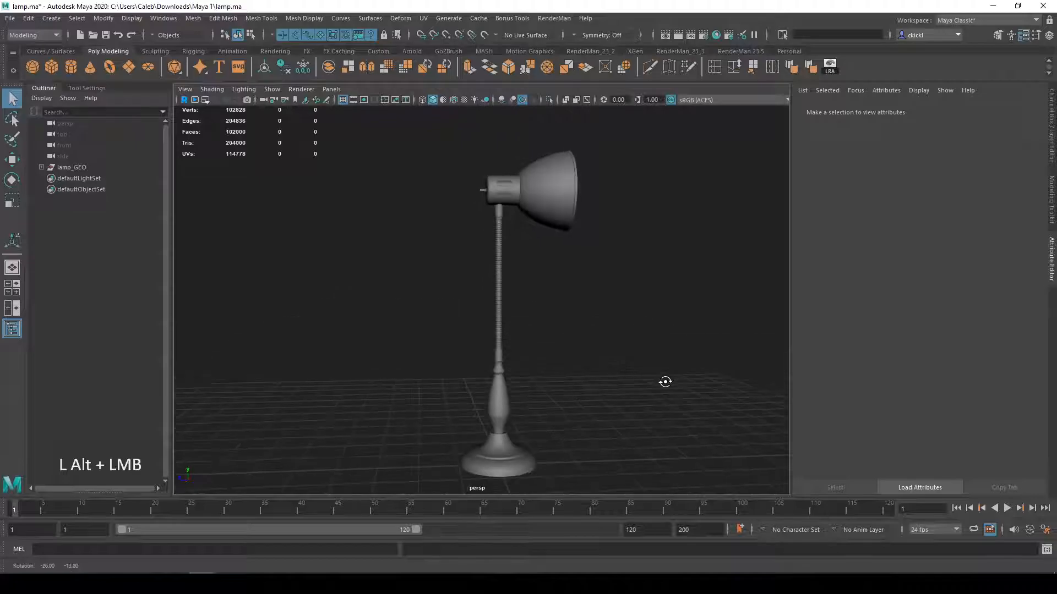
Step: Hide the finished lamp_GEO group to leave the scene empty
left_click(84, 167)
key("ctrl+h")
middle_click_drag(377, 269, 377, 252, "alt")
left_click_drag(380, 250, 395, 246, "alt")
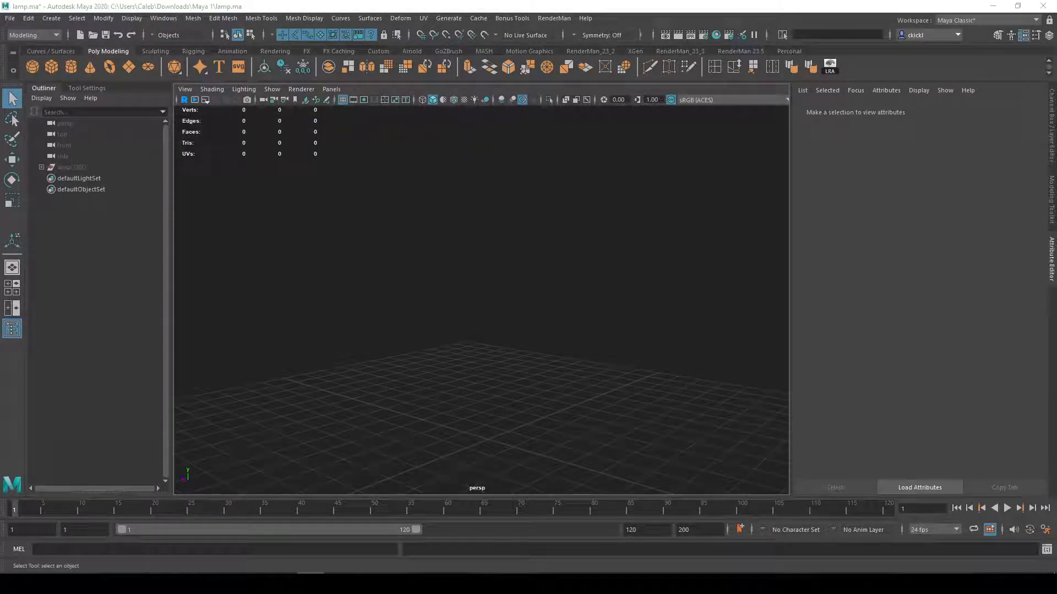
Step: Switch to File Explorer and examine the lamp reference photos 03_lamp (1) and 03_lamp (3) in the Example 1 folder
left_click_drag(516, 0, 517, 0)
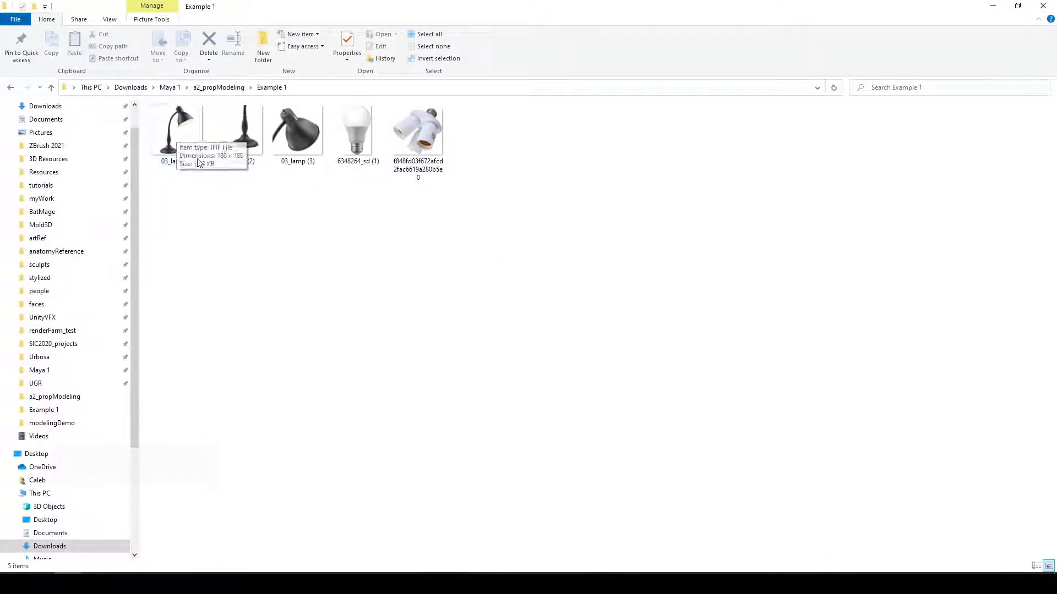
left_click(172, 145)
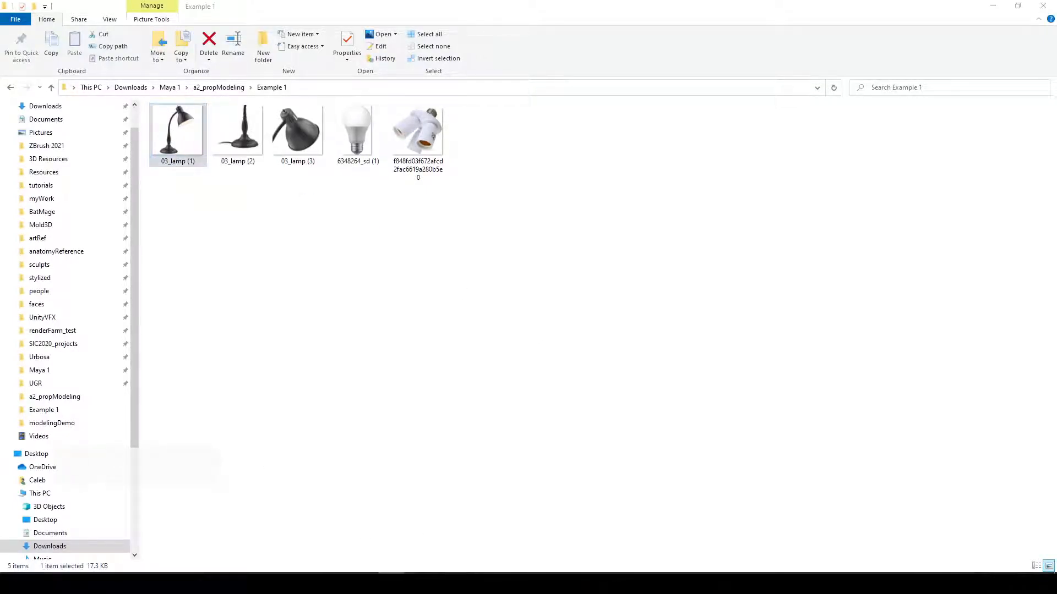
left_click_drag(825, 593, 430, 4)
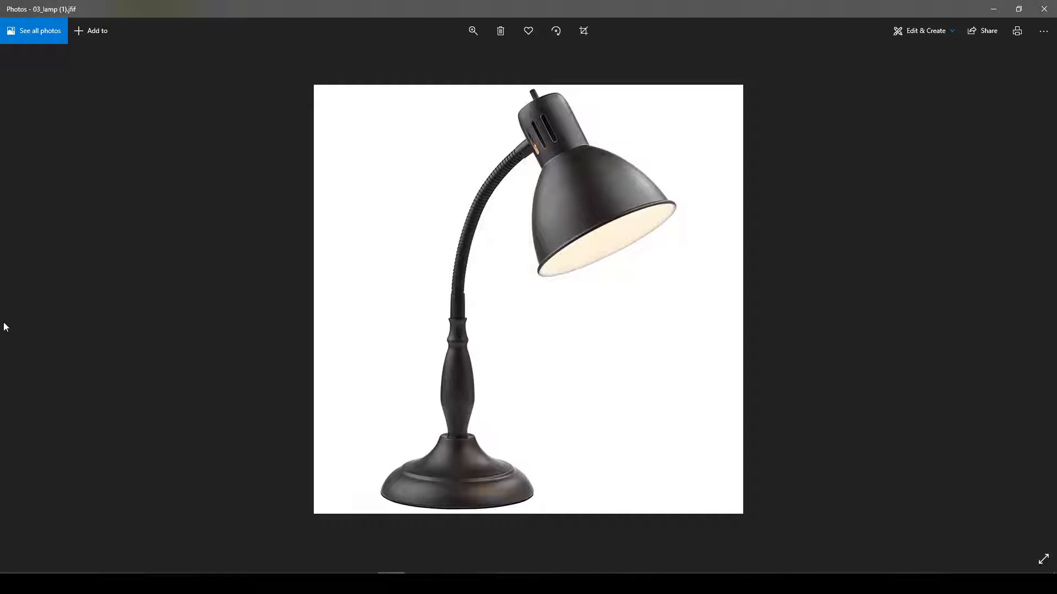
left_click(1044, 9)
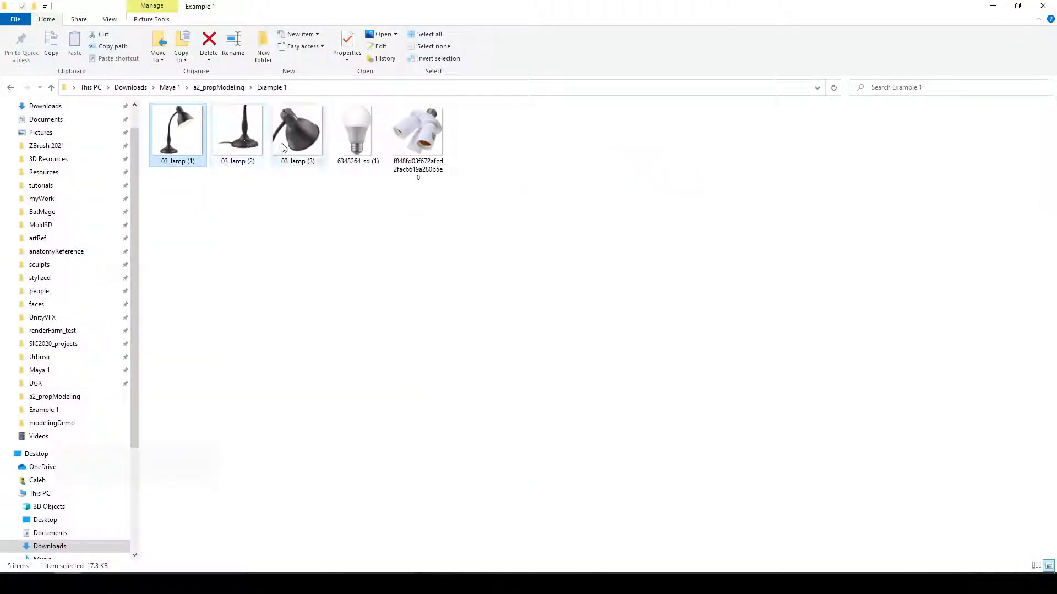
left_click(240, 144)
double_click(302, 148)
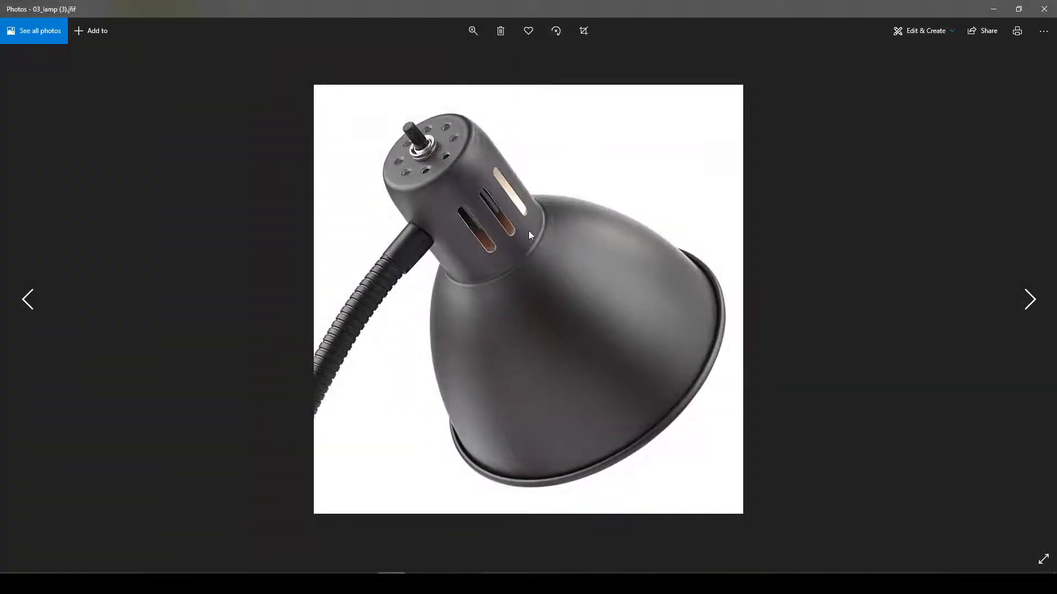
left_click(1042, 7)
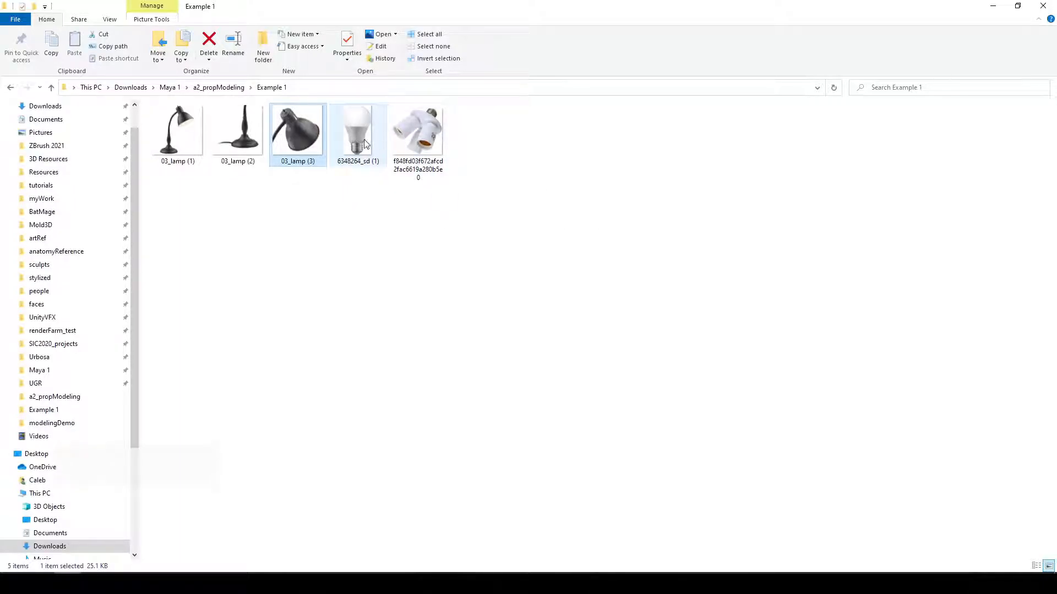
Step: Examine the bulb socket, light bulb and full lamp reference photos, then return to Maya
double_click(425, 147)
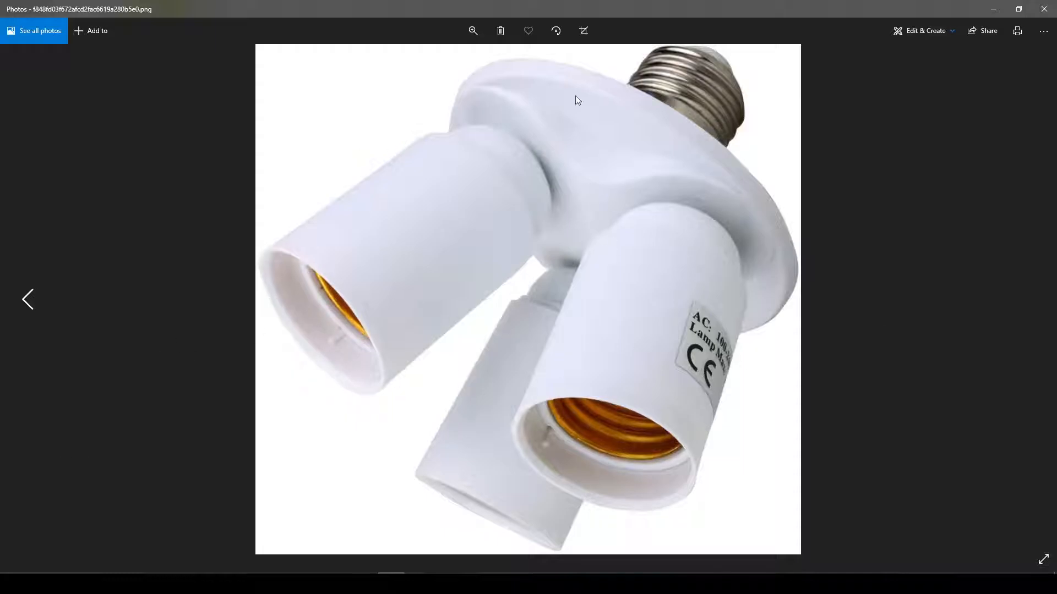
left_click(1043, 9)
double_click(362, 119)
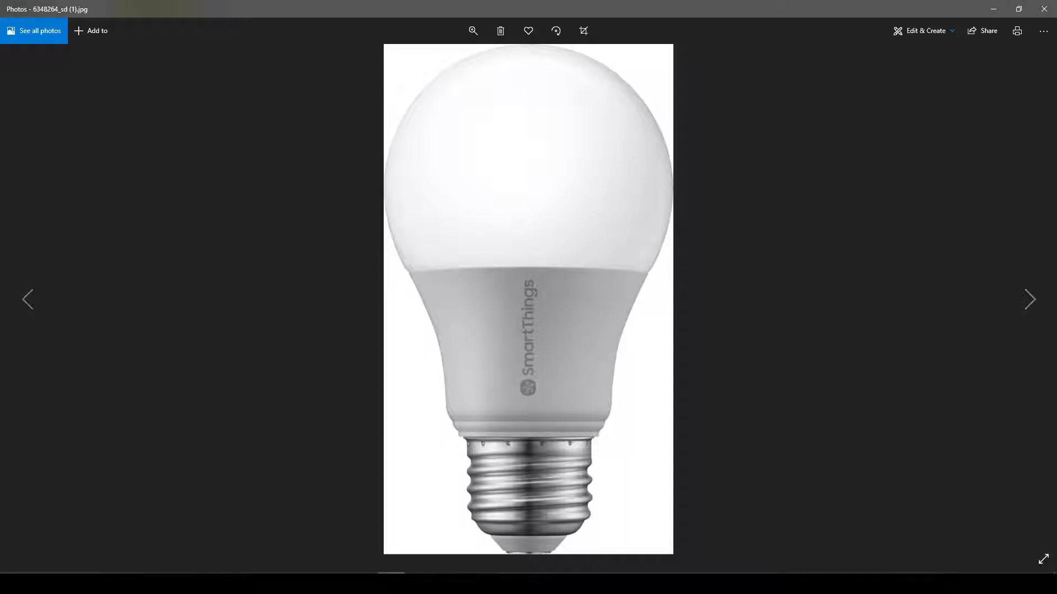
left_click(1043, 9)
double_click(187, 137)
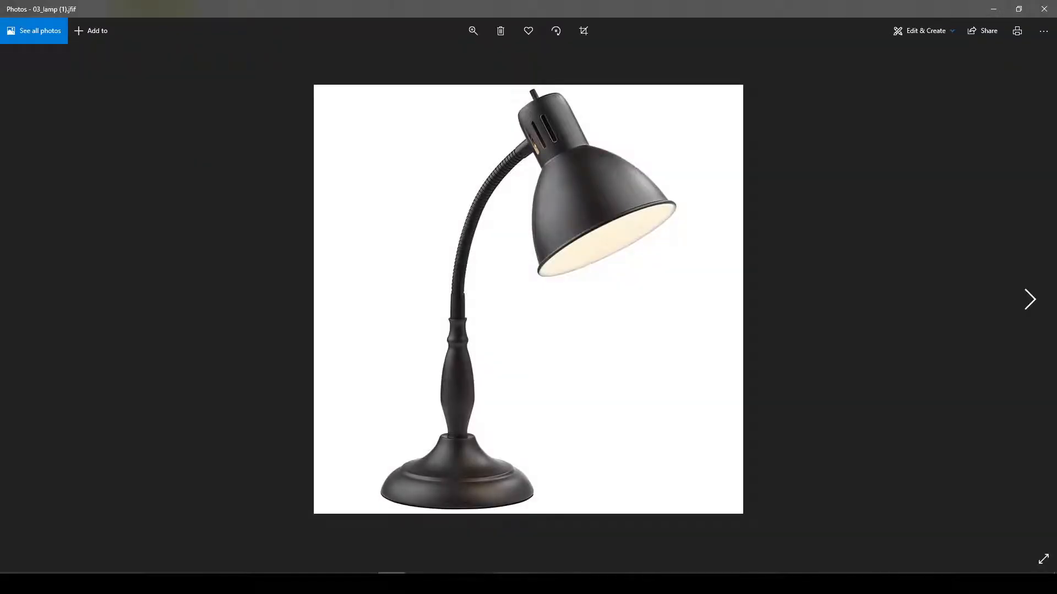
left_click(1044, 9)
left_click(994, 7)
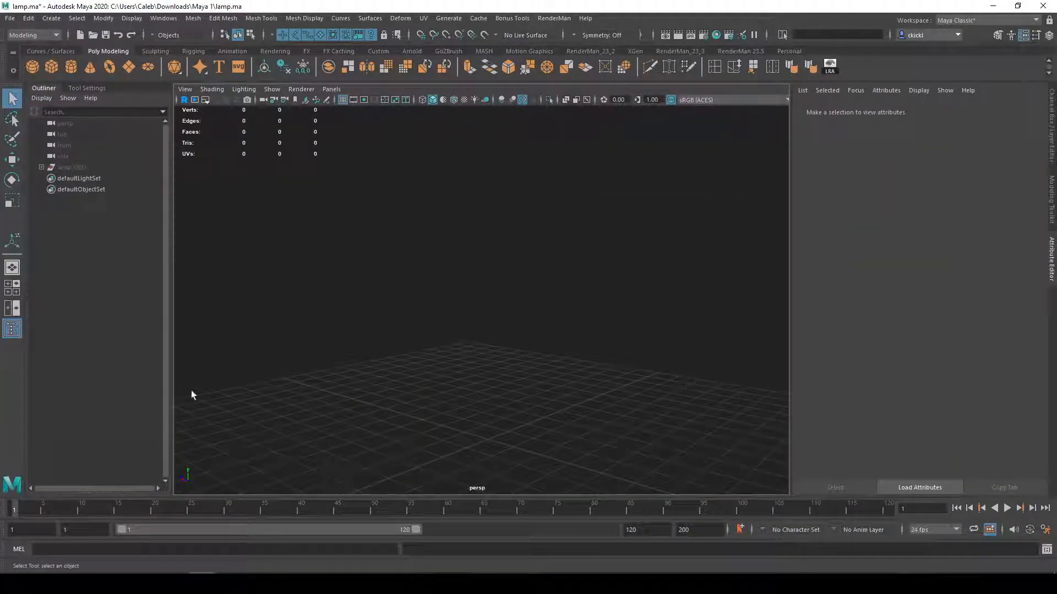
Step: Show the front and perspective views side by side and start importing an image plane into the front view
left_click(17, 312)
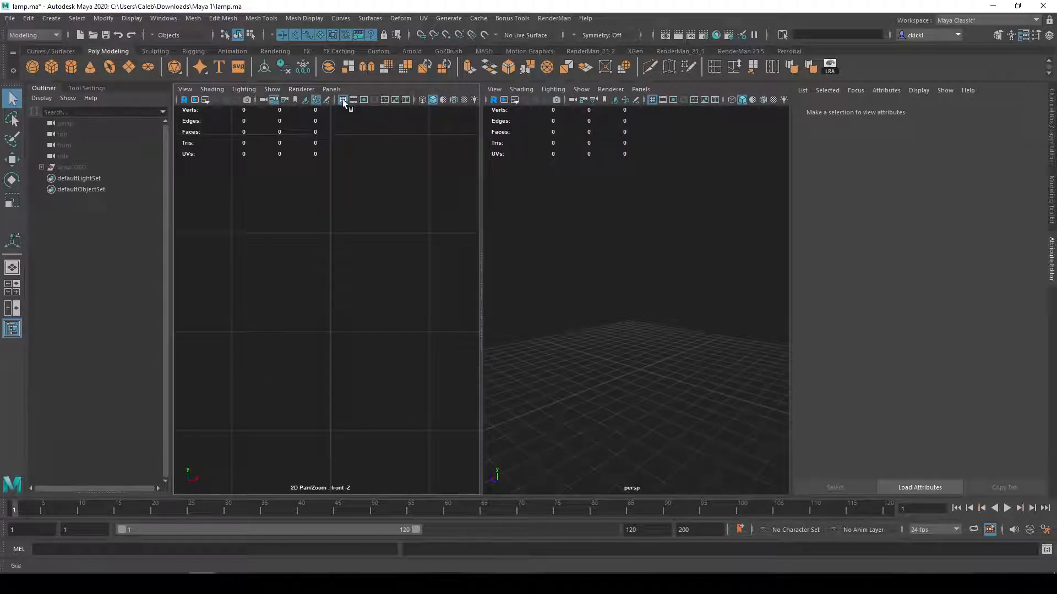
left_click(53, 91)
left_click(49, 89)
mouse_move(97, 335)
left_click(257, 335)
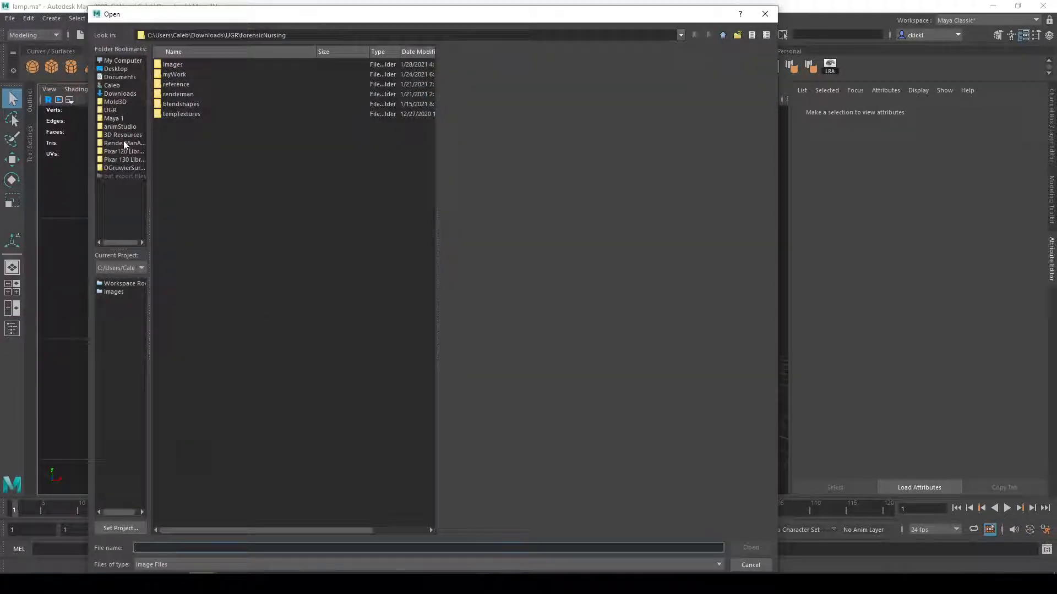
Step: Load full.JPG from the Maya 1\a2_propModeling\Example 1 folder as the front view's image plane
left_click(113, 118)
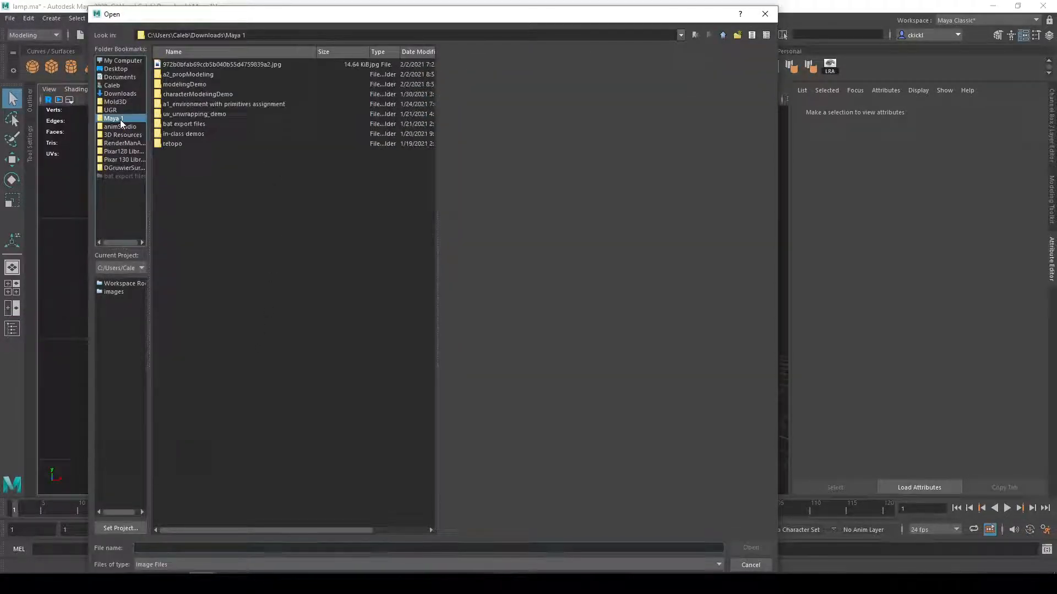
double_click(184, 75)
double_click(186, 70)
left_click(195, 65)
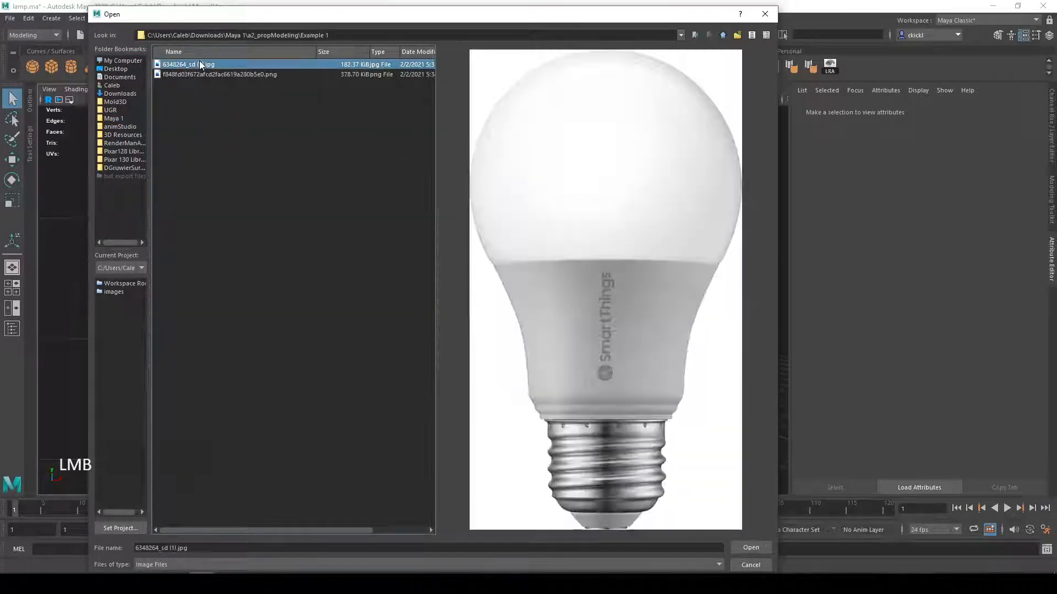
left_click(201, 74)
left_click(245, 564)
left_click(222, 572)
left_click(184, 85)
left_click(186, 94)
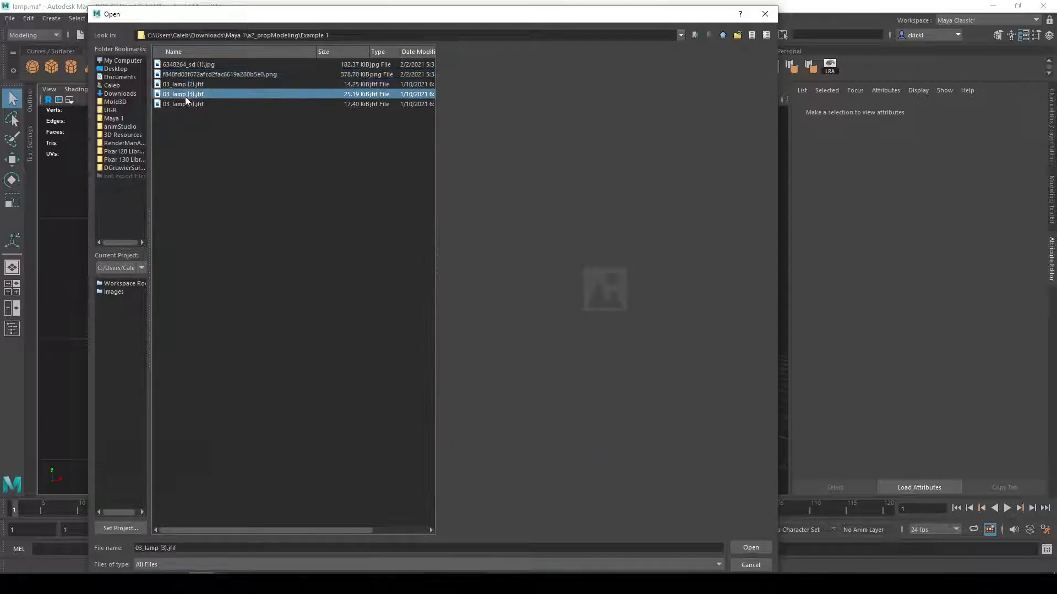
left_click(186, 104)
left_click(217, 74)
left_click(200, 85)
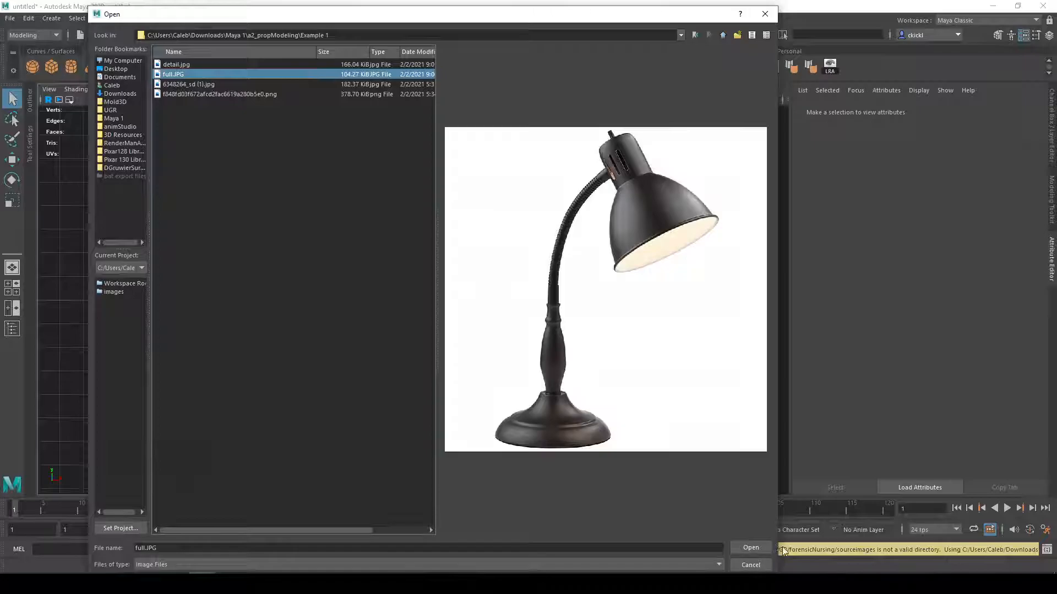
left_click(749, 548)
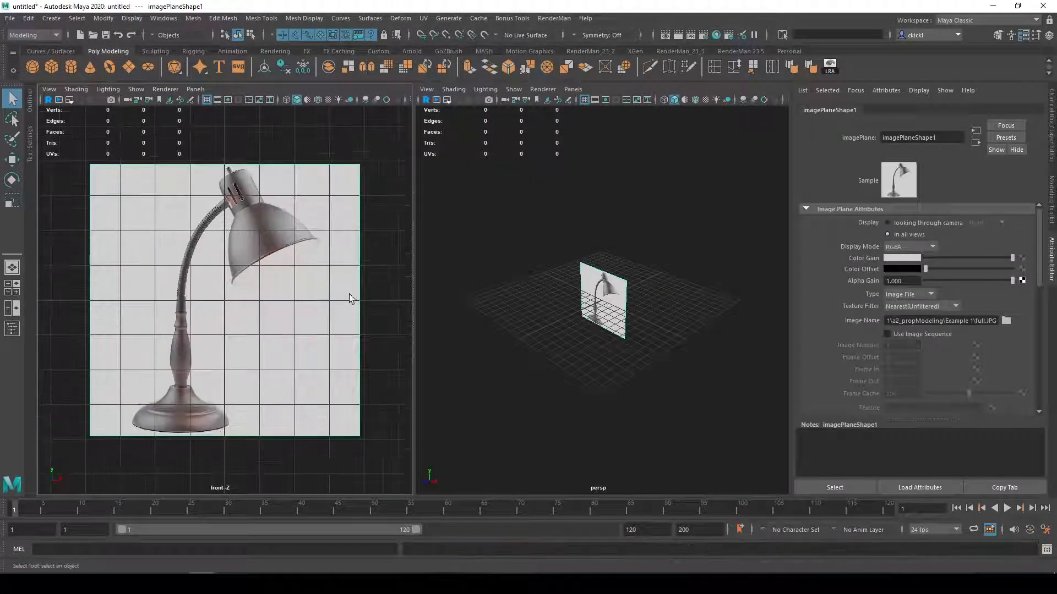
Step: Hide the grid in the front view and set the image plane's color space to Output - Rec.709
left_click(207, 99)
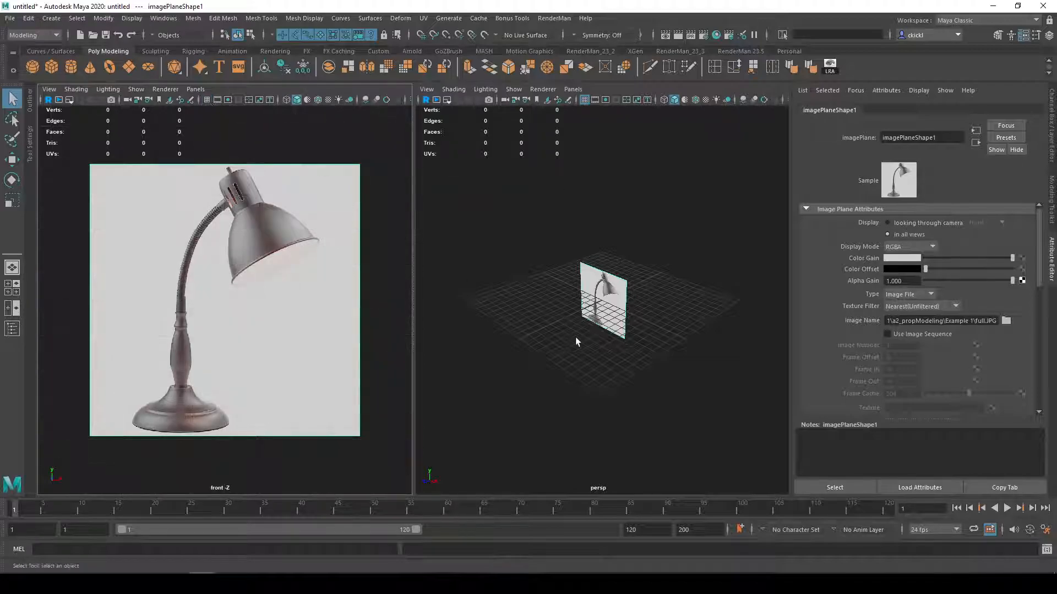
scroll(996, 377, "down", 5)
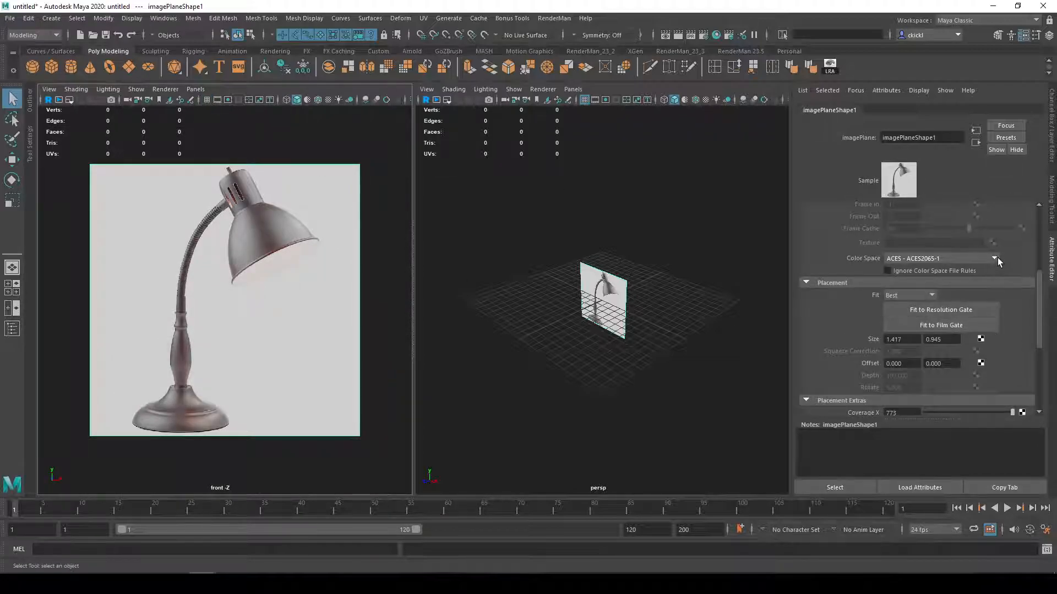
left_click(997, 259)
scroll(950, 324, "down", 3)
scroll(949, 321, "down", 5)
left_click(949, 320)
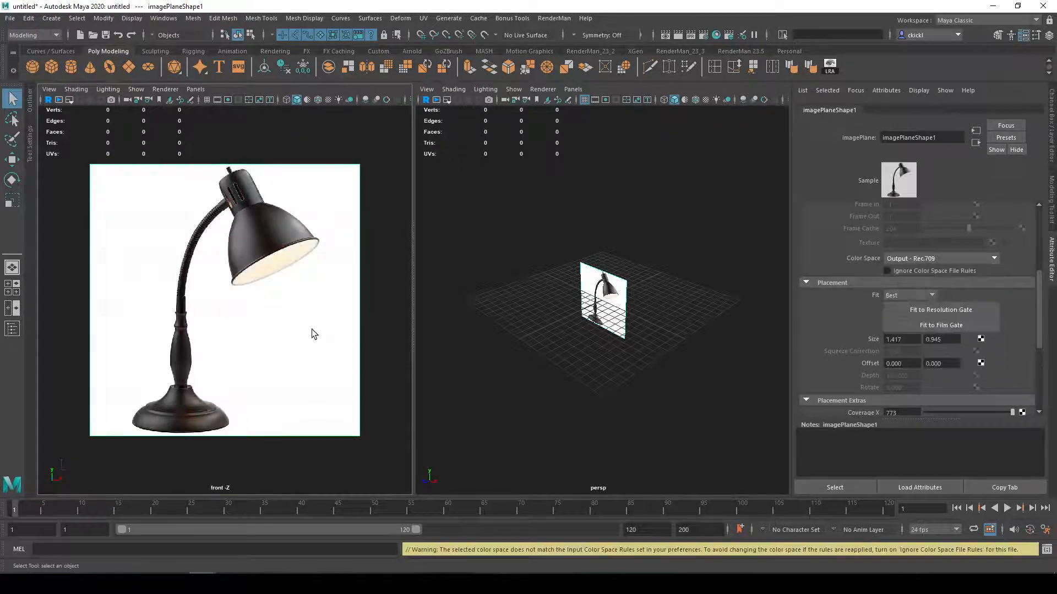
left_click(207, 101)
left_click(206, 100)
Step: Narrow the front view pane and set the image plane to display only when looking through the front camera
middle_click_drag(282, 239, 254, 243, "alt")
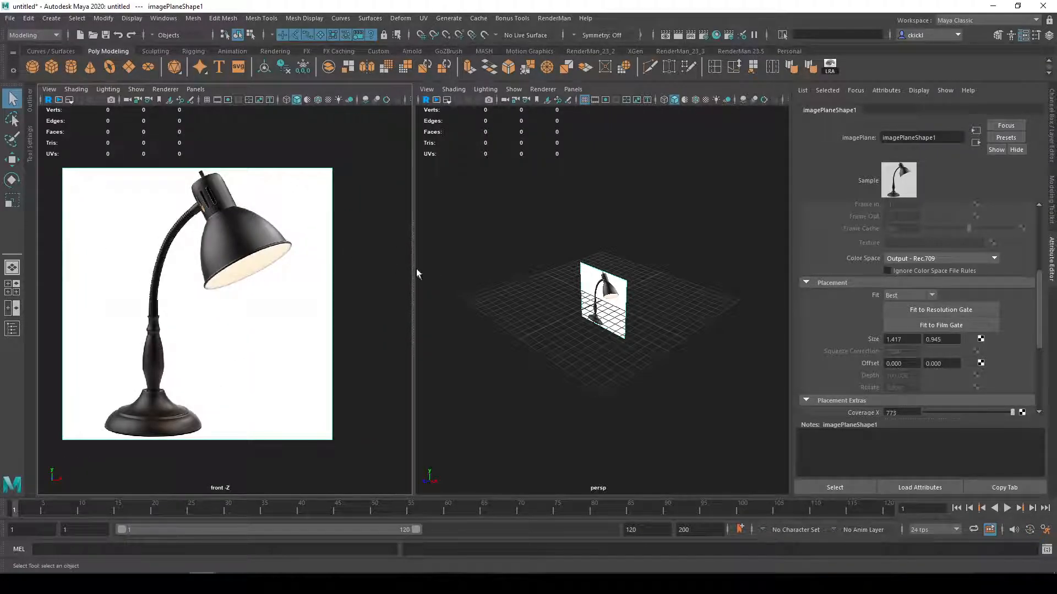
left_click_drag(414, 270, 345, 272)
middle_click_drag(181, 298, 214, 289, "alt")
right_click_drag(214, 290, 193, 324, "alt")
scroll(193, 323, "down", 5)
middle_click_drag(210, 314, 200, 321, "alt")
scroll(200, 320, "up", 2)
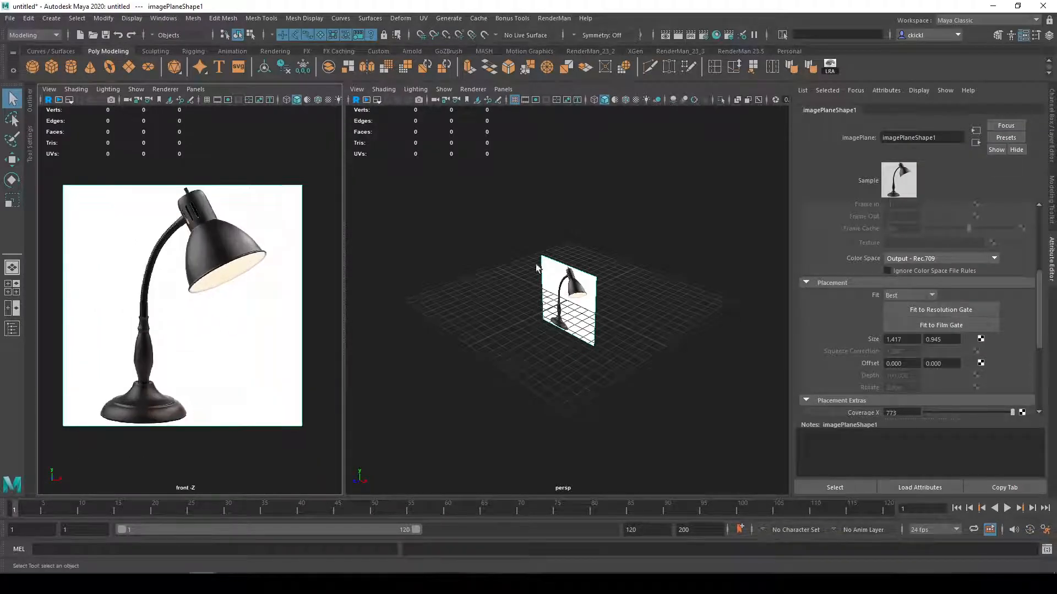
scroll(995, 251, "up", 5)
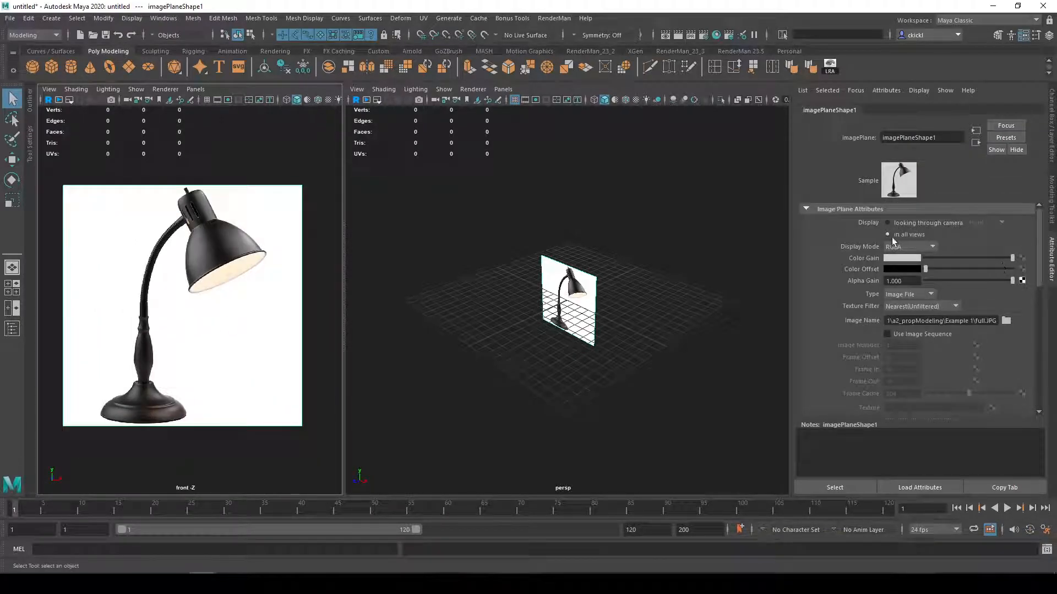
left_click(888, 223)
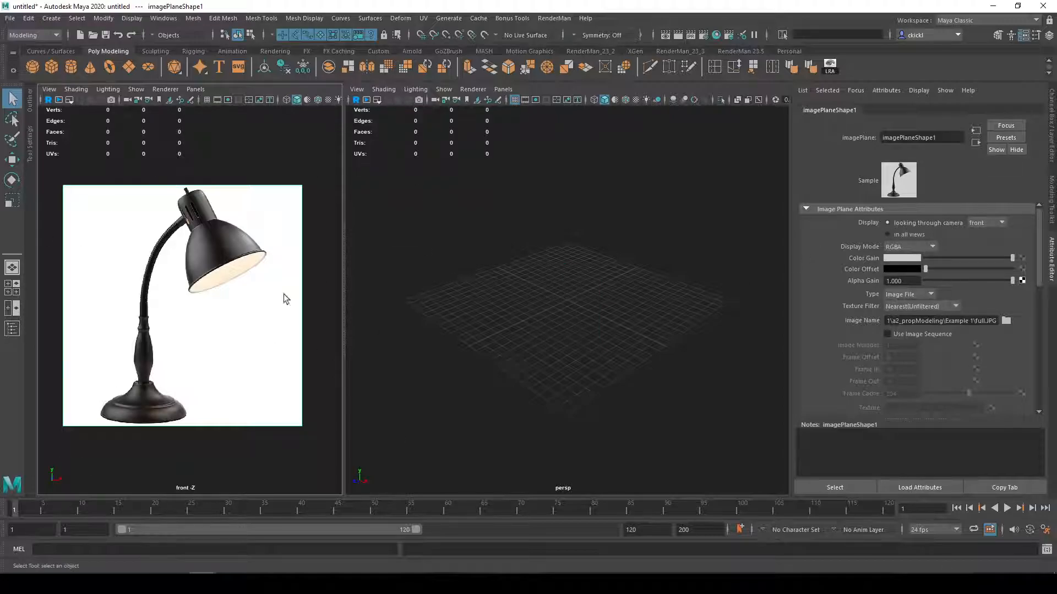
Step: Turn off the display of polygons in the front view so it shows only the lamp reference
left_click(71, 67)
key("ctrl+z")
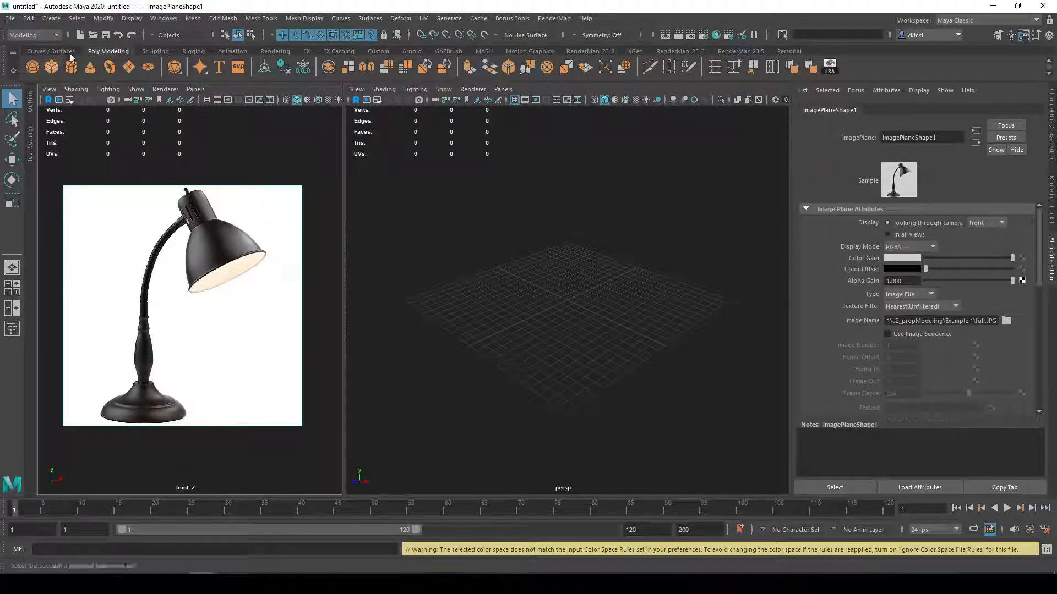
left_click(135, 89)
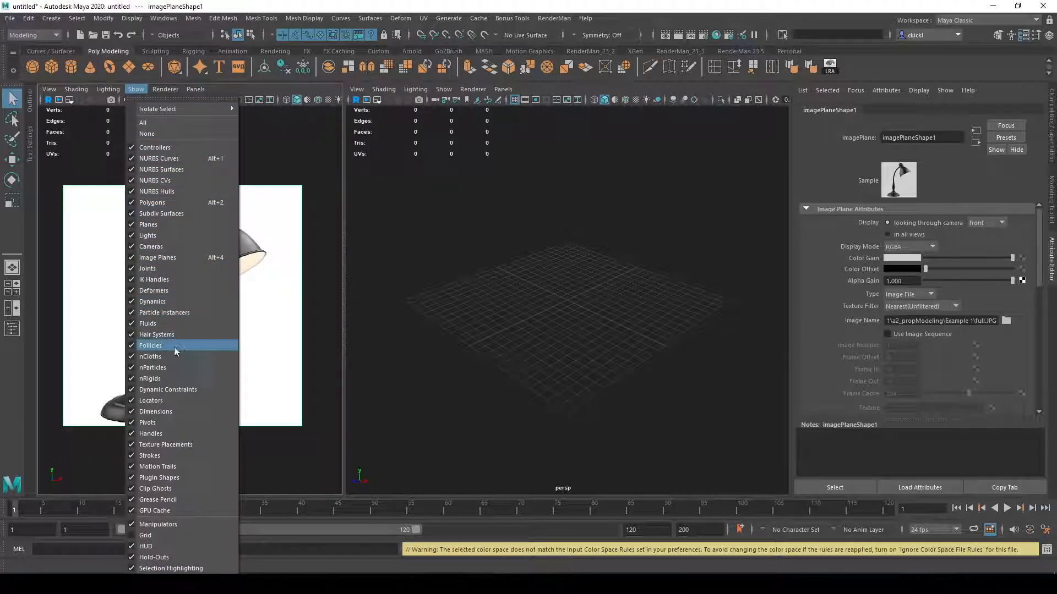
left_click(172, 201)
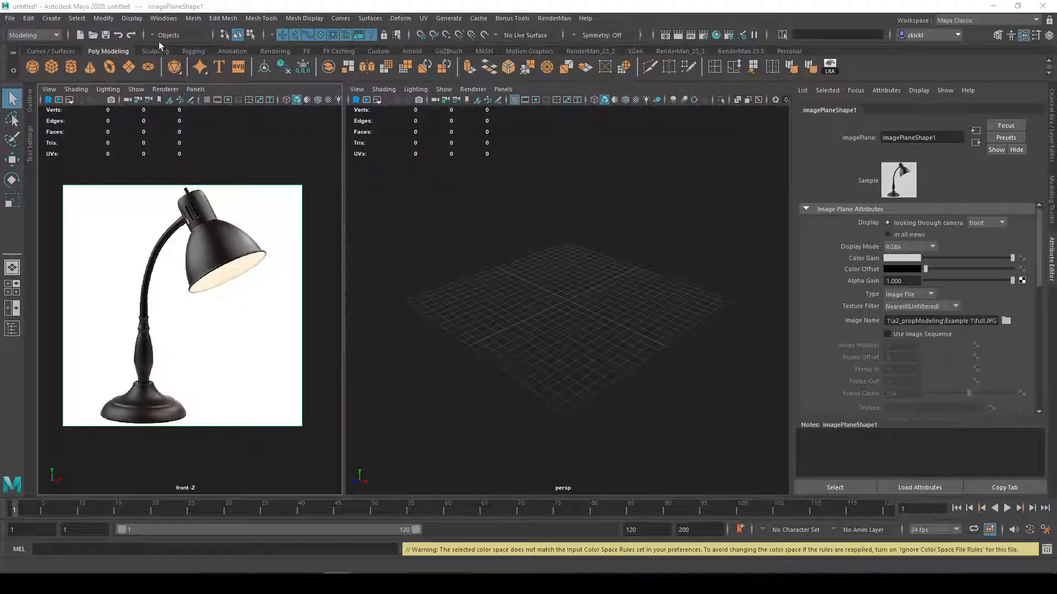
Step: Create a polygon cylinder at the center of the grid and select it in the perspective view
left_click(70, 67)
left_click(564, 302)
scroll(609, 335, "up", 5)
left_click_drag(605, 324, 632, 320, "alt")
scroll(604, 319, "up", 3)
scroll(205, 420, "up", 5)
middle_click_drag(178, 441, 283, 229, "alt")
scroll(270, 283, "up", 4)
middle_click_drag(283, 285, 257, 316, "alt")
left_click(584, 327)
scroll(584, 330, "up", 2)
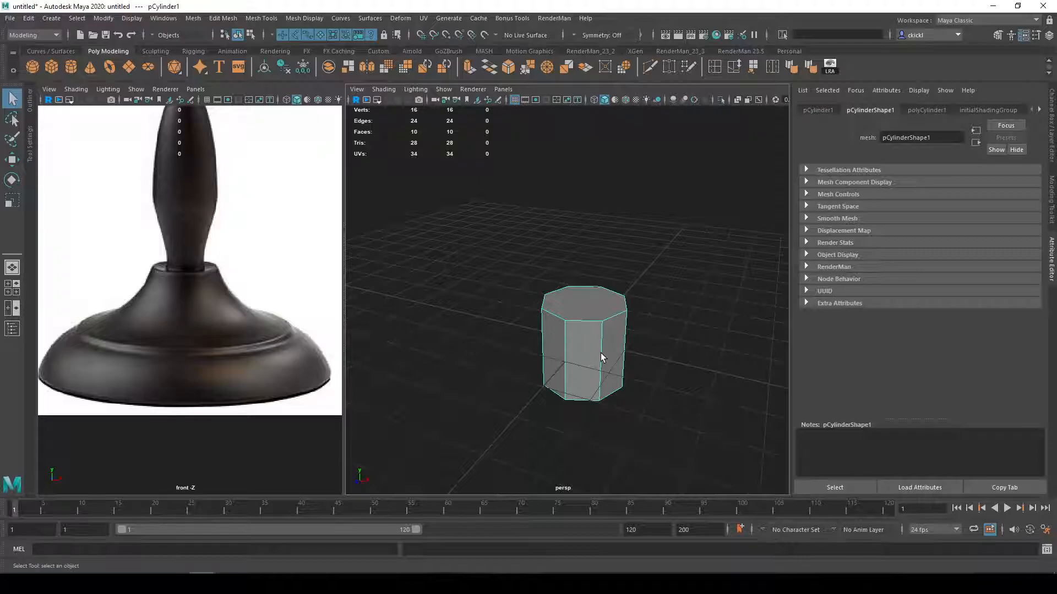
Step: Show the cylinder's construction settings and compare its smooth preview with the unsmoothed shape
left_click(936, 112)
left_click(889, 208)
left_click_drag(681, 347, 606, 352, "alt")
double_click(889, 208)
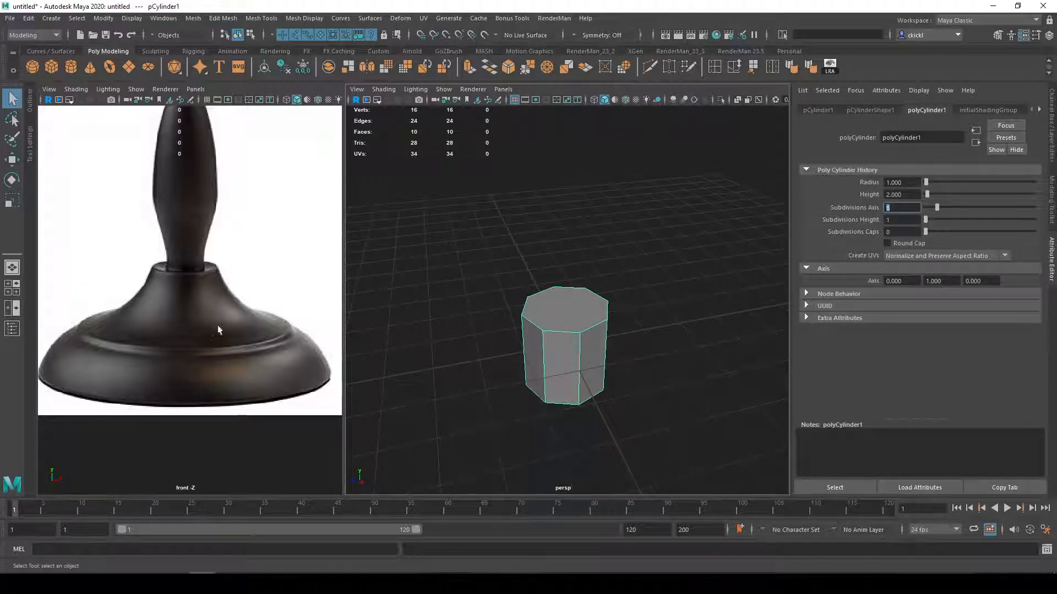
scroll(242, 304, "down", 3)
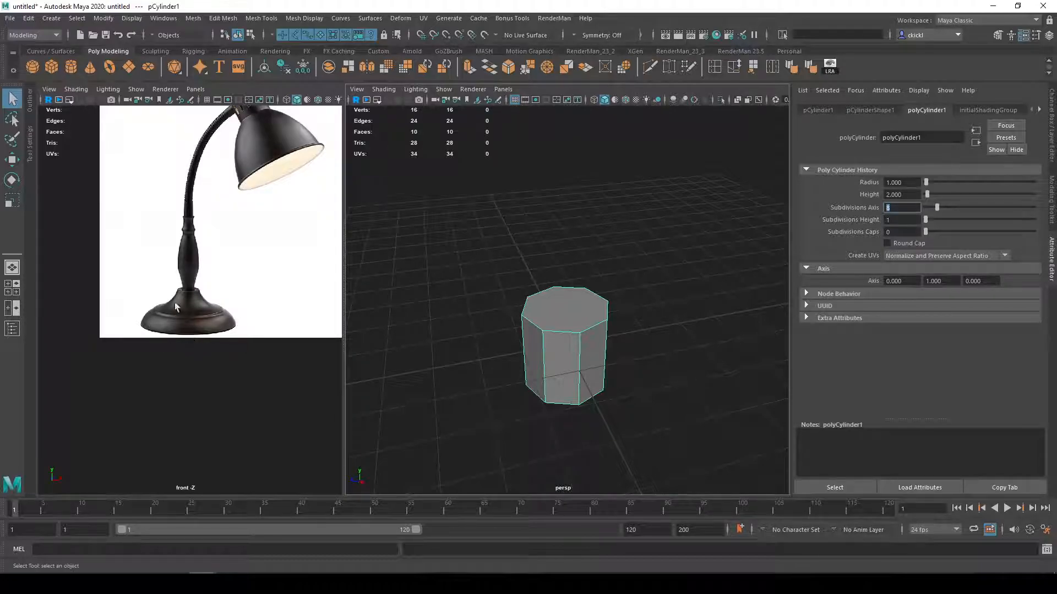
left_click_drag(526, 347, 520, 420, "alt")
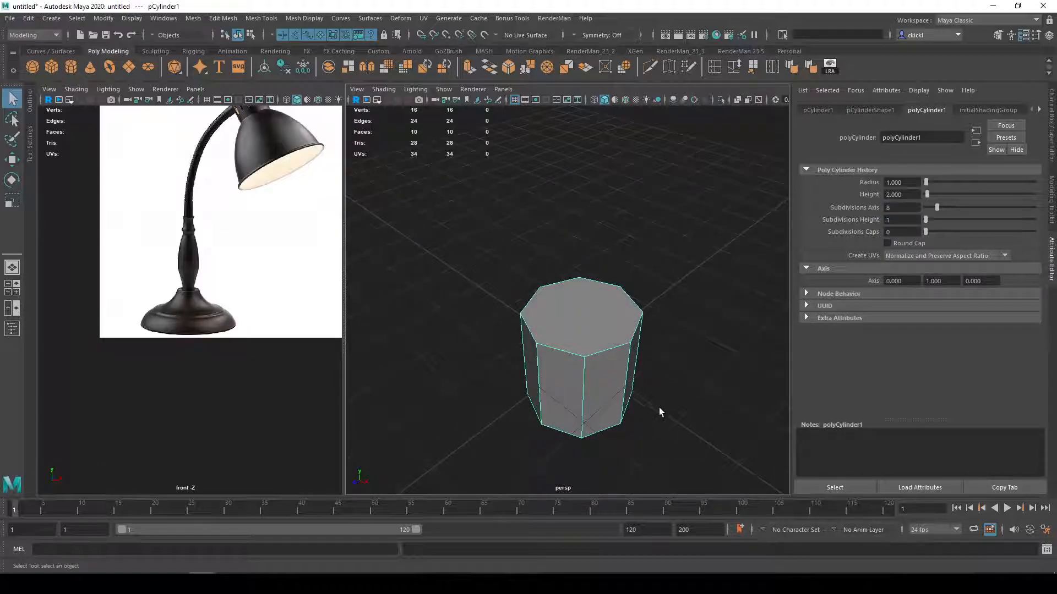
key("3")
key("1")
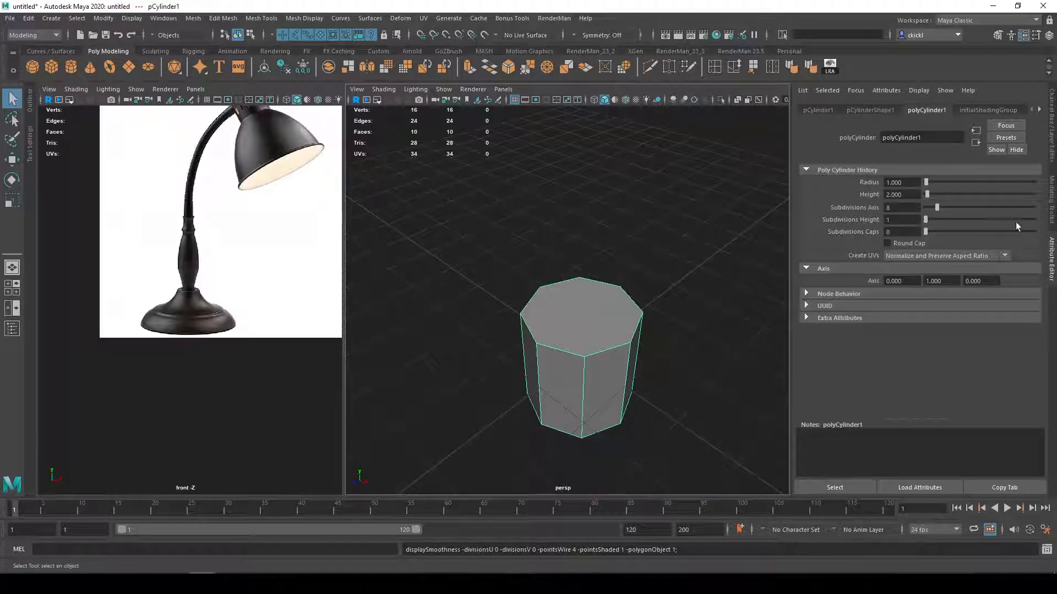
Step: Set the cylinder's Subdivisions Axis to 12
left_click_drag(920, 206, 817, 207)
type("12")
key("Return")
left_click_drag(675, 259, 641, 373, "alt")
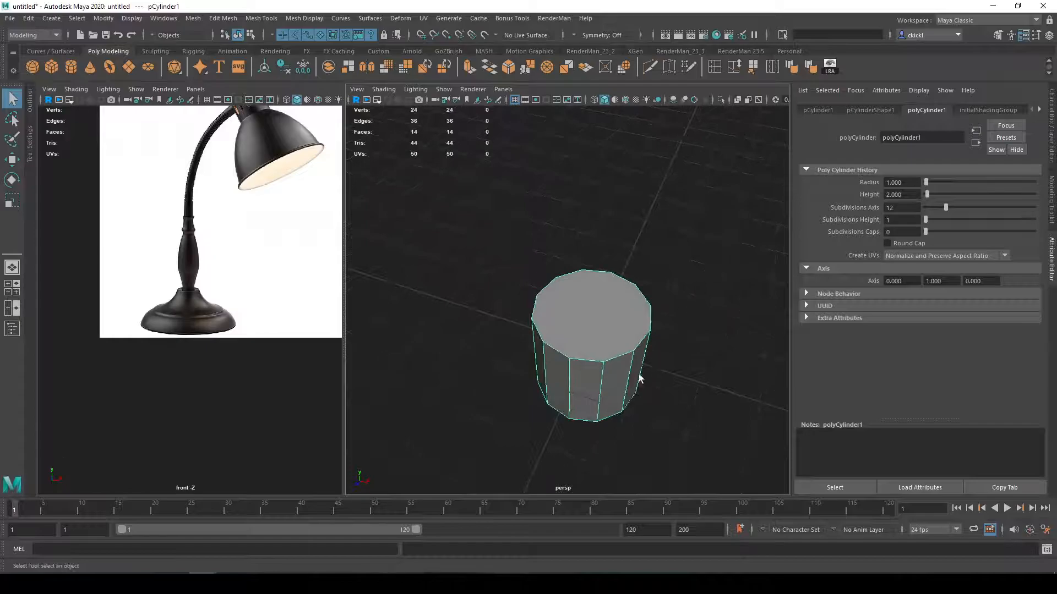
Step: Delete the top and bottom cap faces of the cylinder
right_click_drag(605, 358, 603, 331)
left_click(590, 317)
left_click_drag(626, 417, 657, 430, "alt")
left_click(608, 367, "shift")
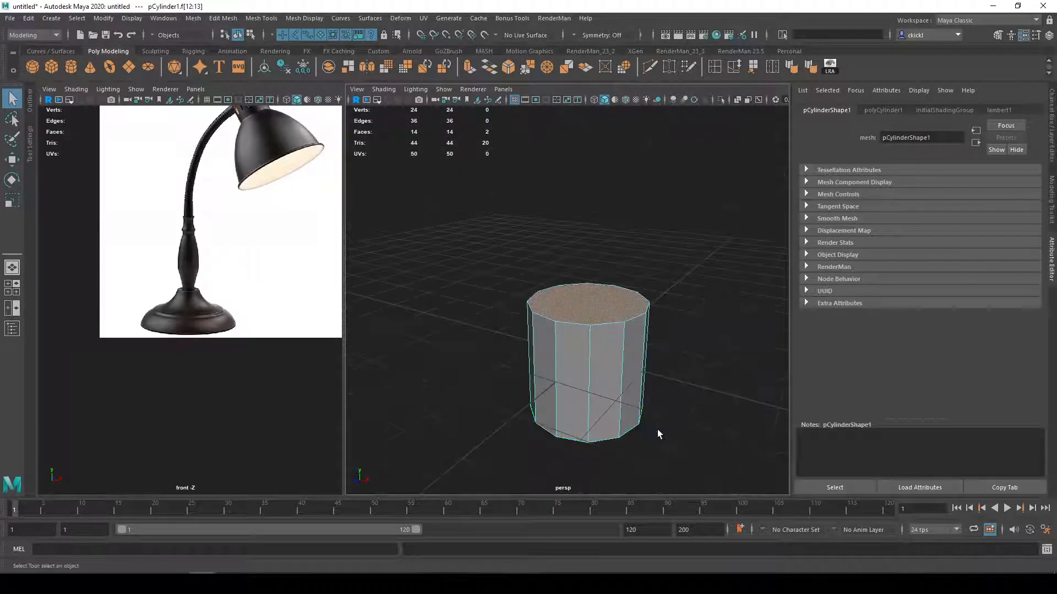
key("Delete")
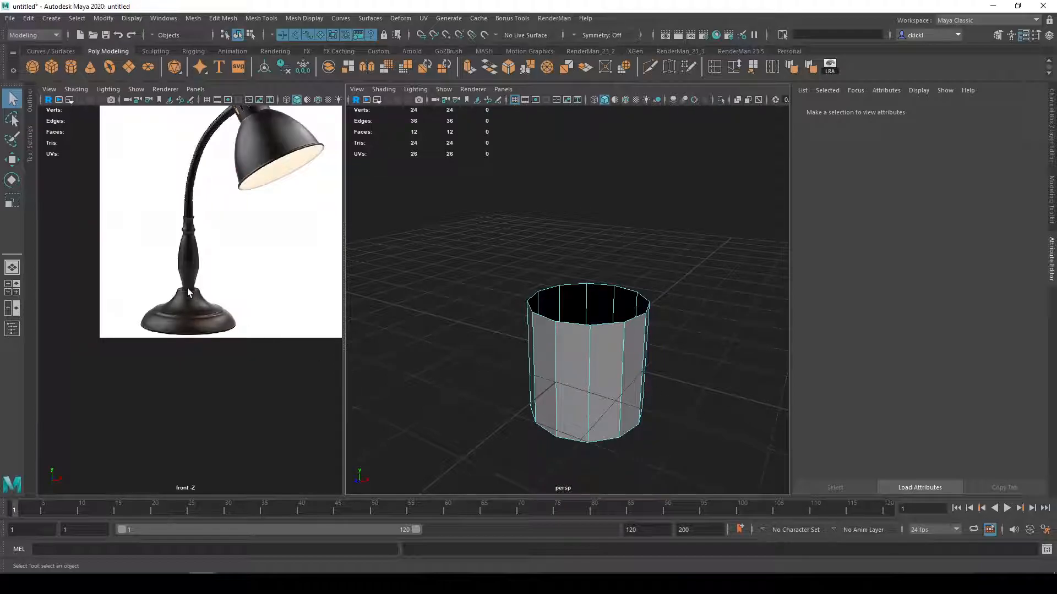
Step: Select the whole cylinder and turn on pivot editing in the Move tool's settings
left_click_drag(548, 416, 607, 385, "alt")
right_click_drag(609, 293, 662, 279)
key("w")
mouse_move(597, 318)
left_mouse_down("alt")
mouse_move(605, 290)
mouse_move(599, 300)
left_mouse_up("alt")
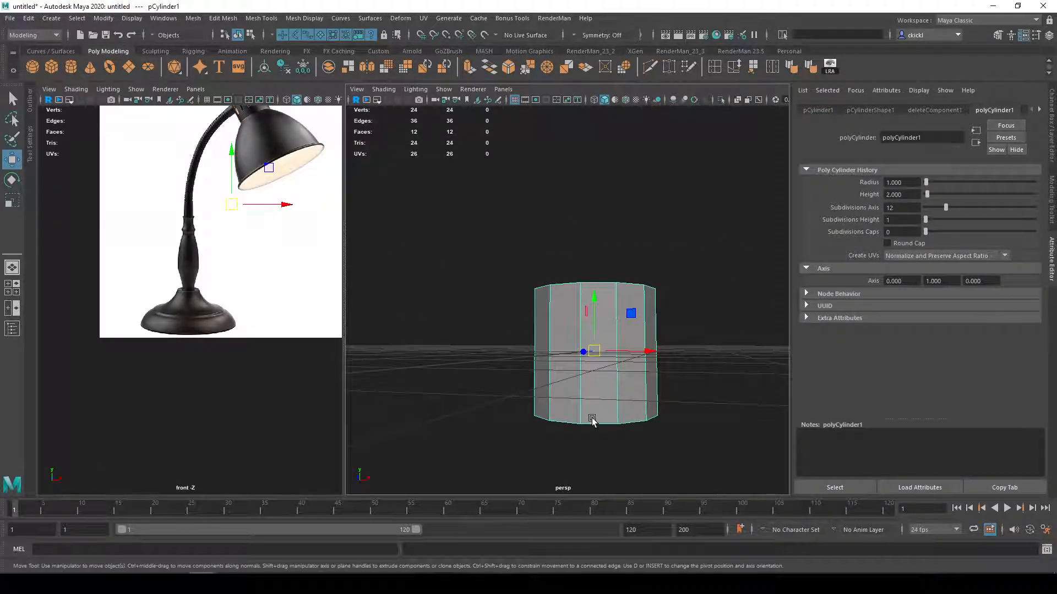
left_click_drag(573, 424, 623, 421, "alt")
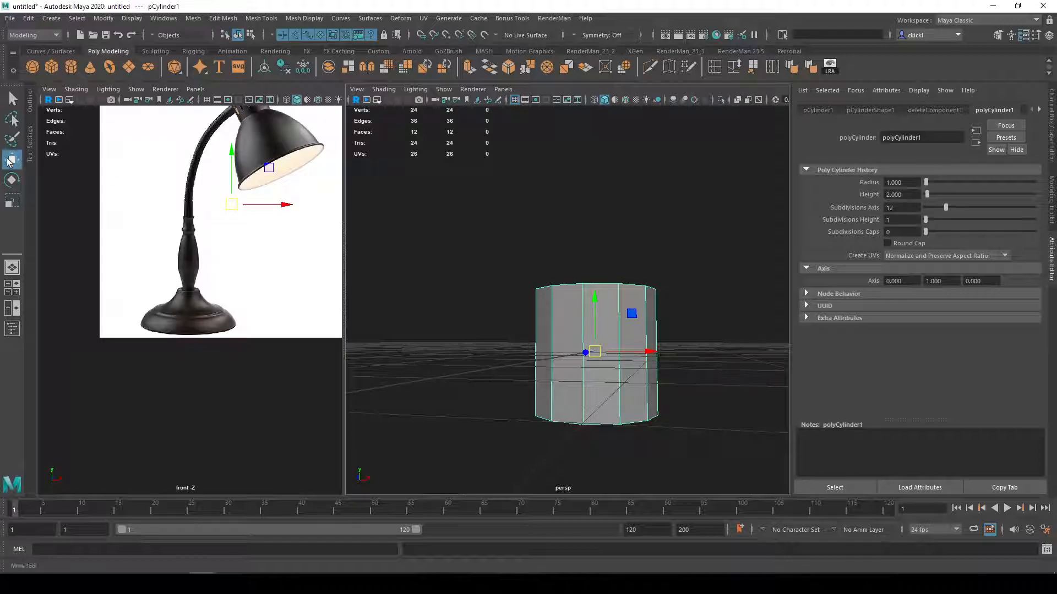
left_click(31, 109)
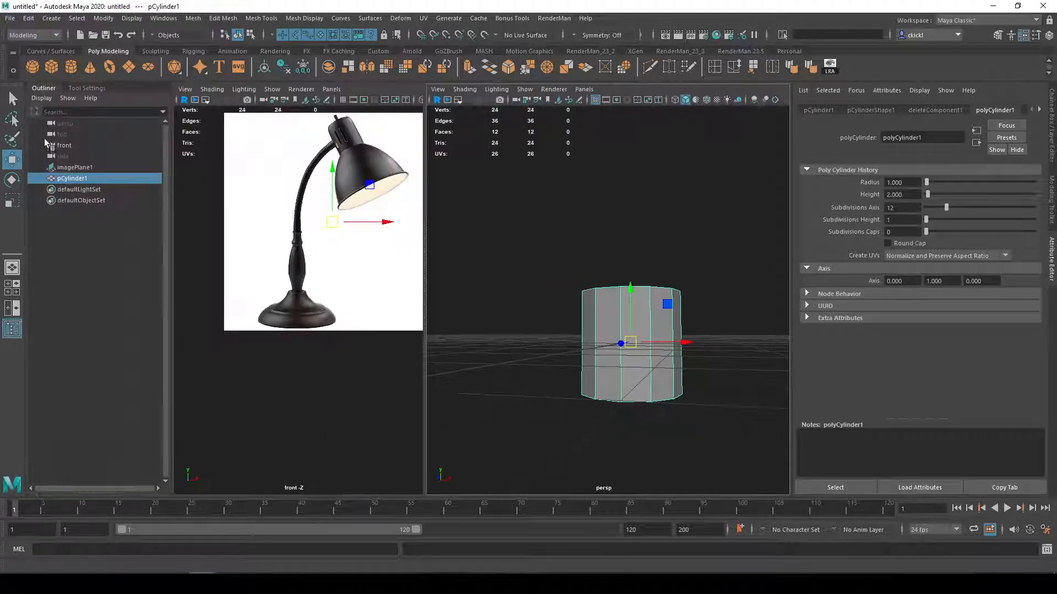
left_click(72, 89)
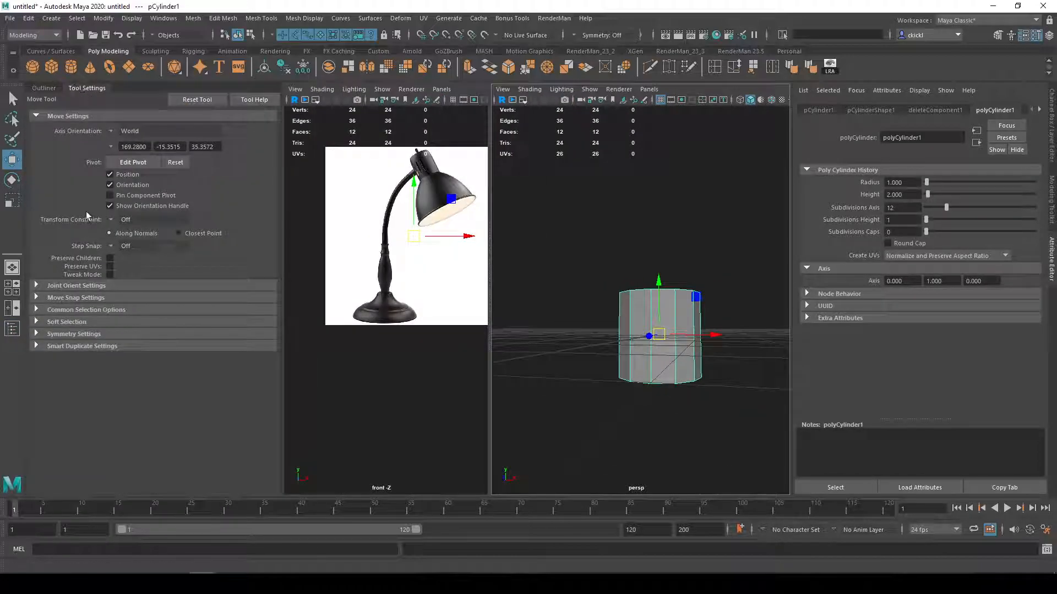
left_click(123, 163)
Step: Turn on point snapping and move the cylinder's pivot straight down to the level of its bottom edge
left_click_drag(750, 408, 707, 393, "alt")
left_click_drag(656, 280, 681, 330)
key("ctrl+z")
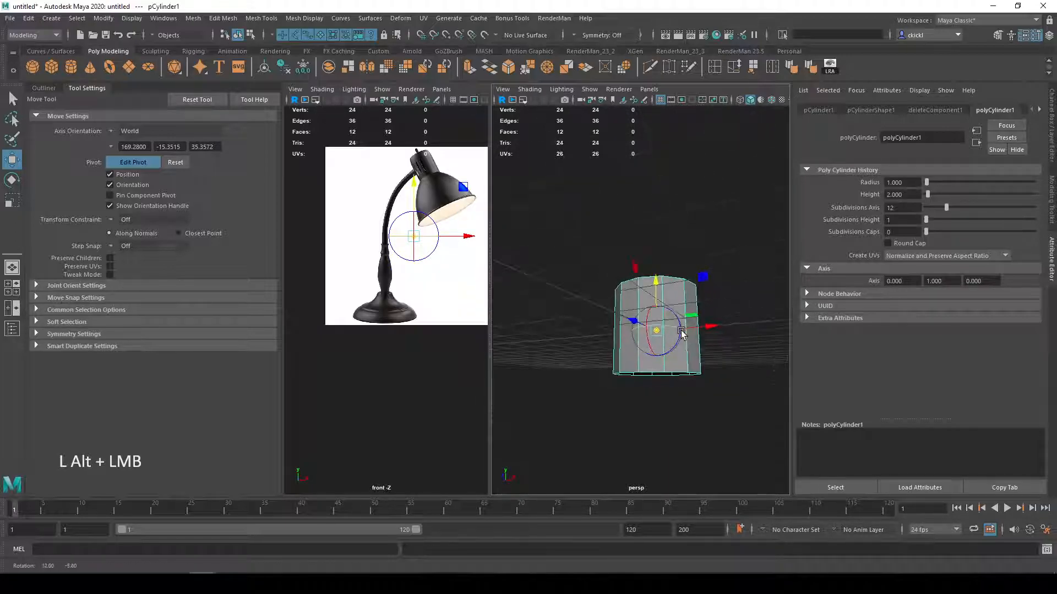
left_click(447, 37)
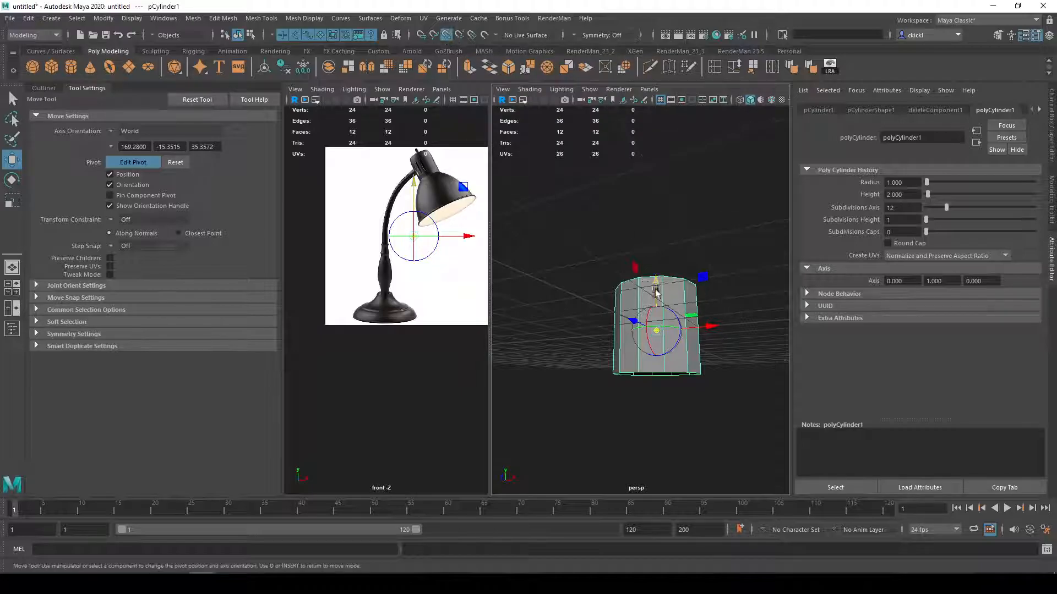
left_click_drag(656, 282, 656, 375)
left_click_drag(726, 393, 618, 357, "alt")
key("ctrl+z")
key("ctrl+z")
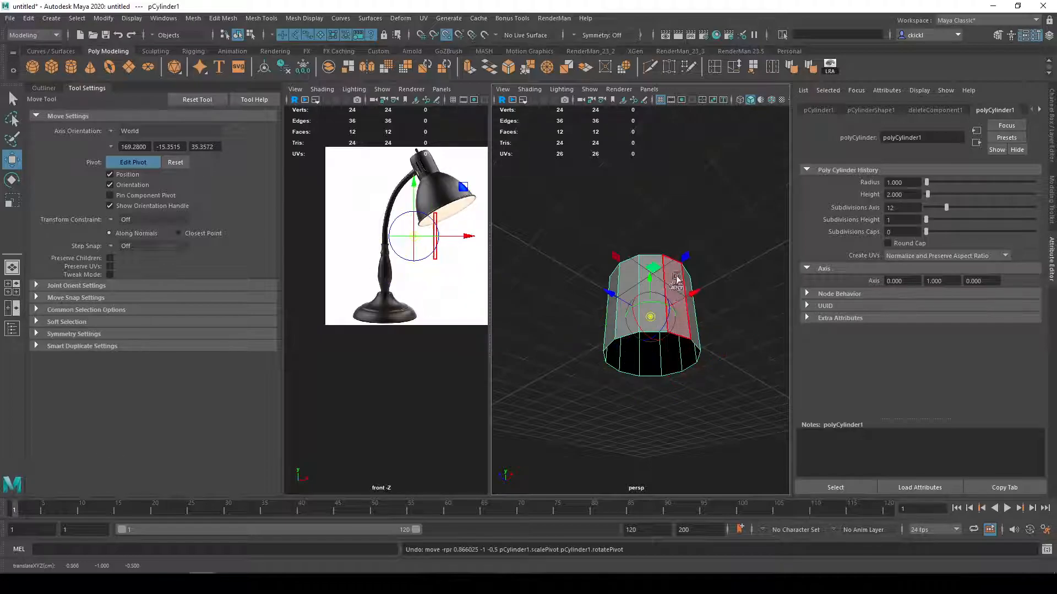
left_click_drag(651, 283, 651, 383, "alt")
left_click_drag(669, 383, 677, 325, "alt")
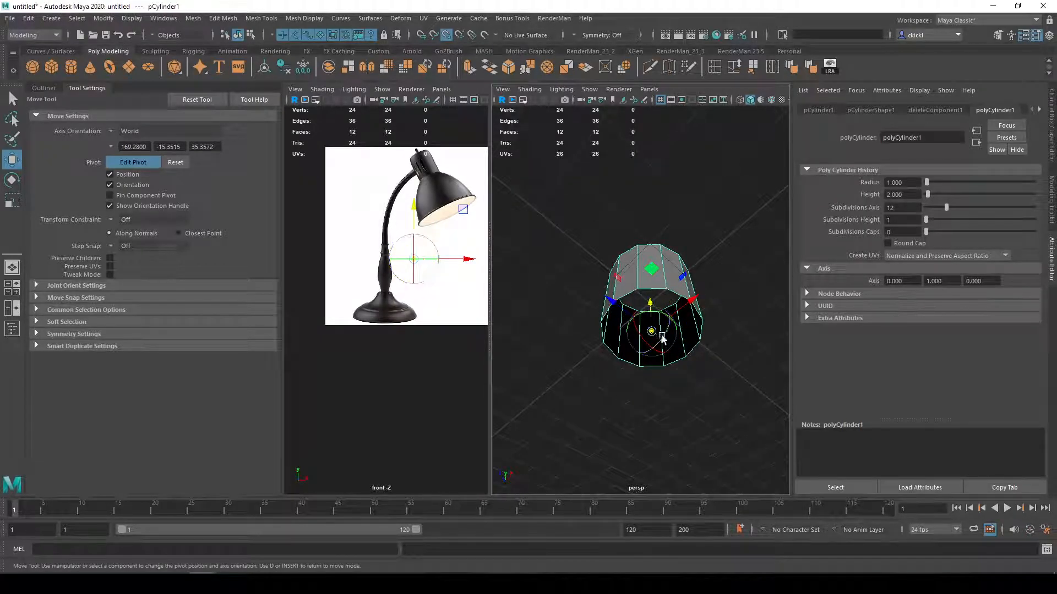
left_click_drag(664, 297, 683, 347, "alt")
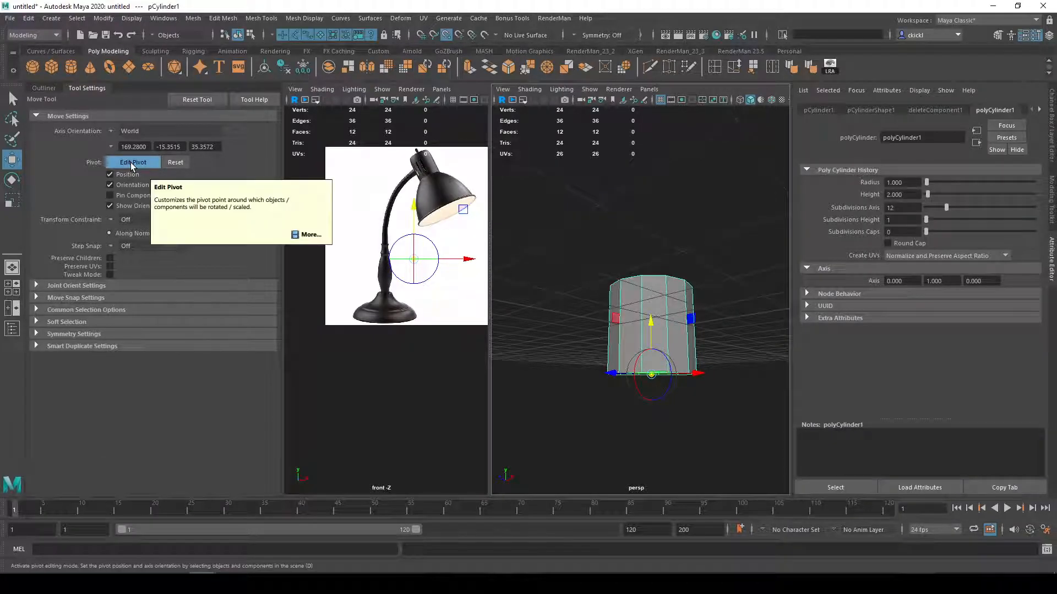
Step: Finish pivot editing, close the tool settings and raise the cylinder so its bottom rests on the grid
left_click(131, 163)
left_click(78, 88)
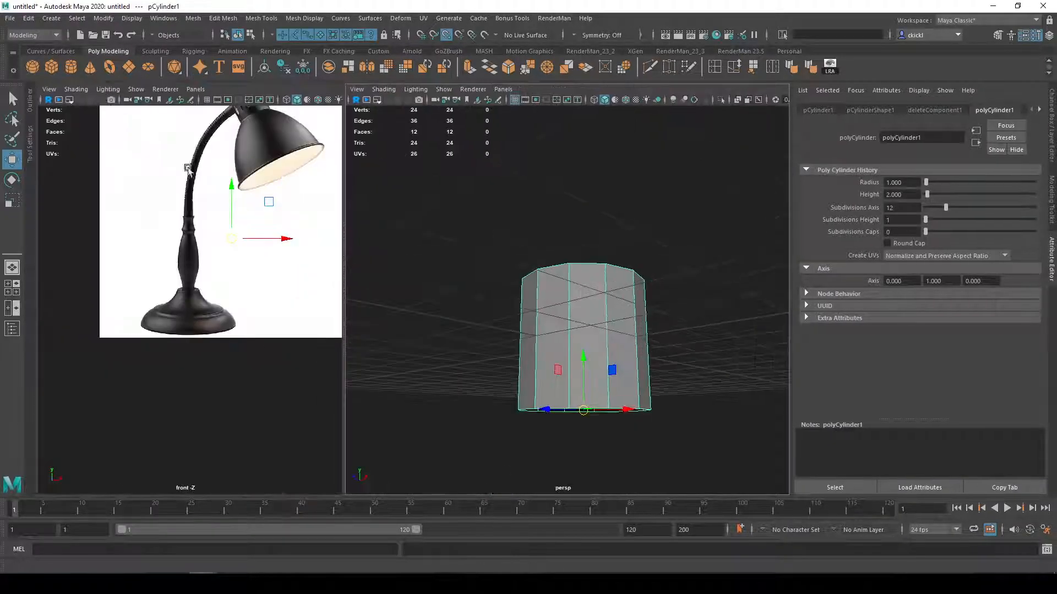
left_click_drag(585, 359, 653, 354)
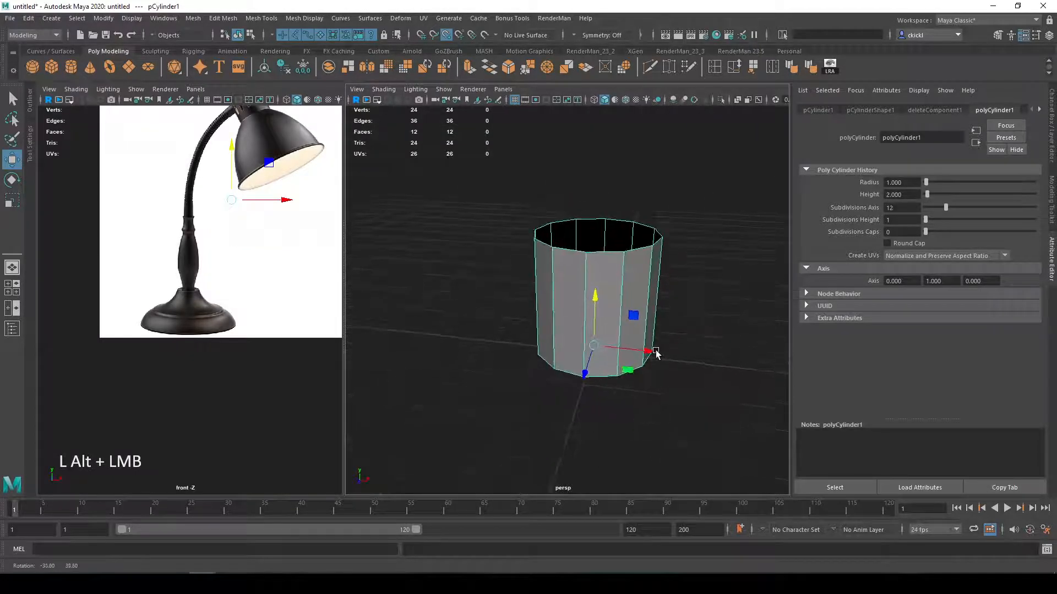
left_click_drag(596, 297, 597, 304)
left_click_drag(597, 309, 596, 303, "alt")
Step: Scale the cylinder's bottom edge loop outward to more than twice its width to flare the lamp base
key("q")
right_click_drag(623, 293, 622, 264)
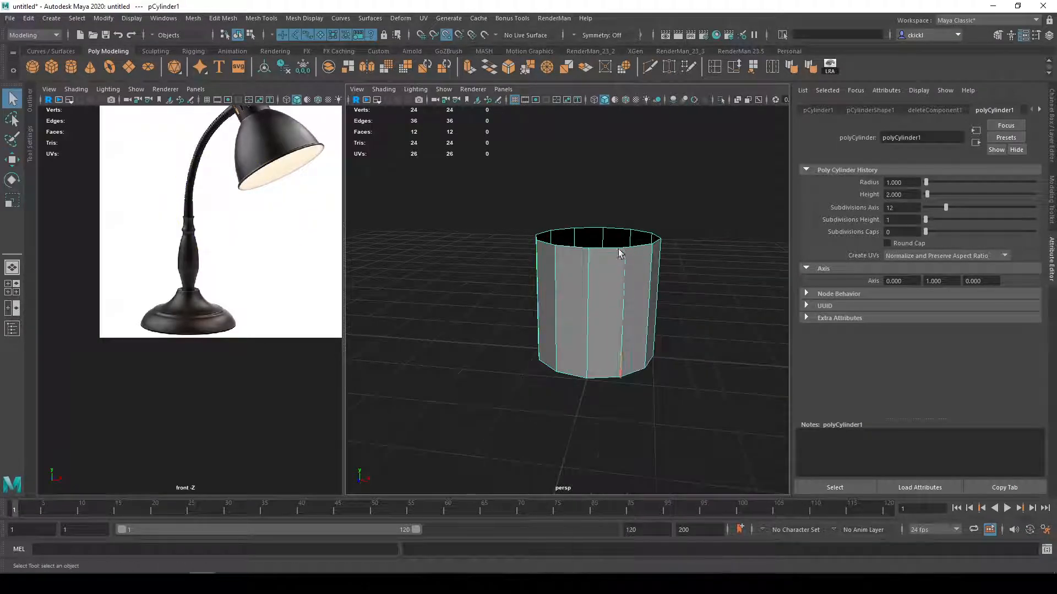
double_click(604, 378)
key("r")
left_click_drag(594, 345, 696, 365)
left_click_drag(704, 262, 698, 248, "alt")
Step: Insert two edge loops around the lower part of the flared base with Multi-Cut, using the reference as a guide
left_click(650, 67)
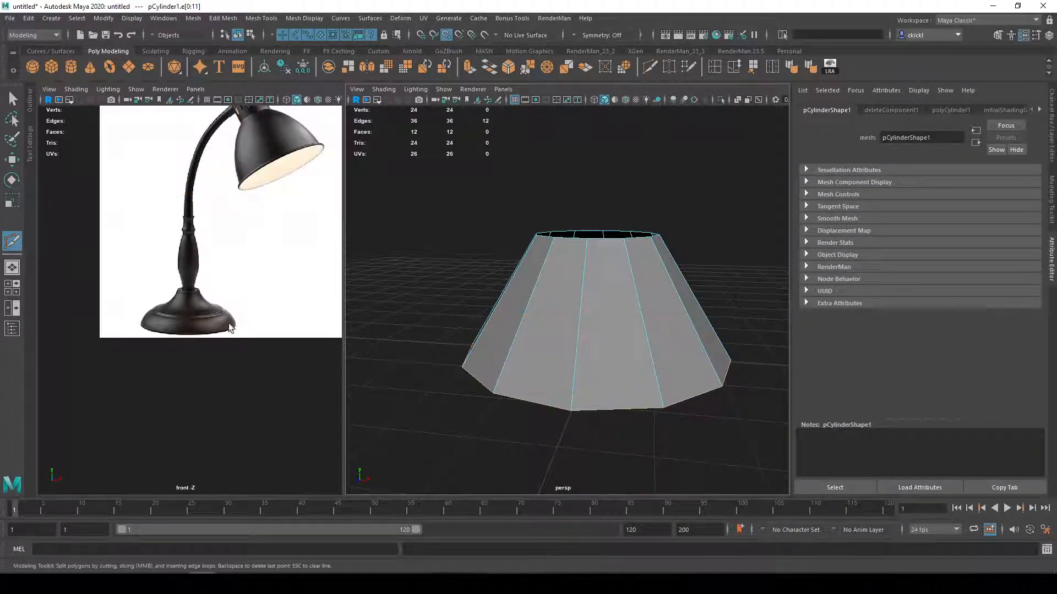
scroll(220, 308, "up", 4)
scroll(246, 350, "up", 2)
middle_click_drag(269, 358, 247, 329, "alt")
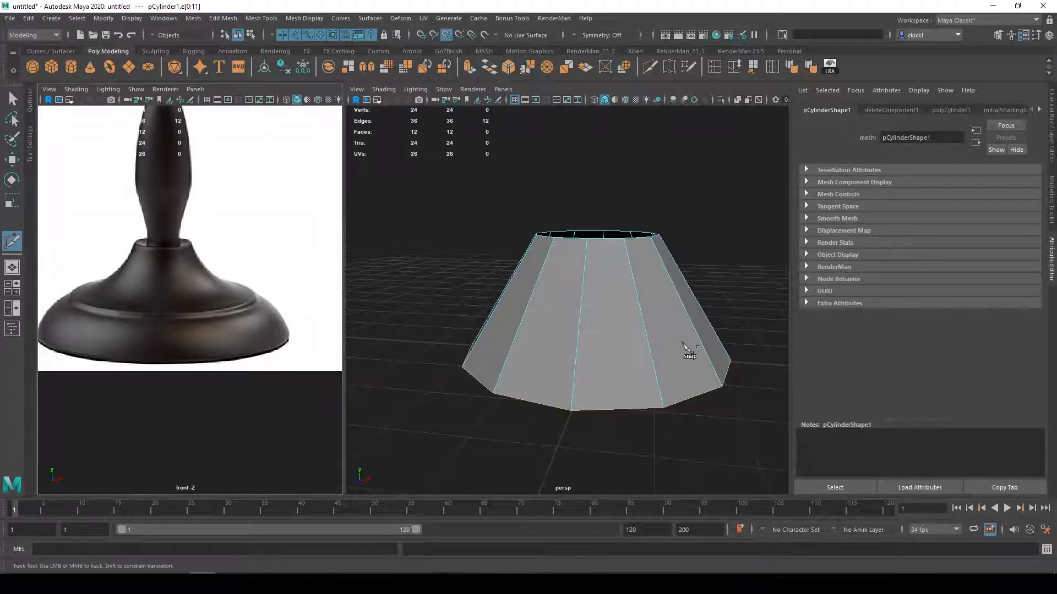
key("ctrl")
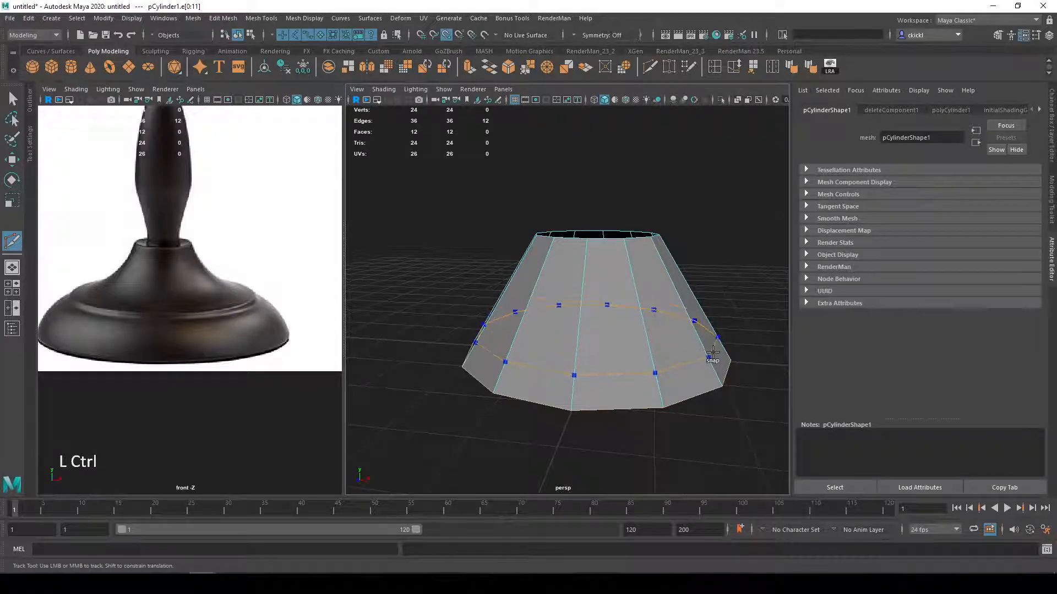
middle_click(695, 328, "ctrl")
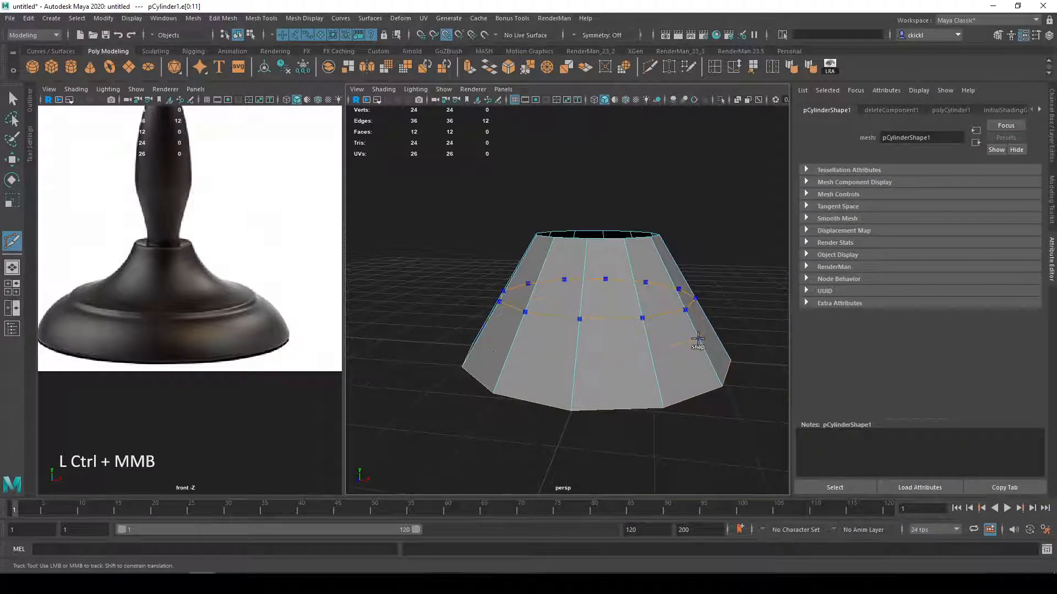
left_click(697, 329, "ctrl")
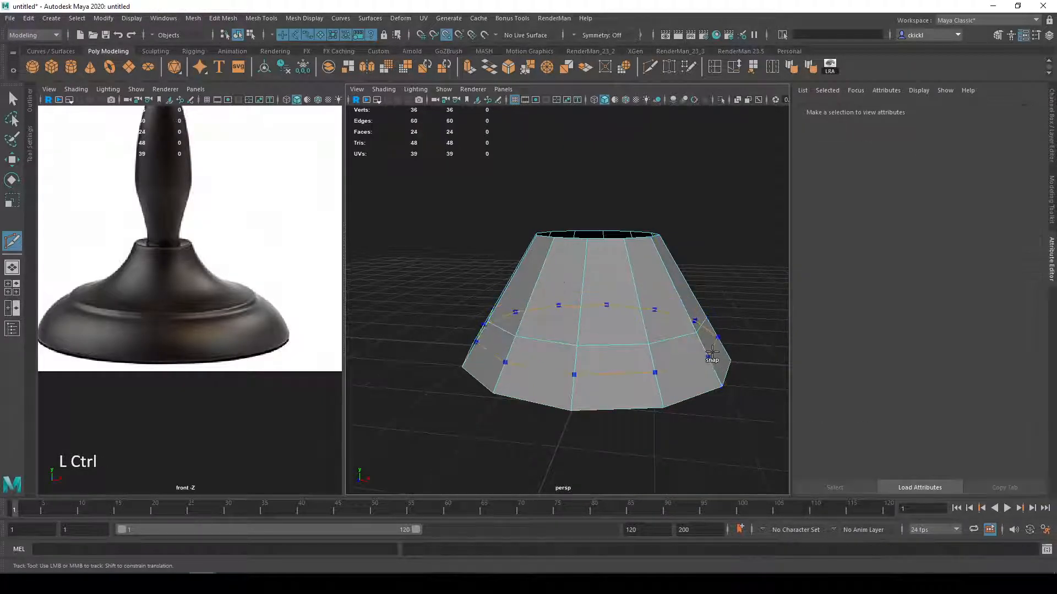
left_click(709, 352, "ctrl")
Step: Scale the lower inserted edge loop outward so the bottom rim of the base bulges
key("q")
double_click(712, 347)
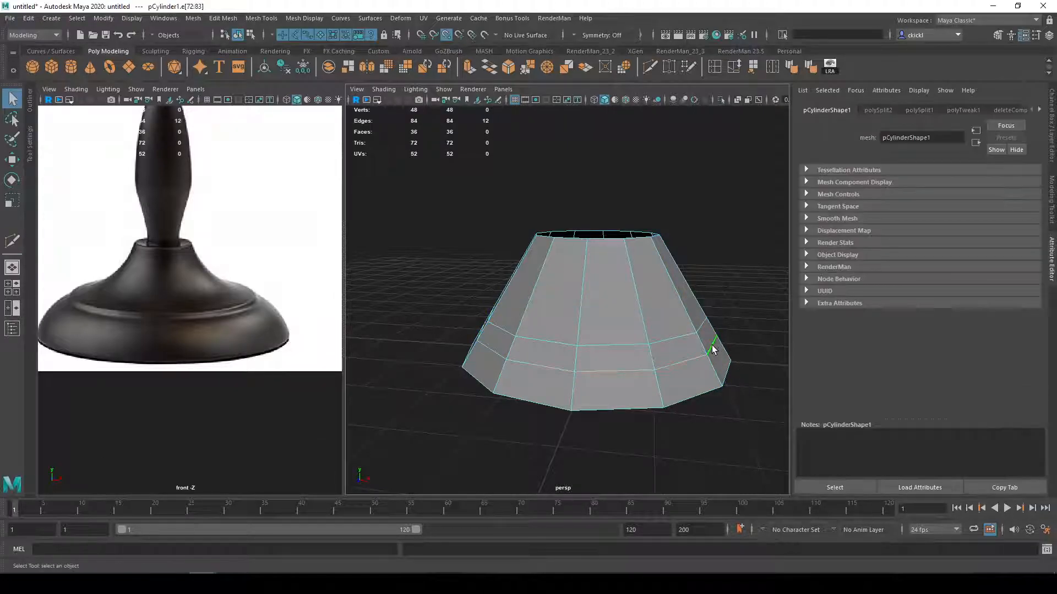
key("r")
left_click_drag(598, 329, 612, 333)
Step: Move the upper inserted edge loop down toward the lower one to form a ledge above the rim
key("q")
double_click(679, 340)
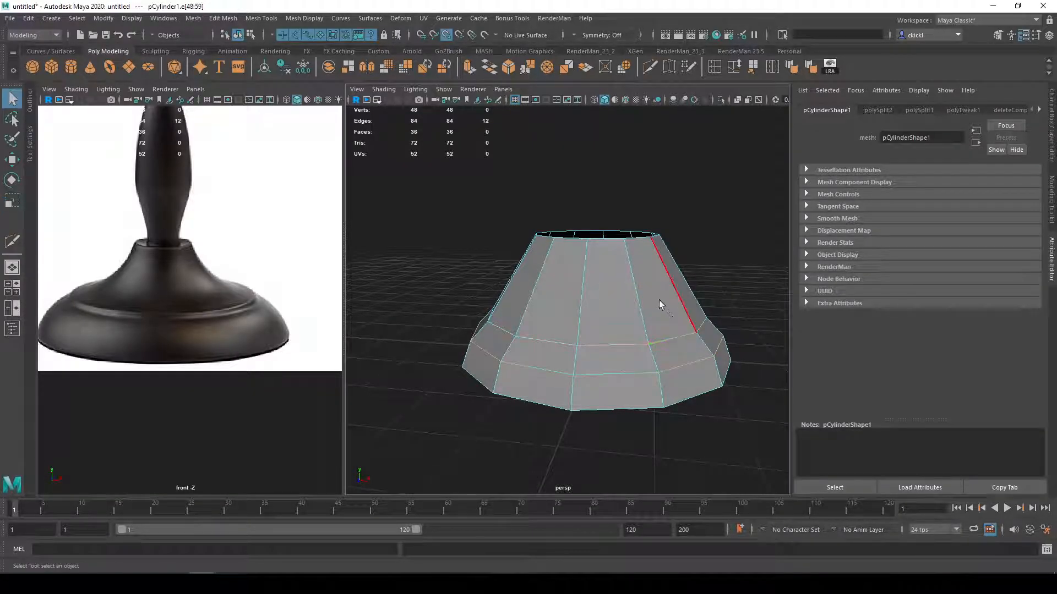
key("w")
left_click_drag(598, 255, 598, 256)
key("ctrl+z")
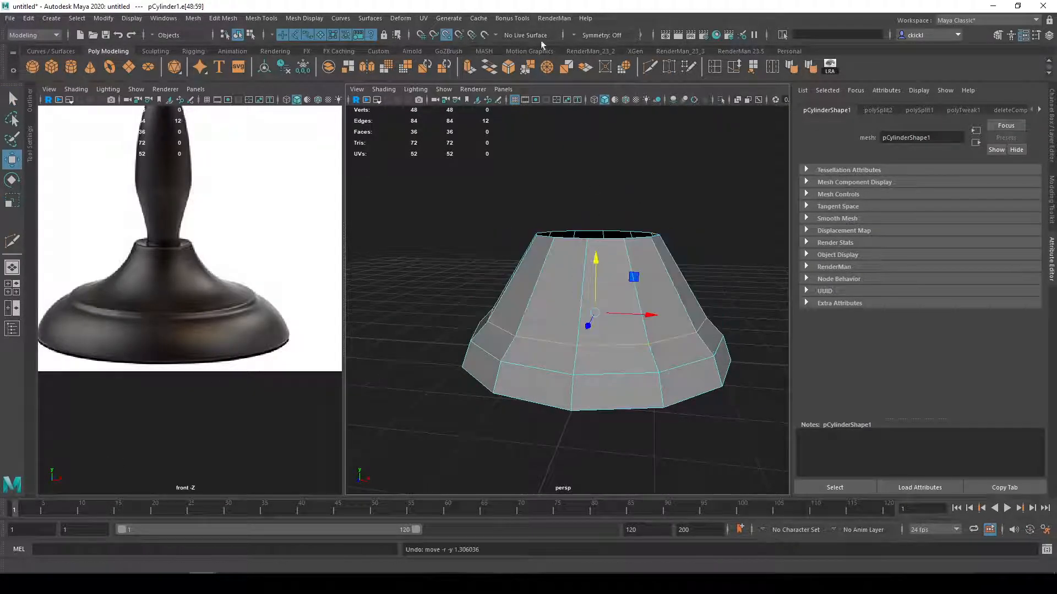
left_click_drag(594, 258, 598, 277)
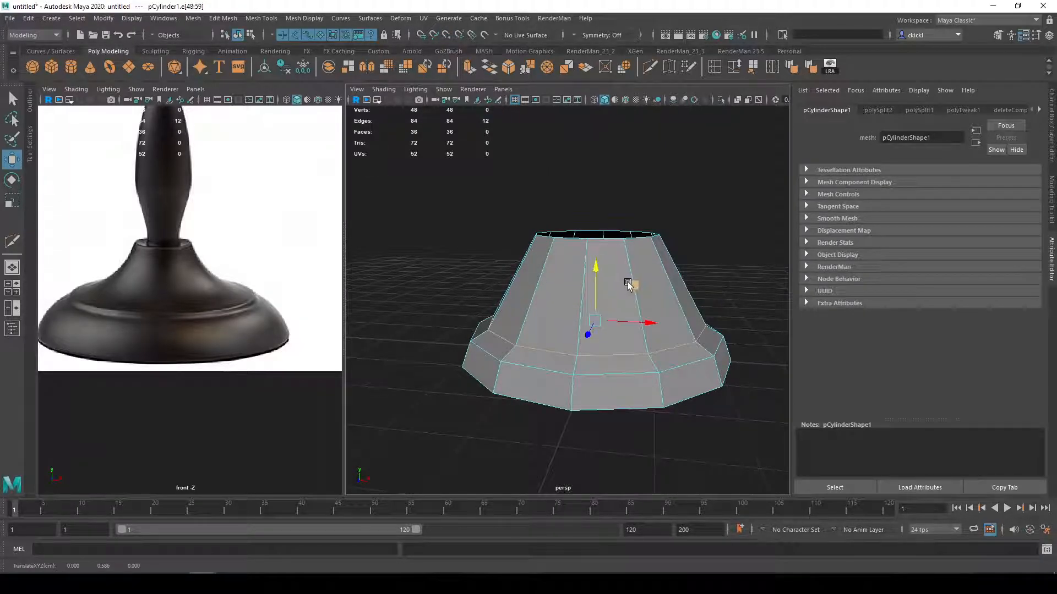
key("r")
left_click_drag(595, 319, 589, 319)
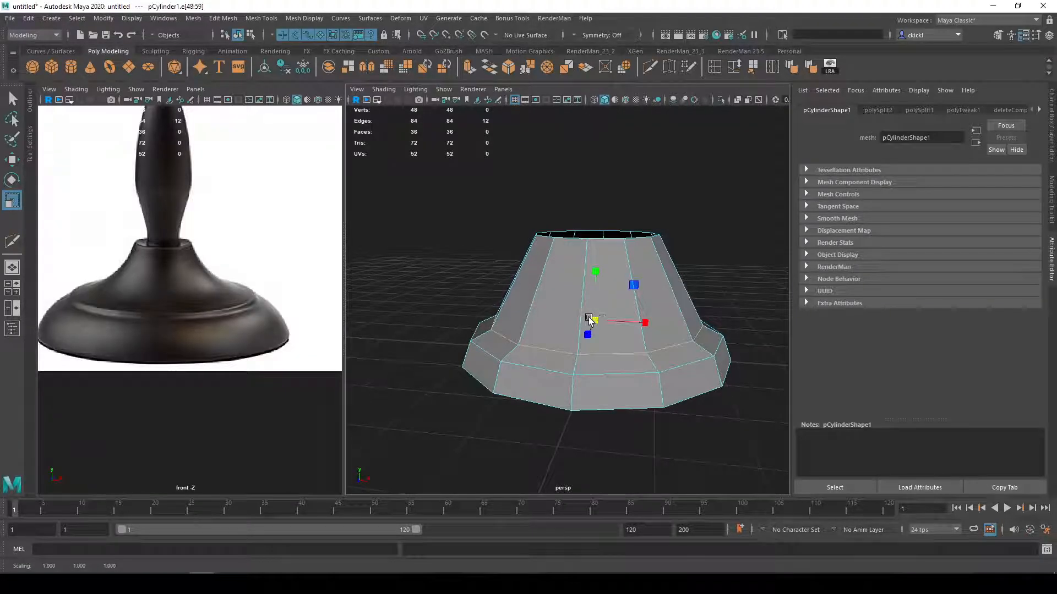
Step: Insert an edge loop just above the ledge's inner corner and scale it slightly outward
left_click(650, 66)
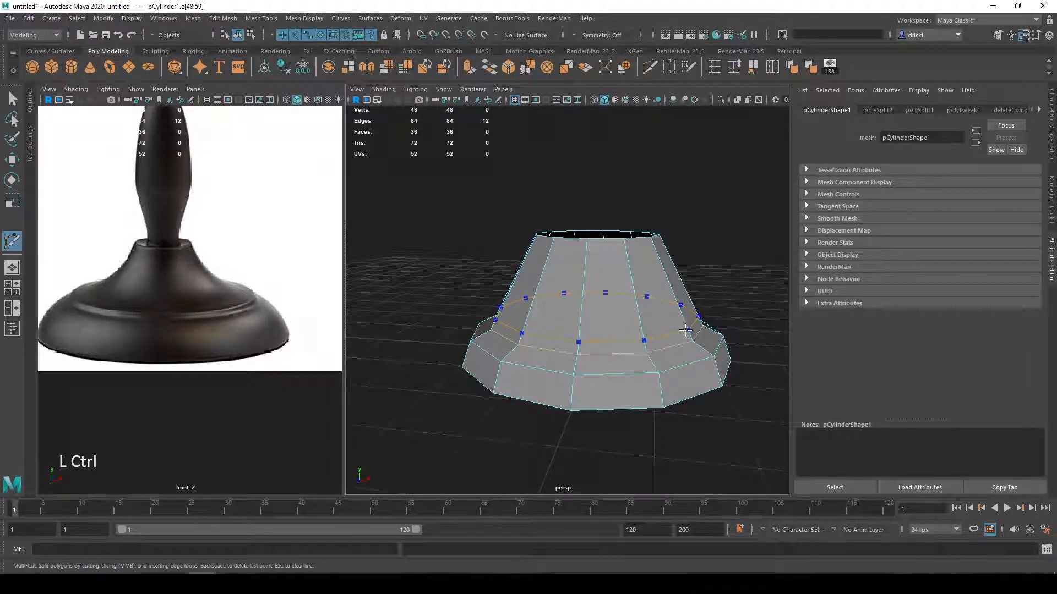
left_click(690, 330, "ctrl")
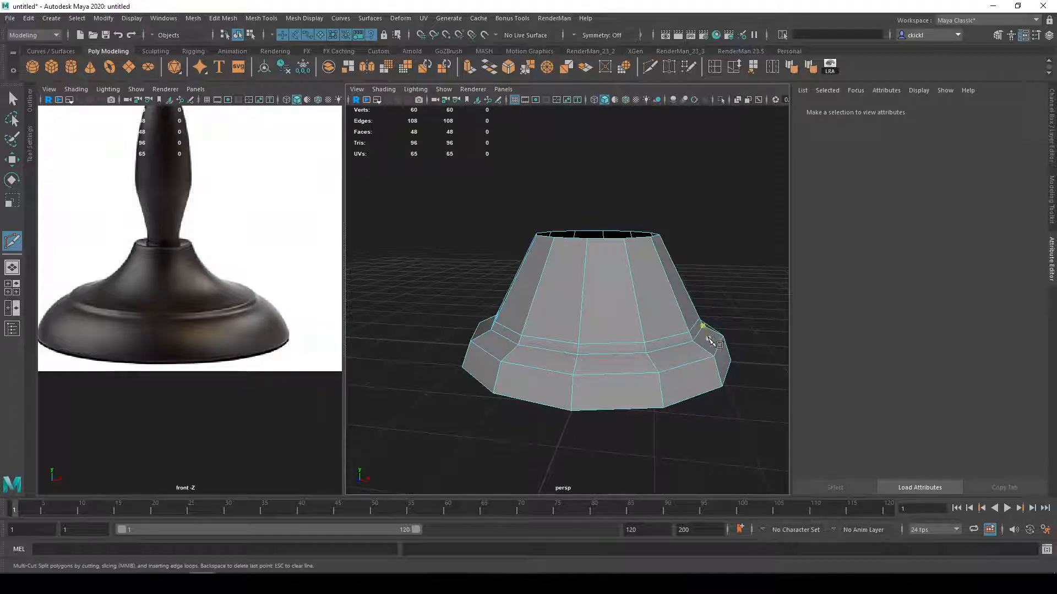
key("q")
double_click(687, 333)
key("r")
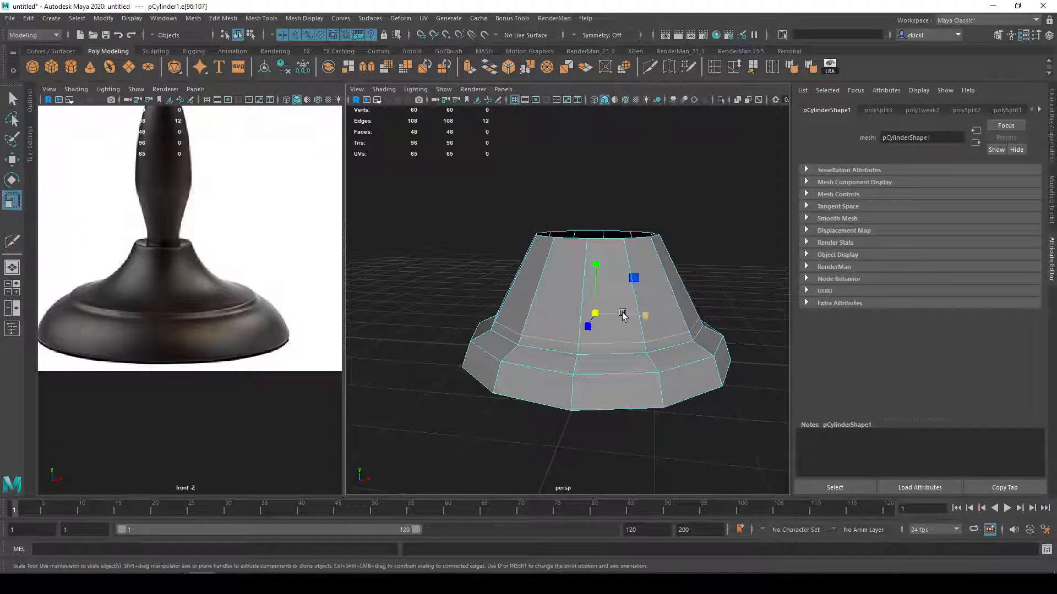
left_click(642, 316)
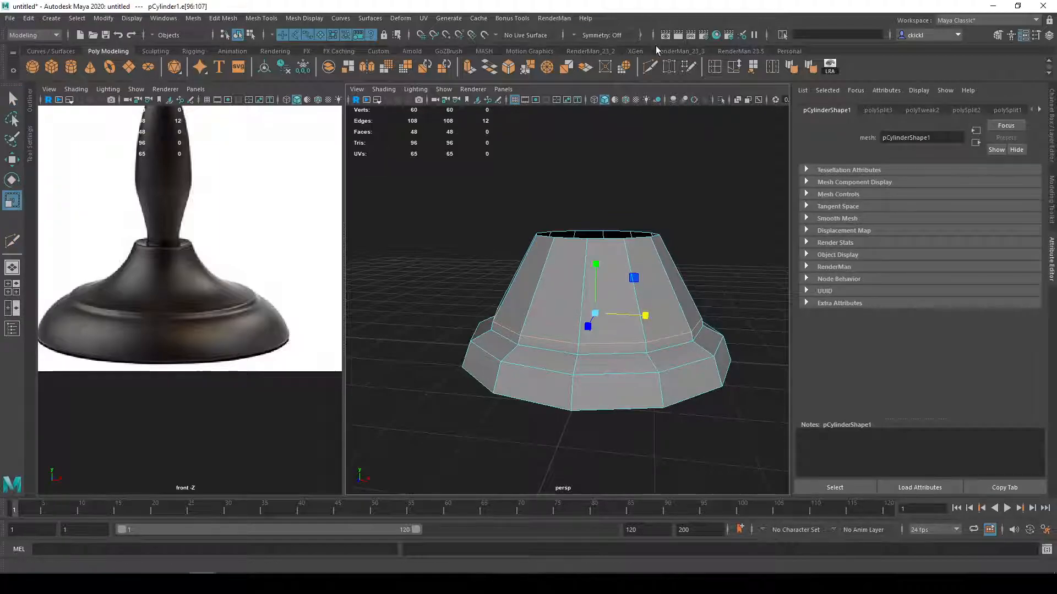
Step: Insert another edge loop on the ledge just outside its inner corner and lower the corner loop slightly
left_click(650, 66)
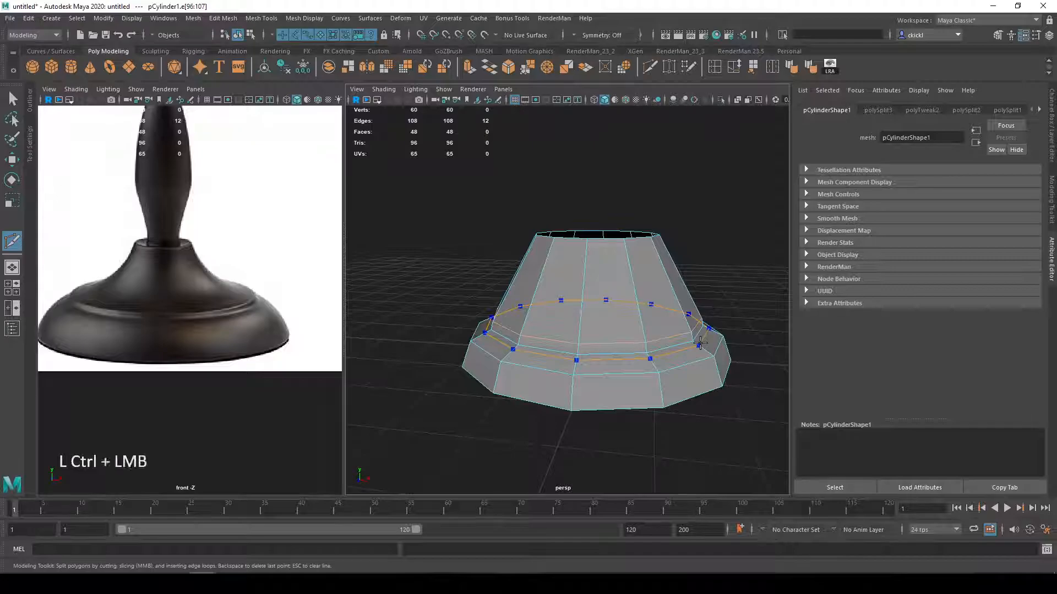
left_click(700, 343, "ctrl")
key("q")
left_click(697, 334)
scroll(735, 371, "up", 5)
middle_click_drag(735, 371, 597, 238, "alt")
double_click(736, 236)
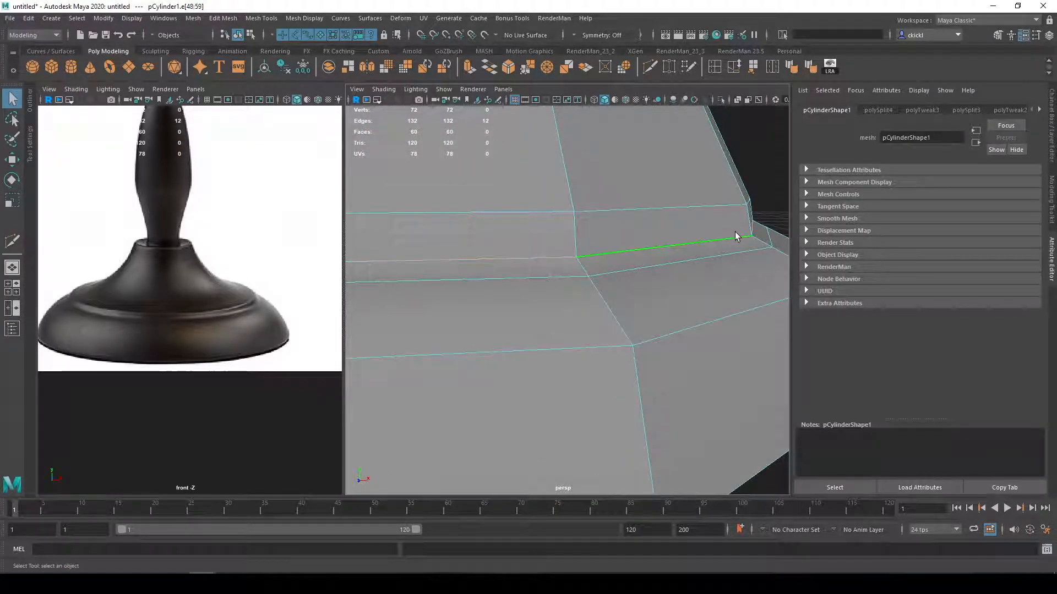
scroll(735, 233, "down", 6)
key("w")
left_click_drag(515, 201, 513, 206)
Step: Try to scale the ledge's corner loop and its neighbouring edge loop inward together
double_click(652, 252, "shift")
key("e")
key("r")
left_click_drag(556, 262, 543, 283, "alt")
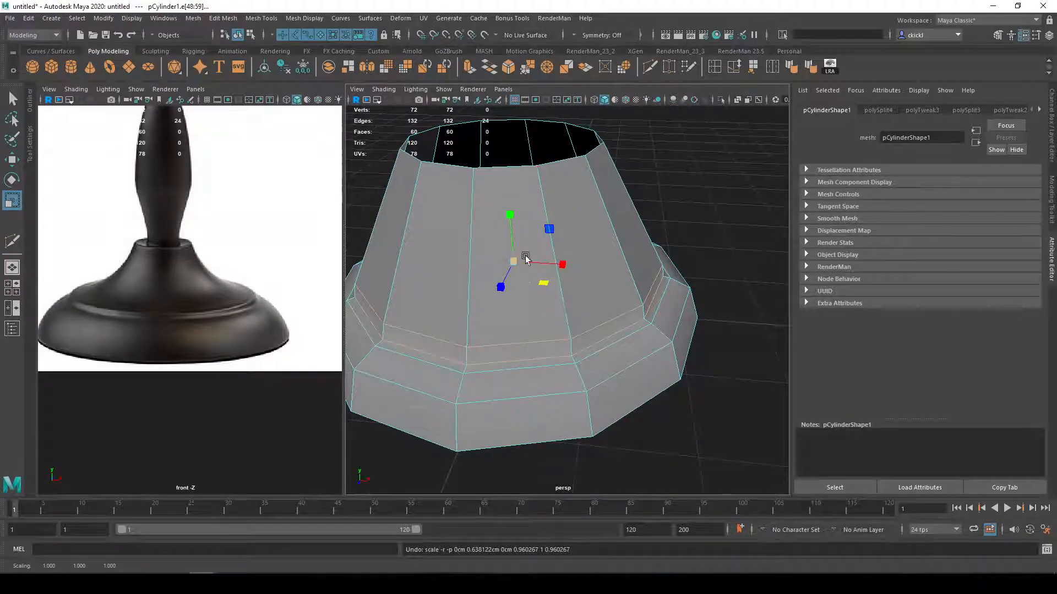
left_click_drag(515, 258, 387, 216)
left_click_drag(532, 263, 533, 177, "alt")
key("ctrl+z")
left_click_drag(535, 280, 608, 289, "alt")
middle_click_drag(608, 288, 628, 302, "alt")
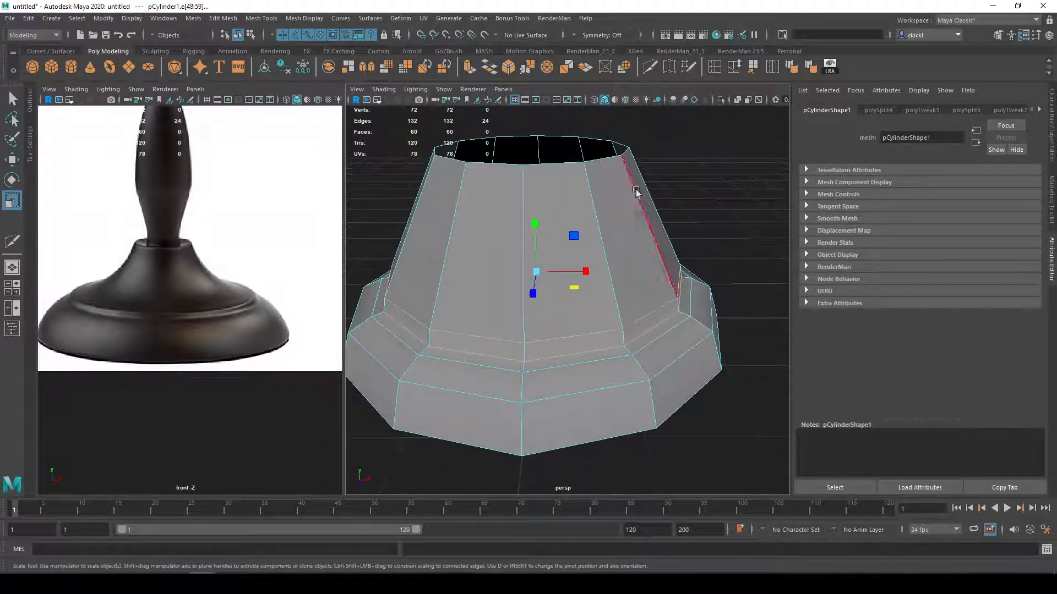
Step: Lower the edge loop above the ledge's inner corner toward that corner and widen it slightly
left_click_drag(612, 353, 607, 331, "alt")
mouse_move(590, 285)
left_mouse_down("alt")
mouse_move(592, 307)
mouse_move(547, 285)
mouse_move(584, 308)
mouse_move(565, 302)
mouse_move(608, 290)
left_mouse_up("alt")
middle_click_drag(608, 290, 670, 323, "alt")
key("q")
double_click(669, 325)
key("w")
left_click_drag(556, 254, 556, 262)
key("r")
left_click_drag(558, 311, 561, 309)
key("q")
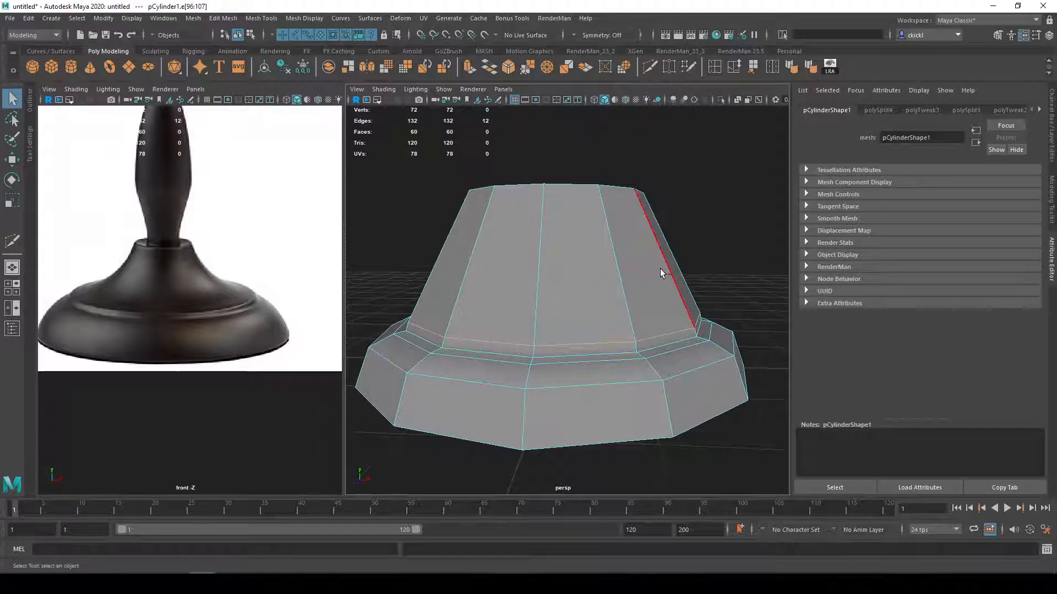
Step: Scale the base's top edge loop inward horizontally to about 0.48, keeping its height
left_click_drag(576, 180, 618, 236, "alt")
key("r")
double_click(580, 224)
left_click_drag(555, 208, 491, 200)
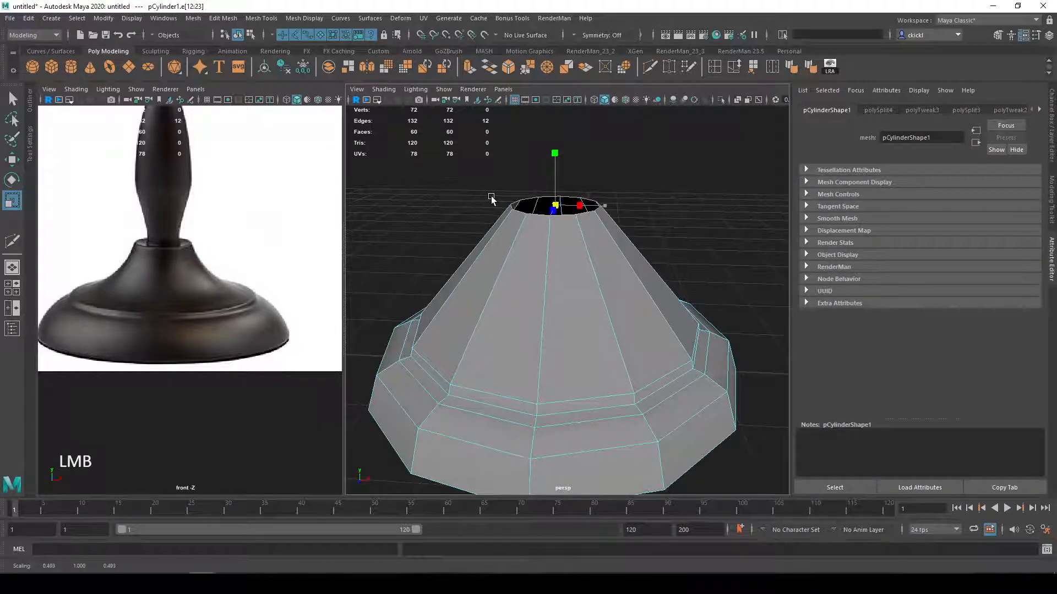
Step: Insert an edge loop around the cone-shaped upper section, about midway between its top opening and the ledge
left_click(653, 67)
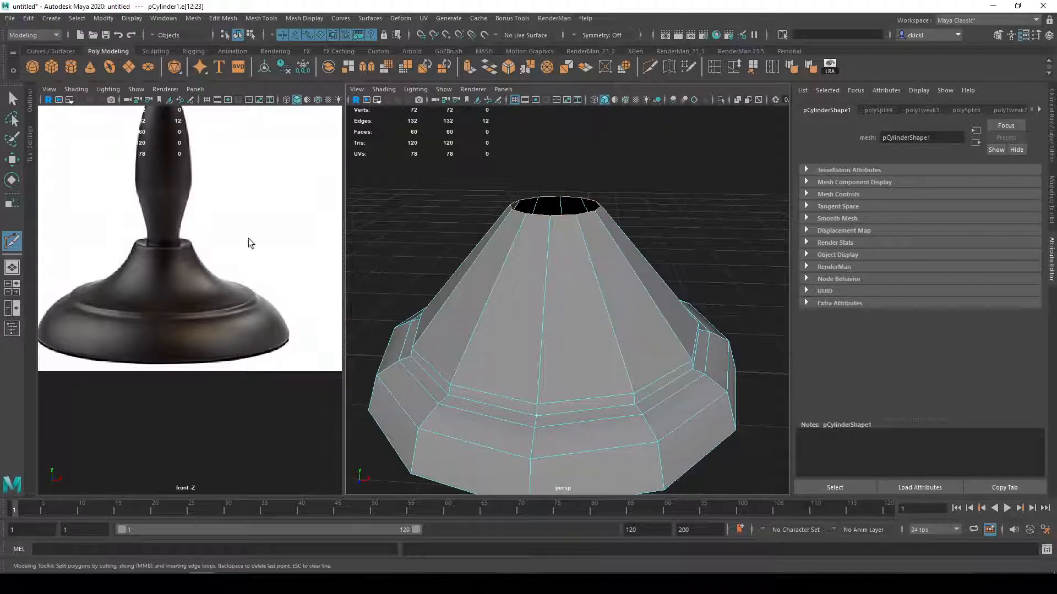
left_click(639, 287, "ctrl")
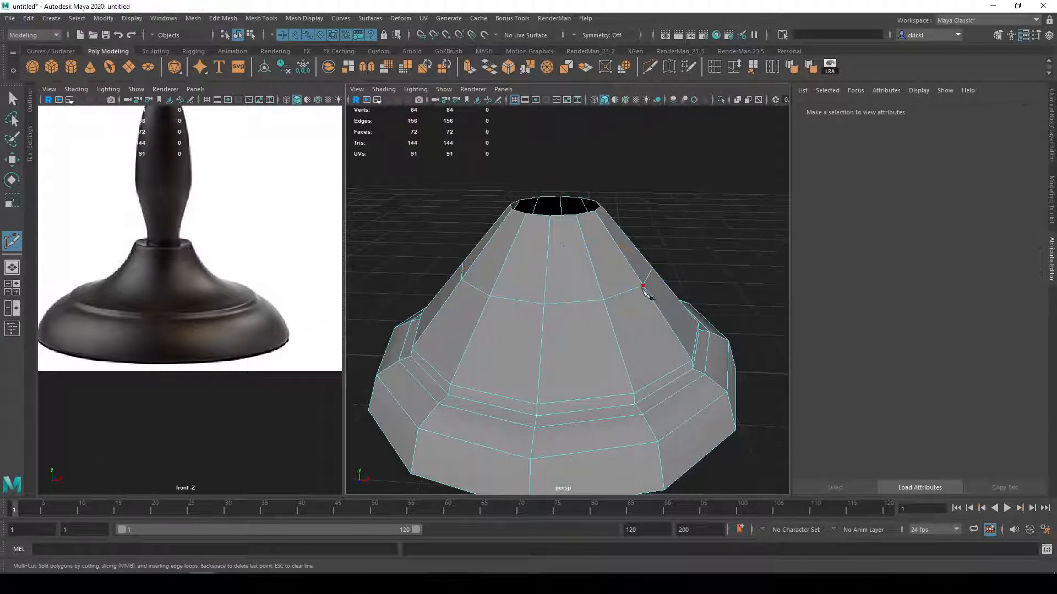
key("q")
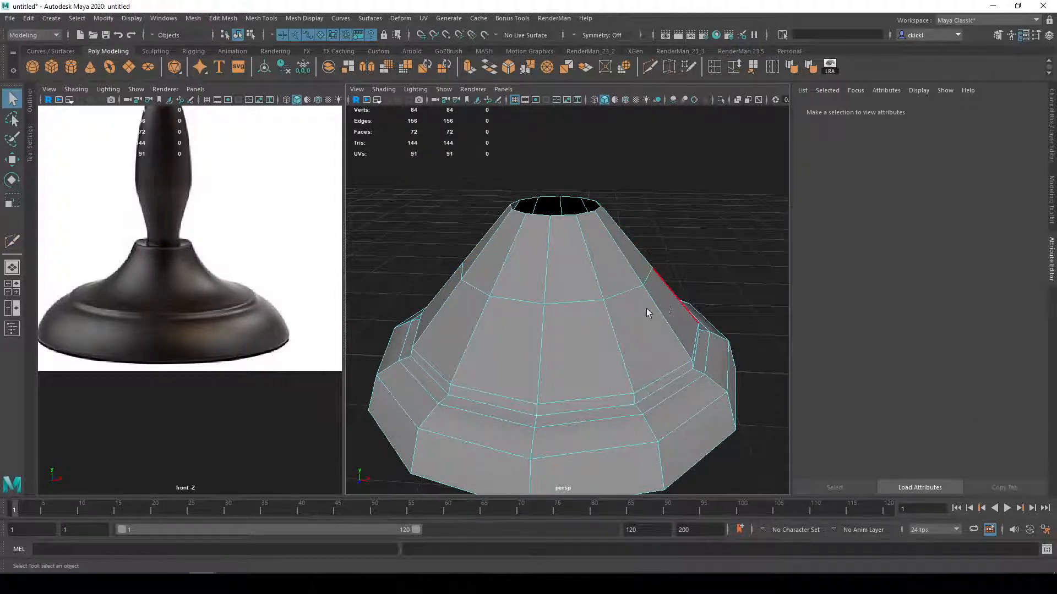
Step: Scale the cone's middle edge loop inward and lower it to form a narrow neck above a shallow slope
double_click(620, 298)
left_click_drag(620, 298, 666, 281, "alt")
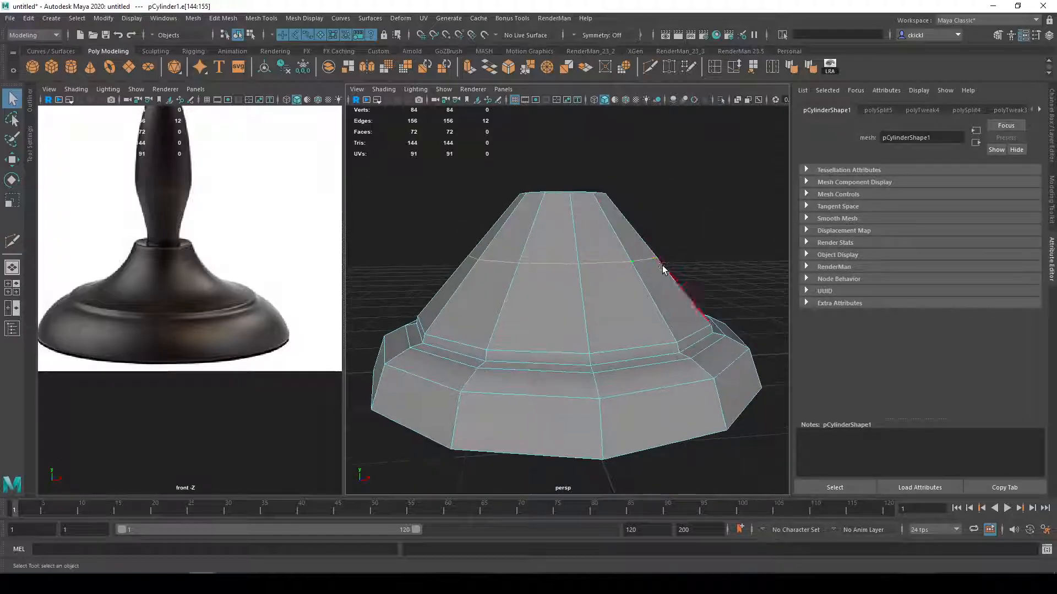
key("r")
left_click_drag(566, 254, 522, 252)
key("w")
left_click_drag(569, 203, 563, 221)
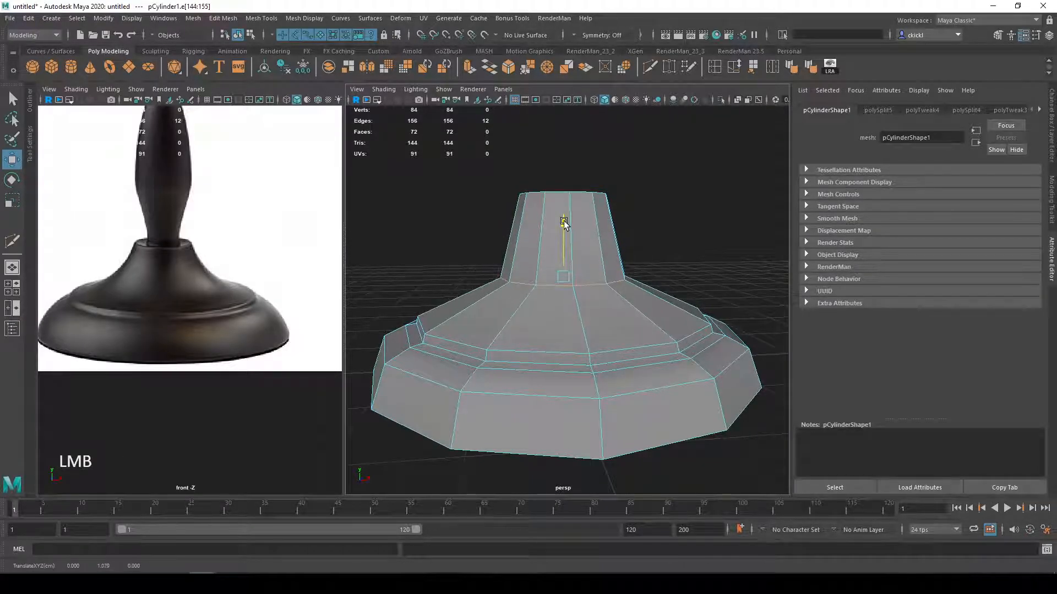
Step: Assign a new Blinn material to the whole base and darken its color to dark grey
key("q")
right_click_drag(646, 328, 711, 276)
scroll(710, 277, "down", 5)
left_click_drag(698, 279, 686, 308, "alt")
left_click(686, 308)
left_click(646, 336)
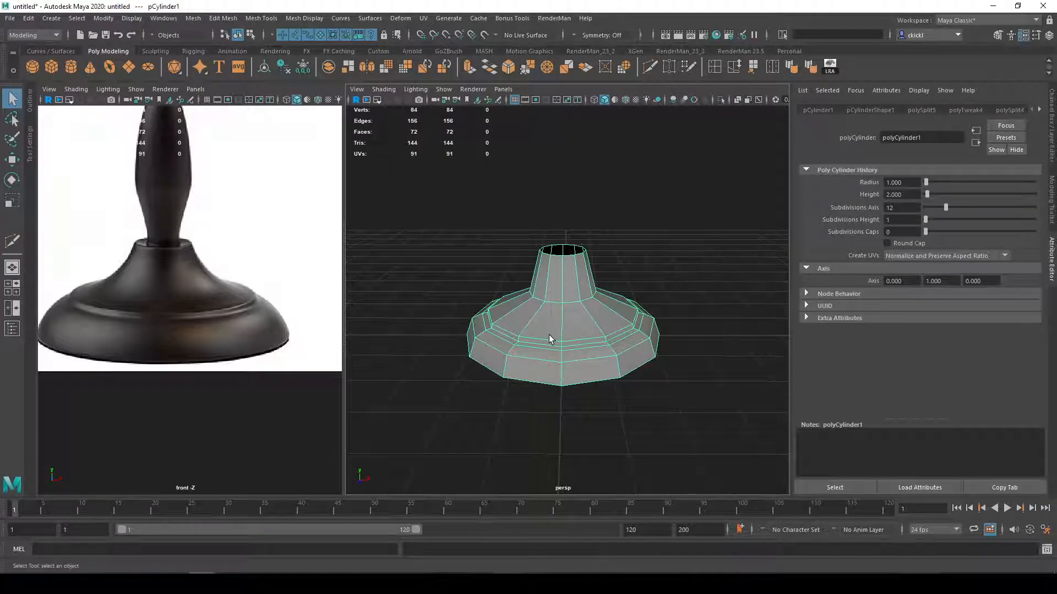
right_click(566, 296)
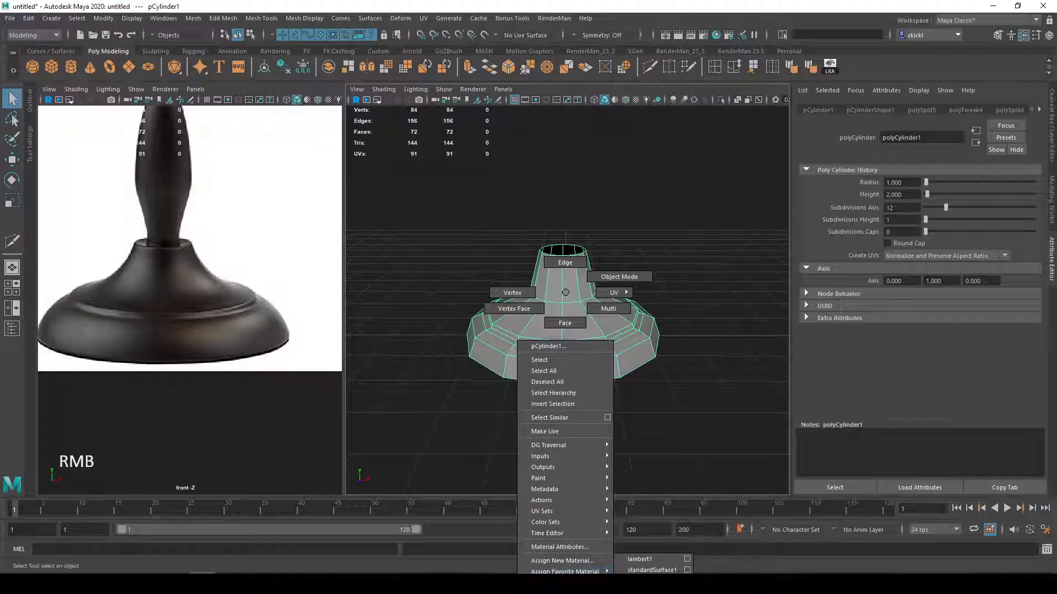
left_click(580, 561)
left_click(560, 178)
left_click_drag(969, 235, 940, 237)
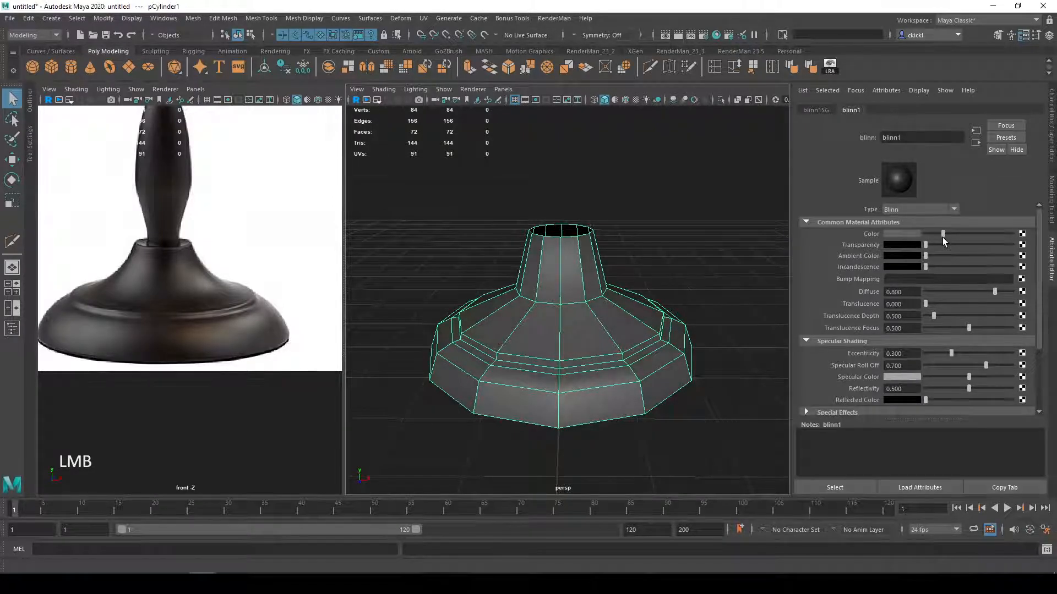
Step: Preview the base smoothed and examine its flared profile and highlights
key("3")
left_click(711, 317)
mouse_move(711, 317)
left_mouse_down("alt")
mouse_move(737, 299)
mouse_move(731, 323)
mouse_move(726, 311)
left_mouse_up("alt")
left_click_drag(570, 330, 597, 339, "alt")
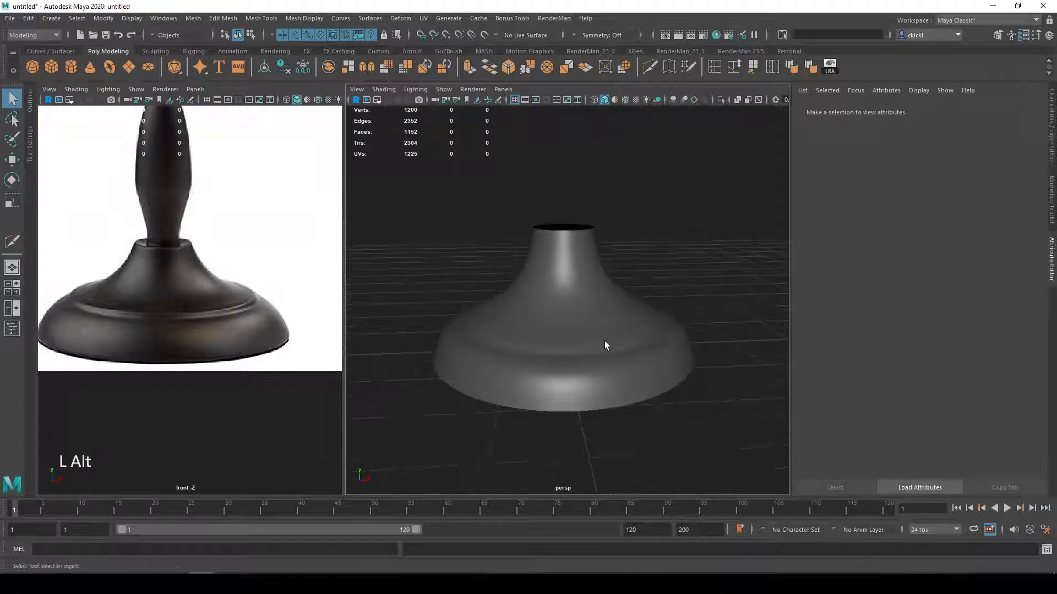
Step: Return to the unsmoothed mesh and bevel the edge loop at the ledge's inner corner with a fraction of 0.2
left_click(671, 337)
key("1")
scroll(722, 330, "up", 4)
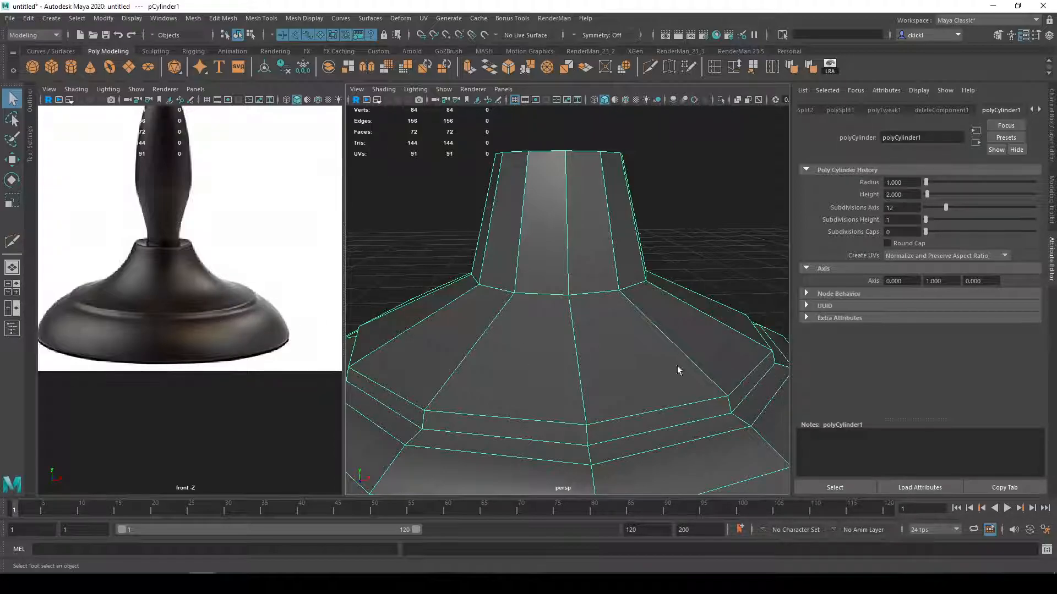
scroll(655, 366, "down", 3)
right_click_drag(692, 361, 719, 377, "alt")
middle_click_drag(719, 377, 643, 346, "alt")
right_click_drag(671, 358, 669, 263)
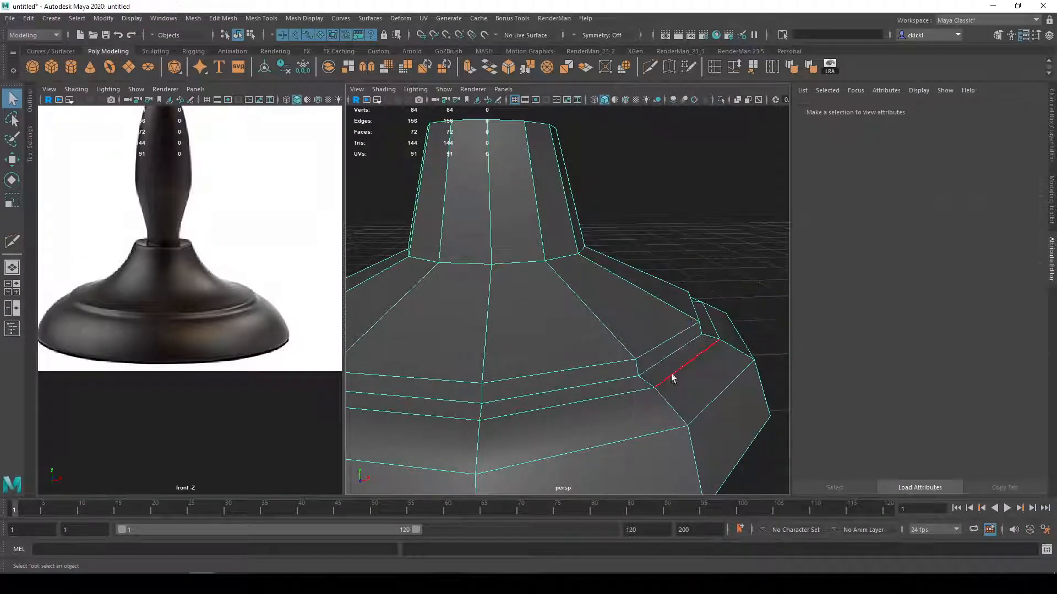
double_click(671, 374)
left_click_drag(619, 435, 579, 415, "alt")
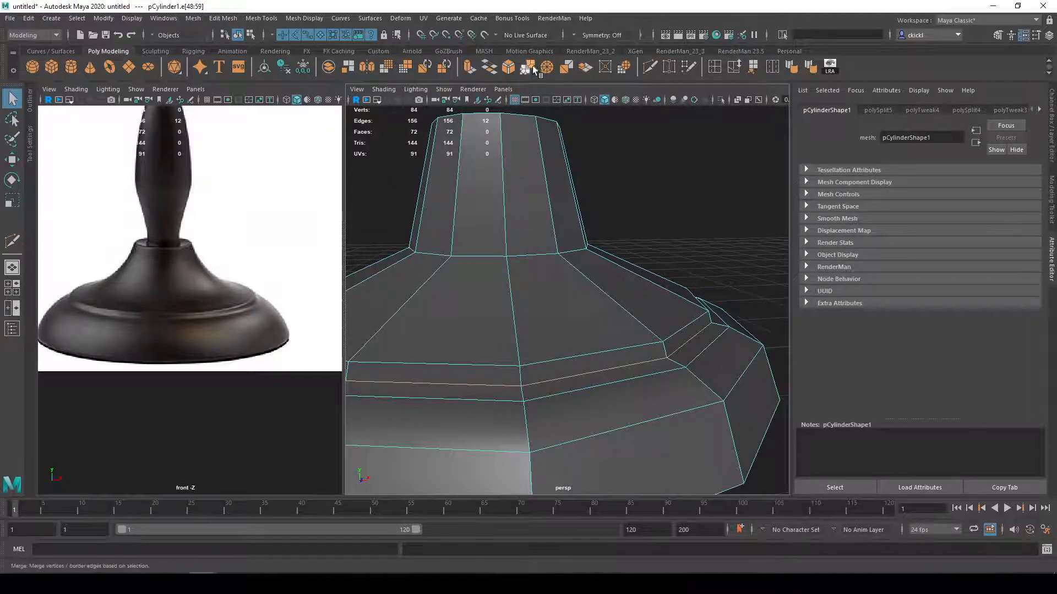
left_click(507, 70)
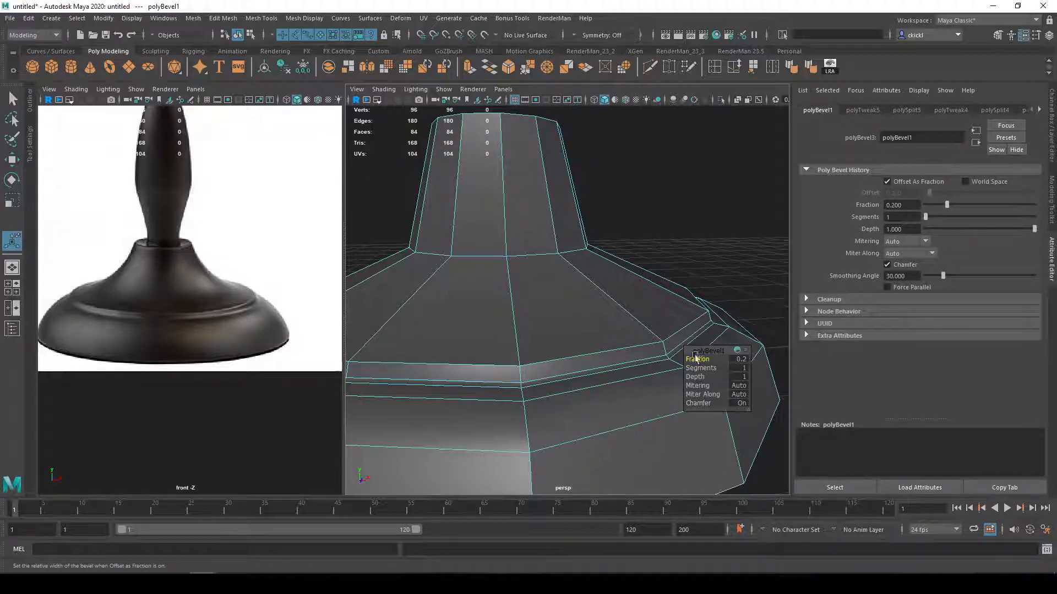
Step: Preview the beveled ledge smoothed and check how crisp its inner corner looks from above
key("3")
right_click_drag(688, 308, 737, 271)
left_click(736, 271)
scroll(732, 275, "down", 5)
left_click_drag(722, 280, 704, 291, "alt")
scroll(663, 329, "up", 4)
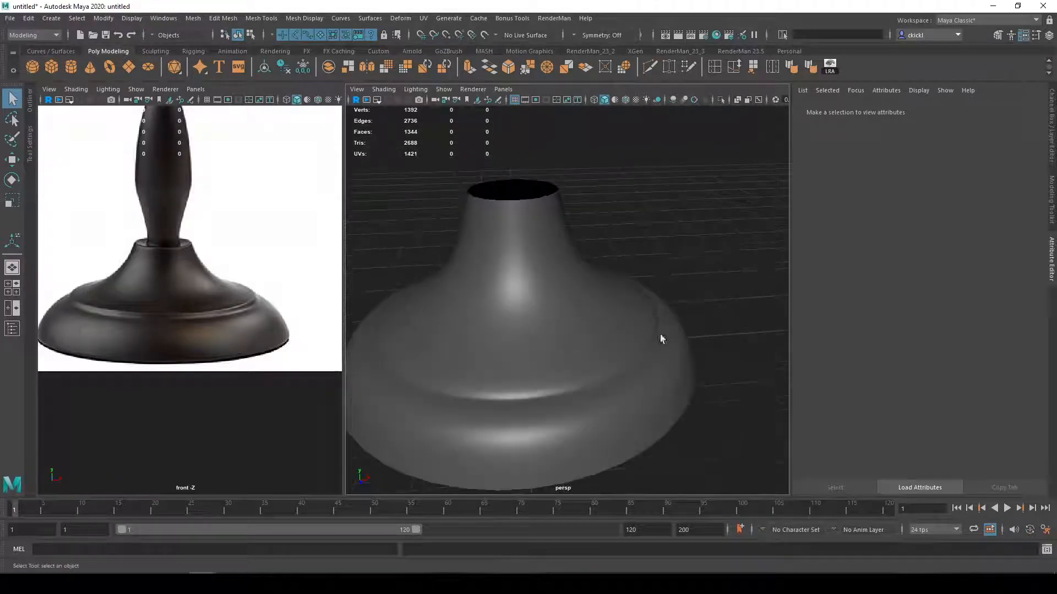
Step: Bevel the edge loop where the slope meets the ledge with one segment and adjust the bevel fraction
left_click(627, 351)
scroll(638, 358, "up", 3)
key("1")
left_click_drag(691, 385, 695, 358, "alt")
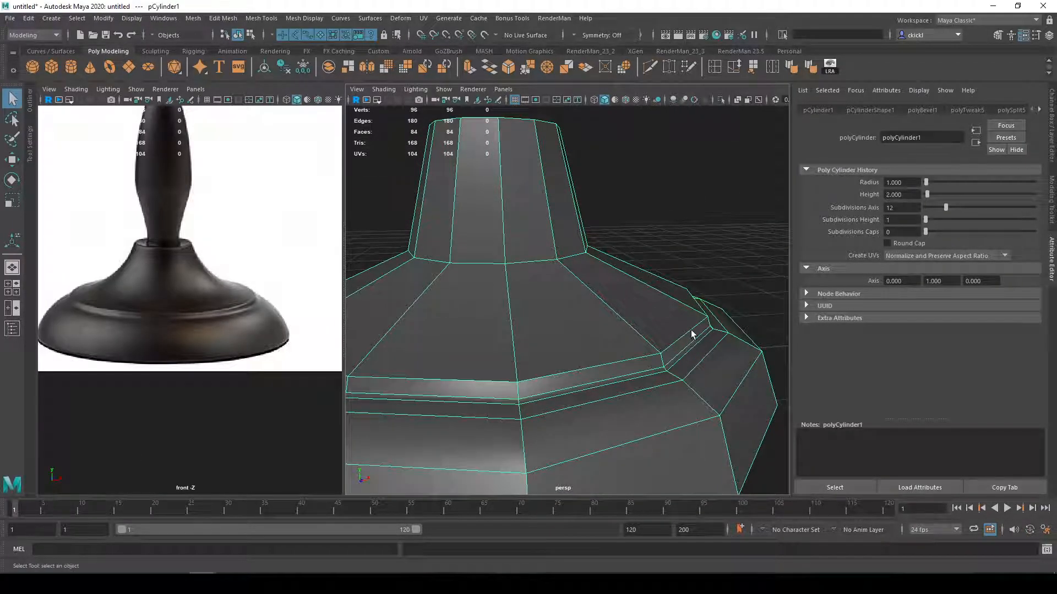
right_click_drag(700, 281, 684, 264)
double_click(688, 333)
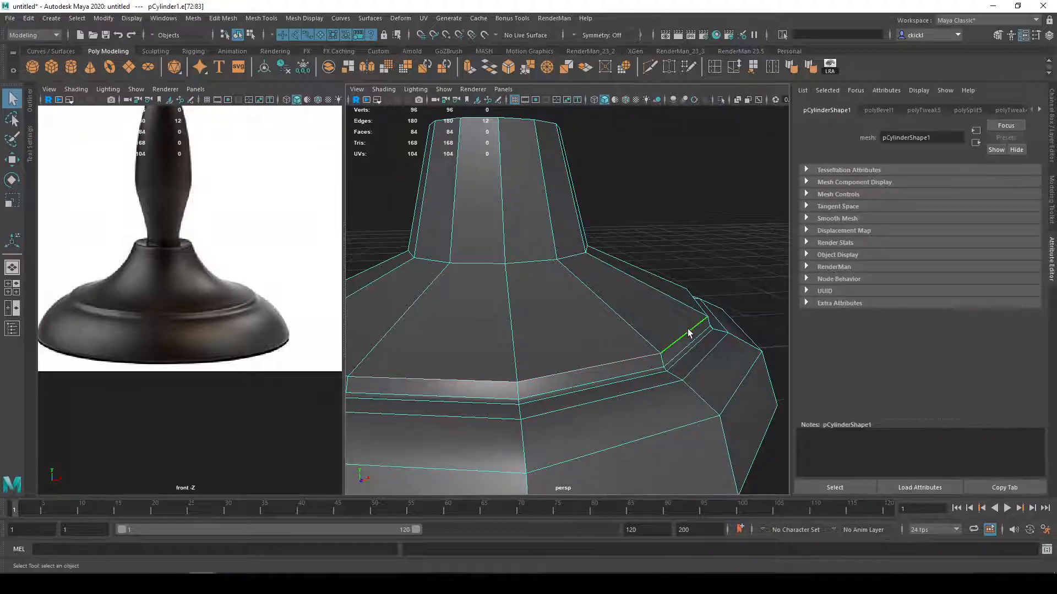
left_click(509, 67)
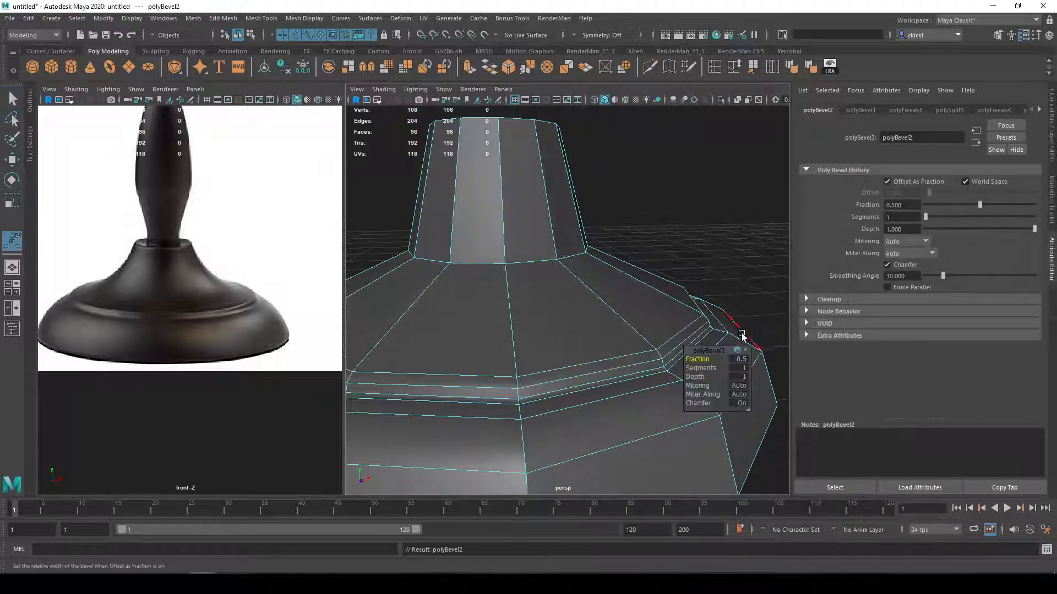
left_click(701, 369)
left_click_drag(704, 370, 711, 369)
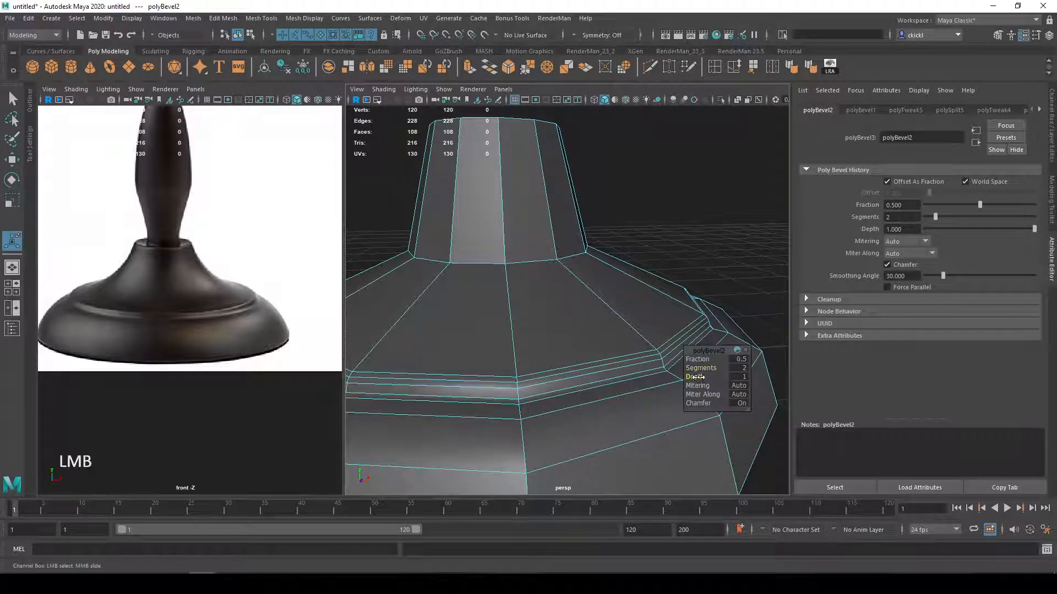
left_click_drag(704, 358, 727, 358)
Step: Examine the twice-beveled ledge in smooth preview and compare its shape with the reference base
key("3")
right_click_drag(604, 297, 661, 248)
left_click(669, 246)
scroll(668, 247, "down", 6)
left_click_drag(674, 243, 650, 318, "alt")
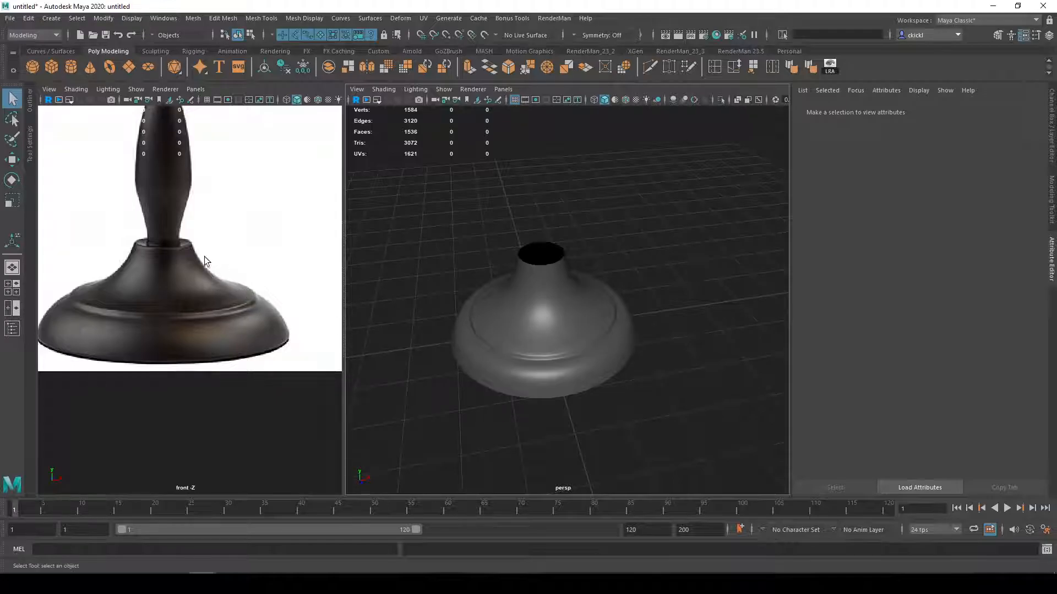
scroll(658, 332, "up", 5)
Step: Turn off the smooth preview and insert a centered edge loop on the slope between neck and ledge
left_click(624, 306)
key("1")
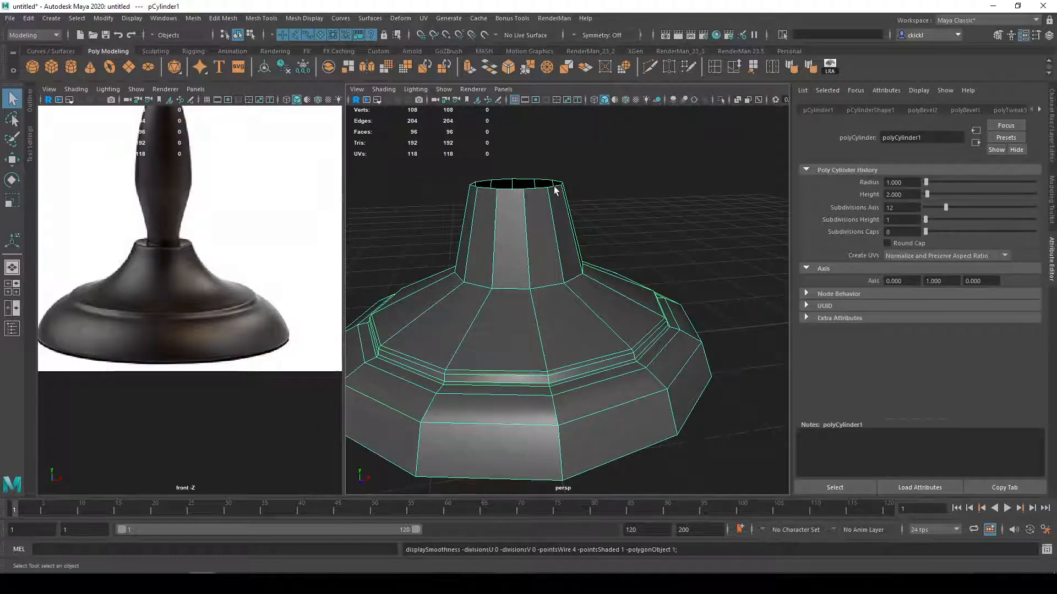
right_click_drag(554, 187, 548, 179)
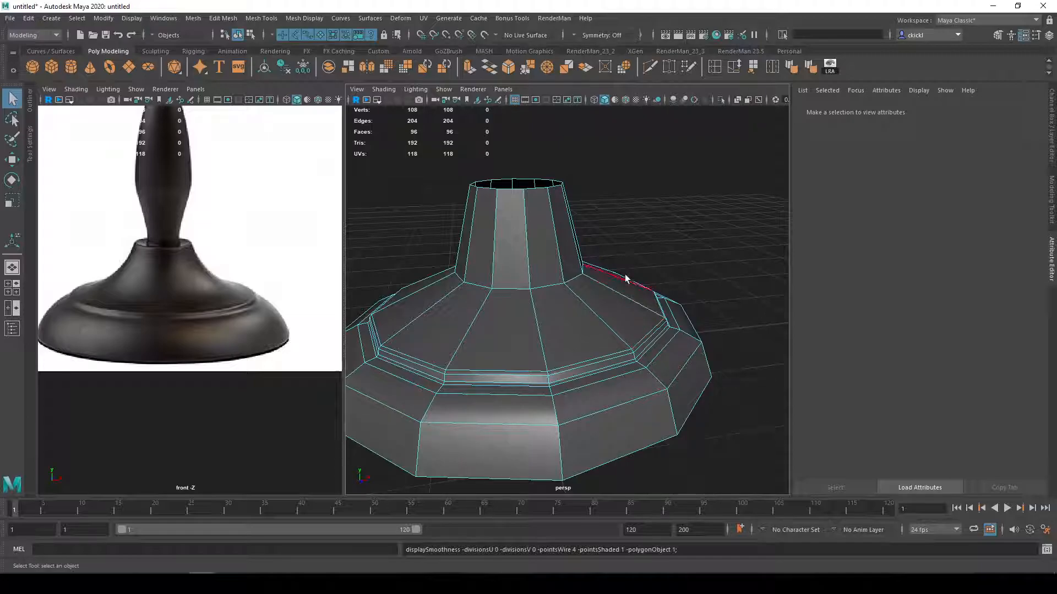
left_click(649, 66)
middle_click(601, 319, "ctrl")
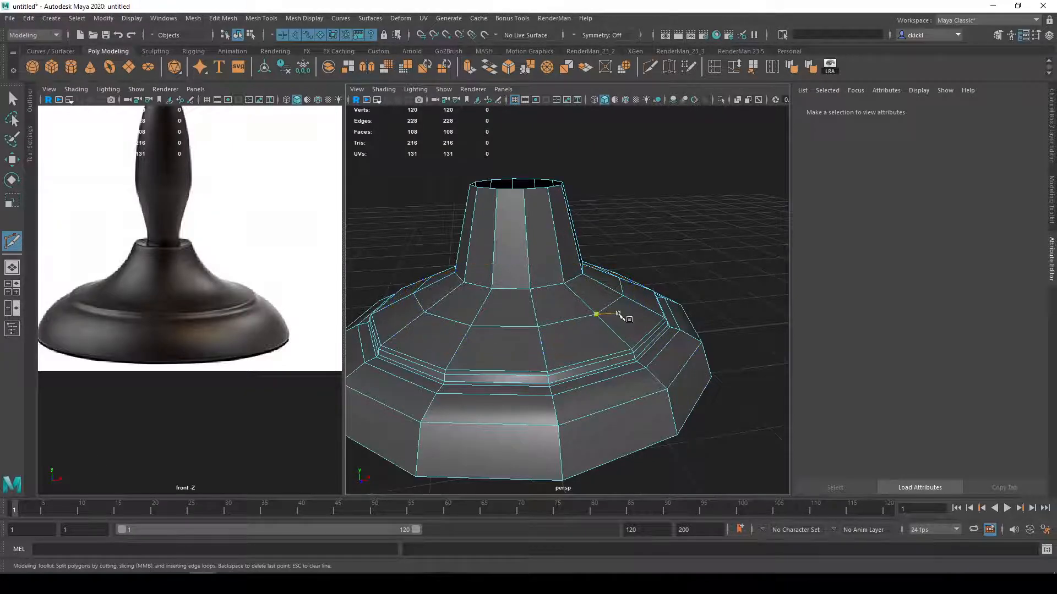
key("q")
Step: Lower the slope's middle edge loop with the smooth preview on to deepen the concave curve above the ledge
double_click(608, 311)
key("w")
left_click_drag(632, 306, 573, 253, "alt")
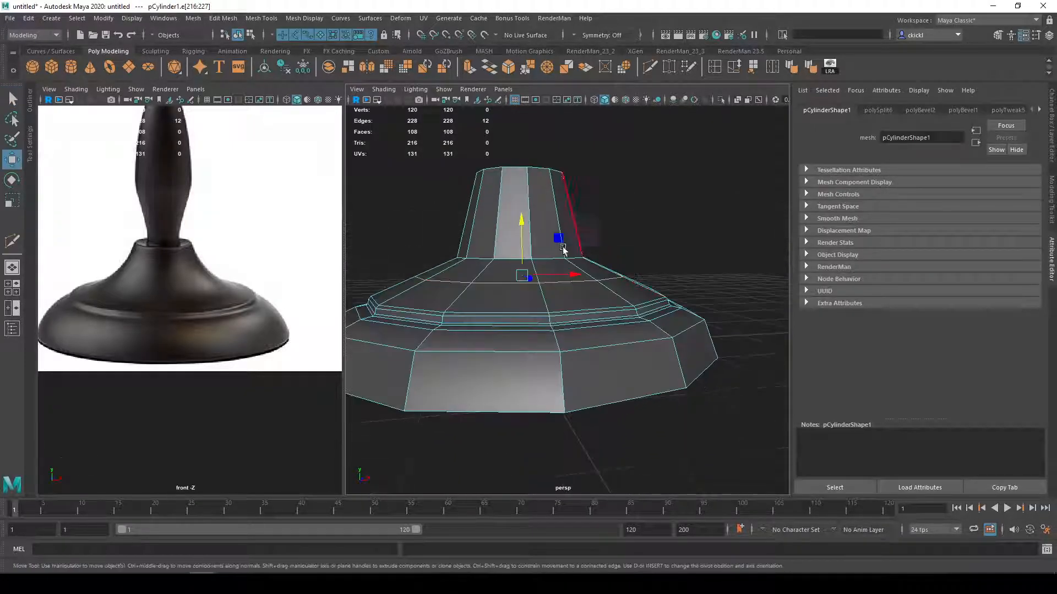
key("3")
left_click_drag(521, 219, 519, 232)
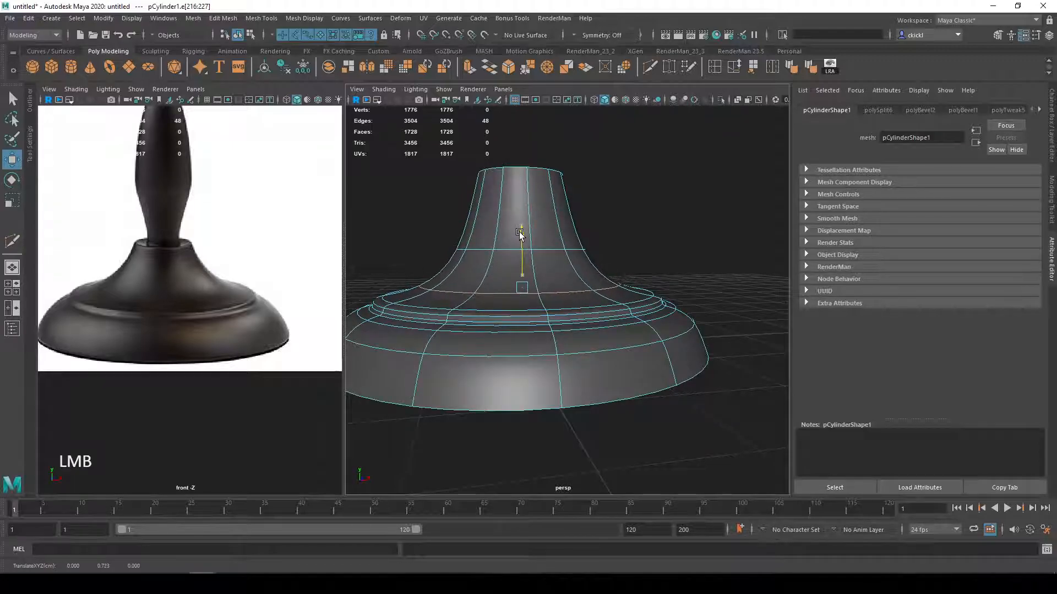
left_click_drag(648, 229, 645, 254, "alt")
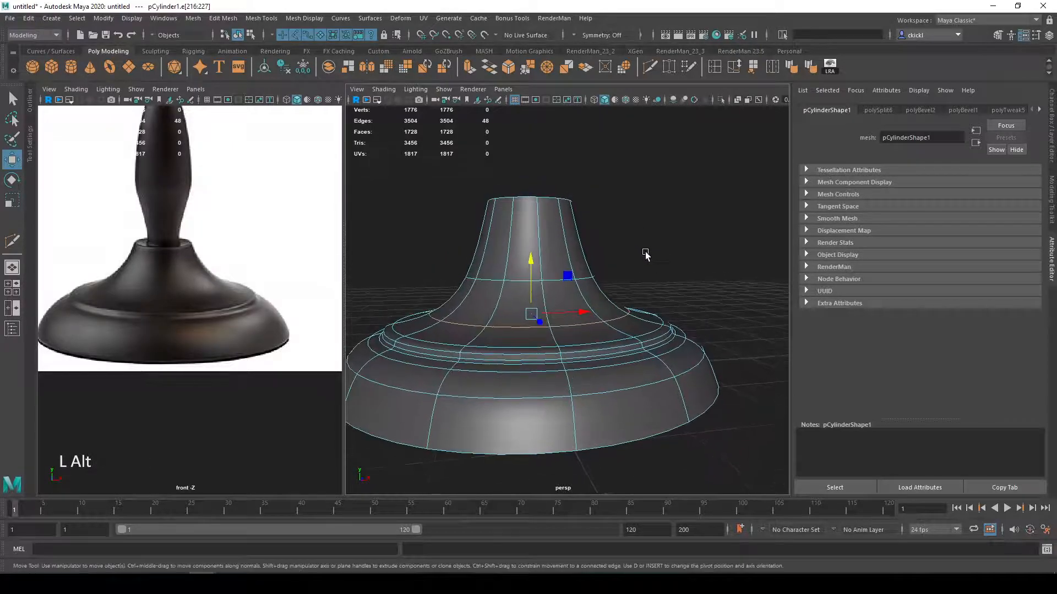
Step: Insert an edge loop around the neck about halfway up and select the full loop
left_click(650, 67)
left_click(567, 243, "ctrl")
key("q")
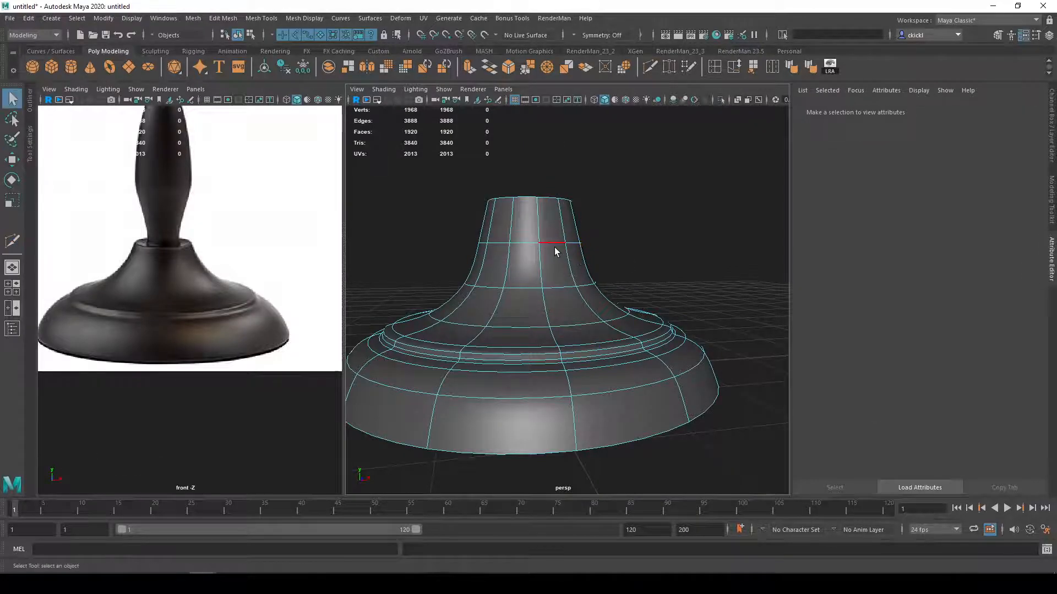
left_click(545, 241)
double_click(545, 242)
key("r")
left_click_drag(544, 242, 526, 258, "alt")
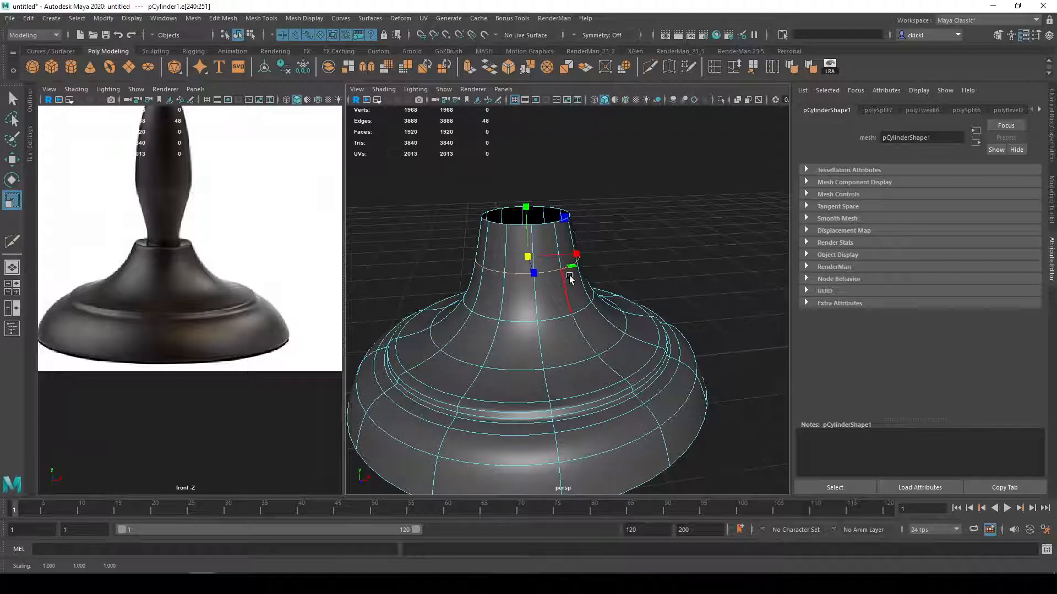
key("q")
Step: Return to object mode and set the base mesh's smooth preview division levels to 3
right_click_drag(572, 315, 644, 250)
left_click_drag(643, 250, 648, 300, "alt")
scroll(619, 429, "up", 5)
middle_click_drag(619, 429, 634, 339, "alt")
mouse_move(562, 382)
left_mouse_down("alt")
mouse_move(566, 397)
mouse_move(566, 371)
left_mouse_up("alt")
left_click(566, 370)
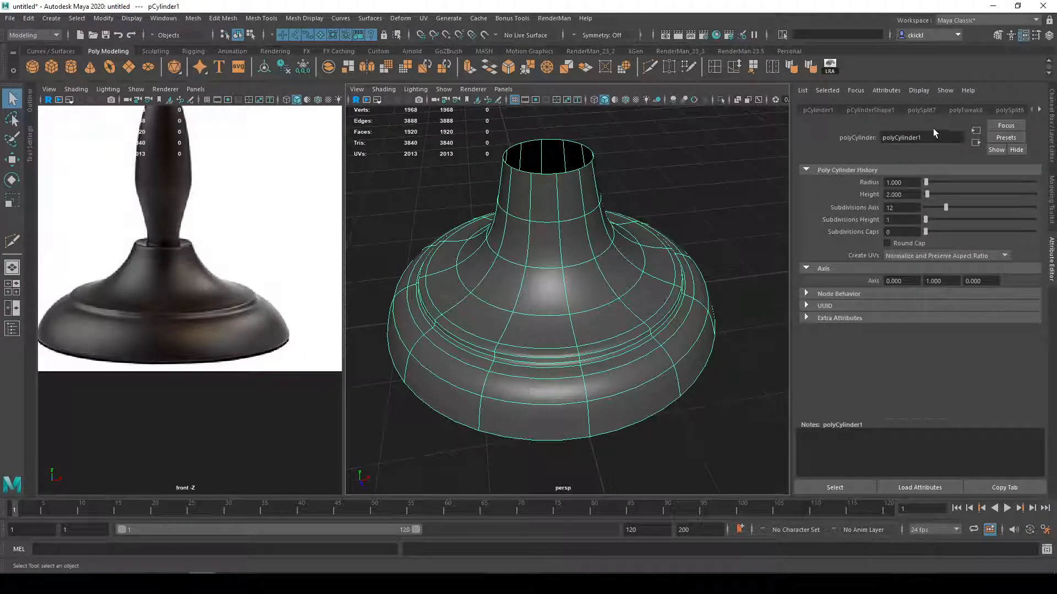
scroll(865, 111, "up", 15)
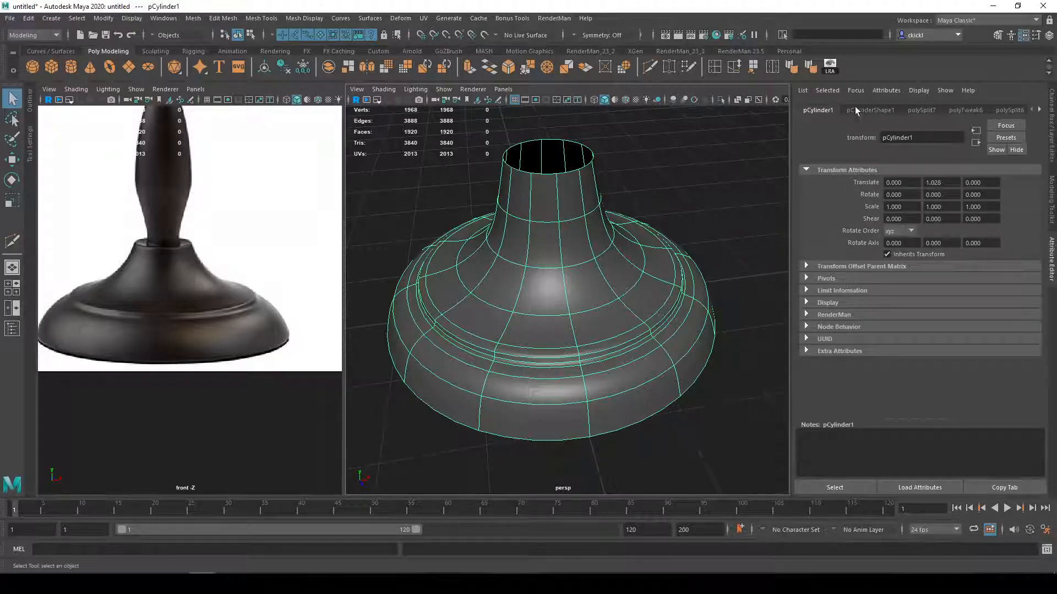
left_click(874, 110)
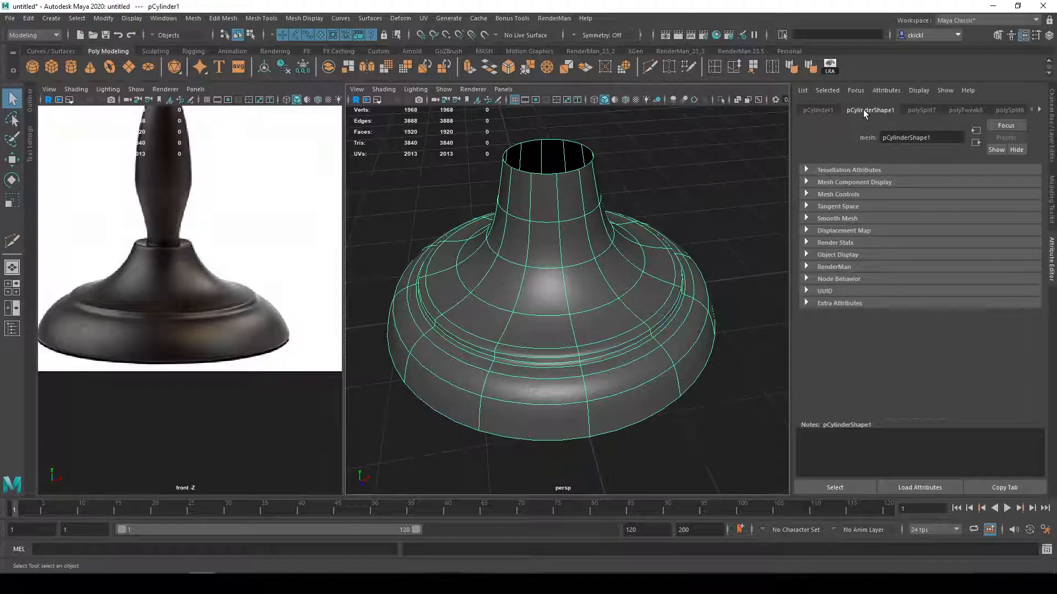
left_click(806, 219)
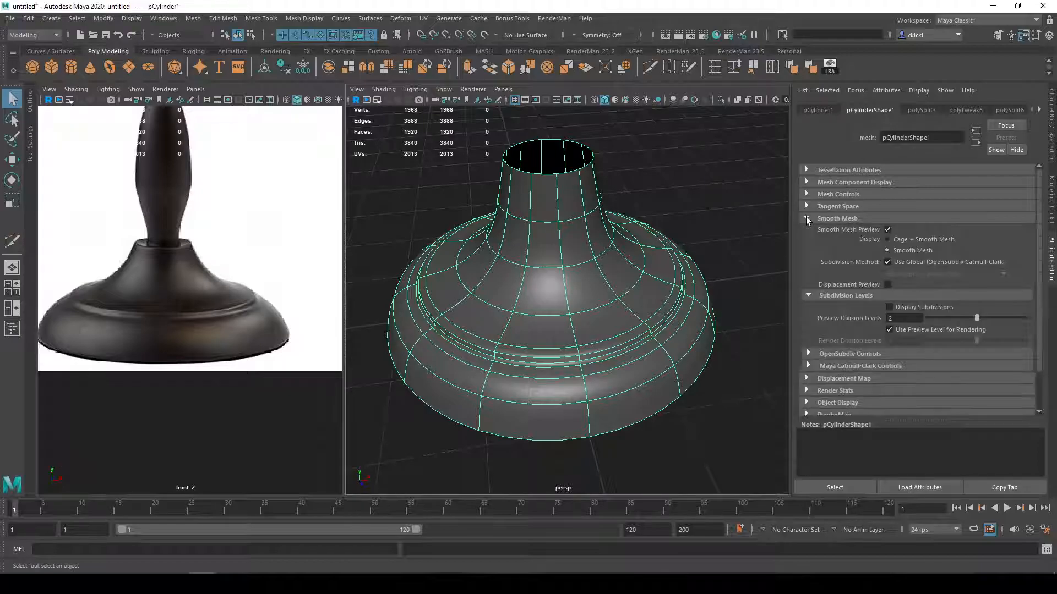
left_click(991, 317)
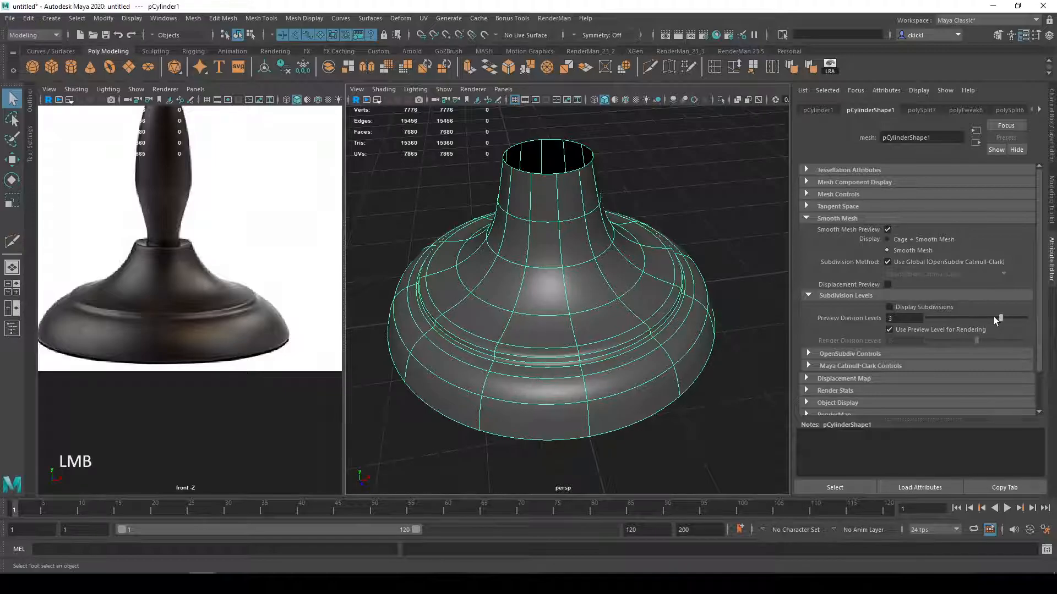
Step: Examine the smoothed base from several angles, comparing its side profile and lower rim with the reference image
right_click_drag(682, 286, 741, 246)
left_click(741, 246)
left_click_drag(741, 246, 693, 281, "alt")
left_click(707, 301)
scroll(704, 252, "down", 3)
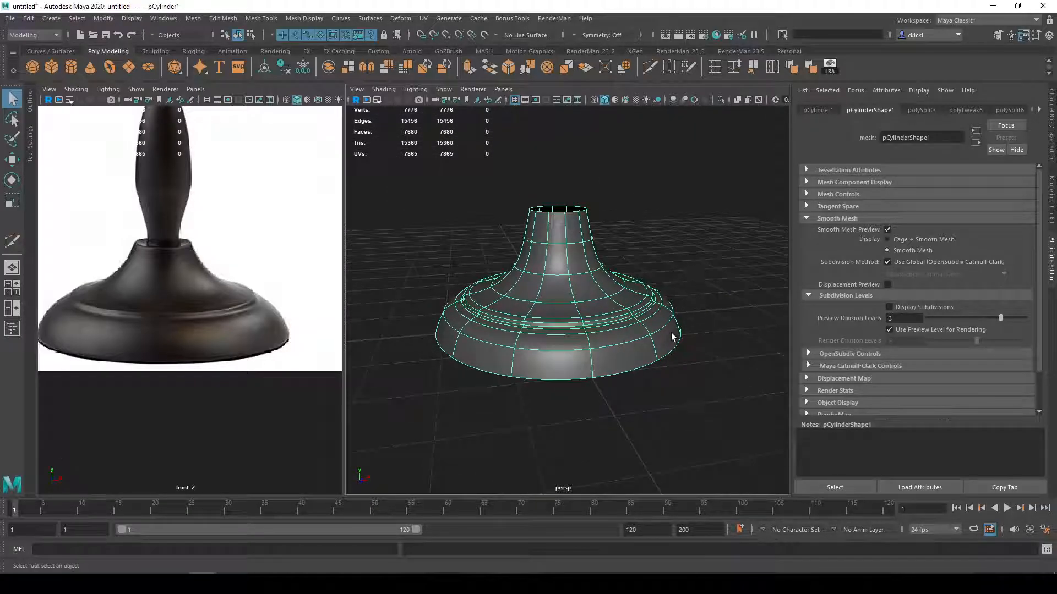
middle_click_drag(671, 337, 677, 297, "alt")
left_click_drag(647, 113, 660, 268, "alt")
scroll(660, 301, "up", 3)
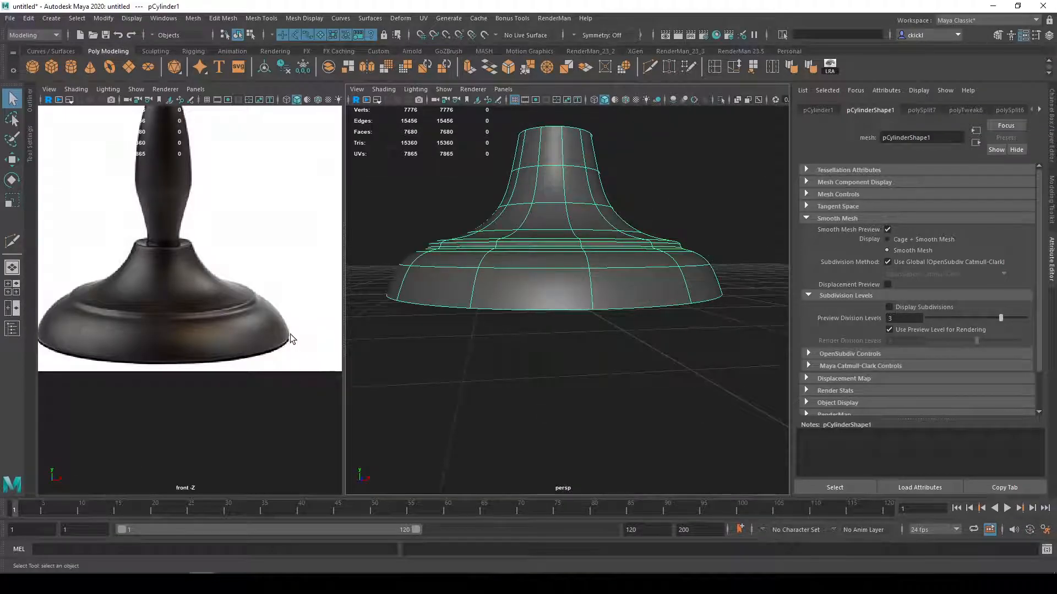
left_click_drag(599, 332, 687, 354, "alt")
mouse_move(699, 308)
left_mouse_down("alt")
mouse_move(646, 222)
mouse_move(652, 214)
mouse_move(701, 258)
mouse_move(711, 333)
mouse_move(686, 325)
mouse_move(708, 311)
left_mouse_up("alt")
scroll(710, 313, "up", 3)
middle_click_drag(721, 321, 619, 297, "alt")
left_click_drag(619, 297, 634, 275, "alt")
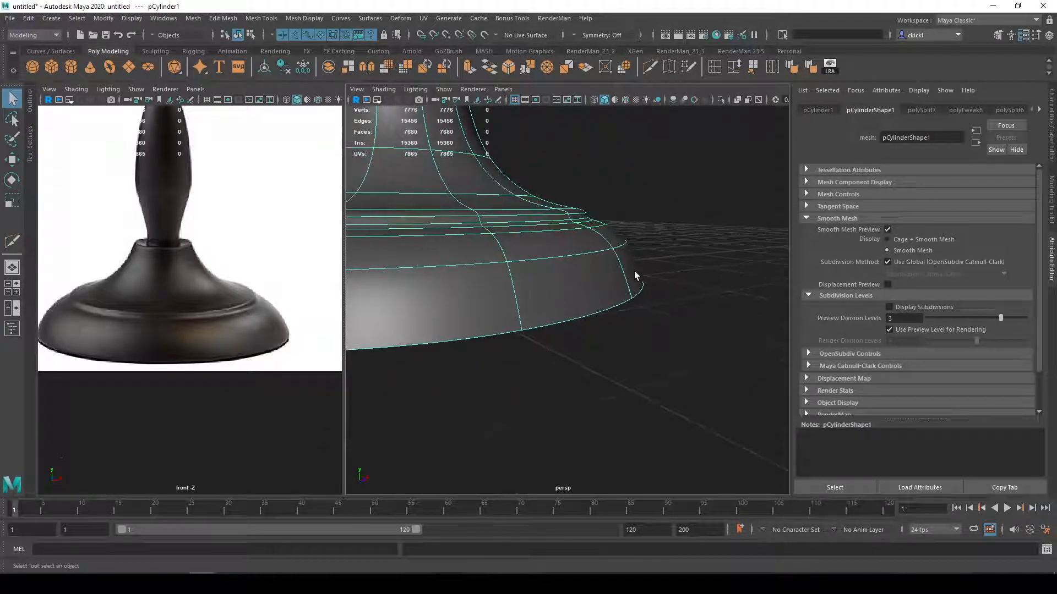
Step: Extrude the open bottom border loop of the base and scale it inward to form an underside lip
left_click_drag(607, 315, 665, 276, "alt")
right_click_drag(667, 271, 655, 272)
left_click_drag(654, 272, 667, 267, "alt")
double_click(725, 221)
key("ctrl+e")
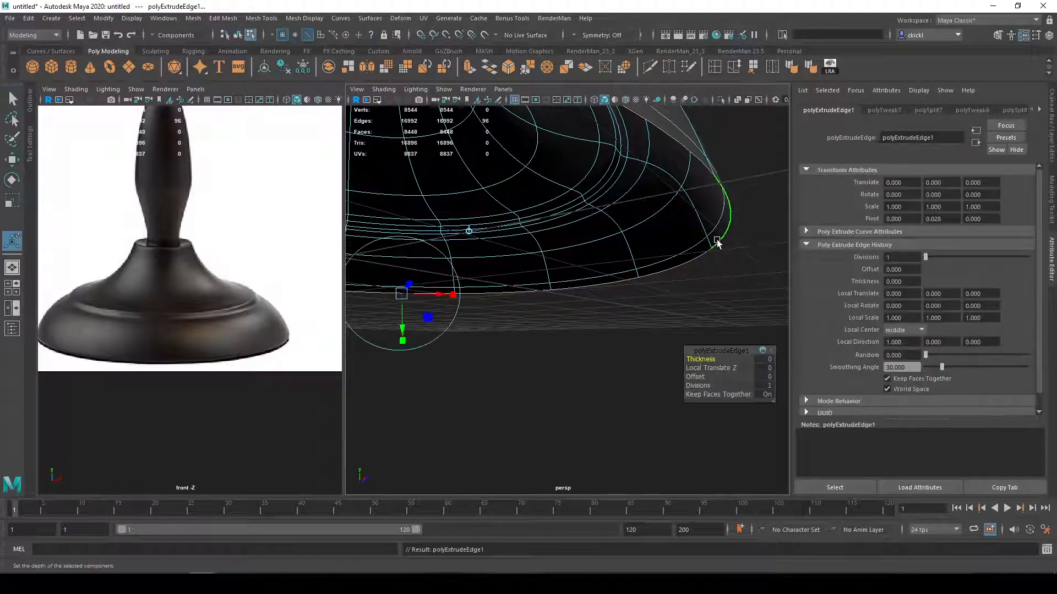
key("r")
key("1")
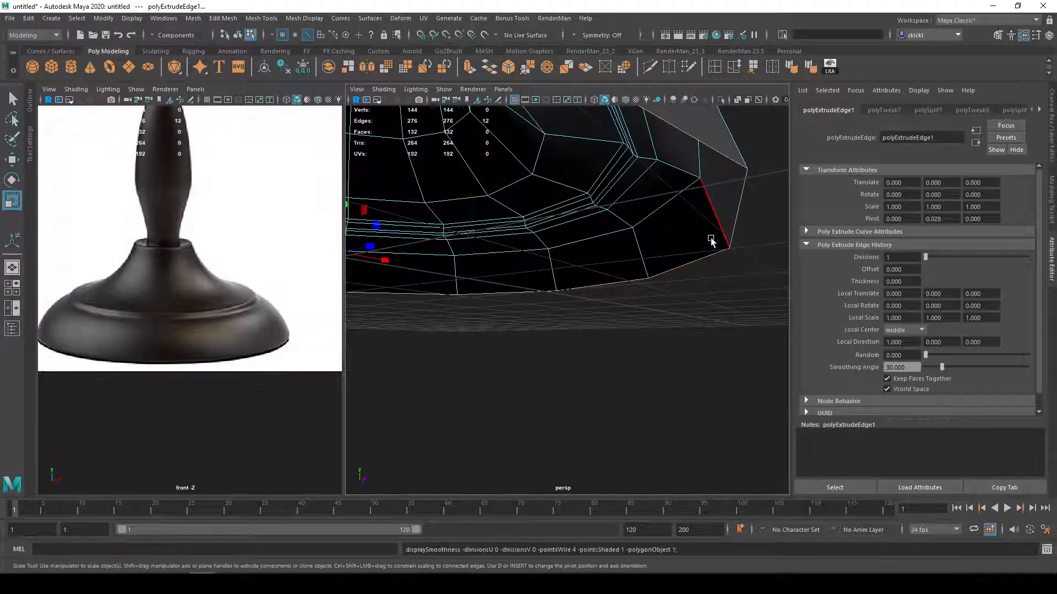
key("r")
left_click_drag(711, 238, 308, 276, "alt")
left_click_drag(583, 250, 625, 243, "alt")
Step: Bevel the edge loop around the base's lower outer rim with a fraction of 0.1 and 2 segments
key("3")
double_click(625, 243)
key("1")
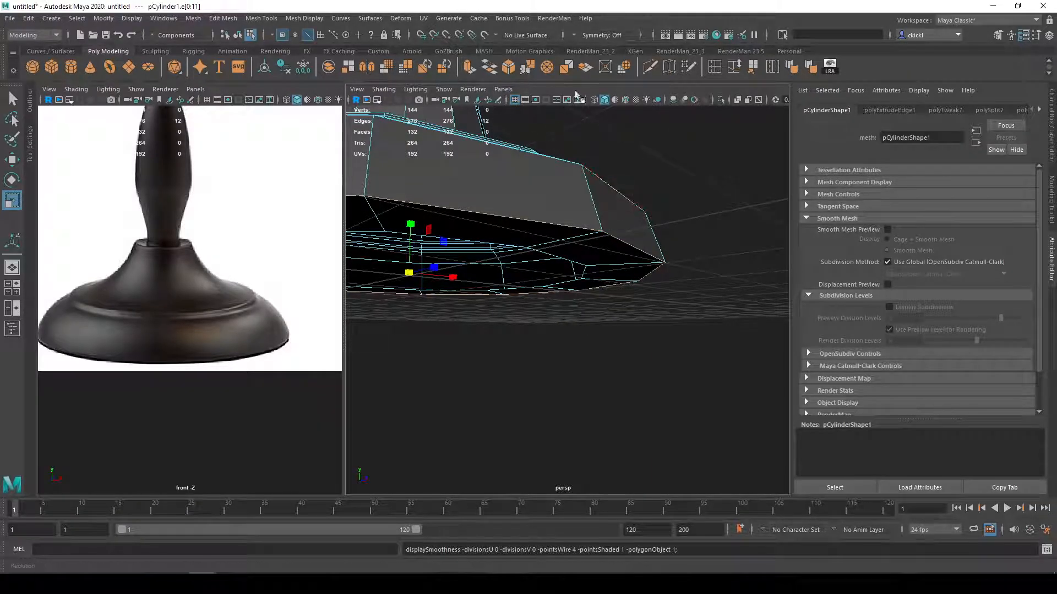
left_click(508, 66)
left_click_drag(706, 353, 710, 368)
Step: Turn on the smooth preview and examine the beveled lower rim from several angles against the reference image
left_click_drag(703, 299, 686, 303, "alt")
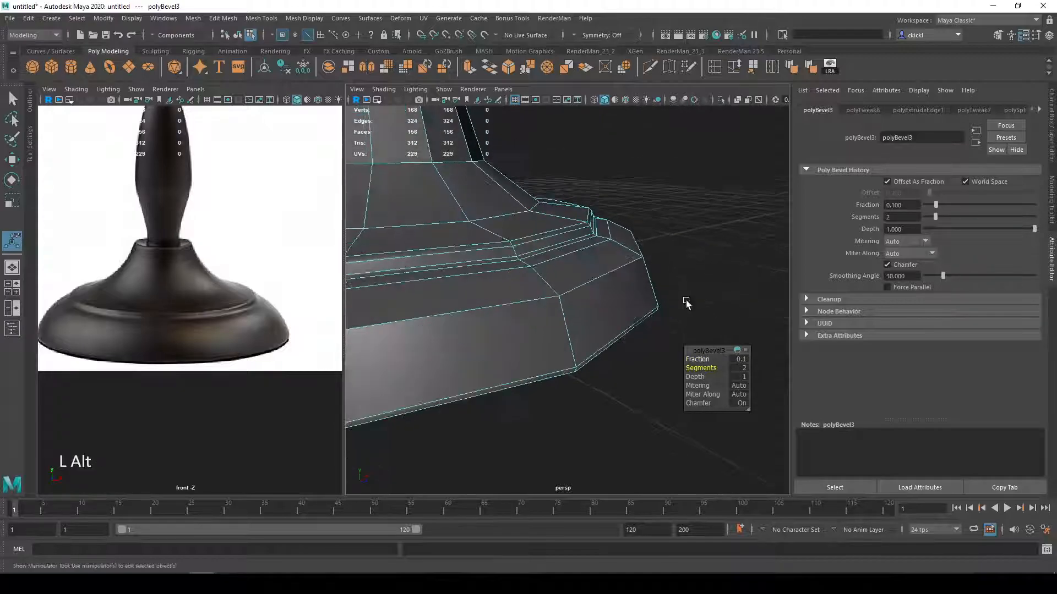
key("3")
key("q")
right_click_drag(620, 297, 679, 269)
left_click(680, 268)
scroll(659, 283, "down", 4)
mouse_move(658, 282)
left_mouse_down("alt")
mouse_move(667, 263)
mouse_move(669, 280)
left_mouse_up("alt")
scroll(658, 273, "up", 3)
left_click_drag(593, 300, 638, 269, "alt")
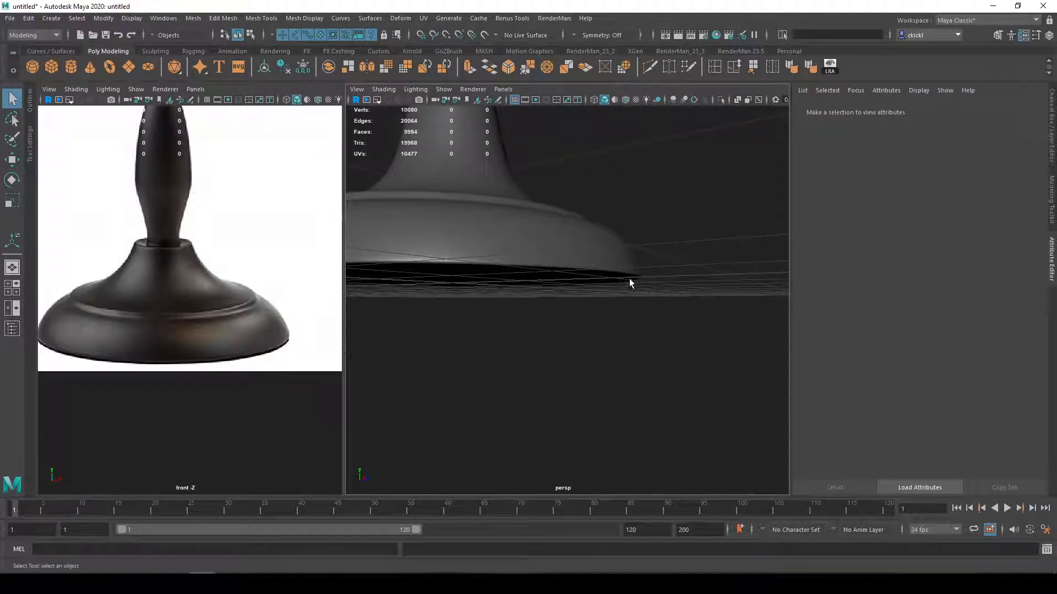
mouse_move(790, 297)
left_mouse_down("alt")
mouse_move(764, 295)
mouse_move(793, 288)
left_mouse_up("alt")
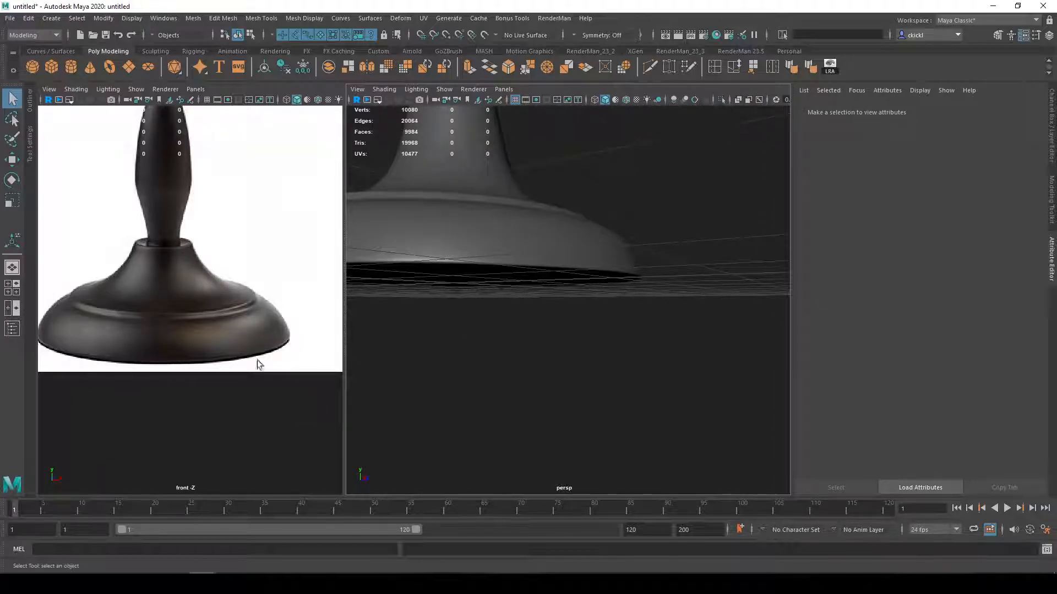
mouse_move(670, 301)
left_mouse_down("alt")
mouse_move(671, 313)
mouse_move(679, 302)
left_mouse_up("alt")
Step: Turn off the smooth preview and insert an edge loop around the base just above its bottom rim
left_click(626, 294)
key("1")
scroll(671, 312, "up", 3)
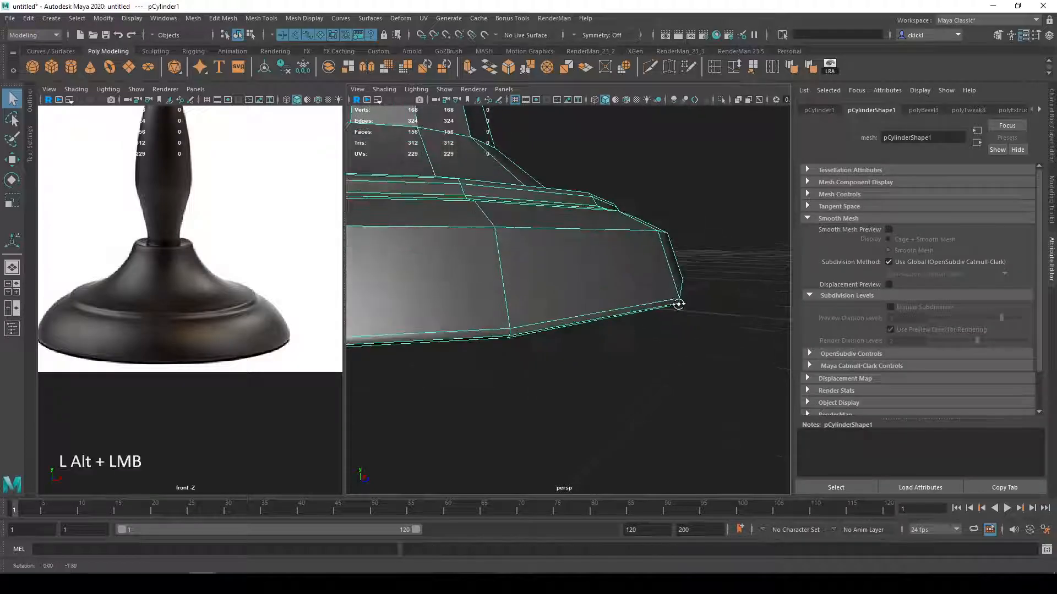
left_click(648, 66)
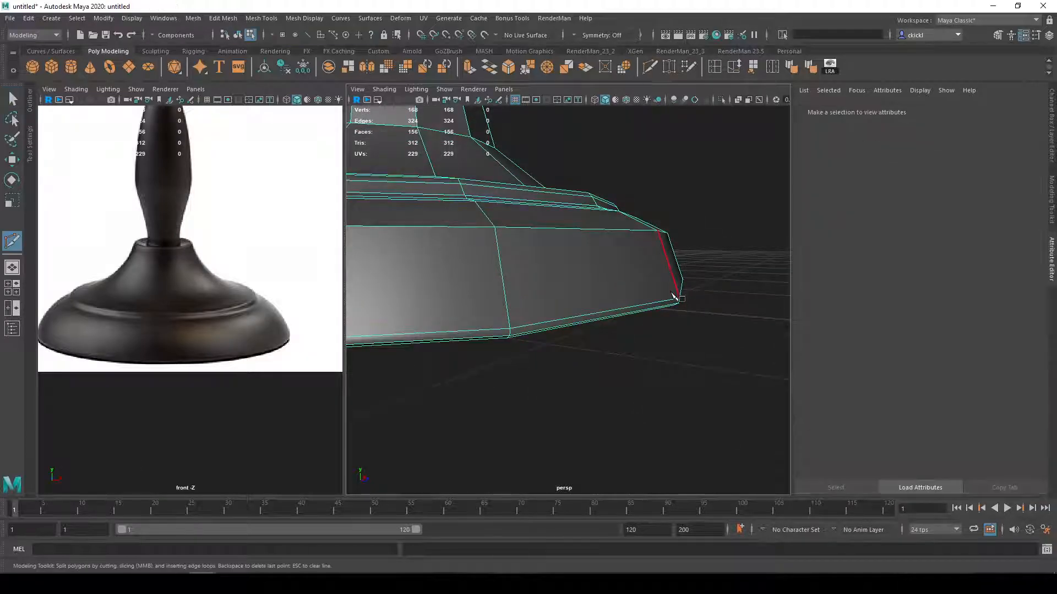
left_click(679, 294, "ctrl")
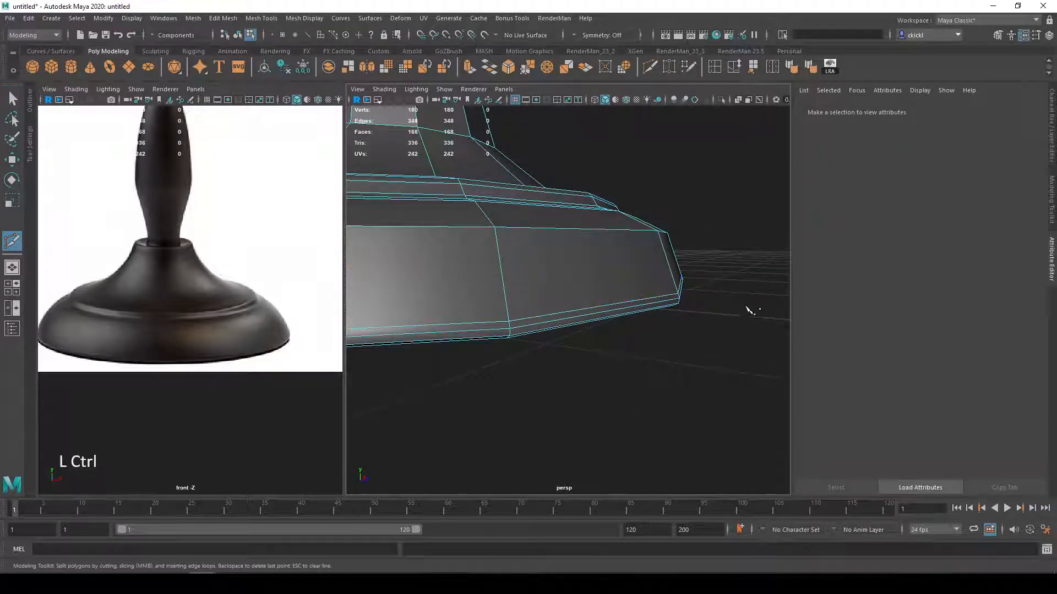
Step: Select the new loop above the bottom rim, scale it slightly inward and raise it a little
key("q")
left_click(664, 298)
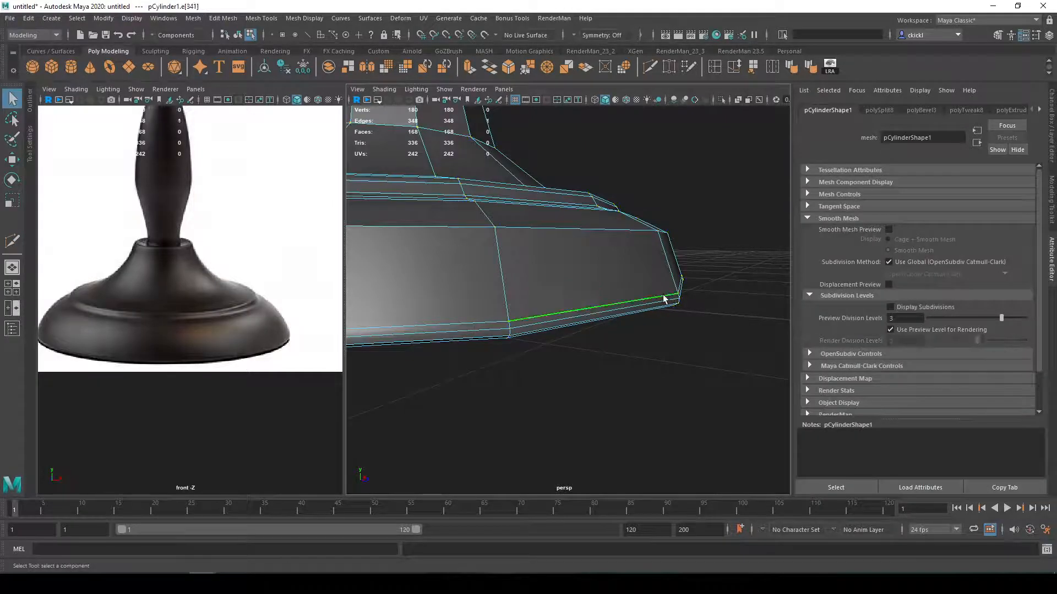
key("r")
left_click_drag(406, 275, 399, 275)
key("w")
left_click_drag(404, 221, 408, 217)
Step: Return to object mode with the smooth preview on and examine the base's rim and overall shape
key("3")
key("q")
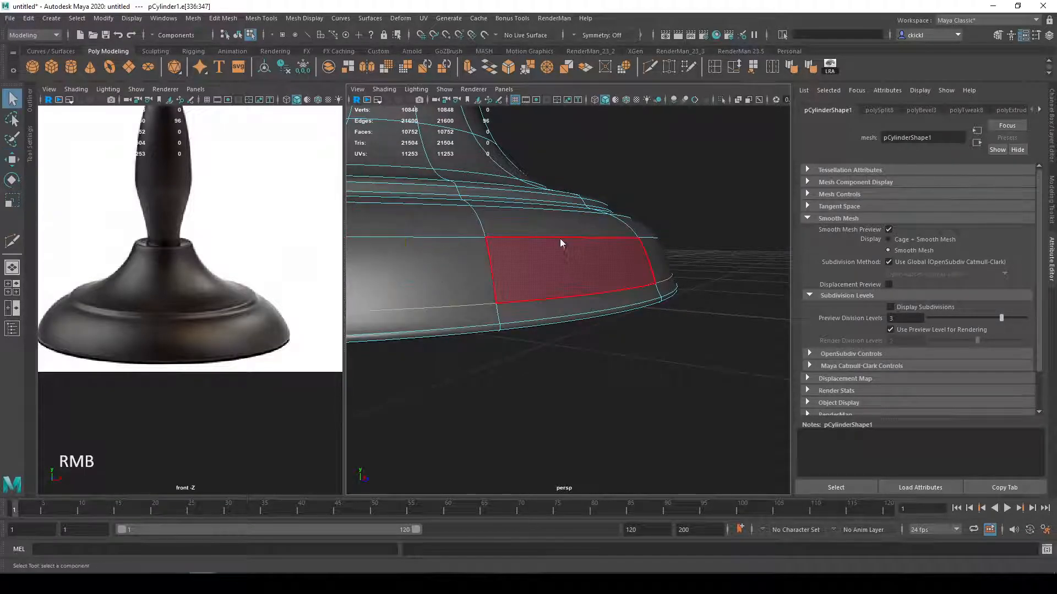
right_click_drag(560, 238, 618, 210)
scroll(664, 205, "down", 3)
left_click(664, 209)
left_click_drag(664, 209, 671, 220, "alt")
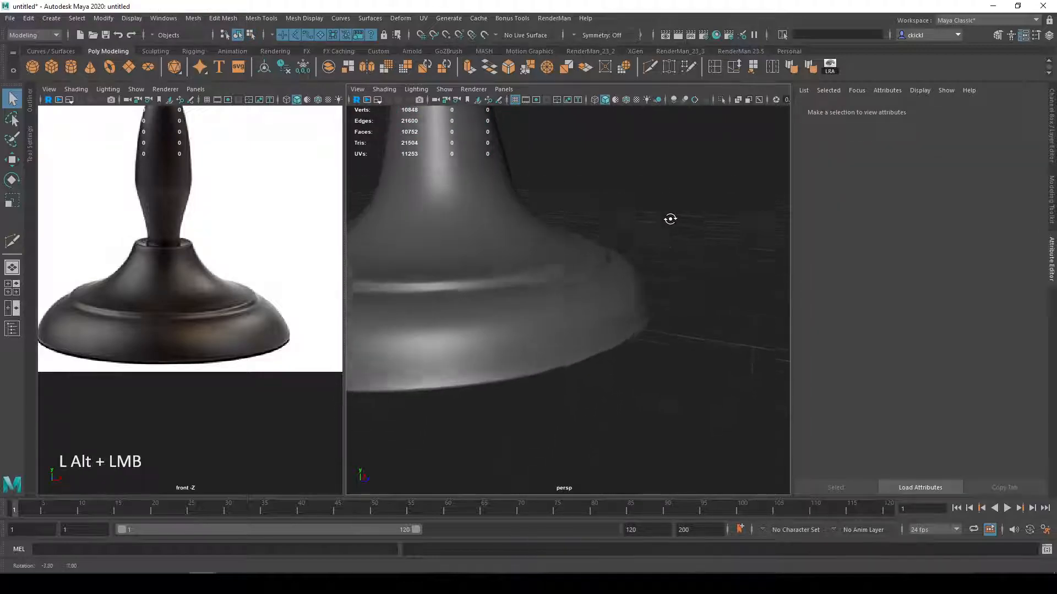
middle_click_drag(672, 219, 715, 208, "alt")
left_click_drag(714, 207, 733, 199, "alt")
scroll(716, 226, "down", 2)
left_click_drag(598, 313, 631, 279, "alt")
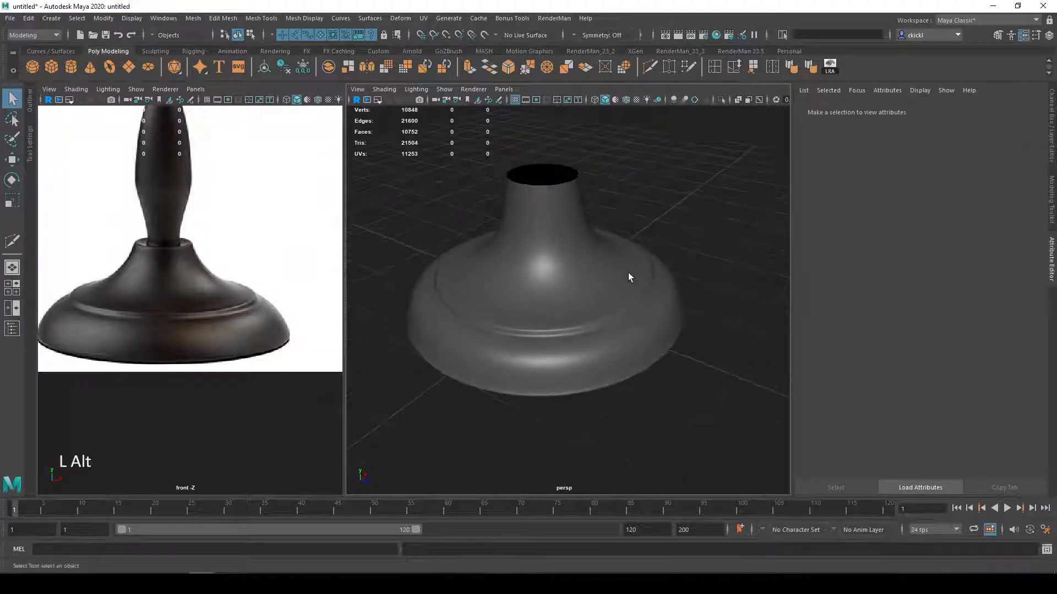
Step: Extrude the neck's top border loop, scale it inward to form a collar and lower it slightly
left_click_drag(582, 242, 579, 290, "alt")
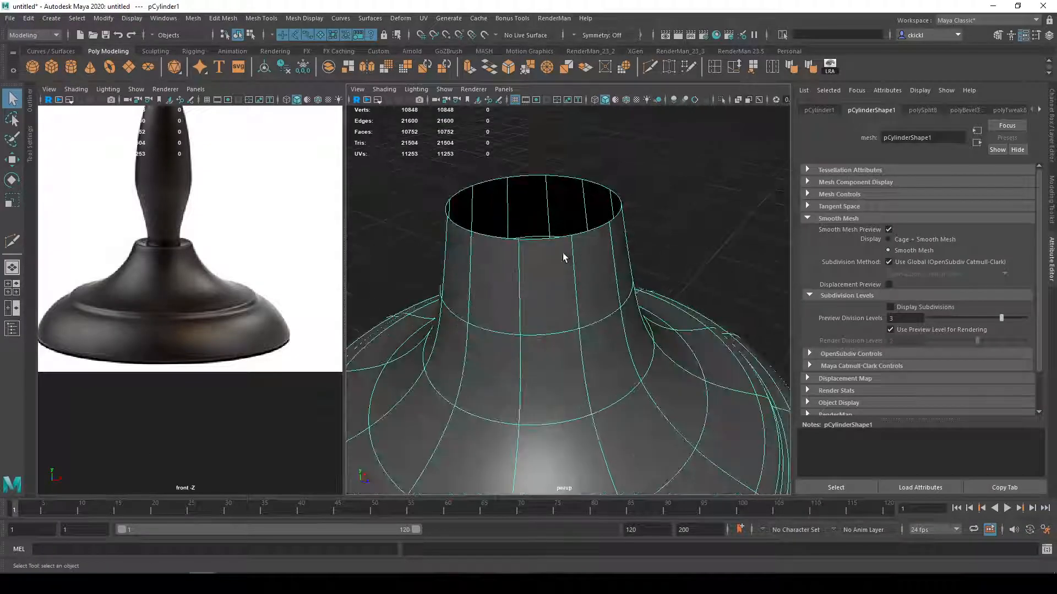
key("1")
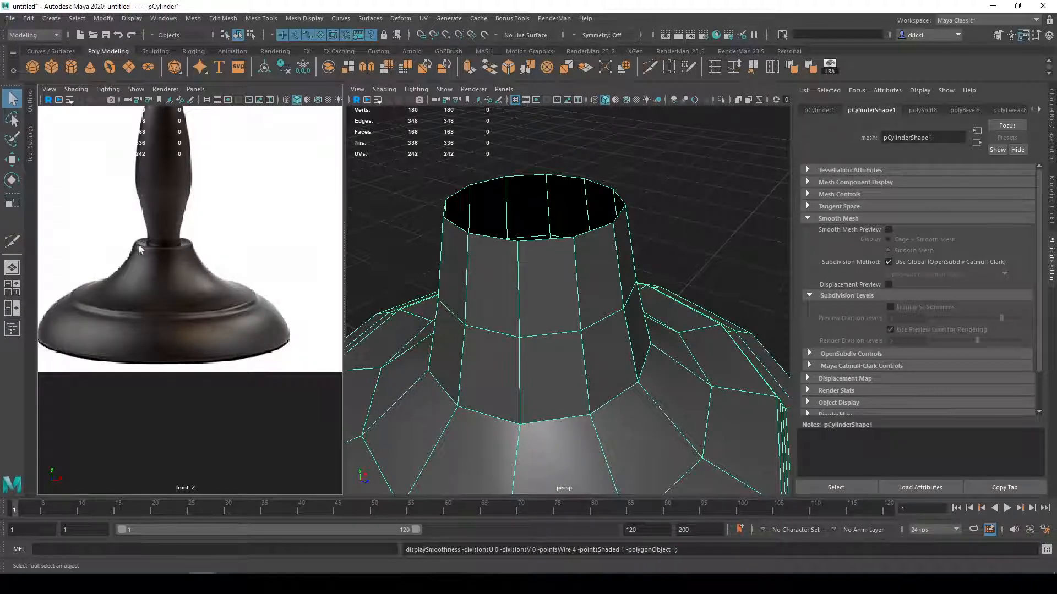
right_click(599, 232)
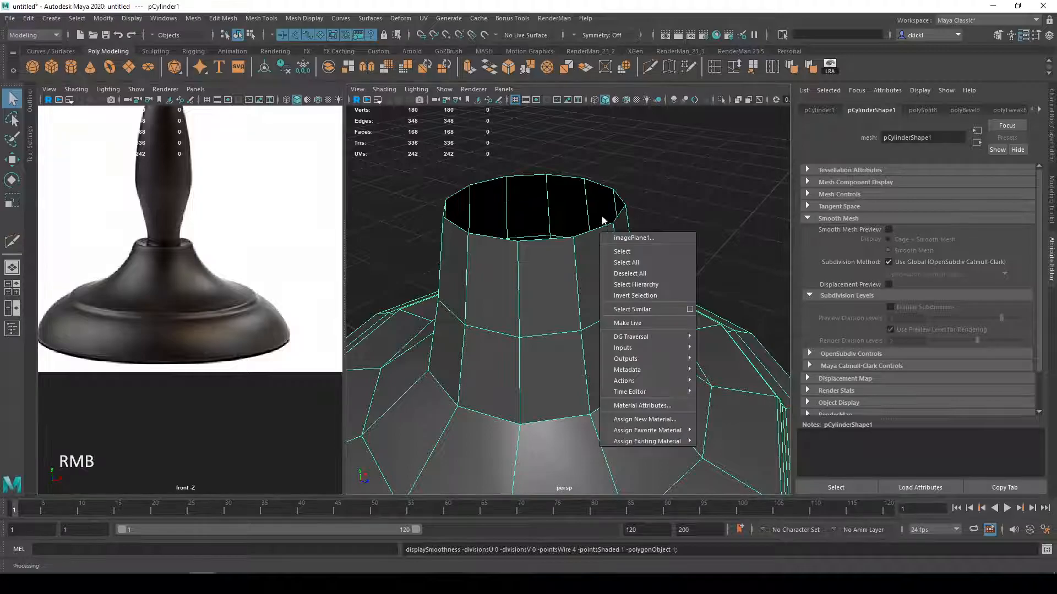
right_click(570, 259)
left_click(553, 251)
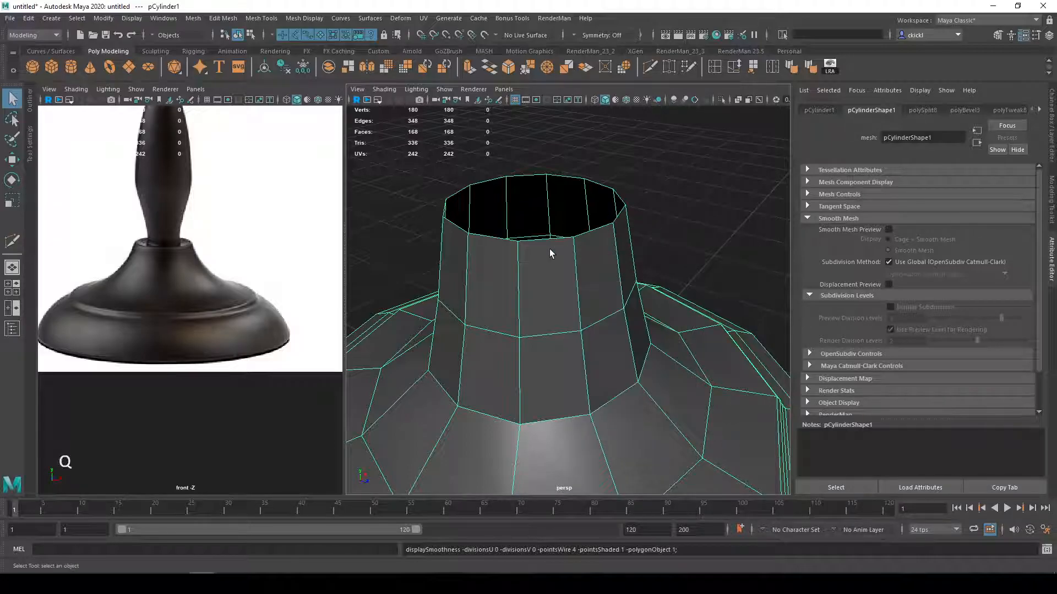
right_click_drag(649, 293, 652, 261)
double_click(590, 229)
left_click_drag(590, 229, 599, 268, "alt")
key("ctrl+e")
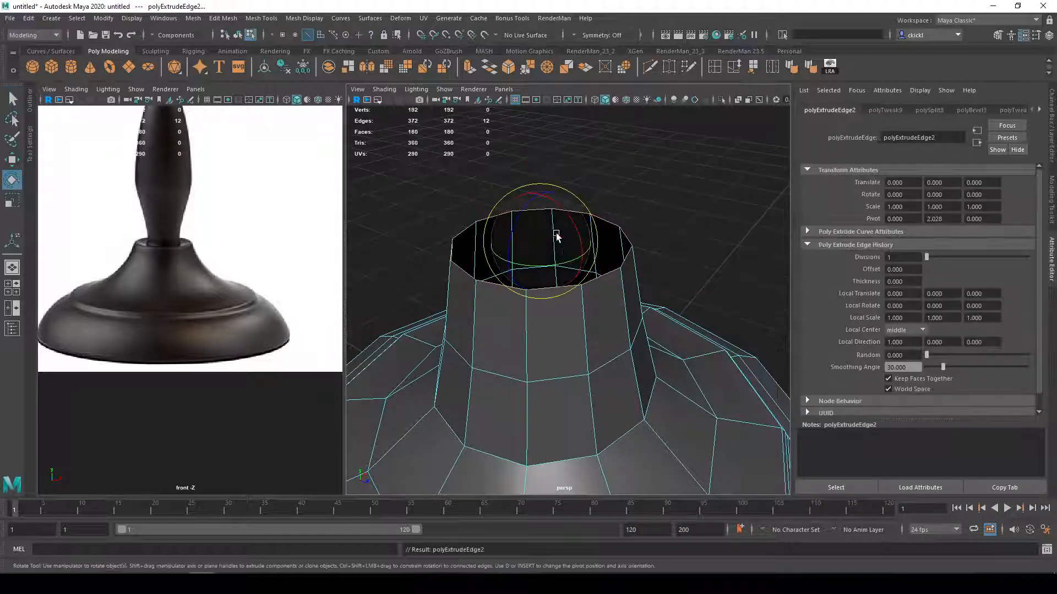
key("r")
left_click_drag(541, 242, 505, 242)
key("w")
left_click_drag(539, 194, 540, 205)
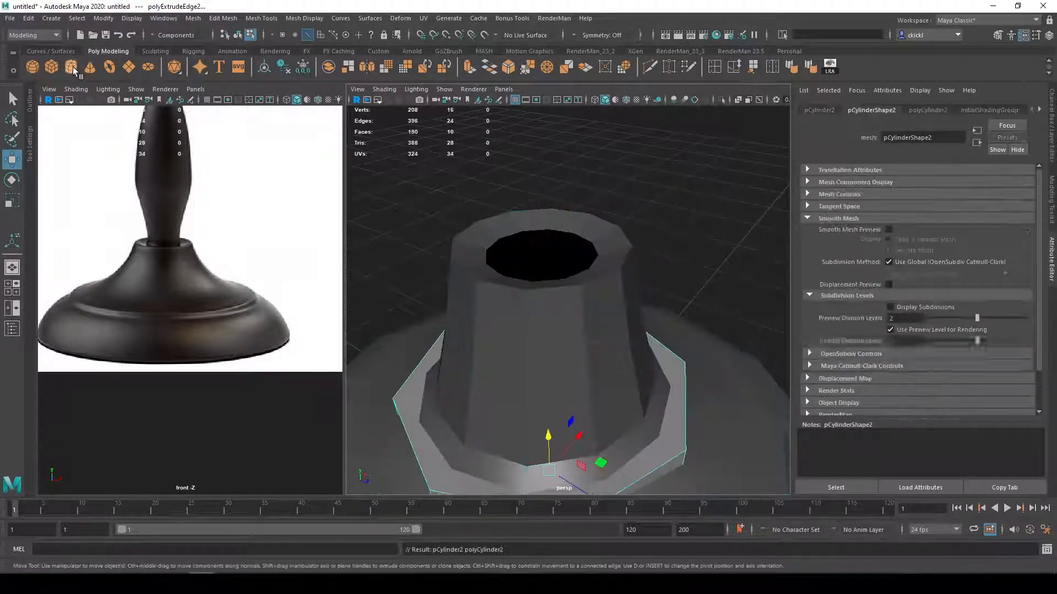
Step: Try a scaled-down polygon cylinder seated in the neck opening as a stem, and delete it again
left_click_drag(564, 316, 567, 187, "shift")
key("r")
left_click_drag(556, 236, 494, 235)
key("w")
left_click_drag(559, 193, 558, 221)
scroll(562, 247, "up", 6)
left_click_drag(573, 300, 599, 279, "alt")
key("3")
key("1")
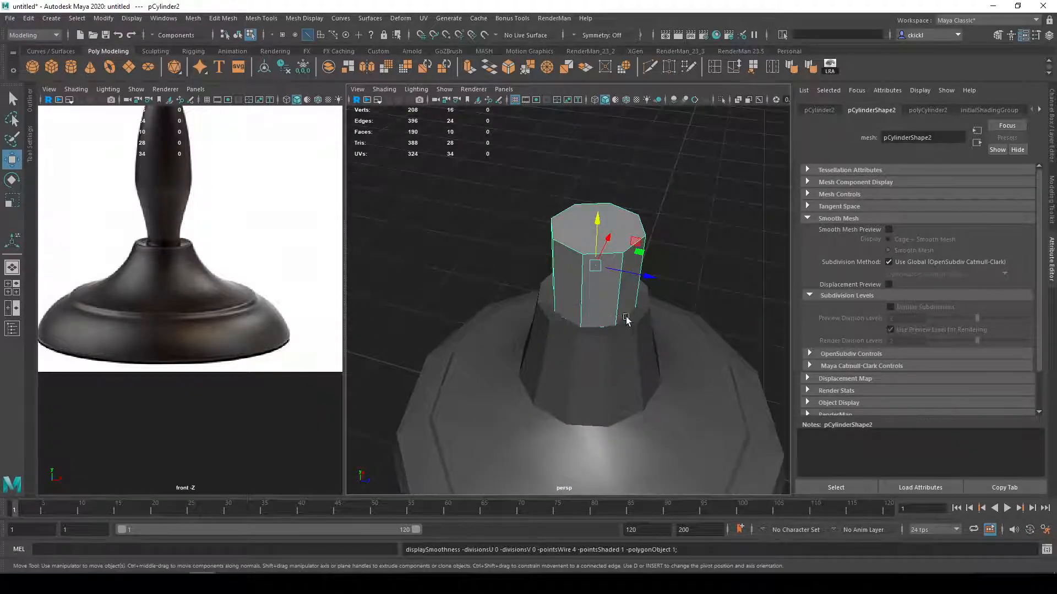
left_click_drag(651, 295, 625, 296, "alt")
key("Delete")
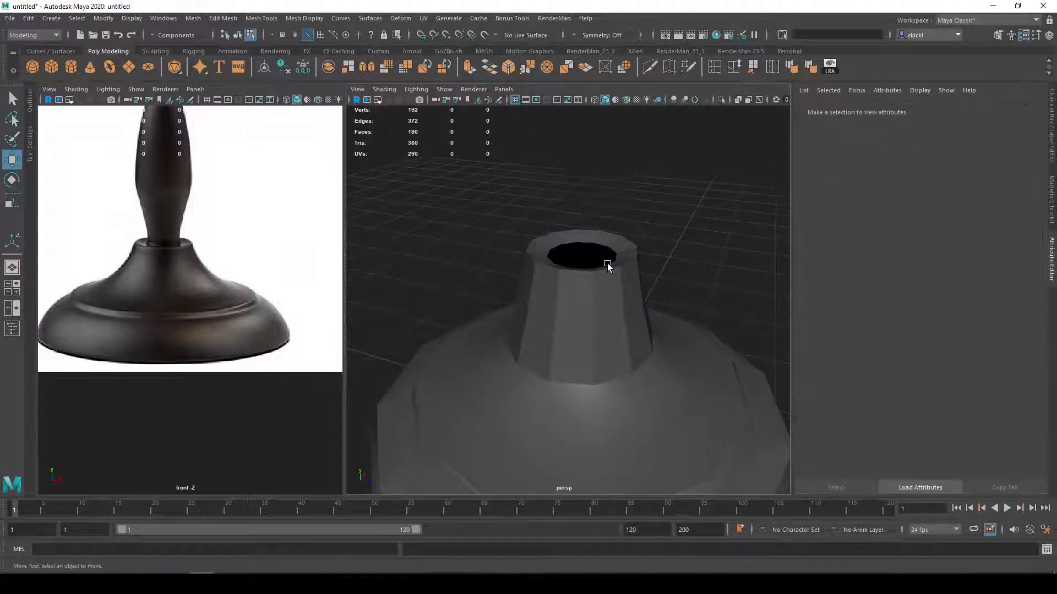
Step: Select the inner edge loop of the neck opening and examine it up close against the reference
right_click_drag(623, 243, 630, 216)
double_click(611, 248)
scroll(611, 232, "up", 4)
middle_click_drag(616, 234, 600, 280, "alt")
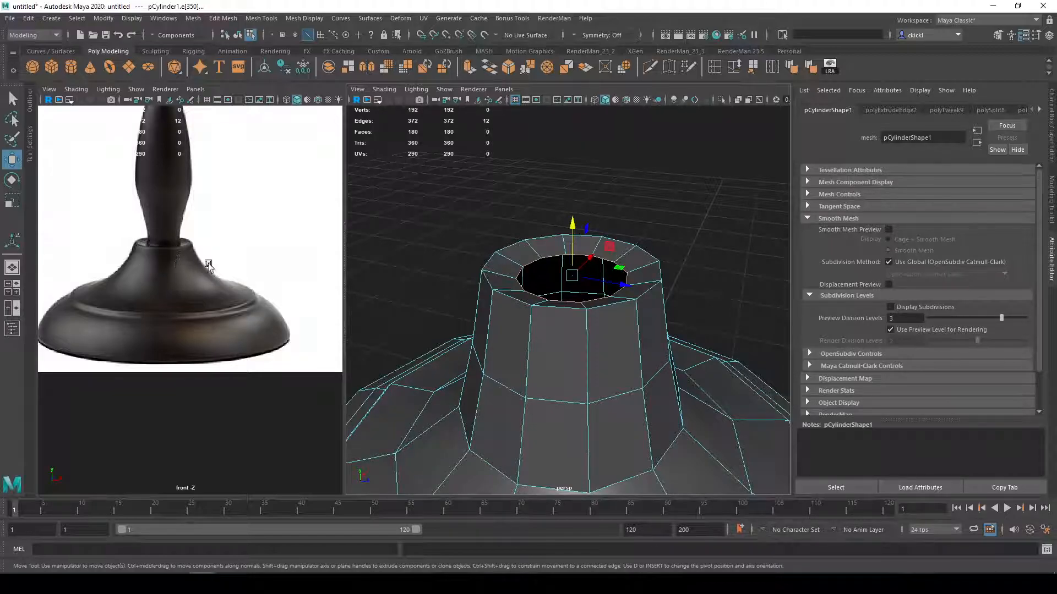
mouse_move(561, 330)
right_mouse_down("alt")
mouse_move(606, 303)
mouse_move(582, 325)
right_mouse_up("alt")
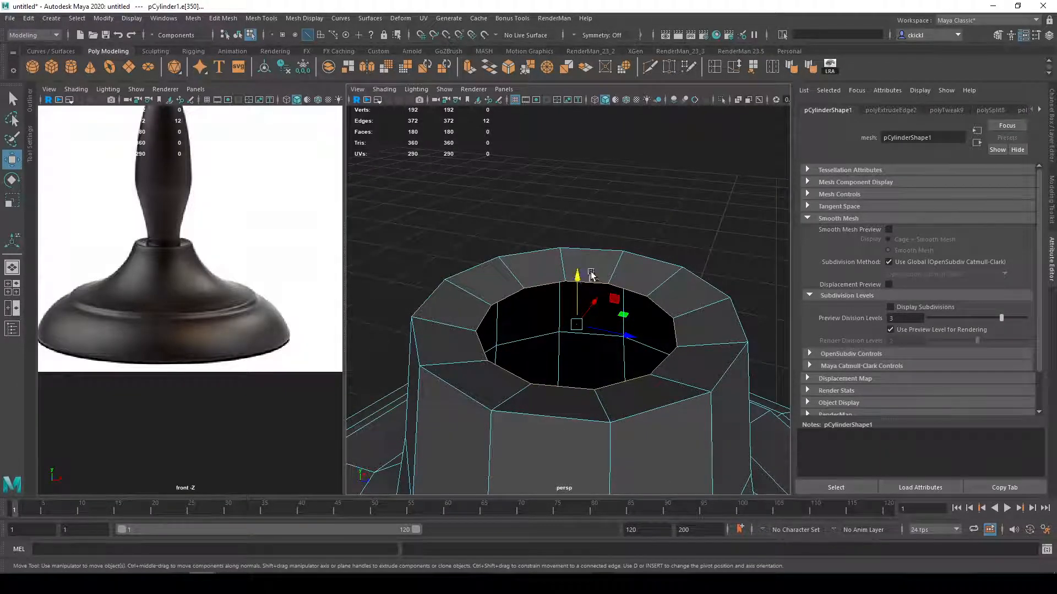
Step: Create a polygon cylinder above the base and insert edge loops near its top, bottom and middle
left_click(76, 72)
key("w")
left_click_drag(576, 376, 570, 179)
left_click(651, 64)
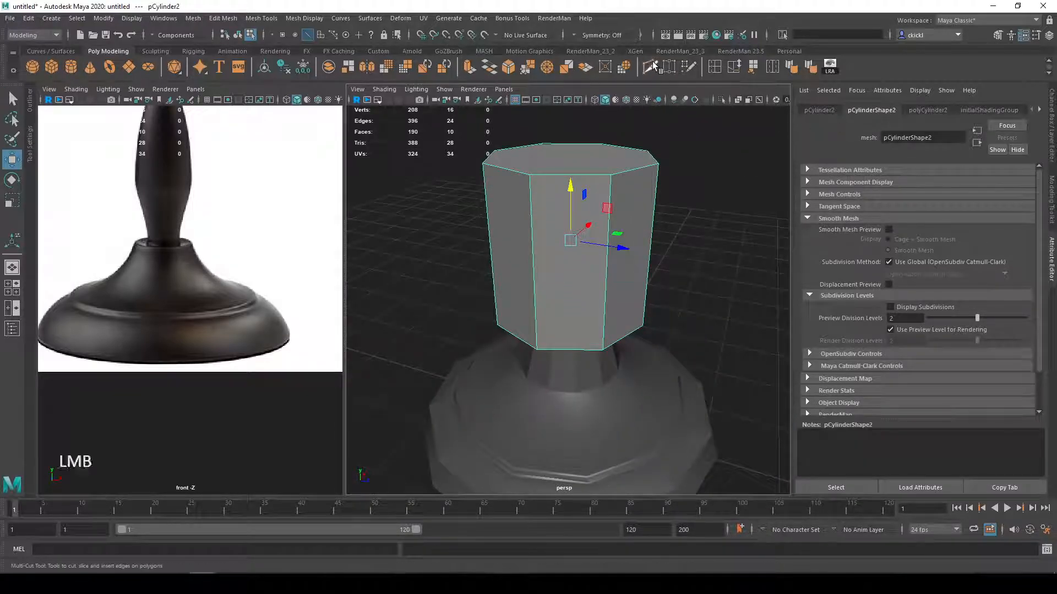
left_click(609, 177, "ctrl")
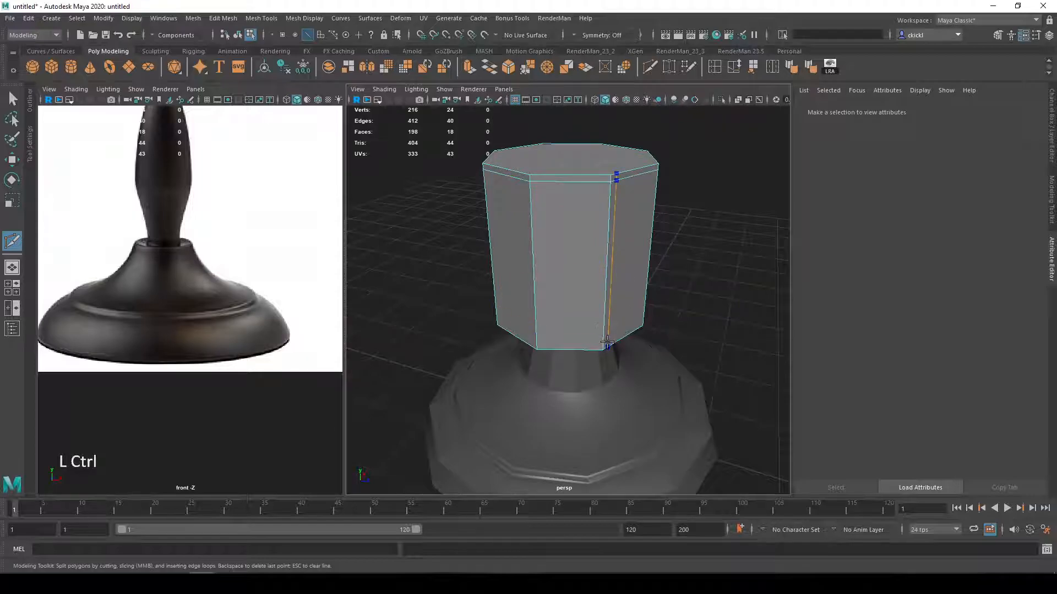
left_click(603, 341, "ctrl")
left_click(600, 259, "ctrl")
key("q")
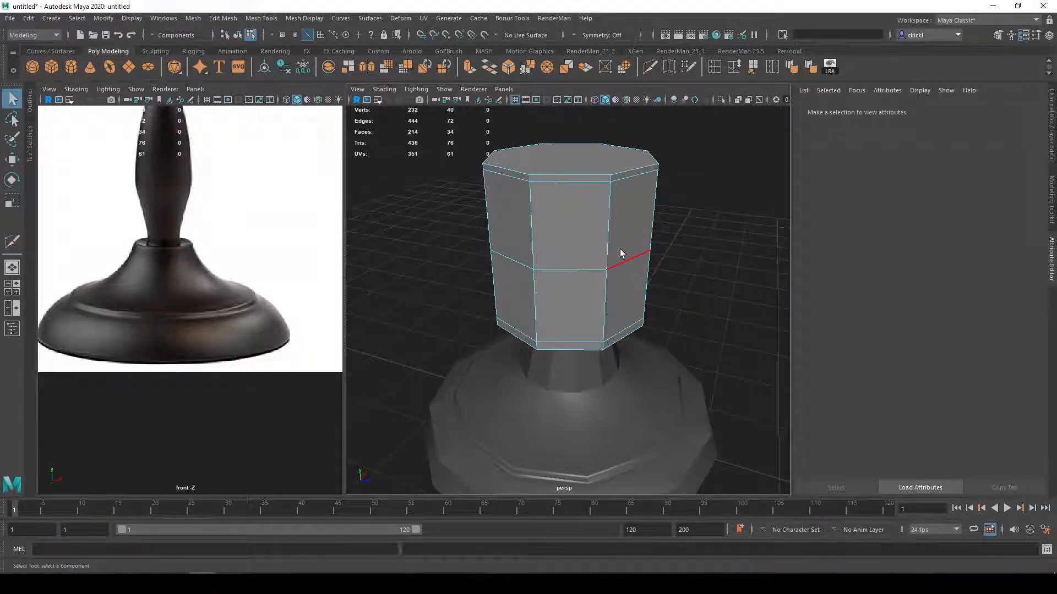
Step: Smooth the cylinder and scale it narrower to fit into the neck opening as a trial stem
key("3")
right_click_drag(613, 246, 649, 229)
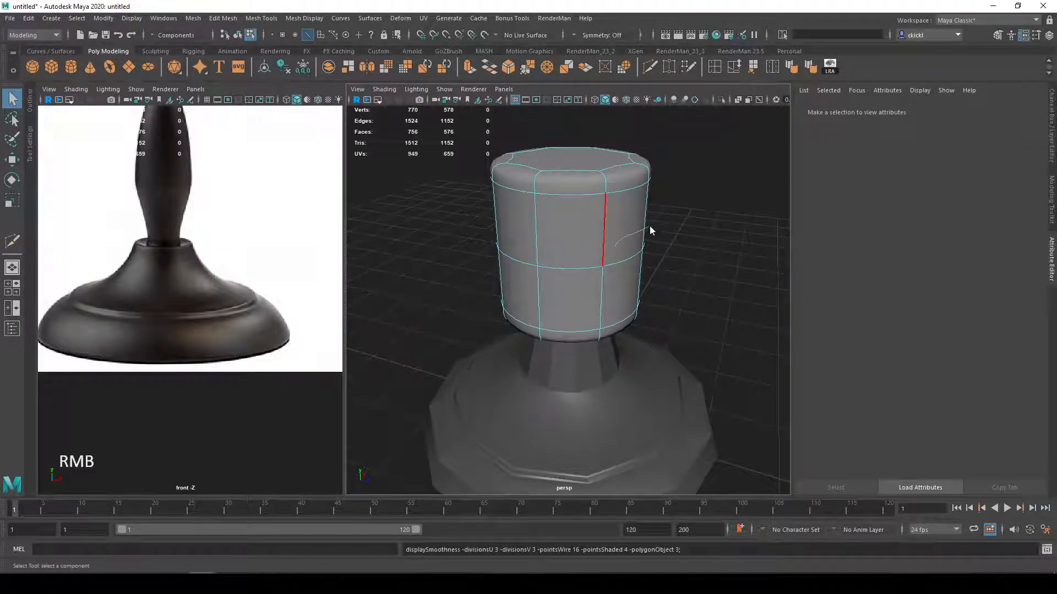
key("r")
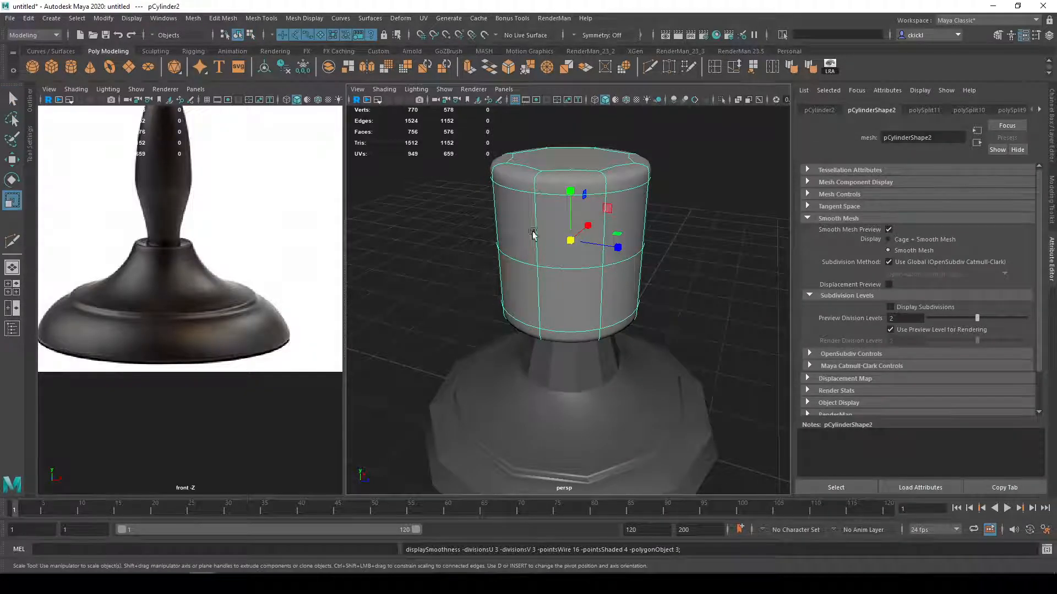
left_click_drag(617, 233, 613, 275)
key("w")
key("e")
key("r")
key("q")
Step: Compare how the neck opening meets the trial cylinder with the base's smooth preview on and off
right_click_drag(586, 296, 632, 249)
left_click(653, 298)
scroll(653, 297, "up", 3)
left_click(619, 329)
key("3")
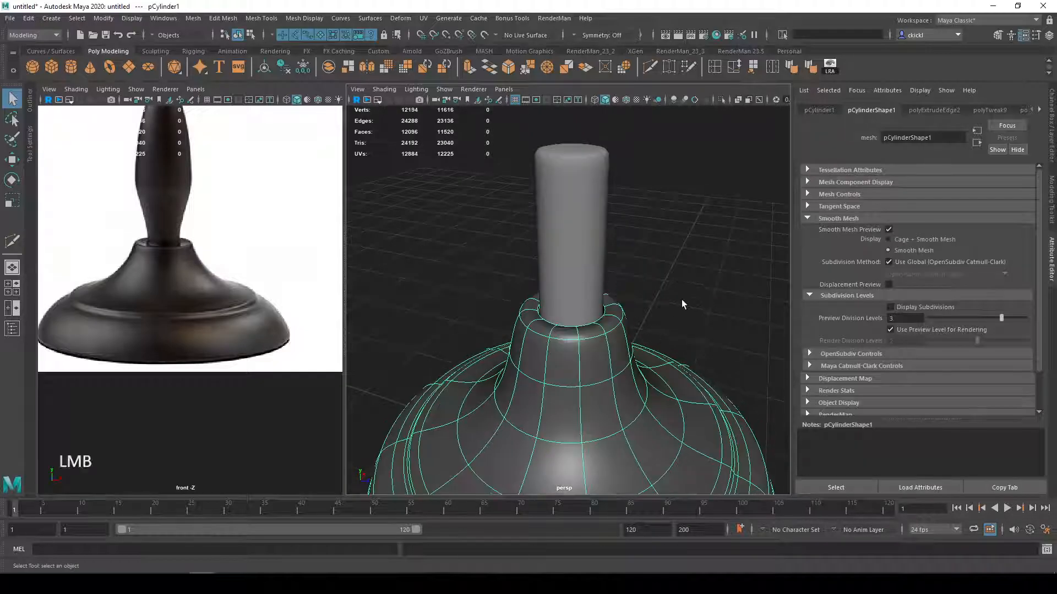
left_click(682, 300)
scroll(681, 300, "up", 3)
left_click(633, 361)
key("1")
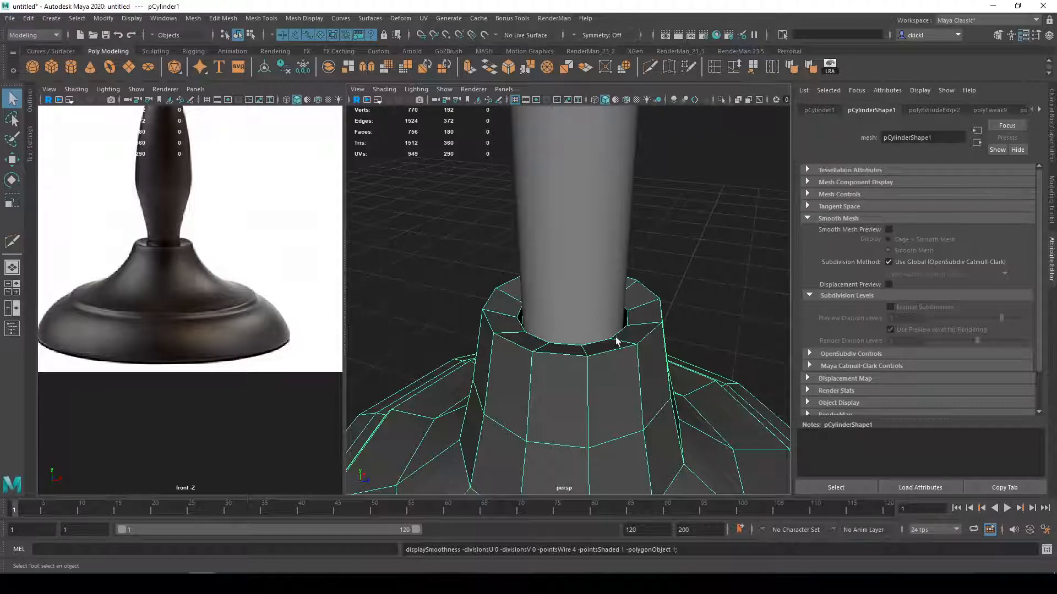
scroll(566, 361, "up", 3)
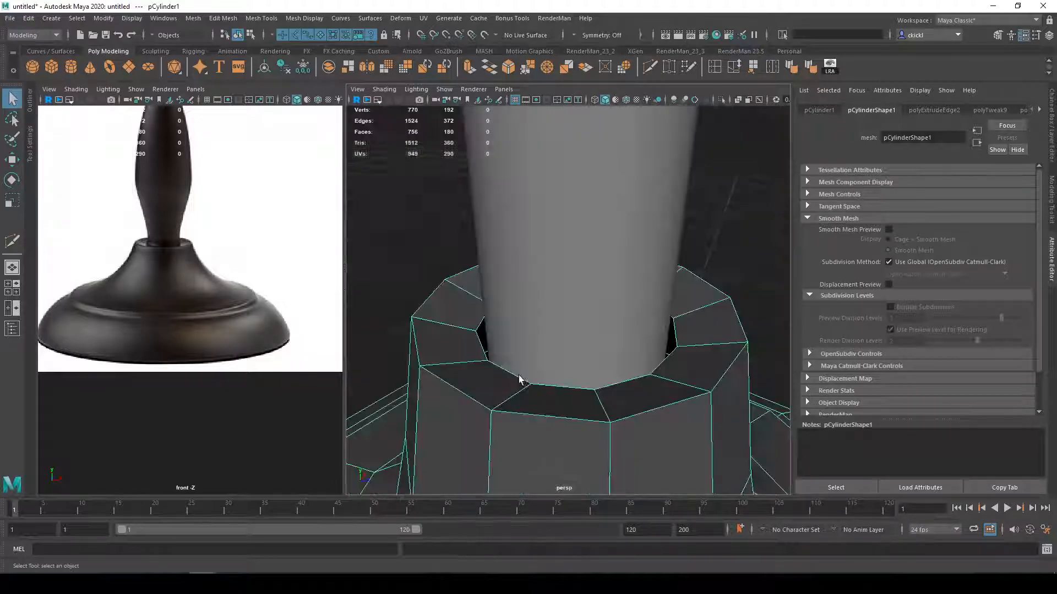
right_click_drag(500, 377, 502, 380)
left_click(567, 268)
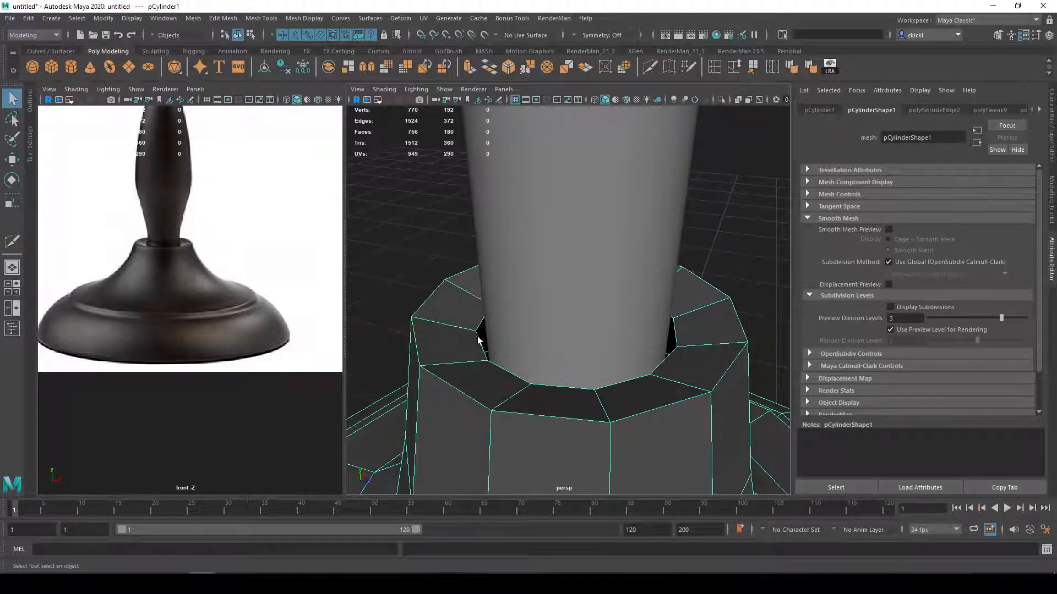
left_click_drag(473, 330, 615, 405, "alt")
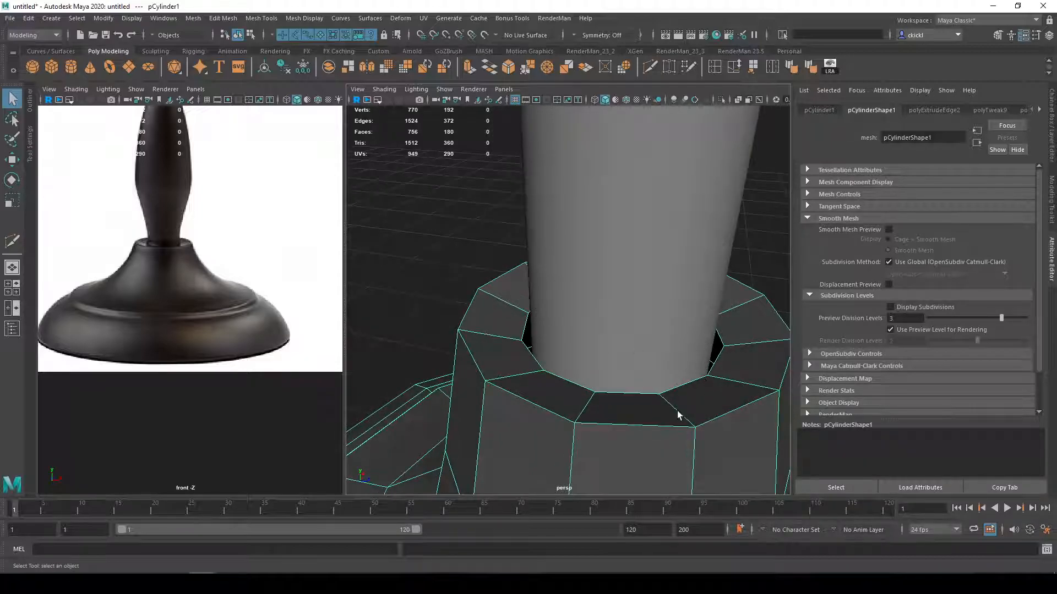
Step: Delete the trial cylinder from the neck opening
right_click_drag(524, 337, 514, 264)
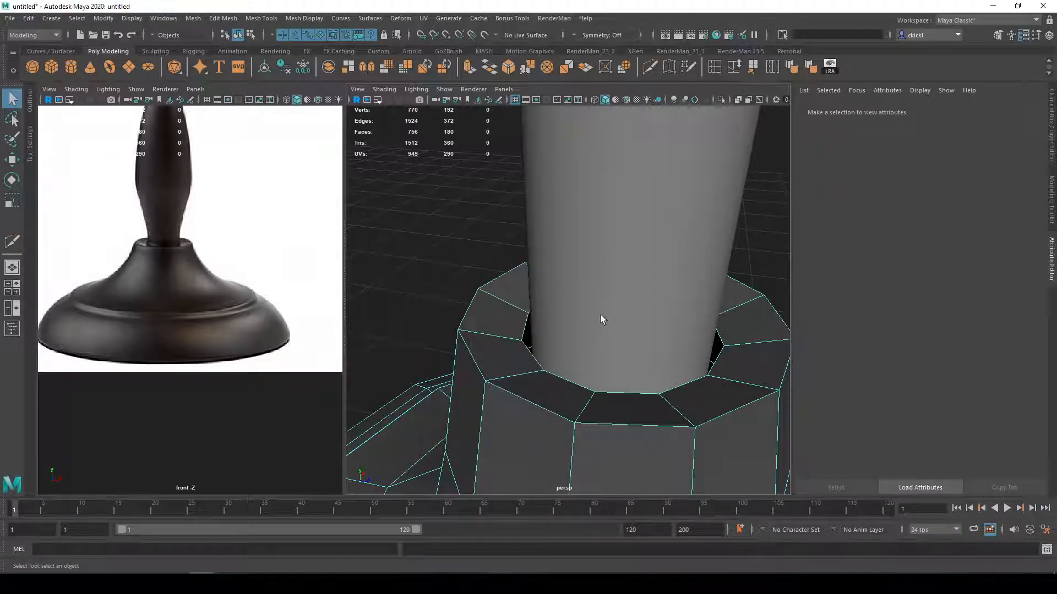
right_click_drag(600, 317, 701, 265)
key("Delete")
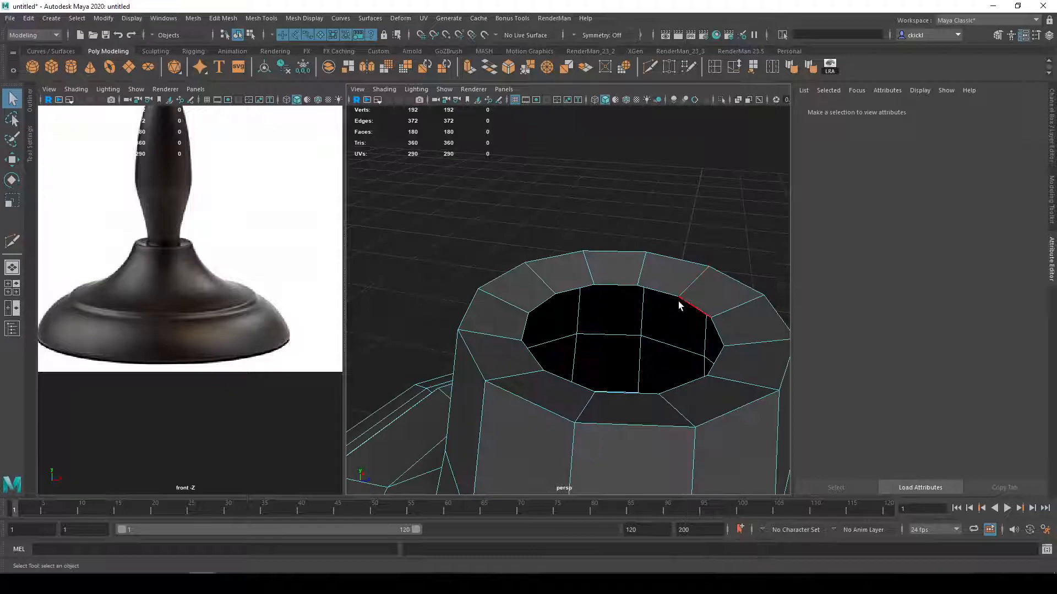
Step: Extrude the neck opening's inner edge loop straight down into an inner wall, and check its smooth preview against the reference
double_click(678, 301)
key("ctrl+e")
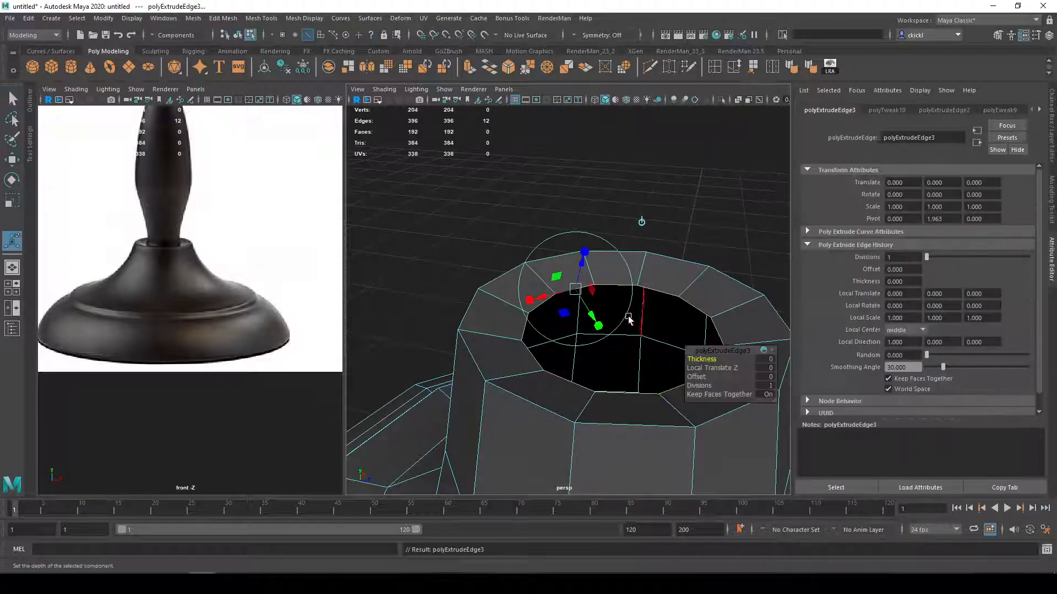
key("w")
left_click_drag(630, 292, 628, 357)
left_click_drag(698, 361, 624, 344, "alt")
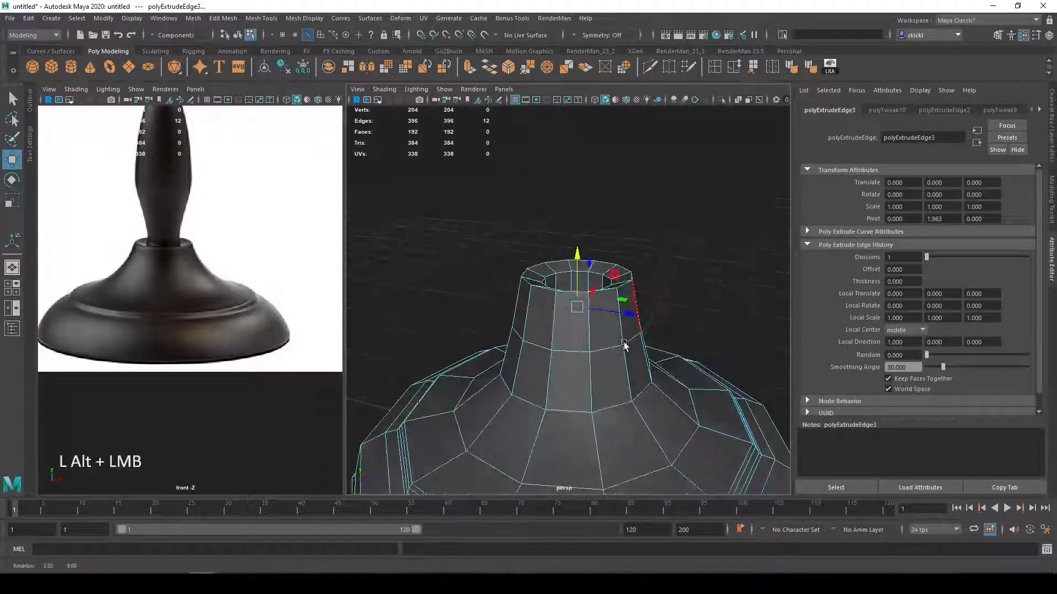
scroll(568, 292, "up", 3)
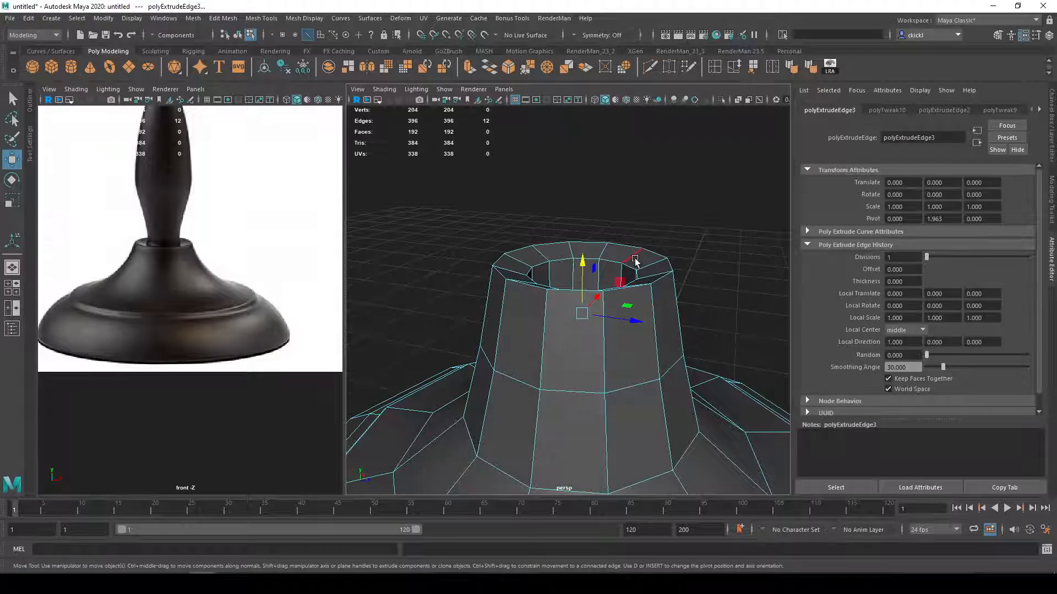
left_click_drag(654, 279, 598, 350, "alt")
scroll(599, 355, "up", 5)
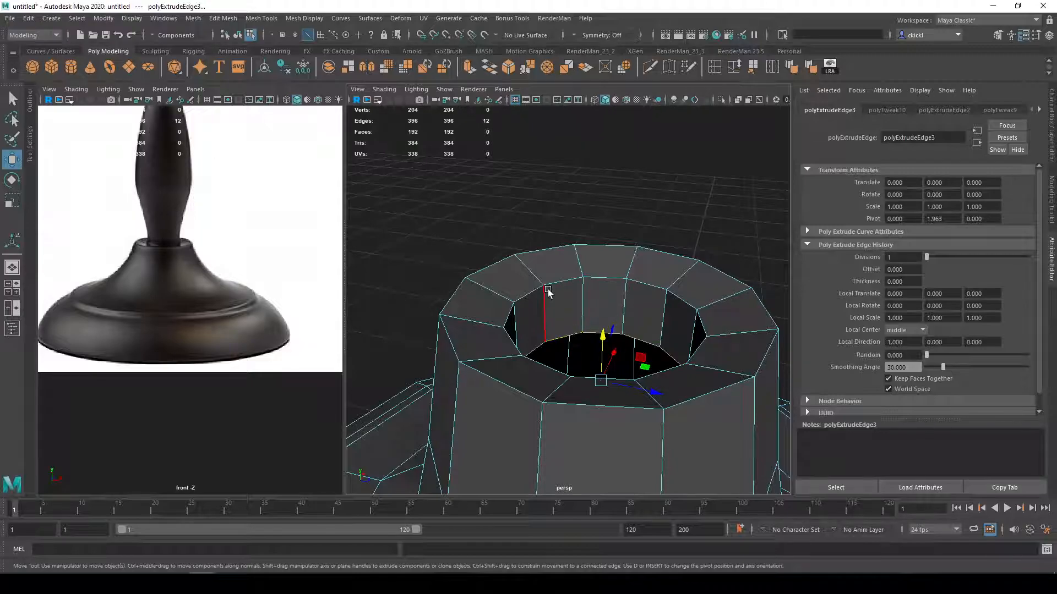
scroll(687, 330, "down", 5)
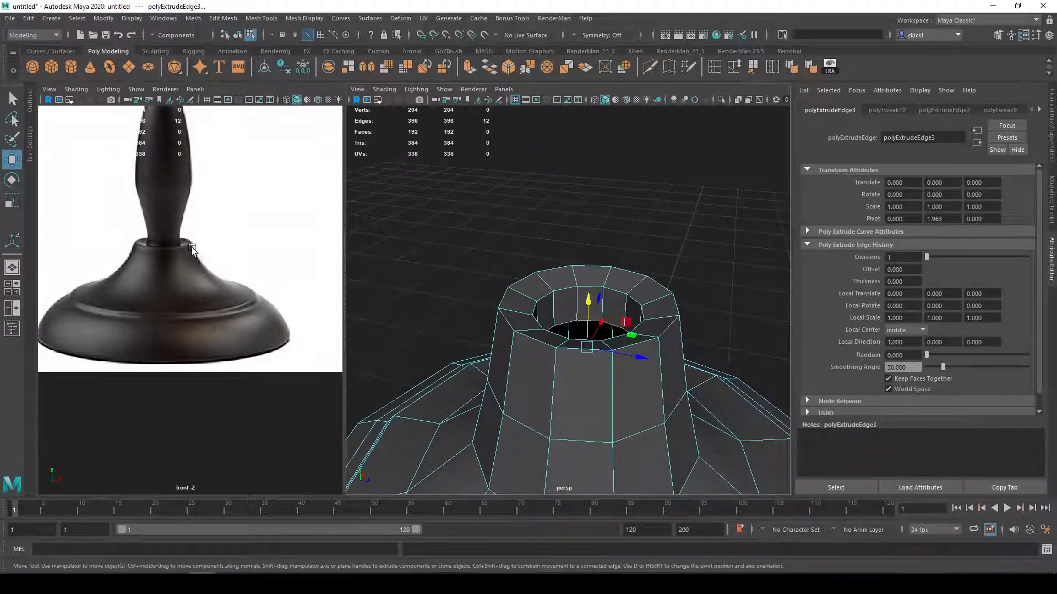
key("3")
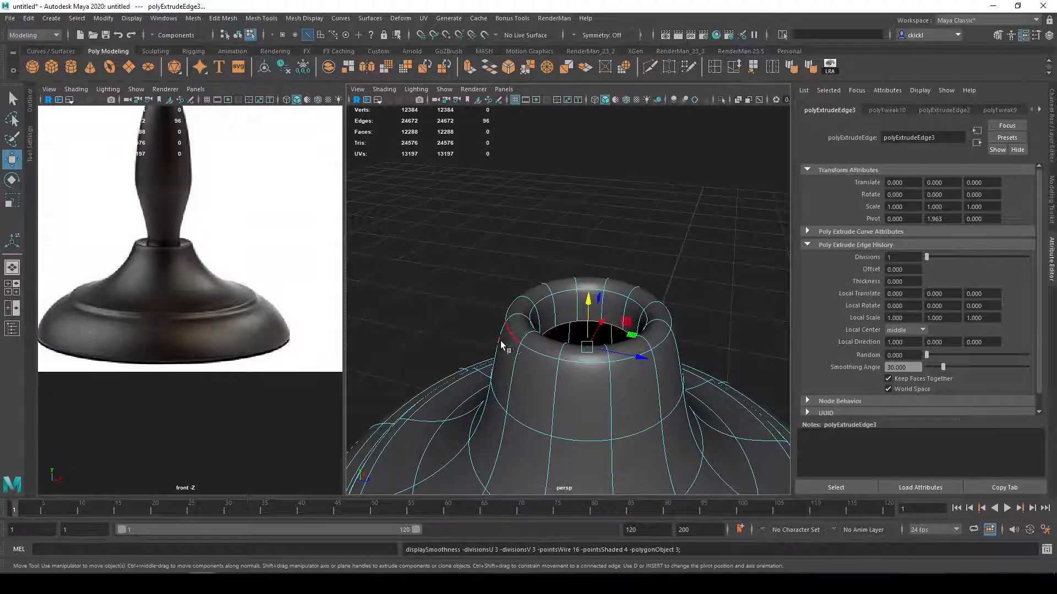
key("1")
Step: Bevel the inner and outer edge loops of the neck's rim together and adjust the bevel fraction
scroll(547, 322, "up", 3)
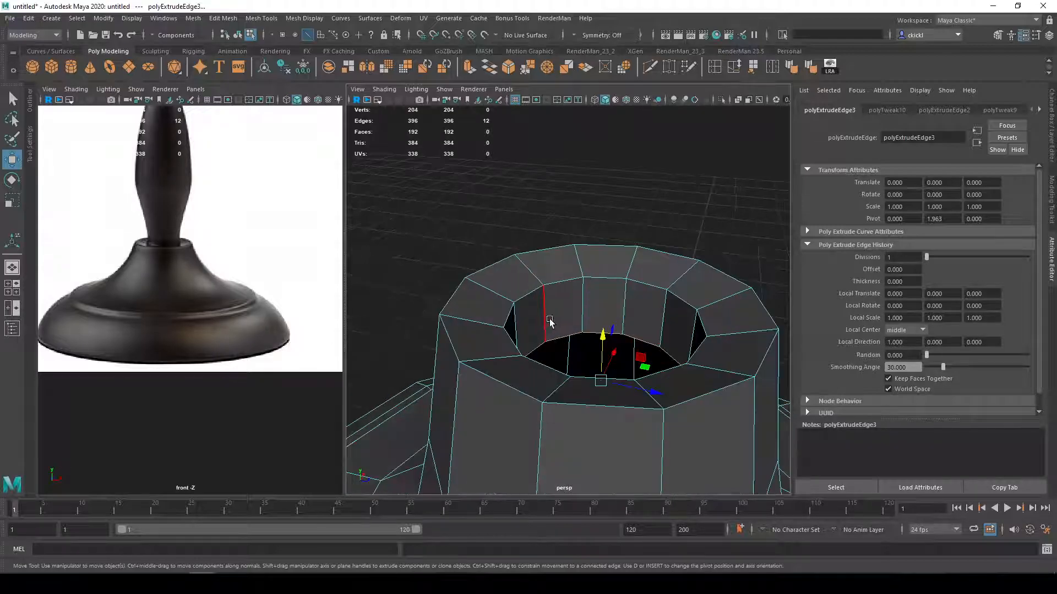
key("q")
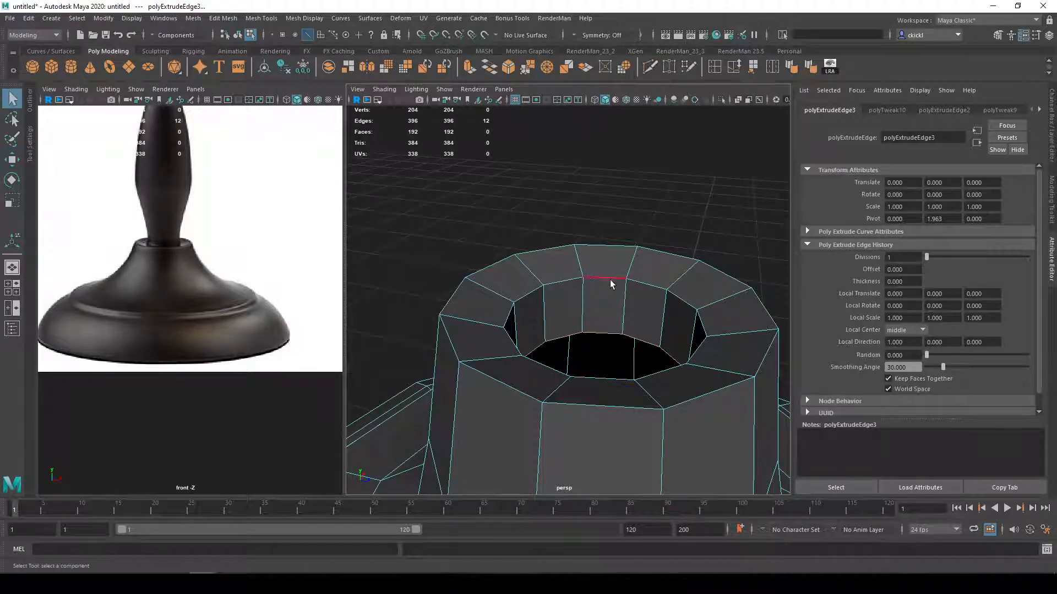
left_click(607, 279)
double_click(763, 305, "shift")
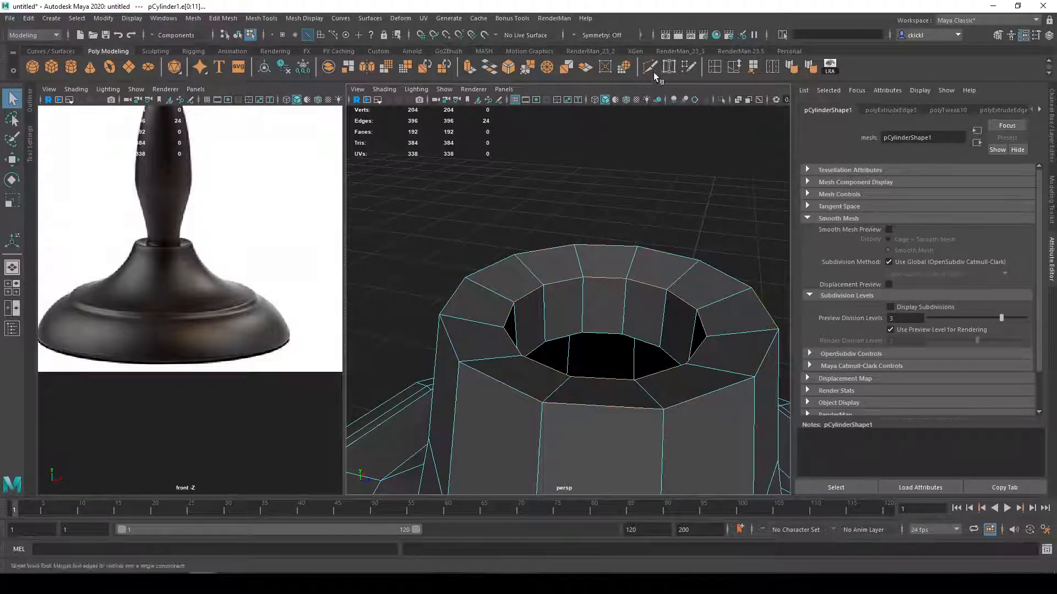
left_click(508, 66)
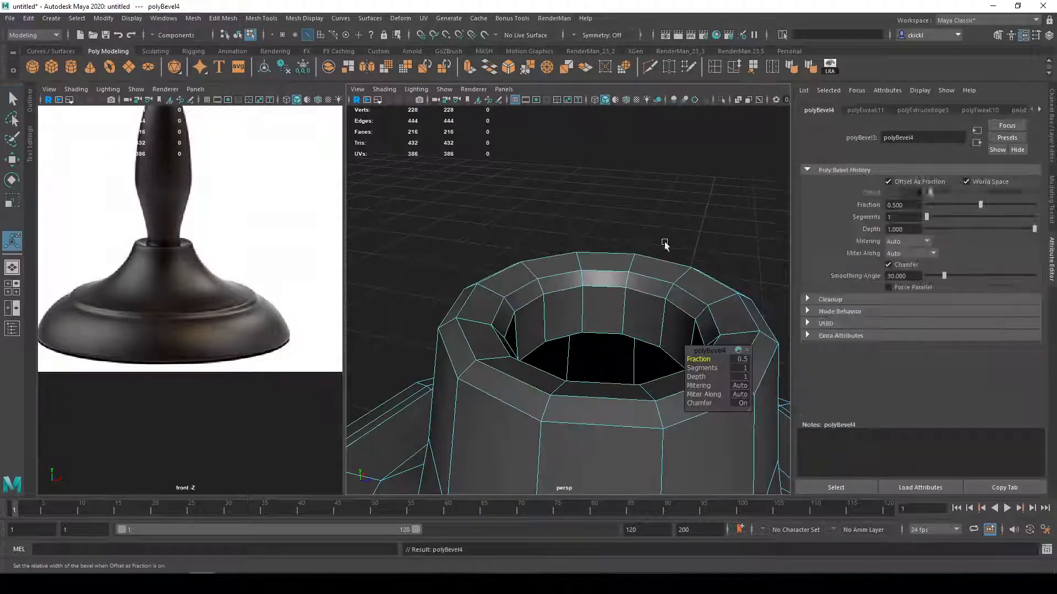
left_click_drag(709, 359, 715, 359)
Step: Return to object mode and inspect the bevelled neck rim in smooth preview
scroll(610, 332, "down", 2)
key("3")
key("q")
right_click_drag(653, 293, 703, 285)
left_click(717, 263)
scroll(704, 277, "down", 4)
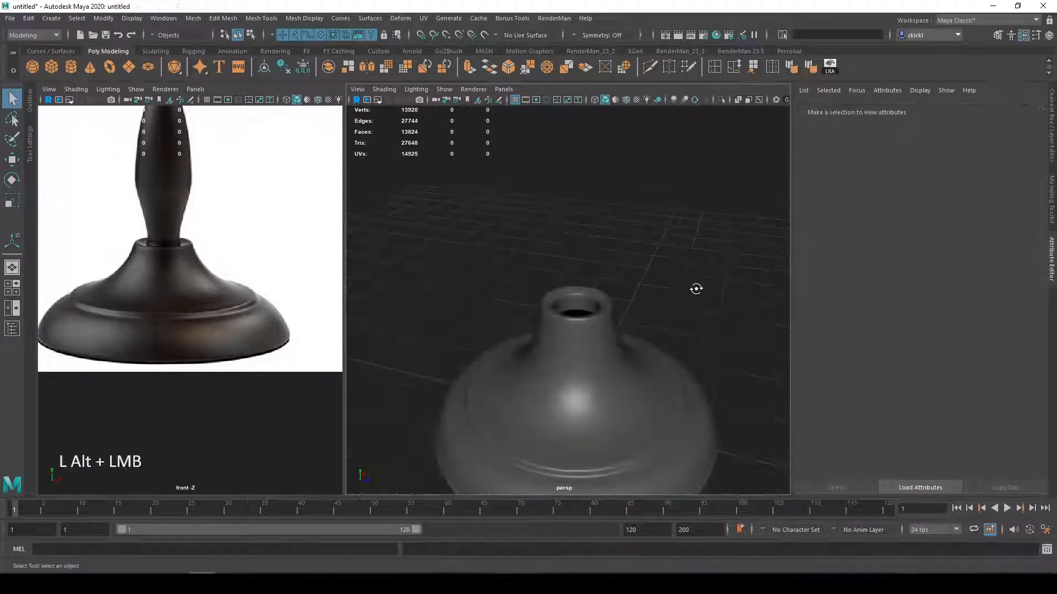
left_click_drag(696, 293, 710, 293, "alt")
Step: Select the face loops of the opening's inner wall and inner bevel and scale them inward to narrow the hole
scroll(633, 296, "up", 4)
right_click_drag(629, 293, 628, 325)
key("1")
left_click(636, 328, "shift")
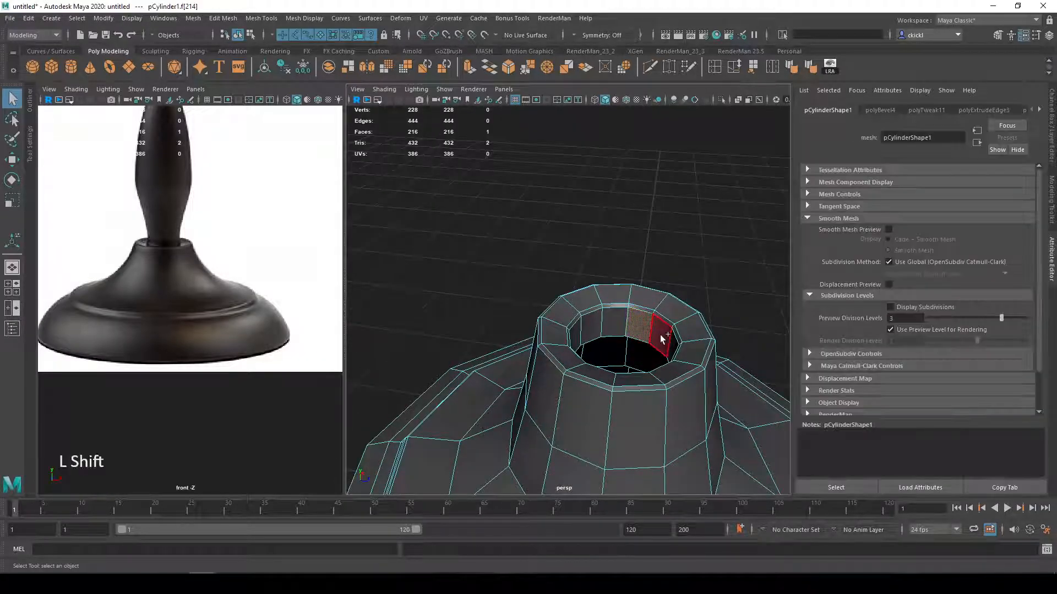
double_click(662, 338, "shift")
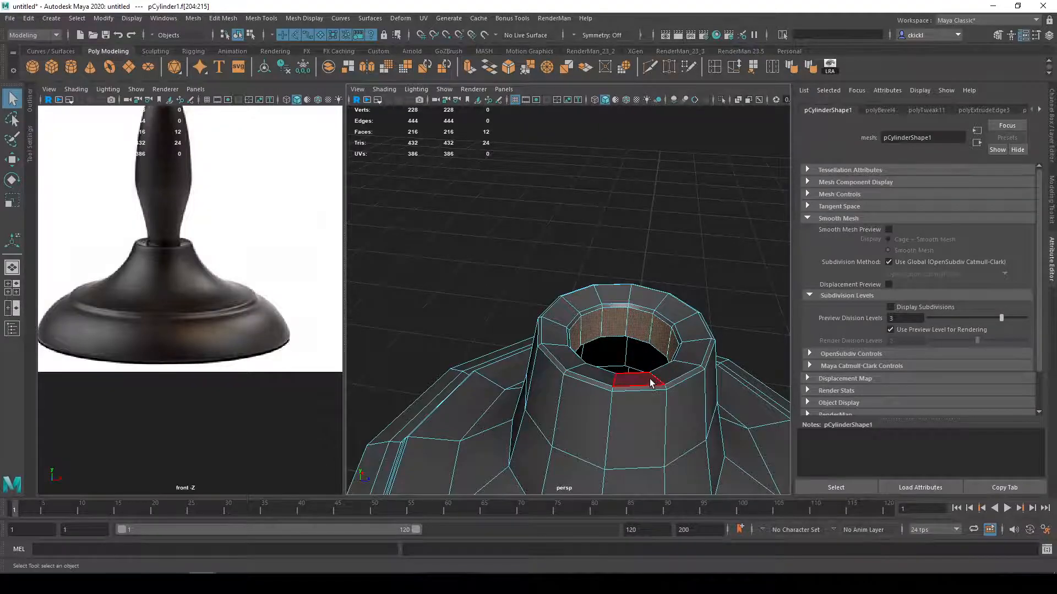
left_click(648, 315, "shift")
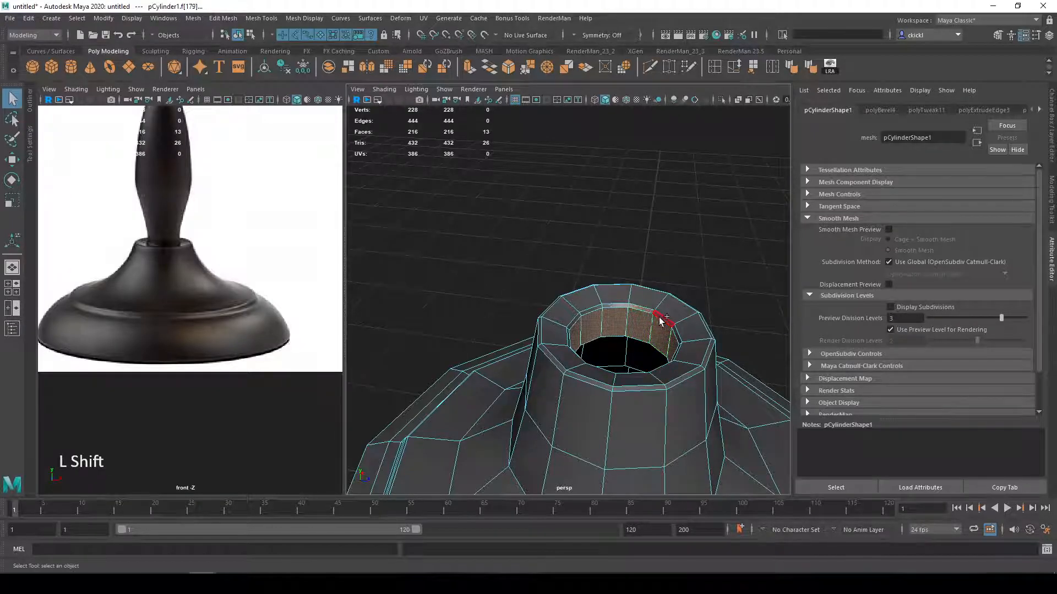
double_click(696, 337, "shift")
key("r")
left_click_drag(640, 364, 575, 372, "alt")
left_click_drag(622, 329, 488, 375, "alt")
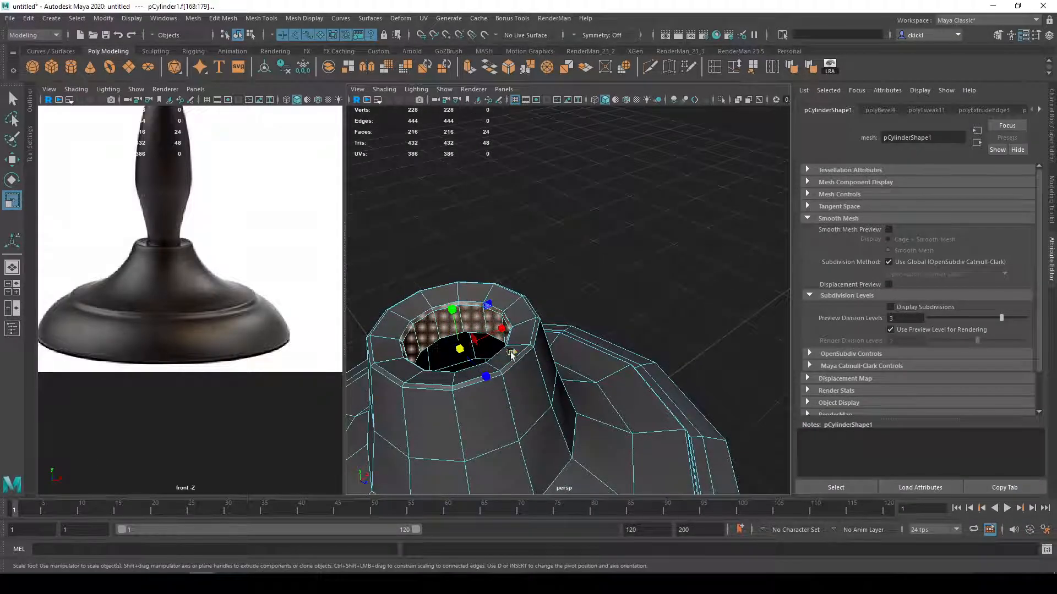
left_click_drag(511, 355, 582, 321)
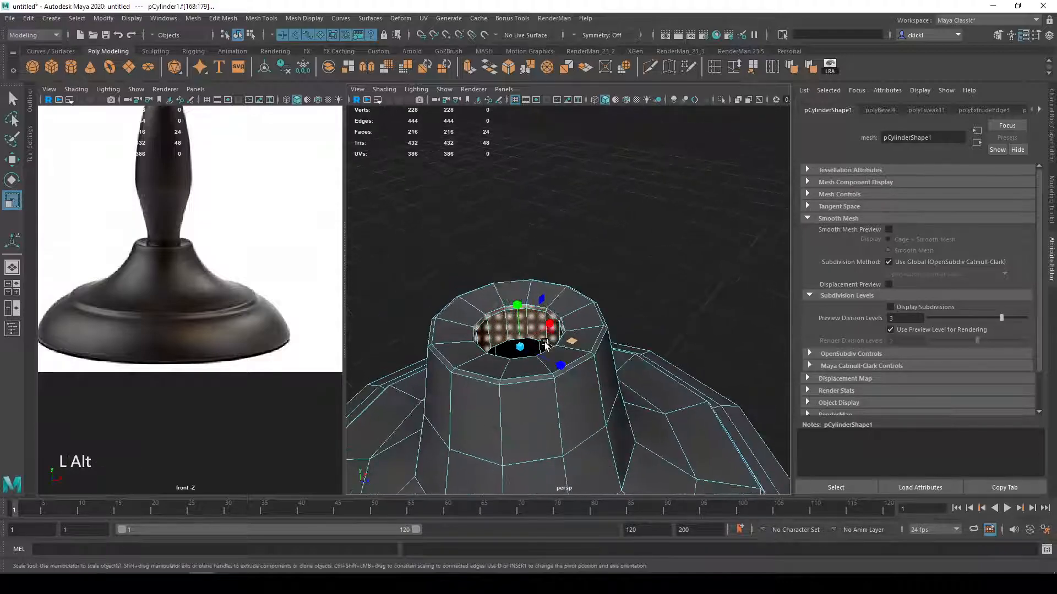
Step: Examine the narrowed neck opening and the whole base in smooth preview from several angles
key("q")
right_click_drag(582, 320, 627, 275)
key("w")
left_click_drag(564, 299, 522, 225, "alt")
key("3")
right_click_drag(602, 262, 657, 231)
left_click(659, 233)
scroll(663, 244, "down", 6)
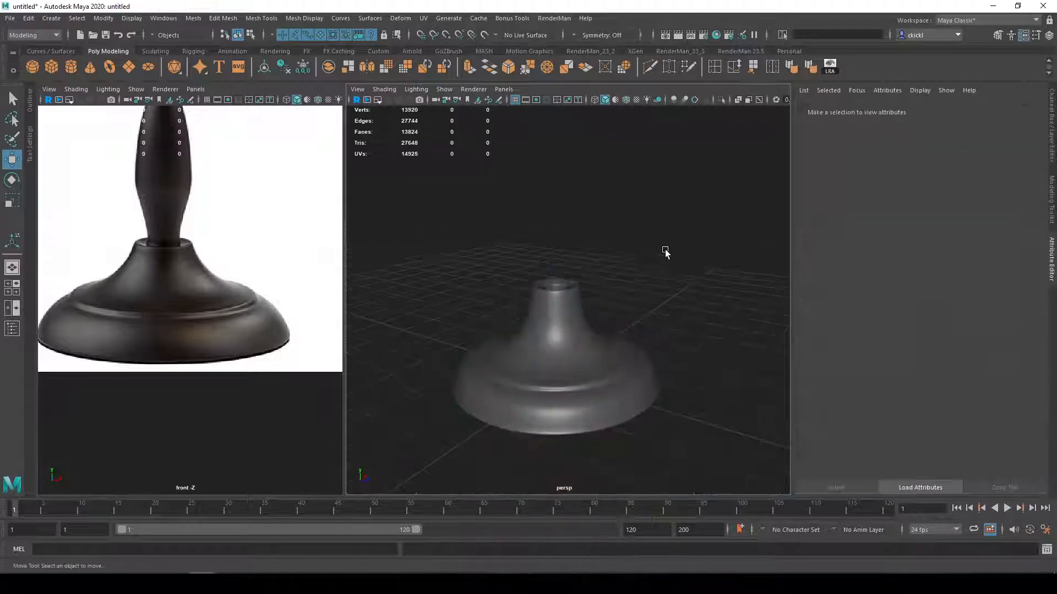
left_click_drag(664, 247, 695, 282, "alt")
scroll(701, 310, "up", 4)
middle_click_drag(703, 311, 691, 300, "alt")
mouse_move(691, 301)
left_mouse_down("alt")
mouse_move(686, 289)
mouse_move(690, 300)
left_mouse_up("alt")
scroll(185, 245, "down", 6)
Step: Create a polygon cylinder for the stem with 12 axis subdivisions and raise it above the base's neck
middle_click_drag(193, 278, 196, 311, "alt")
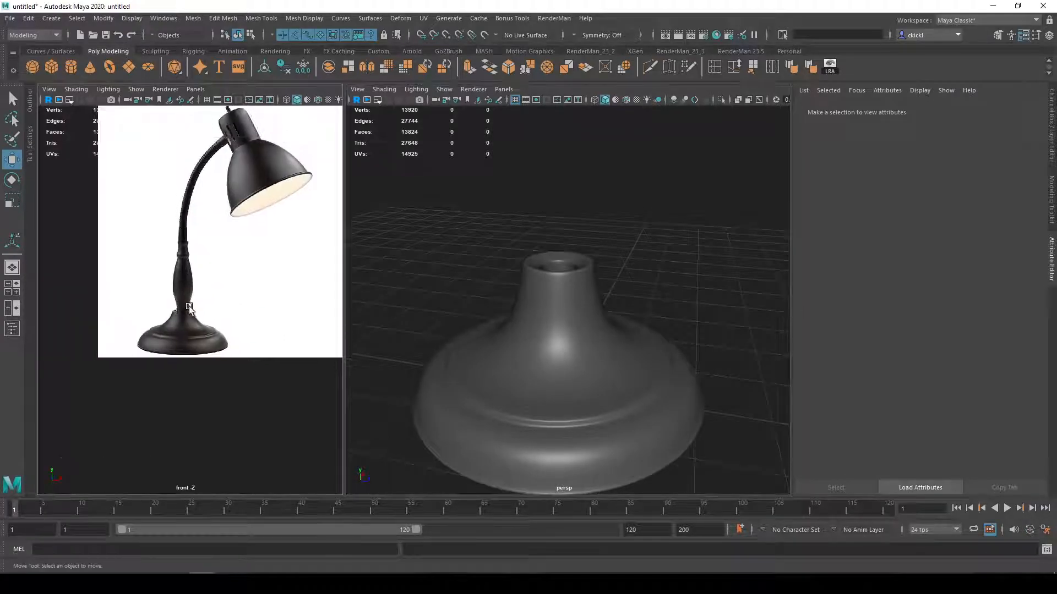
scroll(197, 312, "up", 5)
middle_click_drag(571, 284, 569, 355, "alt")
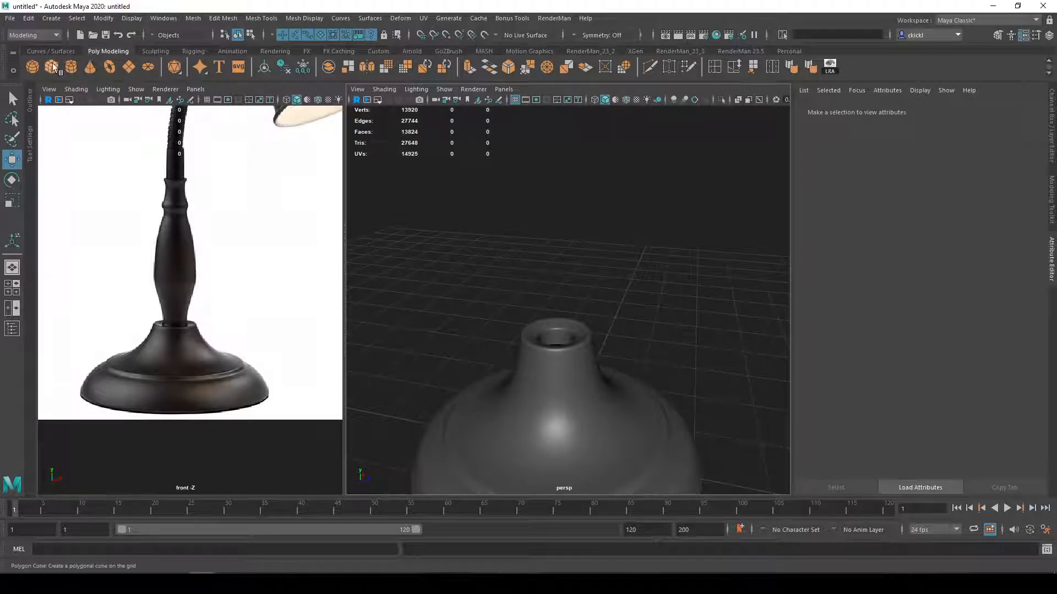
left_click(71, 66)
scroll(532, 314, "down", 2)
left_click_drag(533, 314, 550, 291, "alt")
left_click(928, 110)
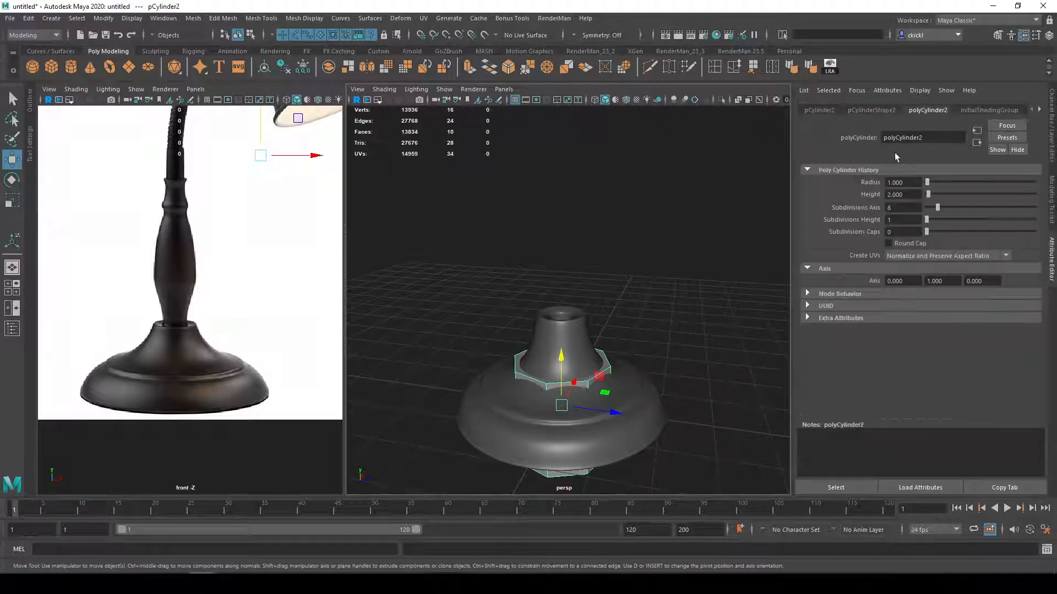
double_click(910, 210)
key("Return")
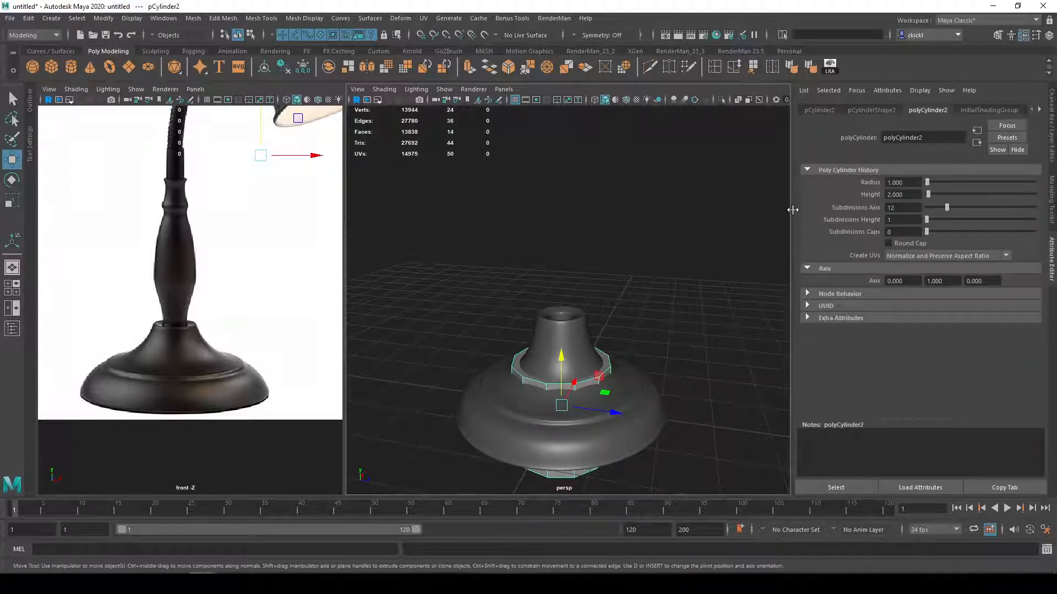
left_click_drag(560, 365, 560, 211)
Step: Assign the existing blinn1 material to the new stem cylinder
right_click_drag(591, 242, 669, 534)
scroll(624, 359, "up", 3)
right_click_drag(578, 211, 579, 211)
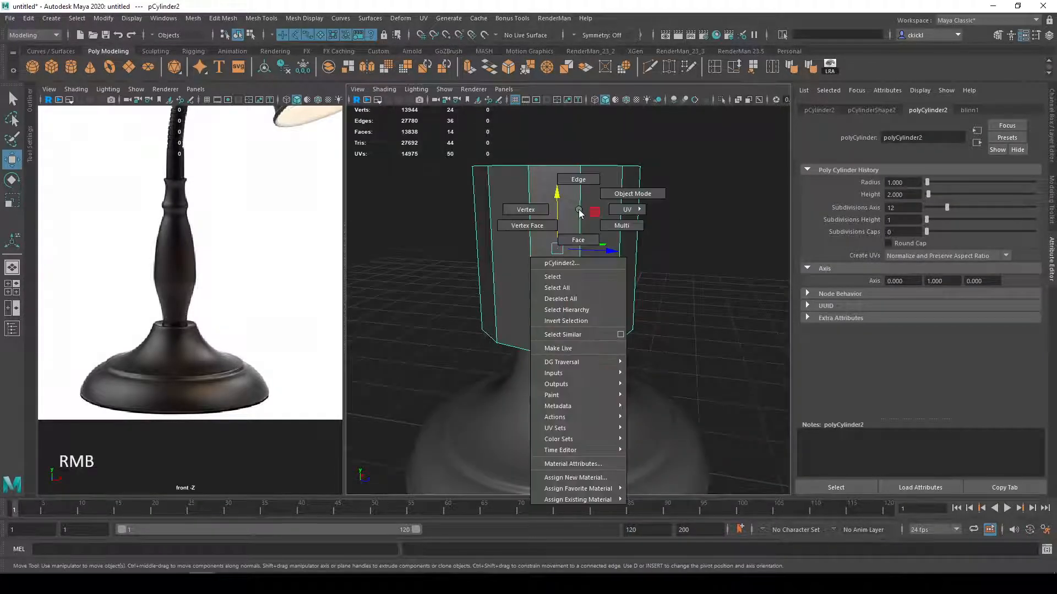
right_click_drag(588, 475, 650, 504)
Step: Delete the top and bottom cap faces of the stem cylinder
left_click_drag(683, 319, 691, 336, "alt")
key("e")
key("q")
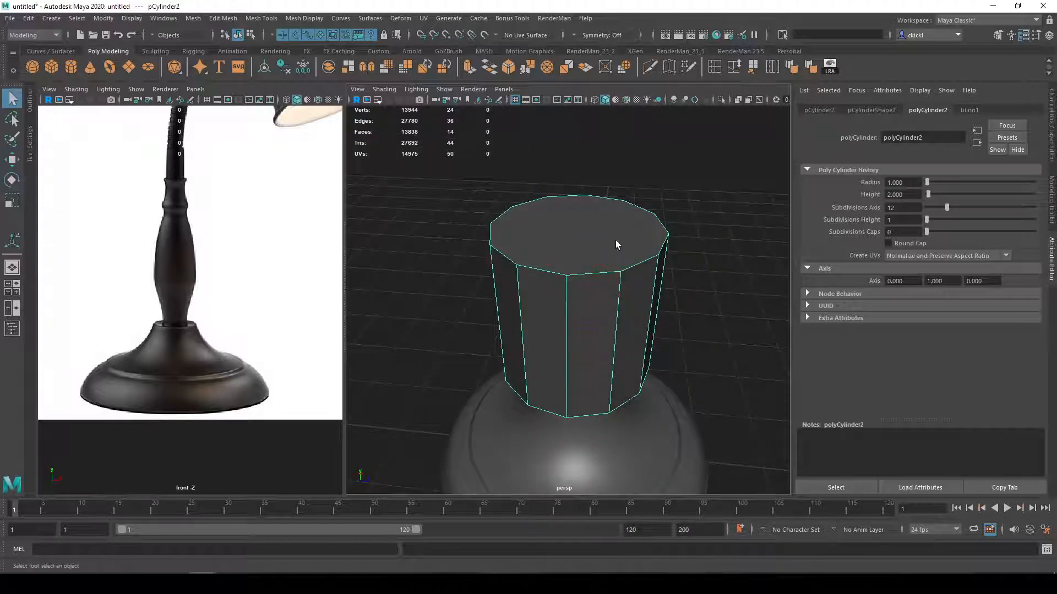
right_click_drag(616, 241, 612, 264)
left_click_drag(641, 329, 630, 266, "alt")
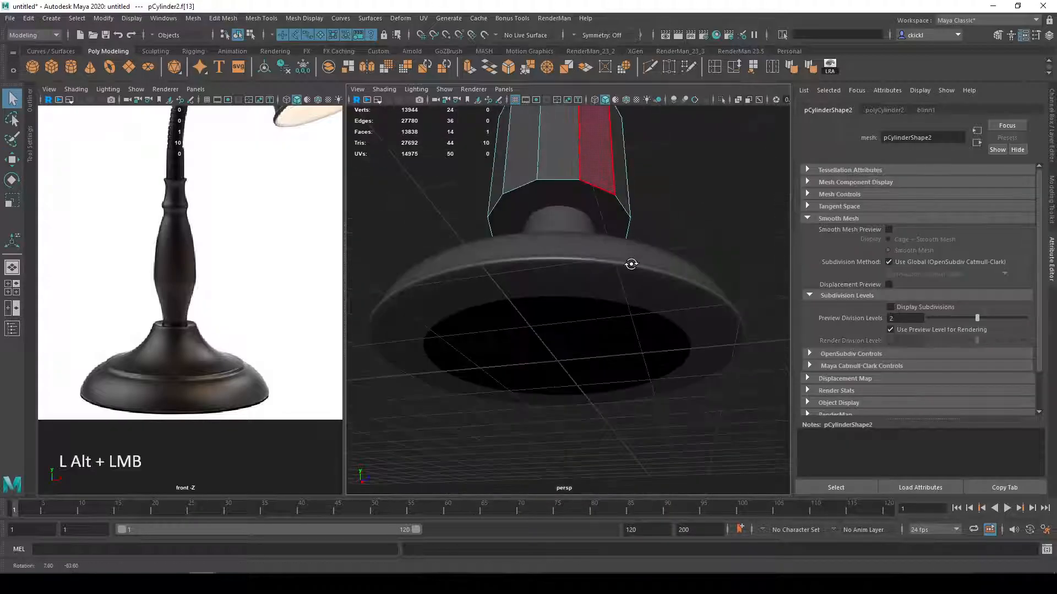
left_click(606, 209, "shift")
key("Delete")
left_click_drag(607, 210, 597, 248, "alt")
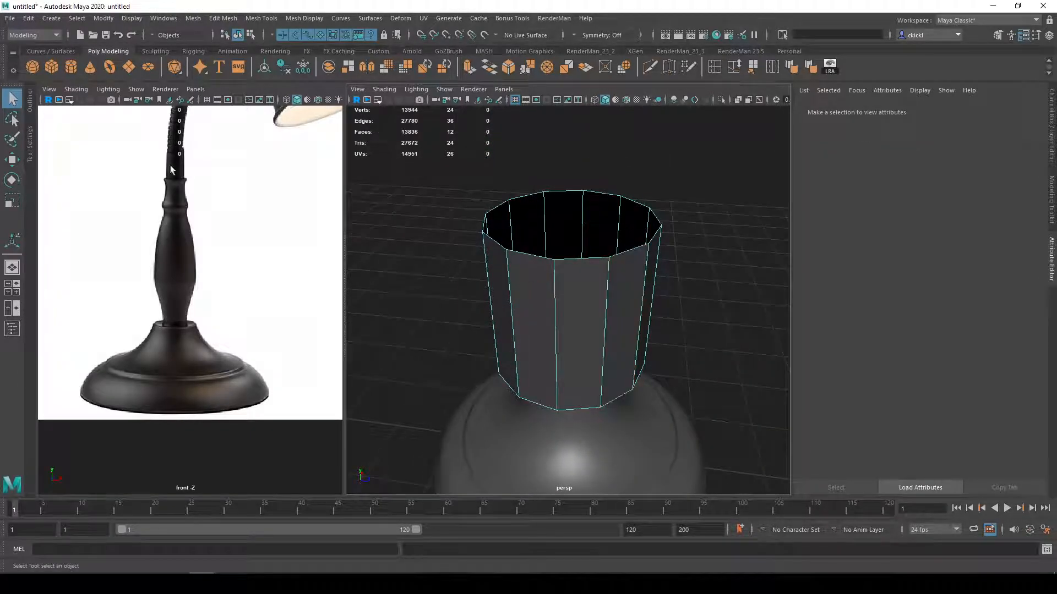
Step: Scale the open stem cylinder to about 0.256 of its width so that it fits into the neck opening
right_click_drag(629, 247, 628, 237)
right_click_drag(630, 283, 672, 247)
key("r")
mouse_move(626, 283)
left_mouse_down("alt")
mouse_move(583, 288)
mouse_move(595, 294)
mouse_move(613, 276)
left_mouse_up("alt")
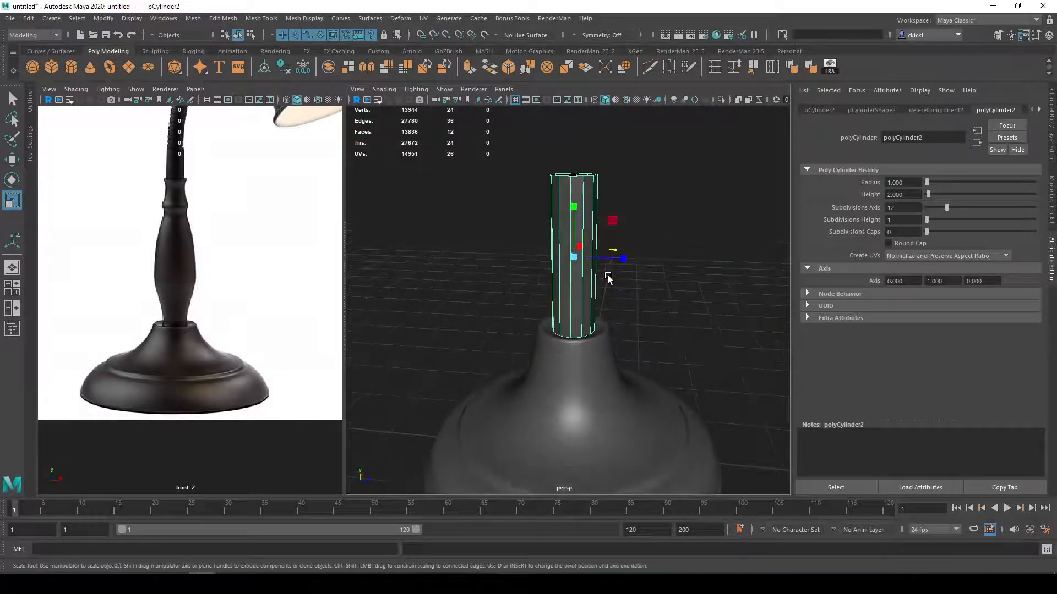
key("w")
left_click_drag(570, 210, 571, 223)
left_click_drag(653, 263, 578, 337, "alt")
key("ctrl+z")
key("e")
key("r")
left_click_drag(564, 428, 656, 372, "alt")
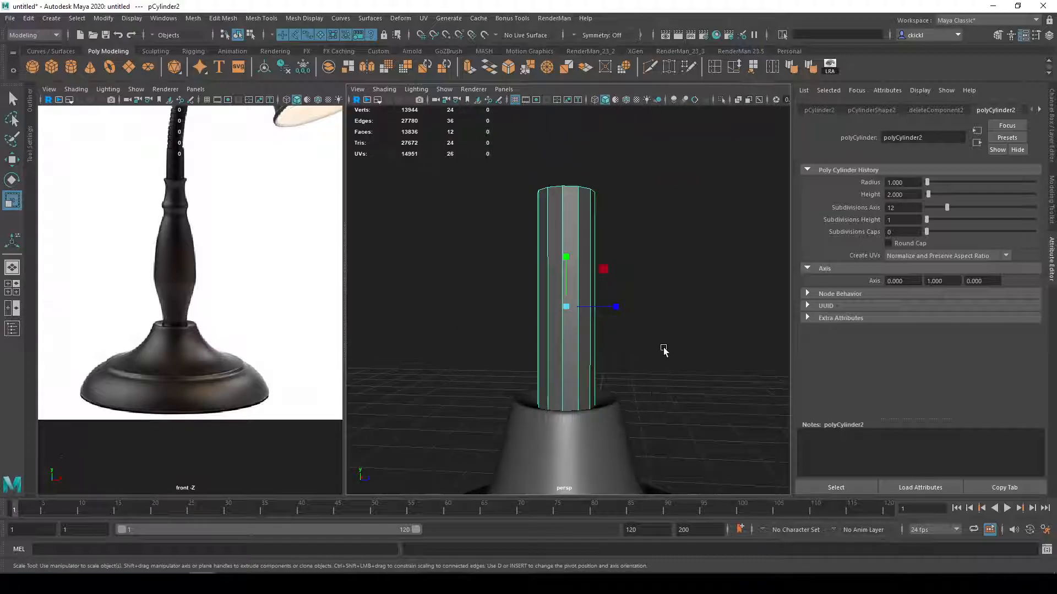
Step: Try to lengthen the stem cylinder by scaling it vertically about its centre and moving it up, undoing each change
scroll(644, 335, "down", 4)
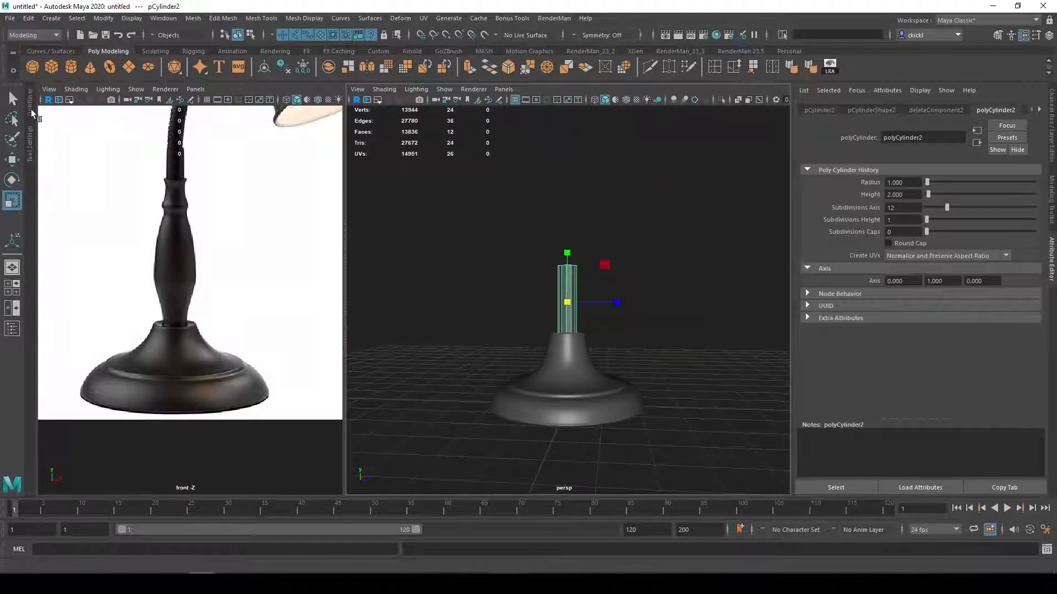
left_click_drag(567, 253, 566, 148)
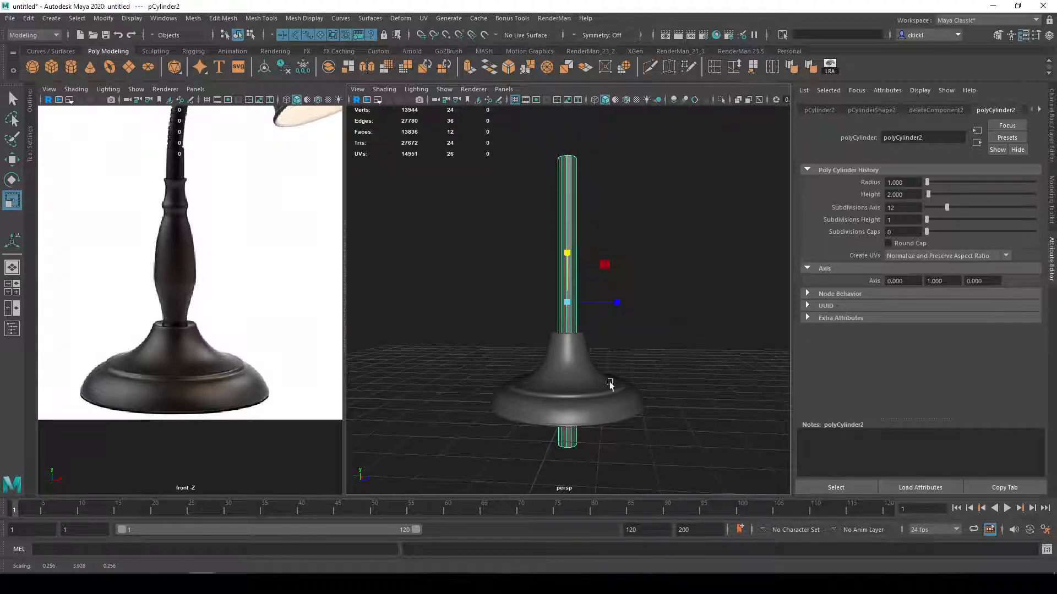
key("ctrl+z")
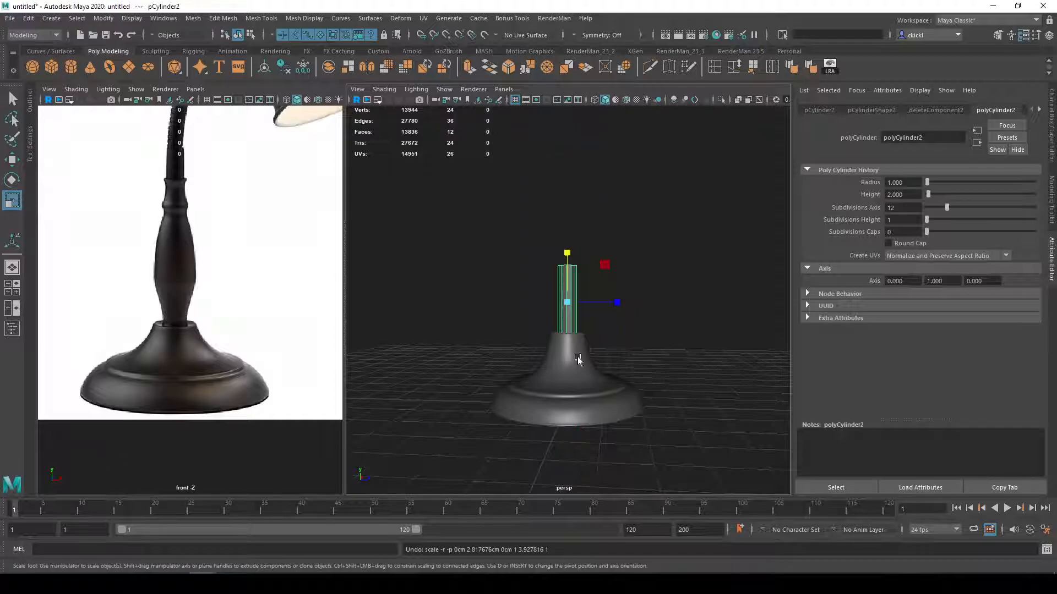
left_click_drag(566, 315, 569, 176, "alt")
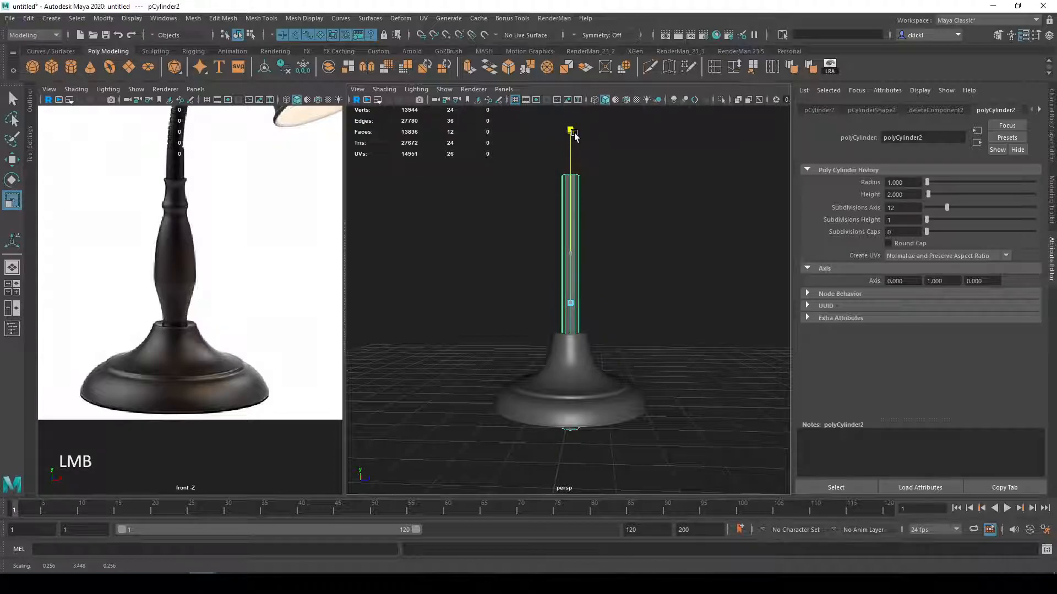
key("w")
left_click_drag(571, 238, 571, 130)
key("ctrl+z")
key("ctrl+z")
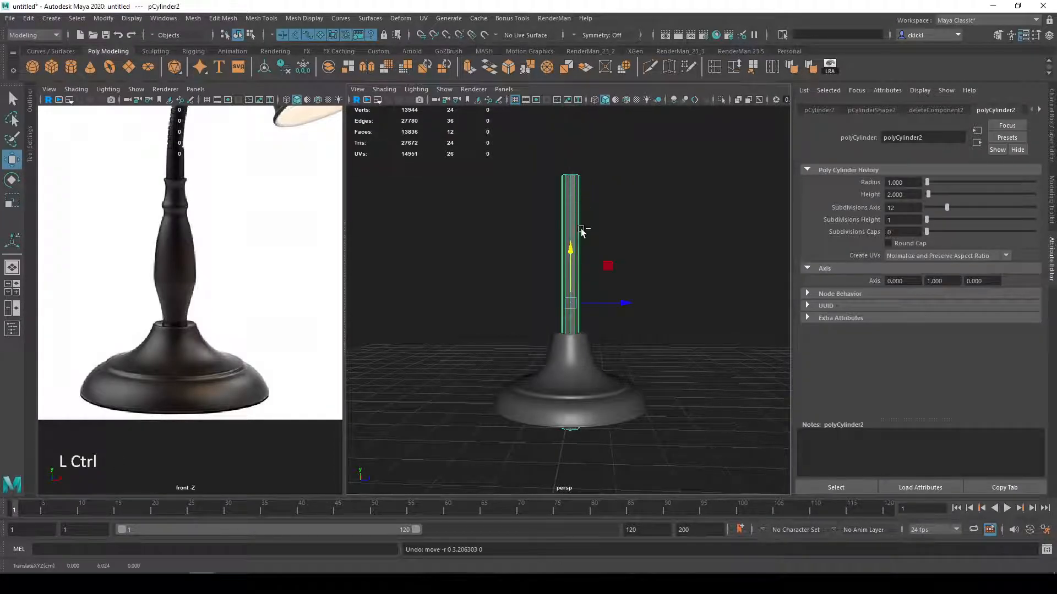
Step: Move the stem cylinder's pivot down from its centre to its lower end at the neck opening
left_click(31, 134)
left_click(134, 161)
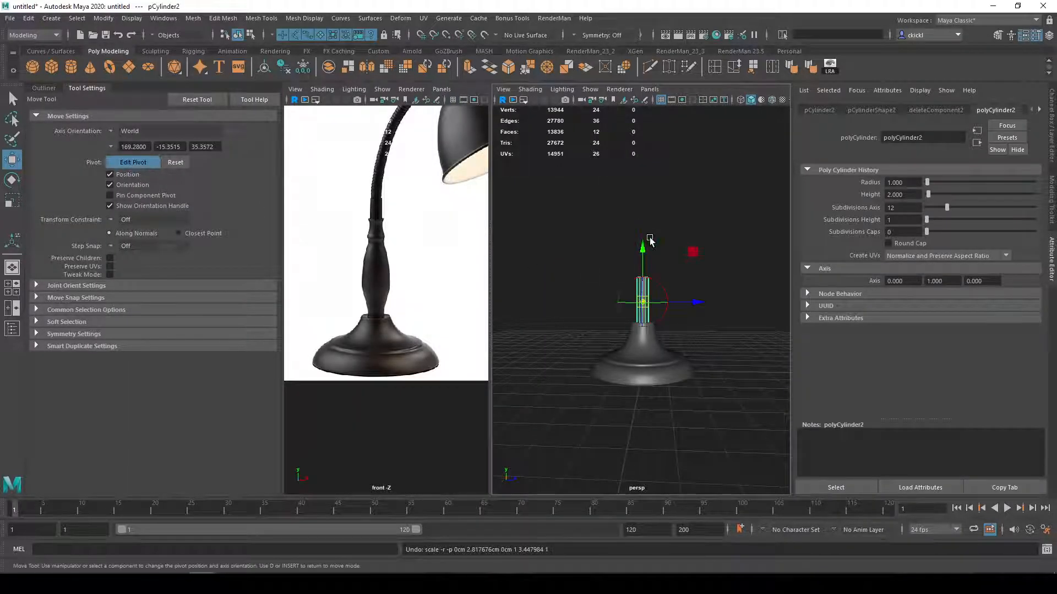
left_click_drag(642, 251, 647, 286)
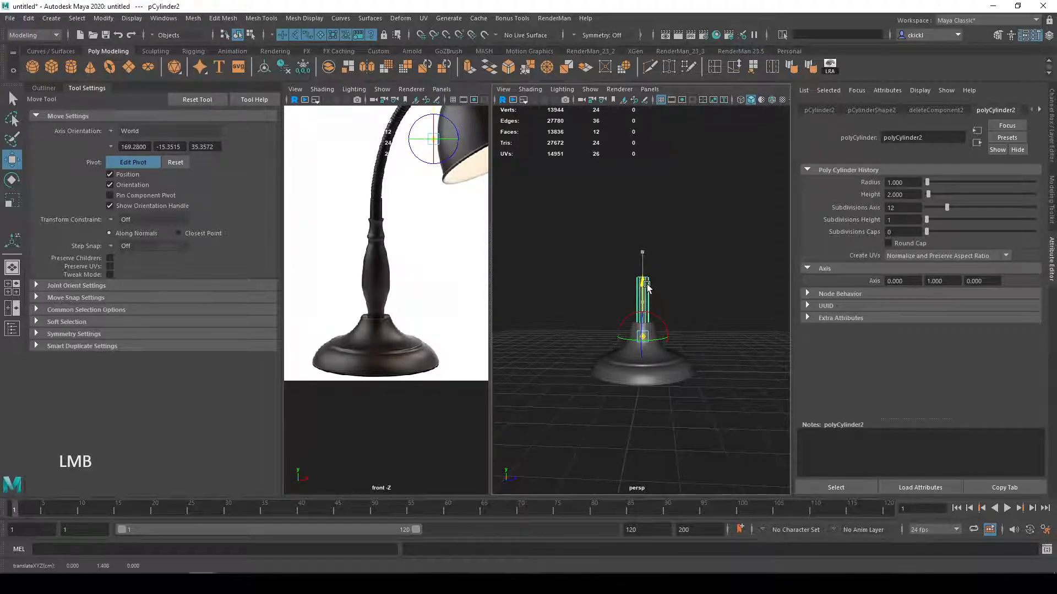
left_click(134, 162)
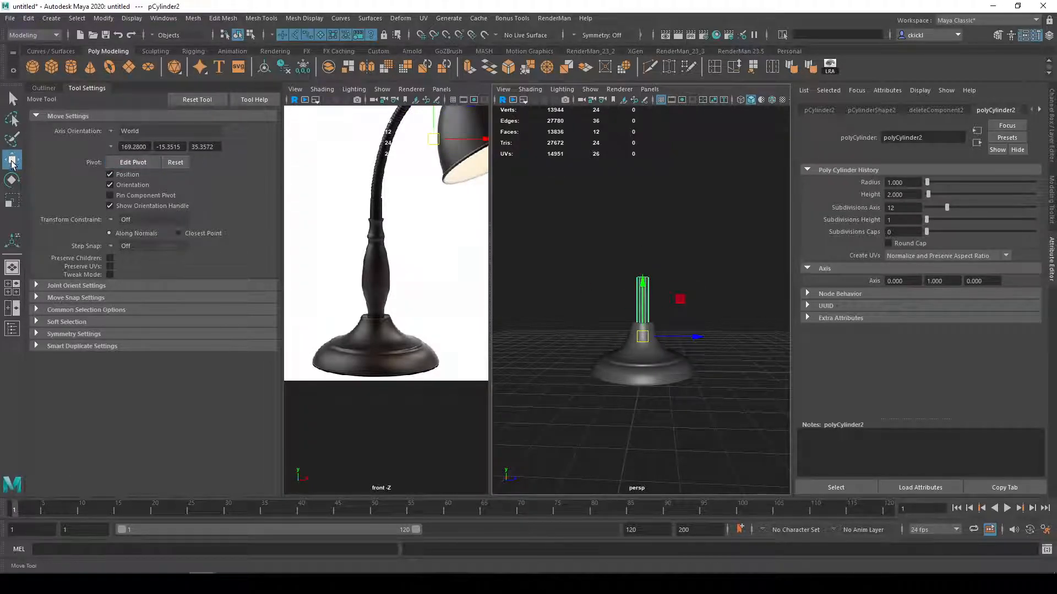
Step: Lengthen the stem cylinder upward to a vertical scale of about 2.27, and lower it until its bottom end meets the neck opening
left_click(86, 88)
key("e")
key("r")
left_click_drag(572, 307, 571, 250)
key("ctrl+z")
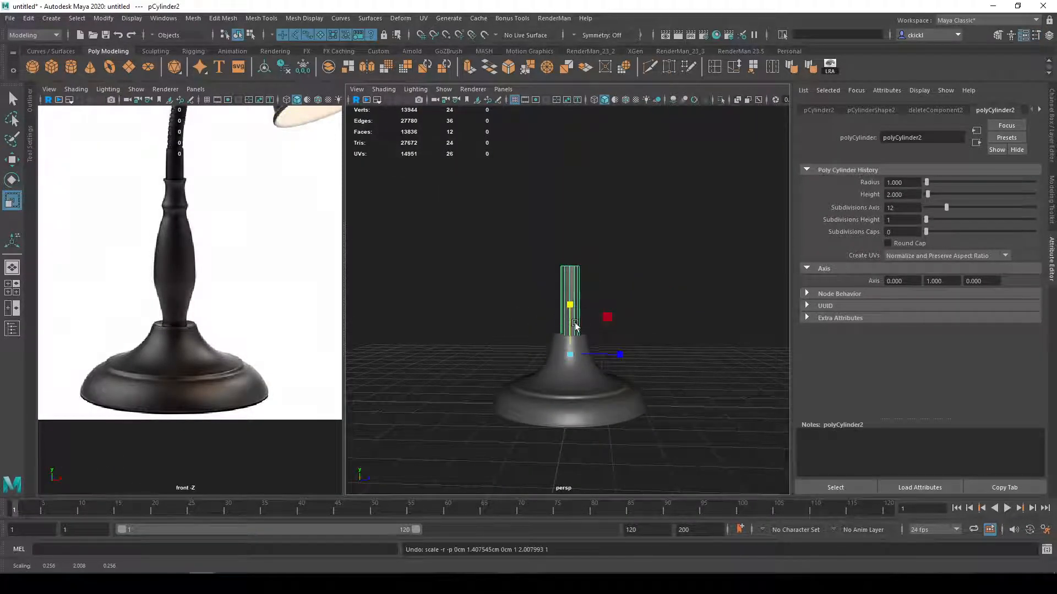
left_click_drag(568, 307, 567, 243)
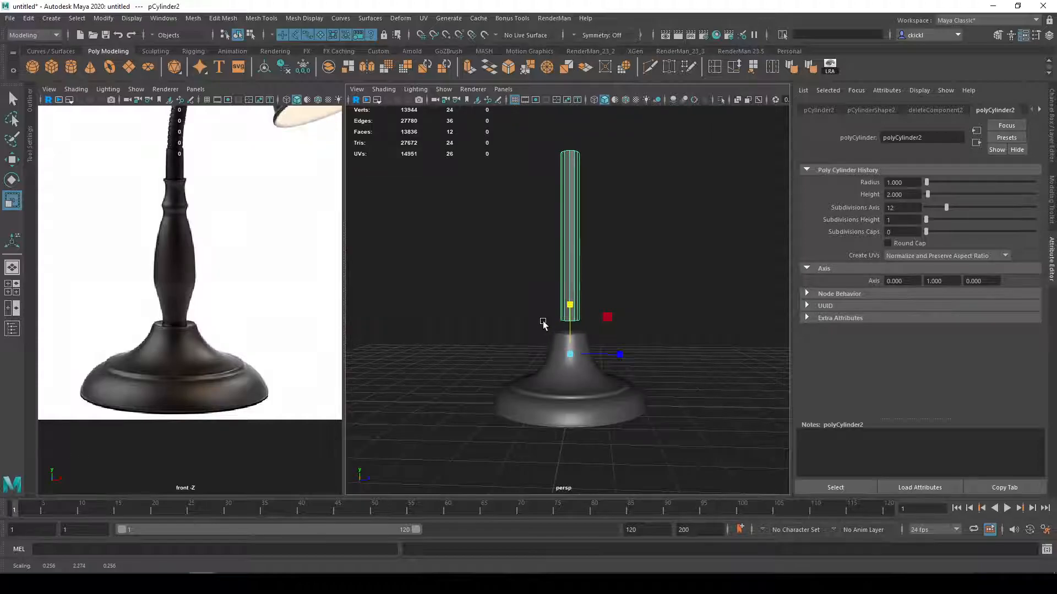
key("w")
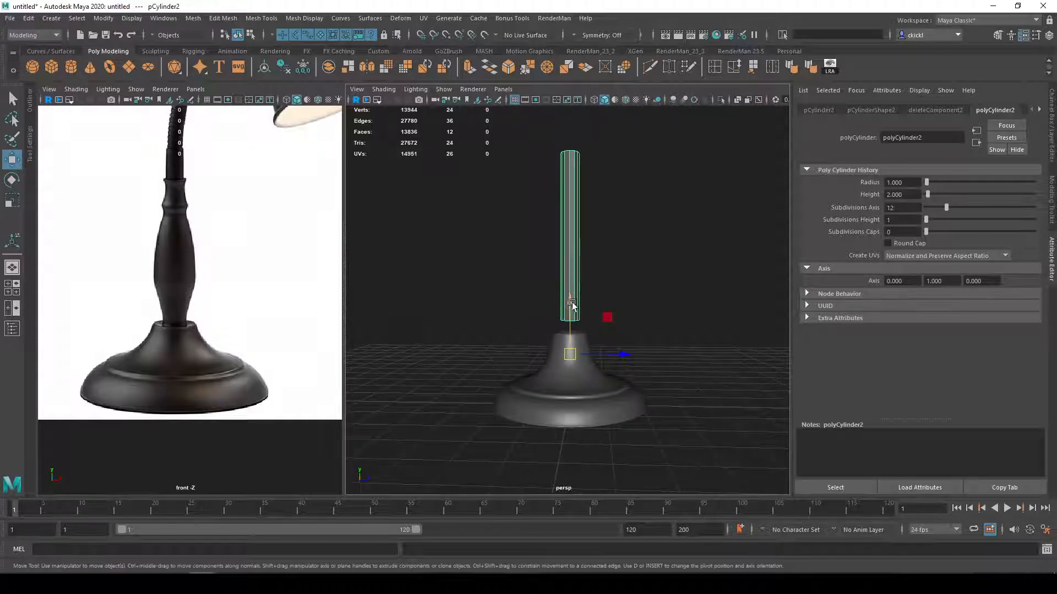
left_click_drag(571, 304, 569, 328)
scroll(593, 313, "down", 2)
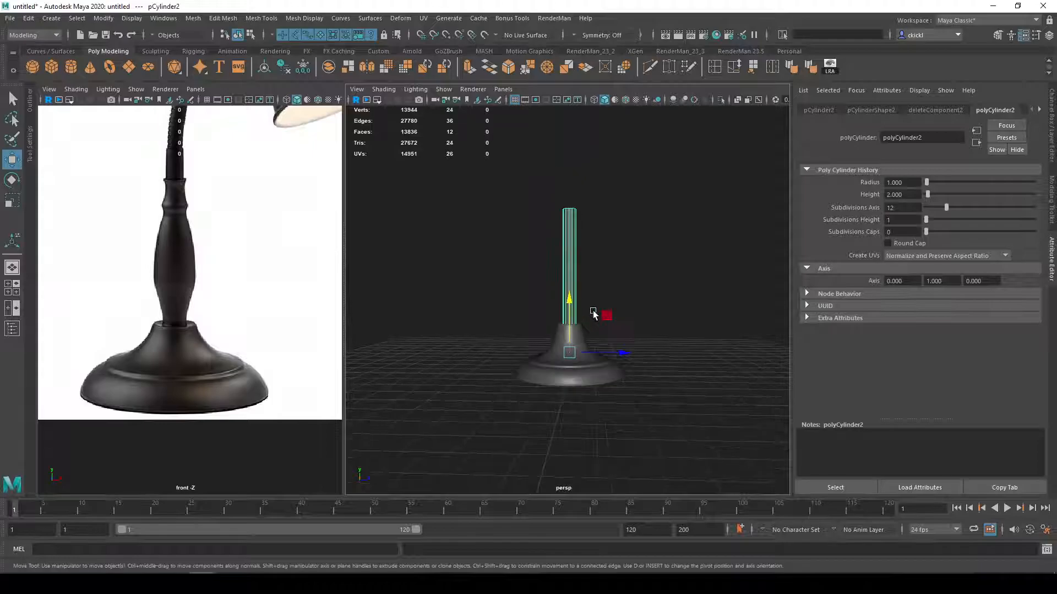
Step: Select the lamp base and switch it to face selection around the neck opening
middle_click_drag(606, 297, 625, 297, "alt")
left_click_drag(625, 297, 563, 352, "alt")
key("r")
key("q")
left_click(580, 398)
middle_click_drag(575, 423, 590, 352, "alt")
right_click_drag(586, 351, 585, 380)
scroll(594, 370, "up", 5)
middle_click_drag(598, 385, 606, 353, "alt")
scroll(606, 352, "up", 2)
left_click_drag(612, 350, 608, 373, "alt")
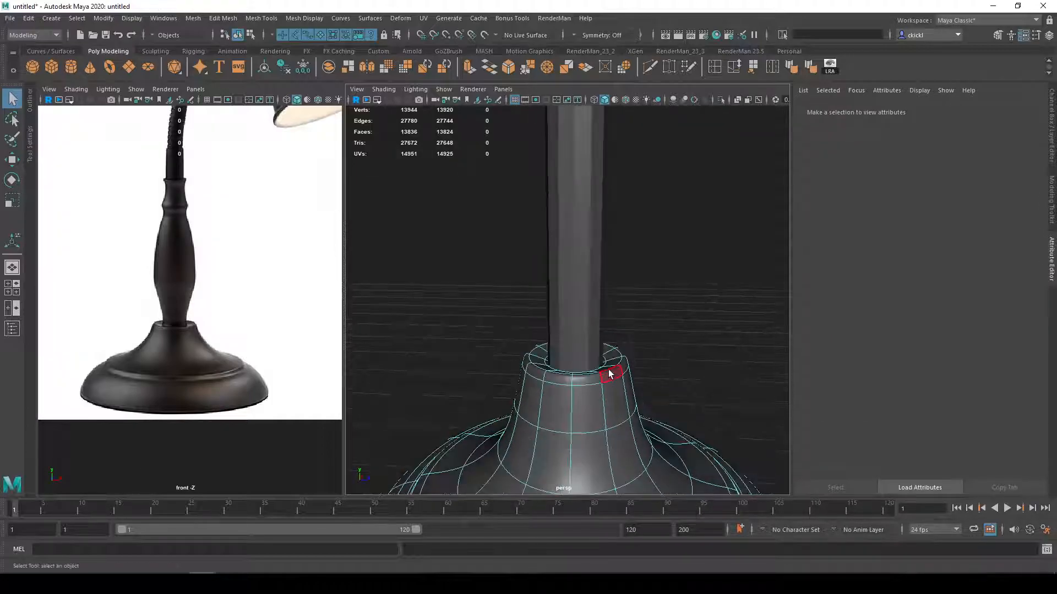
Step: Select the three face loops around the base's neck rim and move them down slightly
left_click(609, 365)
left_click(610, 358, "shift")
double_click(609, 352, "shift")
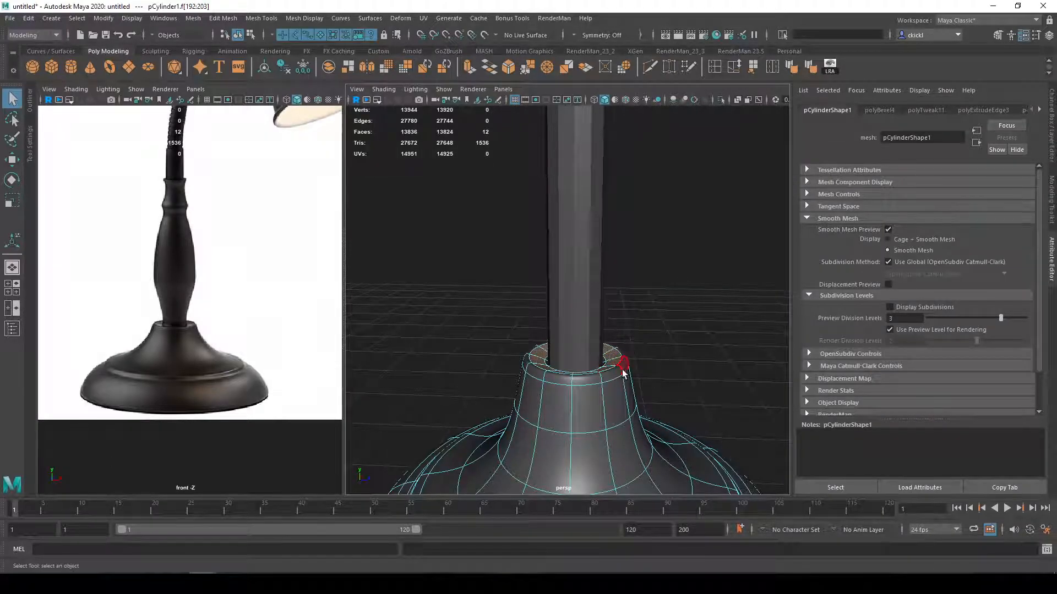
key("shift")
left_click(600, 371, "shift")
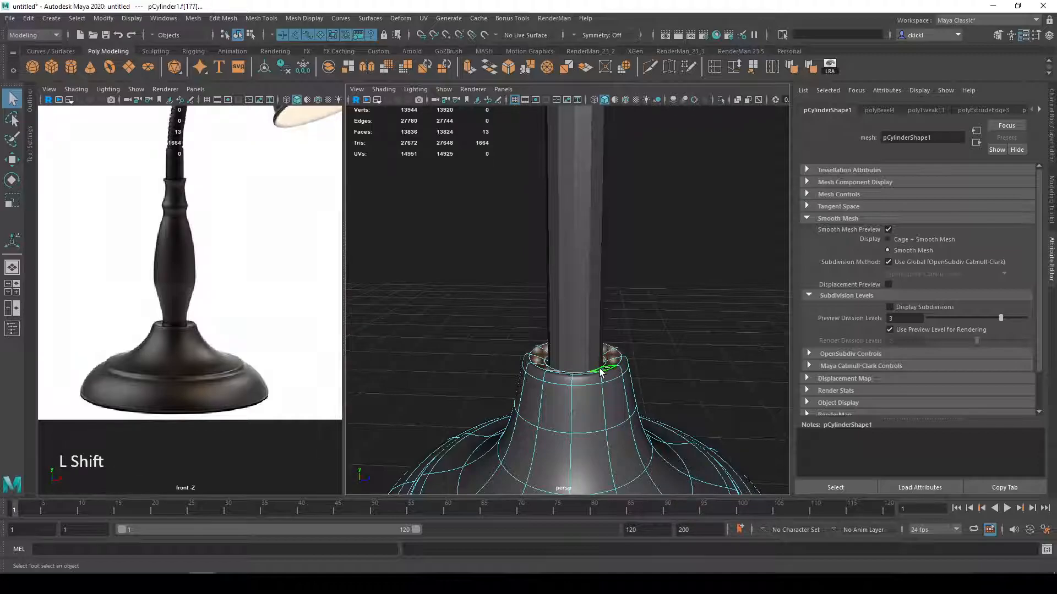
double_click(601, 364, "shift")
key("1")
left_click(616, 367, "shift")
left_click(626, 362, "shift")
double_click(607, 371, "shift")
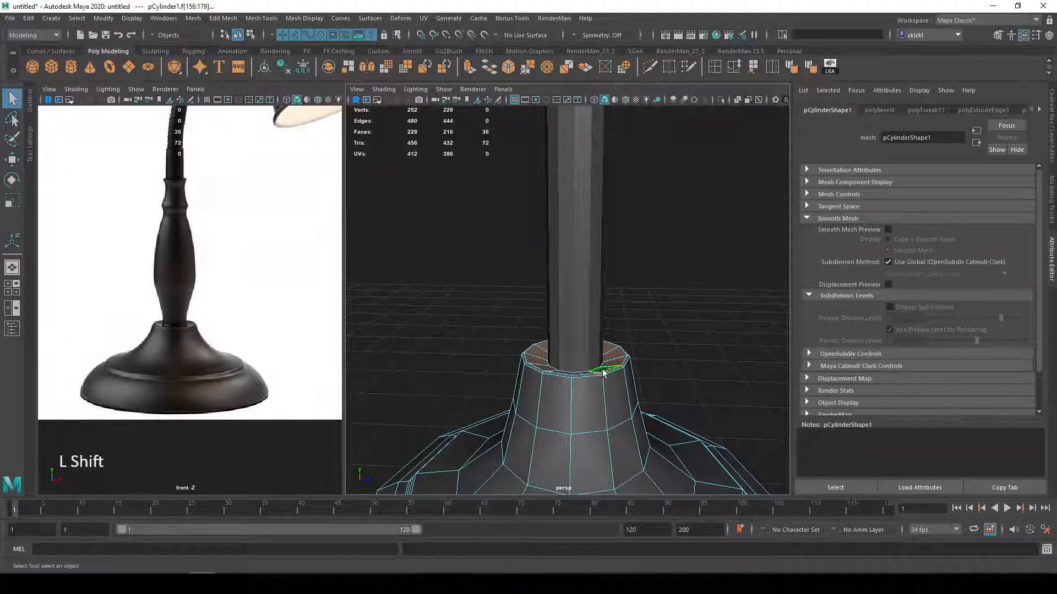
key("w")
left_click_drag(611, 341, 588, 311, "alt")
key("3")
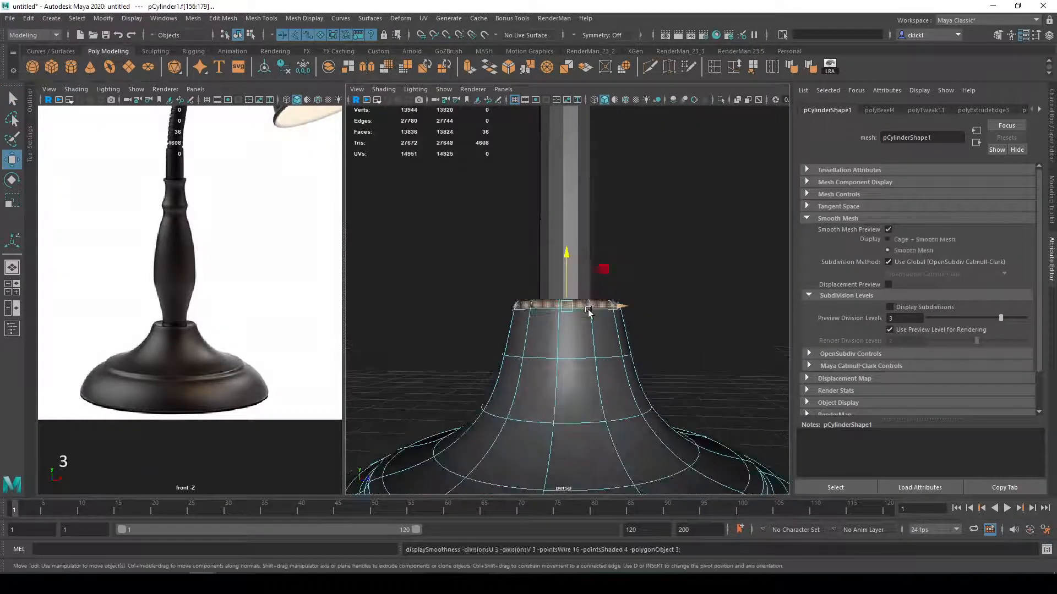
left_click_drag(566, 254, 566, 270)
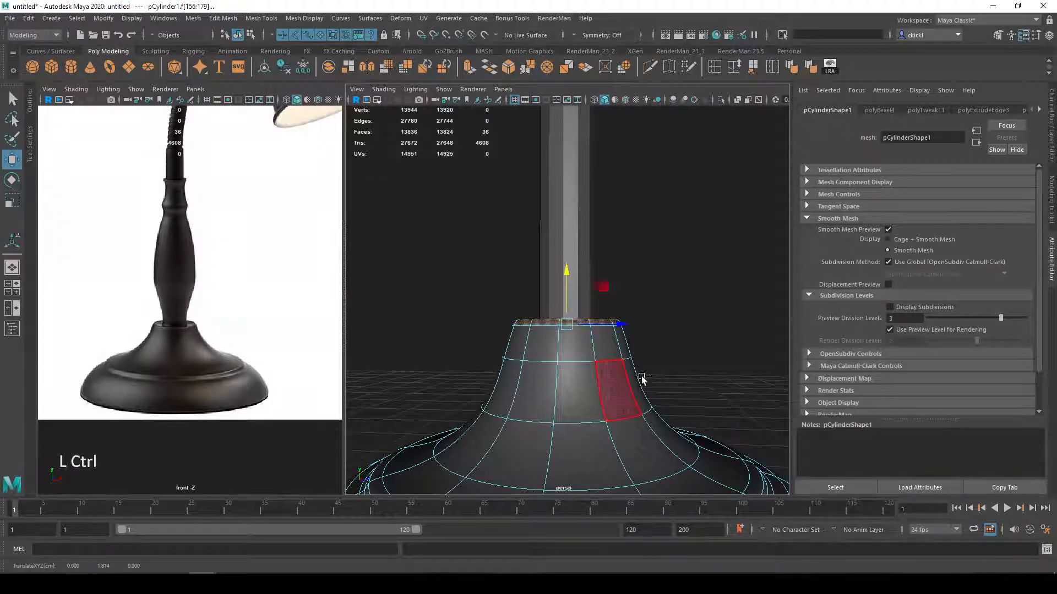
left_click_drag(567, 330, 588, 361, "alt")
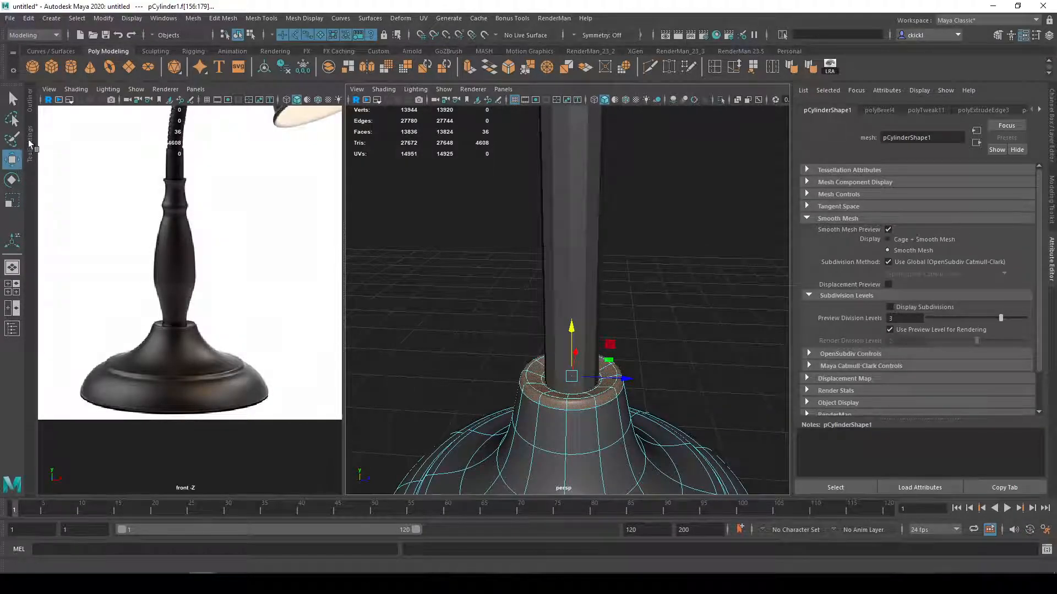
Step: Enable soft selection with Surface falloff and a falloff radius of 1.88
left_click(29, 138)
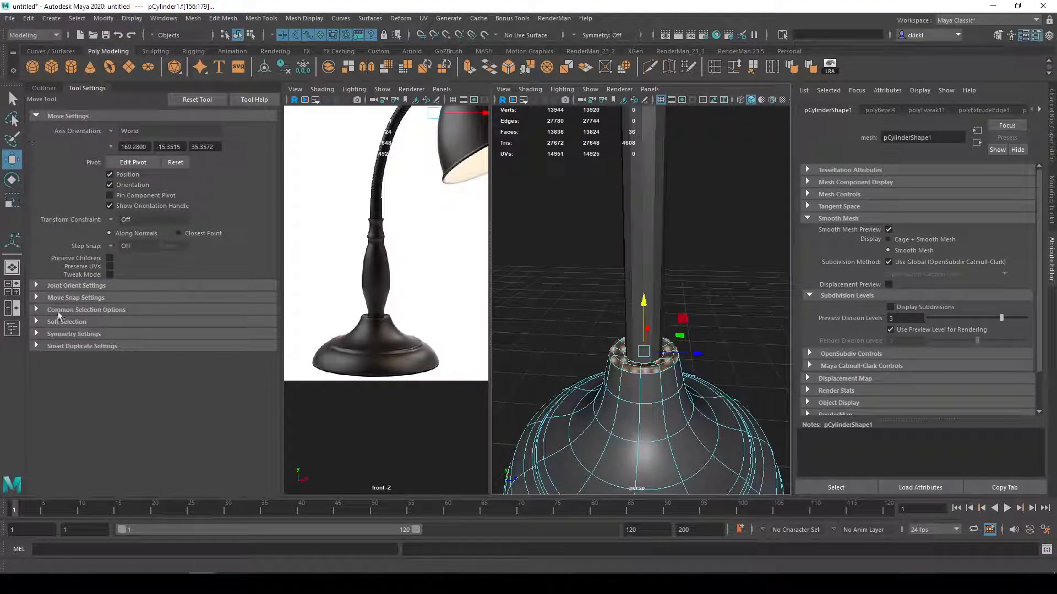
left_click(36, 321)
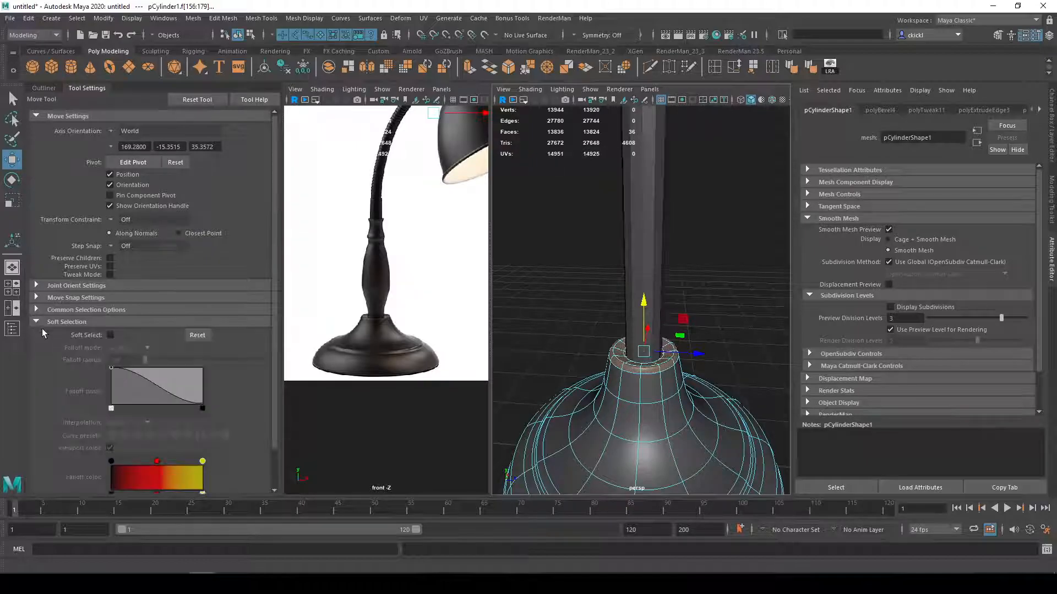
left_click(111, 337)
scroll(700, 372, "down", 4)
left_click_drag(700, 372, 681, 390, "alt")
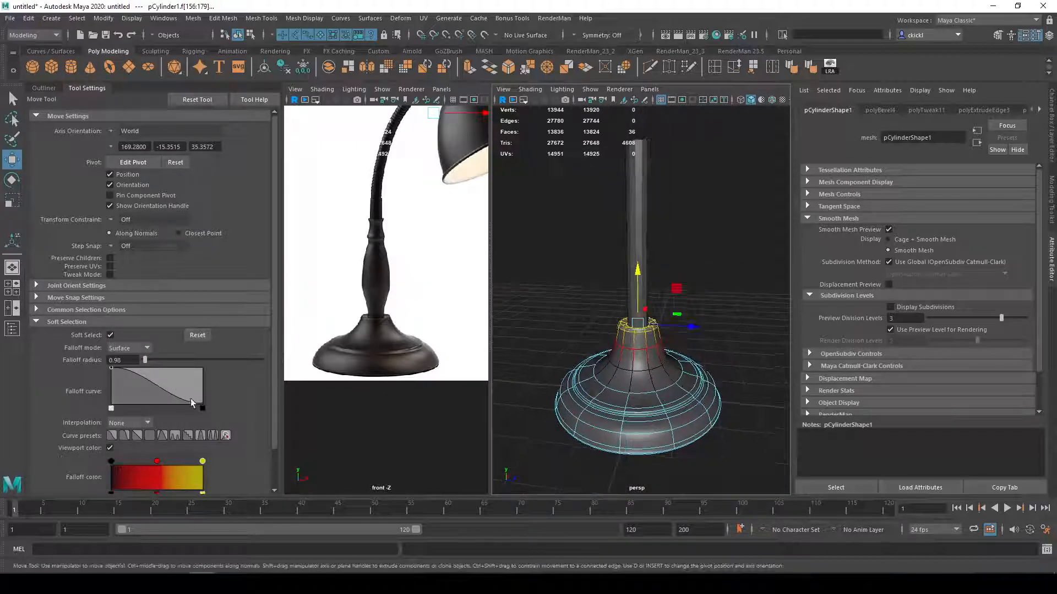
left_click_drag(145, 358, 146, 359)
Step: Adjust the height of the neck rim faces with soft falloff and undo the last change
scroll(659, 330, "up", 5)
left_click_drag(658, 329, 615, 281, "alt")
scroll(653, 297, "down", 5)
left_click(618, 265)
key("ctrl+z")
Step: Return to object selection and lower the stem cylinder so that its bottom end sits inside the neck opening
key("q")
right_click_drag(653, 367, 699, 280)
left_click(698, 279)
left_click(616, 297)
key("w")
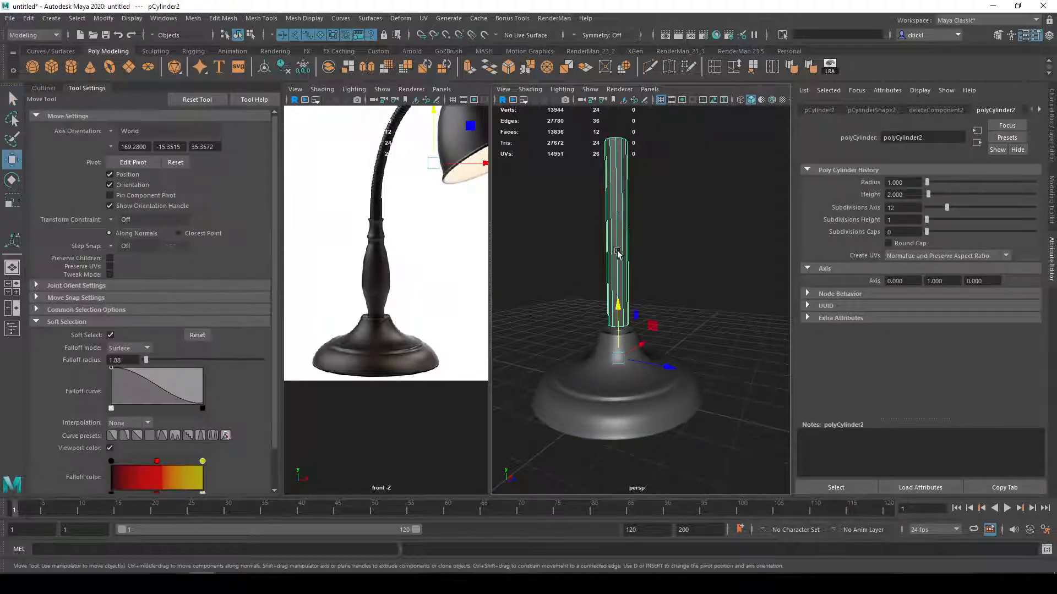
left_click_drag(621, 311, 623, 322)
scroll(695, 318, "down", 3)
mouse_move(697, 318)
left_mouse_down("alt")
mouse_move(710, 315)
mouse_move(691, 312)
left_mouse_up("alt")
scroll(689, 312, "up", 6)
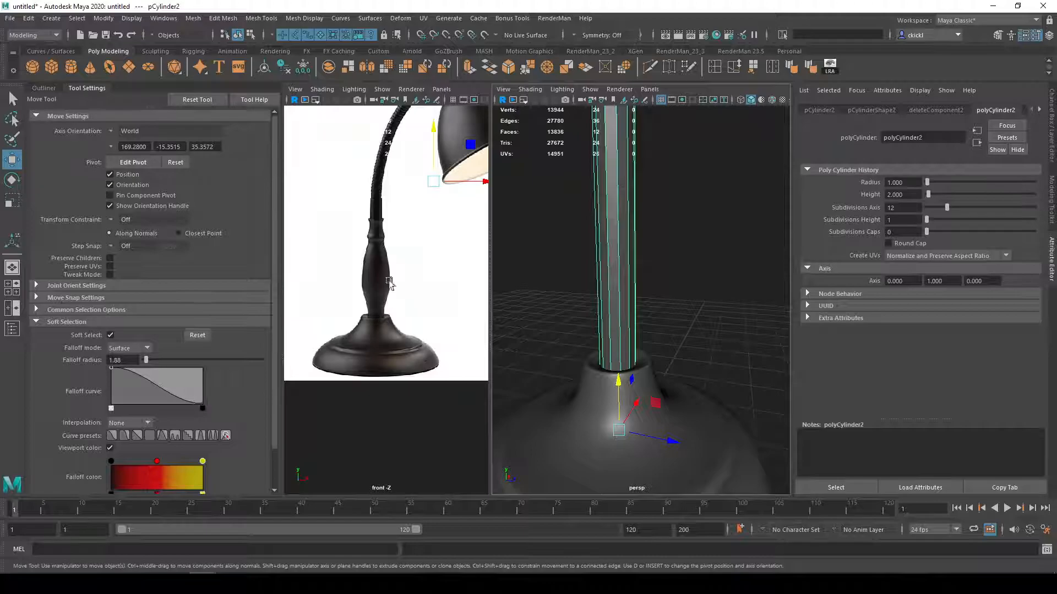
Step: Insert an edge loop close to the stem's lower end with the Multi-Cut tool
left_click(85, 88)
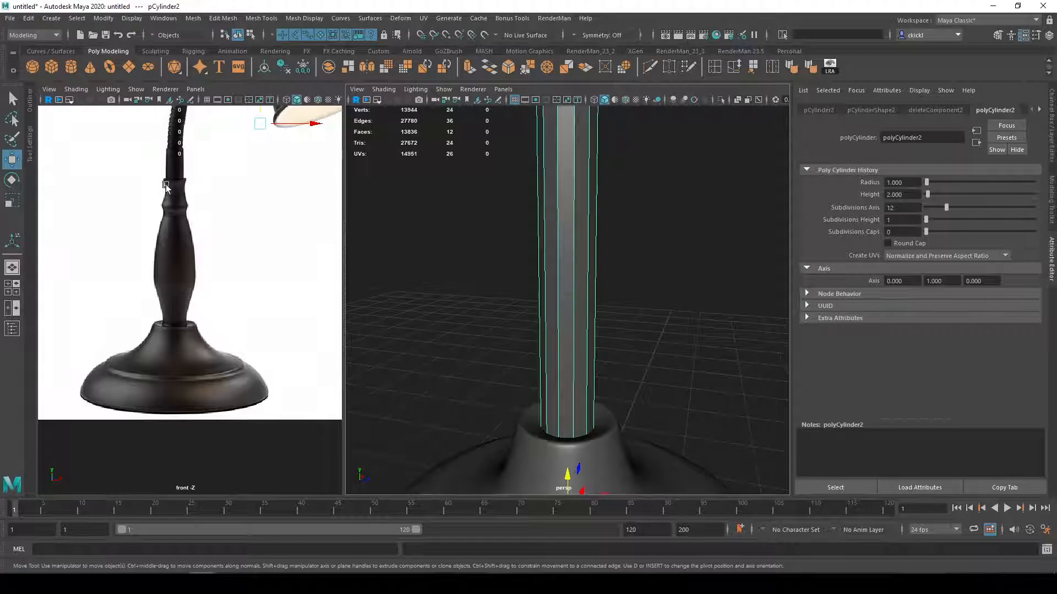
scroll(668, 273, "down", 2)
mouse_move(650, 275)
left_mouse_down("alt")
mouse_move(646, 315)
mouse_move(649, 288)
left_mouse_up("alt")
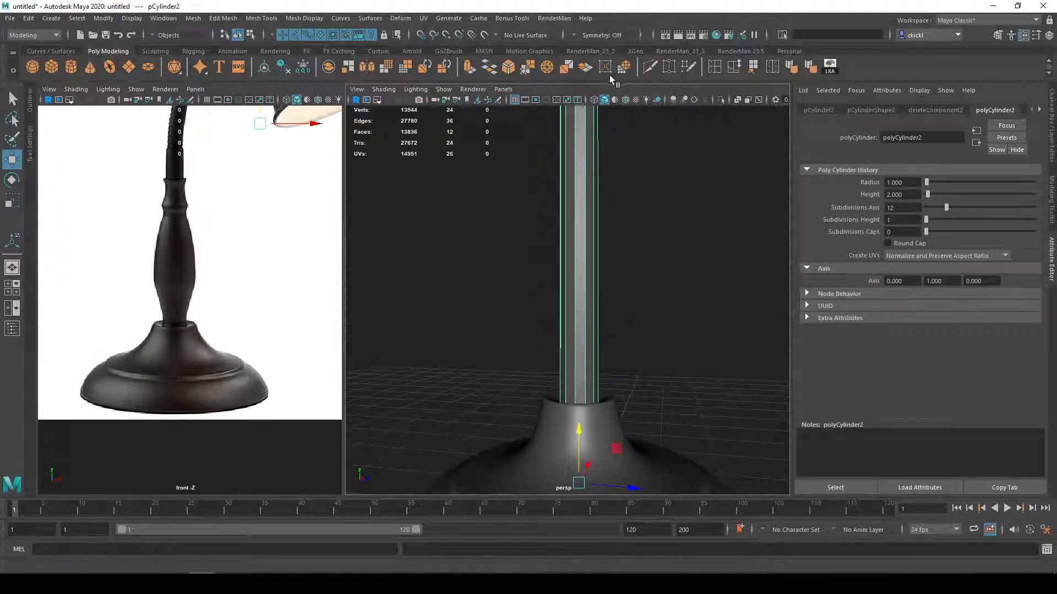
left_click(650, 69)
middle_click_drag(560, 407, 540, 370, "alt")
scroll(567, 383, "up", 3)
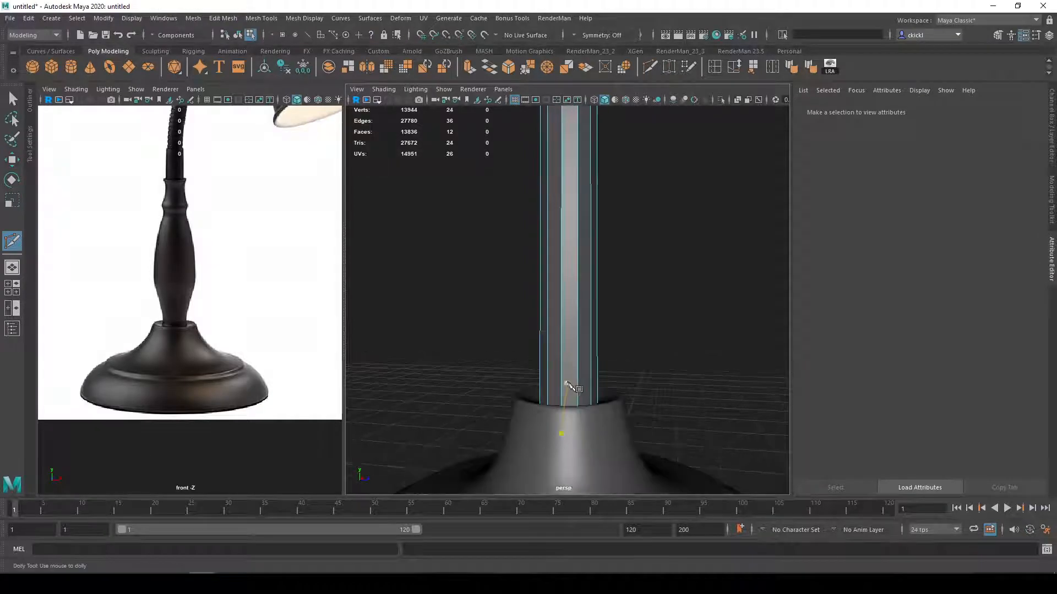
left_click(30, 153)
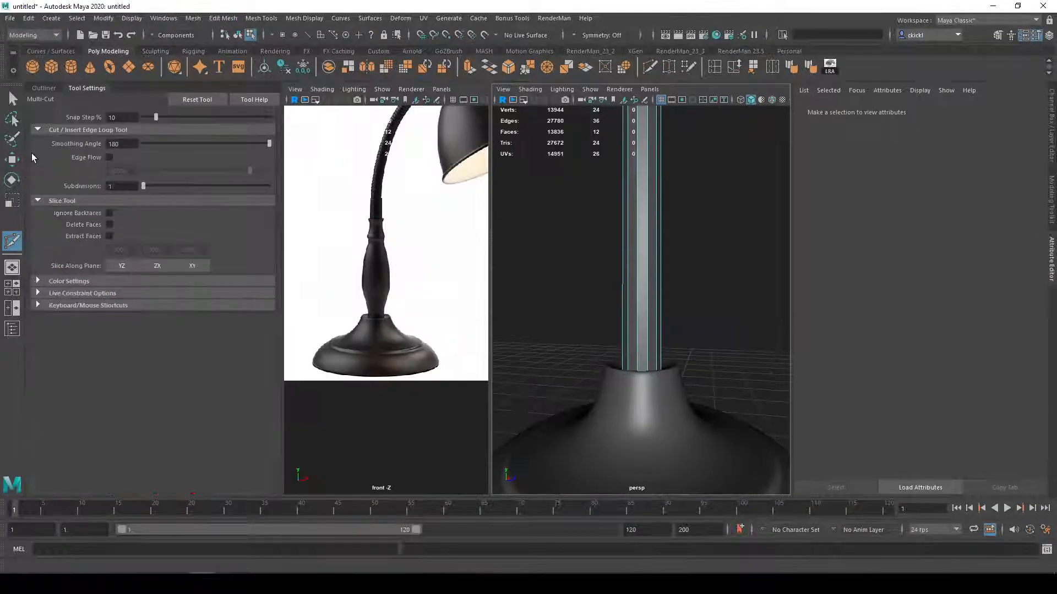
left_click(87, 88)
middle_click_drag(604, 397, 555, 374, "alt")
key("ctrl")
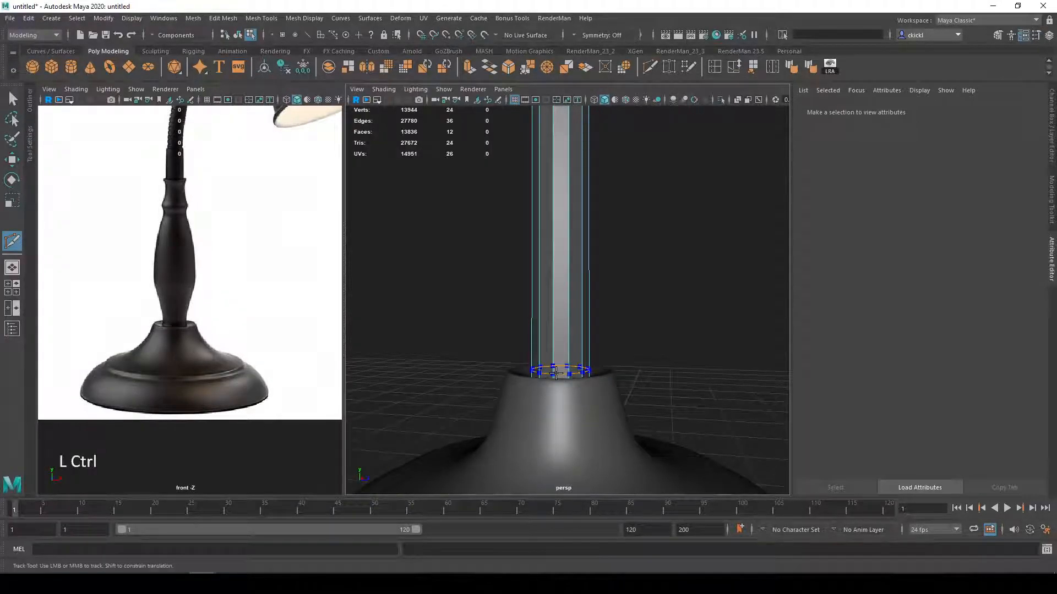
left_click(555, 373, "ctrl")
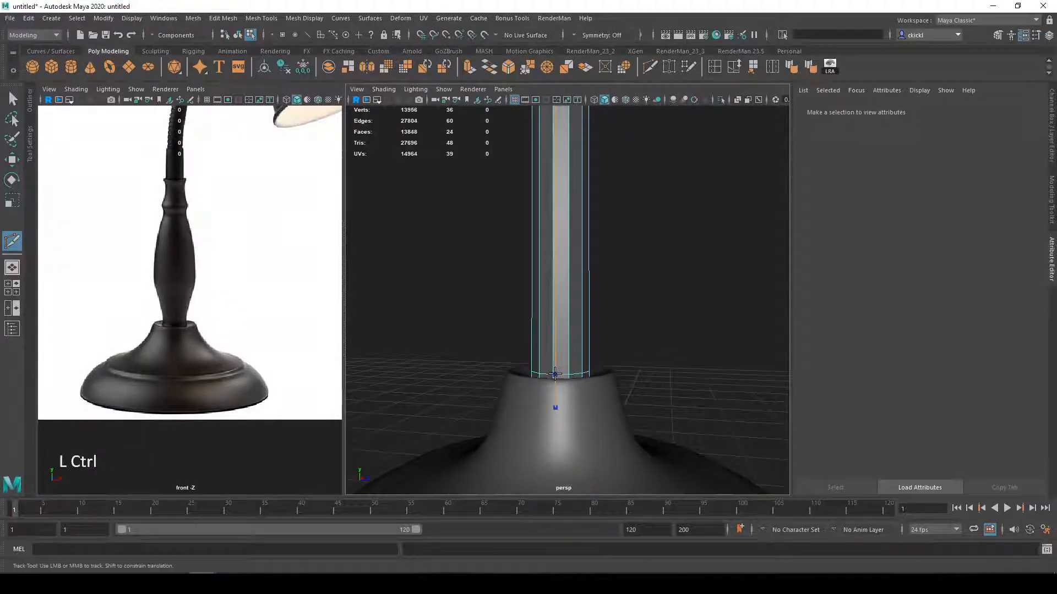
Step: Insert two more edge loops on the stem, one about a quarter of the way up and one about four fifths up
scroll(558, 284, "down", 5)
middle_click_drag(558, 283, 560, 313, "alt")
left_click(557, 313, "ctrl")
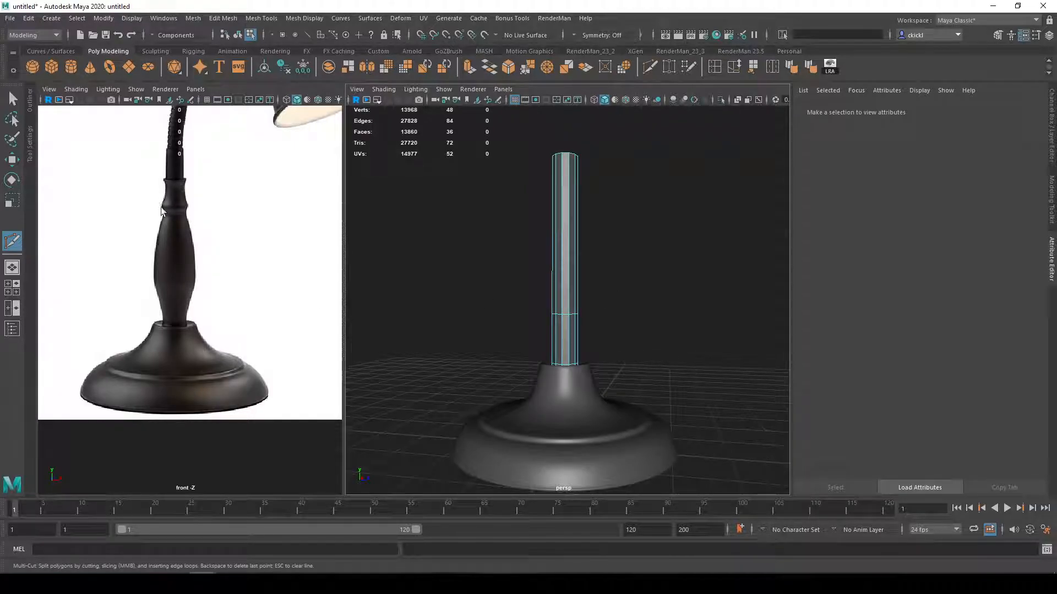
left_click(564, 198, "ctrl")
Step: Insert three edge loops in the stem's upper section for the collar, the last one just below the top rim
scroll(579, 200, "up", 2)
middle_click_drag(581, 194, 584, 306, "alt")
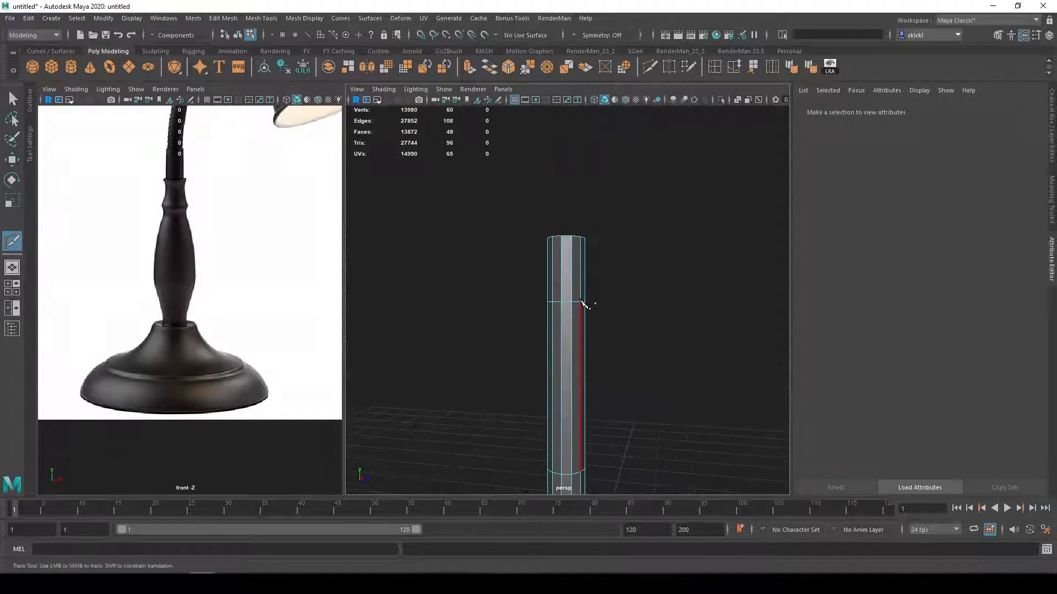
scroll(583, 300, "up", 5)
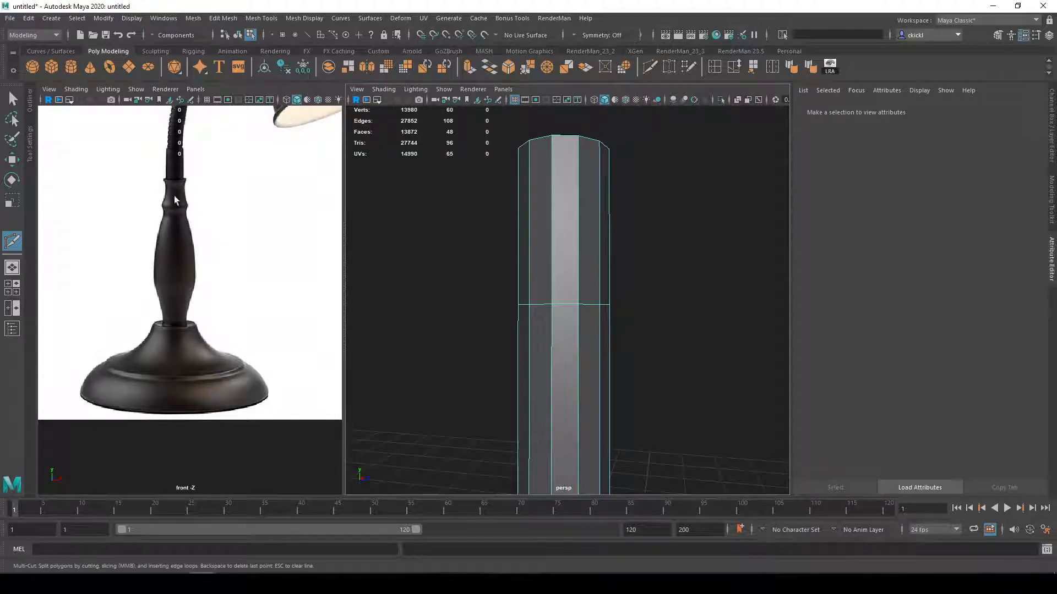
left_click(565, 227, "ctrl")
left_click(584, 261, "ctrl")
scroll(737, 305, "down", 5)
middle_click_drag(710, 330, 699, 306, "alt")
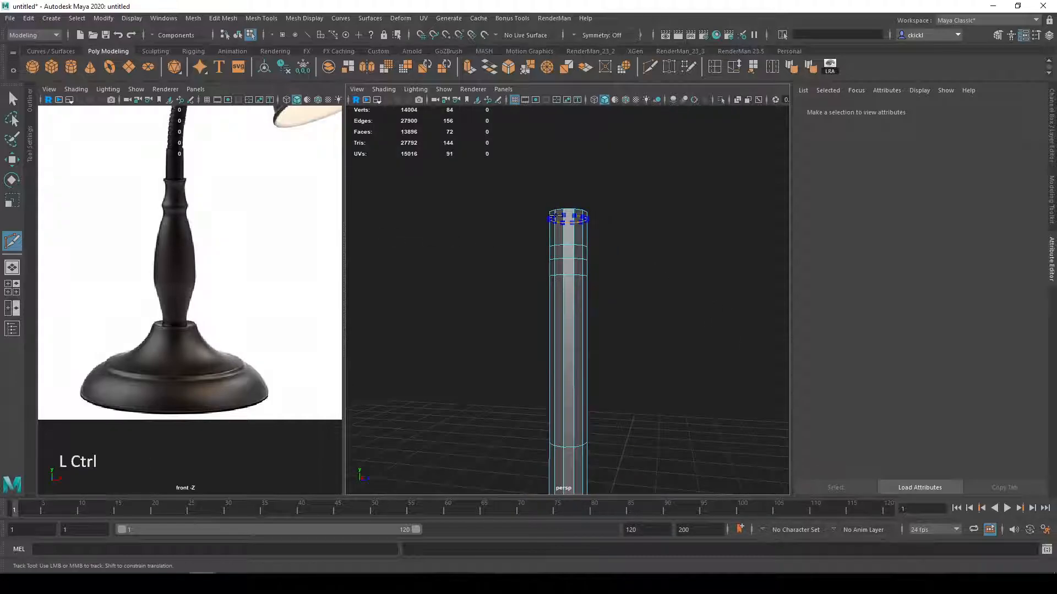
left_click(572, 224, "ctrl")
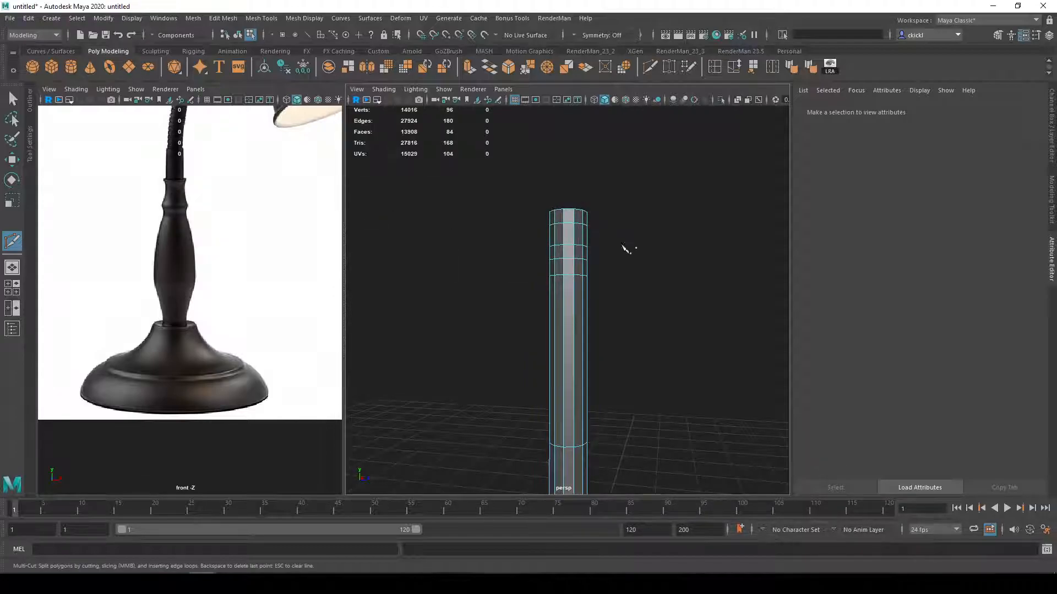
Step: Switch the stem to edge selection and display it in smooth preview
scroll(621, 264, "down", 6)
middle_click_drag(617, 327, 615, 291, "alt")
scroll(608, 336, "up", 3)
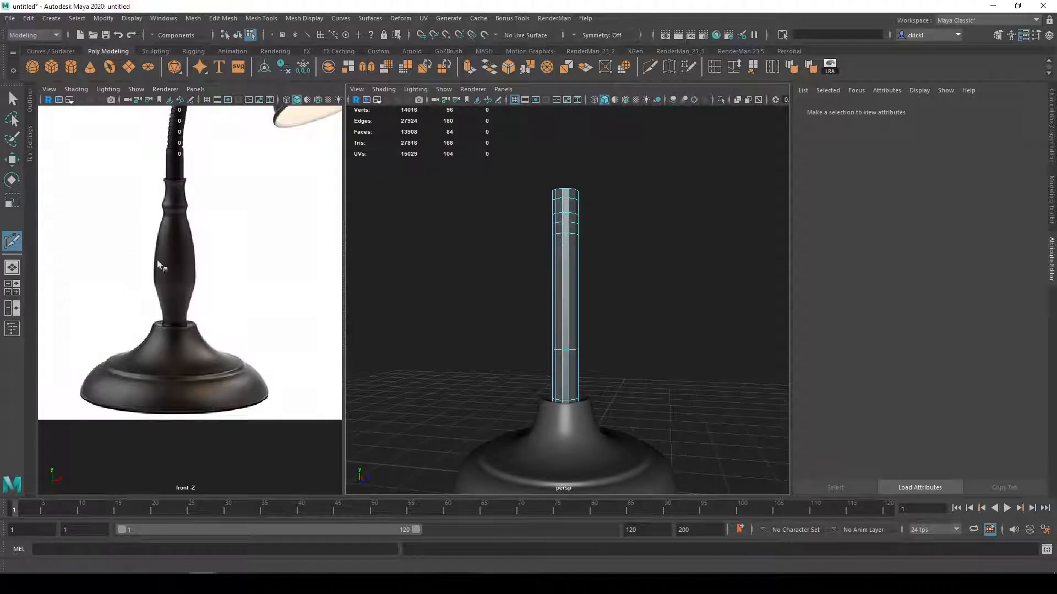
scroll(638, 308, "up", 3)
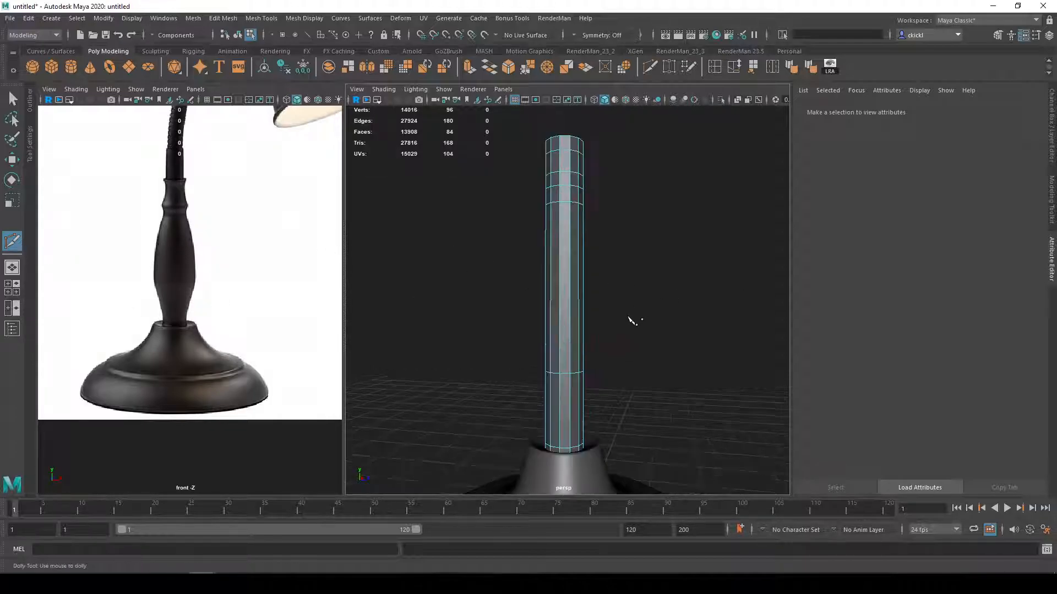
key("q")
middle_click_drag(585, 299, 584, 312, "alt")
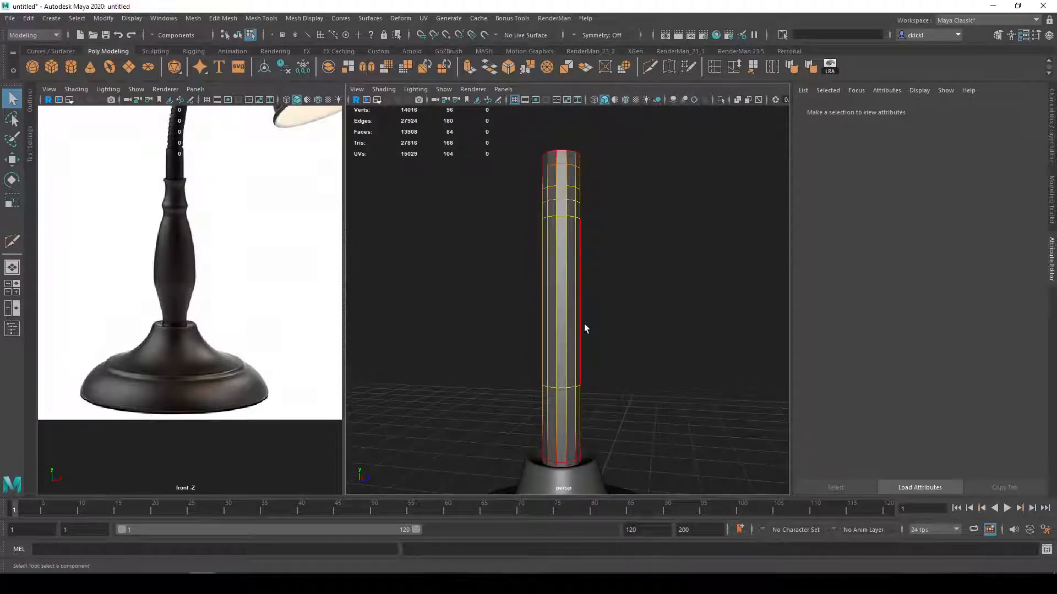
left_click(31, 141)
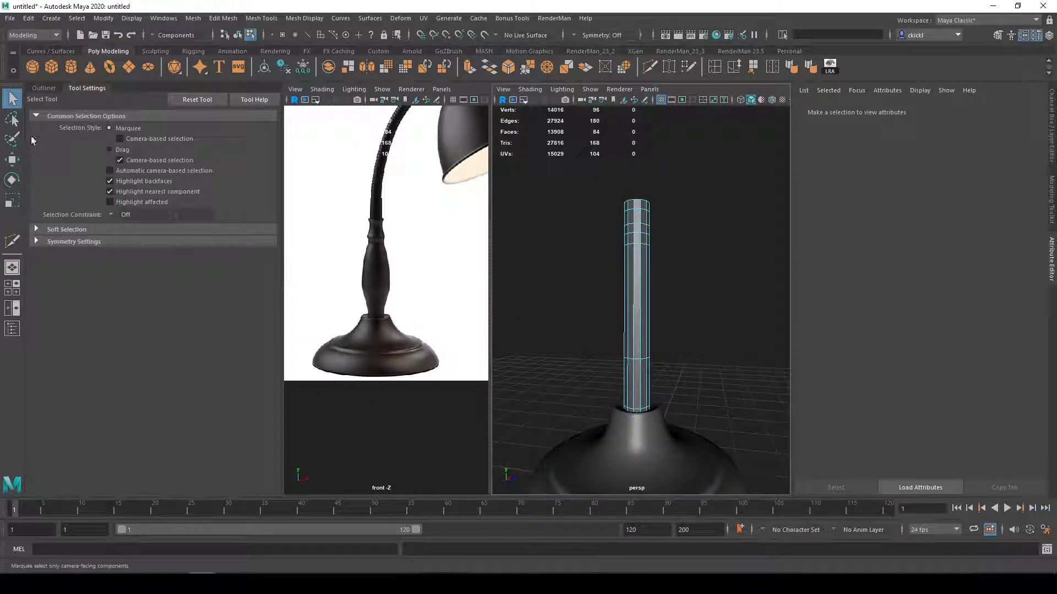
left_click(36, 230)
left_click(36, 229)
left_click(95, 89)
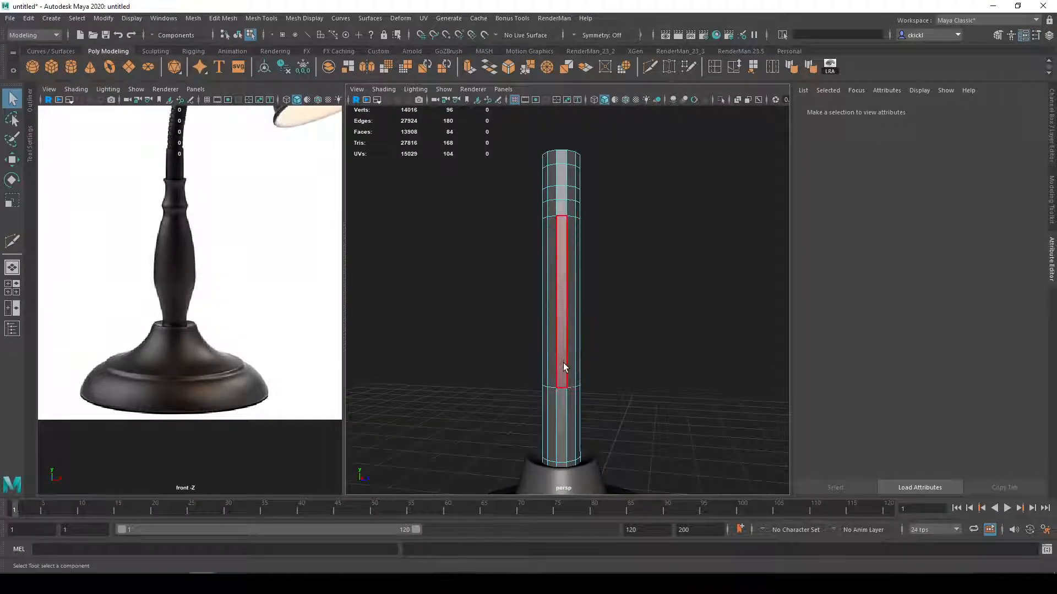
right_click(562, 295)
right_click_drag(562, 295, 560, 263)
key("3")
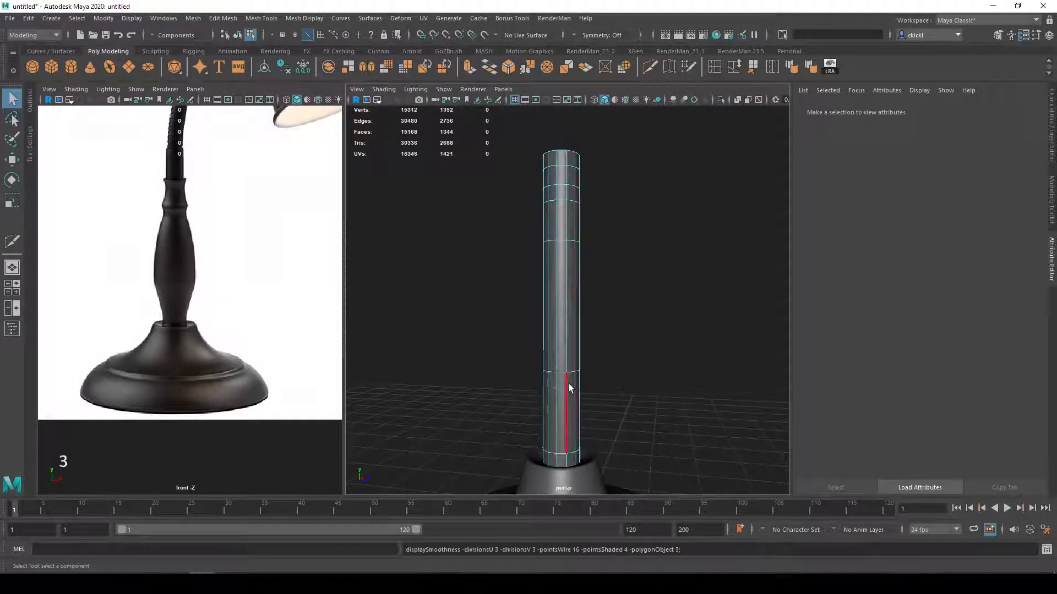
Step: Select the edge loop in the stem's lower part and scale it outward evenly to form the bulge in the reference
double_click(561, 373)
key("r")
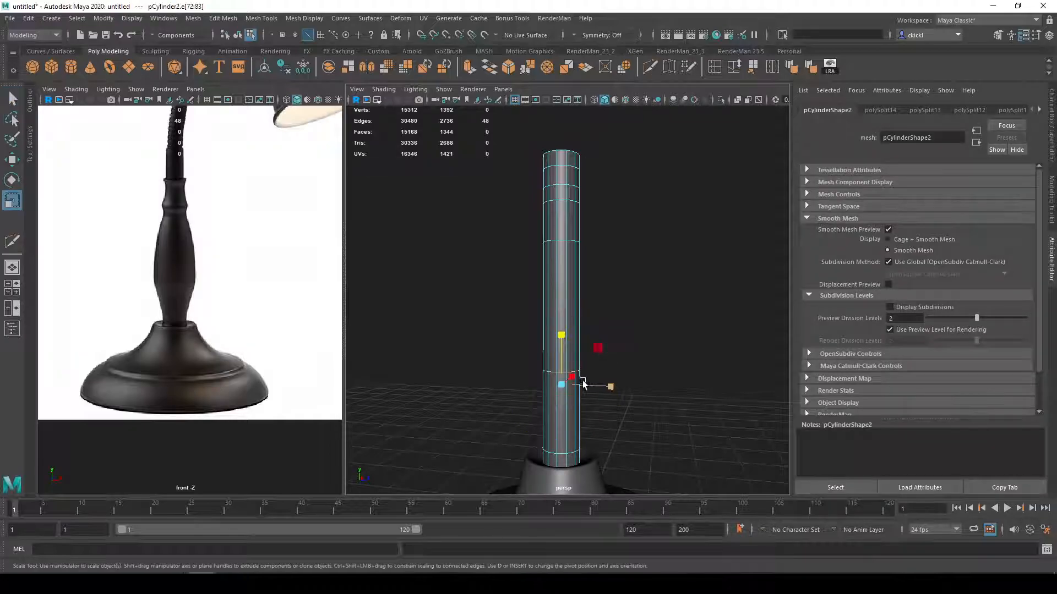
left_click_drag(561, 387, 600, 391)
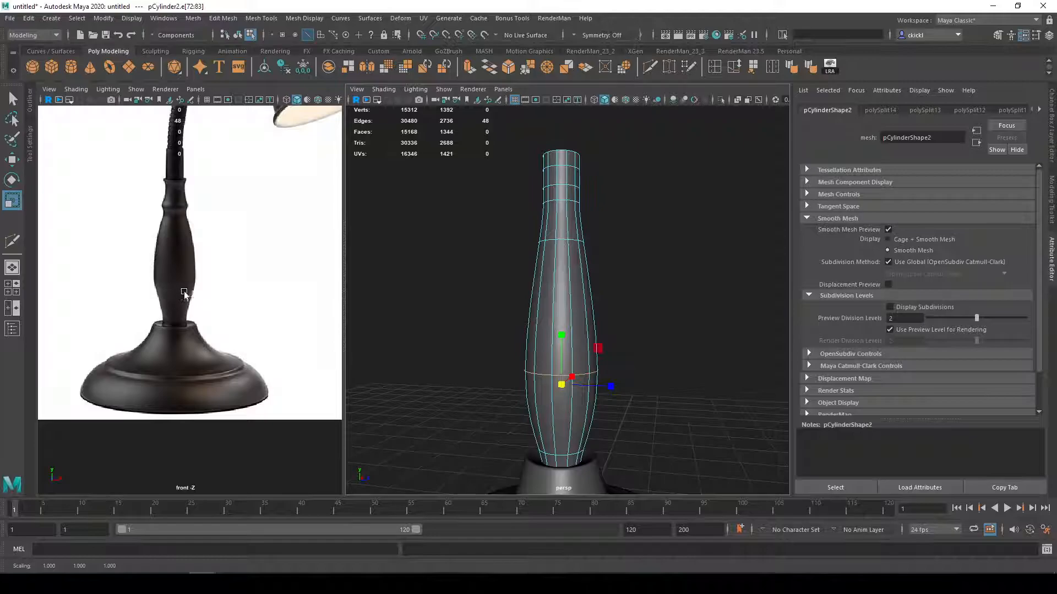
middle_click_drag(633, 404, 629, 433, "alt")
key("1")
key("3")
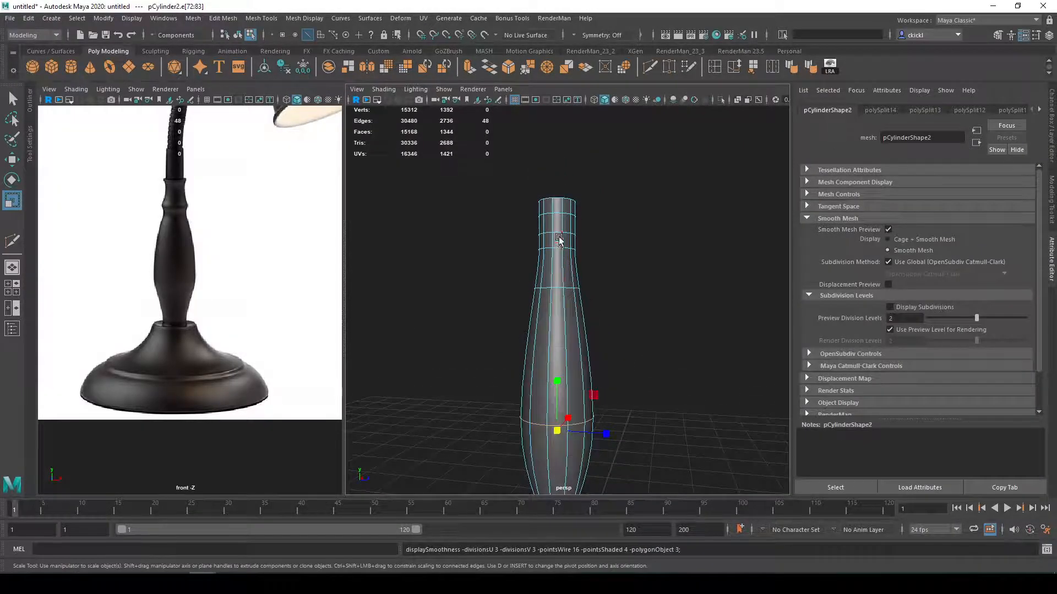
double_click(557, 234)
key("e")
key("r")
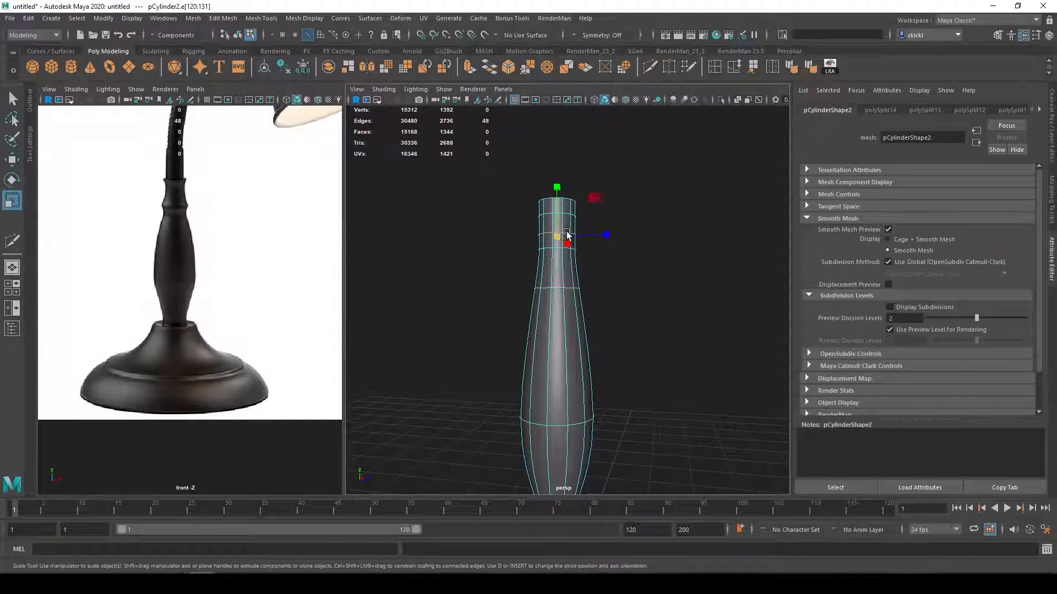
Step: Scale the third edge loop below the stem's top rim outward evenly to form the collar ring, and return to object selection
key("1")
key("q")
double_click(557, 247)
key("e")
key("r")
left_click_drag(557, 249, 565, 247)
key("3")
key("q")
right_click_drag(581, 262, 634, 246)
left_click_drag(633, 246, 627, 266, "alt")
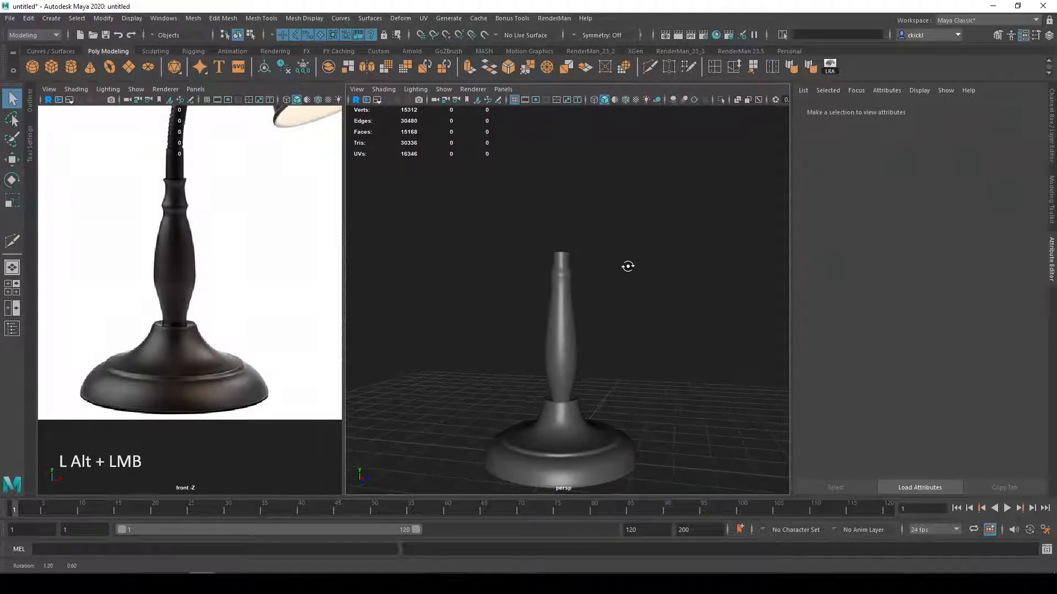
scroll(558, 315, "up", 3)
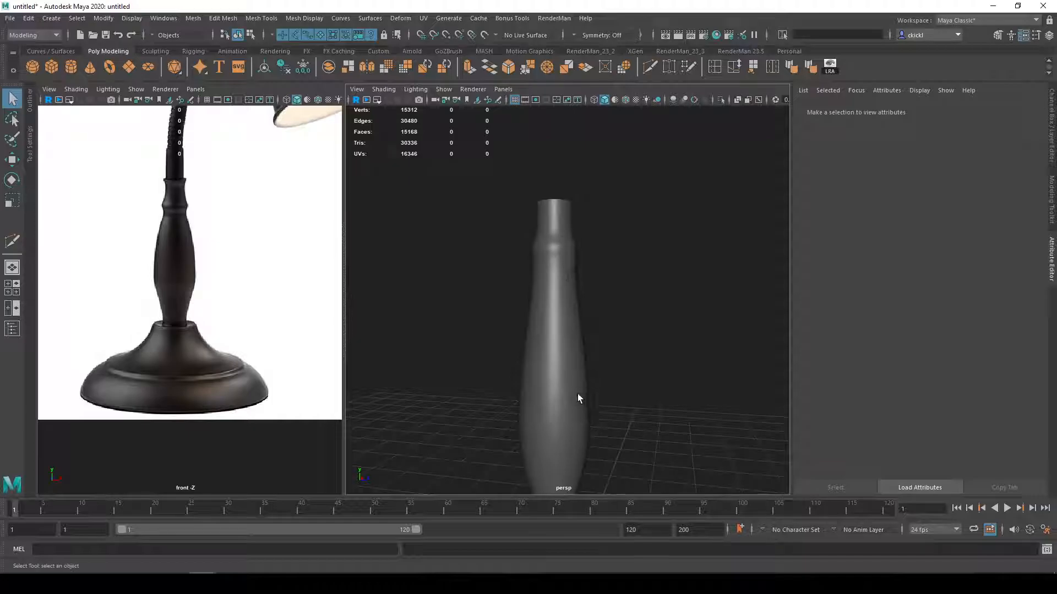
Step: Bevel the edge loop just below the collar ring with a fraction of 0.2 and 2 segments
left_click(570, 356)
left_click_drag(579, 296, 586, 265, "alt")
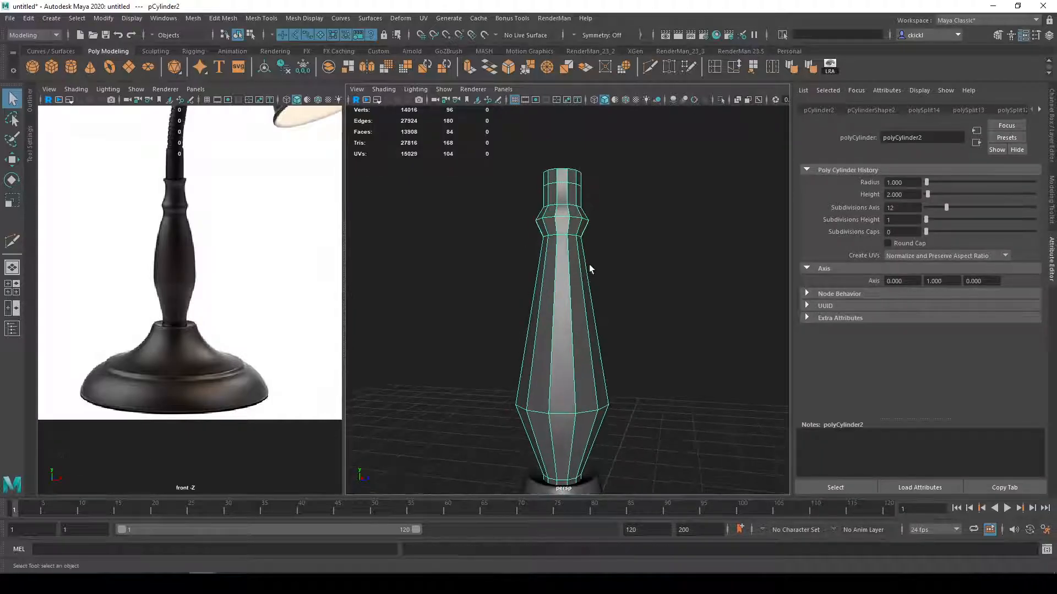
right_click_drag(560, 238, 566, 215)
double_click(563, 236)
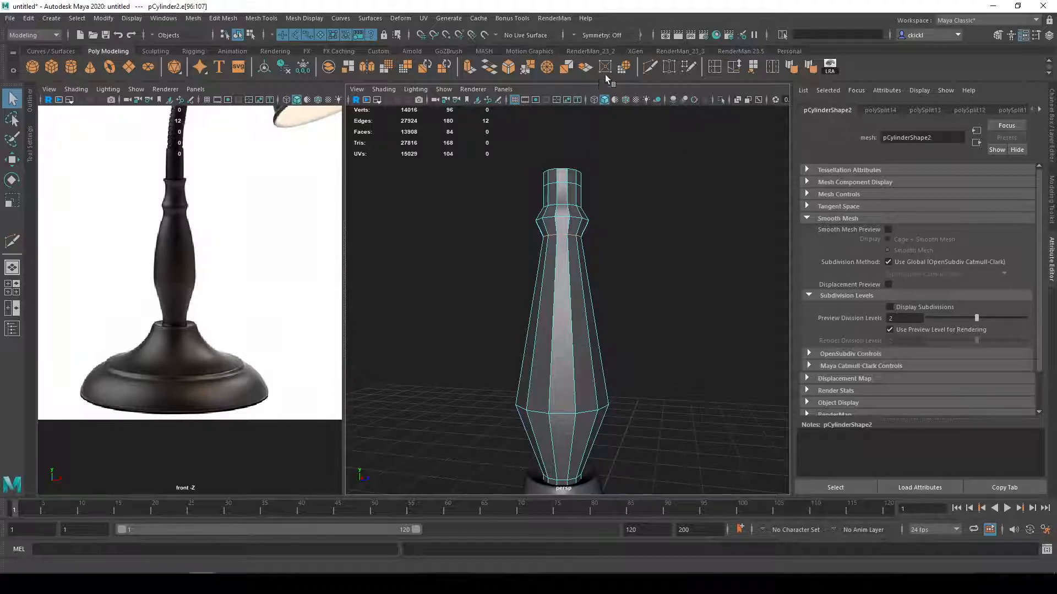
left_click(508, 67)
left_click_drag(699, 360, 716, 369)
left_click(698, 368)
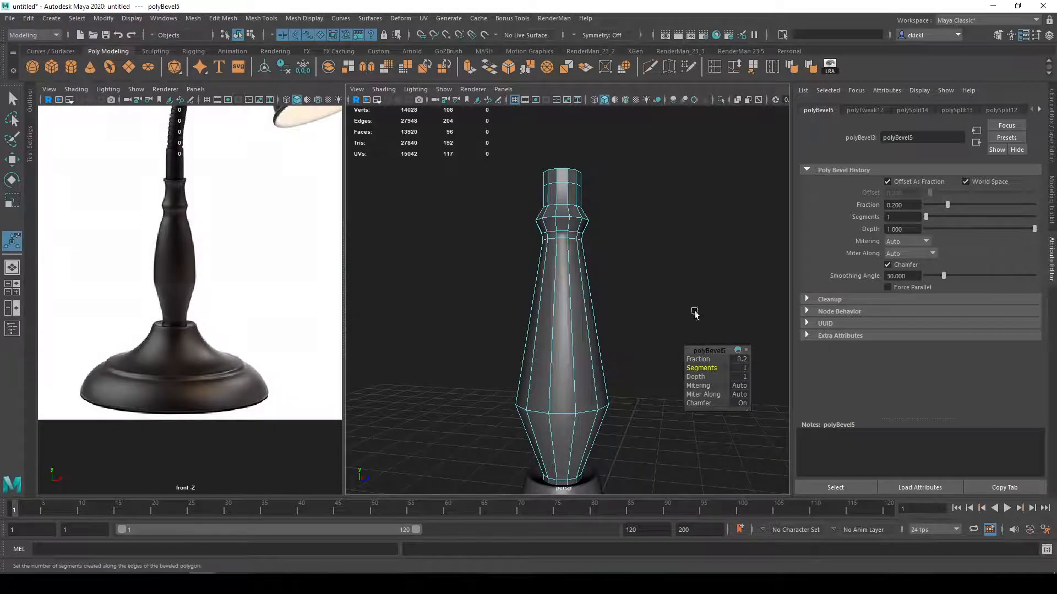
left_click(741, 368)
key("Return")
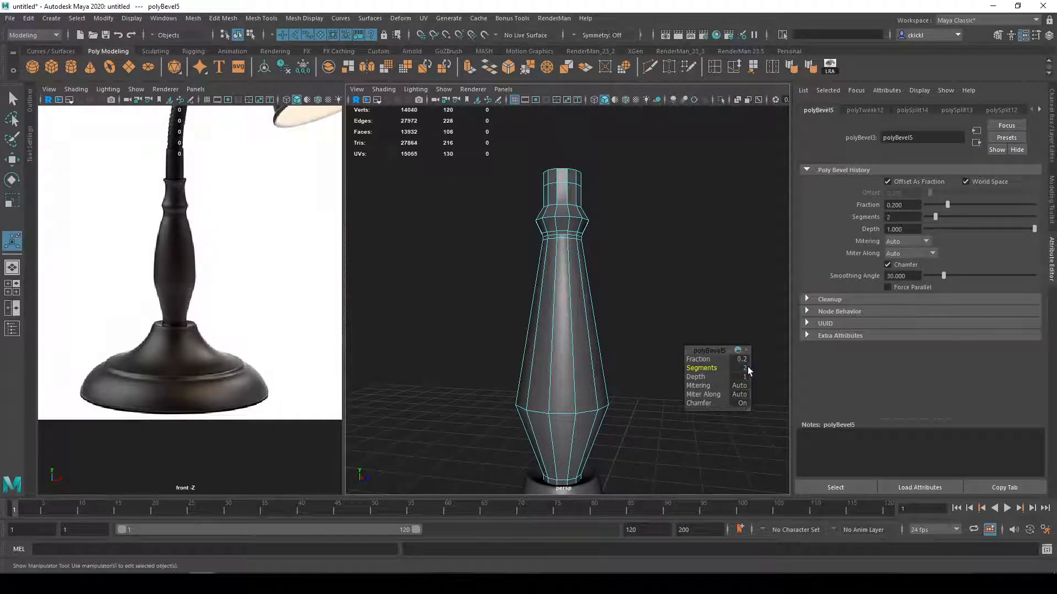
Step: Insert an edge loop around the stem just above the collar ring and return to object selection in smooth preview
key("ctrl+shift+x")
left_click(646, 63)
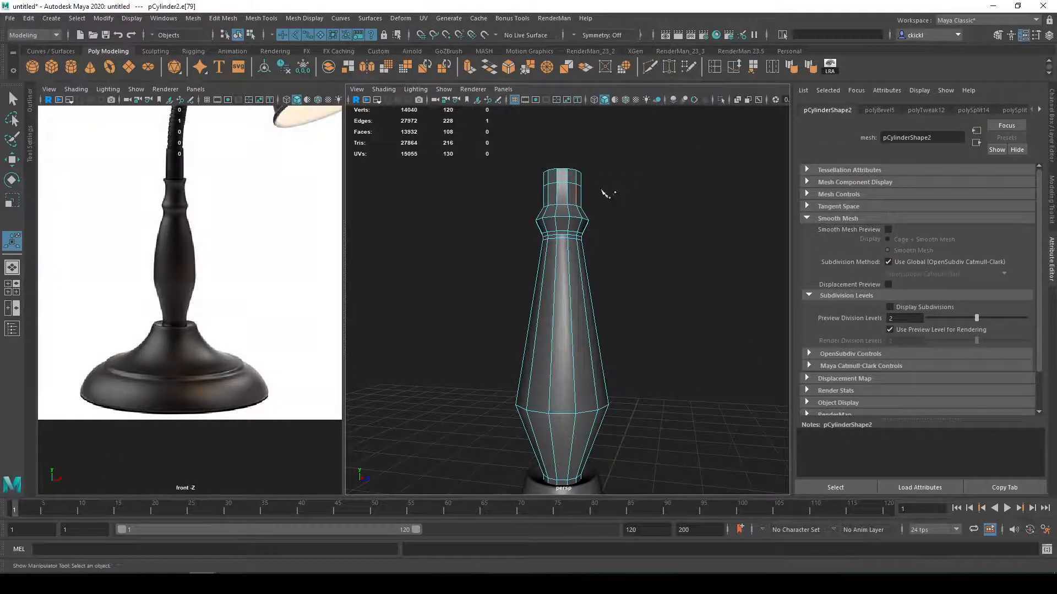
left_click(573, 205, "ctrl")
mouse_move(627, 366)
middle_mouse_down("alt")
mouse_move(623, 283)
mouse_move(637, 366)
middle_mouse_up("alt")
key("3")
key("q")
right_click_drag(590, 253, 642, 226)
left_click(646, 240)
left_click_drag(646, 240, 643, 260, "alt")
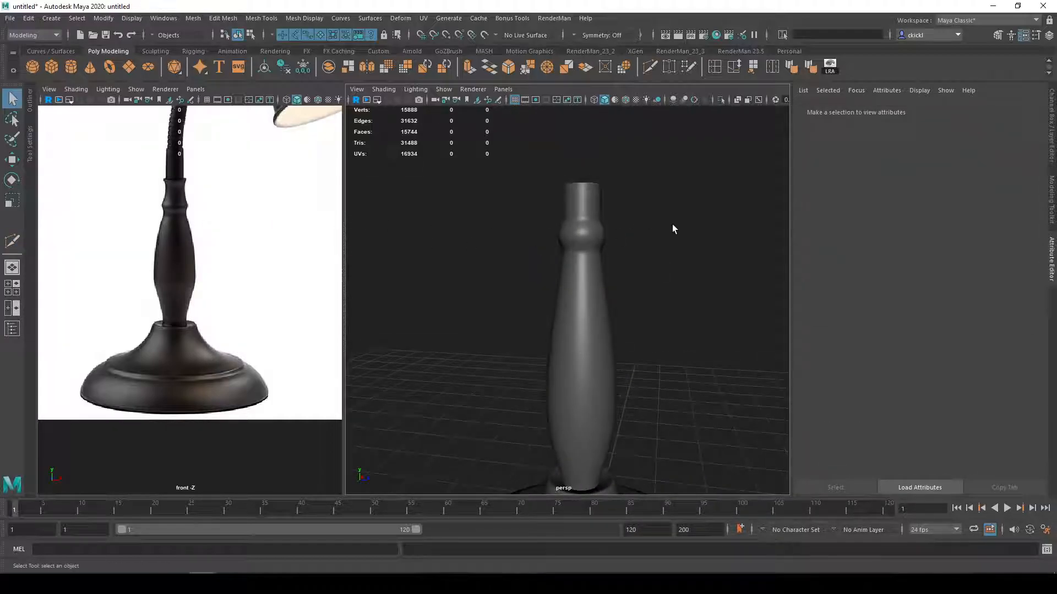
Step: Select the edge loop directly above the collar ring and shift it slightly along the stem's vertical axis
left_click_drag(607, 274, 587, 226, "alt")
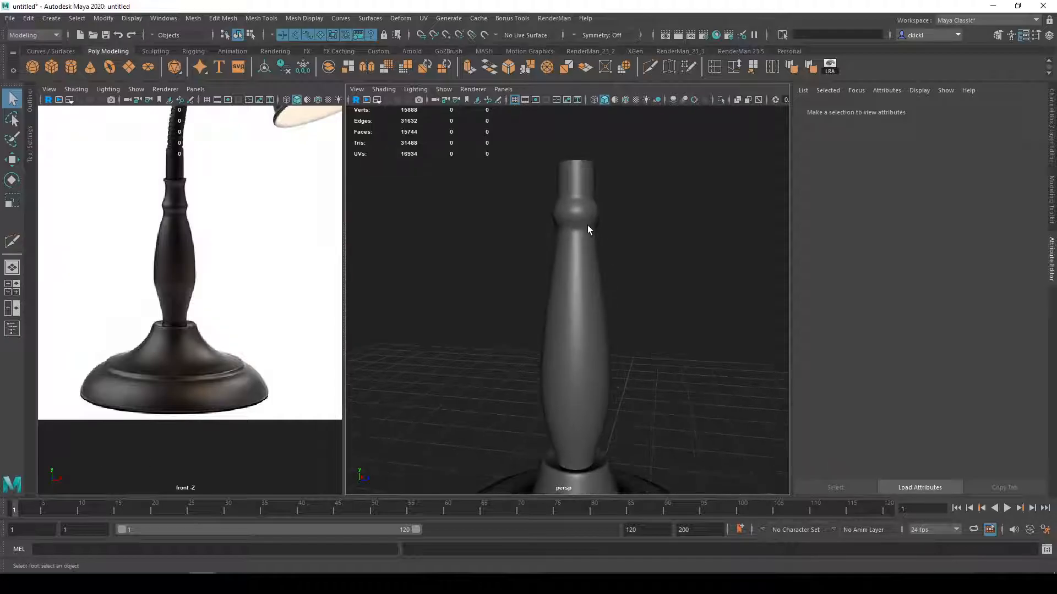
left_click(590, 232)
key("1")
right_click_drag(585, 205, 579, 200)
key("3")
double_click(578, 200)
key("w")
key("q")
key("w")
left_click_drag(576, 152, 576, 153)
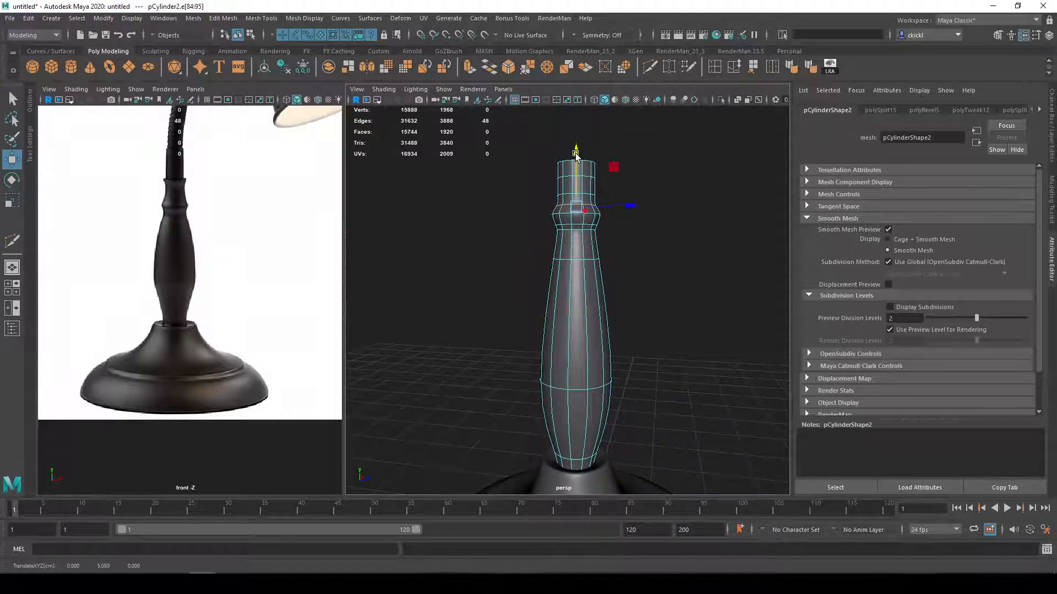
key("q")
Step: Try an additional edge loop just below the widest loop of the stem's lower bulge
middle_click_drag(622, 278, 583, 242, "alt")
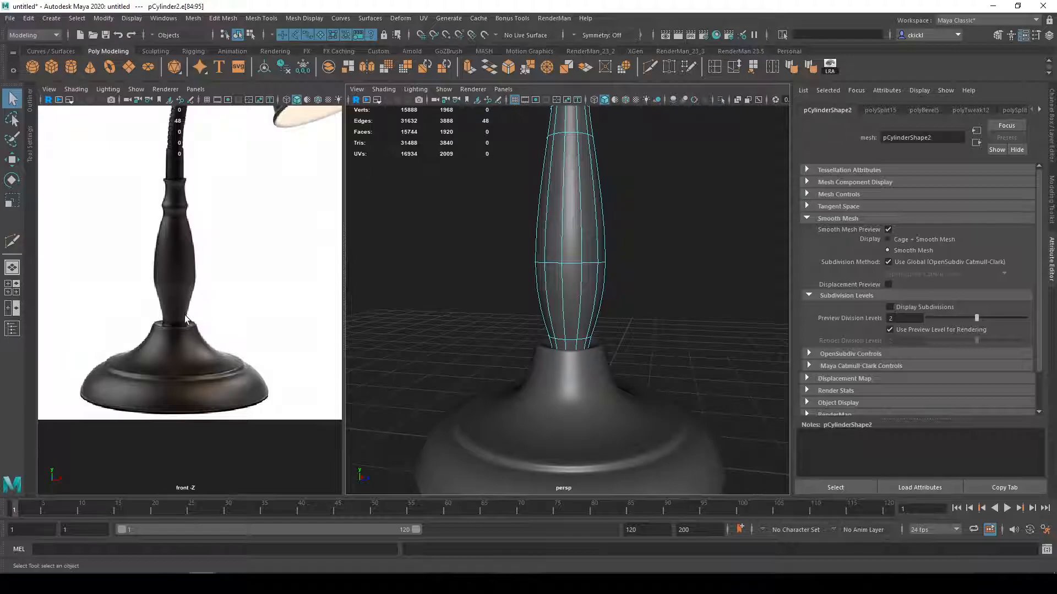
key("1")
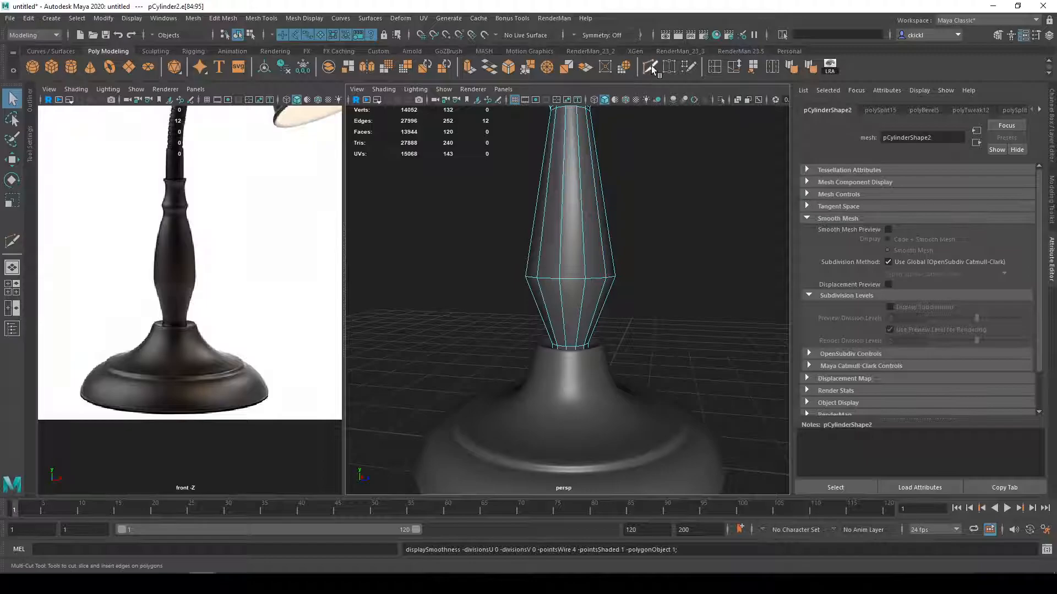
left_click(649, 67)
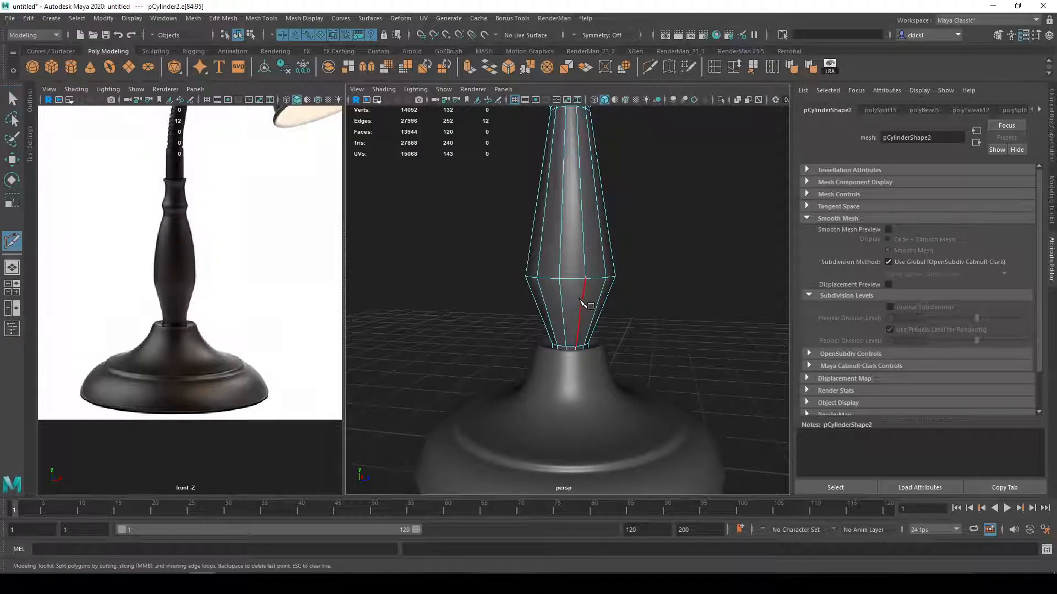
key("3")
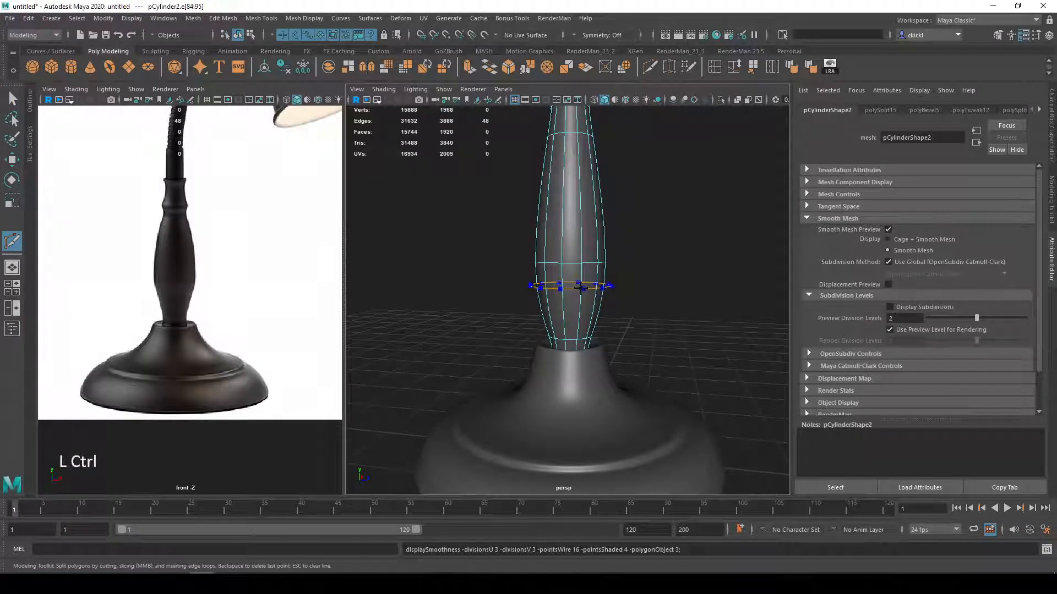
left_click(575, 296, "ctrl")
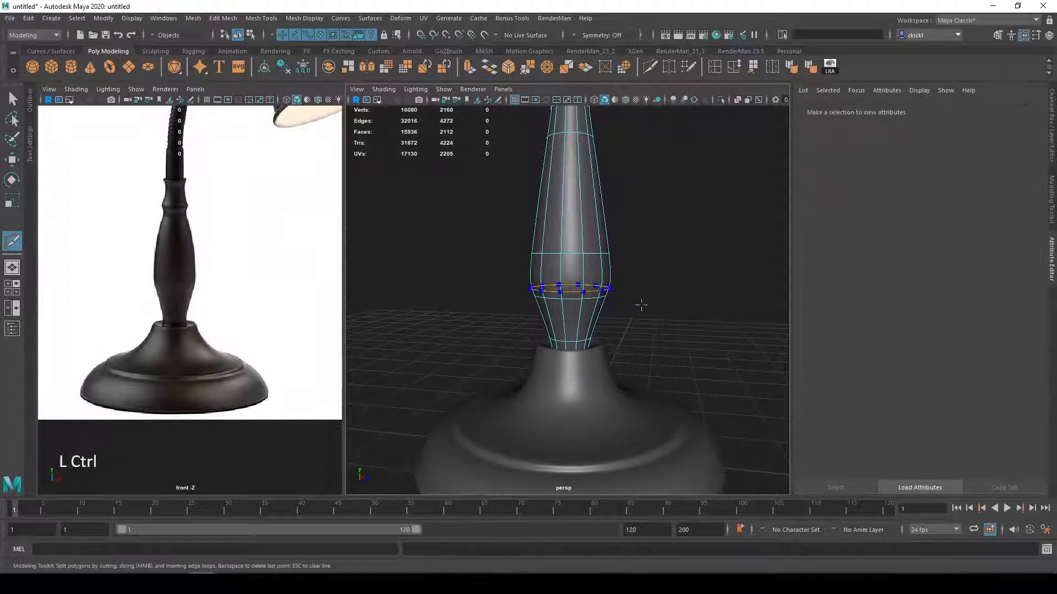
key("1")
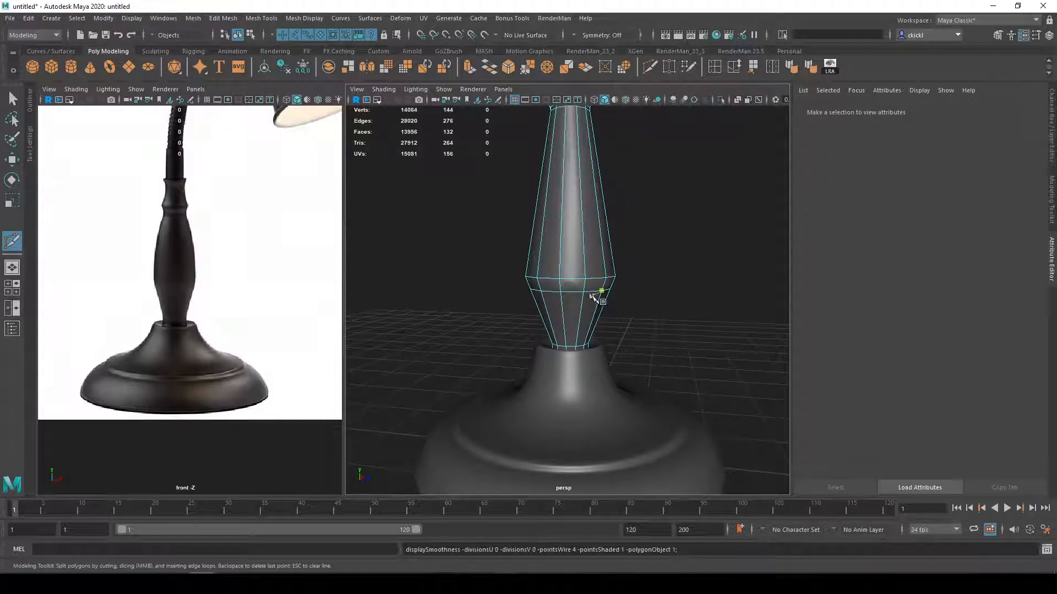
Step: Try lowering the extra loop below the bulge and scaling it inward evenly to tighten the curve
key("q")
key("3")
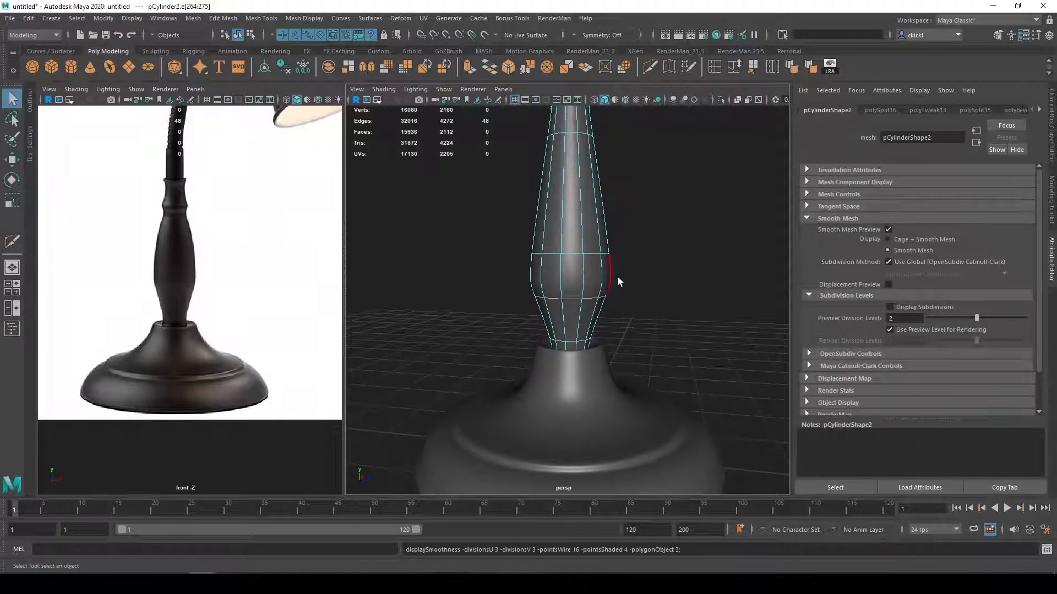
key("w")
left_click_drag(577, 248, 573, 253)
key("e")
key("r")
left_click_drag(572, 301, 567, 302)
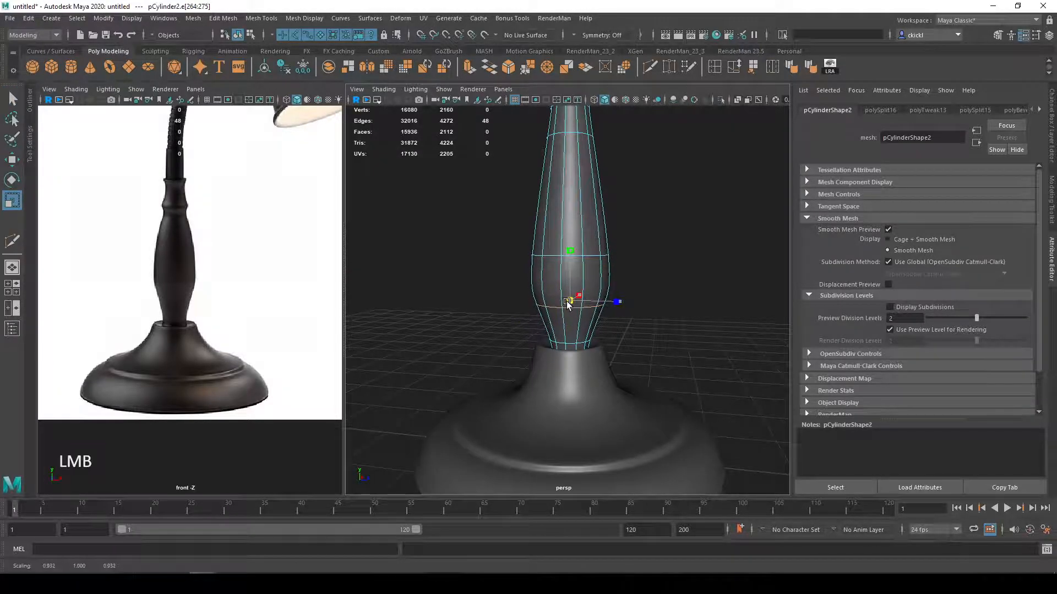
key("1")
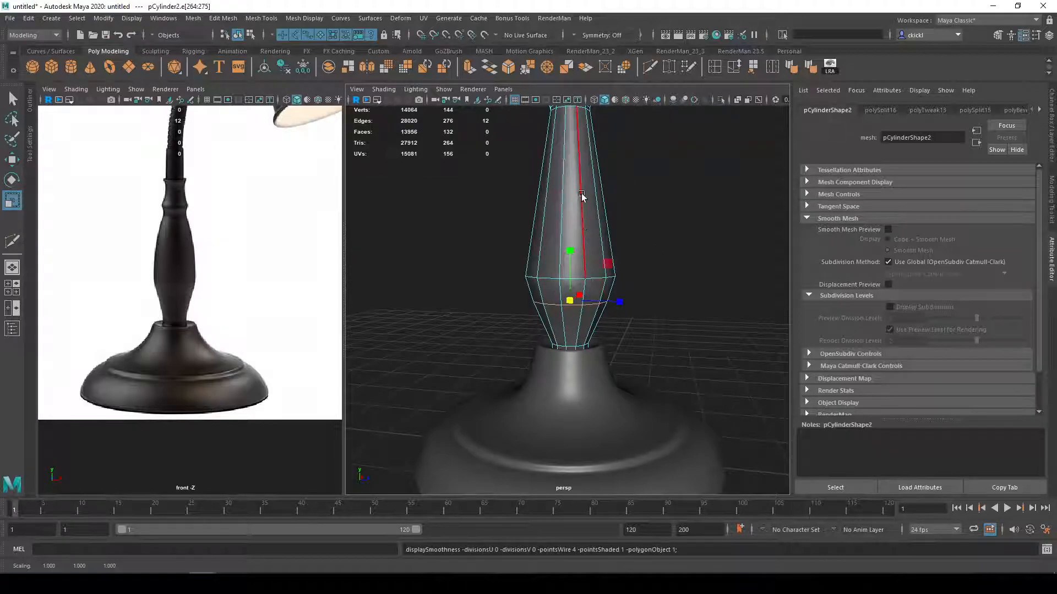
scroll(585, 232, "down", 3)
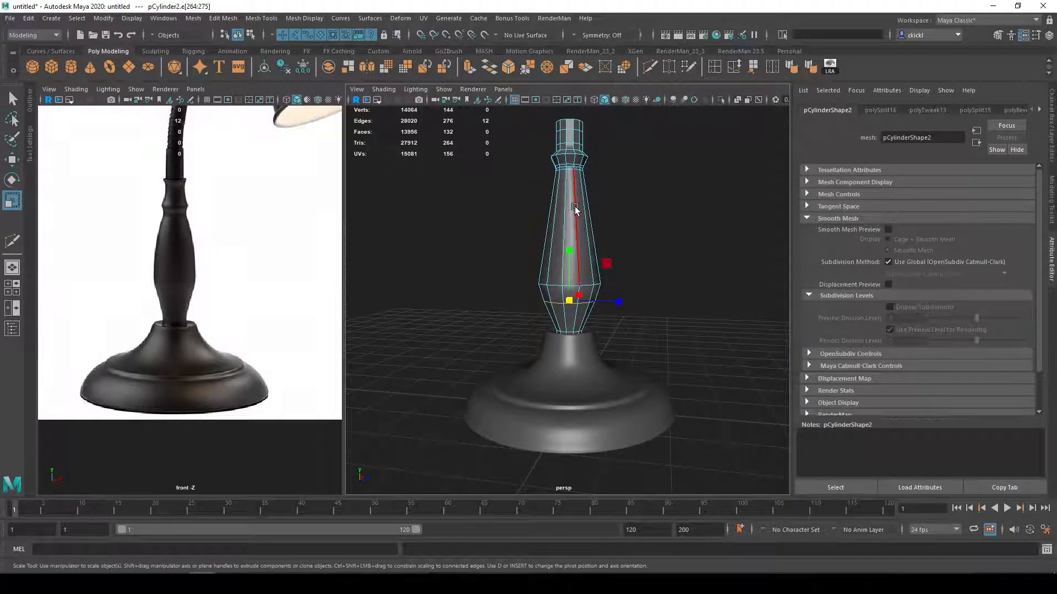
Step: Undo the scaling, the move and the insertion of the extra edge loop below the bulge
key("ctrl+z")
key("ctrl+z")
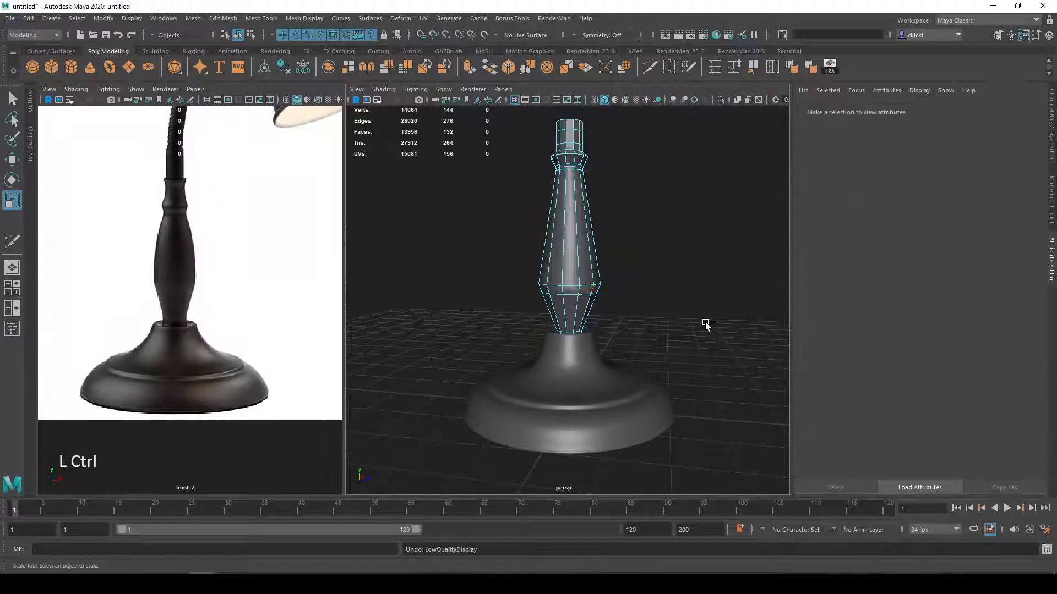
key("ctrl+z")
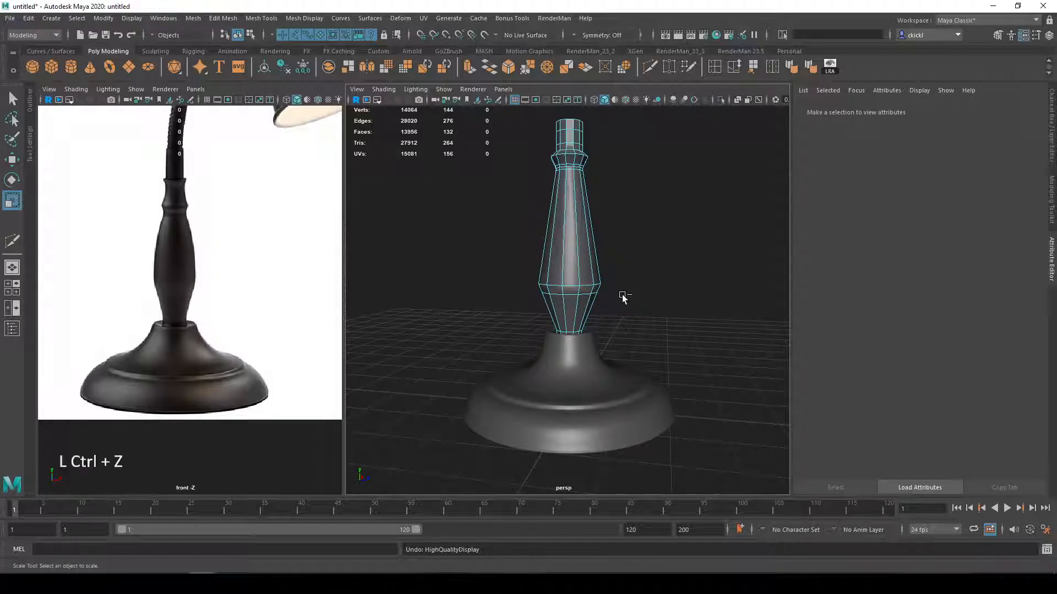
key("3")
key("1")
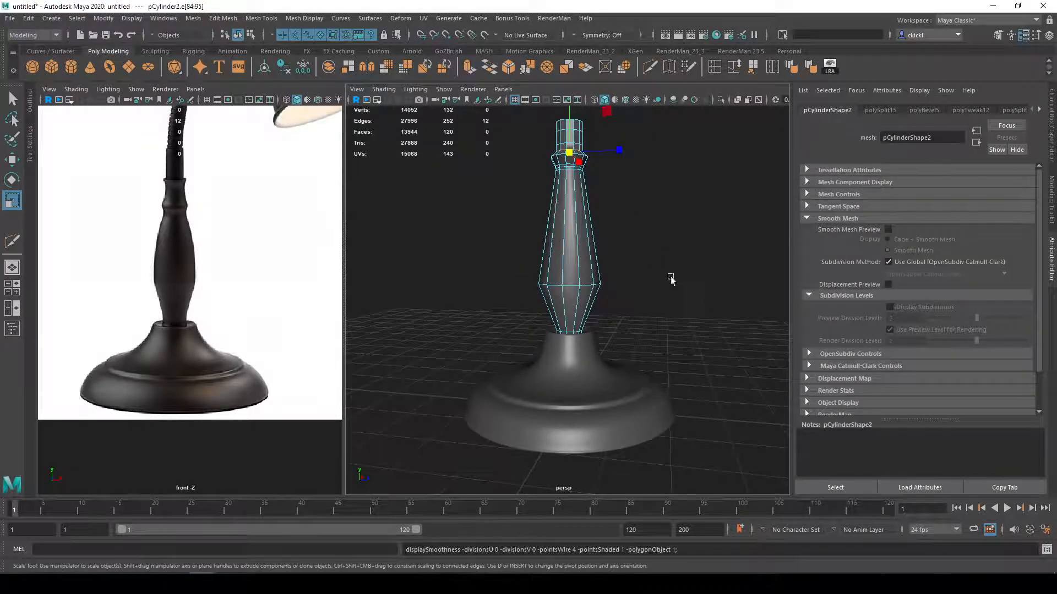
key("3")
key("1")
Step: Bevel the widest edge loop of the stem's lower bulge with a fraction of 0.5 and 2 segments
double_click(567, 284)
scroll(710, 255, "up", 3)
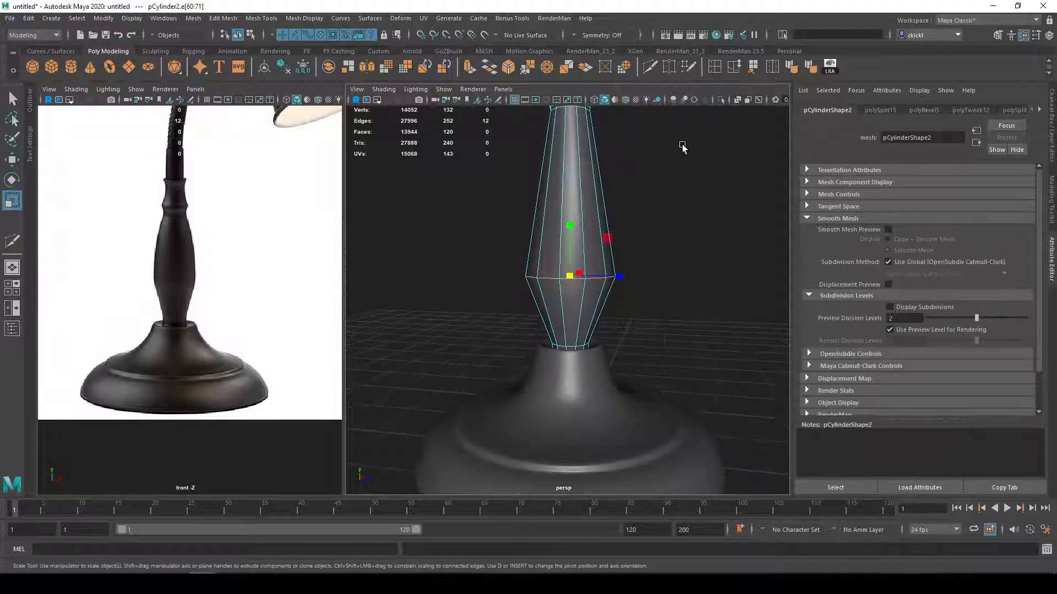
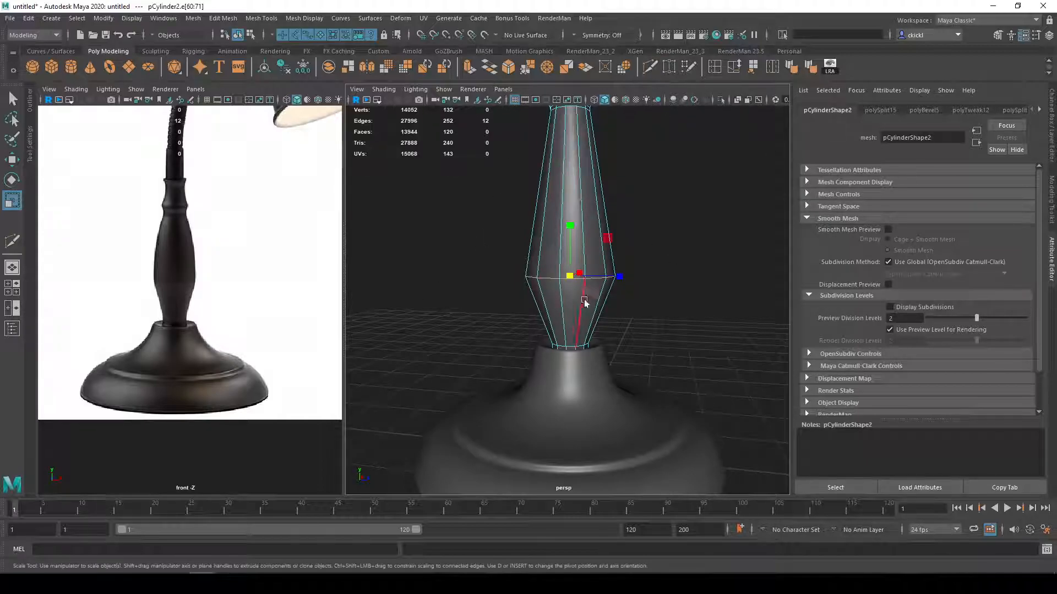
left_click(507, 68)
left_click(699, 368)
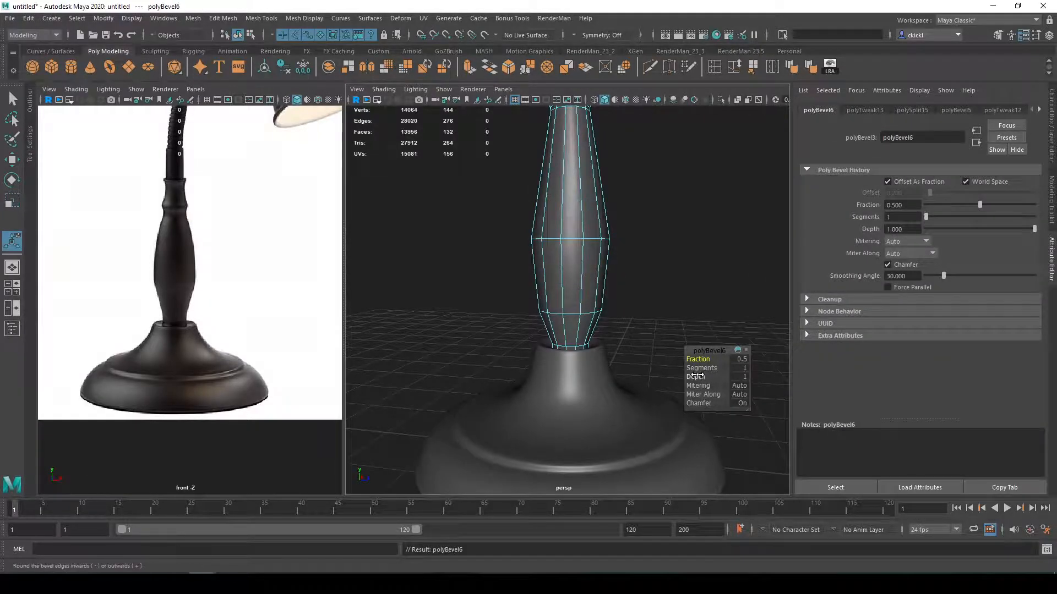
left_click_drag(707, 368, 714, 368)
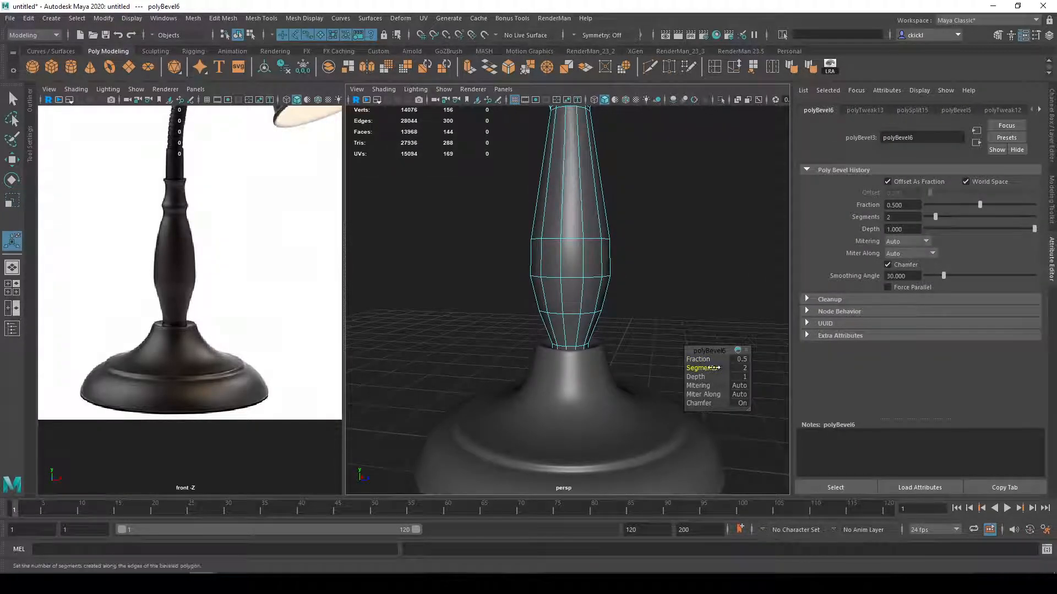
key("q")
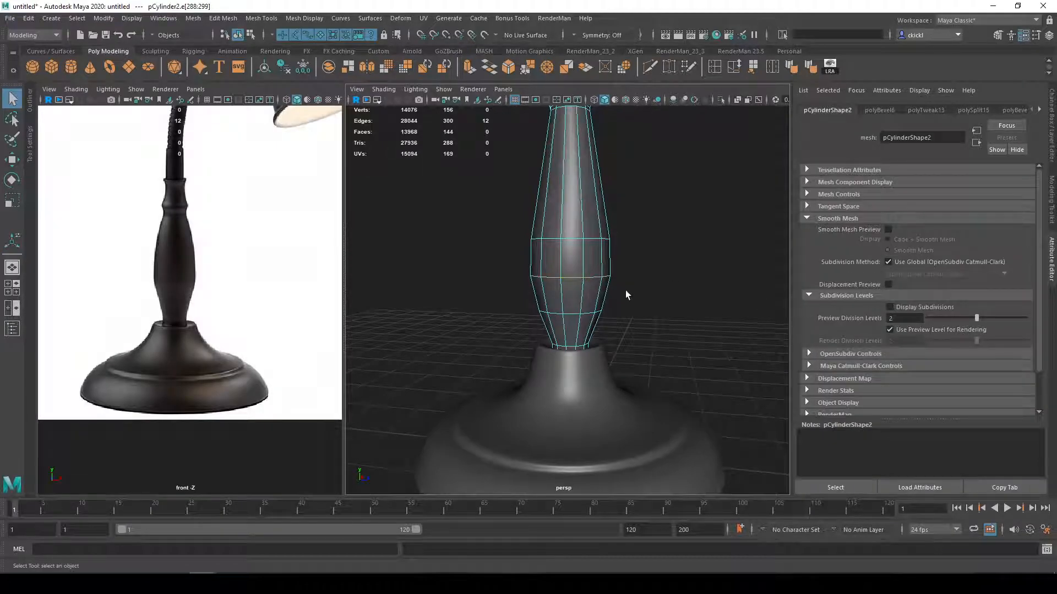
Step: Scale the middle edge loop of the beveled bulge outward evenly in smooth preview
key("3")
key("e")
key("r")
left_click_drag(572, 279, 585, 278)
key("q")
Step: Select the bulge's upper edge loop and scale it outward evenly to fill out the profile
double_click(574, 222)
key("e")
key("r")
left_click_drag(569, 238, 623, 250)
scroll(611, 222, "down", 3)
scroll(611, 322, "up", 3)
Step: Select the bulge's lower edge loop and move it slightly up the stem
double_click(572, 306)
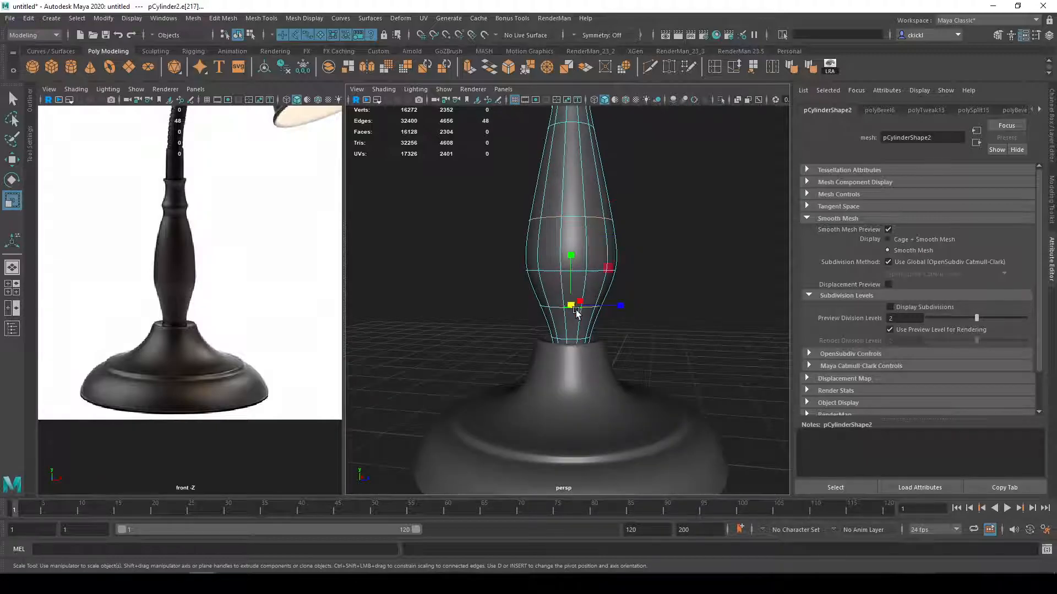
key("w")
mouse_move(569, 255)
left_mouse_down()
mouse_move(569, 241)
mouse_move(576, 252)
left_mouse_up()
key("1")
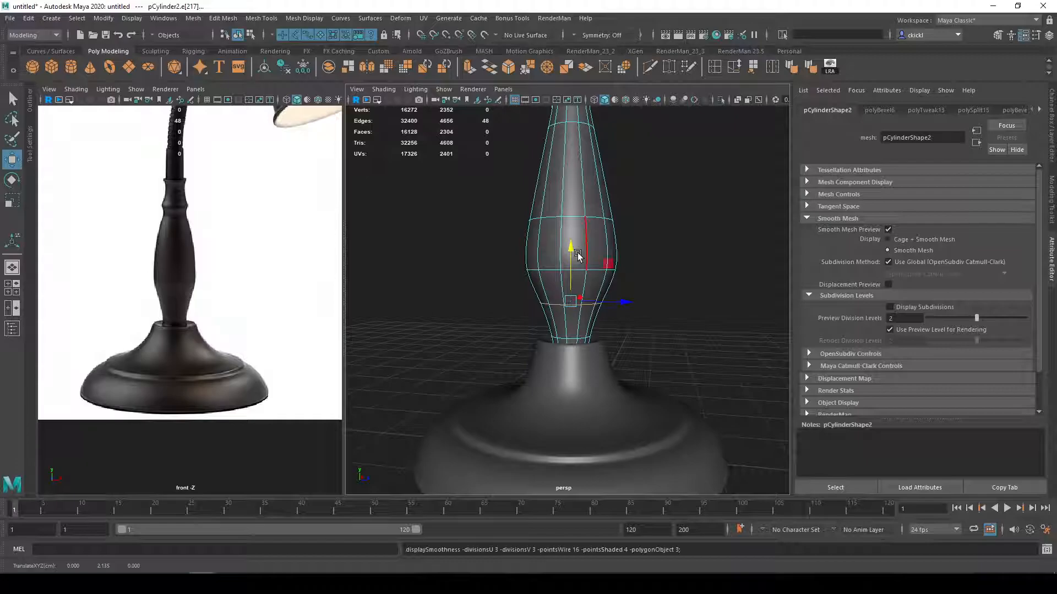
key("3")
Step: Insert an edge loop around the stem's narrow foot, a little above the base
middle_click_drag(612, 340, 616, 313, "alt")
scroll(585, 316, "up", 3)
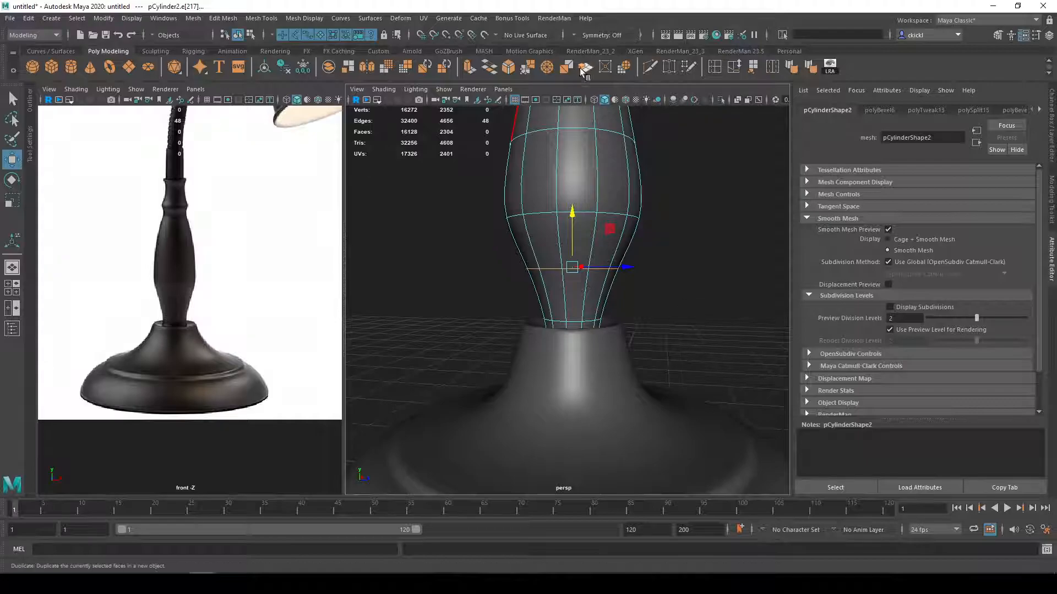
left_click(650, 66)
key("ctrl")
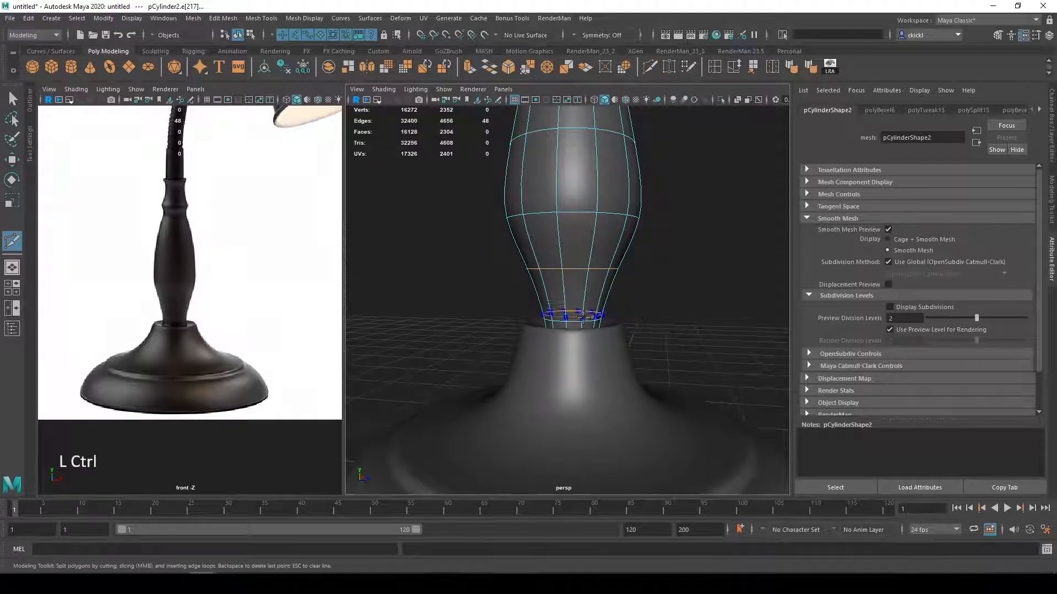
left_click(583, 301, "ctrl")
Step: Select the new edge loop at the stem's foot, scale it inward evenly and show the unsmoothed cage
key("q")
double_click(576, 299)
key("r")
left_click_drag(574, 303, 567, 299)
key("1")
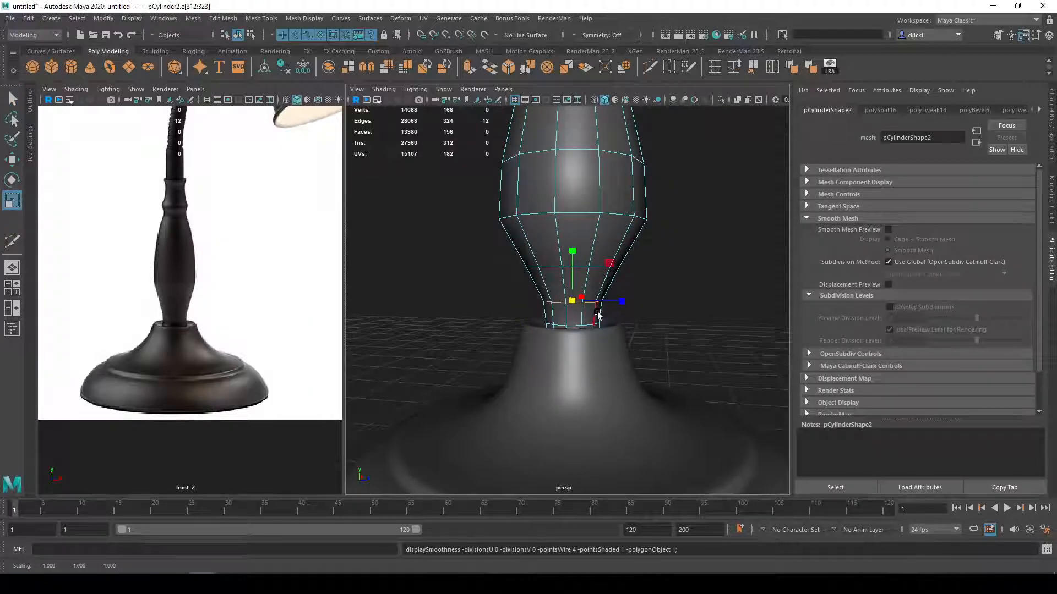
Step: Scale the foot's upper edge loop and the loop above it slightly inward, and preview the stem smoothed
left_click(571, 302)
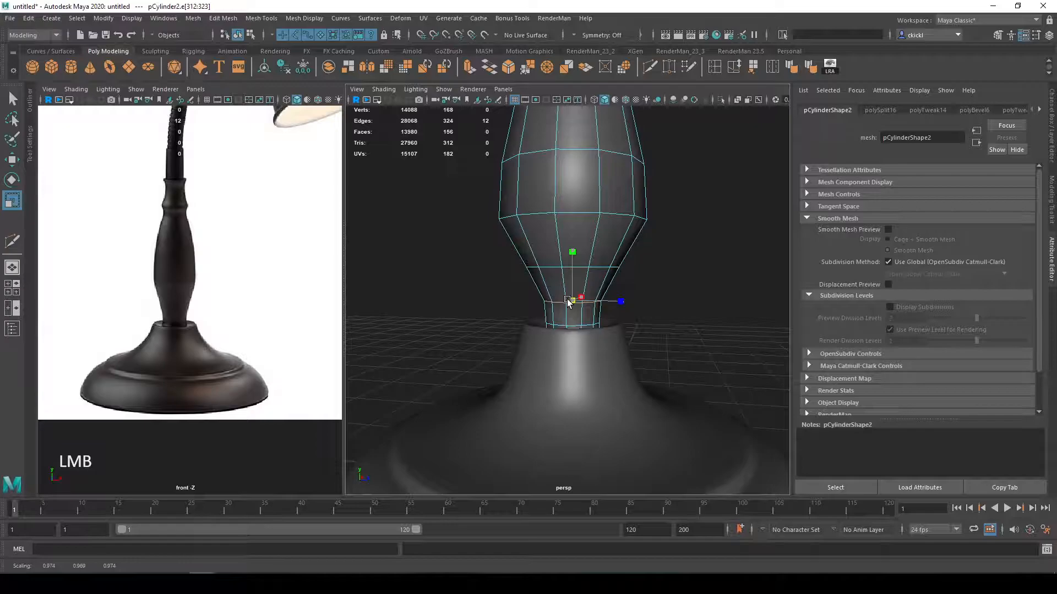
double_click(596, 266)
left_click_drag(569, 269, 566, 269)
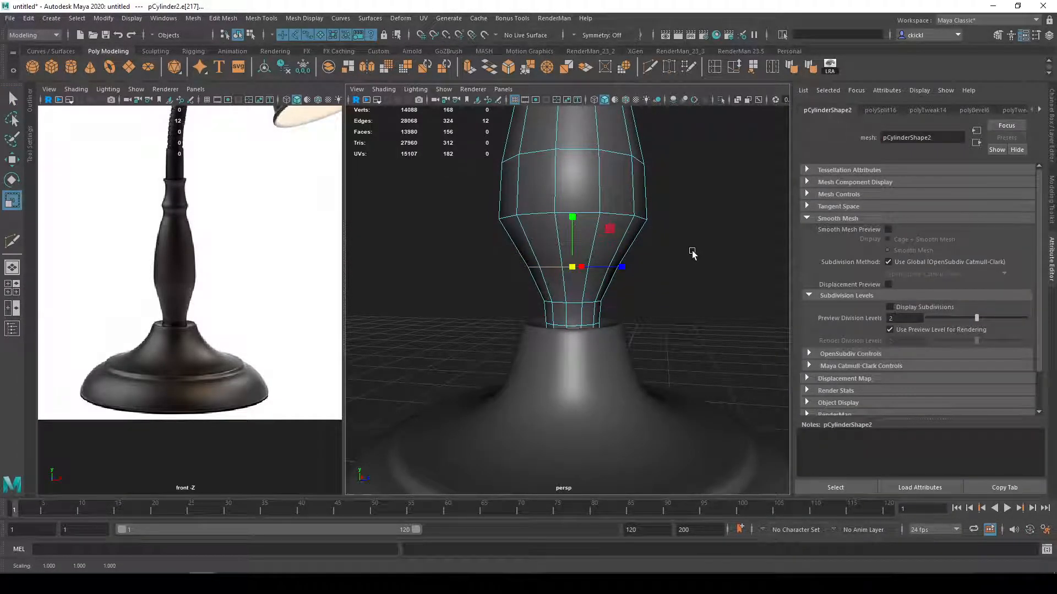
key("3")
key("q")
right_click_drag(622, 236, 664, 212)
left_click(664, 212)
scroll(664, 215, "down", 6)
left_click_drag(661, 218, 658, 222, "alt")
scroll(632, 245, "up", 3)
middle_click_drag(620, 250, 624, 241, "alt")
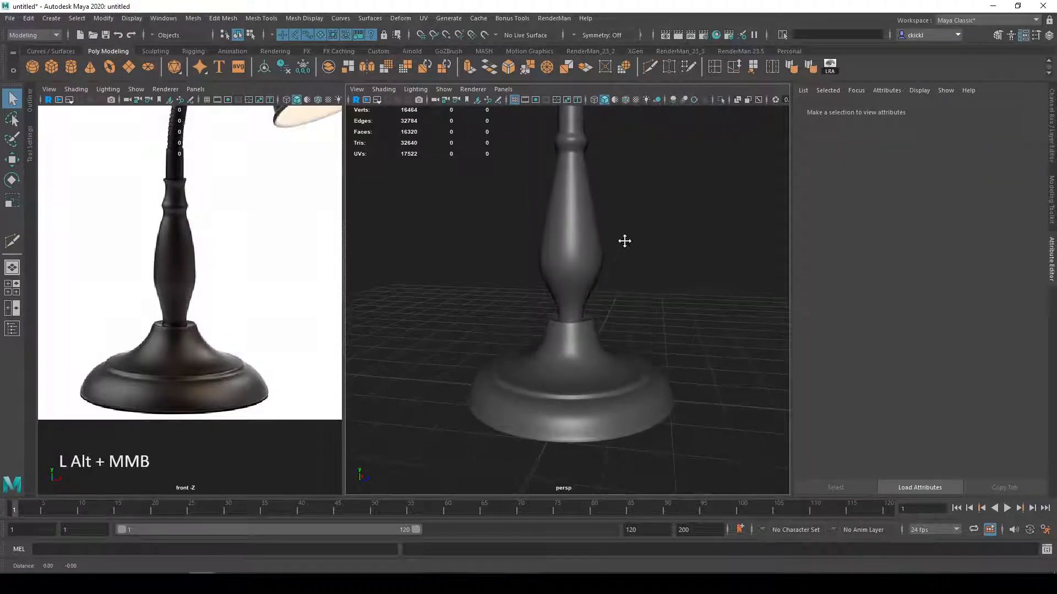
Step: Select the bulge's lower edge loop and its upper edge loop in turn with the Scale tool active
left_click_drag(624, 241, 616, 257, "alt")
left_click(589, 278)
right_click_drag(602, 240, 602, 227)
double_click(584, 285)
key("r")
left_click_drag(614, 268, 557, 295, "alt")
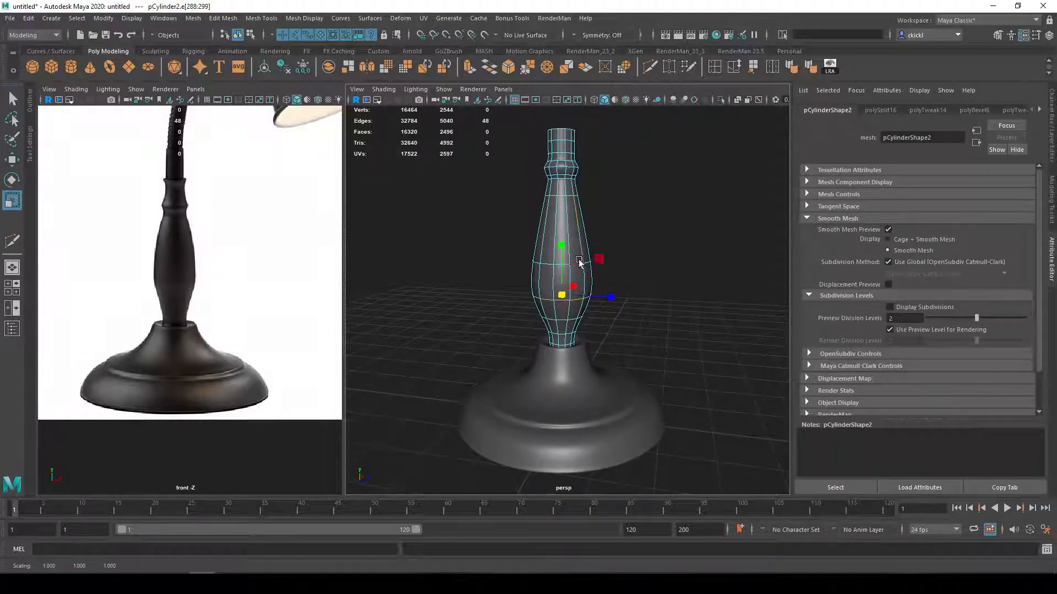
double_click(561, 267)
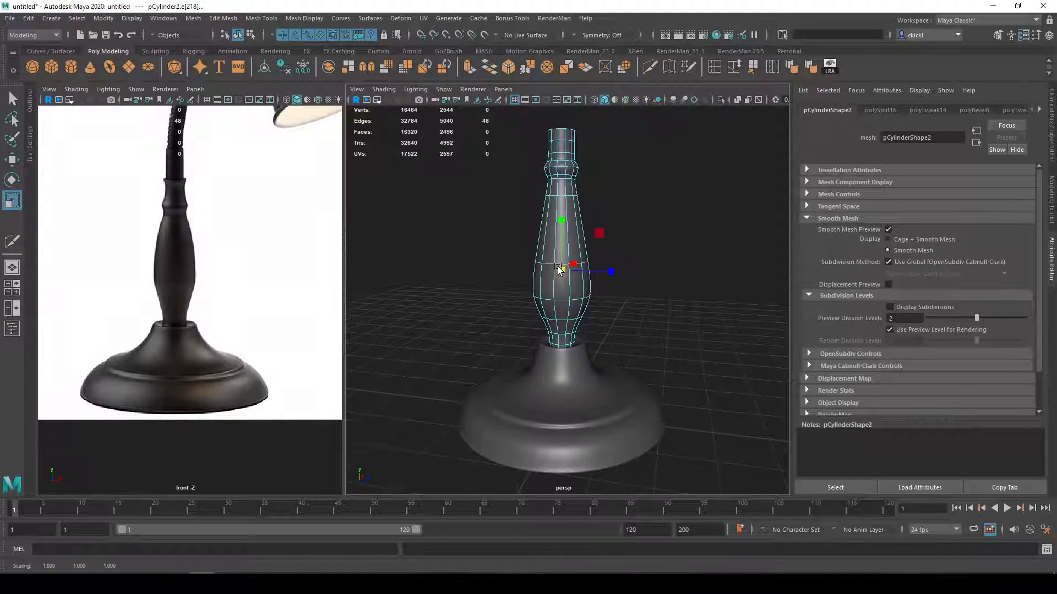
Step: Insert an edge loop around the stem's taper between the bulge and the collar, and return to object selection
left_click(649, 68)
left_click(570, 232, "ctrl")
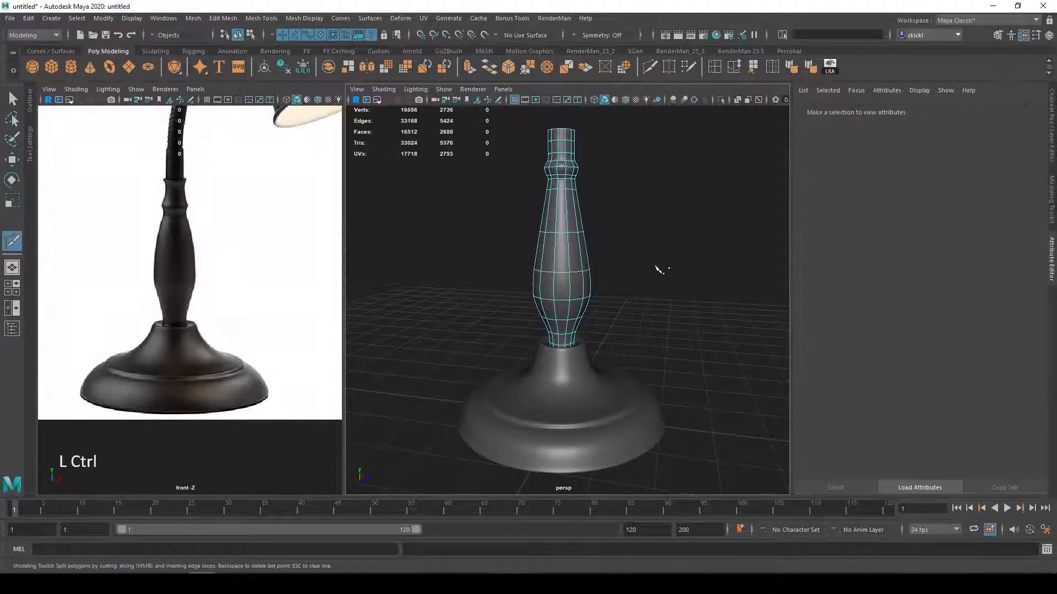
right_click_drag(576, 285, 643, 234)
middle_click_drag(644, 236, 644, 240, "alt")
mouse_move(644, 240)
left_mouse_down("alt")
mouse_move(665, 229)
mouse_move(659, 241)
left_mouse_up("alt")
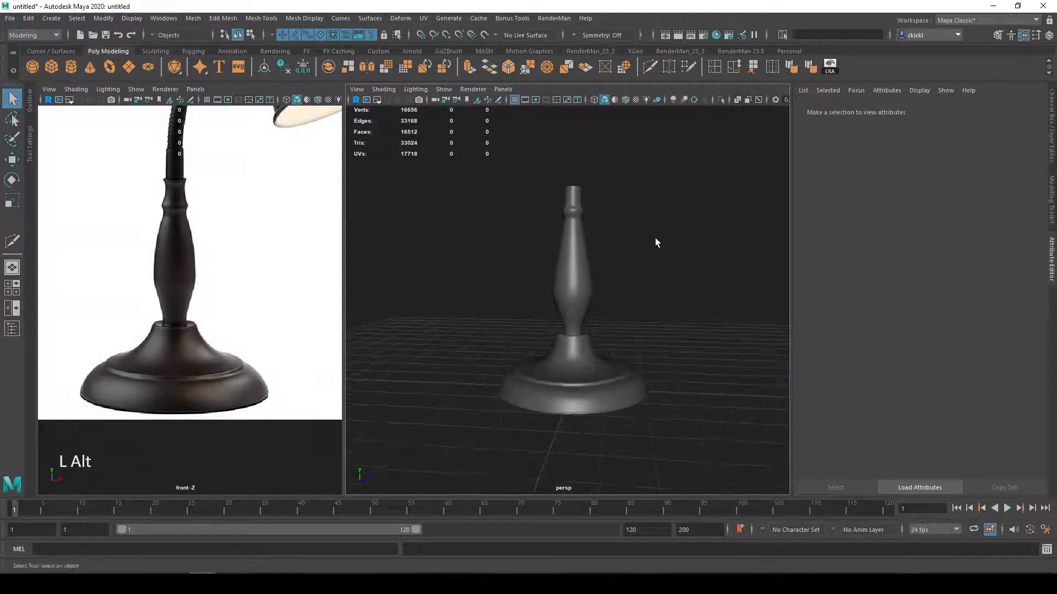
scroll(623, 244, "up", 3)
scroll(567, 200, "up", 5)
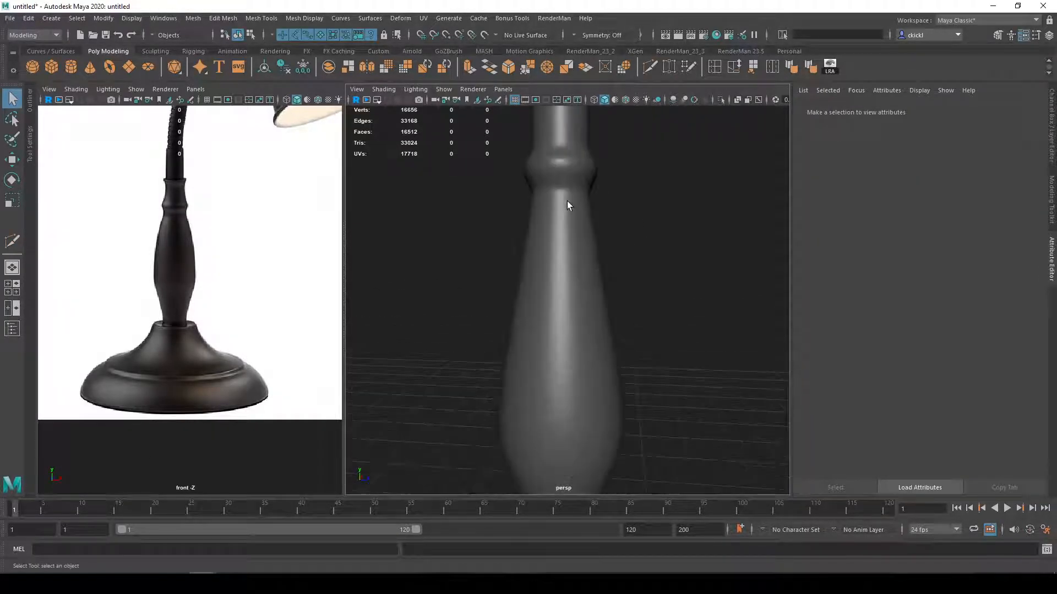
Step: Select the collar's widest edge loop and move it slightly down the stem
middle_click_drag(567, 200, 573, 243, "alt")
left_click(577, 243)
right_click_drag(573, 250, 572, 215)
double_click(575, 237)
key("w")
left_click_drag(568, 213, 569, 220)
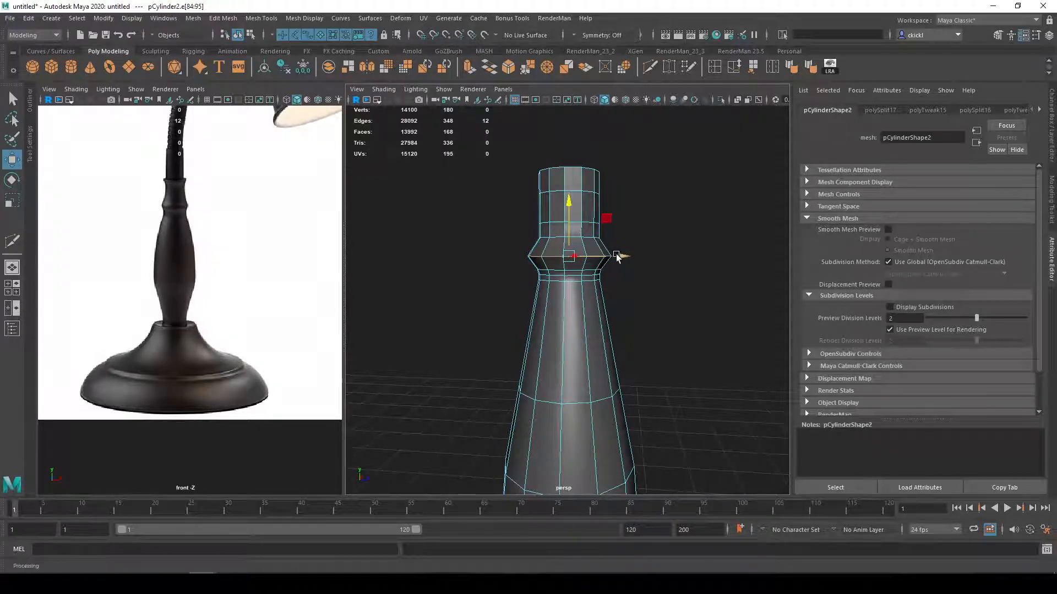
Step: Bevel the collar's widest edge loop with 2 segments, working on the unsmoothed cage
middle_click_drag(639, 366, 658, 198, "alt")
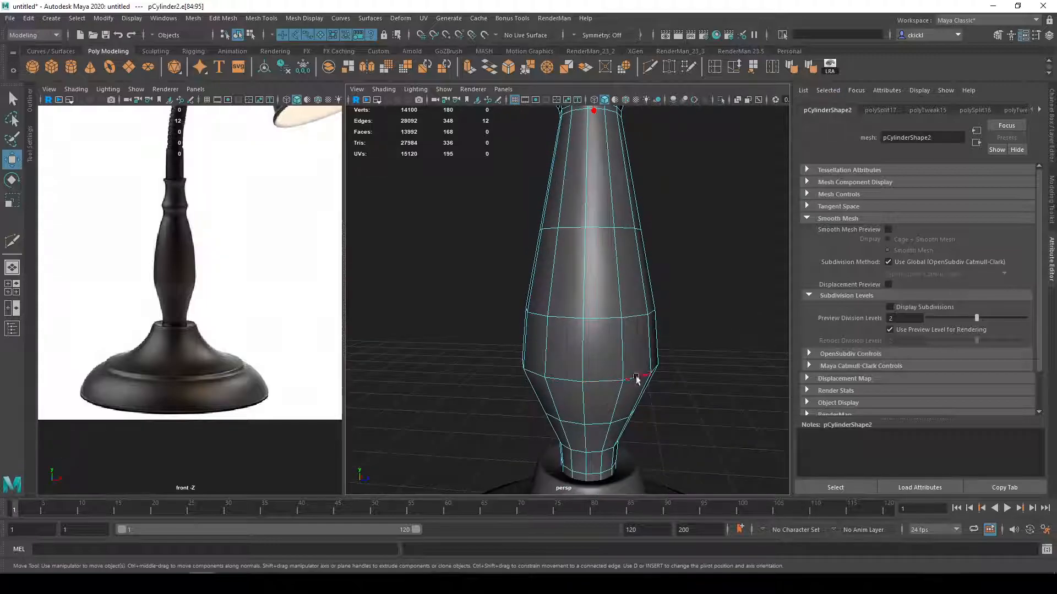
middle_click_drag(590, 425, 694, 384, "alt")
scroll(693, 383, "up", 3)
left_click_drag(590, 319, 665, 311, "alt")
middle_click_drag(680, 308, 586, 275, "alt")
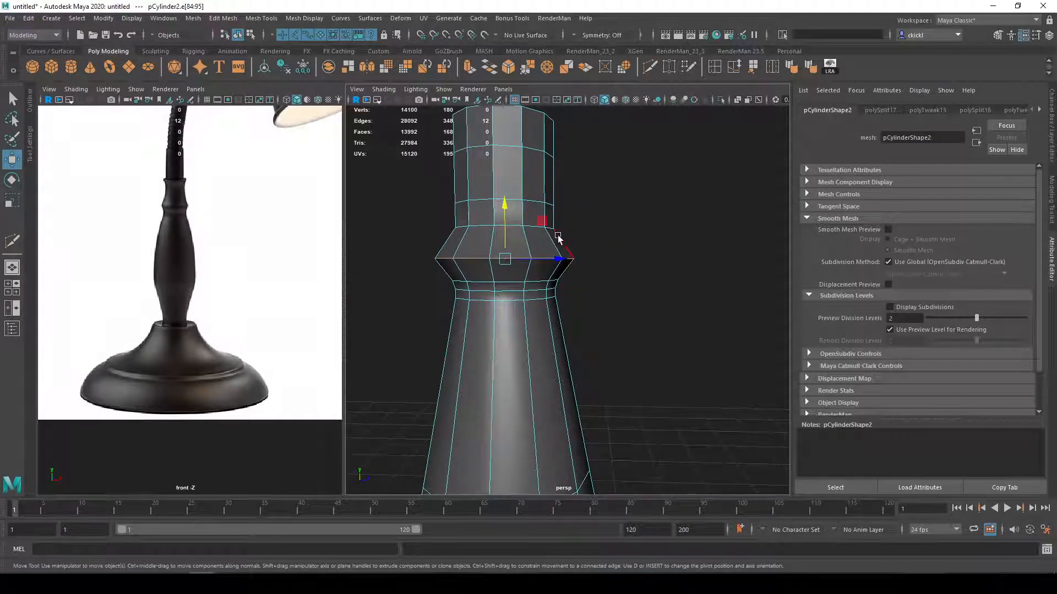
key("3")
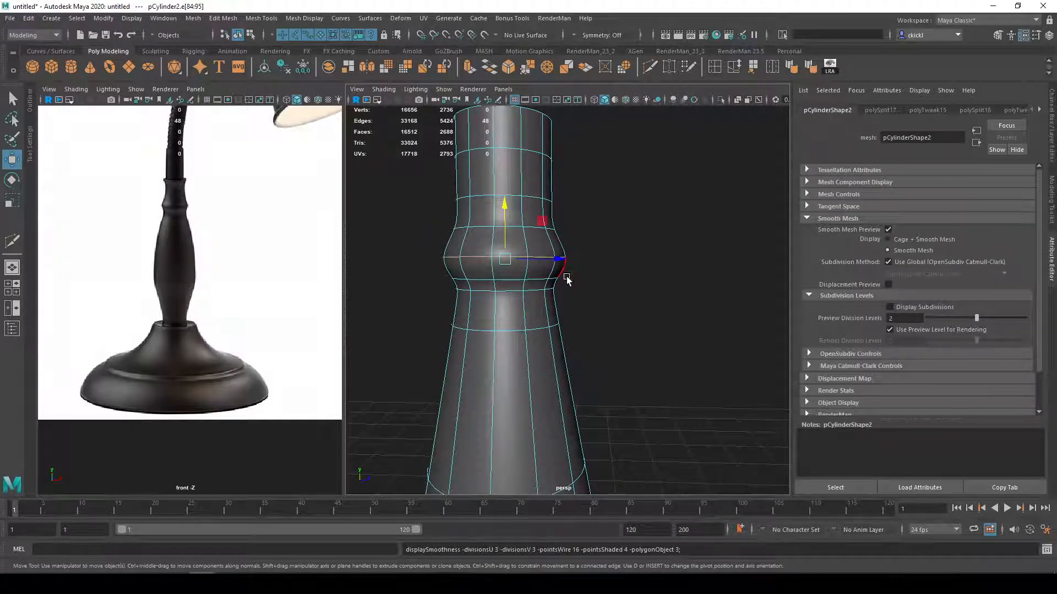
key("1")
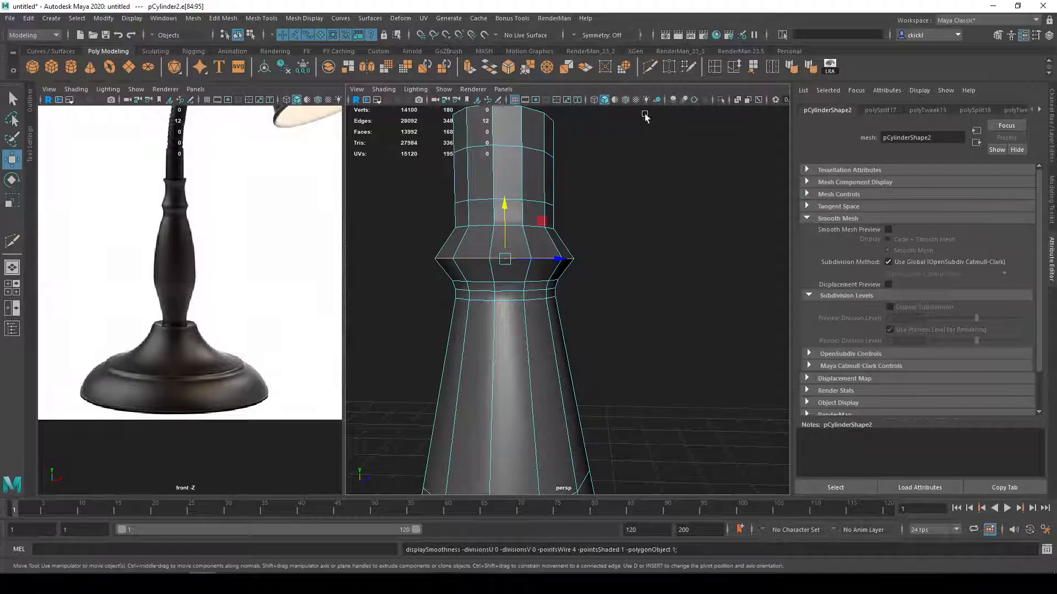
left_click(508, 70)
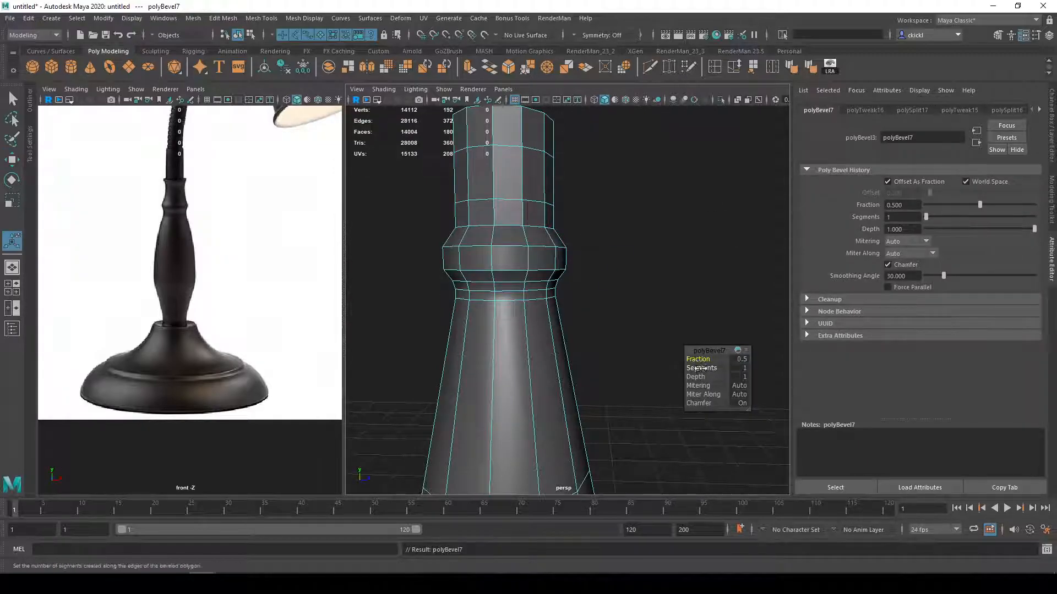
left_click_drag(700, 369, 702, 368)
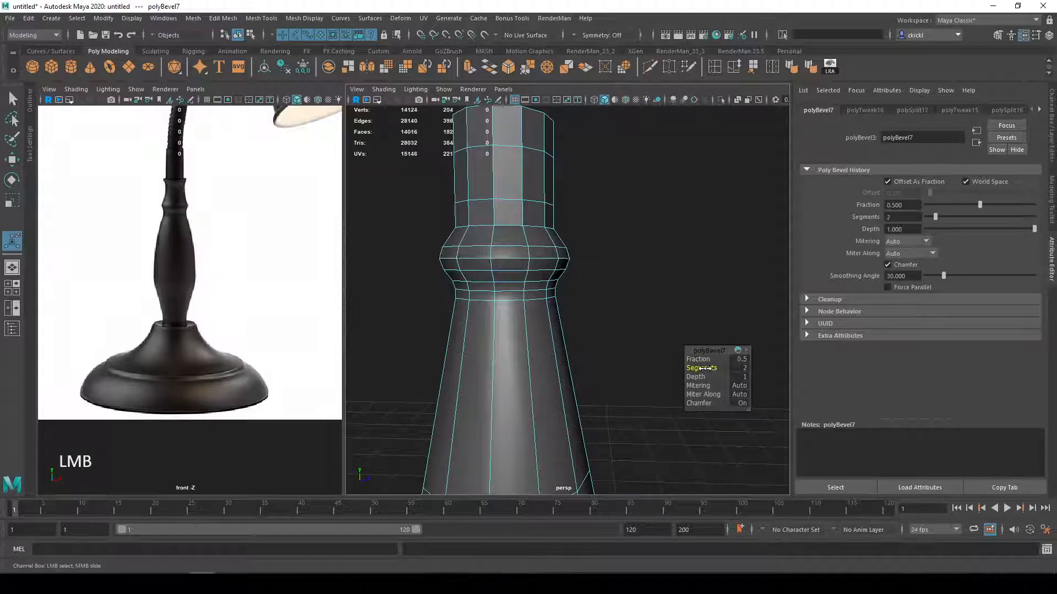
key("q")
Step: Select the lower edge loop of the collar's bevel, move it slightly down and scale it inward evenly
double_click(541, 269)
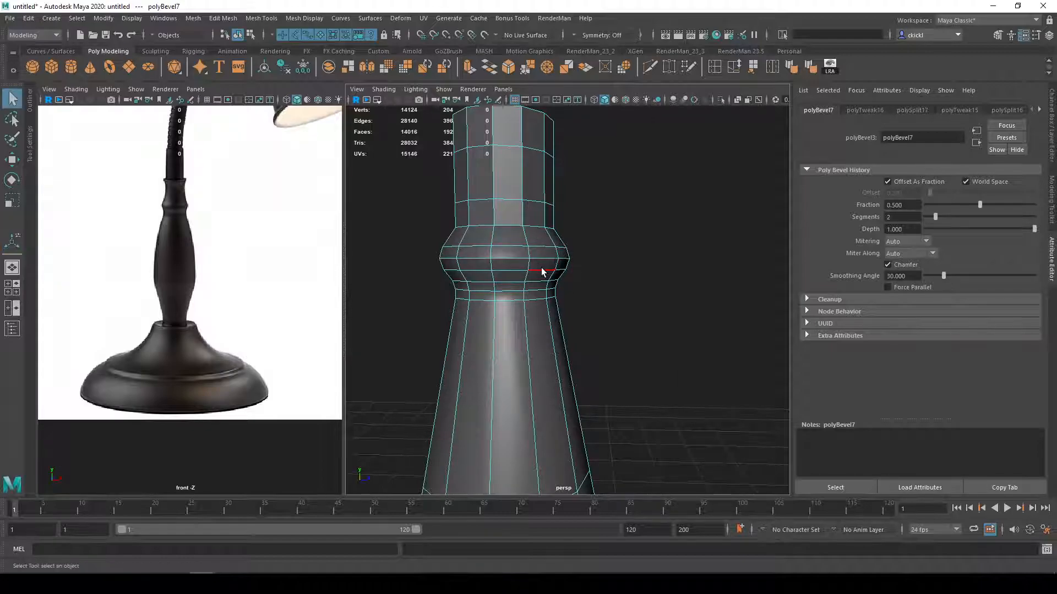
scroll(645, 263, "up", 5)
middle_click_drag(646, 263, 665, 272, "alt")
key("e")
key("r")
left_click_drag(494, 261, 496, 267)
key("w")
left_click_drag(493, 217, 492, 225)
key("r")
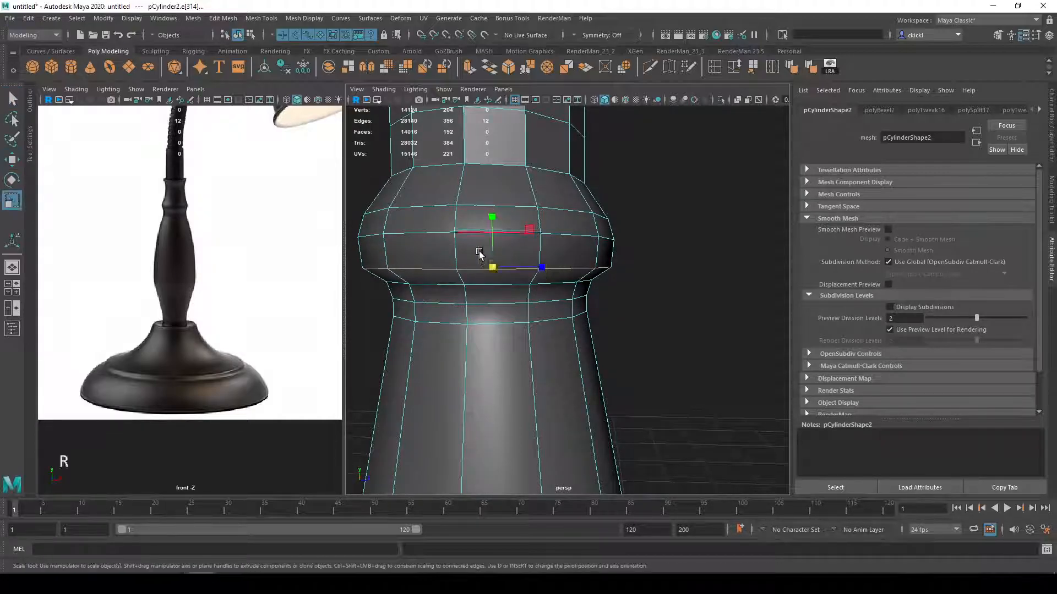
left_click_drag(490, 264, 493, 242)
Step: Select the upper edge loop of the collar's bevel, move it slightly up, adjust its scale and preview the stem smoothed
double_click(576, 233)
key("w")
double_click(554, 208)
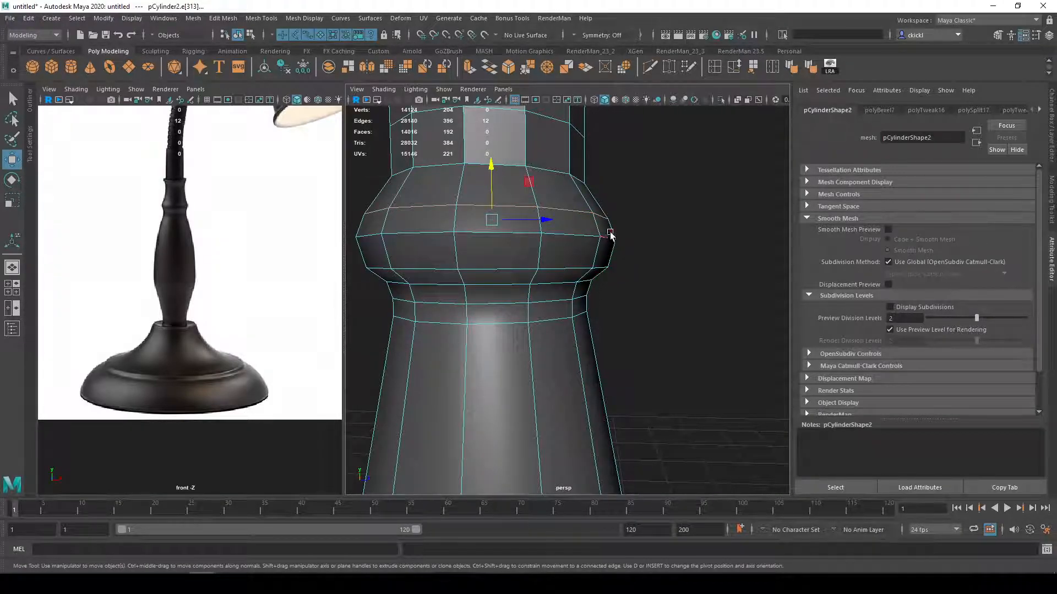
left_click_drag(492, 171, 489, 161)
key("r")
left_click_drag(491, 211, 491, 213)
key("3")
key("q")
right_click_drag(528, 229, 595, 215)
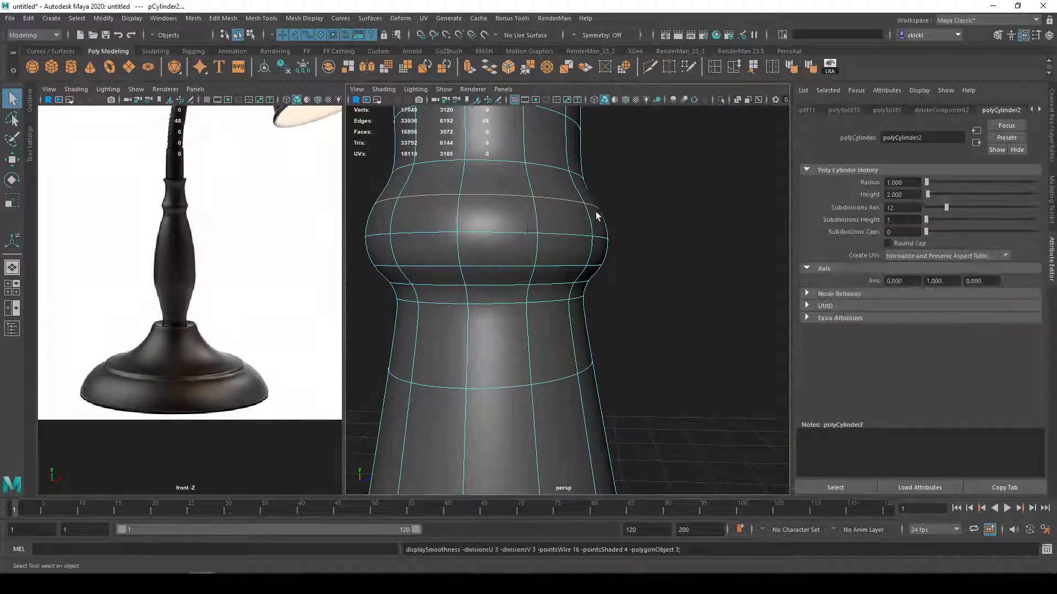
Step: Examine the rounded collar and the stem's overall profile in smoothed and unsmoothed display
scroll(633, 224, "down", 4)
left_click(635, 226)
scroll(632, 254, "down", 8)
middle_click_drag(644, 309, 640, 274, "alt")
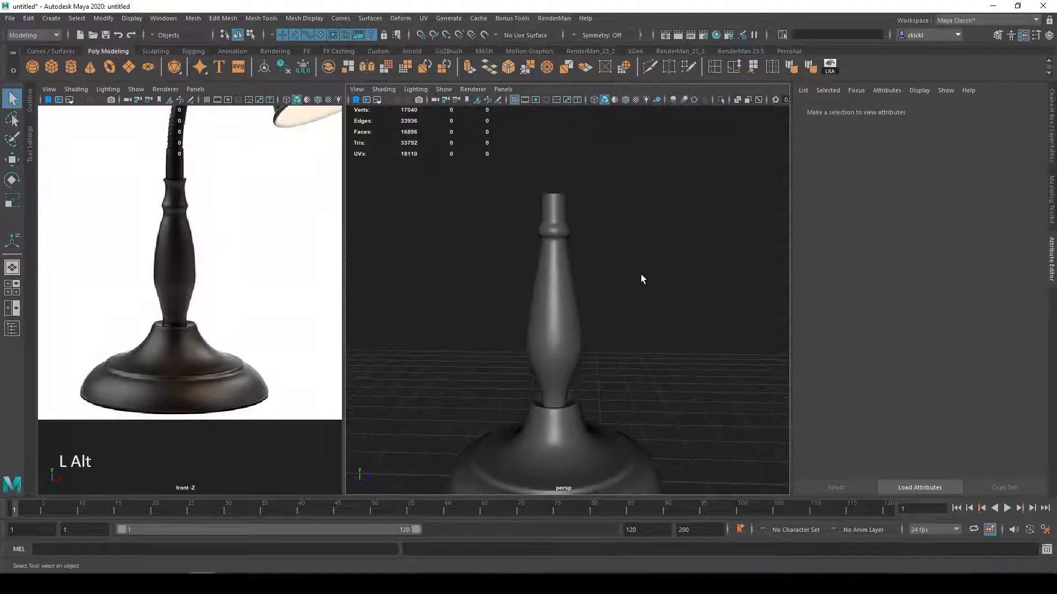
left_click_drag(641, 274, 637, 278, "alt")
scroll(587, 259, "up", 5)
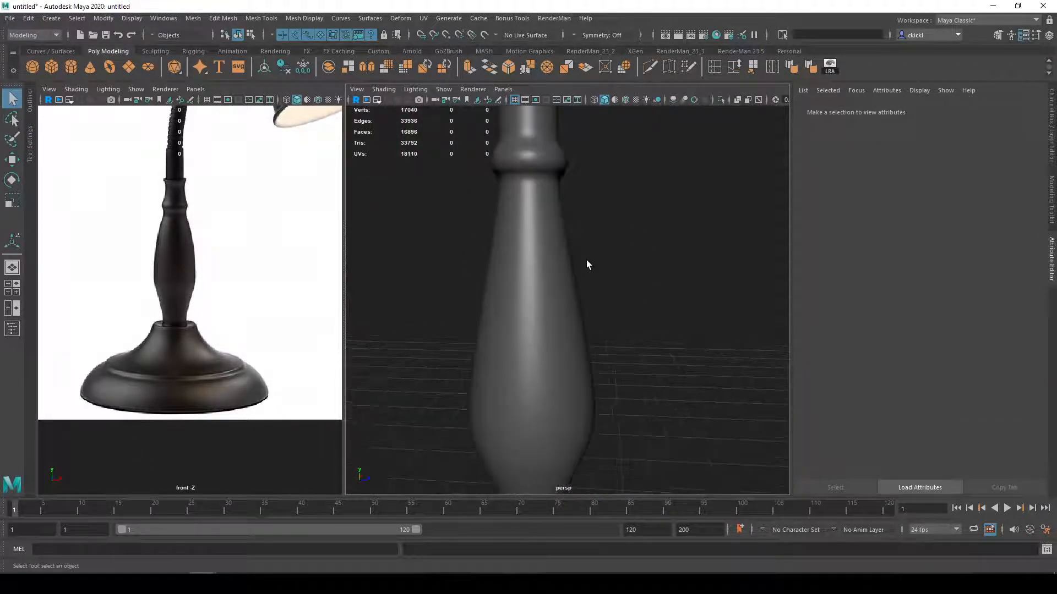
middle_click_drag(606, 214, 629, 361, "alt")
left_click(599, 298)
scroll(632, 318, "up", 4)
left_click_drag(629, 361, 606, 302, "alt")
scroll(649, 314, "up", 5)
middle_click_drag(651, 339, 635, 286, "alt")
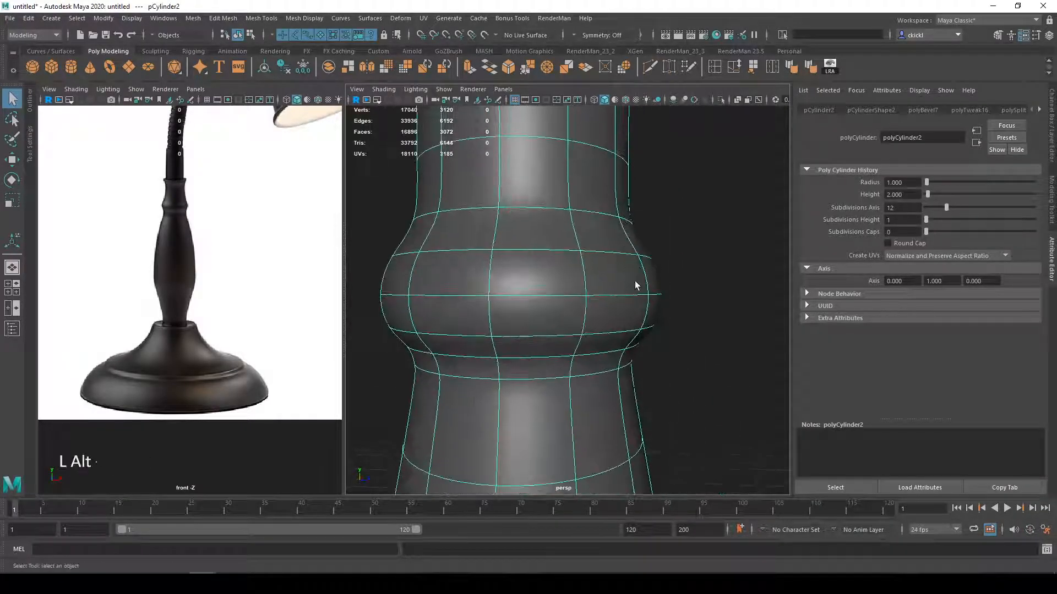
scroll(649, 325, "down", 5)
key("1")
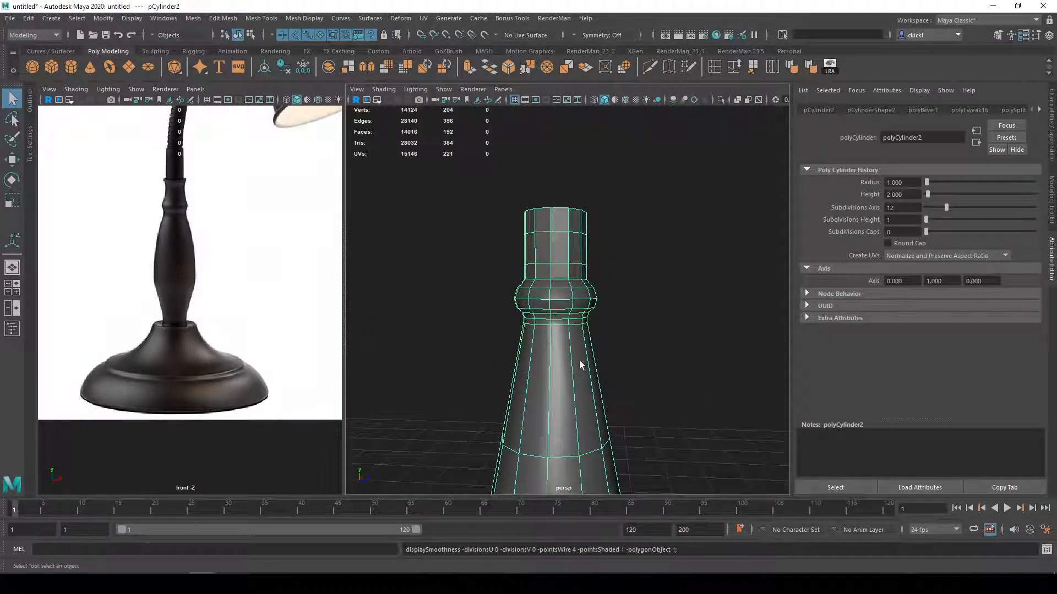
key("3")
scroll(672, 208, "up", 3)
middle_click_drag(672, 208, 609, 226, "alt")
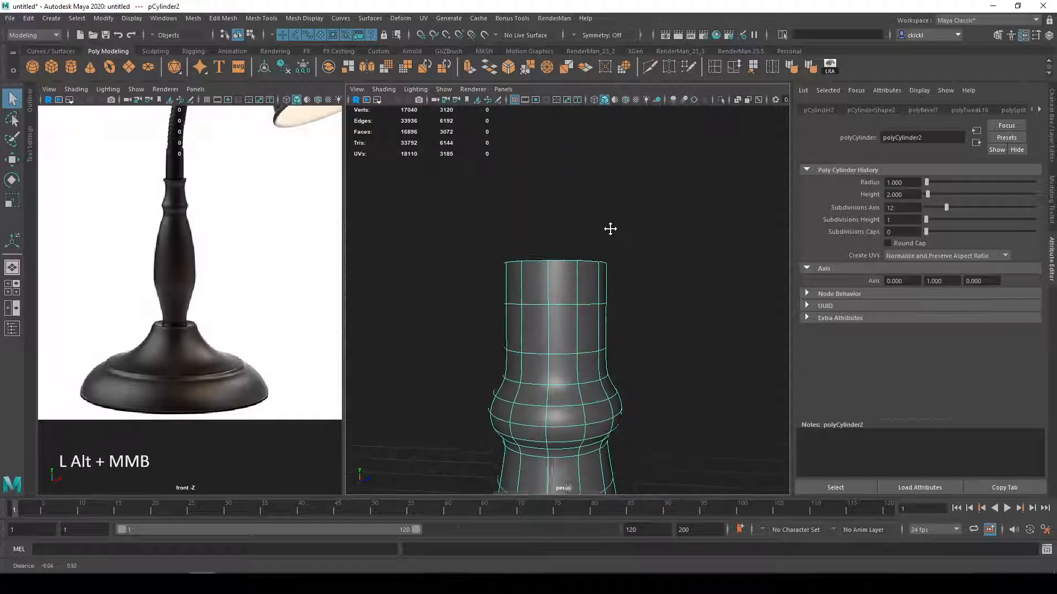
Step: Select the edge loop at the stem's top rim and scale it outward horizontally by about 1.4 to flare it
key("1")
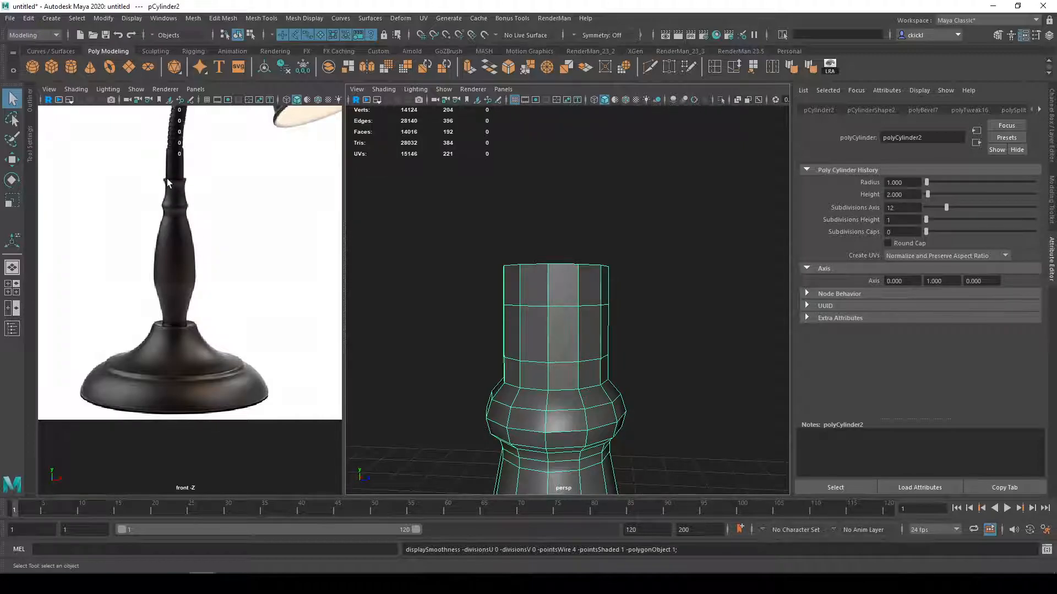
right_click_drag(570, 264, 578, 232)
double_click(571, 265)
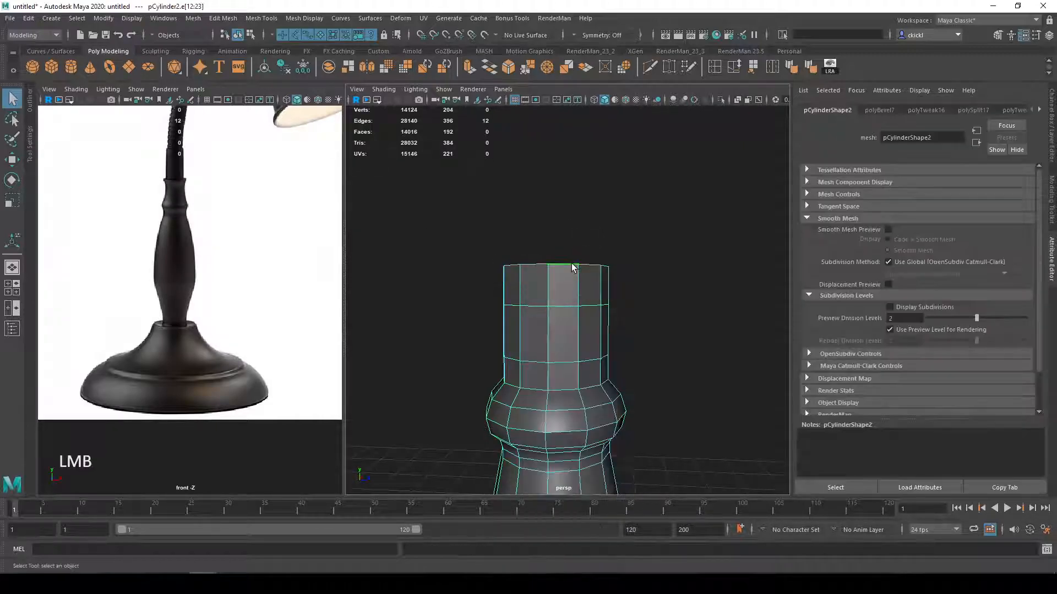
scroll(603, 271, "down", 4)
scroll(629, 285, "down", 2)
key("r")
key("3")
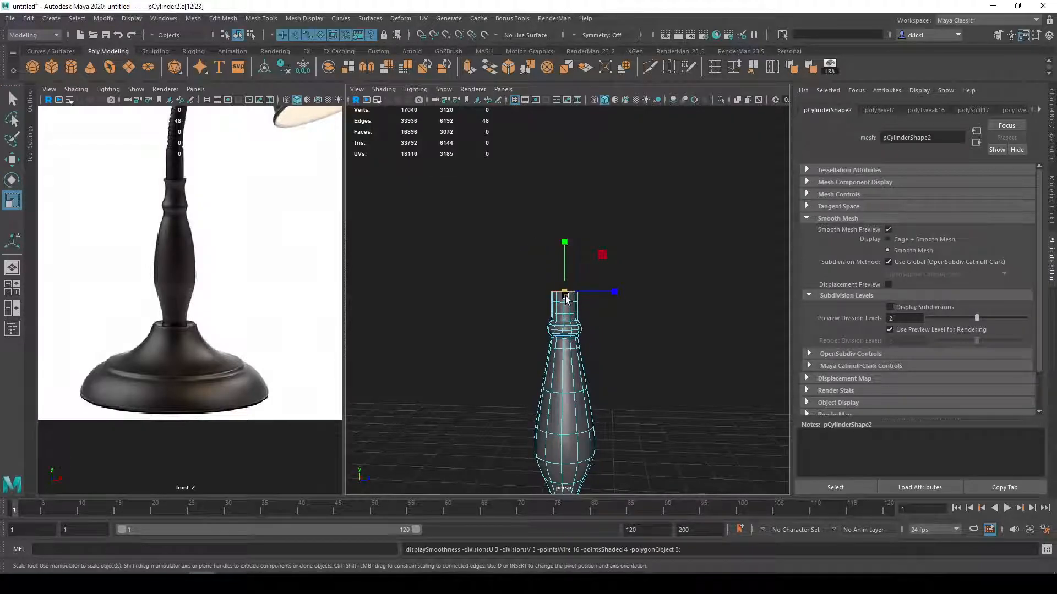
left_click_drag(565, 298, 572, 293)
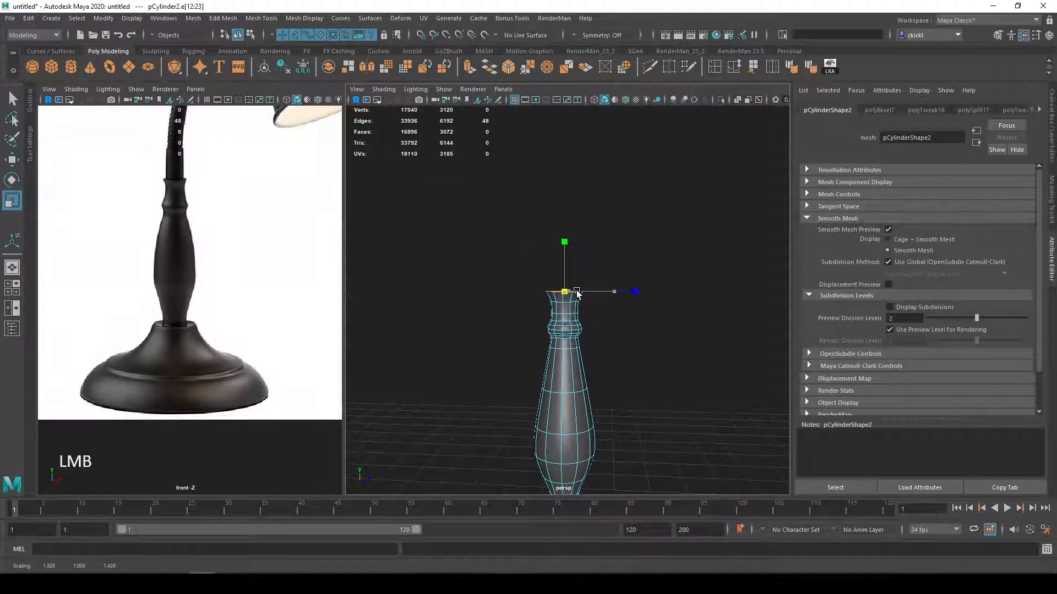
Step: Select the edge loop just below the flared rim, move it up toward the rim and preview the result smoothed
key("1")
scroll(570, 296, "up", 5)
double_click(553, 304)
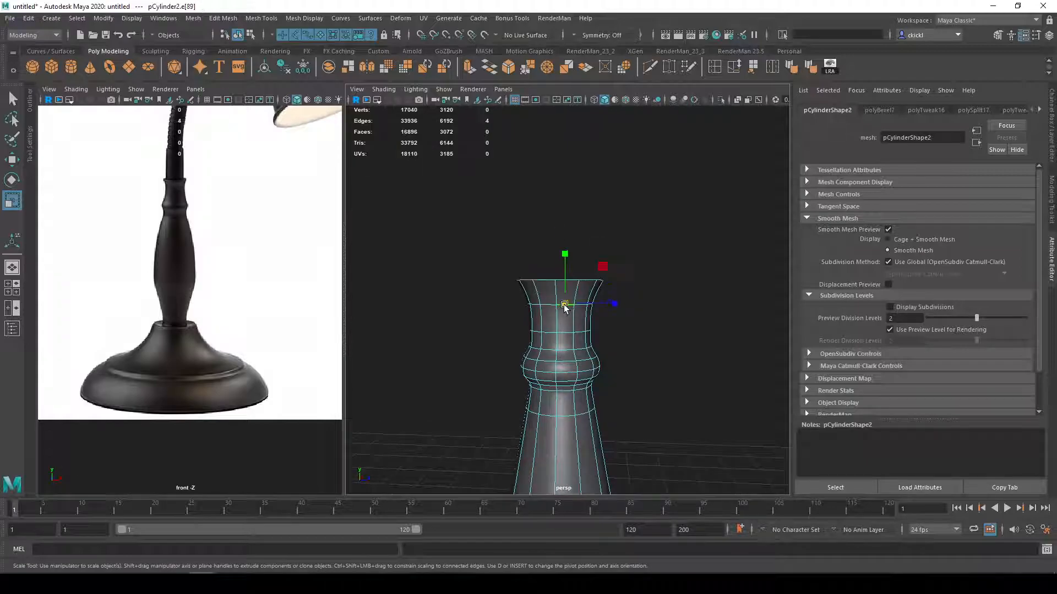
key("w")
left_click_drag(560, 269, 560, 260)
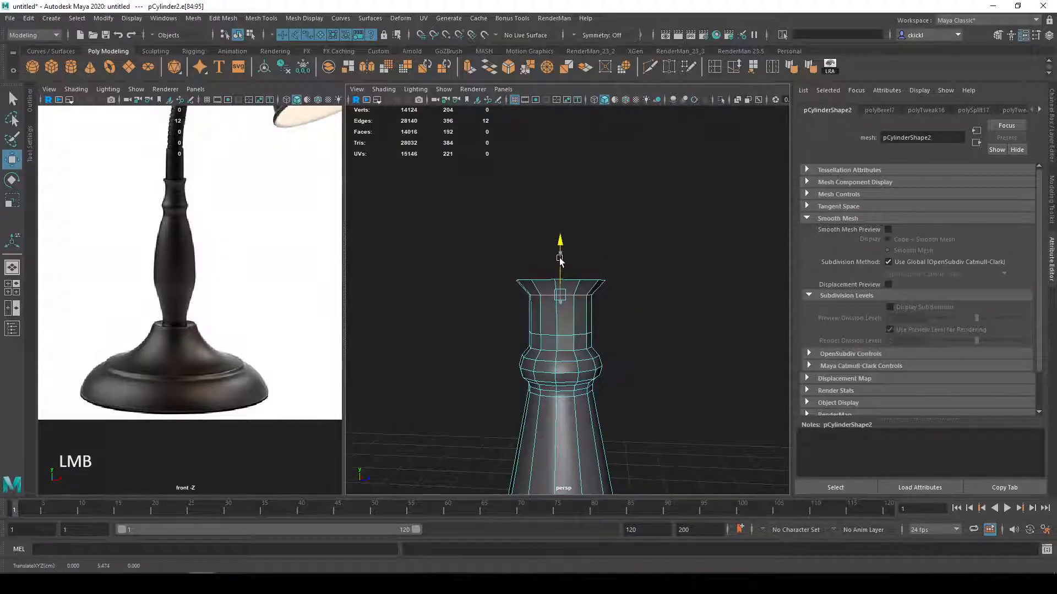
key("3")
key("q")
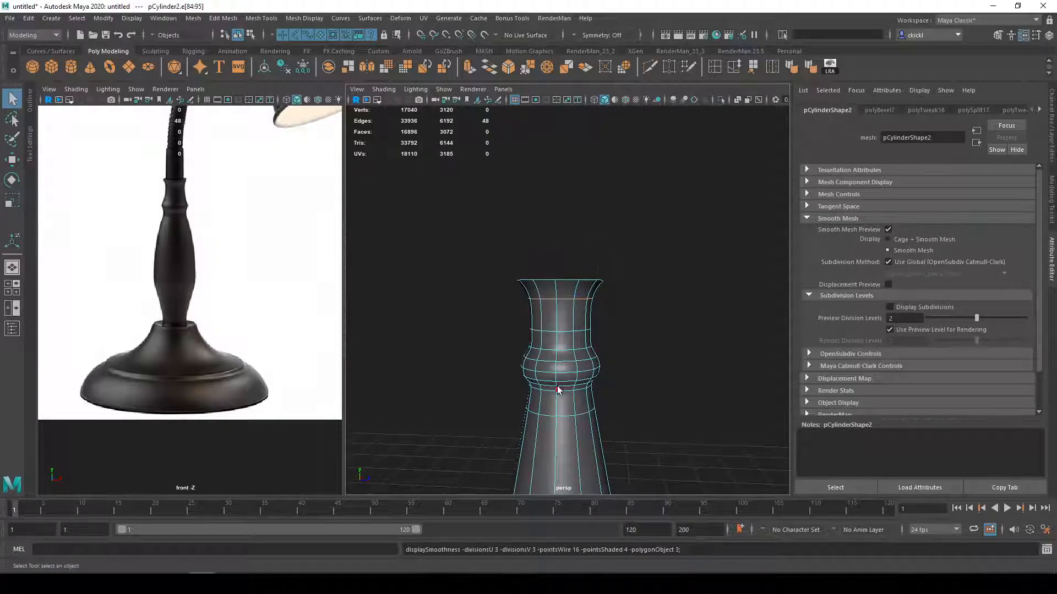
Step: Examine the flared rim from close up, comparing its smoothed shape with the unsmoothed cage
scroll(582, 435, "down", 5)
middle_click_drag(596, 416, 601, 368, "alt")
scroll(605, 291, "up", 5)
scroll(582, 204, "up", 5)
middle_click_drag(578, 202, 597, 316, "alt")
key("1")
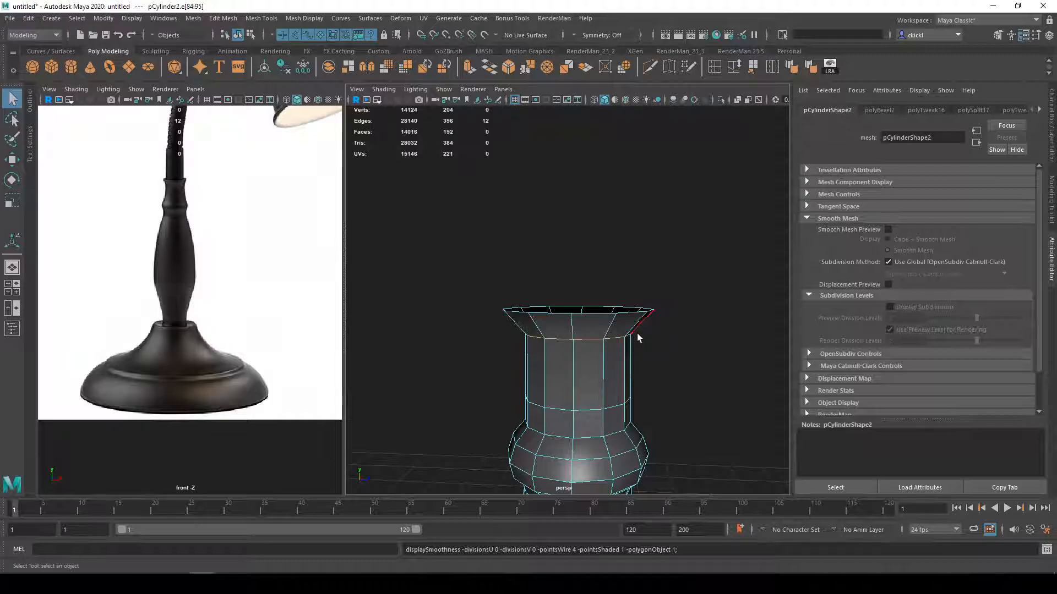
key("3")
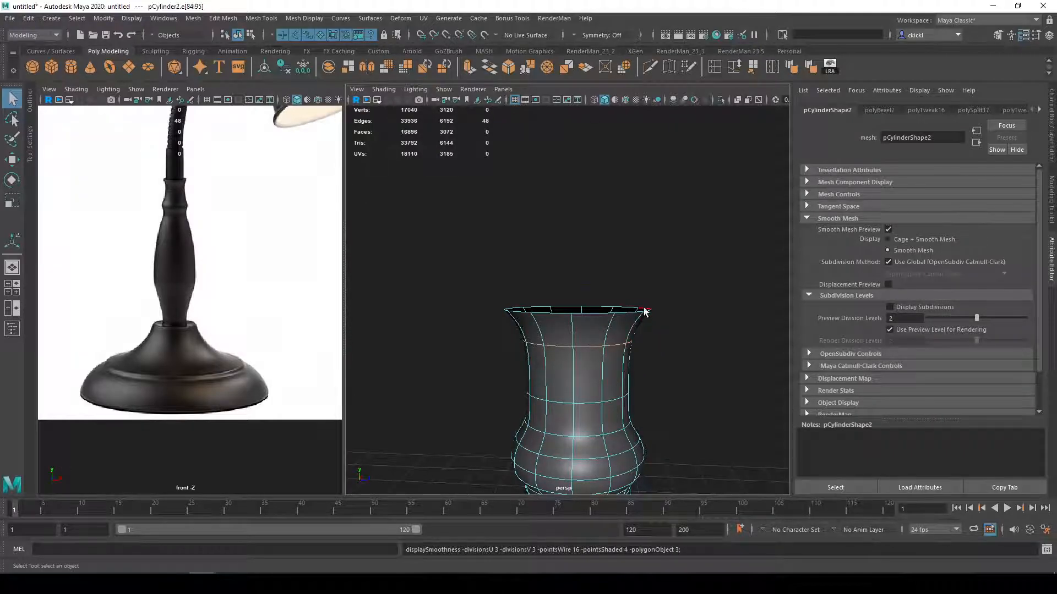
key("1")
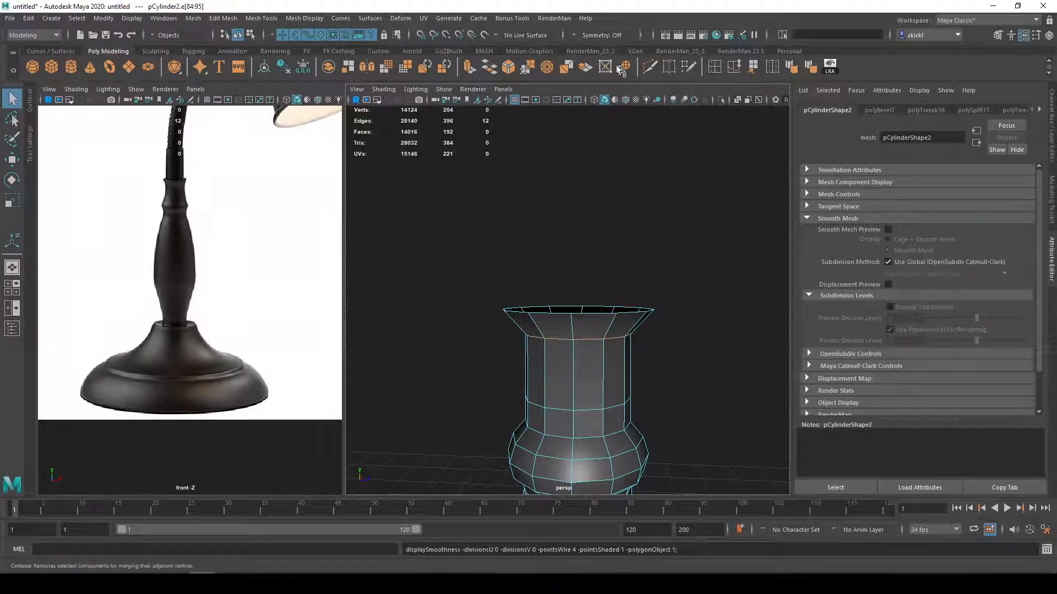
Step: Insert an edge loop around the flared section between the top rim and the loop below it
left_click(650, 67)
left_click(609, 329, "ctrl")
middle_click_drag(708, 361, 638, 369, "alt")
scroll(610, 360, "up", 4)
middle_click_drag(531, 361, 617, 356, "alt")
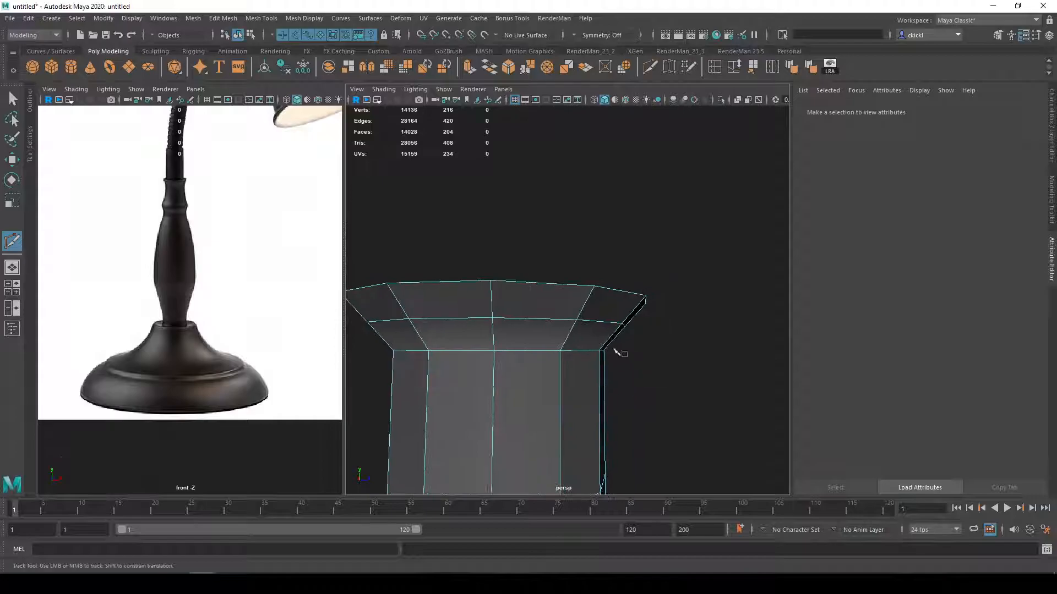
Step: Undo the last edge loop inserted around the flared section and open the Multi-Cut tool's settings
key("ctrl+z")
key("ctrl+z")
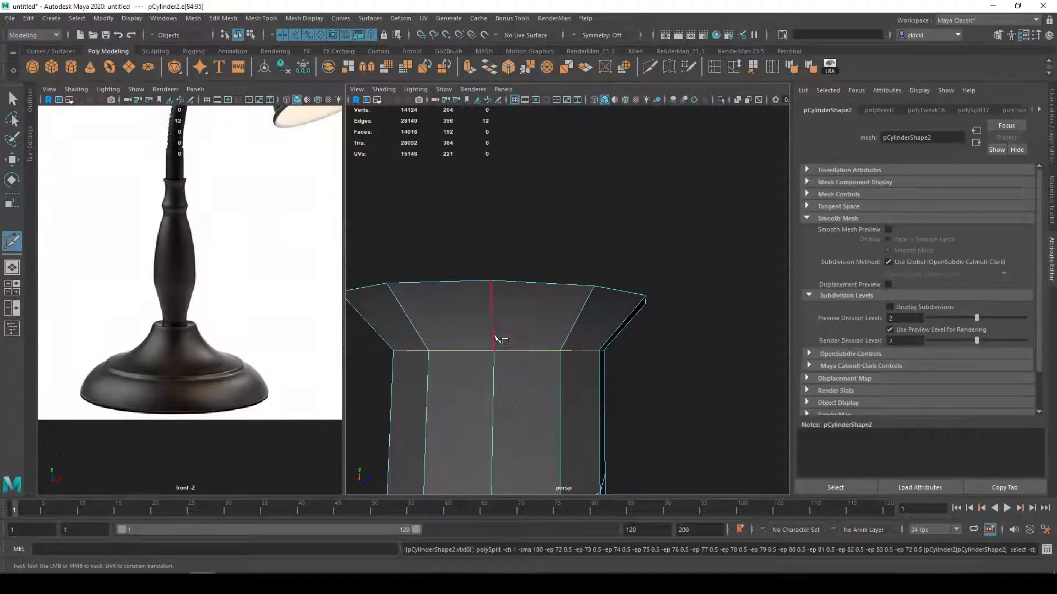
left_click(28, 135)
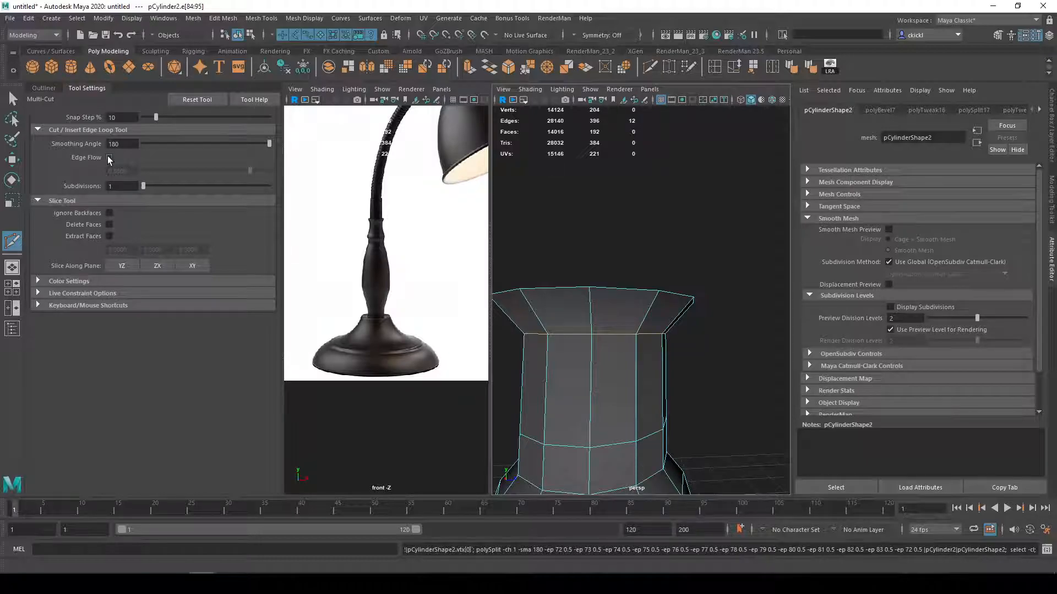
Step: Try a centred edge loop around the flared section with Edge Flow off, and undo it
scroll(705, 331, "down", 1)
scroll(705, 330, "up", 1)
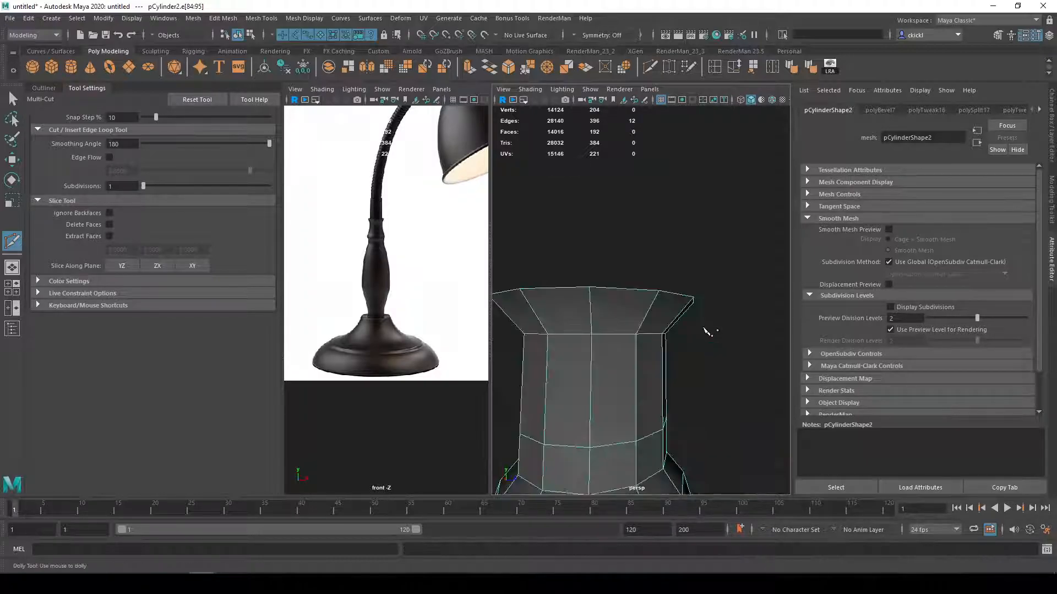
middle_click(706, 332, "ctrl")
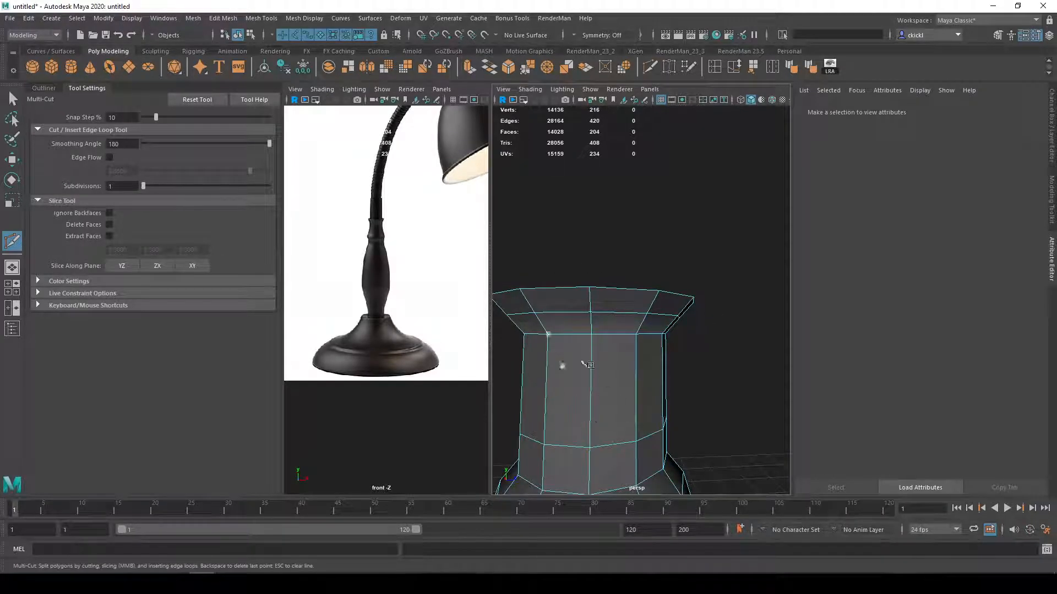
key("ctrl+z")
Step: Enable Edge Flow at 0.85, try an edge loop around the flared section, and undo it
left_click(109, 157)
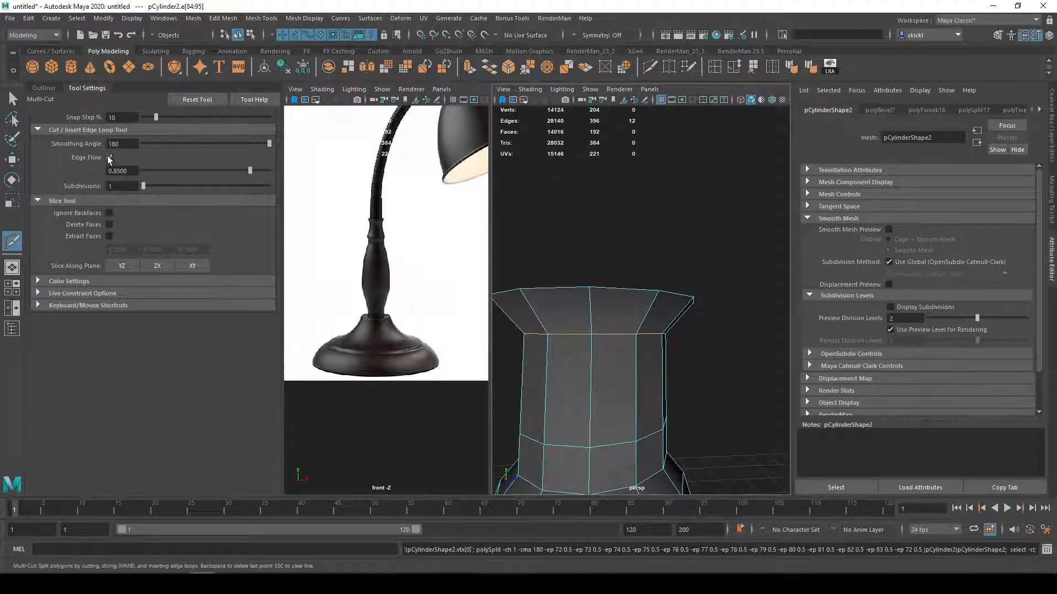
left_click(124, 170)
left_click(647, 312, "ctrl")
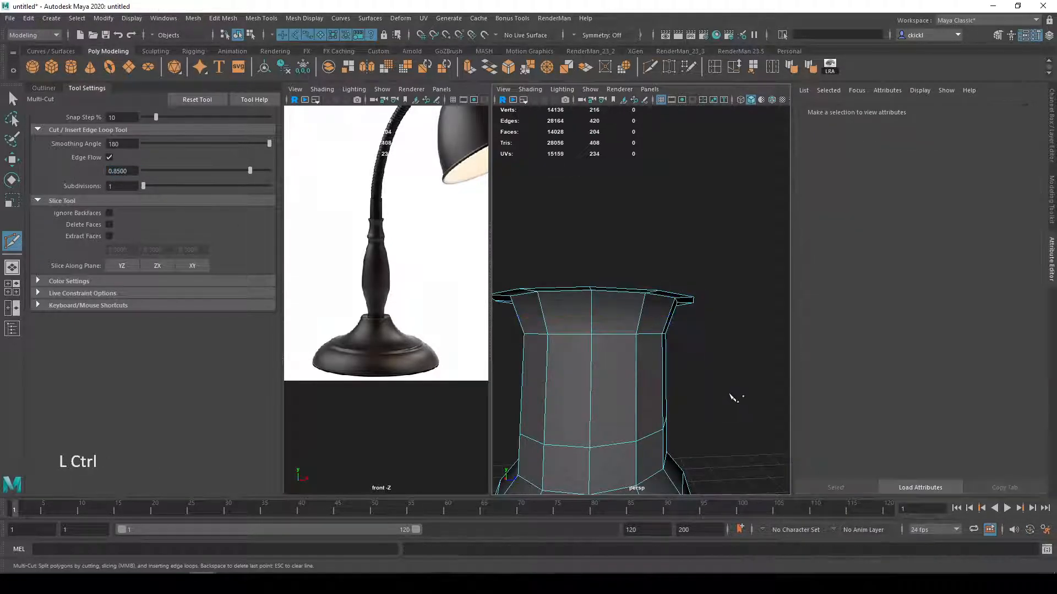
left_click_drag(706, 358, 710, 355, "alt")
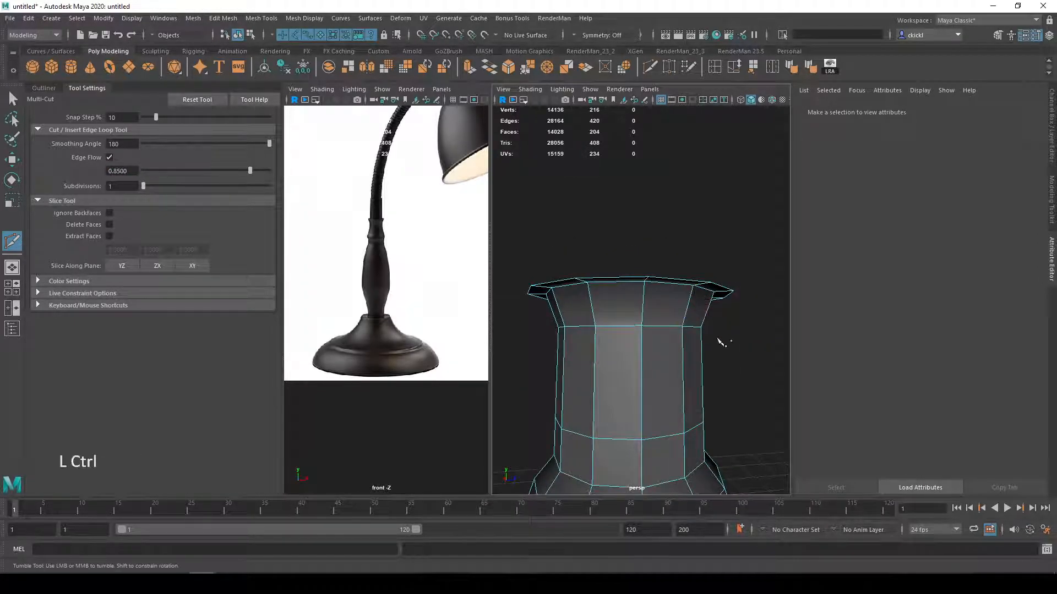
key("ctrl+z")
Step: Try Edge Flow loops around the rounded collar, first freely placed and then centred, undoing each
middle_click_drag(710, 363, 686, 343, "alt")
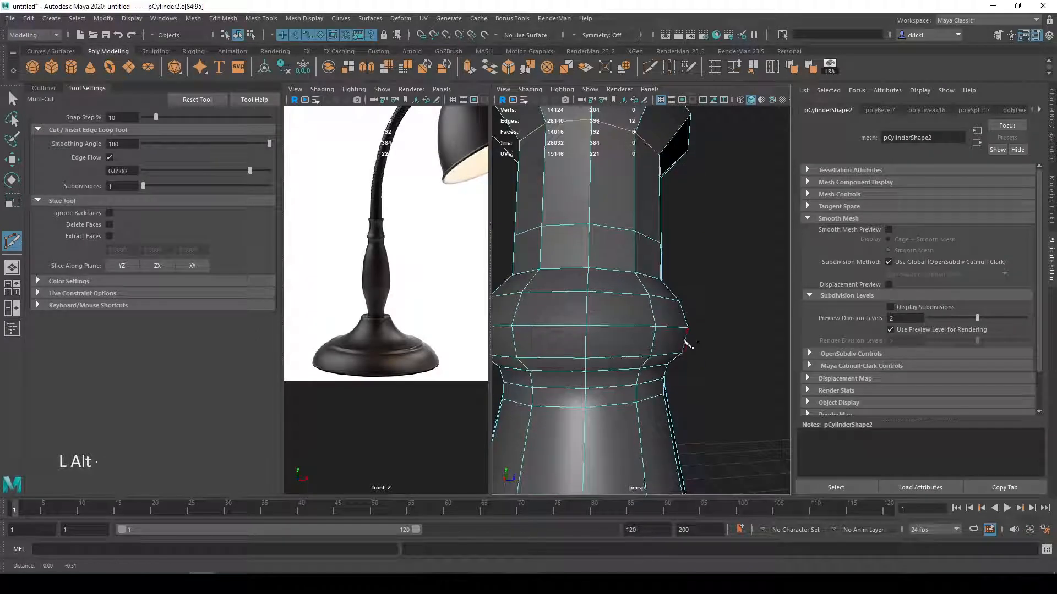
left_click(685, 296, "ctrl")
left_click_drag(686, 300, 732, 347, "alt")
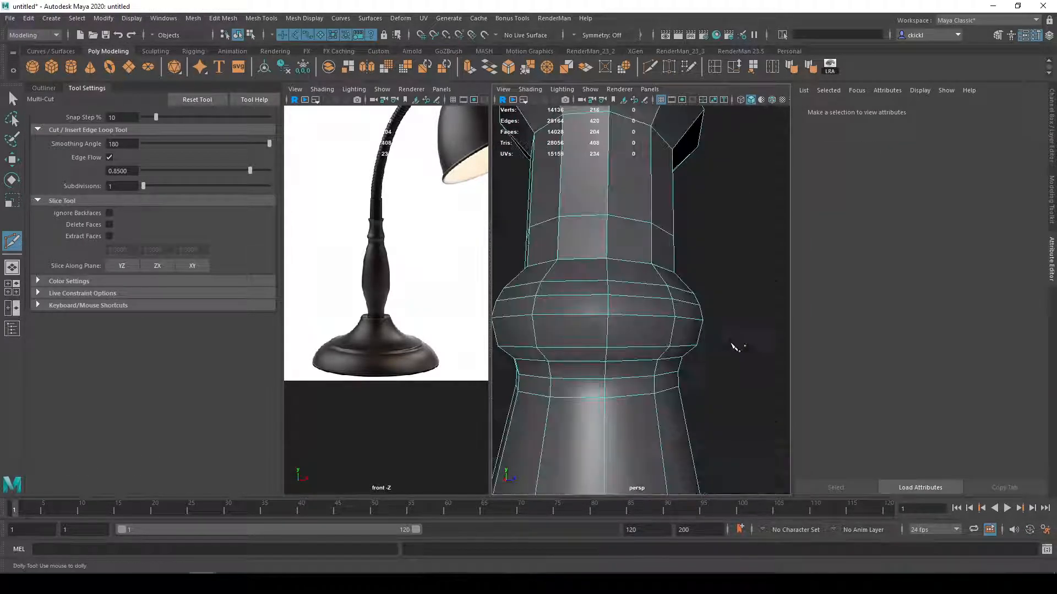
middle_click_drag(732, 347, 719, 331, "alt")
key("ctrl+z")
middle_click(685, 304, "ctrl")
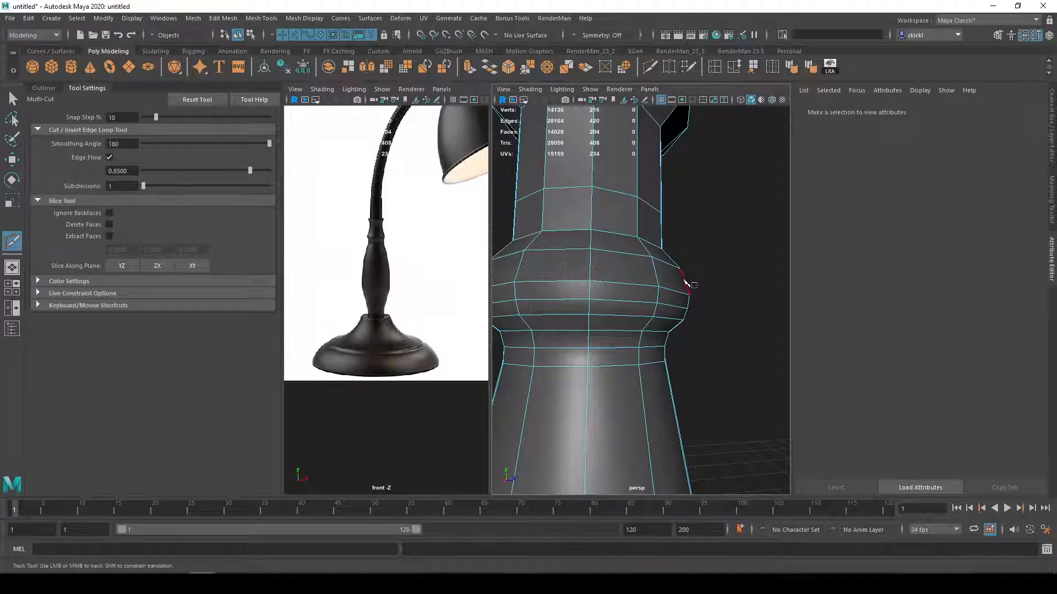
key("ctrl+z")
Step: Try a centred edge loop around the flared section with Edge Flow at 0.85, and undo it
middle_click_drag(688, 287, 715, 350, "alt")
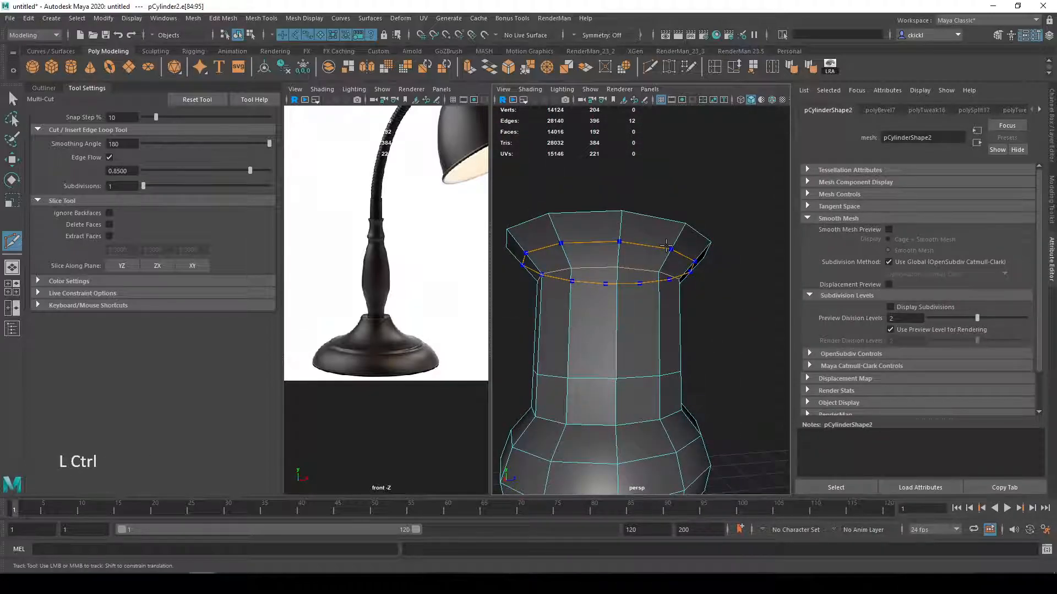
middle_click(666, 246, "ctrl")
left_click_drag(728, 306, 732, 323, "alt")
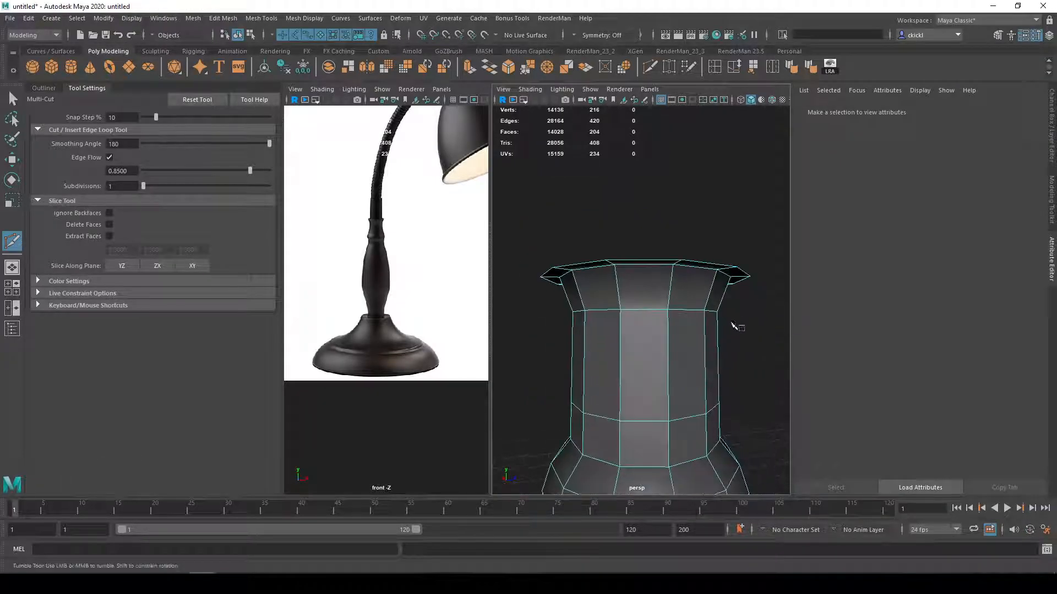
key("ctrl+z")
Step: Insert three edge loops with Edge Flow around the stem's bulge, one above, one at and one below its middle
scroll(688, 381, "down", 8)
middle_click_drag(689, 382, 660, 295, "alt")
scroll(660, 295, "up", 4)
middle_click_drag(647, 226, 663, 317, "alt")
middle_click(661, 295, "ctrl")
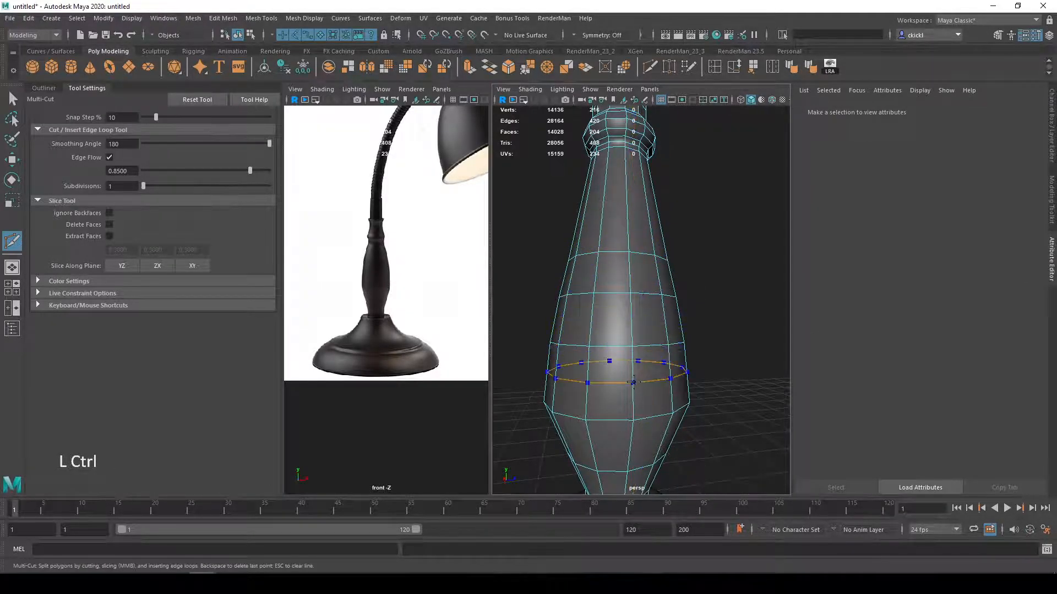
left_click(661, 369, "ctrl")
left_click(680, 441, "ctrl")
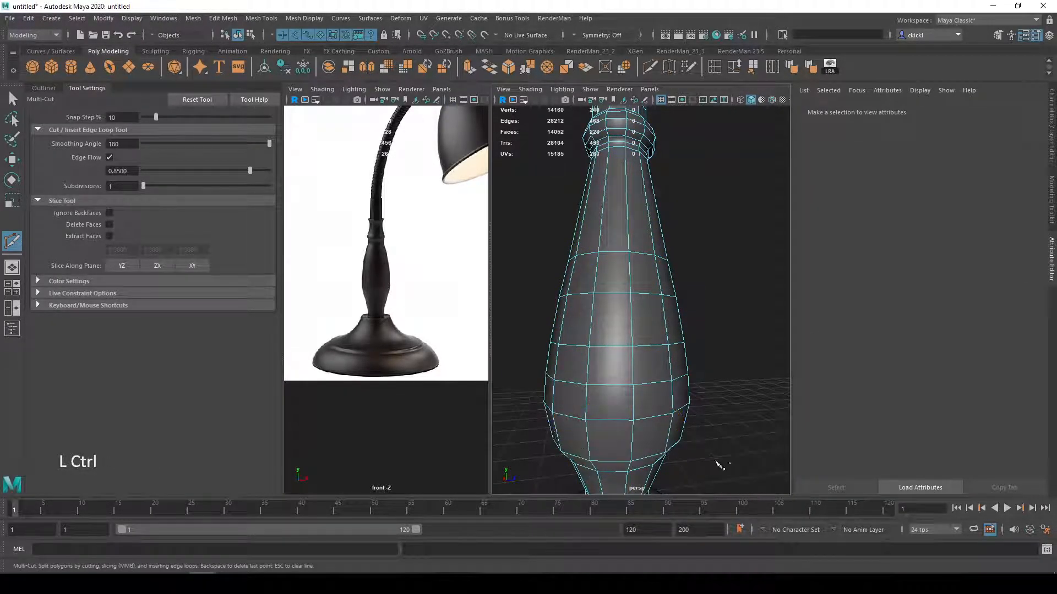
Step: Try another Edge Flow loop low on the stem and undo the loops added around the bulge
middle_click_drag(687, 457, 689, 392, "alt")
left_click_drag(689, 392, 692, 381, "alt")
key("ctrl+z")
middle_click_drag(695, 294, 681, 382, "alt")
left_click(623, 450, "ctrl")
key("ctrl+z")
left_click_drag(740, 410, 760, 424, "alt")
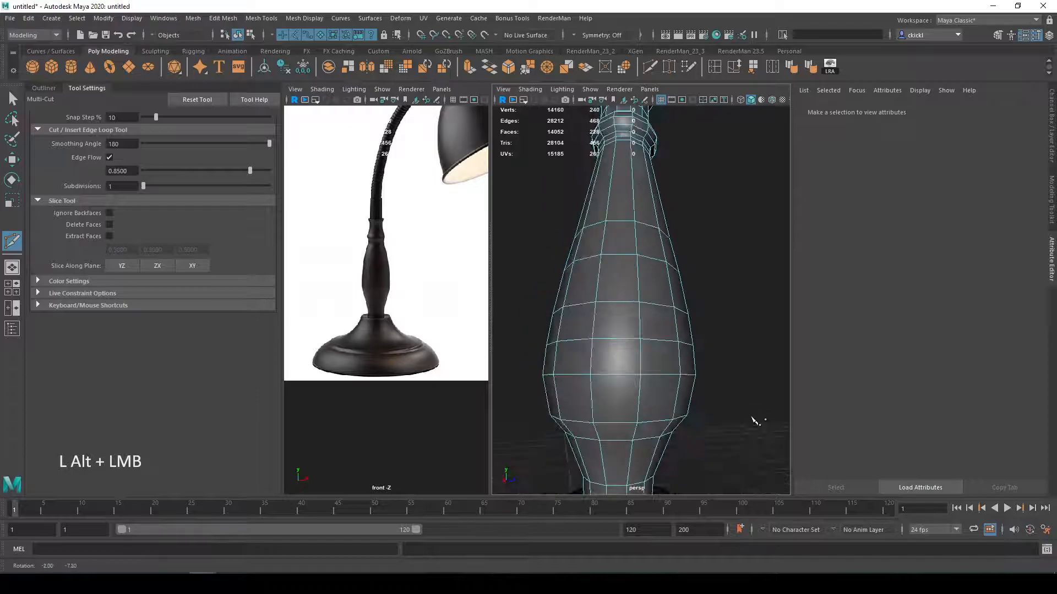
middle_click_drag(679, 245, 689, 360, "alt")
key("ctrl+z")
key("ctrl+z")
Step: Turn off Edge Flow and insert an edge loop around the upper part of the stem's bulge
middle_click_drag(737, 402, 706, 297, "alt")
left_click(110, 157)
left_click(643, 284, "ctrl")
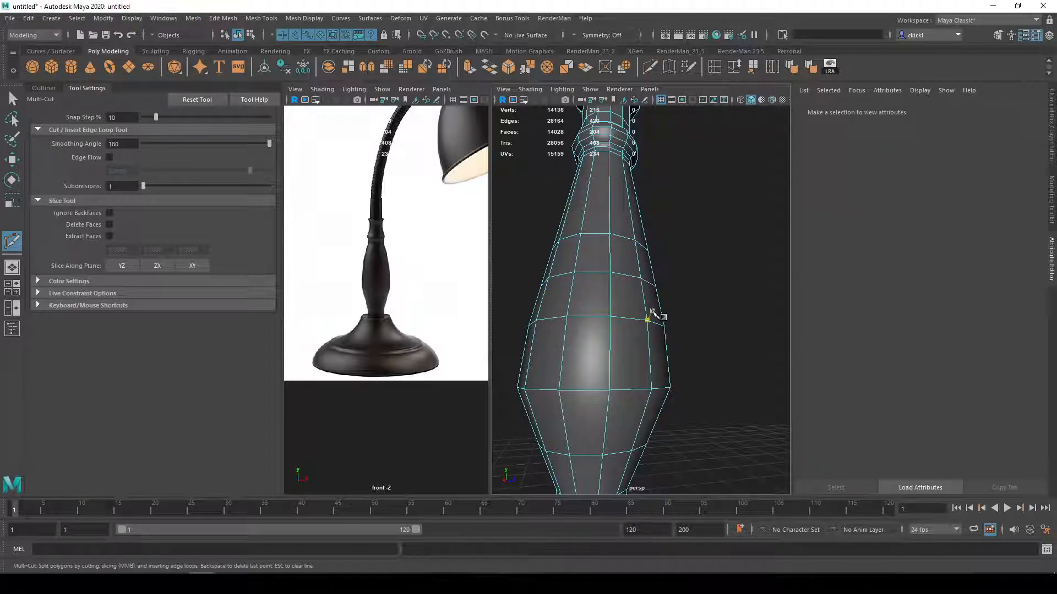
Step: Select the loop on the upper bulge, try scaling it out by about 1.03, and undo both scale and loop
key("q")
double_click(622, 273)
key("r")
left_click_drag(600, 294, 603, 295)
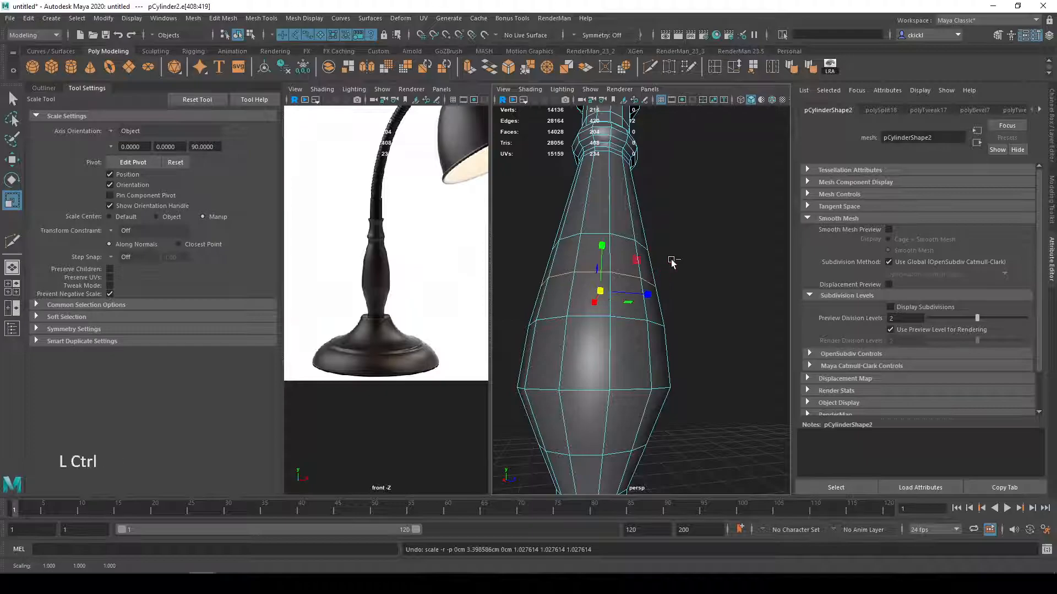
key("ctrl+z")
key("ctrl+z")
middle_click_drag(682, 212, 679, 342, "alt")
key("ctrl+z")
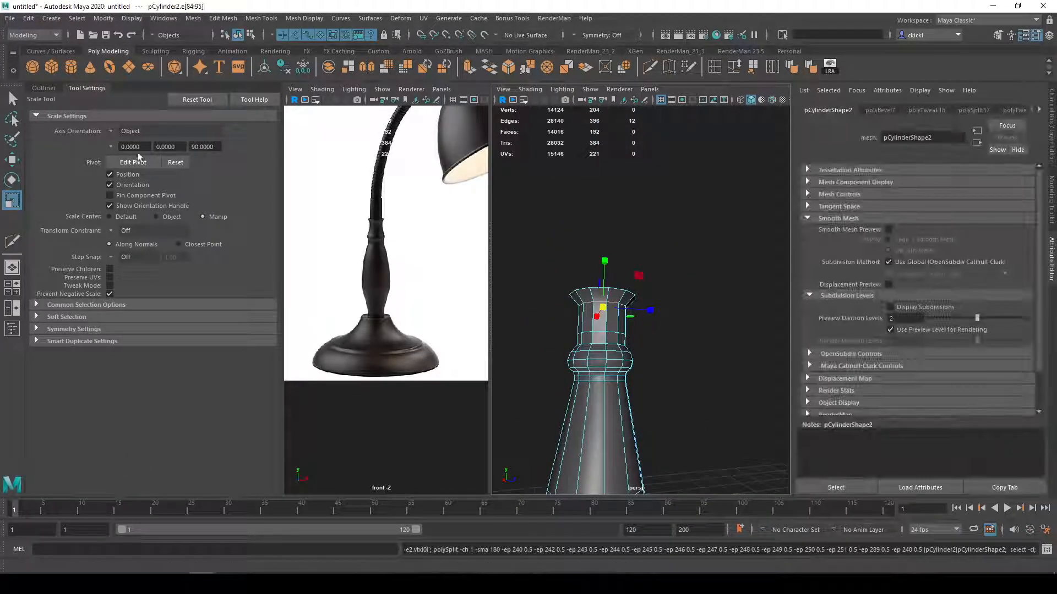
Step: Try an edge loop around the flared section using Multi-Cut with Edge Flow off
left_click(649, 67)
scroll(583, 291, "up", 3)
key("ctrl")
left_click(592, 288, "ctrl")
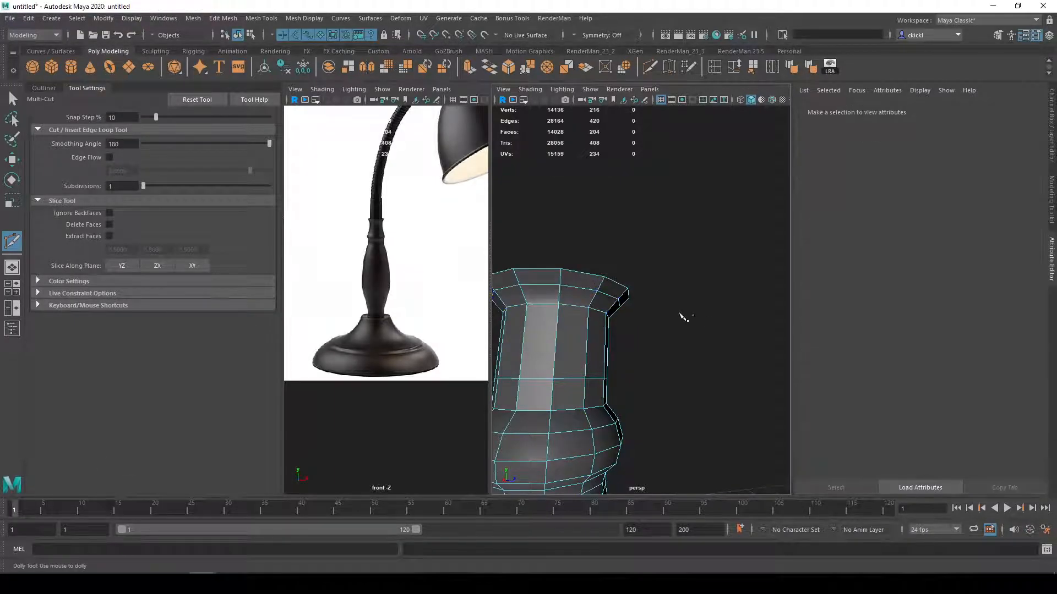
middle_click_drag(692, 319, 729, 300, "alt")
Step: Enable Edge Flow with a value of 0.4 and insert an edge loop around the flared section
left_click(109, 158)
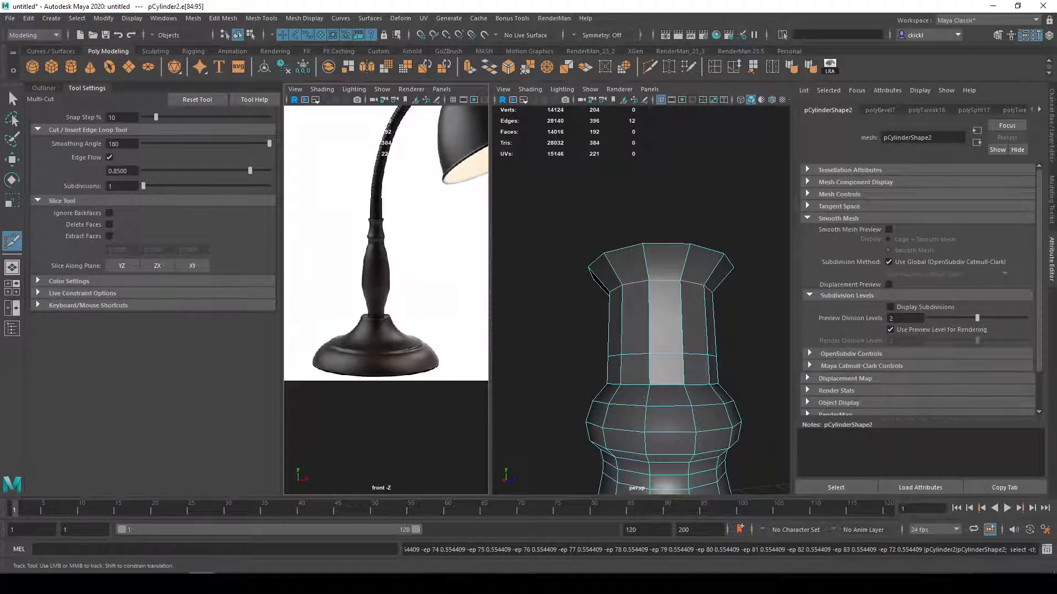
left_click(115, 171)
type("0.4")
key("Return")
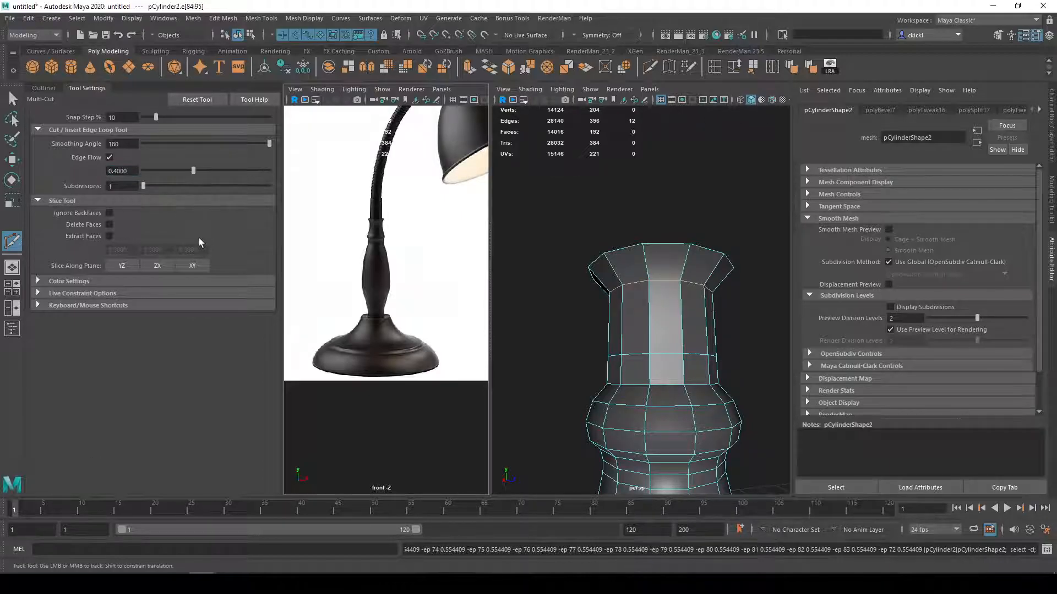
left_click(688, 270, "ctrl")
left_click_drag(757, 292, 709, 325, "alt")
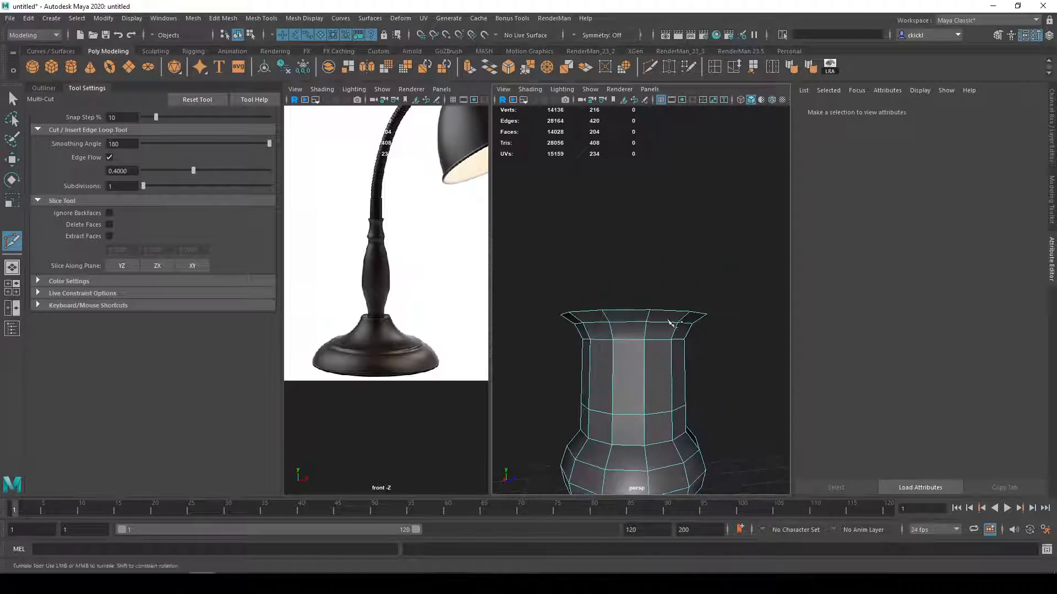
Step: Set the Multi-Cut tool's edge flow to 0.85 and close the tool settings
left_click(121, 172)
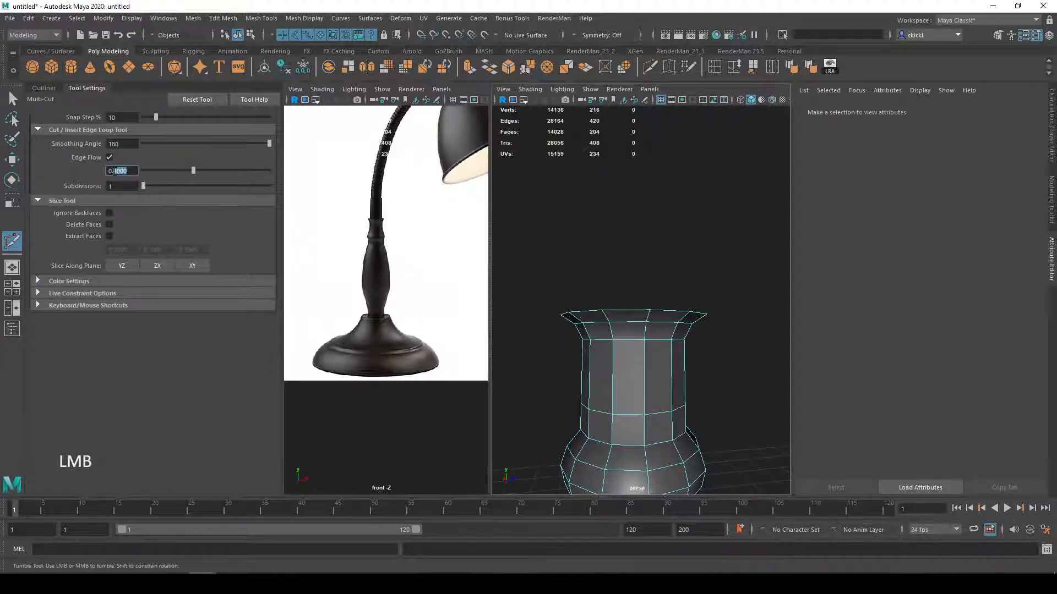
type("85")
key("Return")
left_click(88, 82)
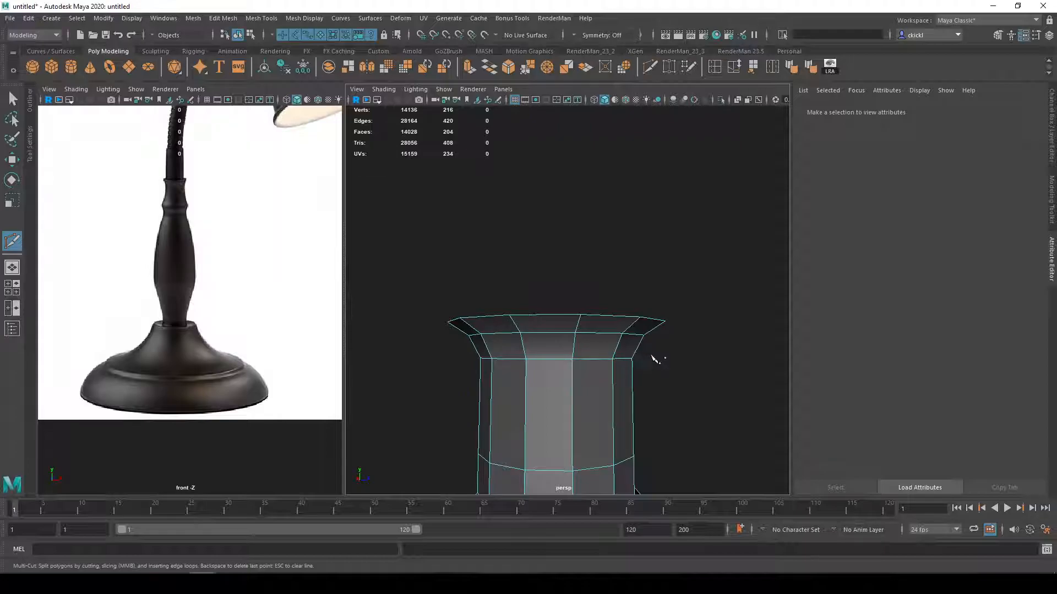
Step: Extrude the border edge loop at the stem's flared top, scale it inward and raise it slightly
key("q")
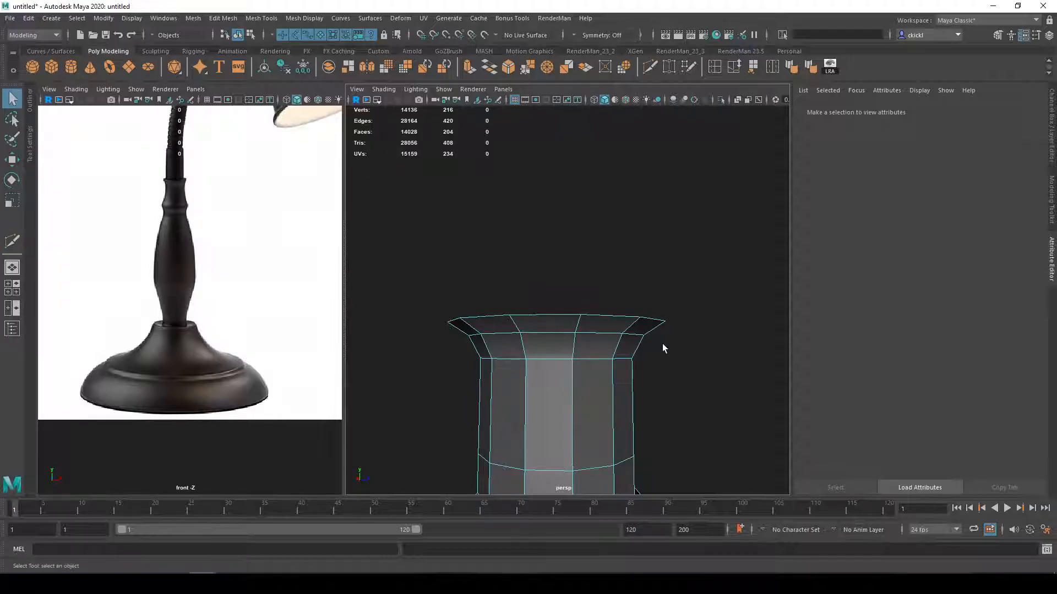
left_click(615, 316, "alt")
right_click(609, 318)
right_click_drag(606, 322, 606, 270)
double_click(606, 315)
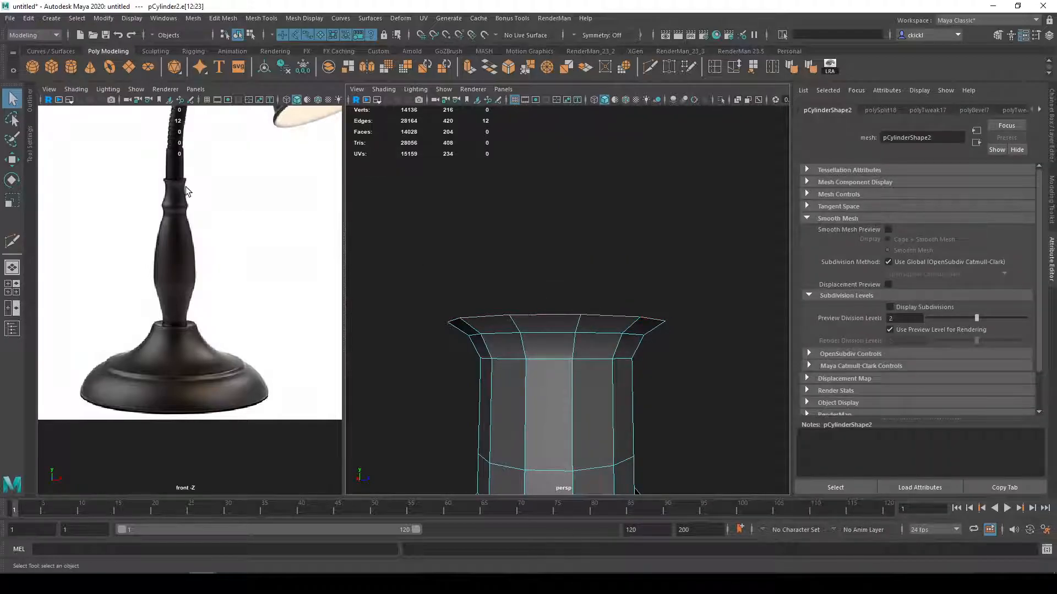
left_click_drag(376, 213, 602, 302, "alt")
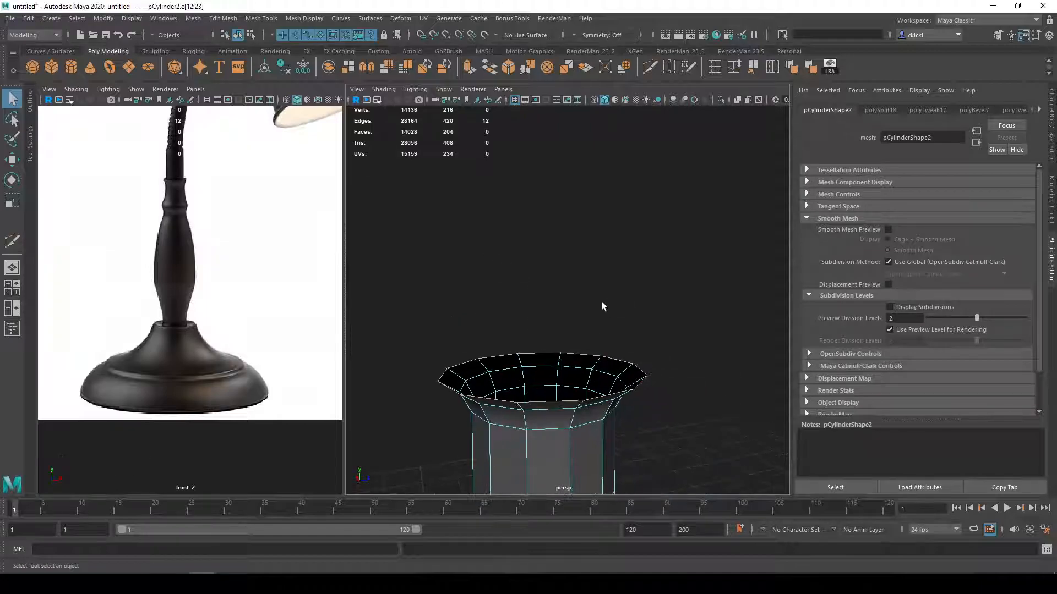
key("ctrl+e")
key("e")
key("r")
left_click_drag(543, 372, 544, 334)
key("w")
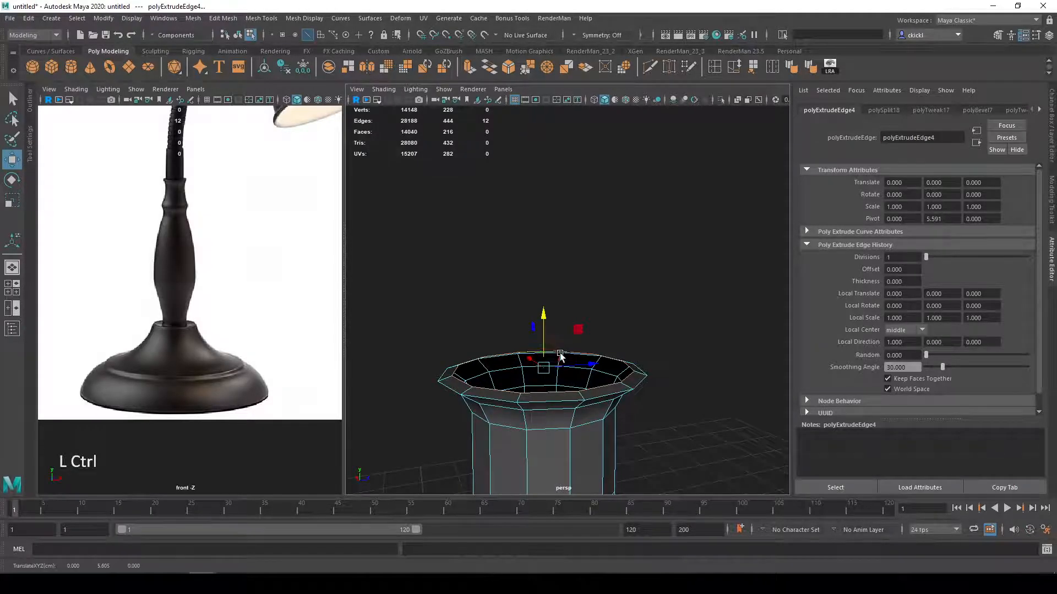
Step: Extrude the inner rim edge loop downward into the neck and scale it in to about 0.825
key("ctrl+e")
left_click_drag(540, 321, 545, 333)
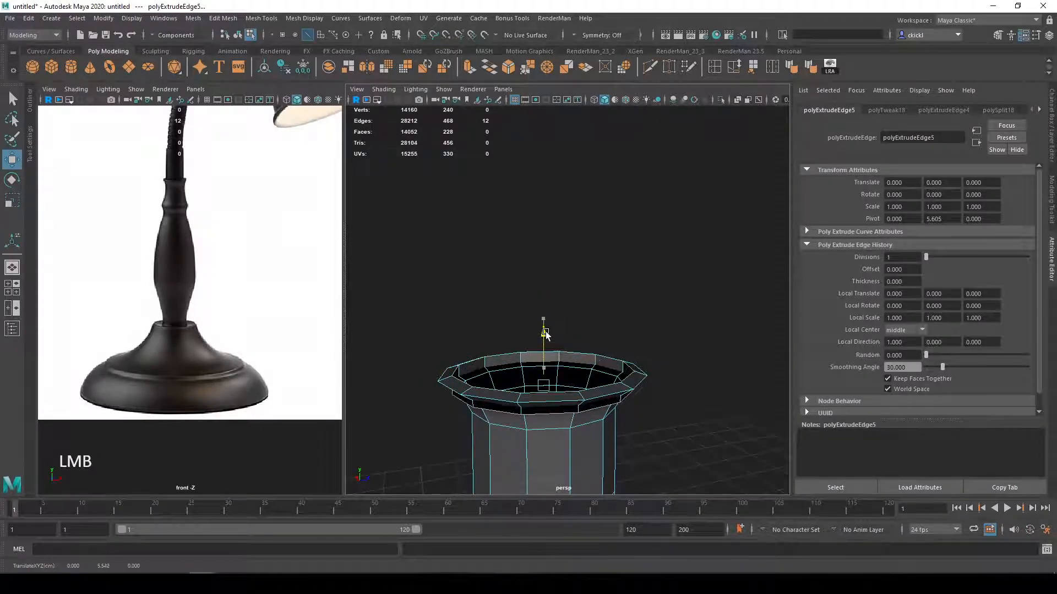
key("r")
left_click_drag(543, 385, 525, 383)
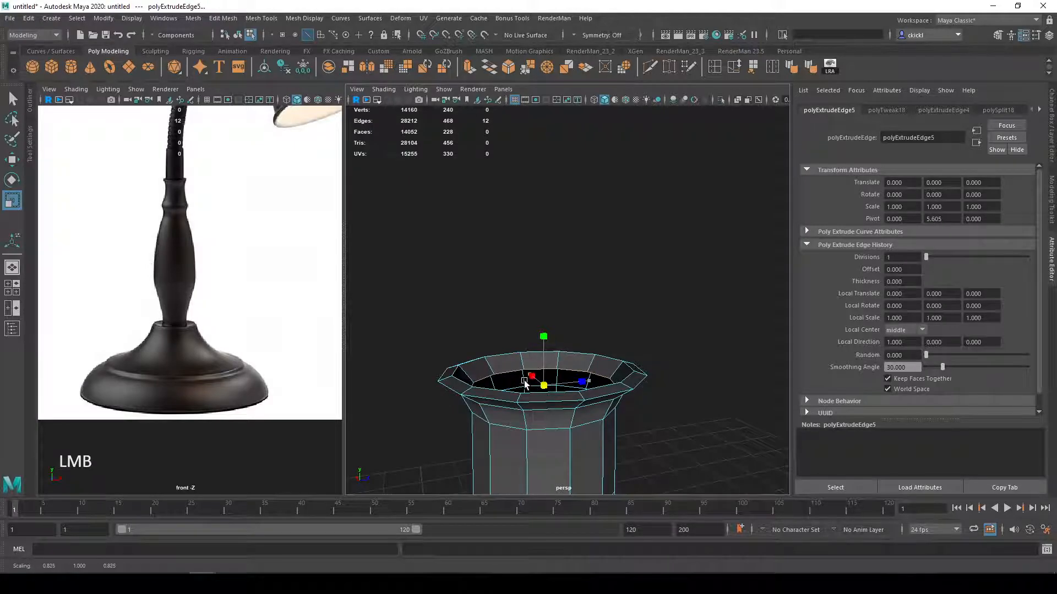
scroll(525, 383, "down", 6)
middle_click_drag(483, 359, 594, 279, "alt")
left_click_drag(594, 278, 634, 266, "alt")
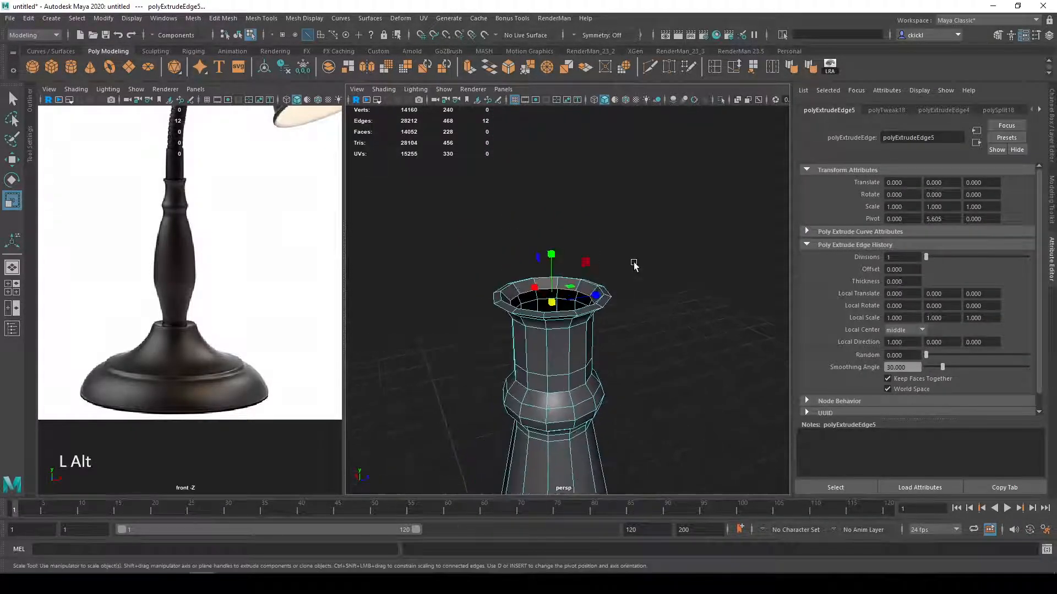
scroll(634, 266, "up", 2)
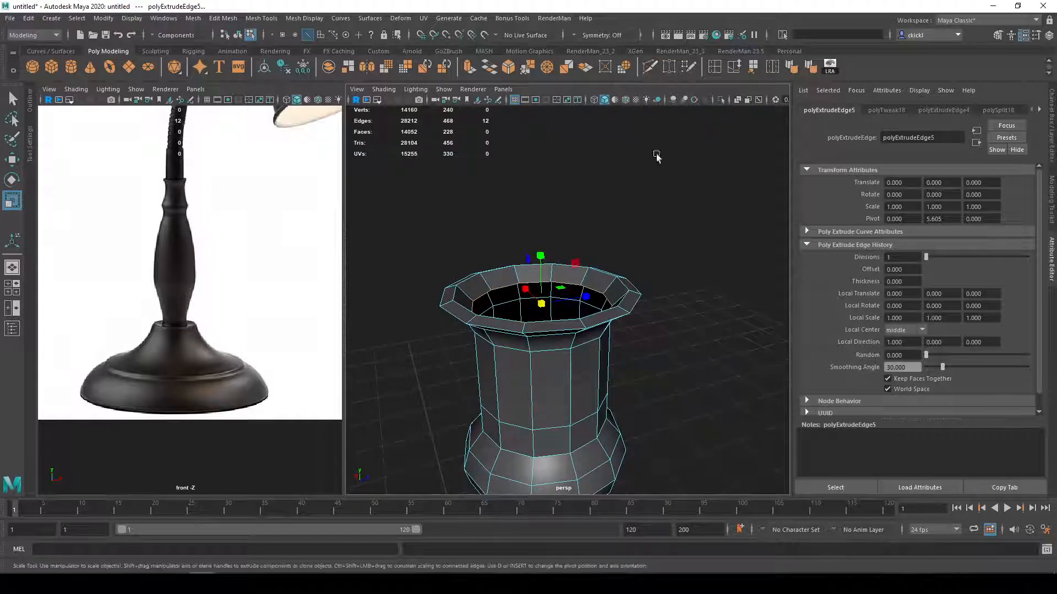
Step: Compare the stem's flared rim in smooth preview and as a plain mesh from several angles
key("q")
key("3")
right_click_drag(626, 304, 660, 273)
left_click(660, 273)
scroll(656, 280, "down", 3)
left_click_drag(650, 311, 625, 309, "alt")
scroll(556, 276, "up", 3)
left_click(576, 261)
key("1")
middle_click_drag(584, 252, 606, 296, "alt")
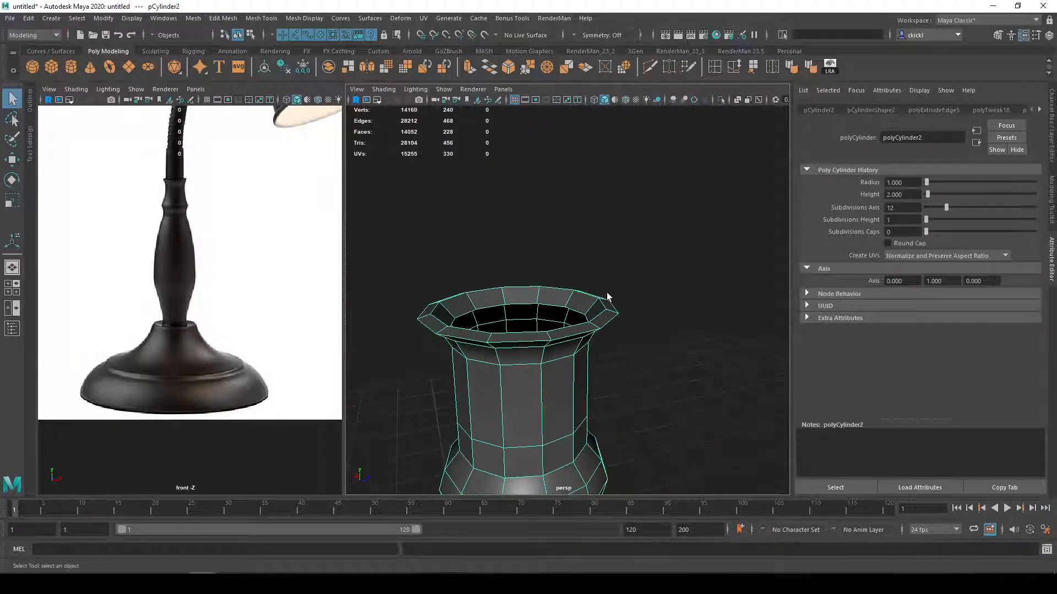
left_click_drag(557, 283, 576, 273, "alt")
key("3")
left_click_drag(655, 271, 615, 296, "alt")
left_click(693, 321)
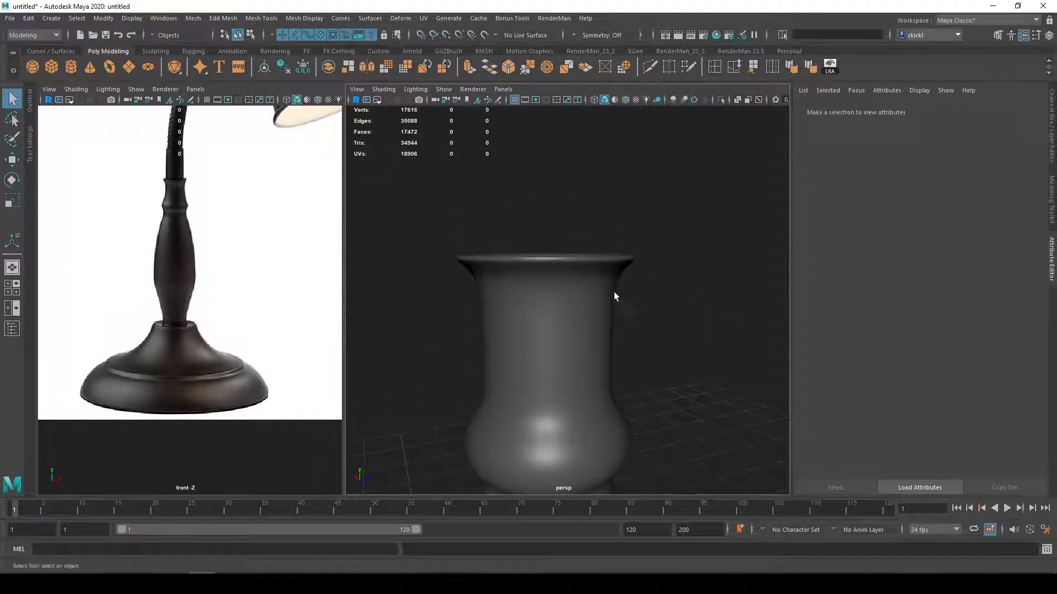
Step: Insert an edge loop just below the stem's top lip with the Multi-Cut tool
left_click(629, 266)
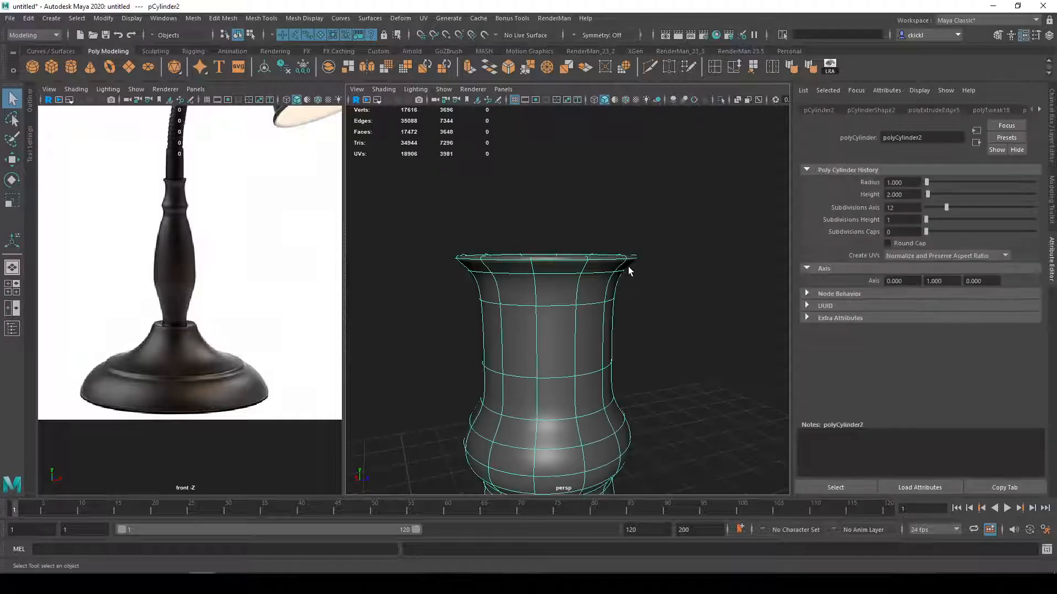
key("1")
scroll(642, 229, "up", 5)
middle_click_drag(642, 229, 641, 243, "alt")
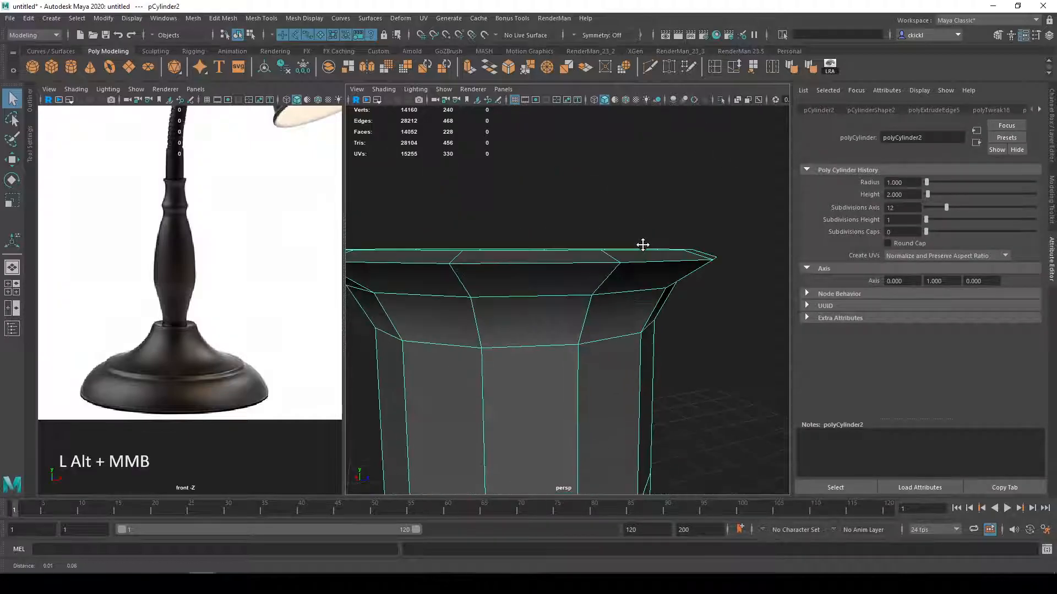
left_click(649, 66)
left_click(692, 272, "ctrl")
Step: Scale the new edge loop outward slightly and lower it to thicken the lip, checking it in smooth preview
key("q")
double_click(652, 273)
key("e")
key("r")
left_click_drag(519, 264, 526, 268)
key("w")
left_click_drag(521, 209, 524, 225)
key("3")
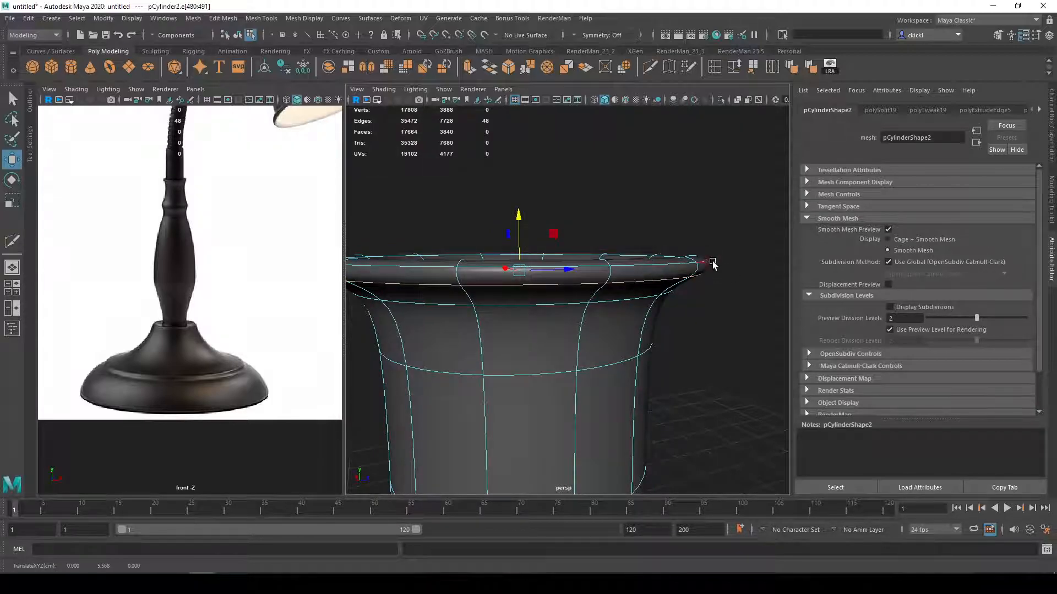
key("1")
Step: Return to object mode and examine the smoothed stem and base as a whole
scroll(698, 259, "down", 5)
mouse_move(698, 259)
left_mouse_down("alt")
mouse_move(707, 280)
mouse_move(704, 244)
left_mouse_up("alt")
scroll(691, 269, "down", 3)
key("q")
right_click_drag(612, 350, 688, 264)
left_click(688, 265)
scroll(657, 341, "down", 6)
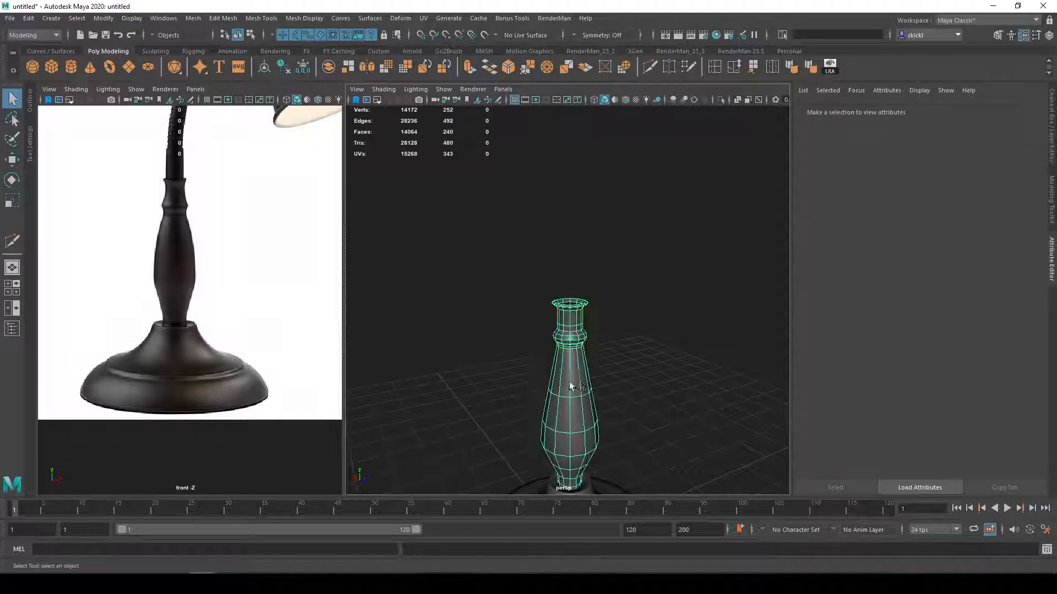
middle_click_drag(640, 379, 662, 276, "alt")
left_click_drag(663, 276, 632, 236, "alt")
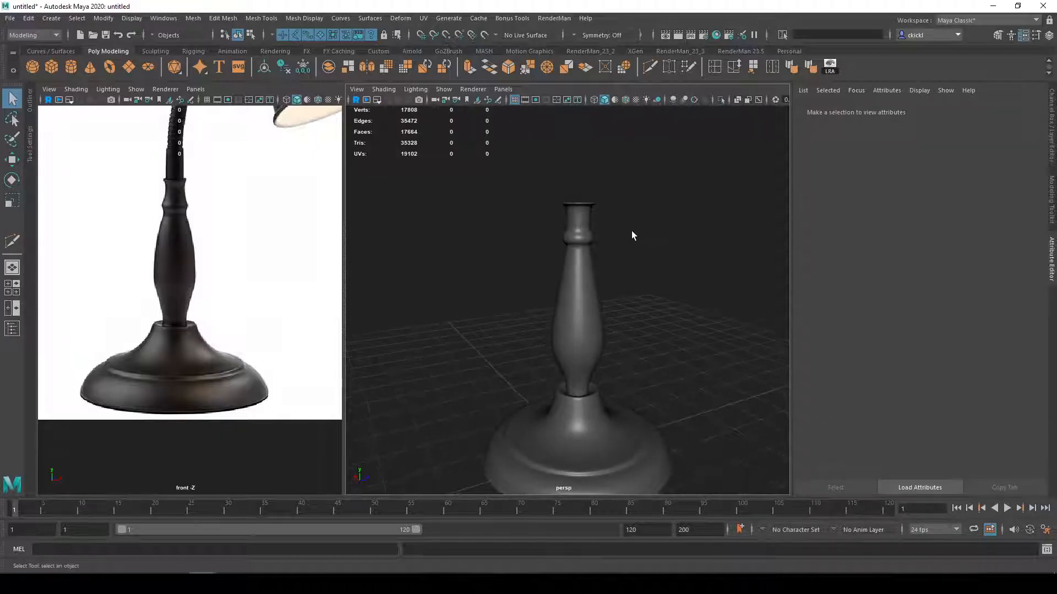
Step: Raise an edge loop on the stem's top rim slightly and adjust its scale
scroll(625, 223, "up", 3)
middle_click_drag(590, 160, 573, 259, "alt")
scroll(596, 218, "up", 5)
left_click(599, 206)
scroll(600, 191, "up", 7)
key("1")
right_click_drag(573, 224, 569, 182)
double_click(574, 208)
key("w")
left_click_drag(551, 158, 551, 151)
key("r")
left_click_drag(554, 210, 552, 209)
Step: Fine-tune the scale of the rim's edge loop and show the stem in smooth preview
left_click_drag(477, 216, 672, 242, "alt")
left_click(679, 265)
left_click(584, 274)
left_click_drag(585, 274, 590, 275)
key("3")
Step: Examine the smoothed lamp stand and the gooseneck above the stem in the reference image
scroll(593, 277, "down", 5)
key("q")
right_click_drag(592, 314, 644, 260)
left_click(644, 260)
scroll(655, 293, "down", 8)
mouse_move(655, 294)
left_mouse_down("alt")
mouse_move(643, 313)
mouse_move(642, 295)
left_mouse_up("alt")
scroll(639, 314, "up", 6)
middle_click_drag(642, 295, 637, 288, "alt")
left_click_drag(637, 288, 646, 297, "alt")
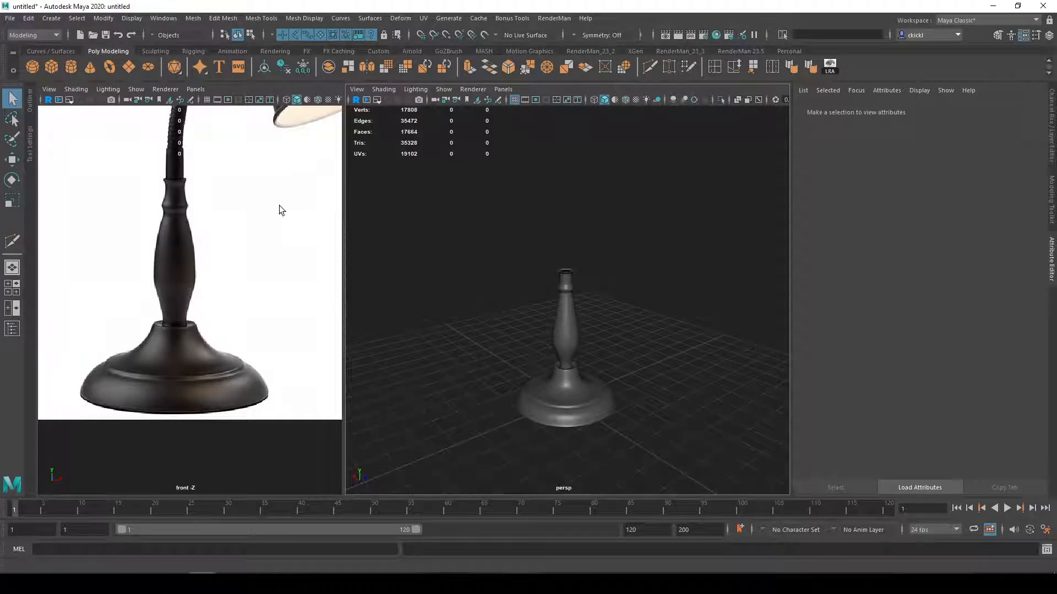
middle_click_drag(192, 173, 167, 353, "alt")
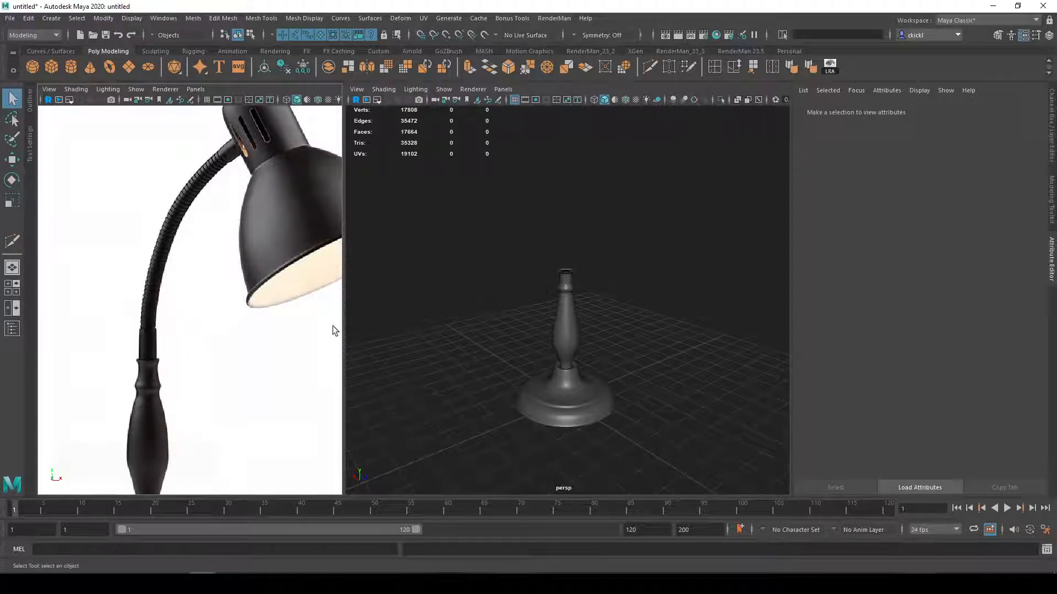
Step: Create a polygon cylinder and raise it above the top of the lamp stem
left_click(71, 66)
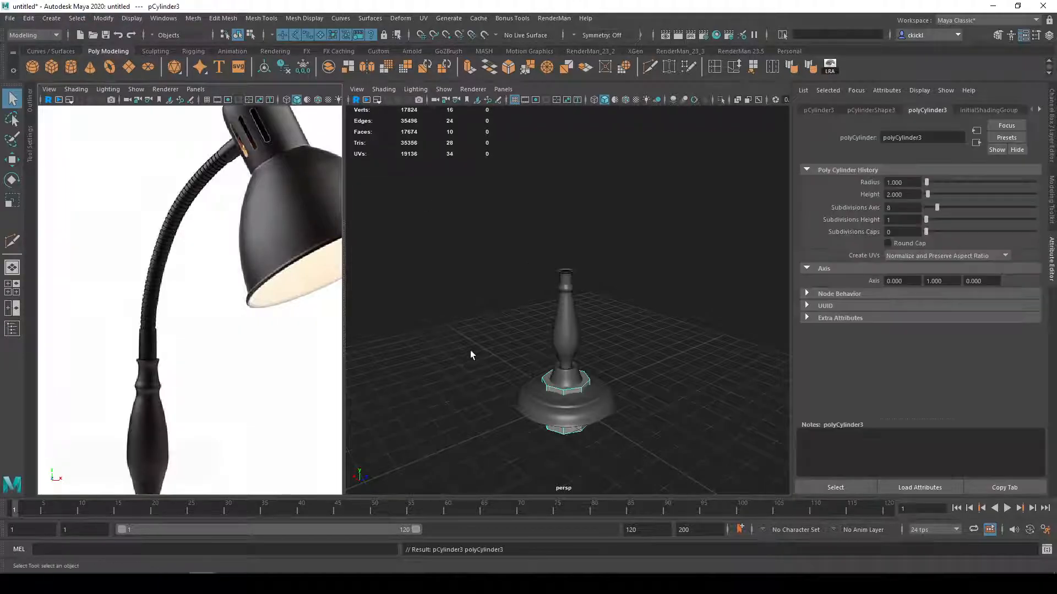
scroll(579, 433, "up", 2)
middle_click_drag(578, 433, 573, 283, "alt")
key("w")
left_click_drag(548, 297, 558, 91)
middle_click_drag(582, 164, 583, 312, "alt")
left_click_drag(550, 263, 559, 171)
Step: Scale the cylinder down uniformly until it is slightly narrower than the stem's neck
key("r")
left_click_drag(556, 230, 478, 233)
right_click_drag(567, 212, 674, 189, "alt")
middle_click_drag(582, 132, 571, 295, "alt")
Step: Select the cylinder's bottom cap face and set the cylinder's Subdivisions Axis to 12
key("q")
right_click_drag(550, 294, 550, 324)
left_click(553, 322)
middle_click_drag(557, 330, 542, 272, "alt")
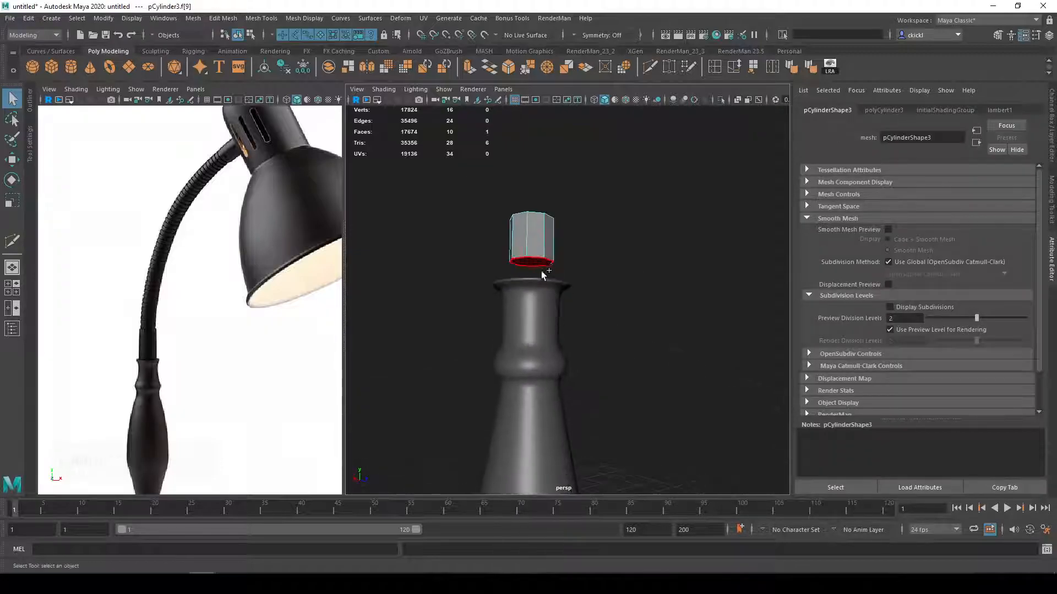
left_click(895, 110)
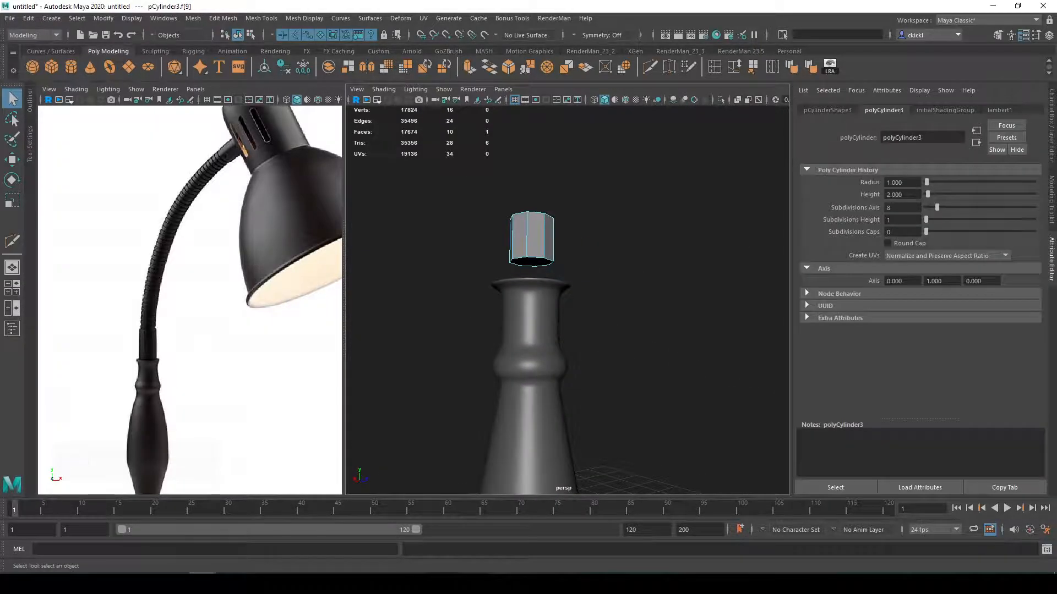
type("12")
key("Return")
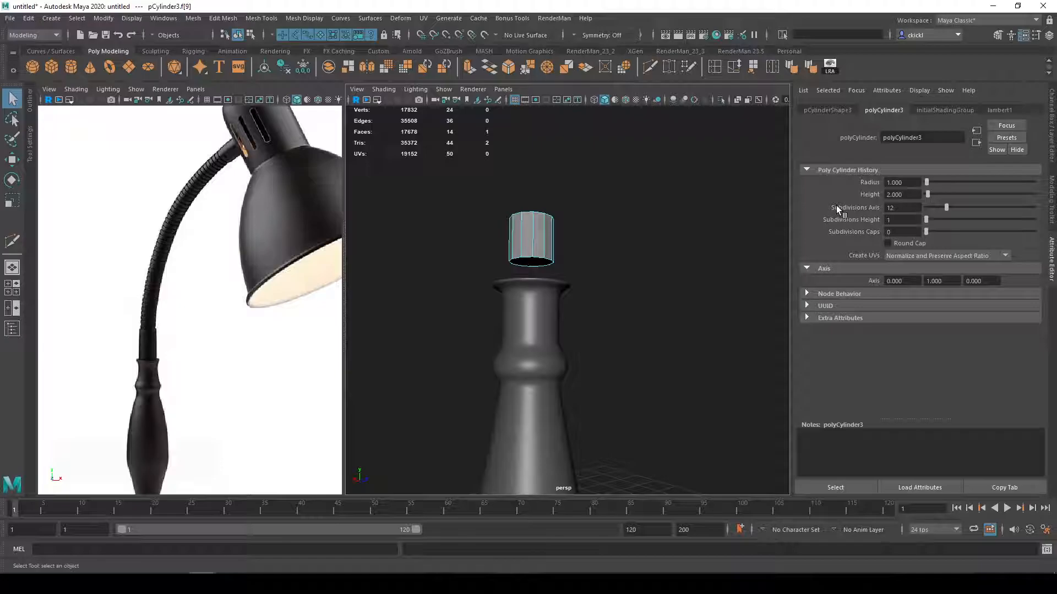
Step: Add the top cap to the face selection and delete both cylinder caps
left_click(531, 216, "shift")
left_click_drag(531, 220, 556, 276, "alt")
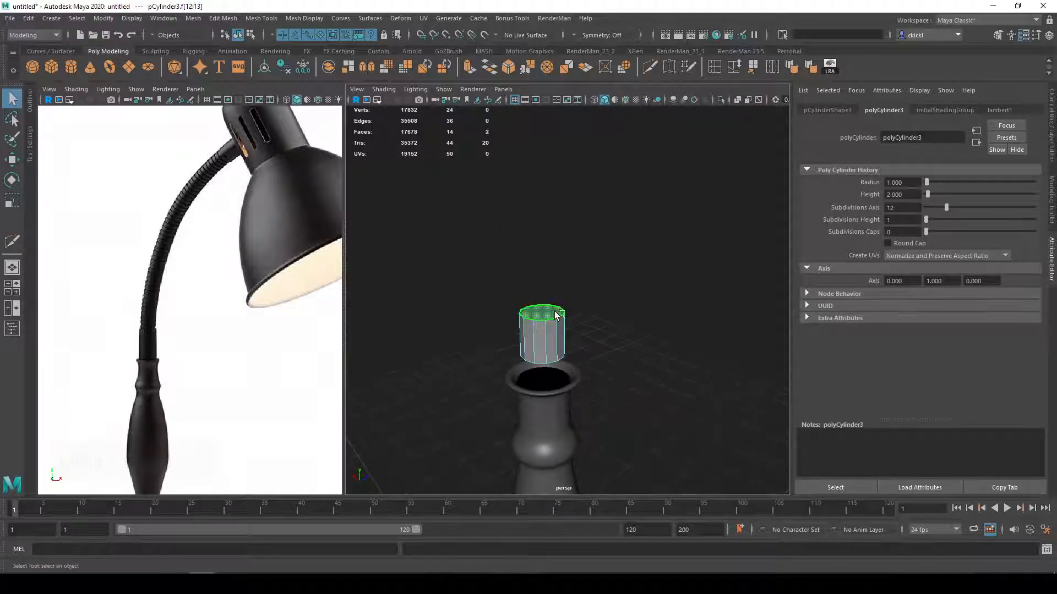
key("Delete")
scroll(594, 348, "up", 4)
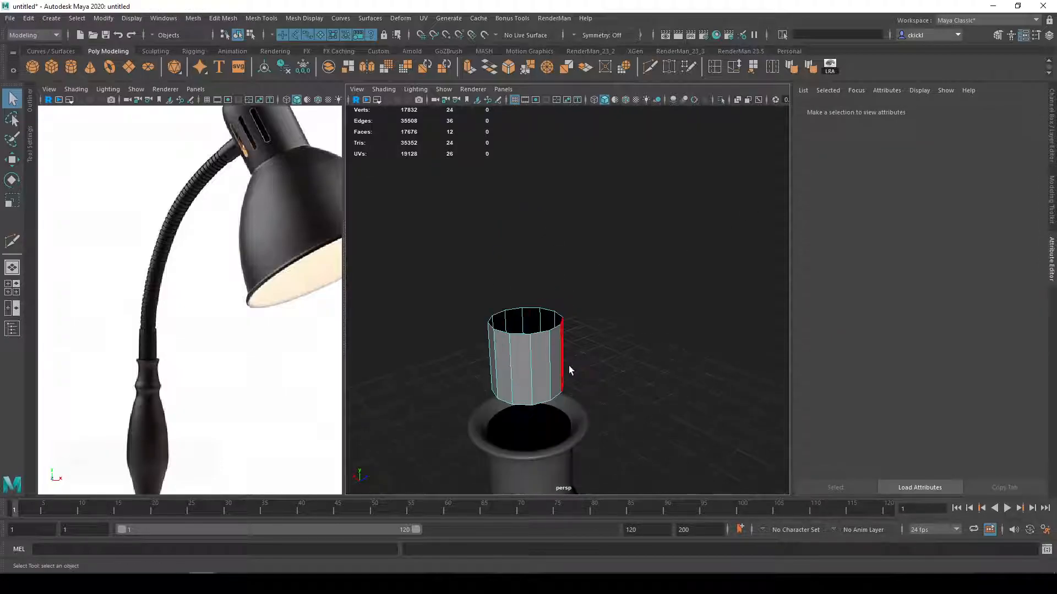
Step: Position the open cylinder in the stem's rim and scale it to about 0.227 so it fits the opening
middle_click_drag(569, 366, 595, 335, "alt")
left_click_drag(596, 336, 603, 266, "alt")
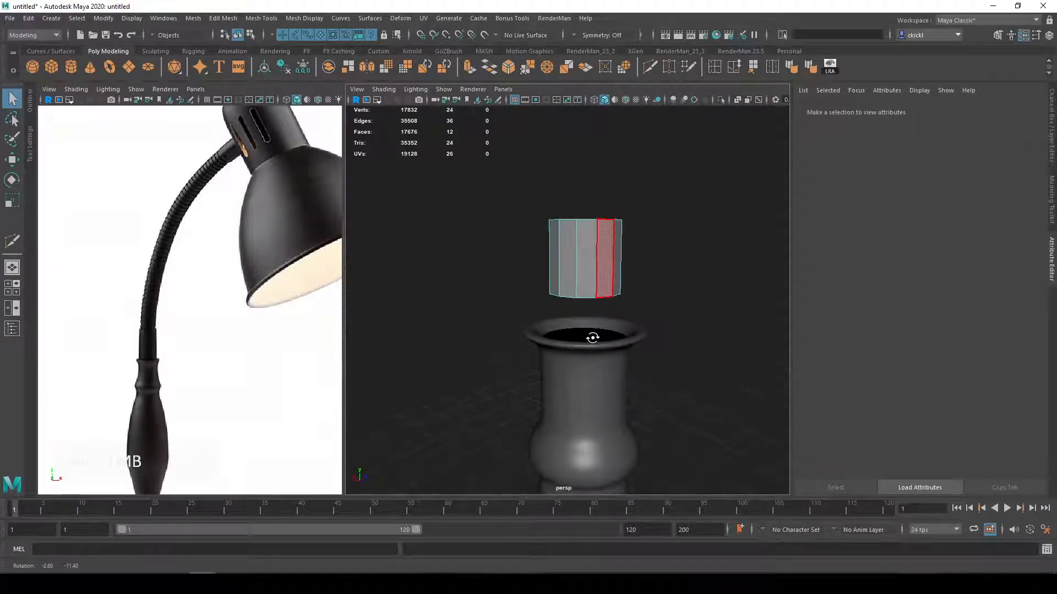
right_click_drag(603, 266, 613, 266)
key("w")
middle_click_drag(612, 267, 597, 320)
key("e")
key("r")
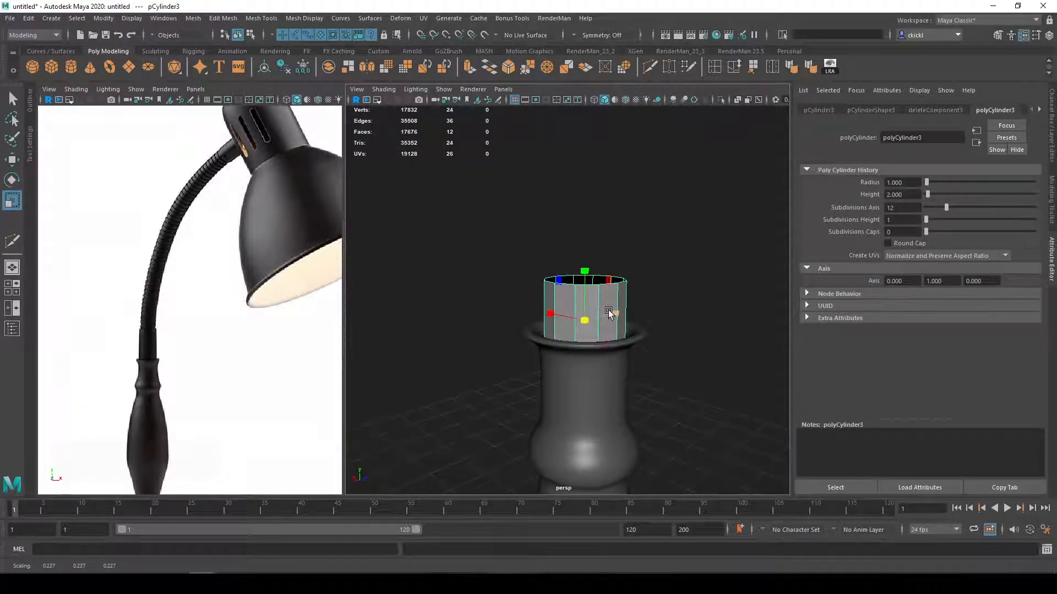
key("w")
mouse_move(586, 264)
left_mouse_down()
mouse_move(586, 237)
mouse_move(588, 258)
left_mouse_up()
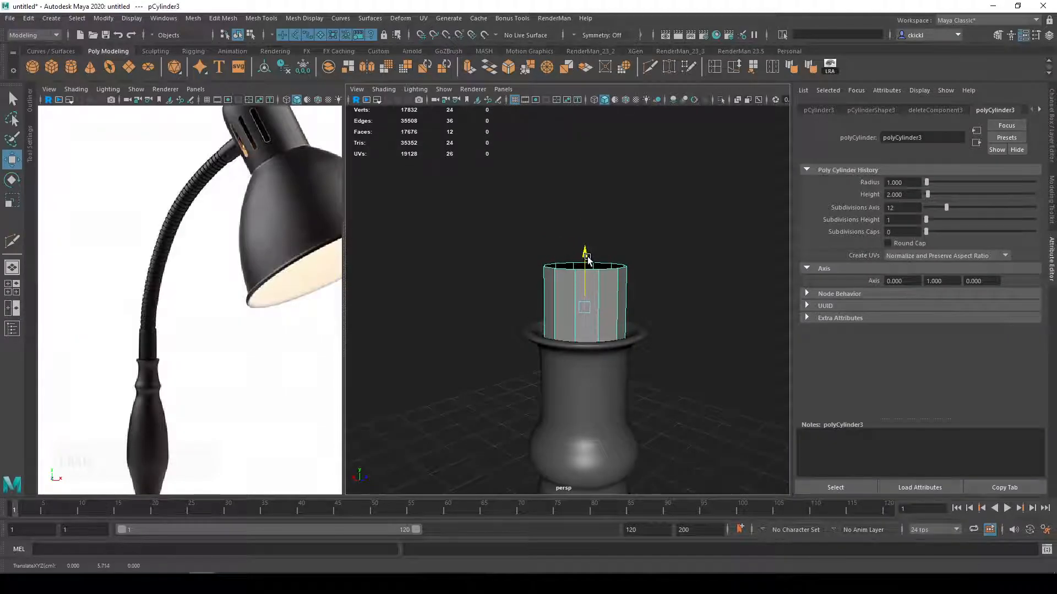
Step: Assign the lamp stem's existing material to the cylinder
key("q")
right_click_drag(609, 294, 708, 549)
scroll(636, 333, "up", 4)
left_click_drag(632, 332, 631, 351, "alt")
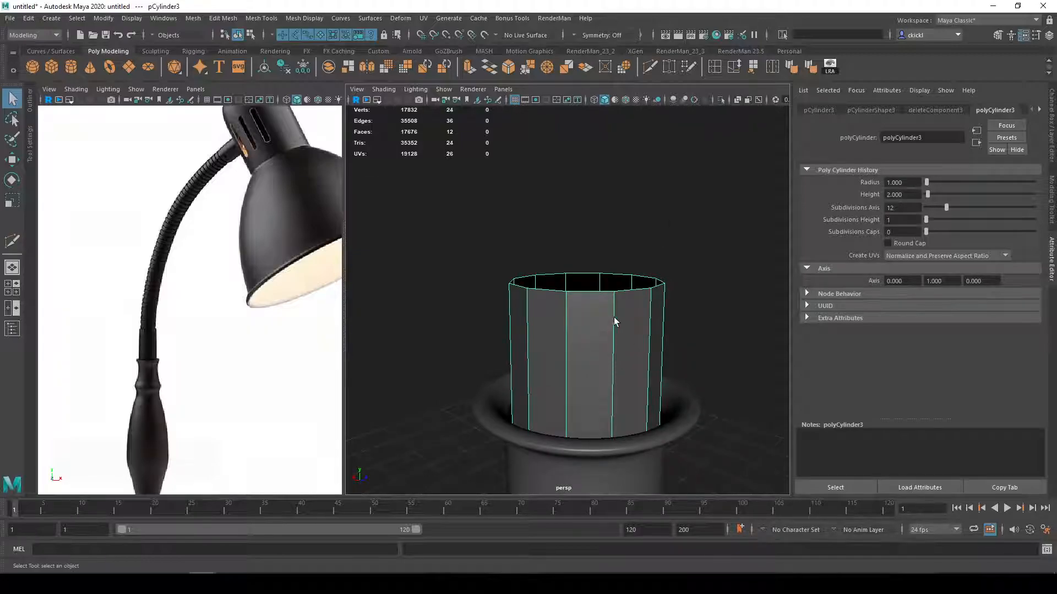
left_click(650, 66)
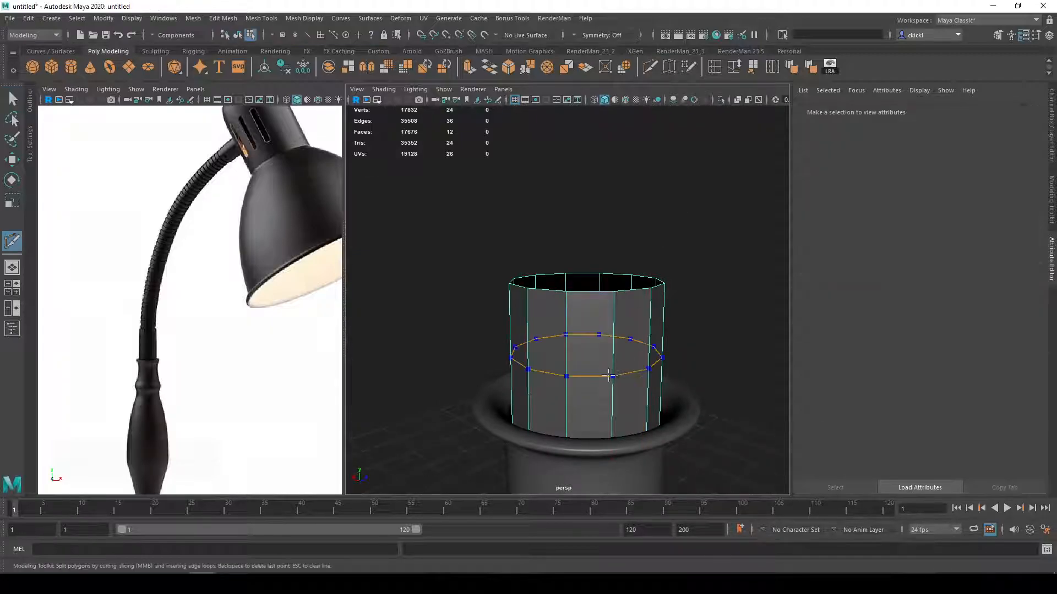
key("3")
key("1")
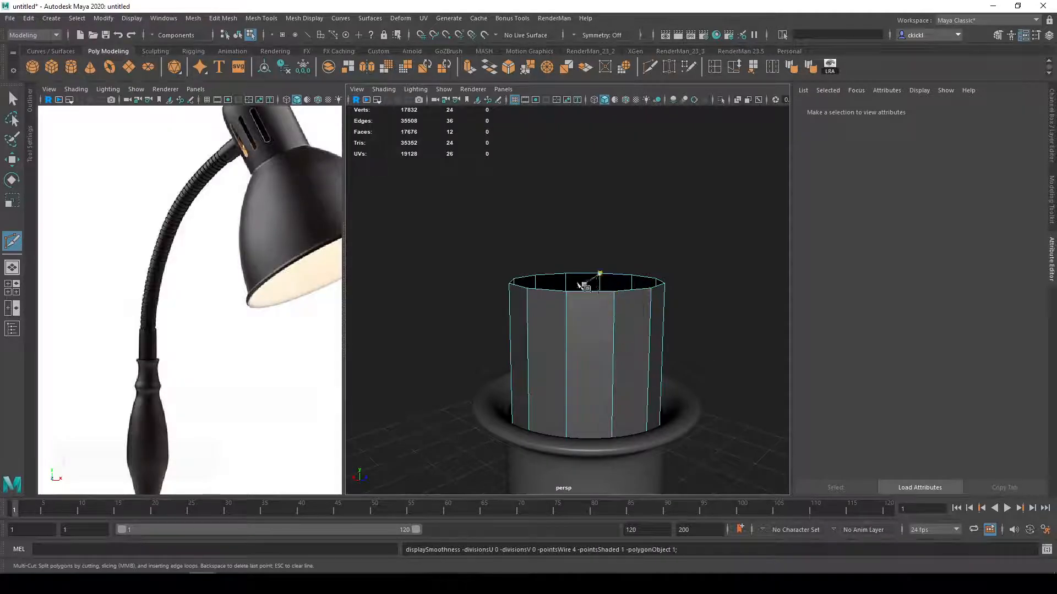
Step: Extrude the cylinder's top border edge loop inward by about 0.034
key("q")
right_click_drag(637, 297, 637, 242)
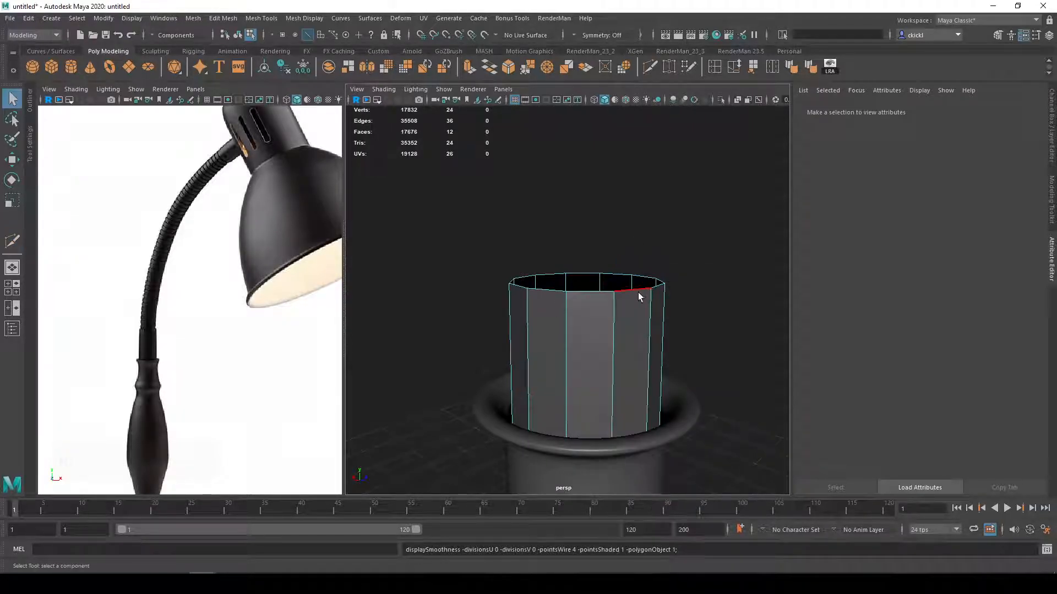
double_click(638, 294)
key("ctrl+e")
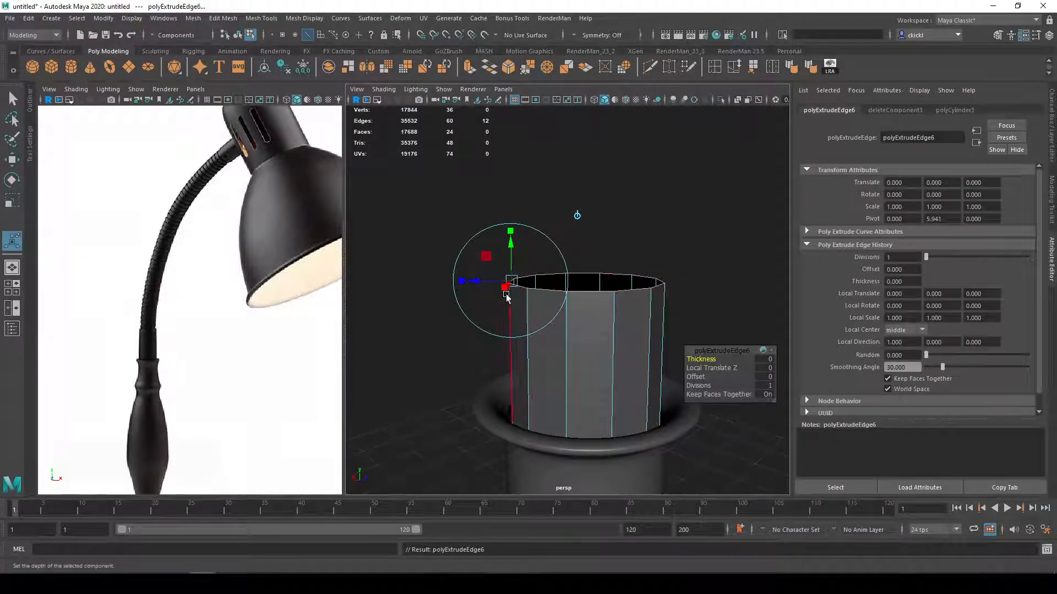
Step: Extrude the inner top edge loop again and move it down inside the cylinder
key("ctrl+e")
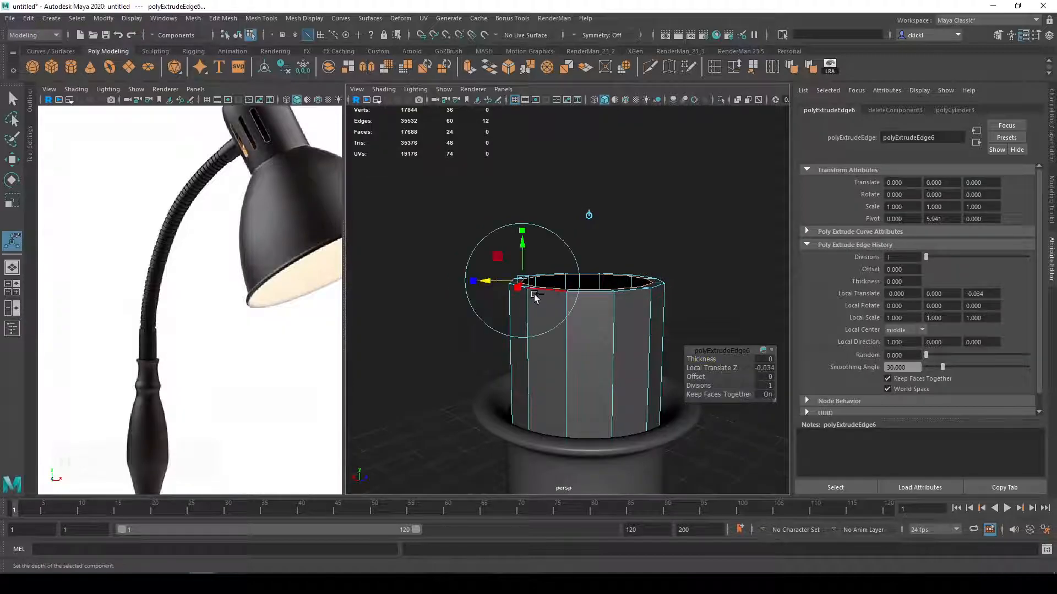
key("w")
left_click_drag(583, 226, 587, 244)
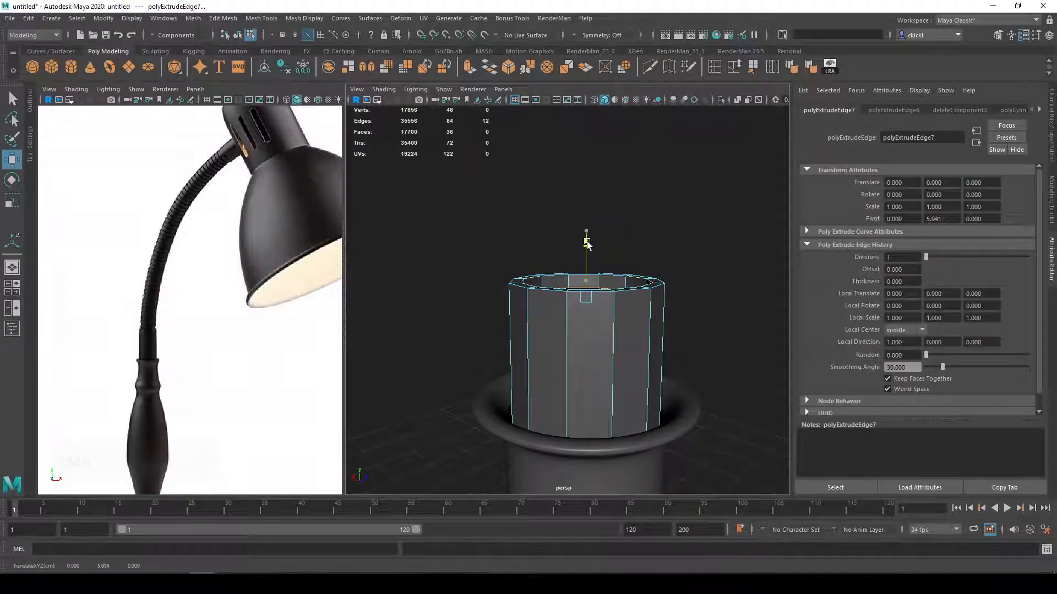
Step: Preview the cylinder's smoothing in object mode, then return it to the unsmoothed display
left_click_drag(631, 282, 634, 292, "alt")
left_click_drag(620, 372, 628, 351, "alt")
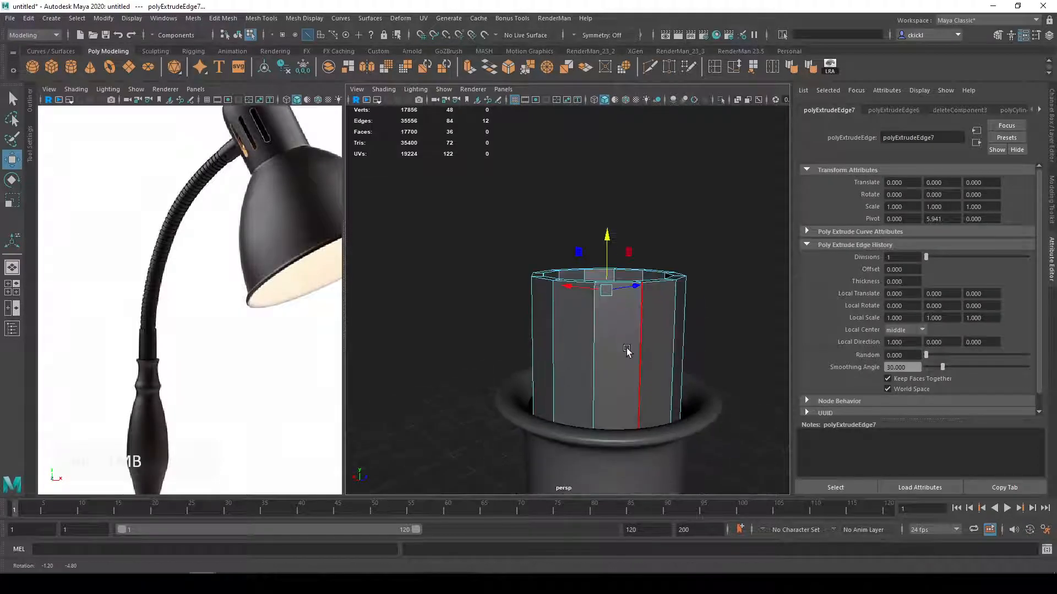
key("q")
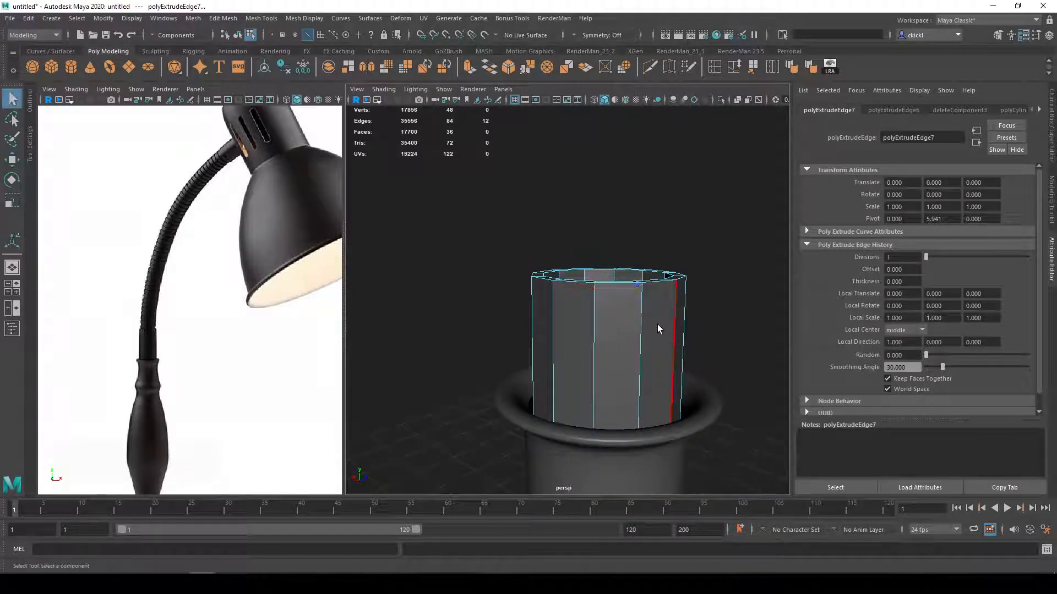
right_click_drag(701, 293, 710, 291)
key("3")
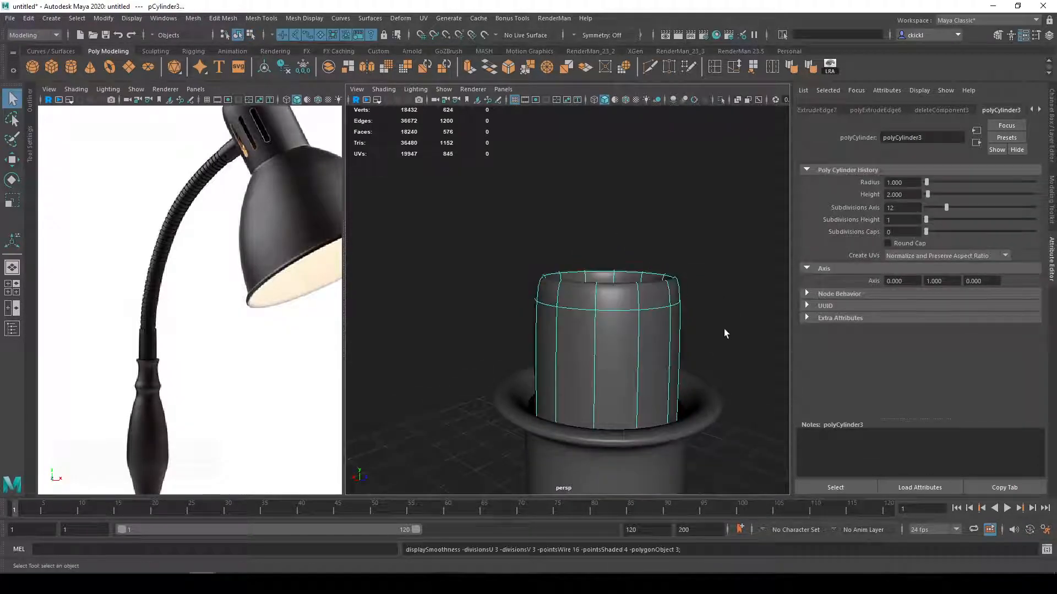
key("1")
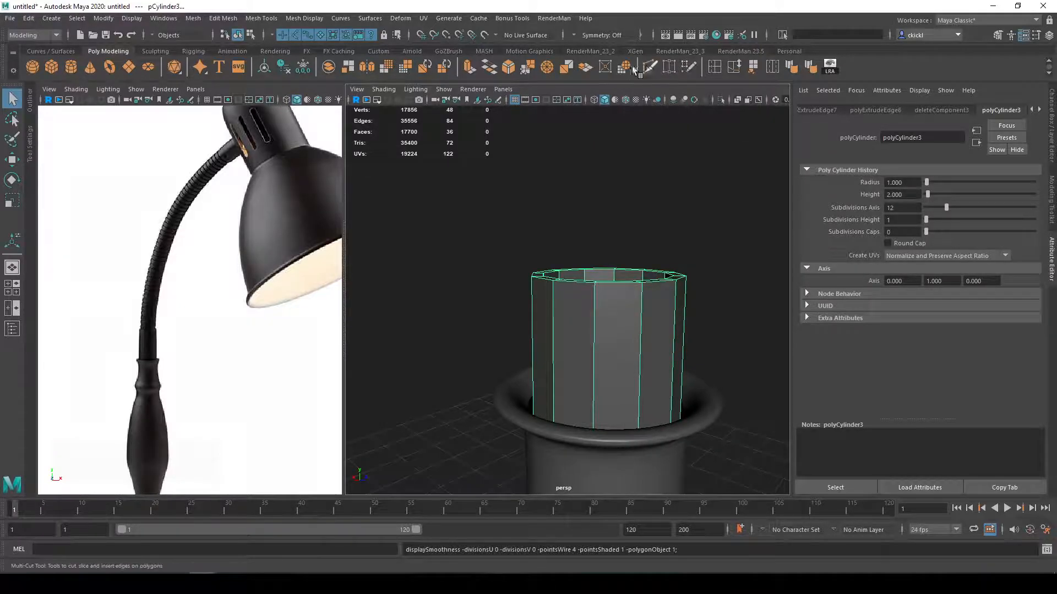
Step: Turn off Edge Flow for the Multi-Cut tool and insert an edge loop around the lower half of the cylinder in the rim
left_click(650, 66)
left_click(644, 378)
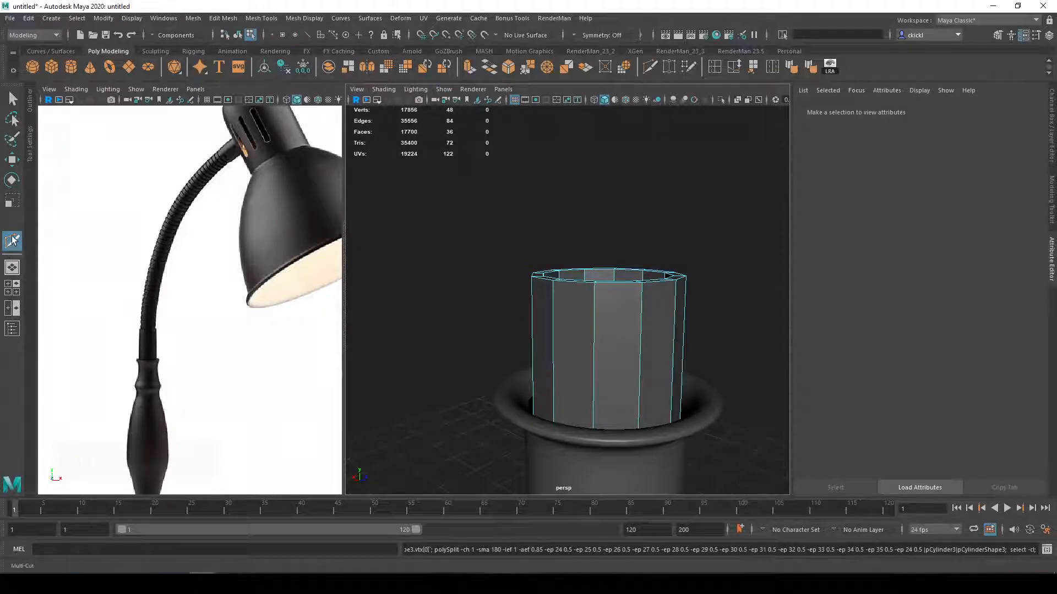
double_click(12, 241)
left_click(109, 158)
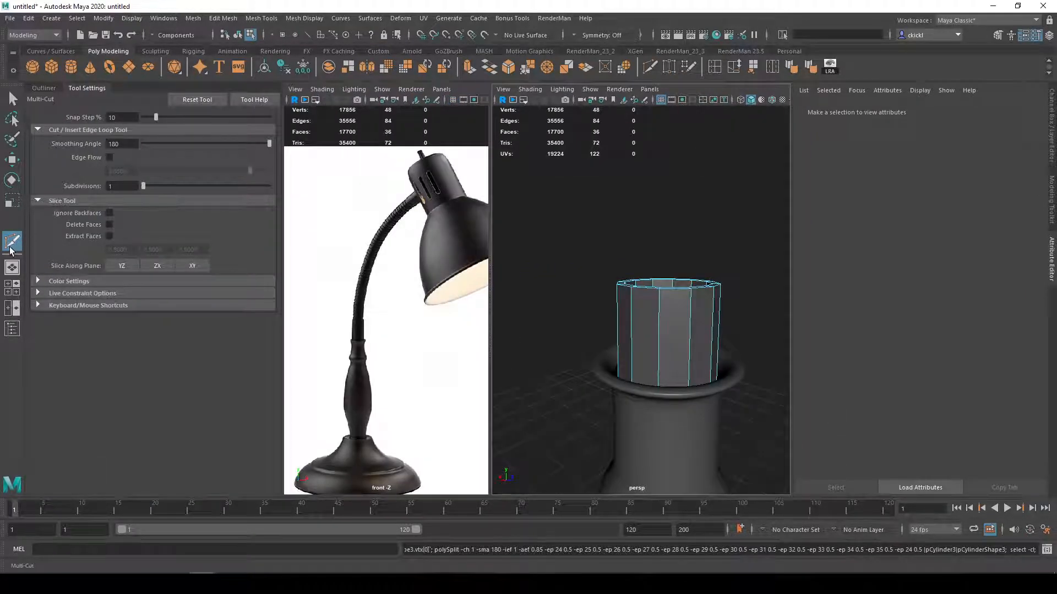
left_click(80, 83)
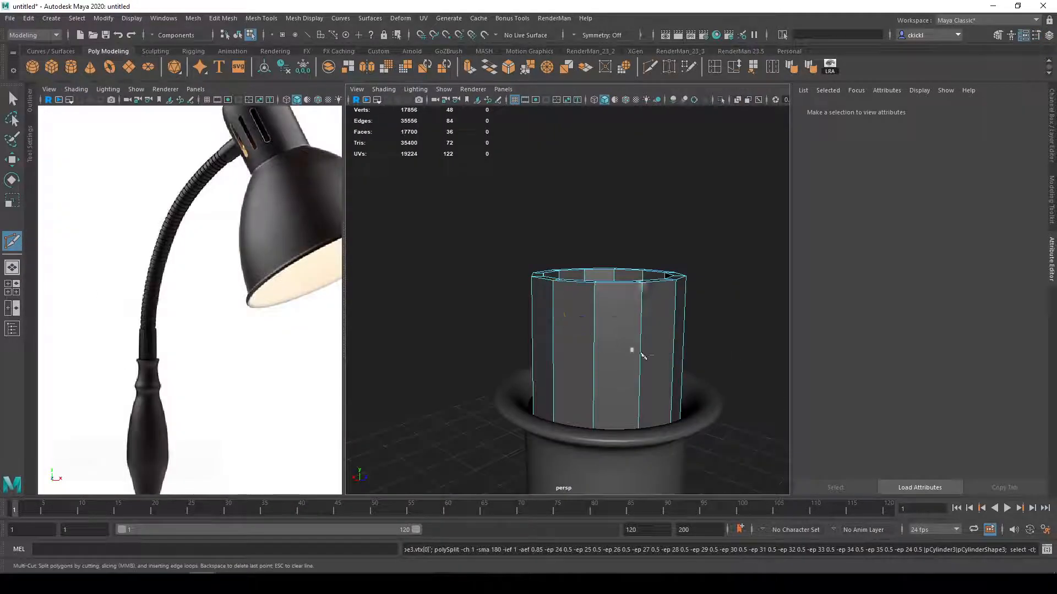
left_click(641, 384, "ctrl")
key("q")
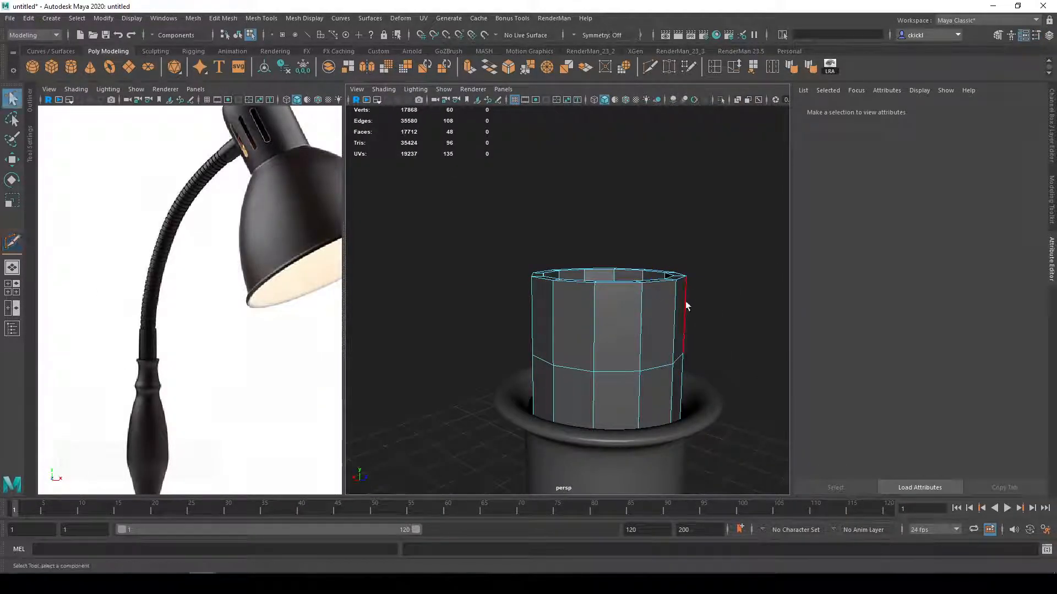
key("3")
key("1")
Step: Bevel the cylinder's outer top edge loop with a fraction of 0.5 and 1 segment, and display it smoothed
right_click_drag(648, 282, 658, 278)
double_click(659, 278)
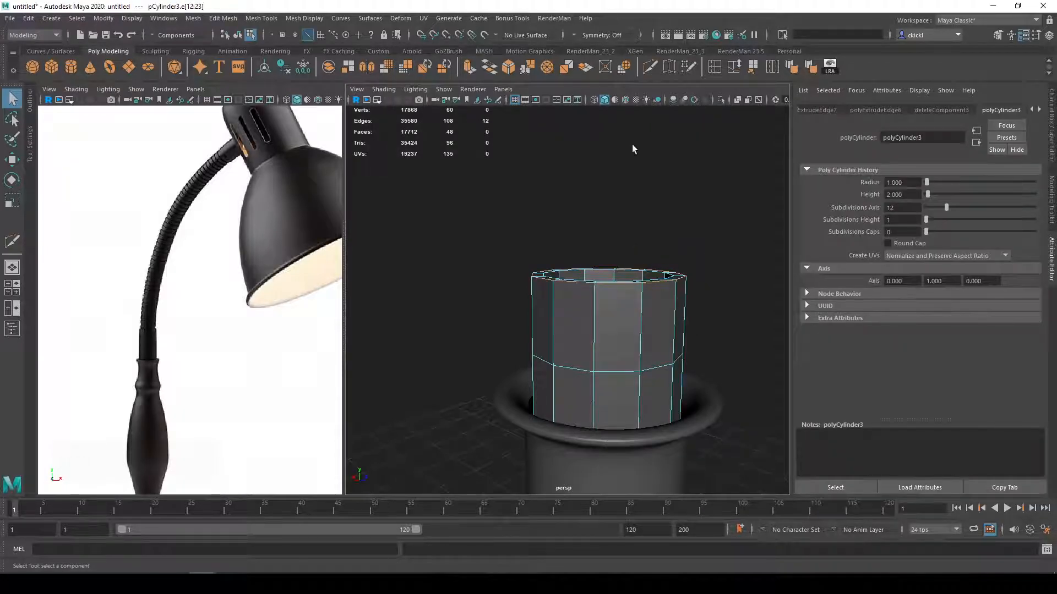
scroll(190, 345, "up", 2)
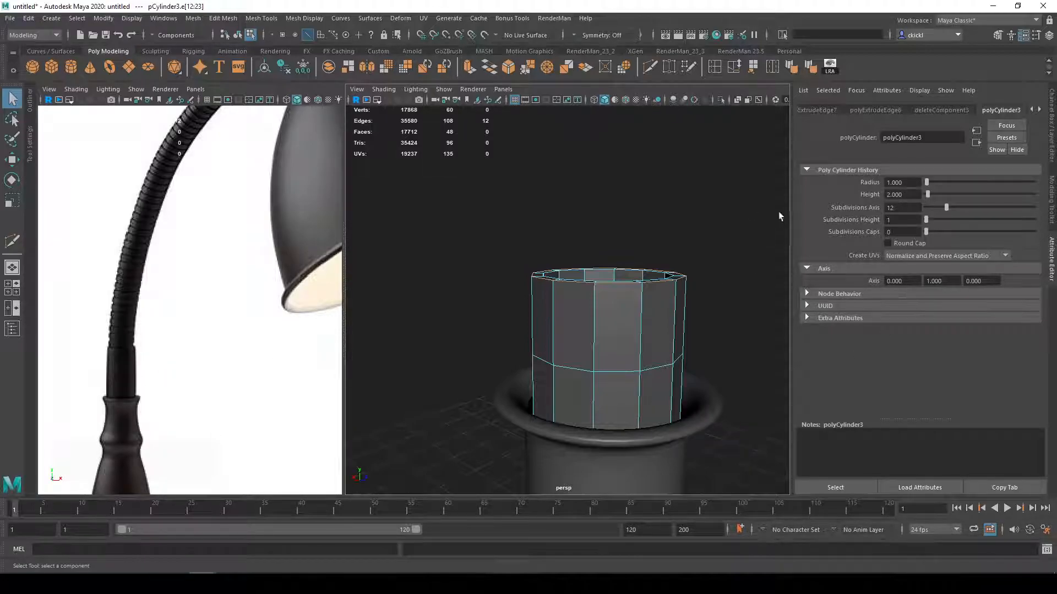
left_click(508, 66)
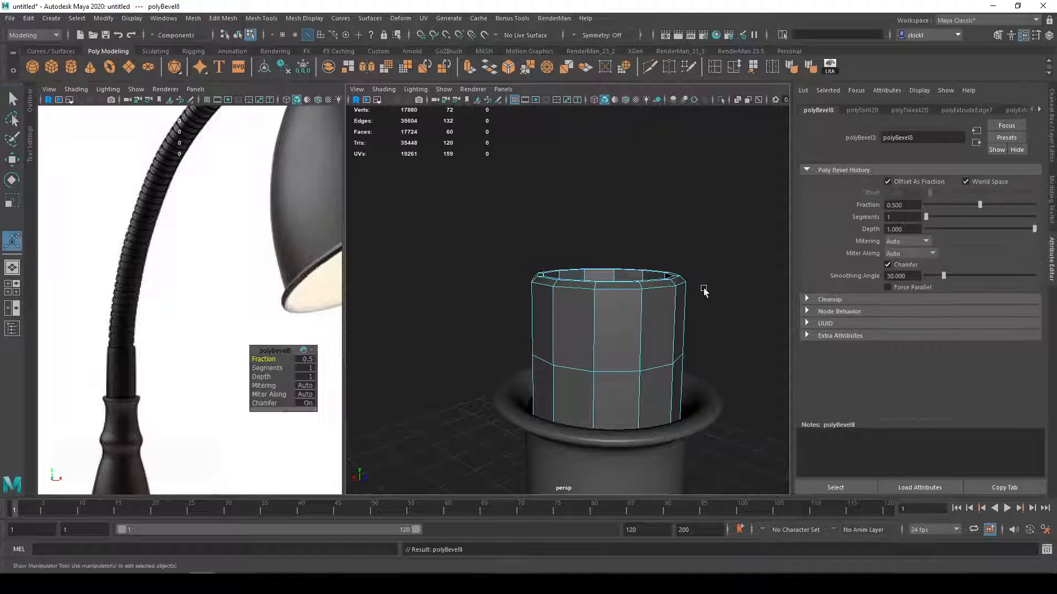
key("3")
key("q")
right_click(648, 342)
right_click_drag(687, 376, 655, 297)
right_click_drag(665, 301, 725, 270)
key("Delete")
left_click_drag(702, 296, 707, 291, "alt")
Step: Lengthen the cylinder above the stem's rim by moving its top vertices upward
left_click(581, 292)
key("w")
left_click_drag(582, 246, 583, 234)
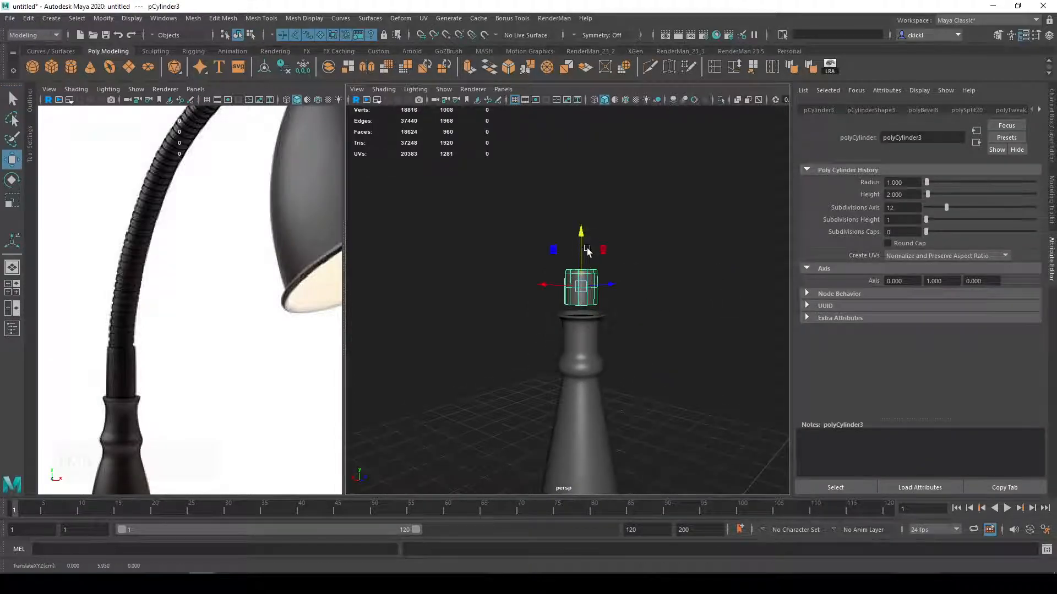
key("q")
right_click_drag(594, 293, 560, 291)
left_click_drag(608, 297, 609, 297)
key("w")
left_click_drag(581, 241, 583, 227)
Step: Insert another edge loop around the middle of the lengthened cylinder and return to object mode
left_click(649, 66)
left_click(584, 287, "ctrl")
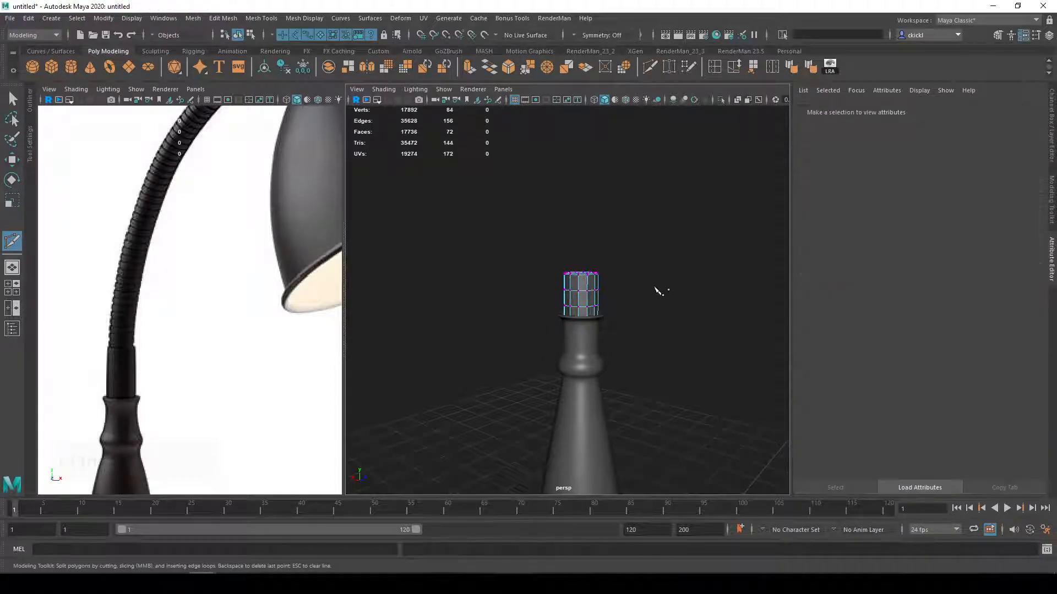
key("q")
right_click_drag(591, 287, 630, 261)
left_click_drag(629, 261, 637, 265, "alt")
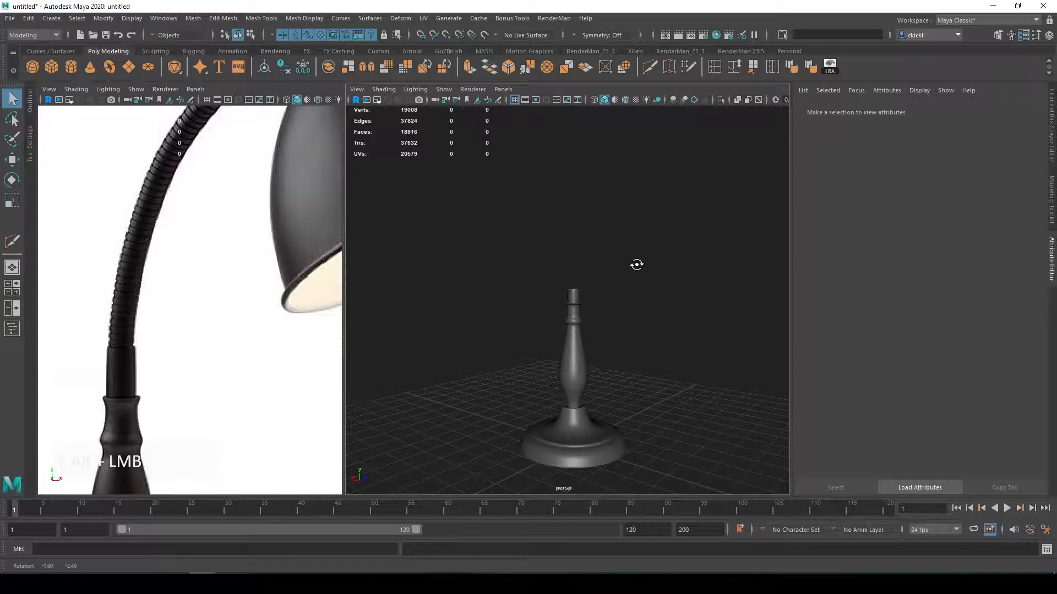
scroll(611, 286, "up", 5)
left_click(590, 305)
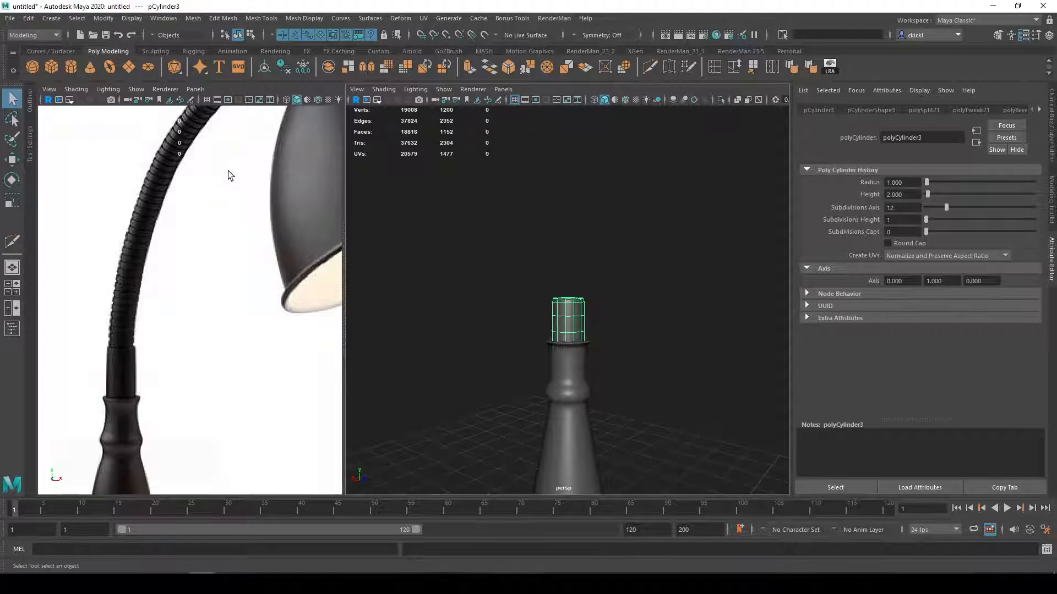
left_click(613, 380)
middle_click_drag(613, 382, 631, 344, "alt")
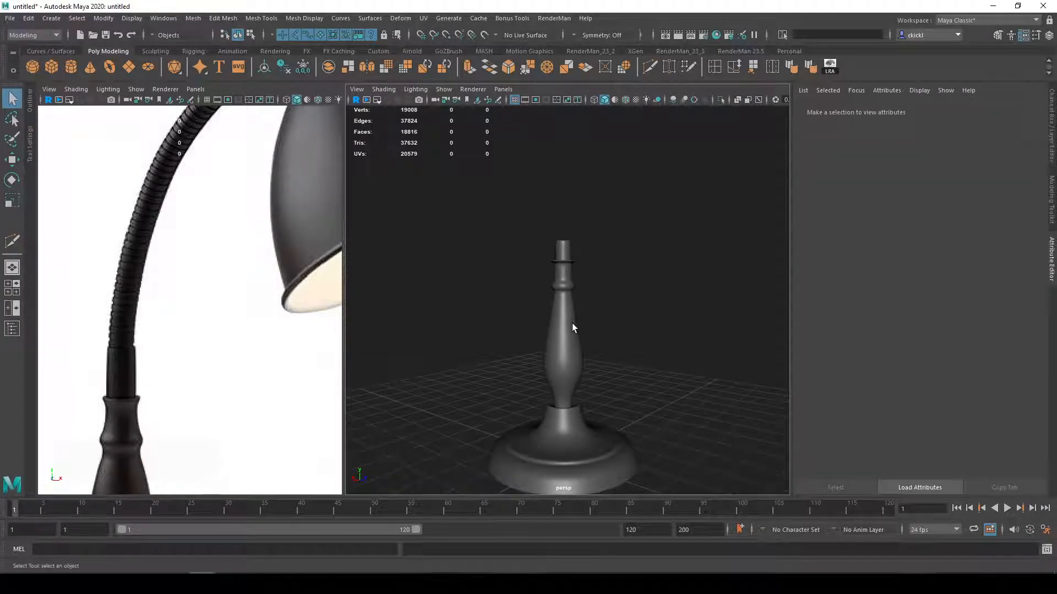
Step: Scale the stem's edge loop just above the rounded bulge slightly outward to soften the transition into the neck
left_click(567, 297)
scroll(567, 269, "up", 8)
middle_click_drag(568, 266, 570, 319, "alt")
scroll(569, 320, "down", 3)
right_click_drag(580, 308, 579, 275)
double_click(561, 304)
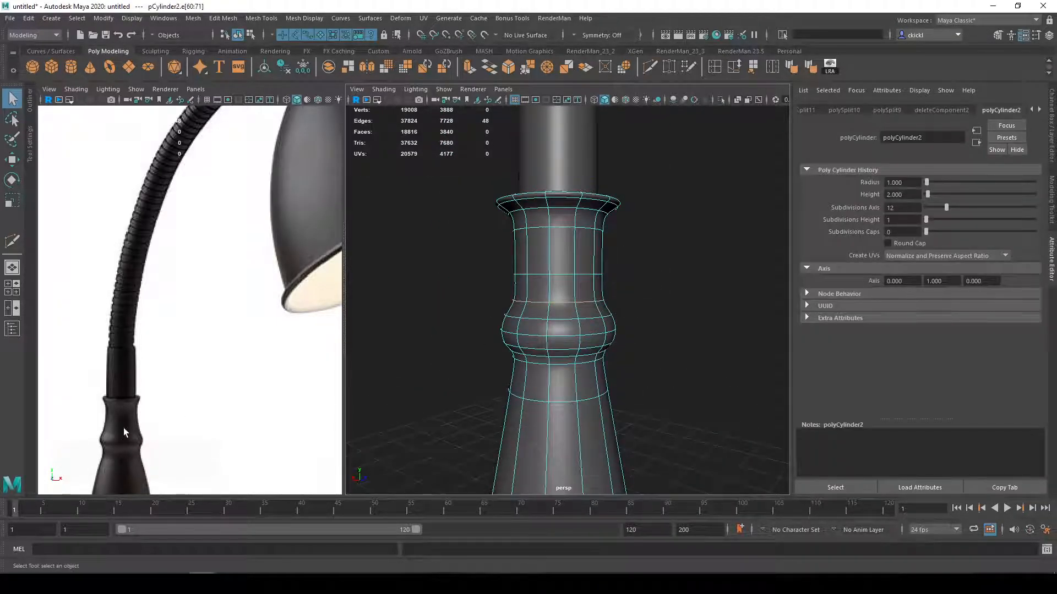
key("r")
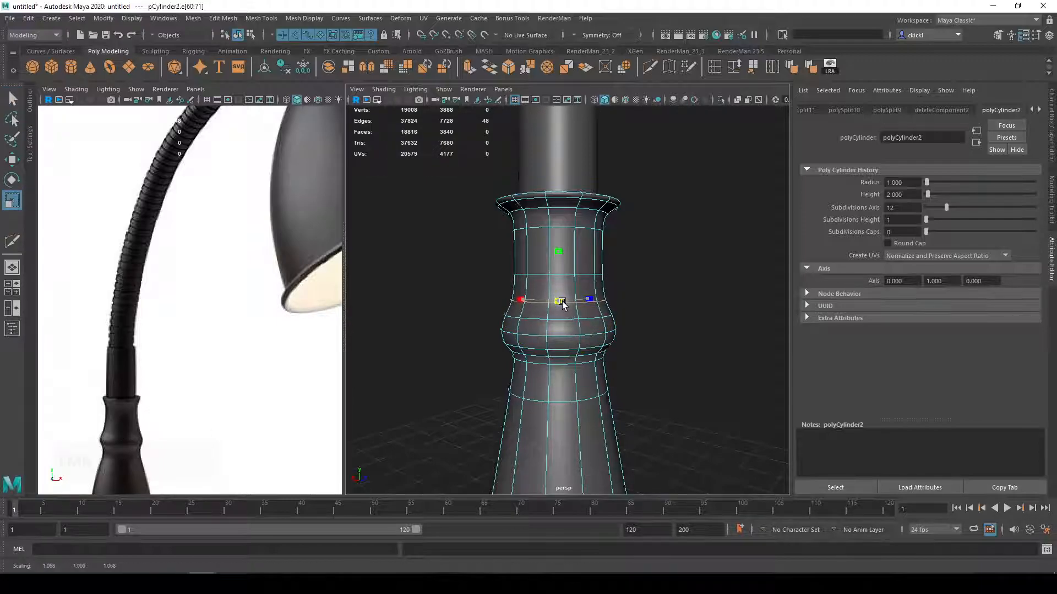
right_click_drag(573, 294, 616, 274)
left_click(649, 293)
scroll(649, 294, "down", 5)
mouse_move(647, 307)
left_mouse_down("alt")
mouse_move(663, 313)
mouse_move(655, 311)
left_mouse_up("alt")
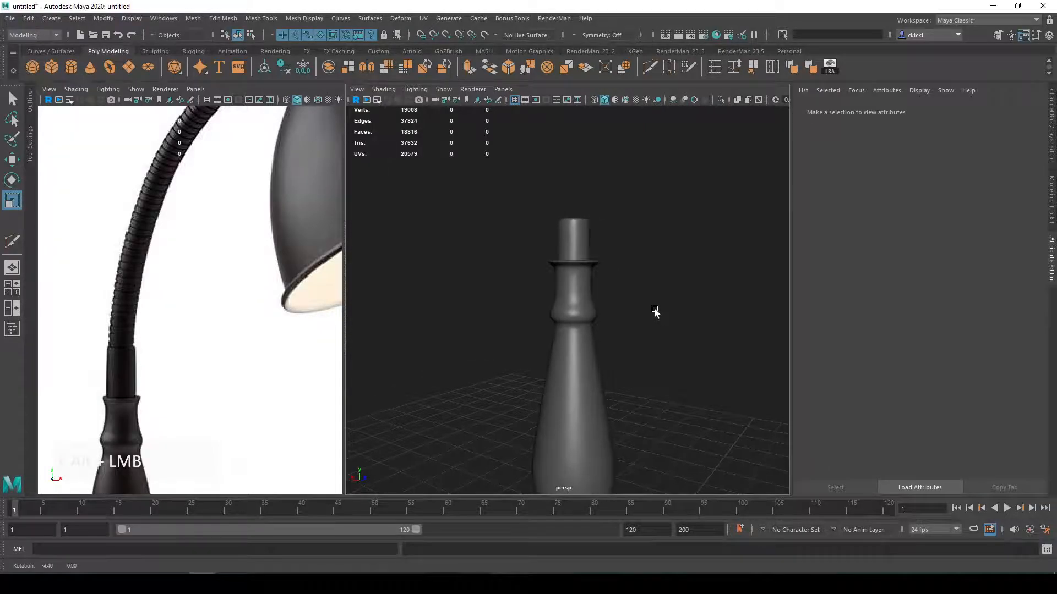
Step: Examine the gooseneck in the reference image and compare it with the modelled base, stem and collar
scroll(620, 273, "up", 3)
middle_click_drag(620, 273, 577, 387, "alt")
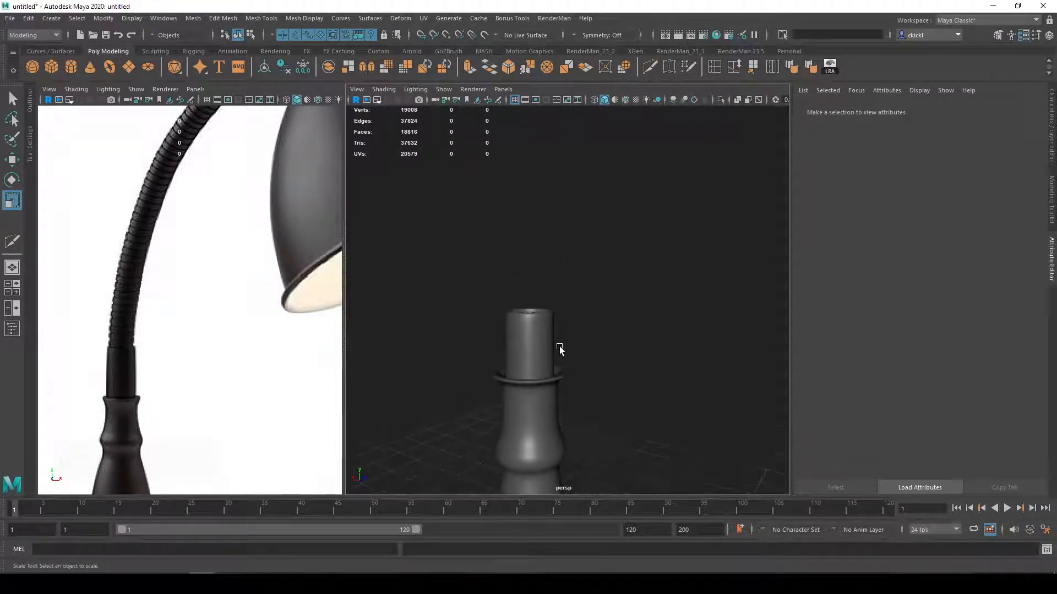
scroll(272, 227, "down", 5)
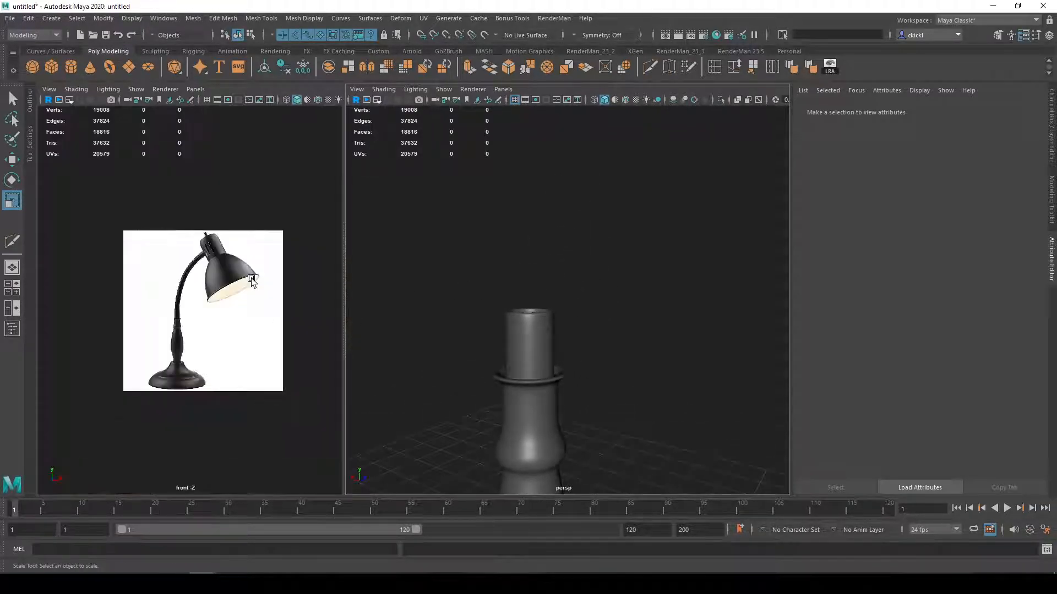
scroll(270, 283, "up", 4)
middle_click_drag(270, 283, 255, 308, "alt")
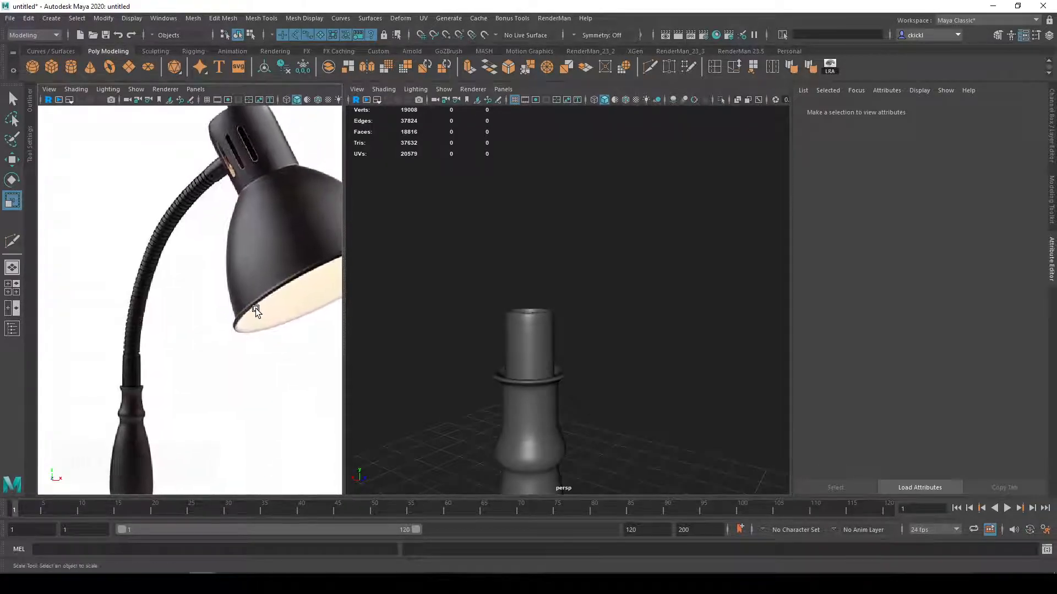
scroll(595, 302, "down", 5)
left_click_drag(645, 357, 680, 342, "alt")
middle_click_drag(680, 342, 596, 344, "alt")
left_click_drag(596, 344, 589, 338, "alt")
left_click_drag(622, 304, 632, 332, "alt")
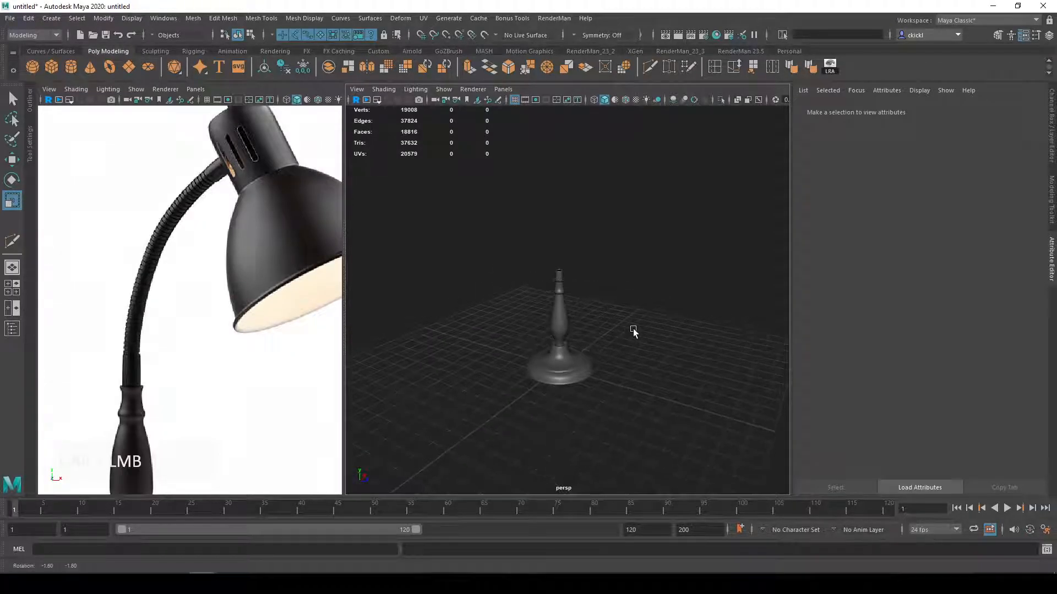
scroll(615, 321, "up", 3)
mouse_move(591, 267)
left_mouse_down("alt")
mouse_move(606, 272)
mouse_move(596, 264)
left_mouse_up("alt")
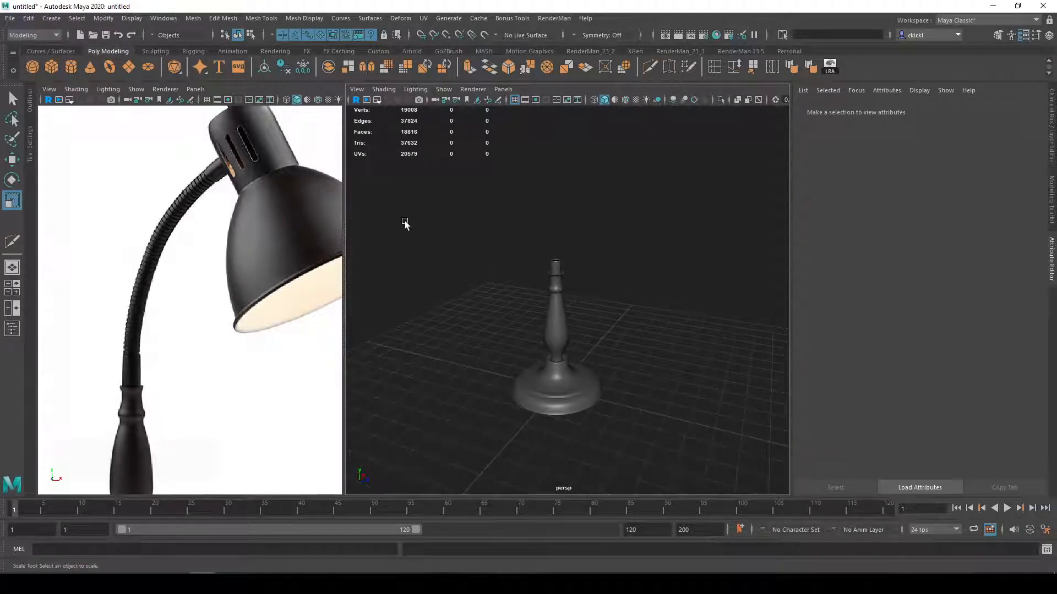
Step: Create an eight-sided polygon cylinder, place it beside the lamp and stretch it vertically into a tall column
left_click(71, 67)
key("w")
left_click_drag(616, 360, 684, 368)
middle_click_drag(687, 363, 679, 327, "alt")
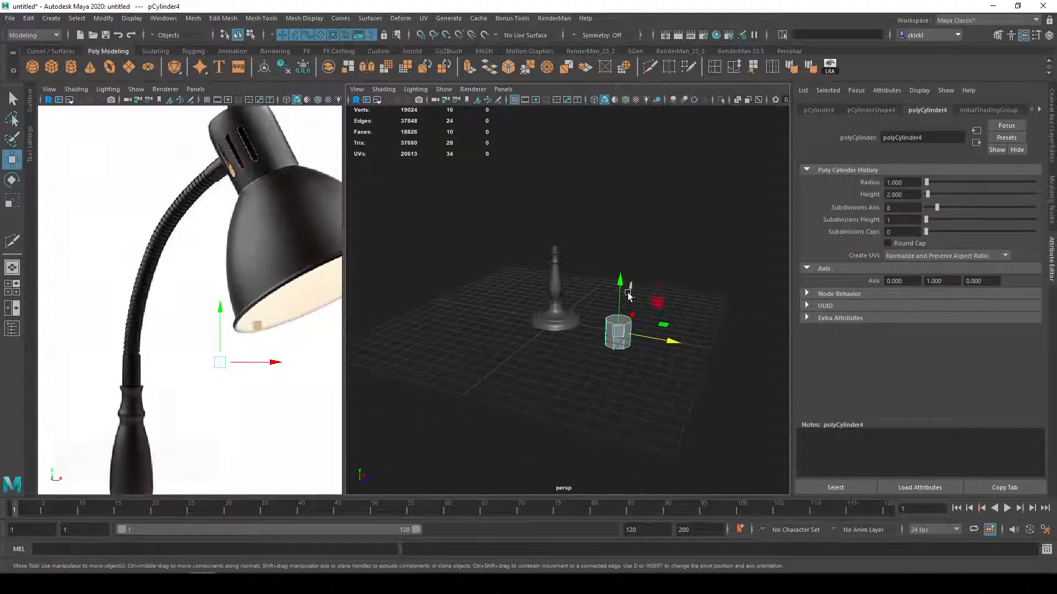
key("r")
left_click_drag(621, 289, 639, 60)
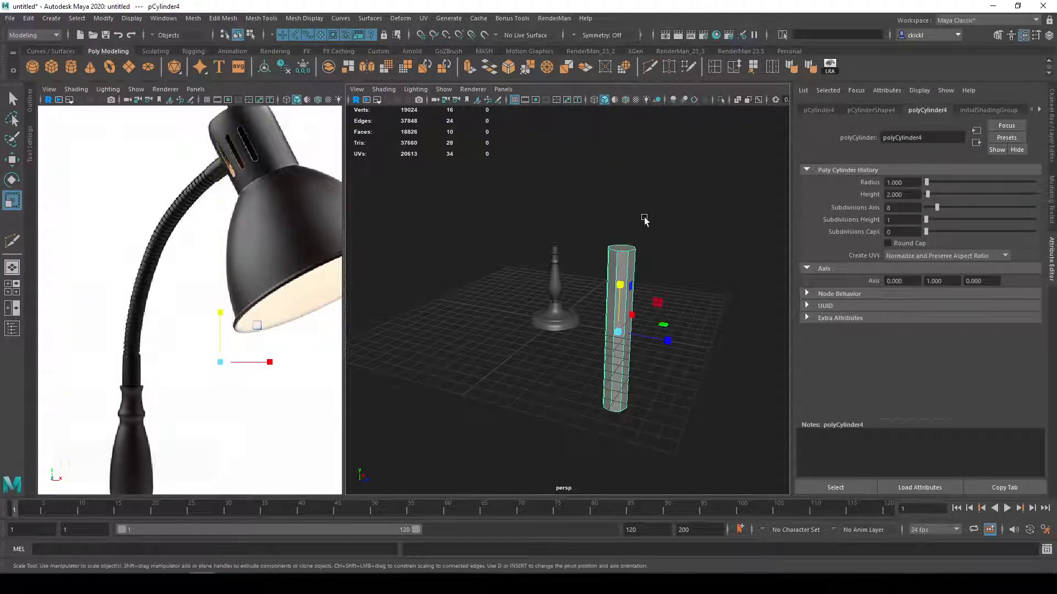
left_click_drag(621, 287, 620, 257)
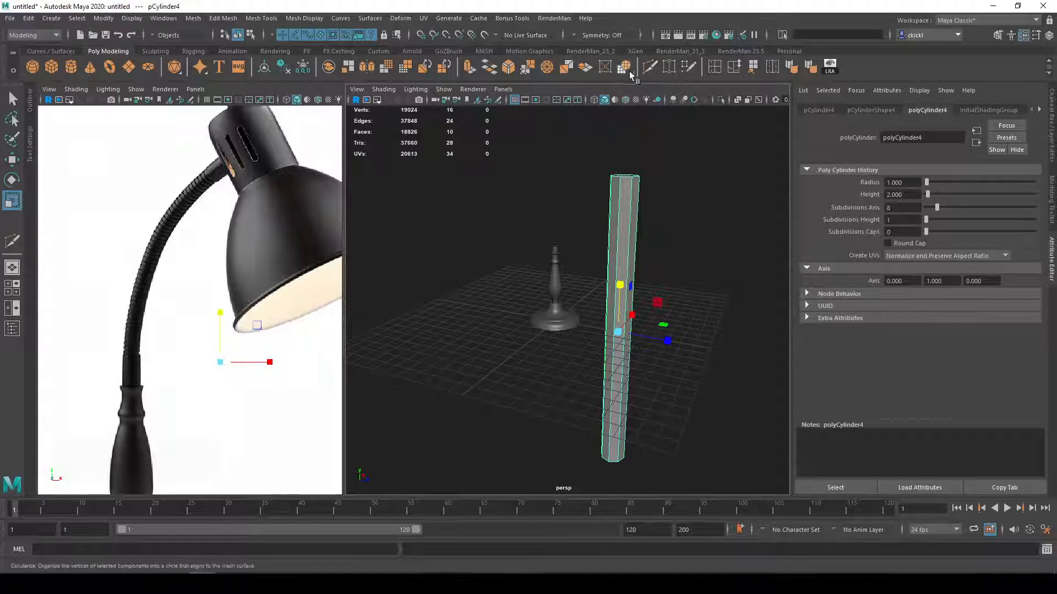
Step: Insert three edge loops across the tall cylinder with Multi-Cut, near mid-height and near the middle of each half
left_click(261, 18)
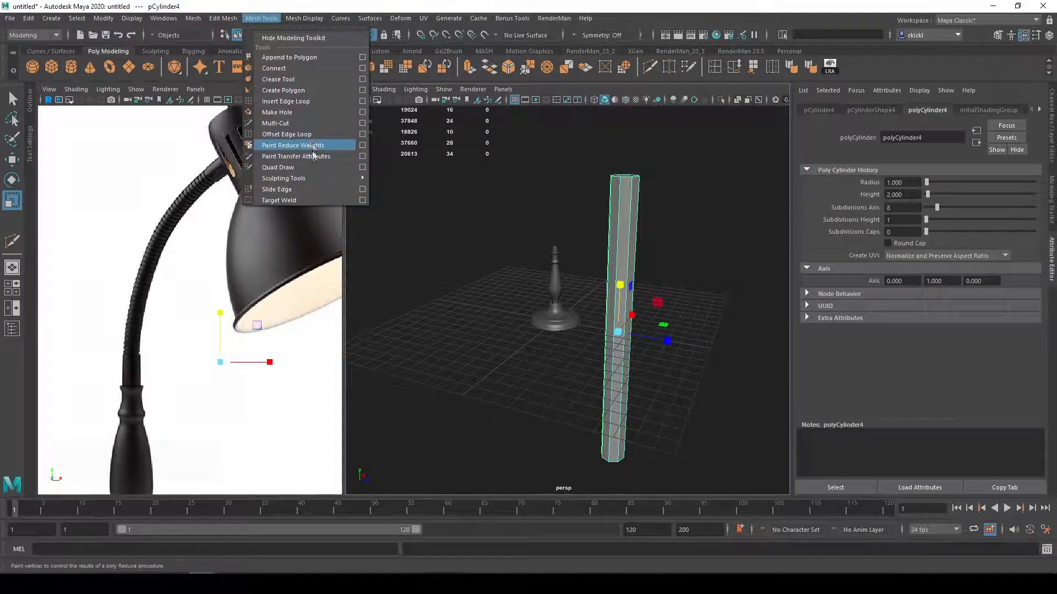
left_click(285, 100)
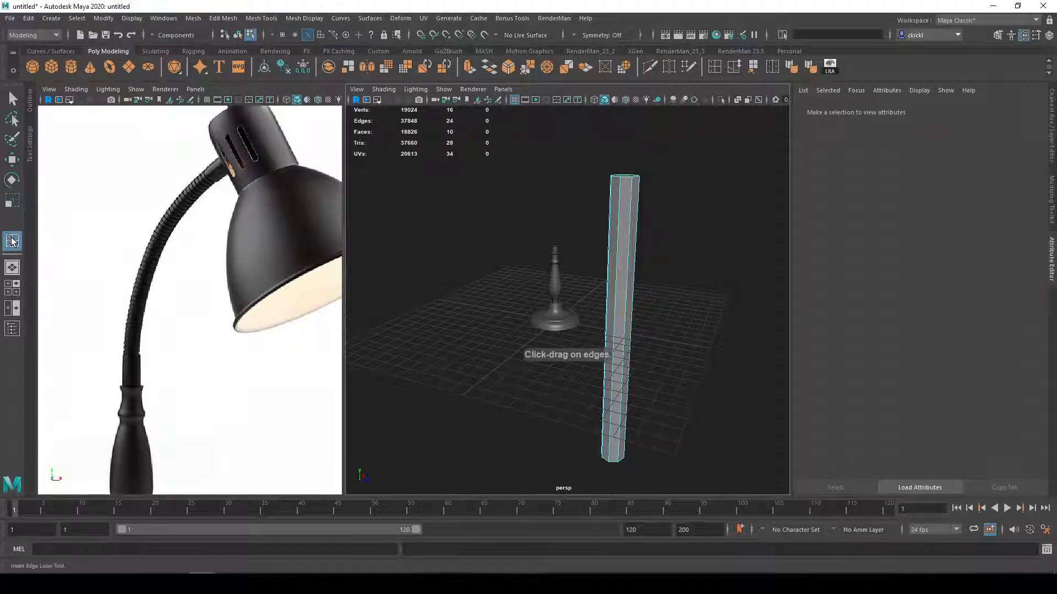
left_click(650, 67)
left_click(621, 330, "ctrl")
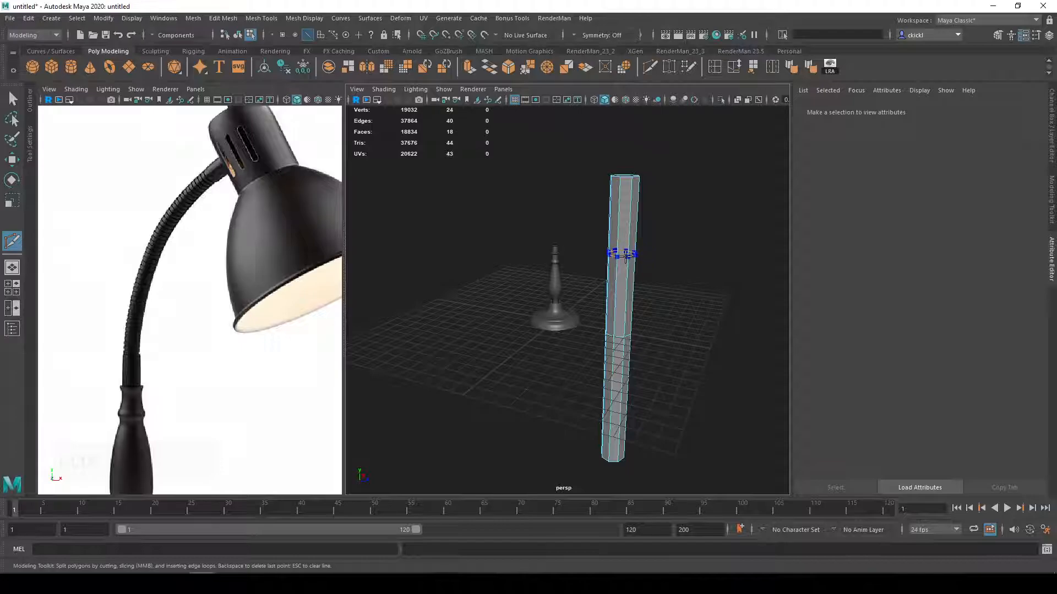
middle_click(610, 394, "ctrl")
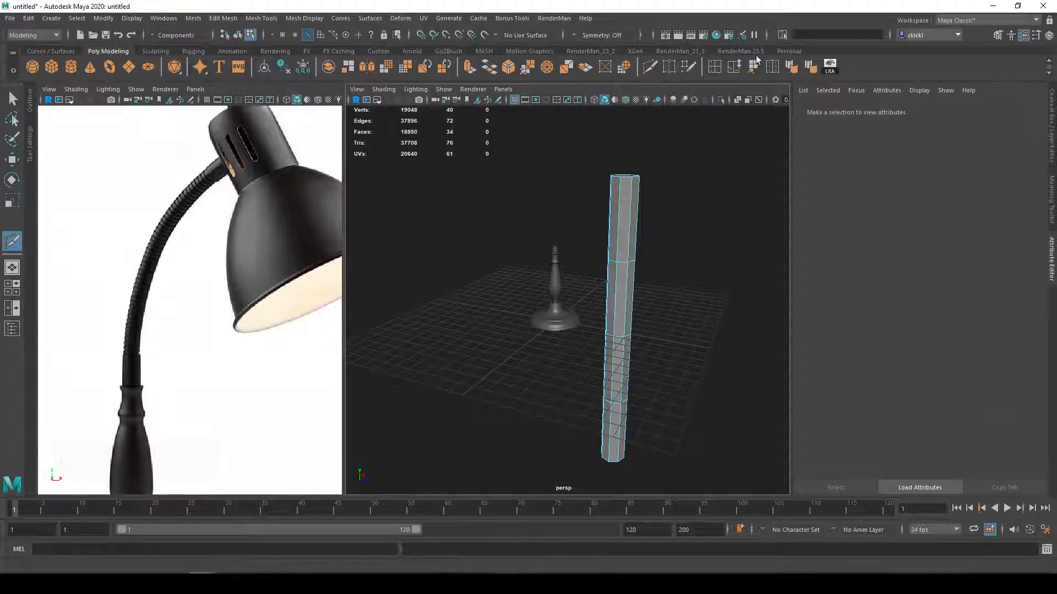
Step: Configure the Insert Edge Loop tool for multiple edge loops, with the number of edge loops at 50
left_click(304, 18)
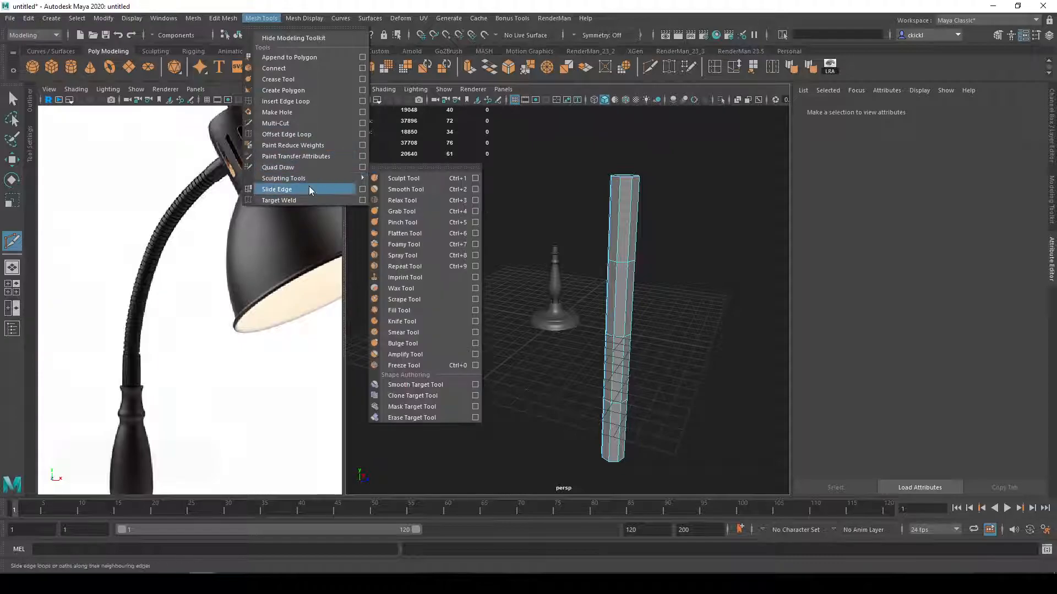
left_click(307, 104)
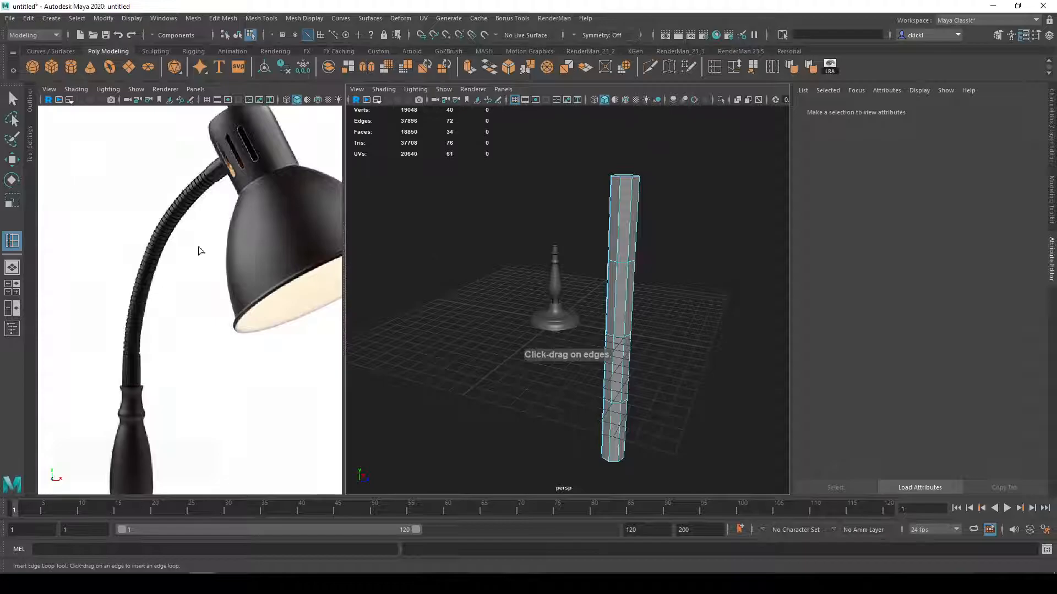
double_click(12, 241)
left_click(122, 199)
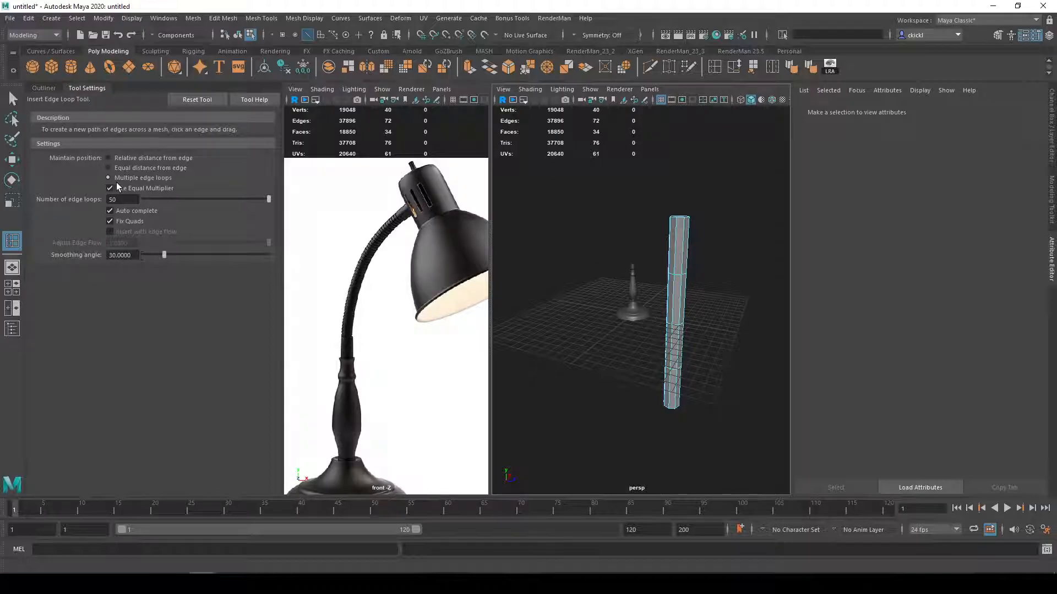
middle_click_drag(701, 268, 625, 264, "alt")
scroll(605, 236, "up", 5)
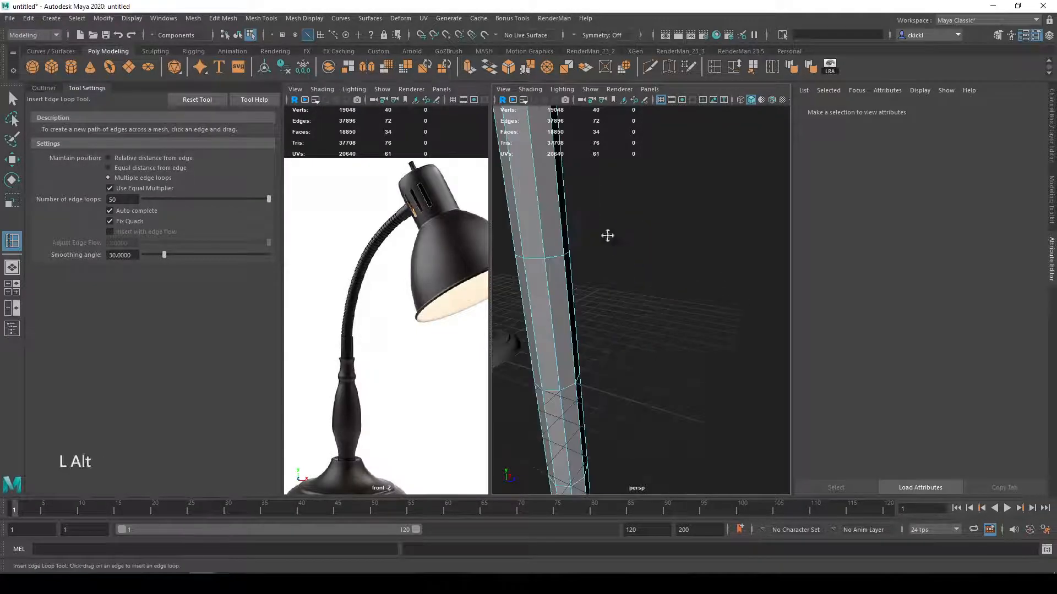
Step: Set the number of edge loops to 25 and insert them into each of the tall cylinder's four sections
left_click_drag(590, 248, 589, 248)
left_click_drag(638, 256, 710, 286, "alt")
key("ctrl+z")
middle_click_drag(679, 349, 706, 307, "alt")
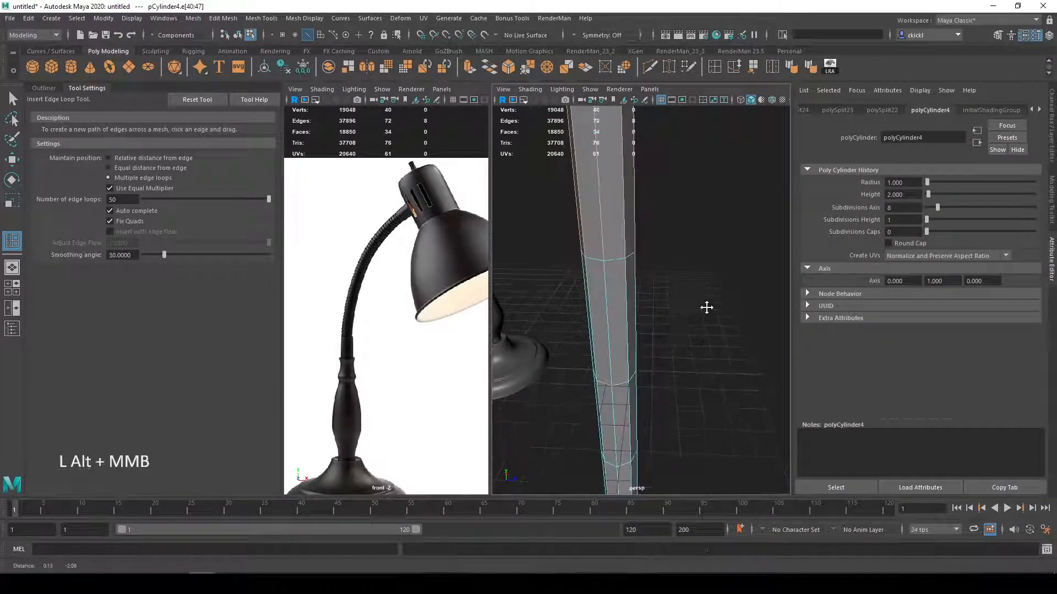
scroll(685, 331, "down", 3)
left_click_drag(684, 332, 695, 286, "alt")
double_click(130, 200)
left_click_drag(627, 342, 664, 413, "alt")
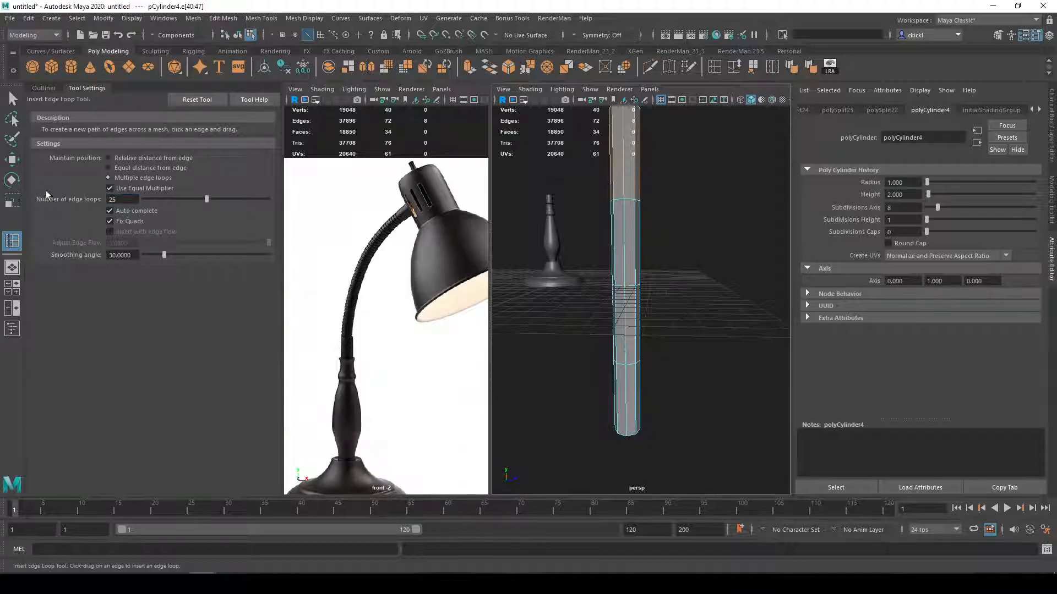
left_click(625, 172)
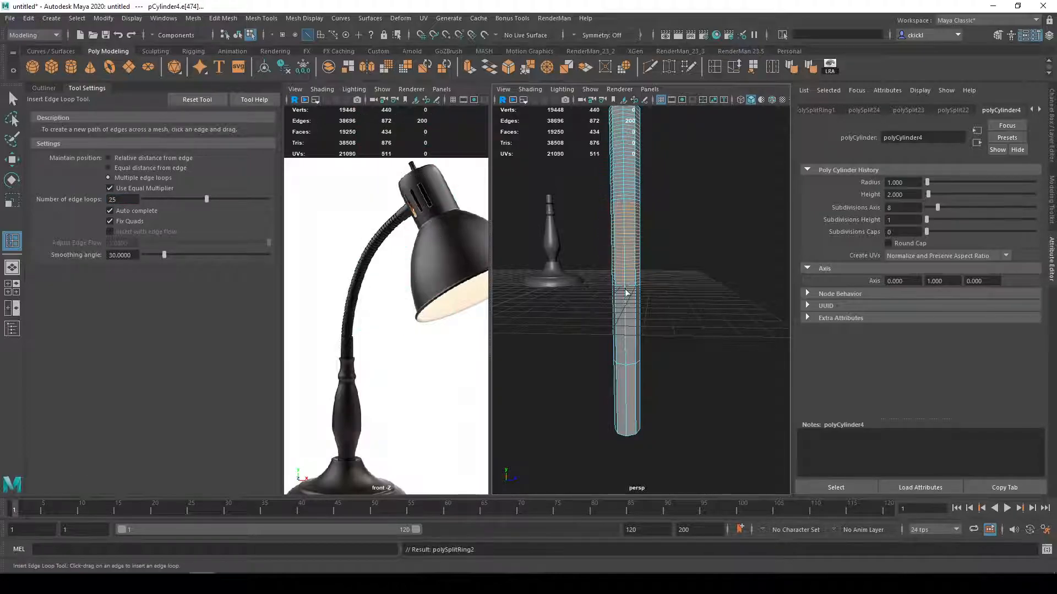
left_click(625, 343)
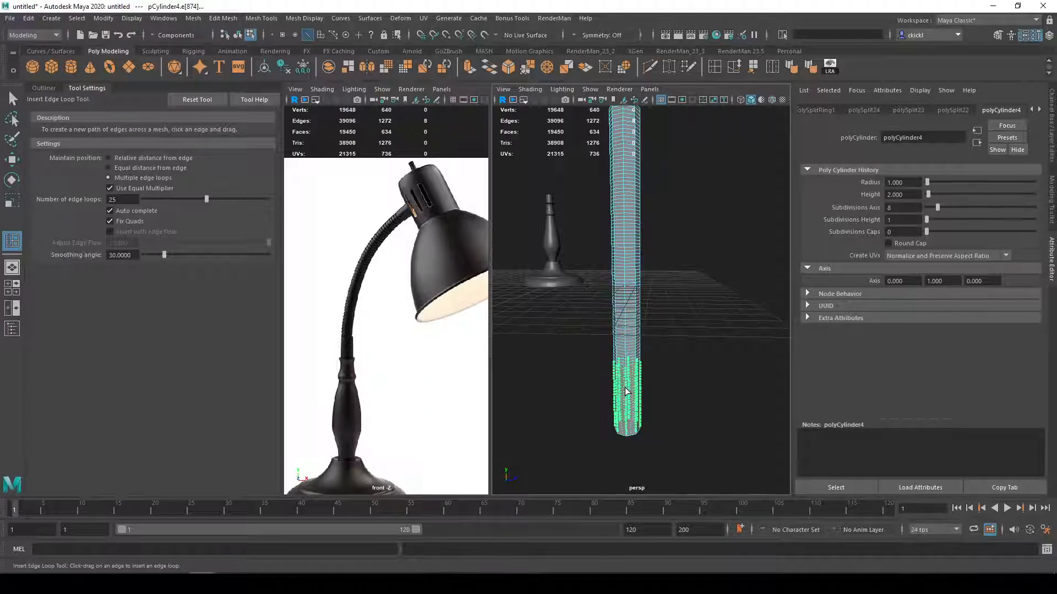
left_click_drag(625, 347, 672, 385, "alt")
Step: Select alternating rings of faces around the tall cylinder, working upward from its lower end
key("q")
right_click_drag(652, 421, 648, 441, "alt")
middle_click_drag(649, 441, 701, 285, "alt")
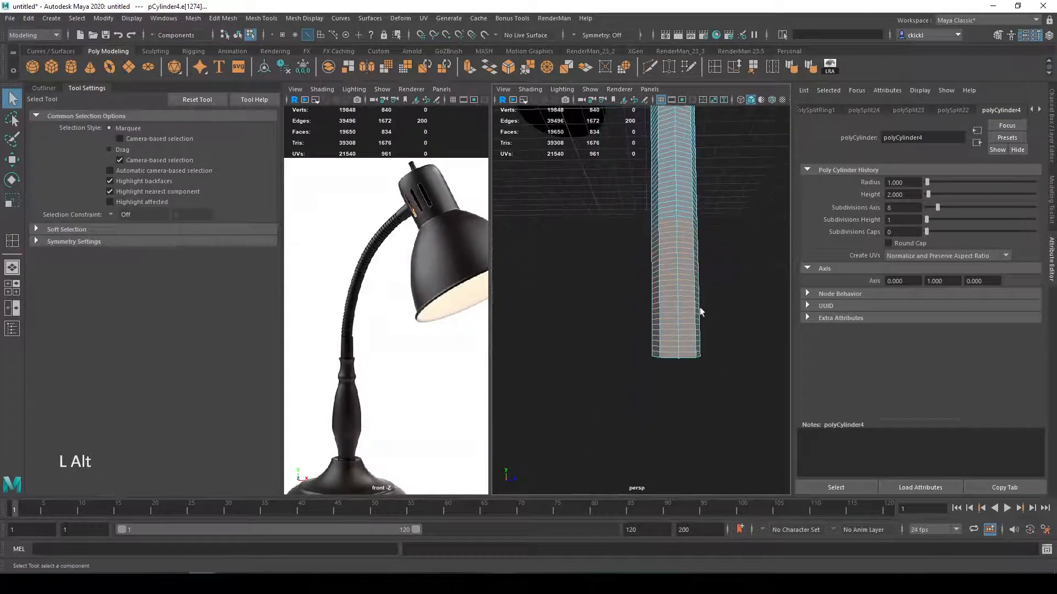
right_click_drag(681, 339, 685, 325)
left_click(674, 349, "shift")
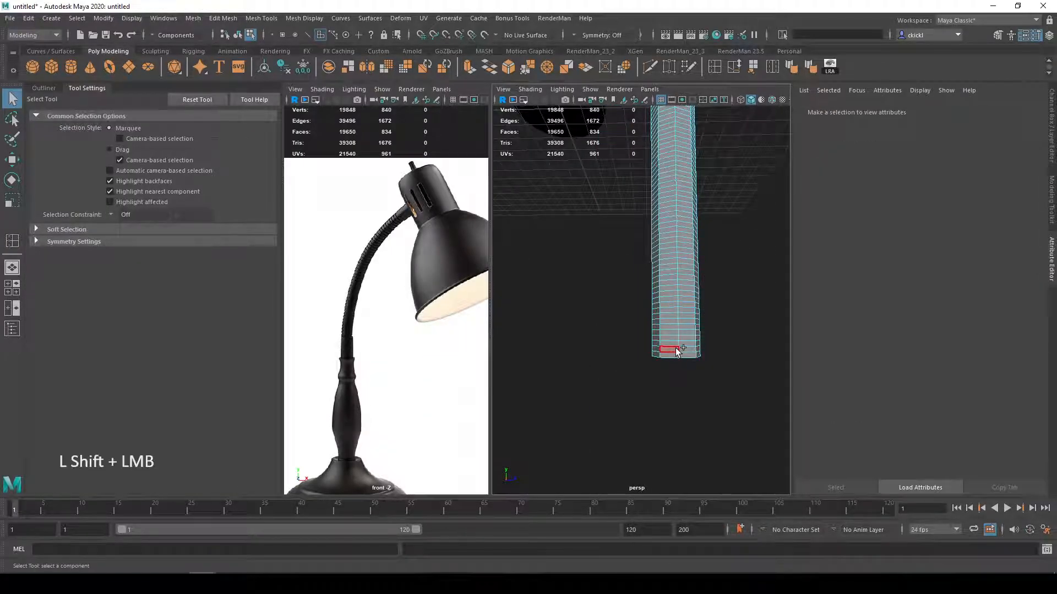
left_click(684, 348, "shift")
double_click(684, 350, "shift")
double_click(687, 338, "shift")
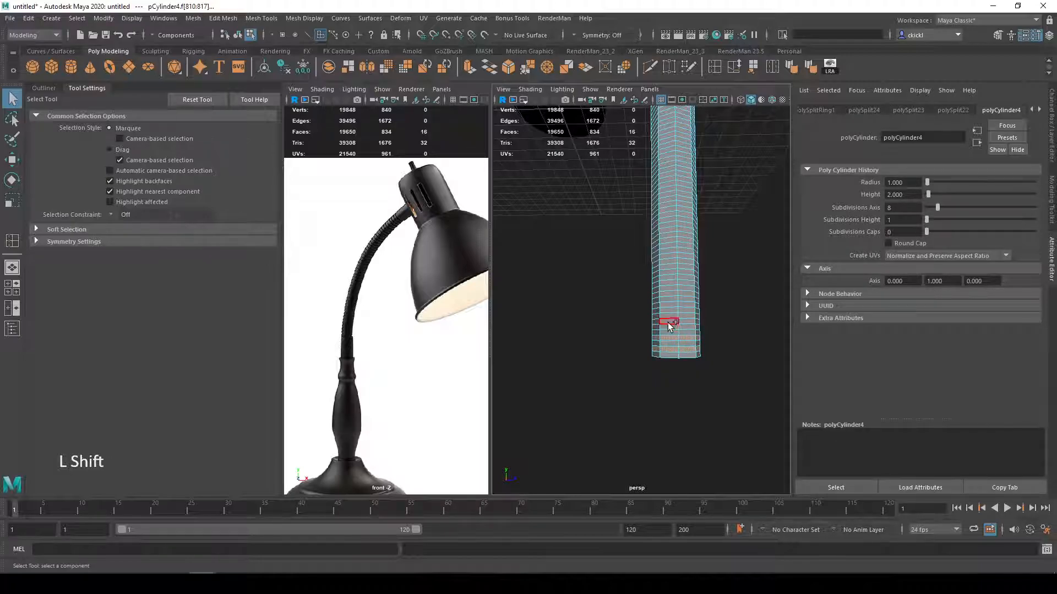
double_click(681, 328, "shift")
left_click_drag(699, 306, 678, 348, "alt")
double_click(664, 342, "shift")
double_click(664, 341, "shift")
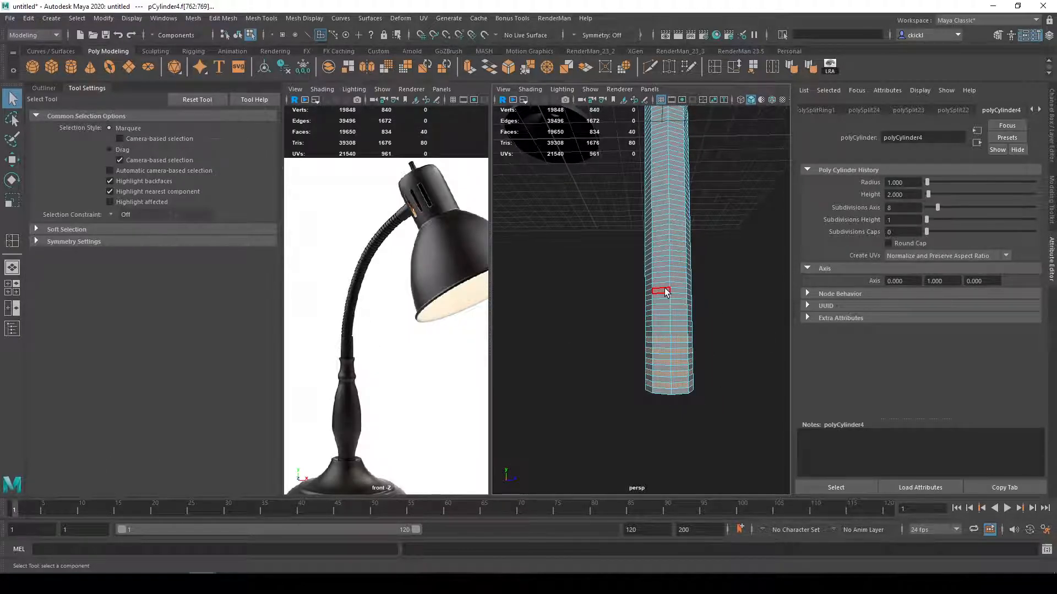
left_click_drag(693, 230, 665, 284, "alt")
right_click_drag(659, 293, 705, 273)
middle_click_drag(712, 361, 692, 371, "alt")
left_click_drag(692, 370, 669, 330, "alt")
left_click(41, 549)
left_click_drag(660, 477, 663, 423, "alt")
left_click_drag(701, 470, 631, 385, "alt")
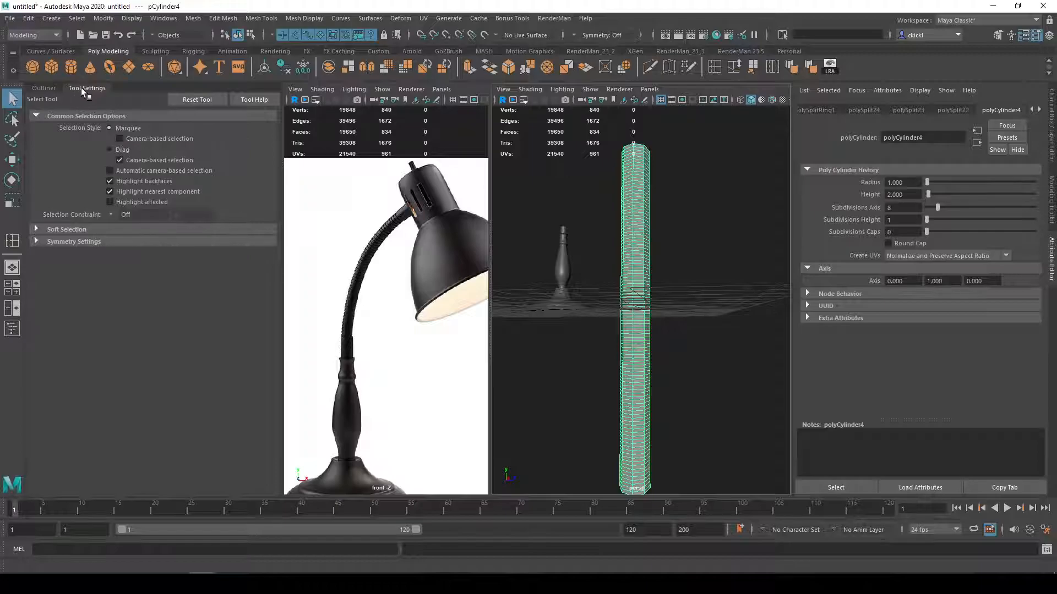
Step: Undo the recent selection changes and delete the tall subdivided cylinder in object mode
key("ctrl+z")
key("ctrl+z")
key("ctrl+z")
key("ctrl+z")
key("ctrl+z")
key("ctrl+z")
key("ctrl+z")
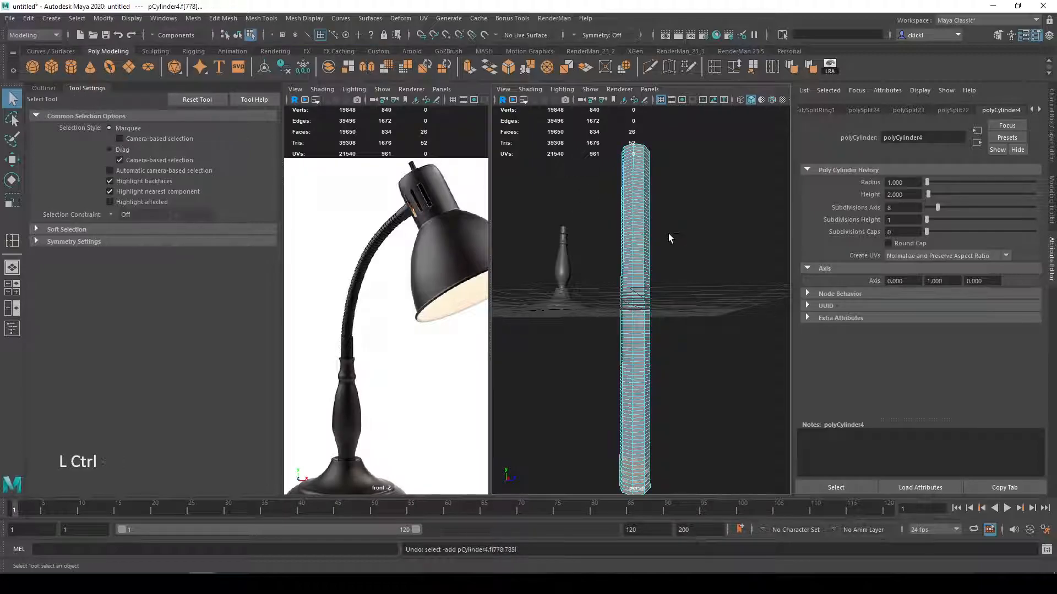
right_click_drag(640, 248, 688, 219)
left_click(643, 248)
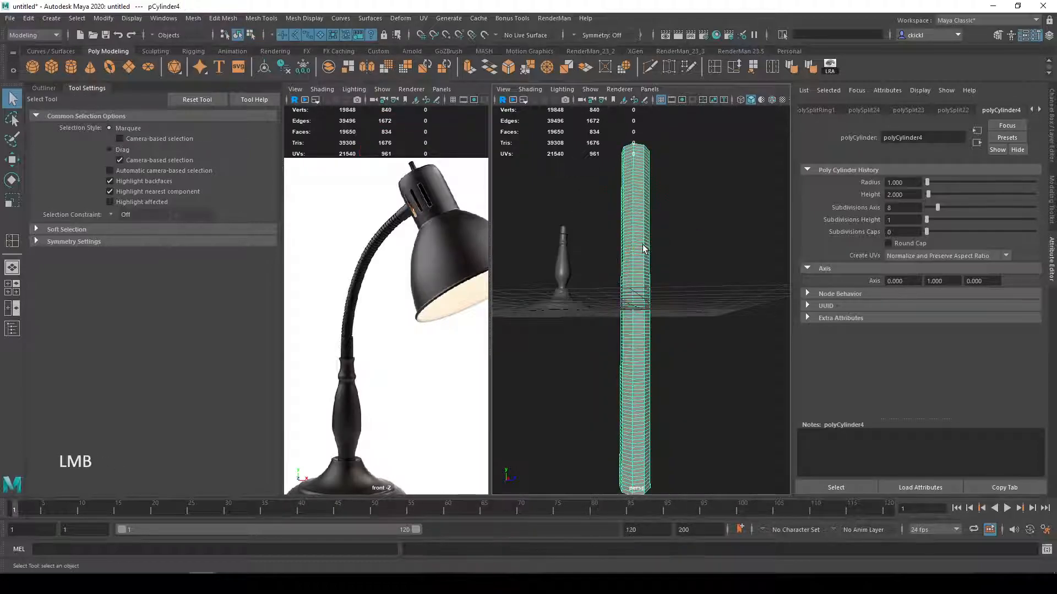
key("Delete")
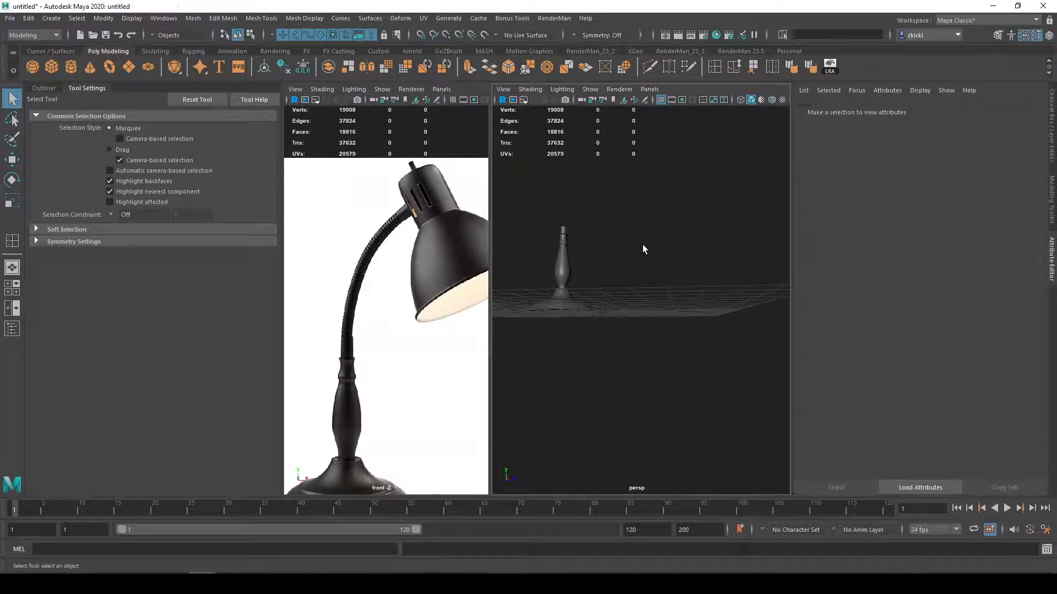
Step: Create a new eight-sided polygon cylinder and place it directly above the lamp stem
left_click(70, 66)
left_click_drag(562, 306, 646, 173, "alt")
key("w")
scroll(658, 182, "up", 6)
middle_click_drag(659, 181, 677, 328, "alt")
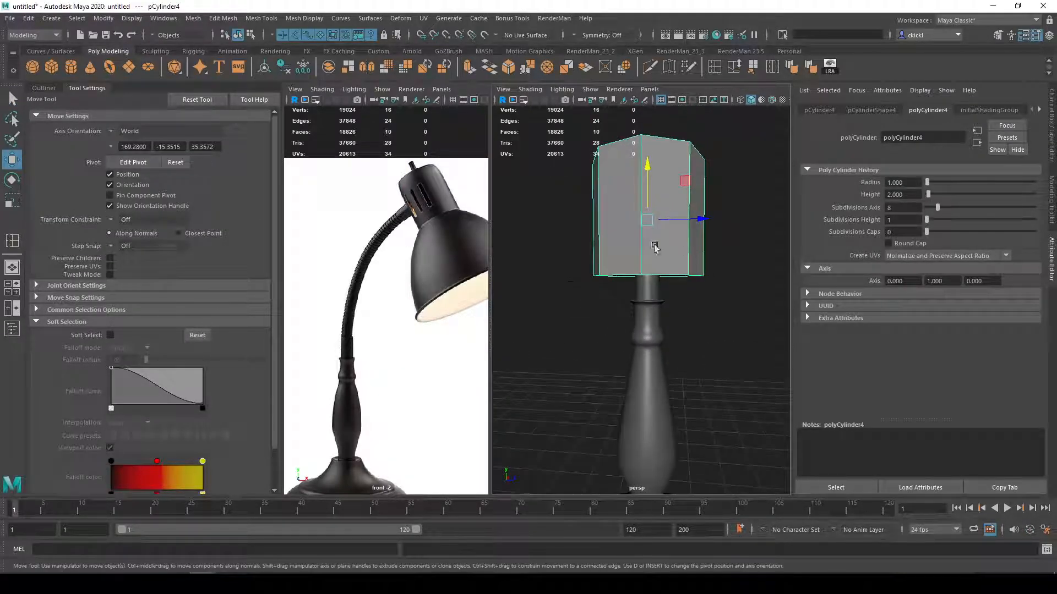
Step: Turn off the stem's smooth preview and raise the edge loop beneath the collar's flared rim slightly
left_click(642, 315)
scroll(651, 322, "up", 8)
right_click_drag(664, 328, 662, 255)
key("1")
double_click(690, 334)
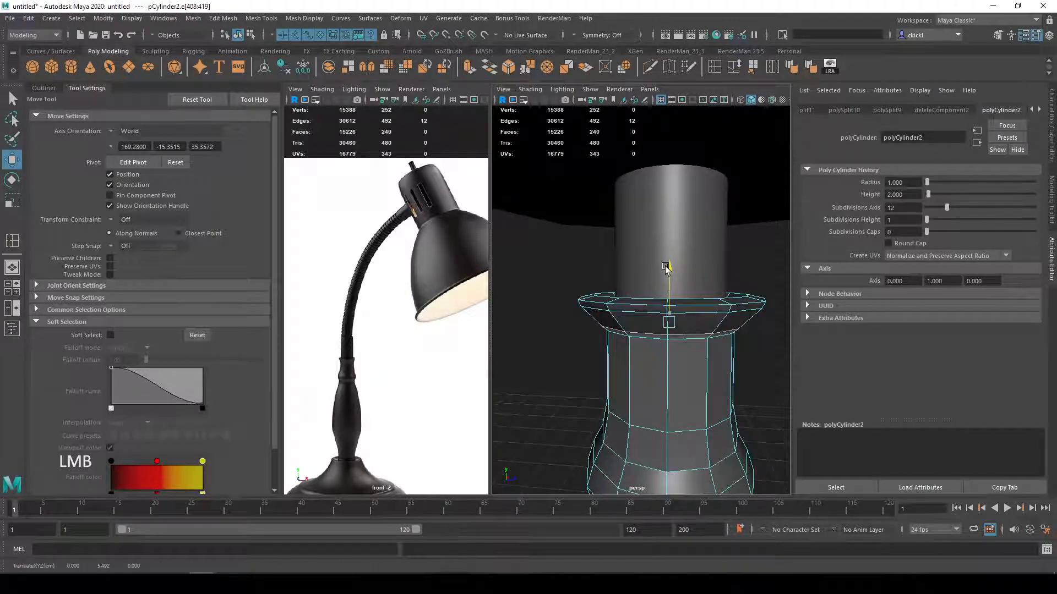
left_click_drag(666, 266, 675, 277)
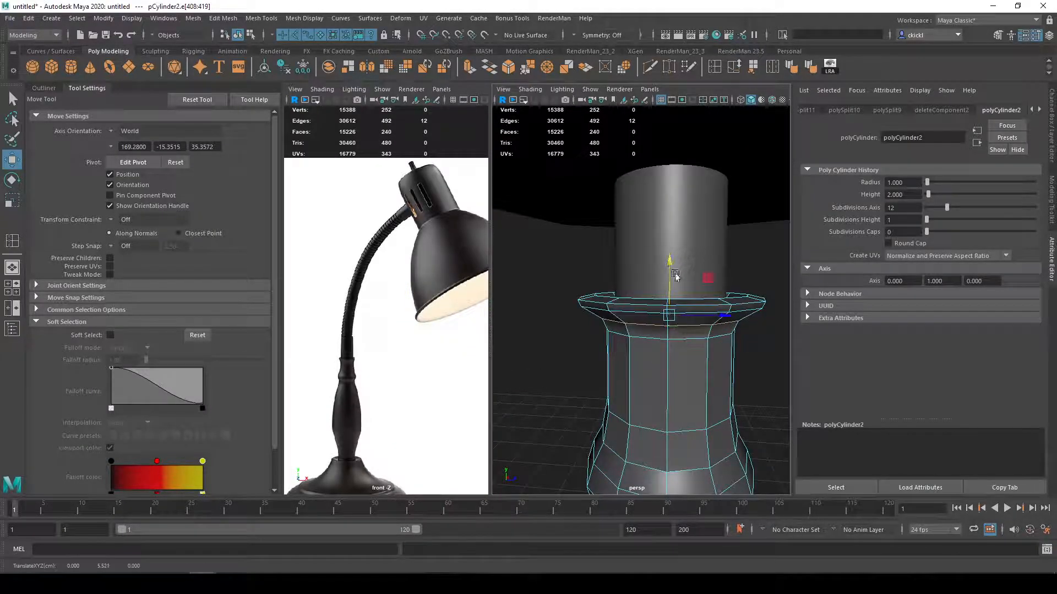
Step: Adjust the neighbouring edge loops of the collar's rim slightly upward and restore the stem's smooth preview
double_click(688, 328, "shift")
key("q")
double_click(692, 331)
key("w")
left_click_drag(669, 287, 669, 260)
key("q")
double_click(722, 309)
key("w")
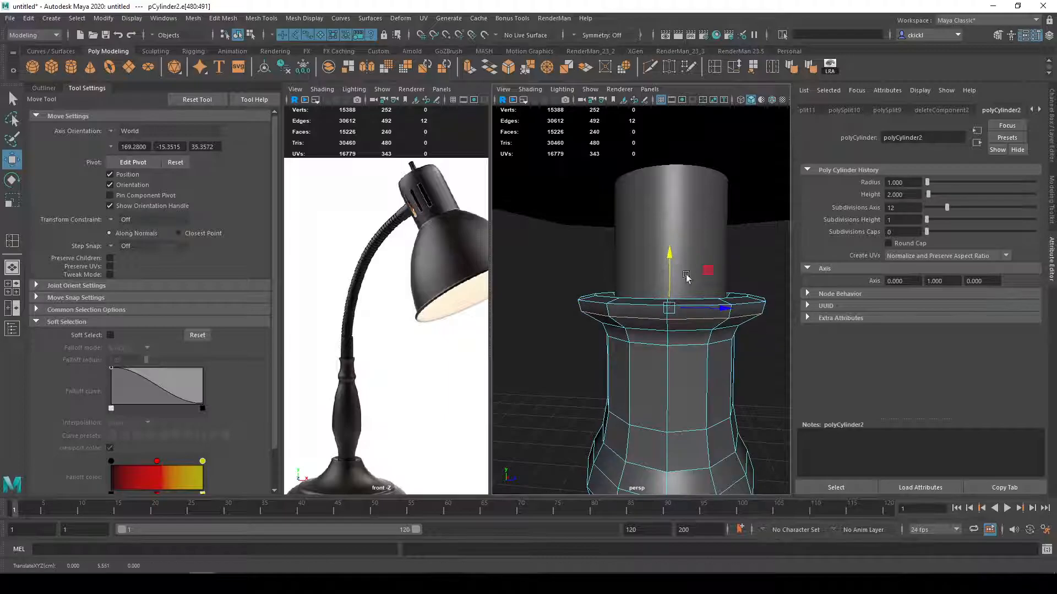
key("3")
key("q")
right_click_drag(722, 294, 762, 282)
left_click(754, 371)
scroll(752, 373, "down", 8)
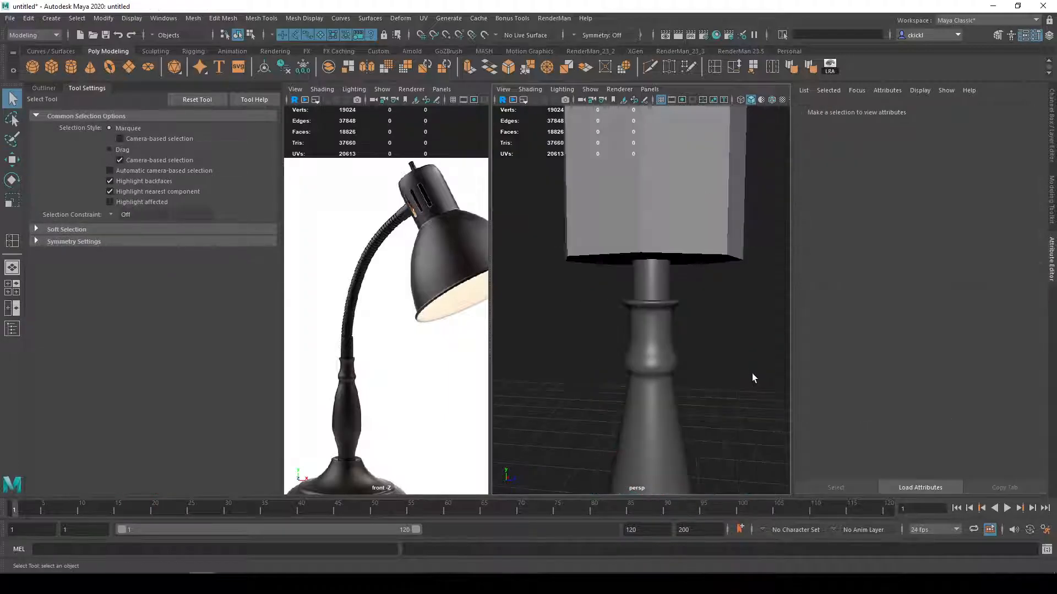
Step: Try axis subdivisions of 10 and 9 on the new cylinder above the stem
left_click_drag(740, 365, 722, 351, "alt")
left_click_drag(712, 306, 676, 296, "alt")
left_click(663, 289)
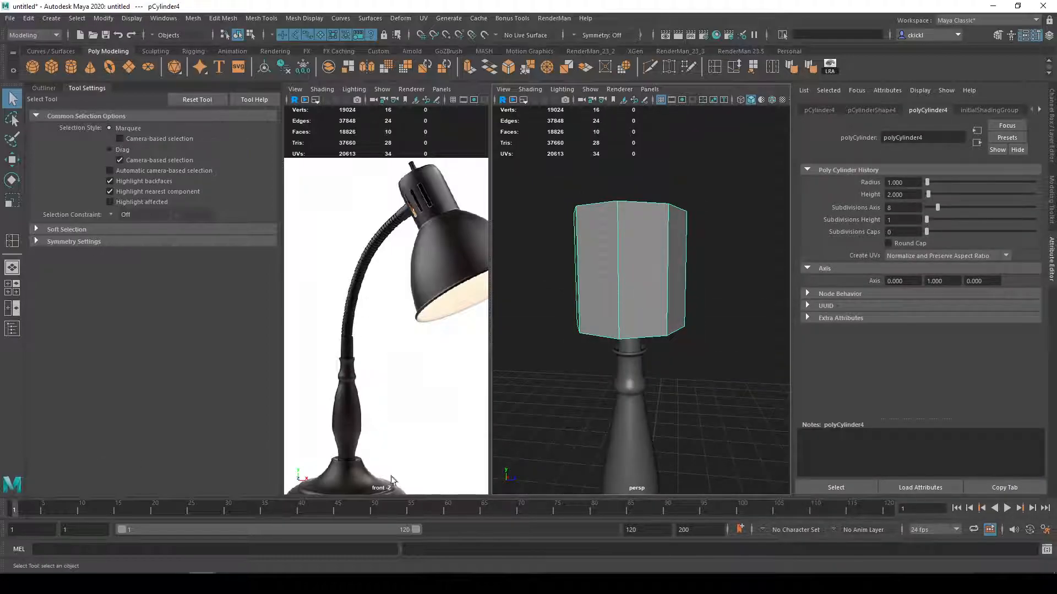
left_click_drag(645, 267, 629, 315, "alt")
left_click_drag(665, 269, 627, 324, "alt")
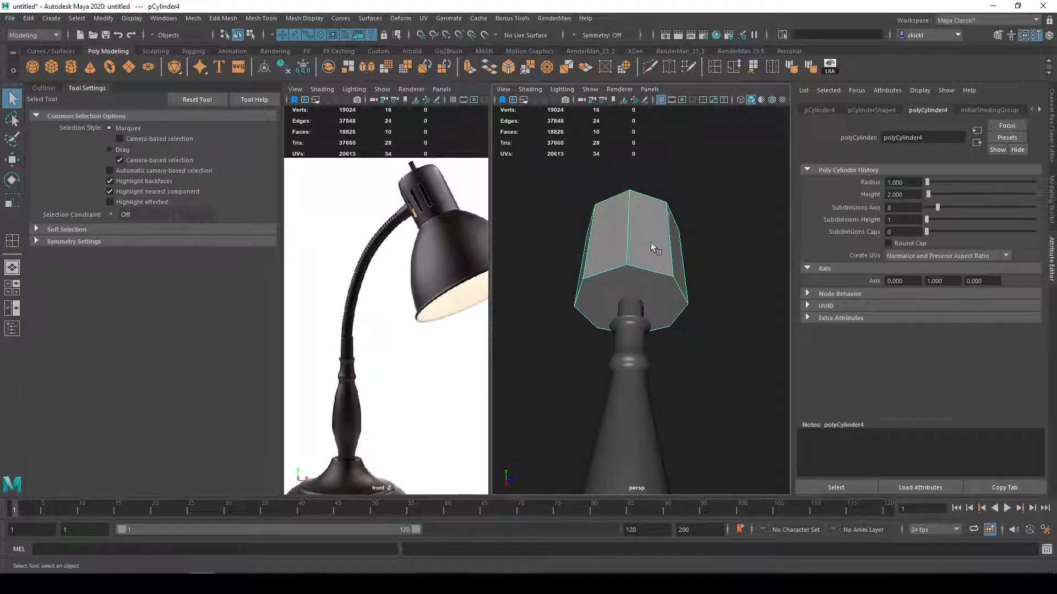
left_click_drag(626, 187, 650, 269, "alt")
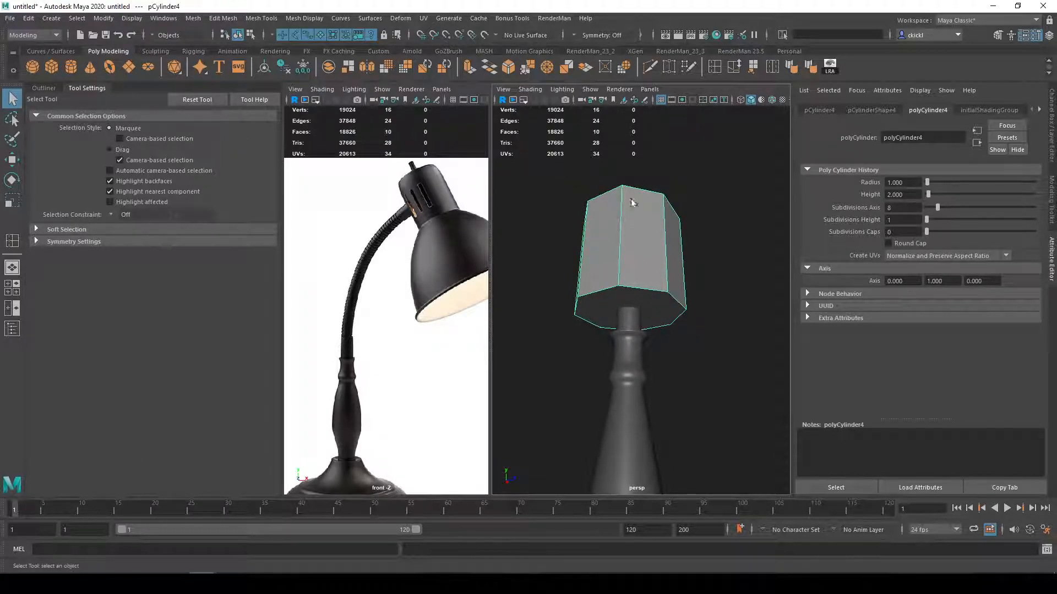
left_click_drag(685, 309, 666, 305, "alt")
left_click_drag(939, 207, 962, 210)
left_click_drag(933, 210, 943, 211)
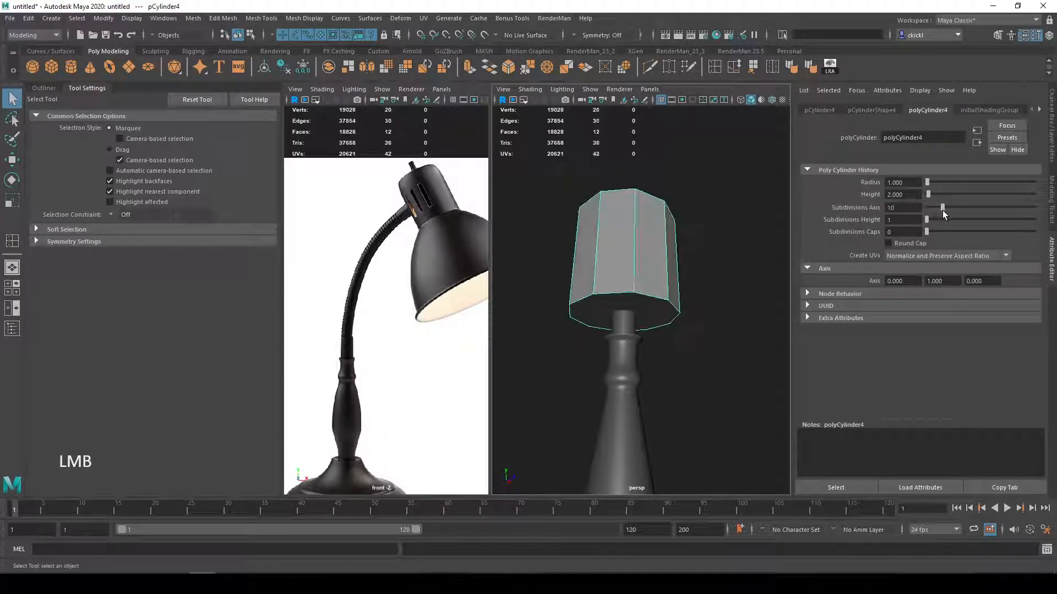
key("ctrl+z")
left_click_drag(735, 304, 715, 282, "alt")
scroll(714, 283, "up", 3)
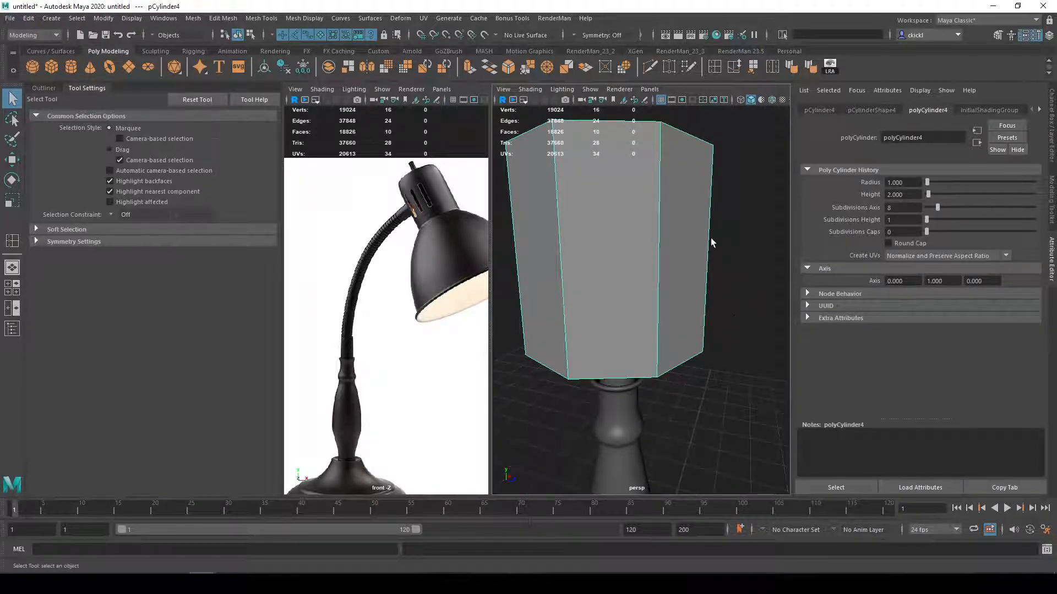
left_click_drag(937, 208, 940, 208)
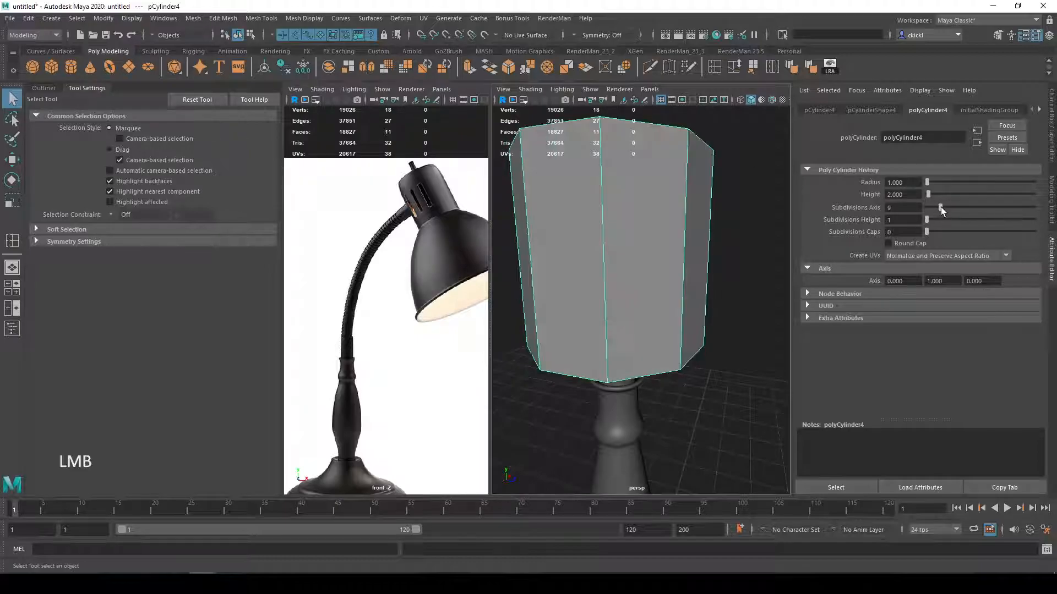
key("ctrl+z")
Step: Collapse the tool settings to enlarge the viewports and compare the cylinder with the gooseneck in the reference image
left_click_drag(639, 344, 647, 302, "alt")
middle_click_drag(732, 259, 740, 292, "alt")
left_click(91, 87)
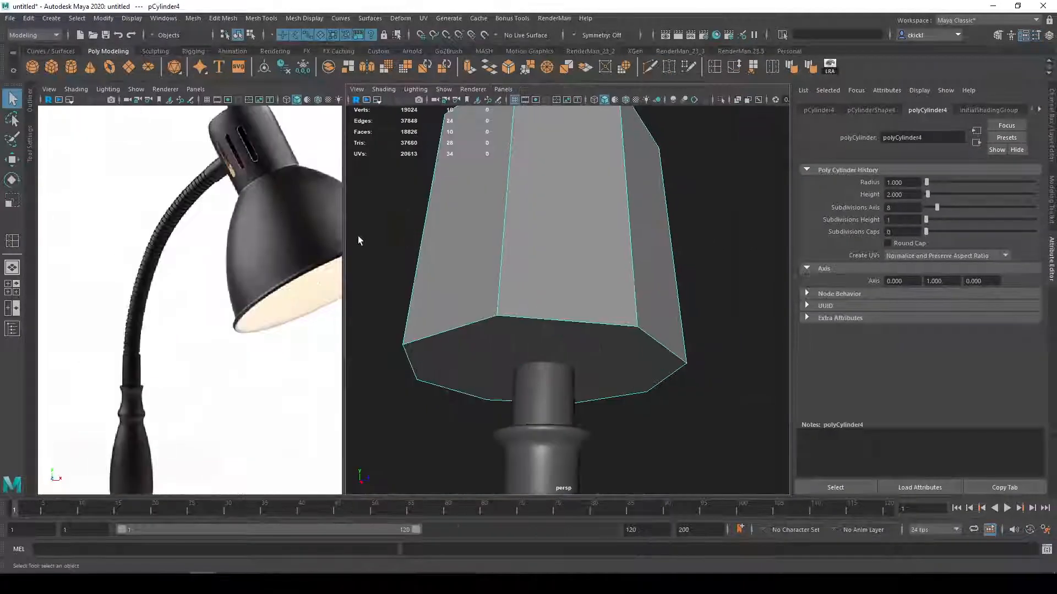
scroll(494, 285, "down", 3)
middle_click_drag(499, 285, 505, 312, "alt")
left_click_drag(511, 313, 599, 330, "alt")
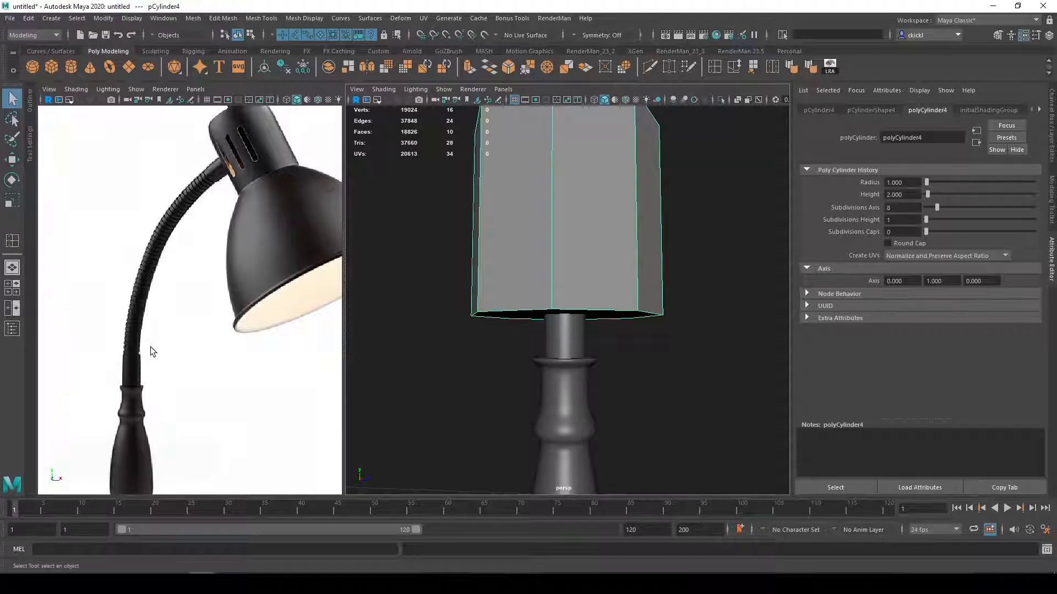
scroll(597, 238, "down", 3)
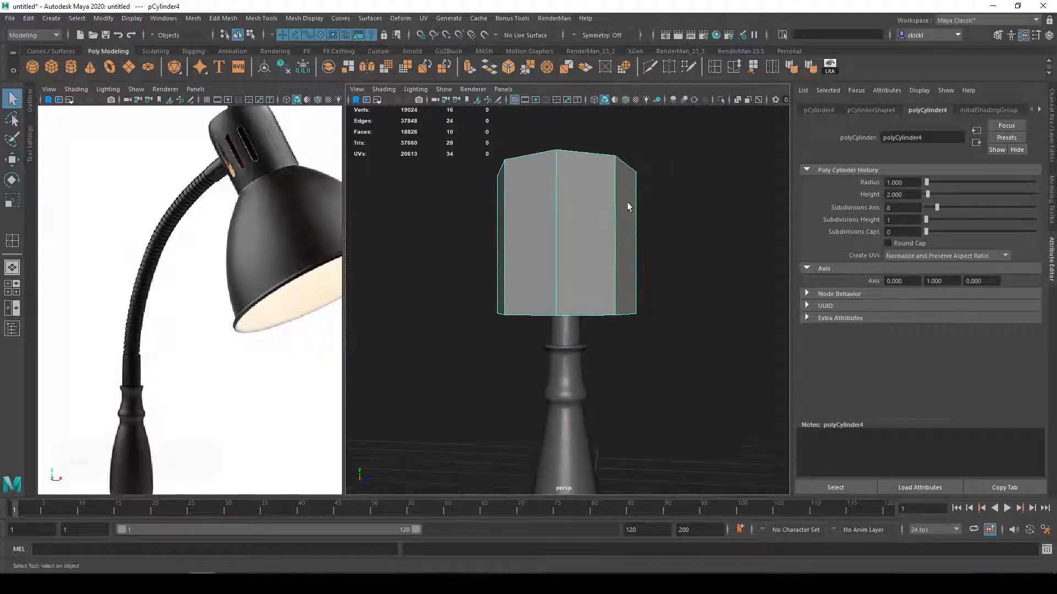
left_click(650, 64)
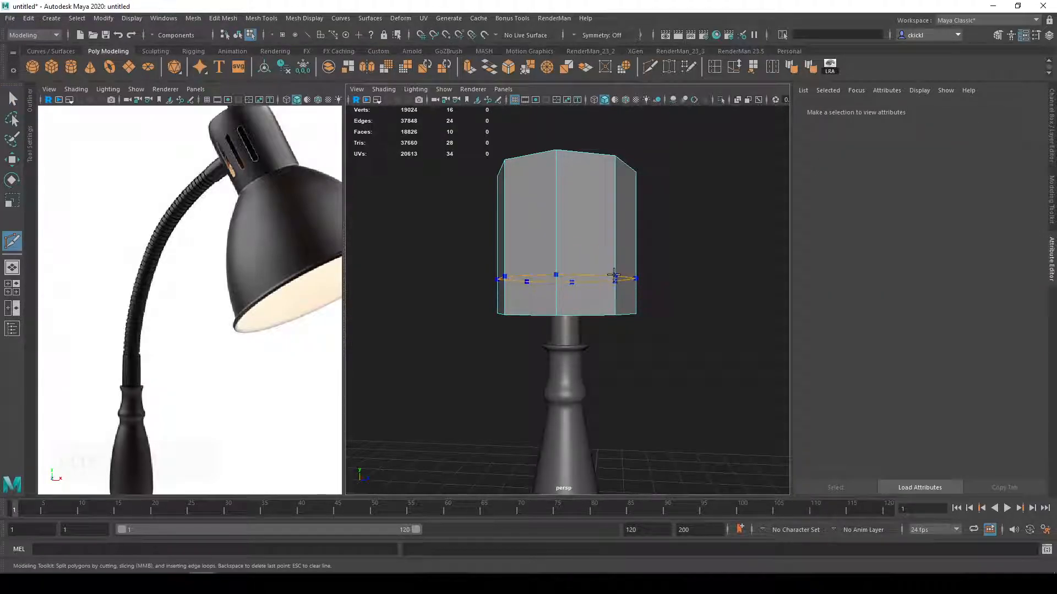
left_click(616, 274, "ctrl")
key("q")
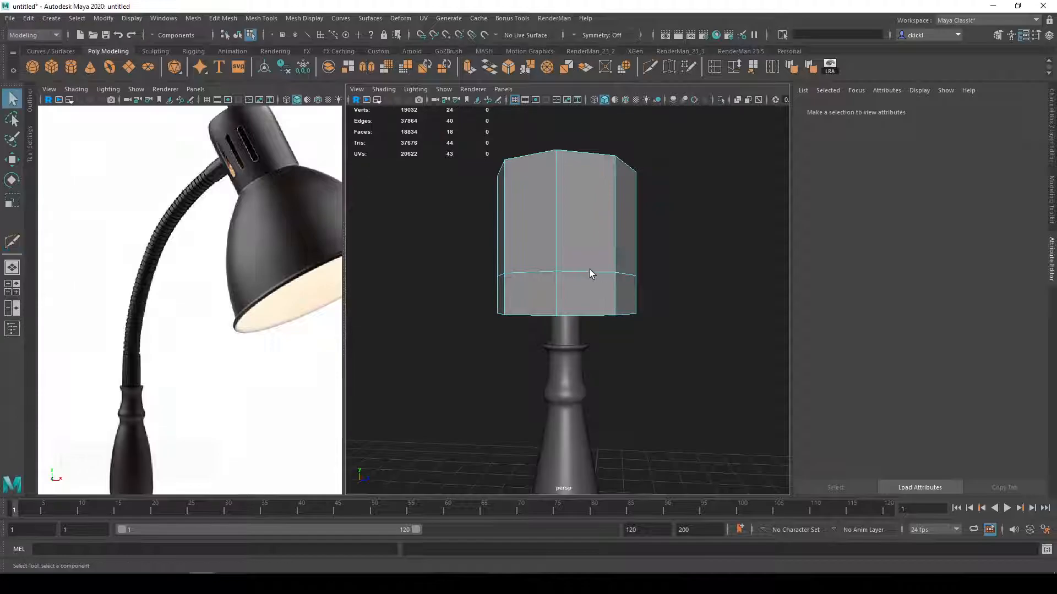
key("ctrl+z")
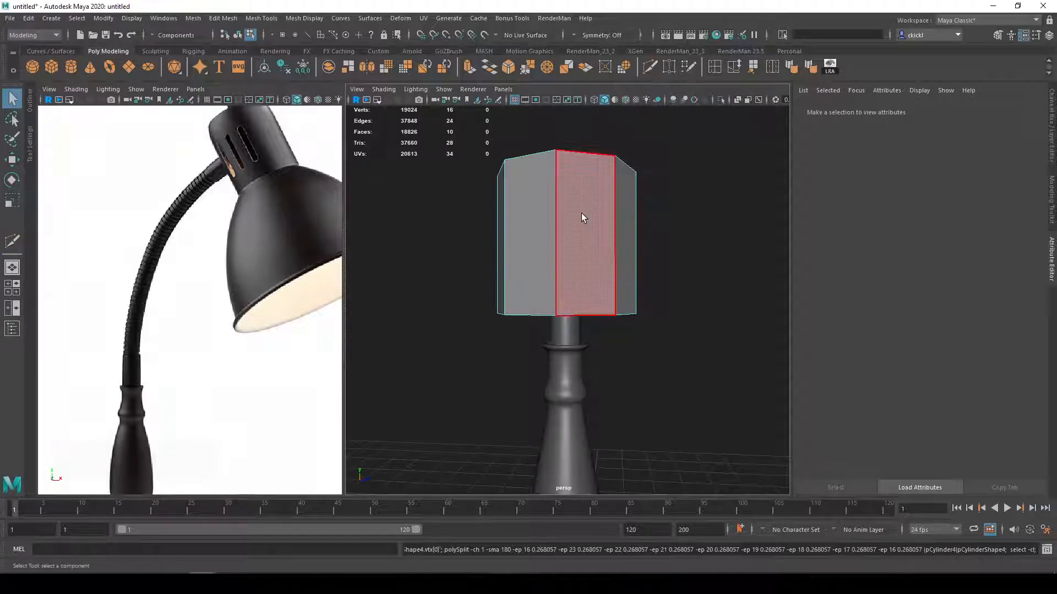
Step: Insert an edge loop around the cylinder's mid-height with Multi-Cut and select that loop
left_click(649, 66)
left_click(558, 236, "ctrl")
key("q")
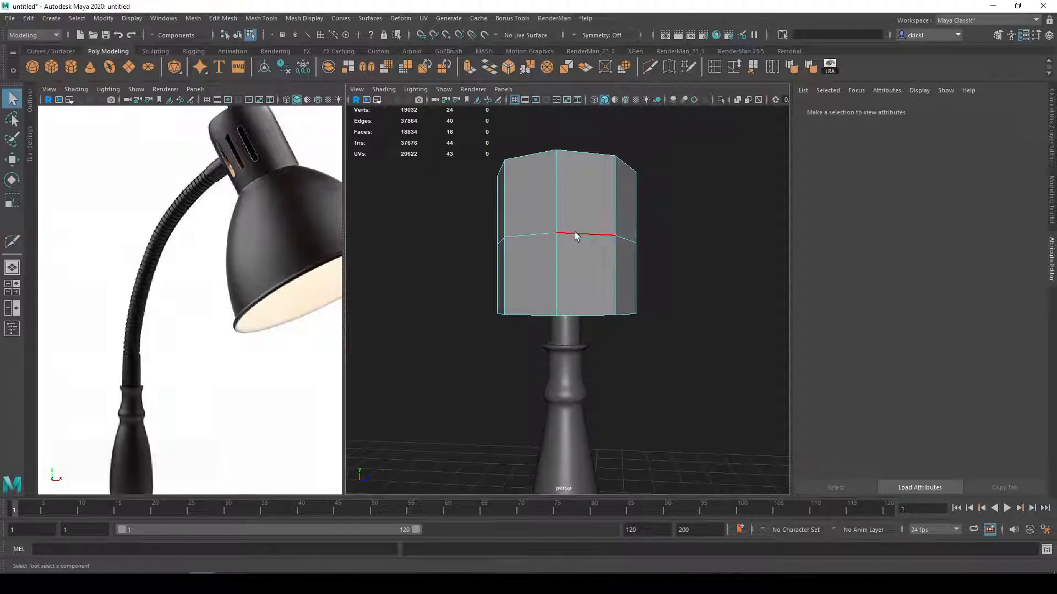
double_click(575, 237)
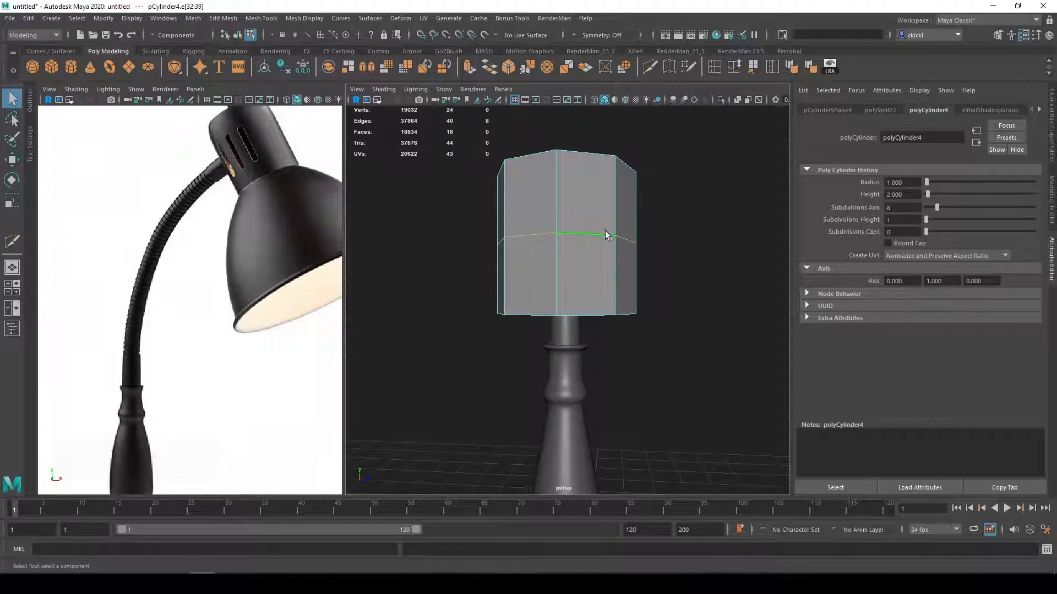
left_click_drag(580, 255, 596, 268, "alt")
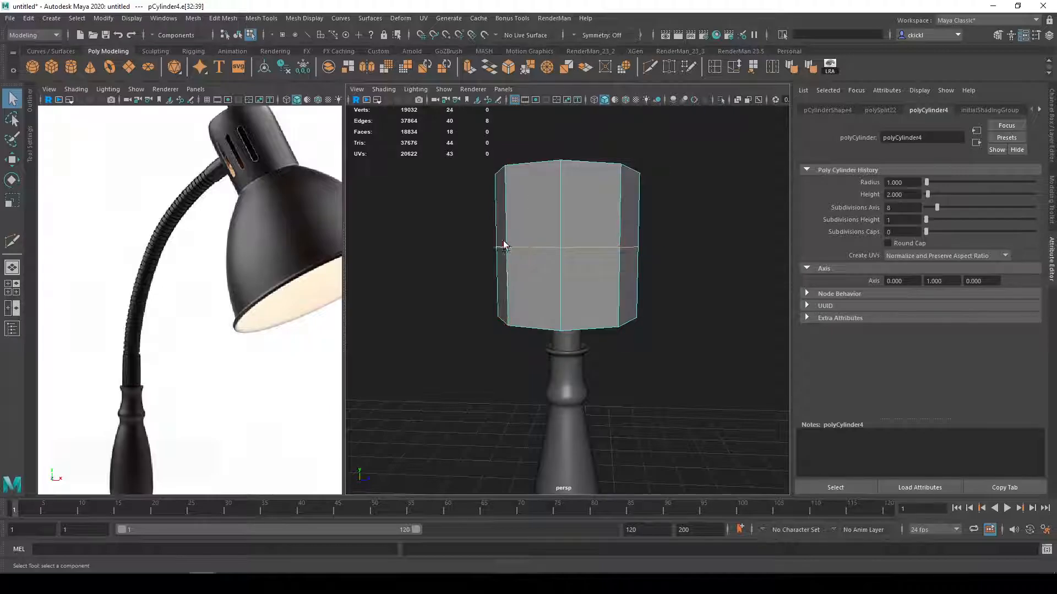
Step: Try adding one edge loop just above and one just below the cylinder's middle loop with Multi-Cut
left_click(650, 67)
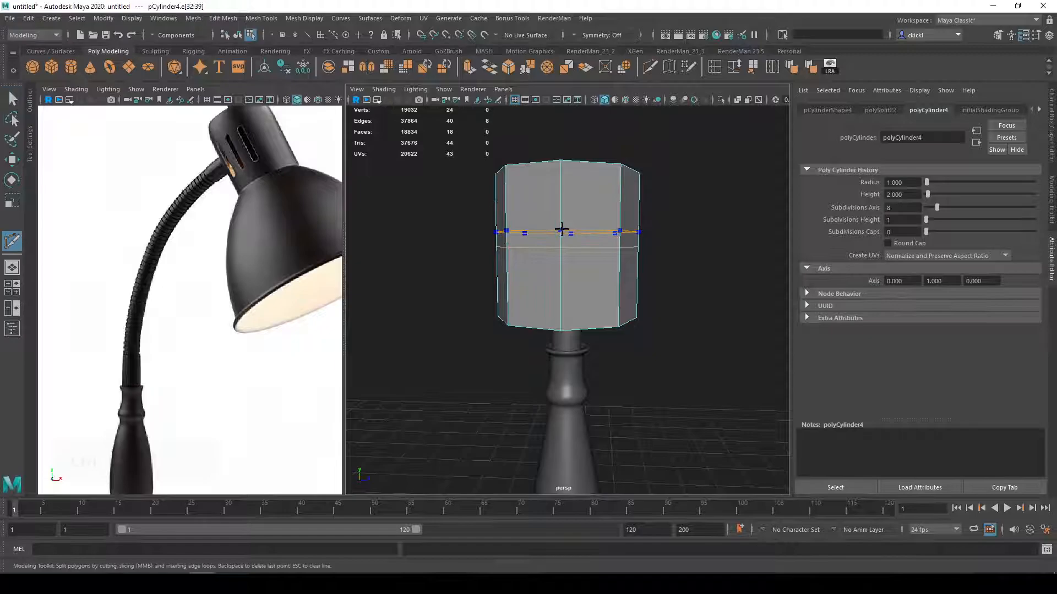
left_click(561, 230, "ctrl")
left_click(561, 262, "ctrl")
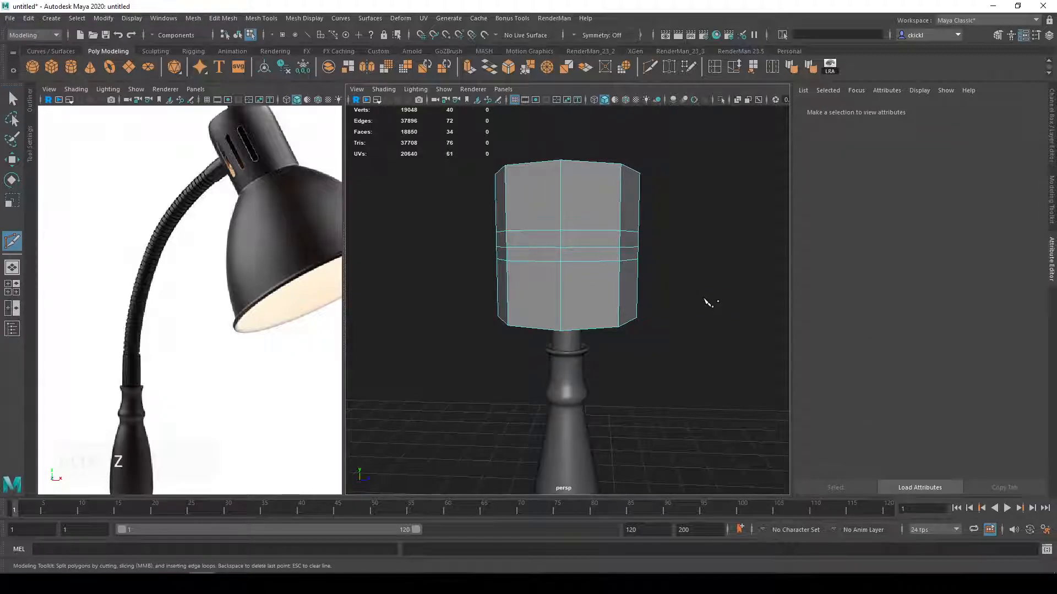
key("ctrl+z")
key("ctrl+z")
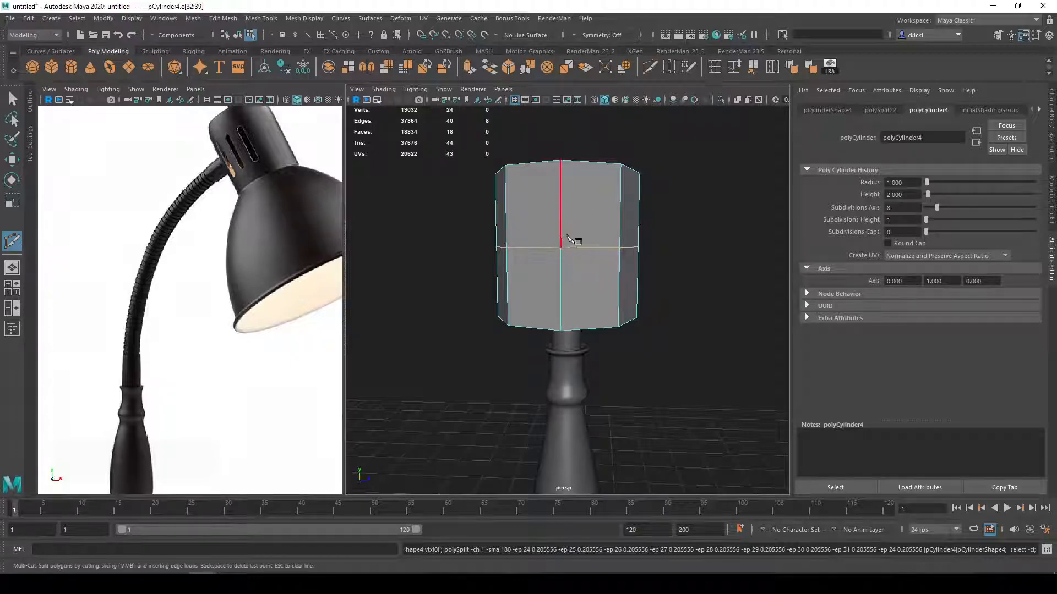
Step: Insert one edge loop just above and one just below the cylinder's middle loop with Multi-Cut
mouse_move(559, 233)
left_mouse_down("ctrl")
mouse_move(565, 204)
mouse_move(559, 237)
mouse_move(565, 204)
mouse_move(571, 240)
mouse_move(560, 229)
left_mouse_up("ctrl")
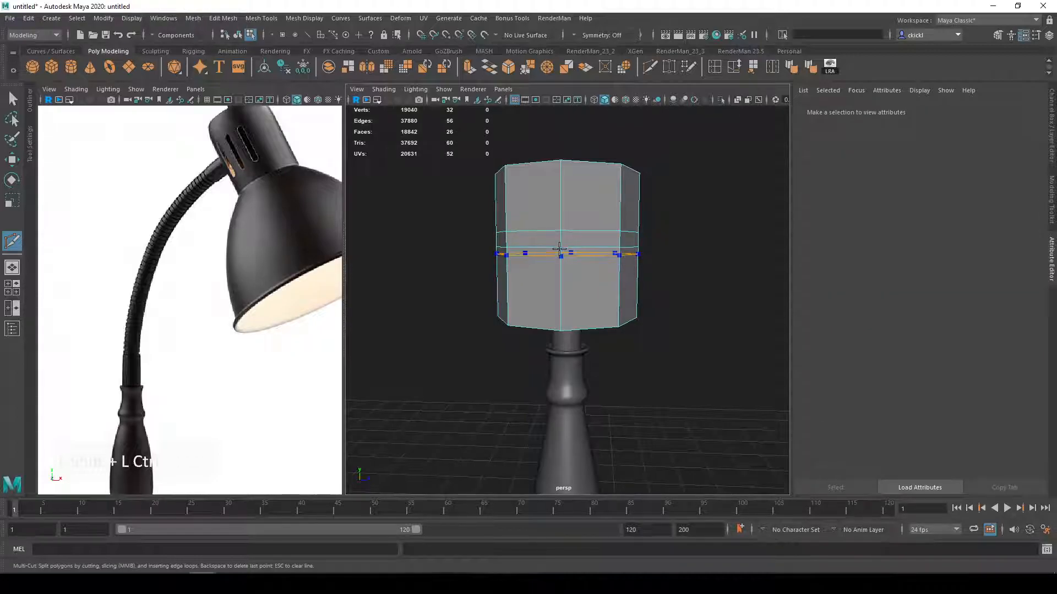
left_click(560, 254, "ctrl+shift")
key("q")
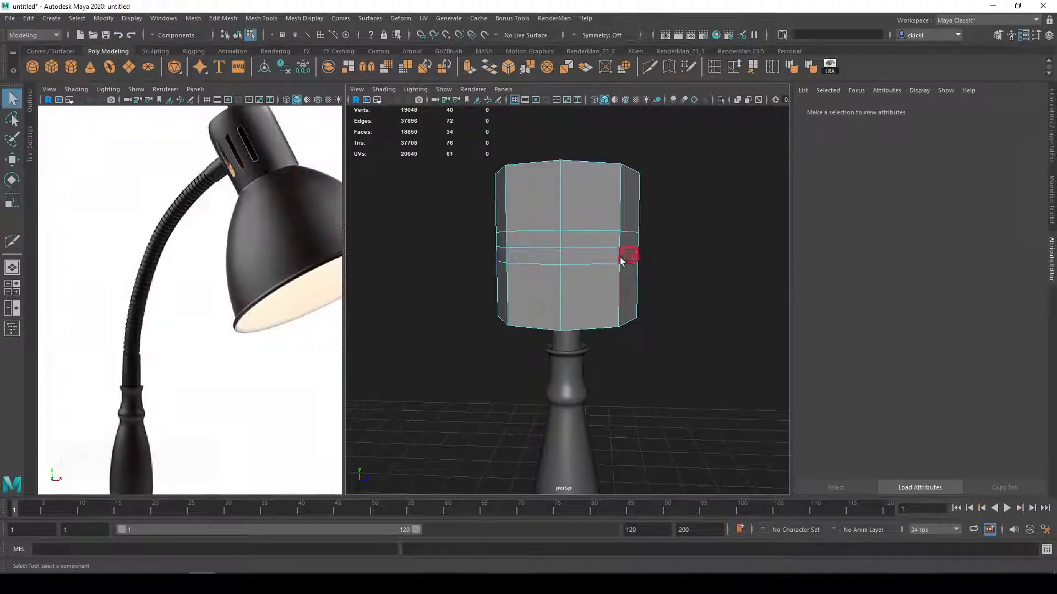
Step: Extrude the two rings of faces around the cylinder's middle inward by about 0.103 to form a groove
right_click(606, 257)
right_click_drag(606, 257, 612, 288)
left_click(579, 257)
double_click(625, 254, "shift")
left_click(579, 238, "shift")
double_click(630, 239, "shift")
key("r")
left_click_drag(632, 240, 597, 272, "alt")
key("ctrl+e")
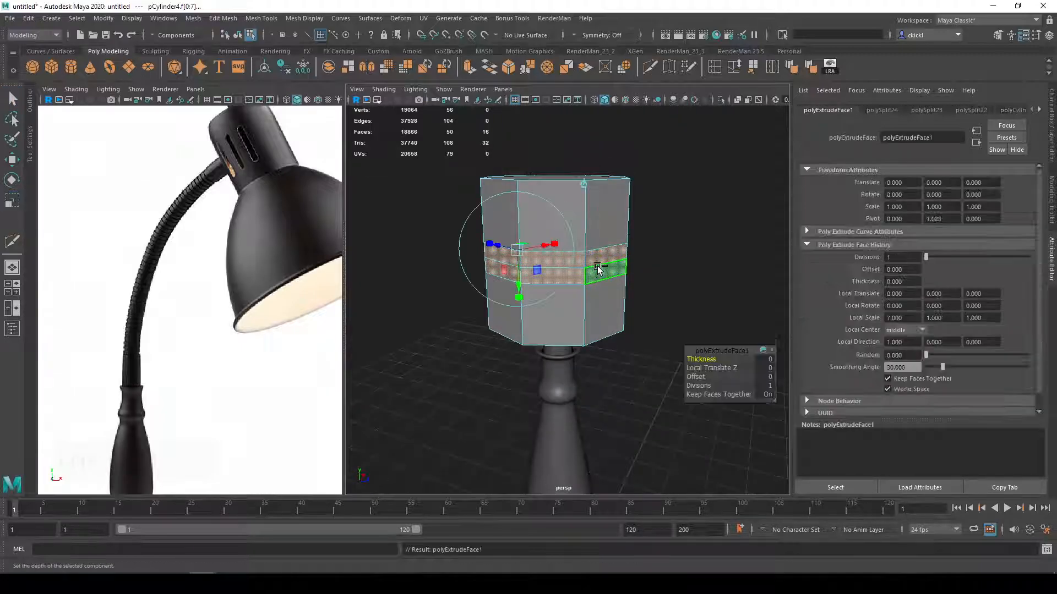
left_click_drag(495, 245, 478, 248)
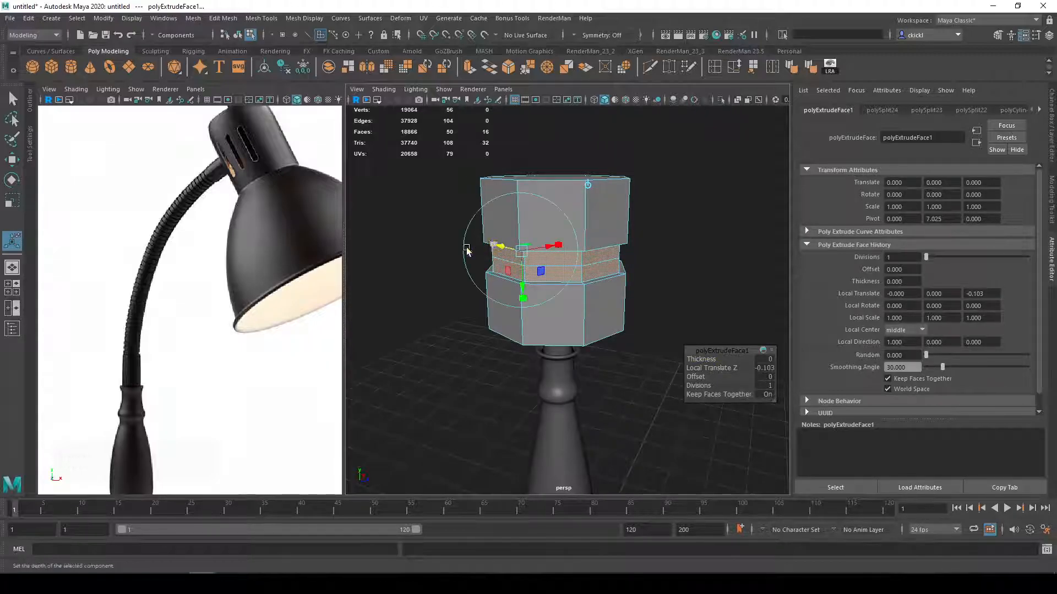
Step: Select the edge loops along the groove's upper and lower rims
left_click_drag(409, 290, 415, 264, "alt")
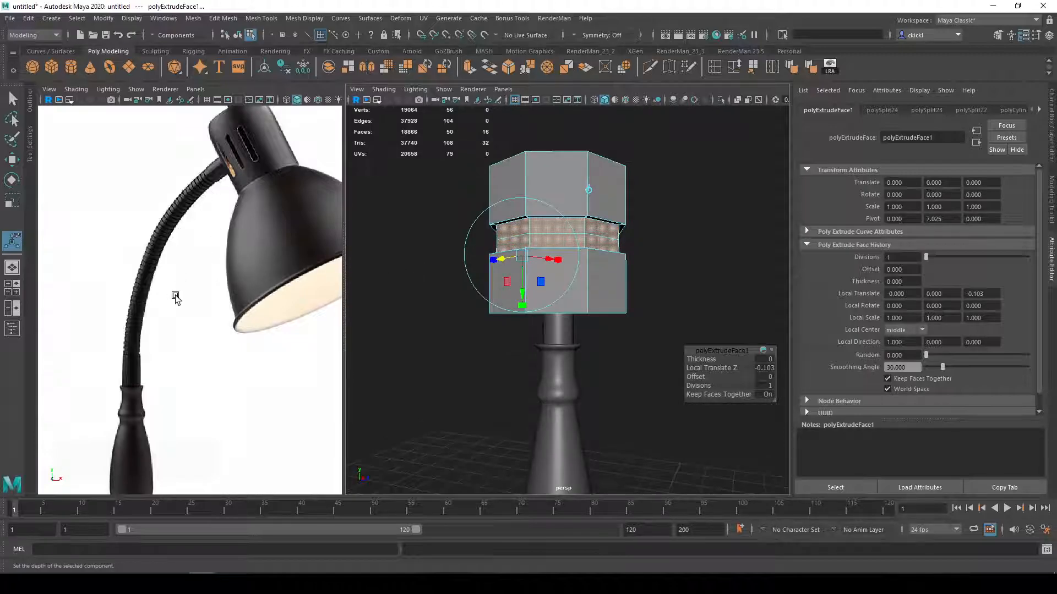
left_click_drag(416, 296, 443, 287, "alt")
scroll(443, 288, "up", 3)
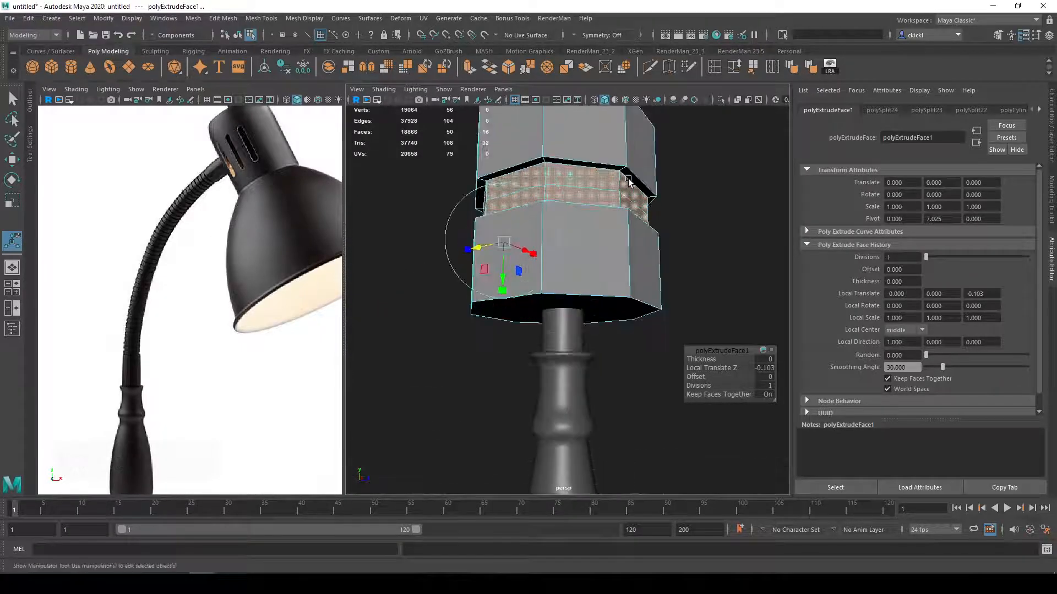
key("q")
right_click_drag(633, 168, 641, 138)
double_click(628, 169)
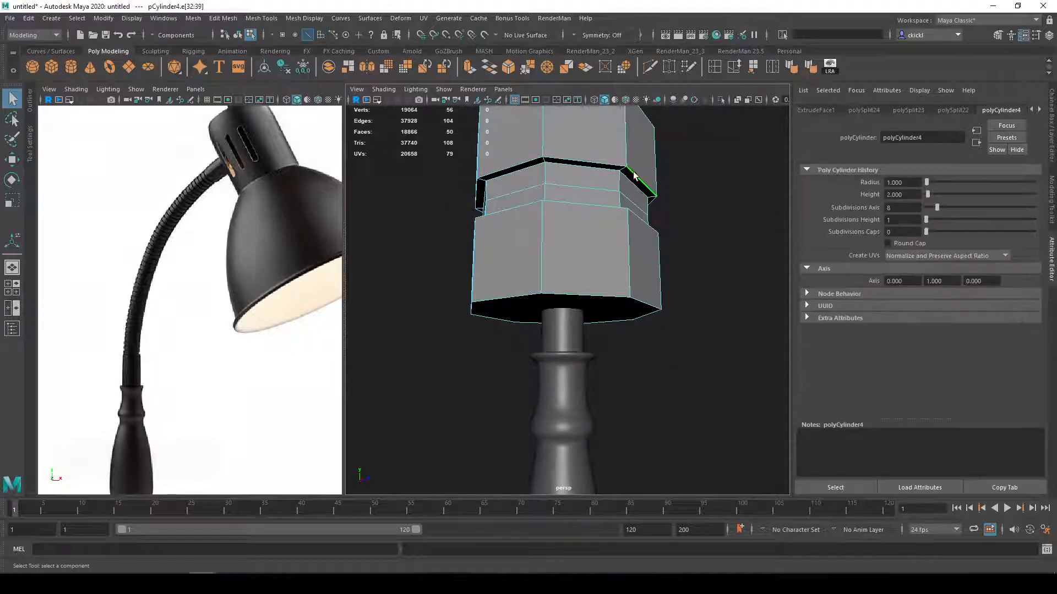
middle_click_drag(626, 203, 630, 248, "alt")
double_click(600, 252, "shift")
Step: Delete the cylinder's bottom and top cap faces
left_click_drag(599, 252, 600, 189, "alt")
right_click_drag(610, 293, 610, 319)
left_click(608, 317)
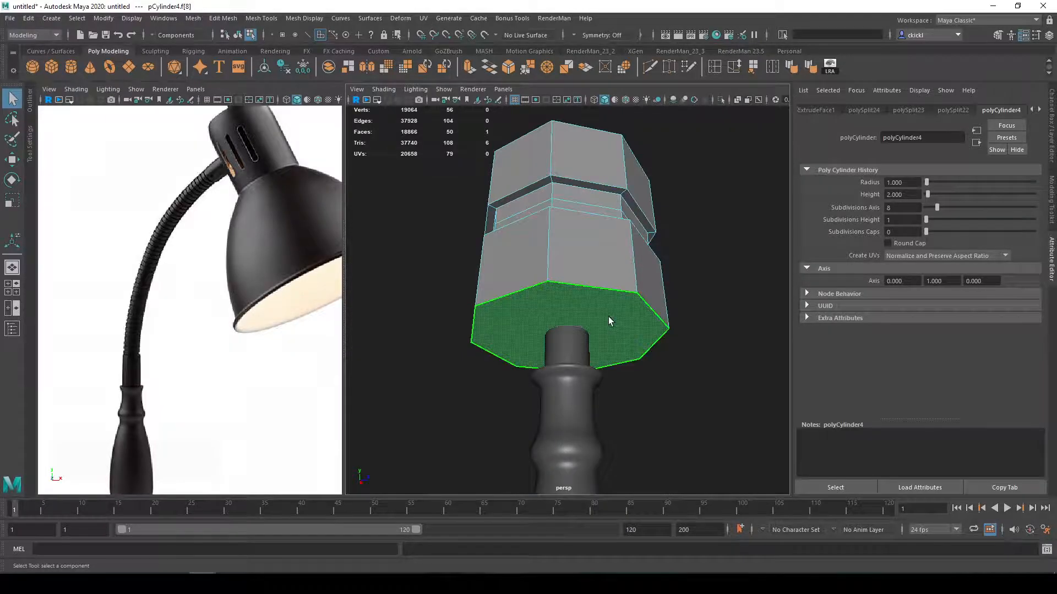
key("Delete")
left_click_drag(603, 252, 590, 290, "alt")
left_click(573, 216)
left_click_drag(572, 216, 600, 263, "alt")
key("Delete")
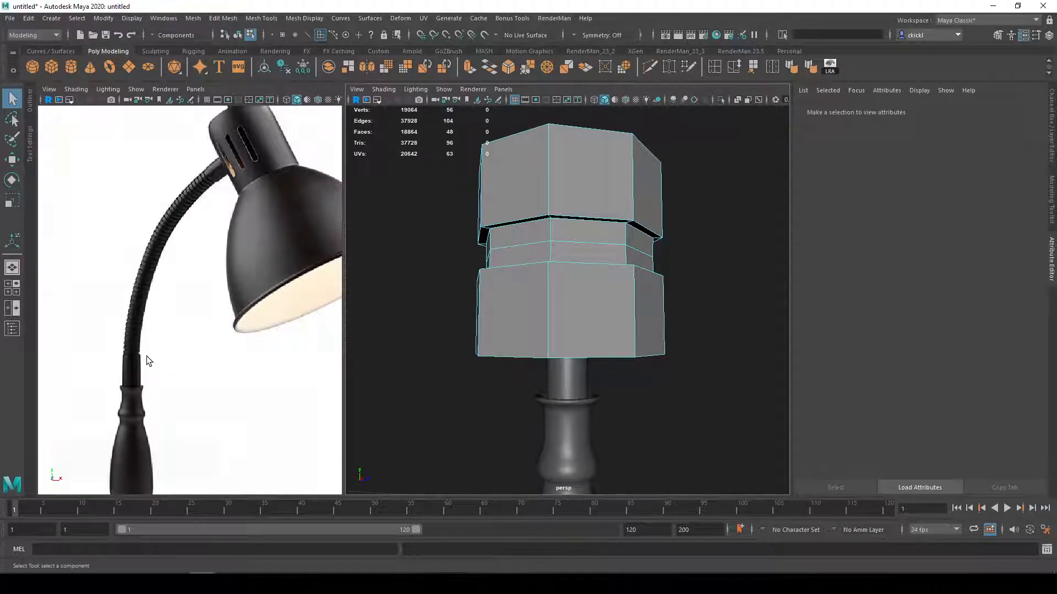
Step: Move the groove's vertices down toward the cylinder's lower end and adjust their scale
left_click_drag(615, 195, 622, 261, "alt")
left_click_drag(523, 309, 545, 324, "alt")
right_click_drag(548, 293, 473, 298)
left_click_drag(418, 300, 695, 359)
key("w")
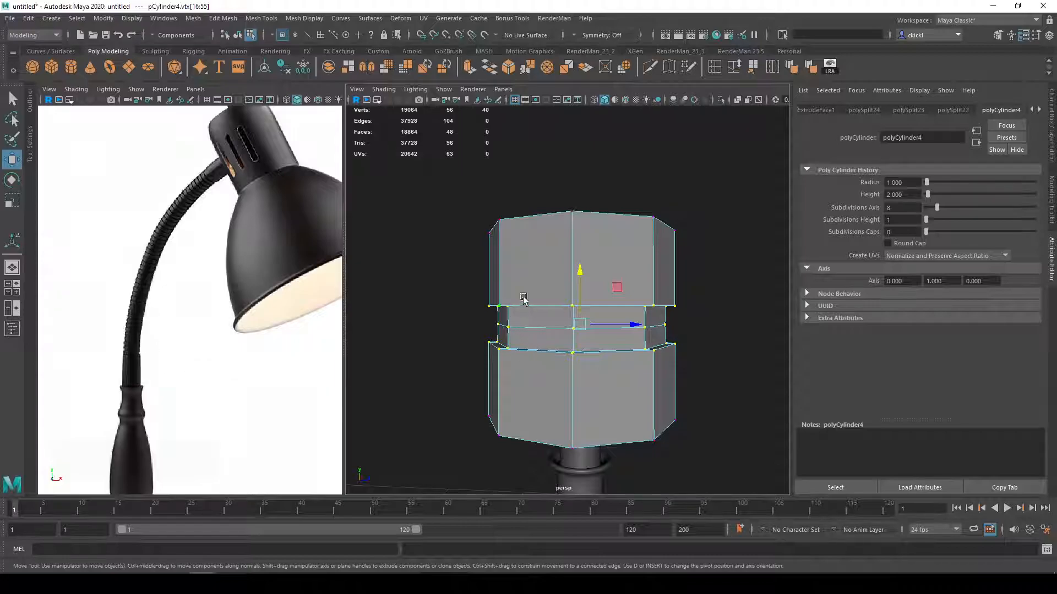
left_click_drag(576, 268, 569, 412)
key("e")
key("r")
left_click_drag(580, 302, 615, 304)
Step: Delete the tall ring of faces above the groove, leaving the lower band and the grooved section
key("q")
right_click_drag(649, 289, 644, 282)
double_click(663, 296)
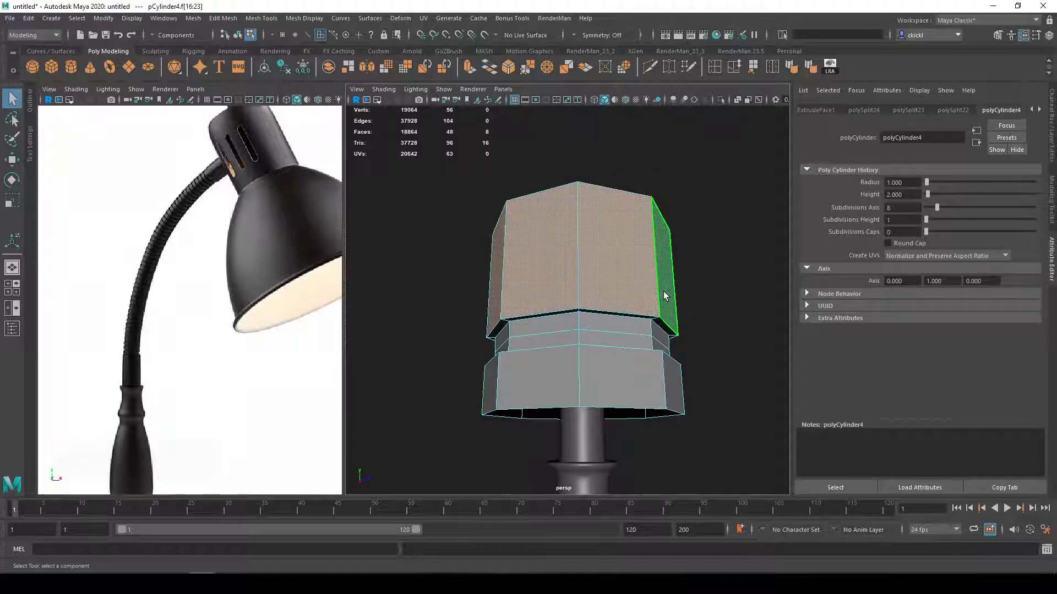
key("Delete")
left_click_drag(663, 292, 664, 302, "alt")
Step: Try duplicating the segment and stacking the copy directly above it
right_click_drag(618, 293, 673, 277)
key("ctrl+d")
key("w")
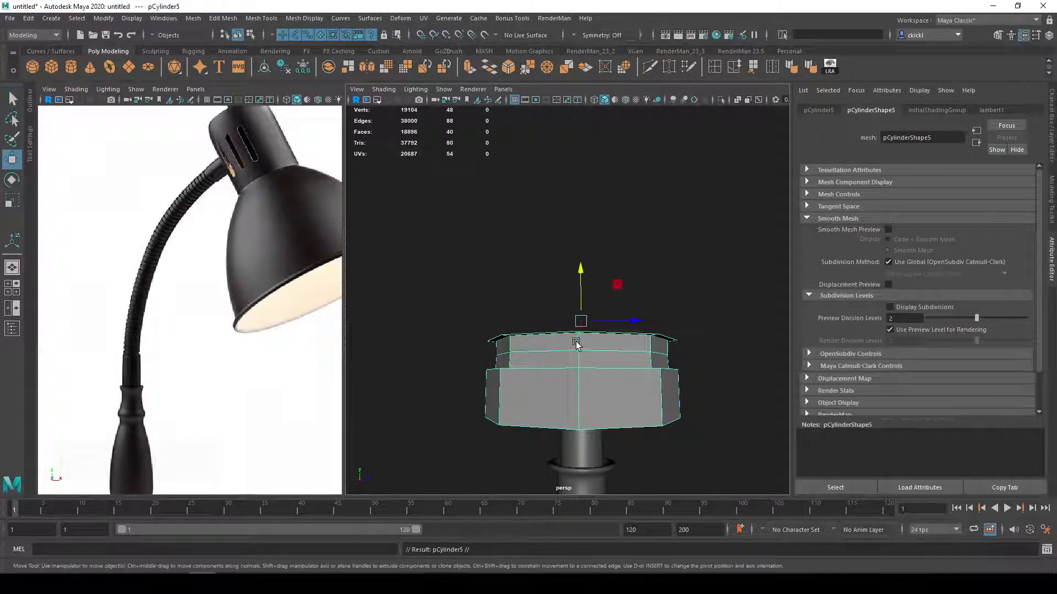
left_click_drag(577, 263, 589, 202)
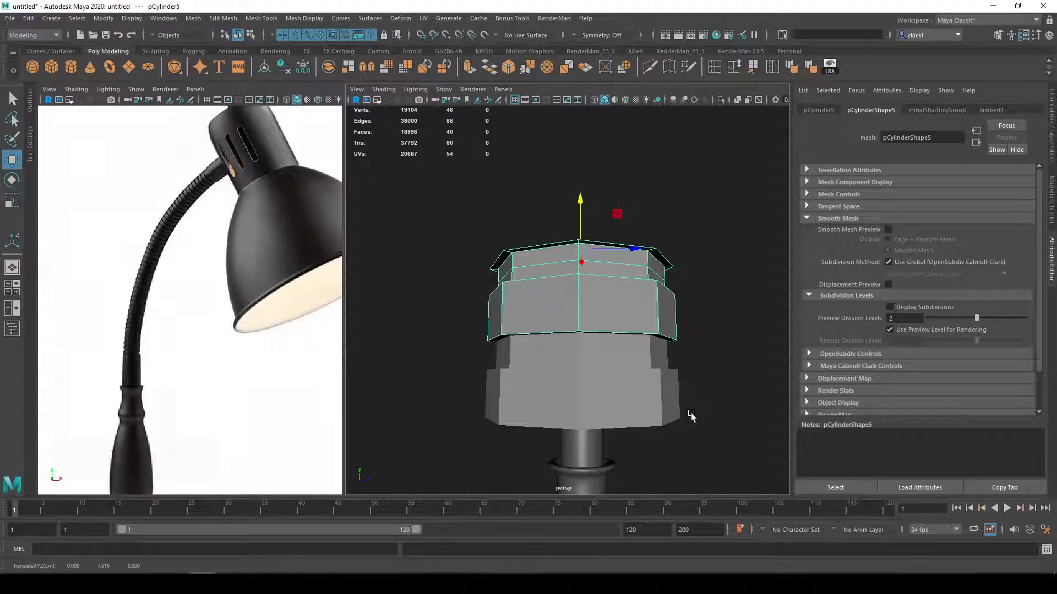
key("ctrl+z")
scroll(693, 417, "down", 4)
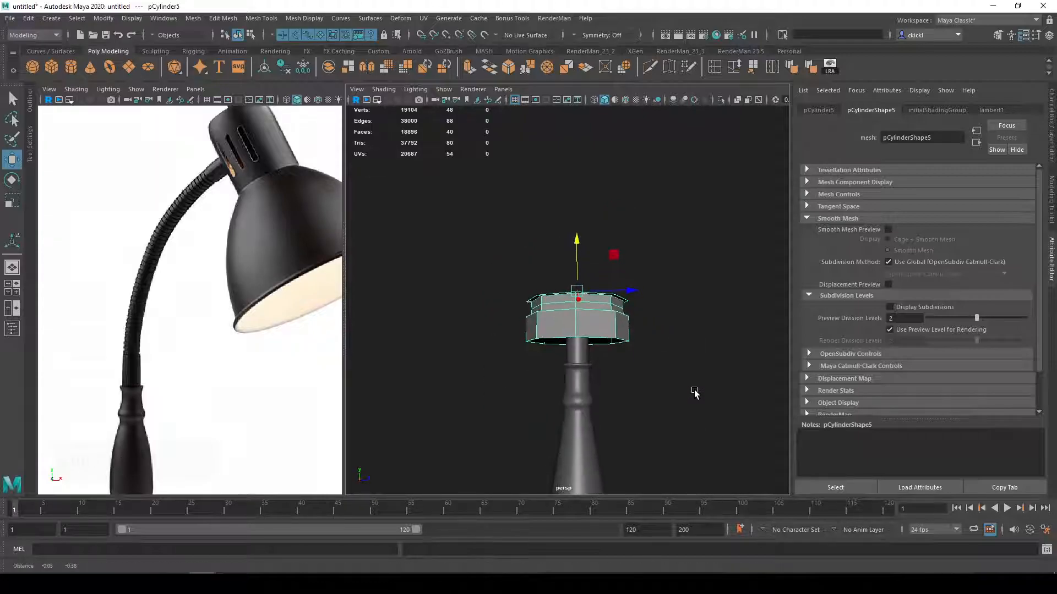
key("ctrl+z")
Step: Scale the whole segment down and lower it into the top opening of the stem
key("e")
key("r")
left_click_drag(610, 297, 501, 308, "alt")
key("f")
scroll(594, 284, "down", 5)
key("w")
left_click_drag(566, 235, 566, 355)
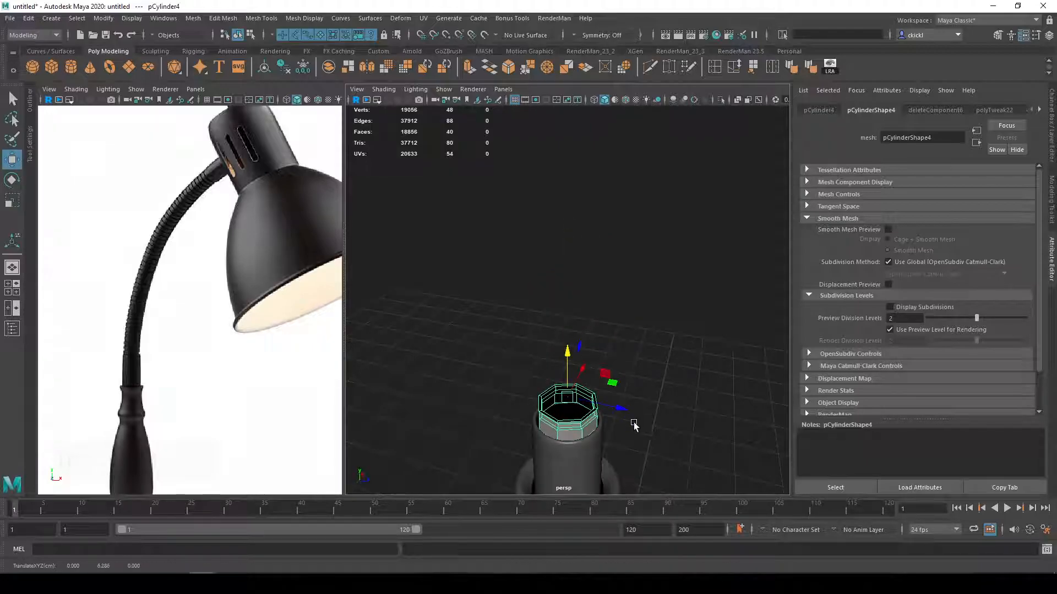
key("f")
scroll(641, 412, "down", 4)
left_click_drag(642, 412, 666, 369, "alt")
middle_click_drag(667, 369, 669, 408, "alt")
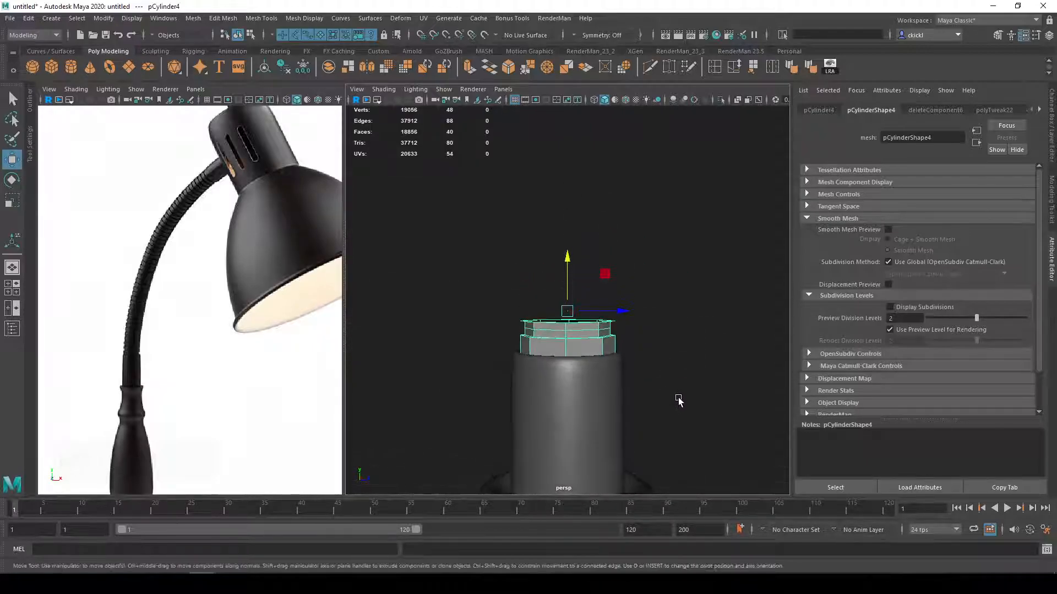
Step: Add three supporting edge loops to the segment with Multi-Cut, on the flared top rim, the lower shoulder and the bottom band
left_click_drag(621, 354, 623, 383, "alt")
scroll(622, 383, "up", 4)
middle_click_drag(610, 401, 605, 370, "alt")
mouse_move(604, 371)
left_mouse_down("alt")
mouse_move(590, 325)
mouse_move(606, 362)
left_mouse_up("alt")
key("q")
scroll(597, 346, "up", 4)
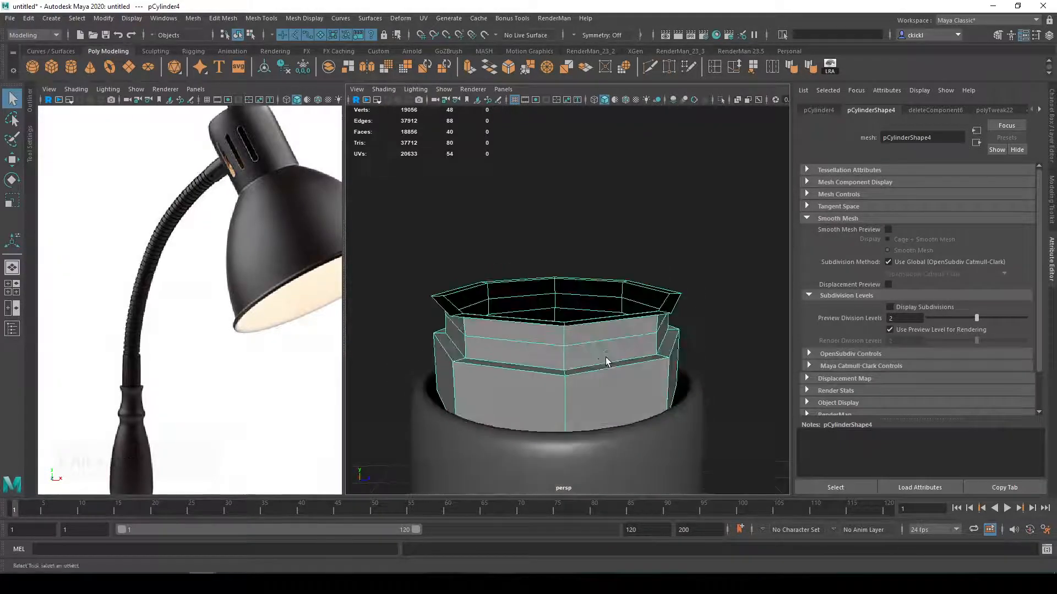
left_click_drag(579, 394, 578, 384, "alt")
left_click(650, 67)
left_click_drag(657, 219, 662, 193, "alt")
left_click(666, 278, "ctrl")
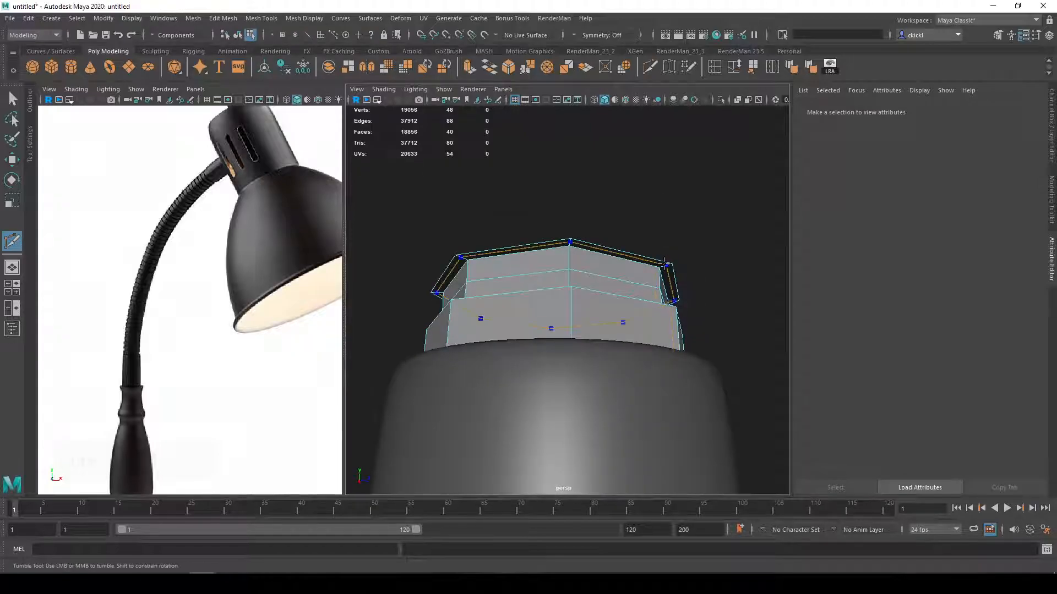
left_click_drag(668, 280, 672, 320, "alt")
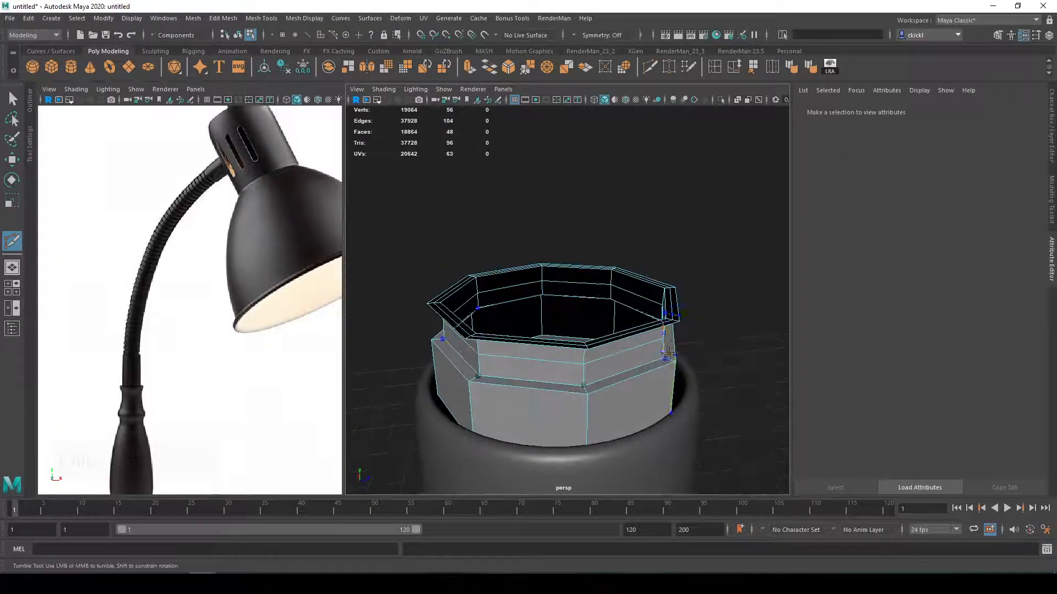
left_click(668, 360, "ctrl")
left_click(670, 389, "ctrl")
left_click_drag(726, 381, 708, 311, "alt")
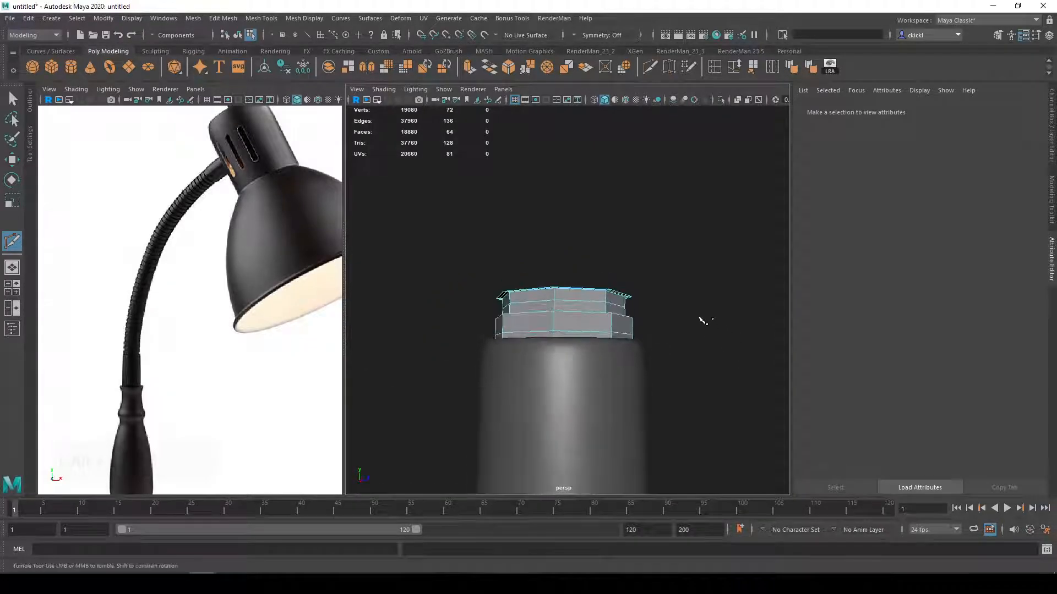
Step: Assign the existing blinn1 material to the segment and turn on its smooth mesh preview
key("3")
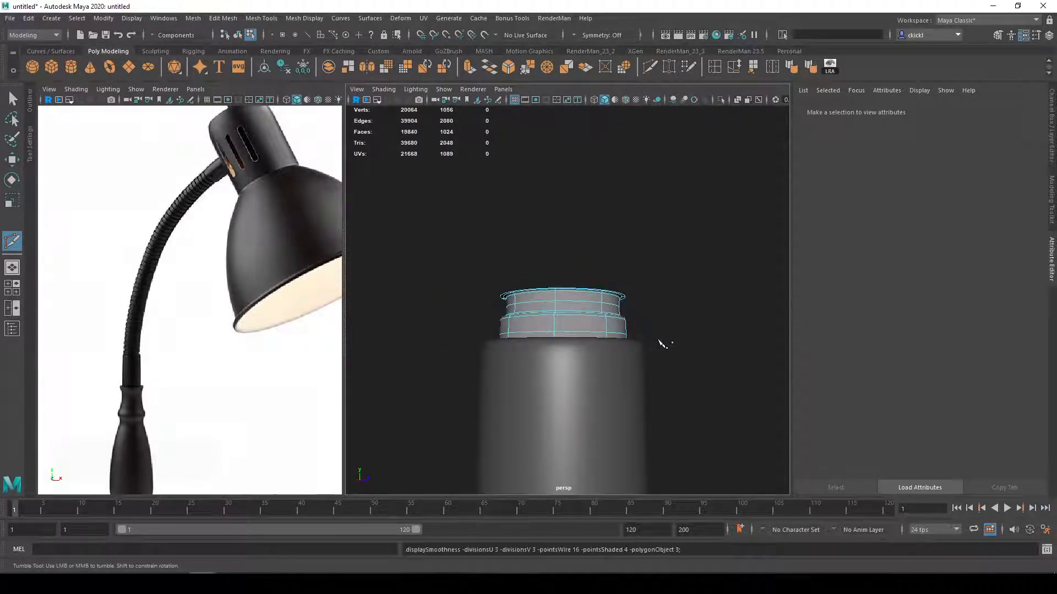
key("1")
right_click_drag(601, 309, 674, 560)
left_click_drag(718, 399, 611, 357, "alt")
key("q")
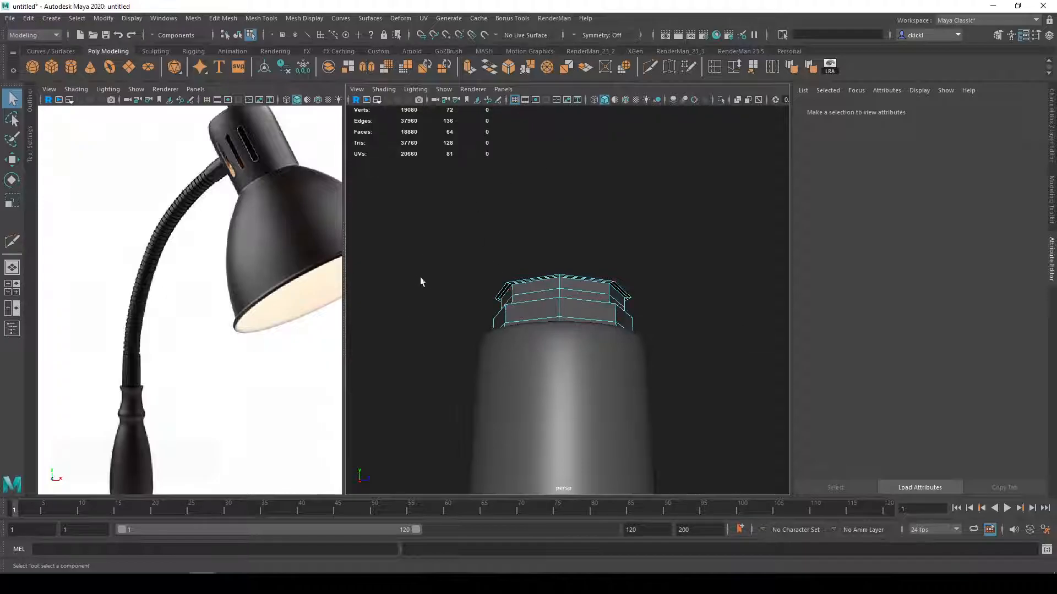
scroll(566, 268, "up", 2)
left_click_drag(563, 268, 589, 313, "alt")
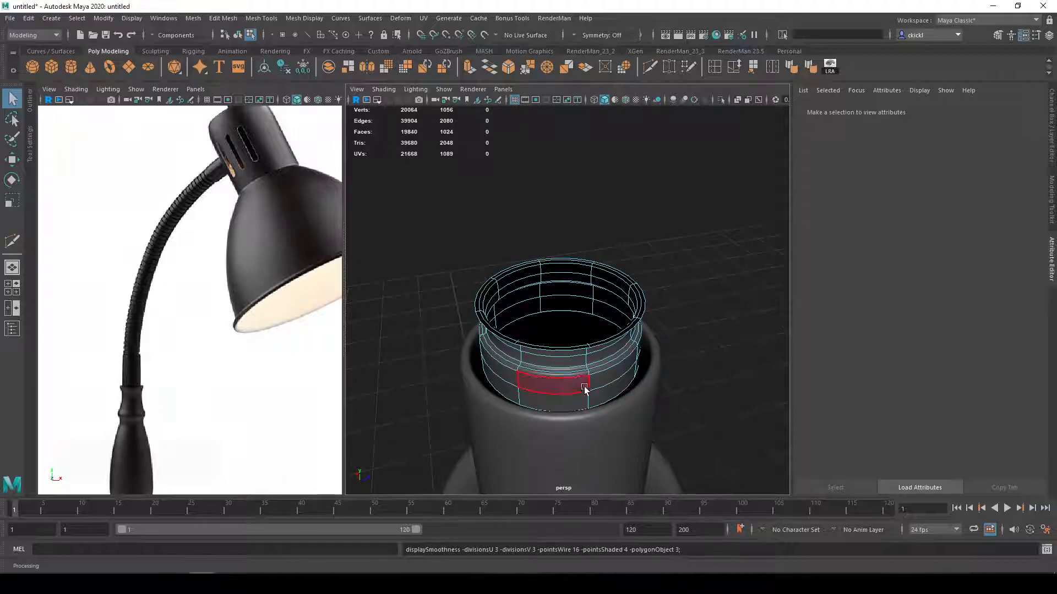
Step: Scale the segment uniformly to about 0.203 so it fits more closely inside the stem's opening
key("r")
scroll(575, 353, "down", 2)
right_click_drag(575, 352, 605, 283)
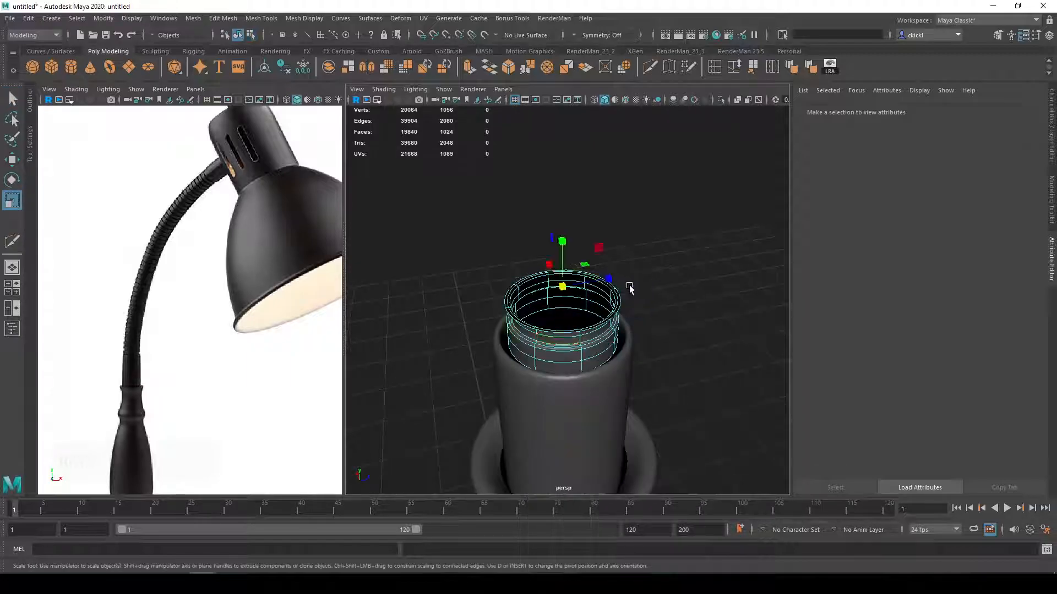
mouse_move(567, 290)
left_mouse_down()
mouse_move(582, 296)
mouse_move(501, 368)
mouse_move(561, 285)
left_mouse_up()
key("e")
key("r")
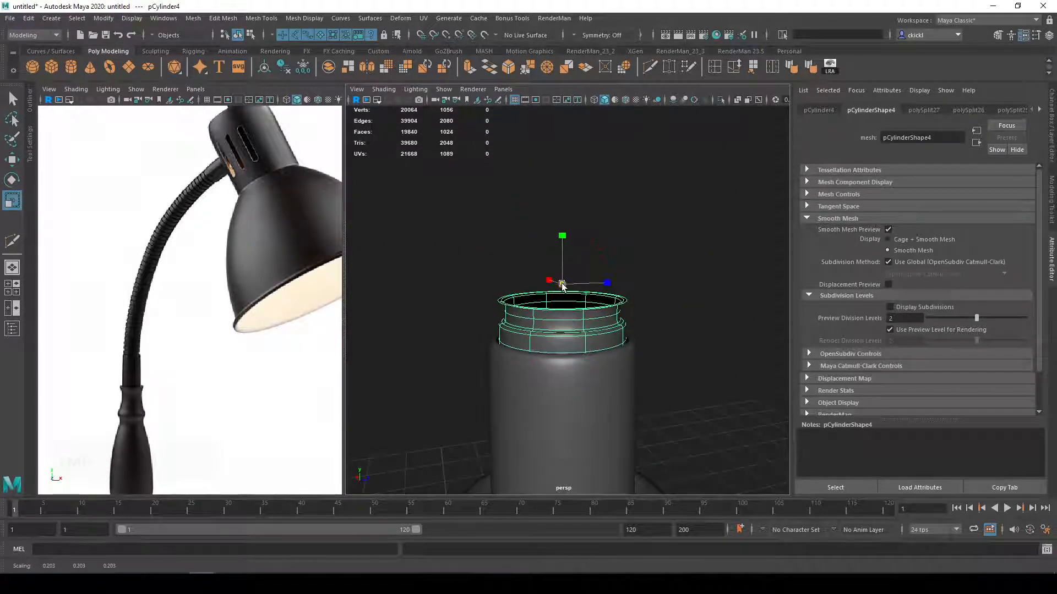
Step: Examine the segment's fit in the stem and compare its unsmoothed and smoothed display
key("q")
left_click(735, 338)
left_click_drag(735, 338, 620, 297, "alt")
scroll(619, 285, "up", 5)
middle_click_drag(623, 266, 641, 389, "alt")
left_click(647, 386)
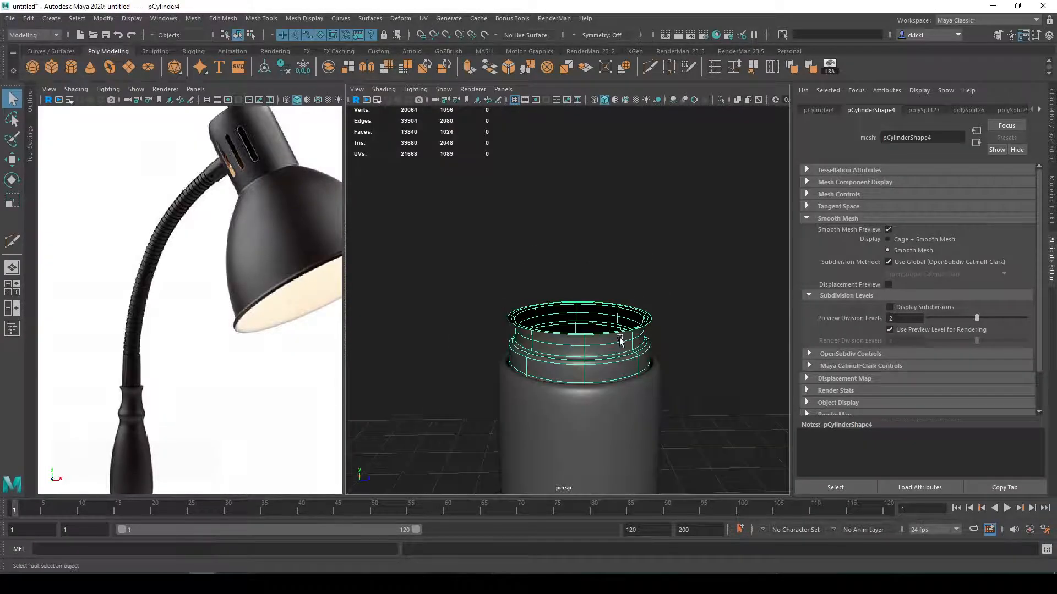
key("1")
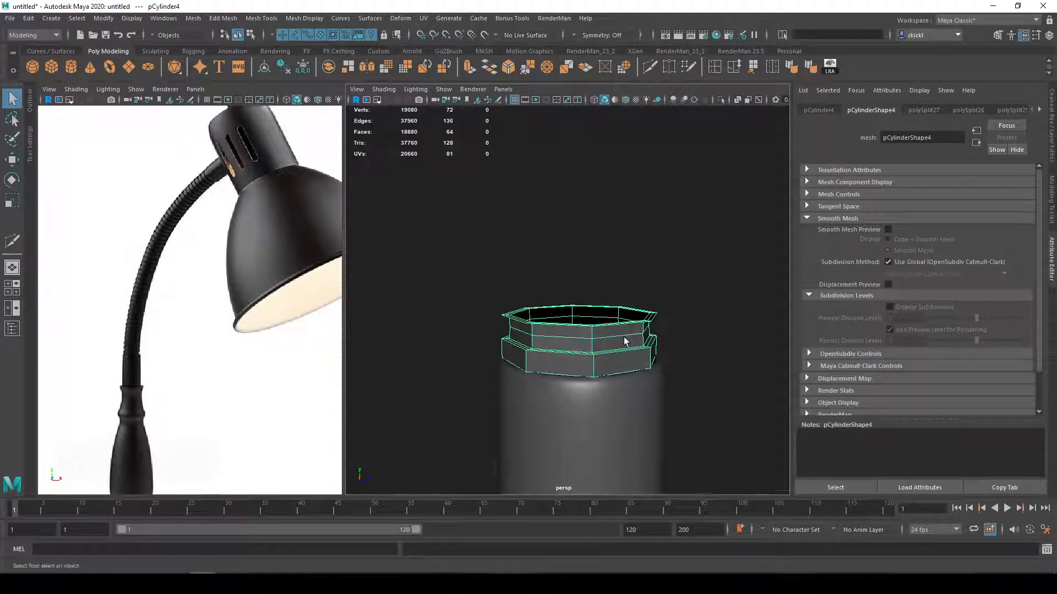
key("3")
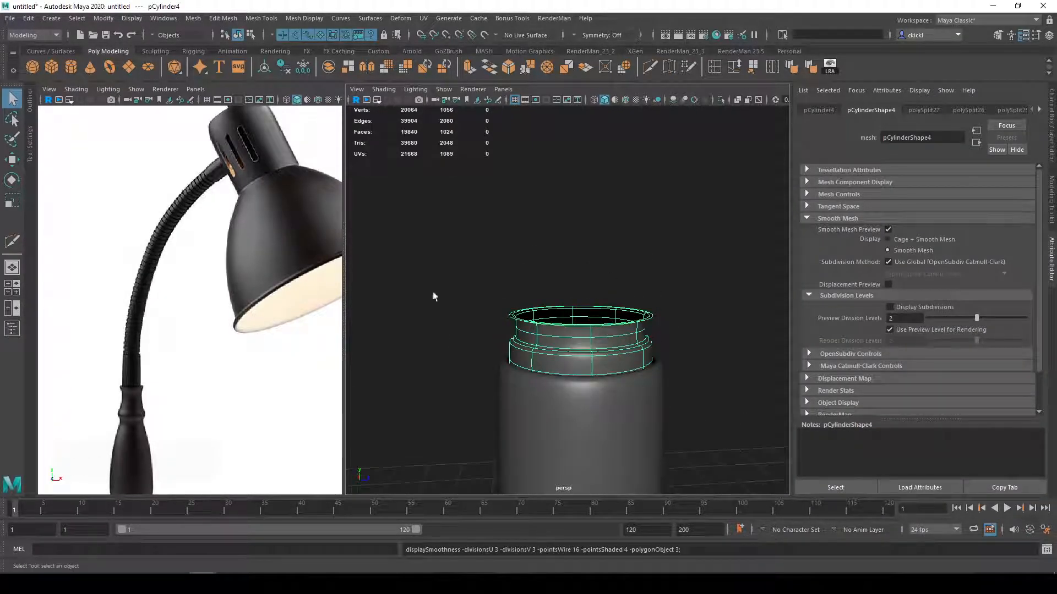
Step: Set up Duplicate Special for the segment with 30 copies and a Y rotation of 0
left_click(28, 18)
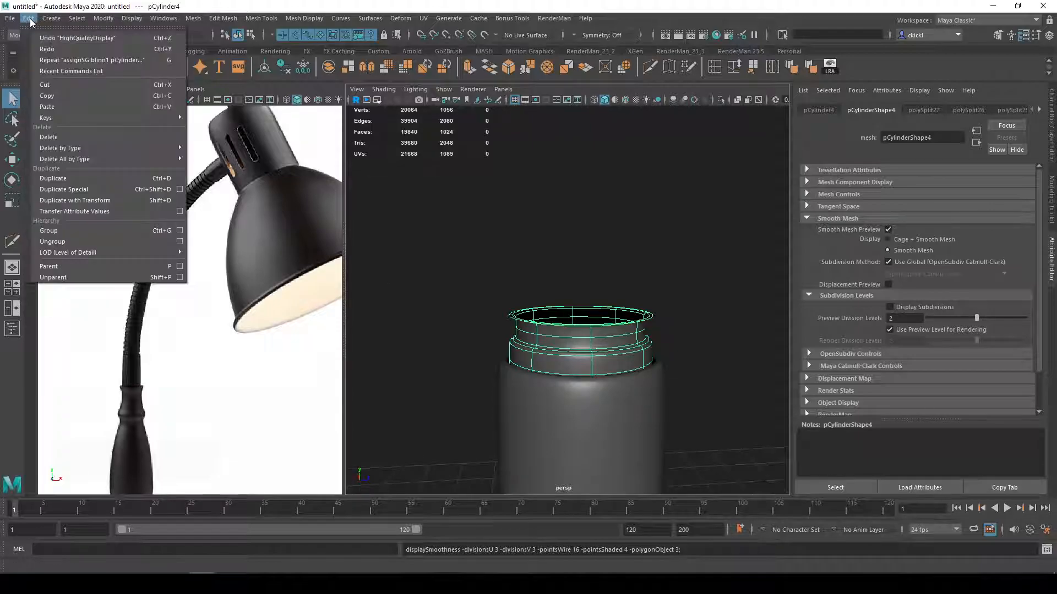
left_click(180, 189)
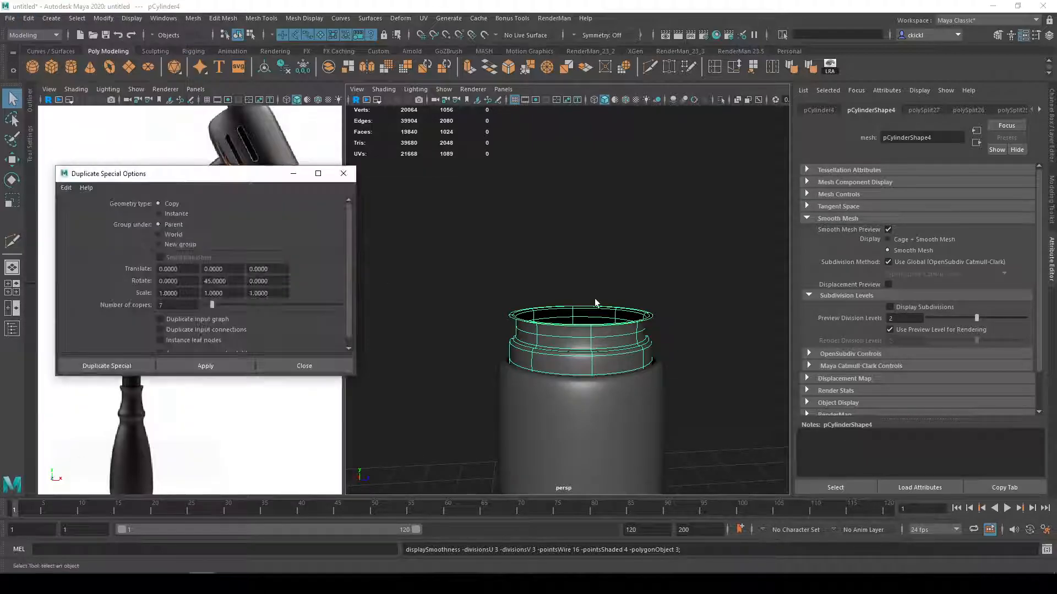
left_click_drag(510, 361, 509, 350, "alt")
left_click_drag(172, 305, 74, 298)
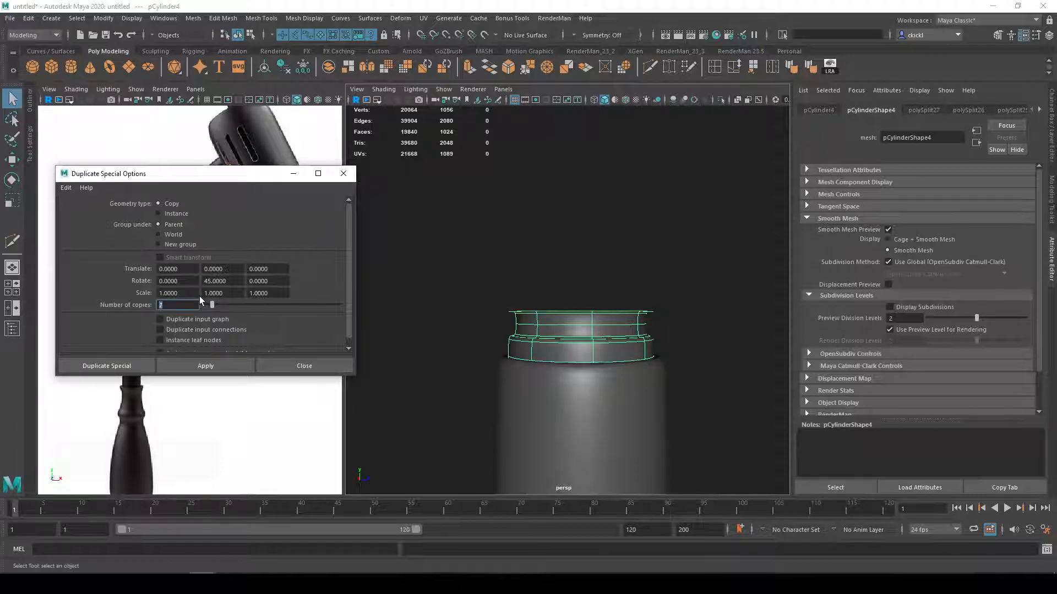
type("30")
left_click(238, 281)
key("Return")
Step: Set the Y translation to 0.2 and apply the duplication to stack the copies above the stem
left_click(237, 269)
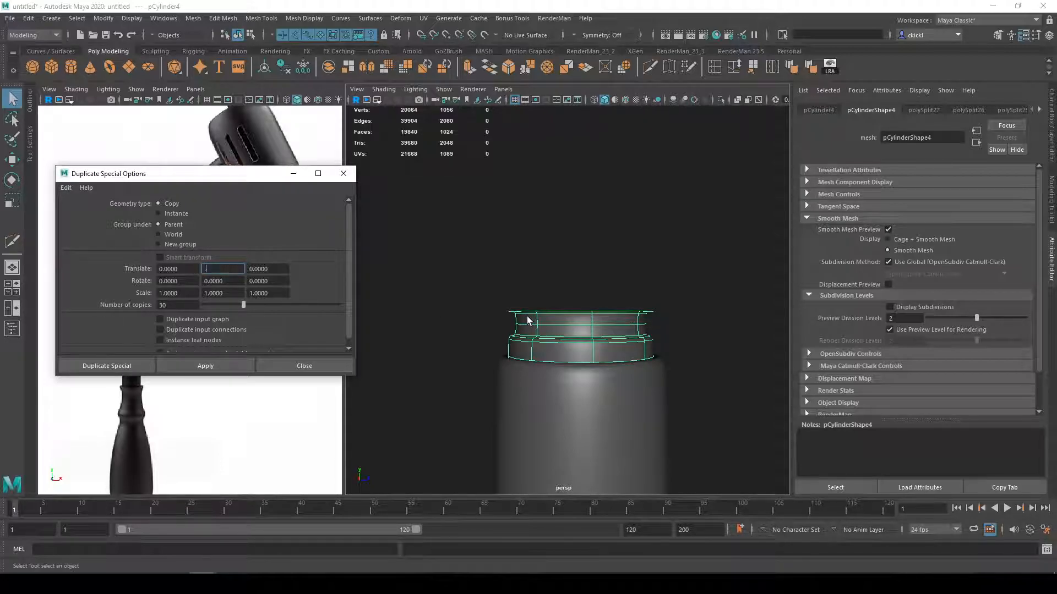
type(".2")
key("Return")
left_click(198, 368)
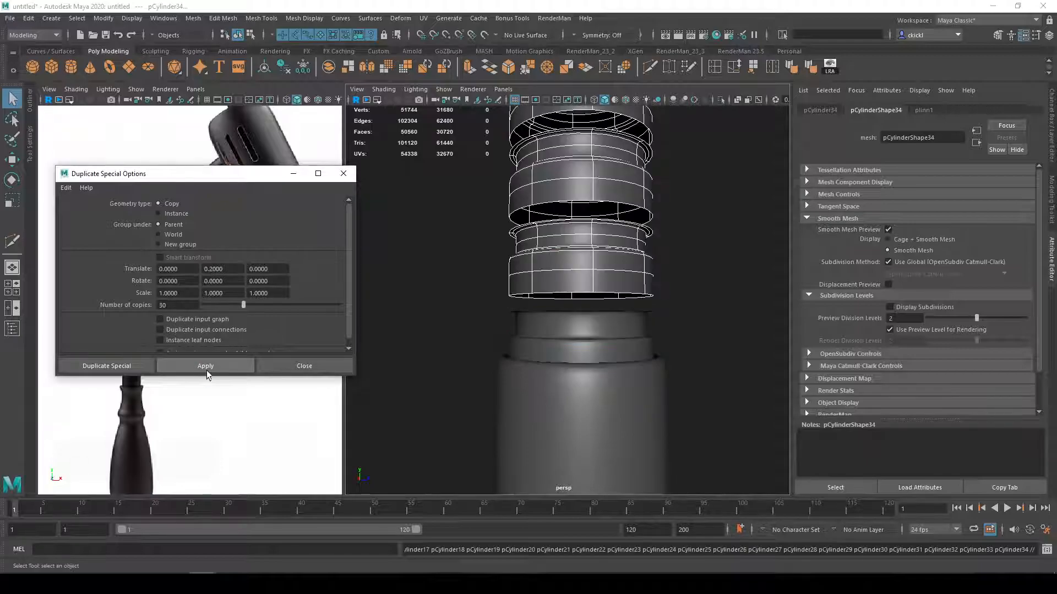
scroll(660, 380, "down", 10)
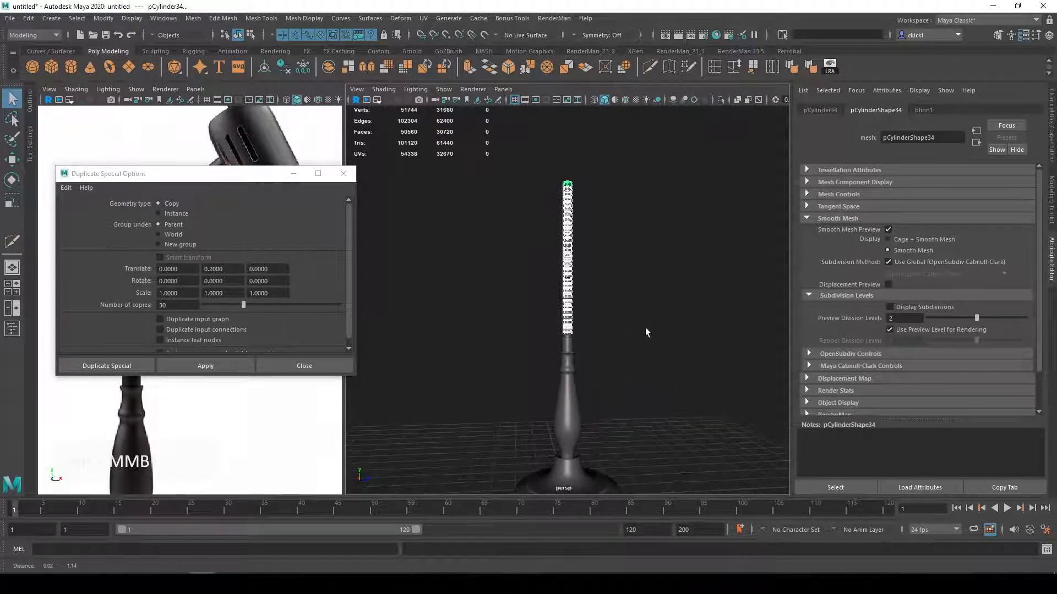
left_click_drag(199, 173, 348, 273)
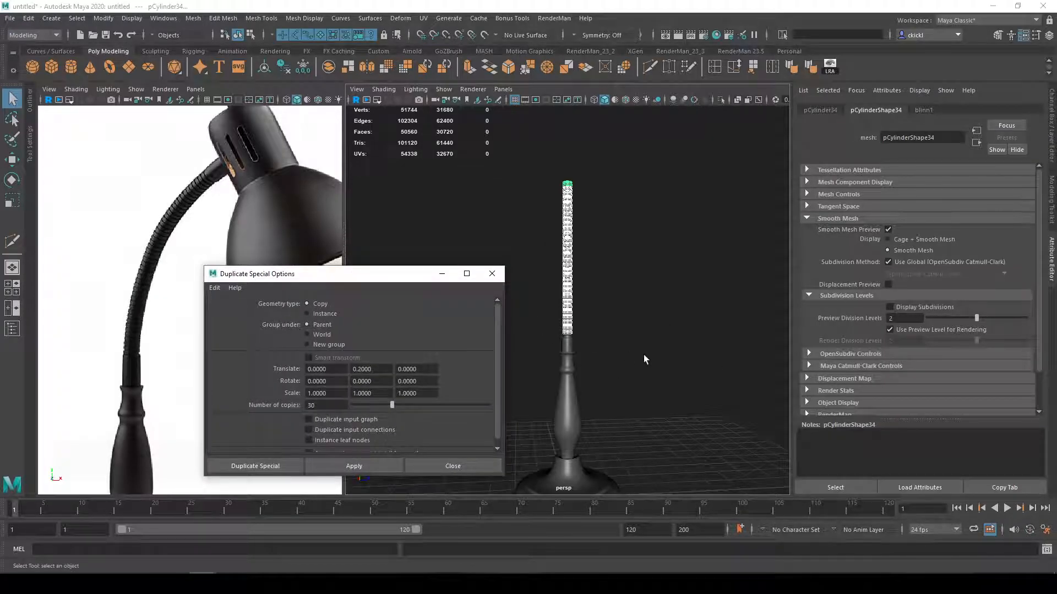
Step: Undo the 30-copy duplication and set Duplicate Special to 55 copies
scroll(627, 352, "up", 4)
key("ctrl+z")
double_click(329, 406)
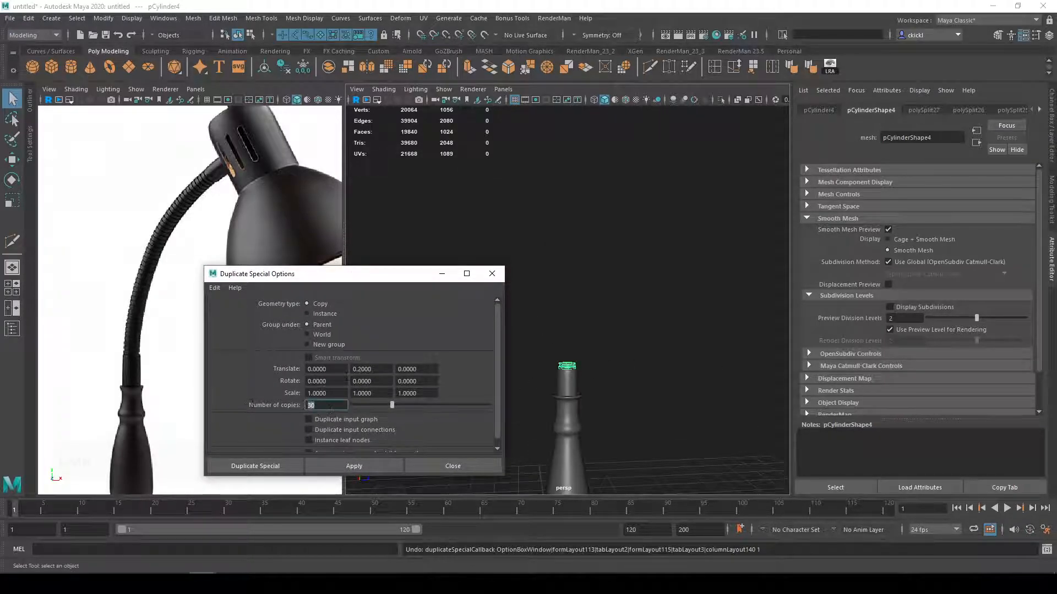
type("55")
Step: Try stacking the 55 copies of the segment with a Y translation of 0.1, and undo the duplication
left_click(374, 369)
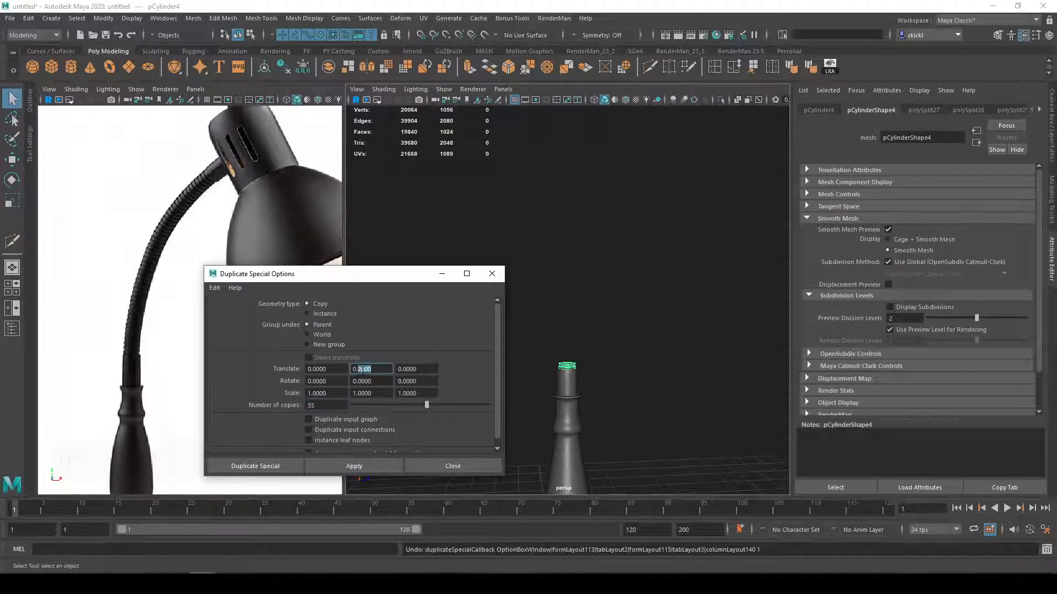
key("Return")
scroll(697, 413, "up", 6)
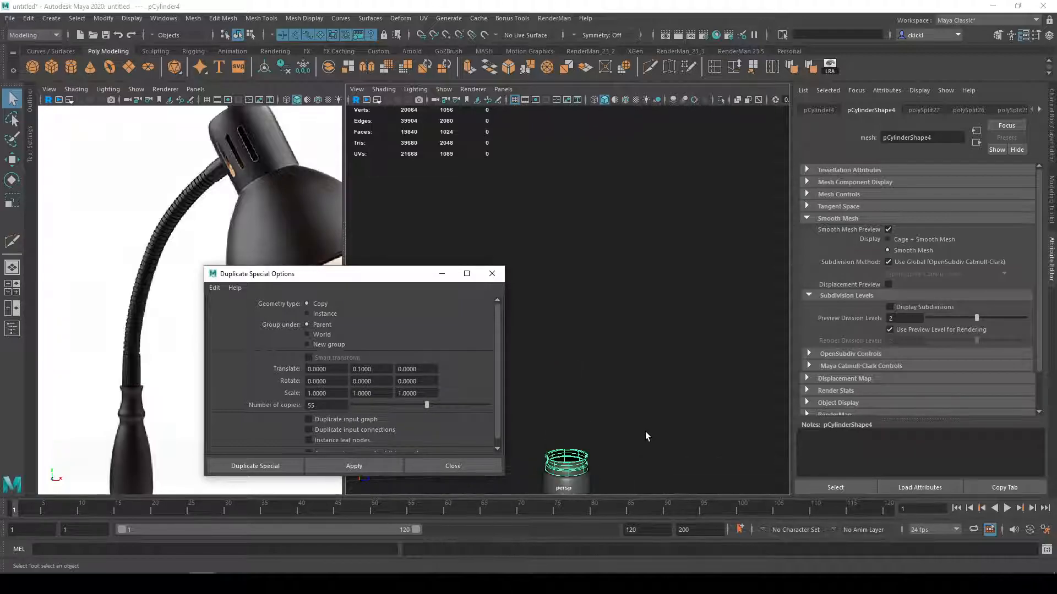
middle_click_drag(630, 436, 663, 288, "alt")
scroll(636, 305, "up", 5)
scroll(632, 319, "up", 2)
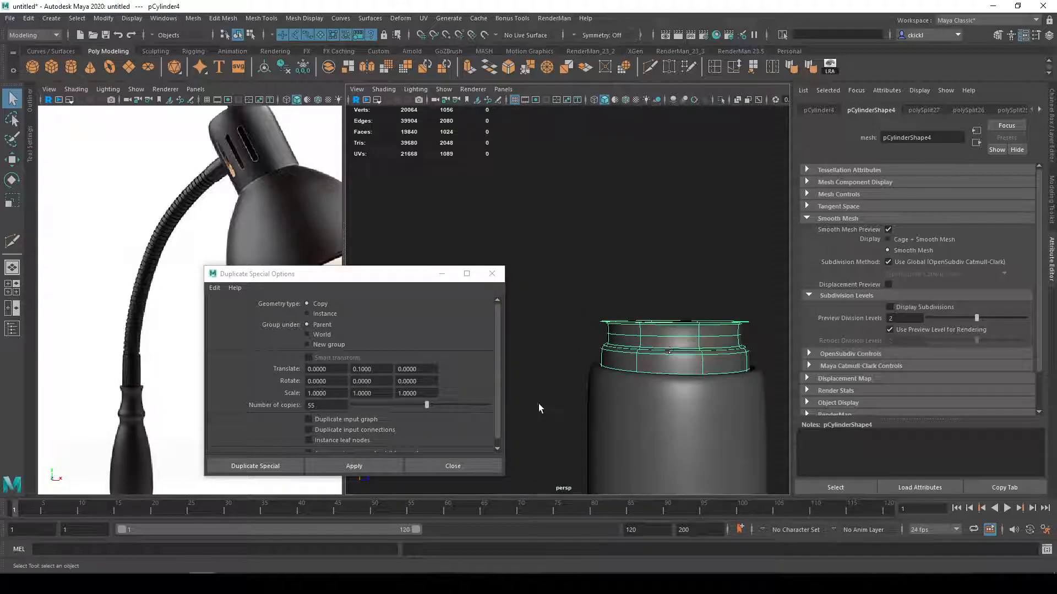
left_click(374, 467)
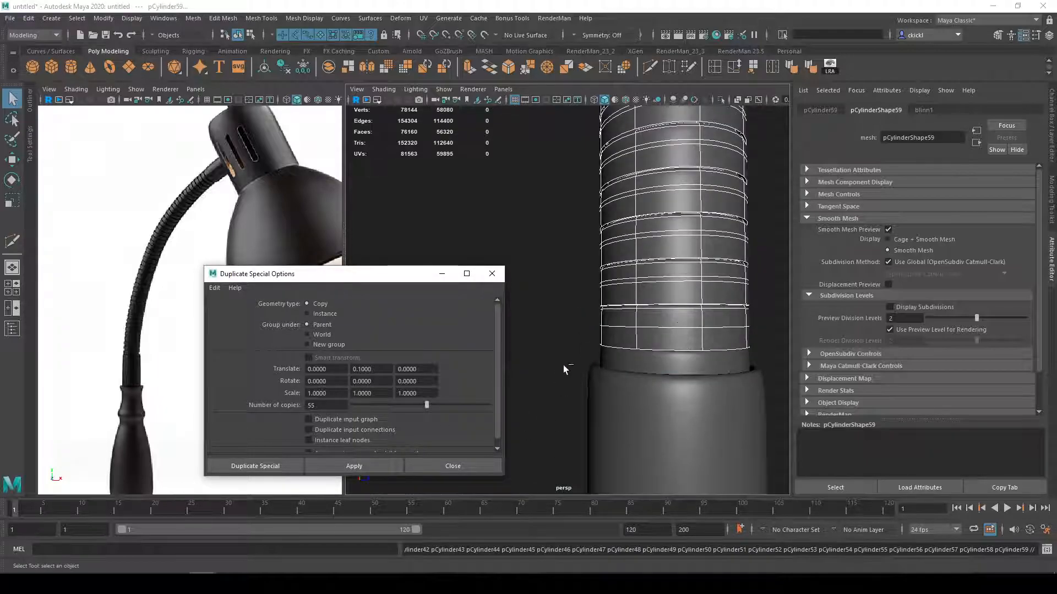
key("ctrl+z")
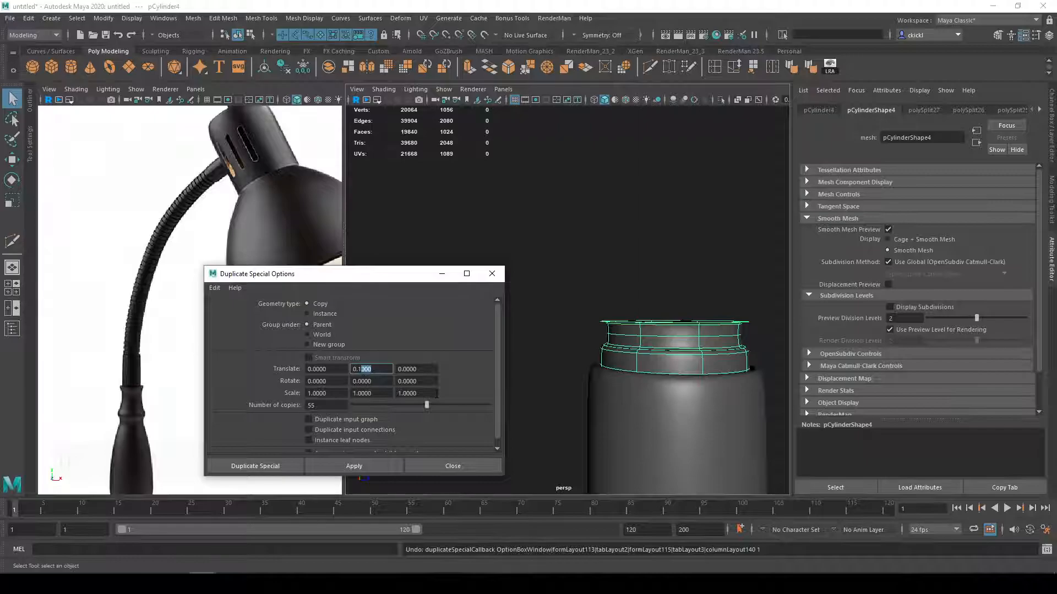
Step: Try duplicating the segment with a Y translation of 0.15, inspect the joints between copies, and undo it
left_click(353, 466)
left_click_drag(520, 405, 559, 335, "alt")
scroll(597, 321, "up", 3)
middle_click_drag(599, 320, 512, 326, "alt")
scroll(599, 305, "up", 2)
scroll(693, 273, "down", 2)
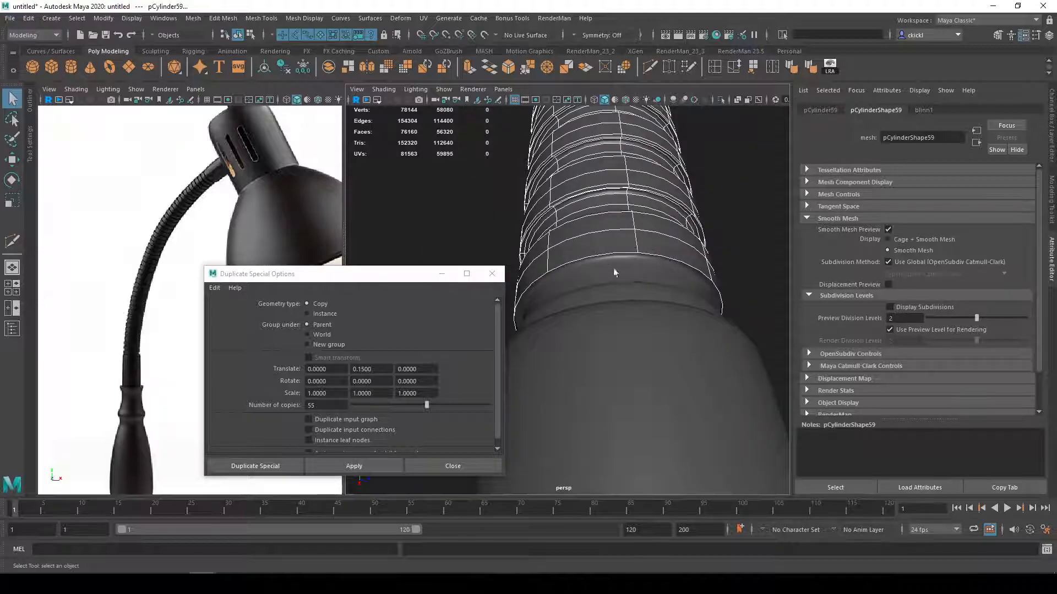
key("ctrl+z")
Step: Try duplicating the segment with a Y translation of 0.155, and undo it
left_click(370, 369)
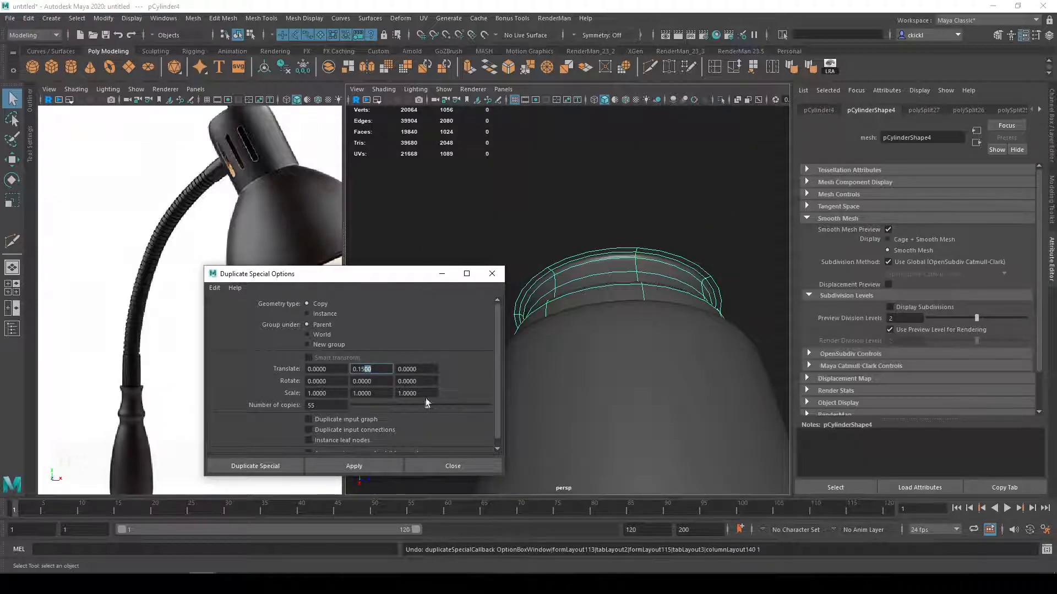
type("50")
key("Return")
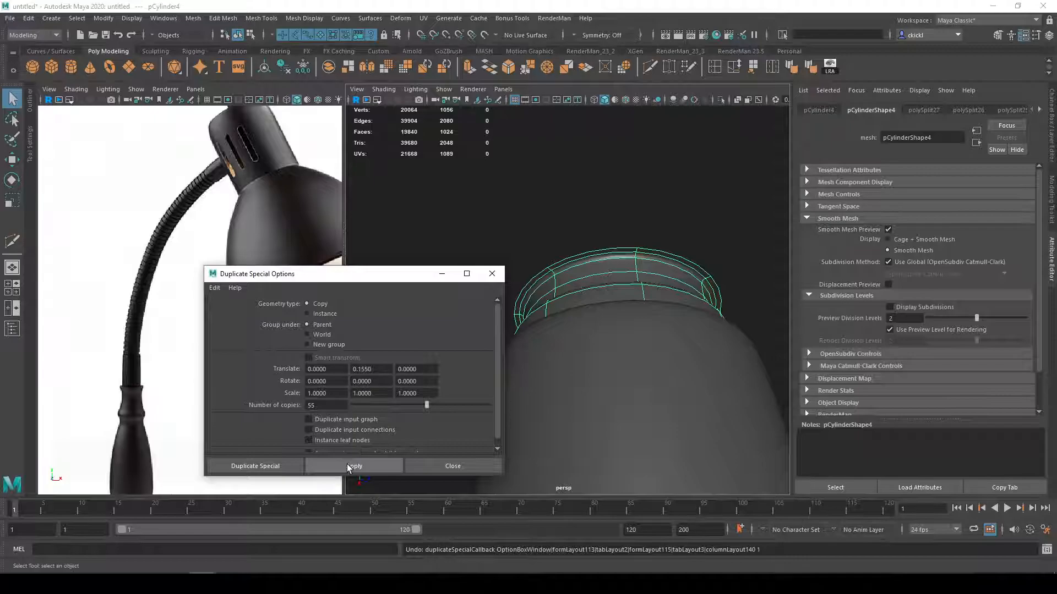
key("ctrl+z")
Step: Try duplicating the segment with a Y translation of 0.16, check the spacing above the stem, and undo it
left_click_drag(371, 369, 361, 369)
type("6")
key("Return")
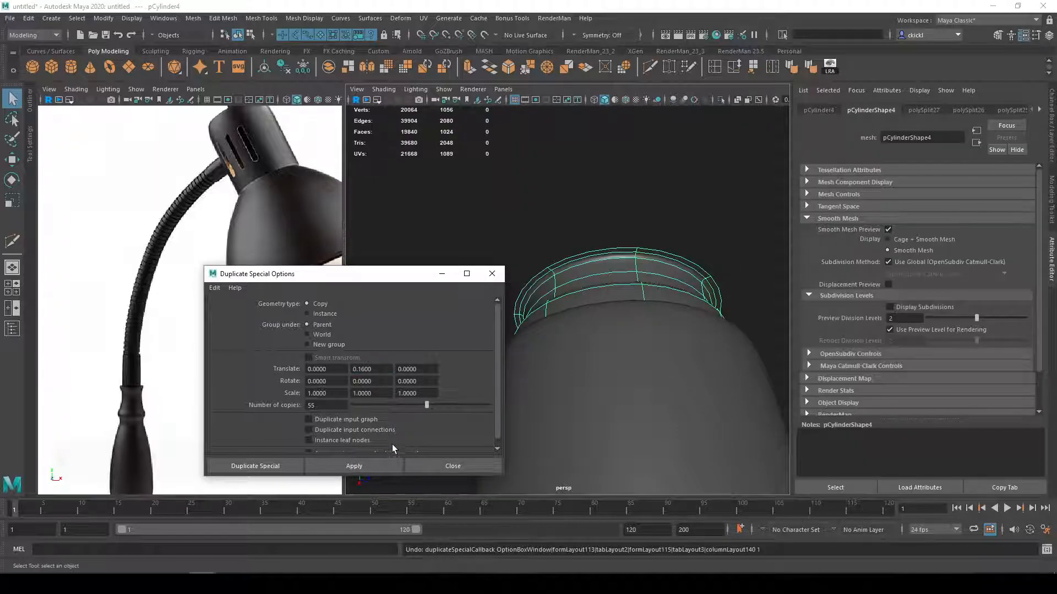
left_click(369, 463)
left_click_drag(623, 367, 652, 259, "alt")
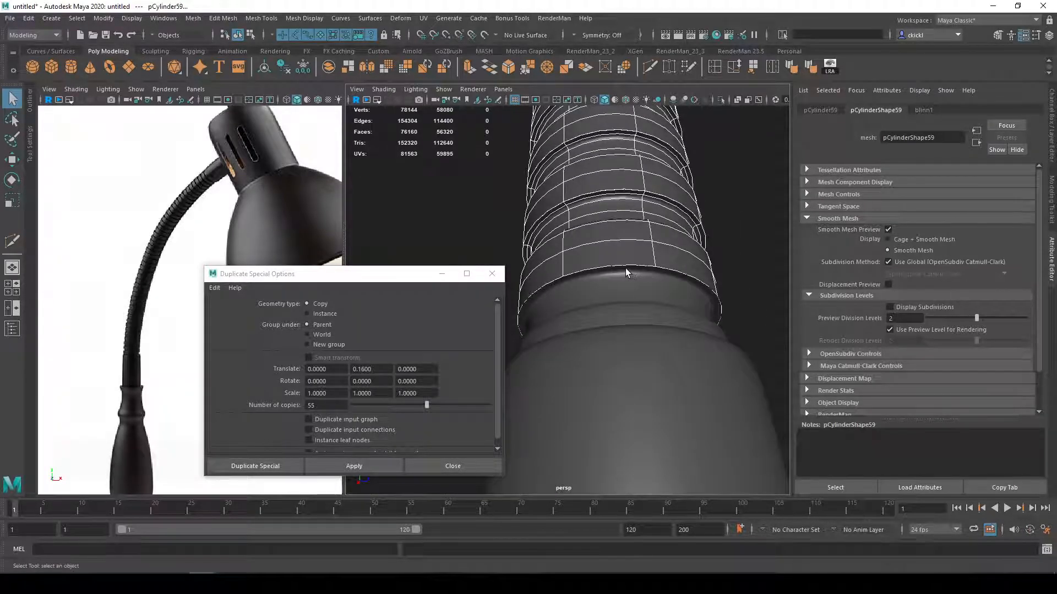
left_click_drag(621, 219, 638, 242, "alt")
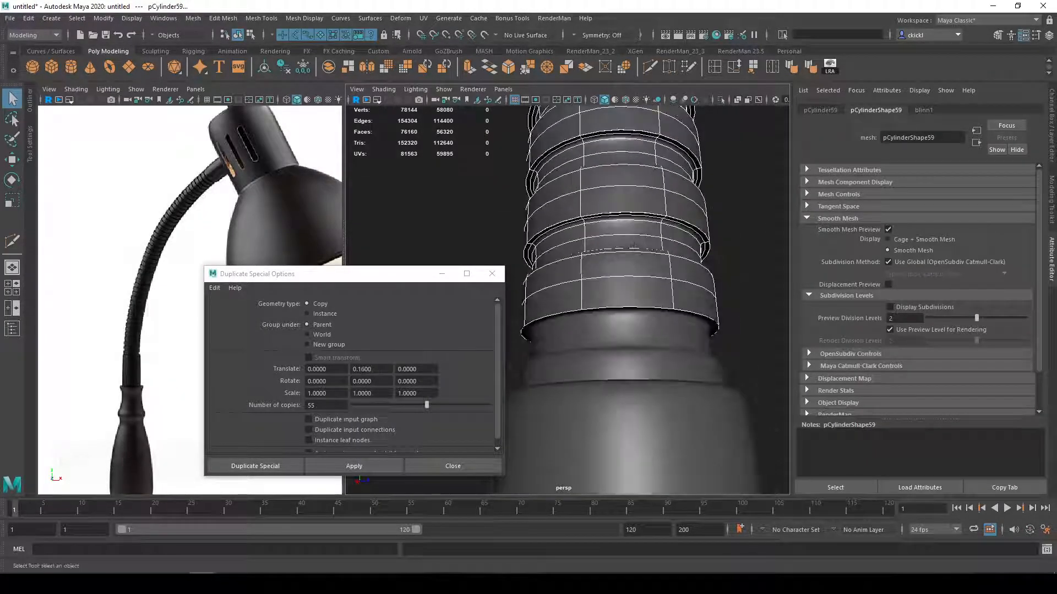
key("ctrl+z")
Step: Set the Y translation to 0.159 and apply the duplication to stack the 55 copies above the stem
left_click(378, 372)
left_click_drag(377, 372, 366, 369)
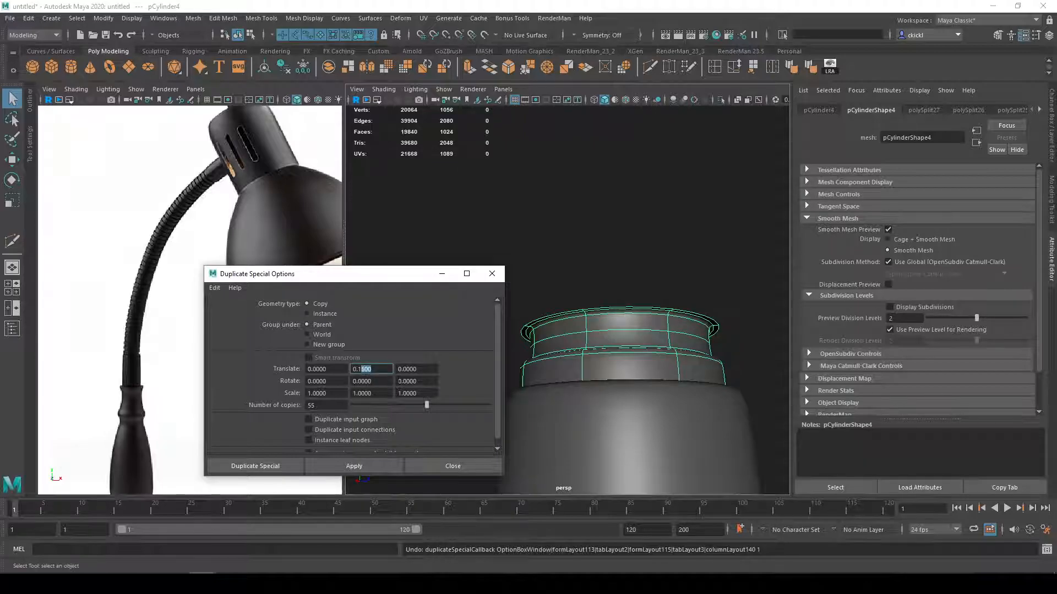
type("59")
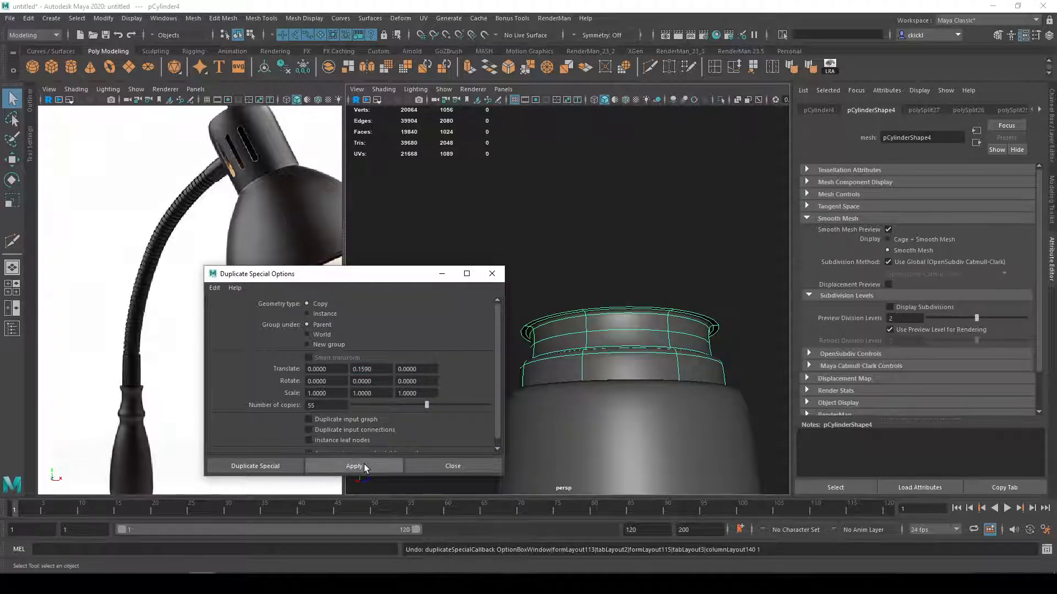
left_click(363, 466)
Step: Examine the joints of the stacked column and compare its height with the gooseneck in the lamp reference
mouse_move(649, 356)
left_mouse_down("alt")
mouse_move(658, 335)
mouse_move(664, 353)
left_mouse_up("alt")
right_click_drag(664, 353, 664, 279, "alt")
scroll(663, 284, "down", 4)
middle_click_drag(643, 213, 620, 427, "alt")
scroll(632, 317, "down", 8)
left_click_drag(633, 316, 612, 324, "alt")
scroll(248, 259, "down", 5)
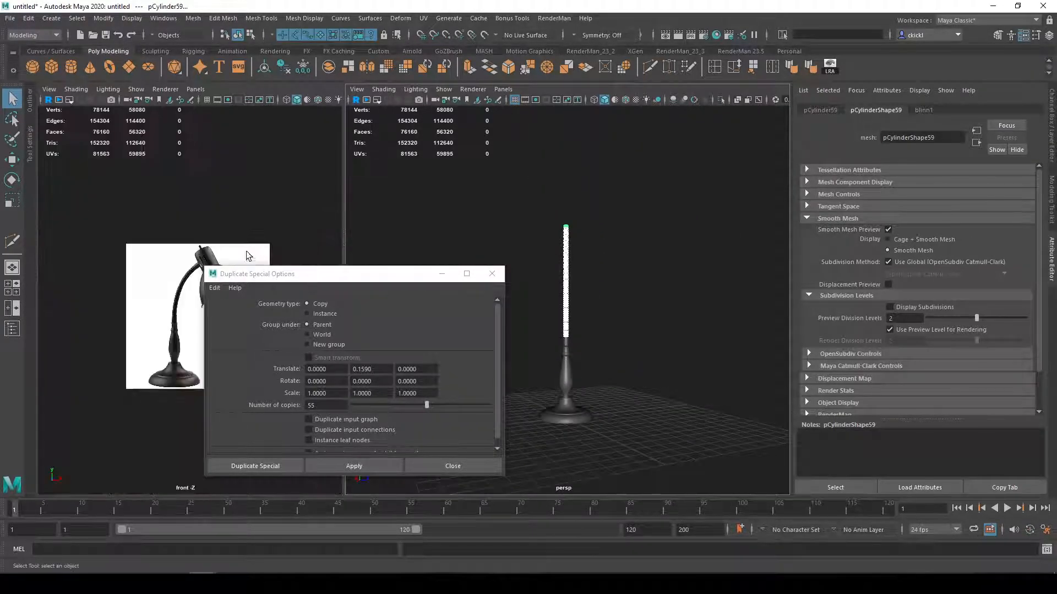
scroll(227, 253, "up", 2)
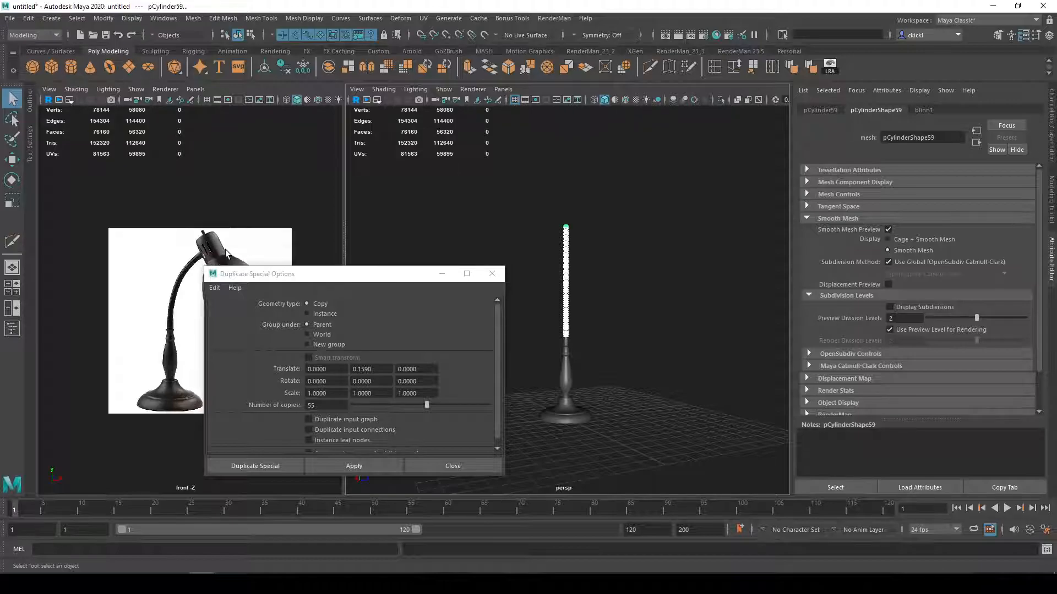
scroll(596, 300, "up", 6)
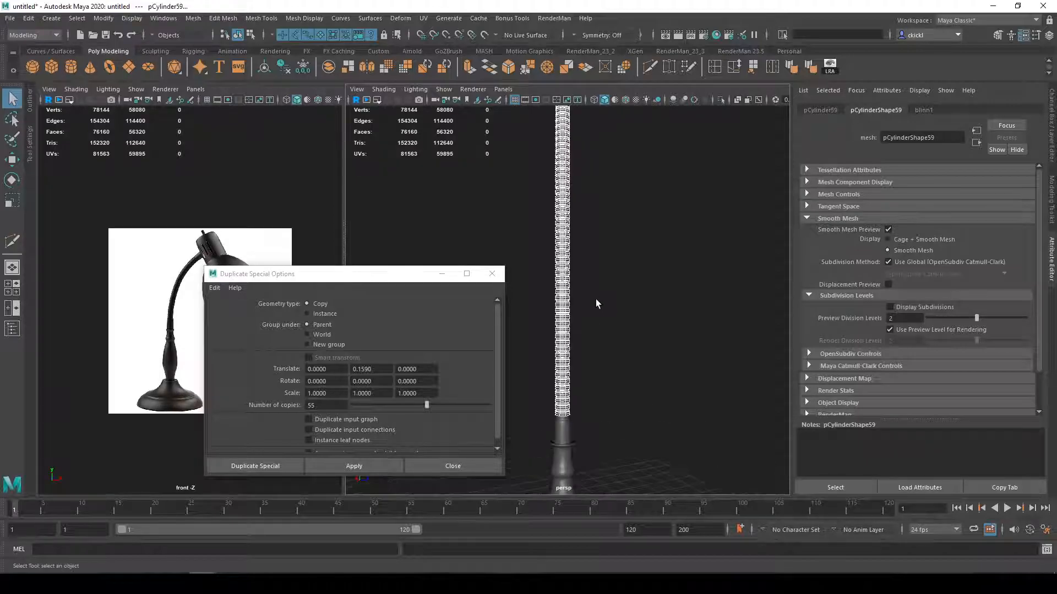
Step: Add the original bottom segment to the selected copies, close Duplicate Special, and combine all segments into one mesh
middle_click_drag(595, 301, 590, 480, "alt")
left_click_drag(615, 407, 673, 224, "alt")
left_click_drag(673, 392, 670, 344, "alt")
middle_click_drag(687, 441, 589, 354, "alt")
scroll(581, 181, "up", 2)
left_click(611, 426, "shift")
scroll(663, 382, "down", 2)
left_click_drag(612, 315, 619, 340, "alt")
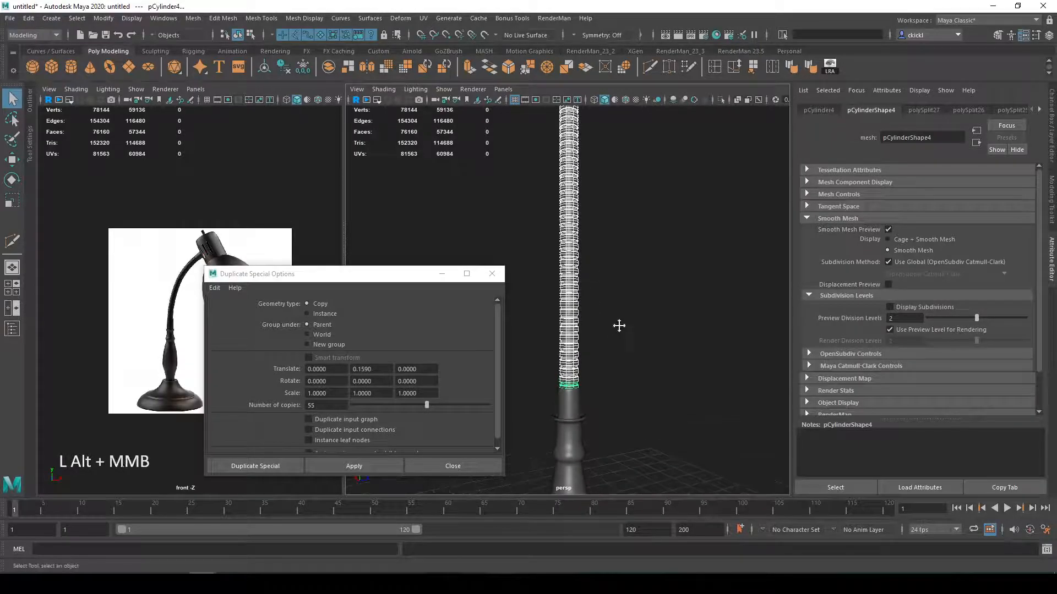
scroll(618, 322, "up", 3)
left_click(492, 273)
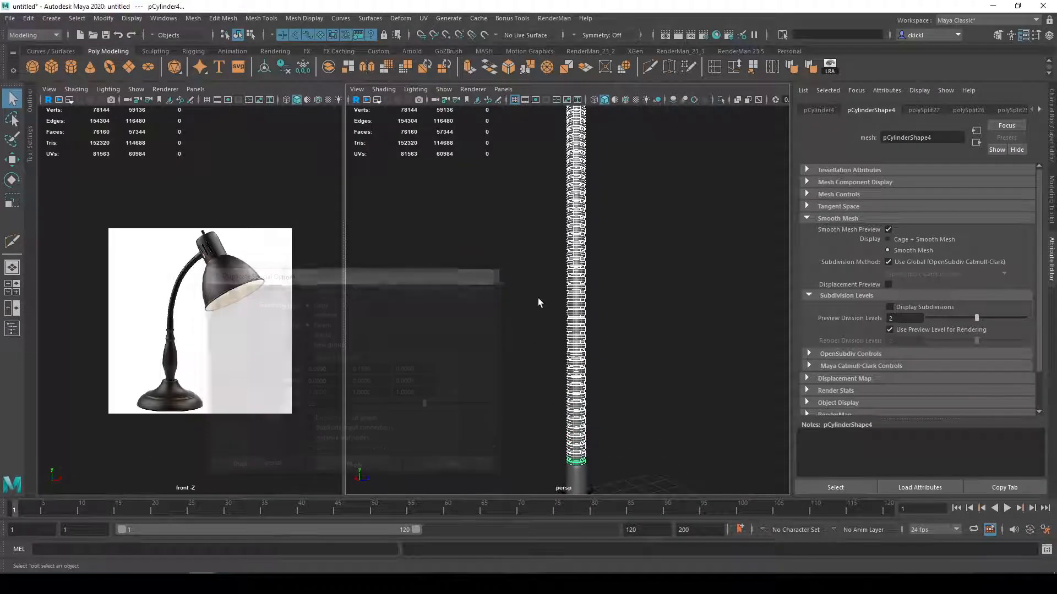
left_click(329, 66)
key("r")
middle_click_drag(625, 266, 621, 278, "alt")
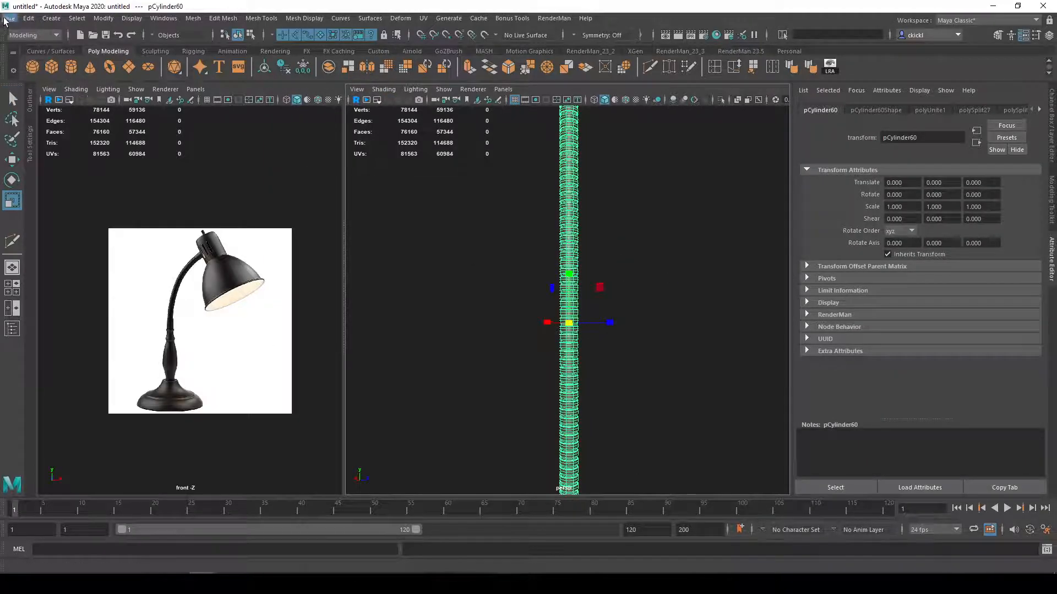
Step: Save the scene as lamp.ma in the a2_propModeling folder of Maya 1, replacing the existing file
key("ctrl+s")
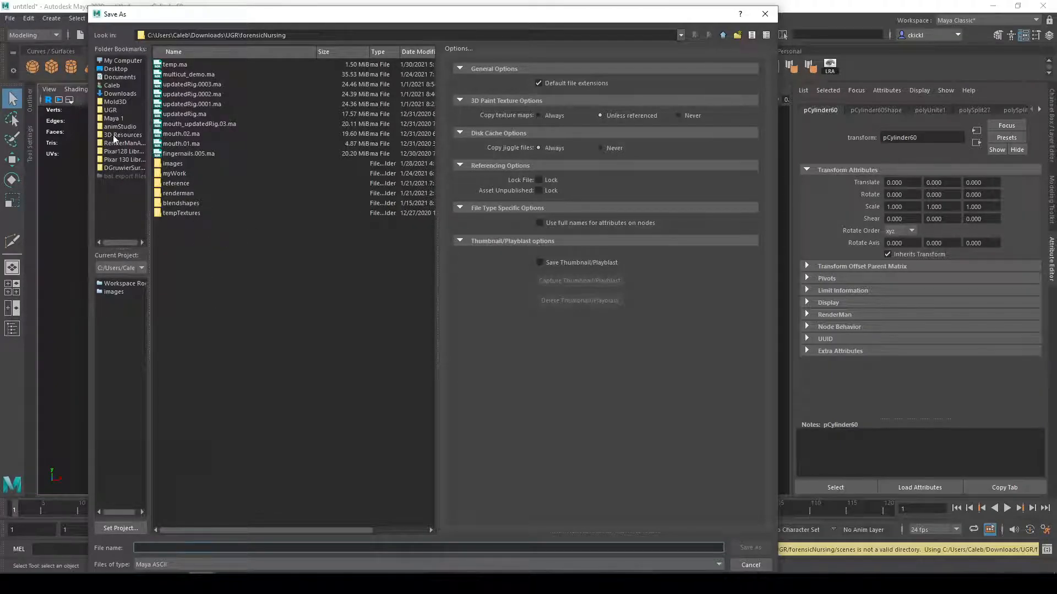
left_click(113, 118)
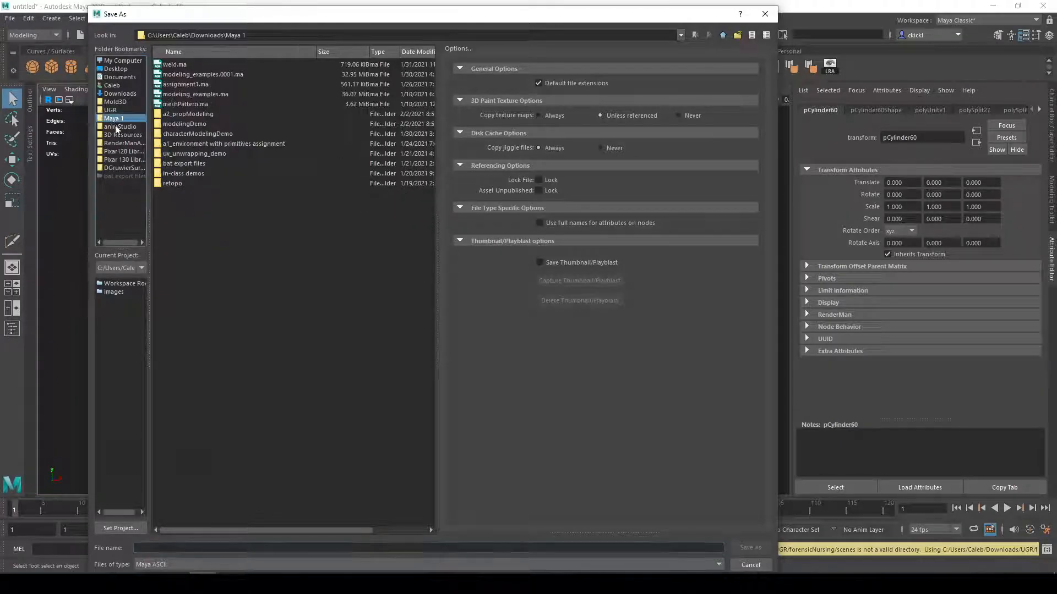
double_click(186, 114)
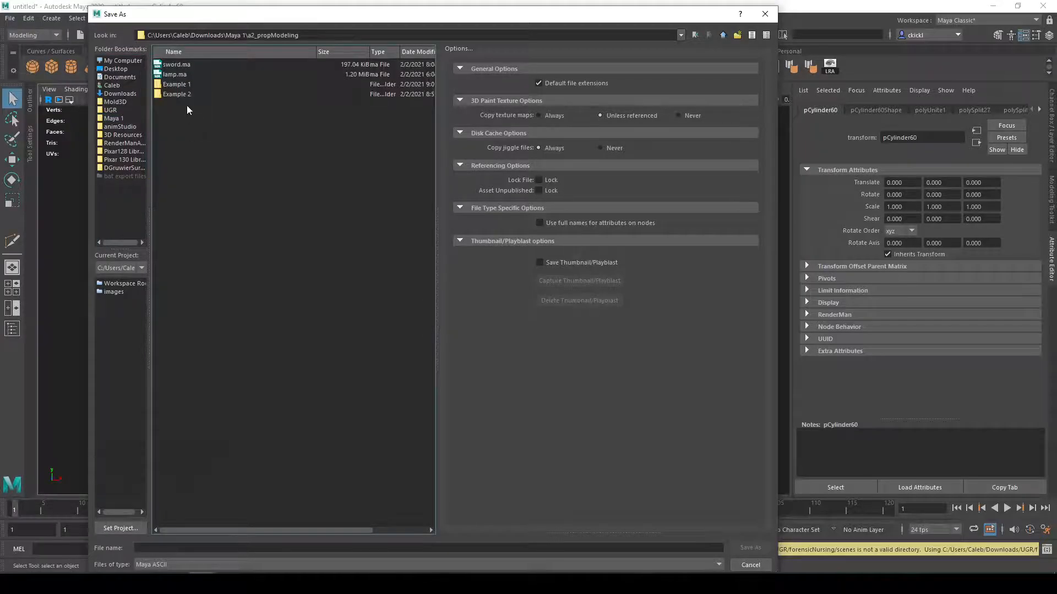
left_click(181, 75)
left_click(750, 547)
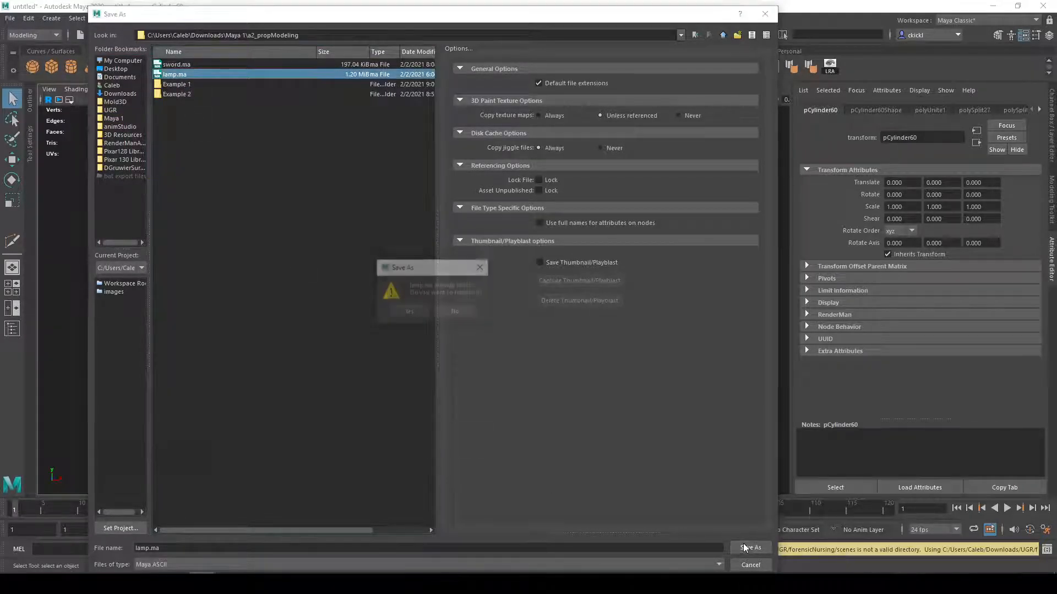
left_click(409, 312)
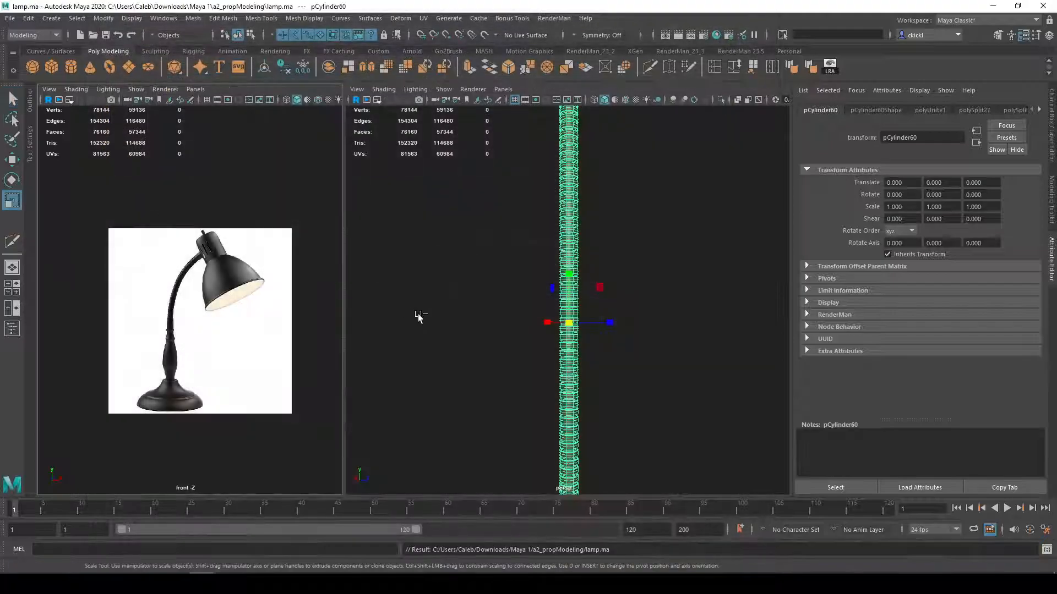
Step: Try moving one segment of the combined column sideways in component mode, undo the move, and return to object mode
key("r")
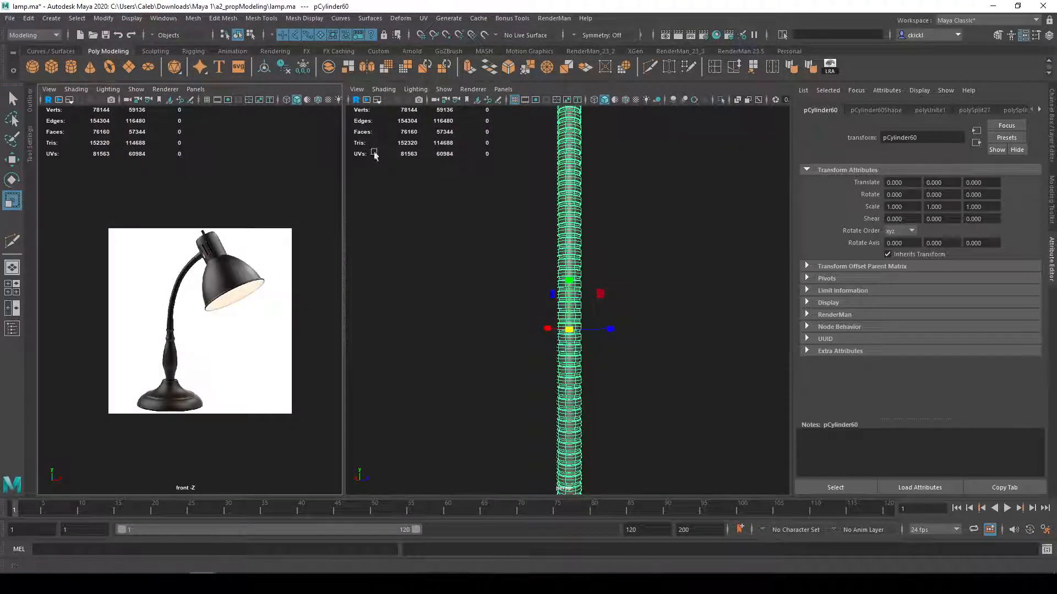
right_click_drag(573, 221, 575, 196)
right_click_drag(569, 292, 569, 319)
double_click(571, 303)
key("w")
left_click_drag(611, 304, 672, 302)
key("ctrl+z")
key("q")
right_click_drag(579, 289, 632, 271)
Step: Try merging the combined column's vertices with a distance threshold of 0.01, and inspect the resulting ribs down to the stem
scroll(579, 277, "down", 2)
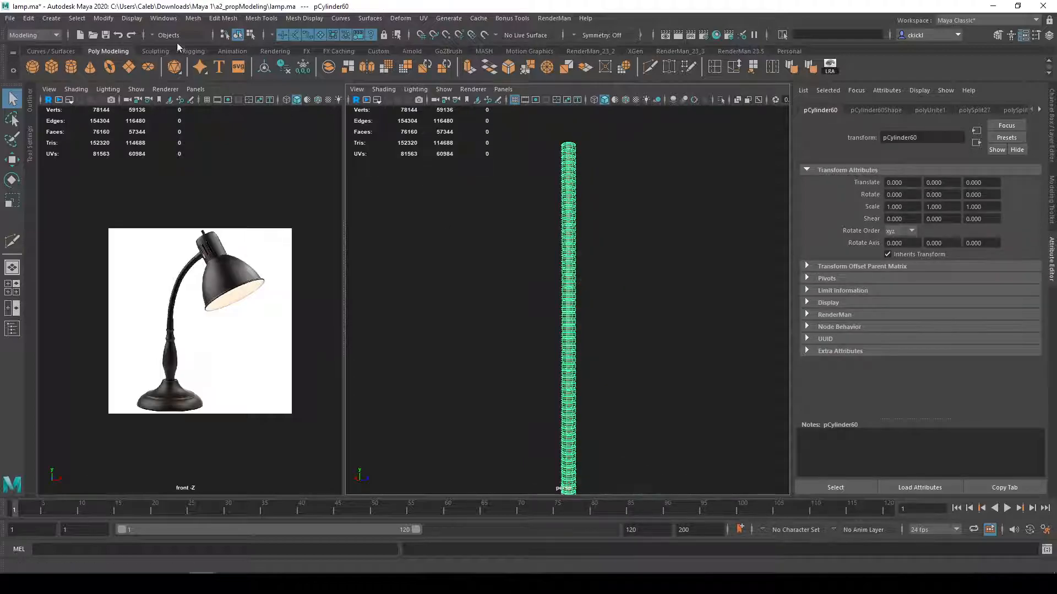
left_click(222, 18)
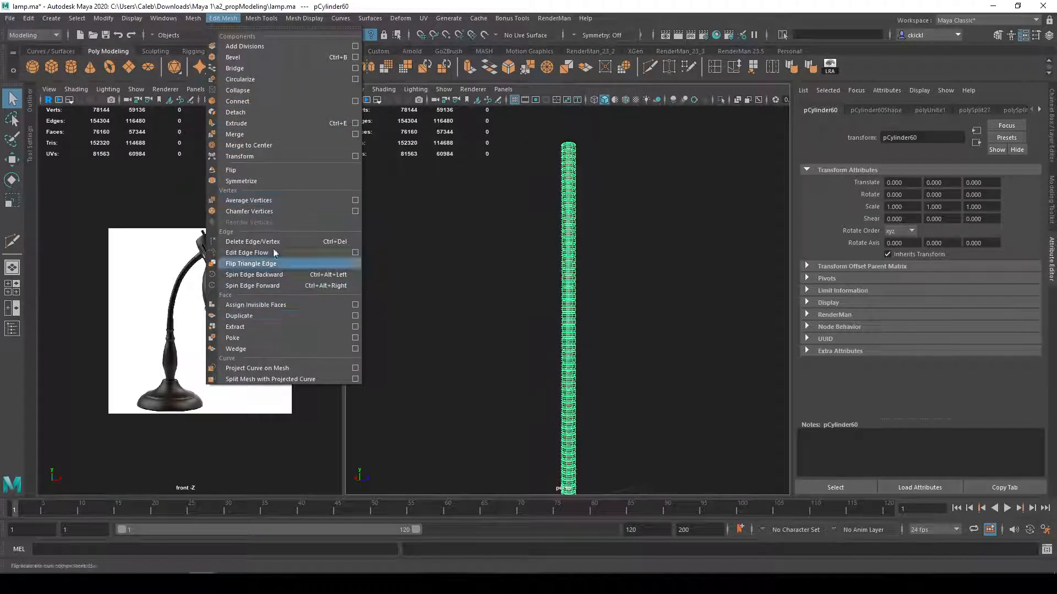
left_click(276, 136)
right_click_drag(592, 309, 620, 396, "alt")
middle_click_drag(621, 396, 611, 255, "alt")
right_click_drag(612, 255, 618, 304, "alt")
middle_click_drag(622, 415, 606, 134, "alt")
middle_click_drag(605, 379, 603, 129, "alt")
middle_click_drag(617, 380, 607, 160, "alt")
middle_click_drag(595, 385, 592, 269, "alt")
right_click_drag(592, 269, 583, 298, "alt")
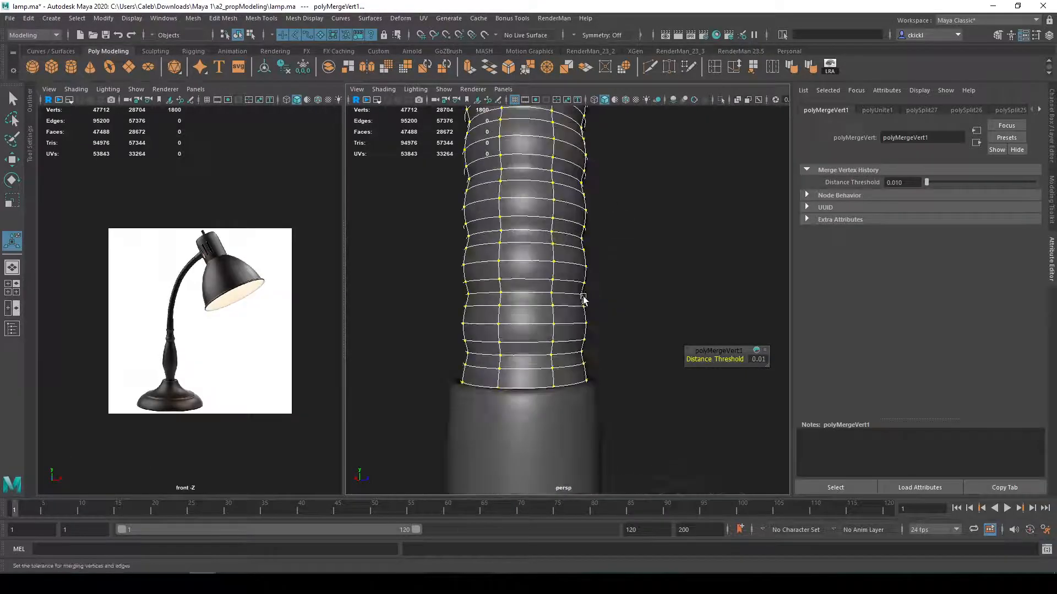
Step: Open the merge's distance threshold for editing, and undo the vertex merge on the column
middle_click_drag(584, 300, 601, 325, "alt")
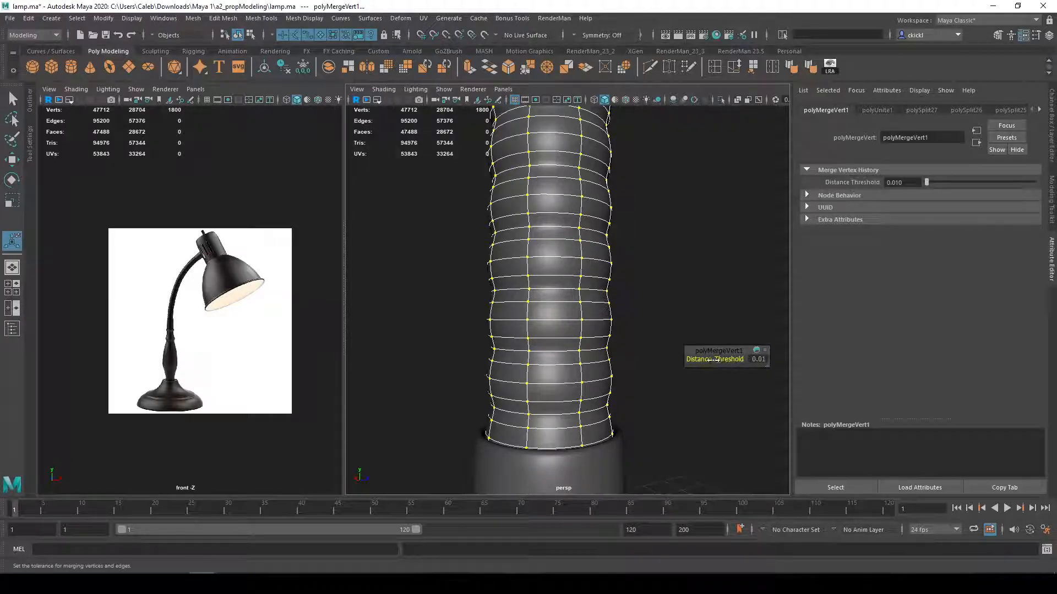
left_click(757, 359)
scroll(575, 353, "down", 3)
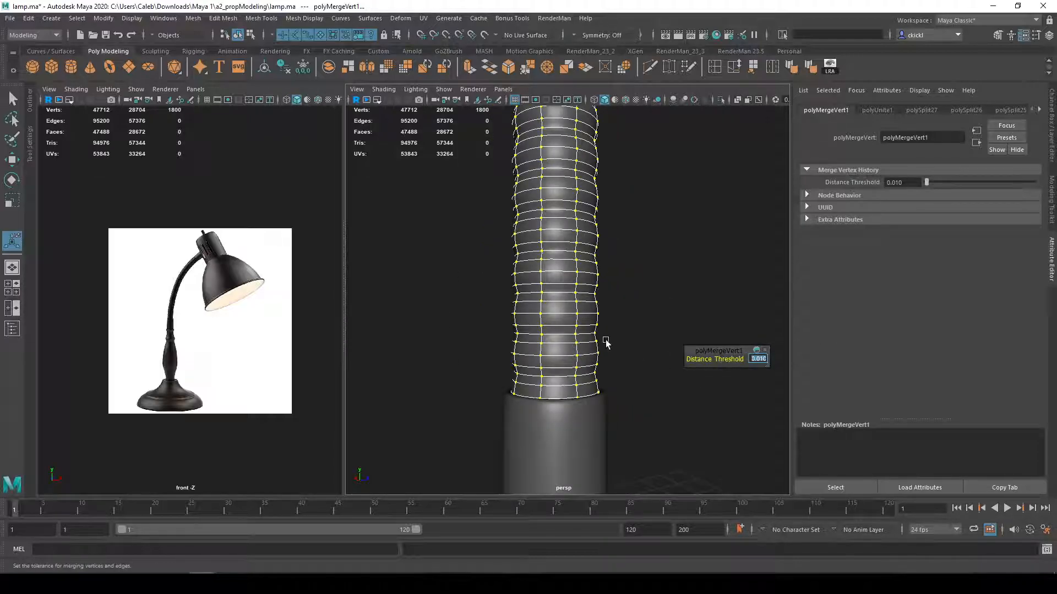
key("ctrl+z")
key("ctrl+z")
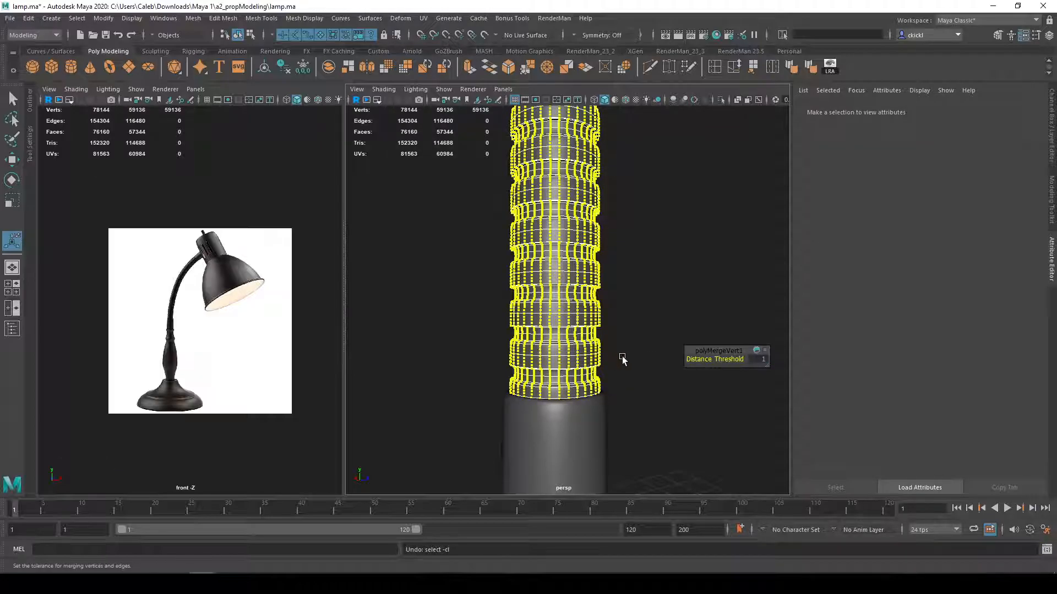
Step: Merge the ribbed column's vertices with a distance threshold of 0.005
scroll(623, 362, "up", 3)
left_click_drag(646, 375, 632, 365, "alt")
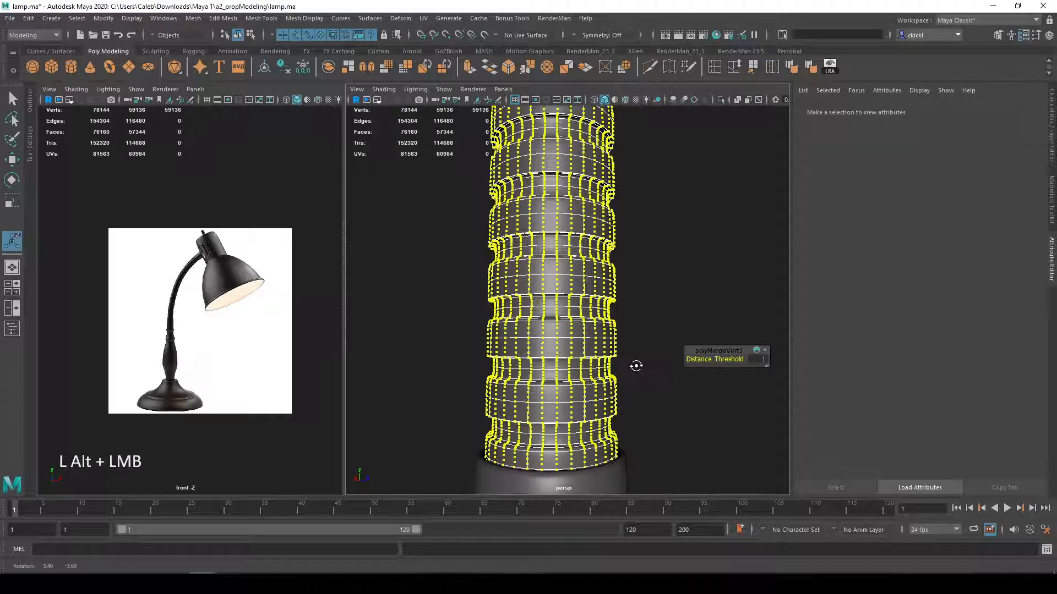
left_click(193, 18)
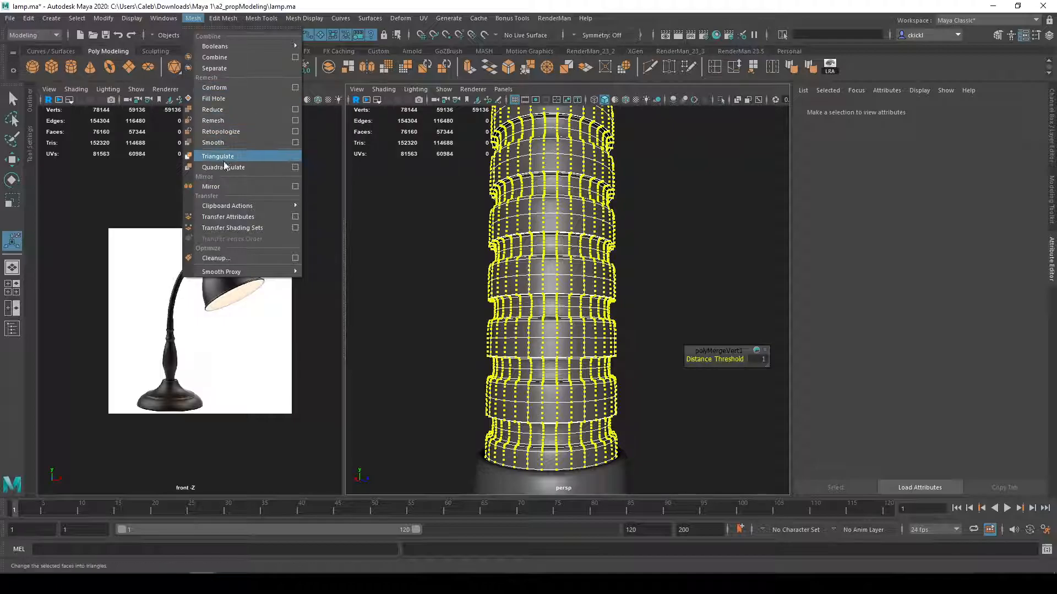
mouse_move(222, 18)
left_click(252, 136)
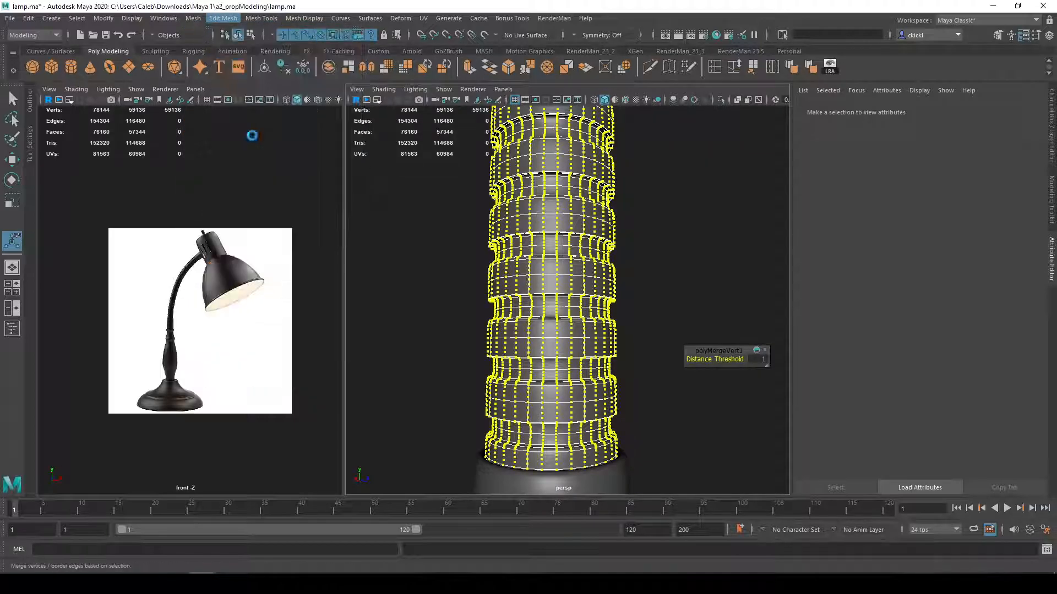
left_click(758, 359)
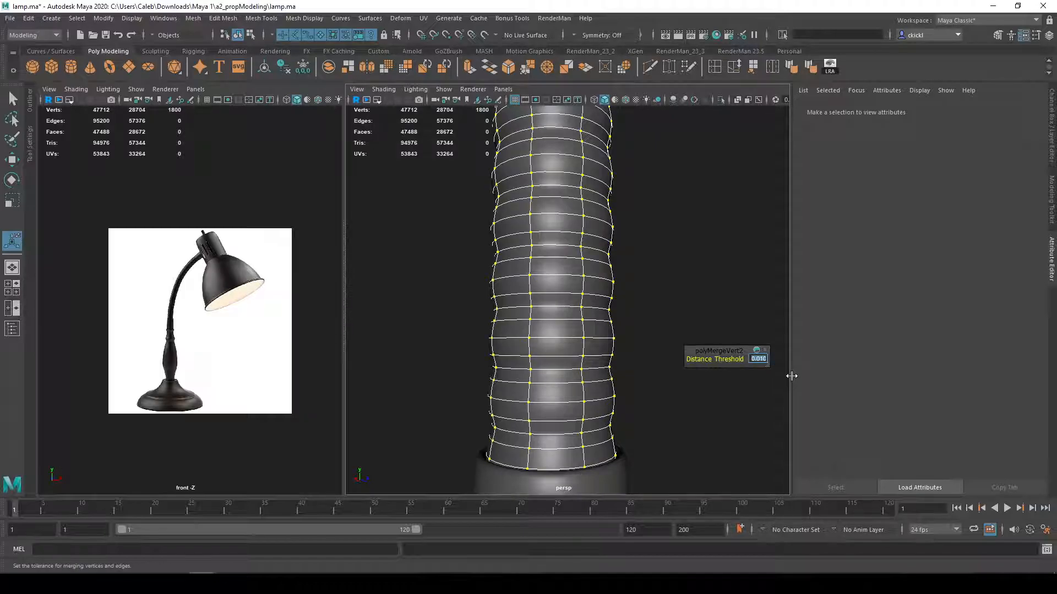
type(".005")
key("Return")
Step: Examine the merged column's ribs and grooves up close in object mode, comparing the unsmoothed display with the smooth preview
scroll(523, 339, "up", 2)
mouse_move(550, 330)
left_mouse_down("alt")
mouse_move(547, 316)
mouse_move(533, 324)
mouse_move(550, 309)
mouse_move(562, 339)
mouse_move(559, 326)
left_mouse_up("alt")
right_click_drag(562, 325, 610, 278)
left_click_drag(646, 295, 644, 342, "alt")
mouse_move(558, 347)
left_mouse_down("alt")
mouse_move(570, 347)
mouse_move(568, 335)
left_mouse_up("alt")
scroll(550, 243, "up", 6)
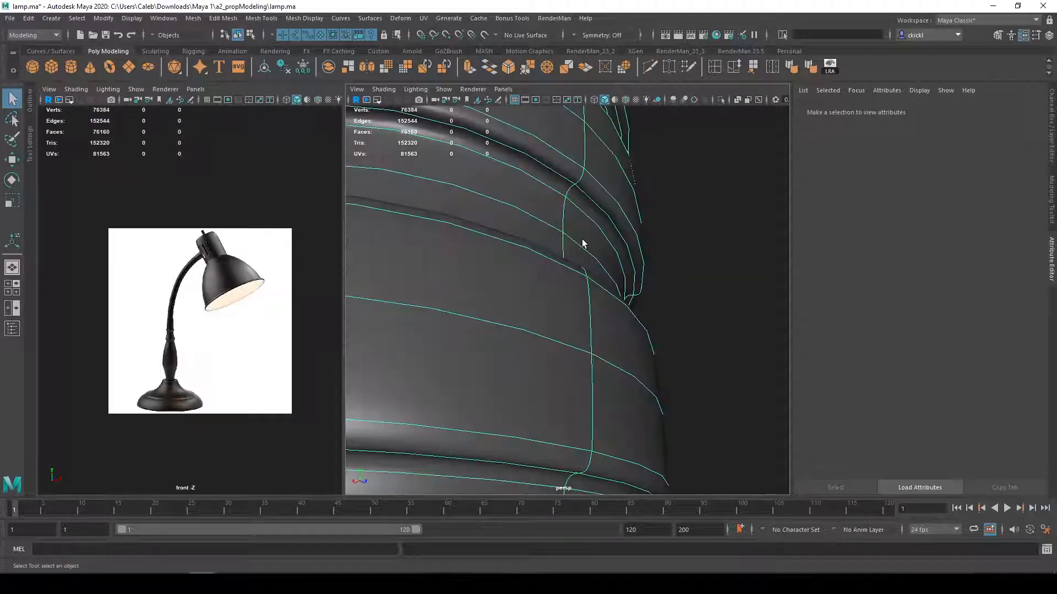
left_click_drag(578, 199, 592, 217, "alt")
key("1")
key("3")
key("1")
key("3")
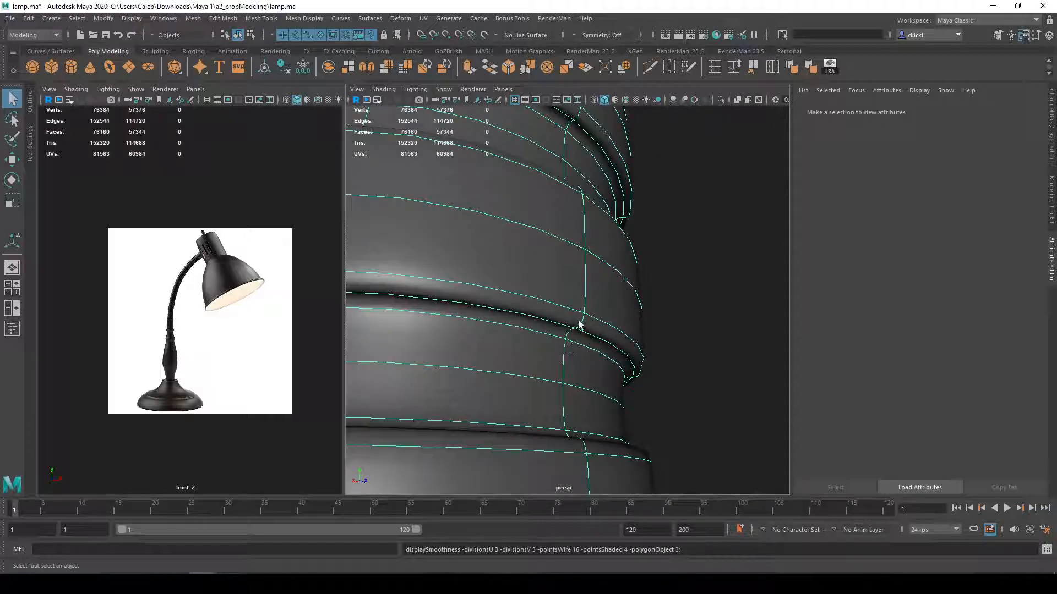
left_click_drag(600, 329, 606, 354, "alt")
middle_click_drag(606, 354, 615, 332, "alt")
Step: Try moving one vertex of the merged column vertically, undo the move, and return to object mode
right_click_drag(637, 323, 641, 299)
scroll(681, 323, "down", 6)
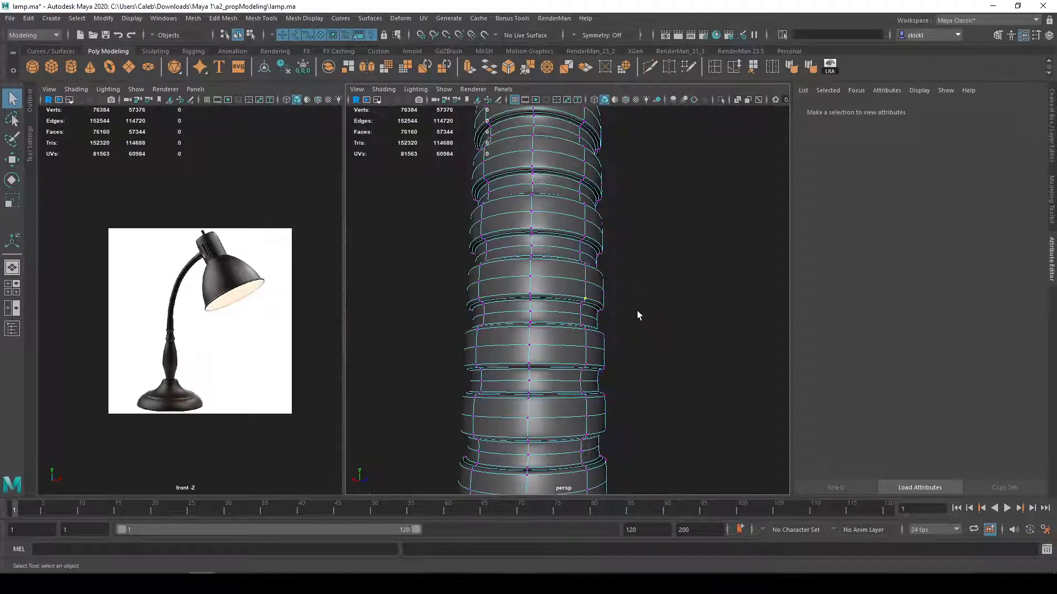
scroll(635, 310, "up", 2)
key("w")
key("q")
left_click(594, 303)
key("w")
left_click_drag(603, 303, 603, 255)
key("ctrl+z")
right_click_drag(603, 256, 616, 358)
Step: Inspect the merged gooseneck along its length, from the ribs down to where it meets the stem
middle_click_drag(628, 356, 634, 280, "alt")
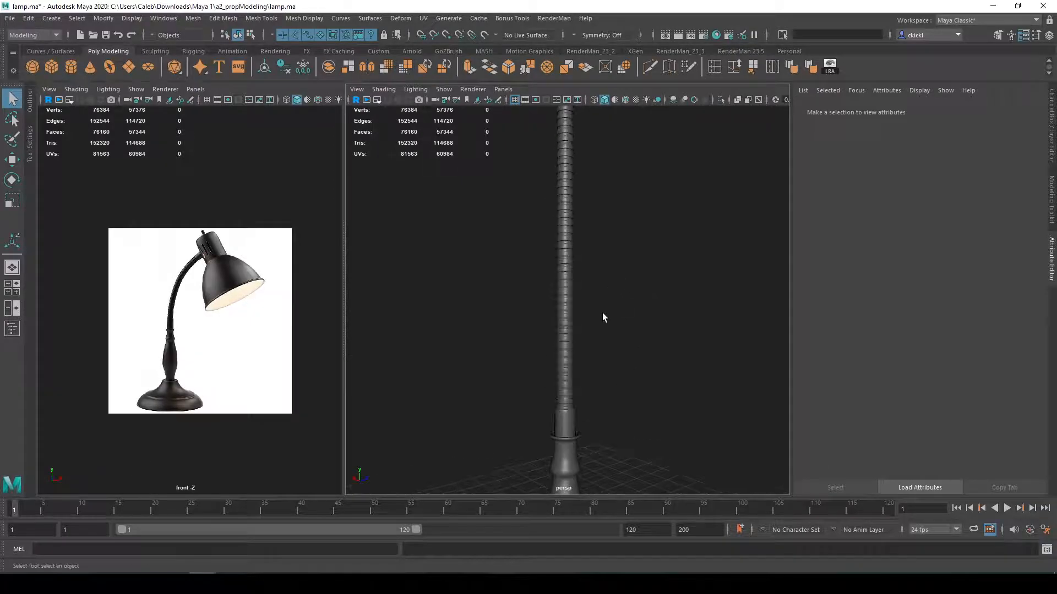
middle_click_drag(606, 438, 627, 372, "alt")
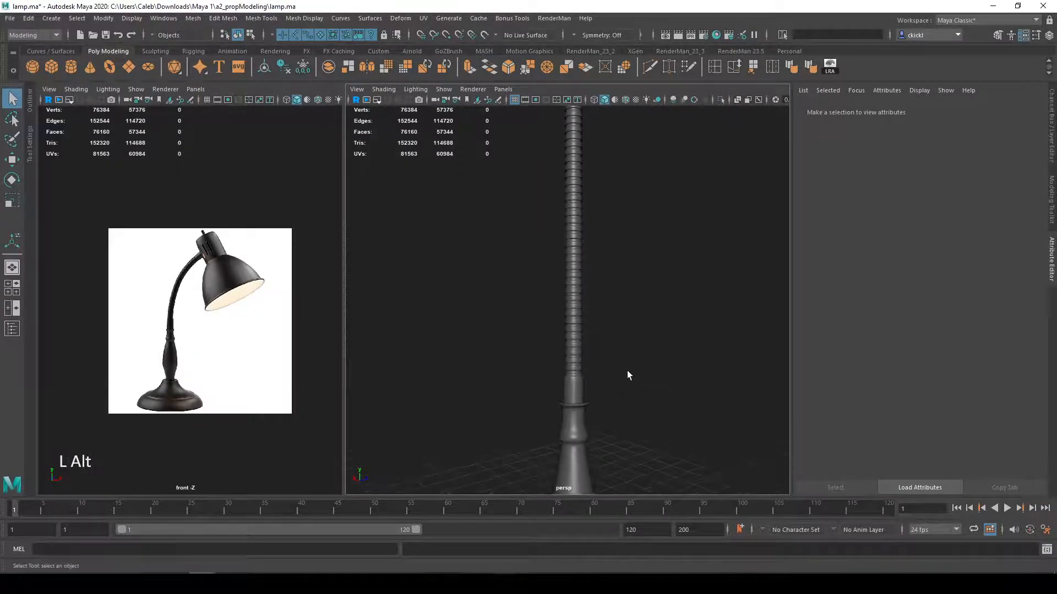
scroll(600, 330, "up", 5)
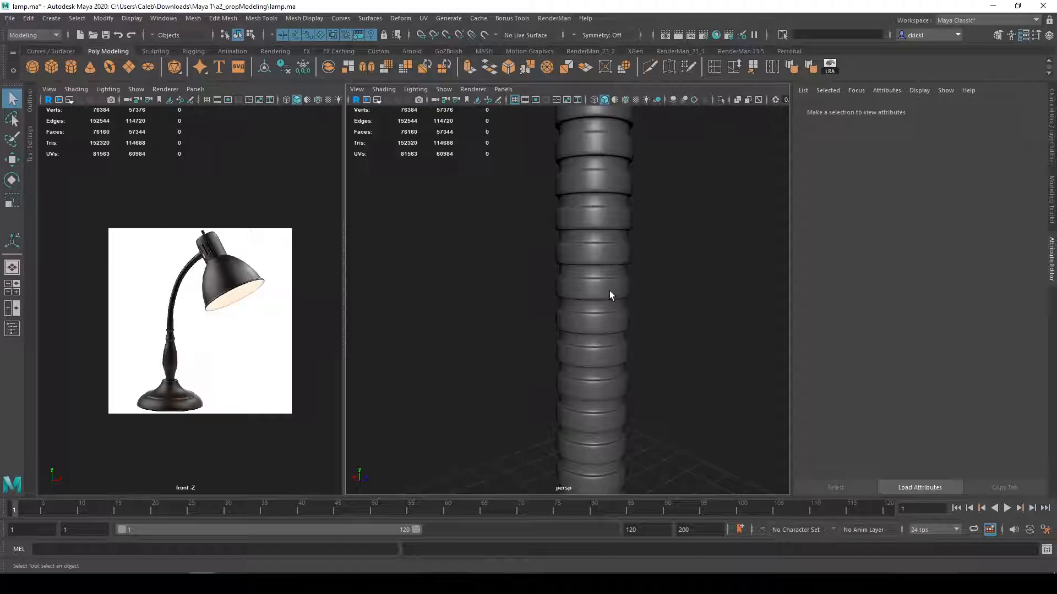
scroll(618, 295, "up", 2)
left_click_drag(577, 291, 623, 232, "alt")
scroll(655, 239, "down", 6)
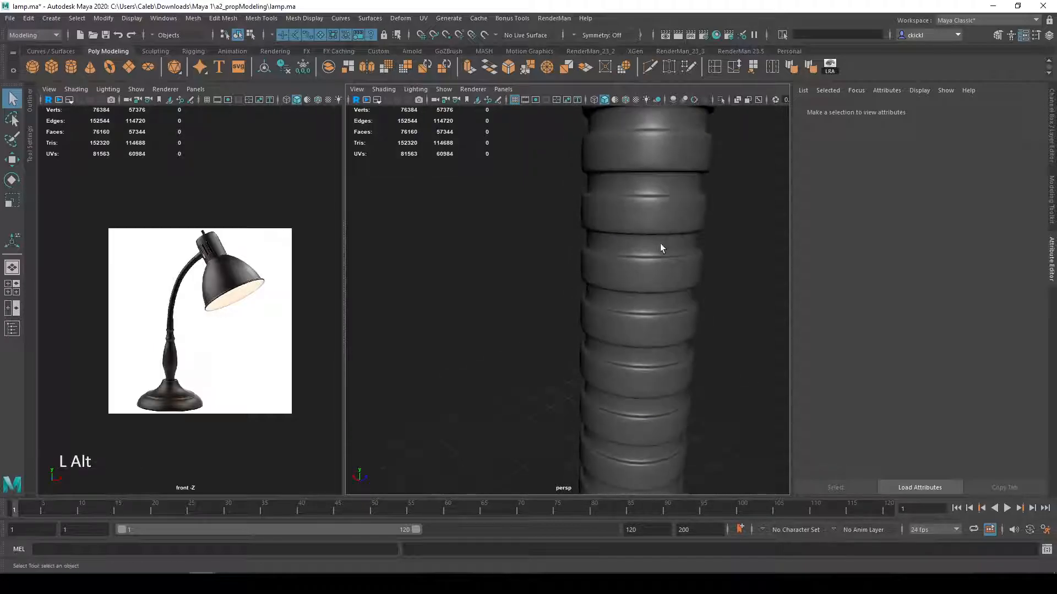
key("alt")
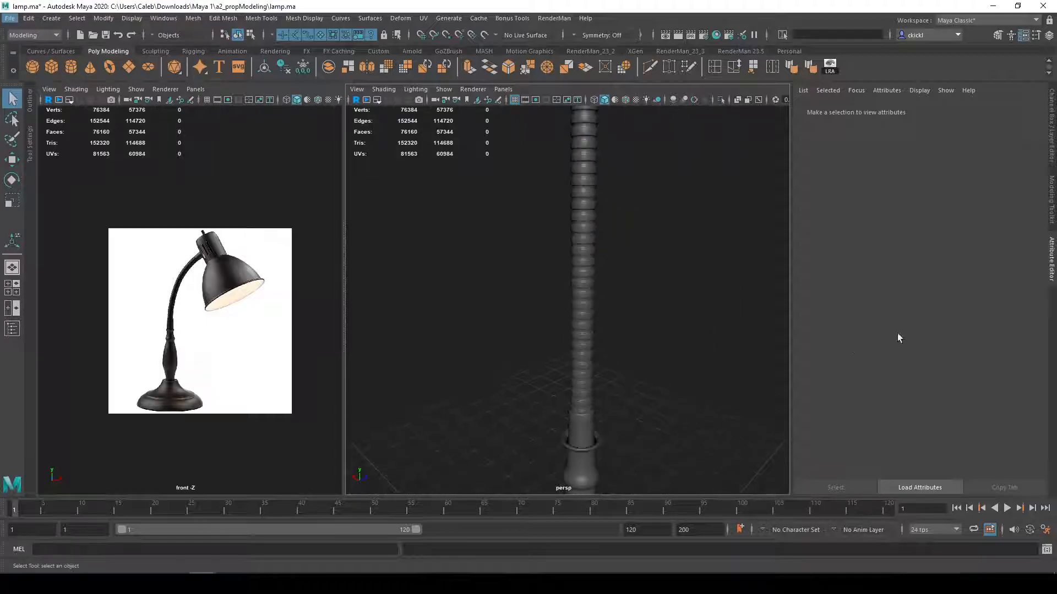
scroll(636, 316, "down", 5)
left_click_drag(635, 316, 624, 262, "alt")
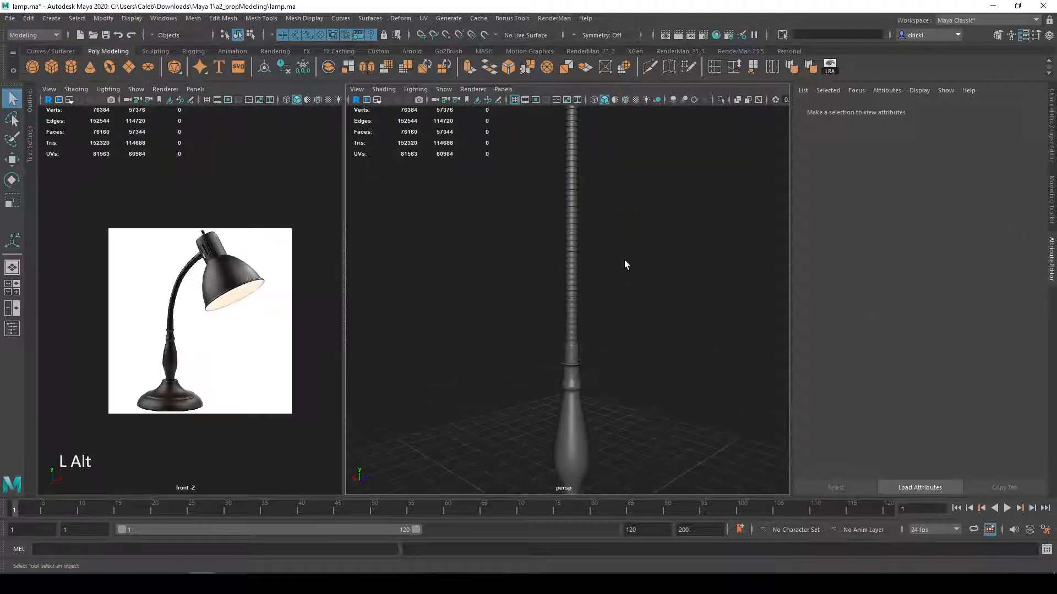
Step: Duplicate the smooth cylindrical collar at the foot of the ribbed gooseneck
middle_click_drag(624, 262, 619, 317, "alt")
left_click(569, 385)
middle_click_drag(623, 396, 620, 342, "alt")
middle_click_drag(630, 288, 584, 360, "alt")
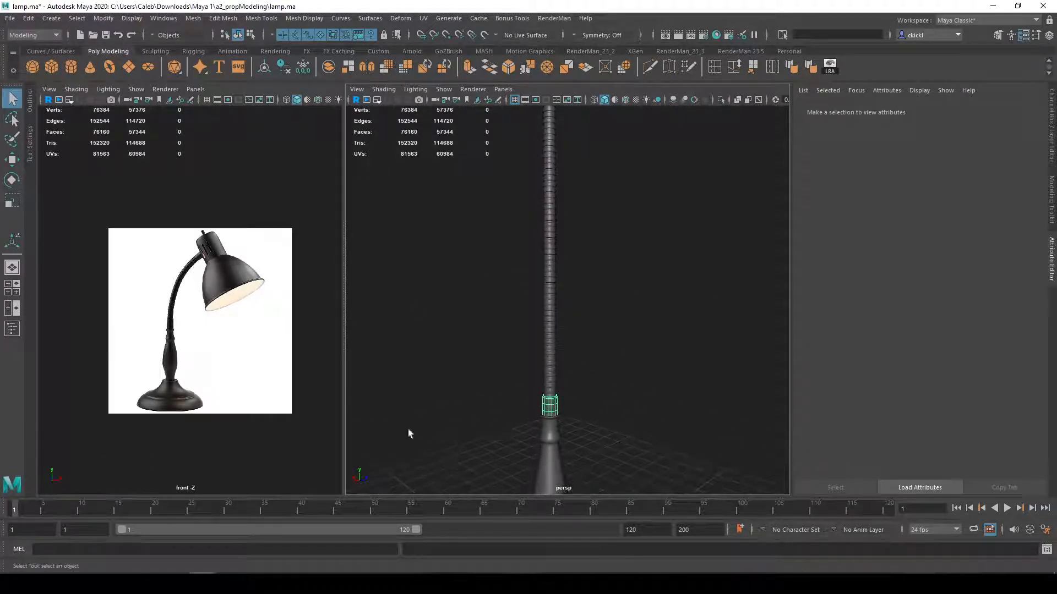
scroll(195, 278, "up", 5)
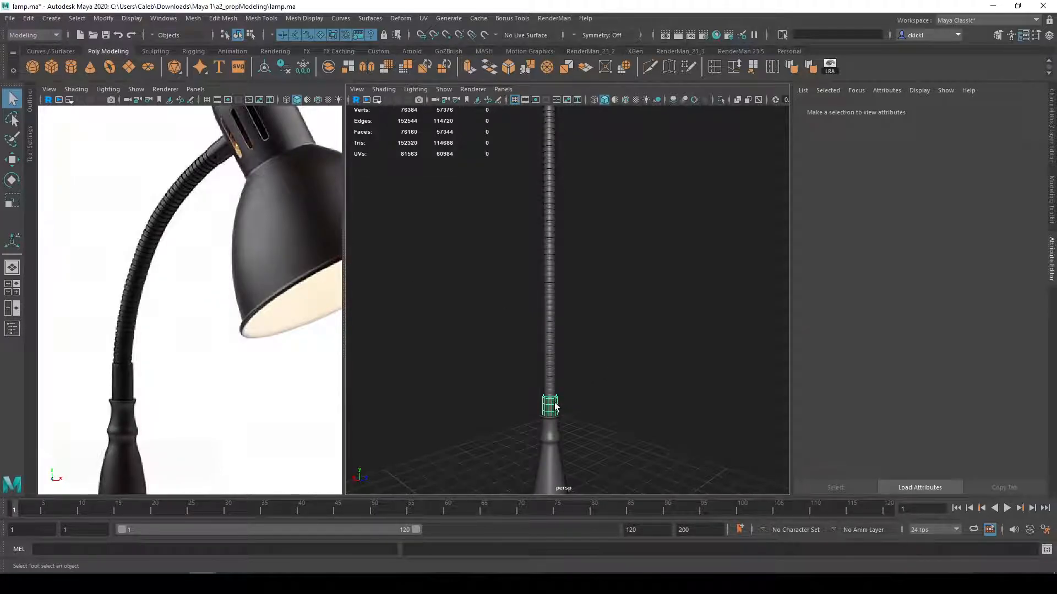
key("ctrl+d")
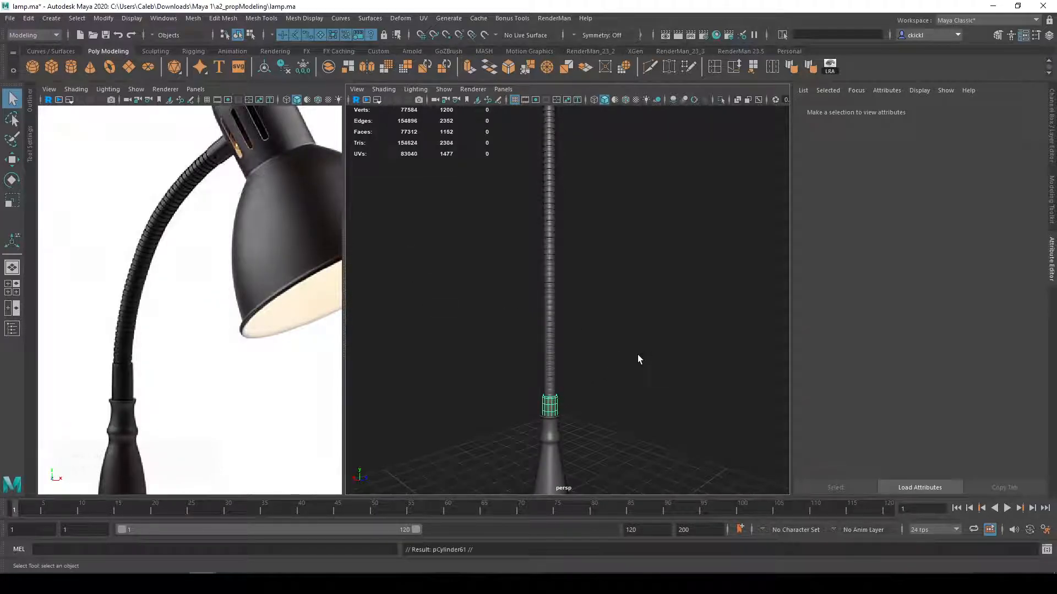
Step: Flip the duplicated collar vertically by setting its Scale Y to -0.227
right_click_drag(531, 408, 572, 454, "alt")
middle_click_drag(572, 455, 619, 309, "alt")
right_click_drag(618, 308, 629, 404, "alt")
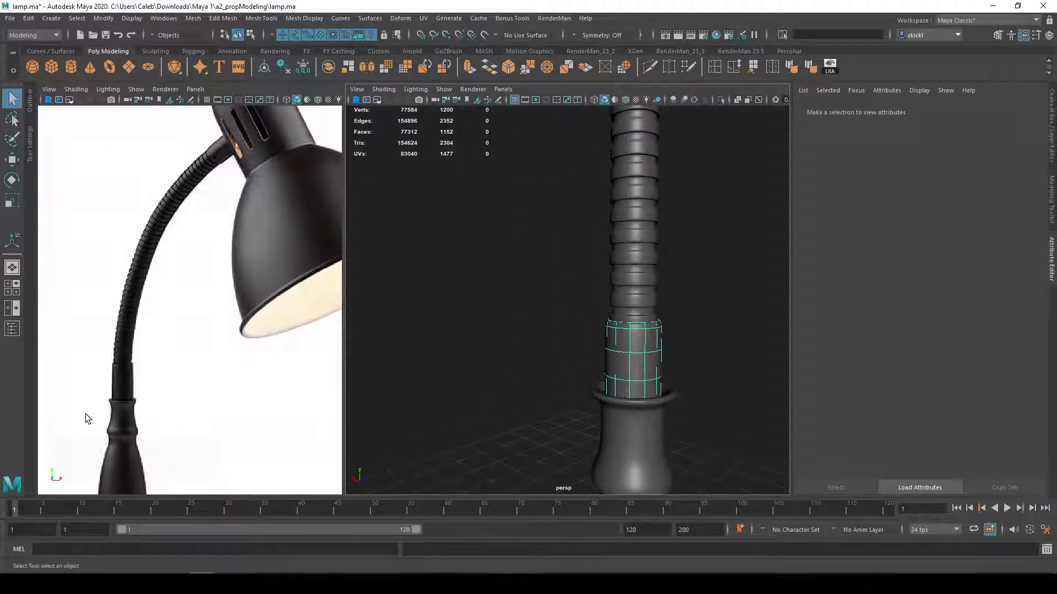
scroll(684, 297, "down", 2)
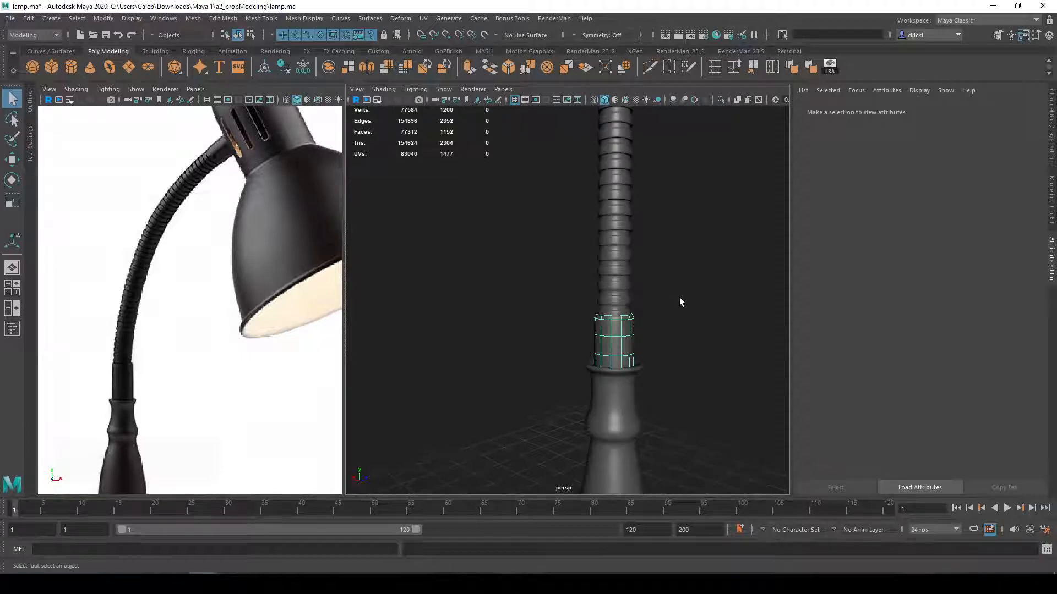
left_click(28, 18)
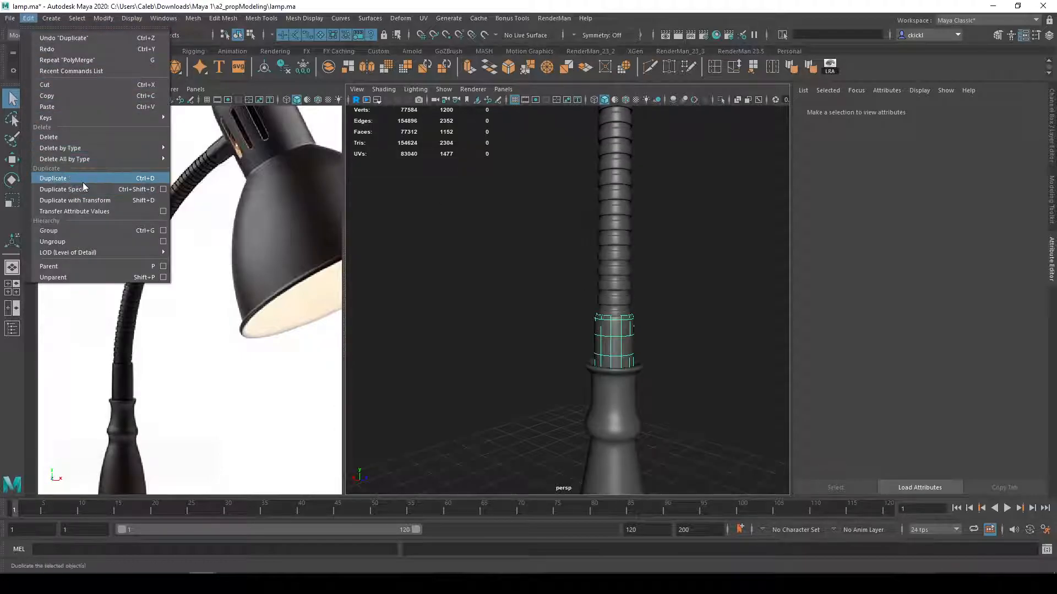
left_click(884, 72)
scroll(719, 298, "down", 3)
middle_click_drag(703, 264, 676, 329, "alt")
left_click(1047, 148)
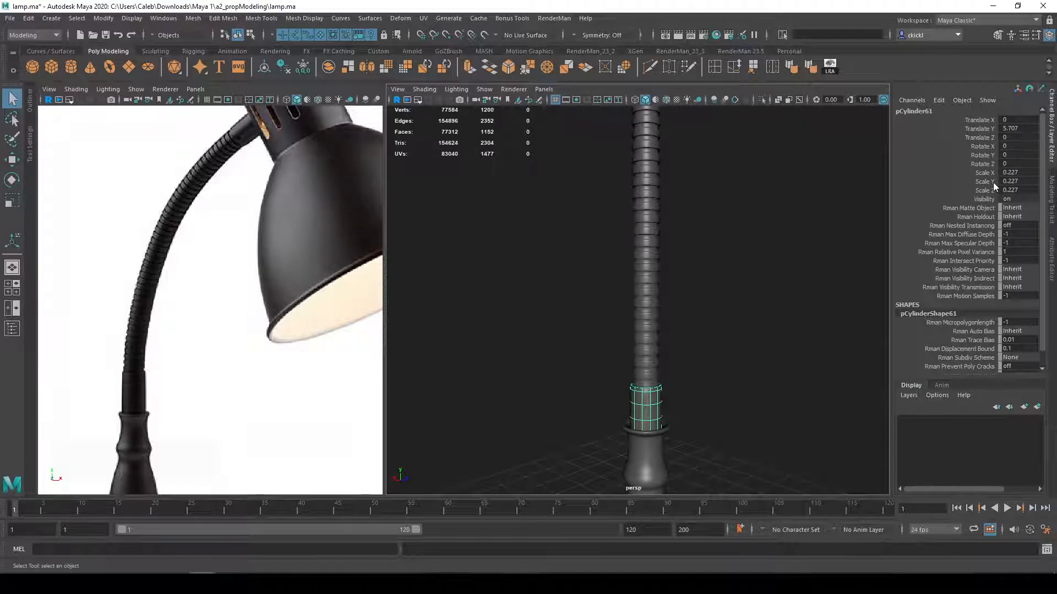
double_click(1009, 181)
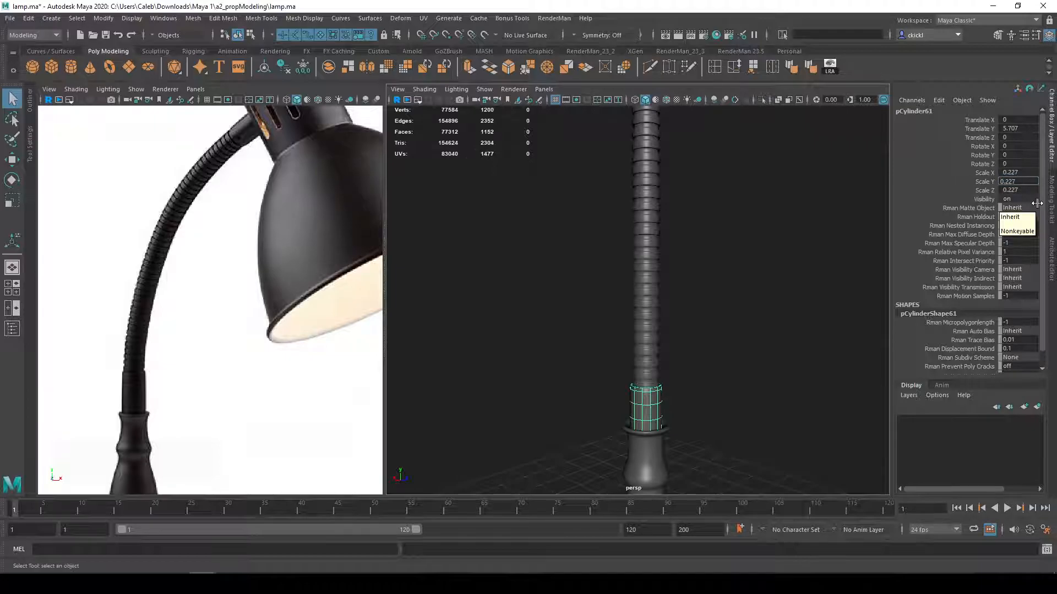
type("-")
key("Return")
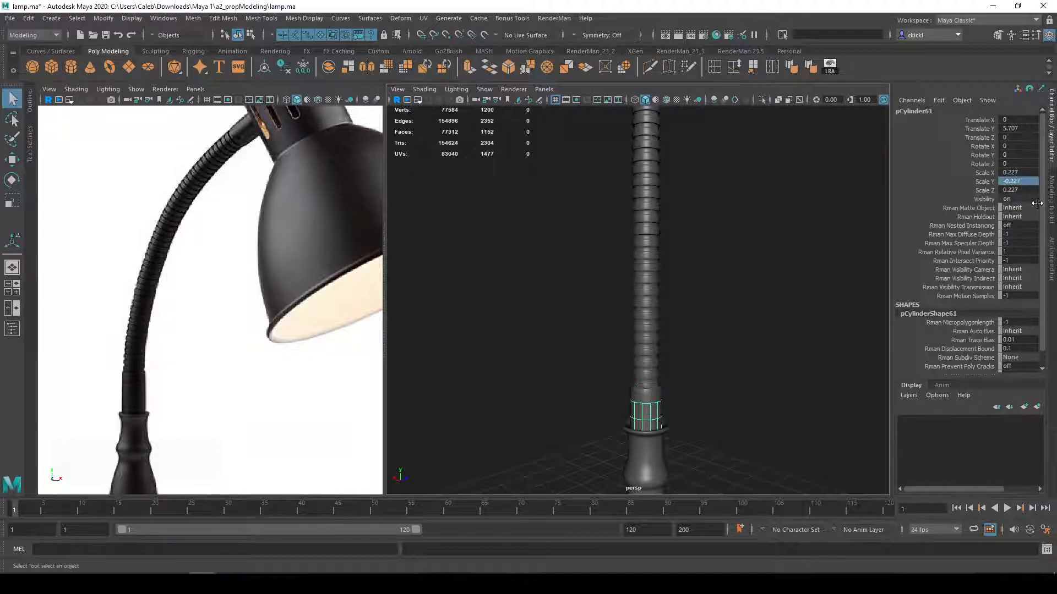
Step: Move the flipped collar sideways to about Translate X -1.647 and set its Scale Y back to 0.227
key("w")
left_click_drag(687, 415, 722, 277)
scroll(725, 278, "up", 4)
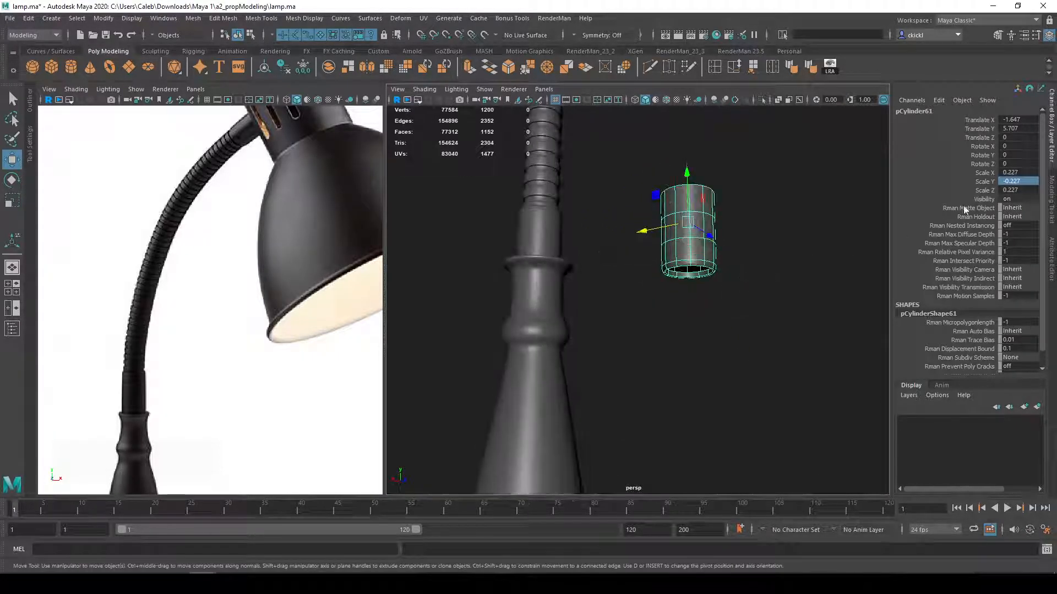
double_click(1018, 181)
key("BackSpace")
key("Return")
left_click_drag(765, 329, 763, 355, "alt")
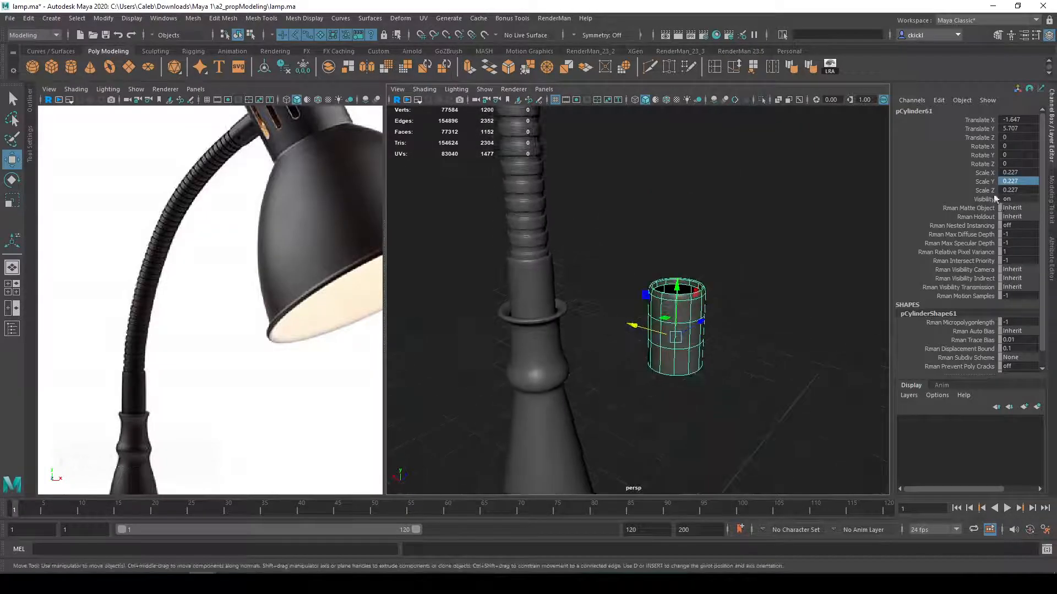
Step: Set the collar copy's Scale Y to -0.227, then undo and redo the flip to compare both orientations
double_click(1004, 181)
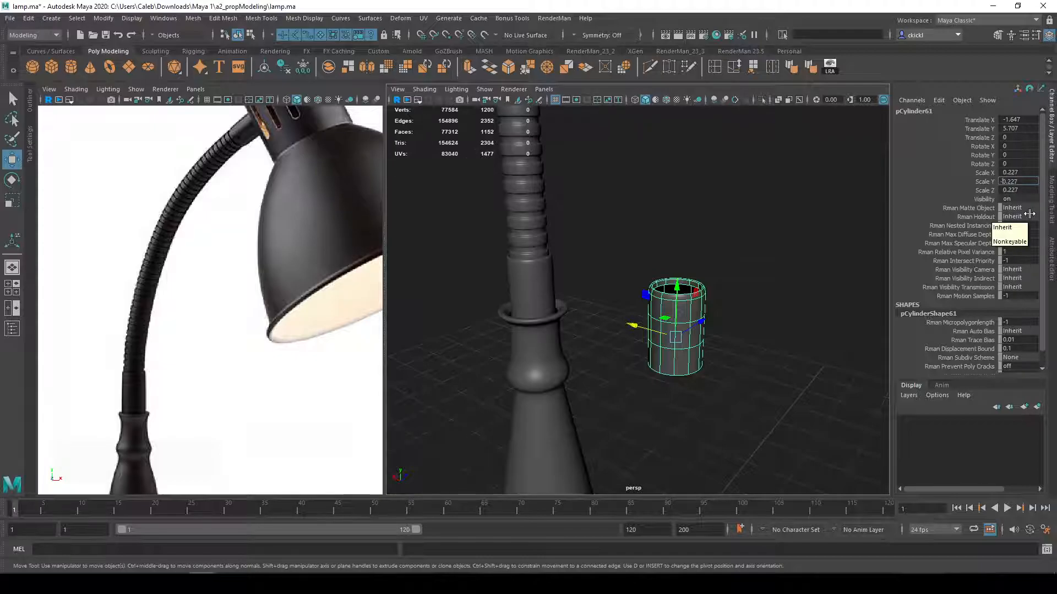
type("-0.227")
key("Return")
left_click_drag(827, 344, 783, 338, "alt")
right_click_drag(783, 338, 769, 333, "alt")
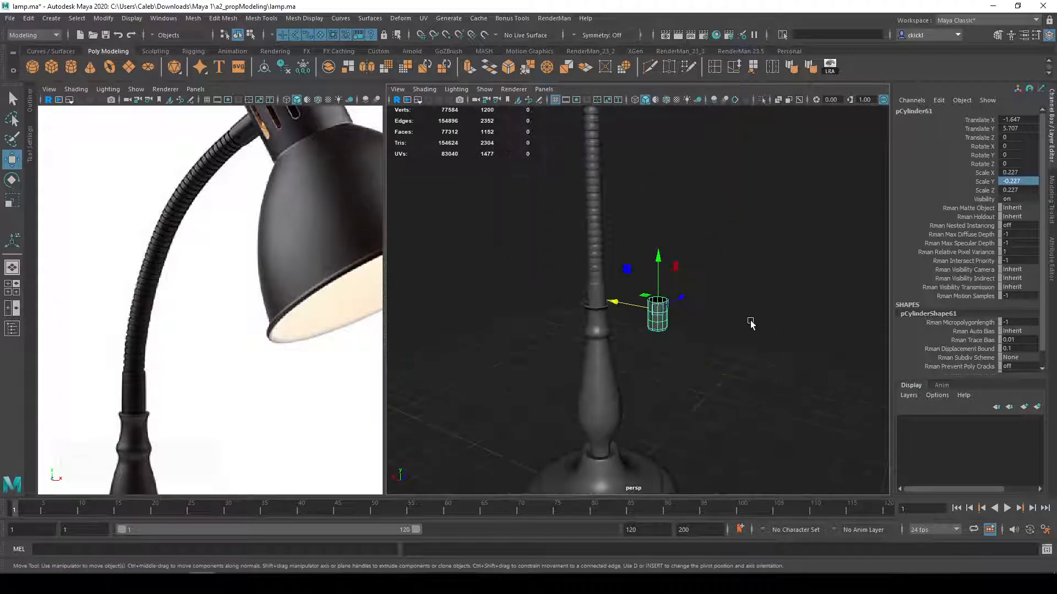
key("ctrl+z")
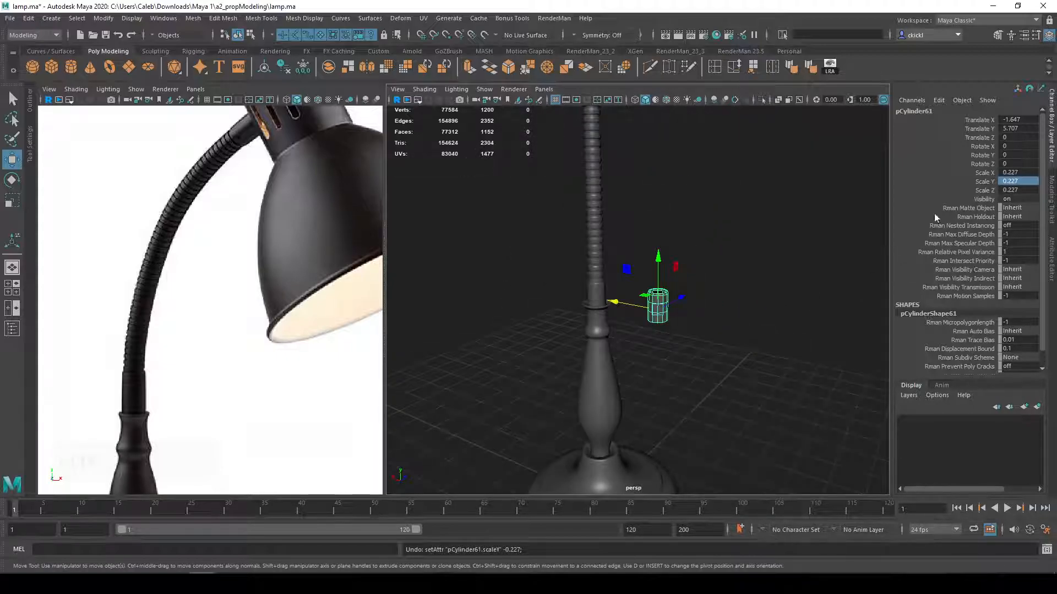
key("shift+z")
Step: Set the flipped collar's Translate X to 0 and raise it to the gooseneck's upper end, at about Translate Y 15.286
left_click(1019, 119)
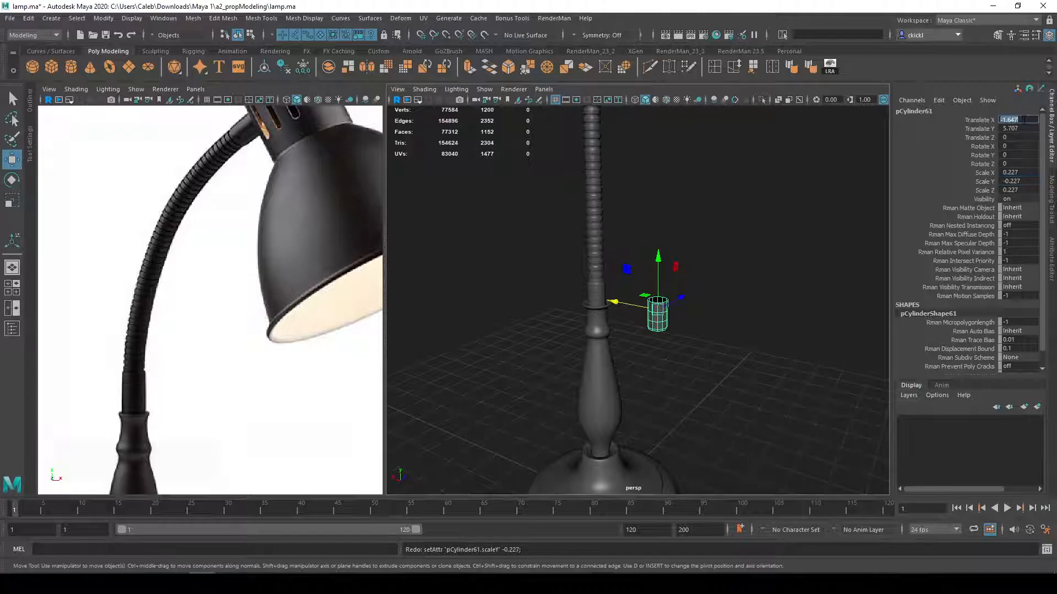
type("0")
key("Return")
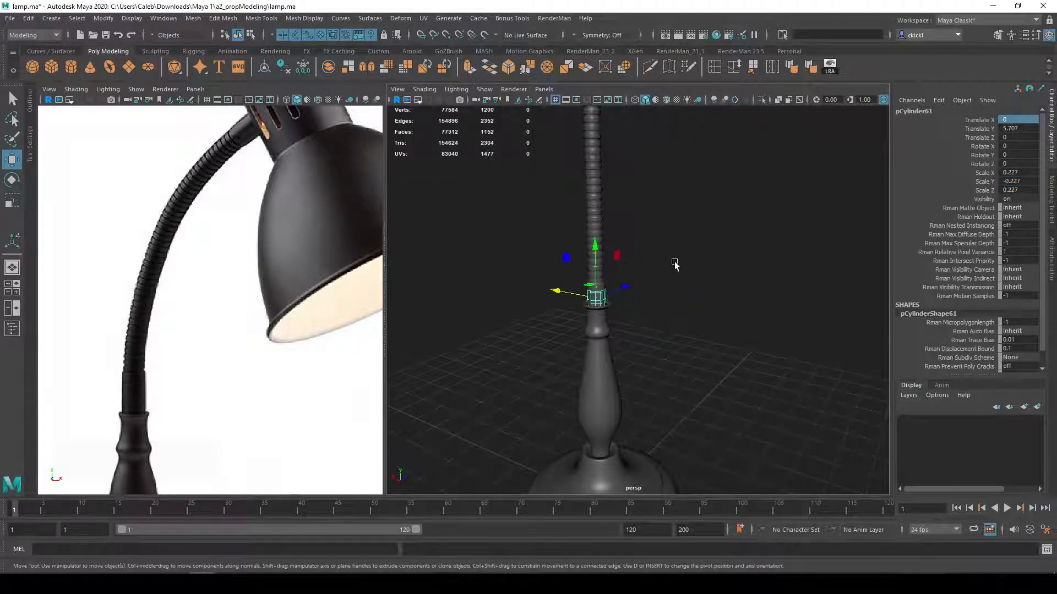
left_click_drag(595, 246, 596, 132)
middle_click_drag(659, 135, 672, 390, "alt")
left_click_drag(600, 376, 605, 112)
middle_click_drag(655, 165, 662, 380, "alt")
left_click_drag(605, 327, 615, 246)
scroll(677, 394, "down", 8)
middle_click_drag(683, 419, 682, 339, "alt")
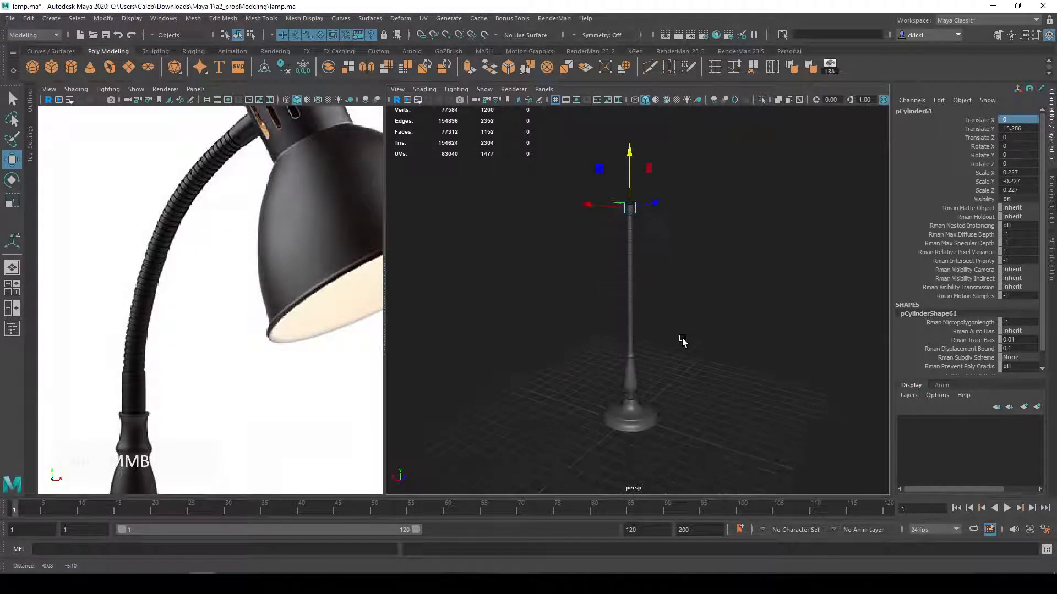
Step: Compare the whole lamp model and the raised collar with the gooseneck and shade in the reference image
key("q")
left_click_drag(631, 377, 655, 356, "alt")
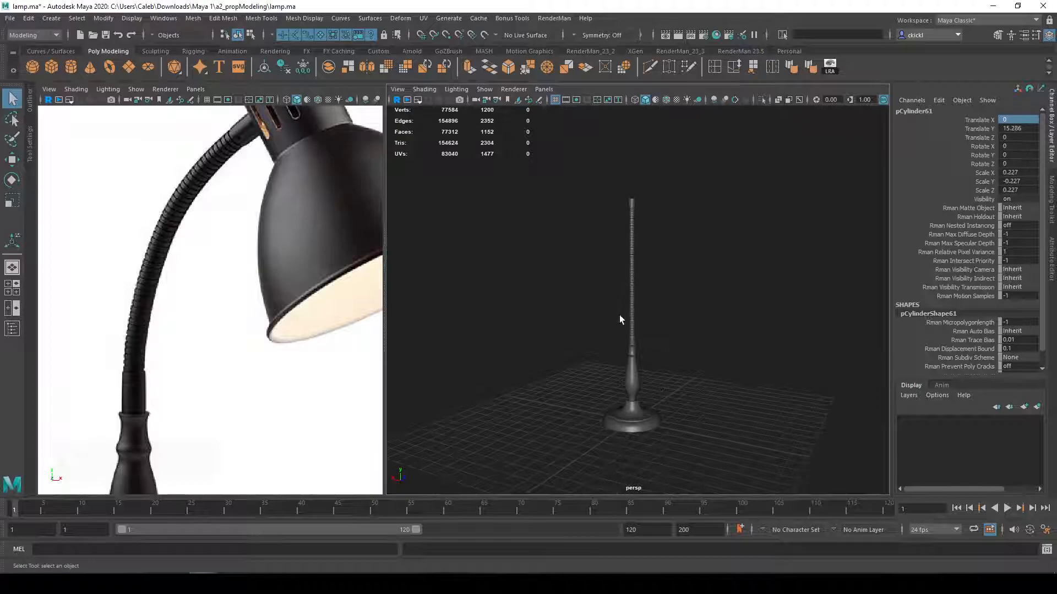
scroll(630, 328, "up", 3)
scroll(642, 332, "down", 3)
scroll(644, 321, "up", 3)
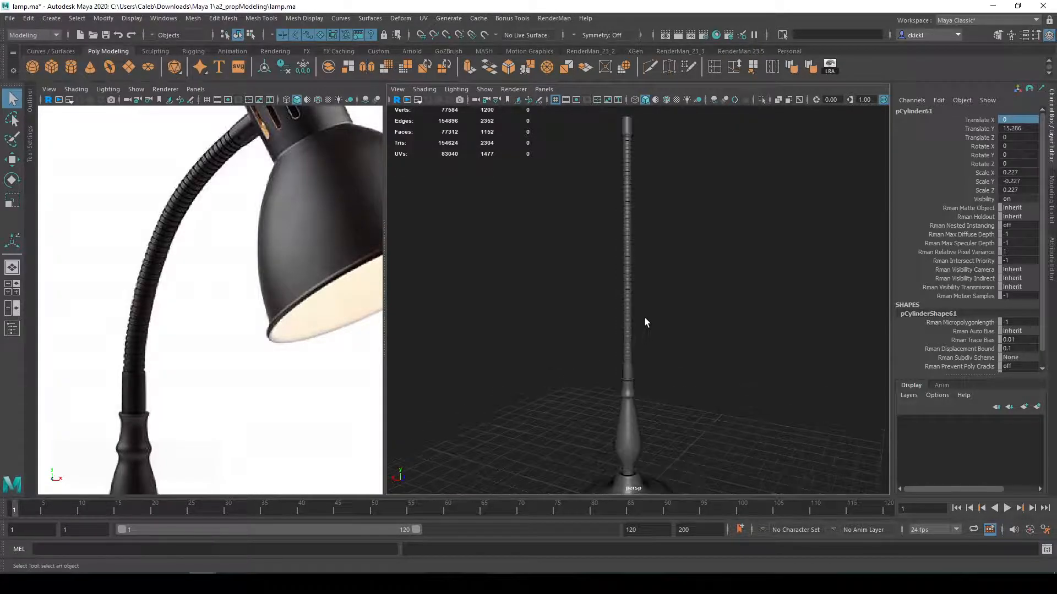
scroll(289, 272, "down", 8)
middle_click_drag(289, 272, 273, 308, "alt")
scroll(259, 316, "up", 3)
scroll(259, 316, "down", 2)
scroll(653, 252, "down", 3)
left_click_drag(654, 256, 527, 298, "alt")
scroll(530, 289, "up", 4)
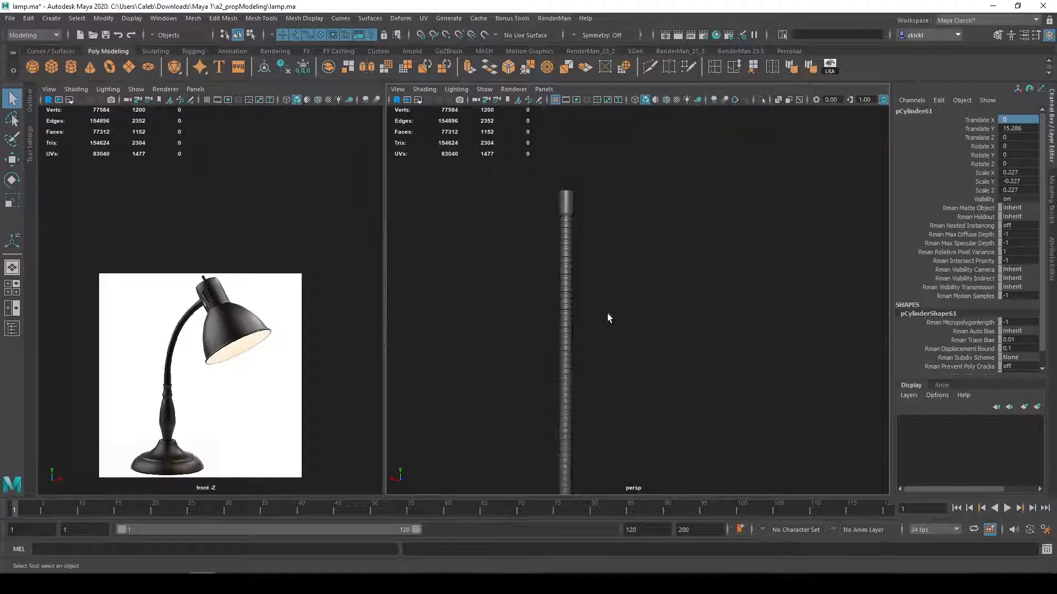
Step: Create a polygon cylinder at the scene origin, around the lamp's base
left_click(74, 67)
scroll(659, 336, "down", 5)
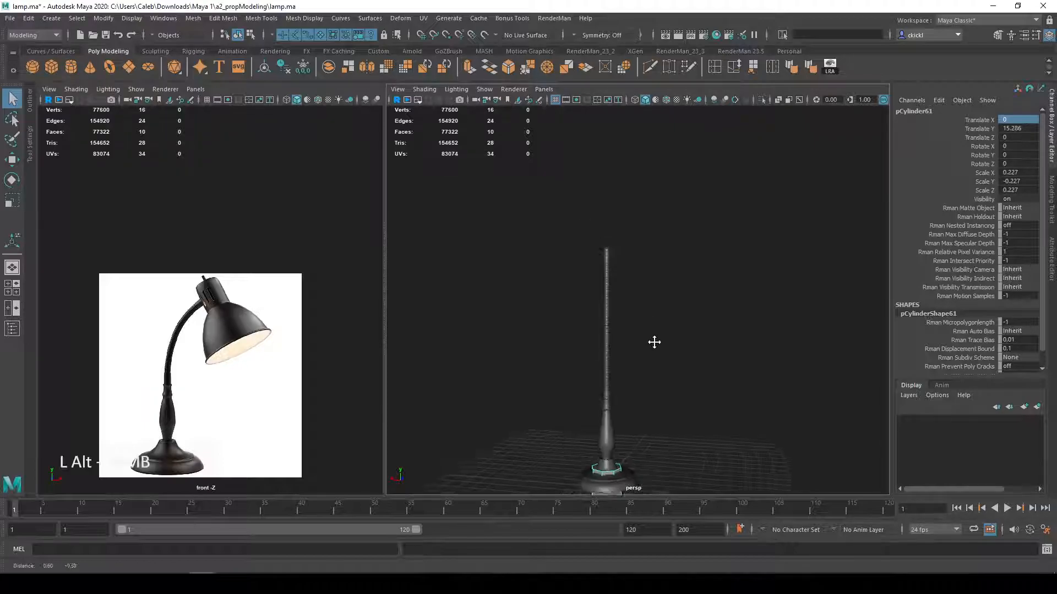
left_click_drag(656, 346, 620, 460, "alt")
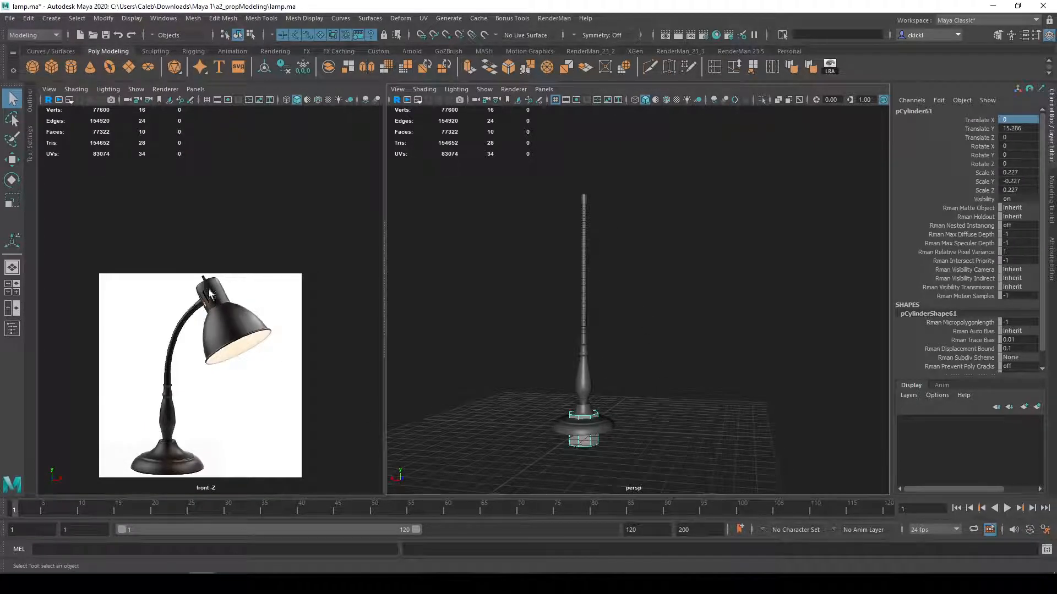
Step: Set the new polygon cylinder's axis subdivisions to 32
scroll(209, 302, "up", 5)
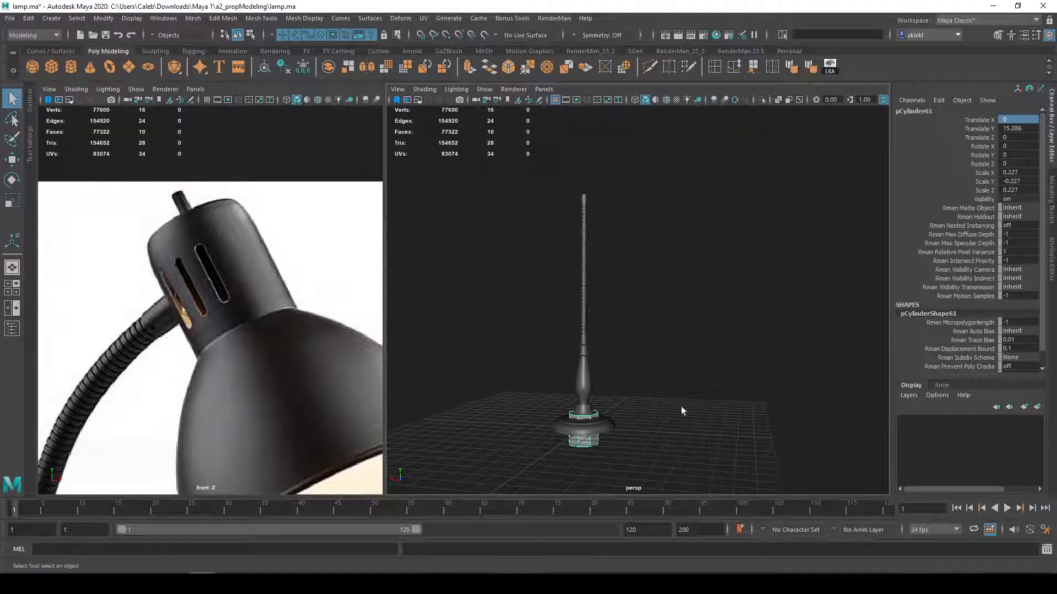
left_click(1051, 195)
left_click(1051, 256)
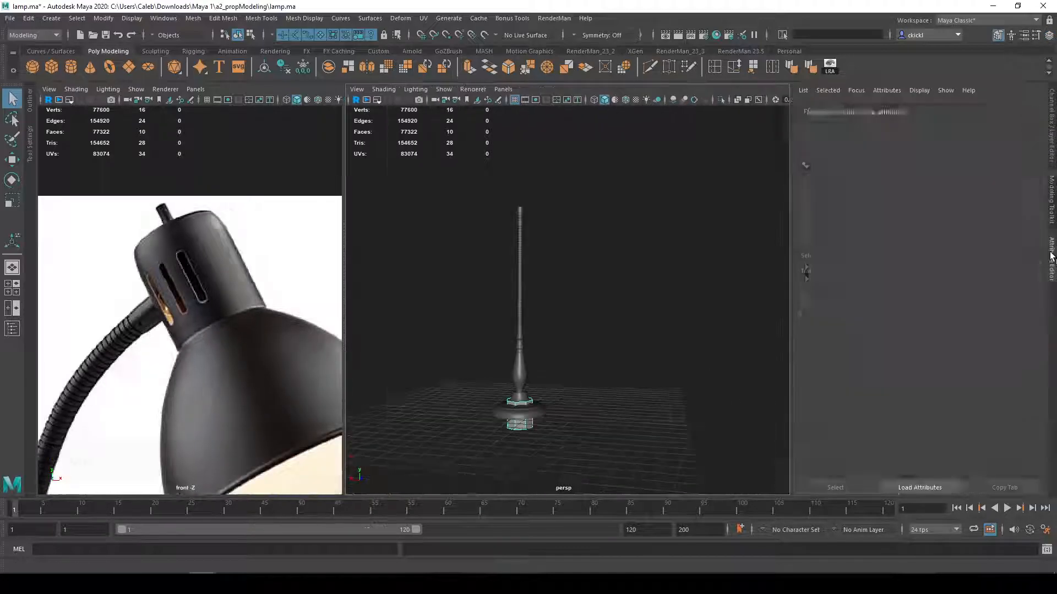
left_click(920, 110)
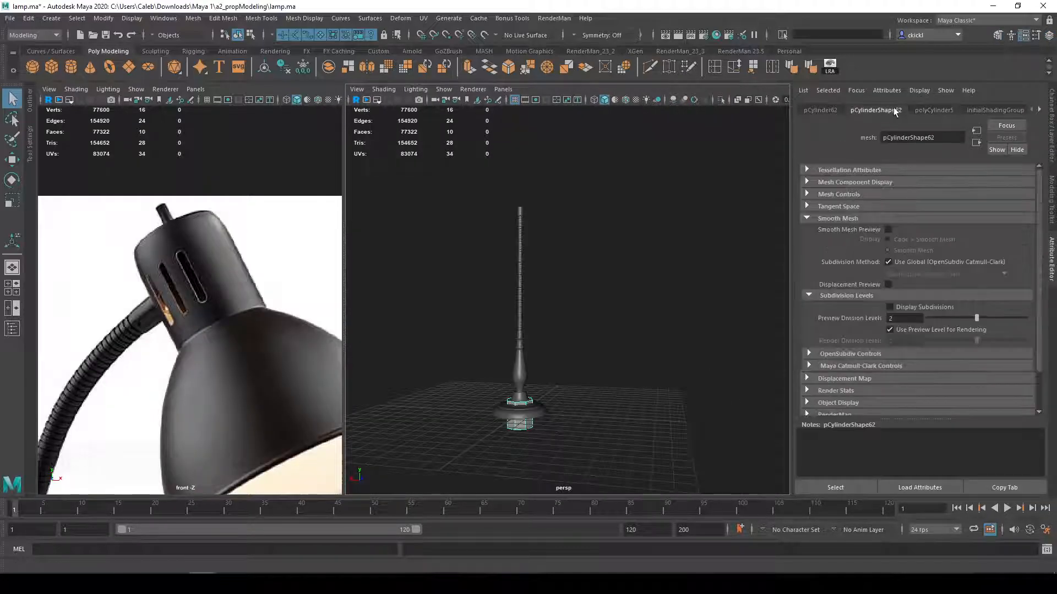
double_click(895, 209)
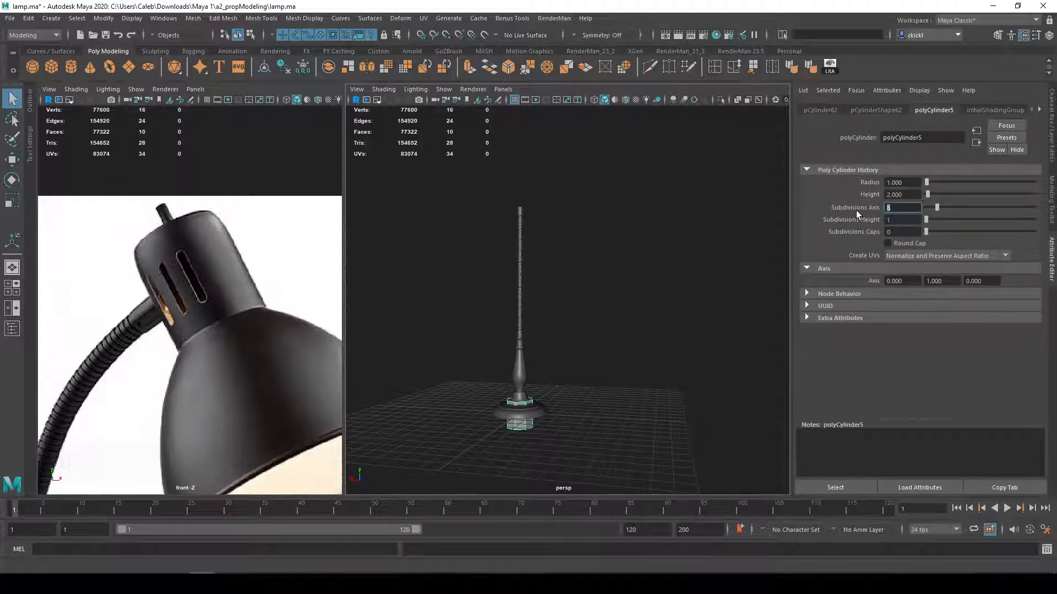
type("32")
key("Return")
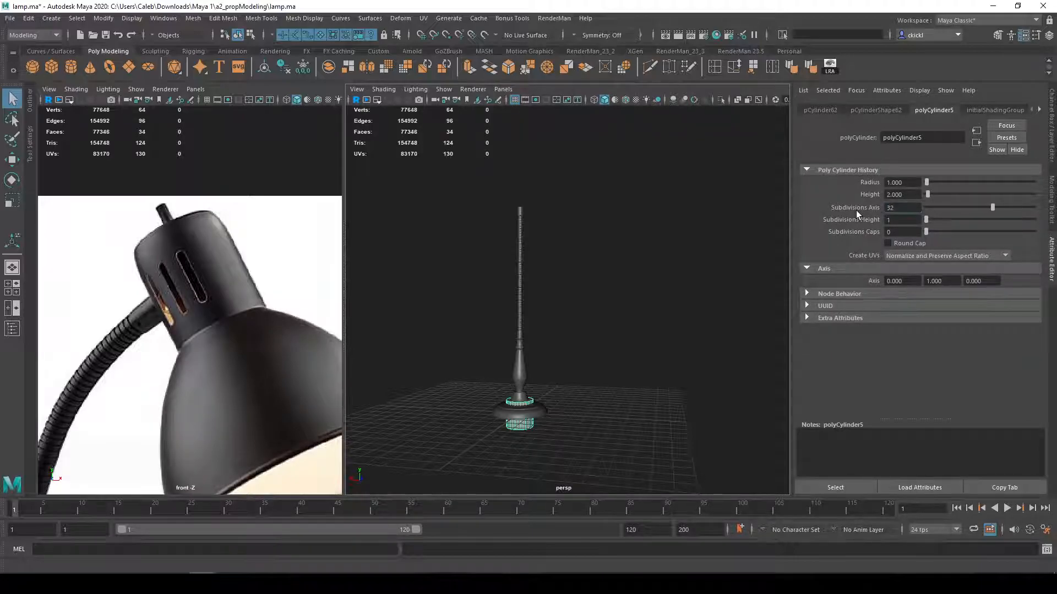
Step: Raise the cylinder to the gooseneck's upper end and rotate it 90 degrees about Z so it lies horizontally
key("w")
left_click_drag(519, 361, 522, 148)
key("f")
scroll(540, 164, "down", 4)
left_click_drag(664, 284, 663, 254, "alt")
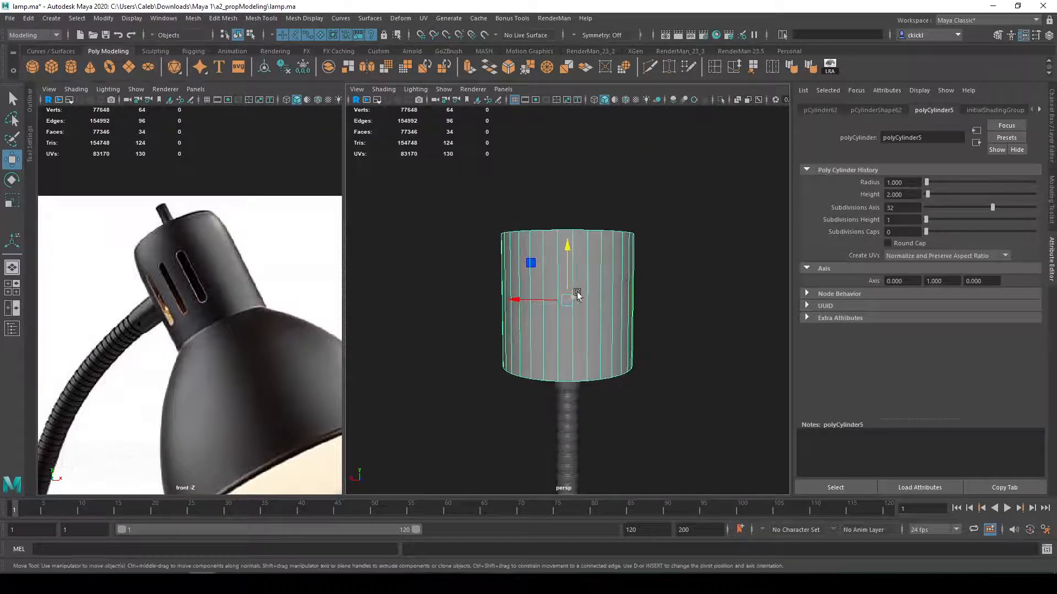
key("e")
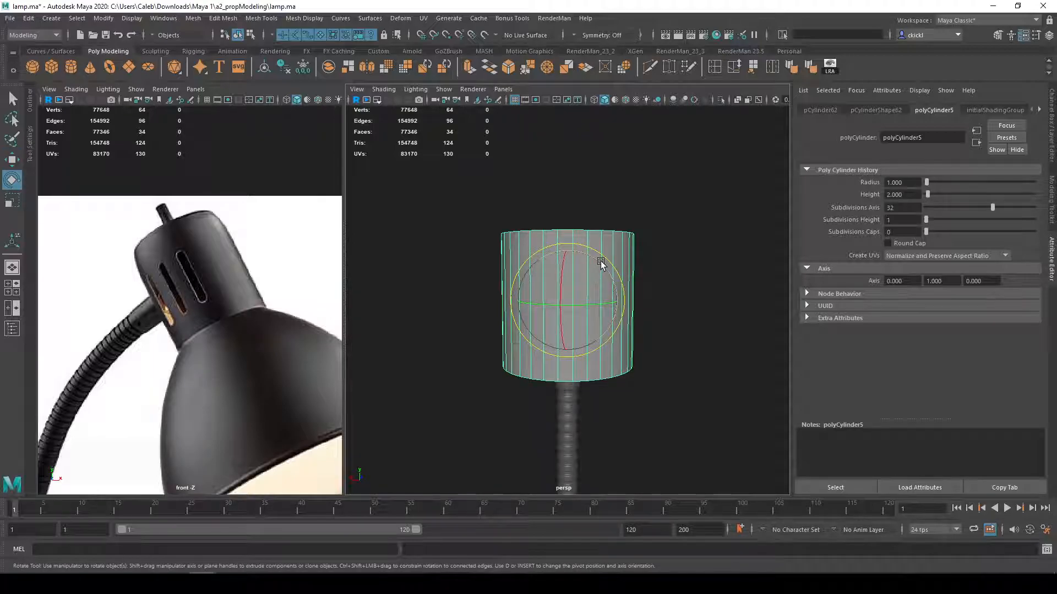
left_click_drag(601, 263, 590, 353)
Step: Delete both end cap faces of the horizontal cylinder and return to object selection
key("q")
right_click_drag(613, 293, 612, 329)
left_click(596, 312)
left_click_drag(597, 312, 545, 331, "alt")
key("Delete")
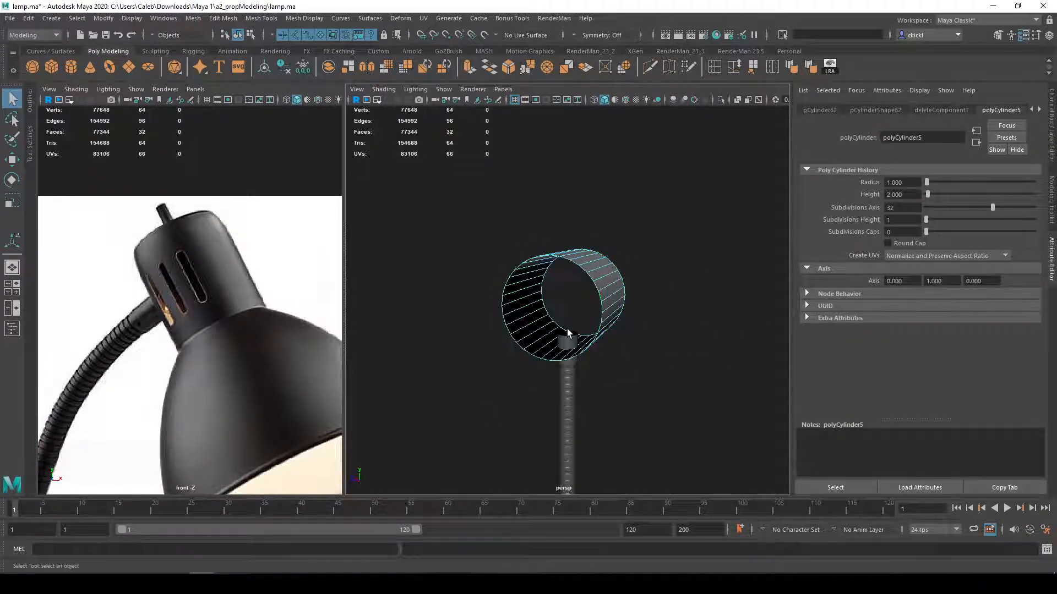
left_click_drag(651, 328, 539, 325, "alt")
right_click_drag(589, 312, 631, 268)
scroll(631, 269, "down", 4)
scroll(189, 330, "down", 5)
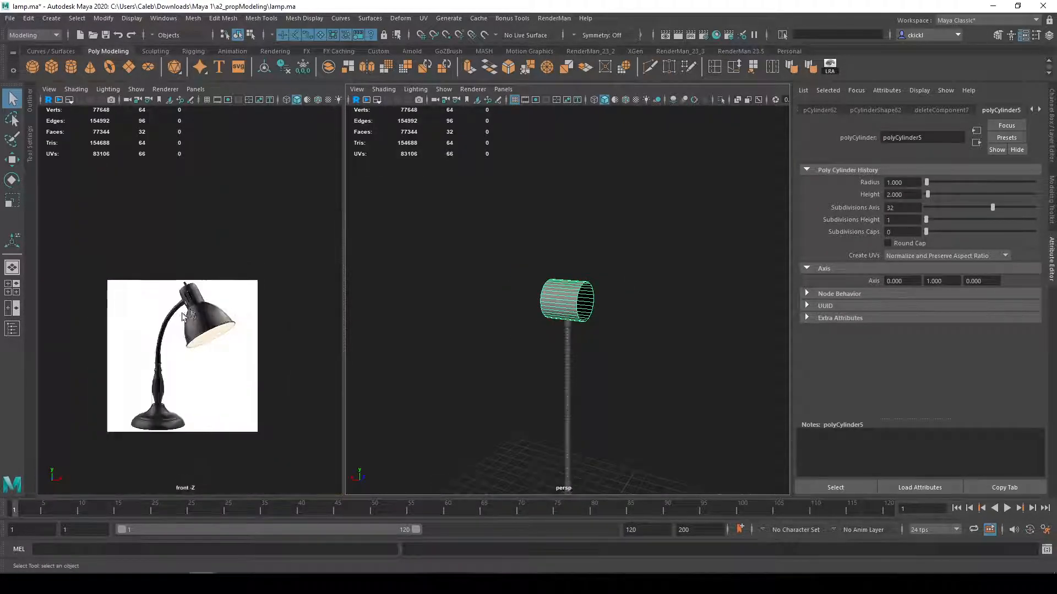
Step: Lower the upper collar along the gooseneck to mark a shorter neck length that matches the reference
middle_click_drag(557, 361, 622, 325, "alt")
left_click_drag(621, 325, 646, 323, "alt")
middle_click_drag(611, 331, 587, 306, "alt")
scroll(588, 306, "up", 6)
left_click(591, 148)
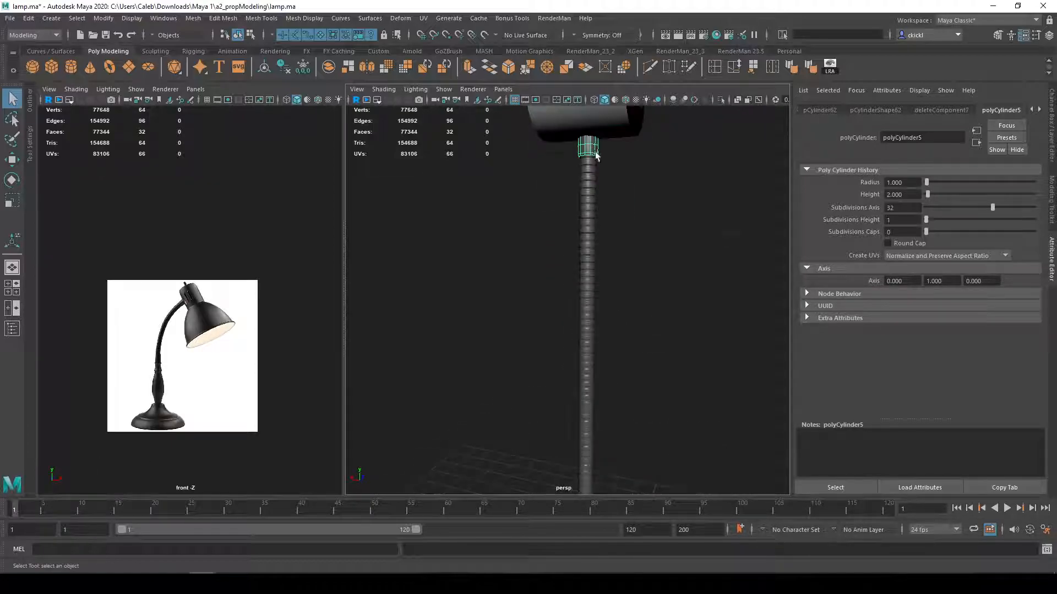
key("w")
left_click_drag(589, 118, 590, 206)
scroll(598, 254, "down", 5)
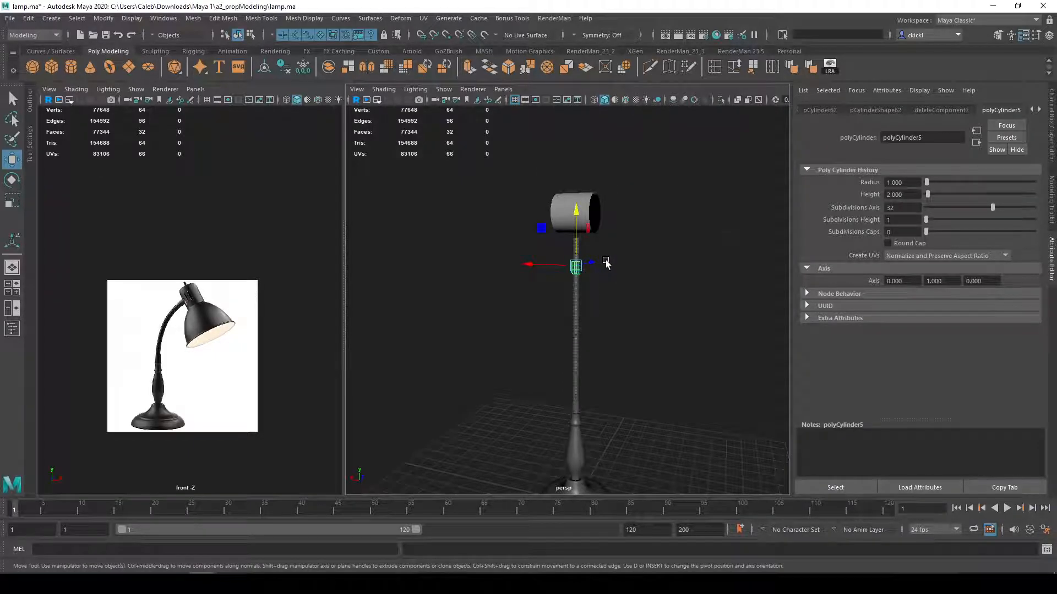
left_click_drag(576, 215, 577, 228)
scroll(627, 321, "up", 7)
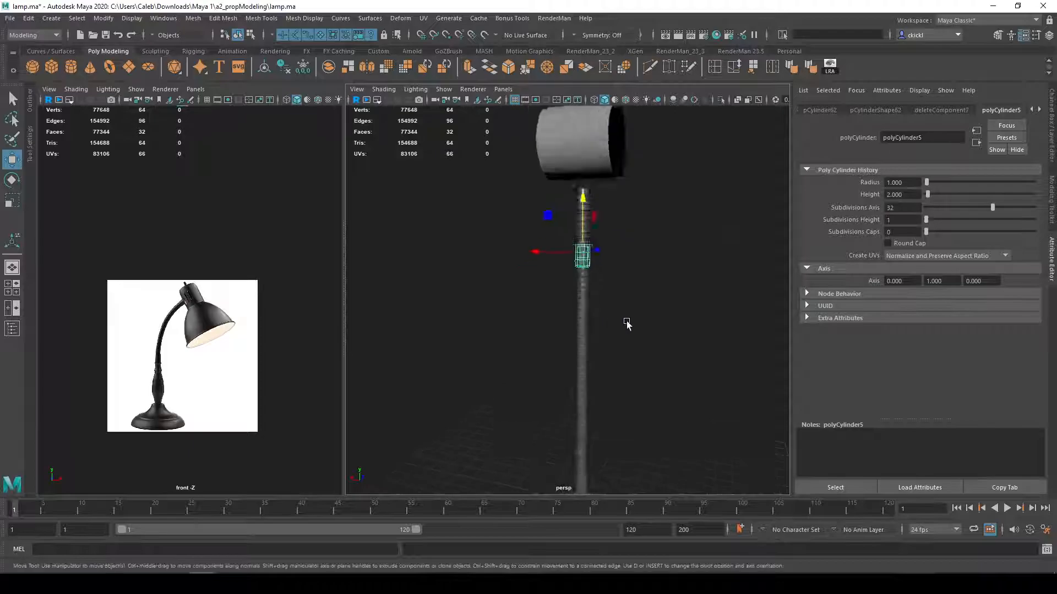
Step: Using X-ray display, detach the gooseneck along the edge loop just inside the lowered collar's bottom end
key("q")
right_click_drag(613, 242, 622, 215)
scroll(609, 227, "up", 3)
middle_click_drag(610, 224, 585, 262, "alt")
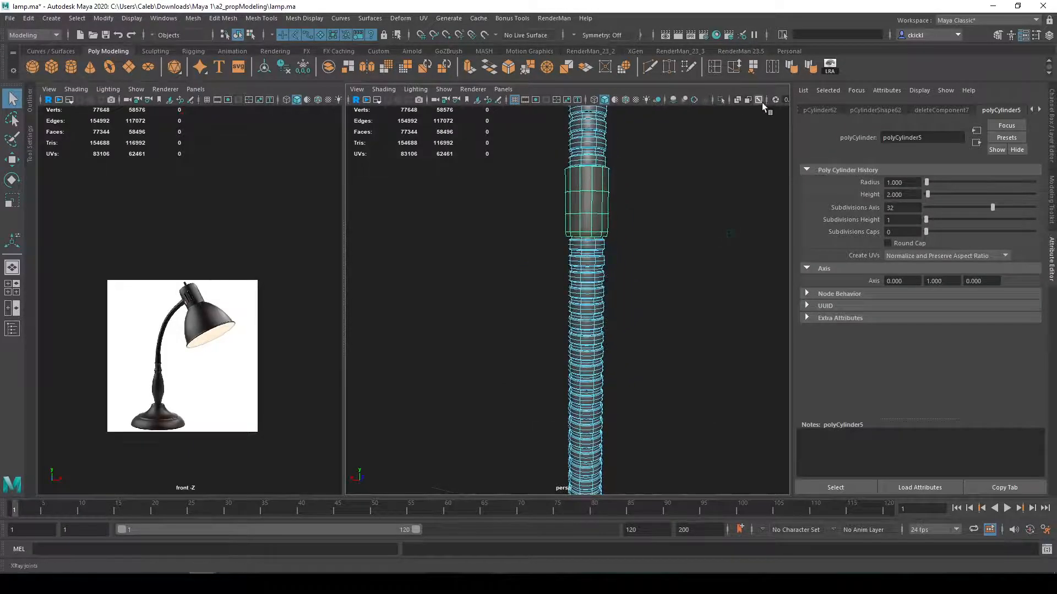
left_click(736, 99)
scroll(632, 186, "up", 2)
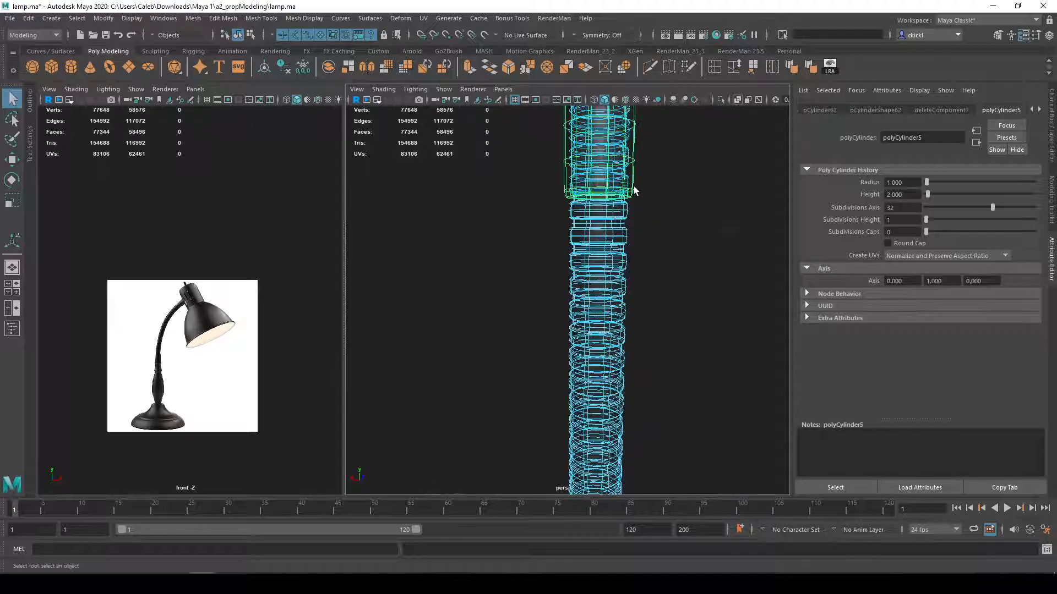
middle_click_drag(608, 194, 583, 308, "alt")
scroll(583, 309, "up", 5)
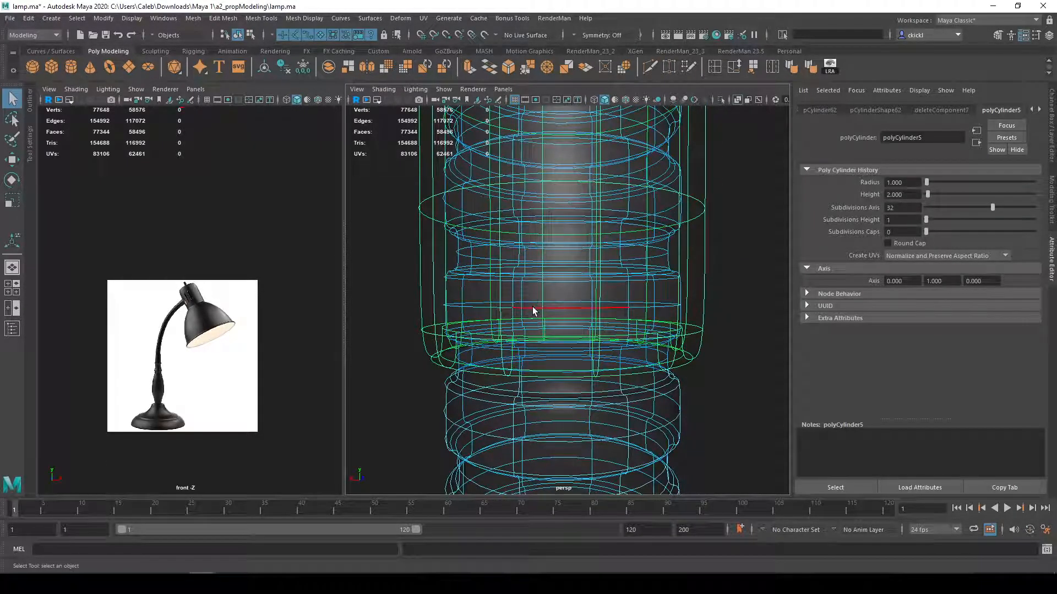
left_click(533, 308, "shift")
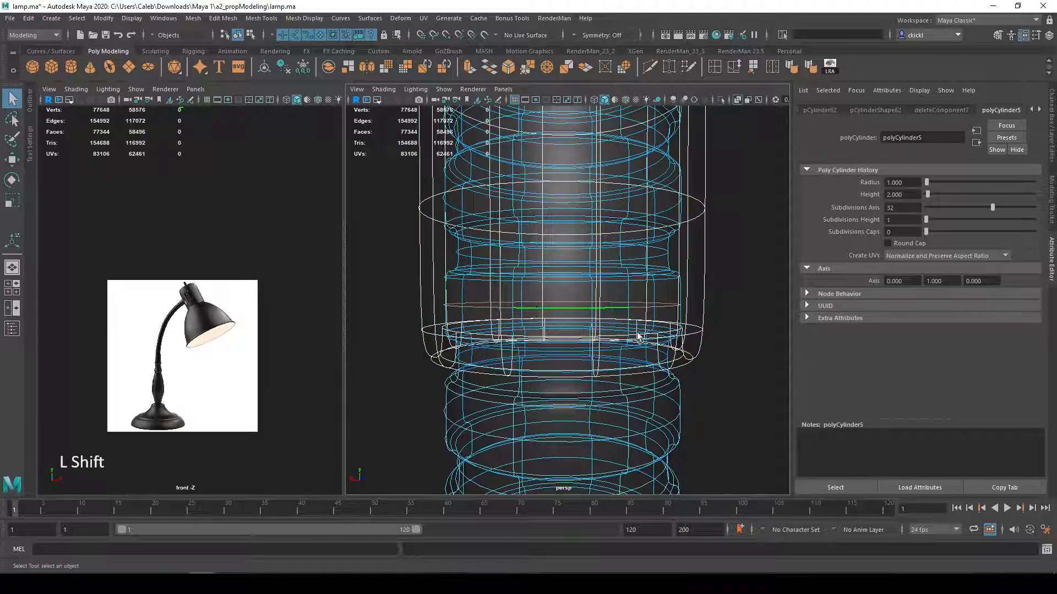
left_click(698, 310, "ctrl")
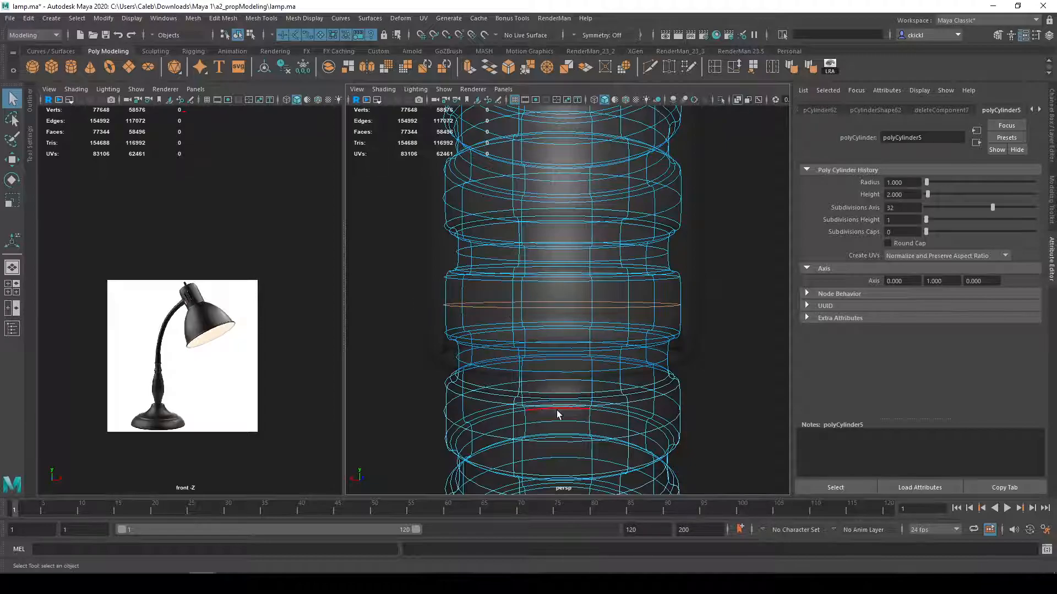
left_click(221, 18)
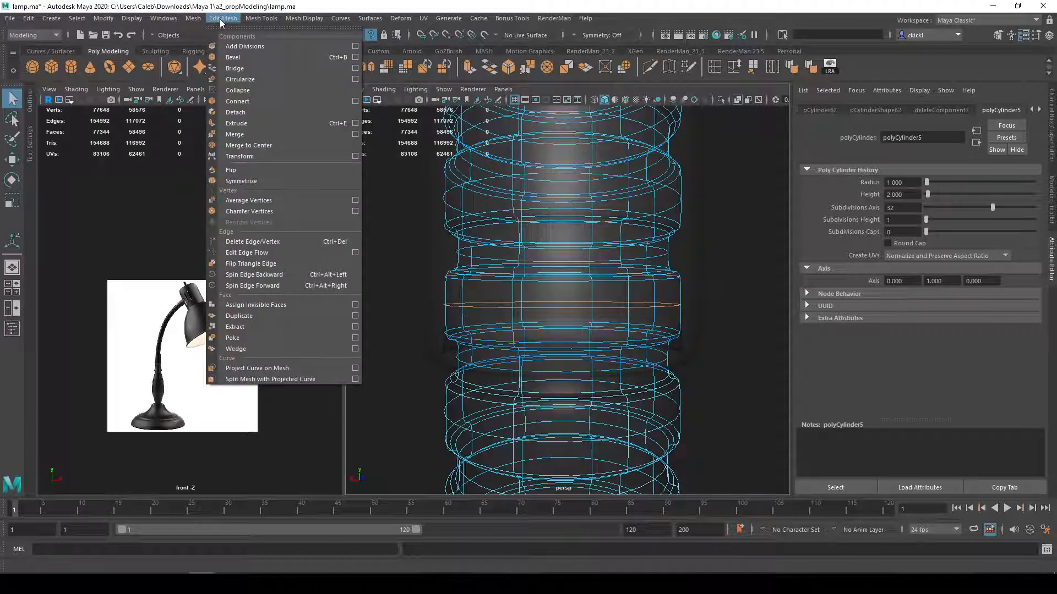
left_click(236, 112)
Step: Delete the detached upper section of the gooseneck, then return to object selection and turn off X-ray display
right_click_drag(638, 293, 632, 325)
key("ctrl+z")
left_click(605, 289)
right_click_drag(607, 287, 600, 359, "alt")
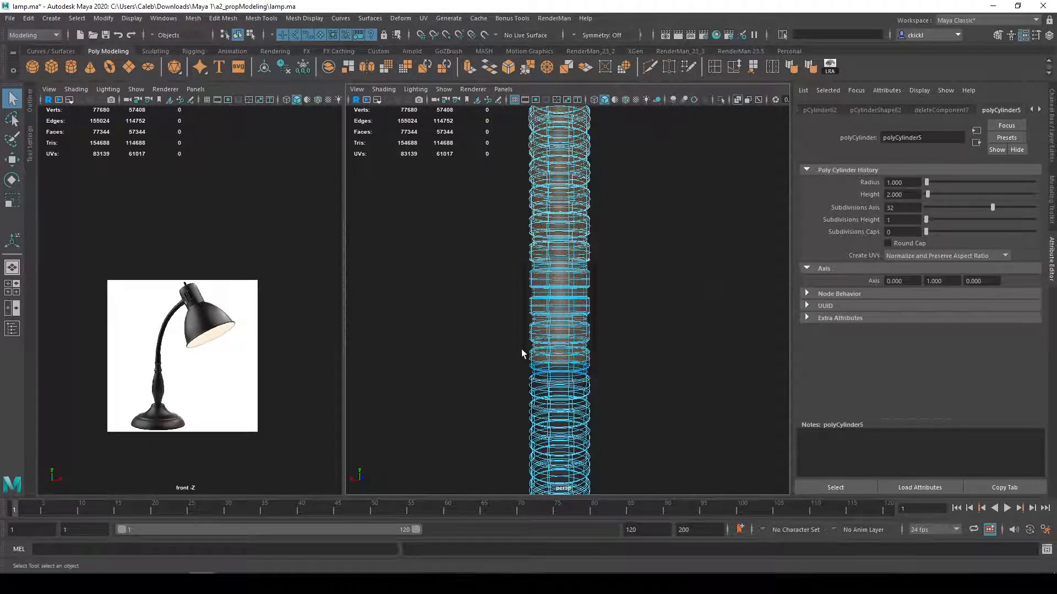
middle_click_drag(610, 273, 639, 222, "alt")
left_click(576, 326)
key("w")
left_click_drag(523, 193, 448, 201)
key("Delete")
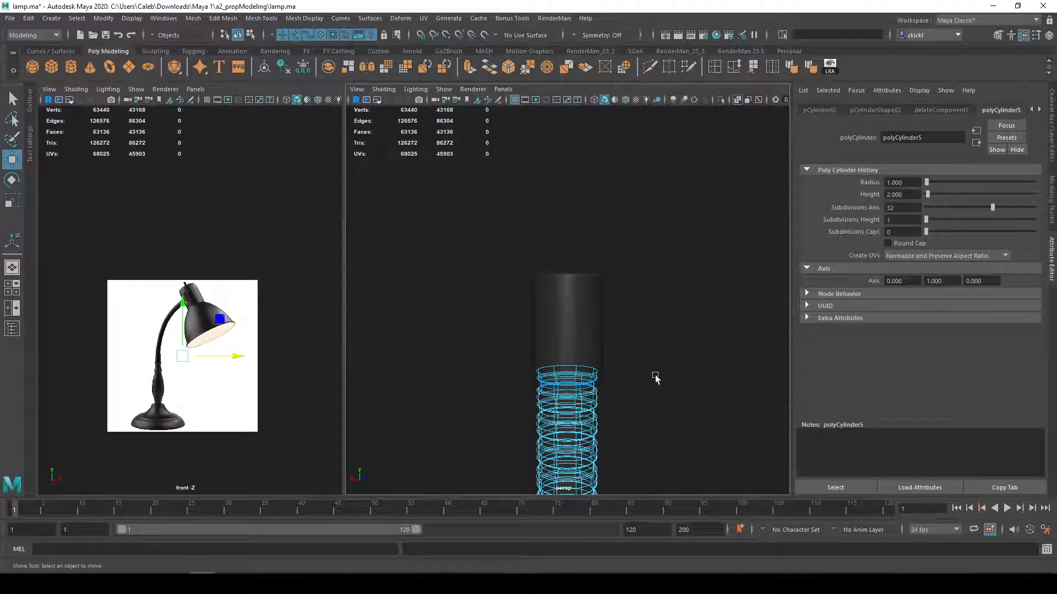
key("q")
right_click_drag(583, 419, 633, 278)
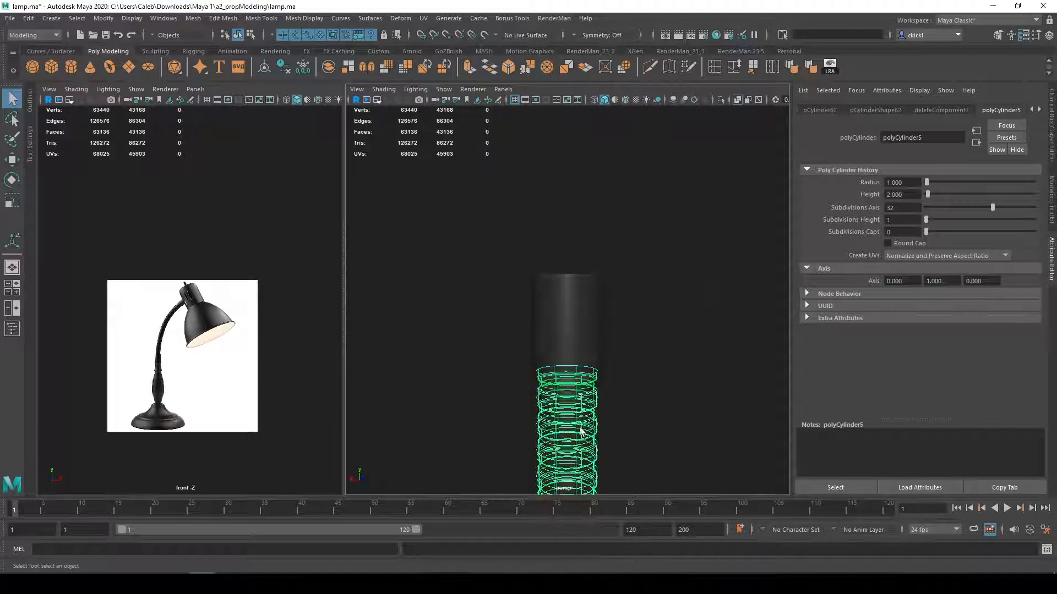
left_click(737, 100)
Step: Examine the collar's fit on the shortened gooseneck, both close up and on the whole lamp
scroll(602, 408, "up", 3)
middle_click_drag(602, 408, 596, 279, "alt")
left_click_drag(596, 279, 598, 272, "alt")
middle_click_drag(598, 271, 613, 194, "alt")
left_click_drag(613, 193, 599, 250, "alt")
left_click(597, 170)
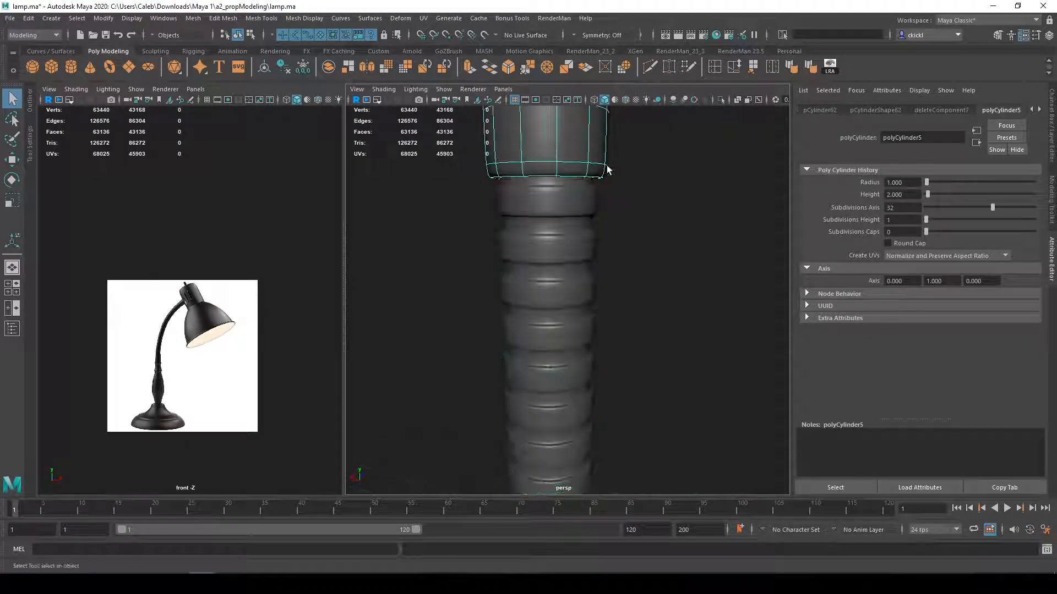
scroll(552, 365, "down", 5)
left_click_drag(575, 352, 611, 367, "alt")
middle_click_drag(611, 367, 597, 335, "alt")
left_click_drag(597, 335, 569, 285, "alt")
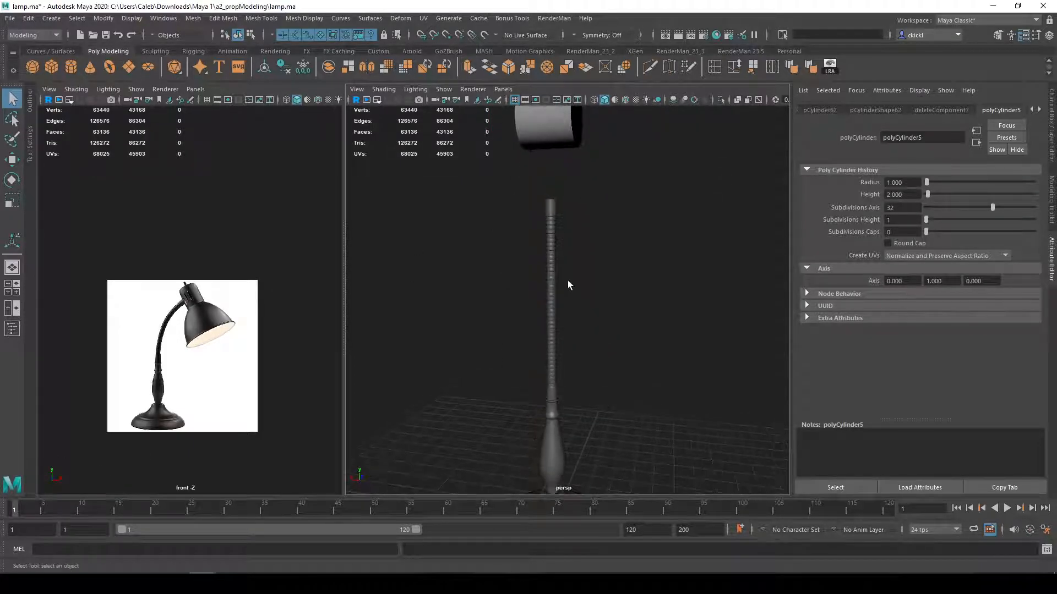
Step: Lower the horizontal open cylinder onto the collar, at about Translate Y 14.292
middle_click_drag(585, 192, 585, 219, "alt")
left_click(556, 155)
key("w")
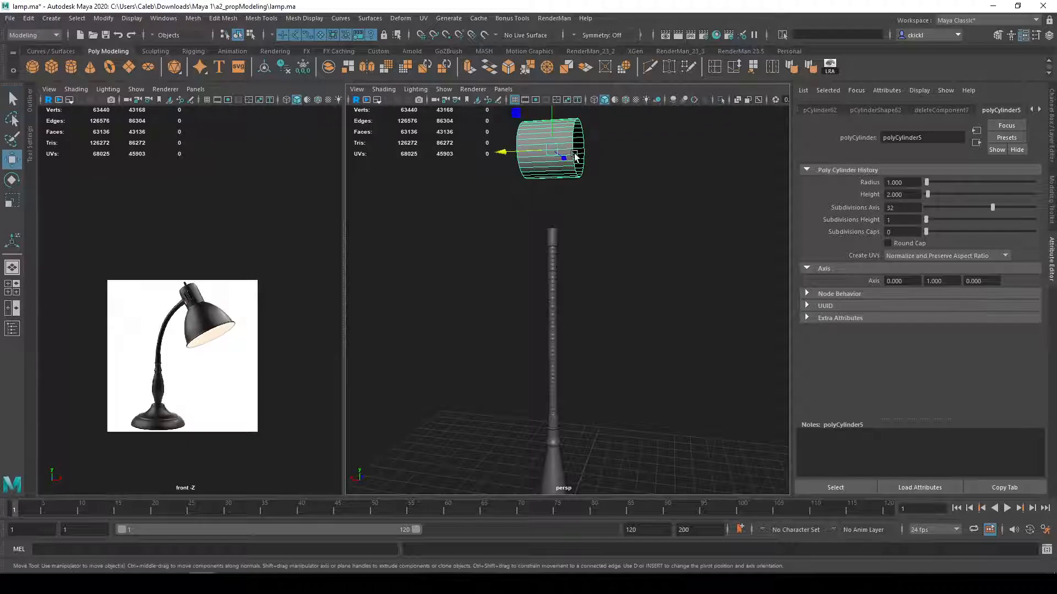
left_click_drag(556, 119, 569, 186)
right_click_drag(569, 186, 661, 474)
key("alt+1")
scroll(606, 259, "up", 5)
middle_click_drag(607, 259, 624, 364, "alt")
key("q")
Step: Examine the open cylinder's edges and its seating on the collar against the lamp head in the reference image
mouse_move(580, 193)
left_mouse_down("alt")
mouse_move(631, 198)
mouse_move(573, 199)
mouse_move(615, 183)
mouse_move(578, 187)
mouse_move(582, 206)
left_mouse_up("alt")
scroll(582, 238, "down", 7)
middle_click_drag(574, 333, 579, 245, "alt")
left_click_drag(579, 246, 590, 237, "alt")
scroll(589, 238, "up", 3)
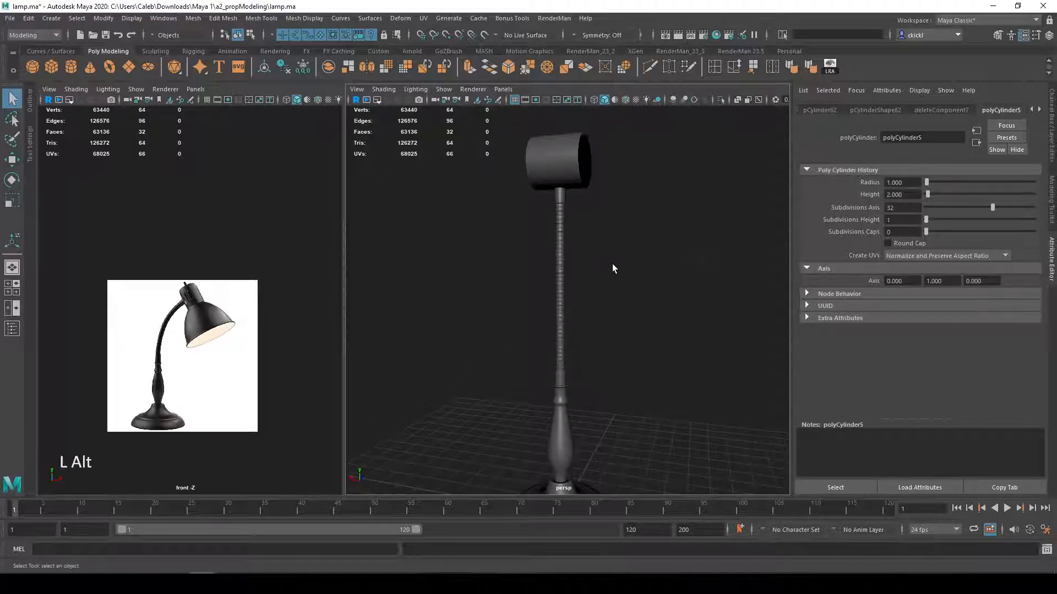
middle_click_drag(612, 263, 589, 329, "alt")
scroll(503, 266, "up", 5)
left_click_drag(503, 267, 537, 266, "alt")
middle_click_drag(537, 266, 573, 266, "alt")
right_click(580, 269)
right_click_drag(580, 266, 579, 230)
scroll(204, 297, "up", 1)
scroll(204, 297, "down", 3)
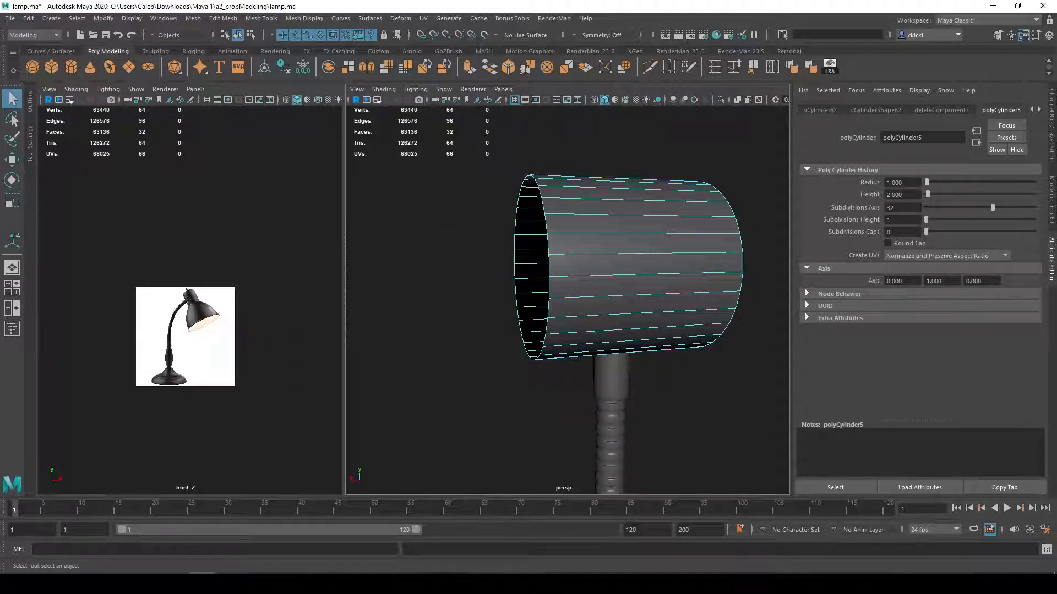
scroll(190, 301, "up", 3)
Step: Select the reference image plane and open its image plane shape attributes
left_click(375, 333)
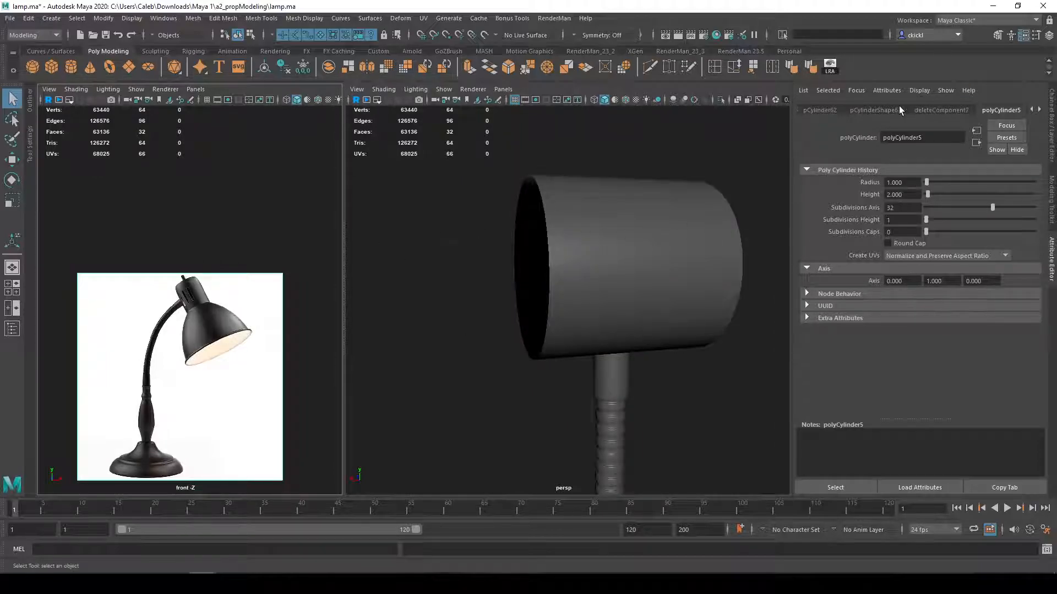
left_click(845, 110)
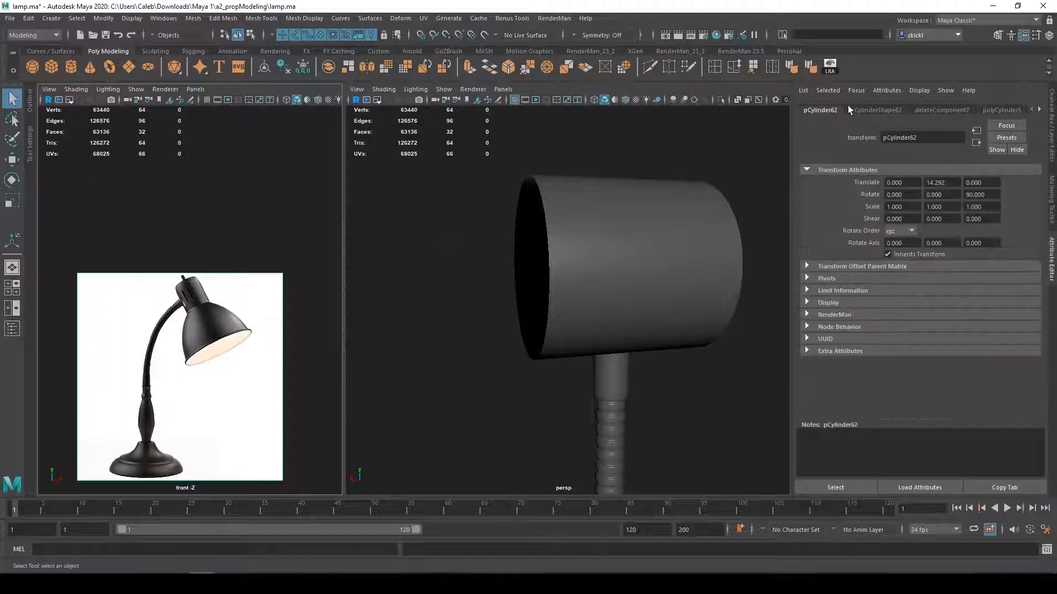
scroll(848, 107, "down", 4)
scroll(848, 107, "up", 4)
left_click(29, 102)
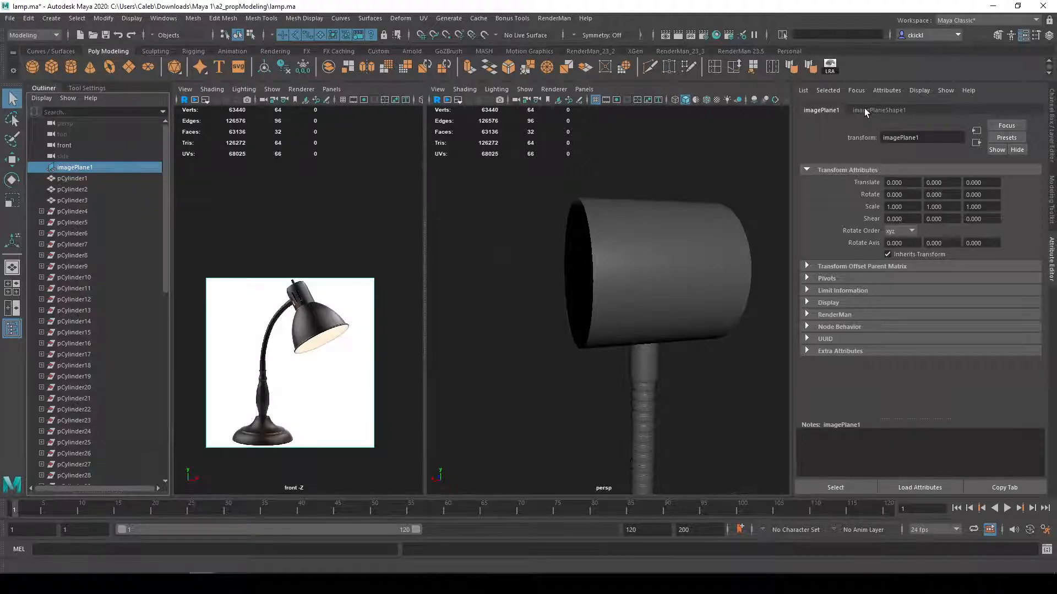
left_click(871, 110)
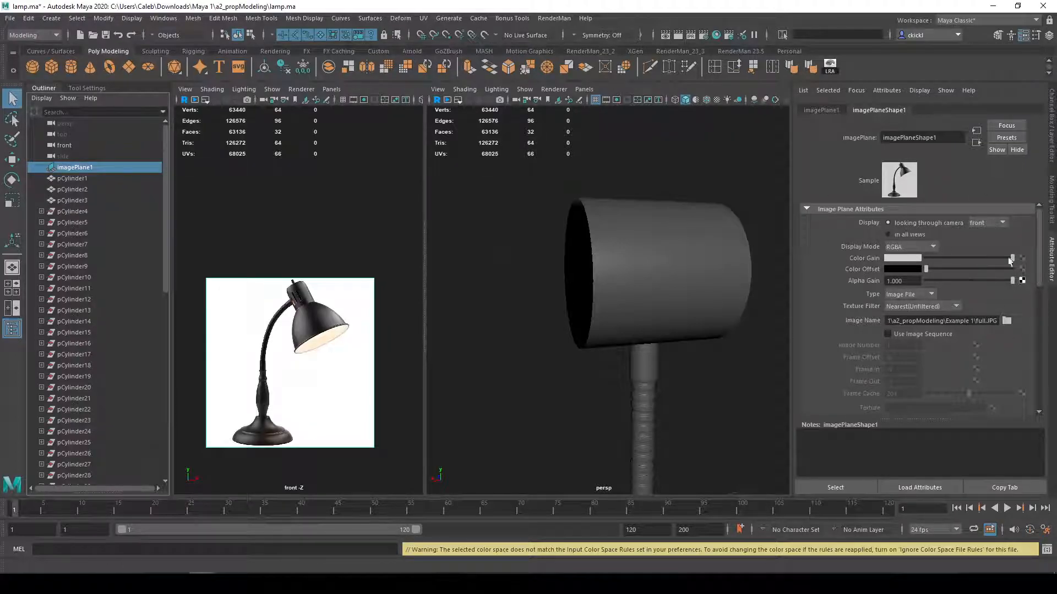
Step: Replace the reference plane's image with detail.jpg from the Example 1 folder in a2_propModeling
left_click(1006, 322)
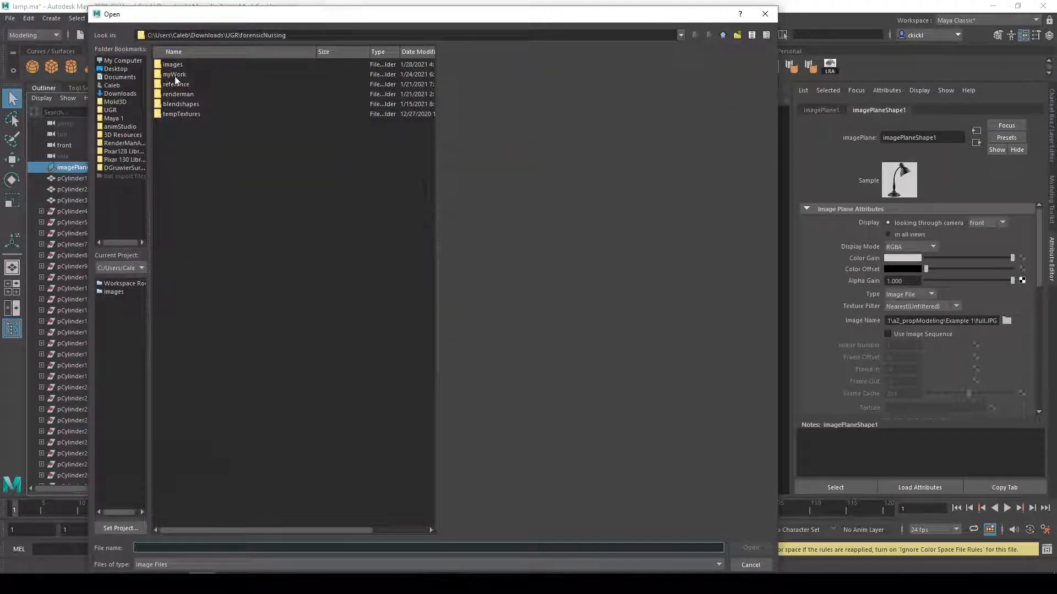
left_click(113, 118)
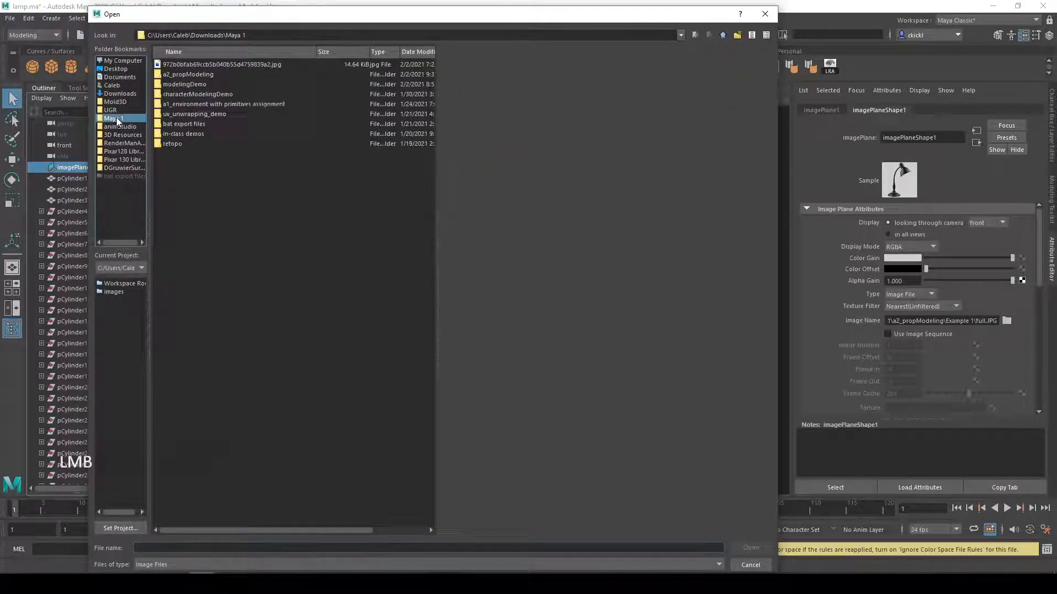
double_click(190, 74)
double_click(187, 64)
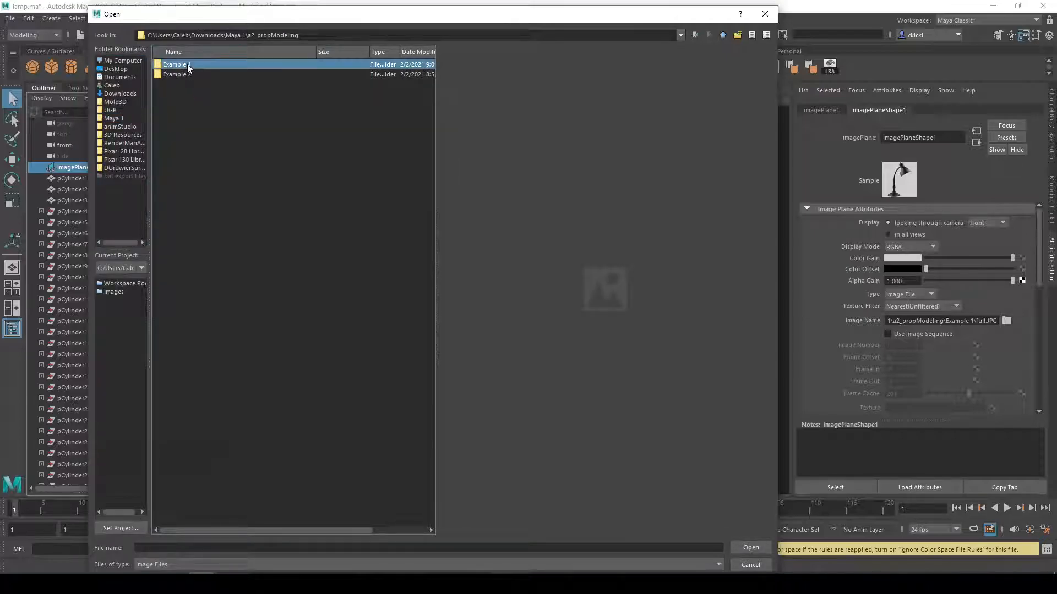
left_click(175, 74)
left_click(175, 64)
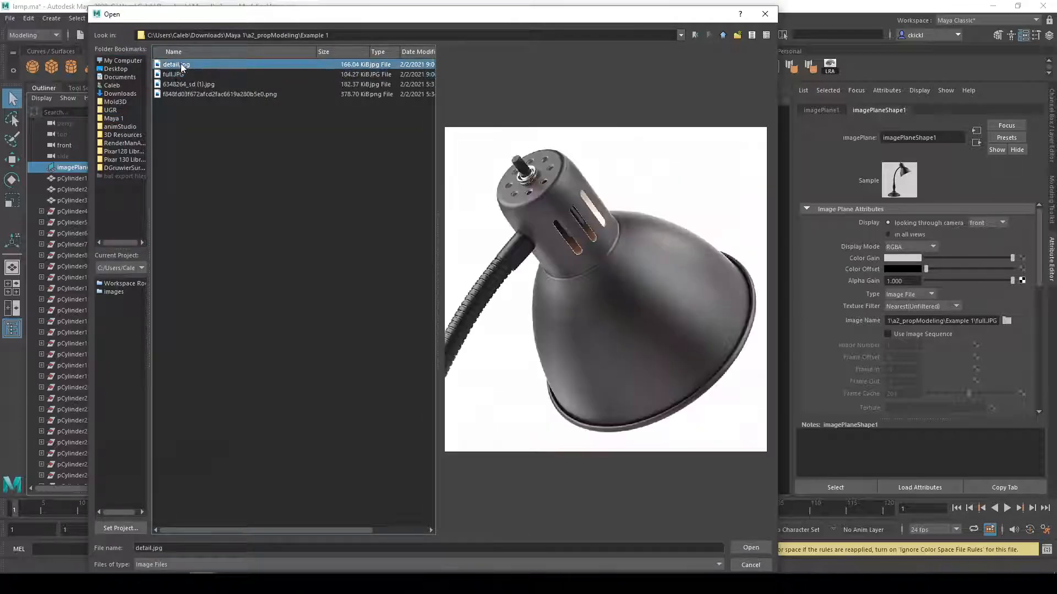
left_click(740, 545)
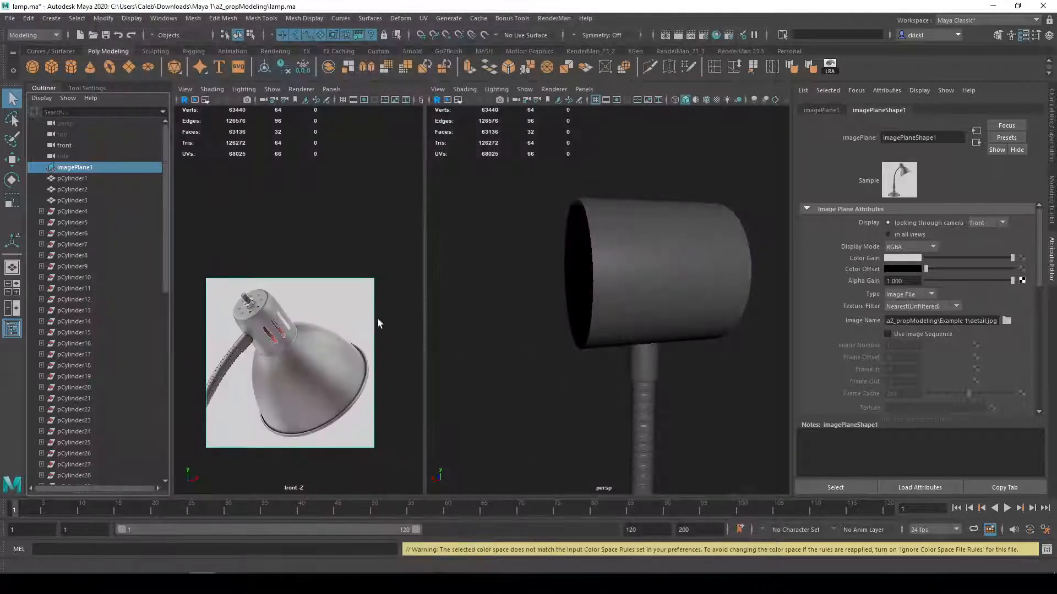
Step: Set the reference image plane's color space to Output - Rec.709
scroll(932, 329, "down", 5)
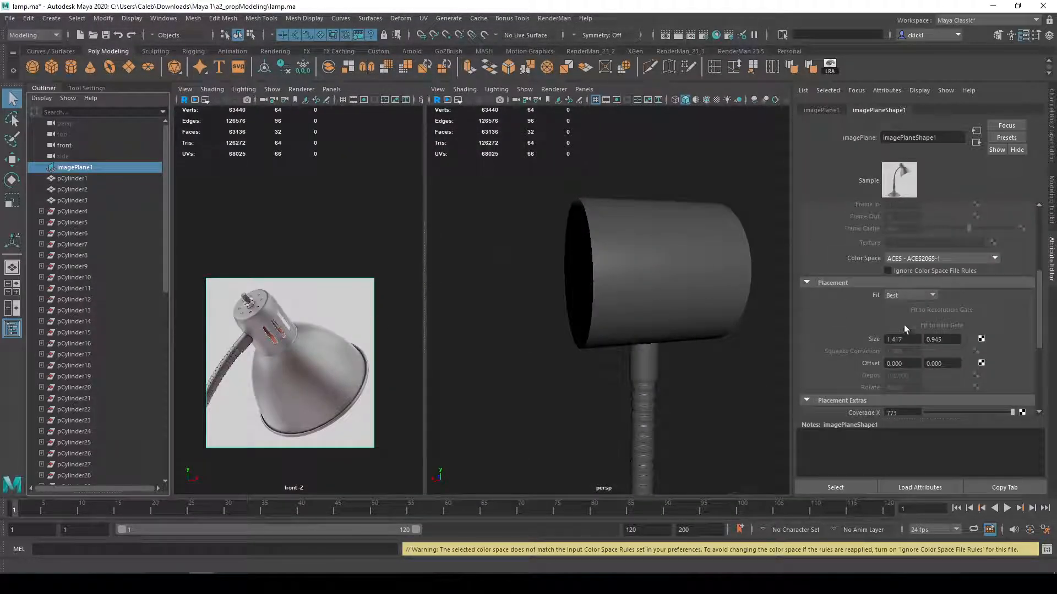
left_click(994, 259)
scroll(945, 319, "down", 5)
scroll(945, 319, "down", 8)
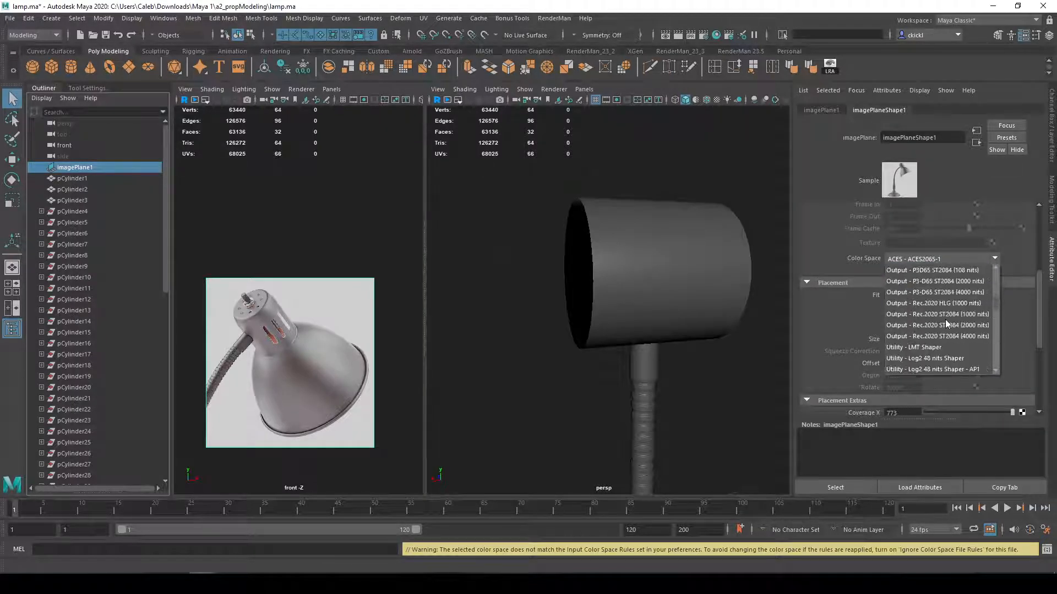
scroll(942, 330, "up", 3)
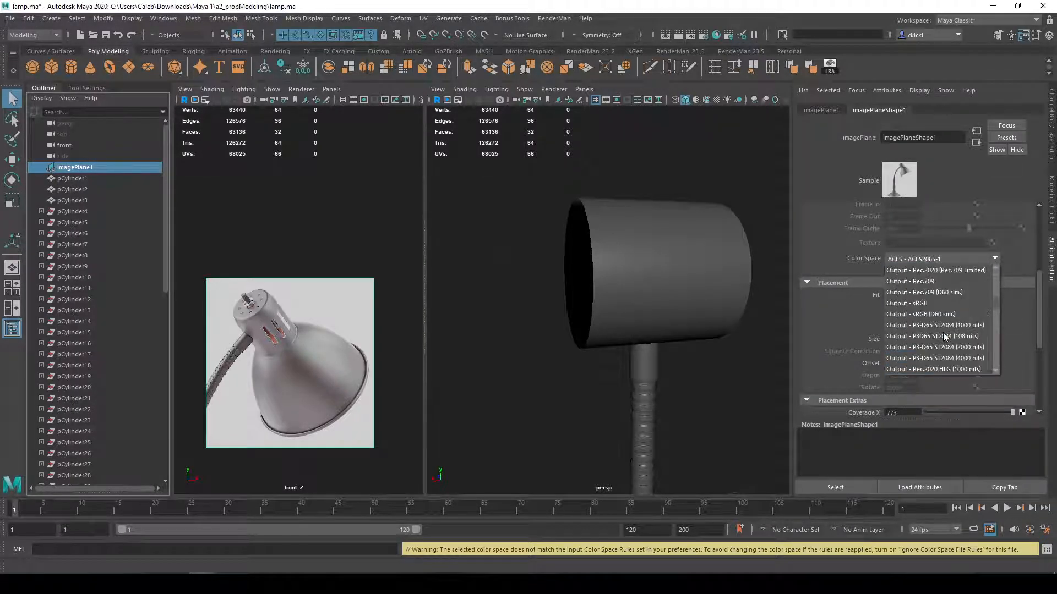
left_click(931, 314)
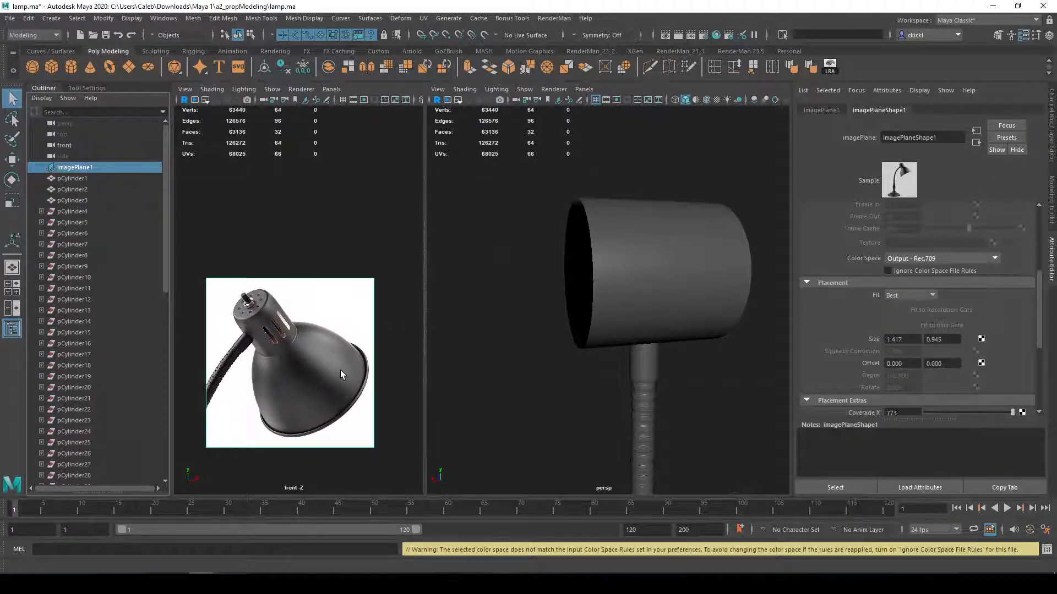
scroll(240, 311, "up", 5)
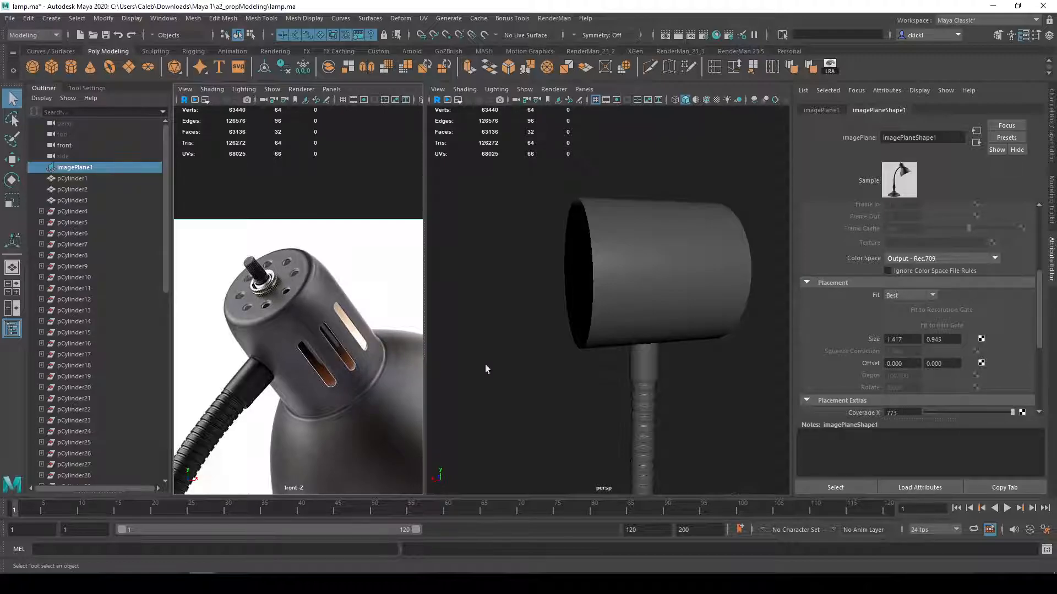
Step: Extrude the cylinder's front border edge loop and scale it inward to form a tapered rim
right_click_drag(605, 260, 602, 235)
left_click_drag(602, 237, 613, 243, "alt")
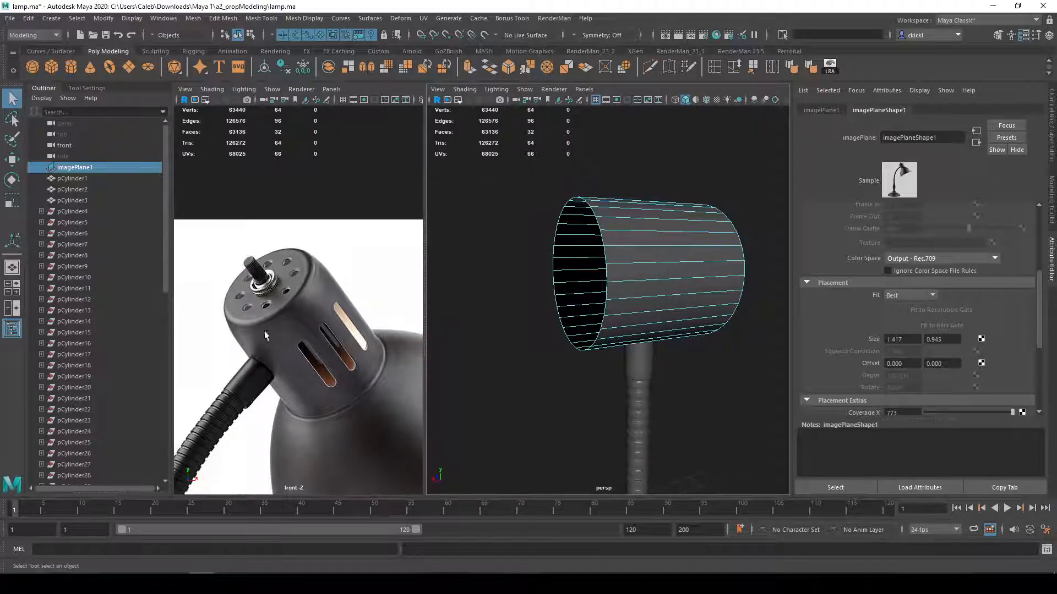
left_click_drag(694, 317, 695, 314, "alt")
key("ctrl+e")
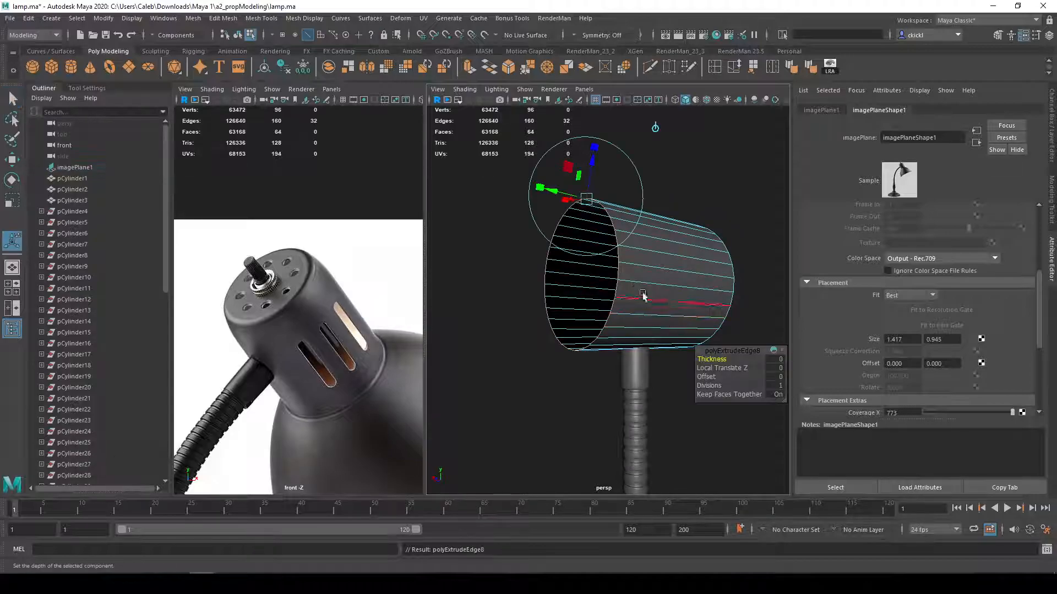
key("e")
key("r")
left_click_drag(574, 274, 515, 272)
key("w")
key("q")
Step: Insert three edge loops around the cylinder body with the Multi-Cut tool
left_click(650, 67)
left_click_drag(737, 232, 680, 243, "alt")
middle_click(608, 269, "ctrl")
left_click_drag(605, 273, 633, 239, "alt")
middle_click(611, 273, "ctrl")
key("q")
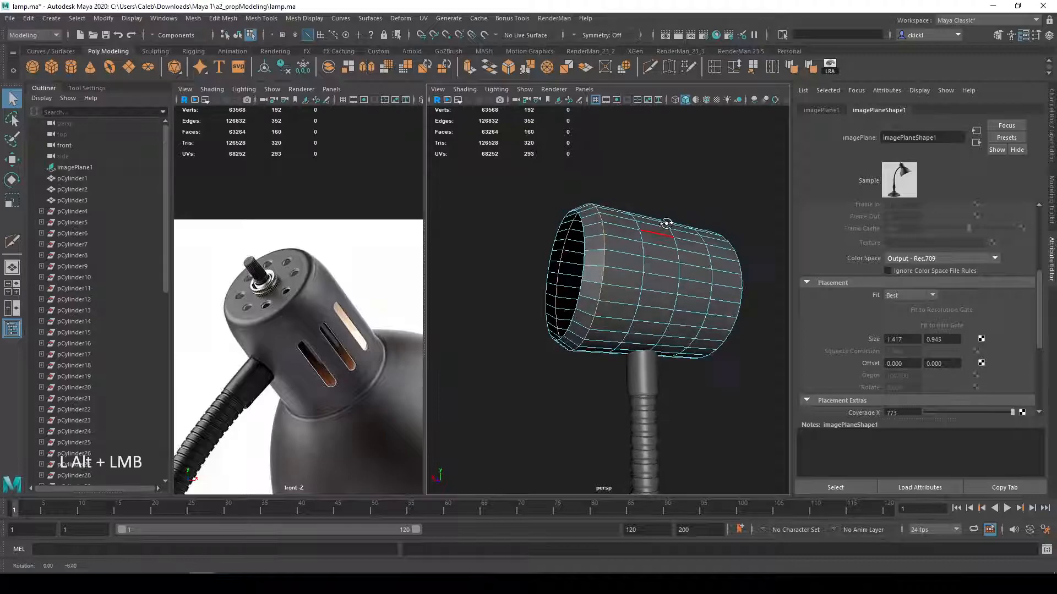
Step: Scale the edge loop behind the front rim slightly inward and shift it along X to about 1.097
double_click(596, 226)
key("r")
left_click_drag(577, 279, 573, 279)
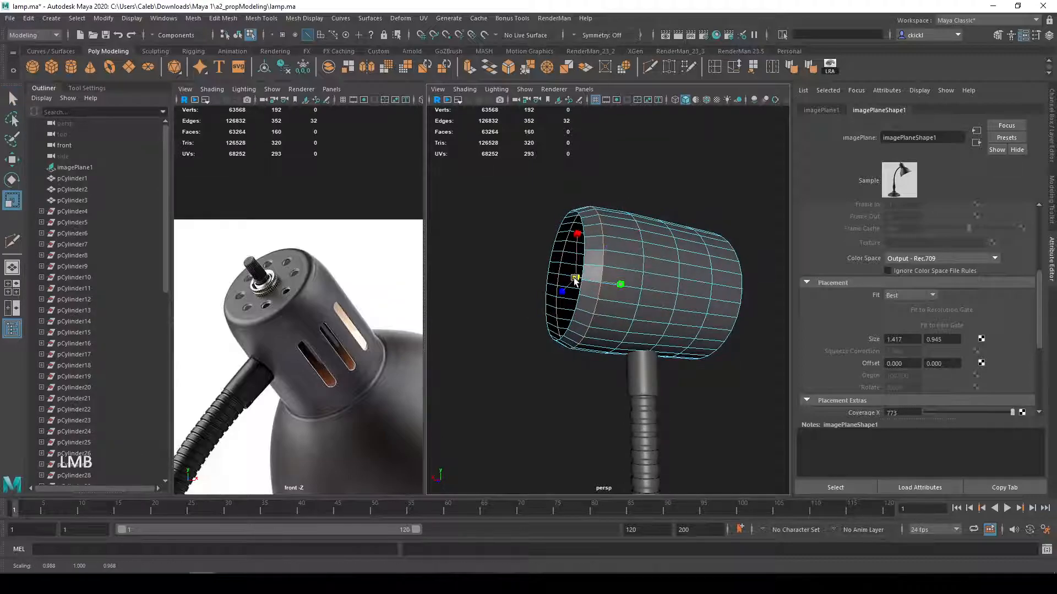
left_click(515, 273)
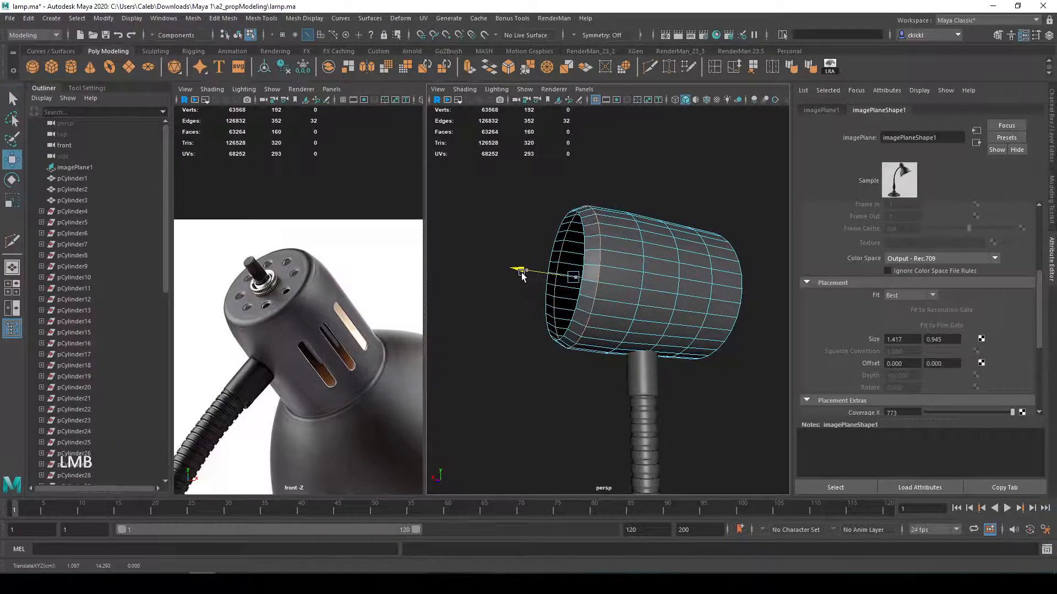
Step: Extrude the front border edge loop and scale it toward the centre to form a cap with a small round hole
key("q")
double_click(585, 256)
key("r")
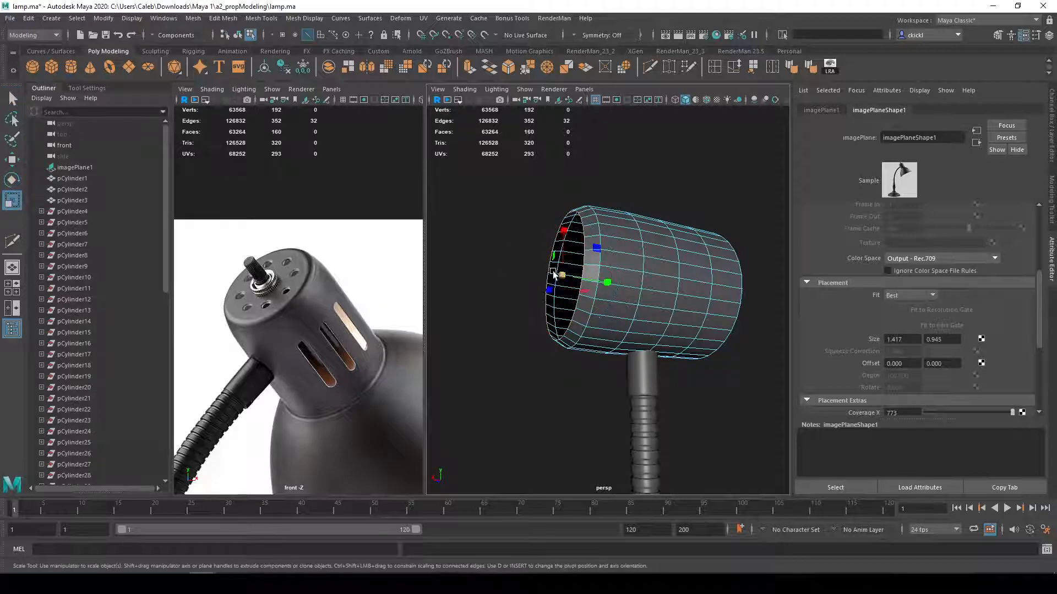
left_click_drag(563, 275, 562, 275)
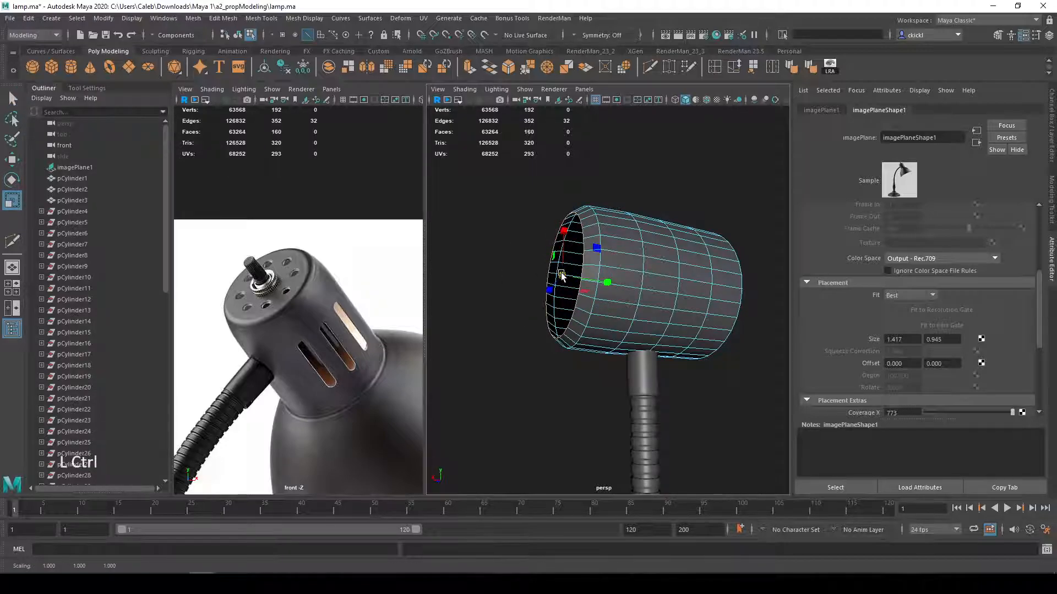
key("ctrl+e")
left_click_drag(561, 275, 503, 278)
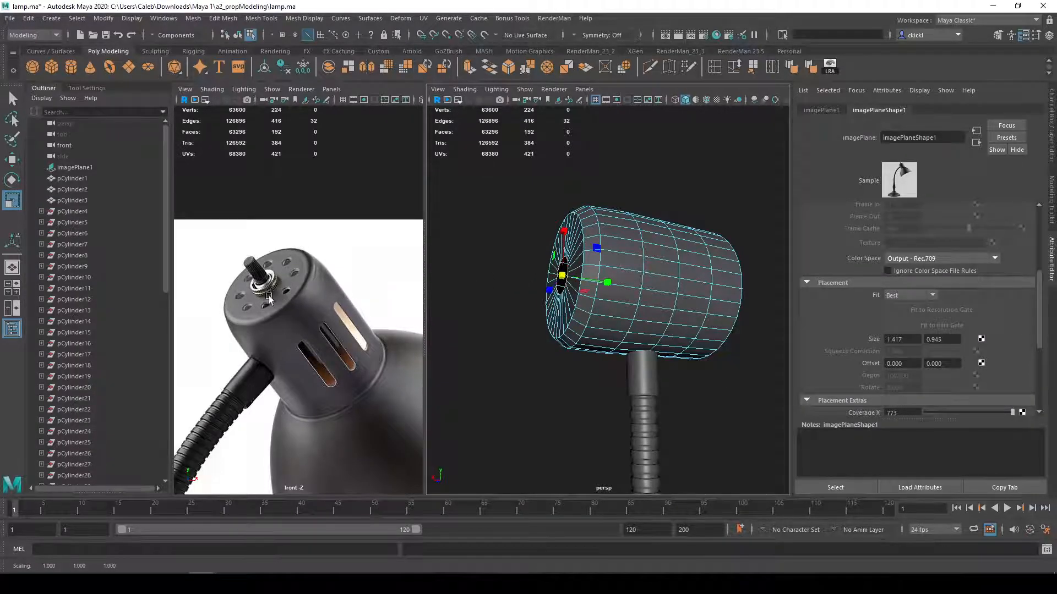
left_click_drag(495, 258, 600, 304, "alt")
left_click_drag(569, 272, 559, 272)
key("q")
Step: Examine the capped end from several angles and in smooth preview against the lamp head in the reference image
scroll(607, 243, "up", 5)
left_click_drag(582, 238, 645, 238, "alt")
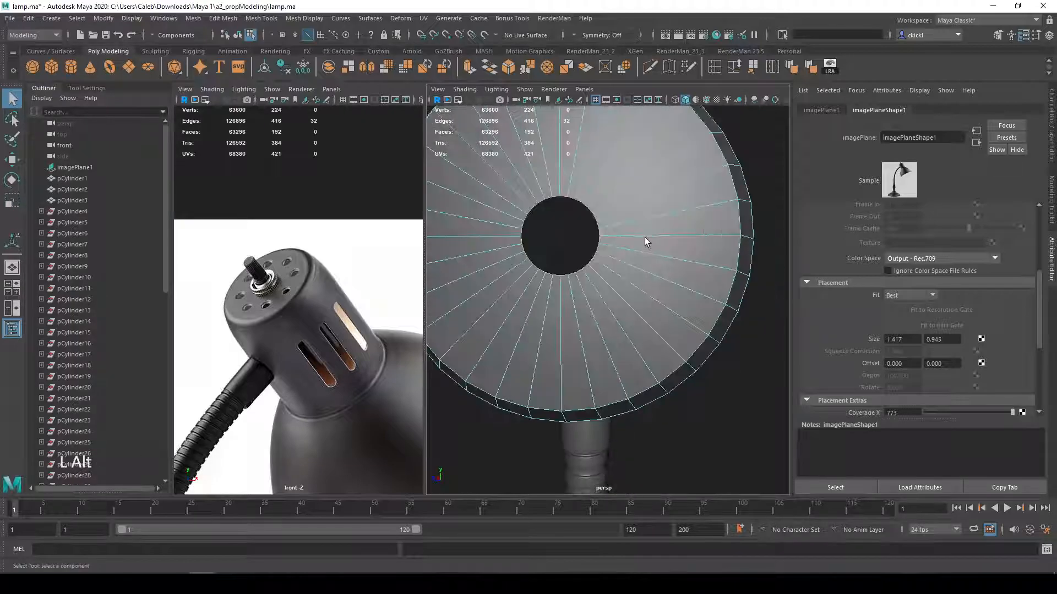
middle_click_drag(644, 237, 710, 325, "alt")
scroll(652, 316, "down", 5)
mouse_move(652, 316)
left_mouse_down("alt")
mouse_move(632, 310)
mouse_move(642, 300)
mouse_move(606, 303)
mouse_move(640, 330)
mouse_move(661, 332)
left_mouse_up("alt")
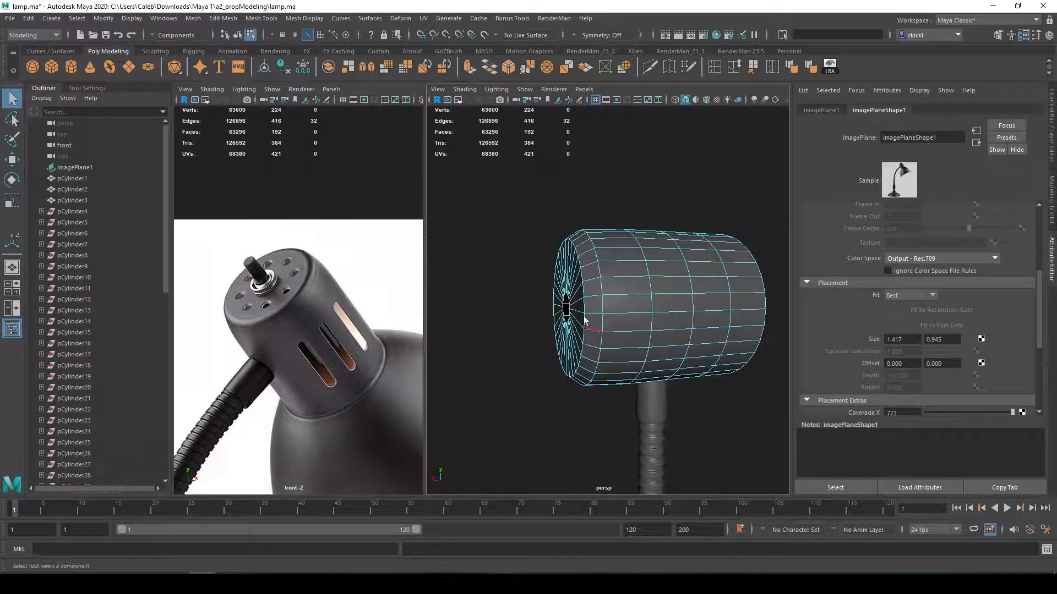
left_click_drag(630, 273, 647, 292, "alt")
middle_click_drag(664, 297, 633, 290, "alt")
key("3")
right_click_drag(600, 277, 636, 267)
mouse_move(534, 378)
left_mouse_down("alt")
mouse_move(565, 385)
mouse_move(553, 388)
left_mouse_up("alt")
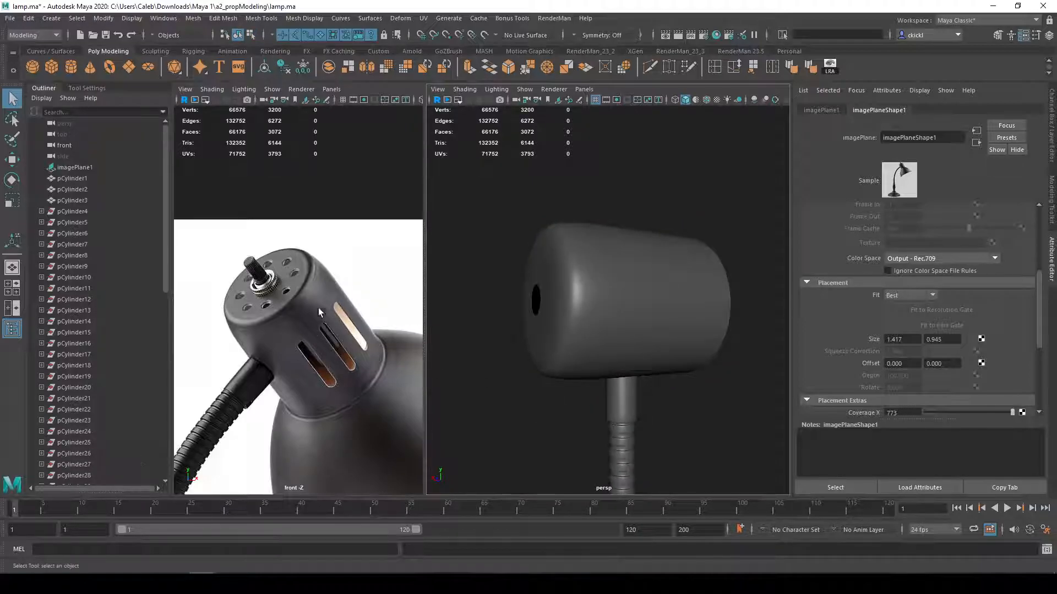
key("1")
Step: Bevel the cap's outer edge loop with fraction 0.3 and check the rounded corner in smooth preview
right_click_drag(566, 306, 570, 304)
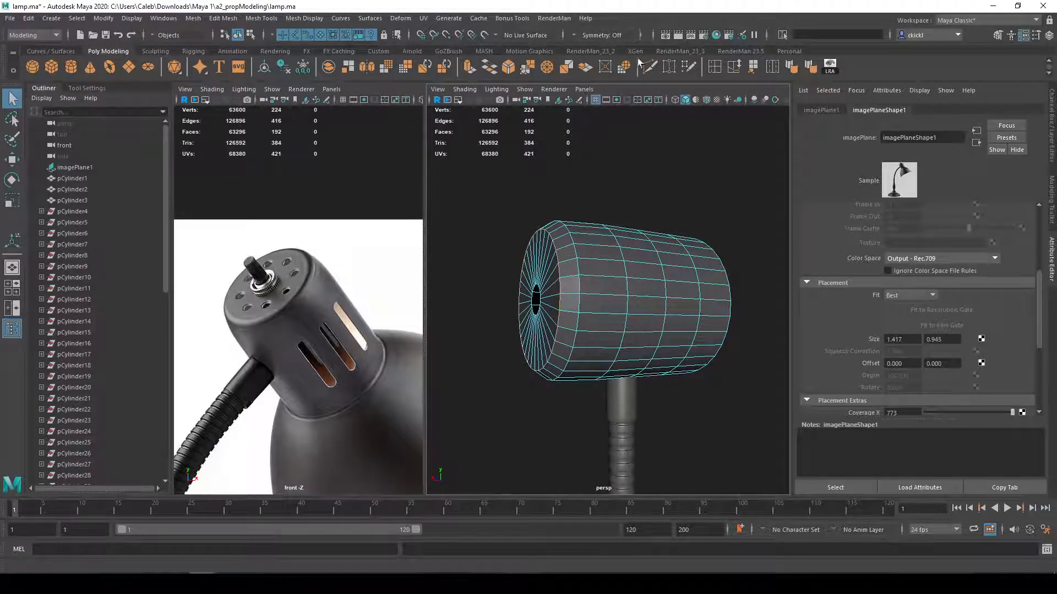
left_click(509, 70)
left_click_drag(708, 359, 708, 359)
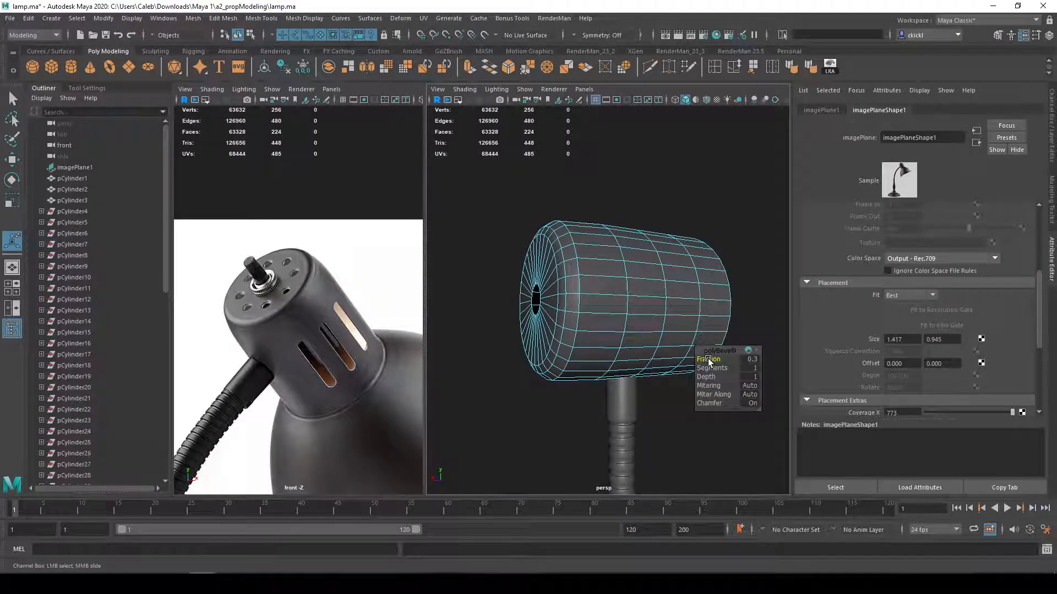
right_click_drag(655, 311, 694, 261)
left_click(558, 425)
mouse_move(558, 424)
left_mouse_down("alt")
mouse_move(583, 427)
mouse_move(568, 447)
mouse_move(569, 409)
left_mouse_up("alt")
left_click(603, 328)
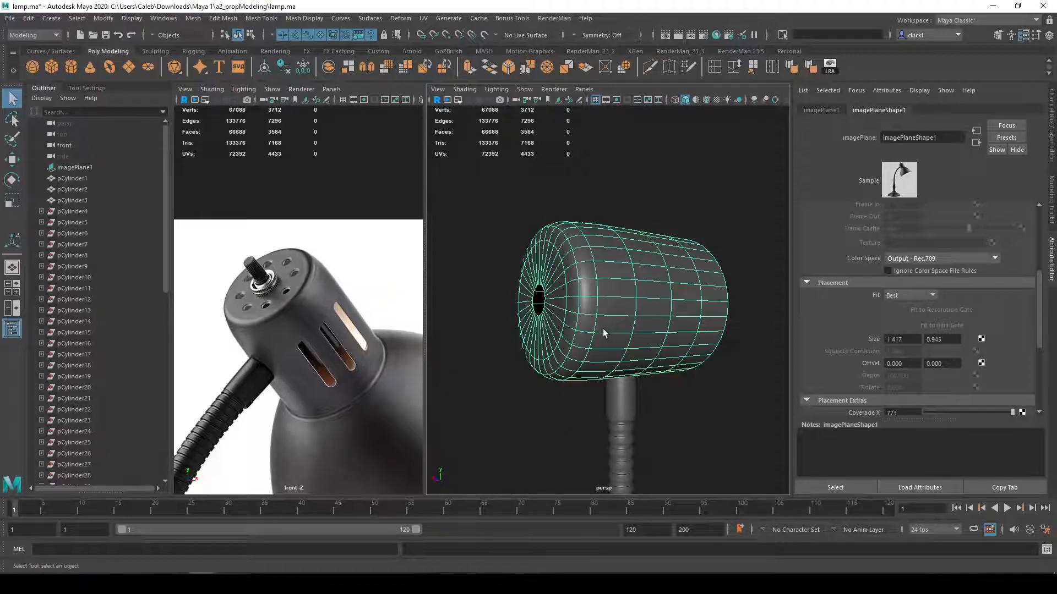
key("1")
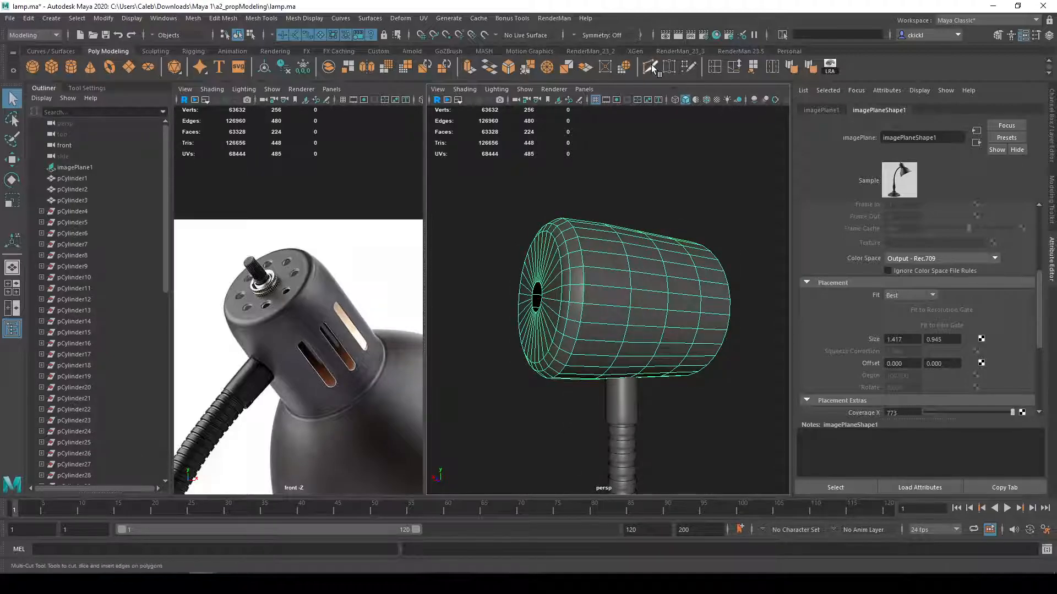
Step: Insert a supporting edge loop around the body just behind the beveled rim and preview the smoothed shape
left_click(650, 66)
left_click(591, 299, "ctrl")
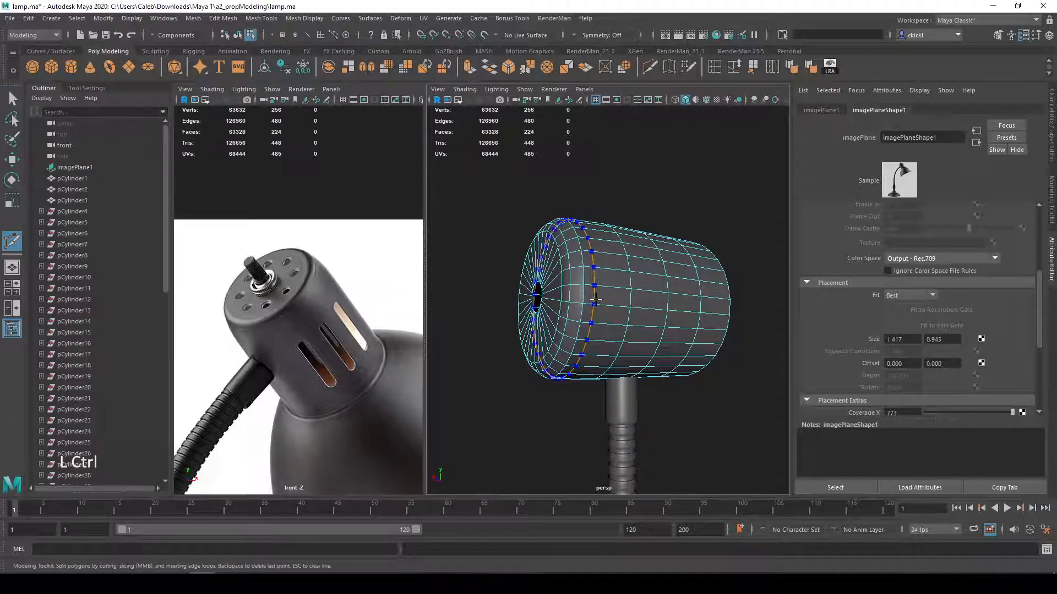
key("3")
key("q")
right_click_drag(618, 294, 663, 280)
left_click(572, 419)
Step: Select the cap's outer edge loop and set the Transform Constraint to Edge
right_click_drag(579, 330, 579, 283)
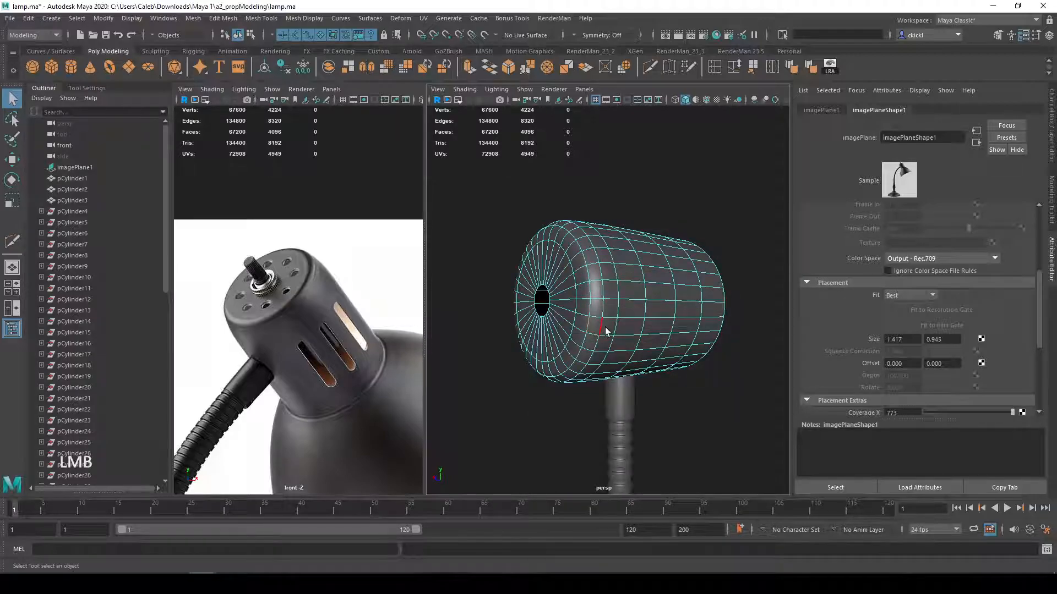
double_click(576, 305)
key("1")
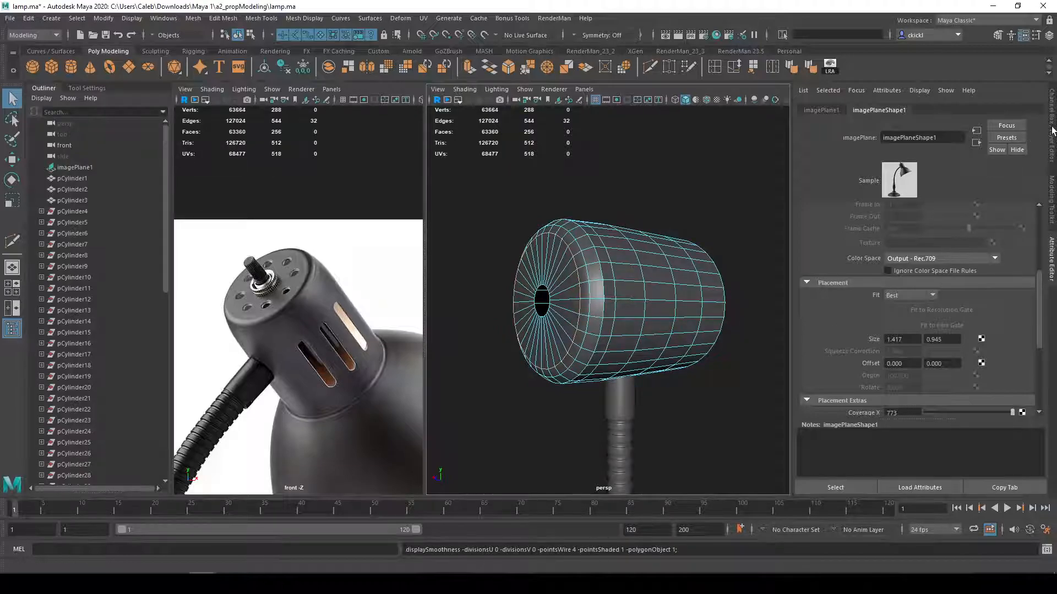
left_click(1044, 203)
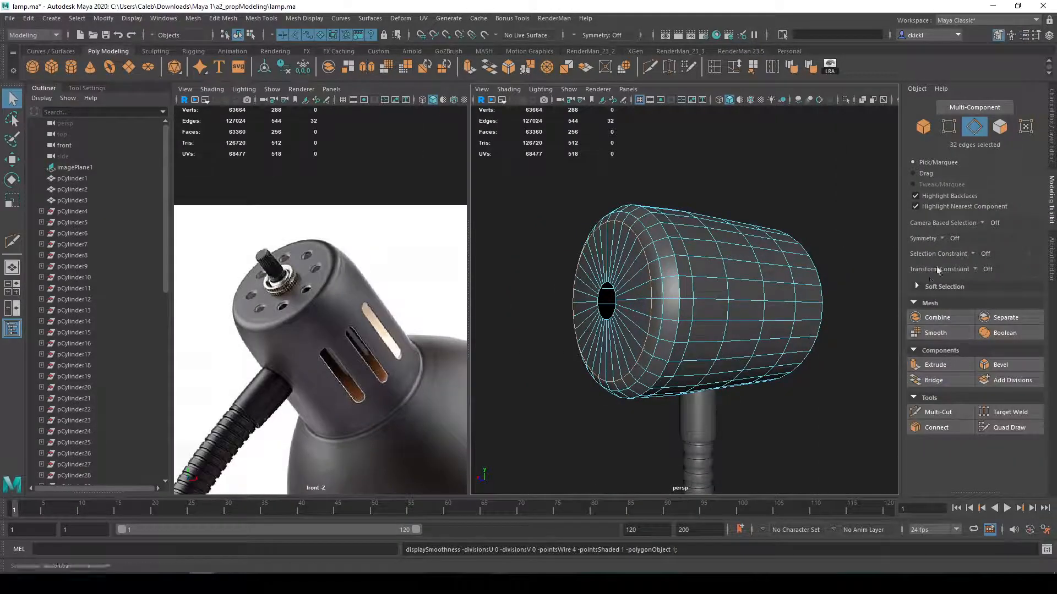
left_click(969, 253)
left_click(952, 274)
left_click(970, 270)
left_click(987, 282)
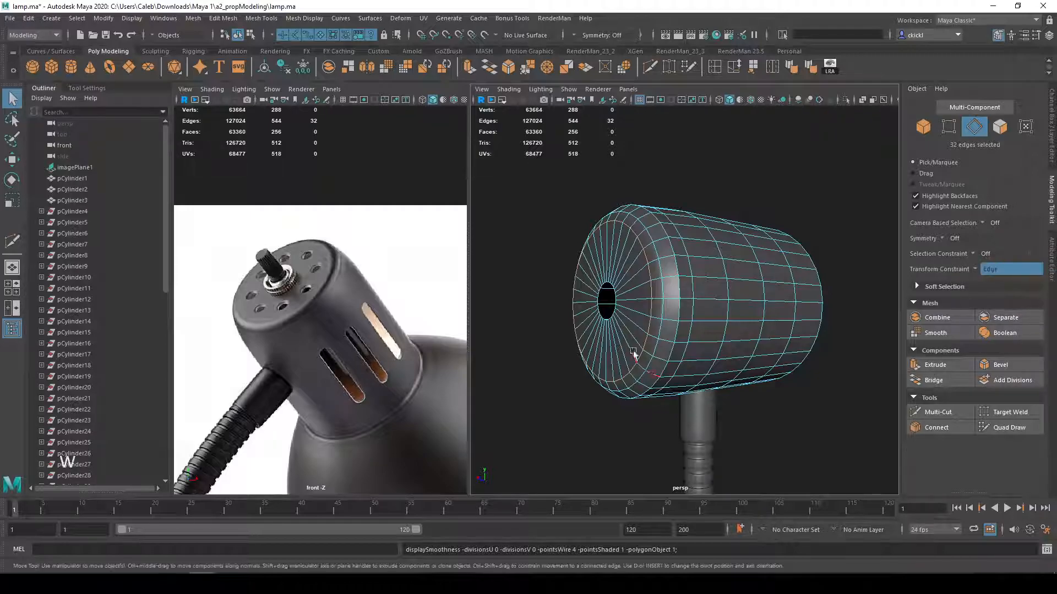
Step: Scale the selected loop outward toward the cap's rim and check the flatter cap in smooth preview
key("w")
key("e")
key("r")
left_click_drag(607, 302, 609, 303)
left_click_drag(611, 305, 613, 326)
key("w")
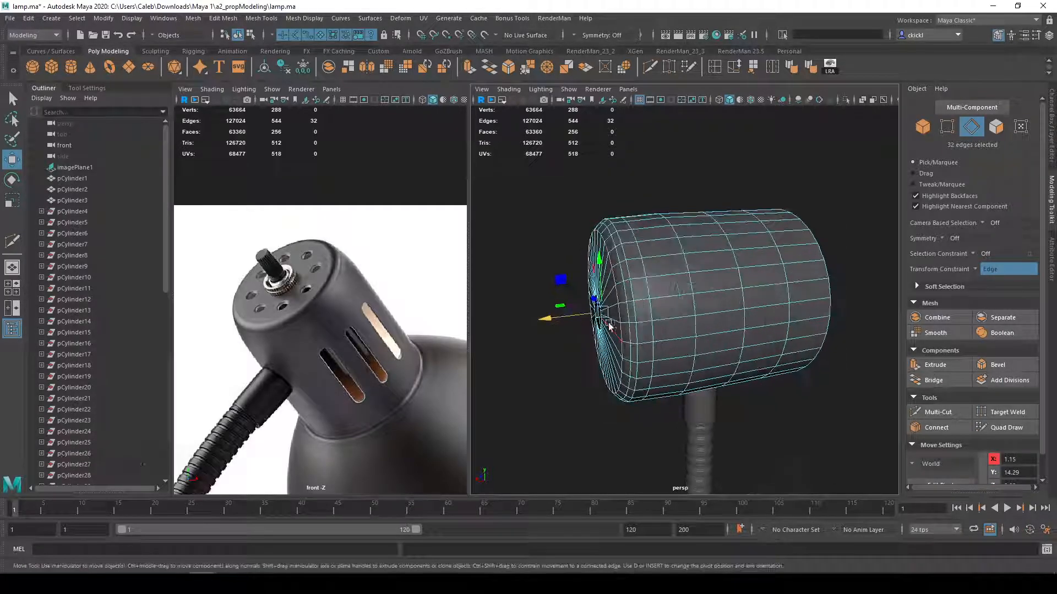
key("q")
right_click_drag(678, 323, 708, 276)
key("3")
left_click(584, 399)
left_click_drag(594, 408, 638, 359, "alt")
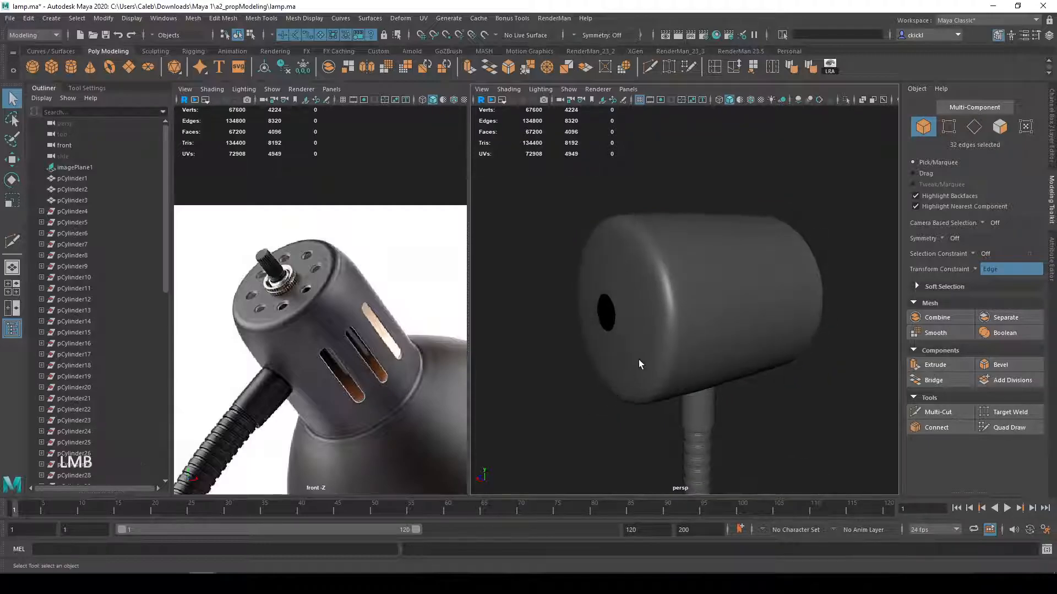
left_click(617, 348)
key("1")
Step: Turn off the Transform Constraint and pull the central hole's edge loop outward to about X 1.25
right_click_drag(605, 325, 605, 300)
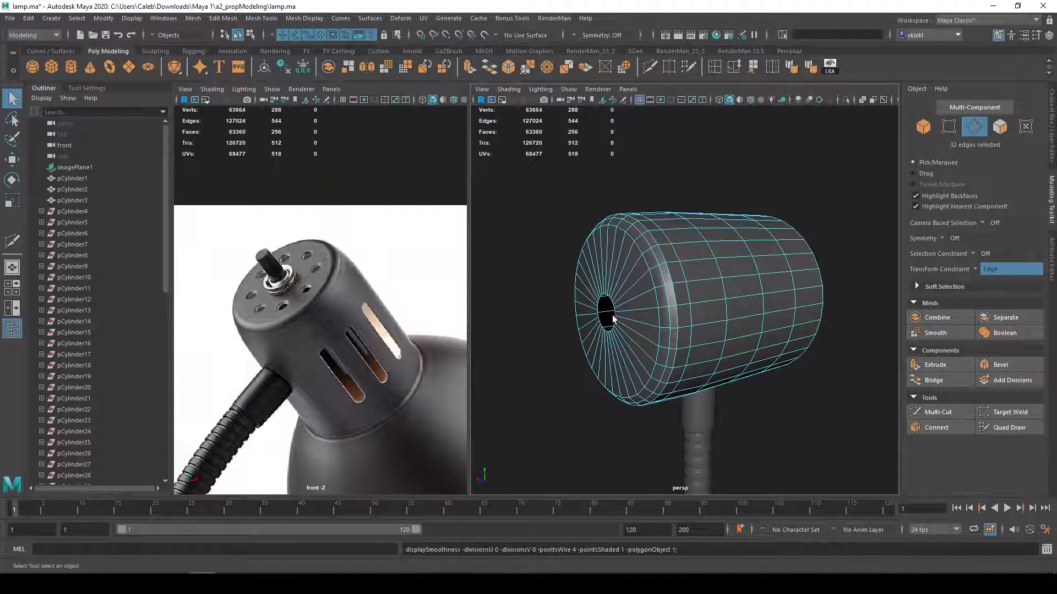
mouse_move(612, 315)
left_mouse_down("alt")
mouse_move(582, 316)
mouse_move(600, 321)
left_mouse_up("alt")
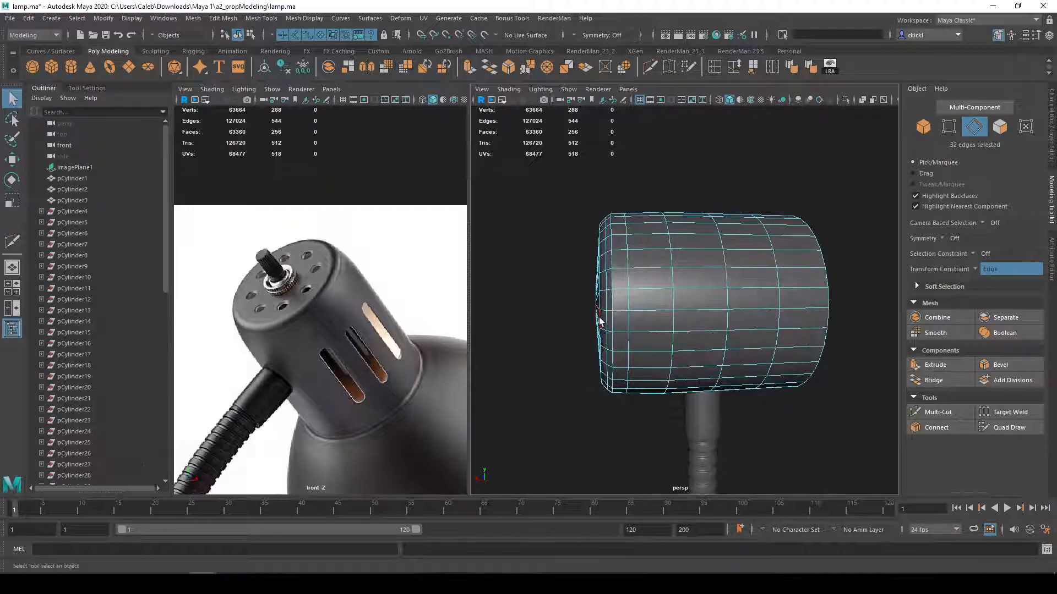
key("w")
left_click(554, 304)
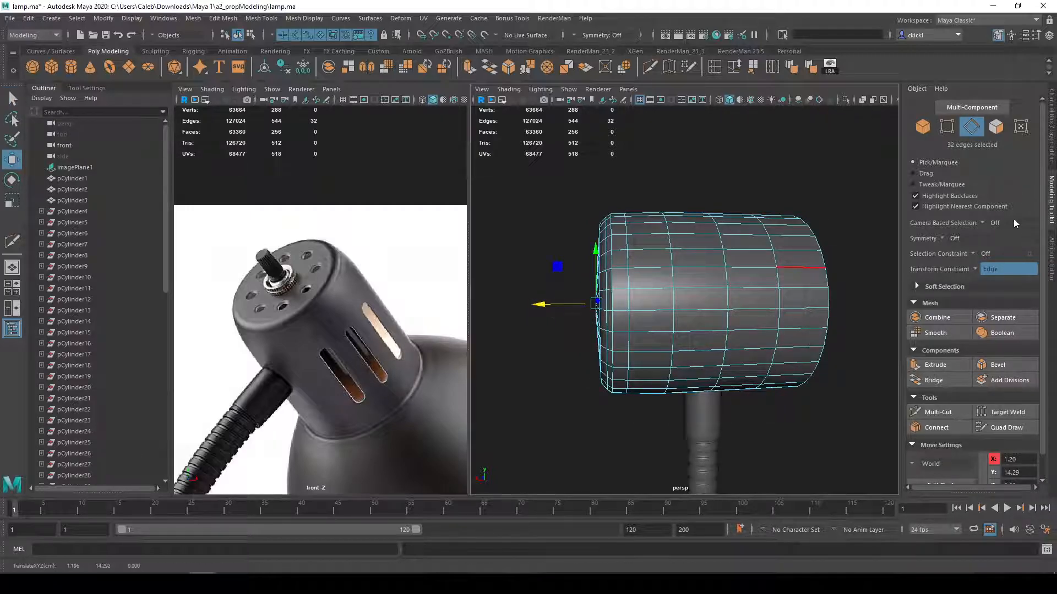
left_click_drag(549, 305, 543, 304)
middle_click_drag(542, 304, 621, 302, "alt")
left_click_drag(621, 302, 666, 302, "alt")
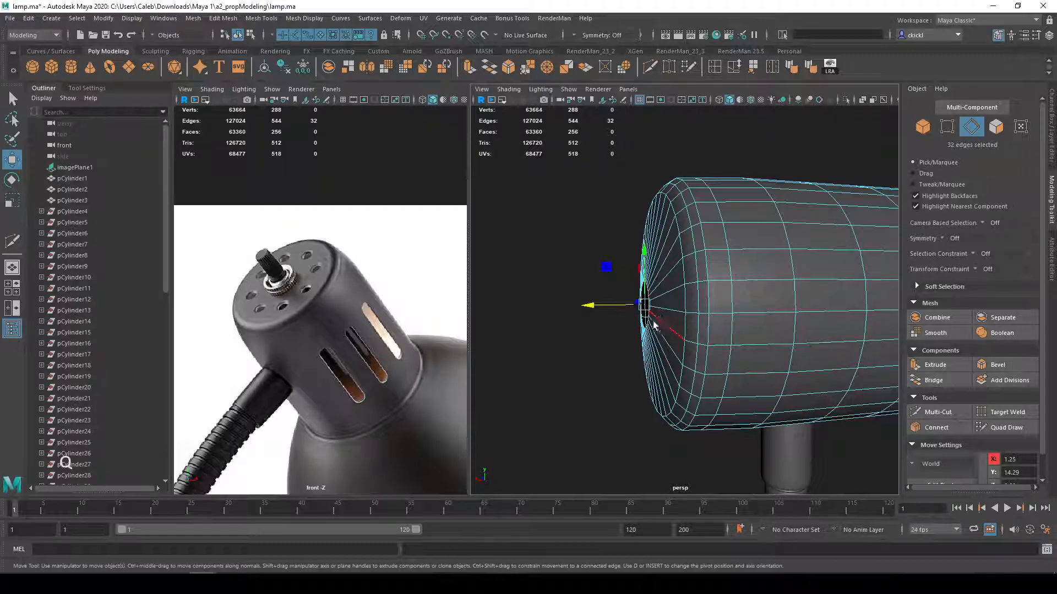
Step: Try to move a single edge of the cap's central hole along the X axis
key("q")
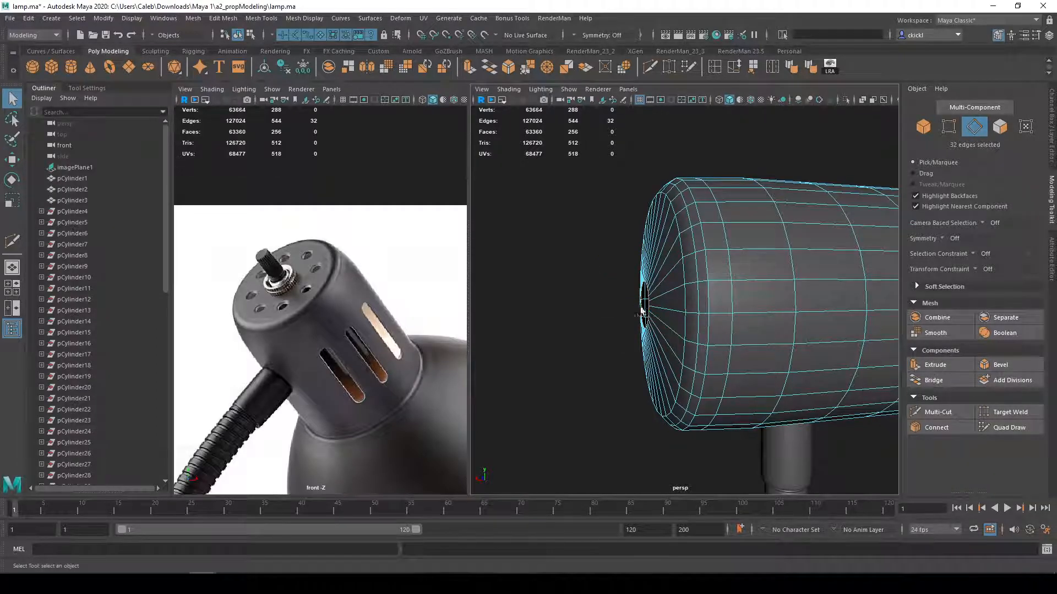
scroll(641, 308, "up", 5)
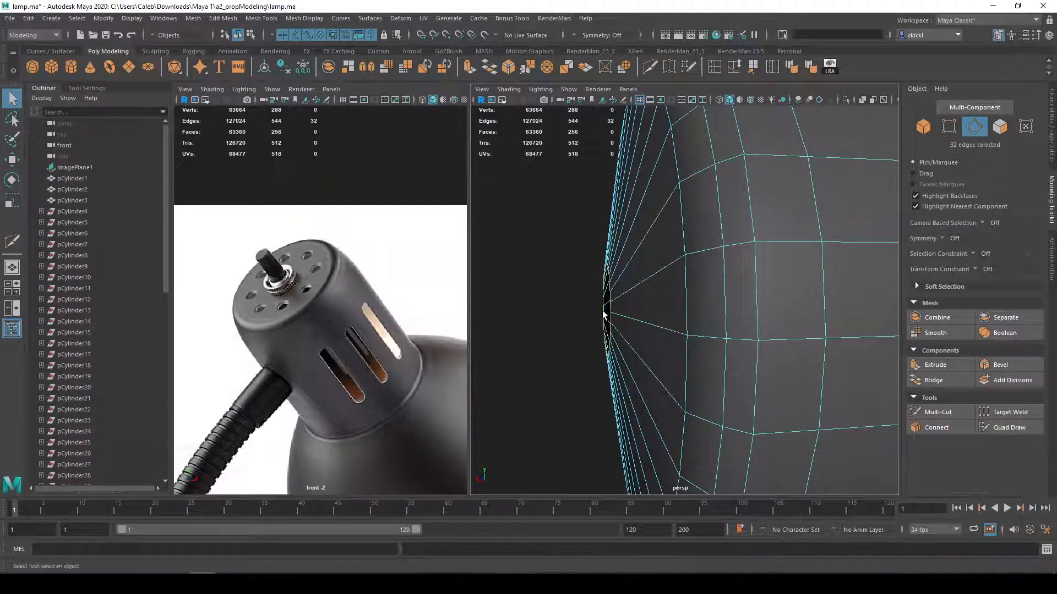
key("w")
left_click_drag(553, 311, 540, 359)
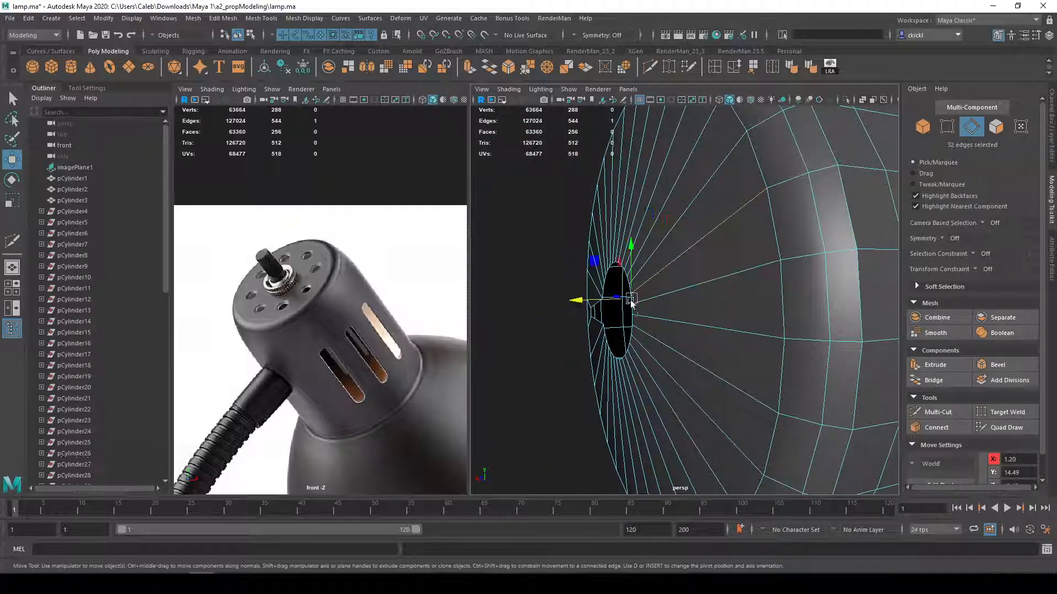
left_click_drag(600, 304, 688, 333, "alt")
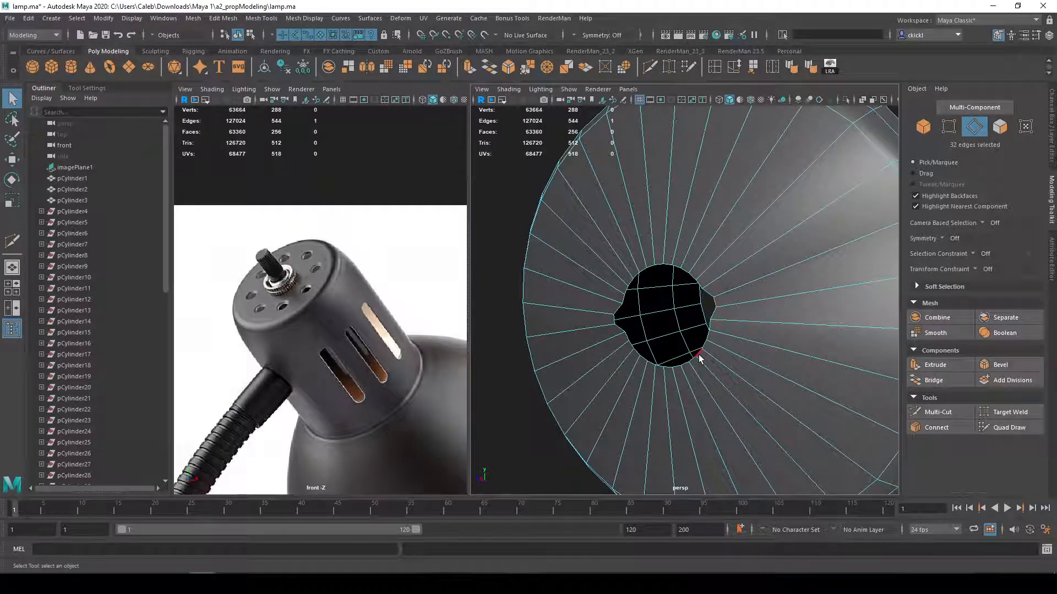
left_click_drag(757, 370, 692, 379, "alt")
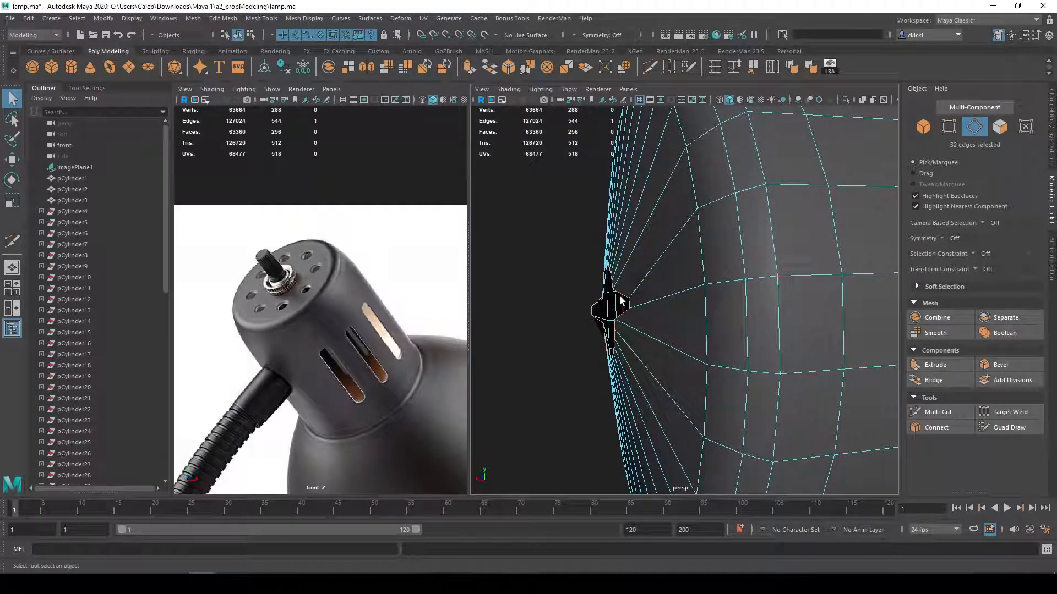
Step: Try to scale the central hole's edge loop, and undo the scaling
key("r")
left_click_drag(666, 341, 667, 313, "alt")
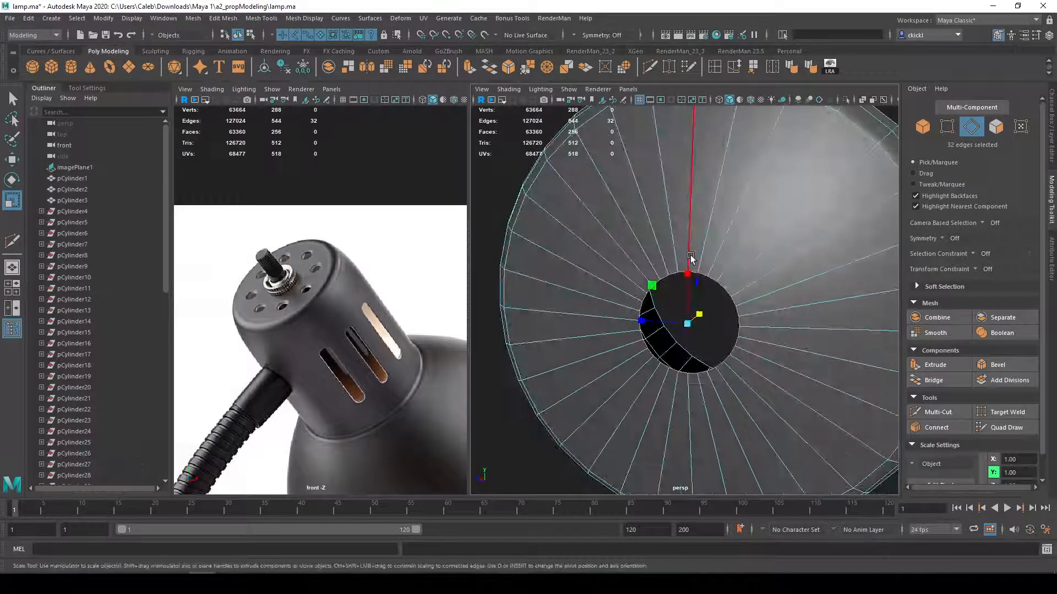
left_click_drag(686, 277, 686, 323)
left_click_drag(687, 275, 673, 339)
key("ctrl+z")
key("ctrl+z")
scroll(695, 344, "down", 3)
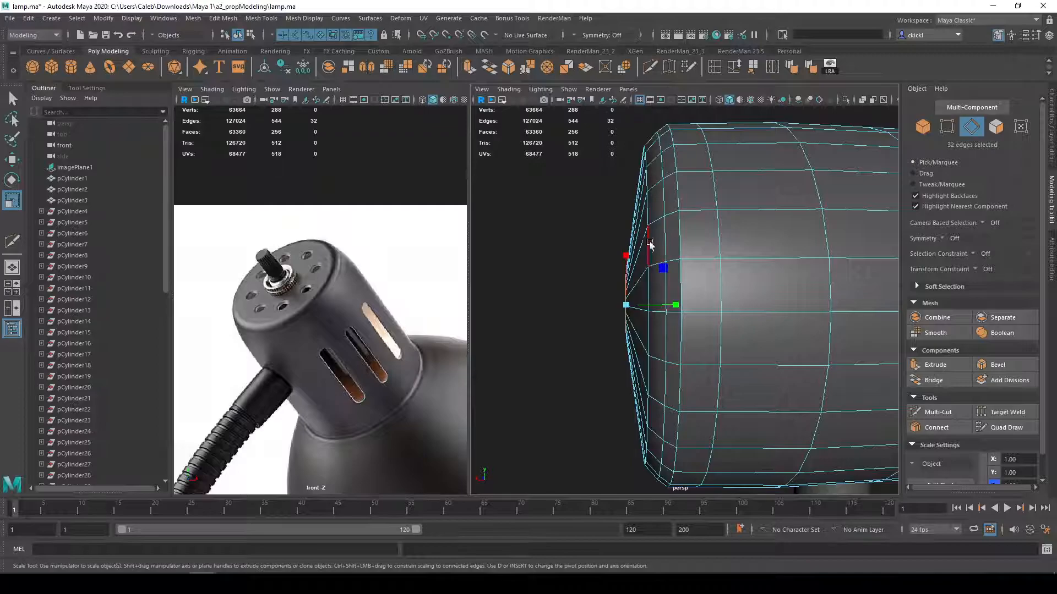
left_click_drag(651, 268, 685, 360, "alt")
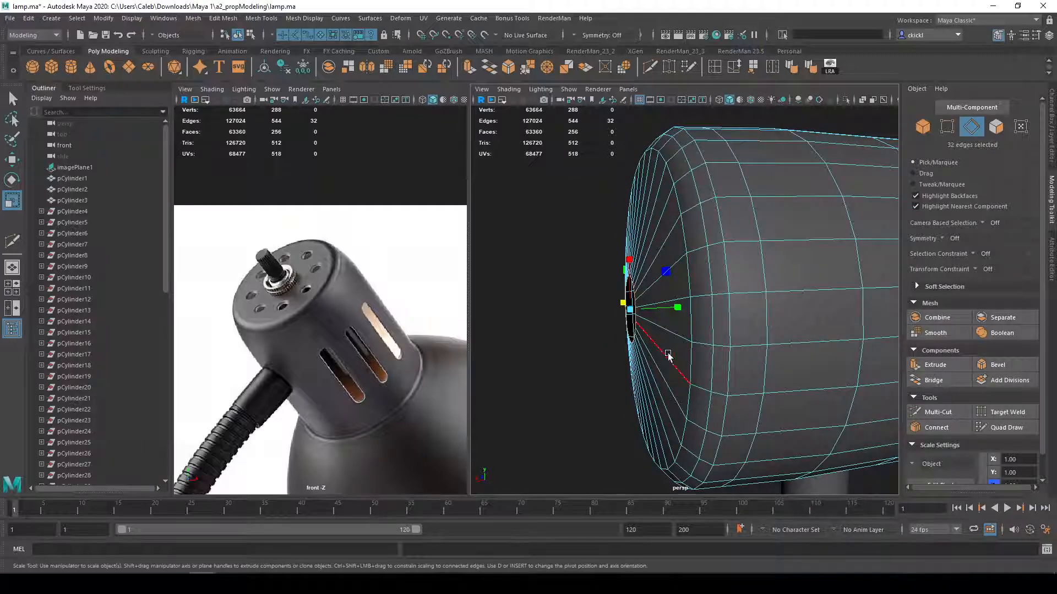
left_click_drag(651, 326, 562, 318, "alt")
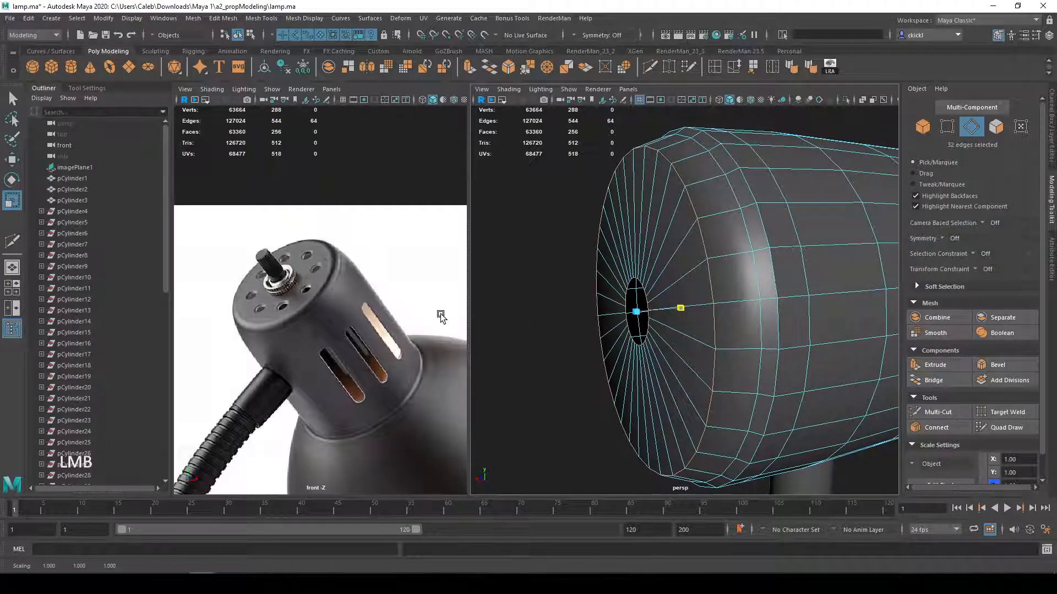
mouse_move(695, 348)
left_mouse_down("alt")
mouse_move(703, 354)
mouse_move(682, 358)
left_mouse_up("alt")
left_click(645, 327)
key("q")
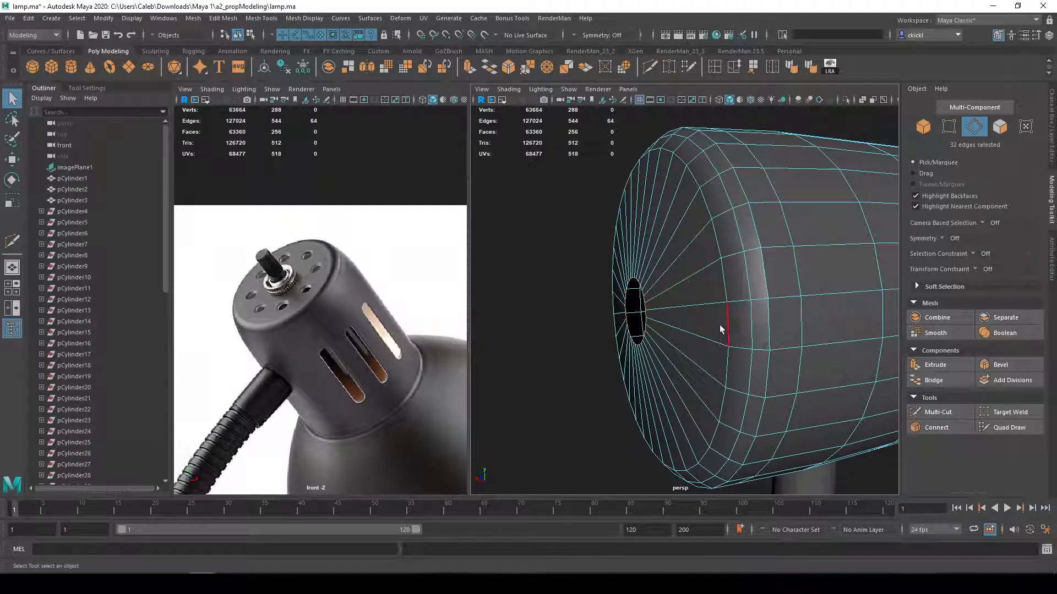
Step: Edit the hole edge loop's pivot with point snapping on, snapping it to a vertex on the cap's outer rim loop
key("w")
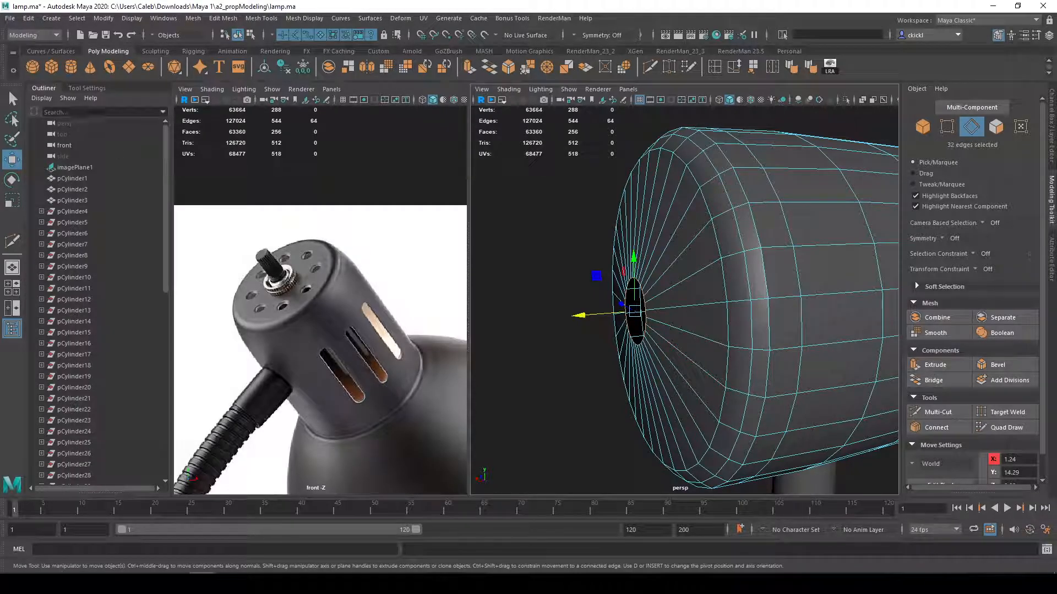
double_click(13, 159)
left_click(130, 163)
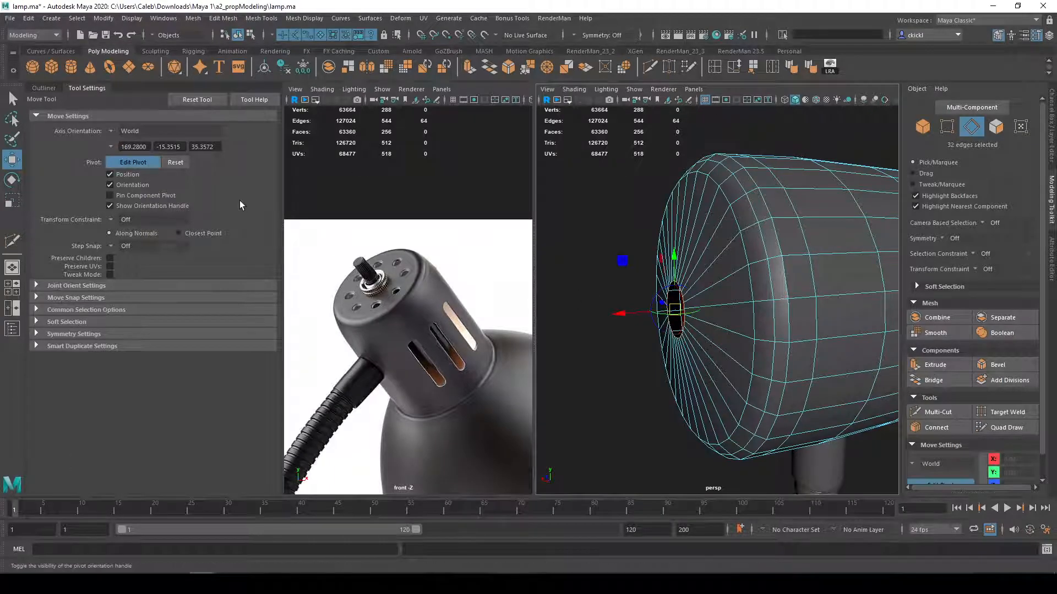
left_click(143, 163)
left_click(141, 164)
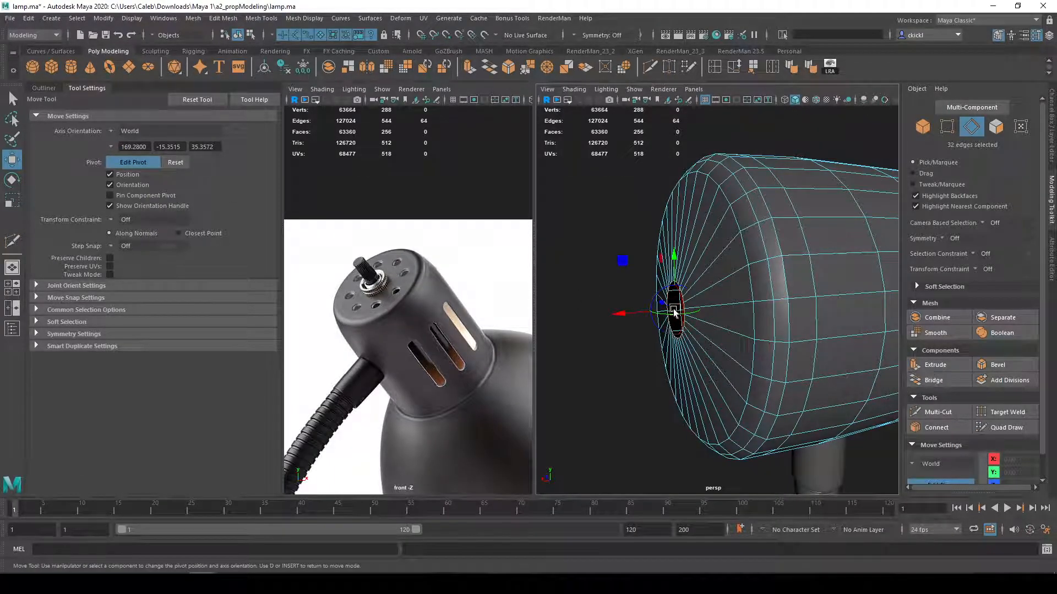
left_click(446, 35)
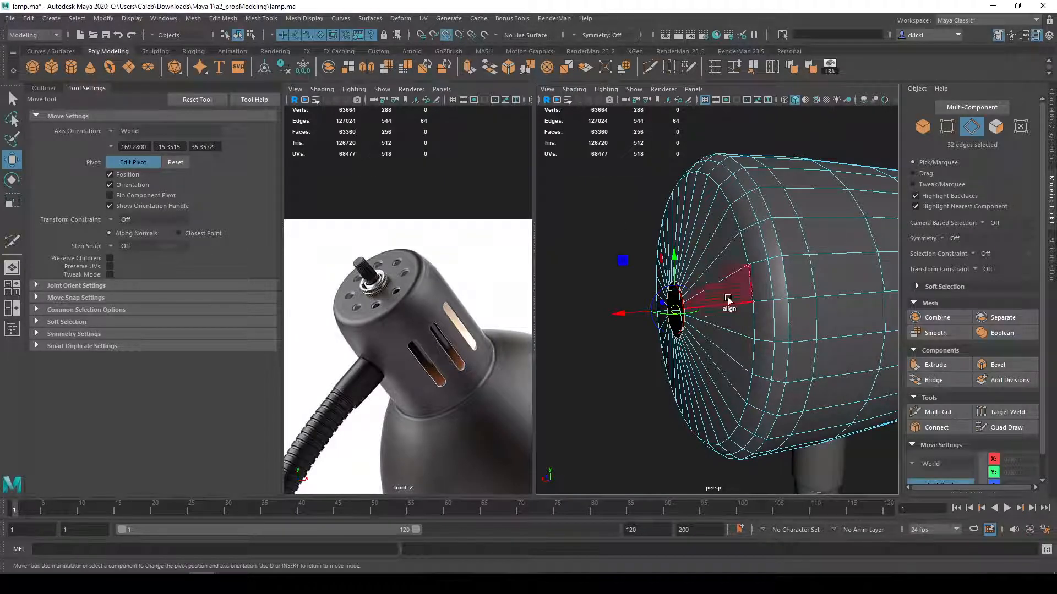
left_click_drag(675, 308, 757, 348)
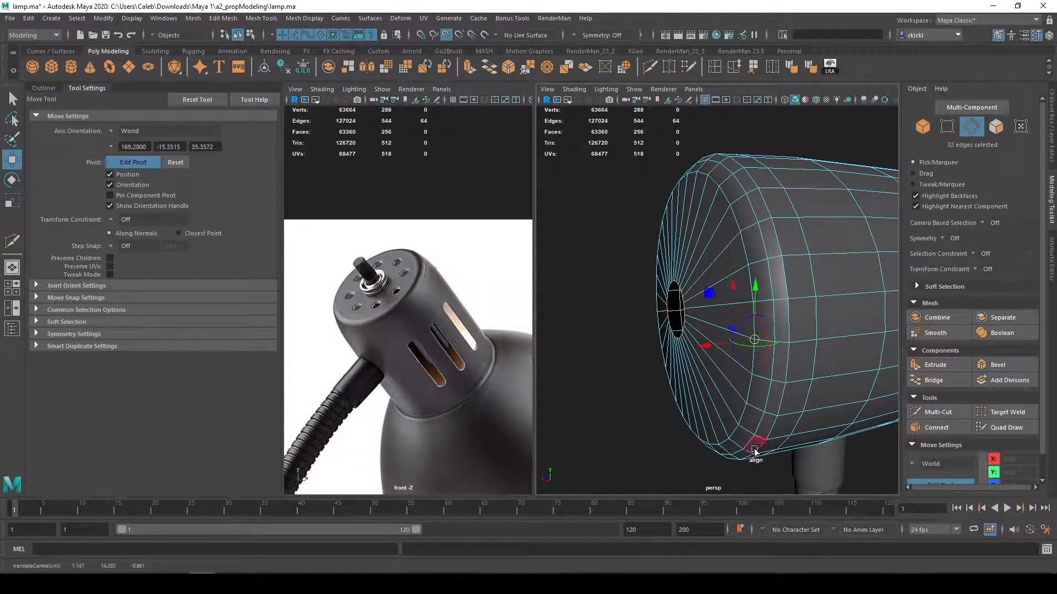
left_click(735, 439)
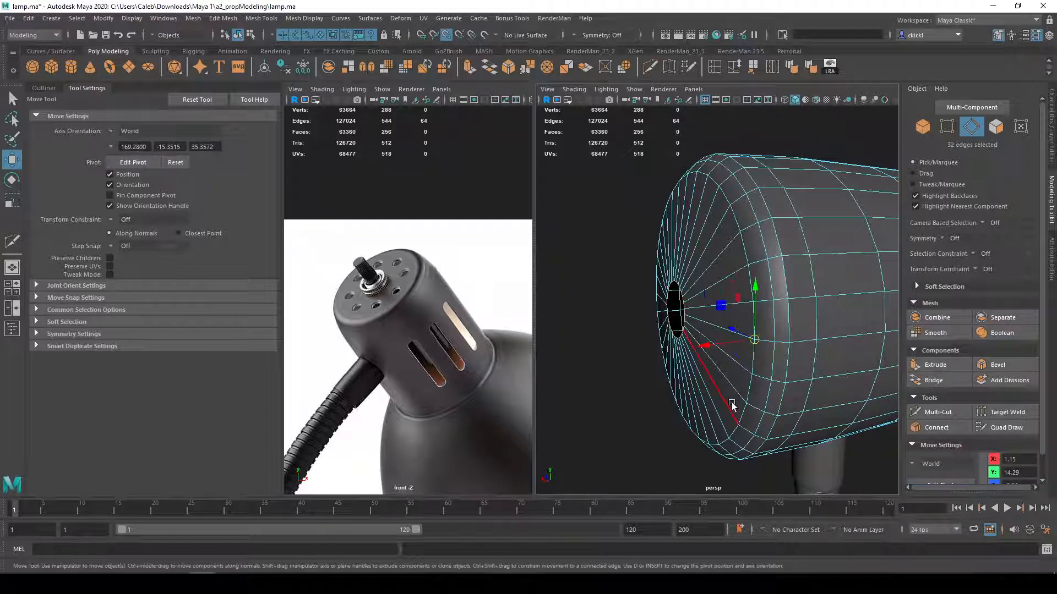
Step: Scale the hole's edge loop along its Y axis toward the relocated pivot until the cap lies flat with the rim
key("r")
left_click_drag(811, 343, 749, 326, "alt")
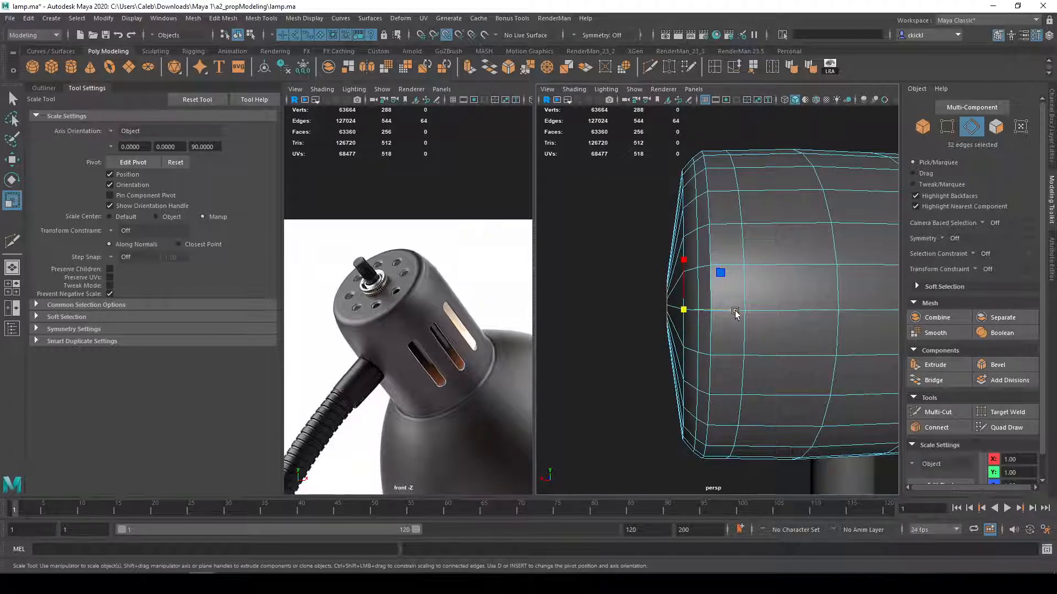
left_click_drag(734, 312, 658, 316)
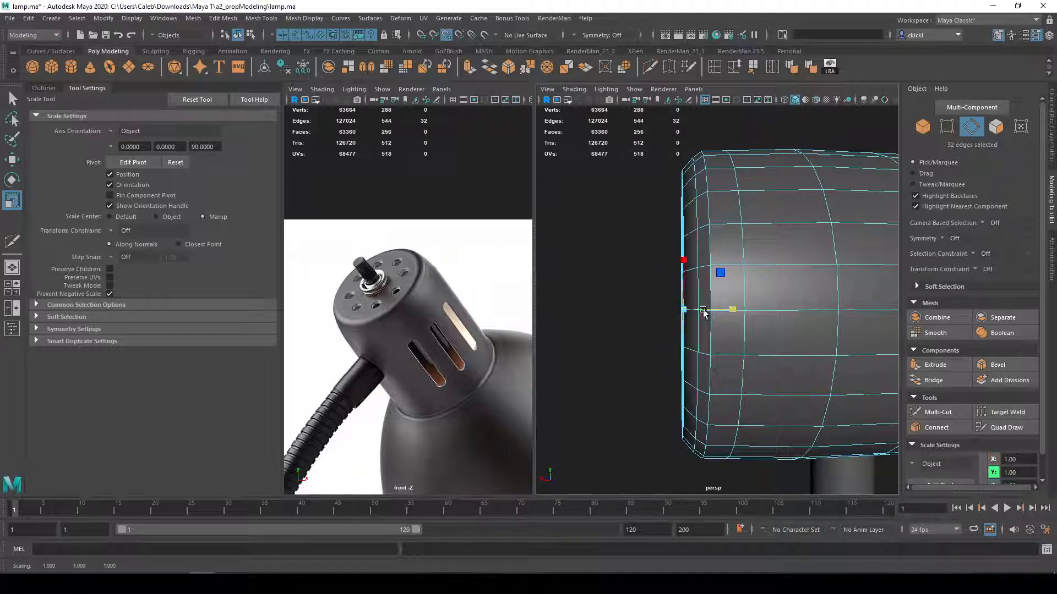
left_click_drag(733, 312, 708, 331, "alt")
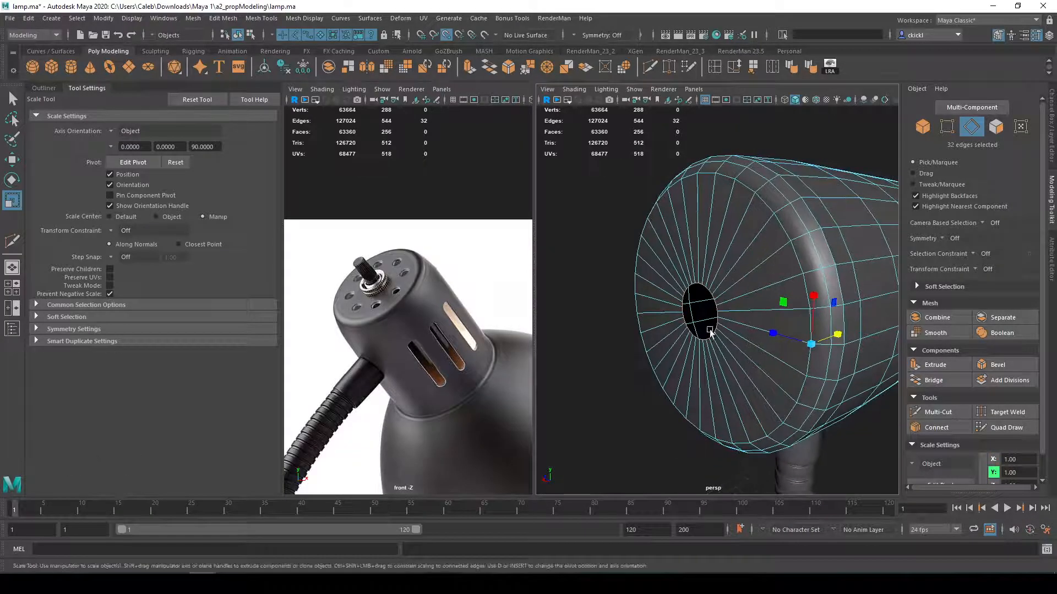
Step: Reset the edge loop's custom pivot back to the center of the central hole
key("q")
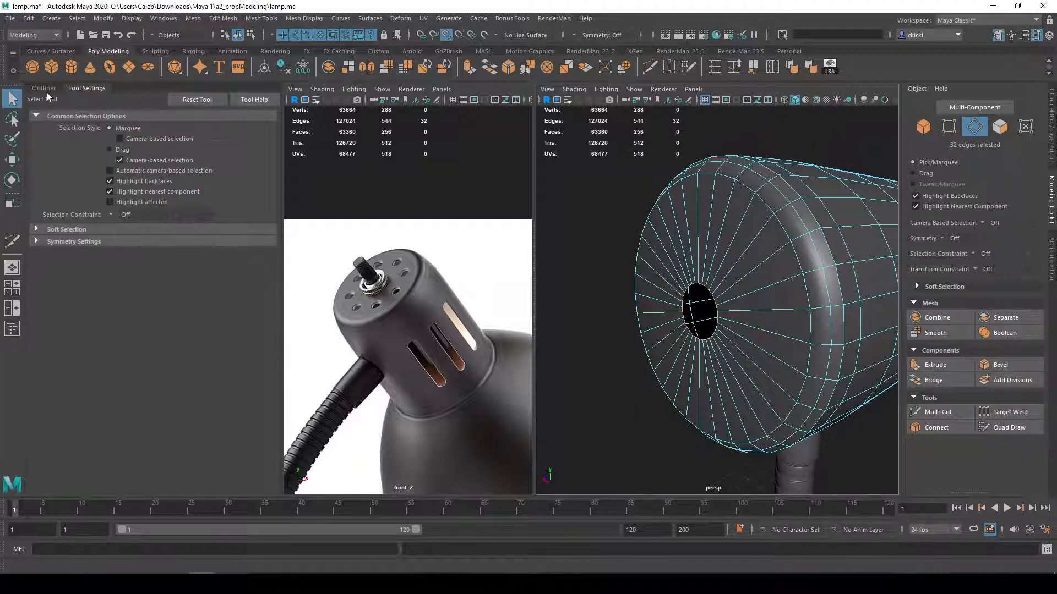
left_click(13, 160)
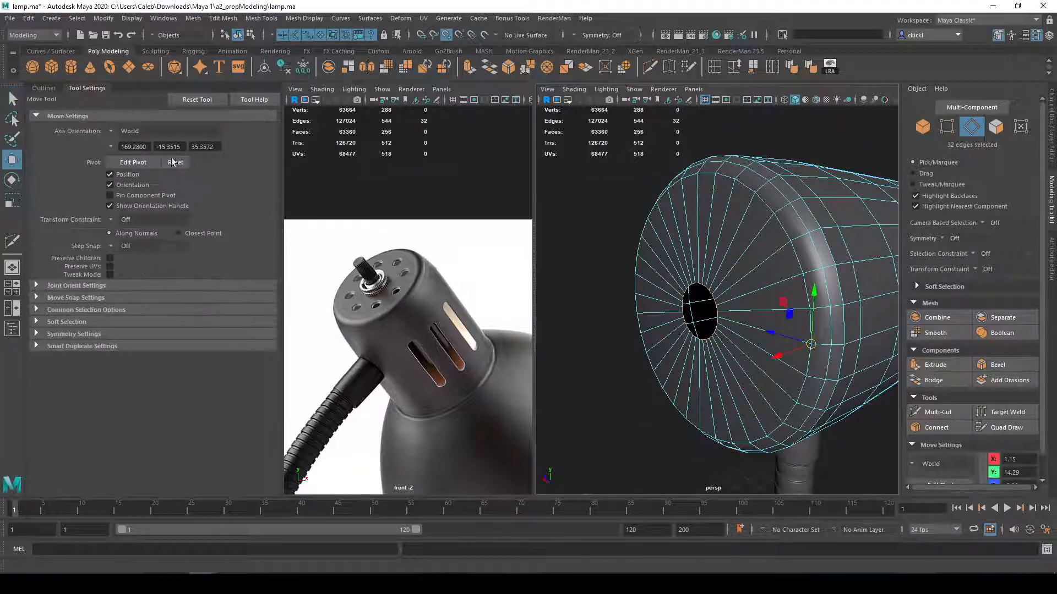
key("q")
key("w")
scroll(684, 337, "down", 3)
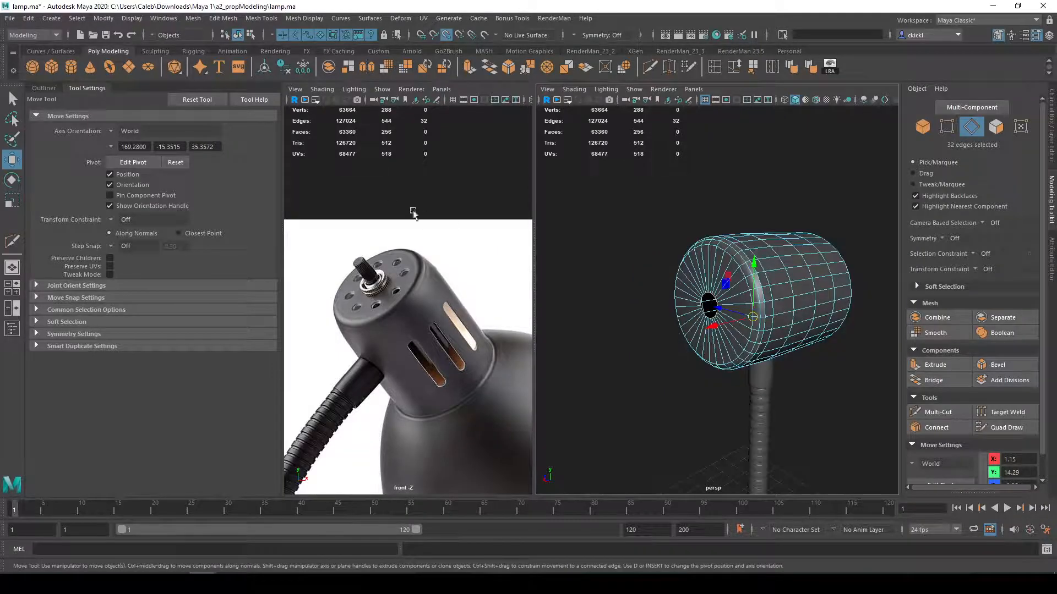
left_click(176, 163)
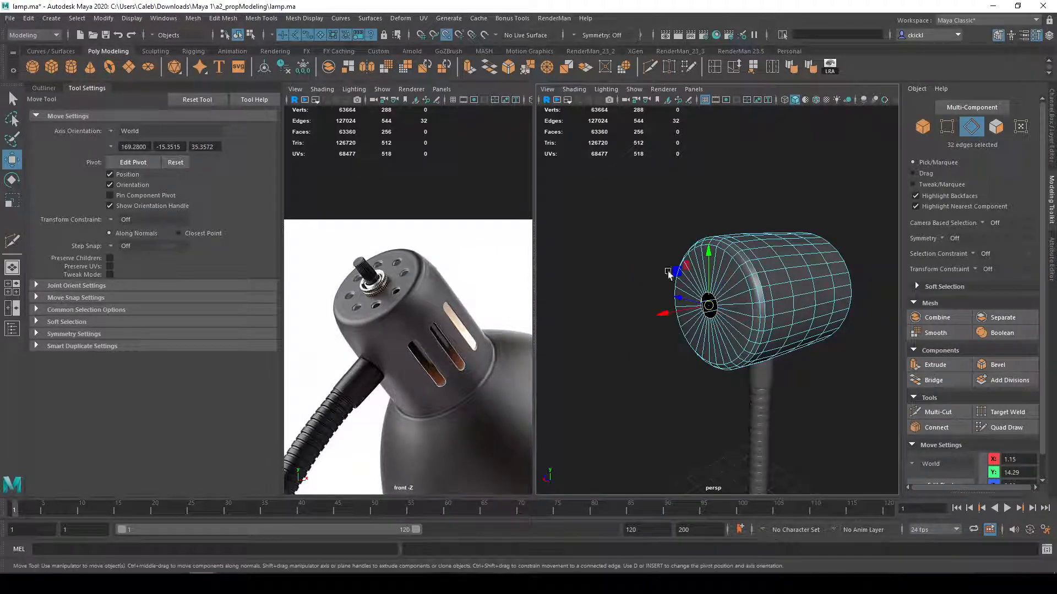
scroll(732, 325, "up", 3)
key("q")
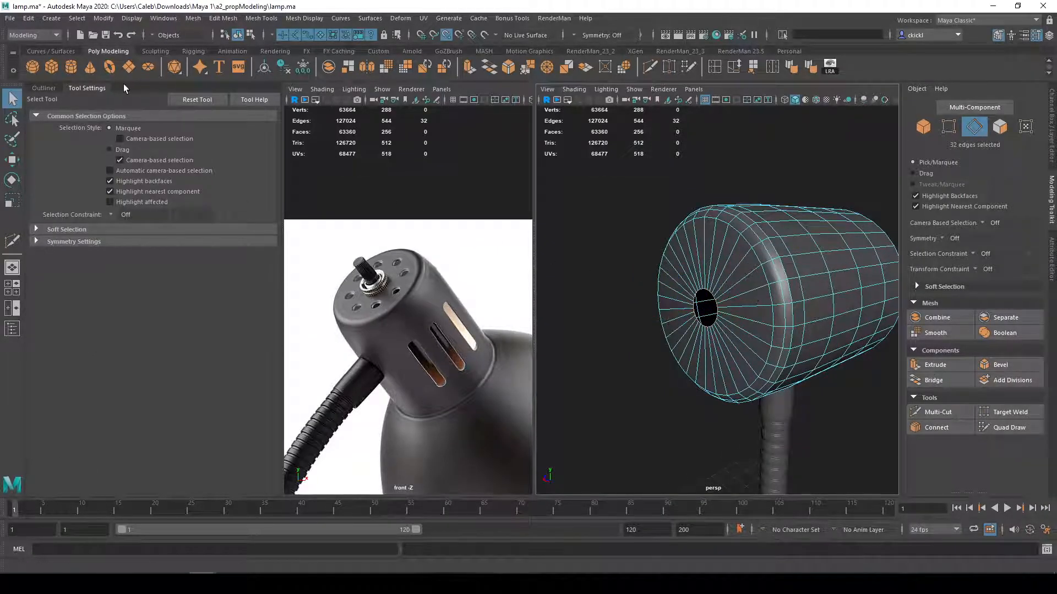
key("w")
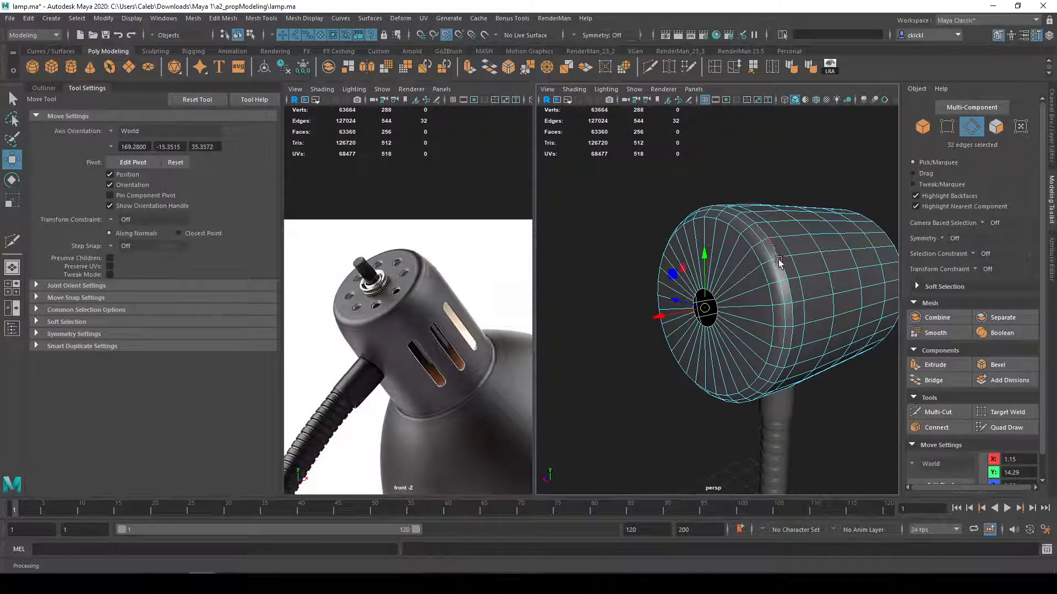
middle_click_drag(785, 296, 725, 293, "alt")
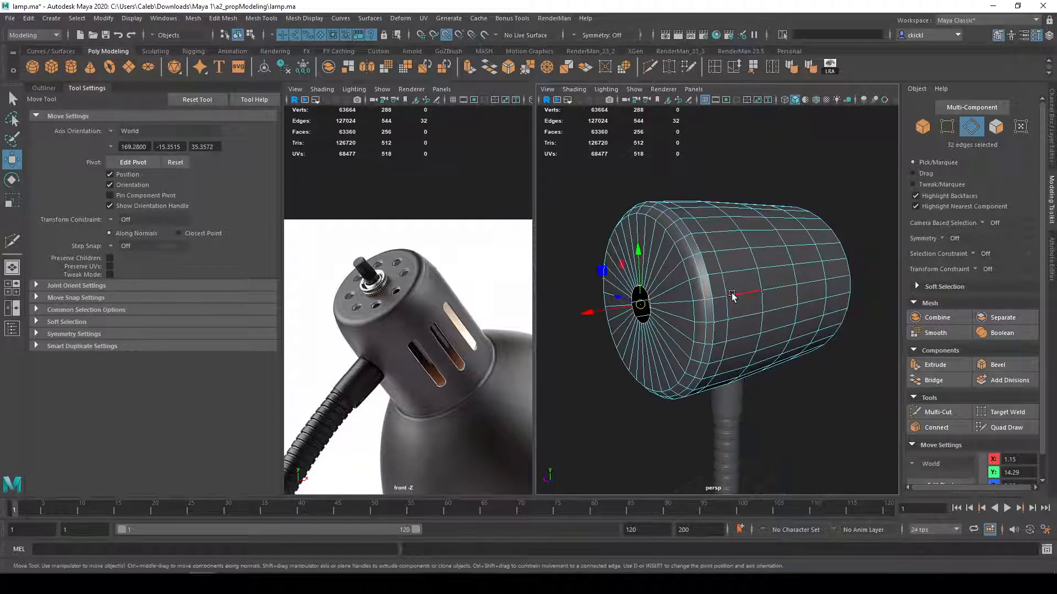
Step: Examine the lamp housing's edge loops from the side against the reference photo
key("q")
left_click_drag(756, 294, 710, 297, "alt")
middle_click_drag(768, 299, 692, 299, "alt")
left_click_drag(743, 297, 714, 293, "alt")
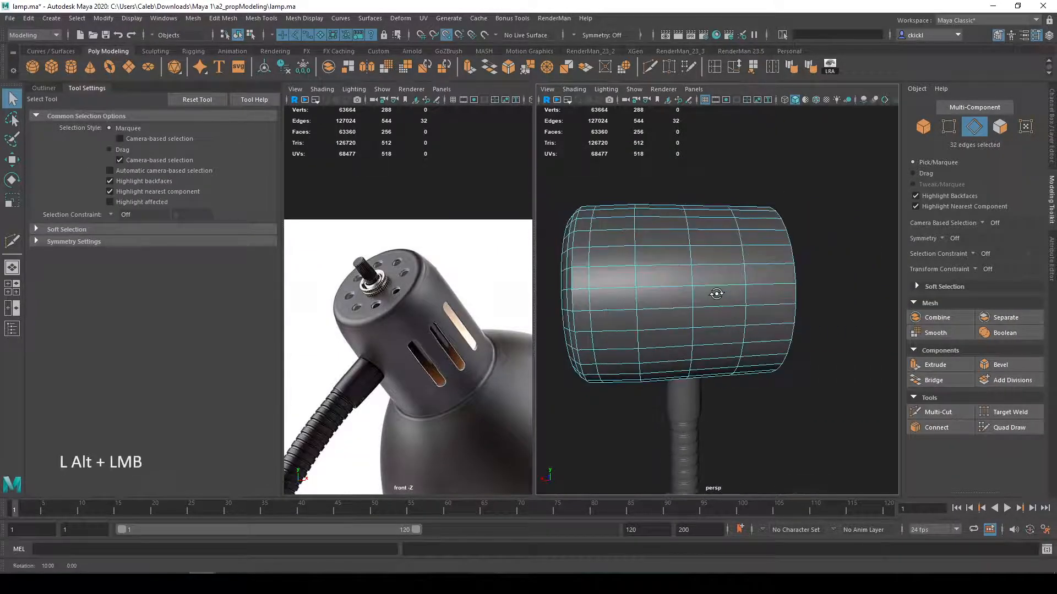
scroll(727, 295, "down", 2)
middle_click_drag(753, 302, 702, 304, "alt")
middle_click_drag(543, 292, 639, 290, "alt")
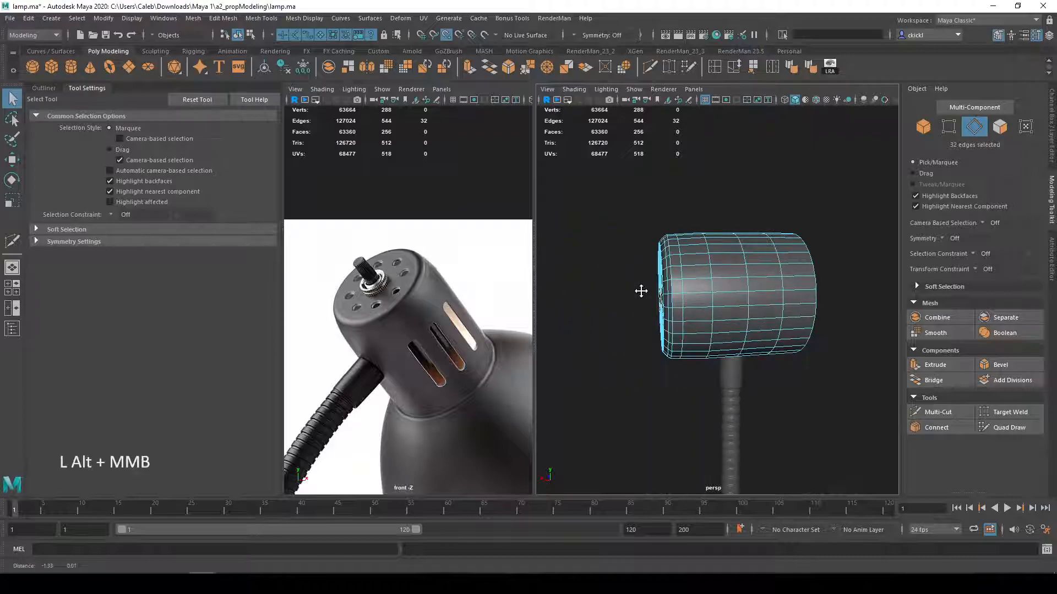
left_click_drag(779, 356, 764, 309, "alt")
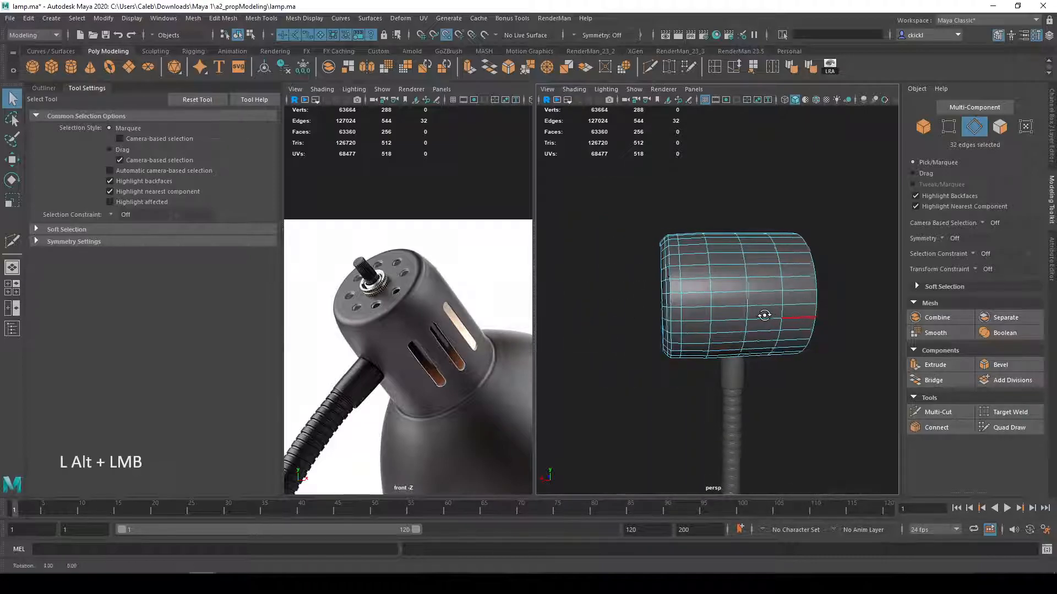
scroll(737, 283, "up", 2)
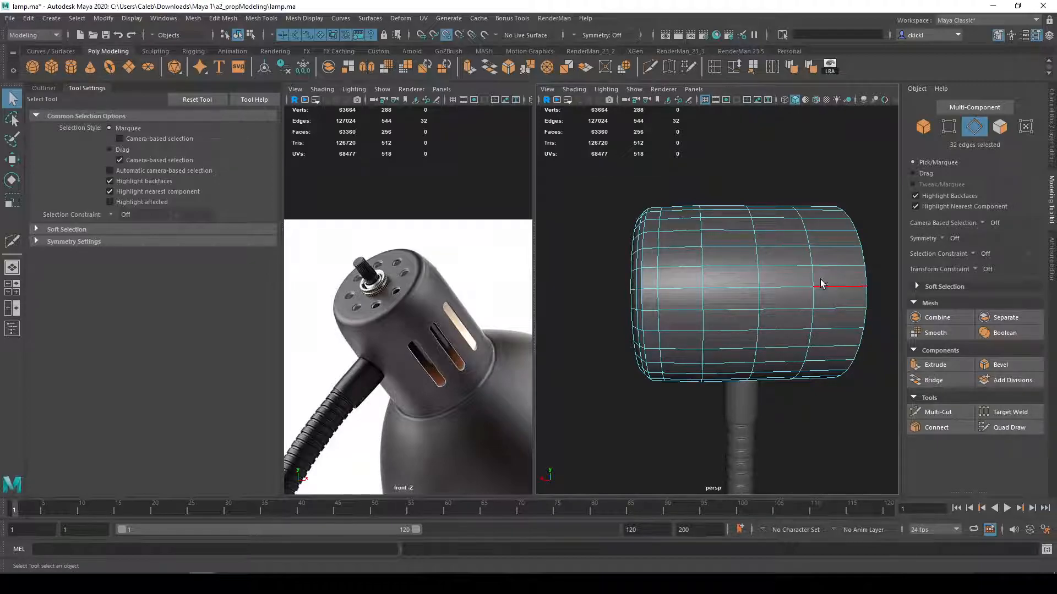
key("w")
left_click_drag(773, 295, 744, 295)
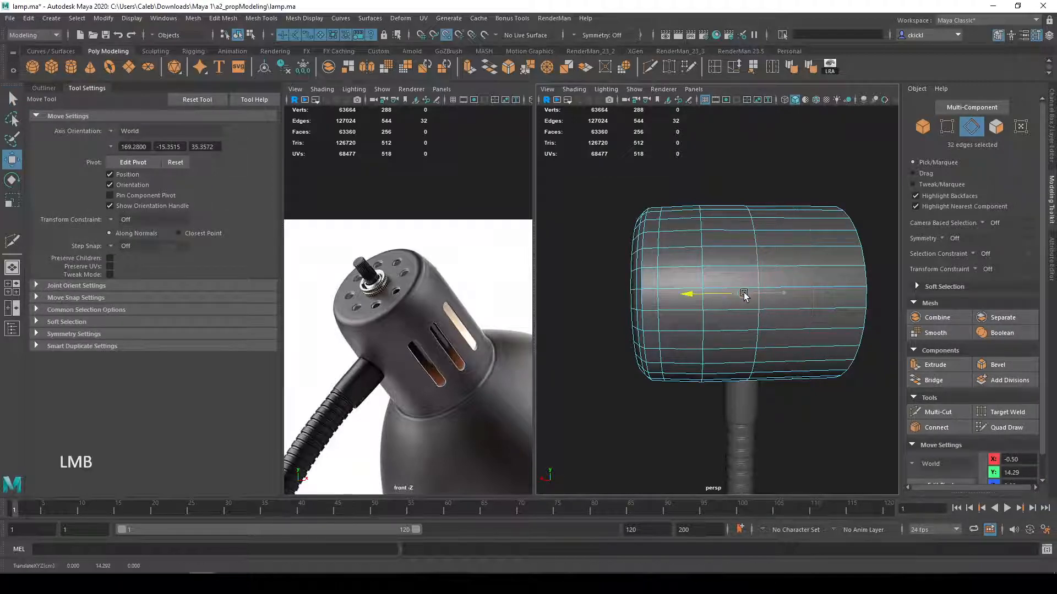
key("ctrl+z")
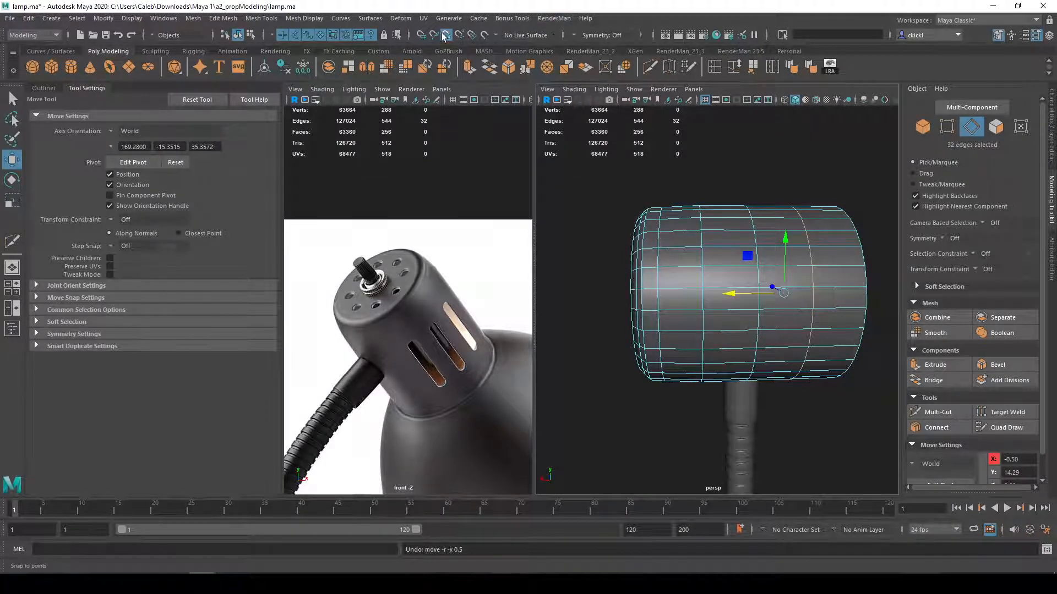
Step: With point snapping off, slide the edge loop nearest the housing's open end toward the opening and adjust the loop bounding the slot area's other end
left_click_drag(726, 293, 742, 296)
key("q")
right_click_drag(736, 287, 733, 321)
left_click_drag(744, 298, 746, 297, "alt")
left_click_drag(728, 331, 722, 329, "alt")
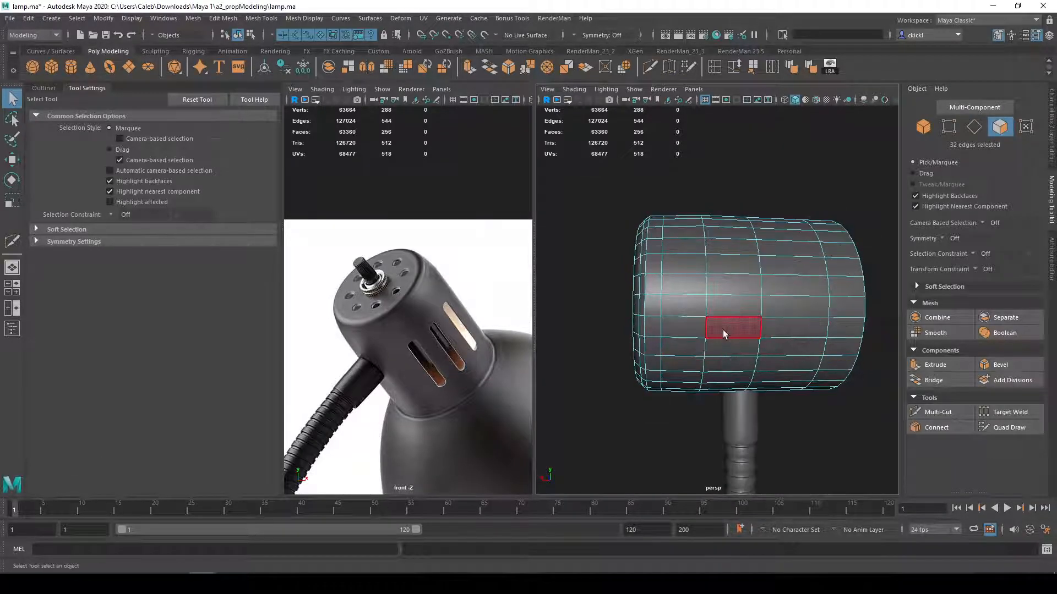
right_click_drag(706, 294, 703, 274)
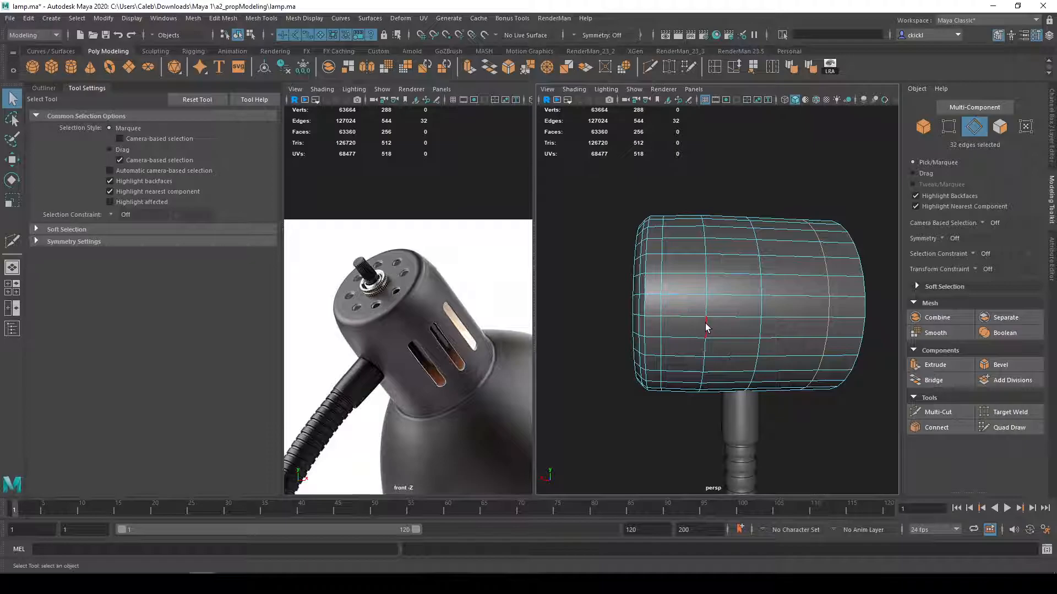
key("w")
left_click(646, 303)
key("q")
Step: Extrude three alternating two-face strips on the housing's side with an offset of 0.02
right_click_drag(723, 293, 728, 329)
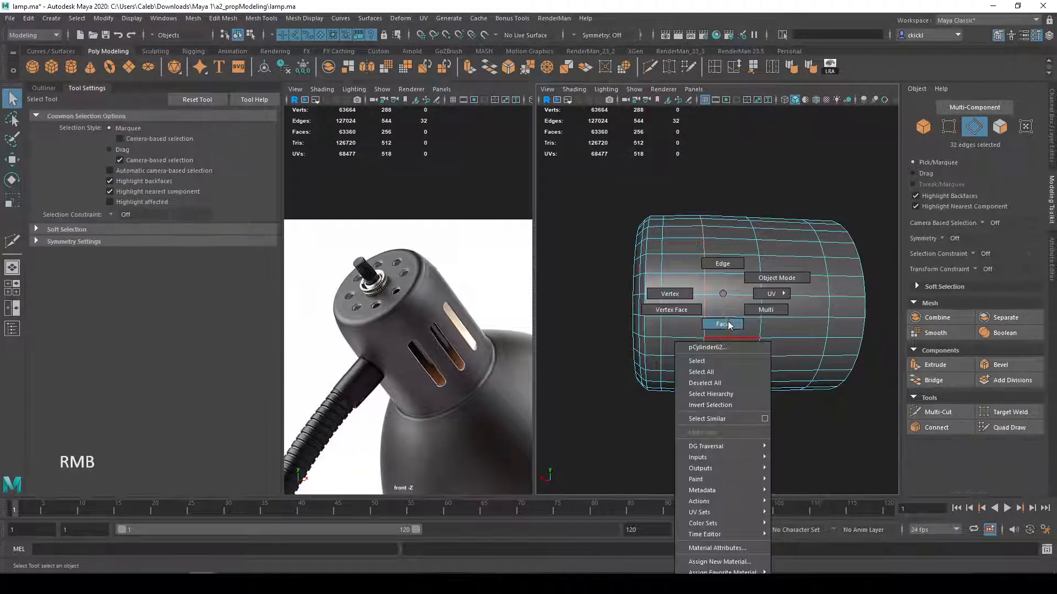
left_click(729, 329)
left_click(792, 328, "shift")
left_click(732, 285, "shift")
left_click(777, 287, "shift")
left_click_drag(777, 287, 715, 335, "alt")
left_click(712, 251, "shift")
left_click(774, 255, "shift")
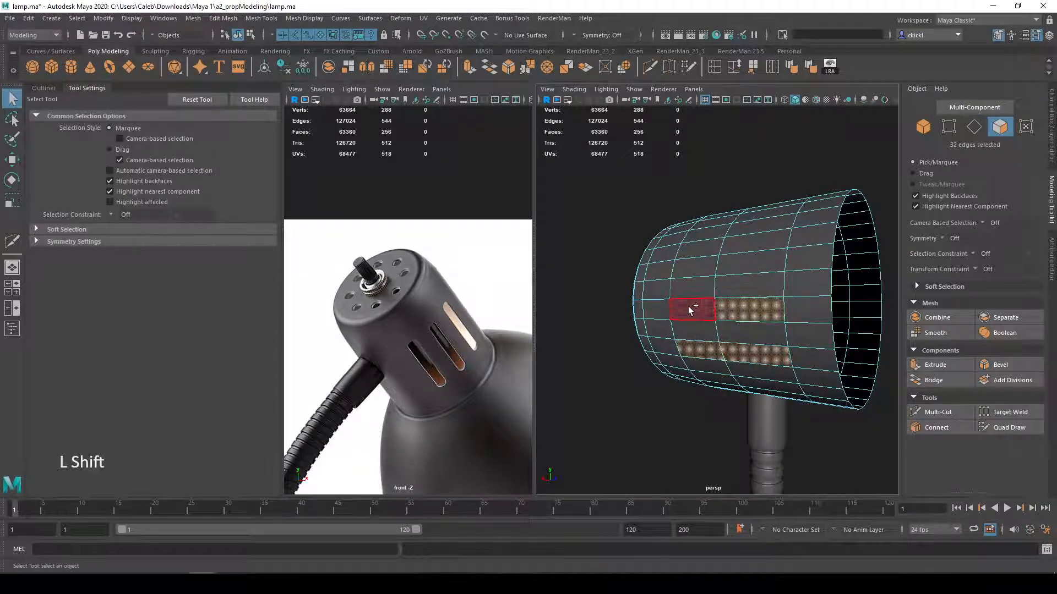
left_click(758, 263, "shift")
left_click_drag(758, 262, 755, 327, "alt")
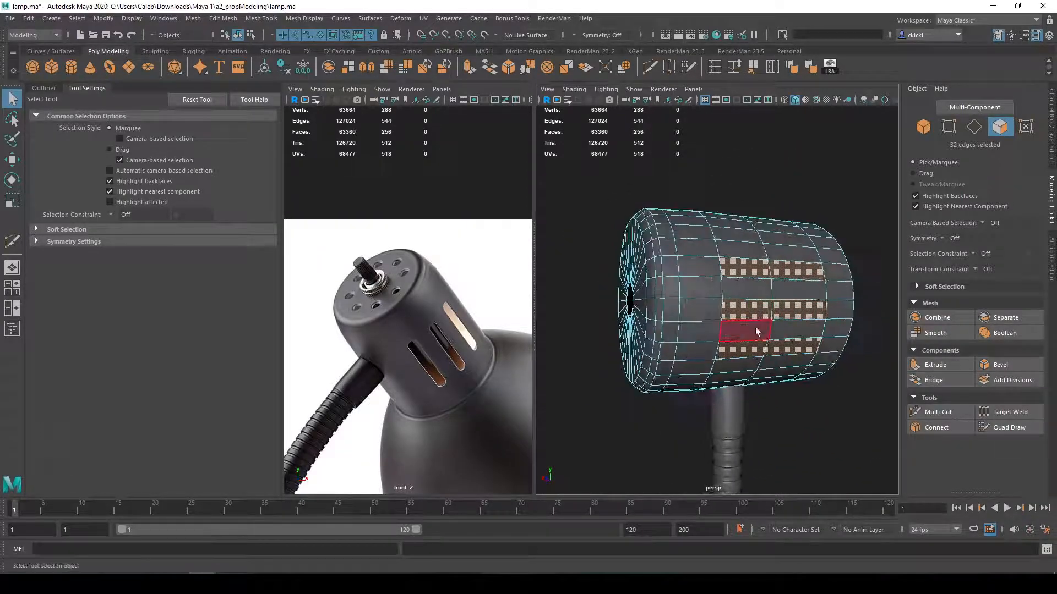
left_click_drag(622, 246, 809, 278, "alt")
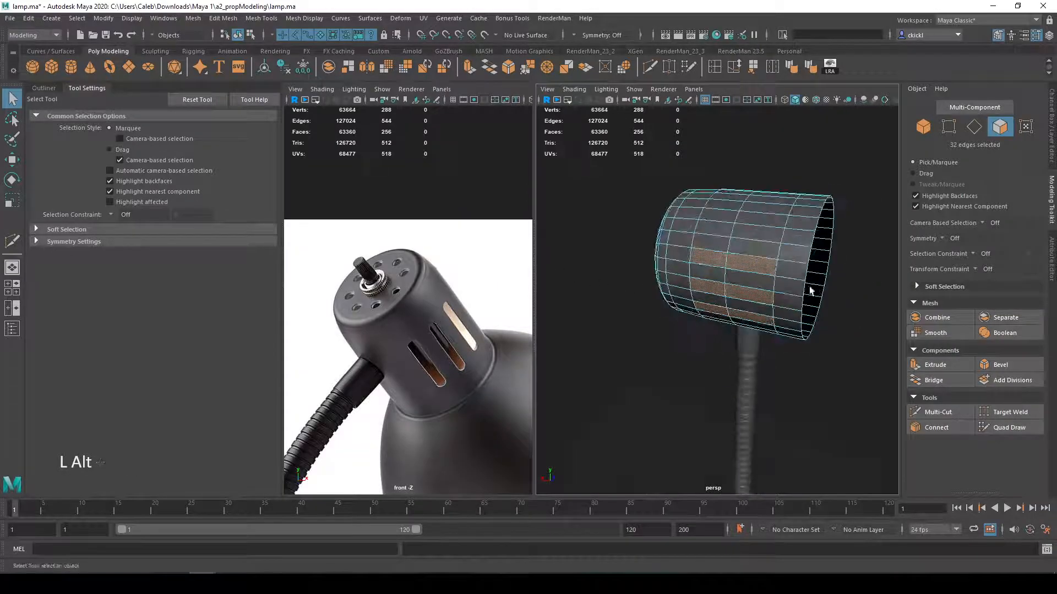
middle_click_drag(809, 278, 754, 279, "alt")
left_click_drag(754, 280, 761, 276, "alt")
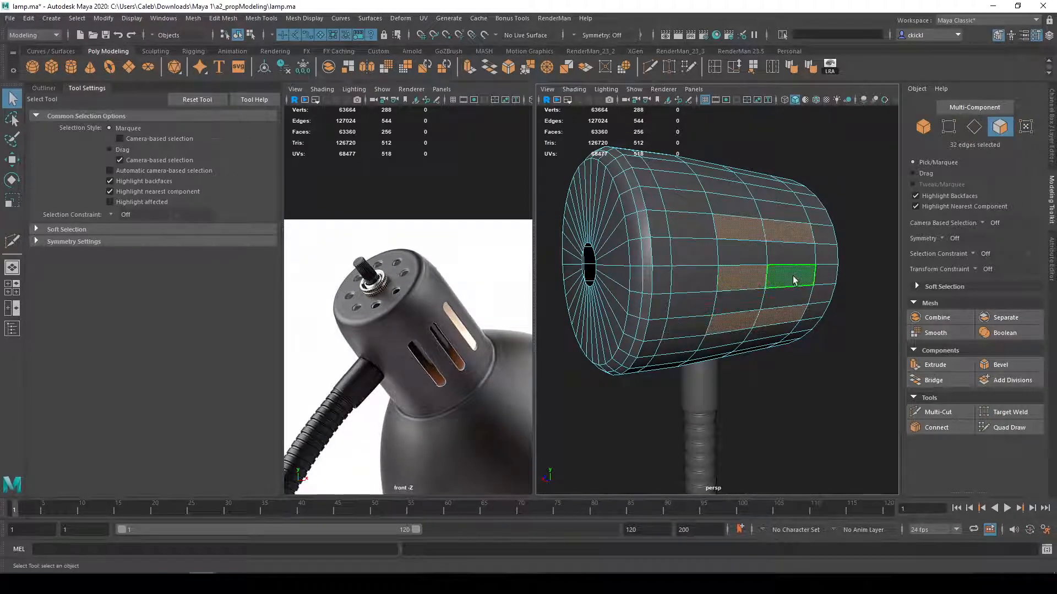
key("ctrl+e")
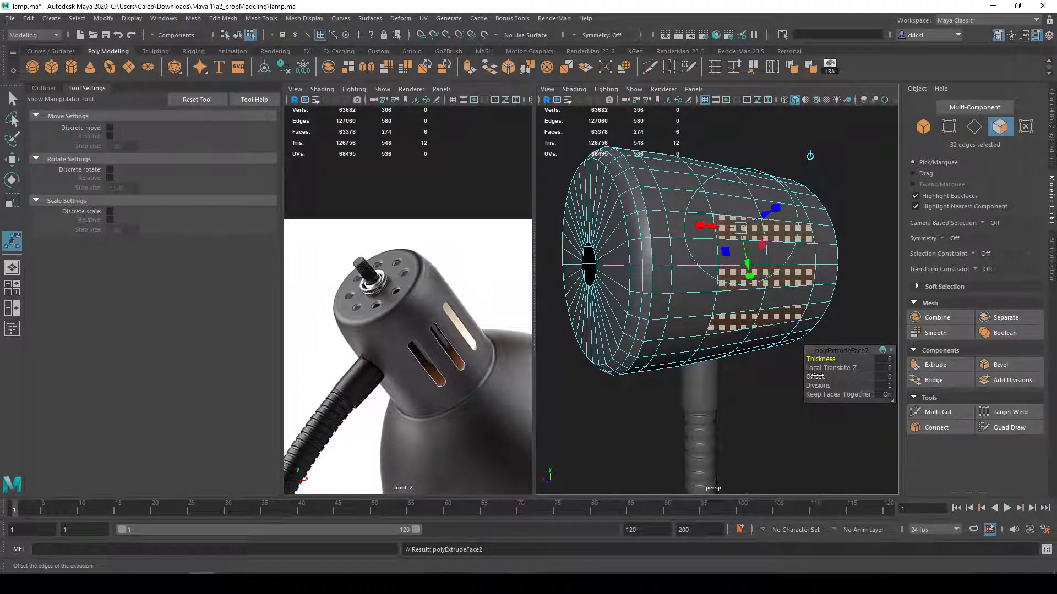
left_click_drag(815, 377, 817, 376, "ctrl+shift")
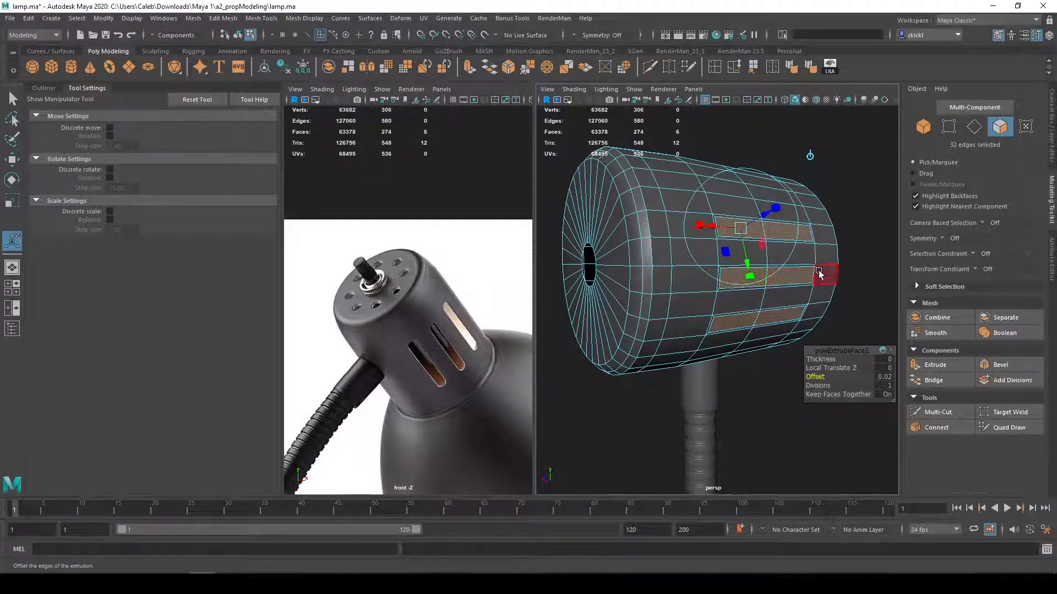
Step: Delete the inset faces to open three slots and check them briefly in smooth preview
key("Delete")
left_click_drag(868, 283, 830, 269, "alt")
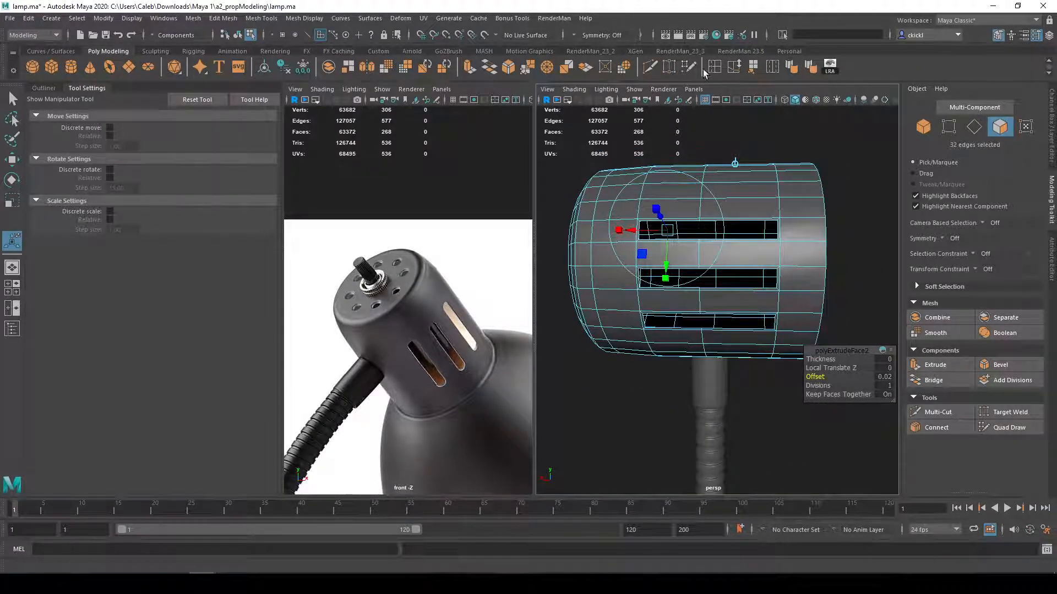
key("3")
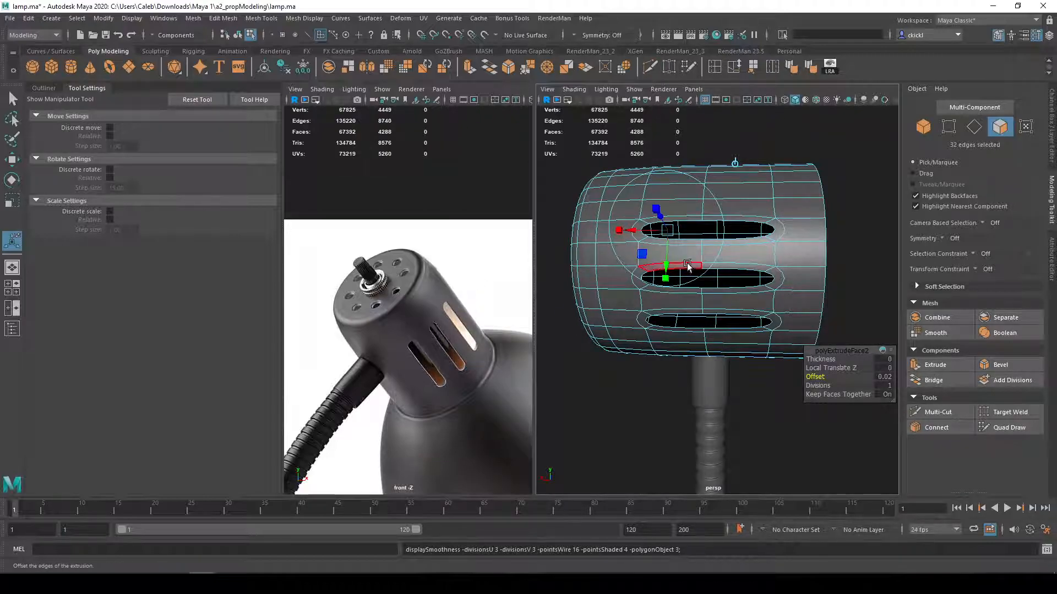
key("1")
Step: Insert supporting edge loops just inside both ends of the slots with Multi-Cut and turn on smooth preview
left_click(649, 66)
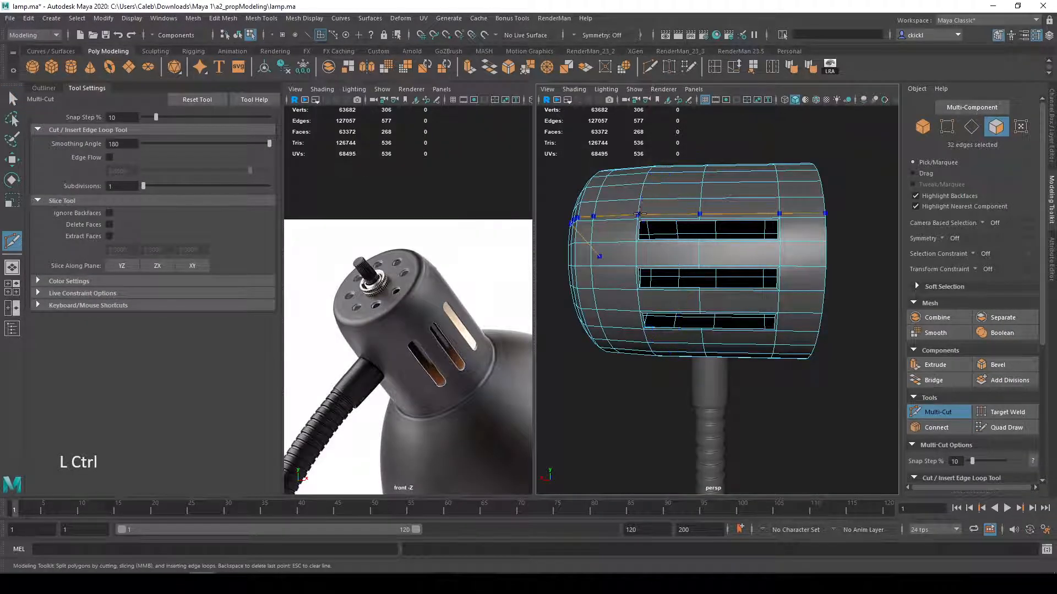
left_click(643, 213, "ctrl")
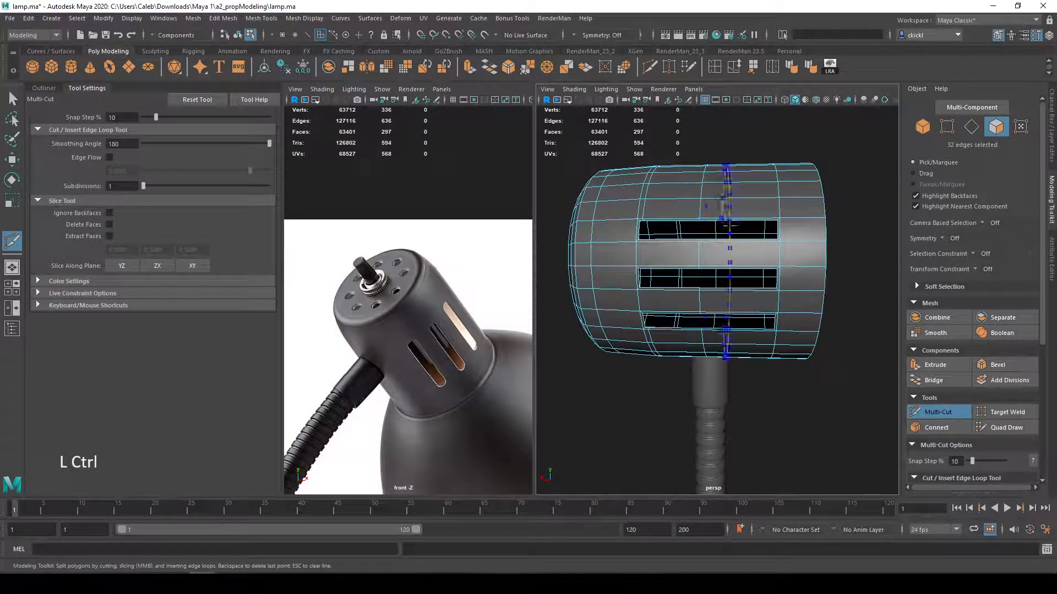
left_click(641, 241, "ctrl")
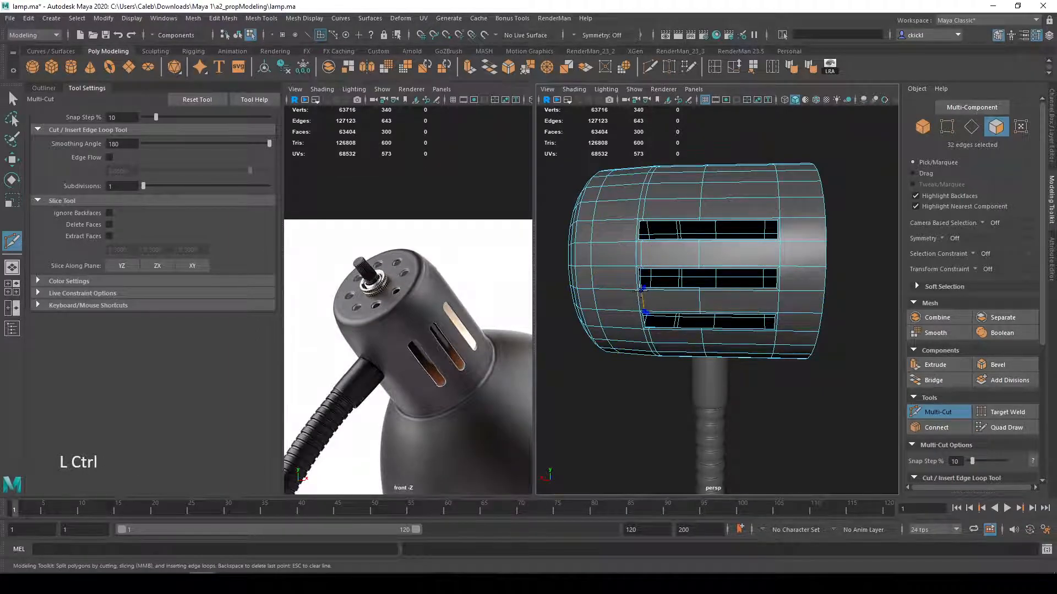
left_click(771, 220, "ctrl")
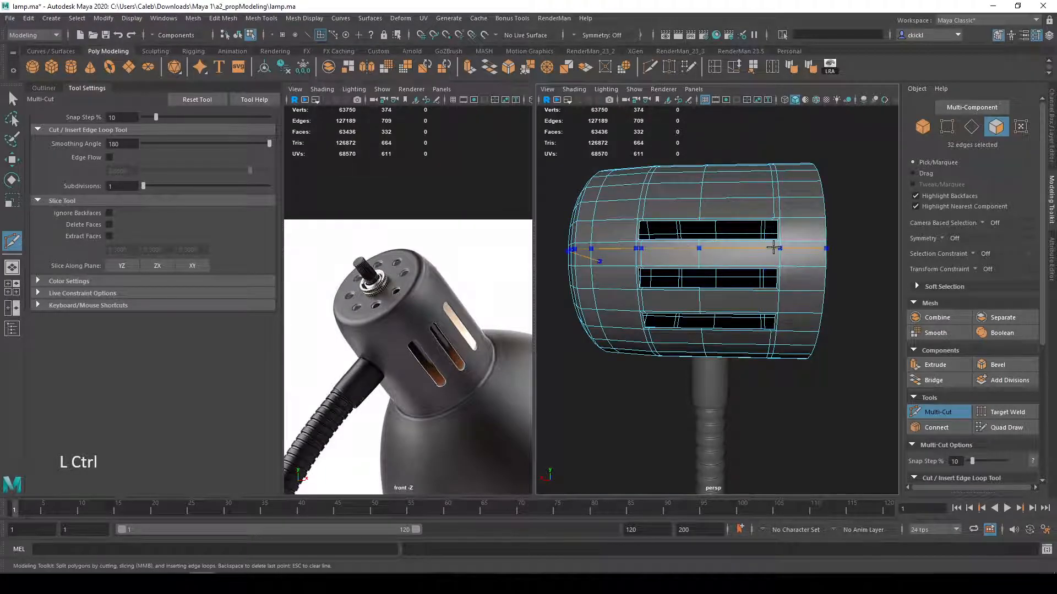
key("e")
key("3")
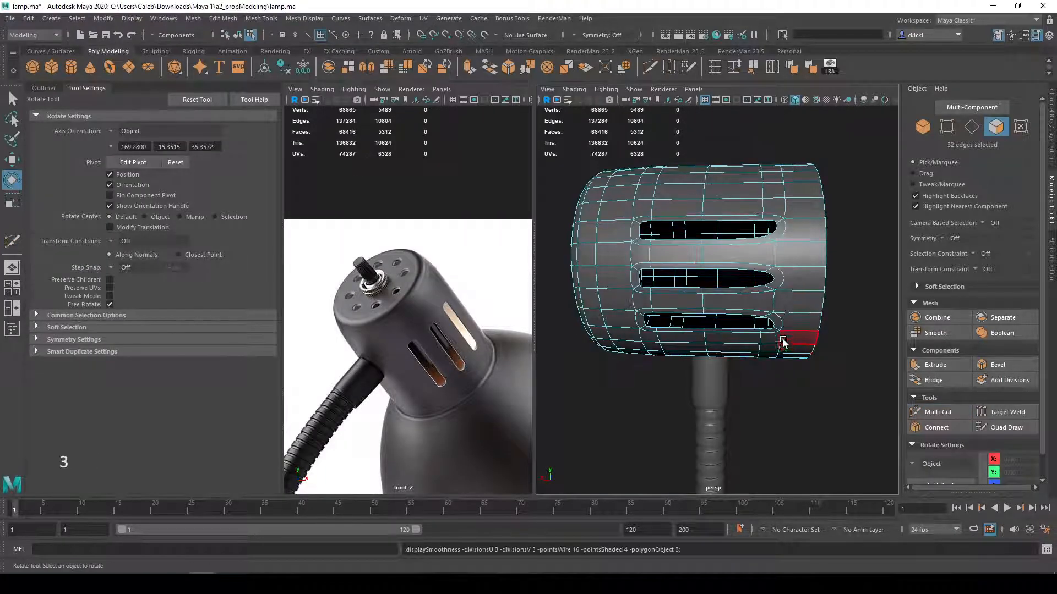
Step: Cut further edge loops between the slots at their open-side ends and full loops just outside both slot ends
left_click(651, 67)
scroll(812, 234, "up", 4)
left_click_drag(811, 224, 627, 234, "alt")
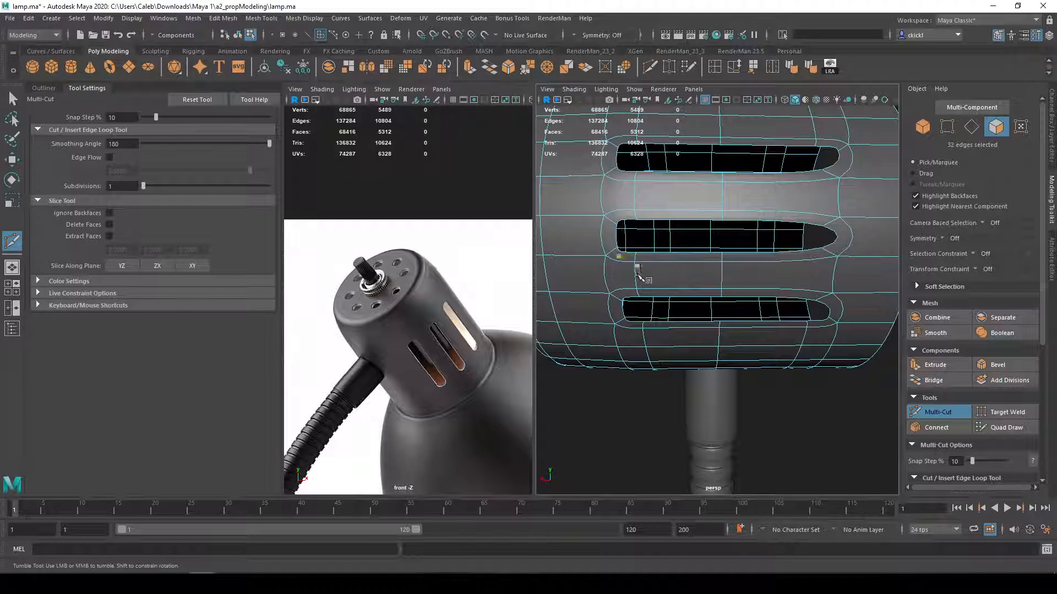
left_click(818, 219, "ctrl")
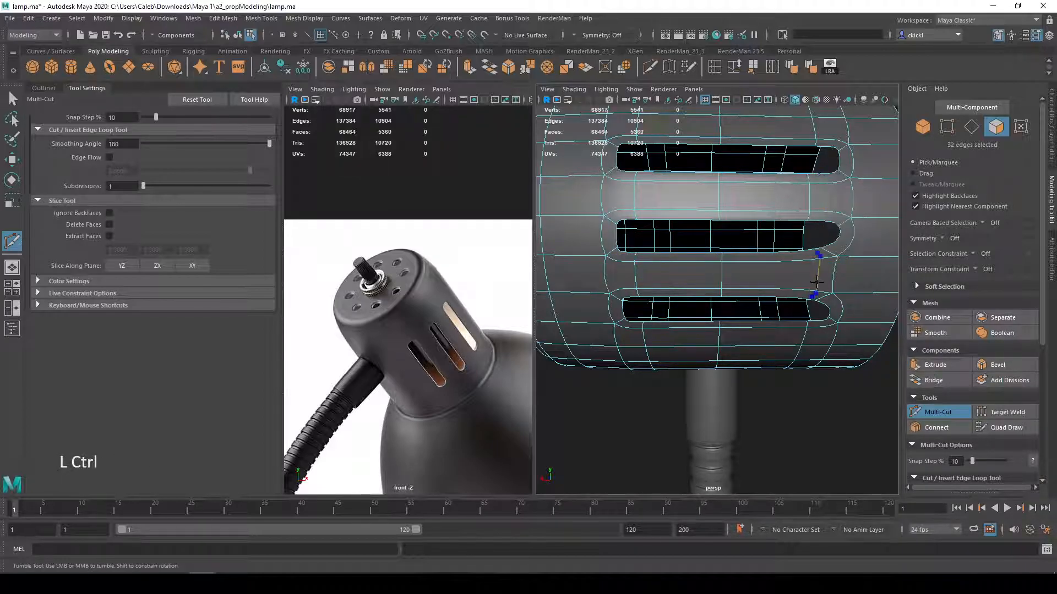
left_click(820, 334, "ctrl")
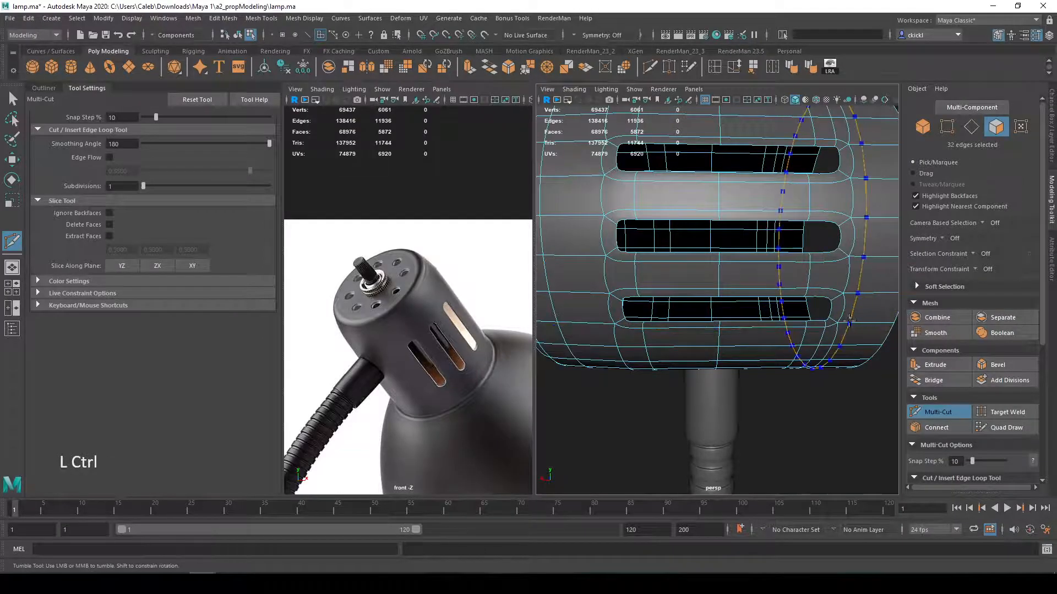
key("1")
key("3")
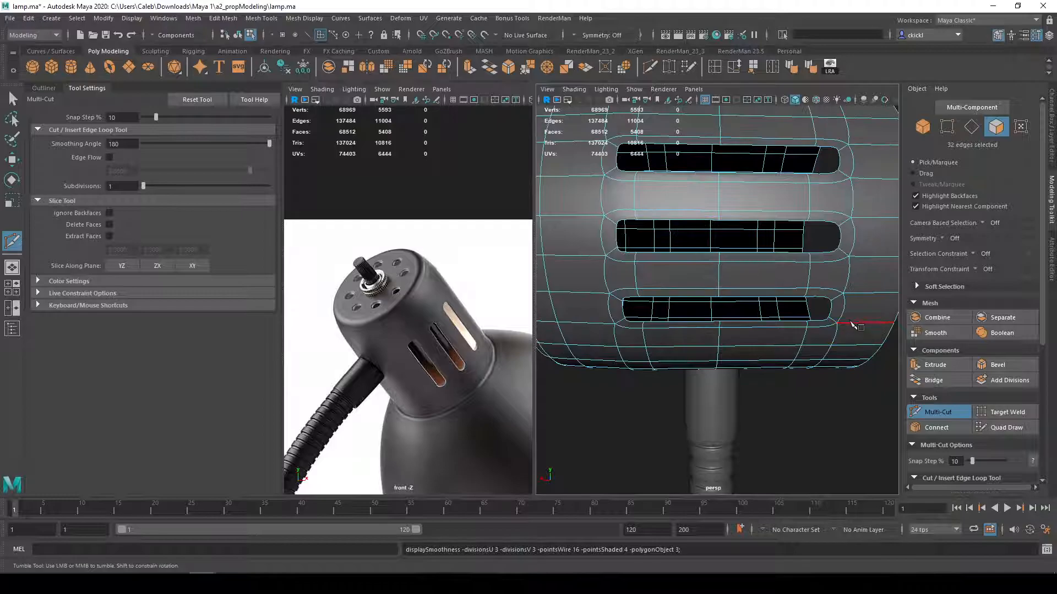
left_click(852, 334, "ctrl")
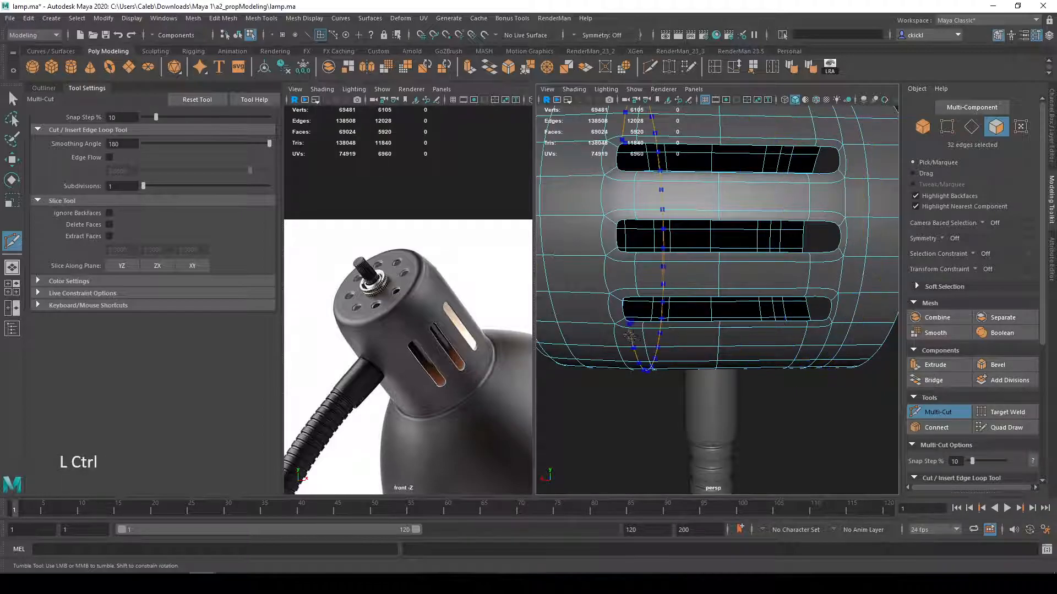
left_click(606, 326, "ctrl")
Step: Inspect the deselected housing in smooth preview in Object Mode
key("1")
key("q")
right_click_drag(731, 276, 784, 254)
scroll(804, 342, "down", 6)
left_click(802, 374)
left_click(766, 304)
key("3")
left_click(844, 325)
mouse_move(843, 332)
left_mouse_down("alt")
mouse_move(867, 335)
mouse_move(846, 329)
left_mouse_up("alt")
Step: Delete the thin rings of faces bordering the three slots and inspect the housing in smooth preview
left_click(675, 247)
scroll(672, 224, "up", 5)
right_click_drag(707, 231, 708, 207)
key("1")
right_click_drag(698, 249, 649, 244)
double_click(651, 246)
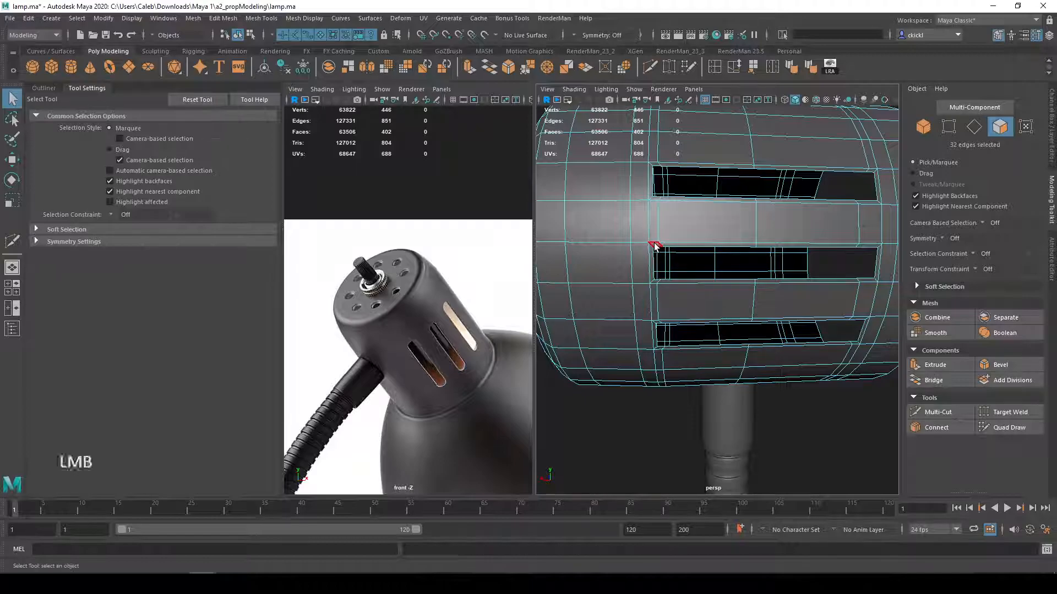
double_click(665, 324, "shift")
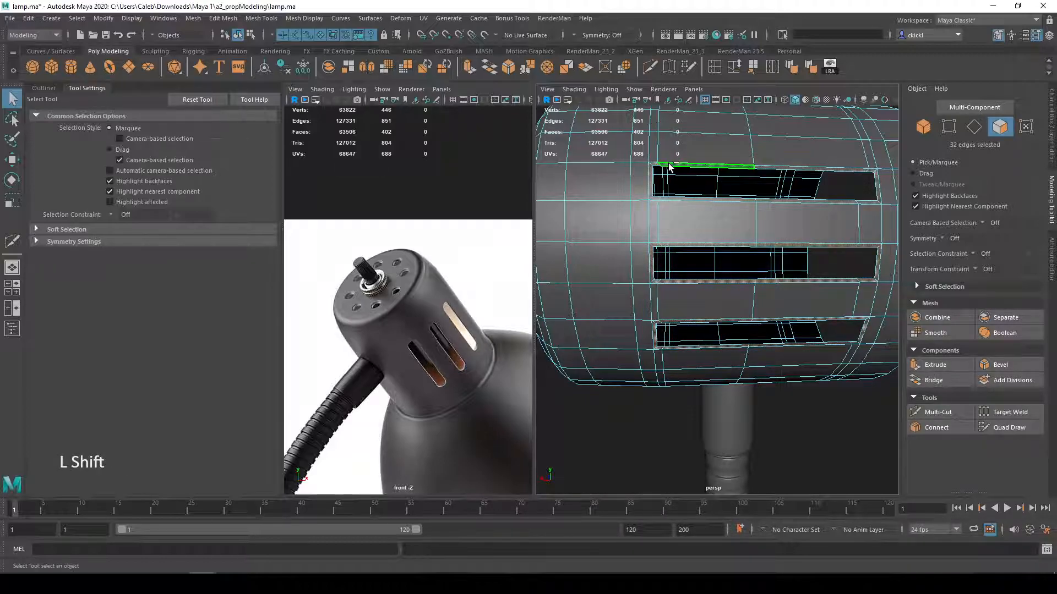
key("Delete")
key("3")
right_click_drag(731, 221, 769, 209)
left_click(824, 422)
left_click_drag(810, 428, 781, 429, "alt")
left_click(682, 231)
Step: Scale the edge loops near both slot ends toward each other along the housing's length to about 0.85 and inspect the smoothed slots
key("1")
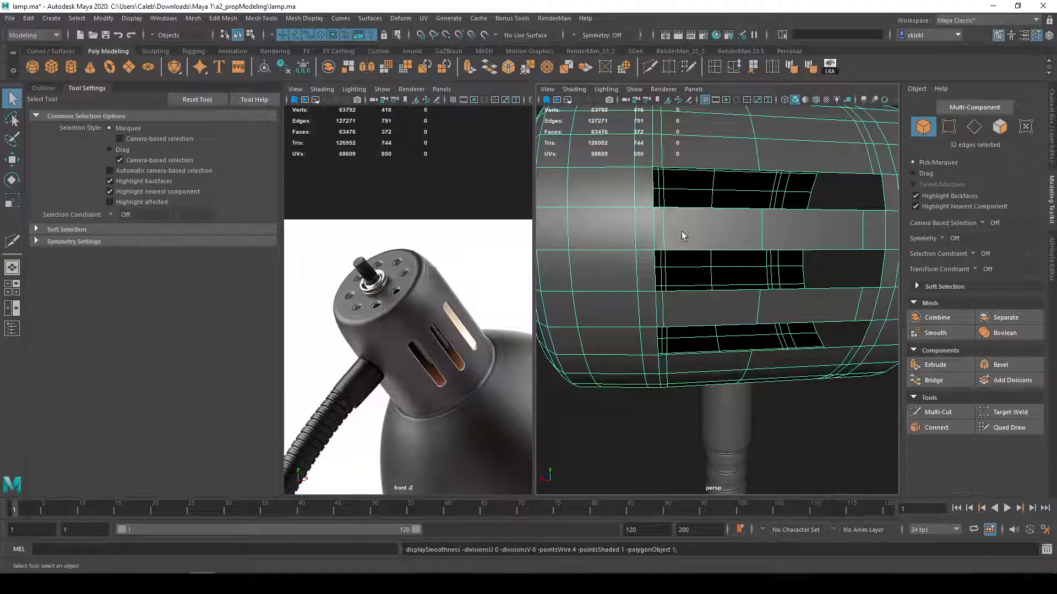
right_click_drag(670, 234, 633, 231)
left_click(664, 230)
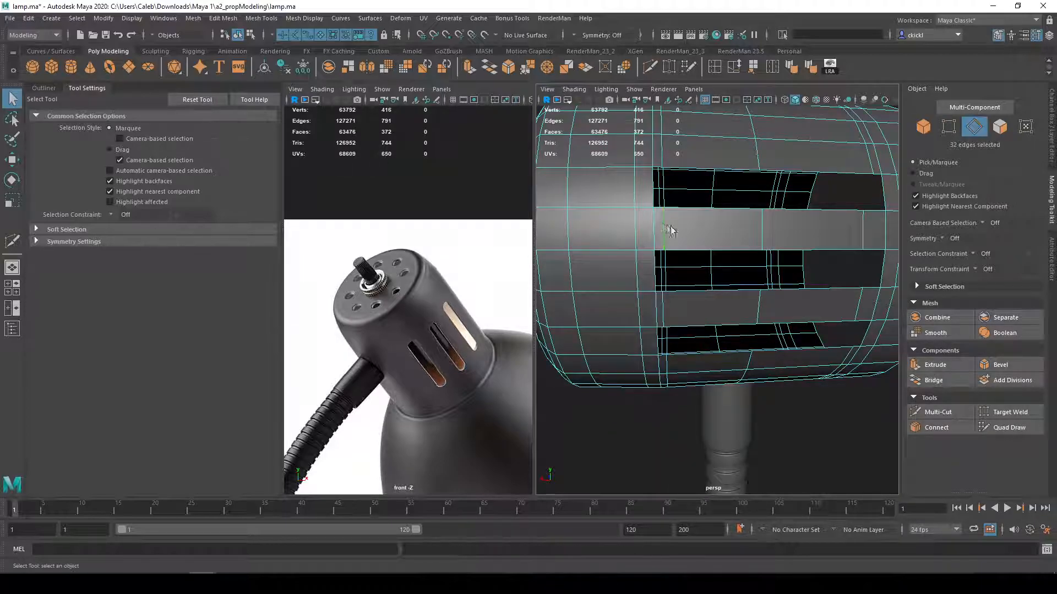
key("w")
left_click(664, 309, "shift")
double_click(665, 362, "shift")
left_click_drag(834, 312, 850, 314, "alt")
double_click(838, 360, "shift")
key("3")
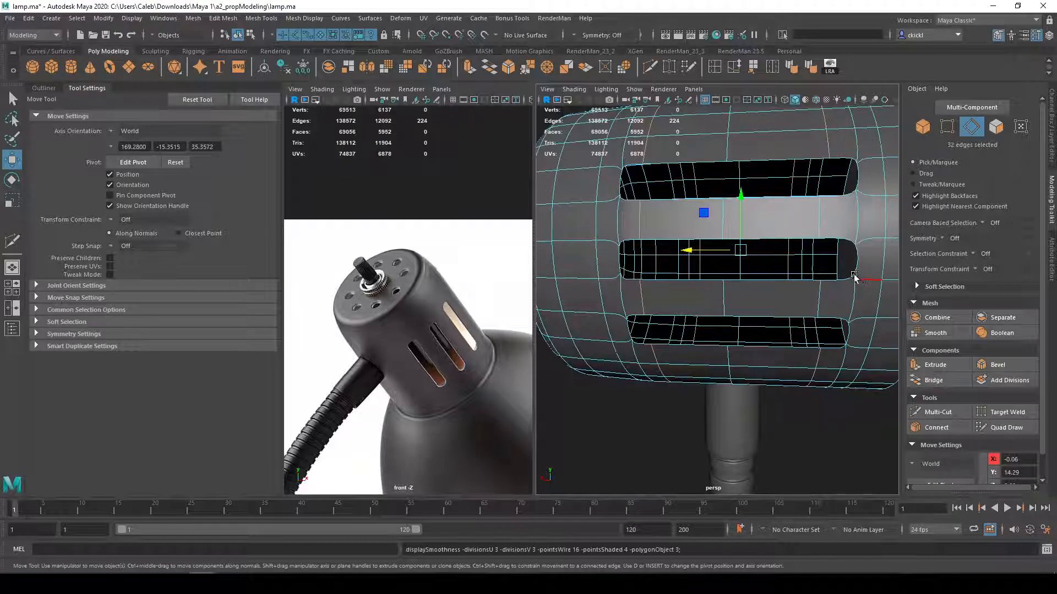
key("r")
mouse_move(793, 257)
left_mouse_down()
mouse_move(803, 254)
mouse_move(782, 254)
mouse_move(783, 266)
left_mouse_up()
scroll(784, 258, "down", 3)
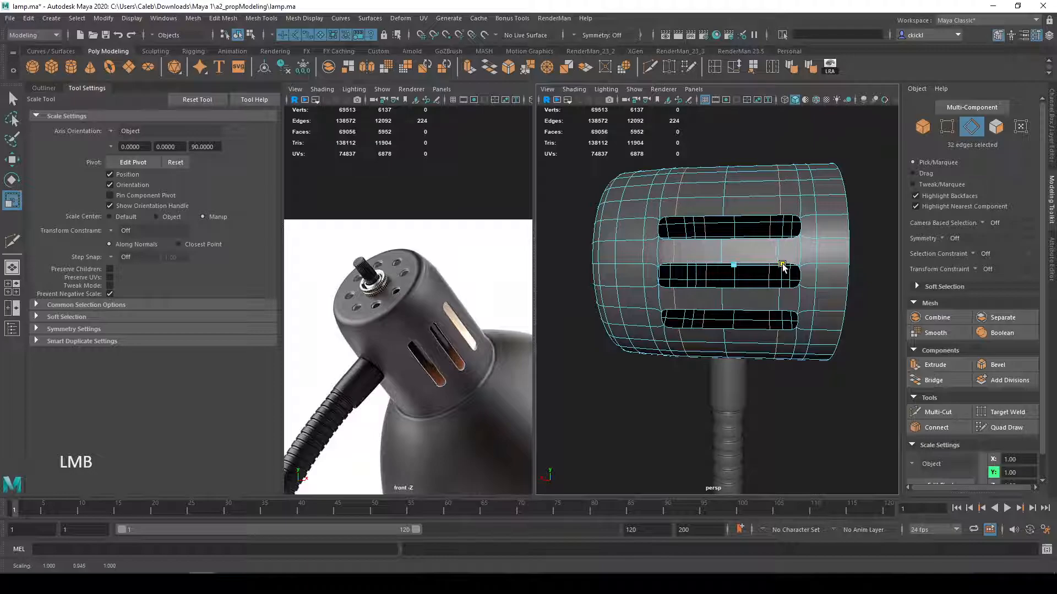
key("q")
right_click_drag(804, 254, 842, 239)
left_click(853, 368)
left_click_drag(853, 368, 866, 415, "alt")
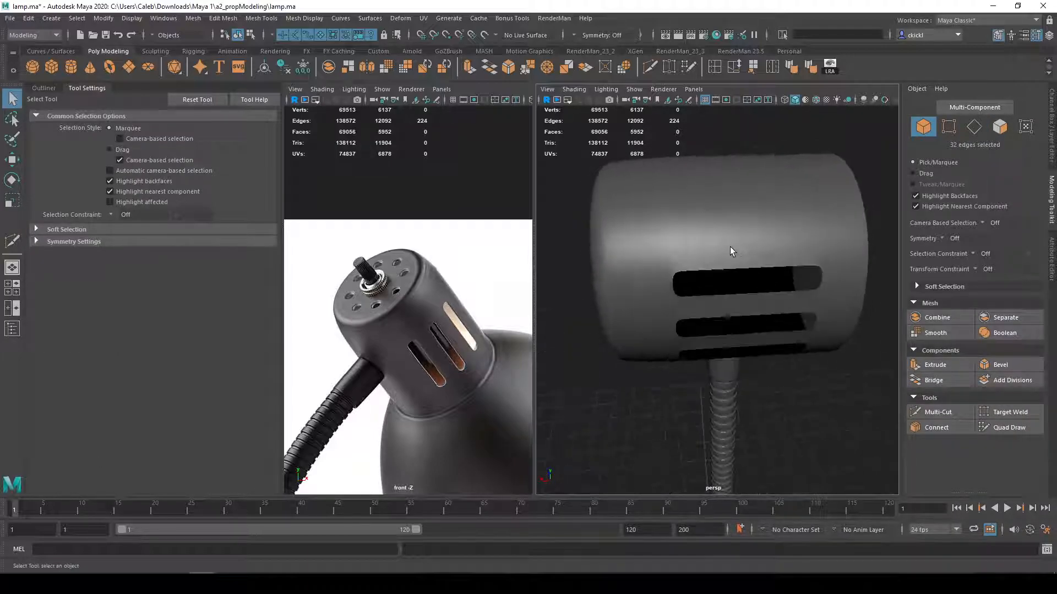
Step: Try to scale the edge loop just outside the slots' closed-side ends up slightly by about 1.003
left_click(730, 248)
key("1")
left_click_drag(717, 205, 726, 161, "alt")
middle_click_drag(726, 161, 731, 246, "alt")
scroll(731, 246, "up", 3)
mouse_move(719, 248)
left_mouse_down("alt")
mouse_move(706, 236)
mouse_move(710, 287)
mouse_move(718, 231)
mouse_move(702, 266)
mouse_move(694, 183)
mouse_move(705, 238)
left_mouse_up("alt")
right_click_drag(682, 278, 677, 267)
left_click_drag(677, 266, 722, 312, "alt")
key("r")
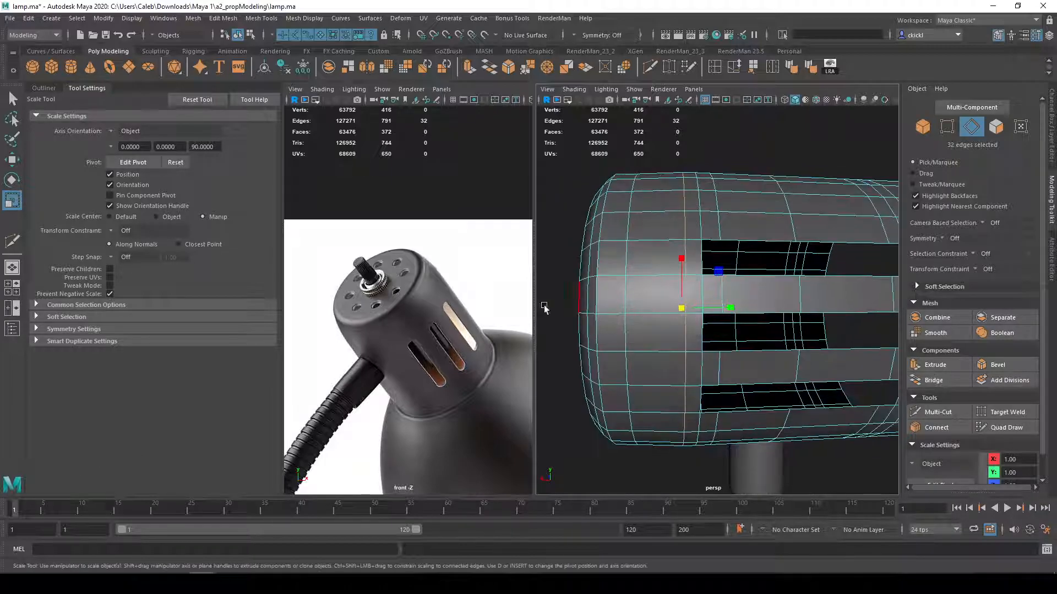
key("ctrl+z")
left_click(12, 243)
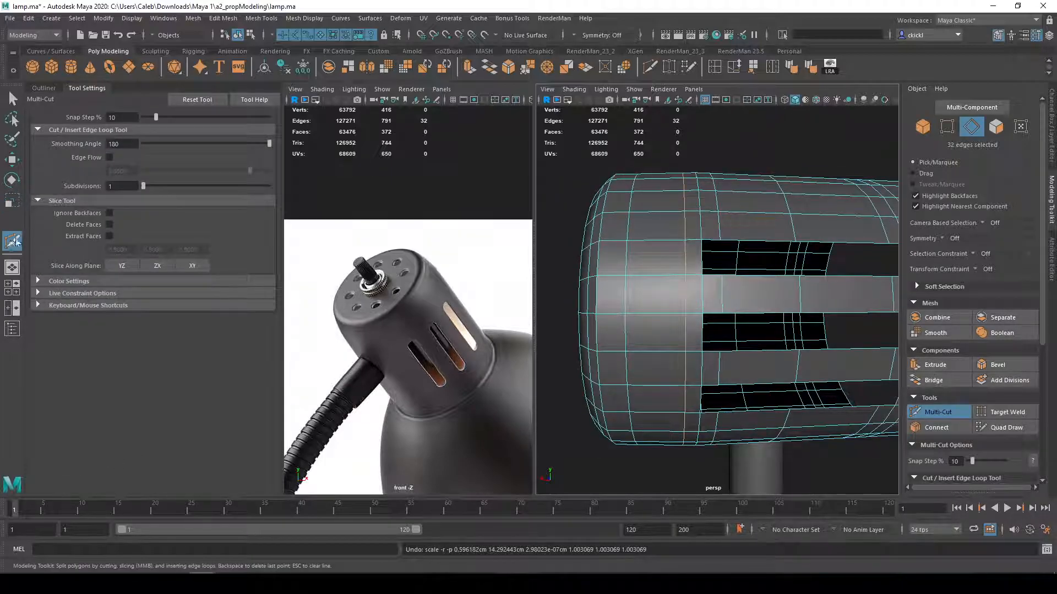
key("q")
Step: Compare the shape of the slot ends on the unsmoothed mesh and in smooth preview
left_click_drag(761, 292, 734, 390, "alt")
key("3")
right_click_drag(733, 297, 777, 277)
left_click(842, 442)
left_click_drag(842, 442, 720, 295, "alt")
scroll(695, 285, "up", 3)
left_click(718, 289)
scroll(708, 302, "up", 3)
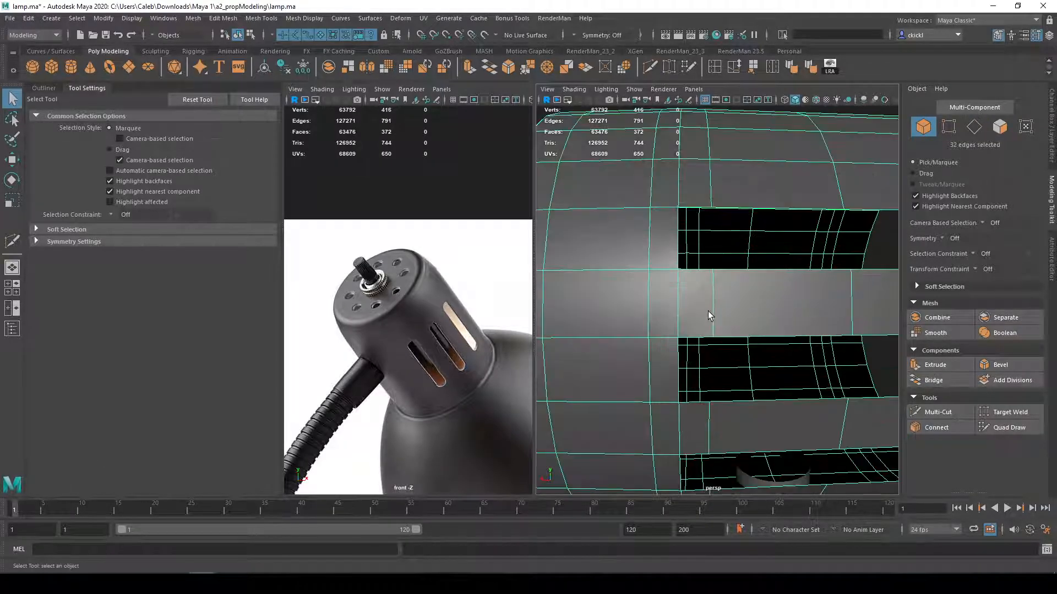
key("3")
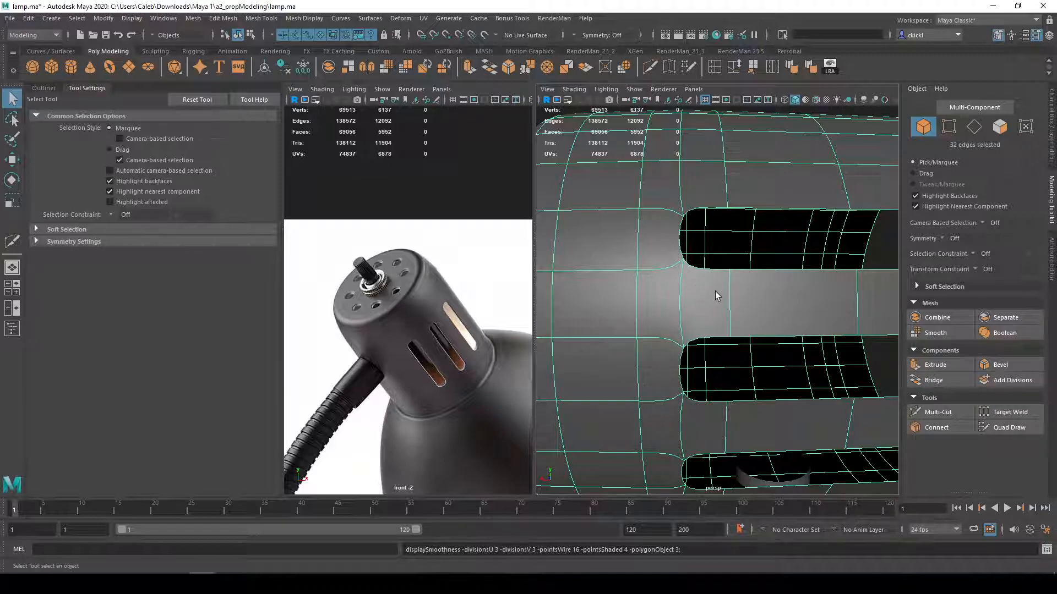
key("1")
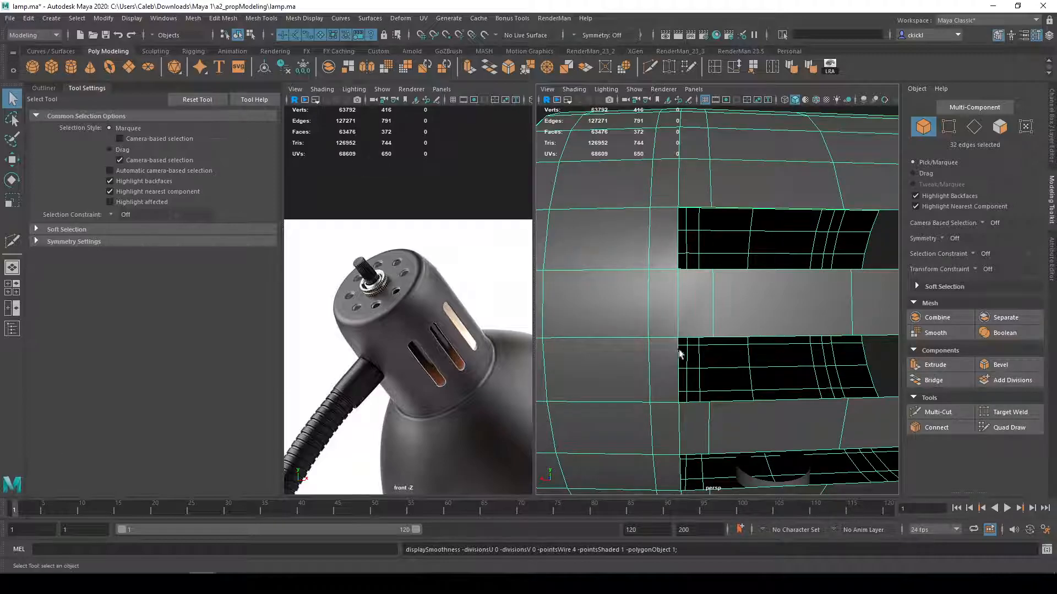
key("3")
mouse_move(785, 310)
left_mouse_down("alt")
mouse_move(778, 332)
mouse_move(751, 313)
mouse_move(773, 319)
left_mouse_up("alt")
scroll(785, 321, "down", 4)
mouse_move(786, 321)
middle_mouse_down("alt")
mouse_move(735, 316)
mouse_move(788, 323)
middle_mouse_up("alt")
scroll(802, 326, "up", 6)
scroll(765, 331, "down", 4)
left_click_drag(788, 323, 820, 335, "alt")
Step: Cut edges lengthwise across the housing surface at the centre of both ends of the middle slot
key("1")
scroll(825, 340, "down", 4)
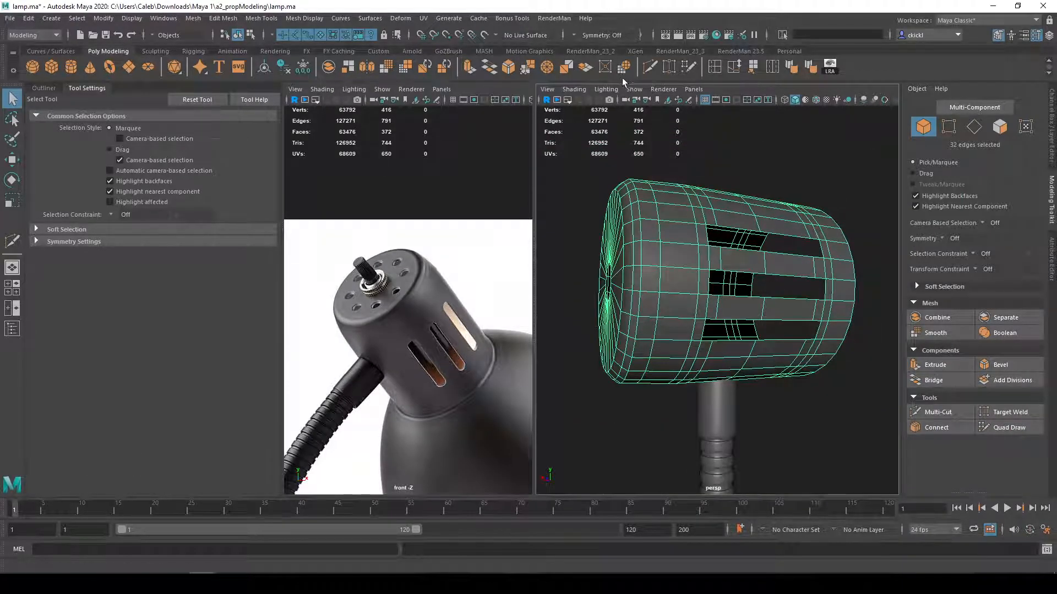
left_click(648, 72)
scroll(688, 275, "up", 3)
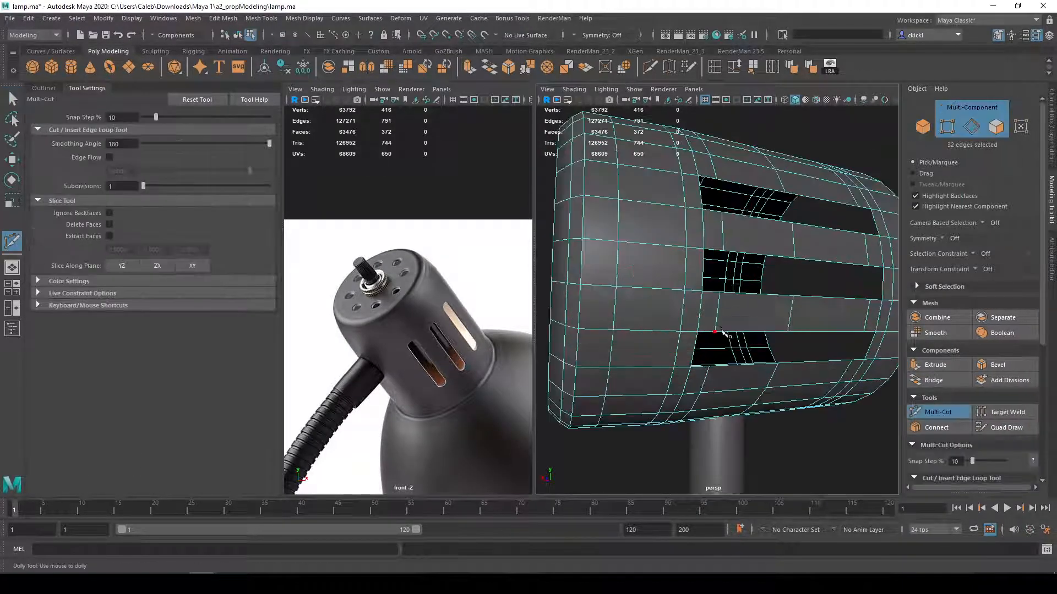
left_click(692, 272, "ctrl")
middle_click_drag(828, 310, 673, 315, "alt")
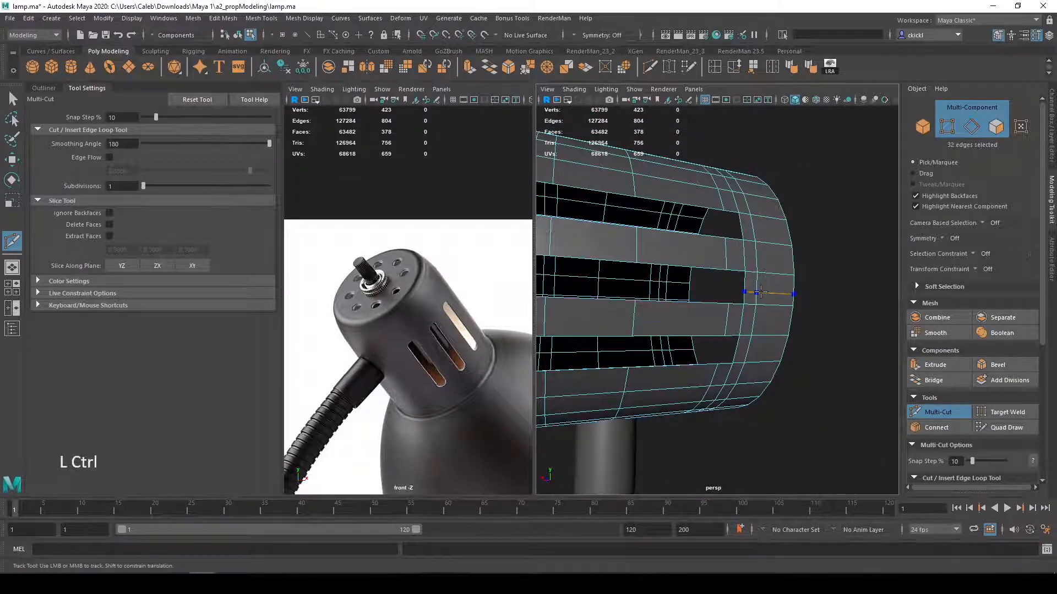
left_click(762, 289, "ctrl")
middle_click_drag(762, 288, 627, 283, "alt")
Step: Scale the new centre vertices at both ends of the middle slot apart, nudge the closed-side pair, and inspect the smoothed slot
key("q")
right_click_drag(625, 283, 678, 287)
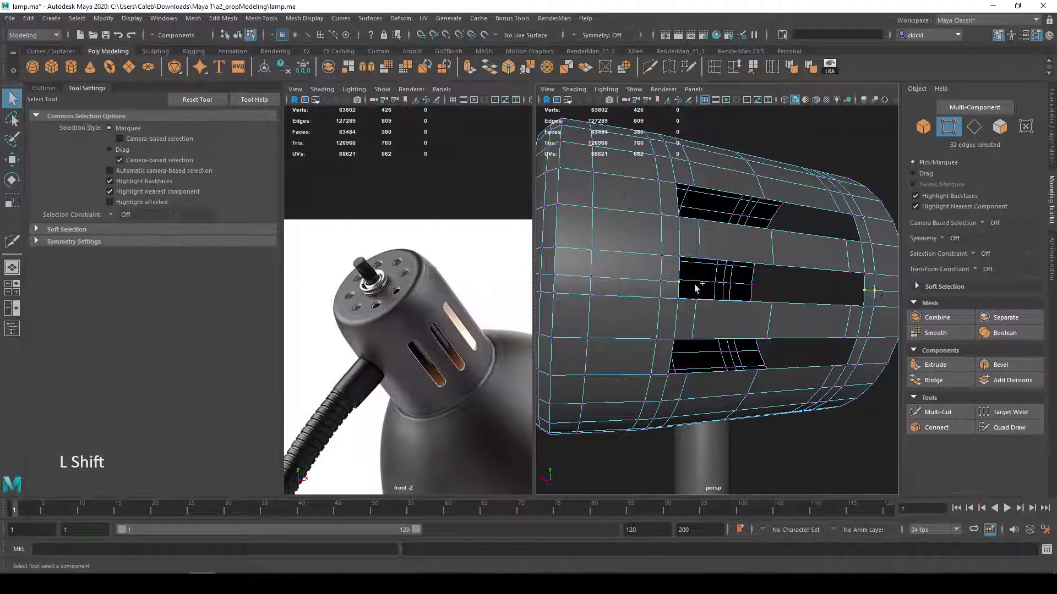
key("r")
left_click_drag(816, 288, 829, 292)
key("w")
key("q")
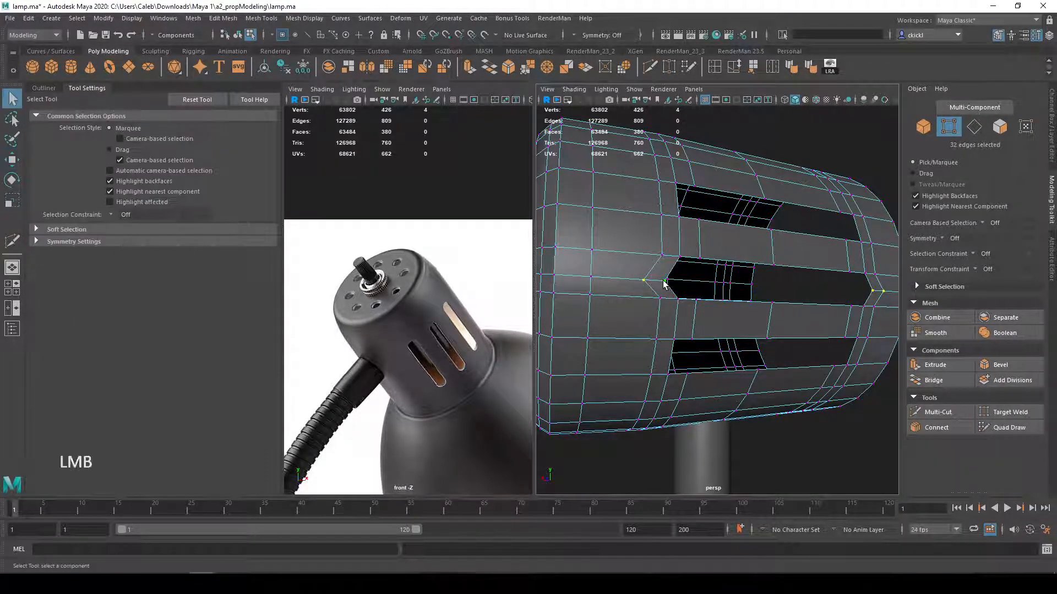
left_click(645, 282, "shift")
key("w")
left_click_drag(655, 244, 656, 240)
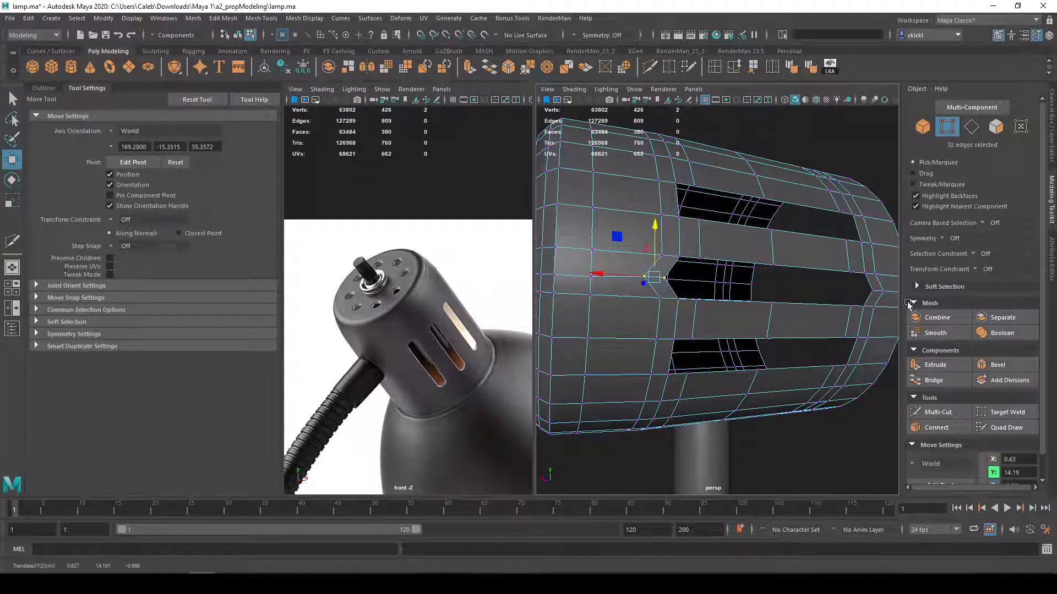
key("q")
key("3")
right_click_drag(856, 323, 903, 279)
left_click(836, 474)
left_click_drag(835, 475, 811, 479, "alt")
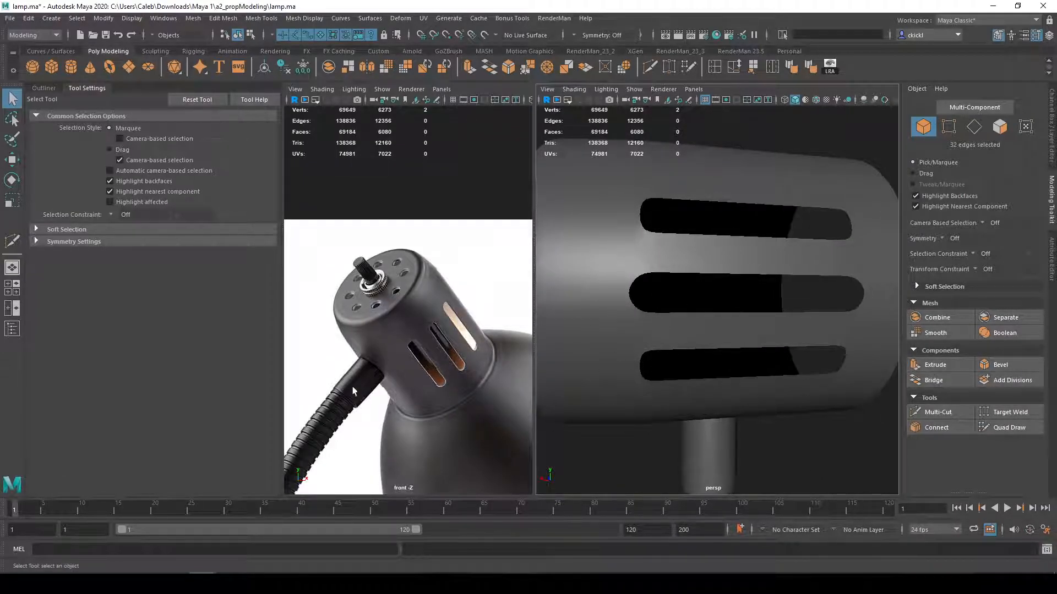
Step: Undo the vertex edits and the centre cuts at the ends of the middle slot
left_click_drag(710, 398, 766, 440, "alt")
key("ctrl+z")
key("ctrl+z")
key("ctrl+z")
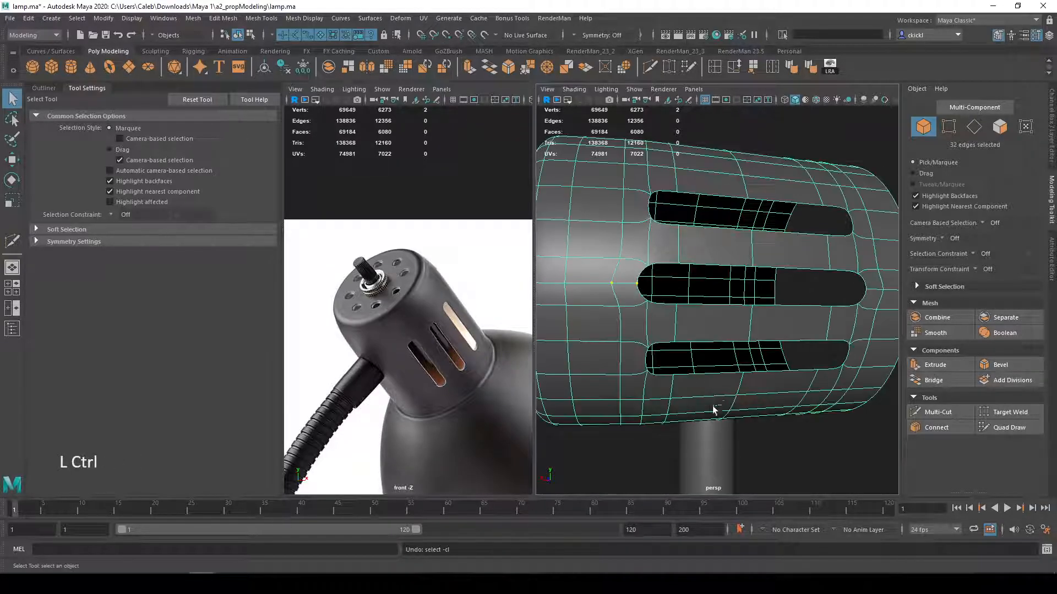
key("ctrl+z")
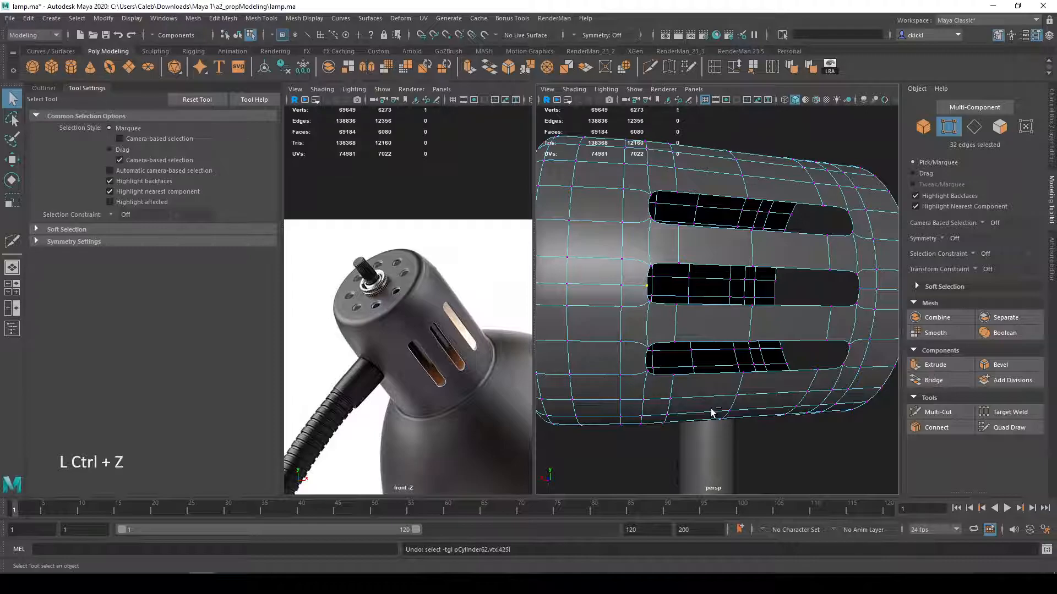
key("ctrl+z")
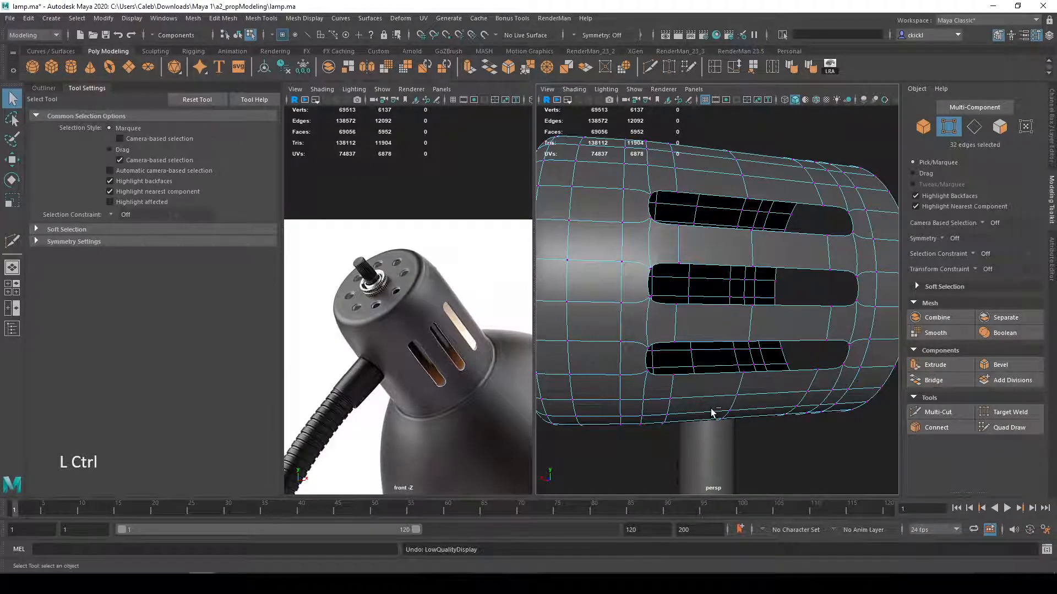
Step: Inspect the housing and its slots from several angles in smooth preview in Object Mode
scroll(753, 314, "down", 5)
right_click_drag(778, 330, 832, 346)
left_click_drag(834, 407, 747, 376, "alt")
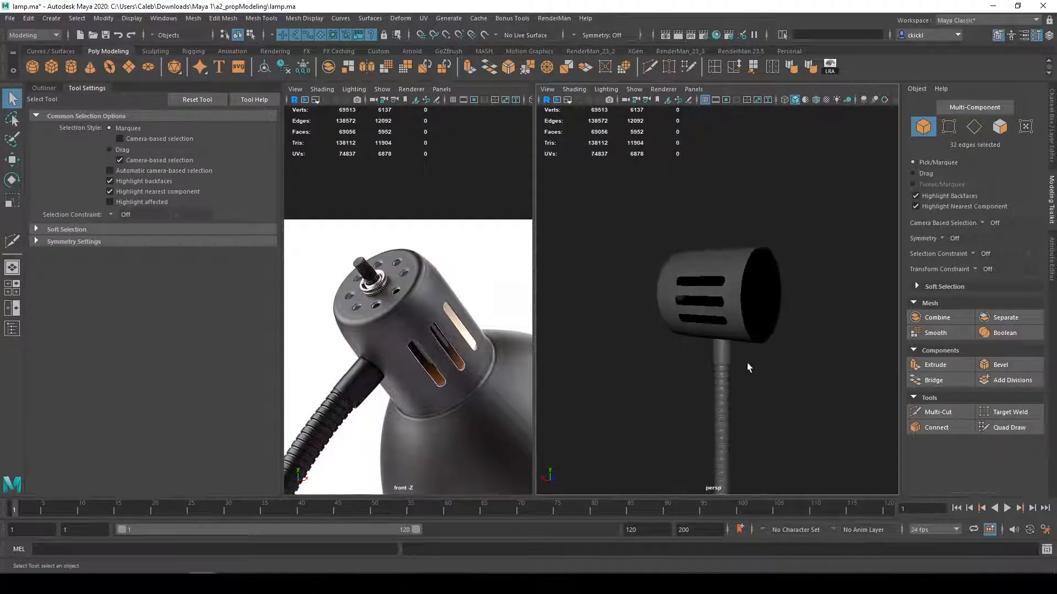
left_click(737, 330)
left_click_drag(738, 330, 808, 304, "alt")
scroll(650, 297, "up", 6)
scroll(734, 317, "down", 4)
middle_click_drag(738, 319, 675, 322, "alt")
left_click_drag(724, 335, 702, 357, "alt")
left_click(759, 379)
left_click_drag(760, 379, 784, 363, "alt")
left_click_drag(712, 304, 837, 361, "alt")
Step: Move the edge loops just outside both slot ends slightly away from the slots along the housing's length and restore smooth preview
key("1")
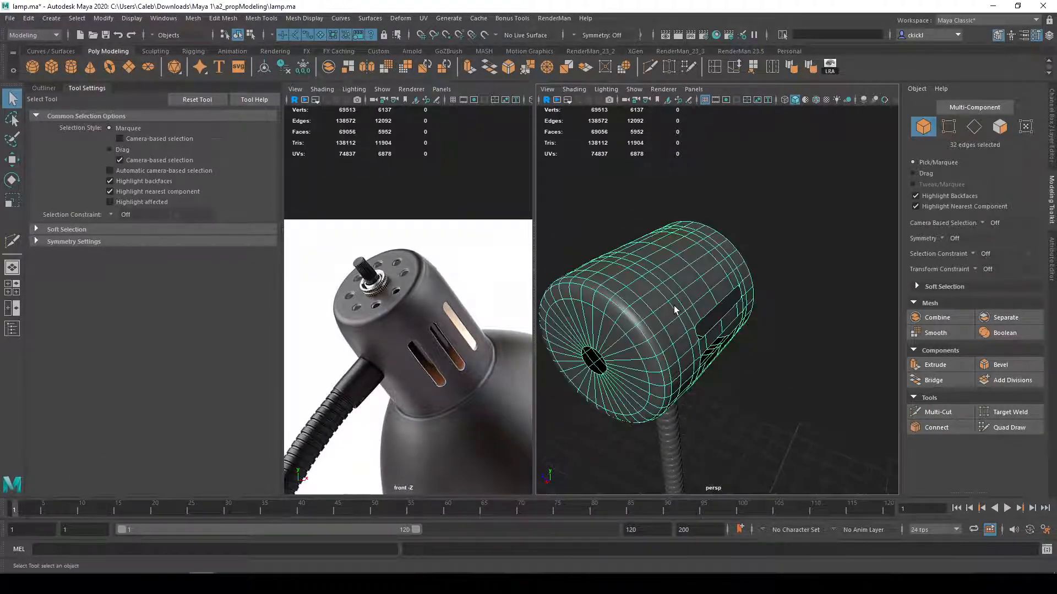
scroll(675, 310, "up", 3)
left_click_drag(668, 309, 653, 278, "alt")
right_click_drag(627, 295, 621, 298)
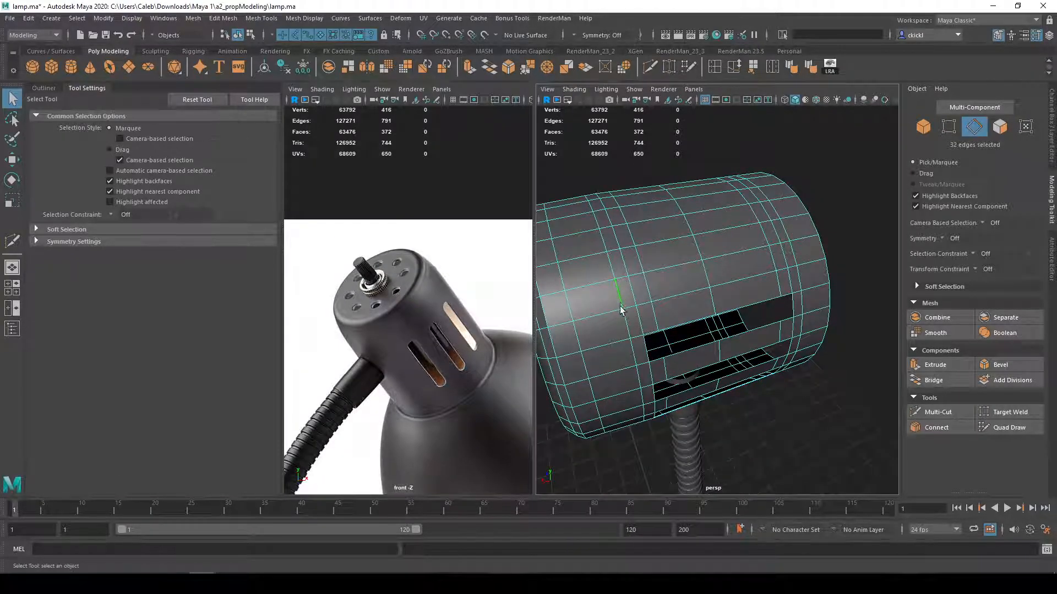
key("3")
left_click_drag(748, 332, 645, 281, "alt")
key("w")
left_click_drag(550, 284, 543, 286)
double_click(787, 262)
left_click_drag(701, 279, 703, 281)
key("1")
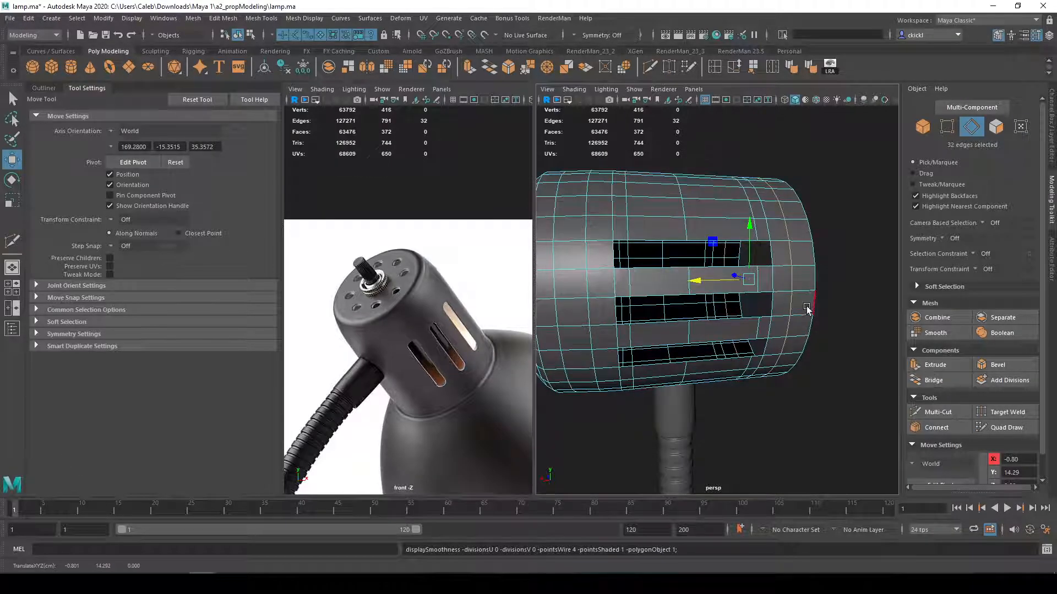
key("q")
key("3")
right_click_drag(807, 309, 851, 265)
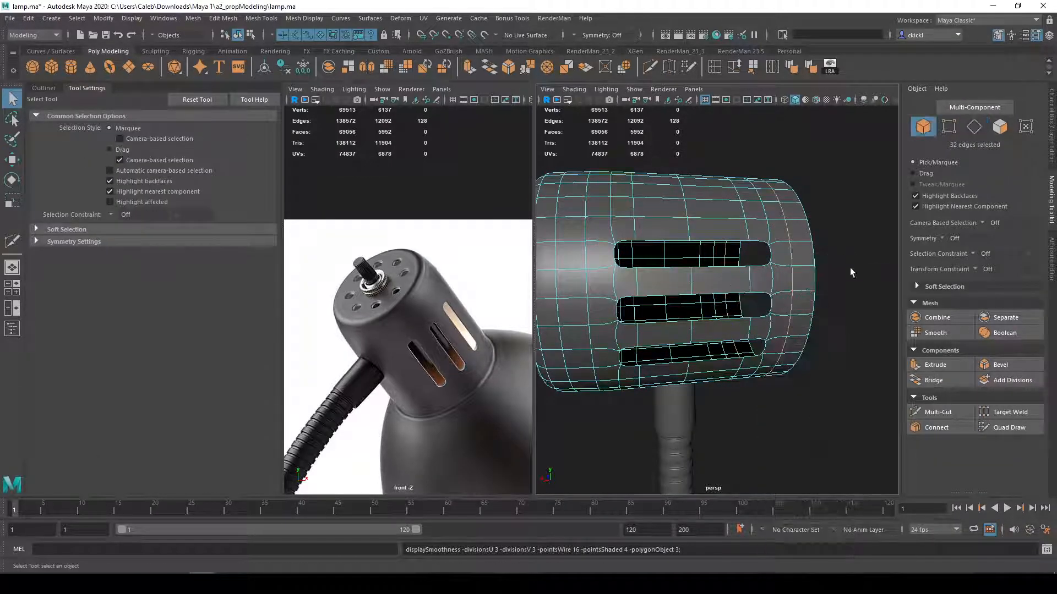
Step: Extrude all of the housing's faces along local Z by about 0.027 to give the shell thickness
left_click_drag(849, 307, 810, 305, "alt")
left_click_drag(836, 298, 827, 275, "alt")
middle_click_drag(827, 276, 814, 288, "alt")
left_click_drag(814, 288, 844, 325, "alt")
left_click(678, 242)
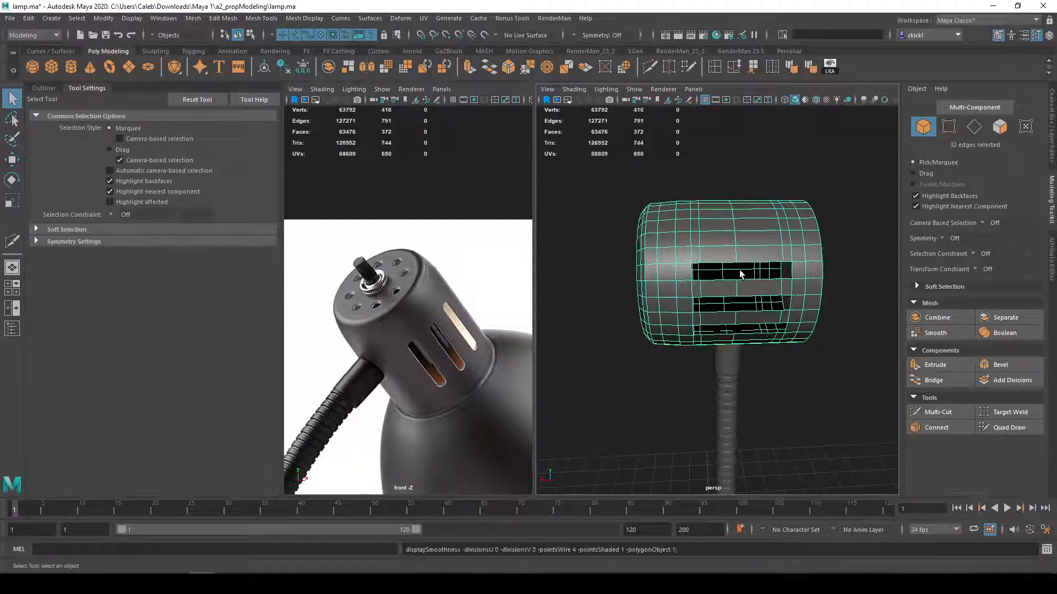
scroll(726, 264, "up", 3)
left_click_drag(782, 287, 825, 274, "alt")
key("ctrl+e")
left_click_drag(843, 127, 847, 108)
Step: Inspect the thickened housing and its slot edges in smooth preview
key("q")
right_click_drag(816, 224, 866, 206)
left_click(840, 361)
left_click_drag(832, 379, 800, 378, "alt")
left_click(827, 358)
left_click(837, 381)
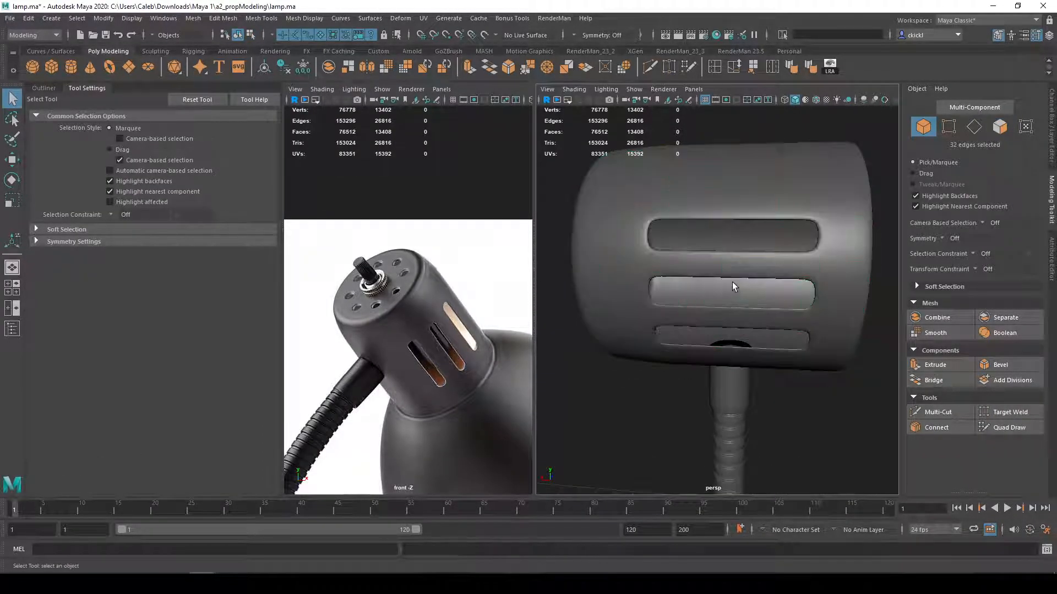
scroll(732, 282, "up", 4)
left_click(688, 242)
middle_click_drag(648, 234, 695, 285, "alt")
Step: Increase the number of divisions of the housing's thickness extrusion and inspect the smoothed slots
key("ctrl+z")
key("ctrl+z")
left_click(21, 241)
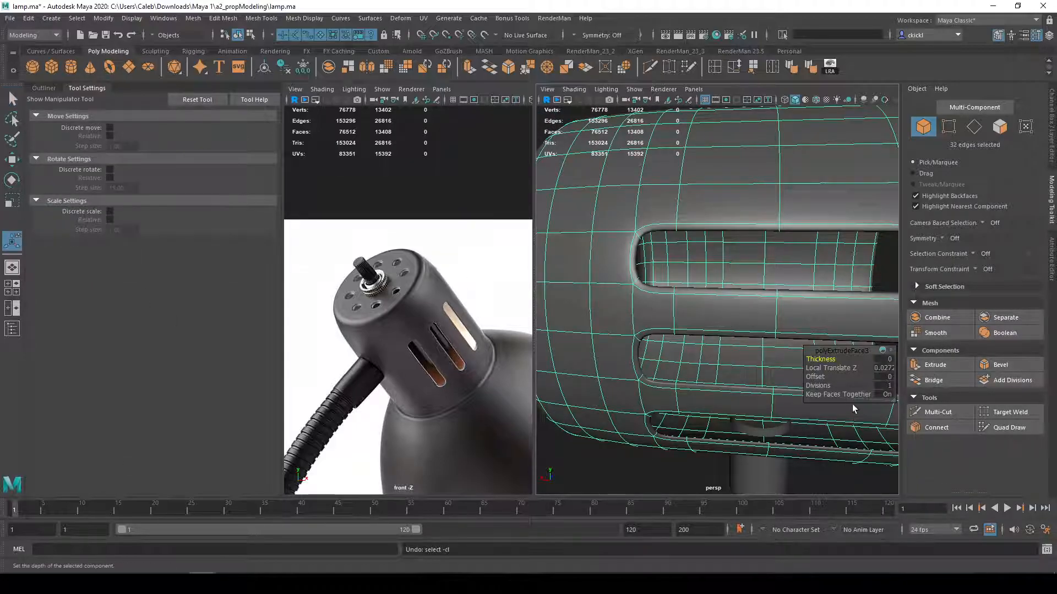
left_click_drag(820, 385, 836, 386)
right_click_drag(738, 296, 793, 272)
scroll(627, 460, "down", 5, "alt")
mouse_move(630, 461)
left_mouse_down("alt")
mouse_move(608, 453)
mouse_move(644, 453)
mouse_move(648, 463)
mouse_move(628, 461)
mouse_move(668, 441)
mouse_move(640, 455)
left_mouse_up("alt")
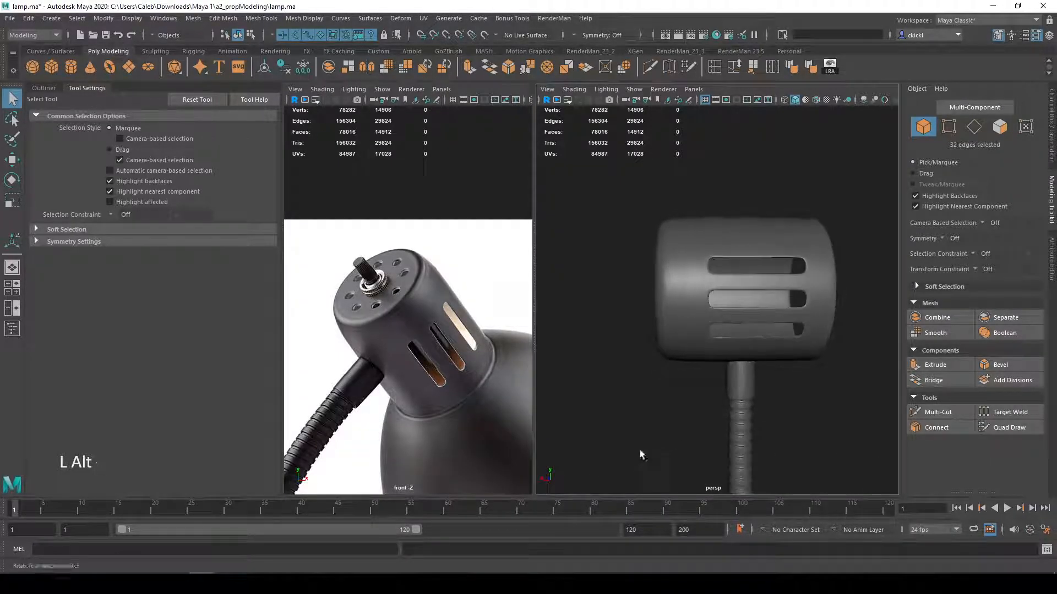
Step: Undo the housing's thickness extrusion together with its added divisions
key("ctrl+z")
key("ctrl+z")
key("ctrl+z")
key("ctrl+z")
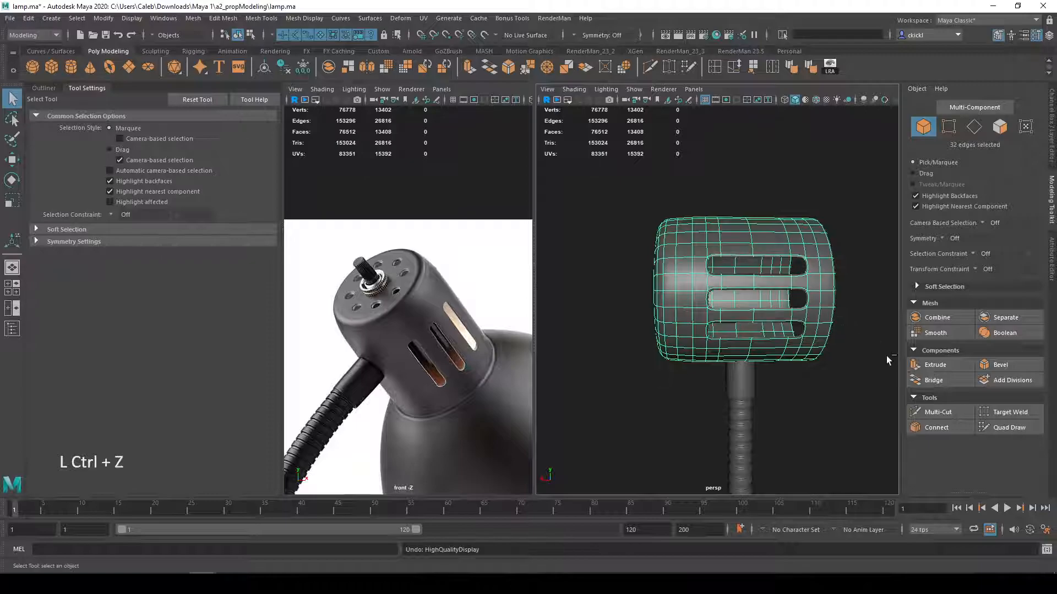
key("ctrl+z")
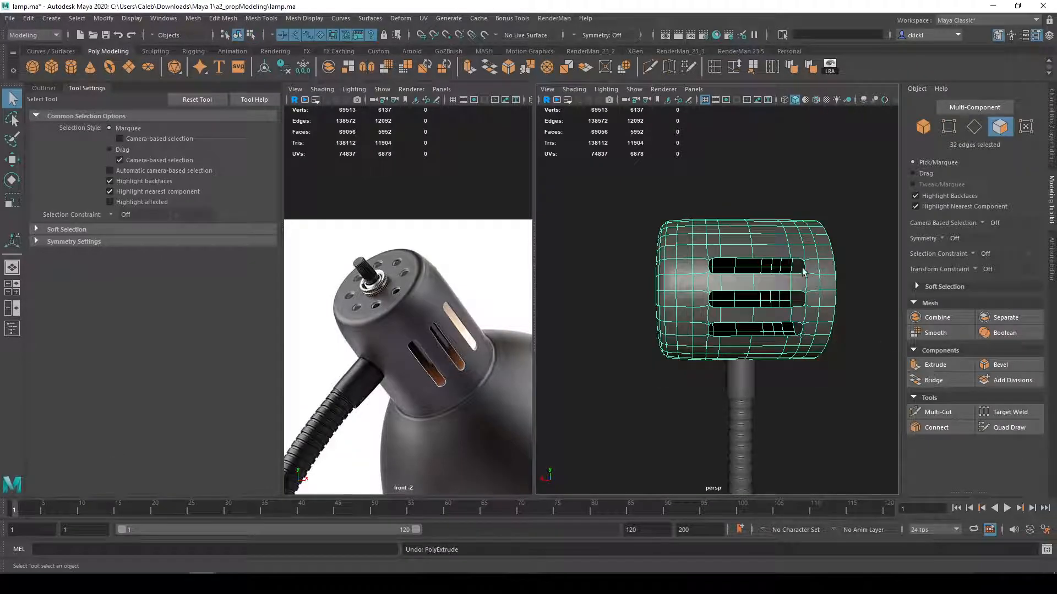
Step: Try to scale the whole housing along one axis, then undo the scaling
left_click_drag(813, 278, 769, 295, "alt")
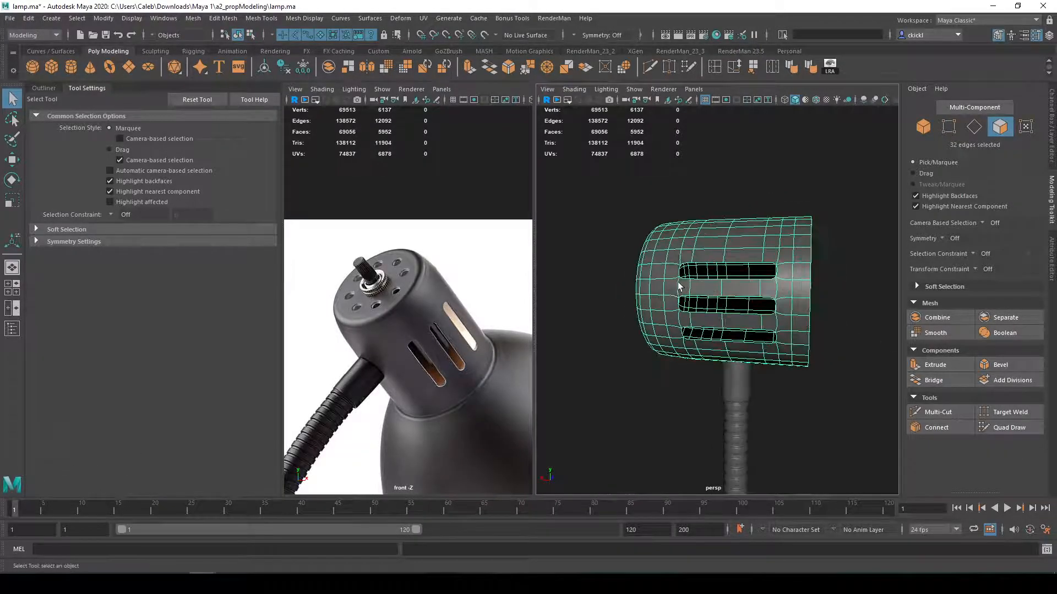
mouse_move(855, 332)
left_mouse_down("alt")
mouse_move(804, 340)
mouse_move(866, 345)
left_mouse_up("alt")
middle_click_drag(839, 341, 747, 356, "alt")
left_click_drag(744, 354, 709, 318, "alt")
scroll(740, 336, "down", 3)
key("e")
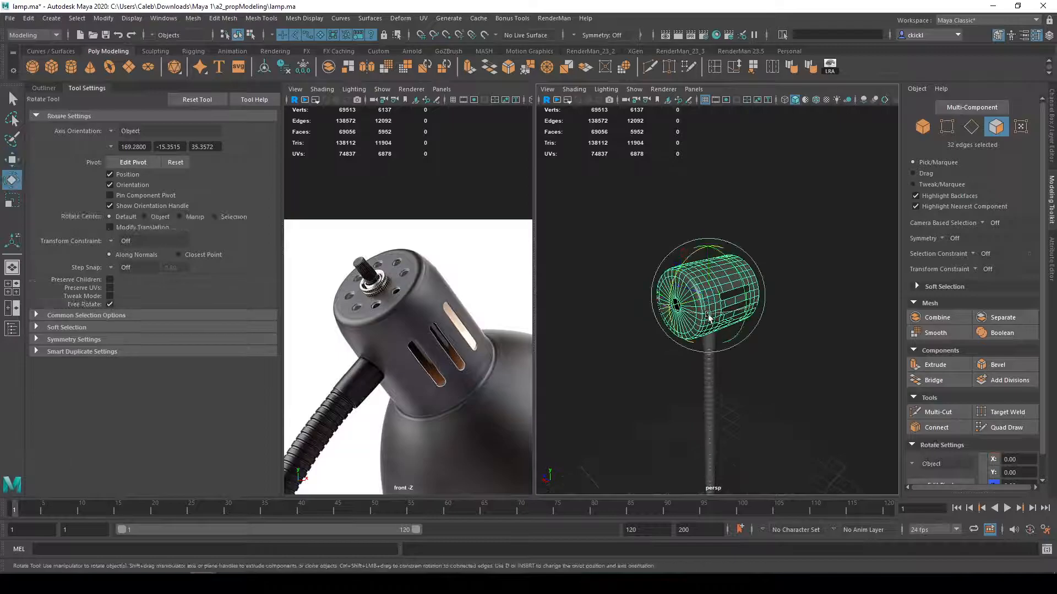
key("r")
scroll(798, 330, "down", 5)
left_click_drag(826, 342, 710, 320, "alt")
scroll(380, 363, "down", 4)
scroll(688, 308, "up", 6)
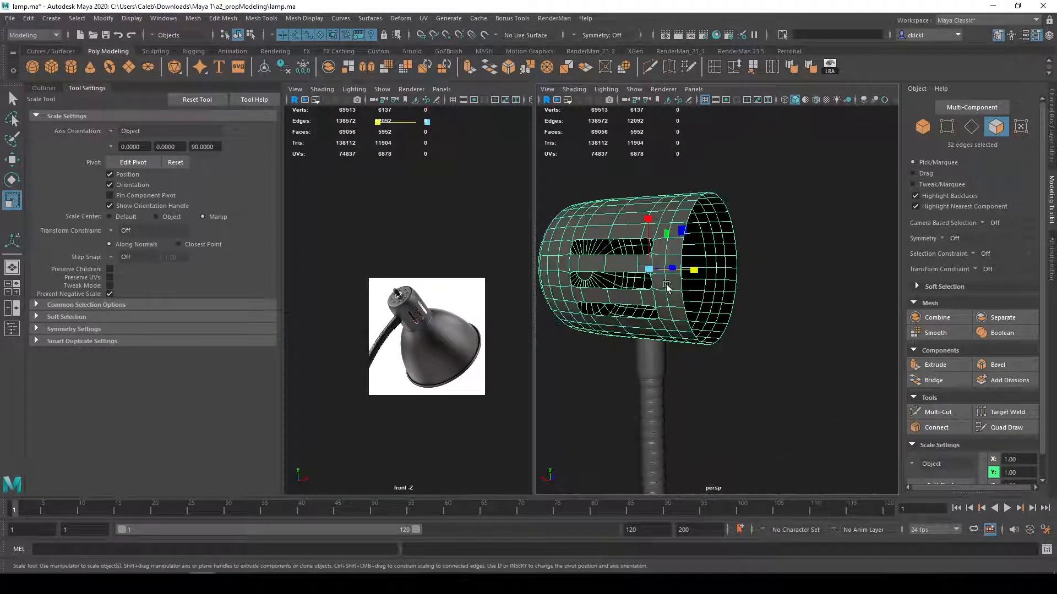
left_click_drag(678, 255, 671, 278, "alt")
left_click_drag(665, 227, 665, 232)
key("ctrl+z")
Step: Move the housing along the X axis to about -0.26, toward its open end, above the gooseneck
left_click_drag(686, 279, 676, 221, "alt")
left_click_drag(769, 258, 735, 257, "alt")
key("w")
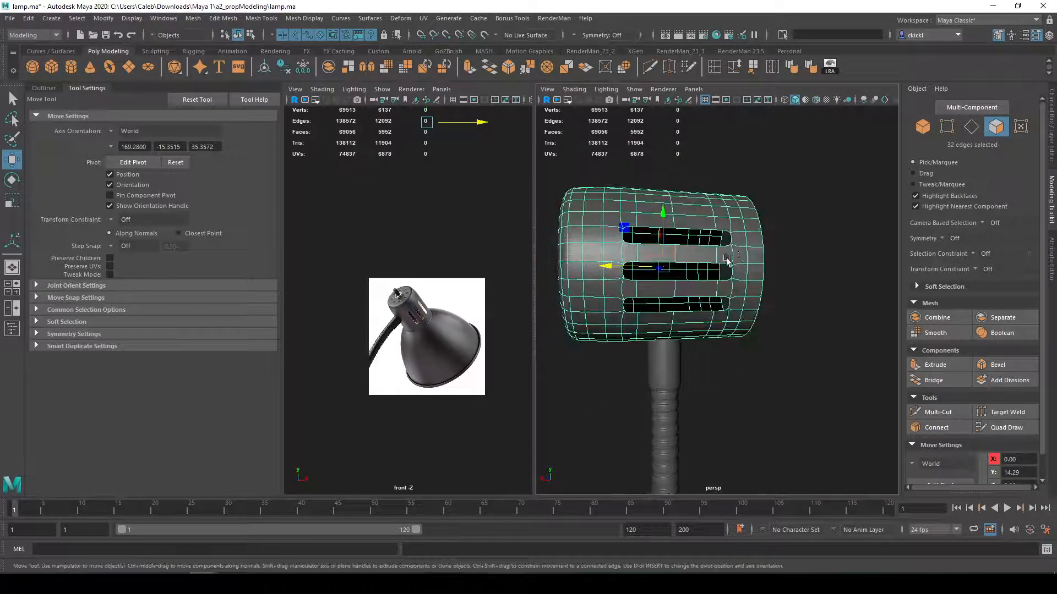
left_click_drag(607, 271, 629, 272)
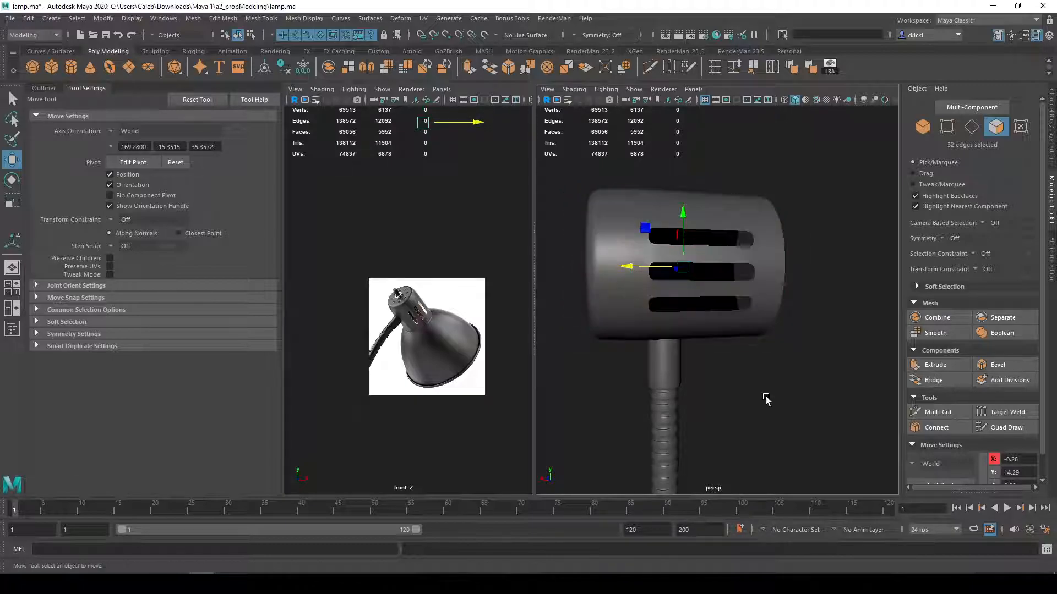
scroll(766, 397, "down", 5)
left_click_drag(759, 396, 736, 391, "alt")
Step: Extrude the edge loop at the housing's open rim outward and enlarge it into a wide cone for the lampshade
key("q")
right_click_drag(723, 294, 734, 269)
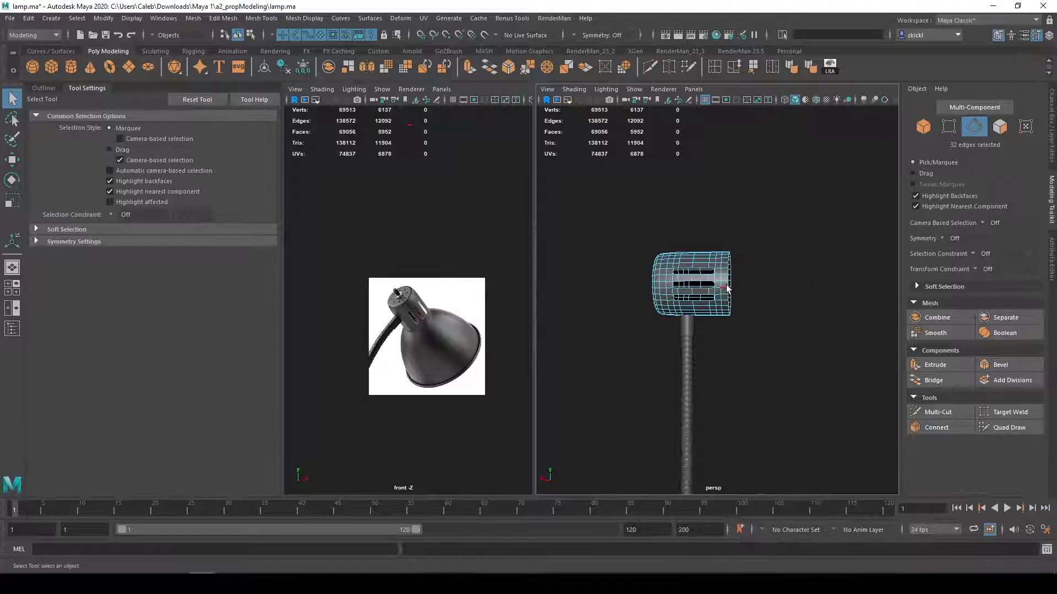
middle_click_drag(747, 300, 712, 302, "alt")
left_click_drag(712, 302, 762, 302, "alt")
middle_click_drag(762, 302, 752, 332, "alt")
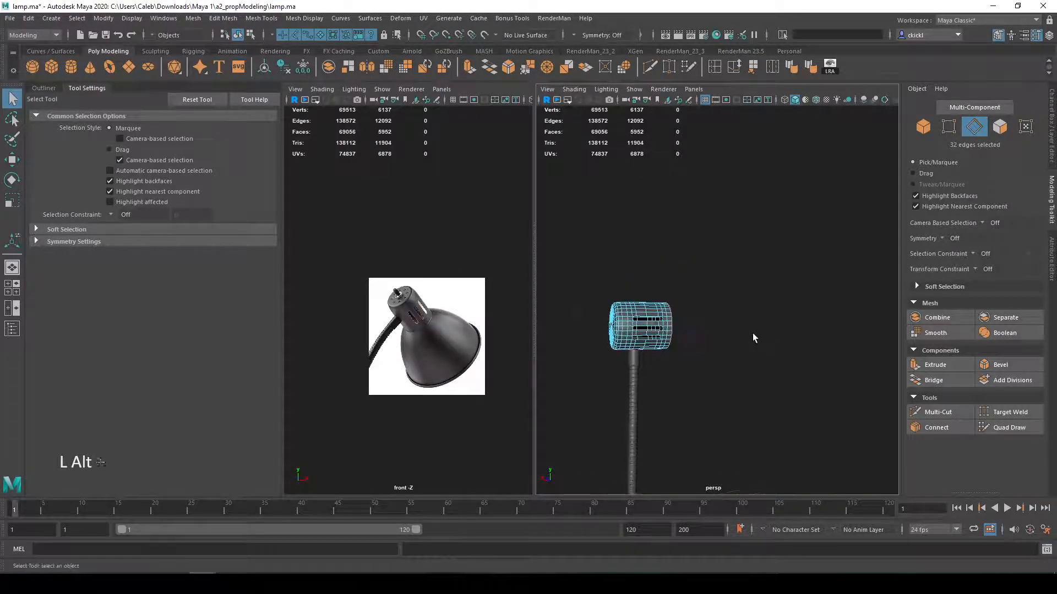
key("ctrl+e")
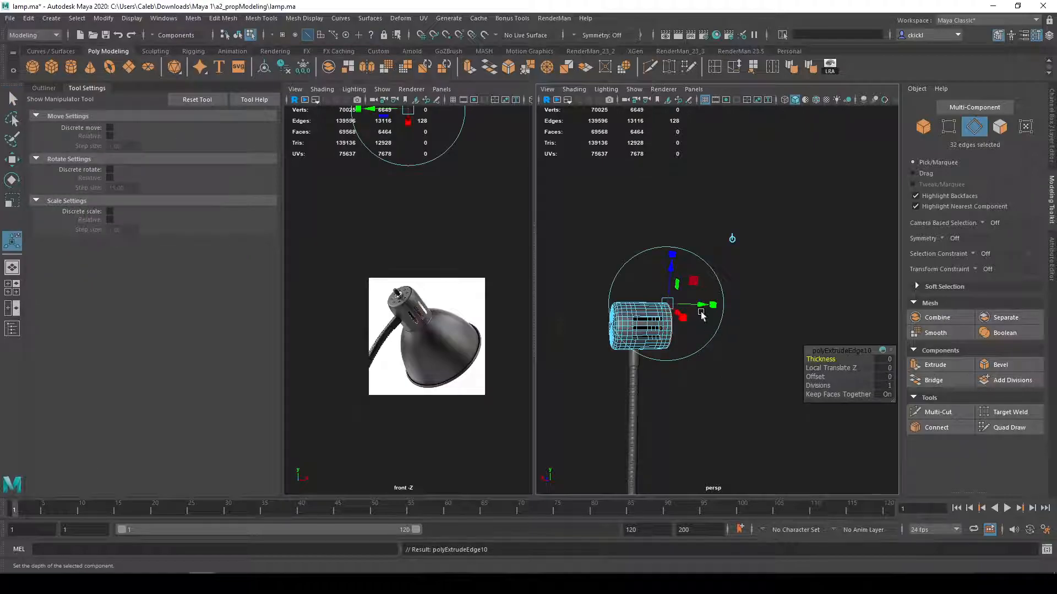
left_click_drag(702, 314, 762, 355)
key("r")
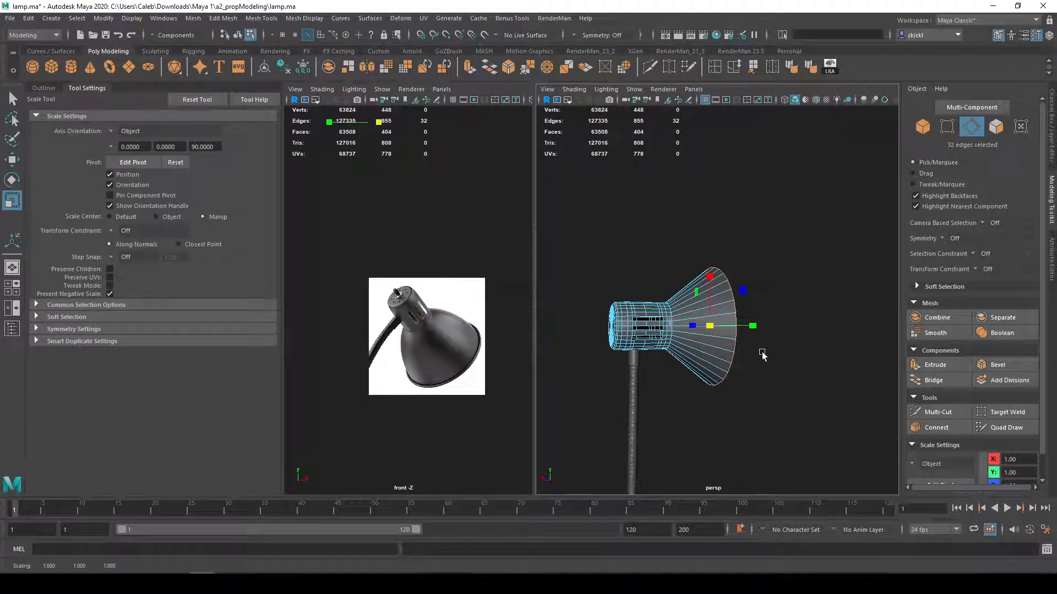
Step: Enlarge the shade's rim edge loop slightly and move it outward along X to about -4.63 to lengthen the cone
left_click_drag(708, 334, 452, 333)
key("w")
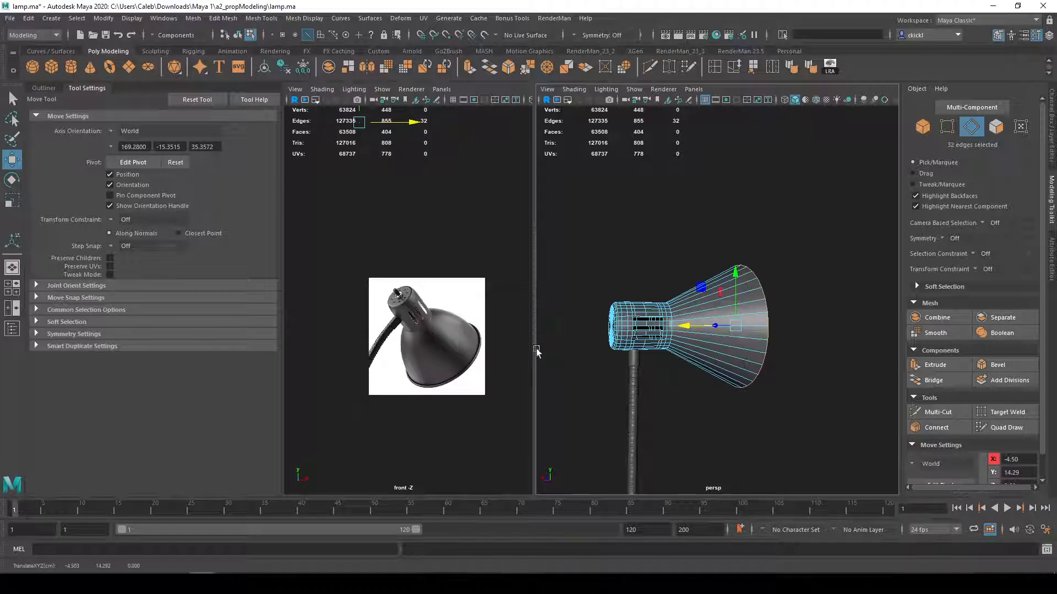
left_click_drag(695, 340, 680, 338, "alt")
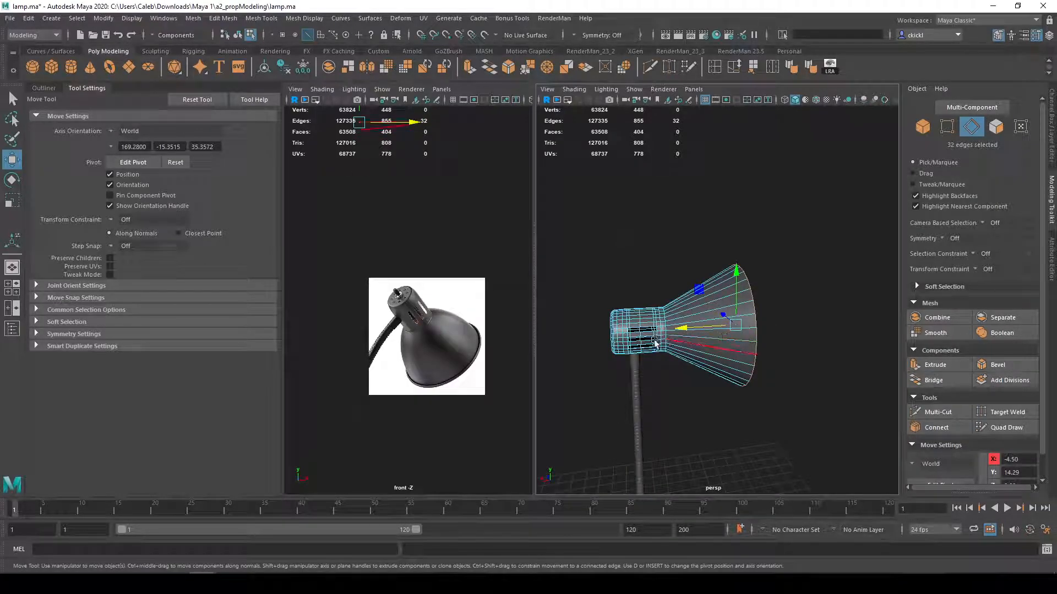
left_click_drag(736, 338, 687, 329, "alt")
left_click(685, 328)
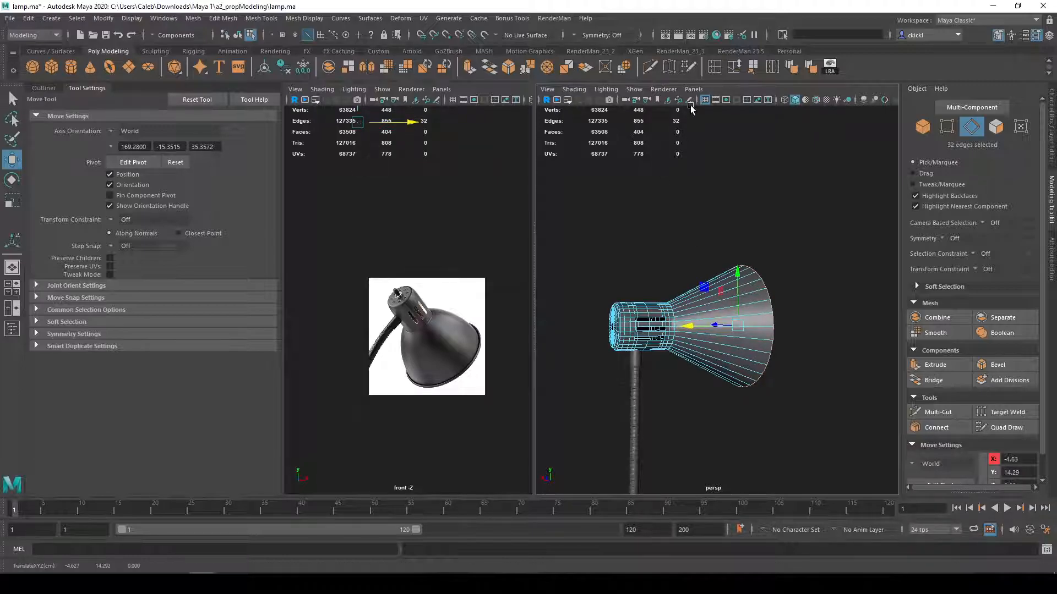
Step: Try inserting an edge loop around the middle of the shade with Multi-Cut's edge flow enabled at 0.85
left_click(651, 65)
left_click(692, 300, "ctrl")
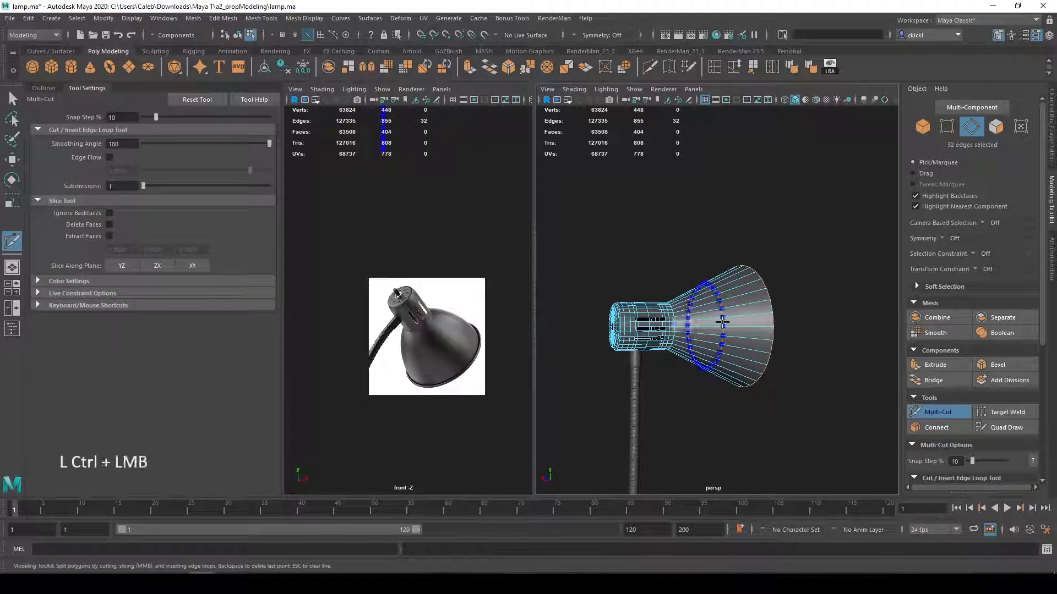
left_click(109, 158)
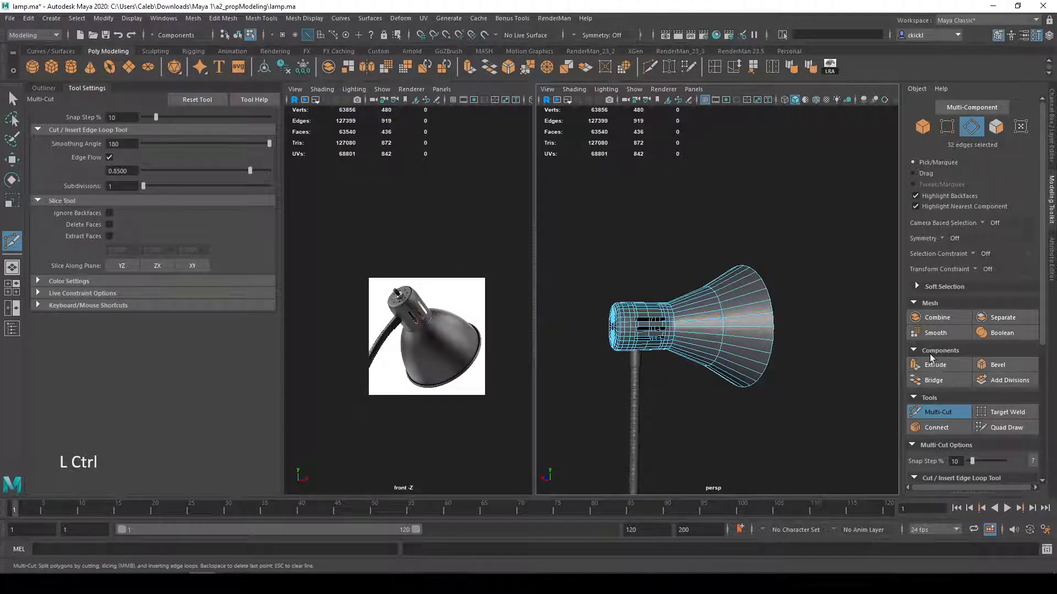
key("q")
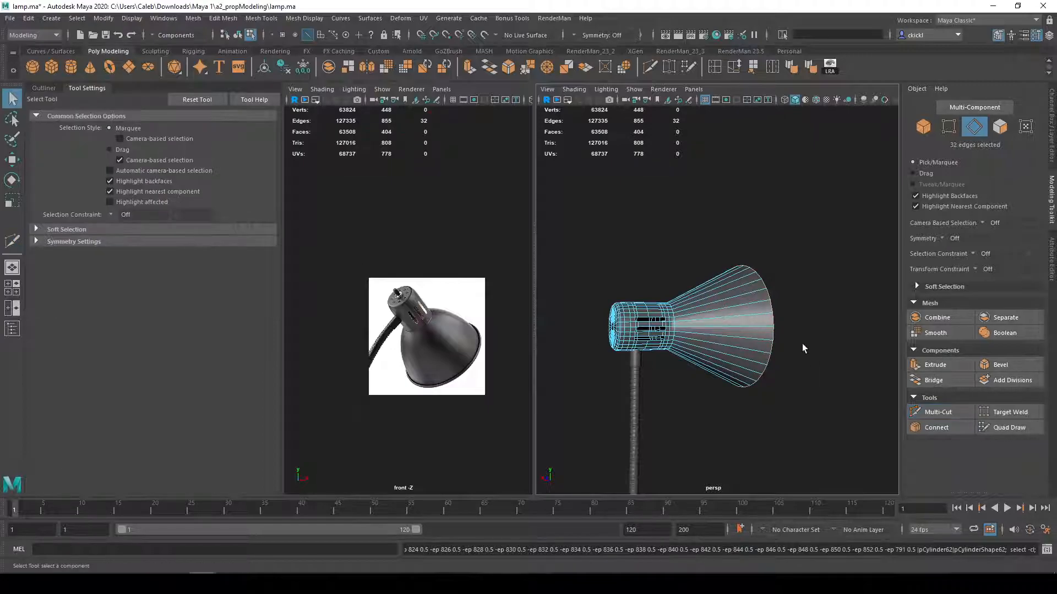
Step: Insert an edge loop without edge flow around the middle of the shade and scale it outward to make the cone bulge
left_click(650, 67)
middle_click(720, 335, "ctrl")
key("q")
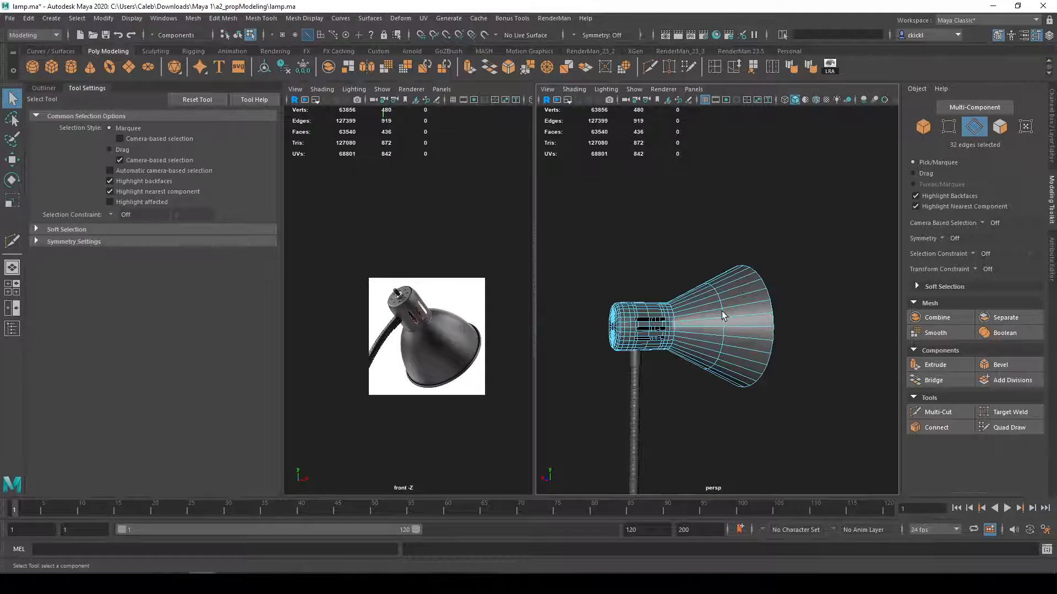
key("r")
mouse_move(707, 328)
left_mouse_down()
mouse_move(731, 331)
mouse_move(706, 330)
left_mouse_up()
key("3")
scroll(692, 363, "up", 3)
key("1")
scroll(692, 365, "up", 2)
middle_click_drag(611, 363, 652, 352, "alt")
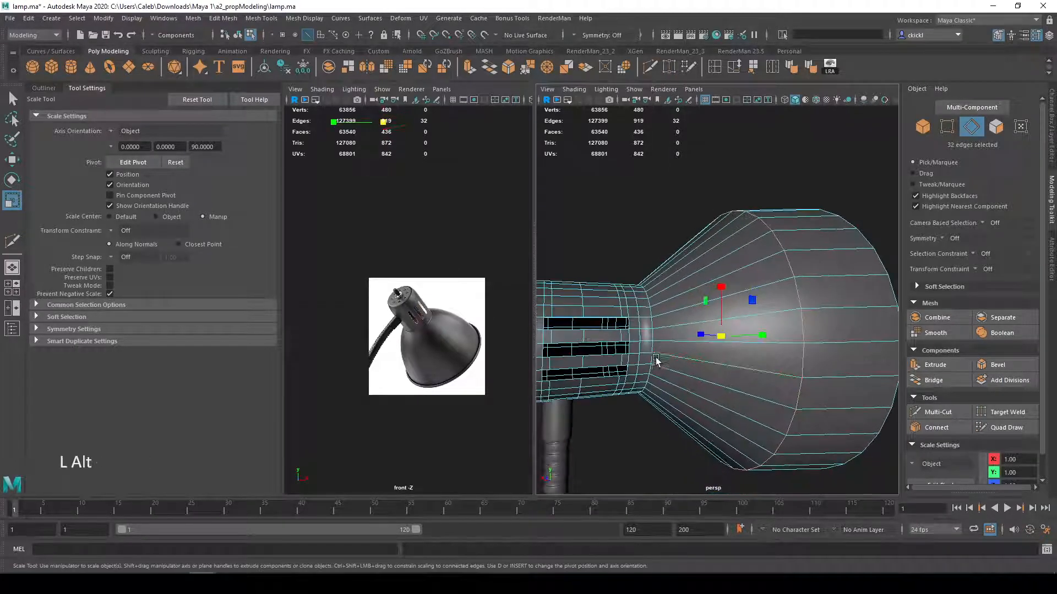
Step: Bevel the edge loop where the housing meets the shade, with a fraction of 0.2 and 2 segments
key("q")
scroll(432, 341, "up", 3)
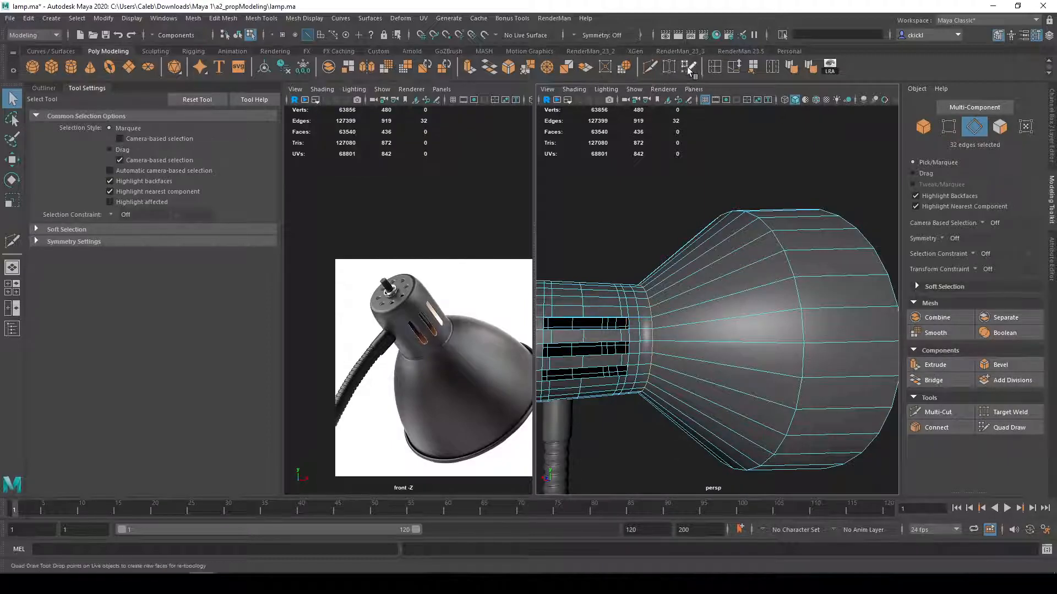
left_click(508, 67)
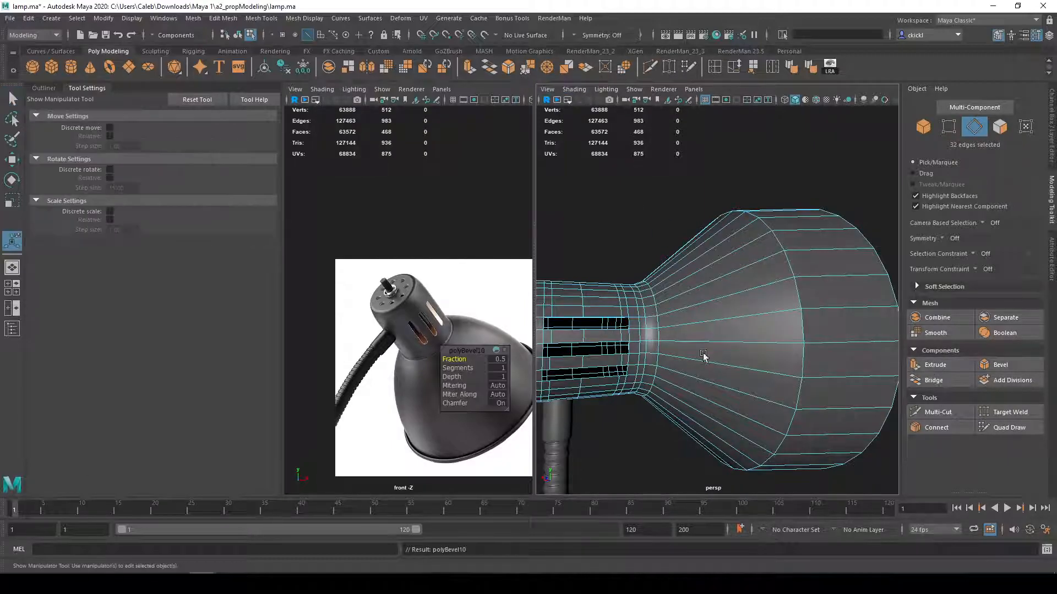
key("1")
left_click_drag(458, 361, 458, 360)
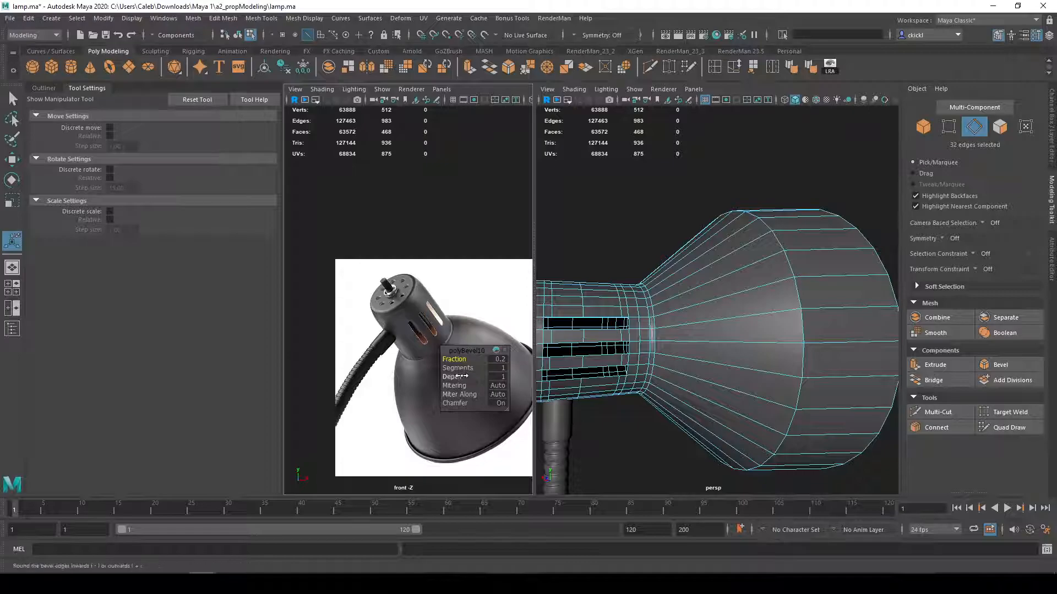
left_click(460, 367)
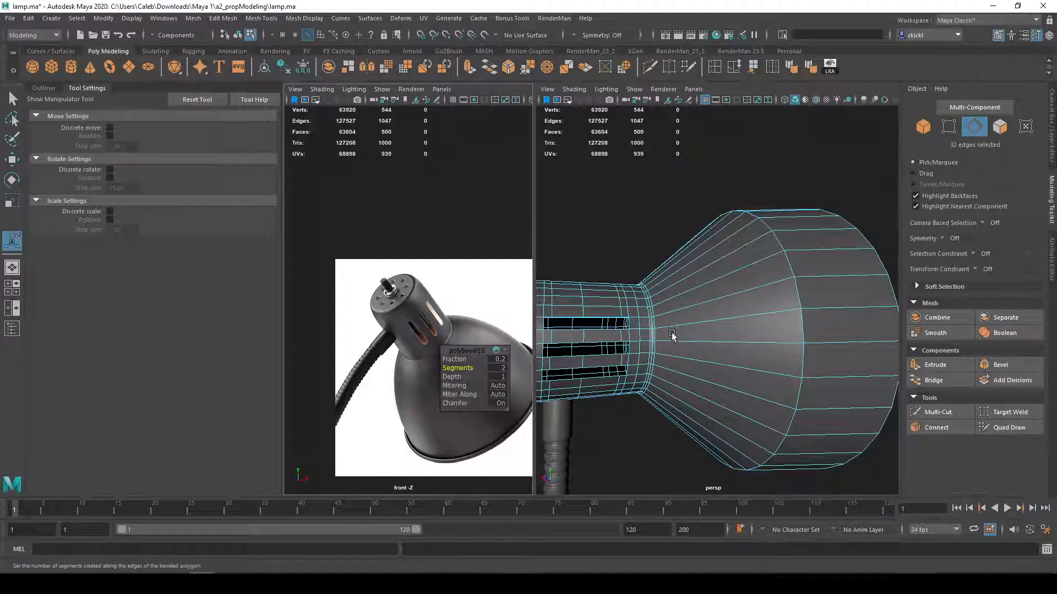
key("q")
right_click(654, 321)
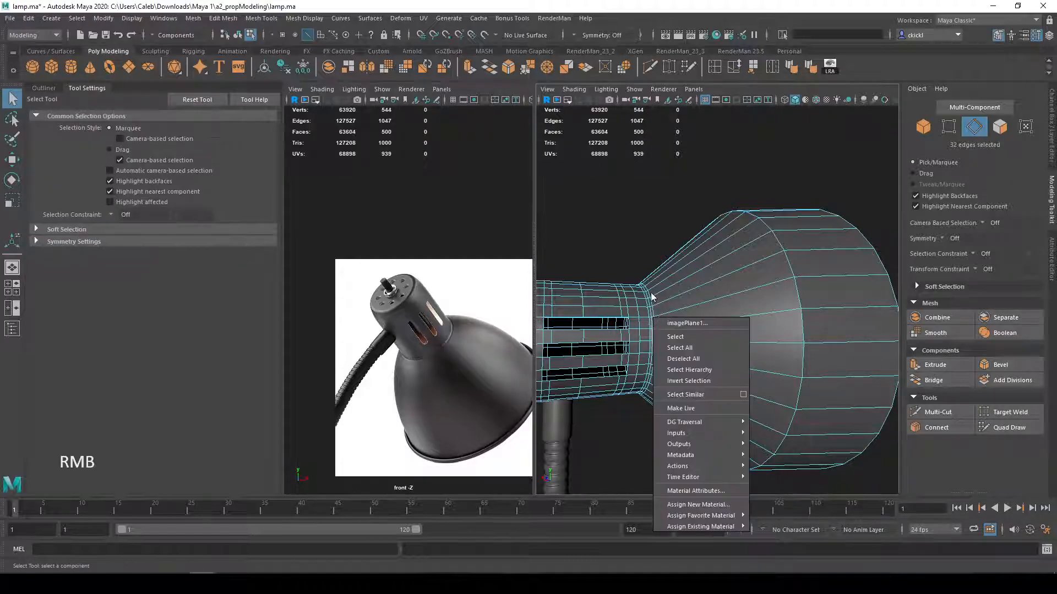
right_click(820, 292)
mouse_move(842, 301)
right_mouse_down()
mouse_move(848, 322)
mouse_move(846, 300)
right_mouse_up()
right_click_drag(714, 400, 710, 264)
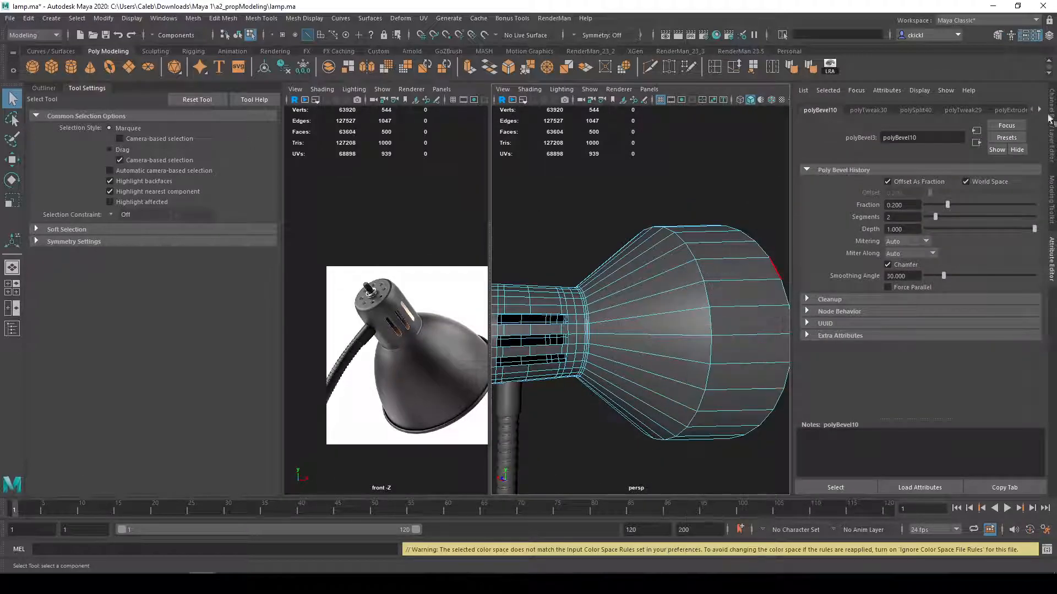
left_click(1052, 255)
Step: Adjust the outer bevel edge loop at the seam between housing and shade along X, checking it in smooth preview
scroll(727, 332, "up", 3)
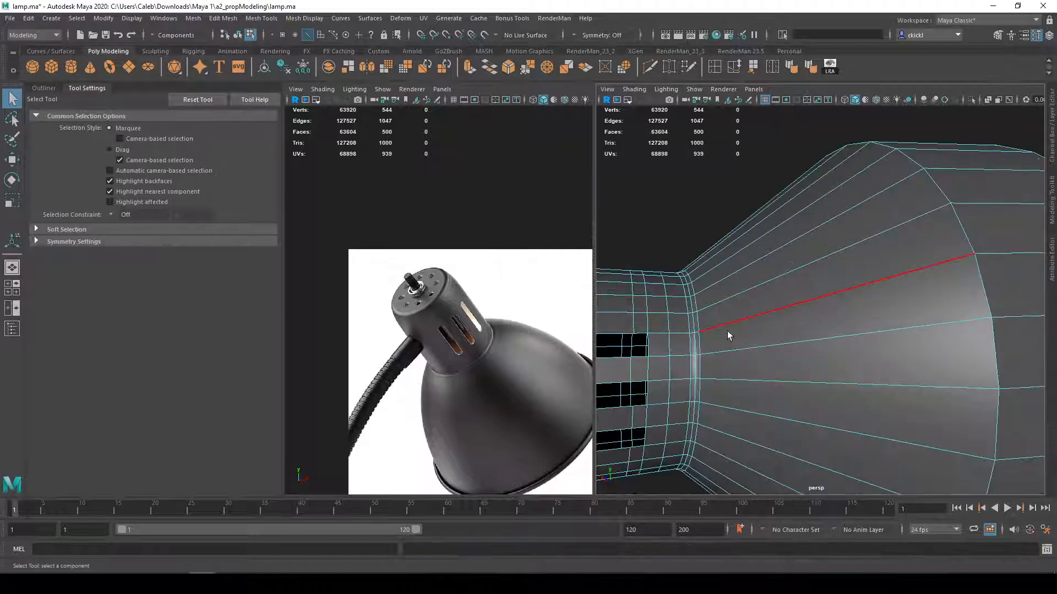
left_click(701, 363)
key("w")
key("3")
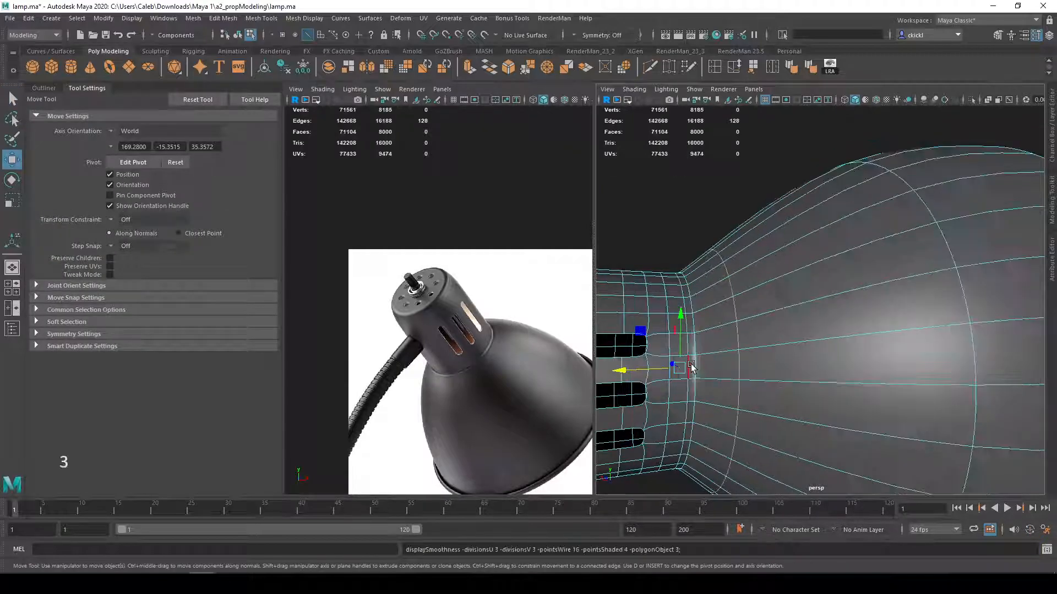
left_click_drag(642, 373, 914, 278)
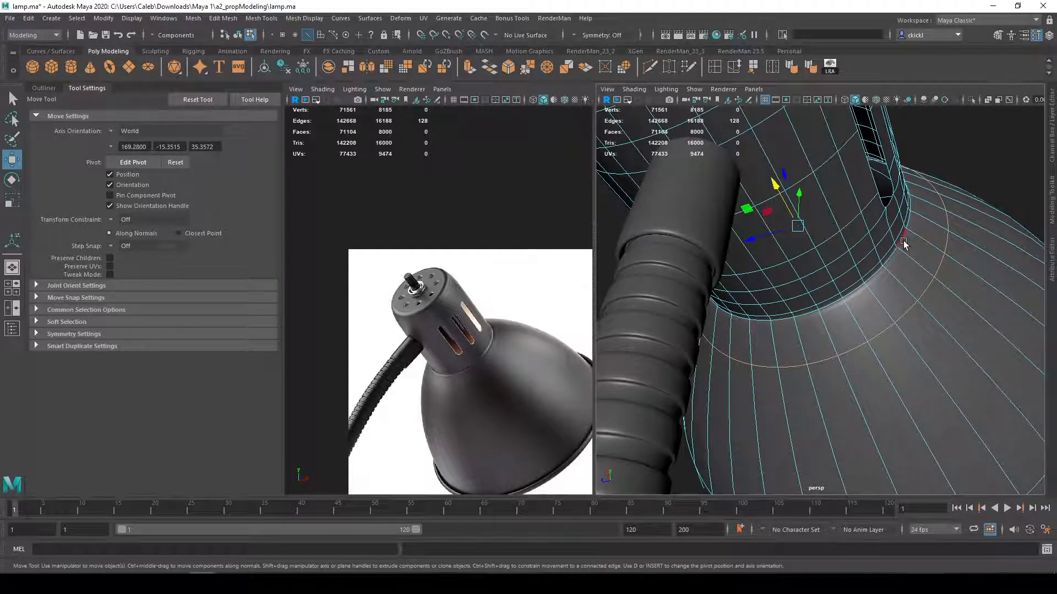
key("1")
left_click_drag(934, 284, 856, 337, "alt")
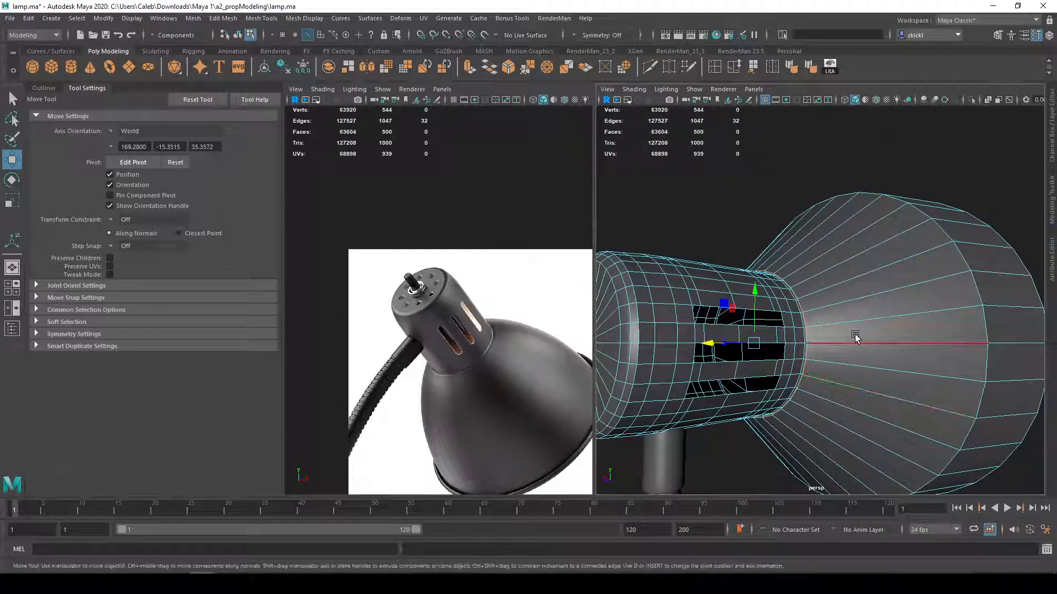
Step: Insert two edge loops around the shade, one between the seam and the middle loop and one between the middle loop and the rim
left_click(650, 67)
scroll(893, 315, "down", 3)
left_click_drag(897, 318, 880, 338, "alt")
key("q")
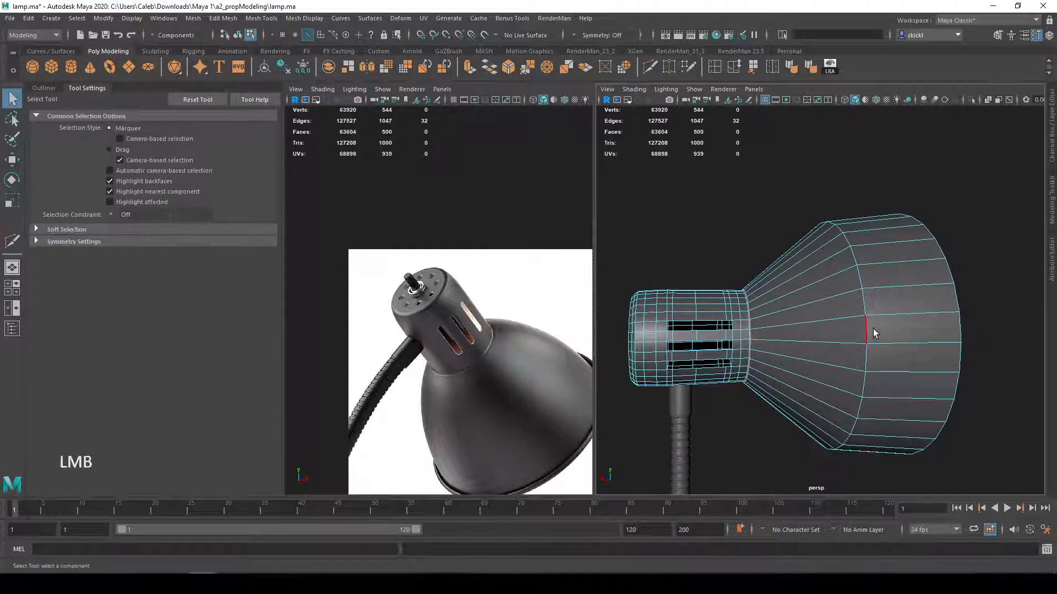
middle_click_drag(797, 438, 793, 198, "alt")
middle_click_drag(755, 460, 743, 377, "alt")
middle_click_drag(799, 352, 802, 558, "alt")
scroll(848, 363, "up", 5)
middle_click_drag(850, 358, 806, 462, "alt")
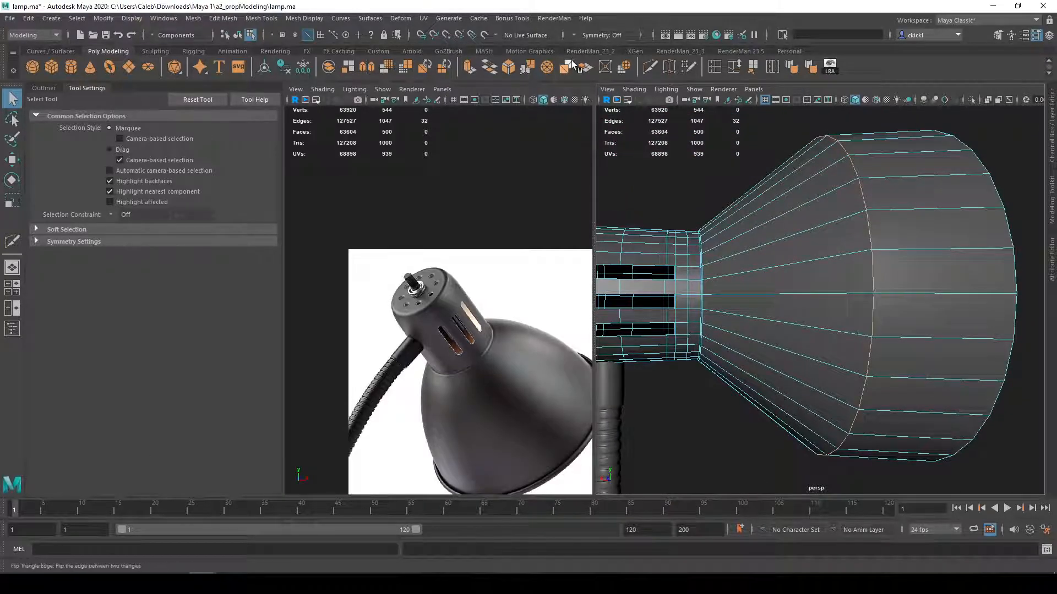
left_click(650, 66)
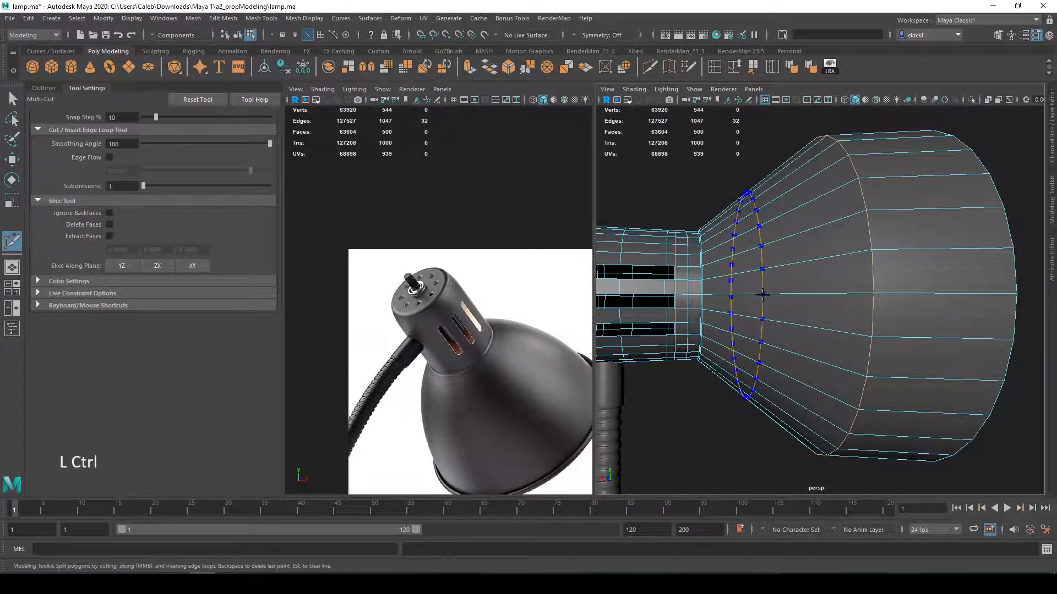
left_click(779, 295, "ctrl")
left_click(945, 295, "ctrl")
key("q")
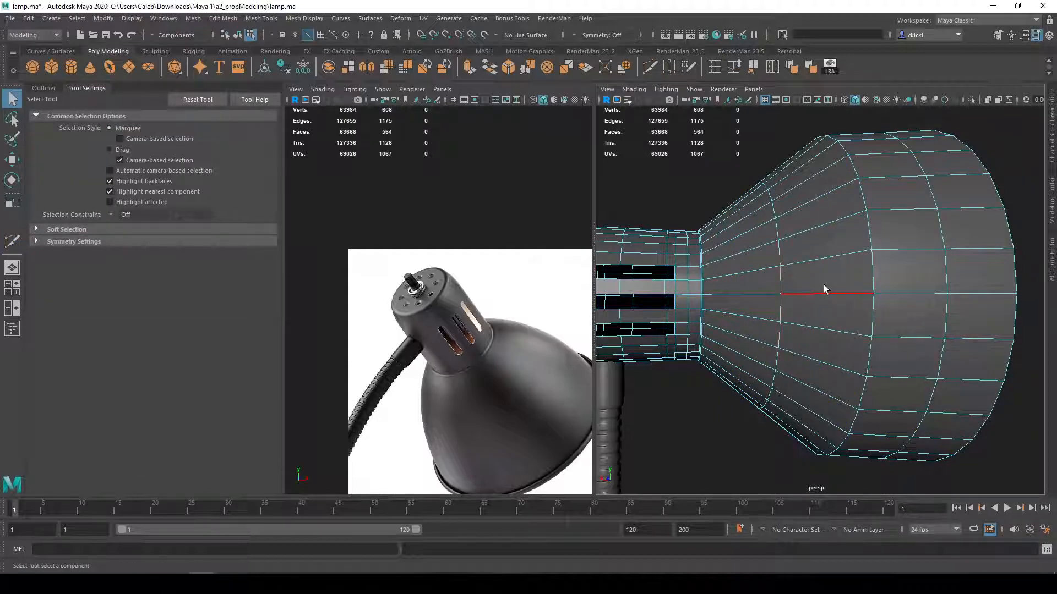
Step: Scale the edge loop between the shade's middle and its rim outward so the smoothed shade looks rounder
left_click_drag(827, 291, 913, 289, "alt")
key("r")
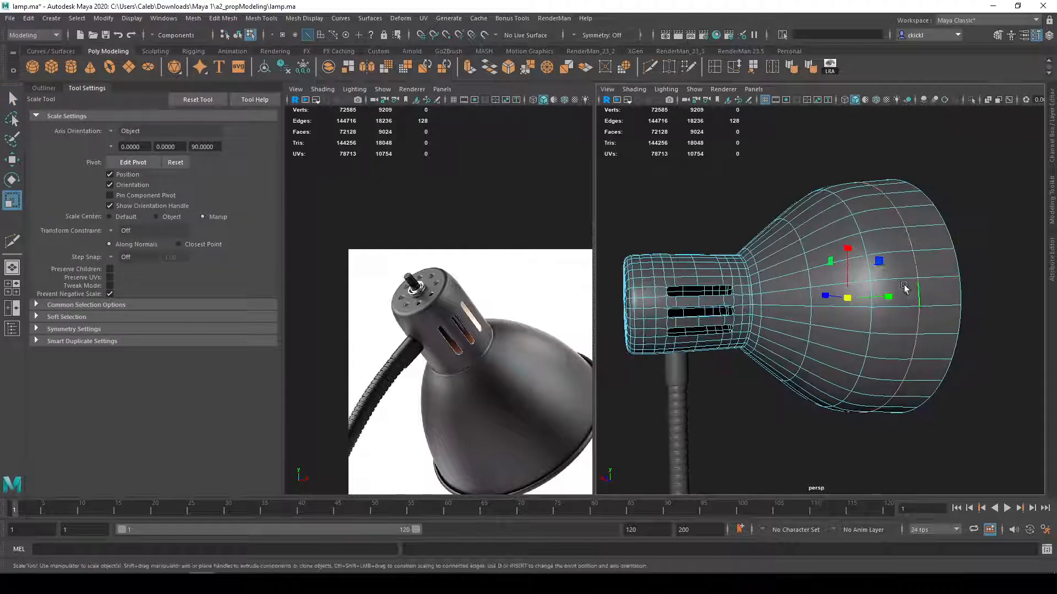
left_click_drag(851, 297, 845, 302)
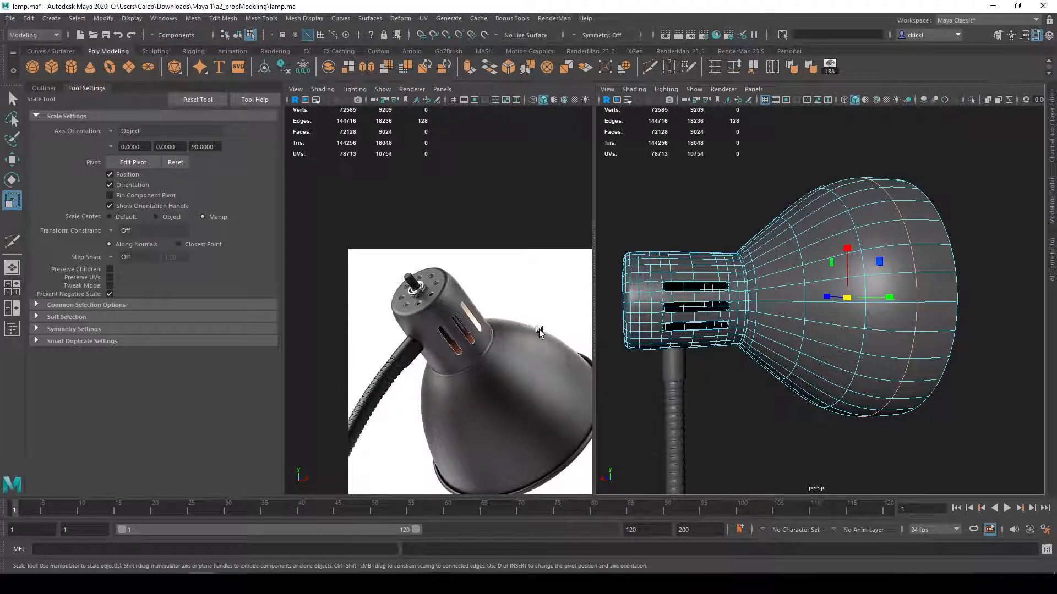
left_click_drag(935, 303, 874, 278, "alt")
left_click(875, 279)
key("1")
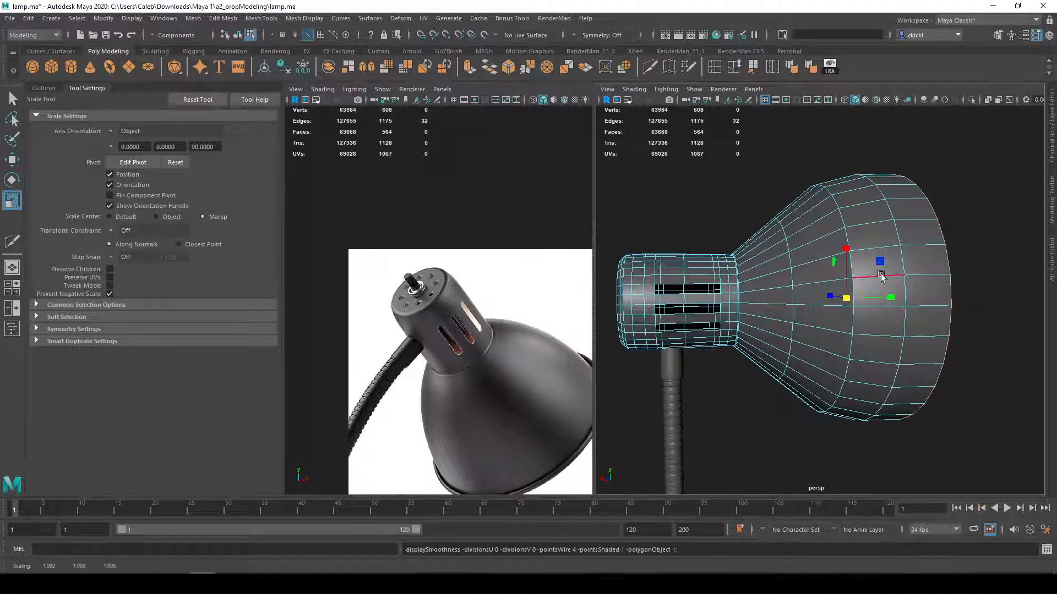
Step: Move the shade's middle edge loop along X toward the housing
left_click(831, 193)
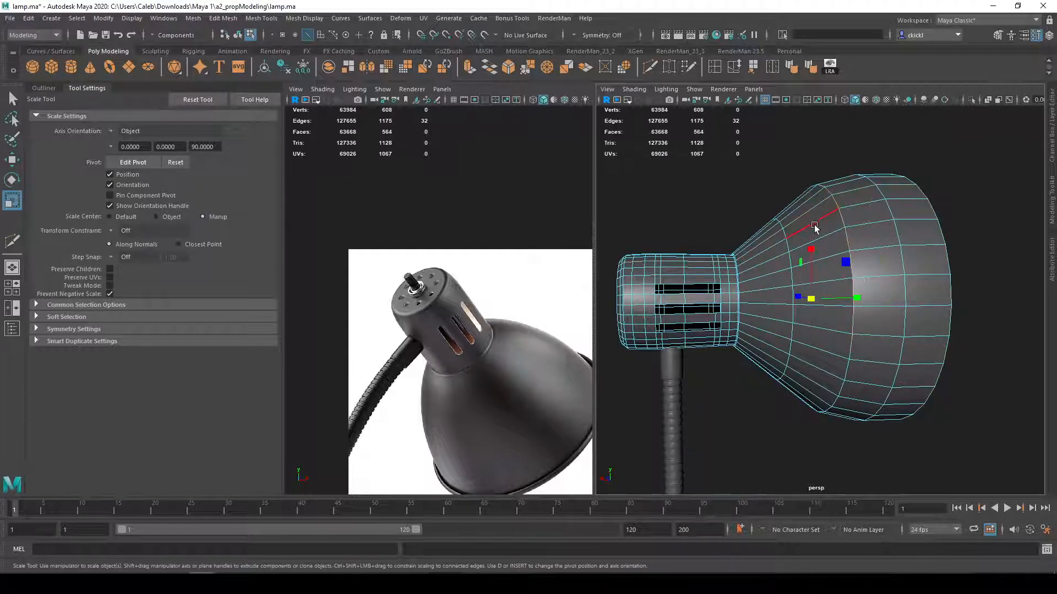
left_click(814, 303)
key("w")
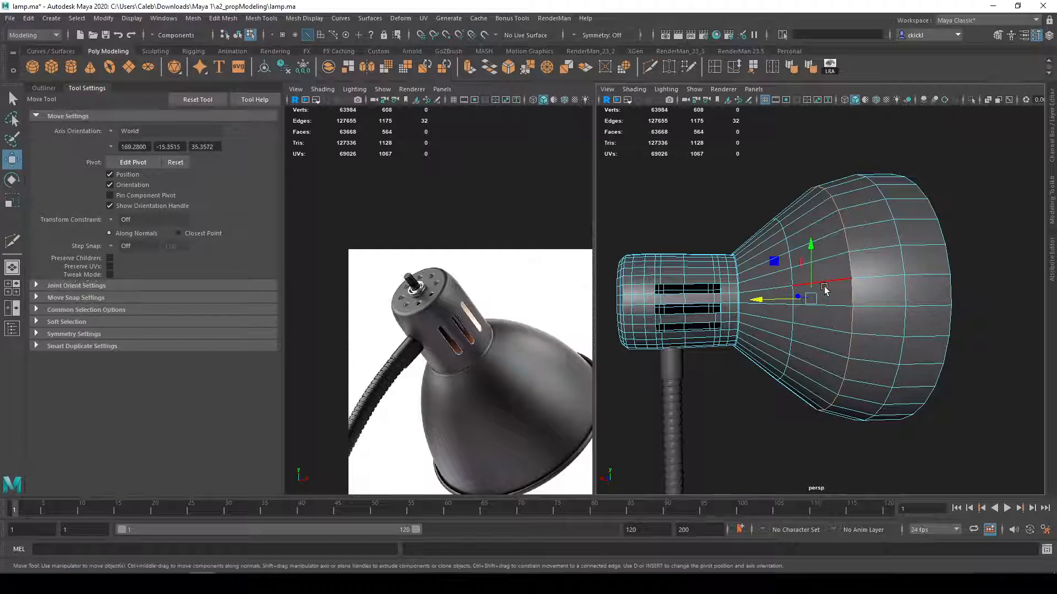
left_click_drag(756, 301, 729, 303)
key("q")
Step: Adjust the shade edge loop nearest the housing along X, return to object mode and deselect the mesh
double_click(786, 243)
key("r")
key("w")
left_click(736, 304)
key("q")
right_click_drag(842, 288, 880, 266)
left_click(777, 442)
Step: Examine the smoothed and unsmoothed seam between the housing and the shade up close
scroll(777, 442, "down", 3)
left_click_drag(797, 437, 809, 363, "alt")
scroll(799, 328, "up", 5)
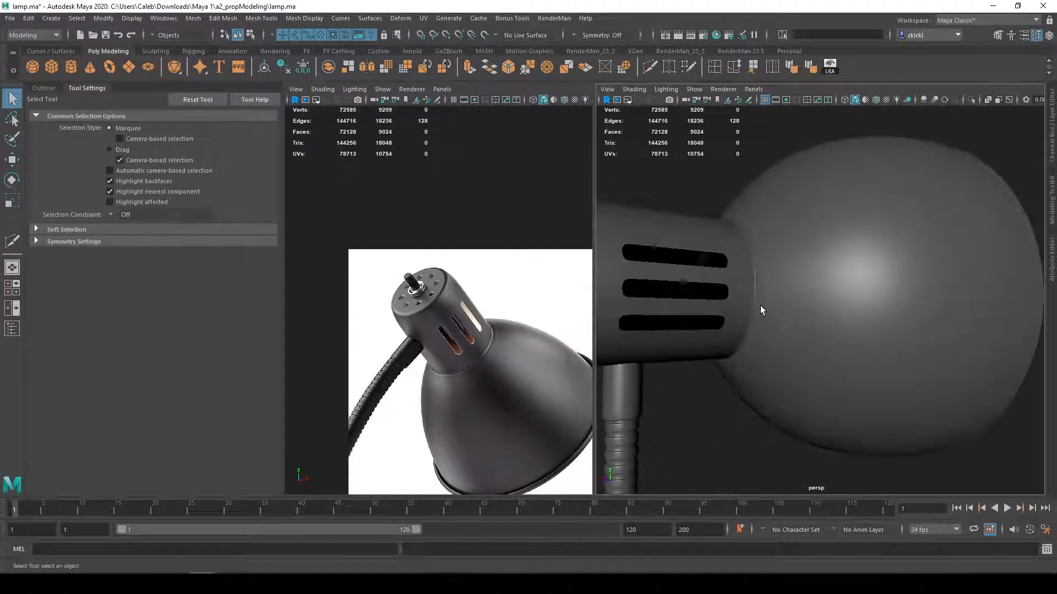
middle_click_drag(757, 314, 728, 457, "alt")
left_click(752, 321)
scroll(765, 294, "up", 5)
middle_click_drag(764, 295, 814, 316, "alt")
key("1")
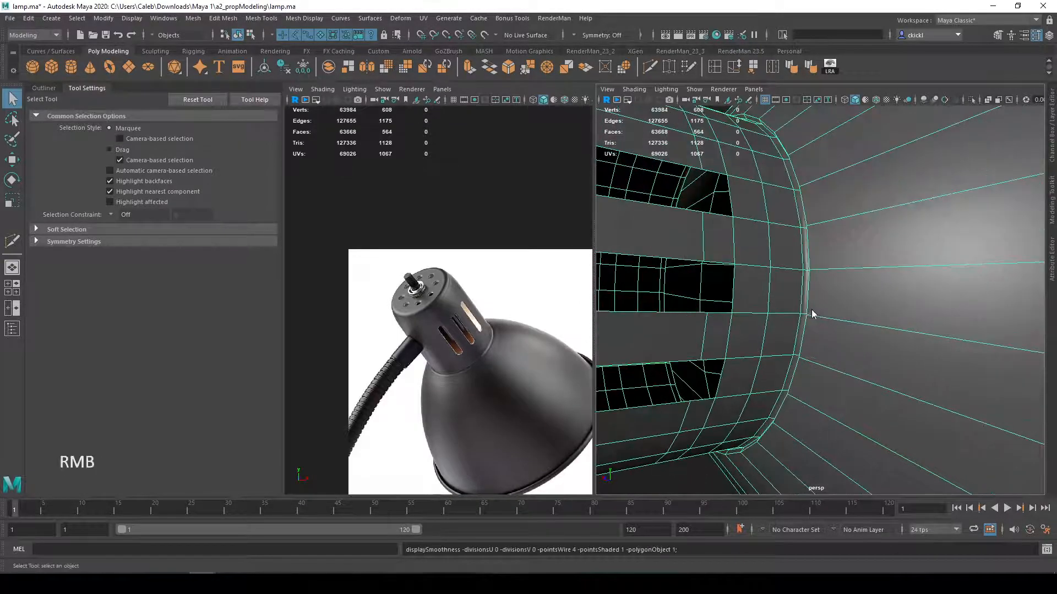
Step: Insert an edge loop around the shade's neck, midway between the housing seam and the first shade loop
right_click_drag(811, 293, 765, 300)
scroll(815, 296, "down", 3)
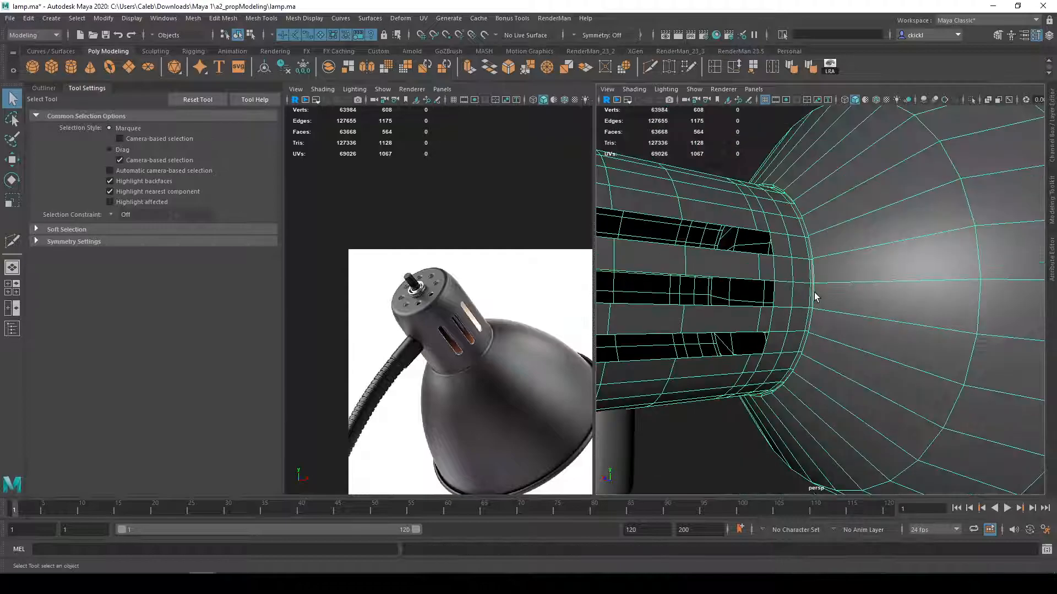
left_click(650, 67)
left_click(980, 279)
key("3")
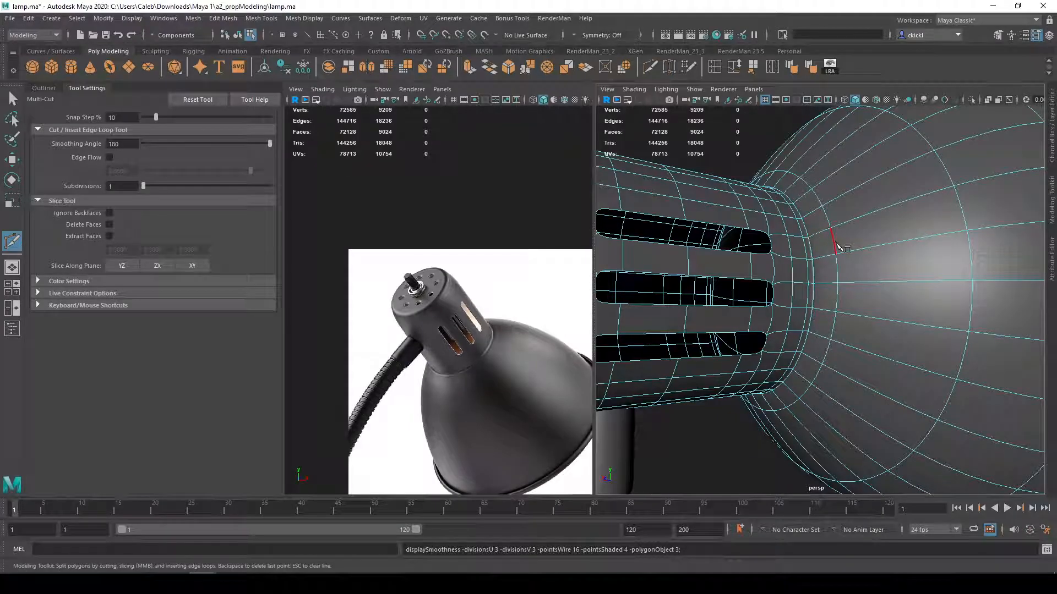
key("q")
key("1")
left_click(856, 273)
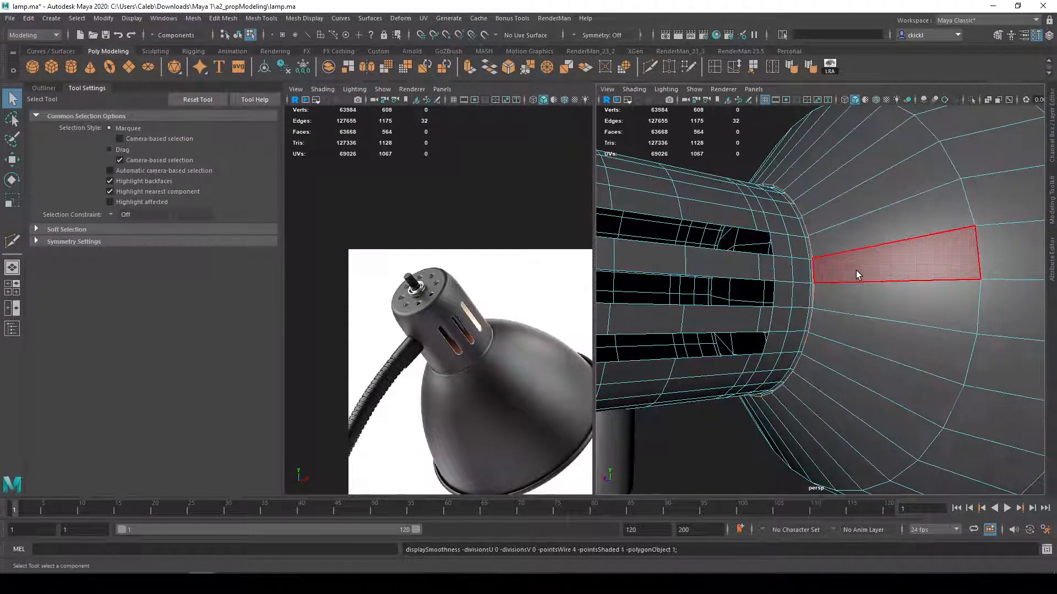
key("1")
left_click(650, 68)
middle_click(942, 306, "ctrl")
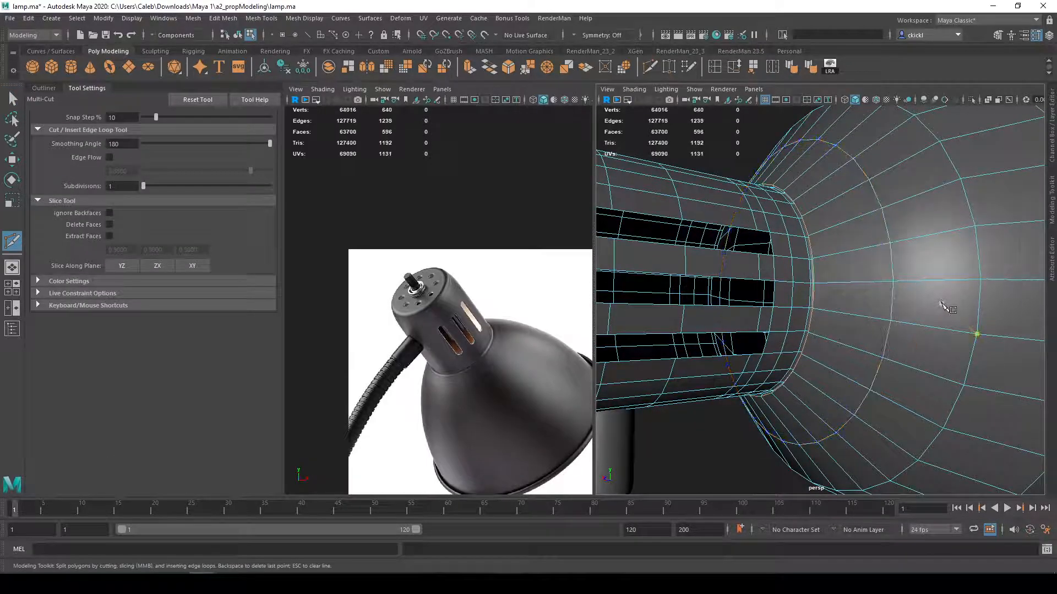
Step: Move the neck edge loop slightly along X toward the housing
left_click_drag(945, 306, 824, 297, "alt")
key("q")
double_click(823, 300)
key("w")
left_click_drag(702, 290, 691, 292)
Step: Slightly scale the edge loop at the seam between the housing and shade, comparing the smoothed and unsmoothed mesh
left_click_drag(770, 317, 815, 282, "alt")
scroll(748, 306, "down", 5)
key("3")
scroll(747, 267, "up", 5)
key("1")
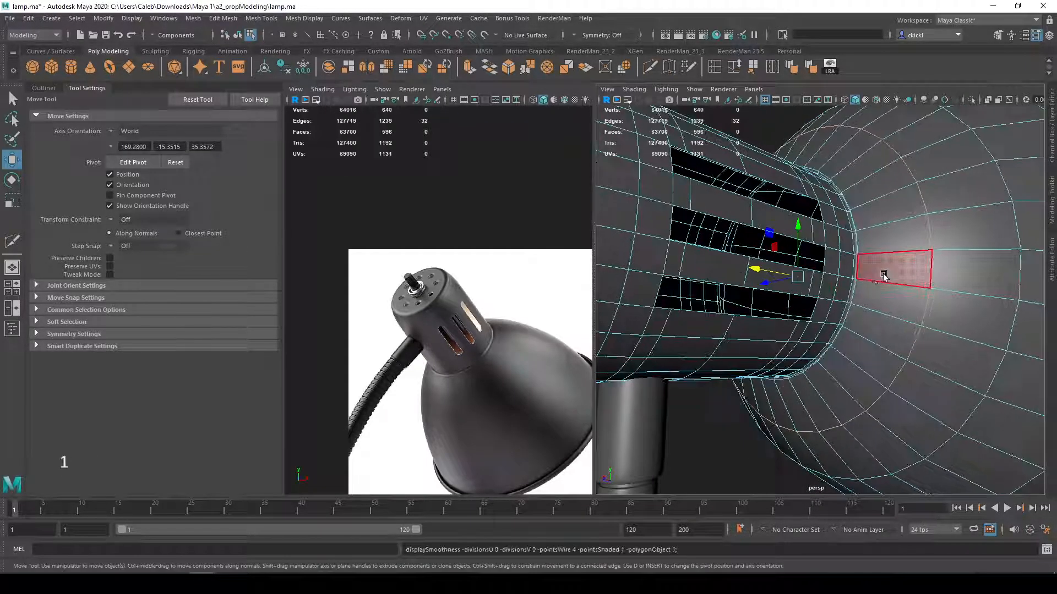
double_click(856, 291)
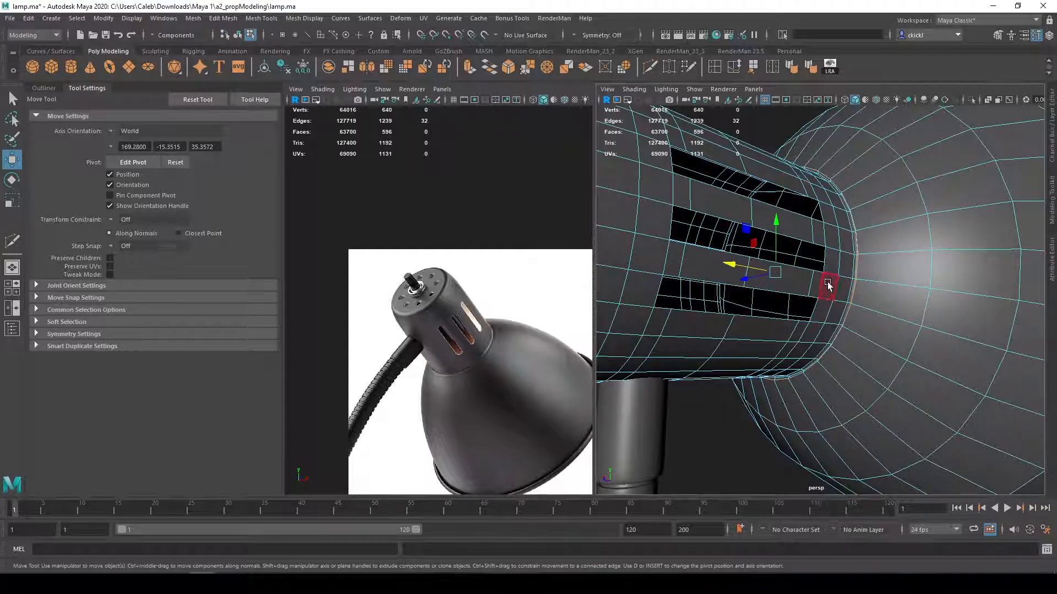
key("r")
left_click_drag(773, 273, 774, 273)
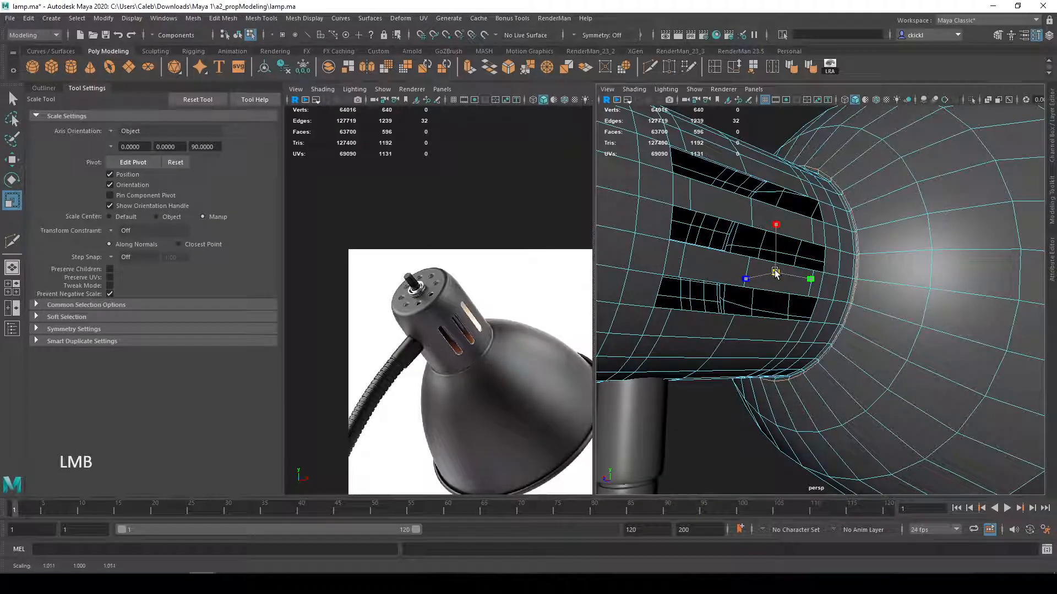
key("3")
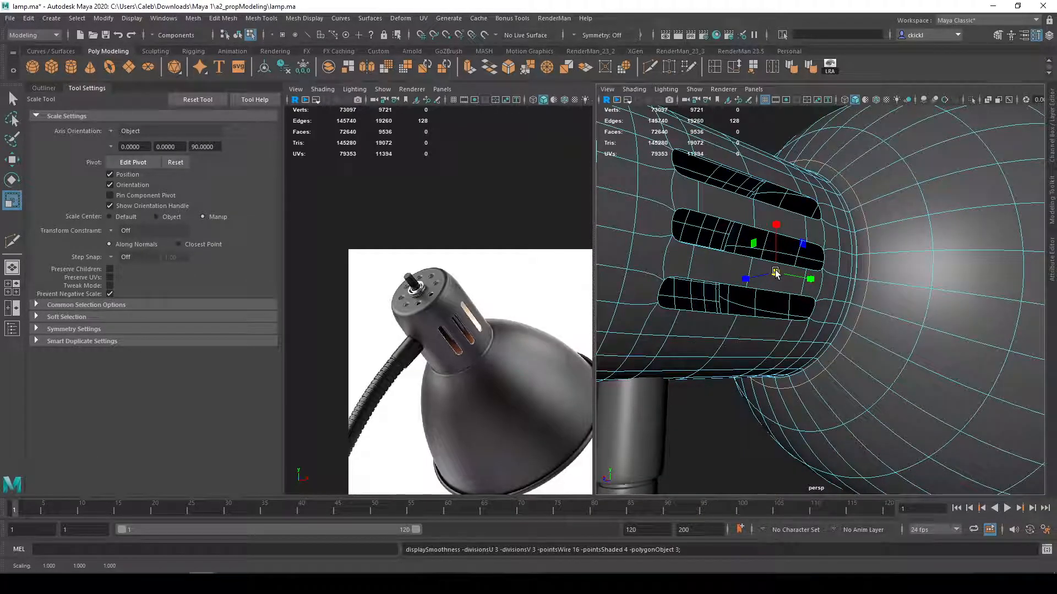
key("2")
key("3")
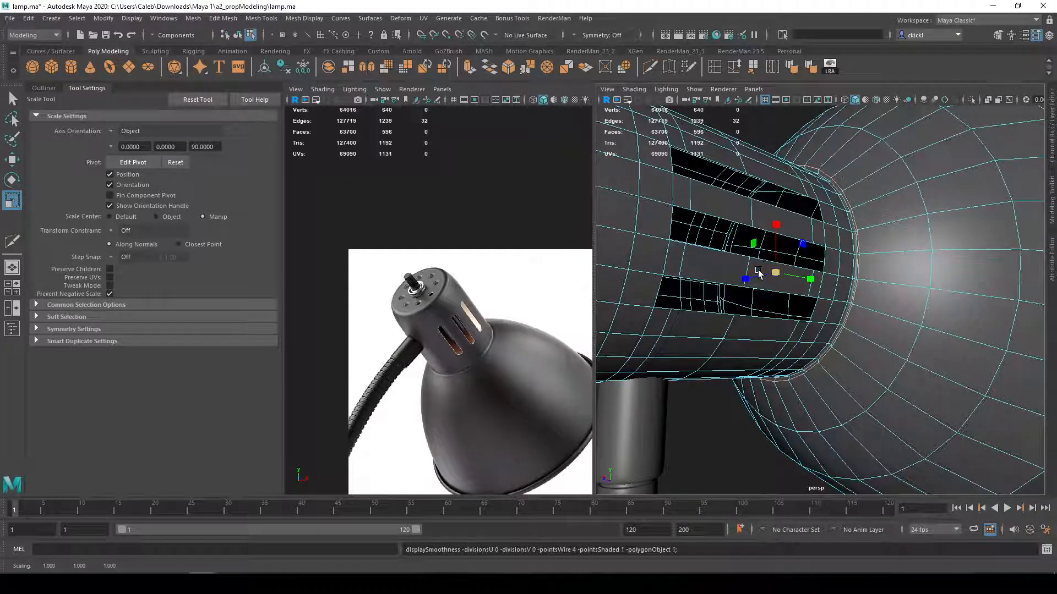
Step: Return the smoothed lamp head to object mode and deselect it
key("w")
left_click_drag(741, 266, 714, 295, "alt")
key("q")
right_click_drag(853, 248, 903, 232)
left_click(741, 459)
scroll(741, 459, "down", 5)
left_click_drag(741, 459, 760, 448, "alt")
left_click_drag(871, 294, 810, 307, "alt")
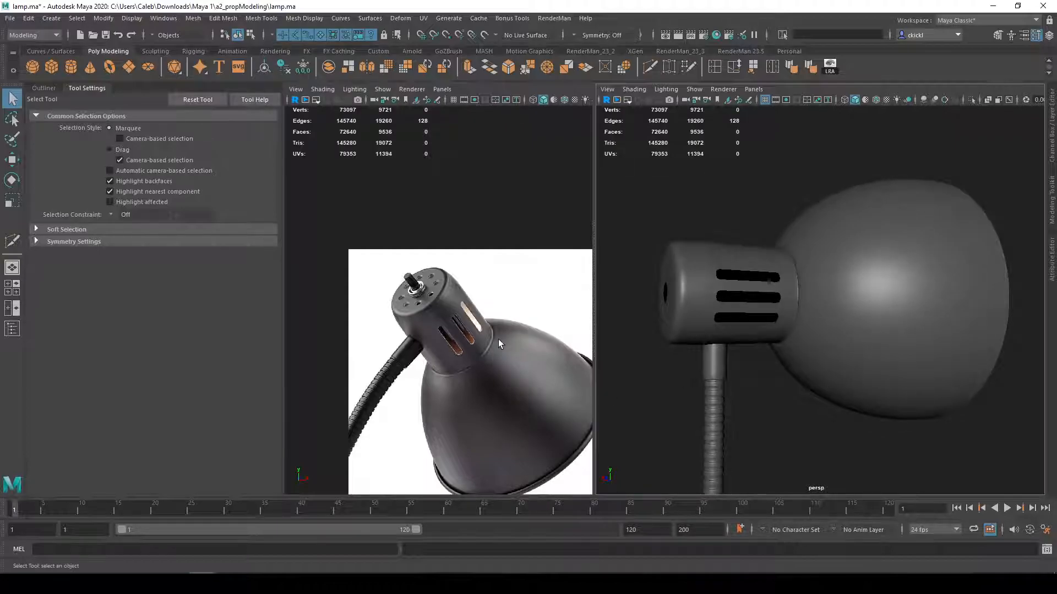
Step: Compare the shade profile and the housing's back cap with the reference photo
left_click_drag(709, 293, 744, 331, "alt")
left_click(753, 289)
left_click_drag(753, 290, 792, 311, "alt")
middle_click_drag(524, 414, 435, 354, "alt")
right_click_drag(485, 416, 514, 408, "alt")
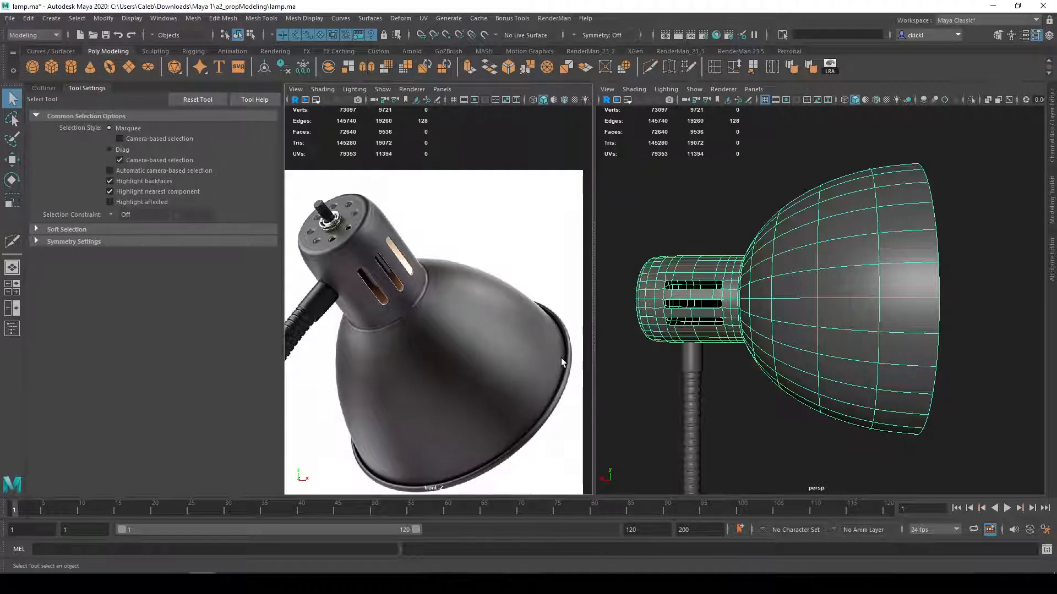
left_click_drag(878, 345, 823, 365, "alt")
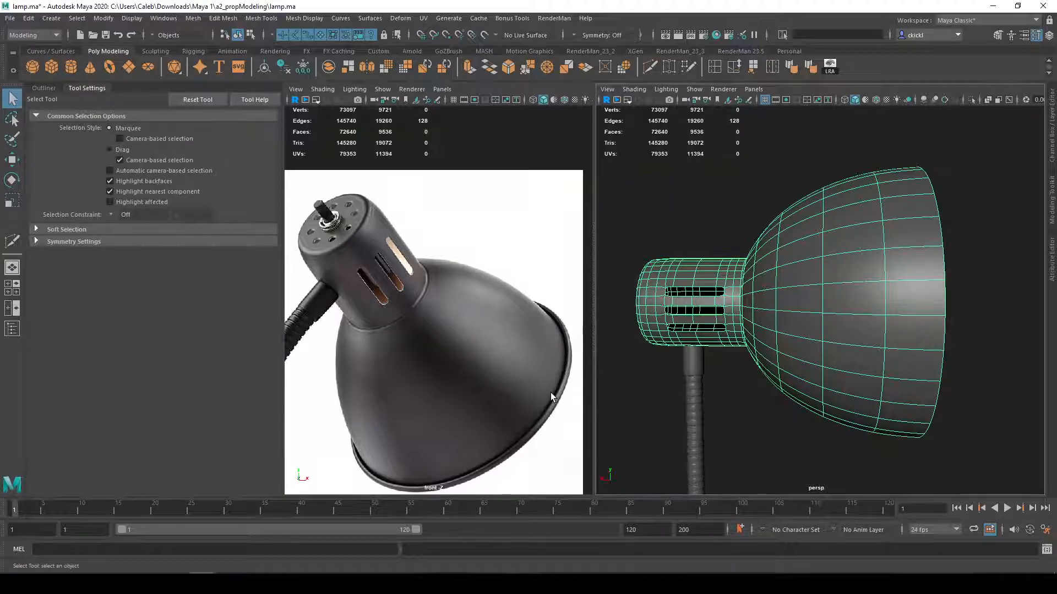
left_click_drag(748, 283, 819, 340, "alt")
scroll(819, 342, "up", 5)
mouse_move(845, 346)
middle_mouse_down("alt")
mouse_move(872, 345)
mouse_move(862, 337)
middle_mouse_up("alt")
left_click_drag(862, 337, 883, 331, "alt")
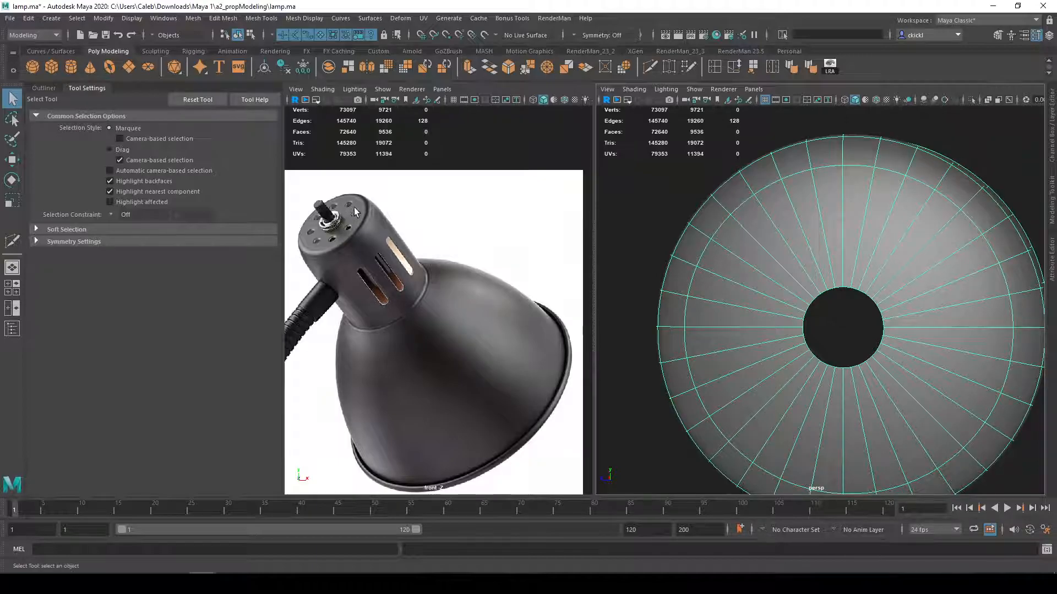
middle_click_drag(943, 347, 875, 335, "alt")
mouse_move(875, 335)
left_mouse_down("alt")
mouse_move(819, 323)
mouse_move(802, 338)
mouse_move(896, 330)
mouse_move(825, 327)
mouse_move(880, 317)
left_mouse_up("alt")
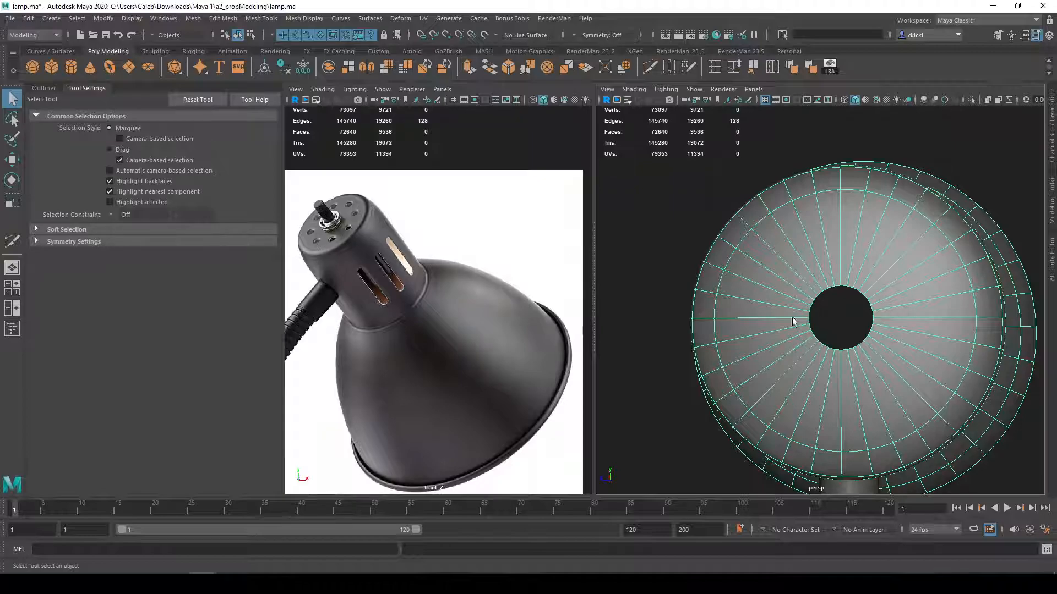
middle_click_drag(786, 321, 857, 295, "alt")
left_click_drag(856, 295, 853, 290, "alt")
Step: Insert three concentric edge loops around the hole on the unsmoothed back cap with Multi-Cut
right_click_drag(793, 292, 805, 263)
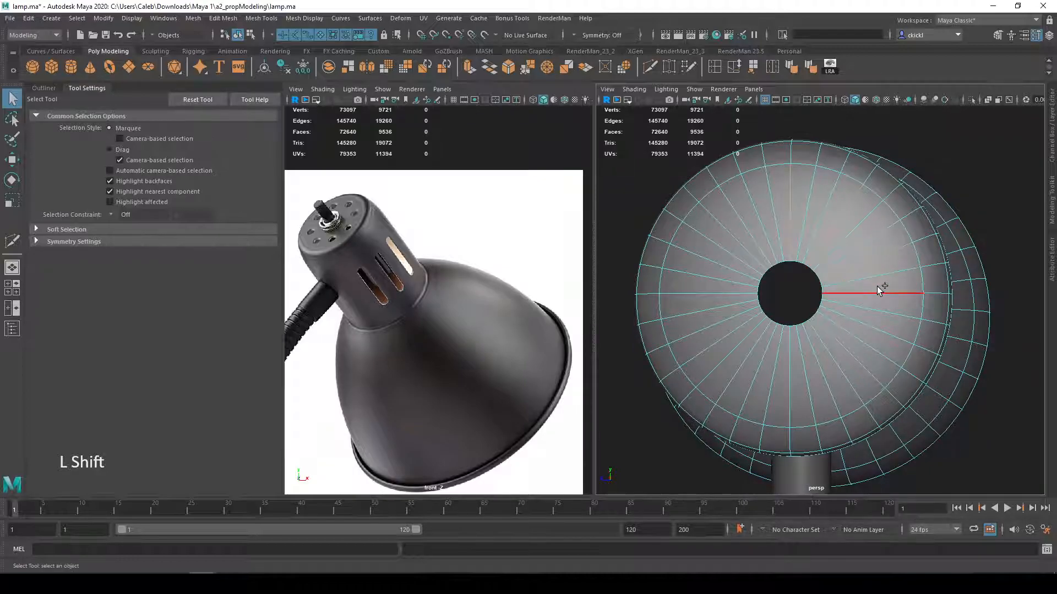
left_click_drag(875, 302, 911, 334, "alt")
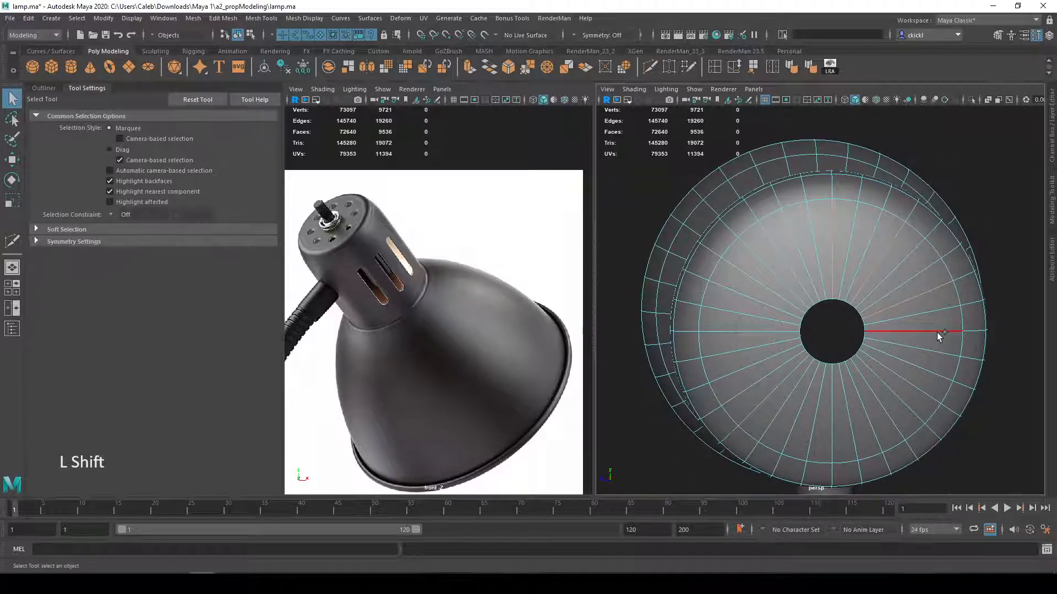
left_click_drag(877, 300, 847, 240, "alt")
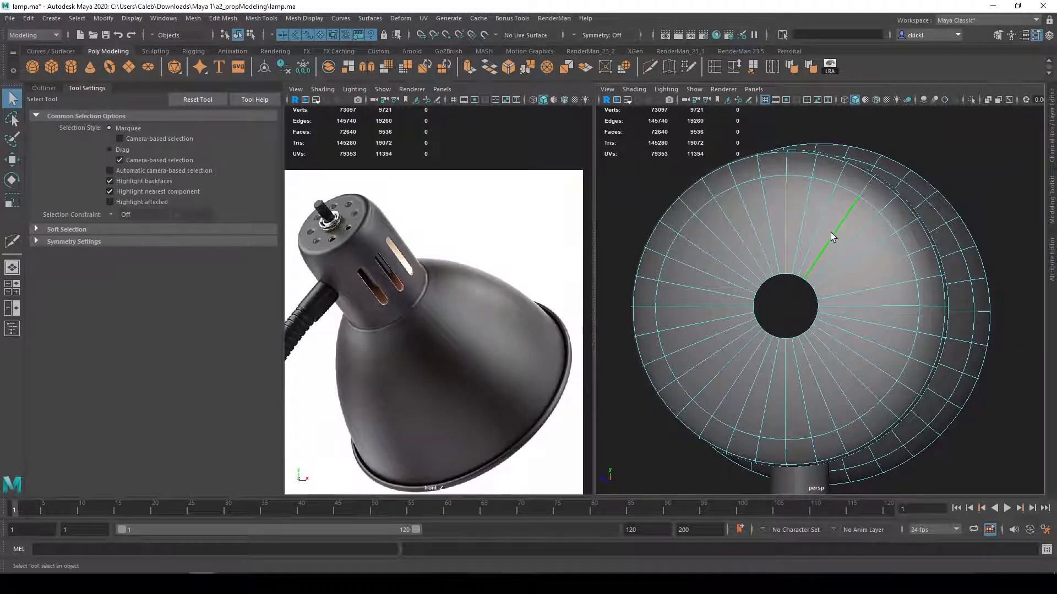
right_click_drag(798, 203, 797, 232)
left_click(648, 67)
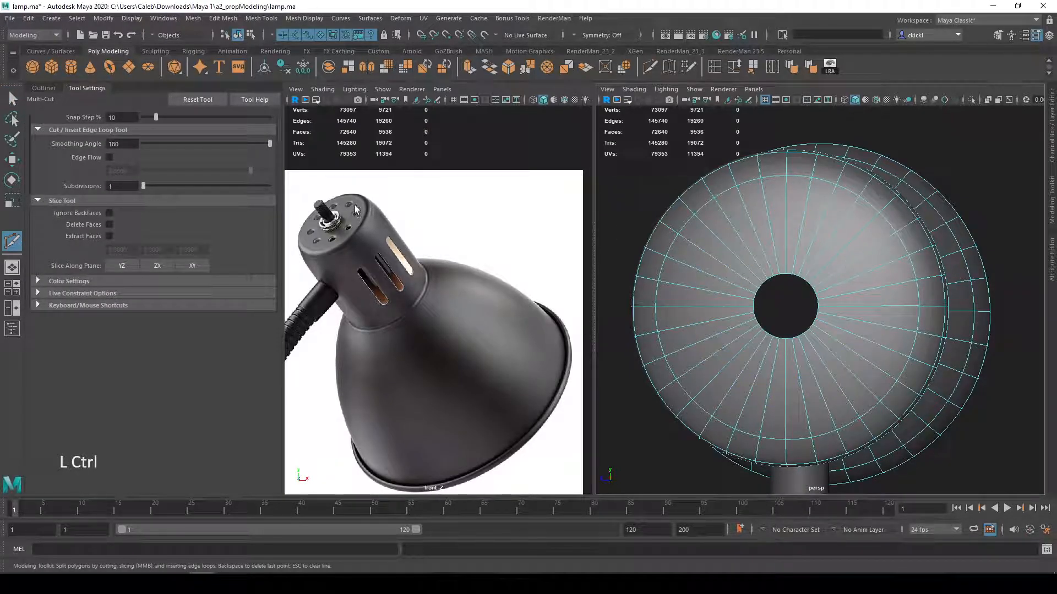
key("1")
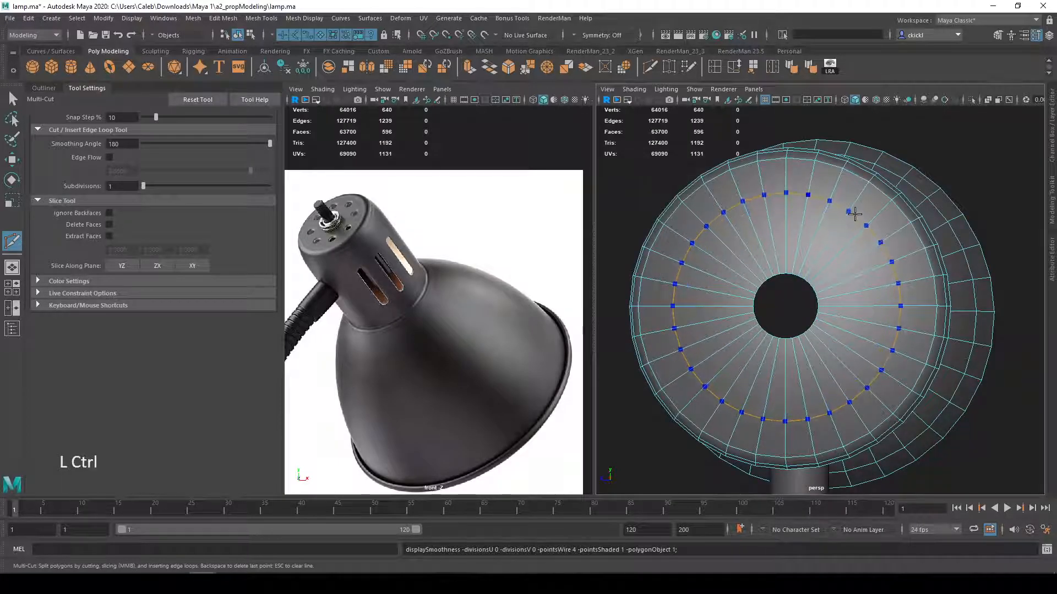
left_click(849, 215, "ctrl")
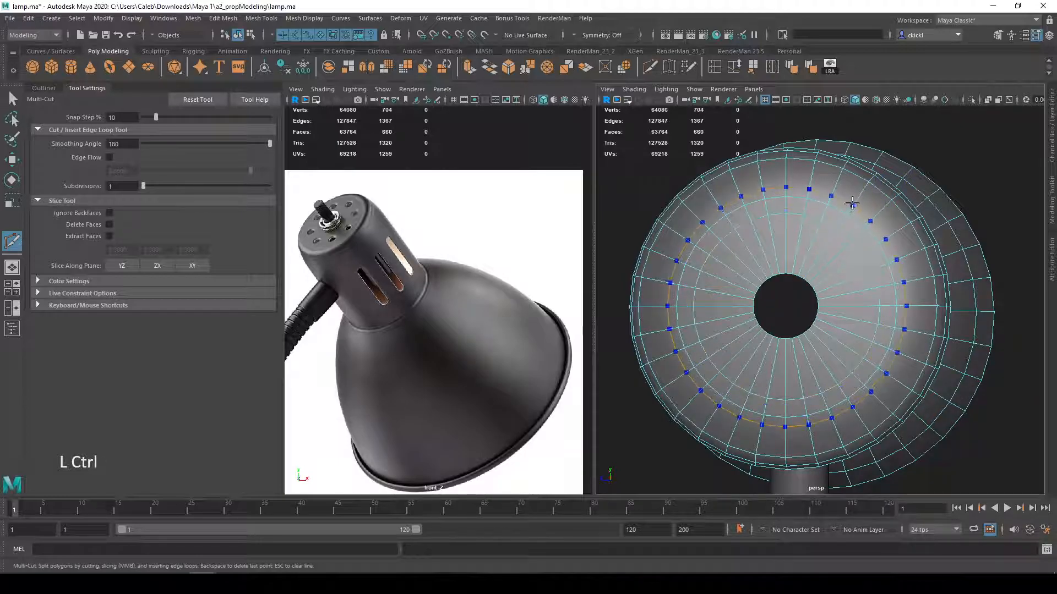
left_click(855, 199, "ctrl")
left_click(854, 200, "ctrl")
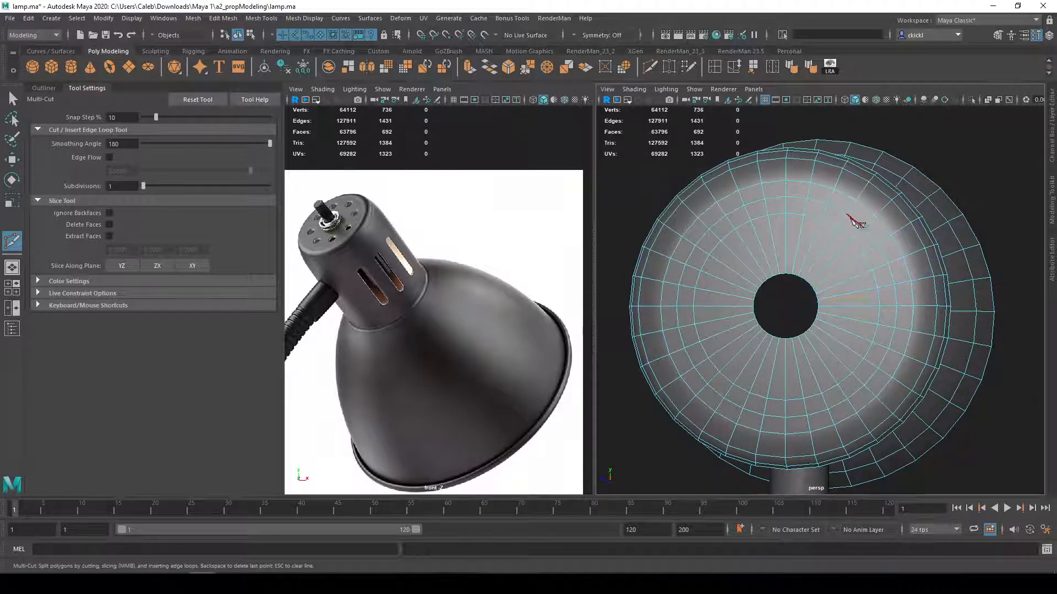
key("q")
right_click_drag(798, 215, 796, 246)
left_click(776, 191)
left_click(798, 189, "shift")
left_click_drag(793, 192, 789, 271, "alt")
Step: Create a polygon plane, move it about 9.4 units along X away from the lamp, and frame it
middle_click_drag(790, 271, 835, 156, "alt")
scroll(846, 148, "down", 5)
middle_click_drag(863, 239, 847, 204, "alt")
left_click_drag(848, 205, 809, 220, "alt")
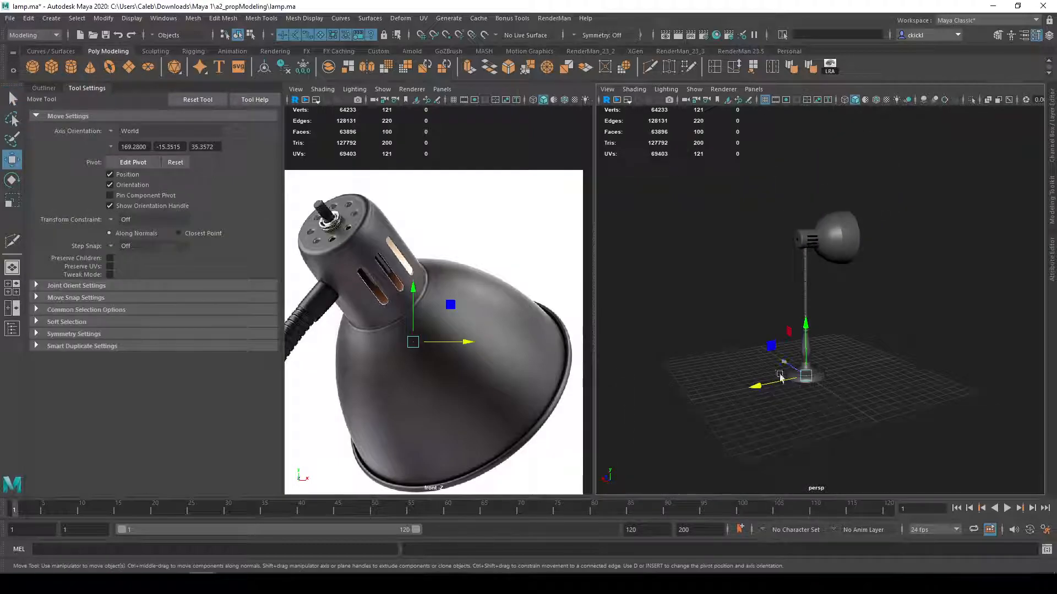
left_click(691, 398)
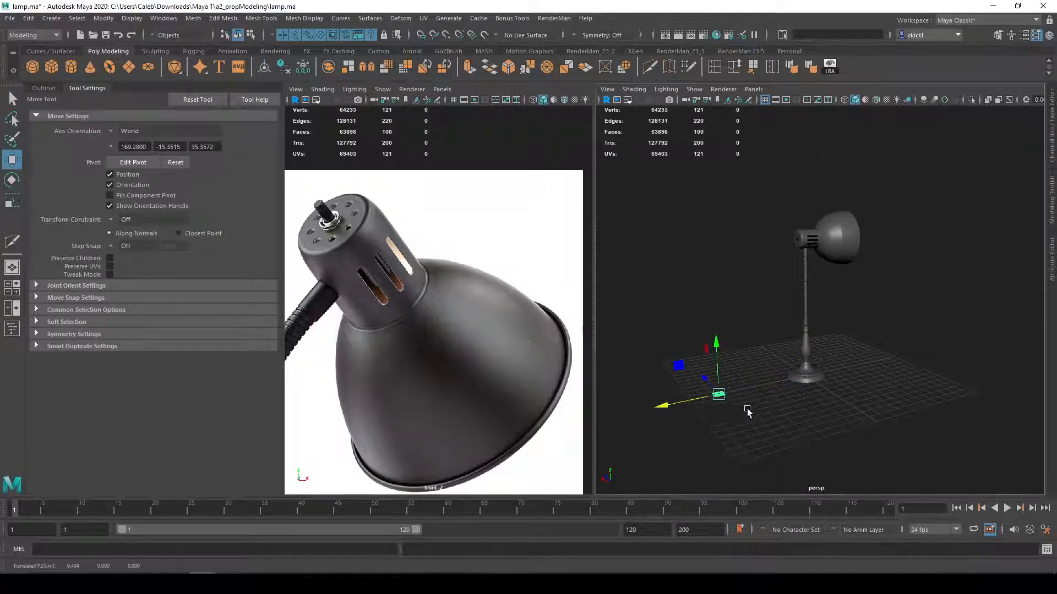
key("f")
left_click_drag(824, 364, 821, 405, "alt")
Step: Set the plane's width and height subdivisions to 5 each
left_click(91, 89)
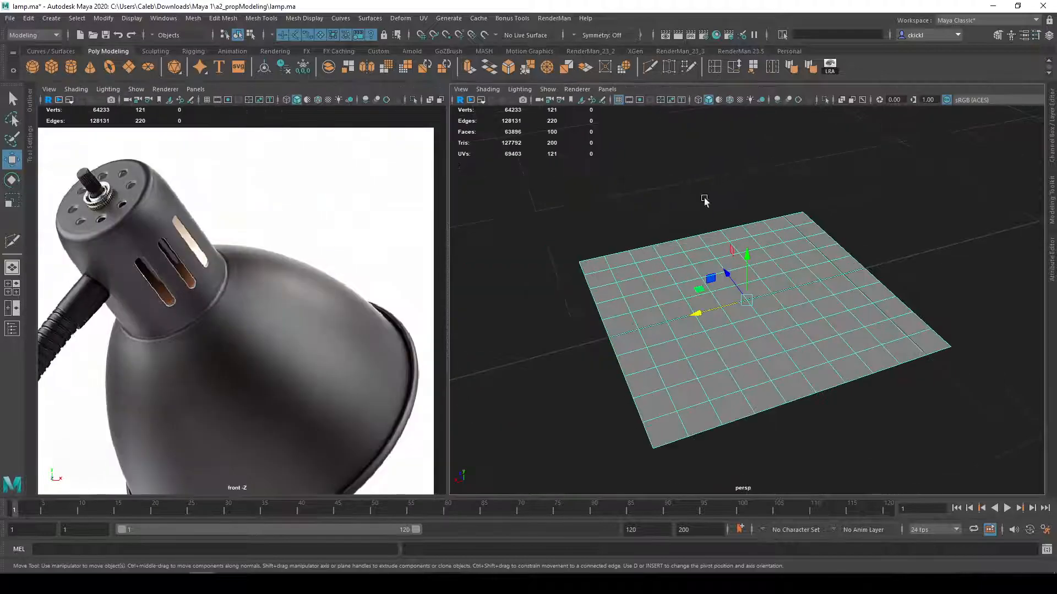
left_click(1052, 266)
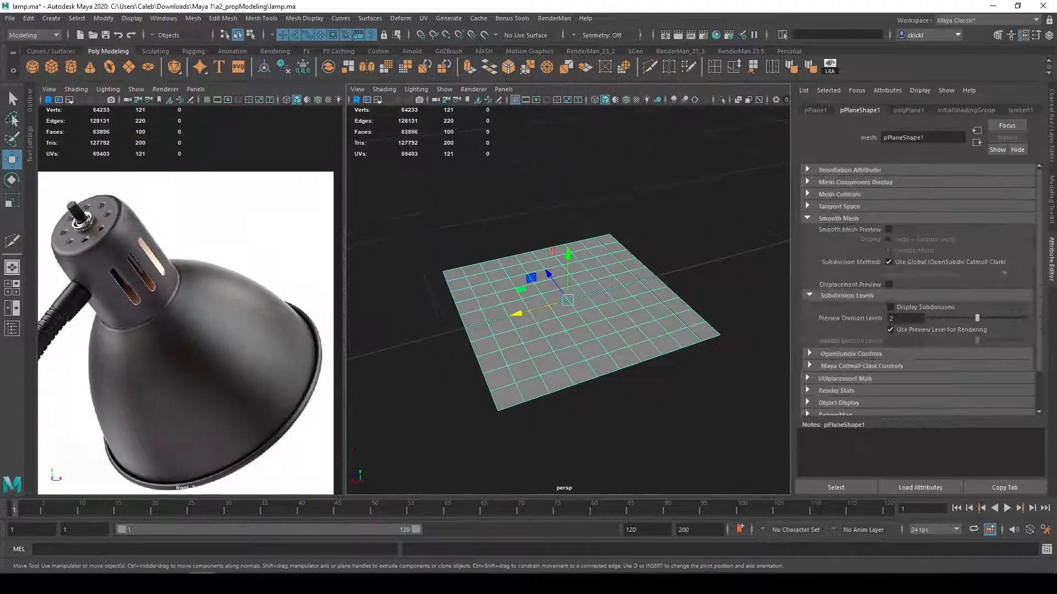
left_click(1051, 142)
left_click(1051, 206)
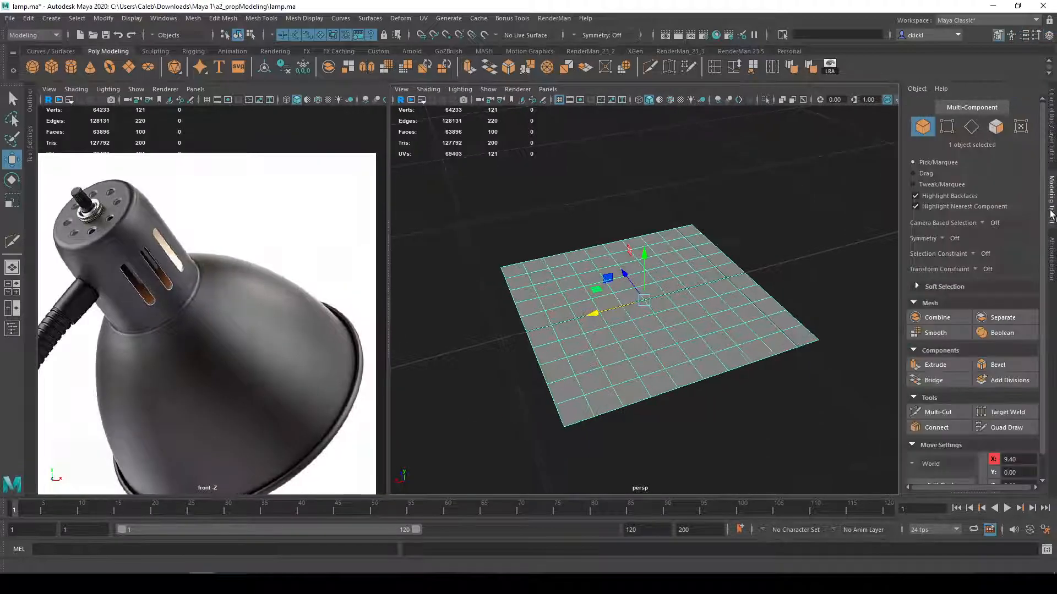
left_click(1052, 264)
left_click(908, 110)
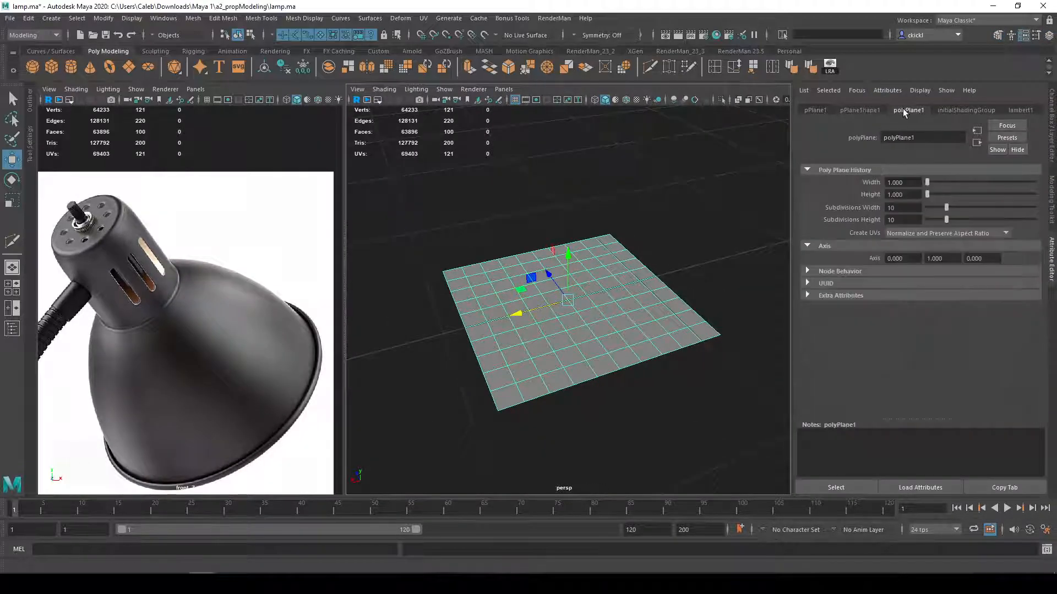
left_click_drag(945, 208, 931, 207)
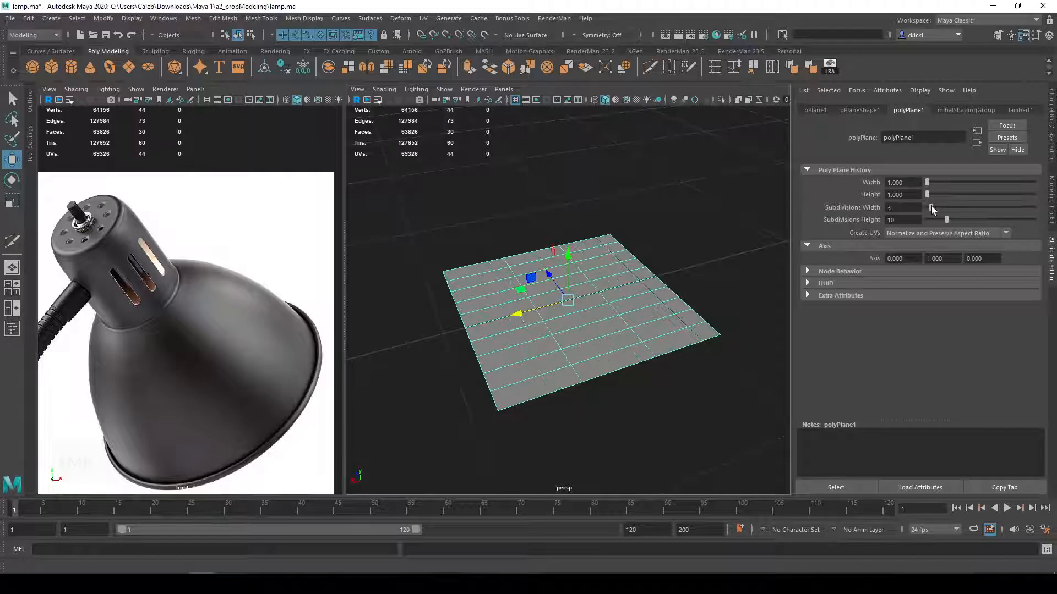
left_click(935, 207)
left_click_drag(940, 218, 935, 220)
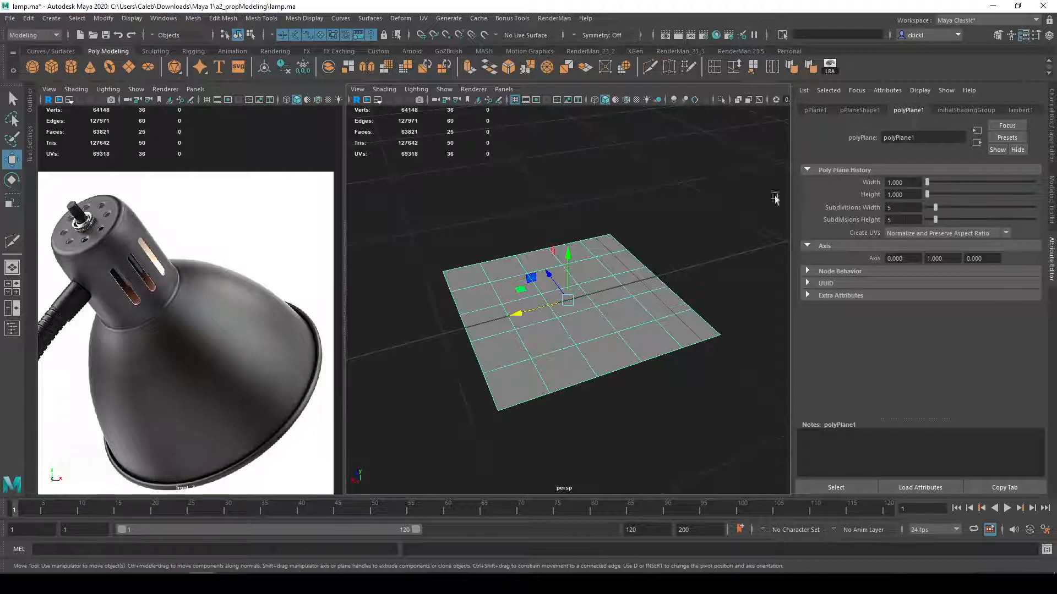
Step: Try deleting the plane's centre face, and restore it
left_click(517, 102)
scroll(691, 286, "up", 1)
left_click_drag(692, 281, 622, 312, "alt")
scroll(633, 303, "up", 3)
key("q")
right_click_drag(616, 293, 616, 323)
left_click(577, 314)
left_click_drag(625, 309, 687, 307, "alt")
key("Delete")
key("ctrl+z")
Step: Try extruding the plane's centre face and lowering it to form a round recess in smoothed preview
key("ctrl+e")
key("w")
left_click_drag(568, 278, 570, 293)
key("3")
key("1")
key("3")
mouse_move(618, 323)
left_mouse_down("alt")
mouse_move(649, 323)
mouse_move(631, 321)
left_mouse_up("alt")
key("q")
right_click_drag(651, 293, 689, 276)
left_click_drag(748, 233, 724, 231, "alt")
key("ctrl+z")
left_click_drag(625, 279, 609, 303, "alt")
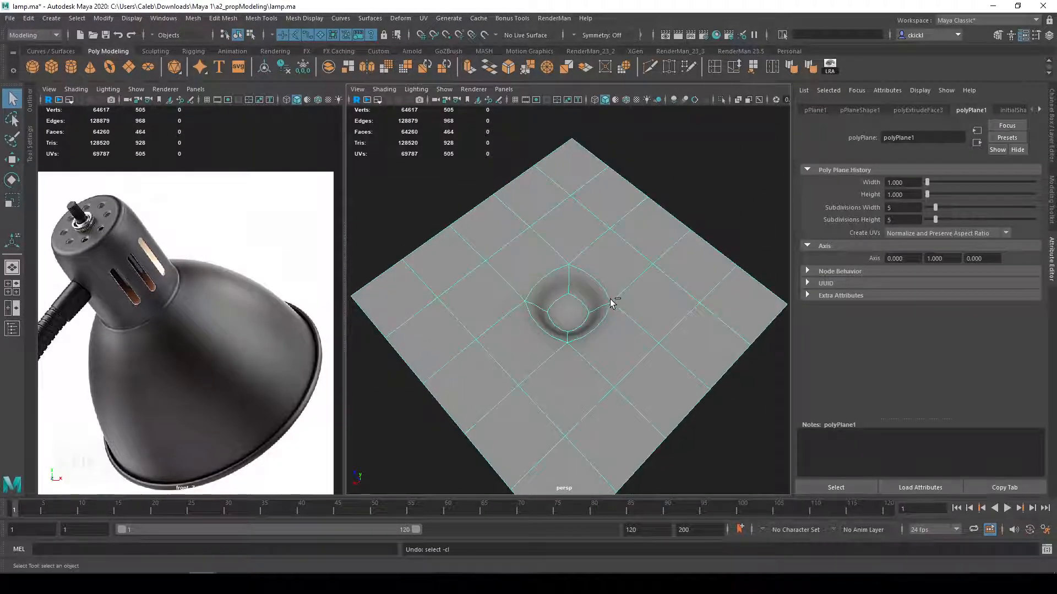
key("F11")
key("ctrl+z")
Step: Try deleting the centre face of the smoothed plane to open a round hole
left_click_drag(652, 369, 577, 335, "alt")
scroll(575, 305, "up", 3)
left_click(584, 296)
left_click_drag(626, 303, 684, 338, "alt")
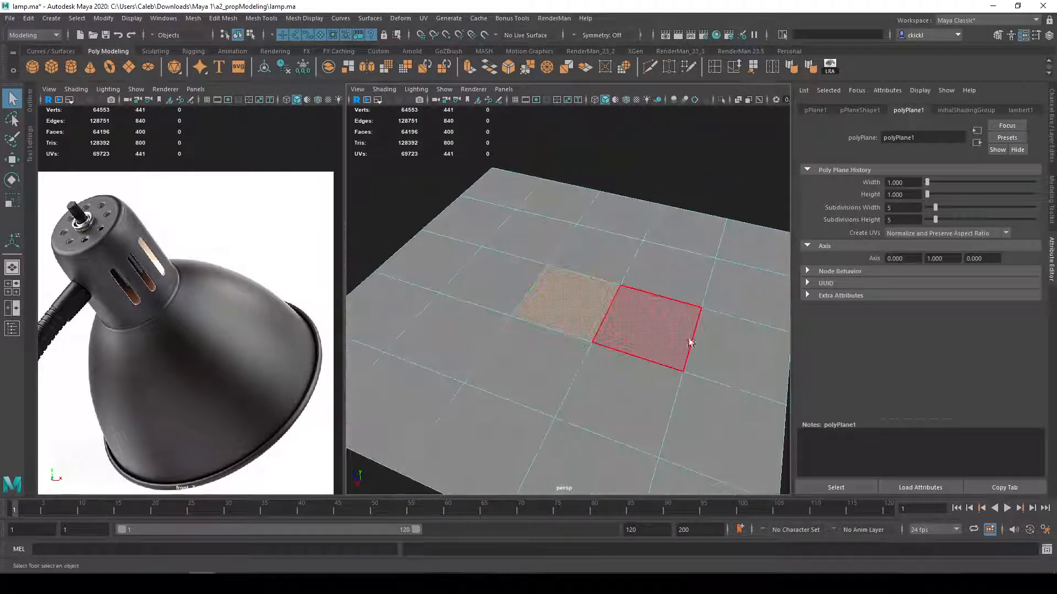
key("BackSpace")
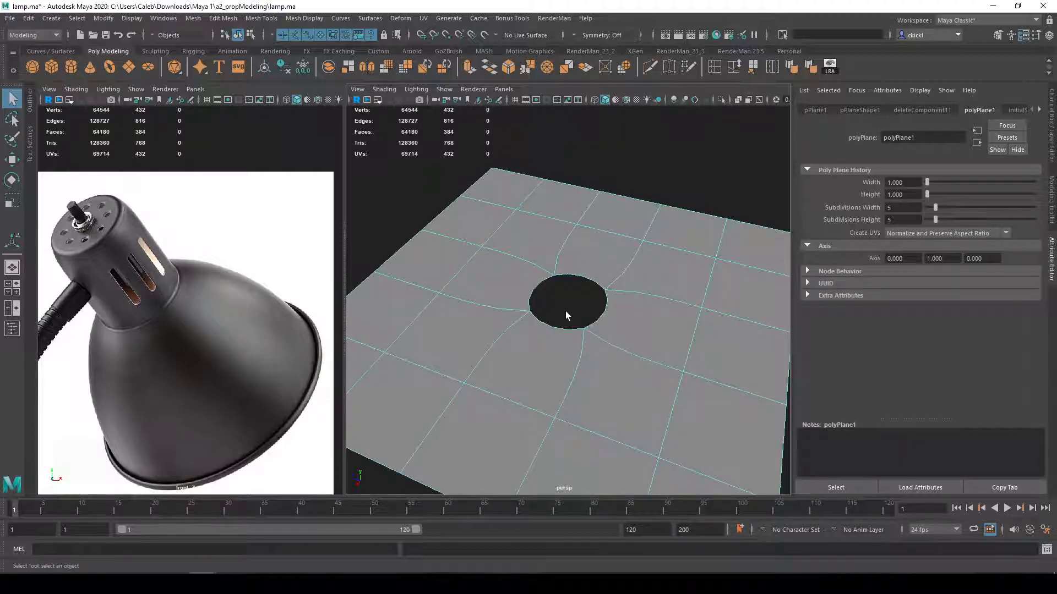
left_click_drag(618, 337, 606, 343, "alt")
key("ctrl+z")
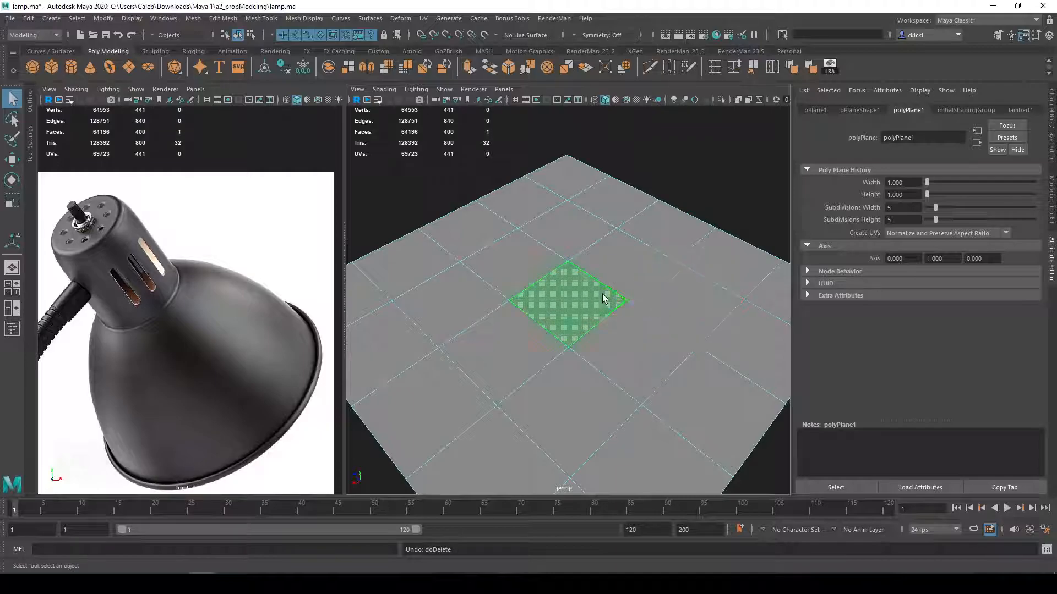
Step: Select a two-by-two block of faces on the plane to outline a larger hole area
left_click_drag(578, 292, 531, 295, "alt")
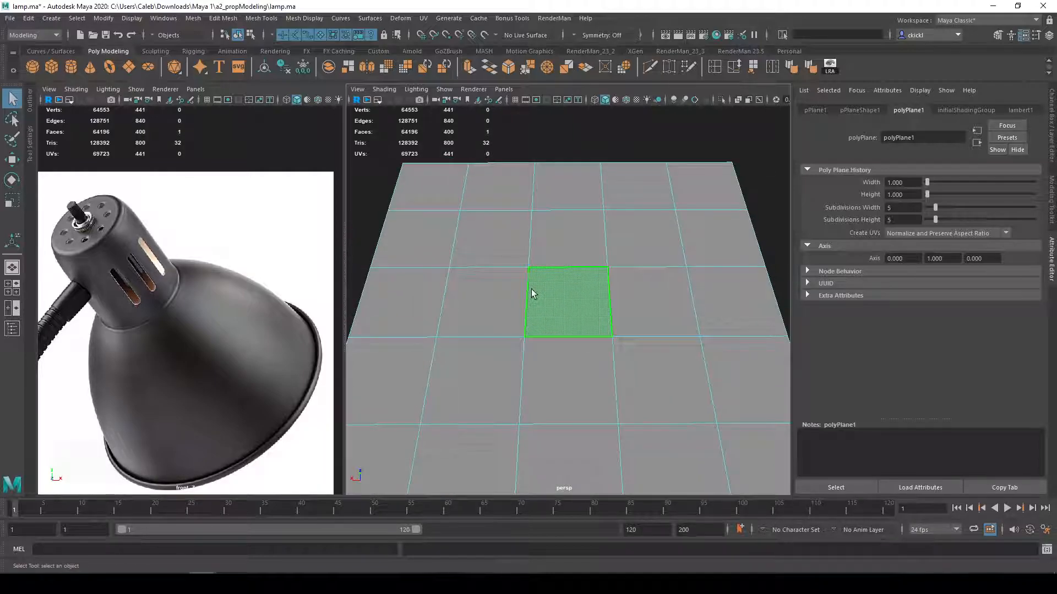
left_click(495, 240)
left_click(593, 225, "shift")
left_click(593, 297, "shift")
left_click(493, 305, "shift")
middle_click_drag(594, 299, 614, 305, "alt")
left_click_drag(614, 306, 557, 321, "alt")
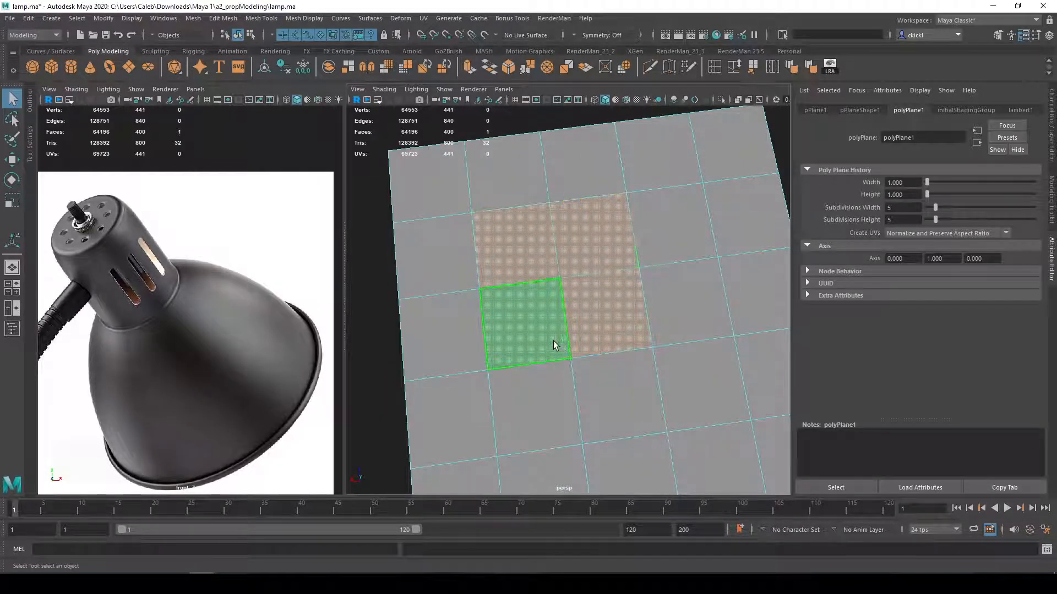
left_click(605, 337)
Step: Try moving the middle vertex of the two-by-two face block, with smoothing on and off
right_click_drag(578, 294, 524, 282)
left_click(560, 279)
key("w")
left_click(559, 280)
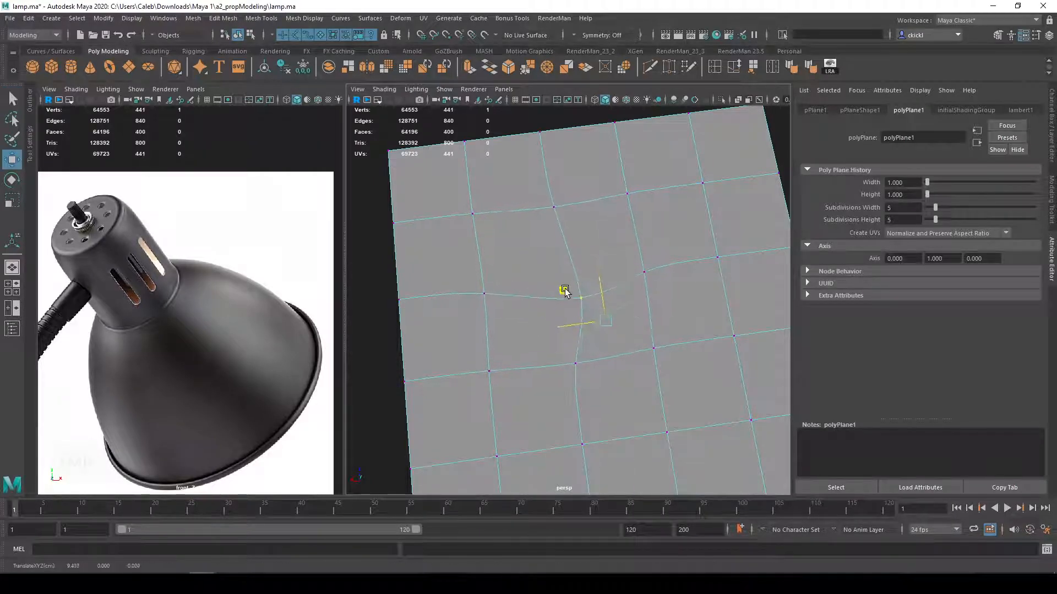
key("1")
middle_click_drag(518, 251, 588, 238)
key("z")
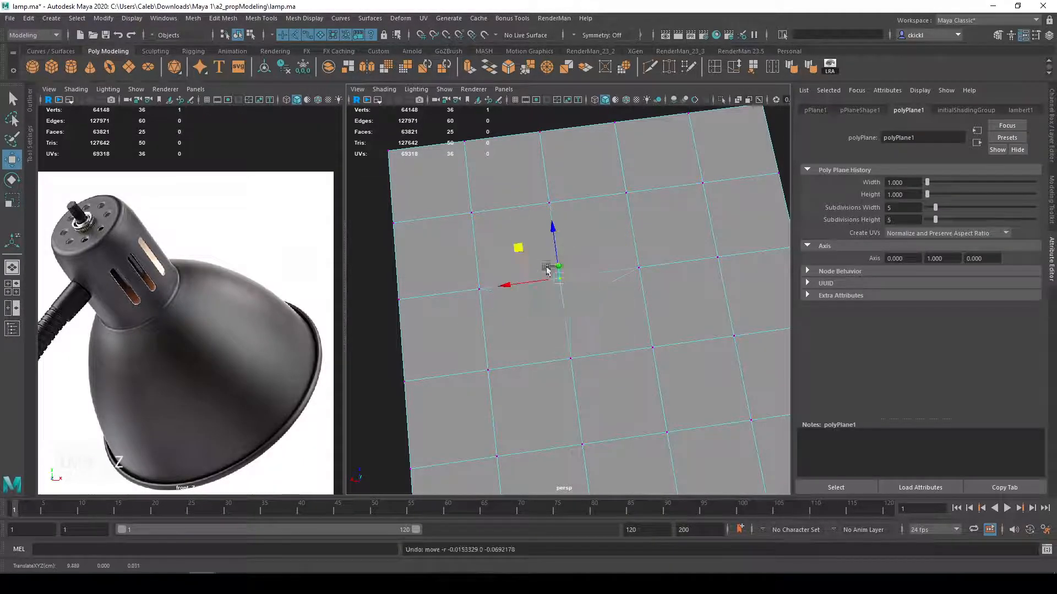
Step: Pick out the vertices around another two-by-two block of the unsmoothed plane and select its four faces
key("q")
middle_click_drag(577, 323, 465, 257, "alt")
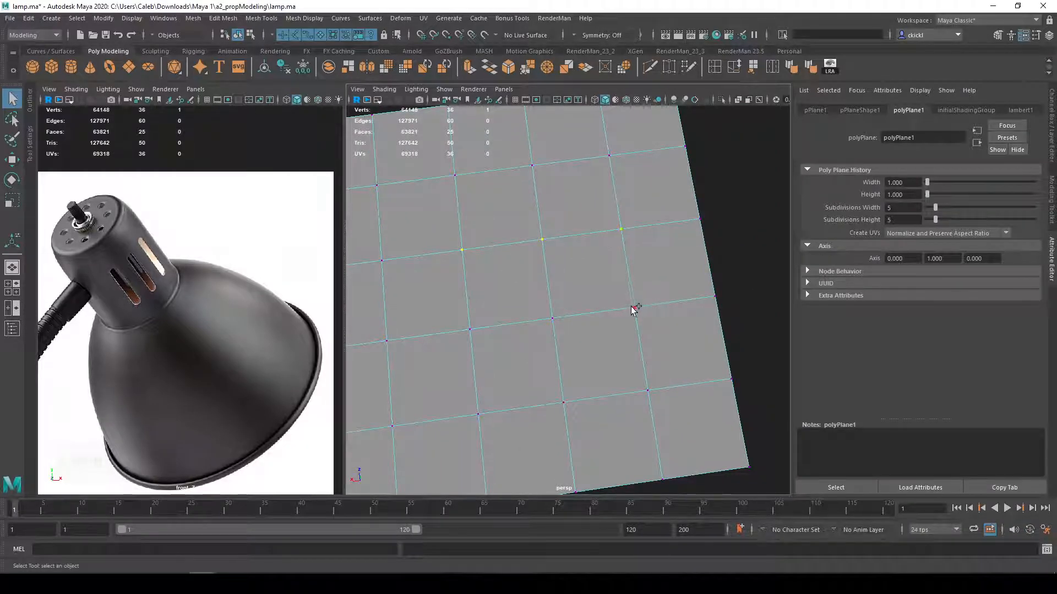
left_click(654, 392, "shift")
right_click_drag(556, 293, 558, 324)
left_click(523, 292)
left_click(585, 283, "shift")
left_click(591, 361, "shift")
left_click(526, 364, "shift")
Step: Try scaling the four corner vertices of the two-by-two face block inward to form an octagonal outline
right_click_drag(497, 286, 436, 276)
left_click(490, 414, "shift")
left_click(649, 392, "shift")
key("r")
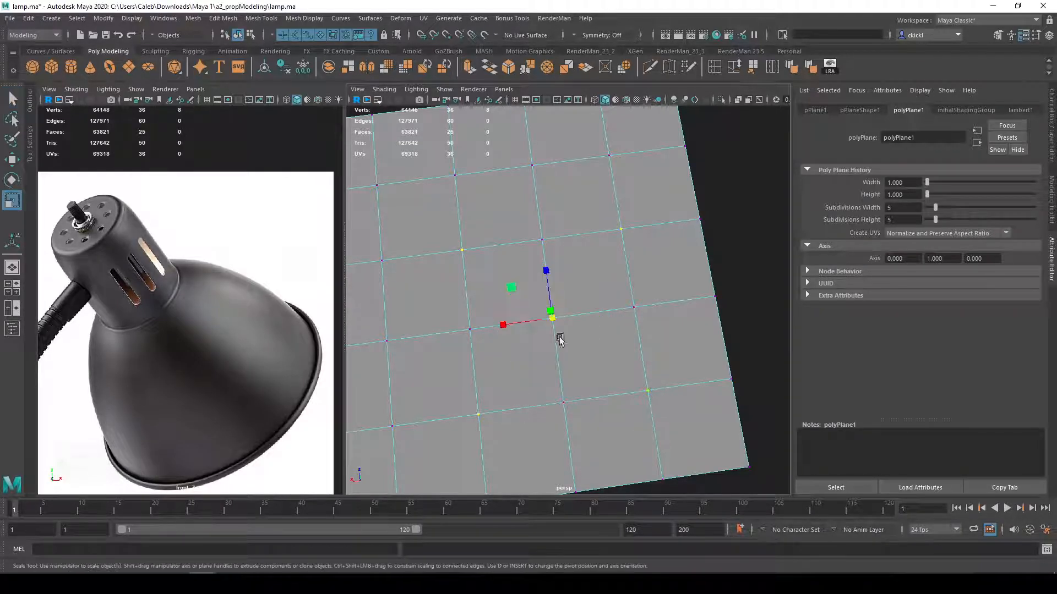
left_click_drag(563, 322, 519, 316)
key("q")
right_click_drag(629, 293, 681, 279)
left_click(761, 431)
scroll(748, 411, "down", 3)
left_click_drag(748, 411, 634, 374, "alt")
left_click(582, 339)
mouse_move(582, 342)
left_mouse_down("alt")
mouse_move(625, 323)
mouse_move(609, 295)
mouse_move(584, 352)
left_mouse_up("alt")
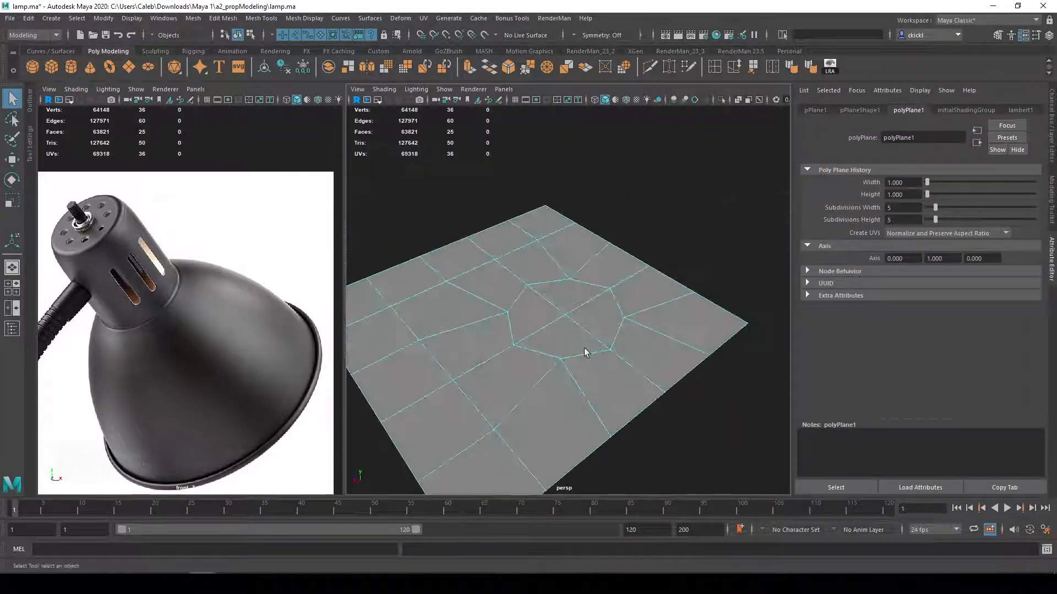
Step: Try deleting the four faces inside the octagonal outline and previewing the plane smoothed
right_click_drag(584, 294, 593, 336)
left_click(576, 331)
left_click(605, 325, "shift")
left_click(570, 297, "shift")
left_click(538, 314, "shift")
key("Delete")
key("3")
right_click_drag(666, 322, 731, 262)
left_click(732, 263)
left_click_drag(675, 323, 644, 351, "alt")
left_click(610, 351)
Step: Try circularizing the border edges of the hole in the smoothed plane
right_click_drag(610, 351, 609, 267)
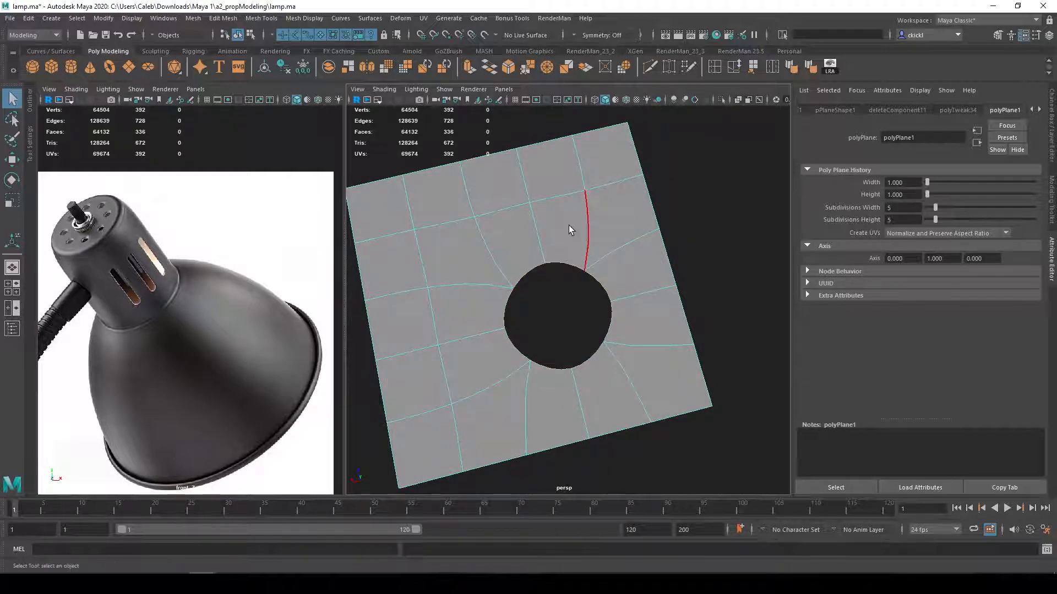
scroll(570, 226, "up", 4)
left_click(624, 67)
right_click_drag(673, 294, 715, 270)
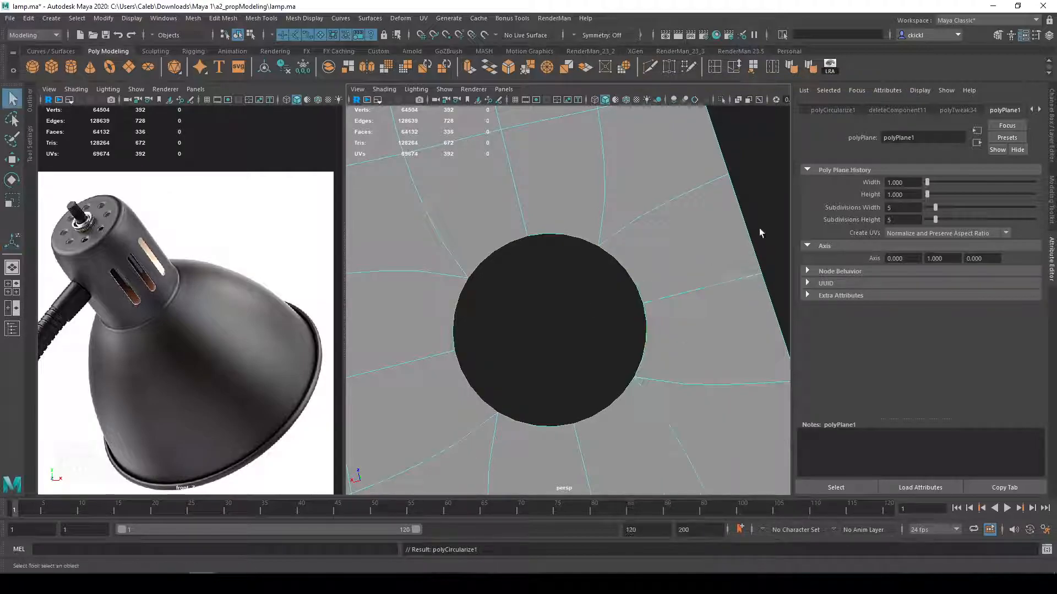
key("f")
left_click_drag(706, 266, 606, 346, "alt")
left_click(606, 347)
Step: Undo the circularizing, the face deletion and the corner scaling, and turn off the plane's smoothing
key("ctrl+z")
key("ctrl+z")
key("ctrl+z")
key("ctrl+z")
key("ctrl+z")
key("ctrl+z")
key("ctrl+z")
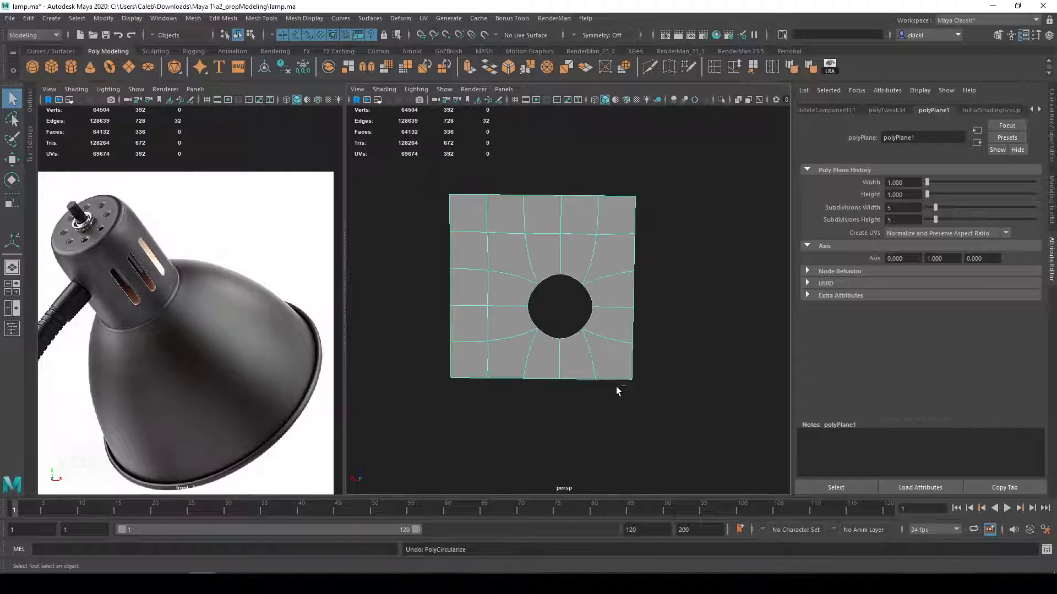
key("1")
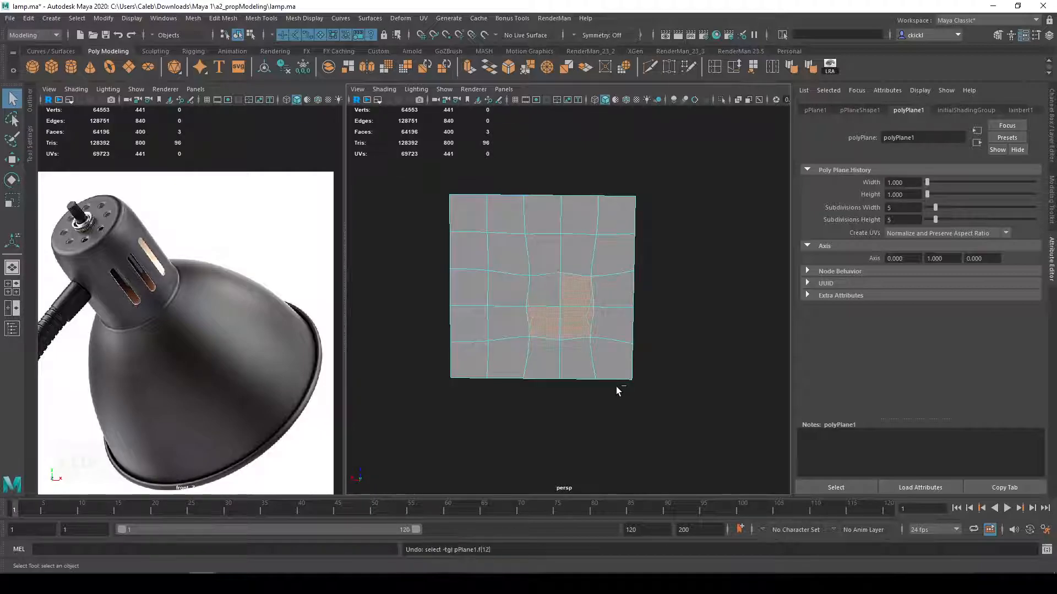
key("ctrl+z")
key("ctrl+z")
key("ctrl+z")
key("ctrl+z")
key("ctrl+z")
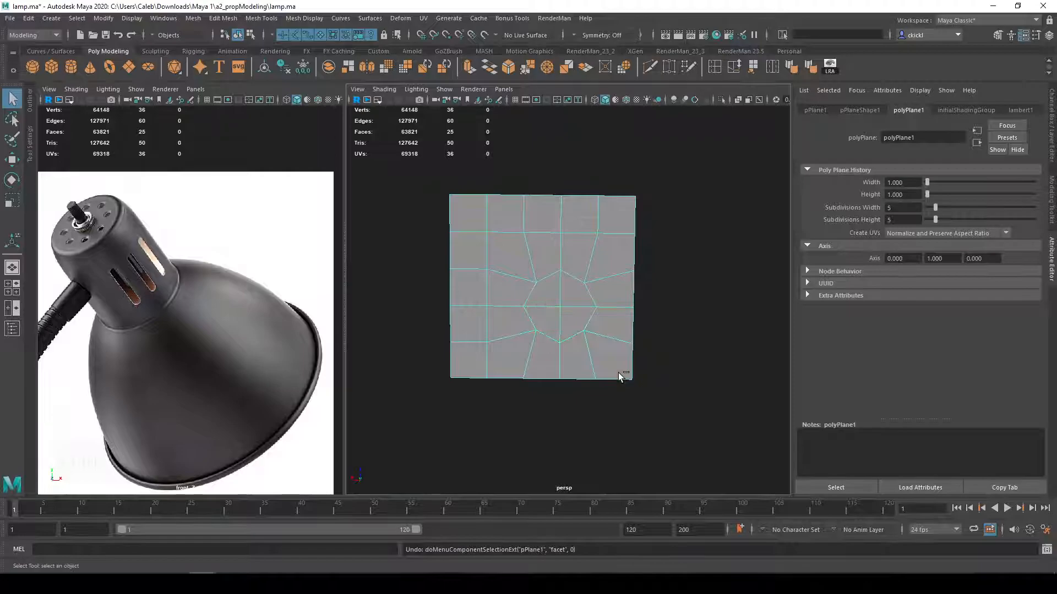
middle_click_drag(503, 313, 512, 288, "alt")
left_click_drag(542, 315, 545, 302, "alt")
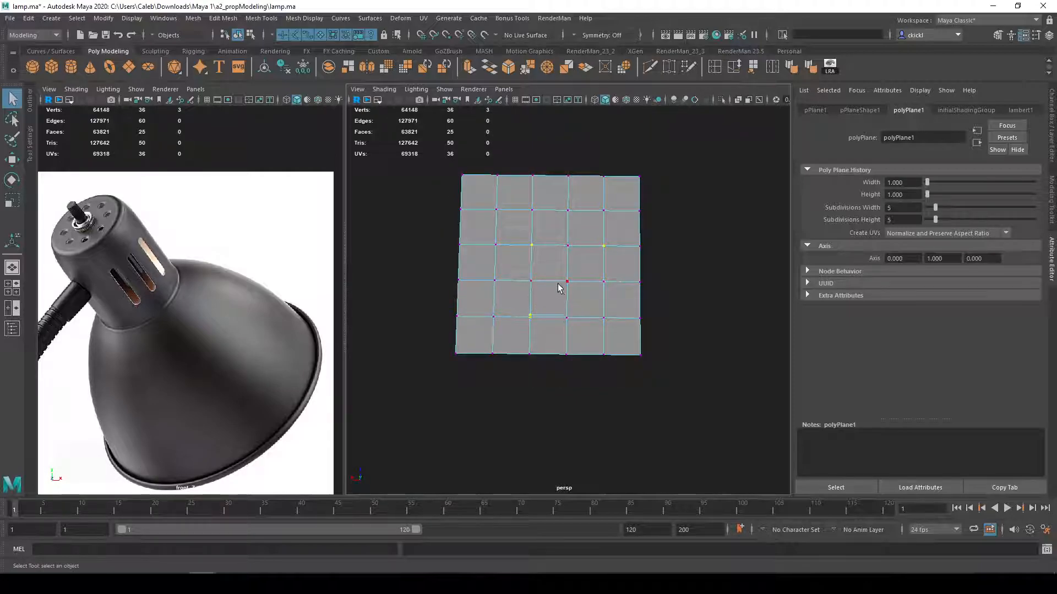
scroll(530, 313, "up", 3)
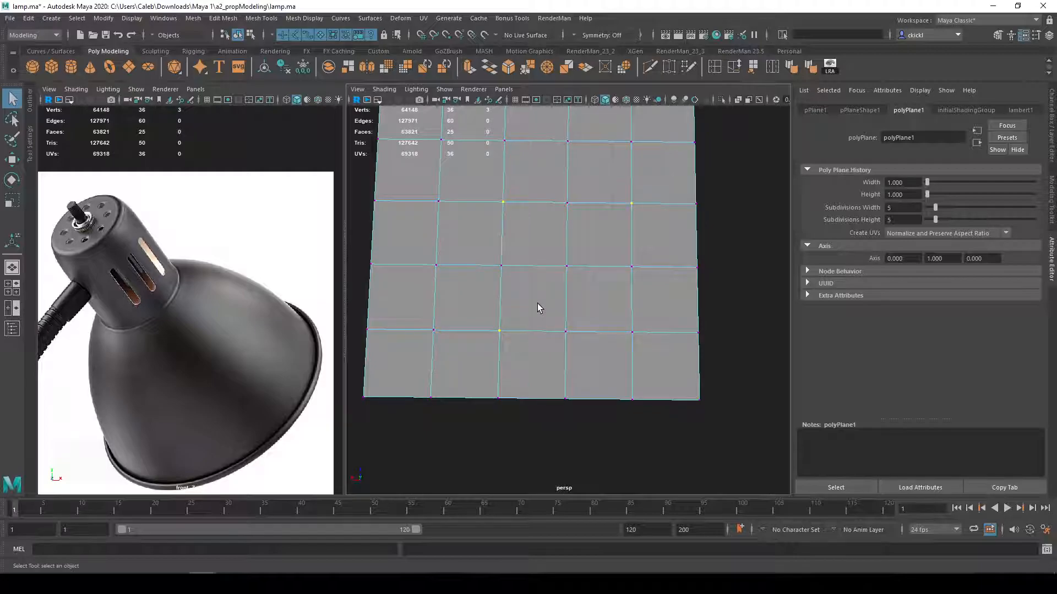
left_click_drag(539, 287, 671, 355, "alt")
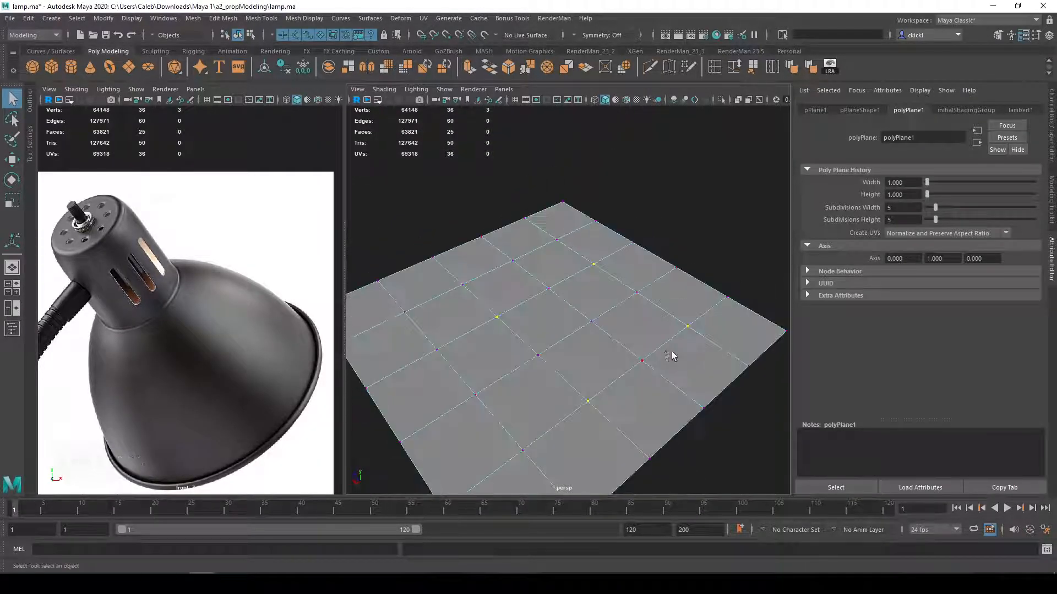
Step: Inset the plane's two-by-two face block with an extrusion and circularize the inner faces
right_click_drag(592, 296, 593, 328)
left_click_drag(620, 304, 672, 331, "alt")
right_click_drag(674, 335, 598, 298, "shift")
left_click_drag(595, 310, 559, 302)
key("q")
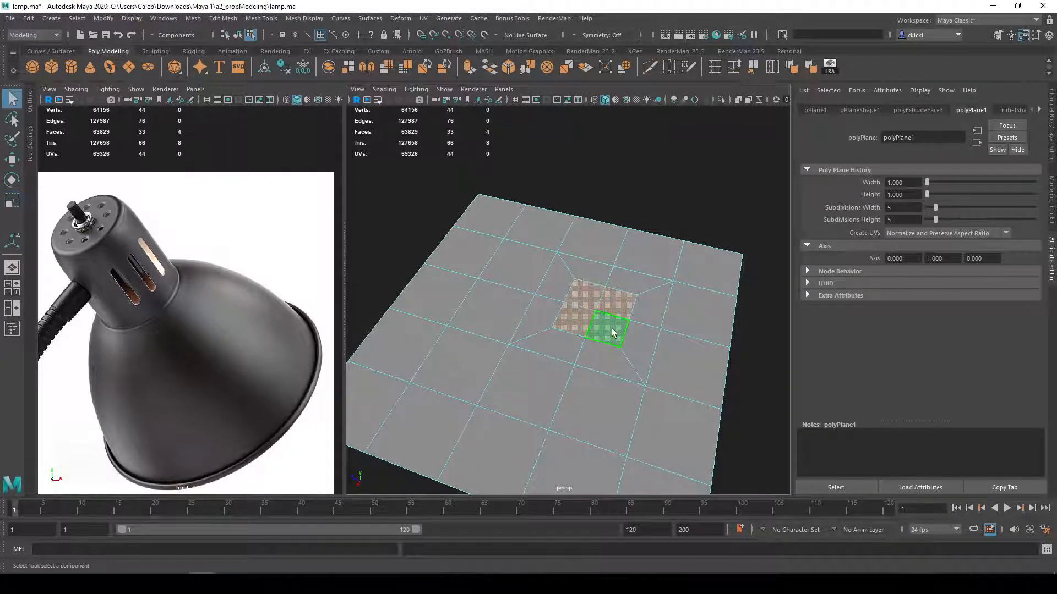
left_click_drag(613, 333, 649, 331, "alt")
left_click(629, 69)
key("q")
Step: Extrude the circularized faces upward into a cylinder and briefly preview it smoothed
key("ctrl+e")
key("w")
left_click_drag(597, 296, 607, 165)
left_click_drag(632, 252, 625, 224, "alt")
key("3")
key("1")
right_click_drag(625, 250, 661, 219)
scroll(611, 306, "down", 4)
left_click_drag(611, 312, 641, 306, "alt")
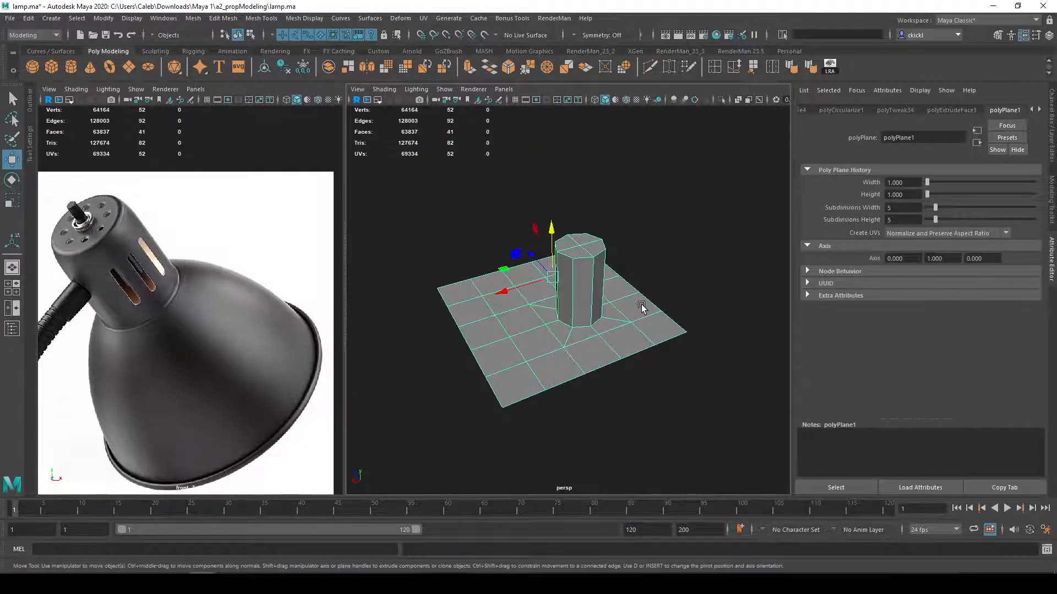
scroll(650, 243, "up", 3)
left_click_drag(607, 224, 607, 251, "alt")
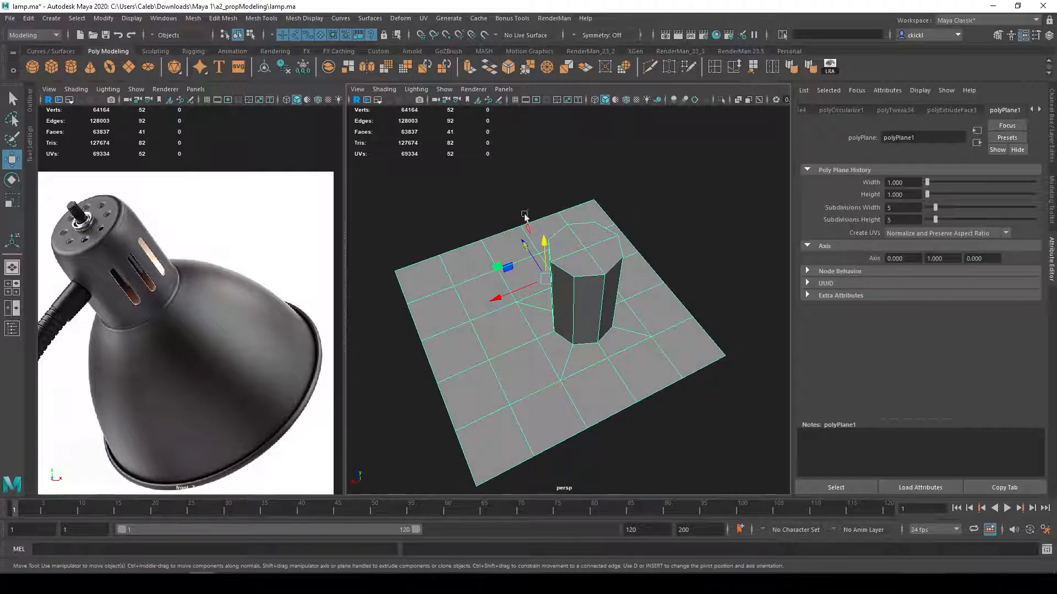
Step: Delete the practice plane and return to the lamp's head
key("Delete")
key("a")
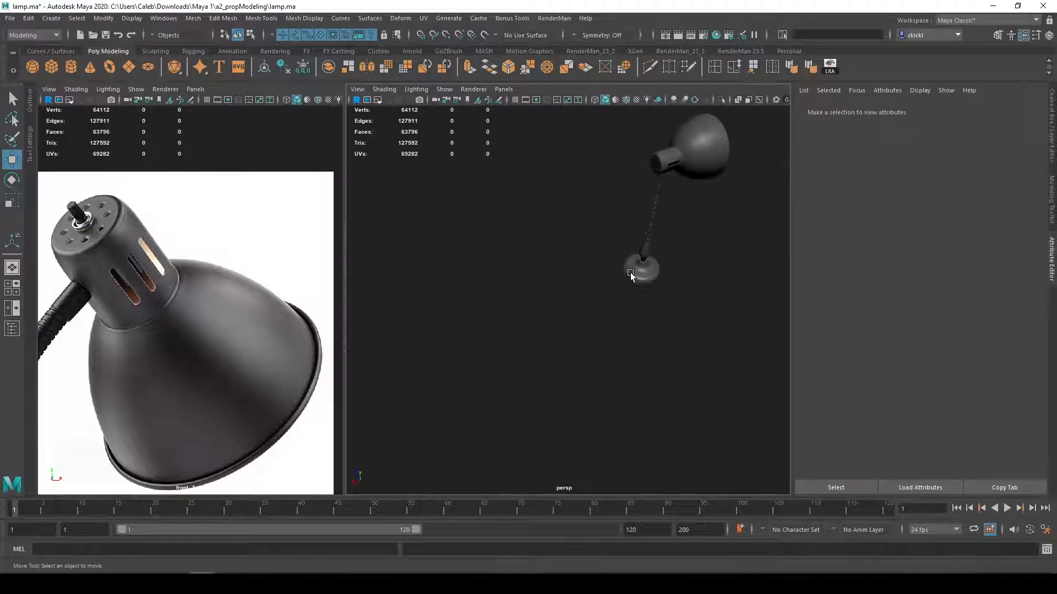
scroll(619, 272, "up", 4)
middle_click_drag(633, 202, 543, 298, "alt")
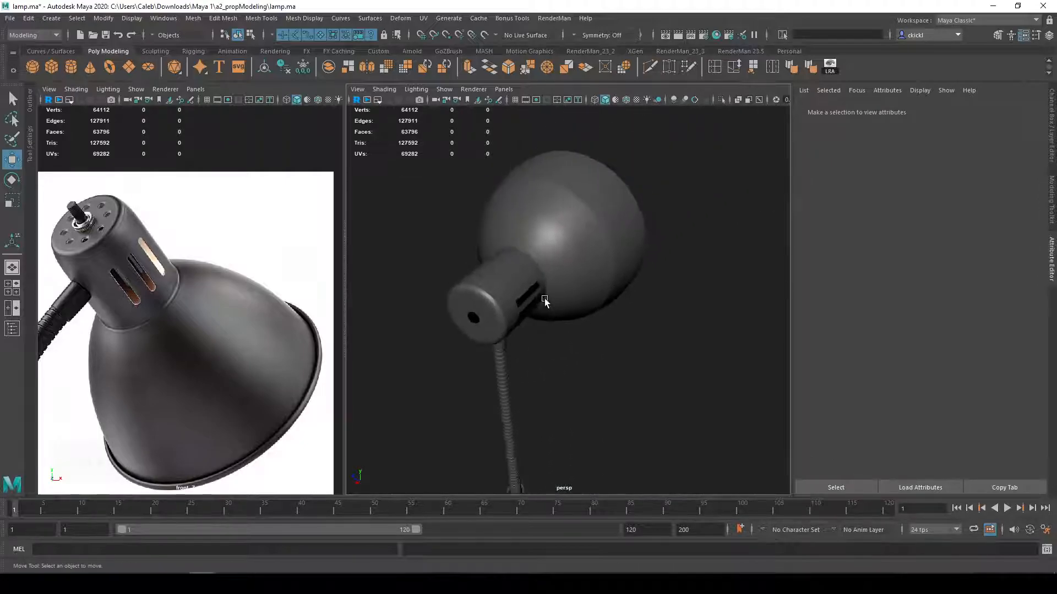
left_click_drag(543, 298, 563, 257, "alt")
left_click(564, 255)
Step: Try deleting a face in the back cap's outer ring with smoothing on, and undo the deletion
scroll(604, 251, "up", 4)
scroll(604, 251, "up", 3)
middle_click_drag(604, 250, 628, 323, "alt")
left_click_drag(627, 323, 606, 388, "alt")
scroll(615, 357, "down", 4)
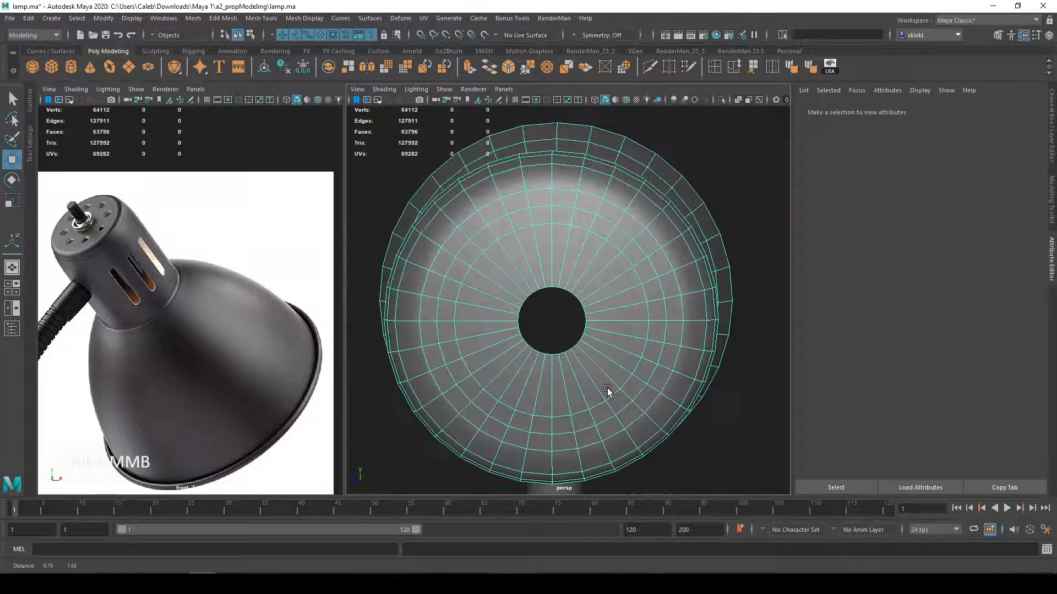
mouse_move(562, 220)
middle_mouse_down("alt")
mouse_move(569, 244)
mouse_move(569, 232)
middle_mouse_up("alt")
mouse_move(581, 258)
left_mouse_down("alt")
mouse_move(577, 245)
mouse_move(597, 264)
left_mouse_up("alt")
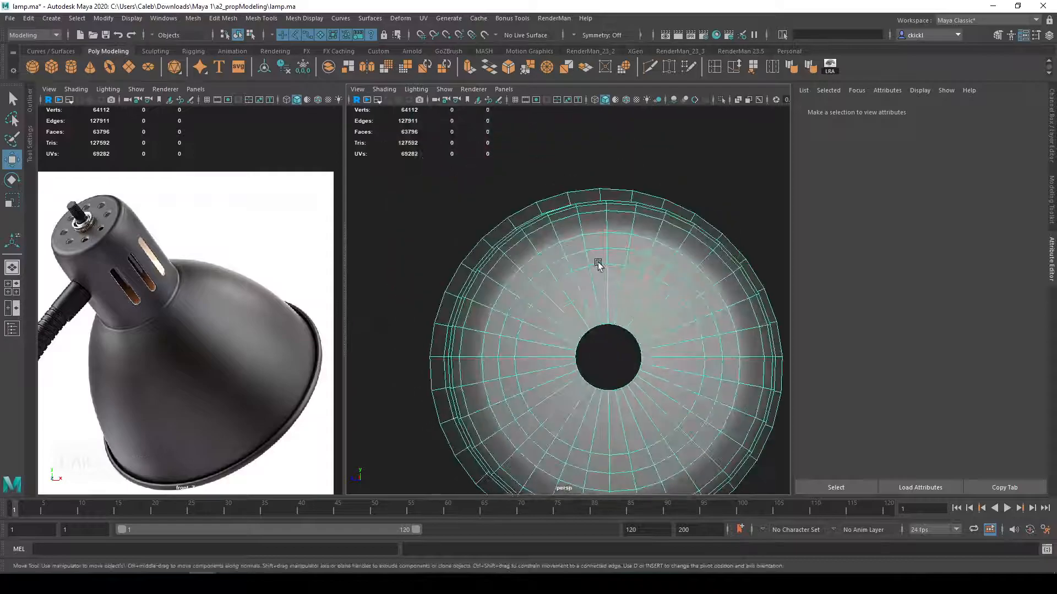
right_click(595, 241)
right_click_drag(595, 240, 607, 249)
right_click_drag(586, 245, 585, 276)
left_click(598, 242)
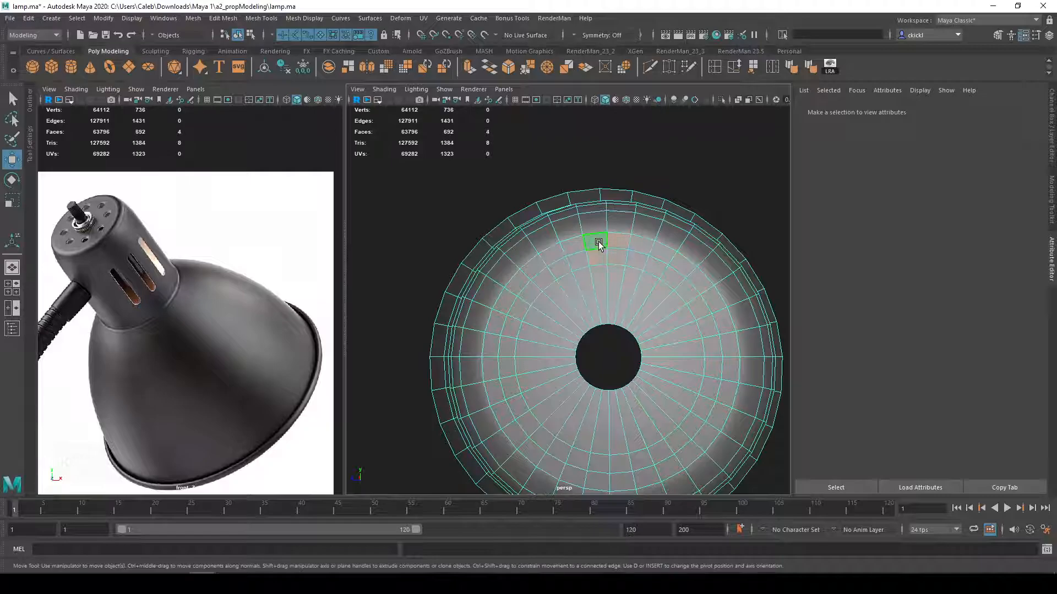
key("Delete")
key("3")
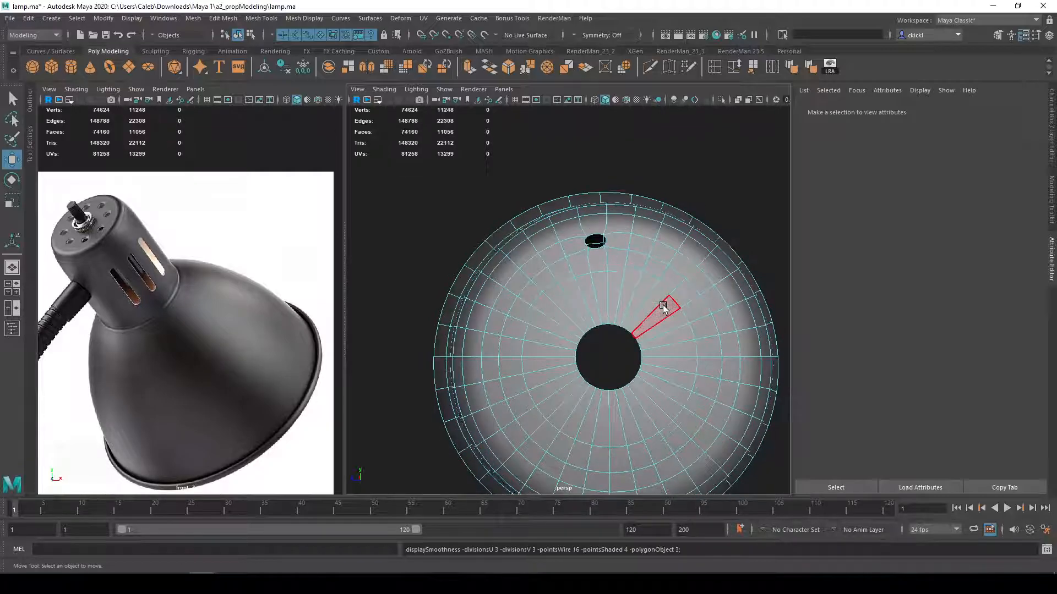
key("ctrl+z")
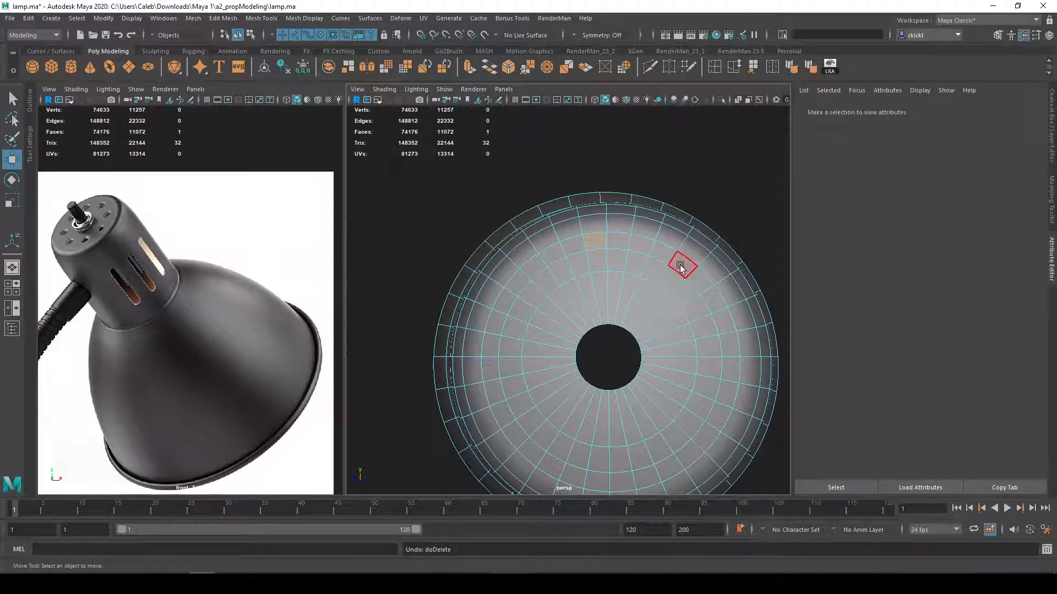
Step: Select a two-by-two face block at the cap's top and try adding more blocks beside it with one-face gaps
left_click_drag(599, 259, 549, 165, "alt")
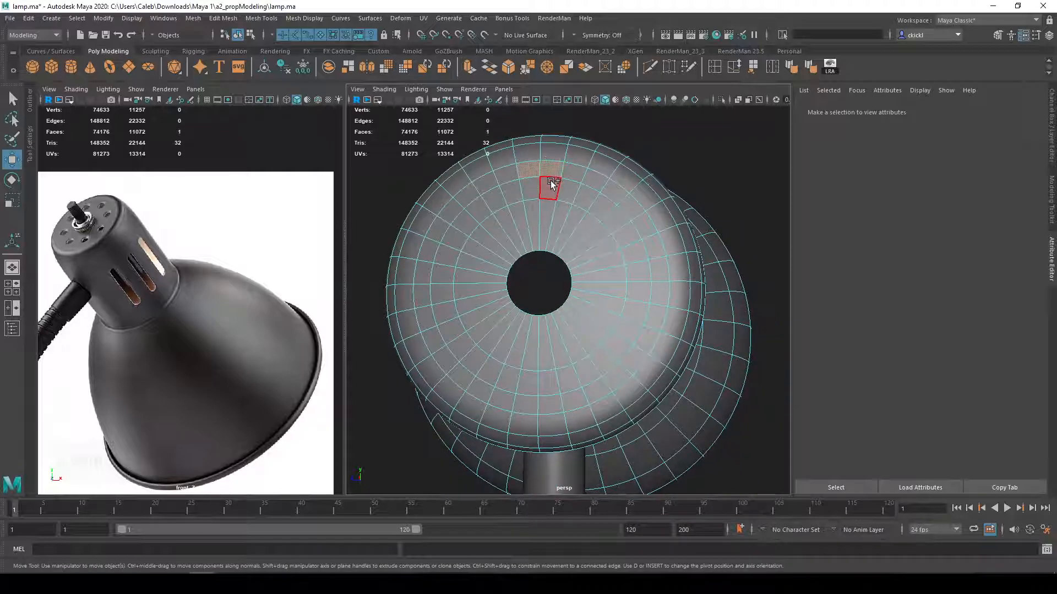
left_click_drag(575, 204, 645, 227, "alt")
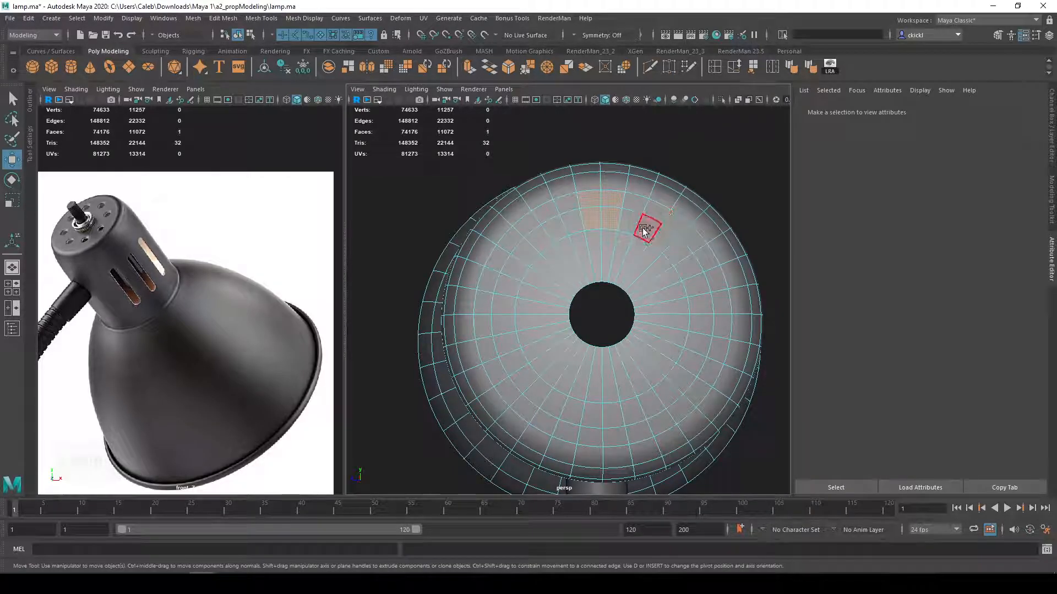
left_click(676, 223, "shift")
left_click(663, 241, "shift")
left_click(653, 234, "shift")
left_click(690, 269, "shift")
left_click(698, 285, "shift")
left_click(714, 282, "shift")
left_click_drag(707, 323, 721, 336, "alt")
Step: Undo the extra block selections and reselect the second and third two-by-two blocks with two-face gaps
key("ctrl+z")
key("ctrl+z")
key("ctrl+z")
key("ctrl+z")
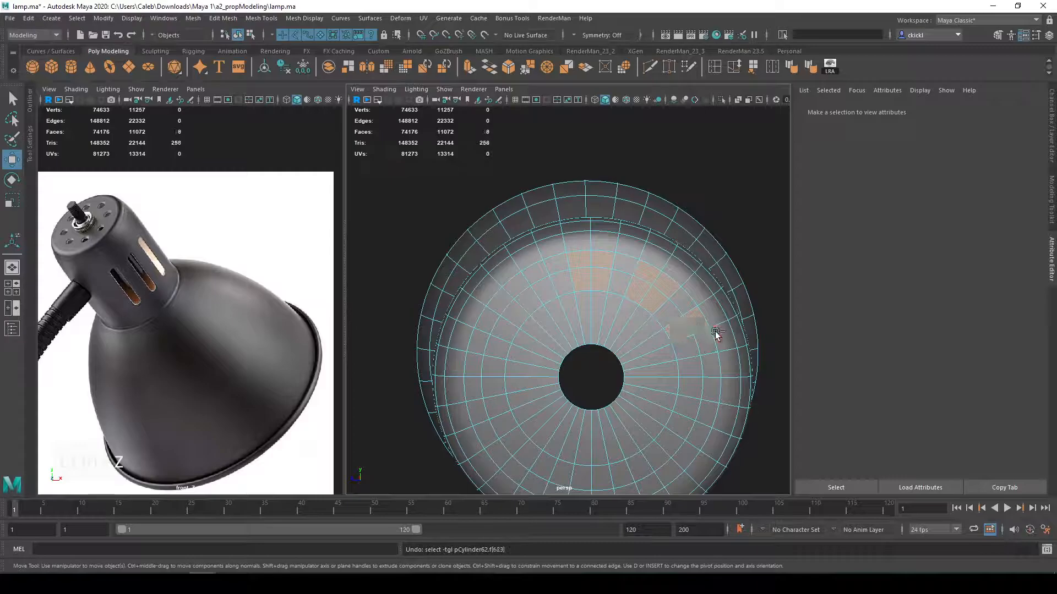
key("ctrl+z")
key("ctrl+z")
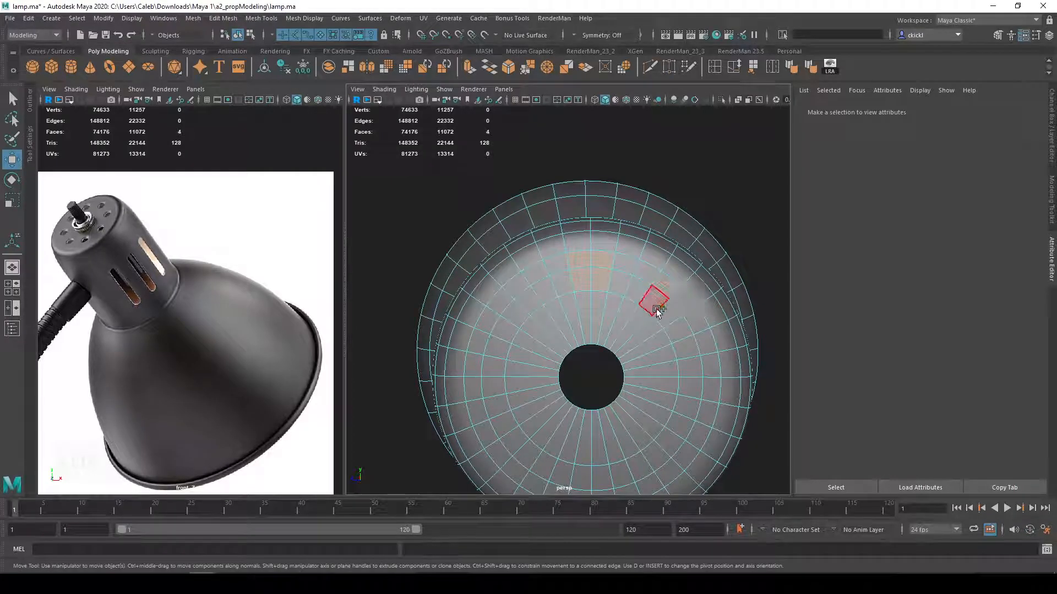
left_click_drag(679, 302, 704, 297, "alt")
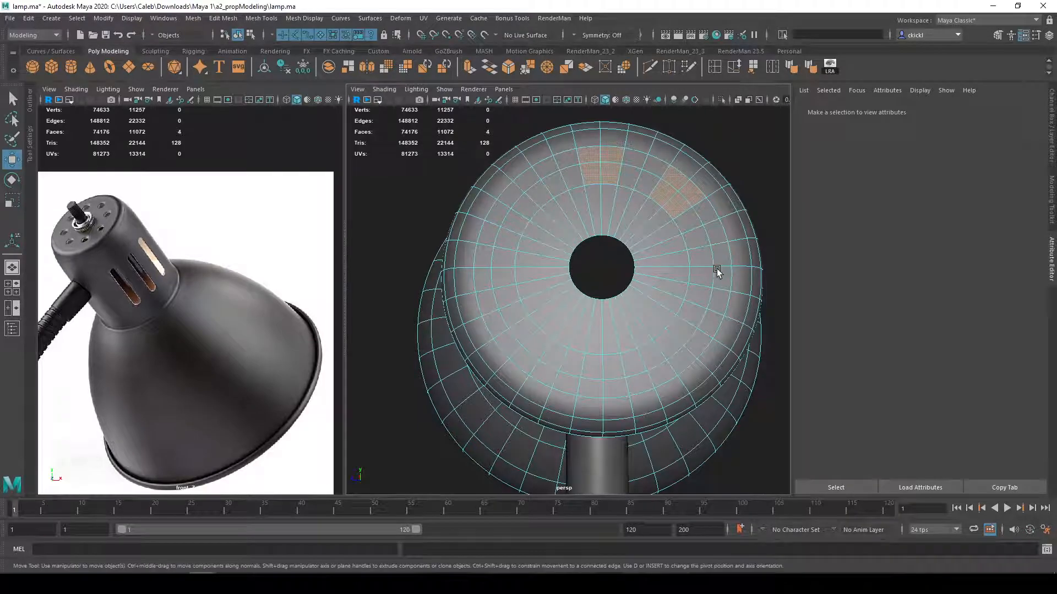
left_click(719, 261, "shift")
left_click(702, 260, "shift")
left_click(704, 276, "shift")
left_click(721, 279, "shift")
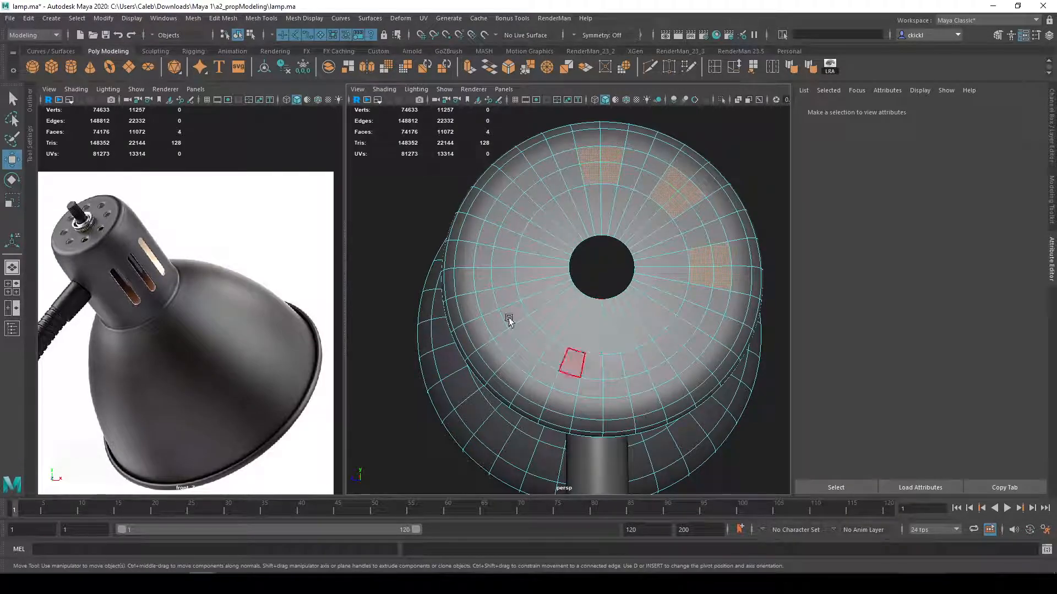
Step: Highlight the edge lines running across the cap's centre to check the even spacing of the hole blocks
right_click_drag(705, 263, 703, 233)
double_click(696, 266)
double_click(544, 267, "shift")
double_click(602, 200, "shift")
left_click_drag(610, 333, 629, 342, "alt")
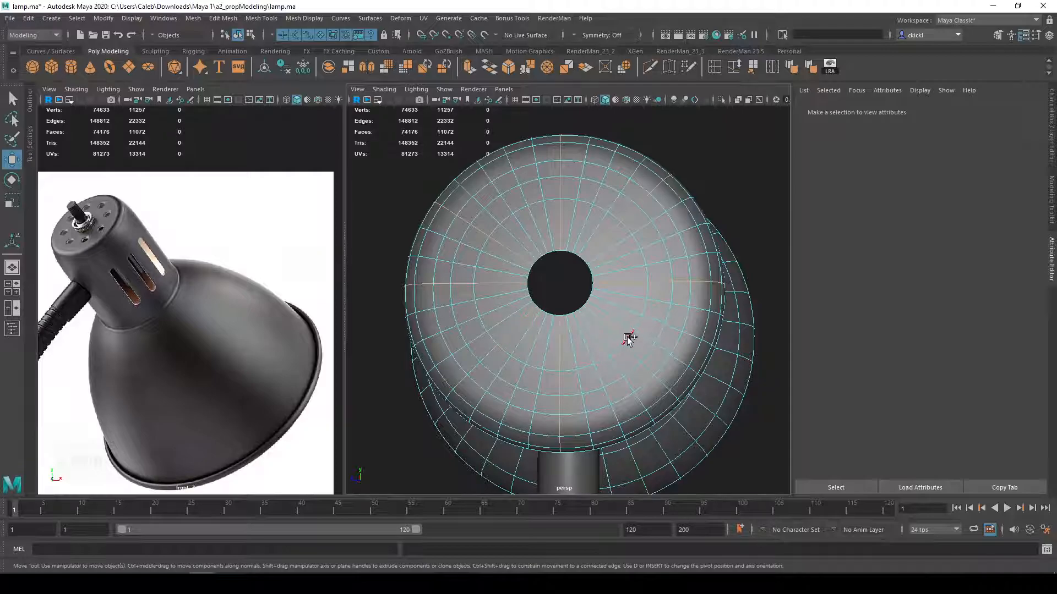
left_click_drag(604, 329, 681, 404, "alt")
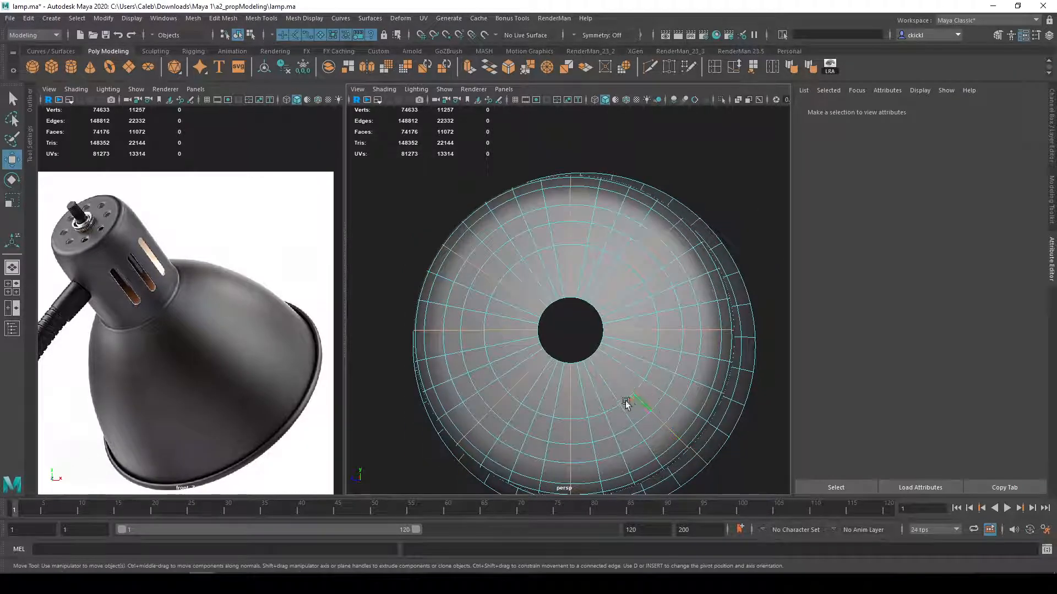
Step: Restore the first three face blocks and add the two-by-two blocks at the cap's lower right and bottom
right_click_drag(563, 215, 561, 252)
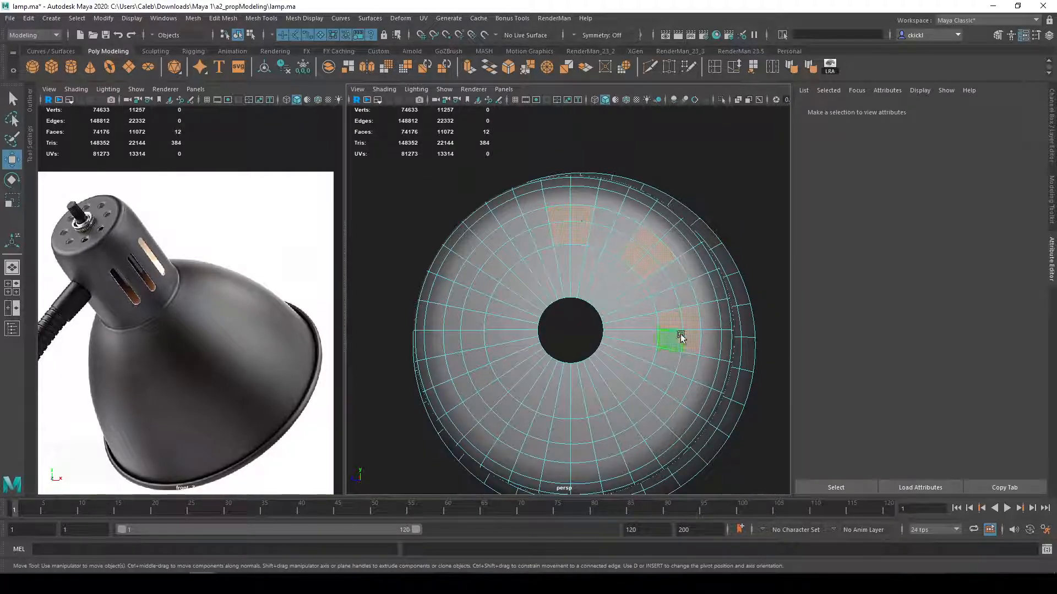
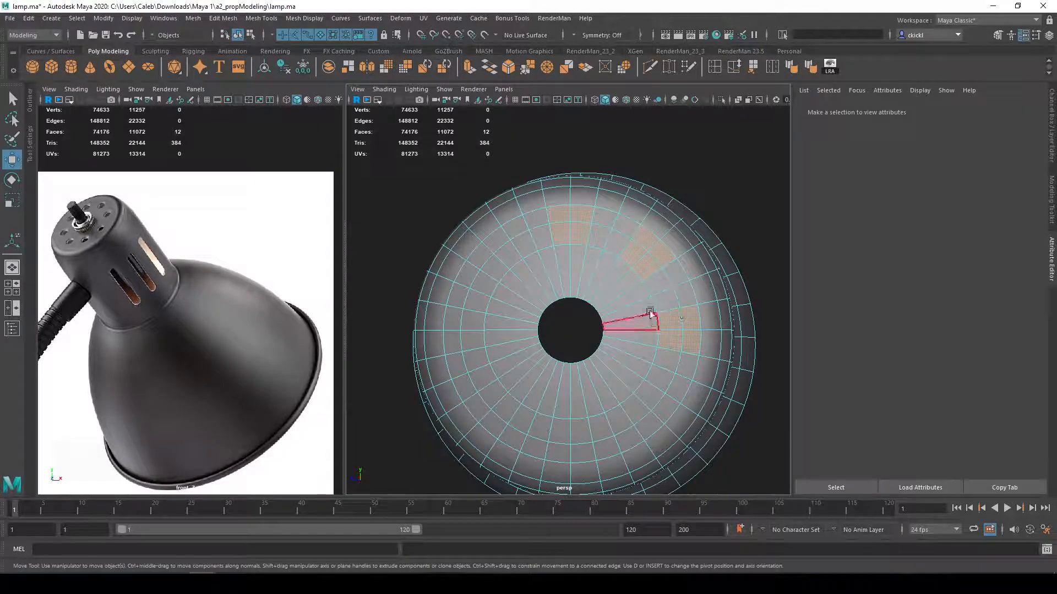
left_click(650, 426, "shift")
left_click(636, 412, "shift")
left_click(583, 433, "shift")
left_click(586, 456, "shift")
left_click(559, 454, "shift")
left_click(557, 432, "shift")
Step: Add the three remaining two-by-two blocks on the cap's left half, undoing the misplaced faces
left_click(522, 419, "shift")
left_click(509, 431, "shift")
key("ctrl+z")
key("ctrl+z")
left_click(510, 408, "shift")
left_click(491, 422, "shift")
left_click(477, 408, "shift")
left_click(489, 389, "shift")
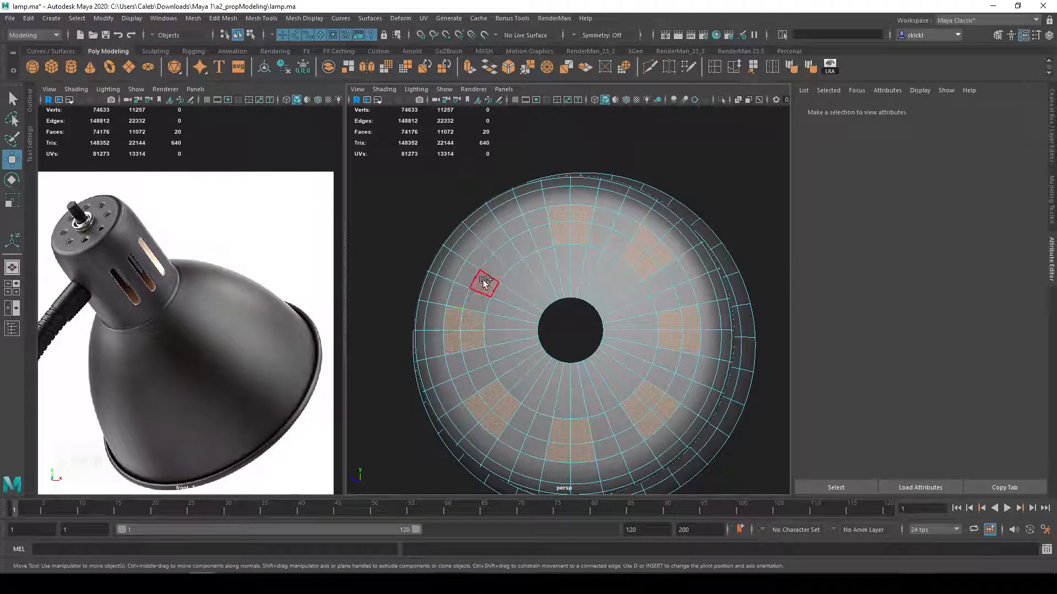
left_click(486, 258, "shift")
left_click(500, 245, "shift")
left_click(508, 255, "shift")
left_click(496, 268, "shift")
Step: Extrude the eight selected face blocks with an offset of about 0.03 and turn off the smooth preview
mouse_move(677, 385)
left_mouse_down("alt")
mouse_move(583, 385)
mouse_move(677, 385)
mouse_move(662, 382)
left_mouse_up("alt")
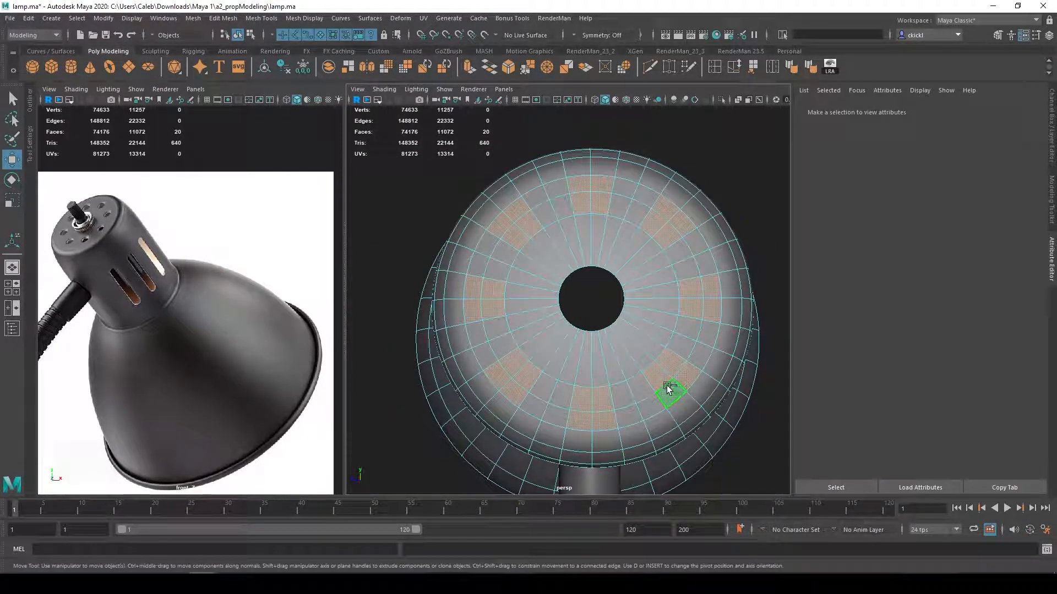
key("ctrl+e")
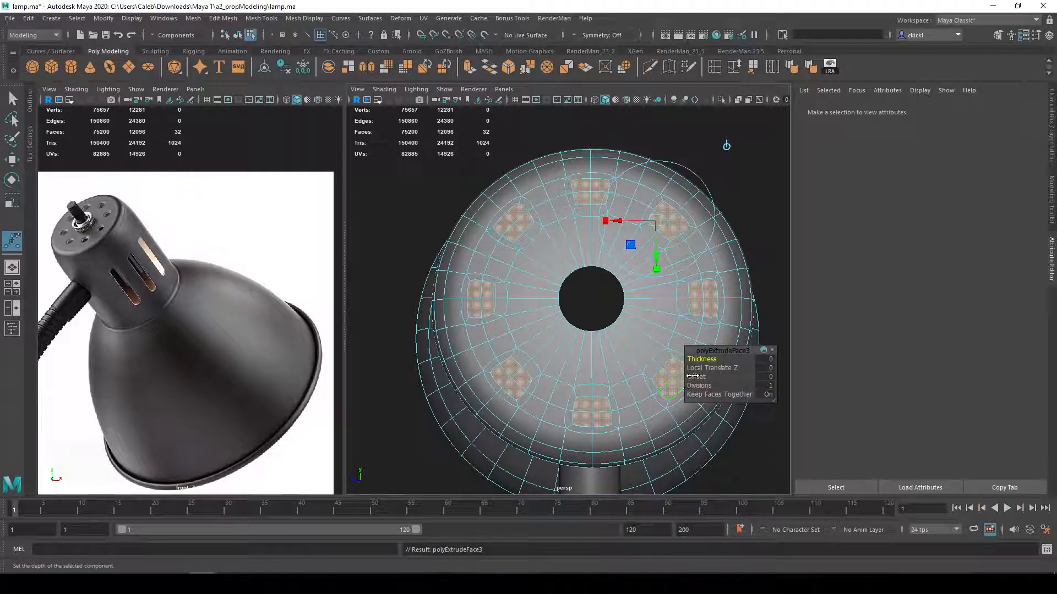
key("1")
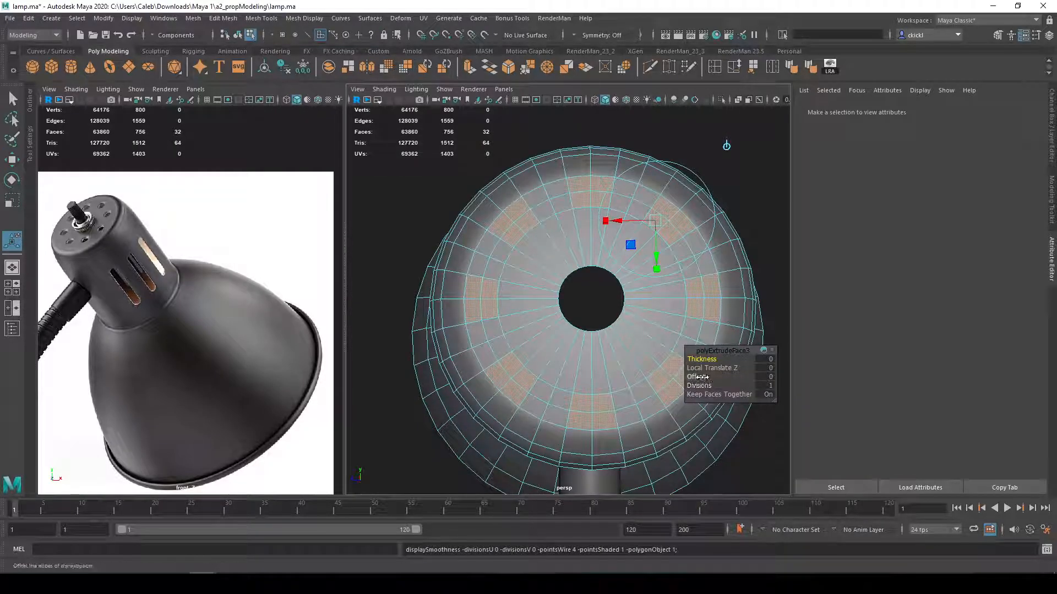
left_click_drag(697, 377, 714, 379, "ctrl")
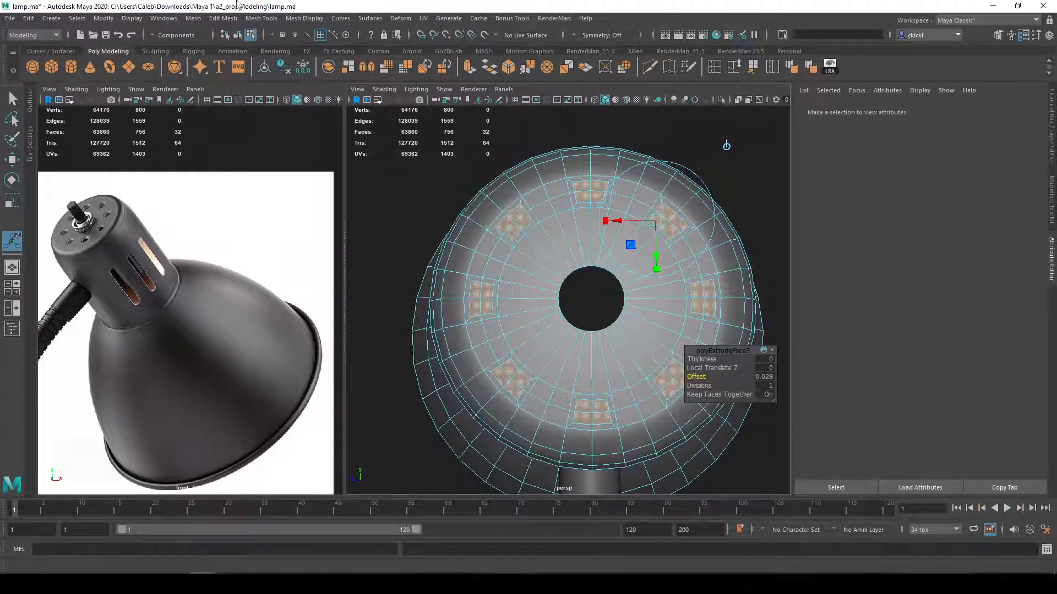
Step: Circularize the eight inset face blocks on the back cap
left_click(224, 19)
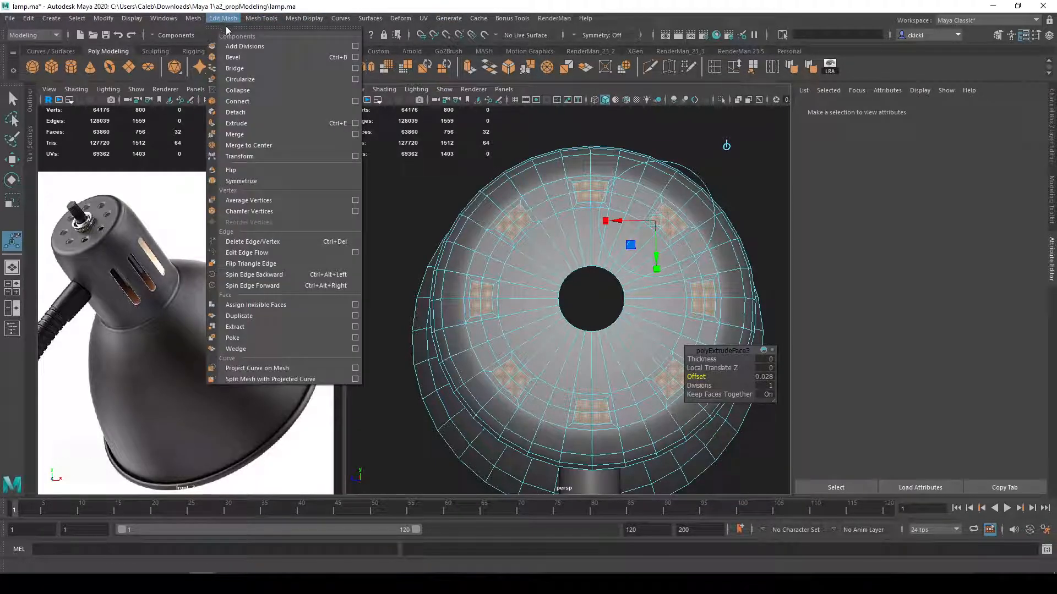
left_click(240, 79)
left_click_drag(588, 286, 592, 262, "alt")
key("q")
Step: Try to scale one inner vertex of each of the eight hole outlines toward the cap's centre
right_click_drag(464, 344, 462, 296)
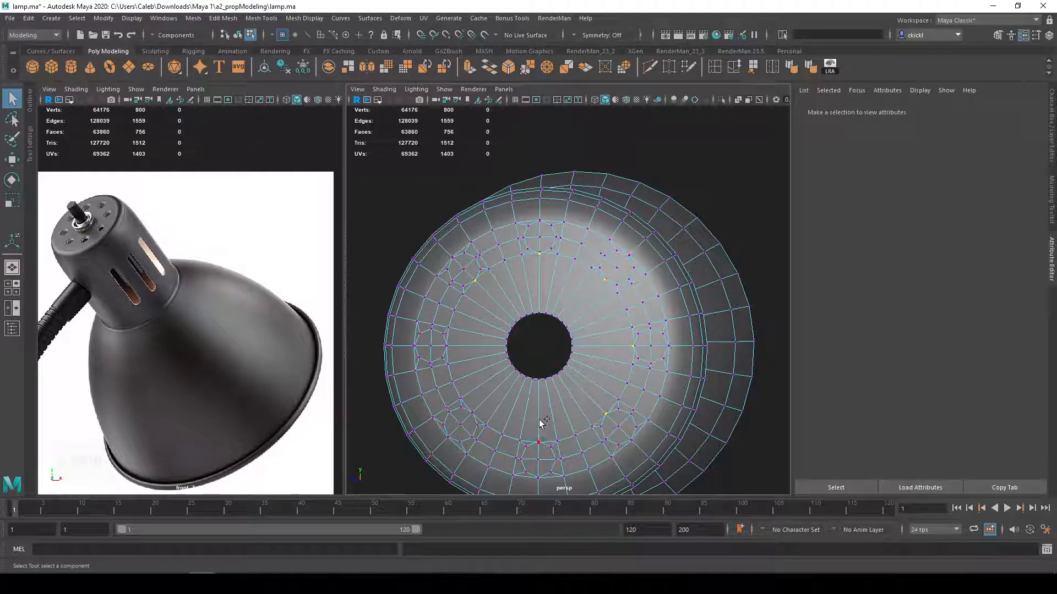
left_click(474, 414, "shift")
scroll(444, 355, "up", 1)
scroll(445, 352, "down", 1)
key("r")
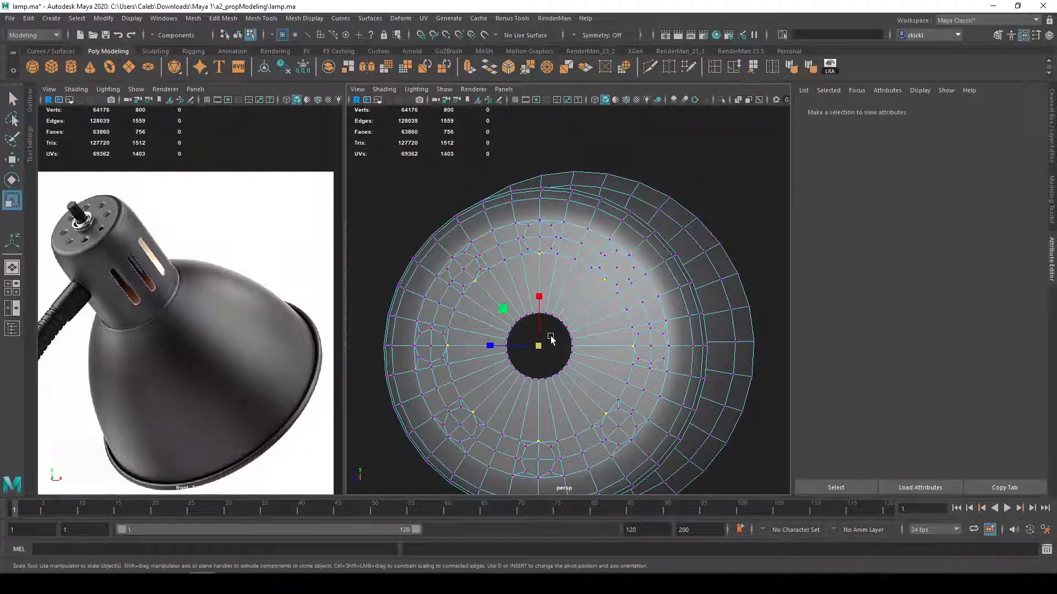
left_click_drag(541, 345, 537, 347)
key("ctrl+z")
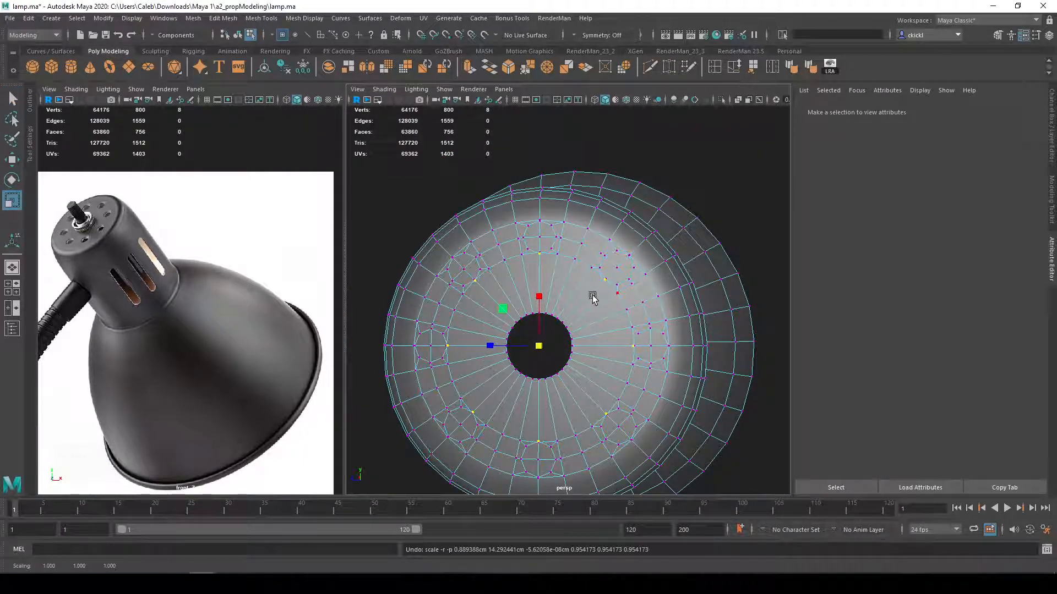
Step: Reselect the innermost vertex beside each of the eight hole blocks and scale them together toward the cap's centre
key("q")
left_click(539, 254)
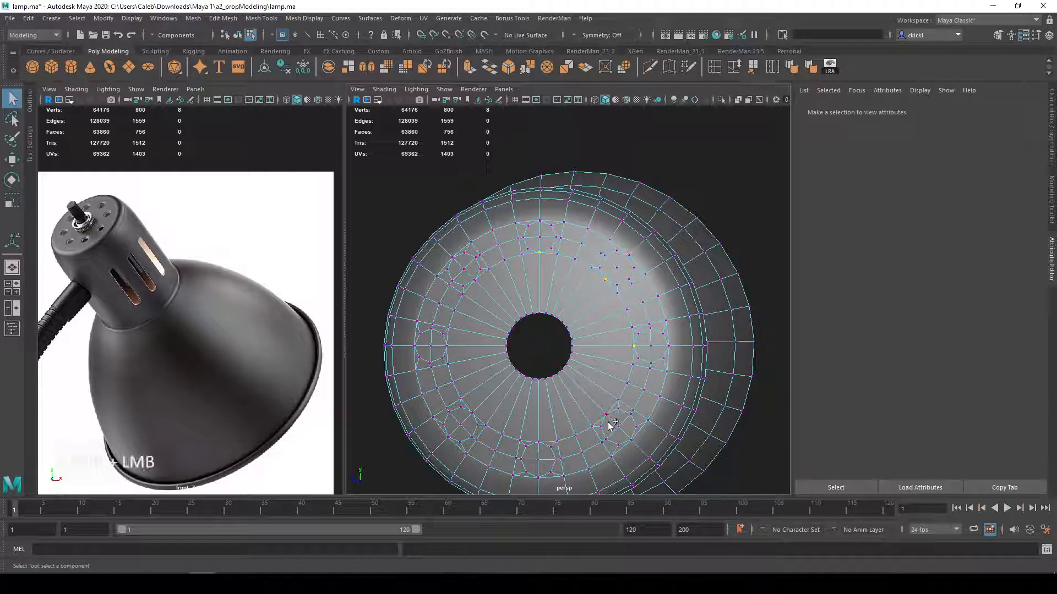
scroll(611, 425, "up", 5)
middle_click_drag(670, 373, 644, 271, "alt")
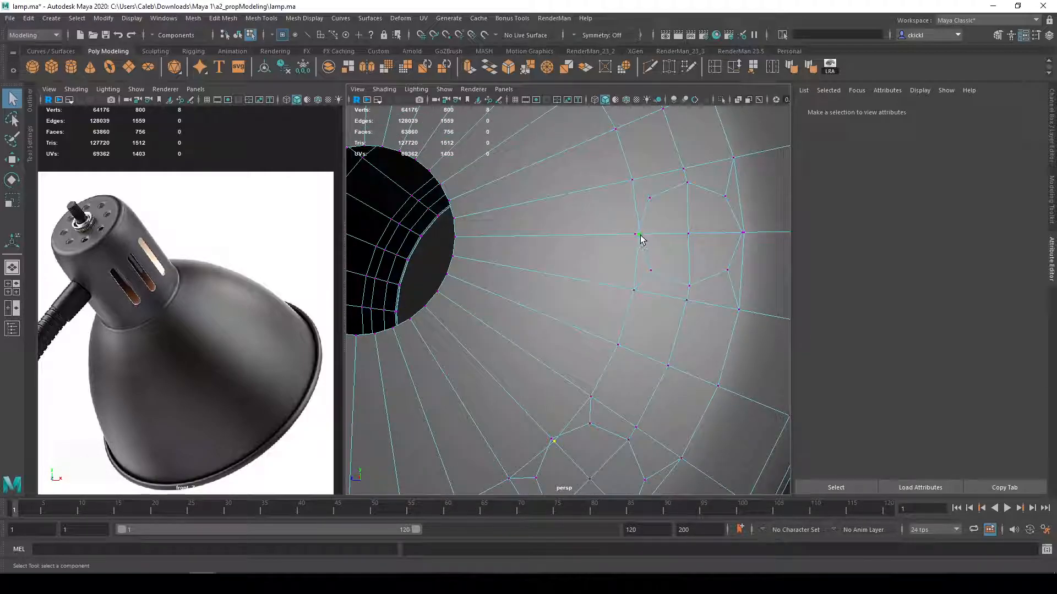
middle_click_drag(643, 271, 585, 335, "alt")
left_click(547, 344, "shift")
middle_click_drag(521, 338, 575, 351, "alt")
middle_click_drag(513, 212, 598, 401, "alt")
key("ctrl+z")
key("ctrl+z")
mouse_move(566, 323)
middle_mouse_down("alt")
mouse_move(578, 354)
mouse_move(570, 332)
middle_mouse_up("alt")
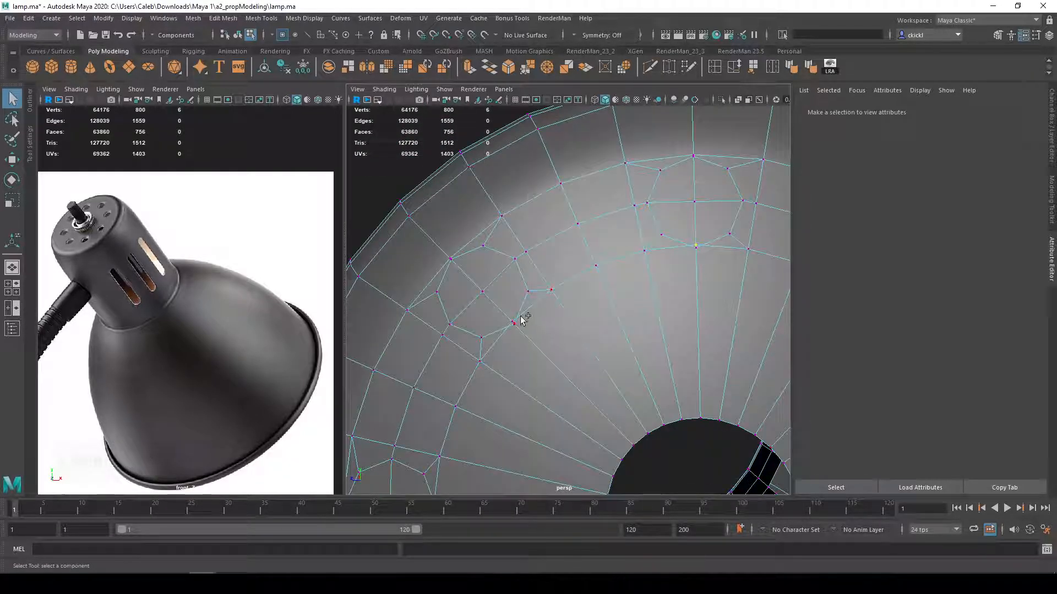
scroll(691, 300, "down", 10)
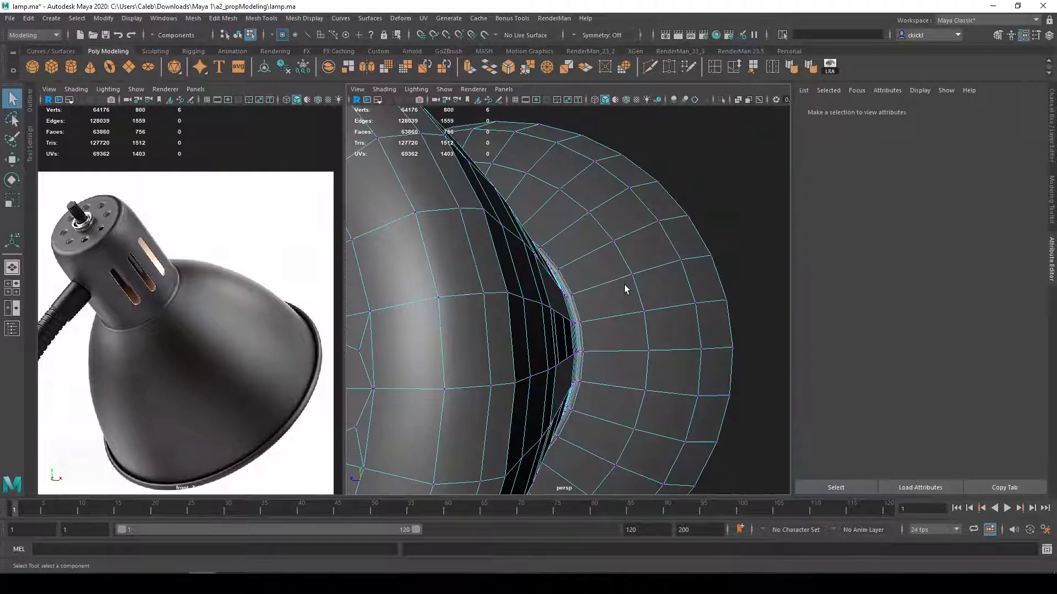
left_click_drag(621, 285, 584, 292, "alt")
key("r")
left_click_drag(454, 320, 535, 328)
Step: Select the outermost vertex beside each of the eight hole blocks and scale them together outward from the cap's centre
scroll(486, 330, "up", 3)
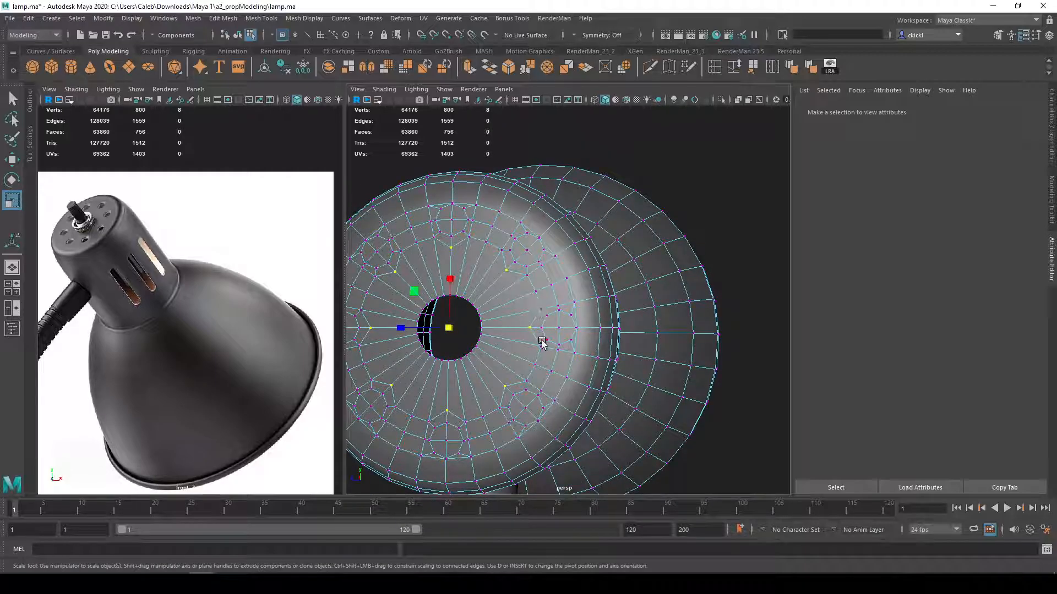
scroll(584, 333, "up", 4)
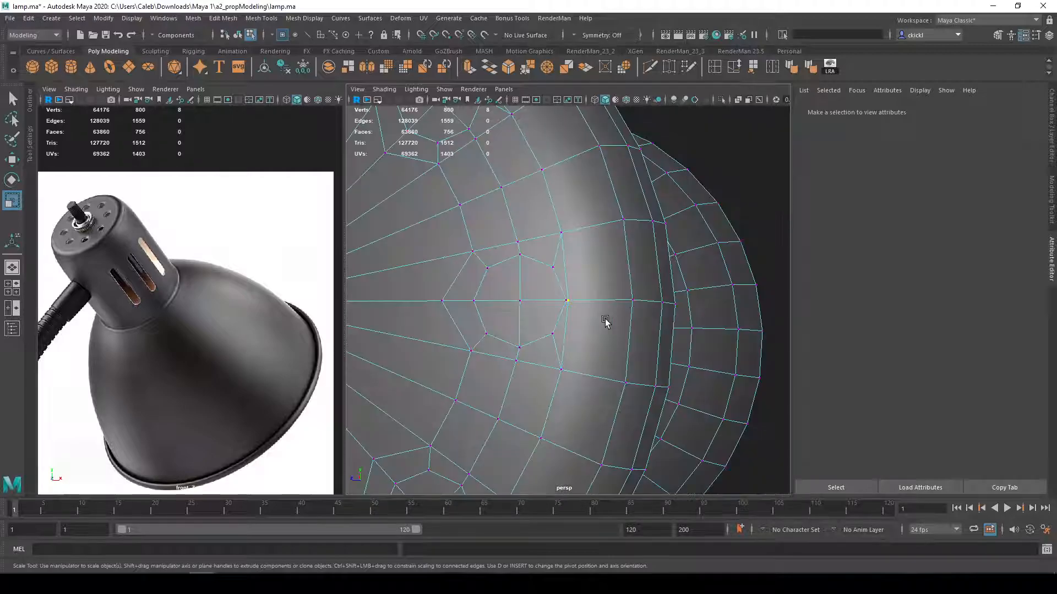
key("q")
key("w")
left_click_drag(516, 301, 549, 301)
key("ctrl+z")
middle_click_drag(518, 388, 657, 251, "alt")
middle_click_drag(614, 405, 686, 333, "alt")
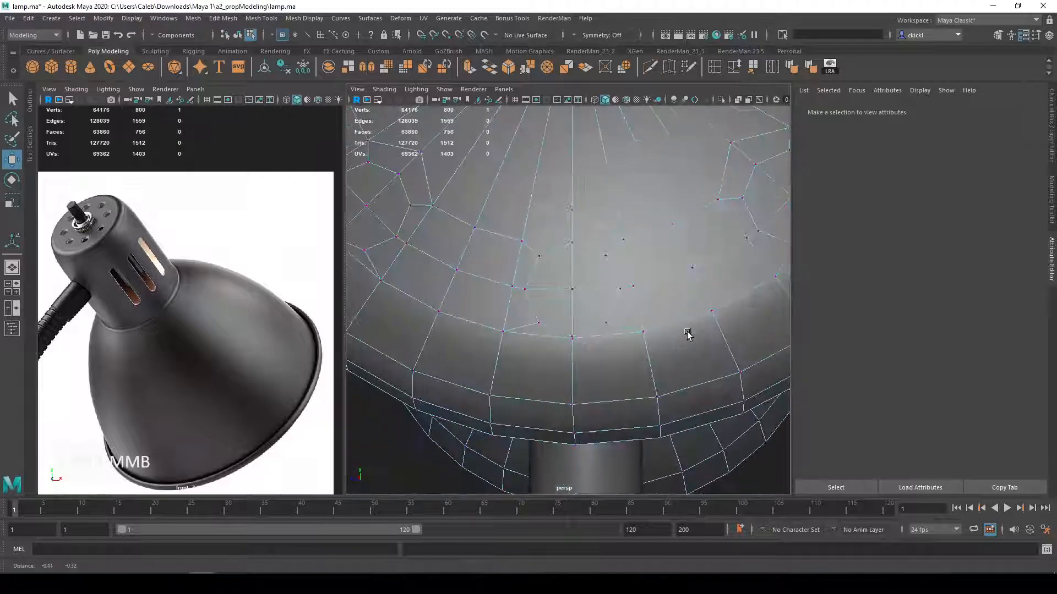
middle_click_drag(568, 348, 512, 323, "alt")
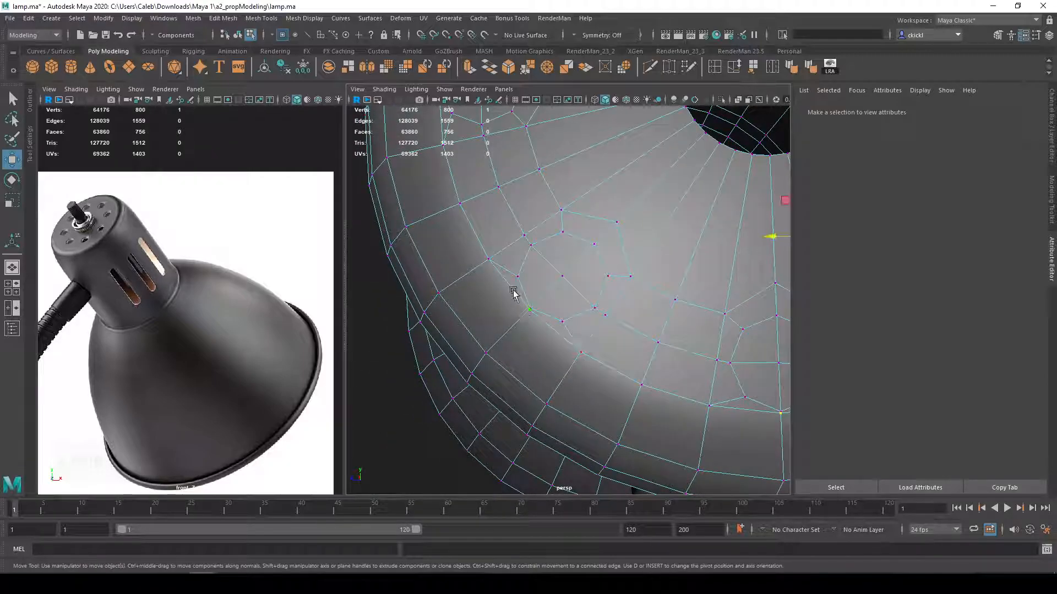
left_click_drag(512, 293, 578, 366, "alt")
left_click_drag(559, 320, 555, 384, "alt")
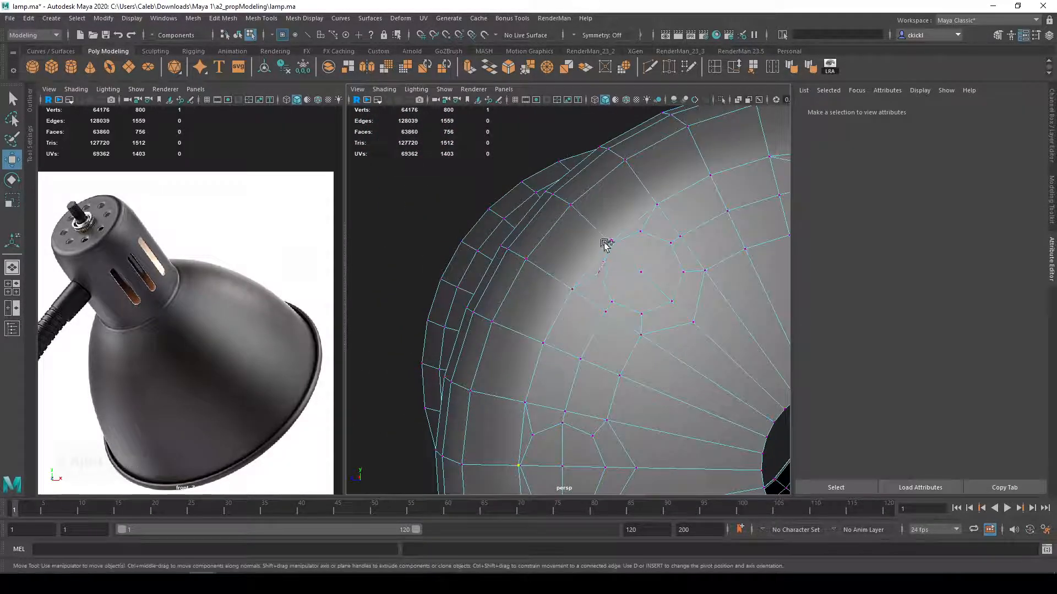
left_click_drag(605, 240, 548, 280, "alt")
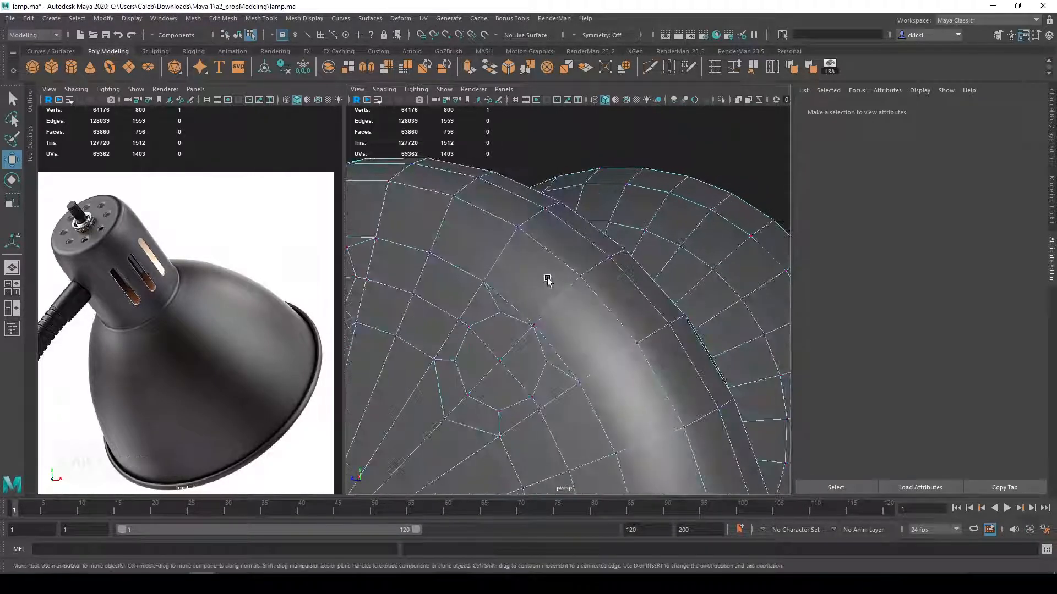
scroll(545, 326, "down", 5)
left_click_drag(585, 359, 620, 368, "alt")
key("r")
left_click_drag(500, 333, 510, 338)
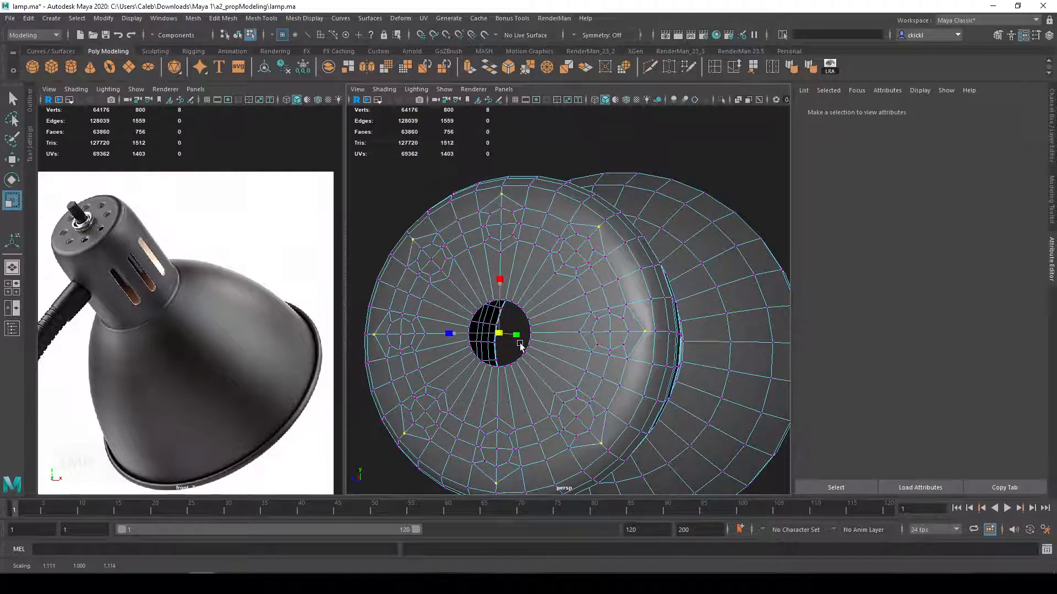
Step: Check the outer vertices in the smooth preview and scale them slightly back toward the cap's centre
key("3")
left_click_drag(498, 333, 524, 334)
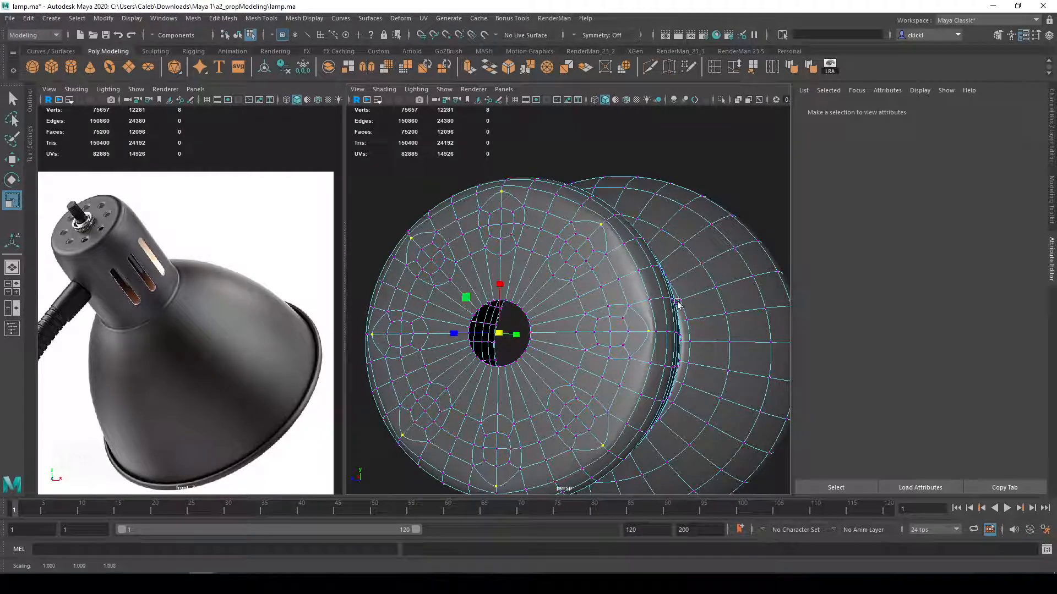
key("1")
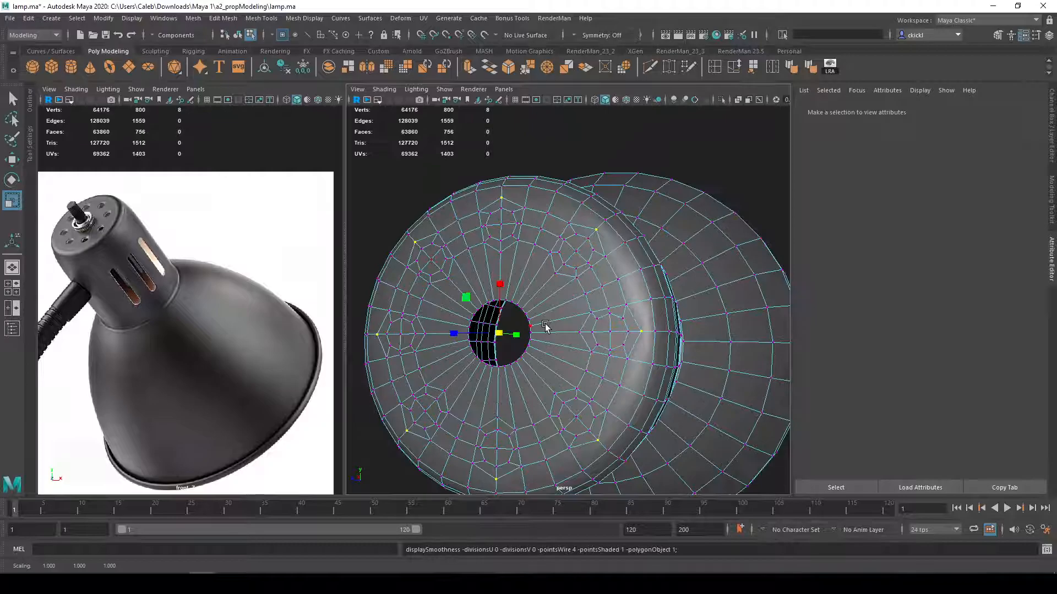
left_click_drag(501, 335, 493, 336)
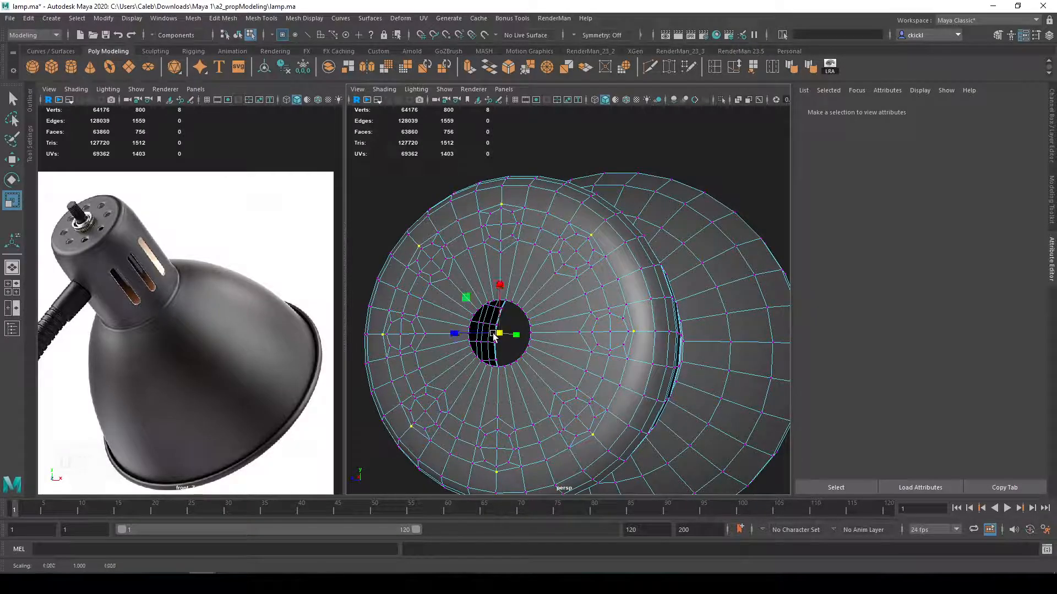
Step: Insert an edge loop around the central hole, between it and the ring of hole blocks, with the Multi-Cut tool
key("q")
left_click_drag(585, 382, 629, 337, "alt")
key("3")
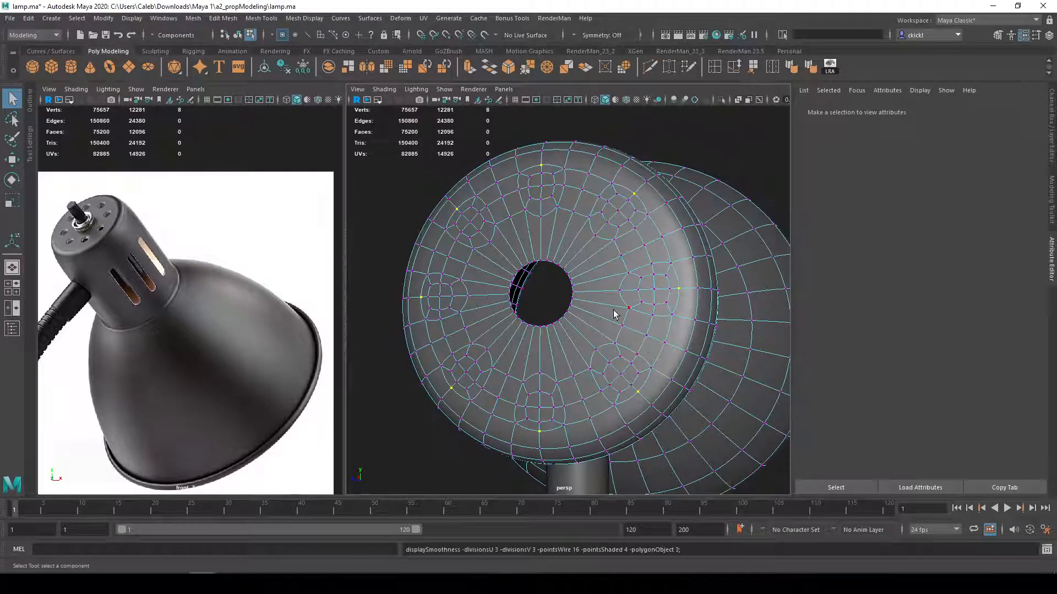
left_click(649, 66)
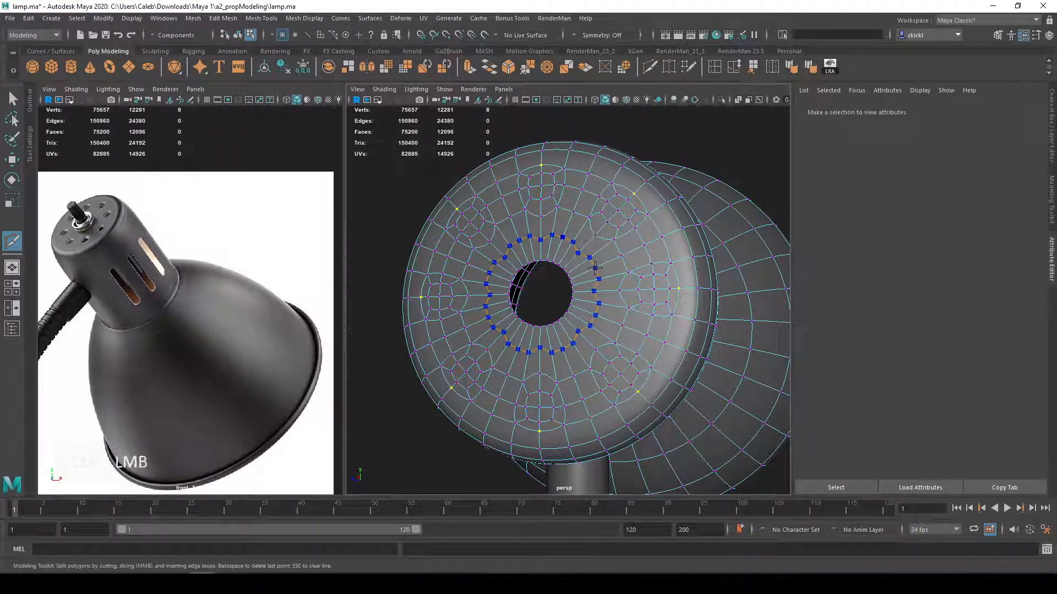
key("1")
key("q")
Step: Delete the faces inside all eight circularized blocks to open the vent holes, and view the cap smoothed in object mode
right_click_drag(653, 297, 655, 322)
left_click_drag(659, 302, 686, 315, "alt")
left_click(690, 300, "shift")
left_click(689, 314, "shift")
left_click(674, 315, "shift")
left_click(649, 378, "shift")
left_click(640, 387, "shift")
left_click(653, 399, "shift")
left_click(659, 387, "shift")
key("Tab")
mouse_move(563, 413)
left_mouse_down()
mouse_move(574, 414)
mouse_move(565, 426)
left_mouse_up()
left_click_drag(484, 393, 492, 390)
left_click(465, 318)
key("ctrl+z")
left_click_drag(464, 317, 458, 304)
left_click_drag(488, 230, 490, 219)
mouse_move(579, 203)
left_mouse_down()
mouse_move(563, 204)
mouse_move(569, 193)
left_mouse_up()
left_click_drag(652, 243, 639, 228)
key("Delete")
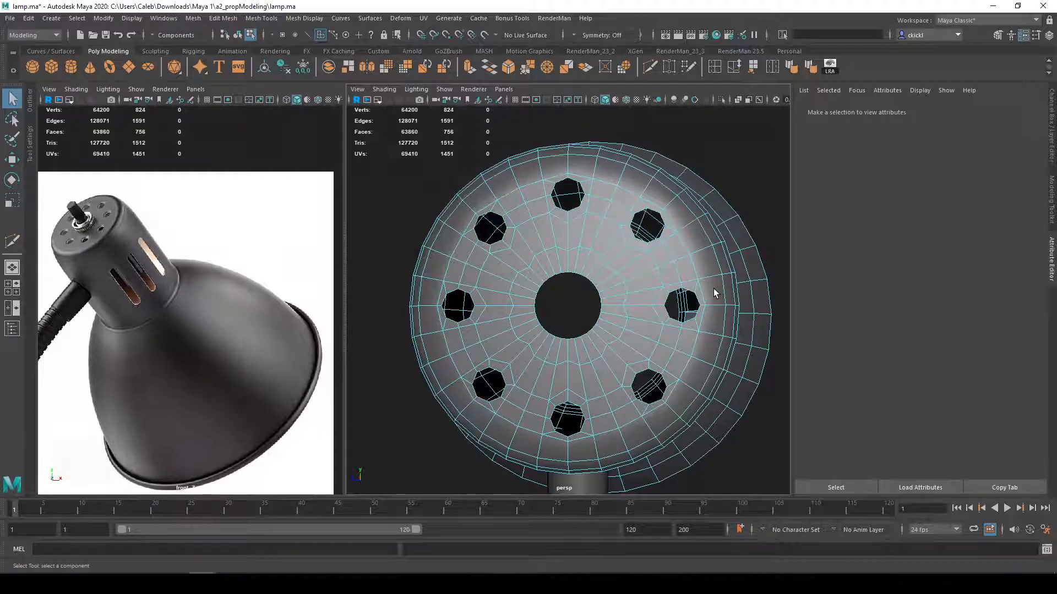
right_click_drag(596, 293, 650, 278)
left_click_drag(730, 470, 570, 328, "alt")
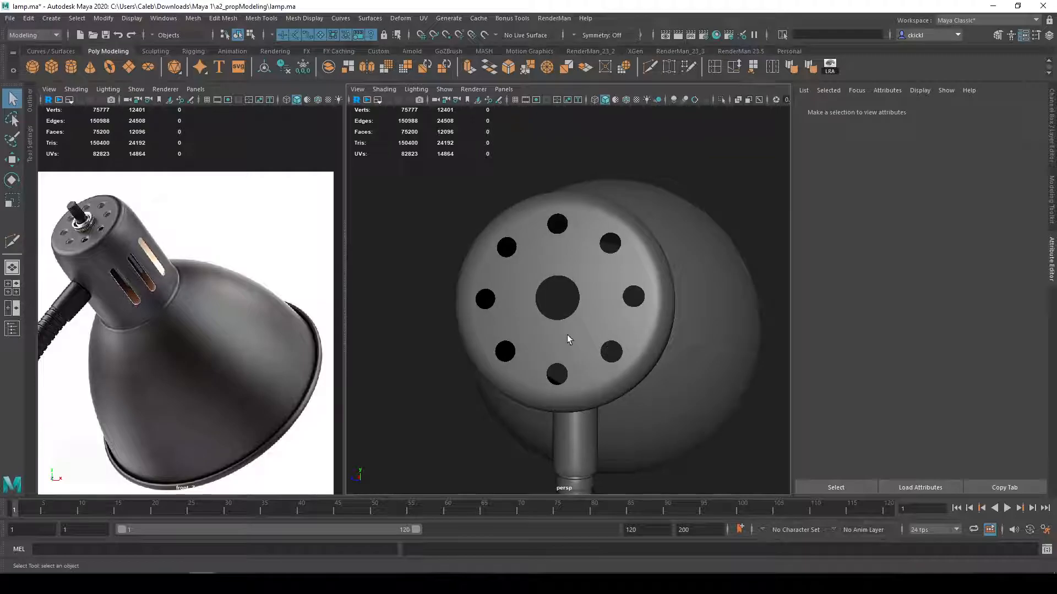
Step: Select the edge loops around all eight vent holes
right_click_drag(615, 351, 607, 263)
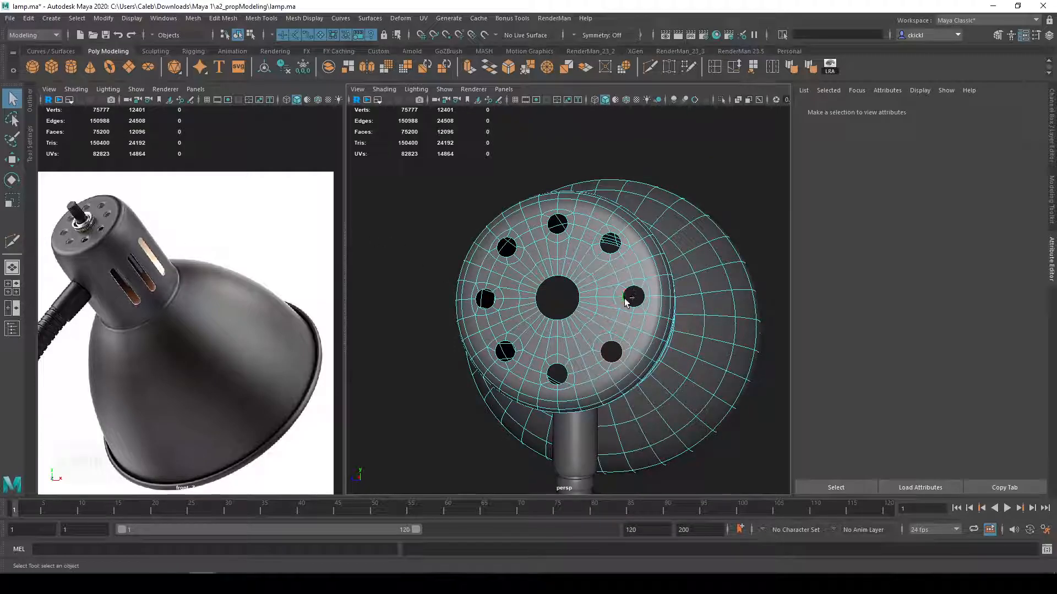
left_click(553, 236)
left_click(510, 347)
key("r")
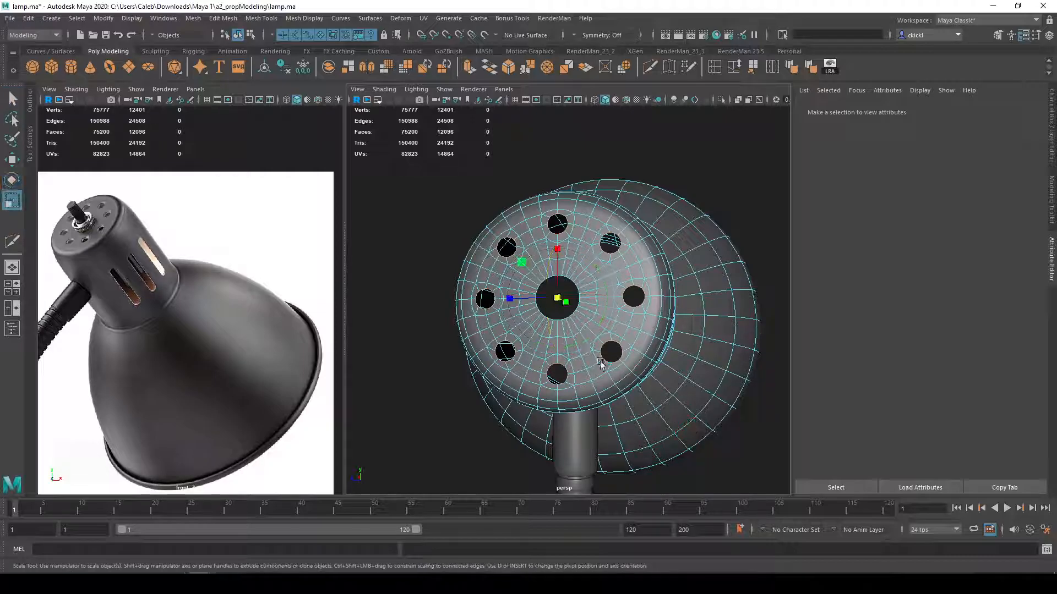
left_click_drag(574, 330, 372, 309, "alt")
key("b")
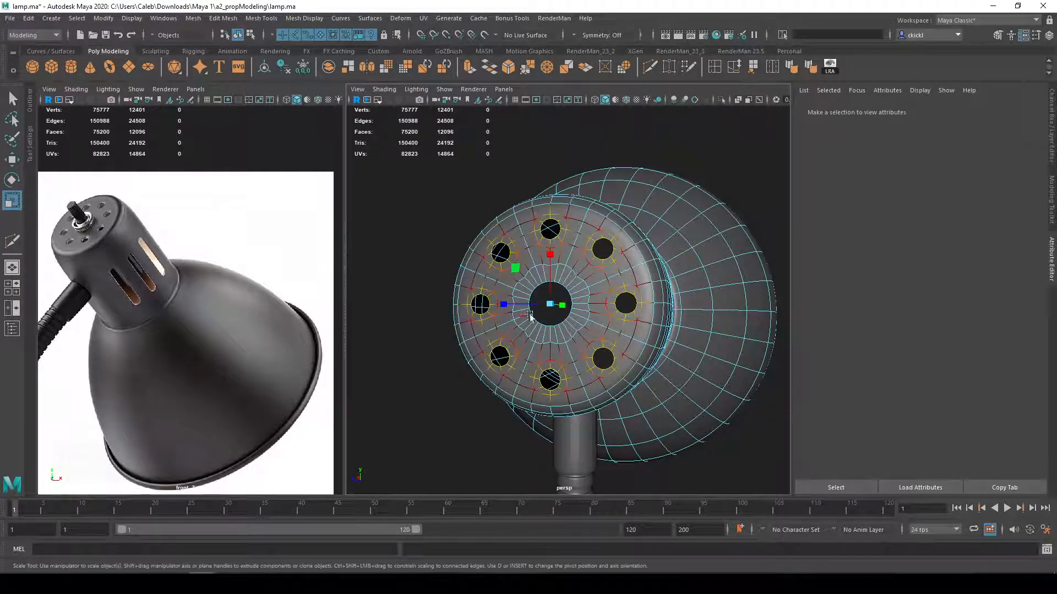
Step: Try to scale the selected vent hole edges toward the cap's centre
left_click_drag(548, 305, 542, 304)
key("ctrl+z")
key("ctrl+z")
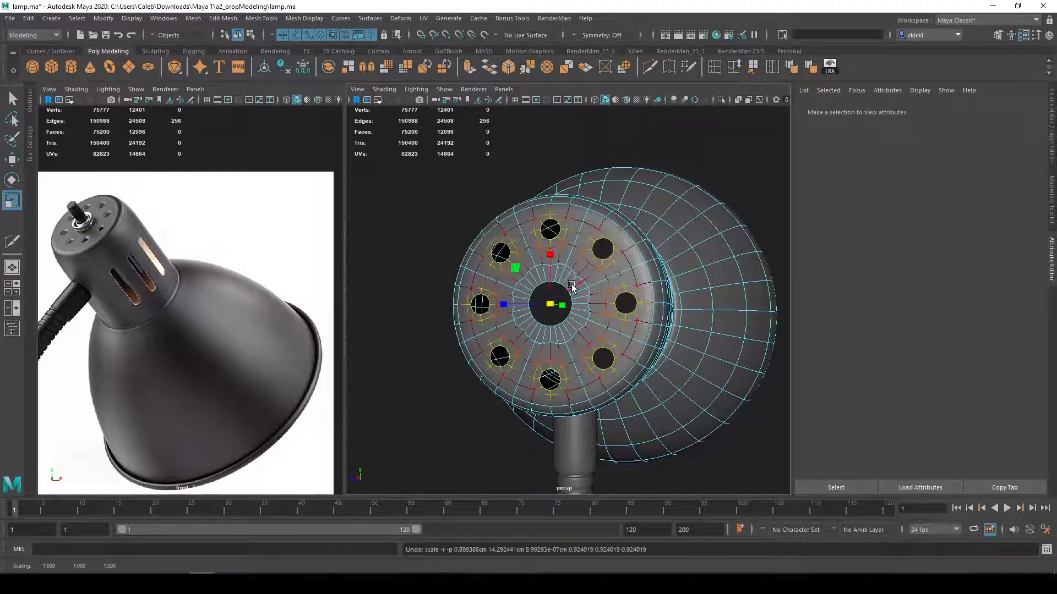
Step: Add the edges connecting neighbouring vent holes to the selection and scale the whole ring slightly toward the cap's centre
key("1")
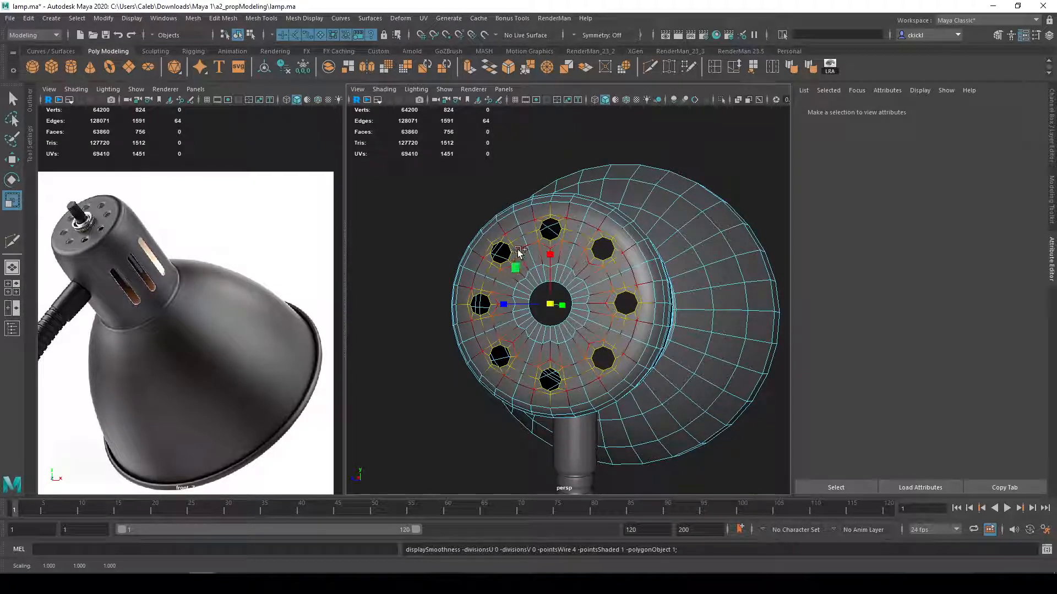
left_click(605, 271, "shift")
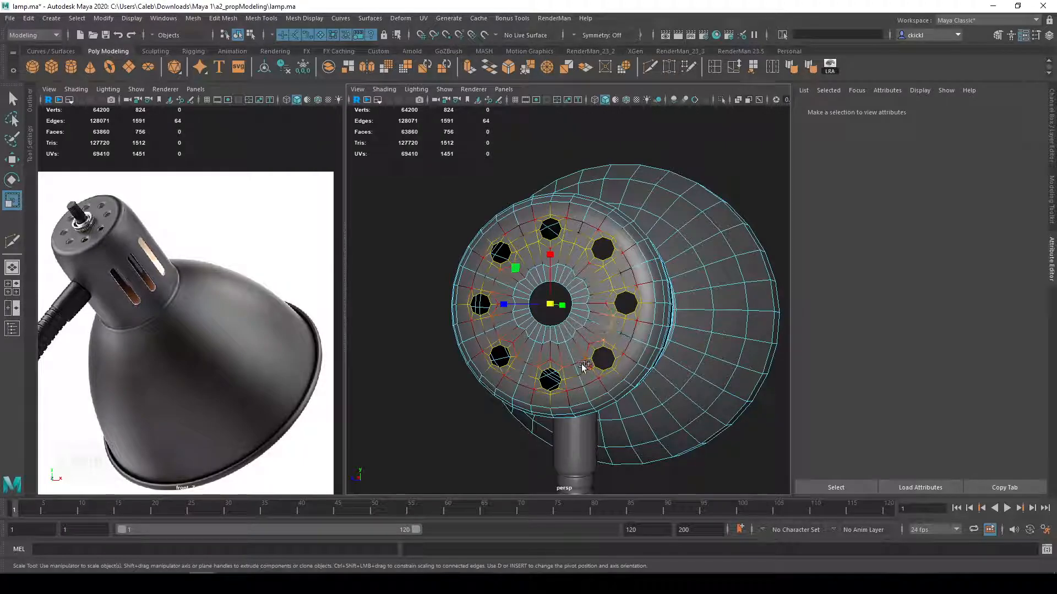
left_click(532, 363, "shift")
left_click(496, 330, "shift")
left_click(491, 283, "shift")
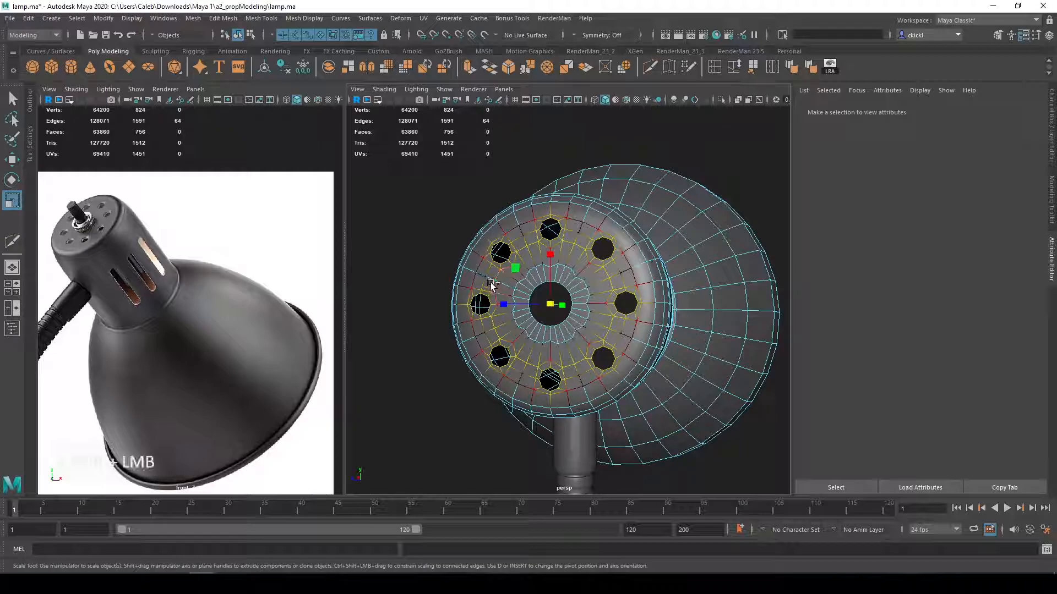
left_click_drag(545, 296, 548, 307, "shift")
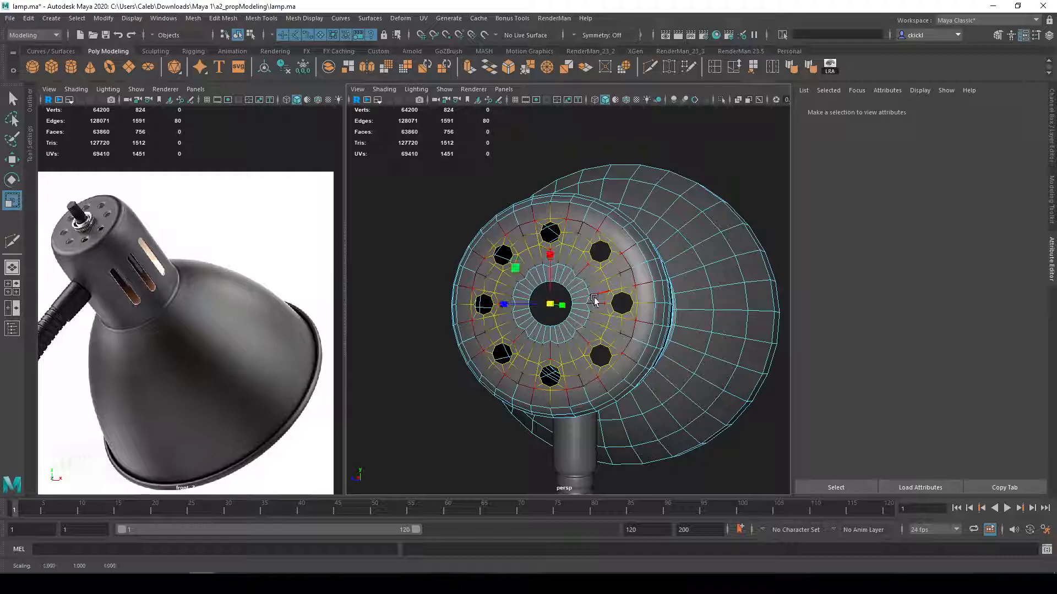
Step: Preview the lamp head smoothed in object mode and compare its vent holes and shade with the reference photo
key("q")
right_click_drag(599, 296, 638, 276)
left_click(743, 425)
mouse_move(743, 425)
left_mouse_down("alt")
mouse_move(757, 437)
mouse_move(732, 431)
left_mouse_up("alt")
left_click(626, 369)
key("3")
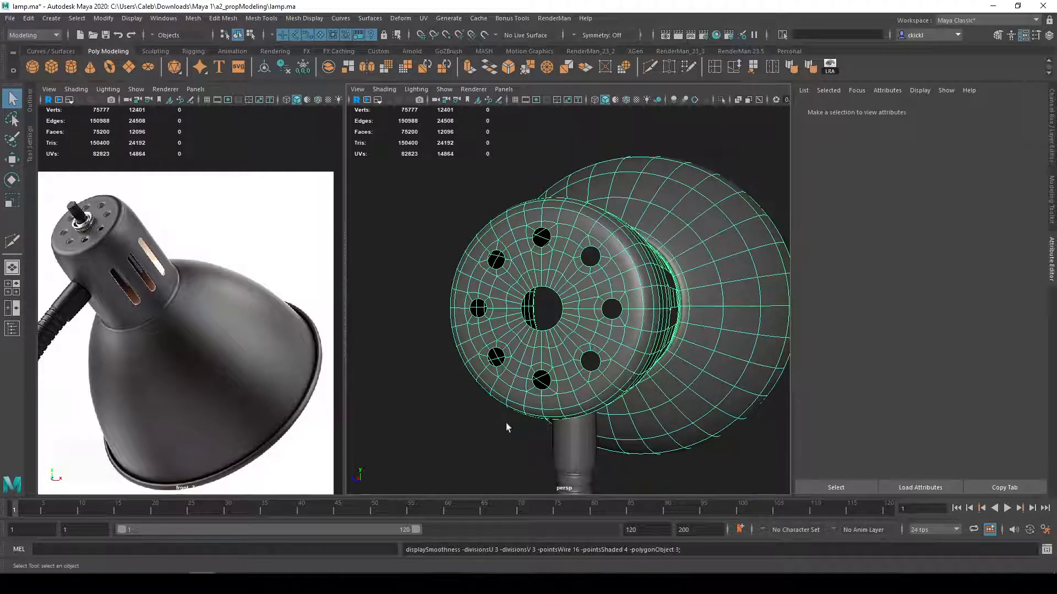
mouse_move(475, 455)
left_mouse_down("alt")
mouse_move(514, 460)
mouse_move(487, 455)
mouse_move(501, 448)
mouse_move(484, 458)
mouse_move(493, 448)
left_mouse_up("alt")
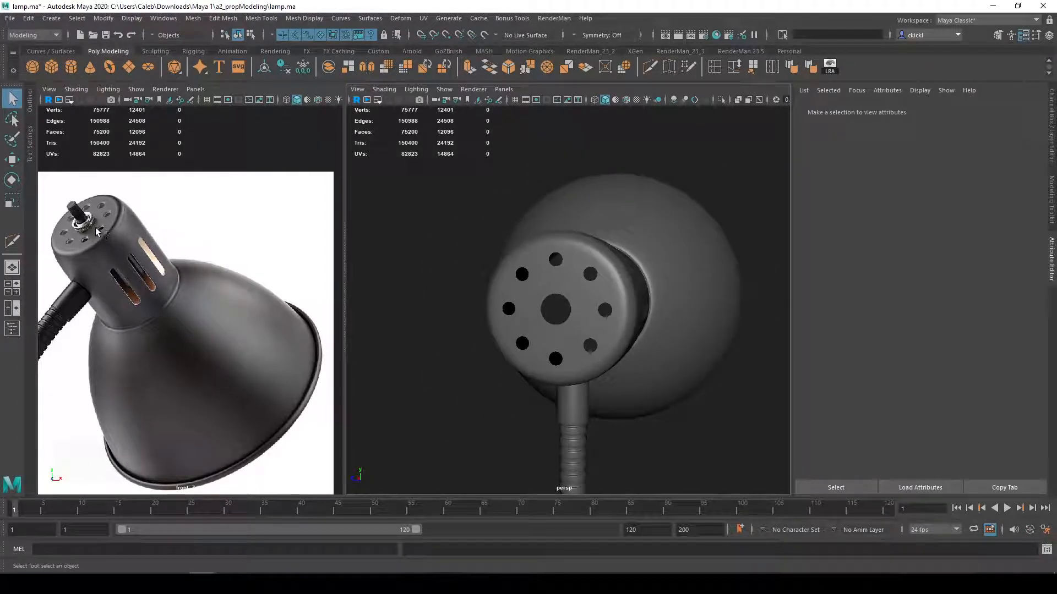
left_click_drag(435, 352, 486, 294, "alt")
right_click_drag(487, 294, 521, 294, "alt")
middle_click_drag(522, 293, 553, 306, "alt")
left_click_drag(612, 351, 638, 354, "alt")
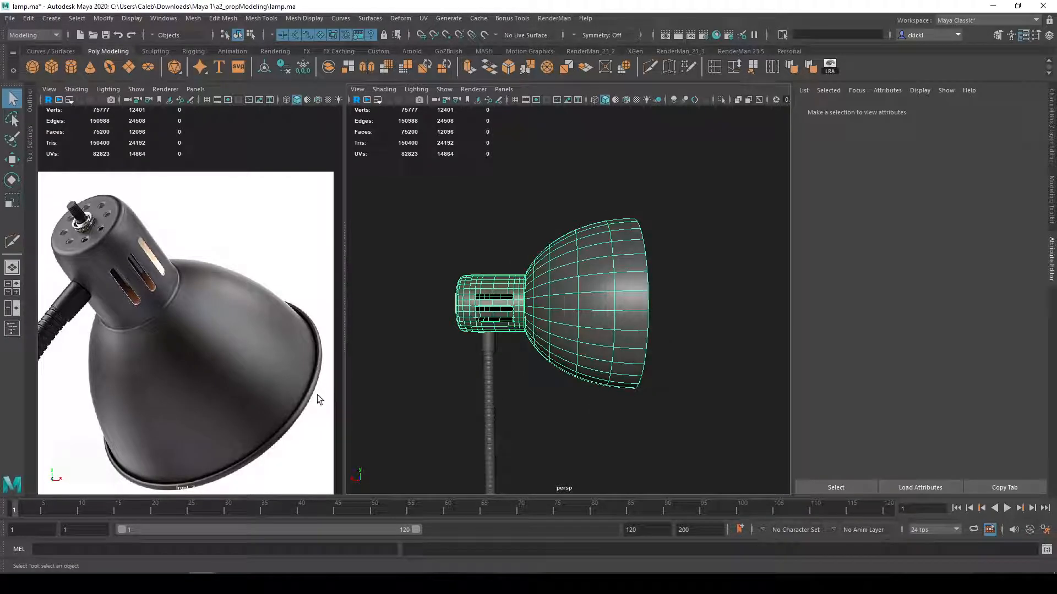
Step: Turn off the lamp head's smooth preview and select the edge loop around the shade's open rim
left_click_drag(715, 412, 654, 330, "alt")
right_click_drag(663, 309, 663, 263)
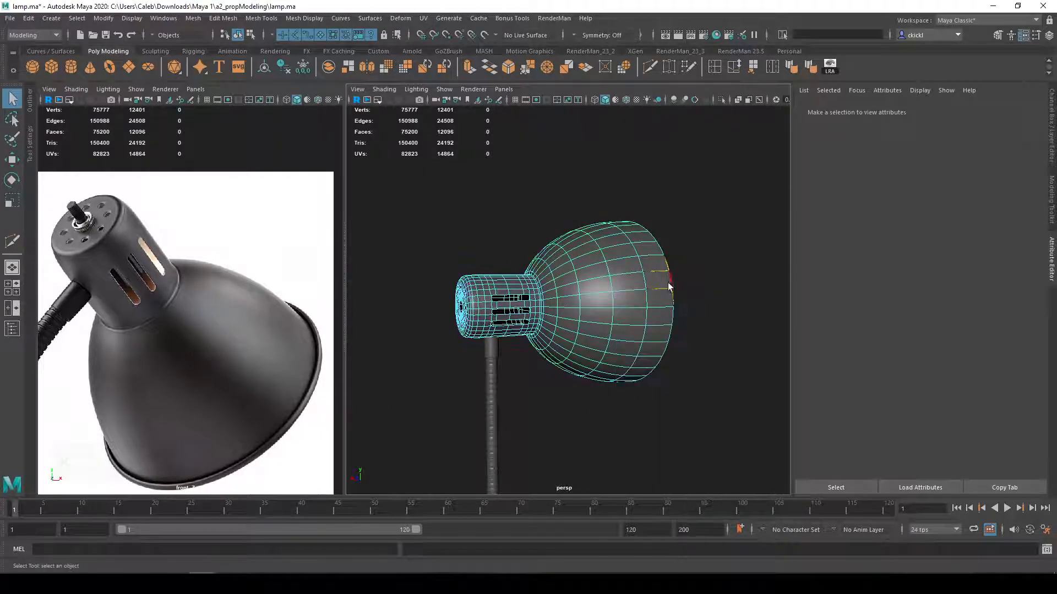
key("1")
scroll(706, 326, "up", 3)
middle_click_drag(709, 328, 689, 327, "alt")
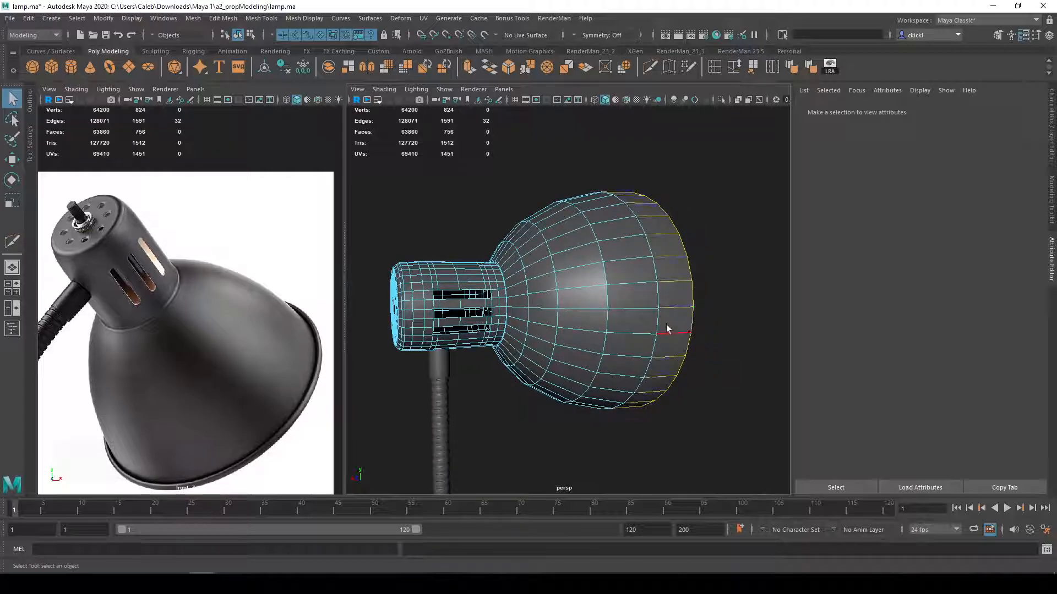
left_click_drag(479, 314, 533, 313, "alt")
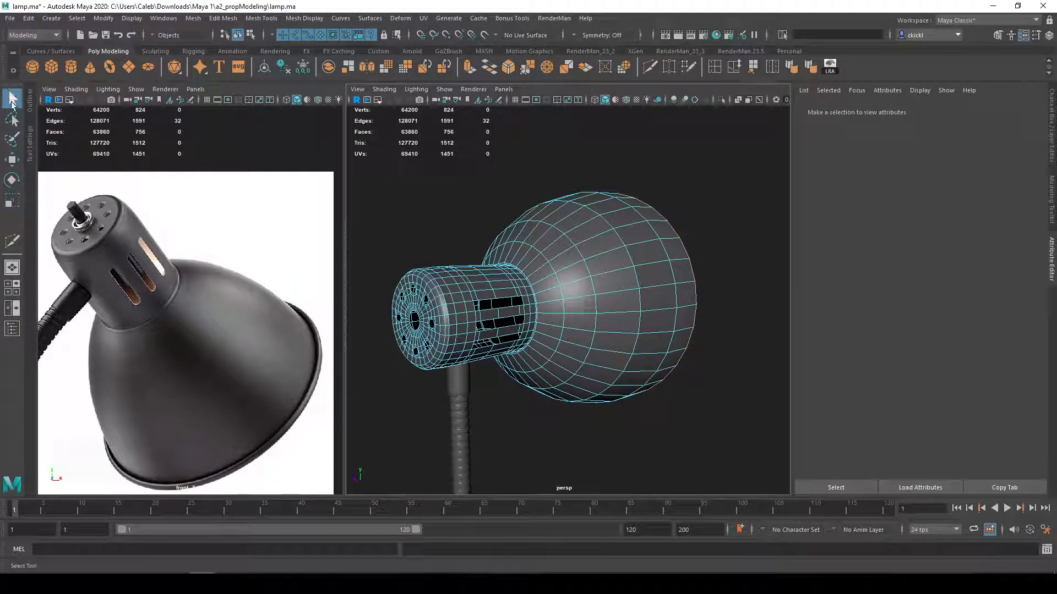
Step: Show the Select Tool's soft selection settings and toggle soft selection on and off
double_click(12, 101)
left_click(36, 230)
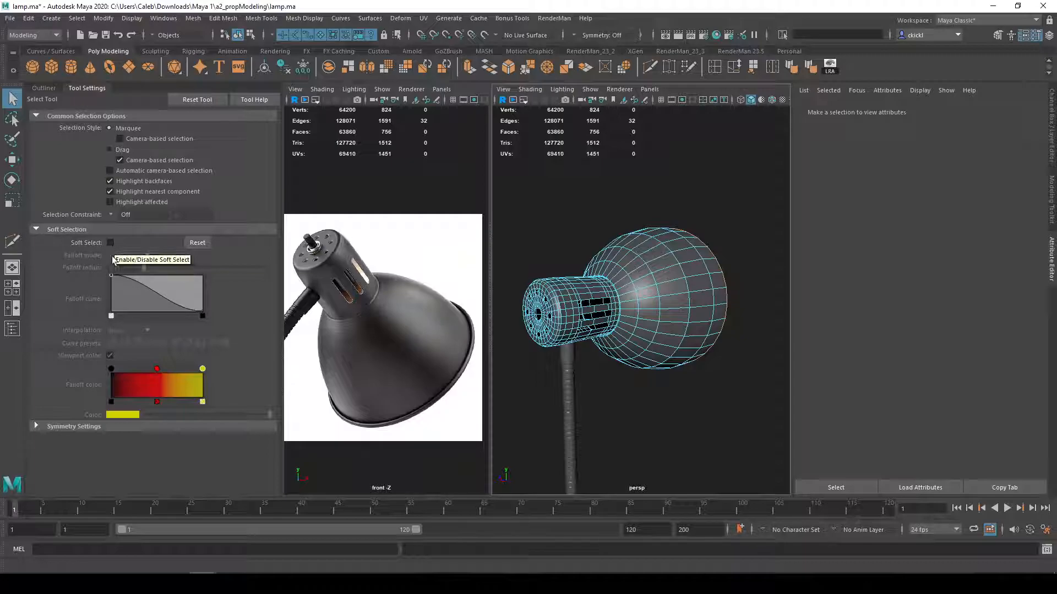
key("b")
key("b")
key("b")
key("b")
key("b")
key("b")
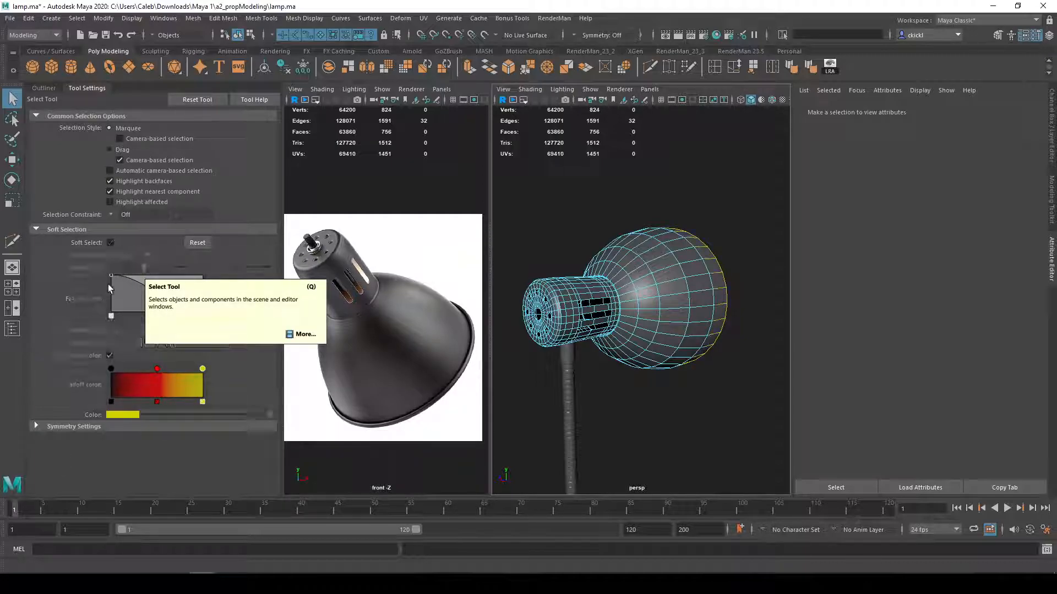
key("b")
left_click(79, 89)
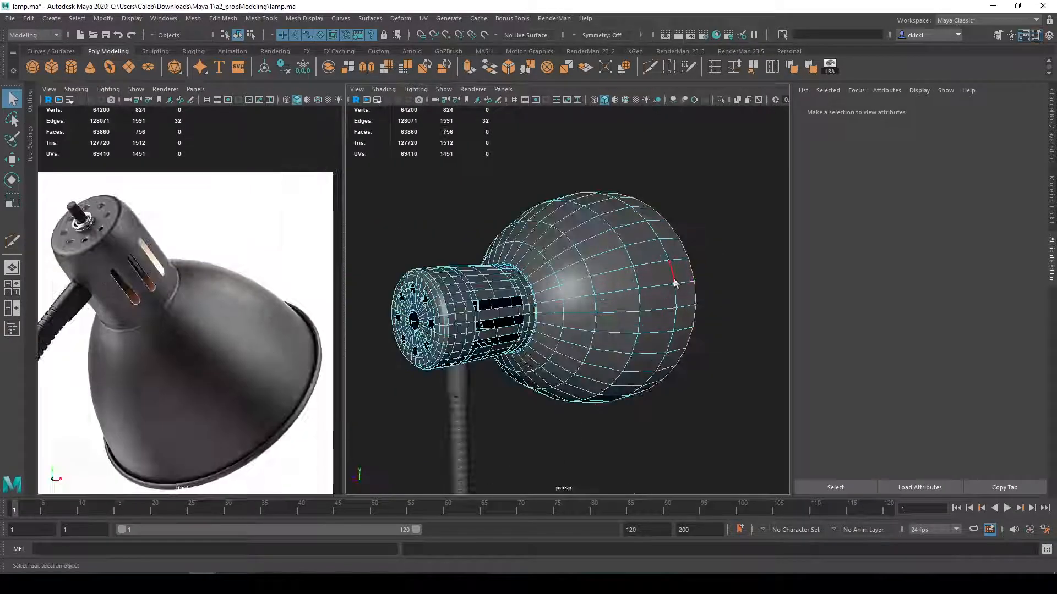
Step: Extrude the shade's open rim edges and scale the new loop slightly outward
middle_click_drag(676, 281, 663, 279, "alt")
key("ctrl+e")
key("r")
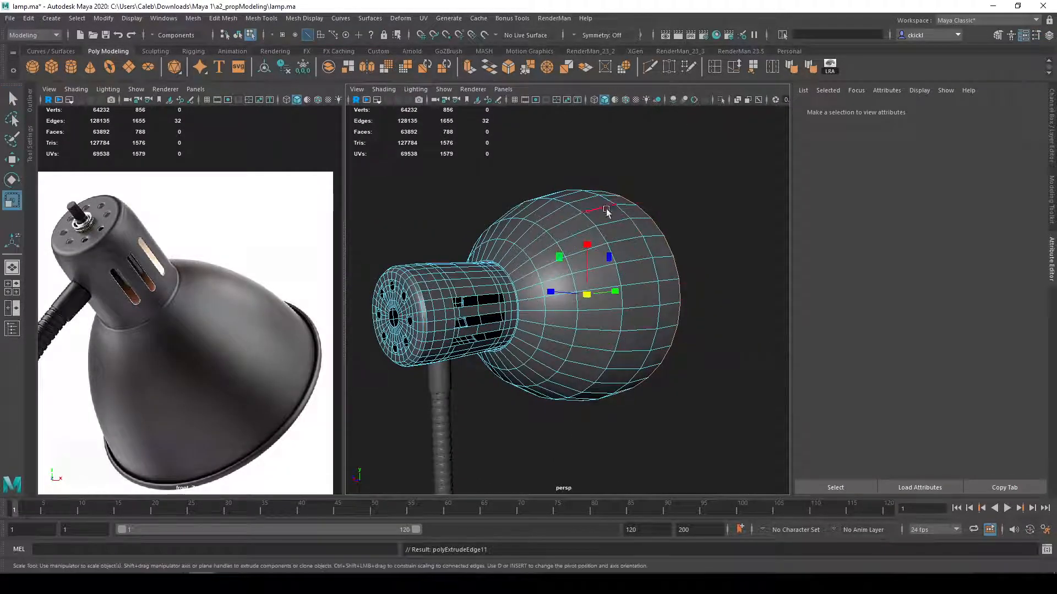
left_click_drag(587, 298, 584, 296)
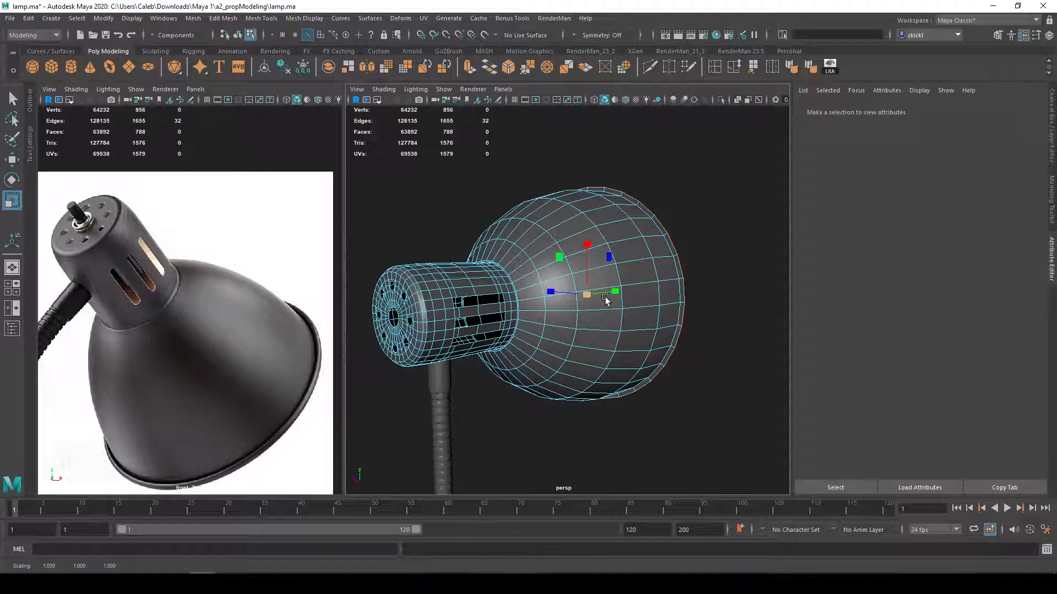
Step: Extrude the flared rim edges again and move the new loop back toward the cap to form a folded lip
right_click_drag(606, 300, 599, 246, "shift")
left_click_drag(555, 301, 543, 302)
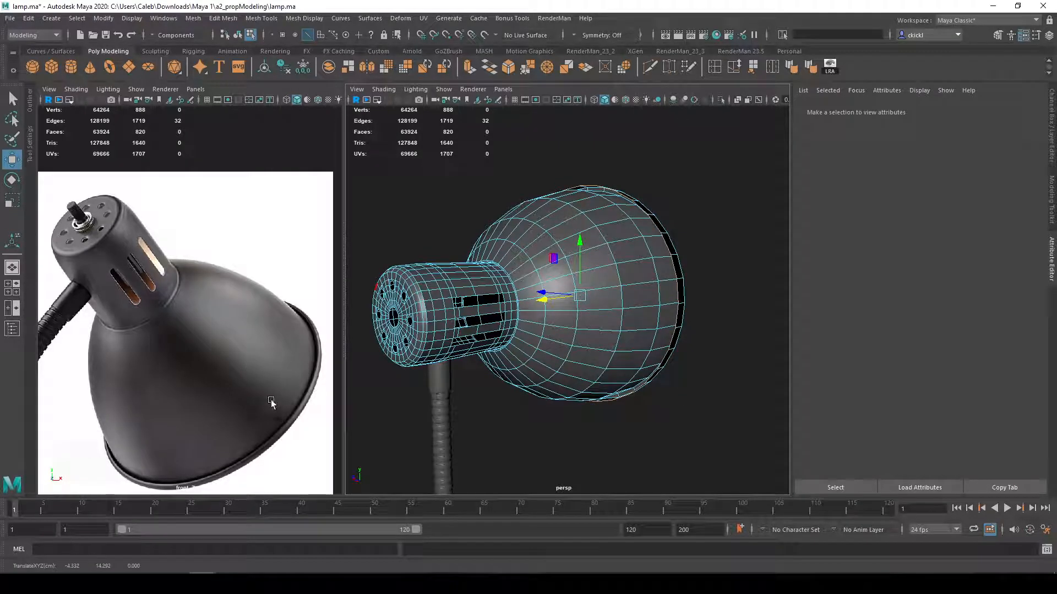
left_click_drag(588, 361, 574, 325, "alt")
left_click_drag(550, 292, 498, 193)
Step: Select the edge loop at the folded shade lip and scale it slightly inward
key("q")
double_click(605, 203)
key("r")
left_click_drag(605, 205, 603, 302, "alt")
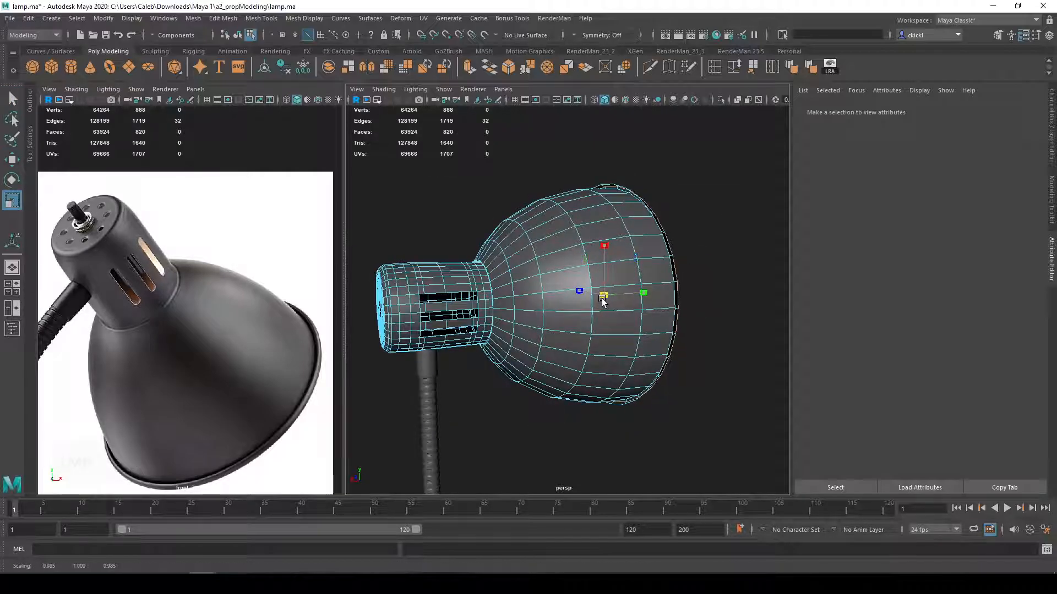
Step: Extrude all faces of the lamp head as a shell with a thickness of -0.073
key("q")
right_click_drag(602, 302, 665, 248)
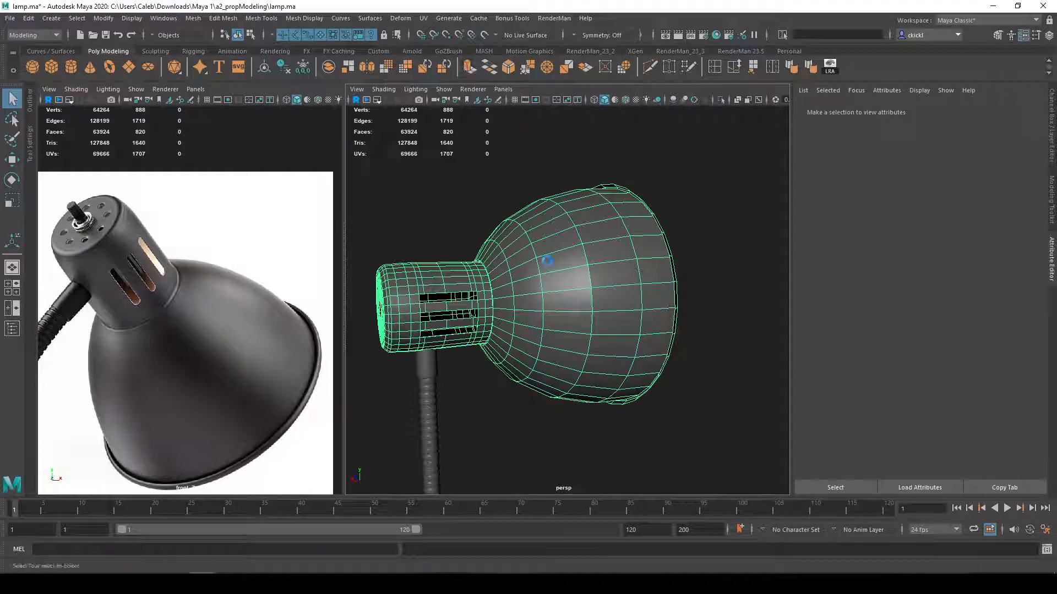
key("ctrl+e")
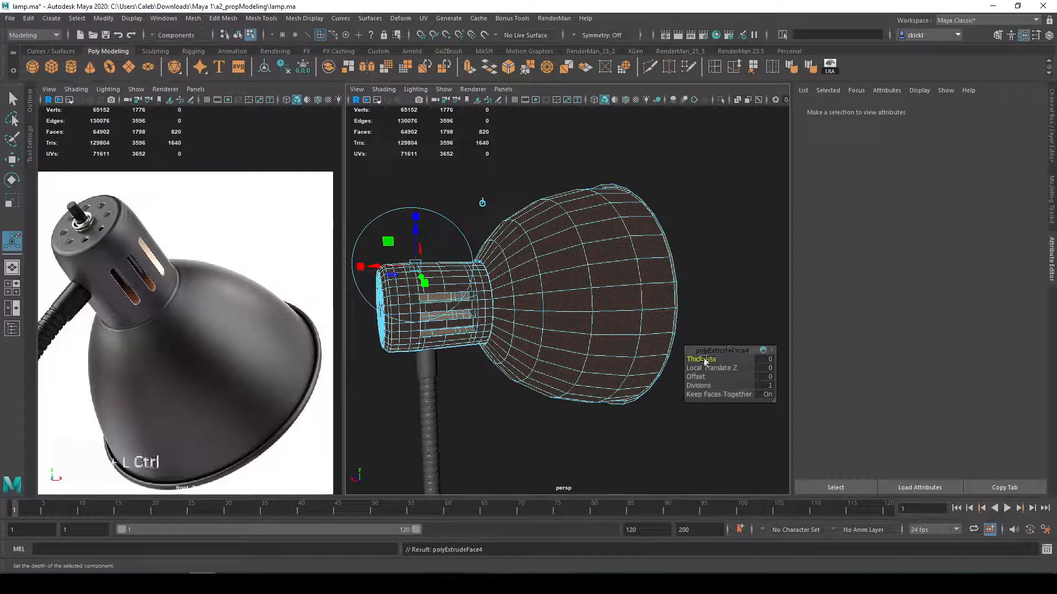
left_click_drag(698, 358, 657, 352, "ctrl")
scroll(580, 335, "up", 2)
middle_click_drag(554, 338, 601, 316, "alt")
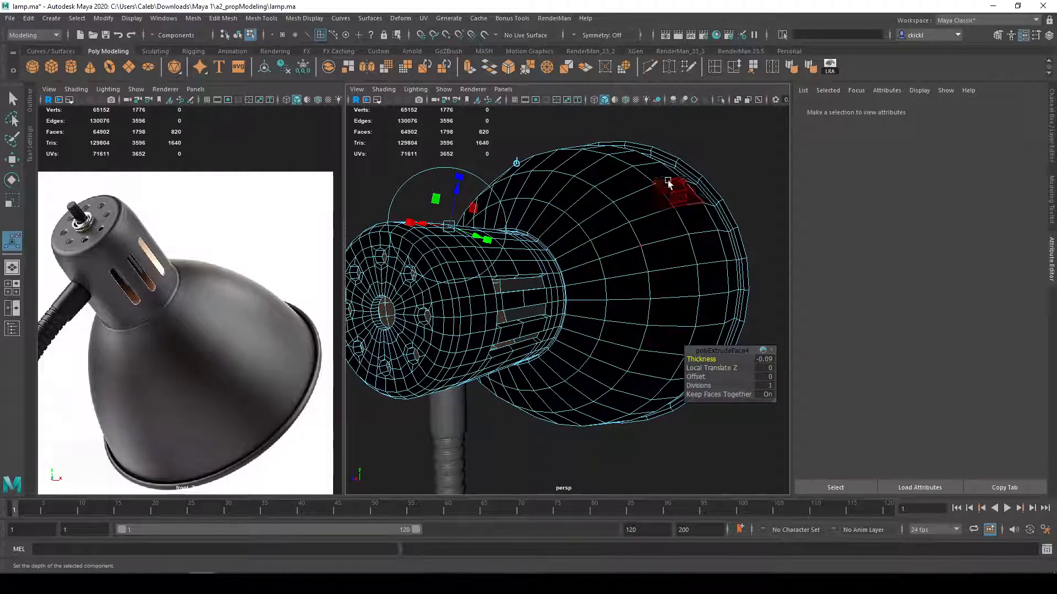
left_click_drag(551, 324, 571, 335, "alt")
scroll(580, 405, "down", 5)
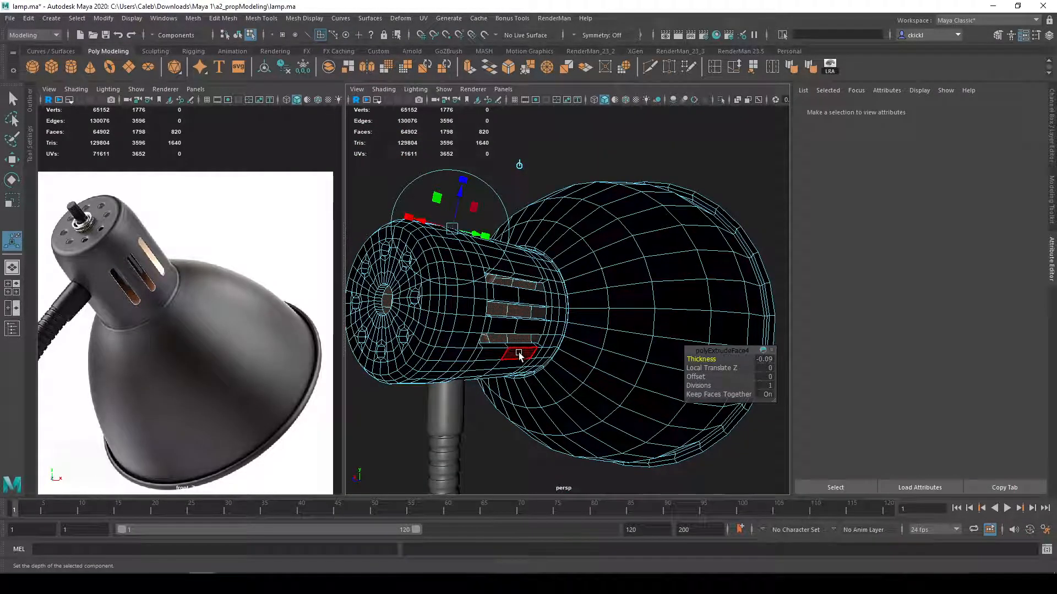
left_click_drag(554, 312, 572, 306, "alt")
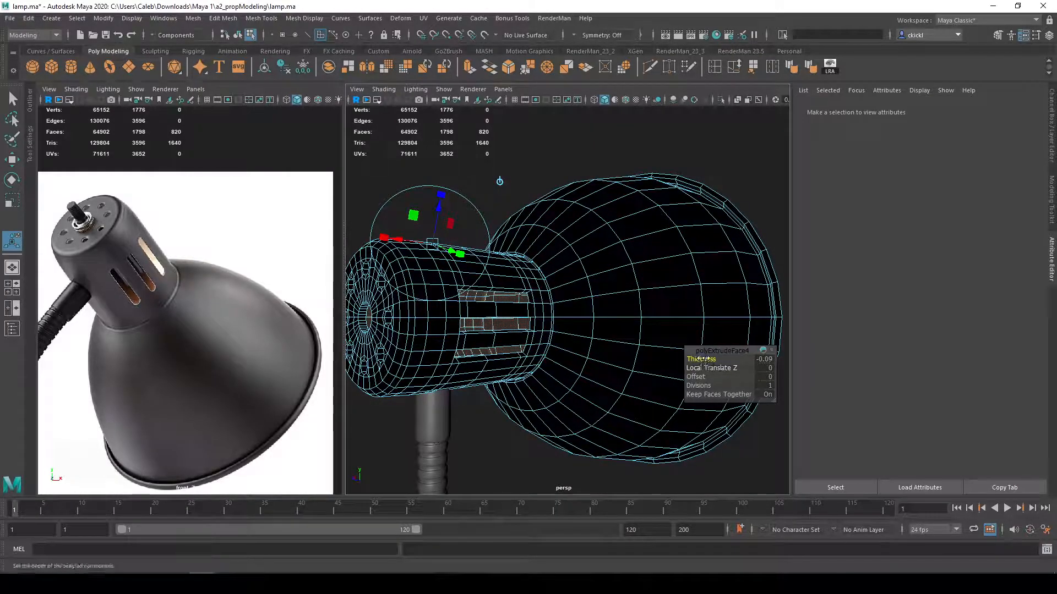
mouse_move(704, 361)
left_mouse_down("ctrl")
mouse_move(914, 370)
mouse_move(709, 360)
left_mouse_up("ctrl")
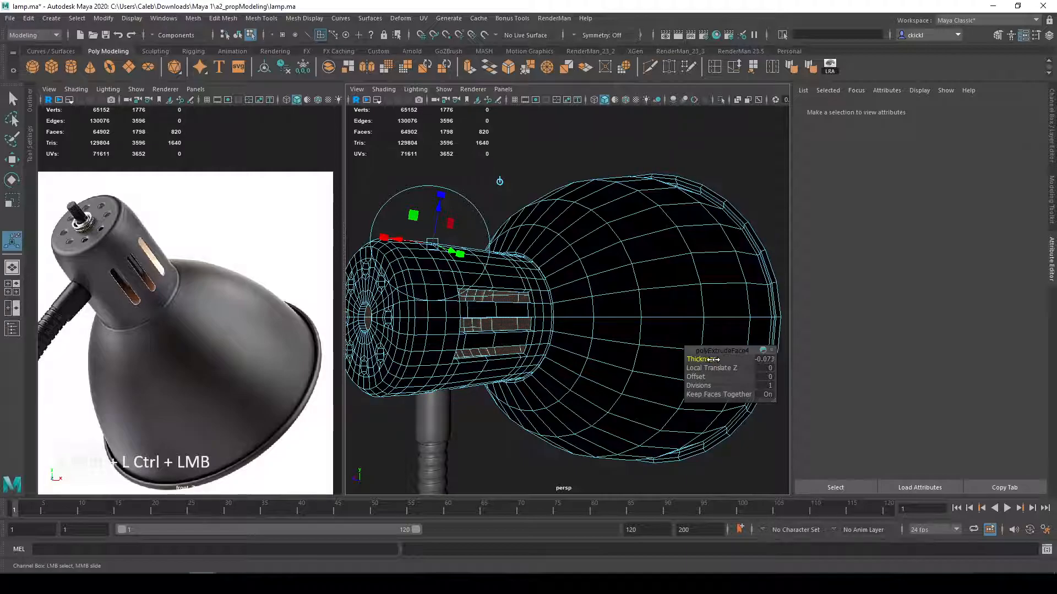
left_click_drag(639, 359, 662, 355, "alt")
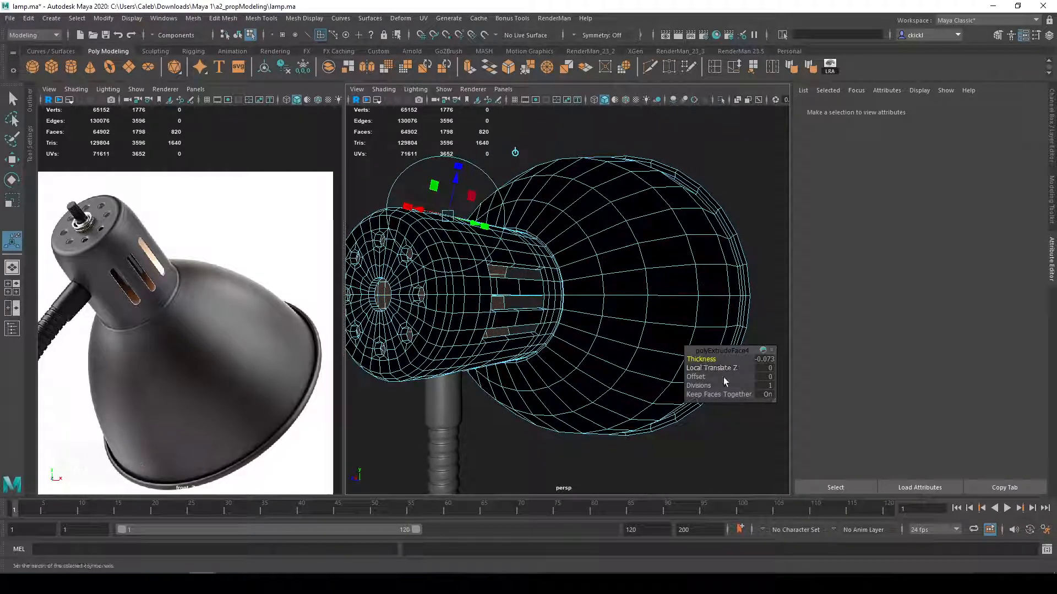
Step: Set the shell extrusion's divisions to 2
left_click_drag(700, 385, 705, 384, "ctrl")
scroll(537, 330, "up", 3)
middle_click_drag(538, 331, 621, 332, "alt")
left_click_drag(573, 306, 538, 278, "alt")
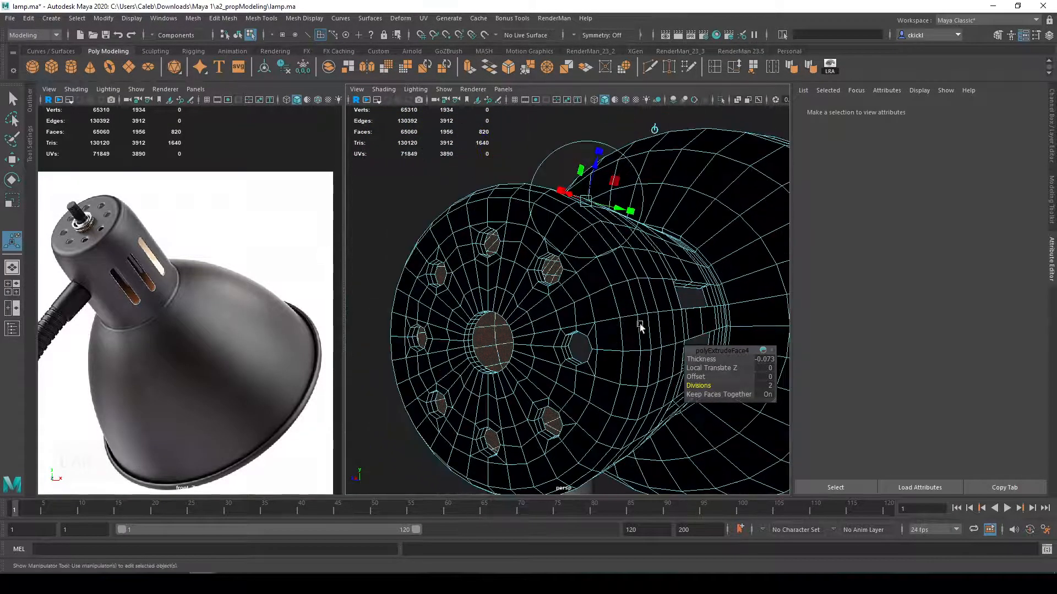
Step: Delete the two rings of faces lining the wall of the back cap's centre hole
mouse_move(625, 306)
left_mouse_down("alt")
mouse_move(757, 302)
mouse_move(616, 302)
left_mouse_up("alt")
key("q")
right_click_drag(480, 317, 482, 323)
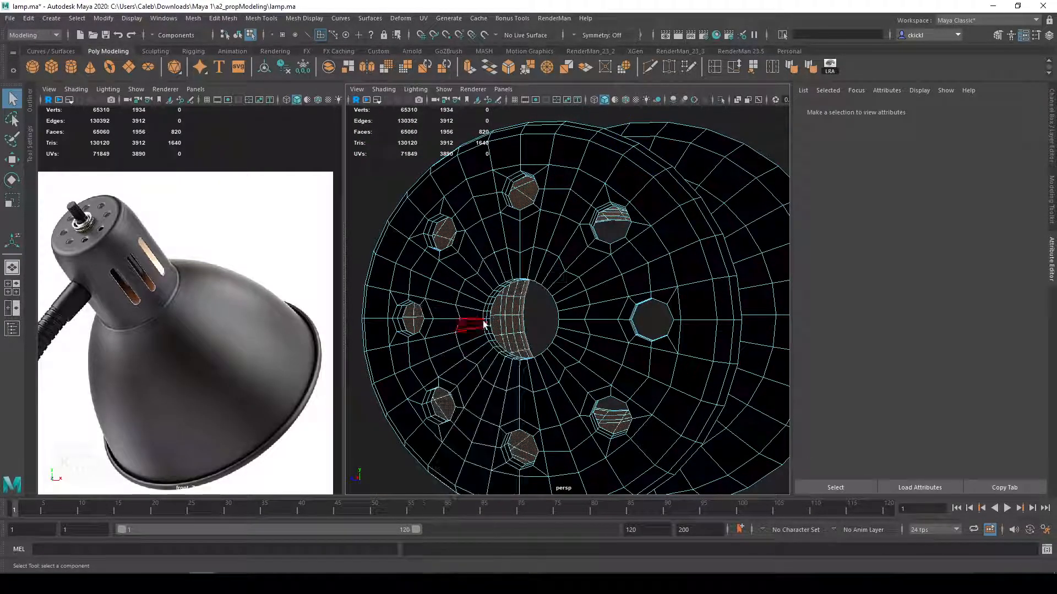
left_click(485, 323)
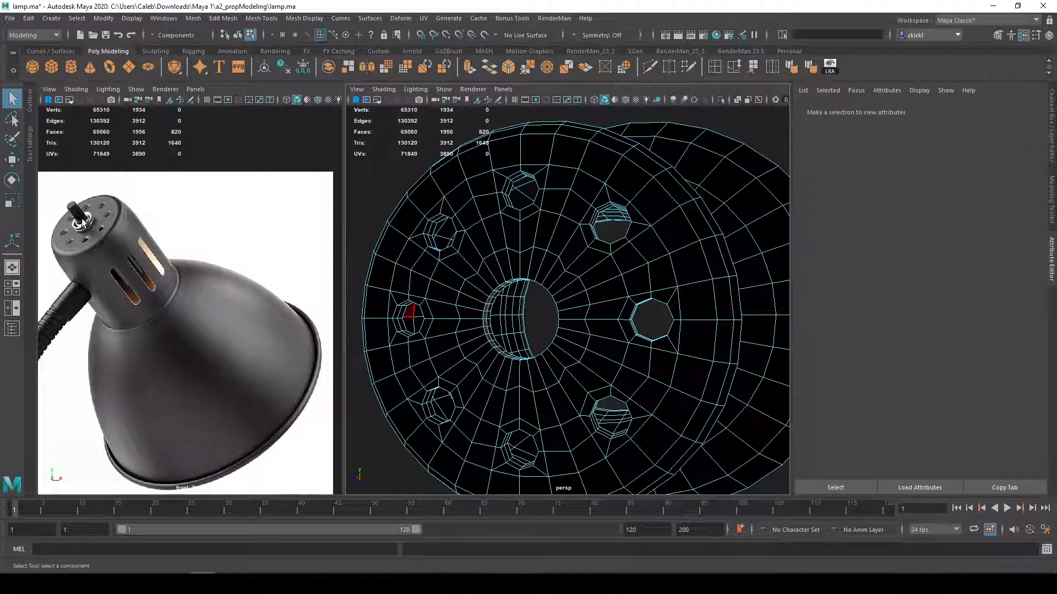
key("Delete")
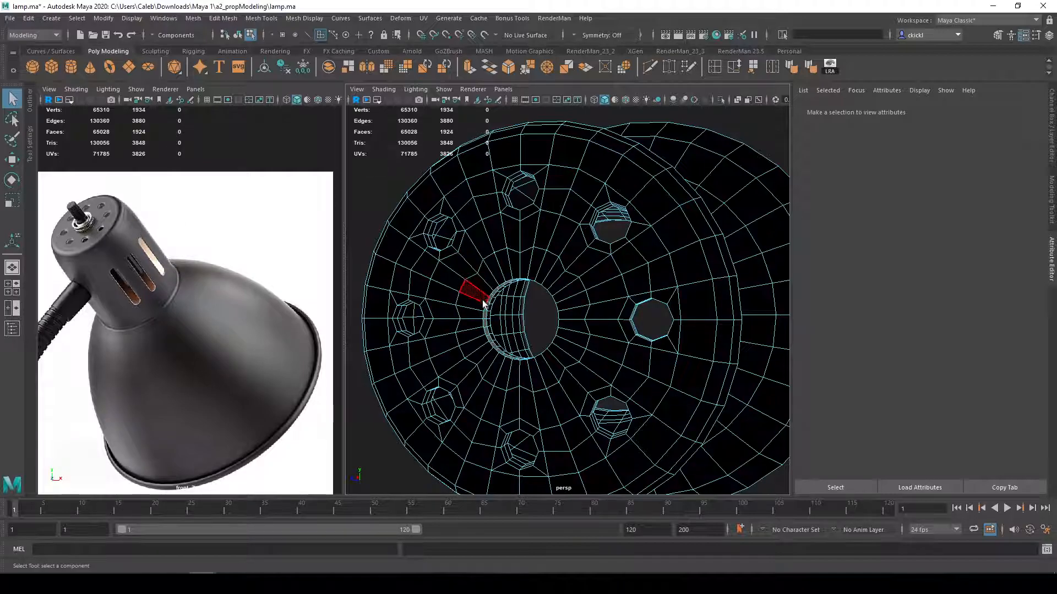
key("Delete")
Step: Inspect the inside of the shade and cap, checking the inner shell around the centre and vent holes
left_click_drag(610, 302, 480, 301, "alt")
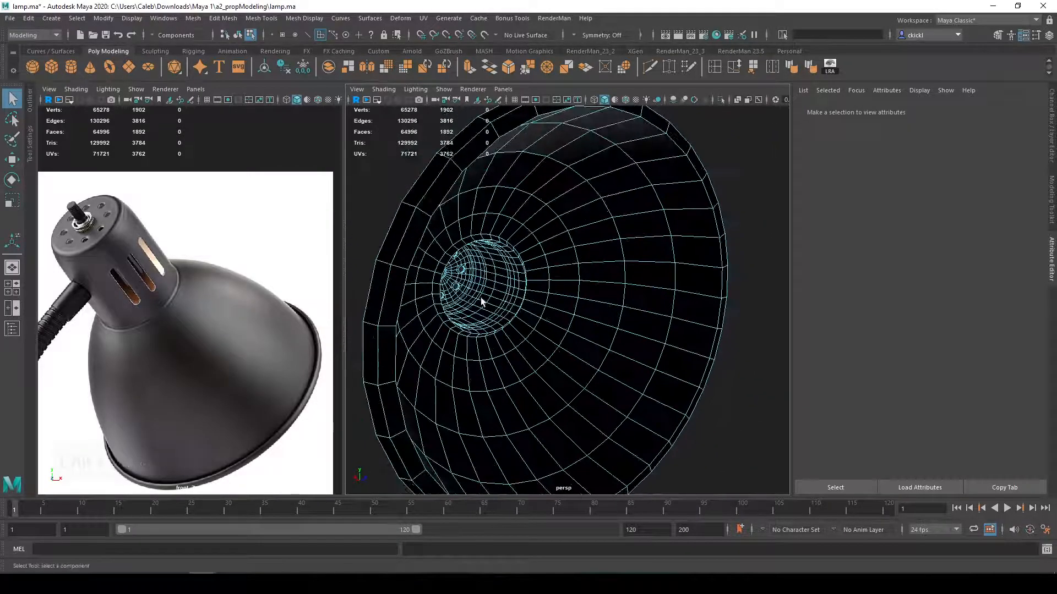
scroll(476, 303, "up", 5)
middle_click_drag(474, 302, 600, 315, "alt")
scroll(506, 315, "up", 4)
left_click_drag(473, 310, 506, 312, "alt")
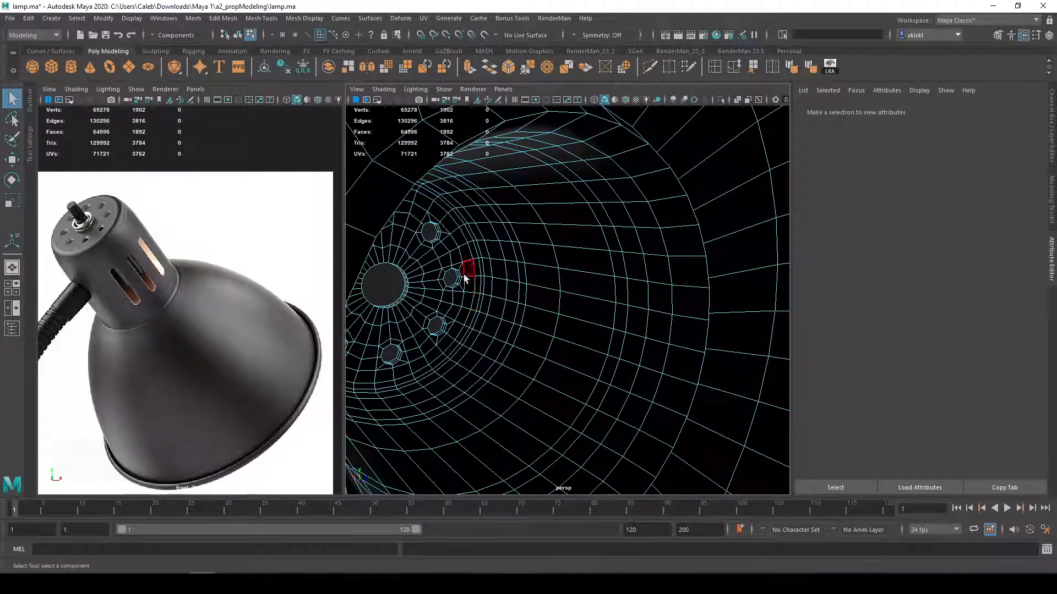
scroll(466, 316, "down", 6)
left_click_drag(466, 322, 647, 332, "alt")
scroll(608, 346, "down", 4)
middle_click_drag(648, 332, 628, 329, "alt")
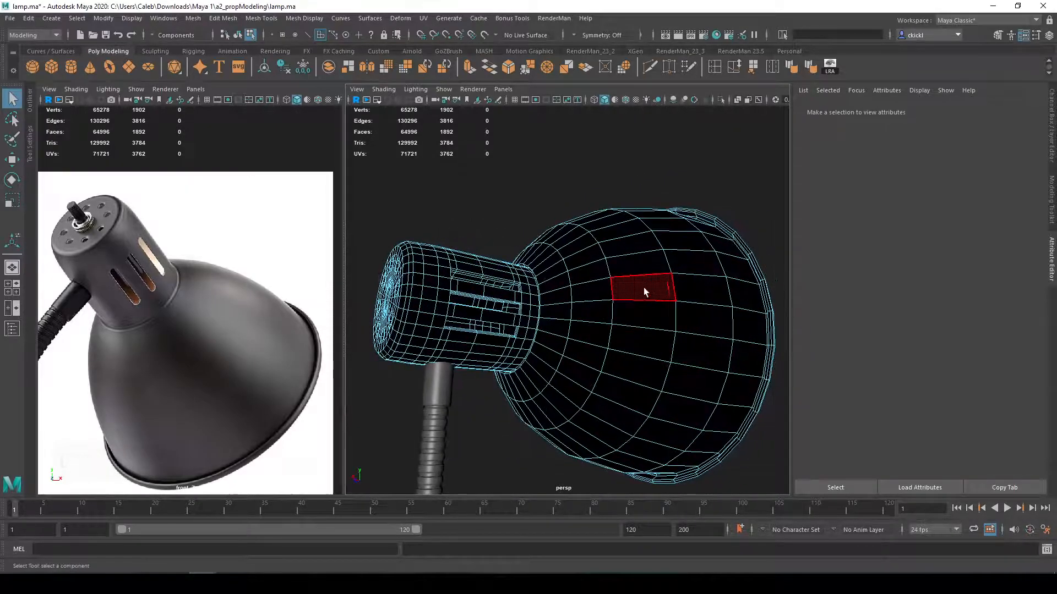
Step: Return to object mode and examine the head's black shading and the shell gap at the cap's centre hole
right_click(636, 306)
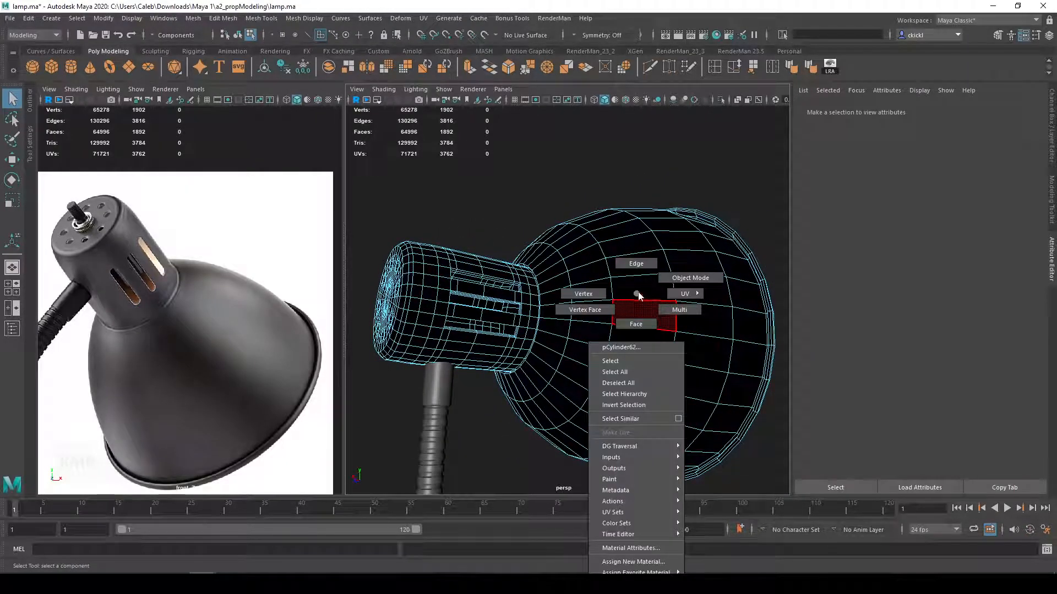
left_click(690, 278)
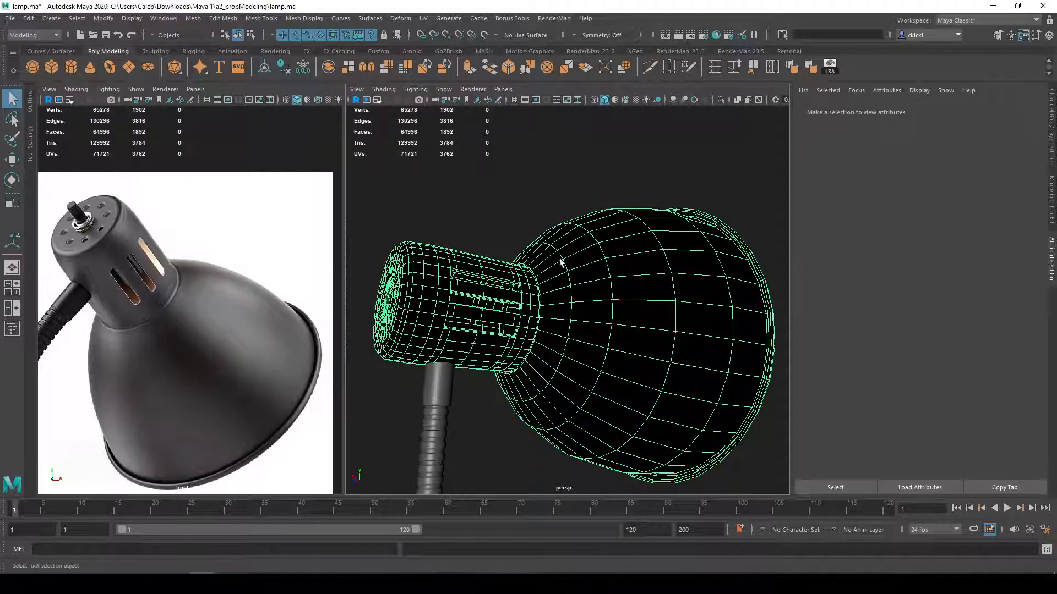
left_click(606, 202)
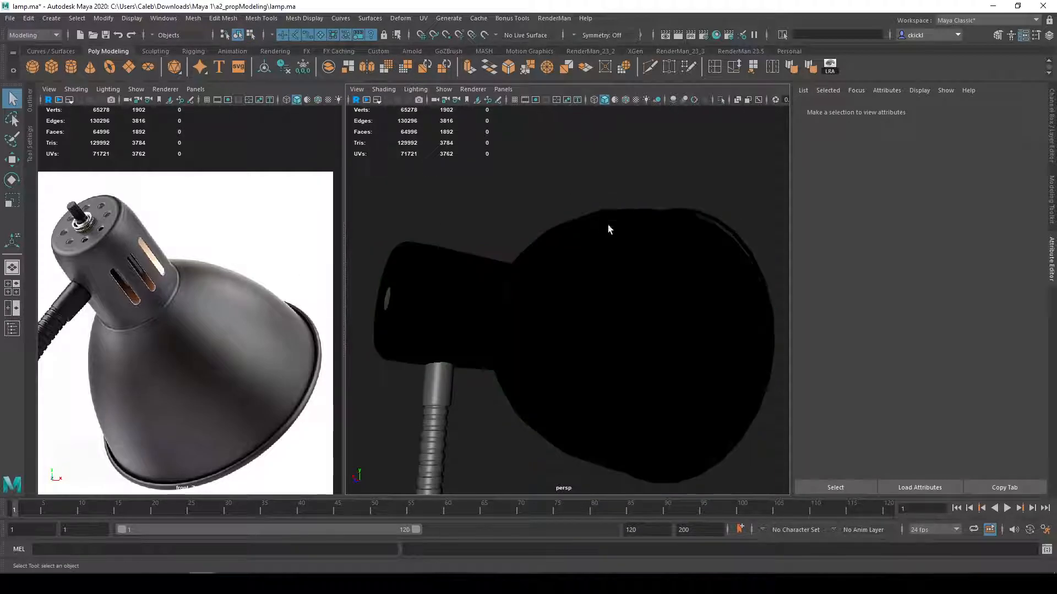
left_click(651, 349)
left_click_drag(651, 349, 668, 371, "alt")
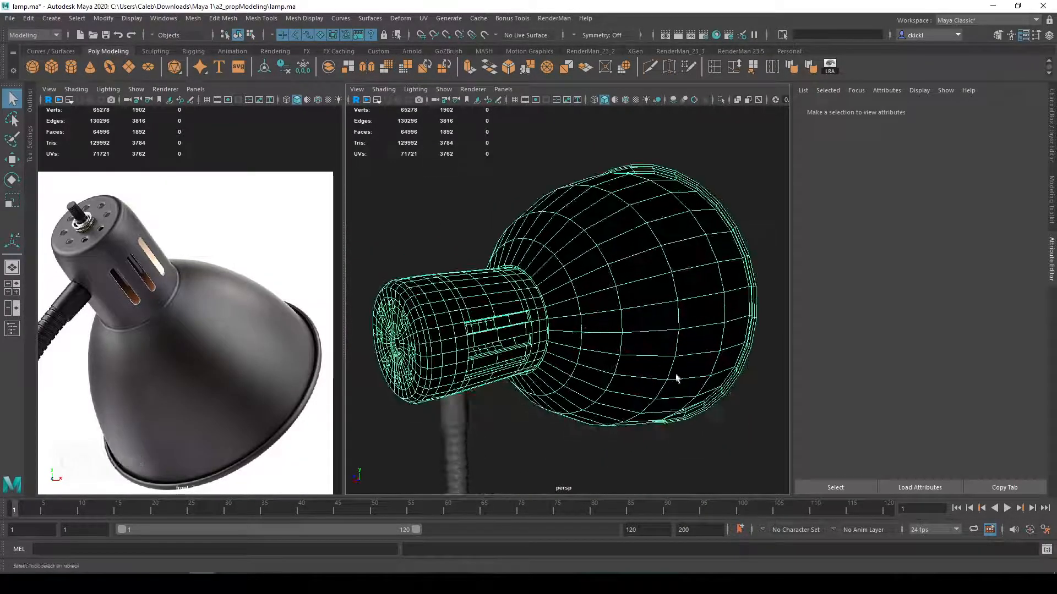
scroll(531, 350, "up", 10)
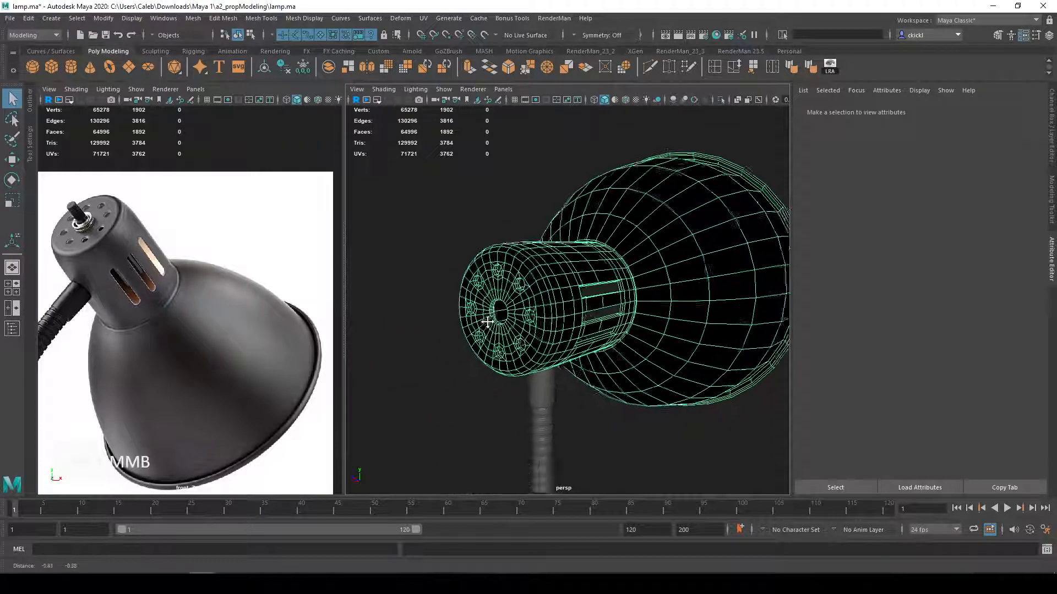
scroll(530, 312, "down", 8)
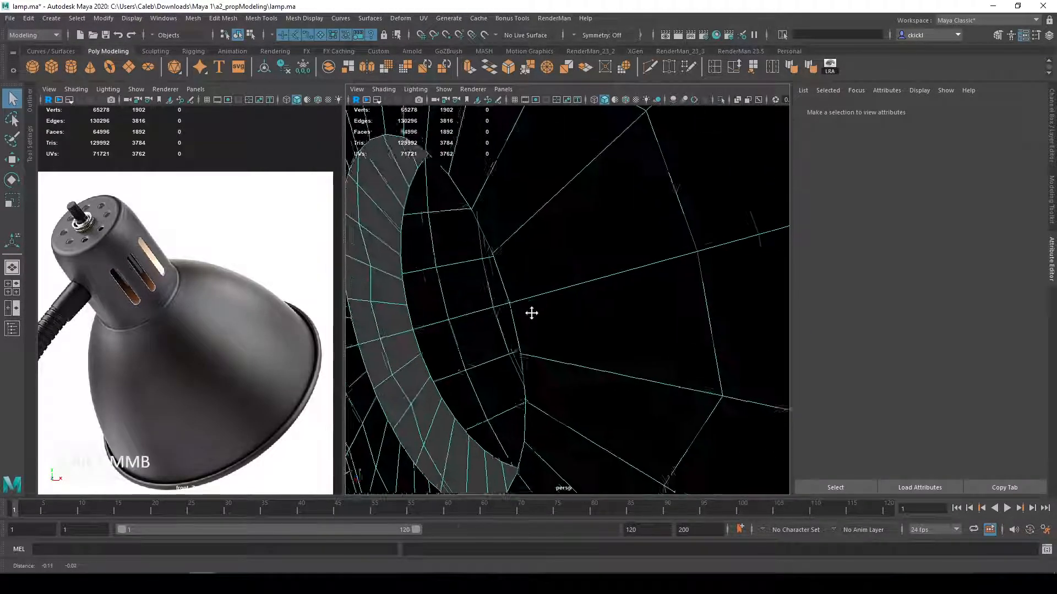
scroll(385, 399, "down", 3)
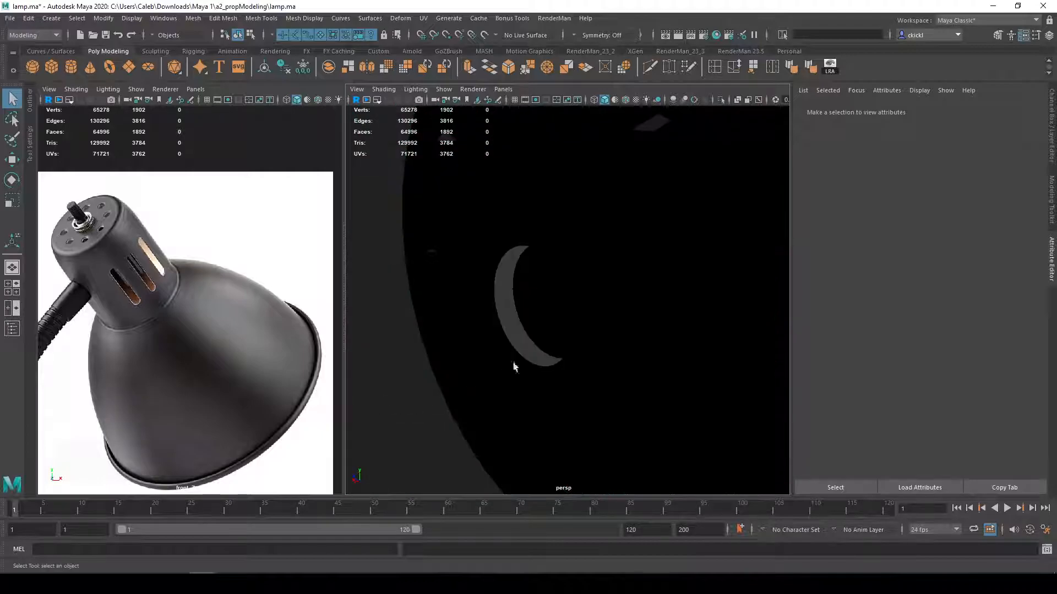
left_click_drag(486, 391, 663, 335, "alt")
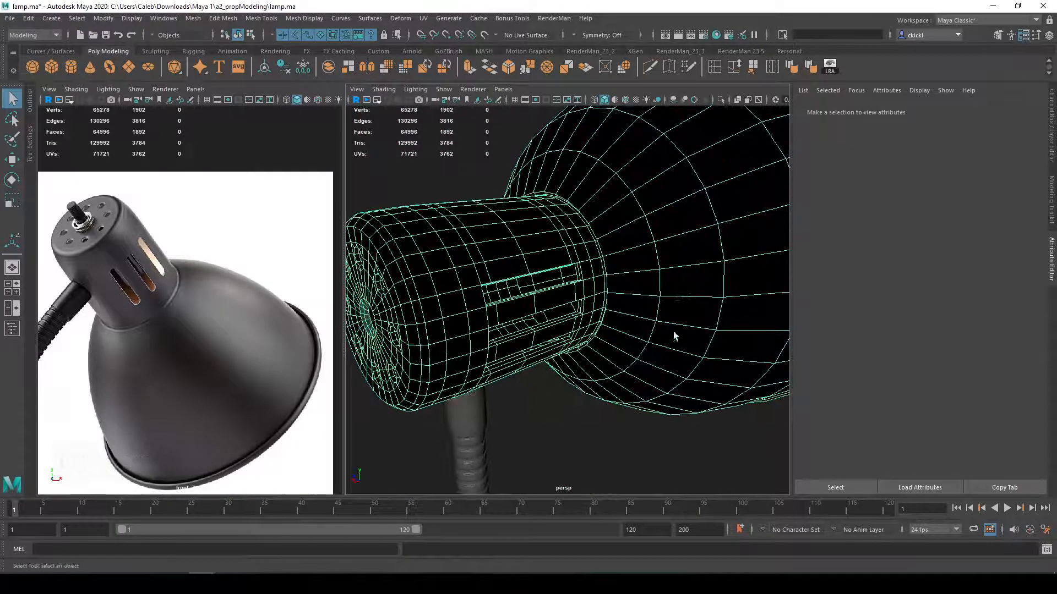
scroll(682, 325, "down", 5)
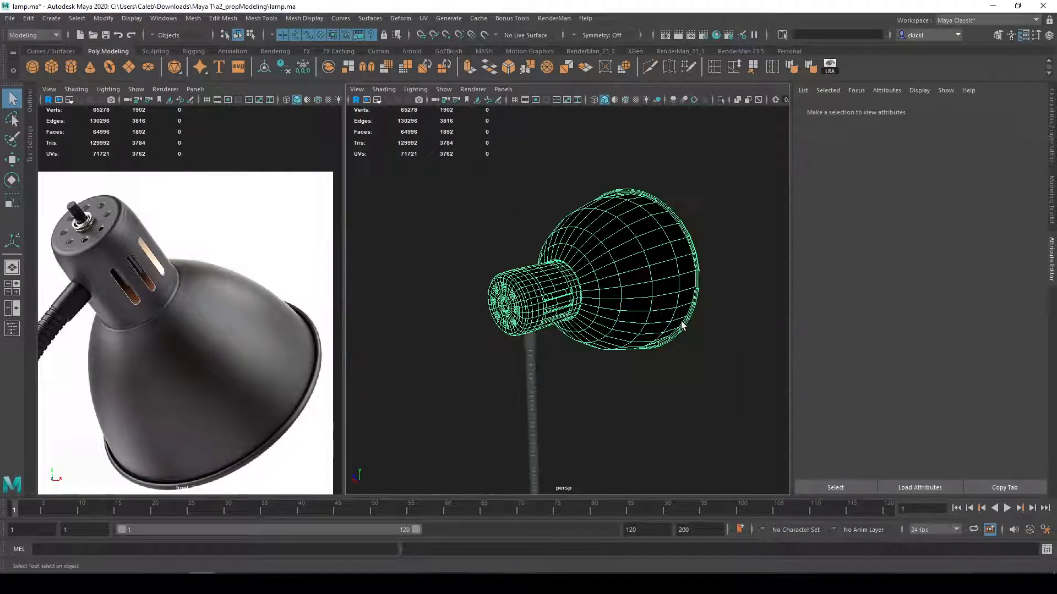
Step: Select the cylindrical collar beneath the lamp head and display its transform channels
left_click(529, 338)
scroll(573, 366, "up", 5)
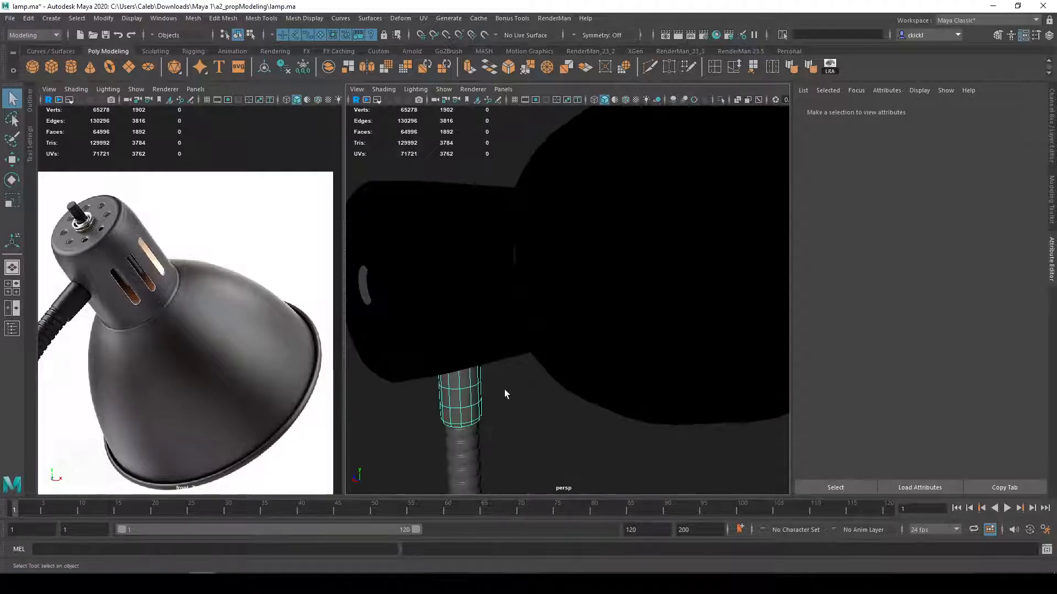
left_click(1049, 117)
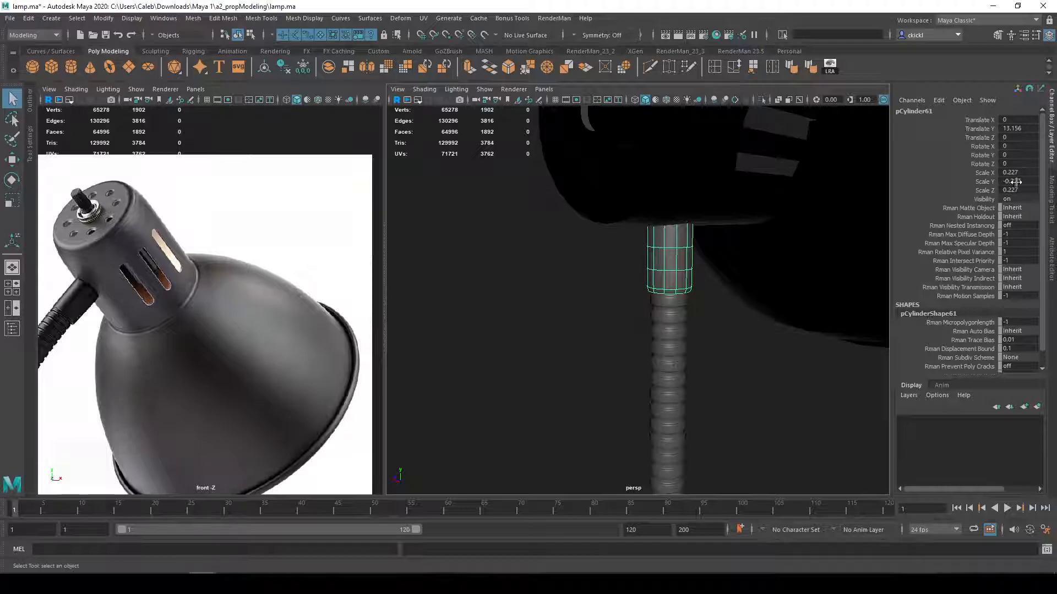
Step: Freeze all transforms on the cylindrical collar beneath the lamp head
middle_click_drag(808, 311, 775, 321, "alt")
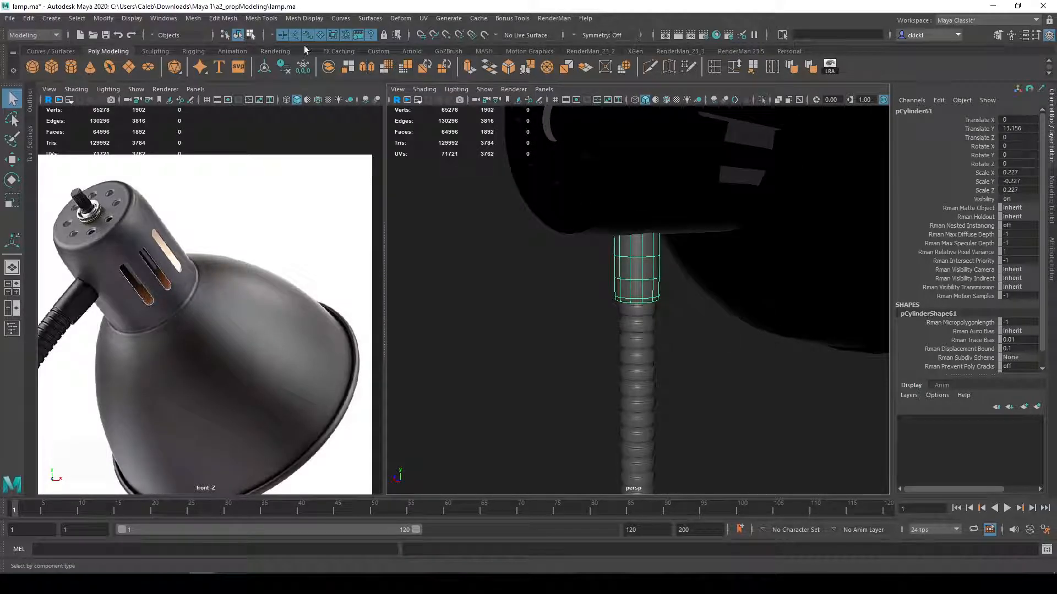
right_click(986, 183)
mouse_move(972, 379)
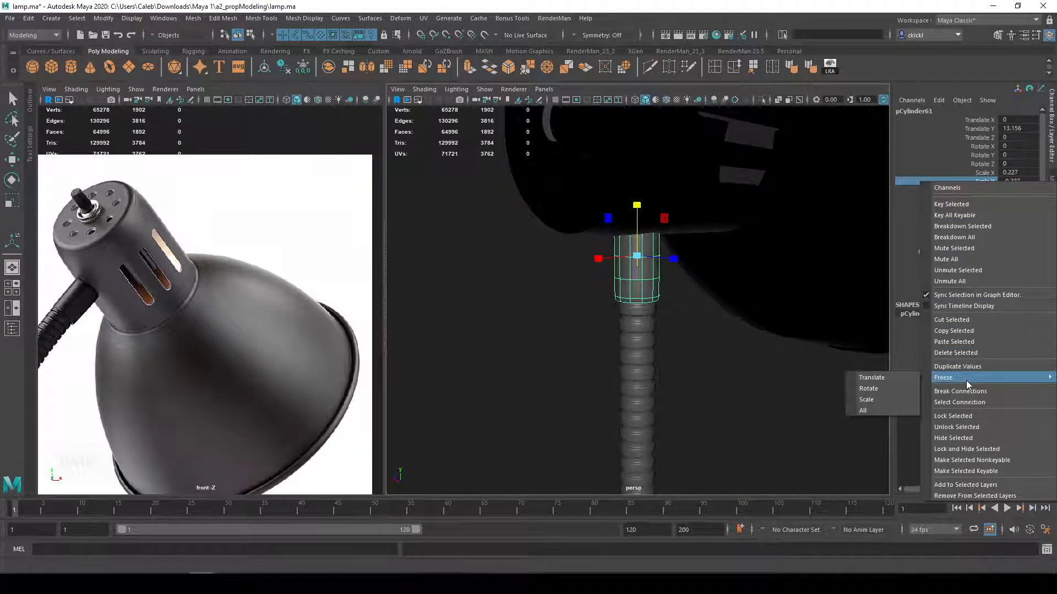
left_click(879, 411)
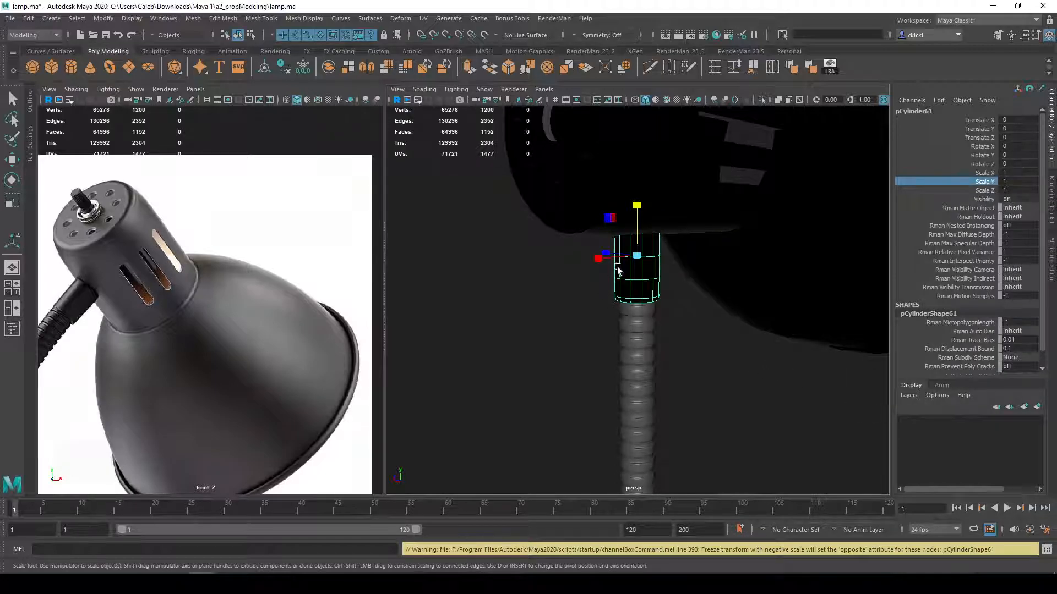
left_click(648, 144)
key("q")
Step: Reverse the normals of the collar beneath the lamp head, then deselect it
middle_click_drag(670, 286, 618, 324, "alt")
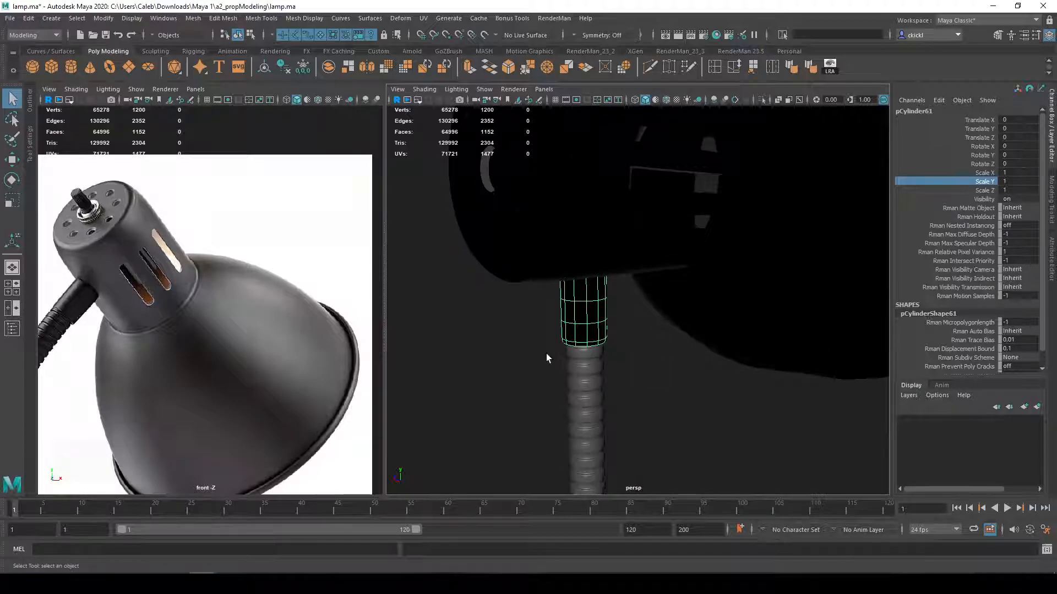
scroll(678, 342, "down", 3)
scroll(628, 350, "up", 5)
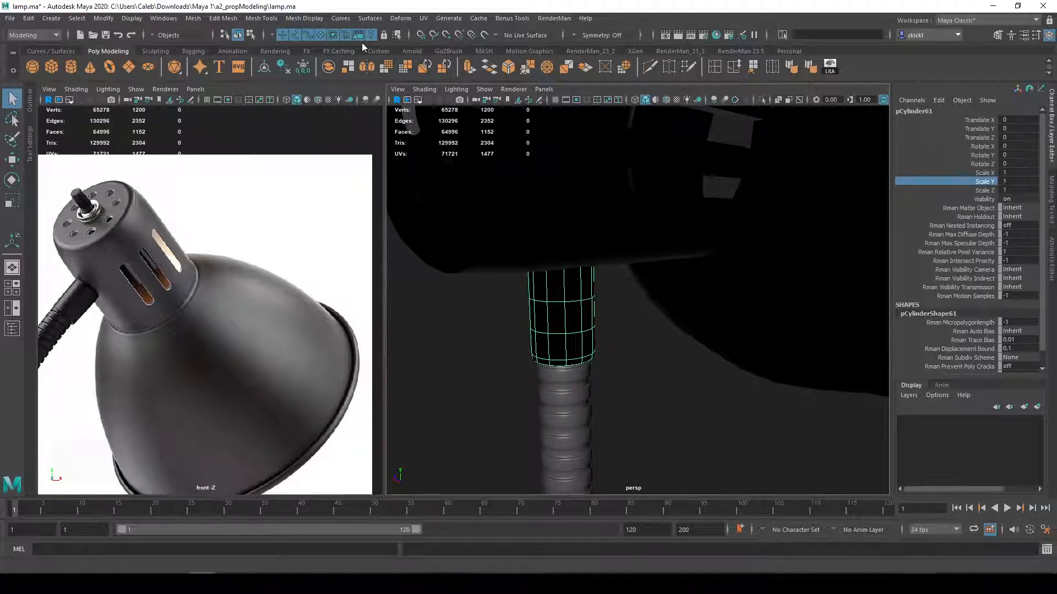
left_click(296, 20)
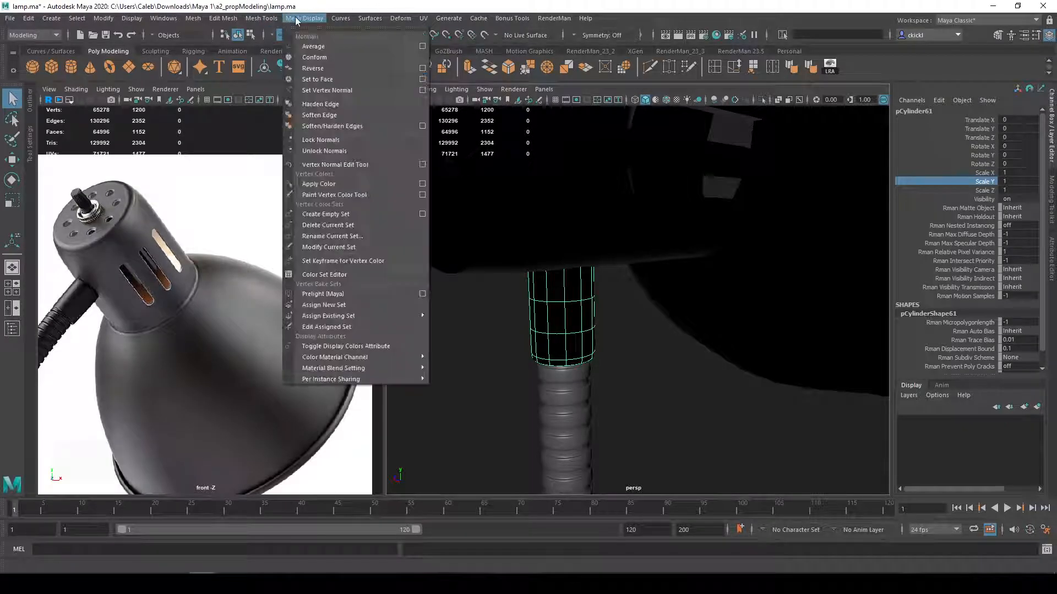
left_click(342, 65)
left_click(641, 377)
Step: Select the lamp head and reverse its normals
scroll(635, 336, "down", 5)
left_click(728, 284)
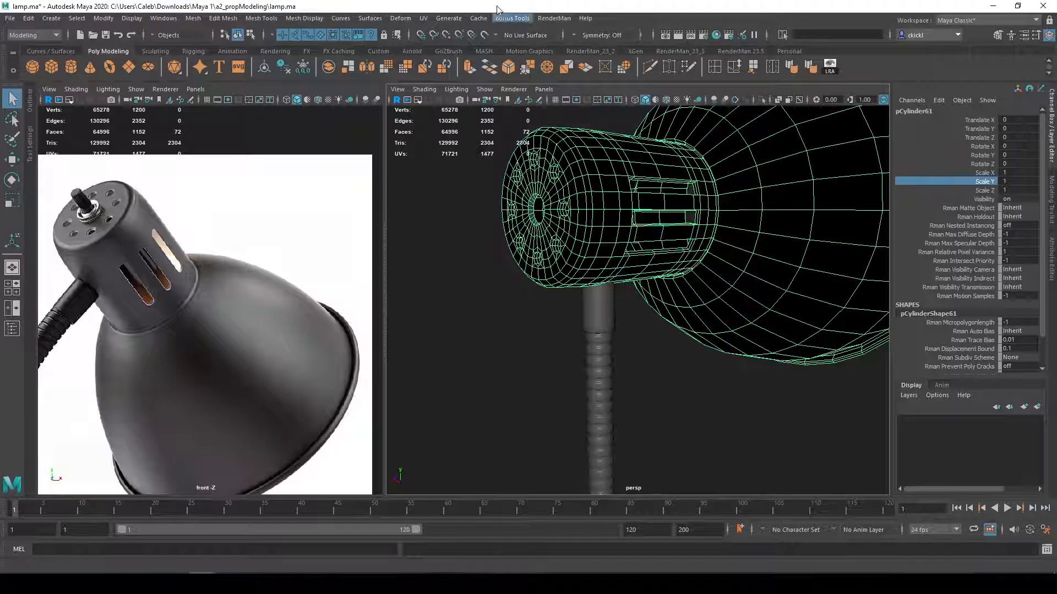
left_click(262, 18)
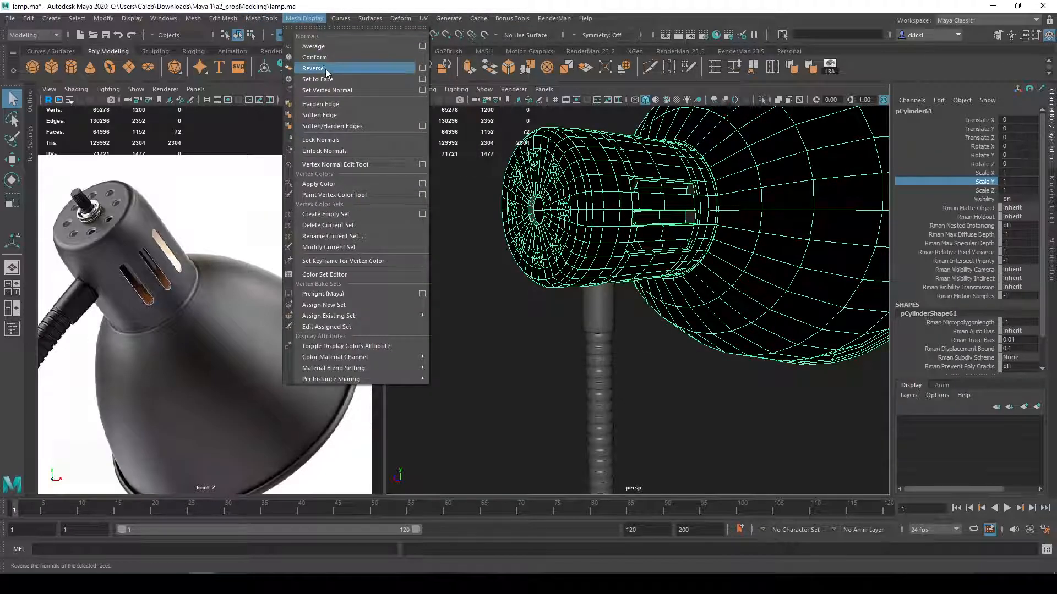
left_click(325, 69)
left_click(486, 213)
Step: Turn on smooth mesh preview for the lamp head and clear the selection
scroll(534, 333, "down", 5)
left_click(720, 278)
key("3")
left_click(834, 341)
Step: Examine the smoothed lamp head's shading around the outer shell, the folded rim and the inside of the shade
mouse_move(835, 337)
left_mouse_down("alt")
mouse_move(837, 328)
mouse_move(811, 328)
mouse_move(827, 328)
left_mouse_up("alt")
mouse_move(797, 377)
left_mouse_down("alt")
mouse_move(826, 381)
mouse_move(620, 382)
mouse_move(746, 401)
mouse_move(797, 392)
mouse_move(781, 386)
left_mouse_up("alt")
scroll(677, 290, "up", 8)
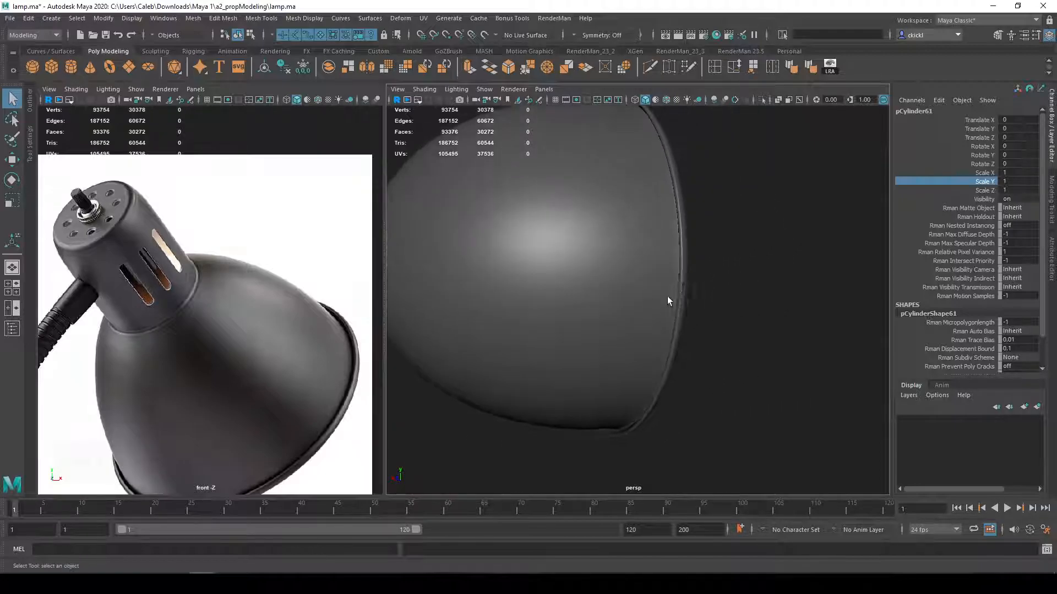
left_click(711, 292)
mouse_move(709, 276)
left_mouse_down("alt")
mouse_move(715, 262)
mouse_move(694, 275)
left_mouse_up("alt")
scroll(719, 313, "down", 5)
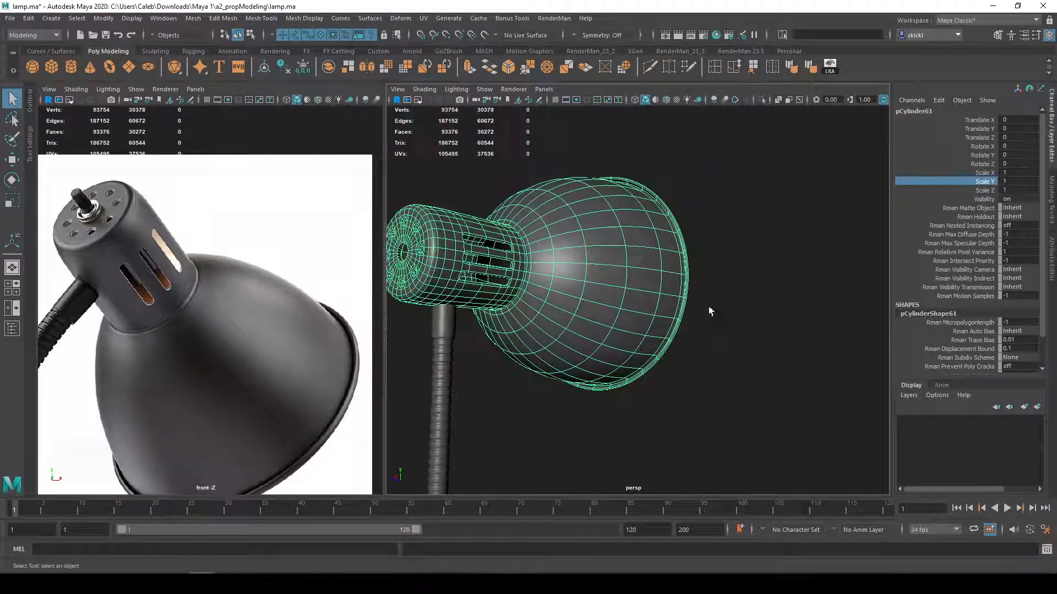
left_click_drag(719, 314, 686, 302, "alt")
left_click(761, 339)
left_click_drag(761, 339, 636, 280, "alt")
scroll(633, 265, "up", 8)
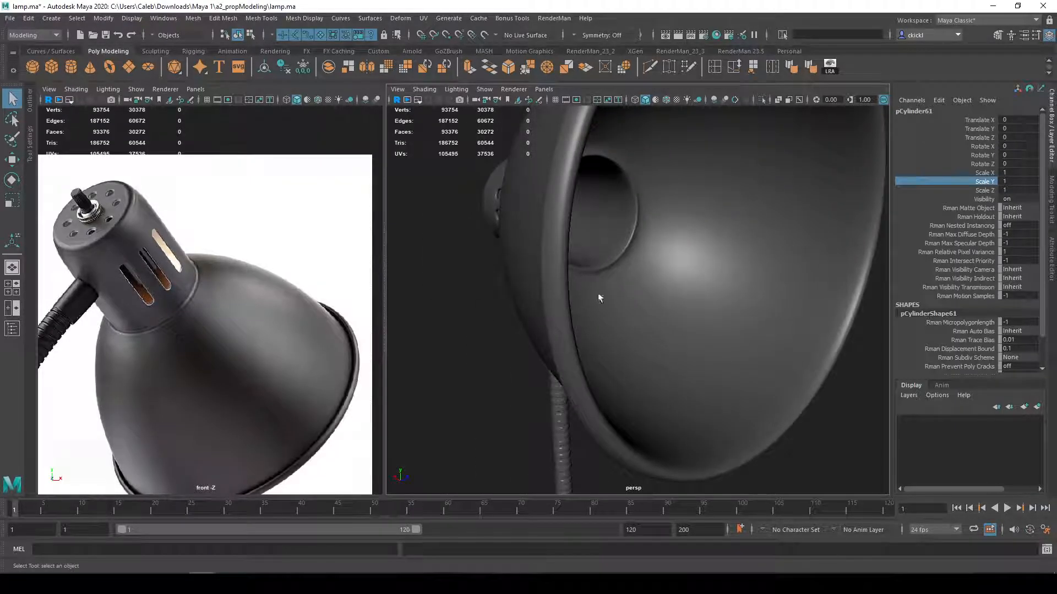
Step: Return the lamp head to unsmoothed display and switch it to edge selection at the cap's inner wall
scroll(641, 245, "up", 3)
left_click(632, 245)
scroll(636, 222, "up", 5)
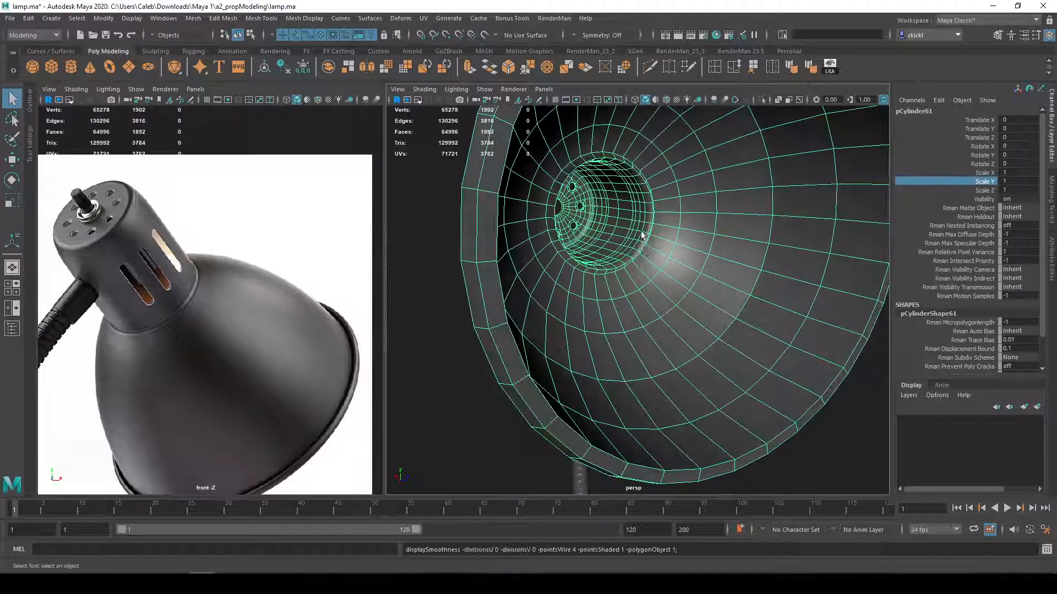
right_click_drag(635, 223, 641, 210)
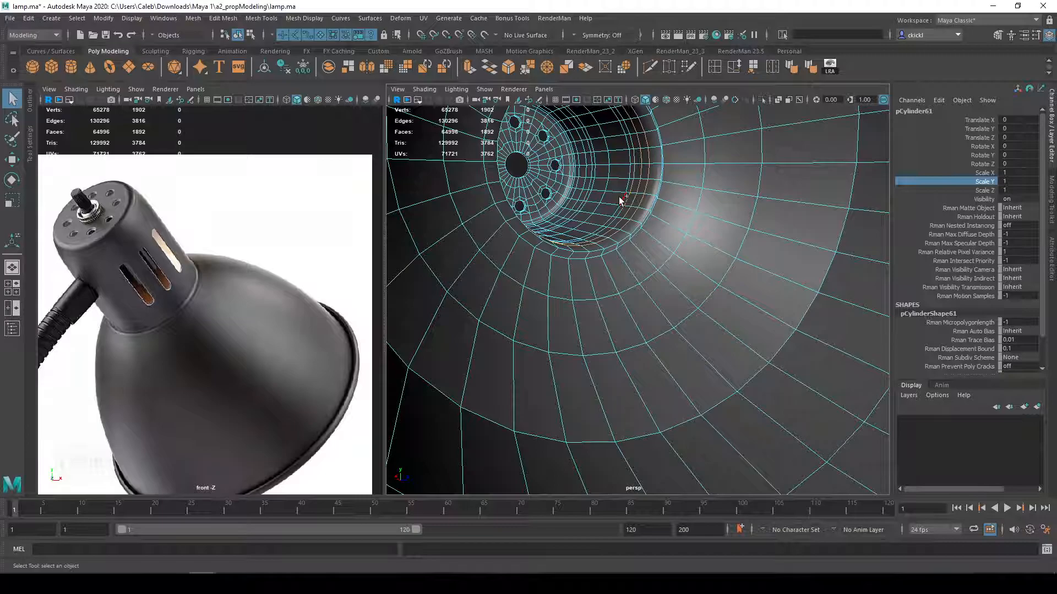
Step: Try to delete the selected edge loops on the cap's inner wall and the loop at the neck opening
double_click(574, 197, "ctrl")
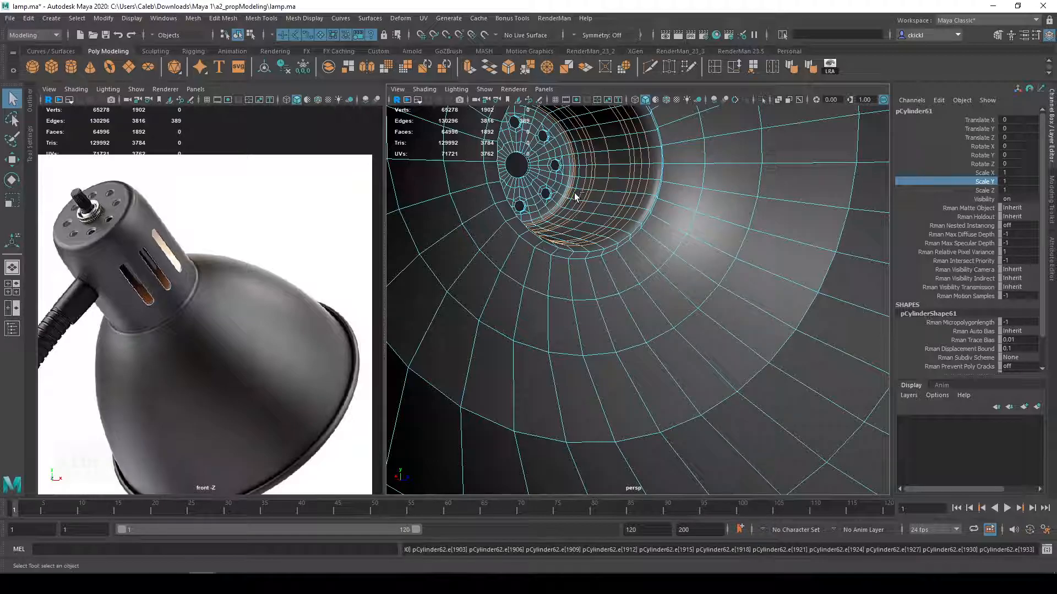
key("ctrl+z")
key("Delete")
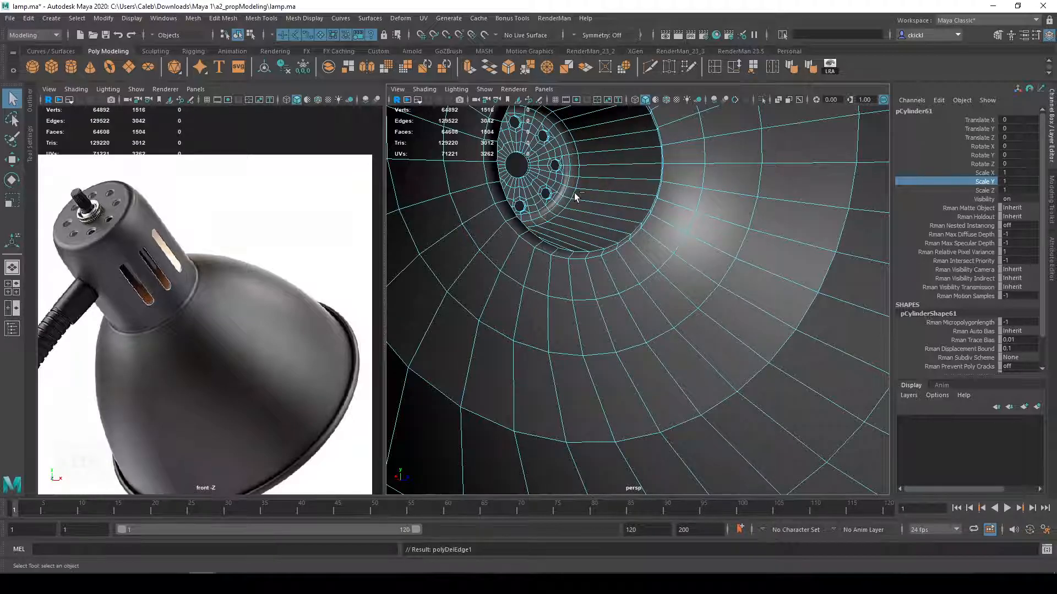
left_click_drag(574, 196, 578, 245, "alt")
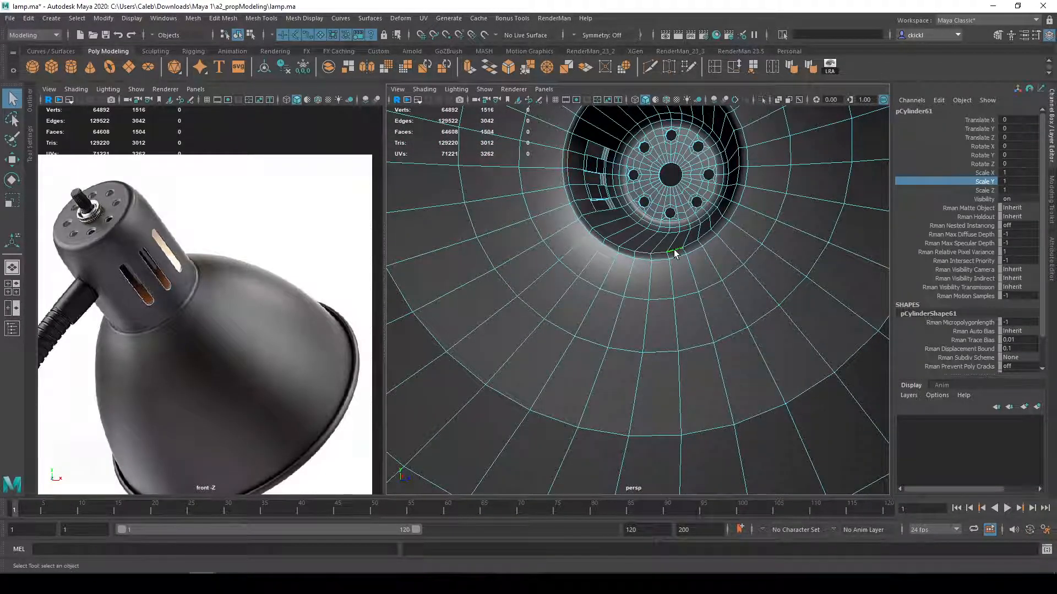
double_click(674, 253)
left_click_drag(672, 252, 625, 267, "alt")
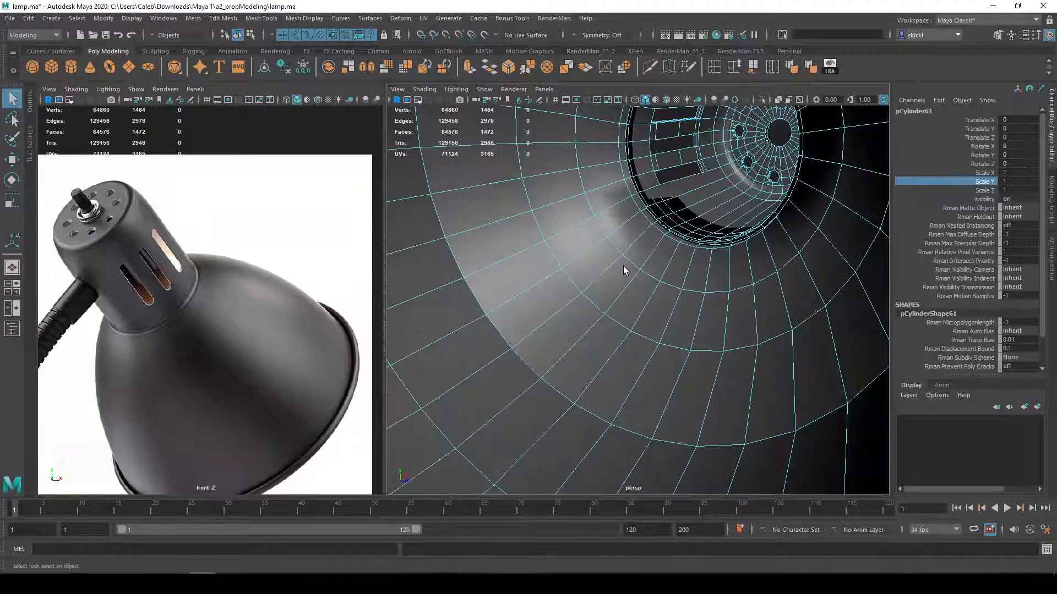
key("ctrl+z")
Step: Deselect the loops needed around the vent slots and delete the other selected edges lining the cap's inner wall
middle_click_drag(678, 177, 655, 309, "alt")
scroll(702, 324, "up", 5)
scroll(658, 316, "down", 3)
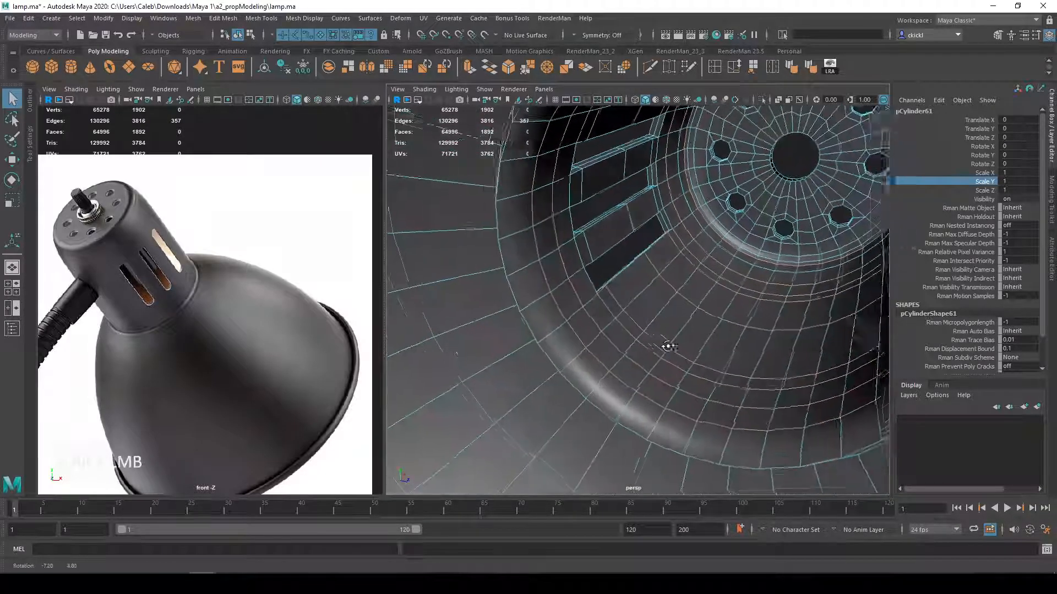
left_click_drag(665, 347, 660, 320, "alt")
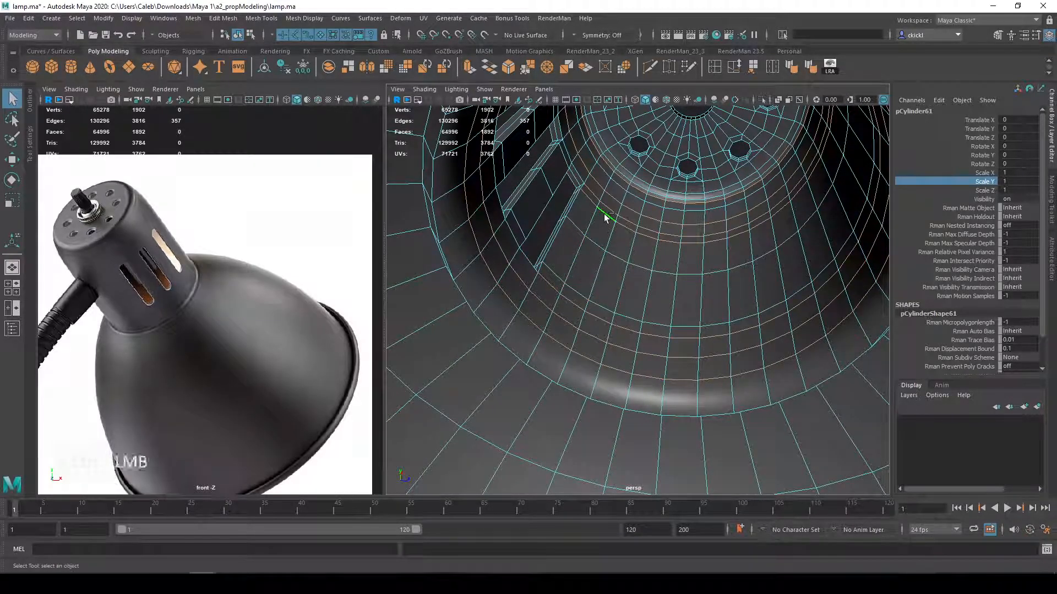
left_click_drag(578, 311, 688, 347, "alt")
scroll(686, 347, "down", 4)
scroll(668, 345, "up", 4)
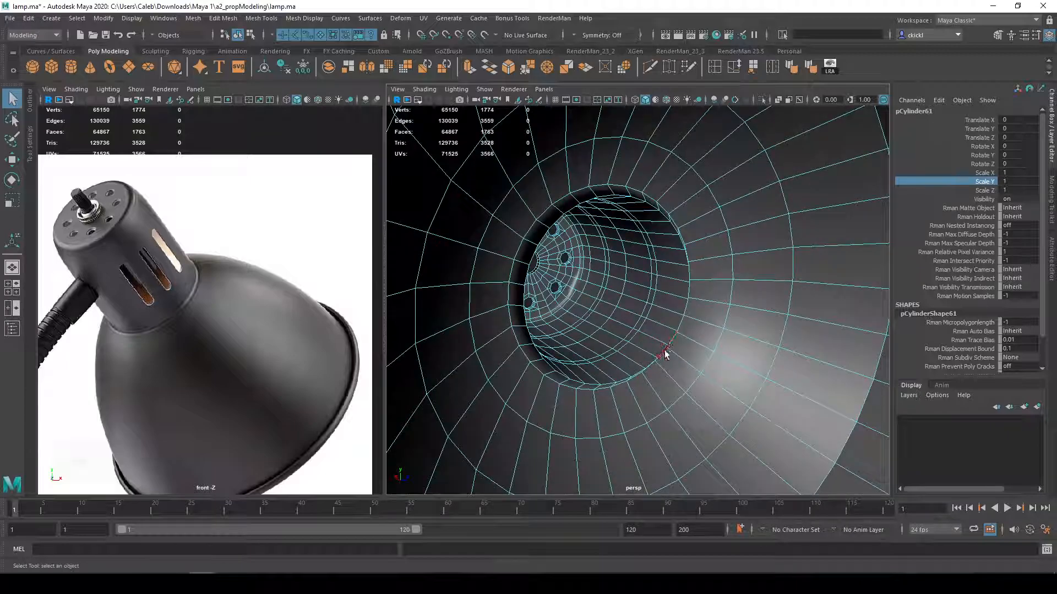
Step: Select the edge loop around the neck opening inside the shade and move it slightly toward the back cap
key("w")
double_click(593, 289)
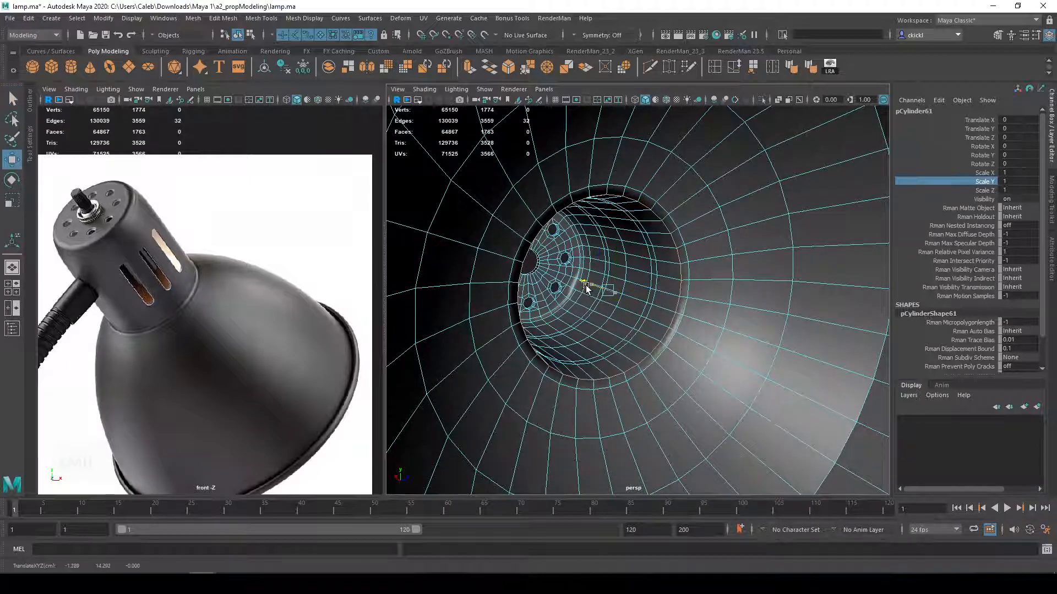
scroll(606, 298, "down", 4)
Step: Return to object mode, turn on smooth mesh preview for the head and inspect the shade's interior
right_click_drag(676, 296, 715, 270)
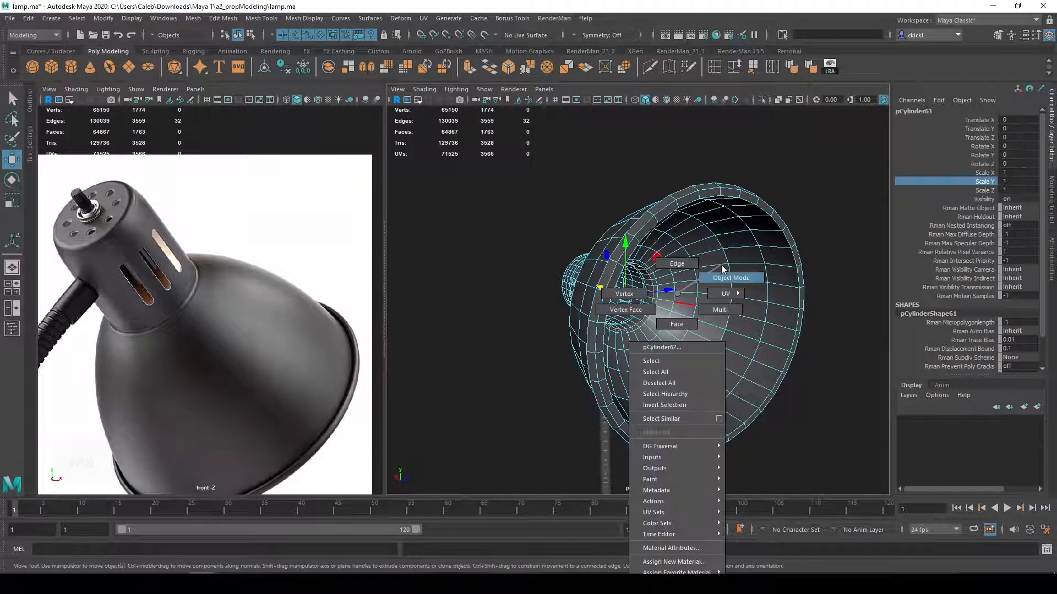
key("3")
left_click_drag(824, 376, 892, 374, "alt")
right_click_drag(757, 362, 785, 361, "alt")
middle_click_drag(785, 361, 701, 347, "alt")
left_click_drag(701, 347, 573, 294, "alt")
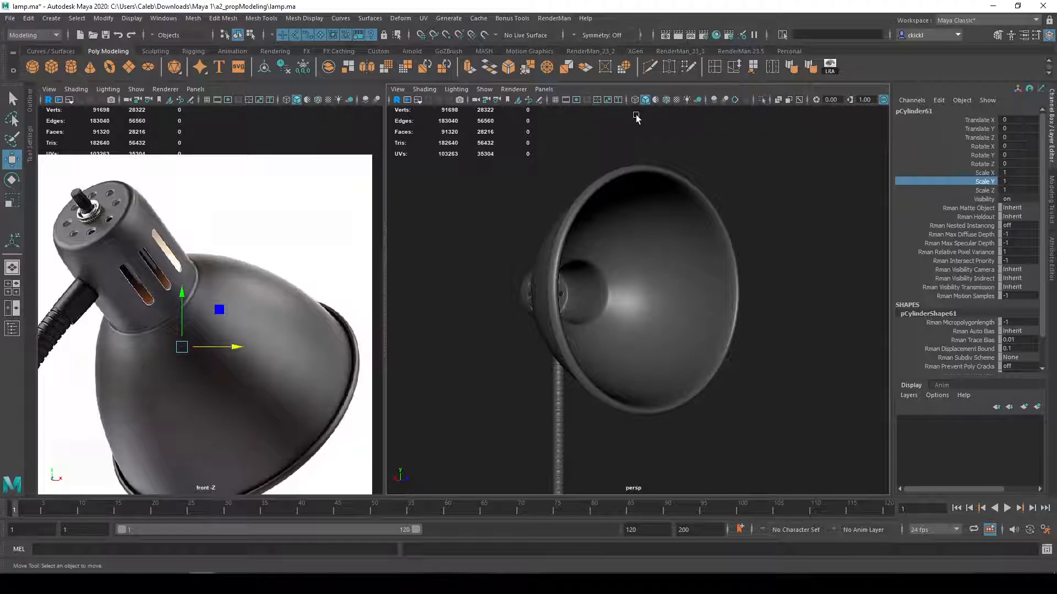
Step: Select all the lamp's parts, check them in the Outliner and delete all construction history in the scene
right_click_drag(321, 161, 270, 122, "alt")
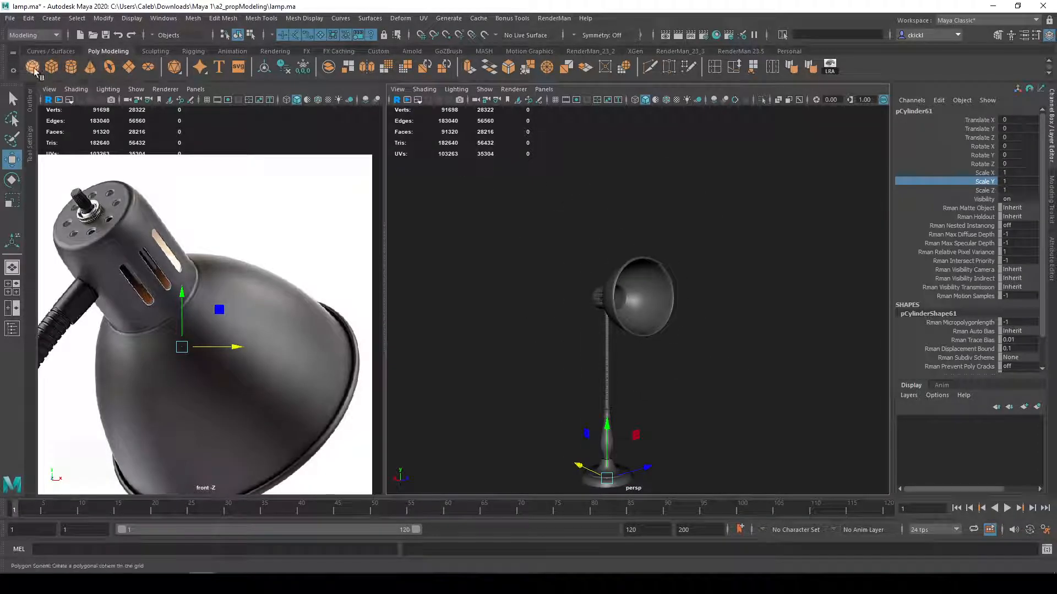
left_click_drag(472, 219, 761, 494)
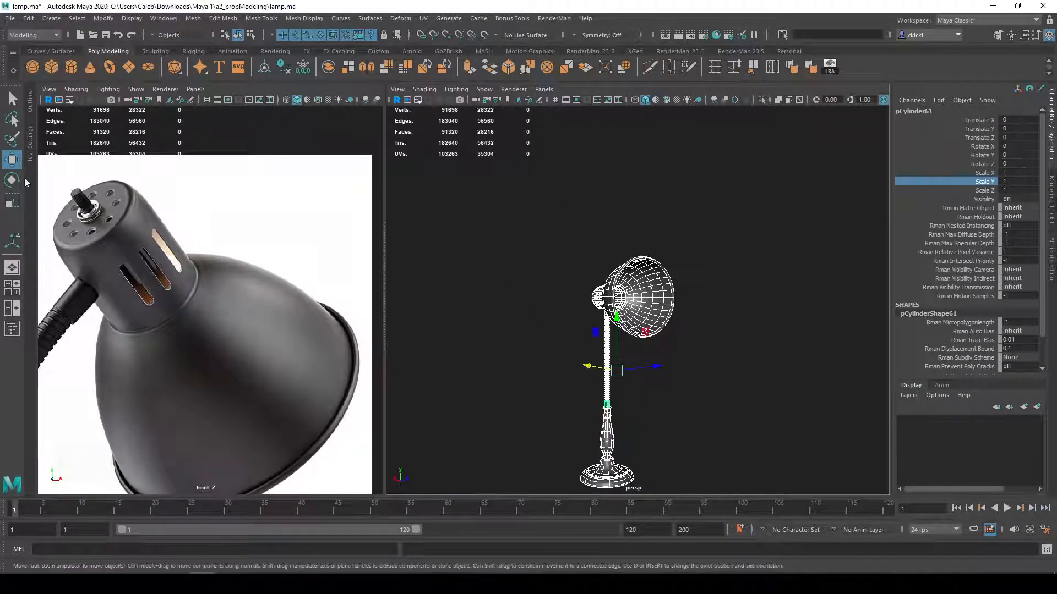
left_click(31, 108)
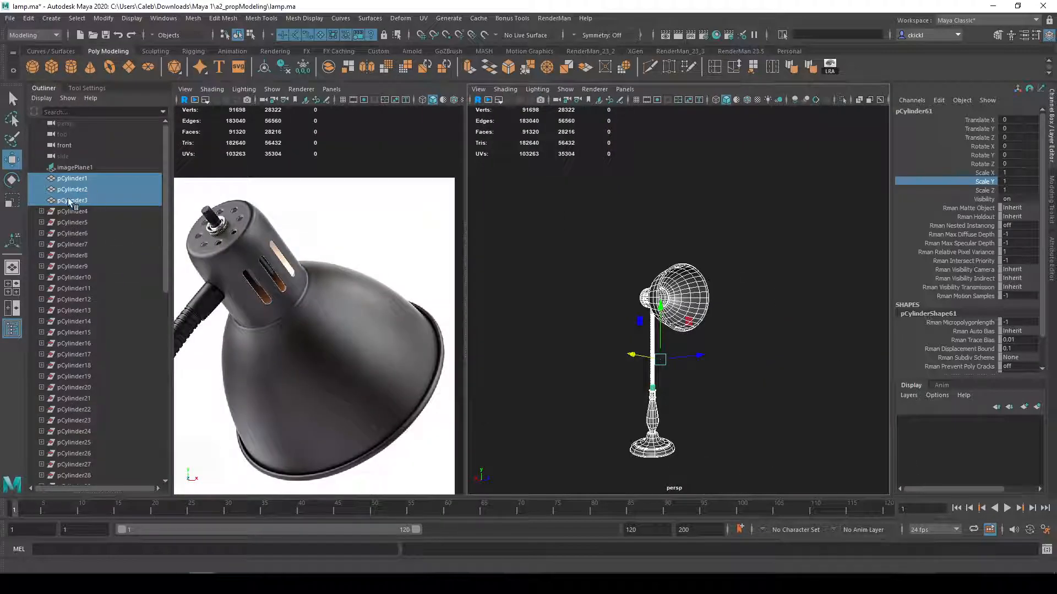
scroll(66, 261, "down", 10)
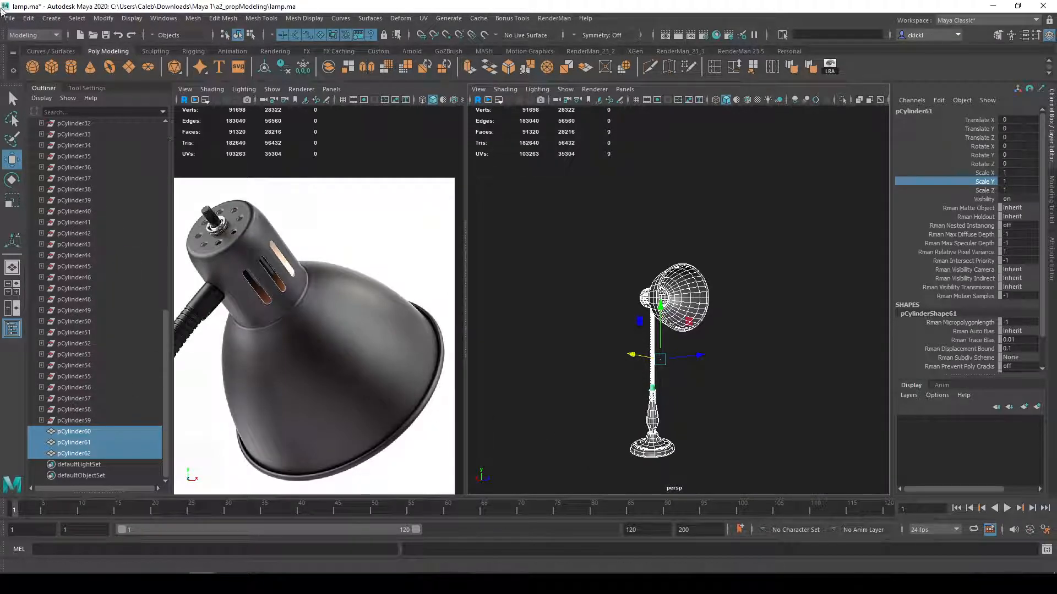
left_click(28, 19)
mouse_move(110, 159)
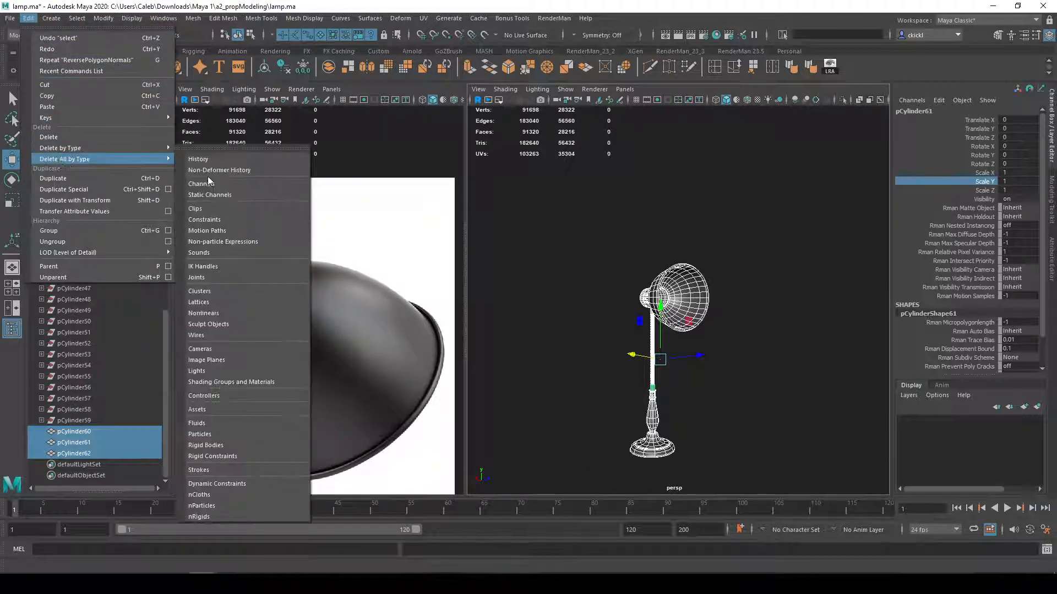
left_click(215, 160)
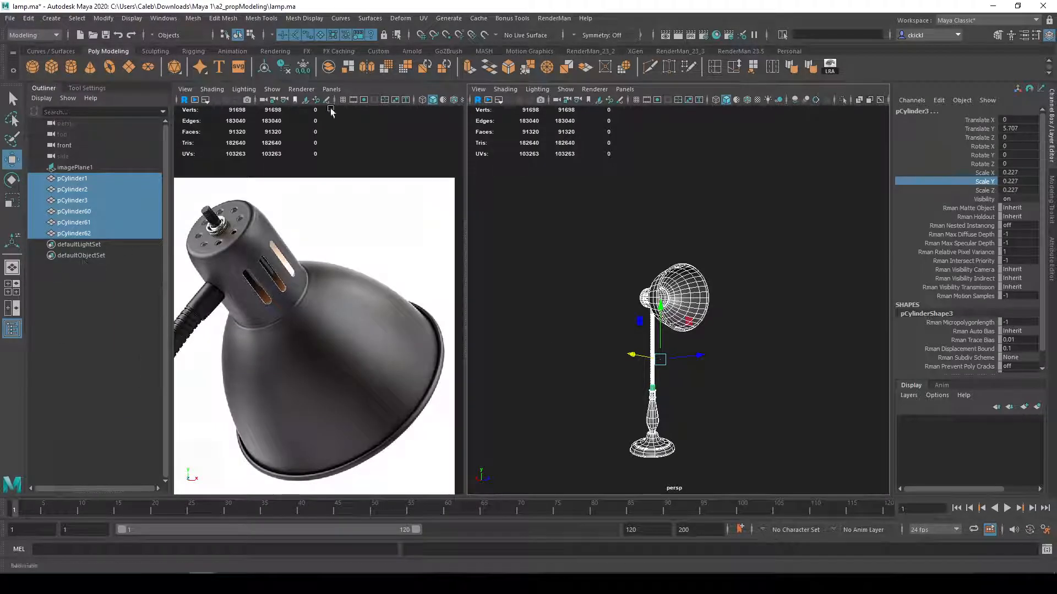
Step: Group all six lamp meshes together
scroll(682, 324, "up", 5)
middle_click_drag(707, 333, 715, 330, "alt")
left_click_drag(715, 330, 725, 306, "alt")
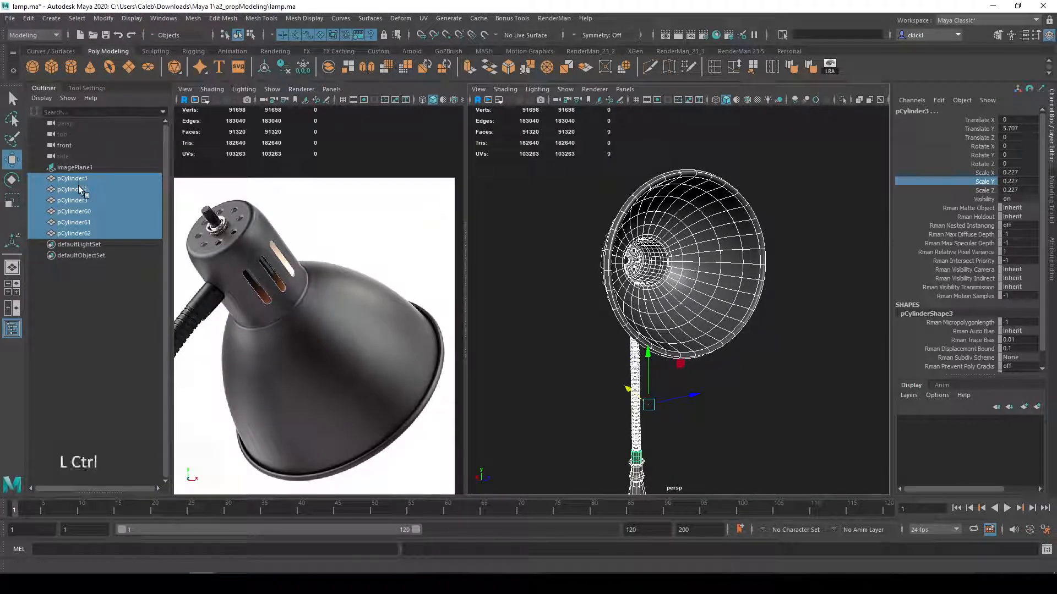
left_click(28, 18)
left_click(70, 229)
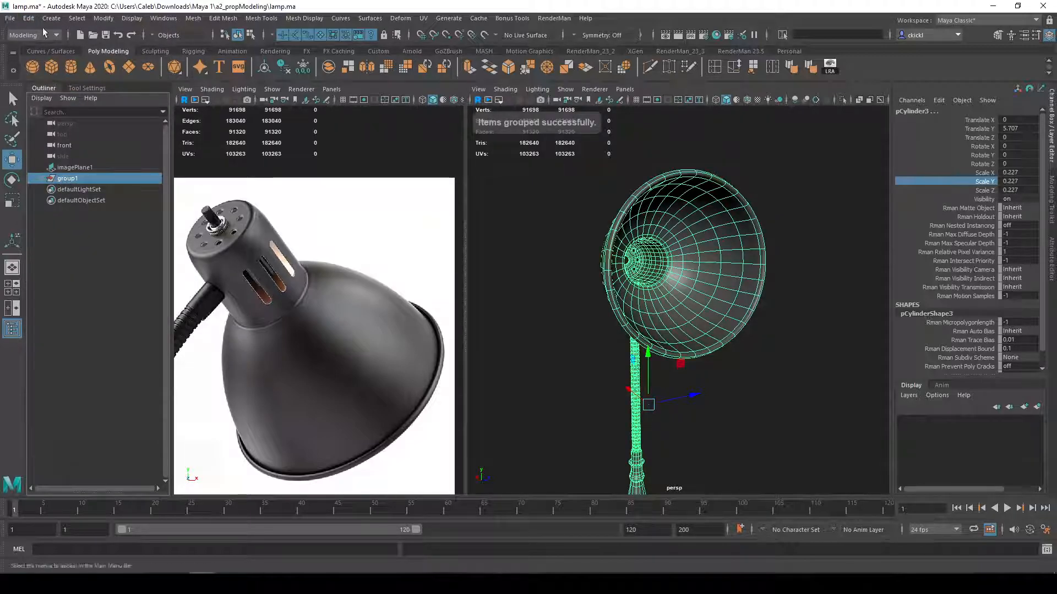
Step: Hide the lamp group
left_click(28, 18)
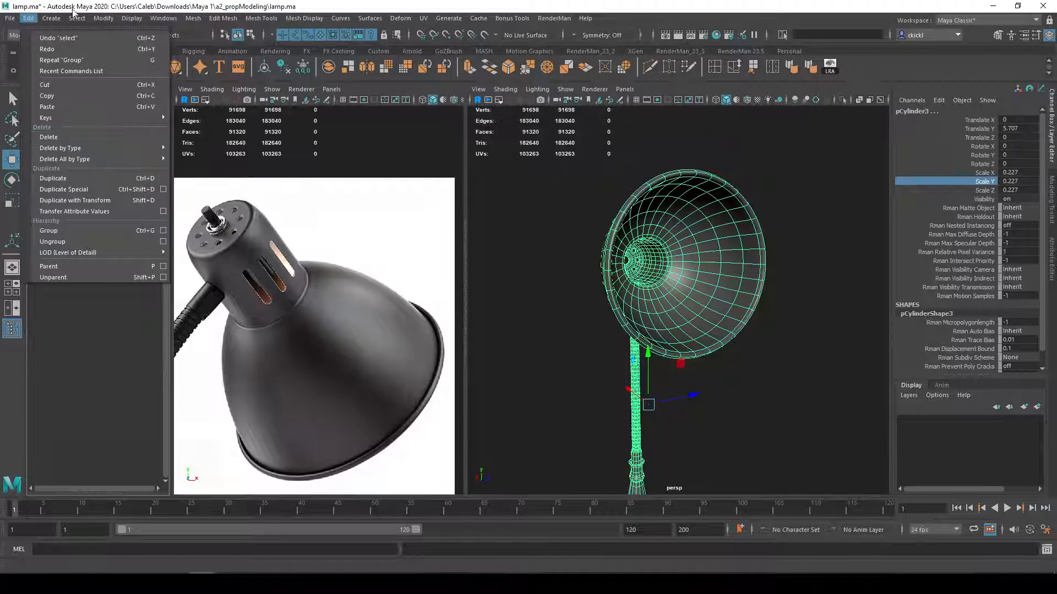
mouse_move(125, 22)
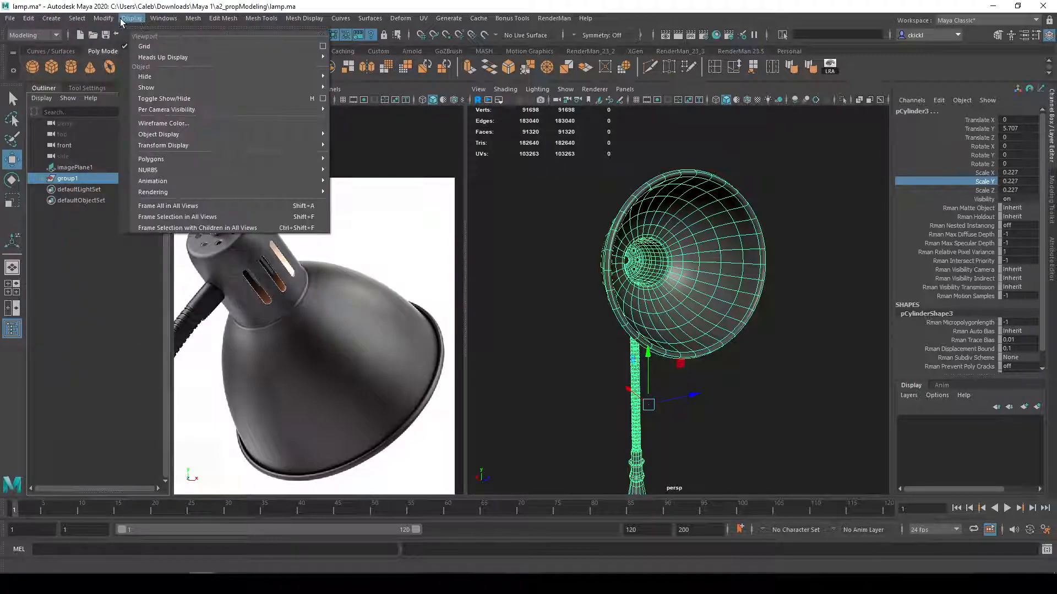
mouse_move(298, 76)
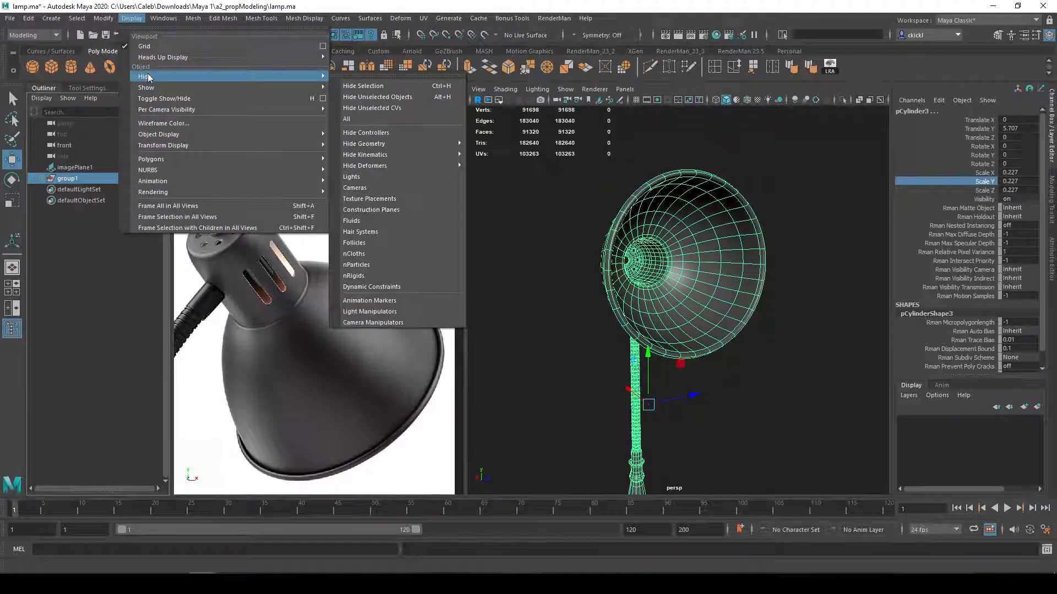
left_click(397, 87)
Step: Show the grid in the perspective view and frame it, with the Select tool active
left_click_drag(603, 357, 649, 339, "alt")
scroll(633, 361, "down", 3)
scroll(658, 351, "down", 4)
left_click(640, 99)
left_click_drag(740, 388, 832, 344, "alt")
key("q")
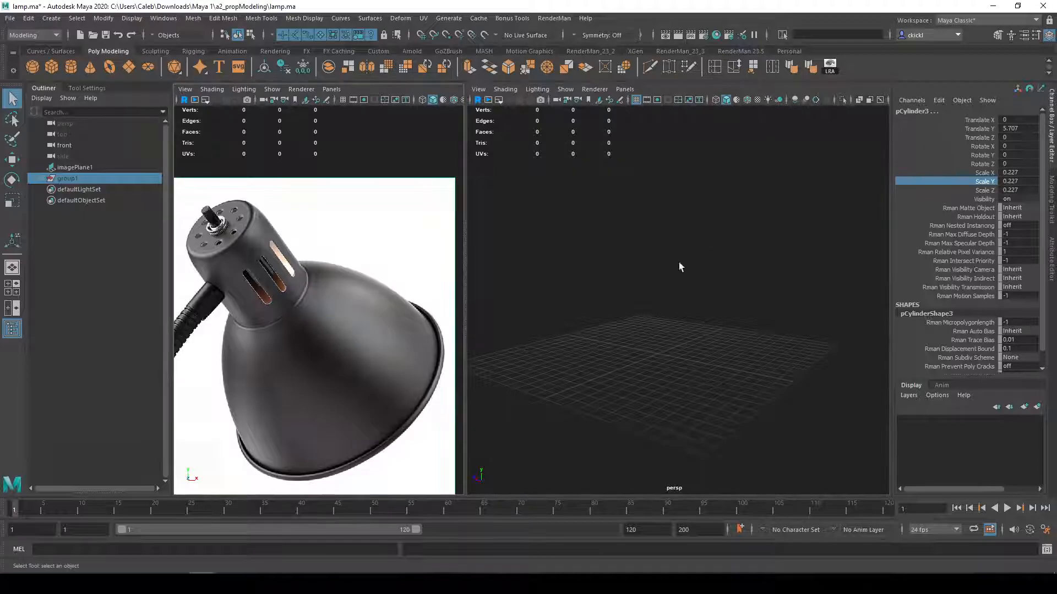
Step: Swap the front image plane's picture for the light bulb image 6348264_sd (1).jpg
left_click(1051, 245)
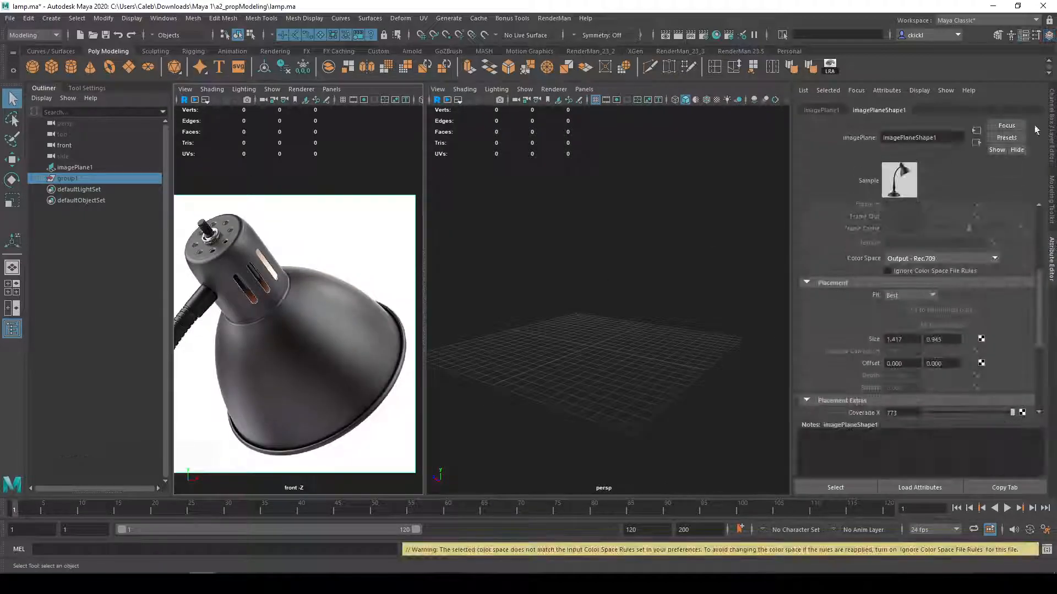
scroll(1013, 292, "up", 5)
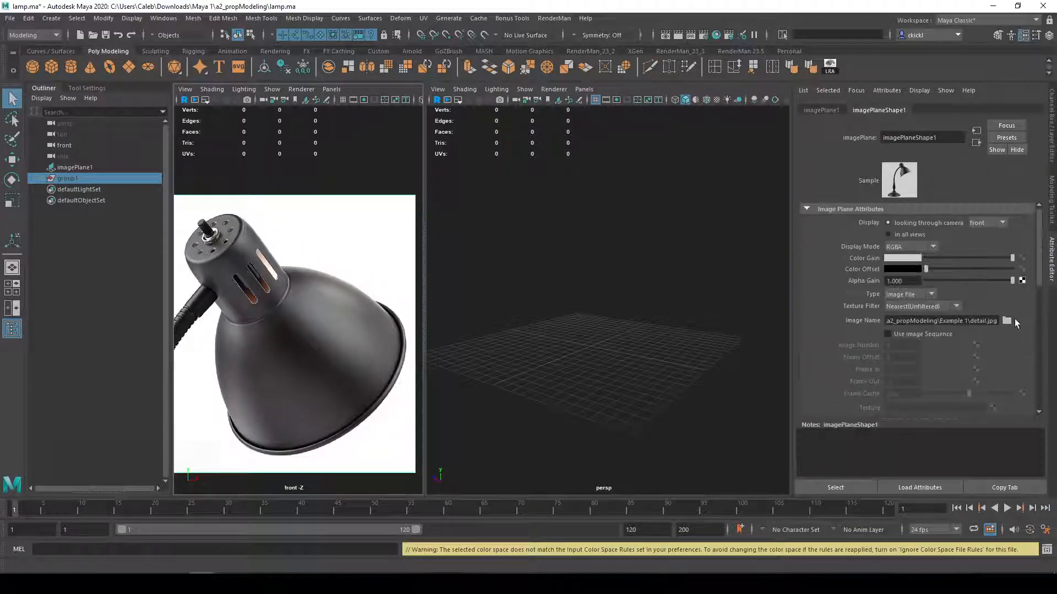
left_click(1006, 320)
left_click(174, 85)
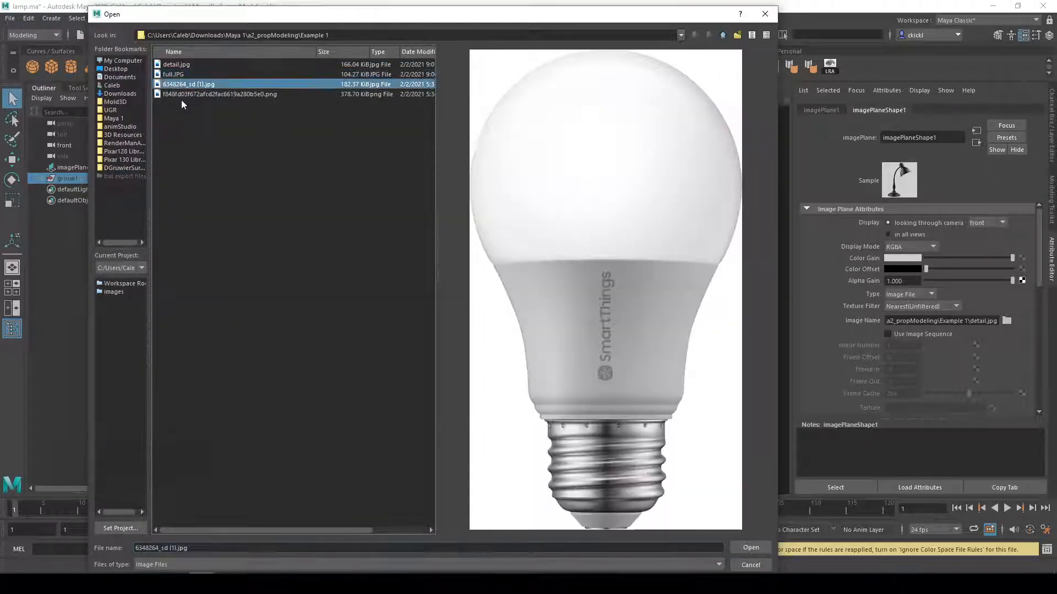
left_click(750, 549)
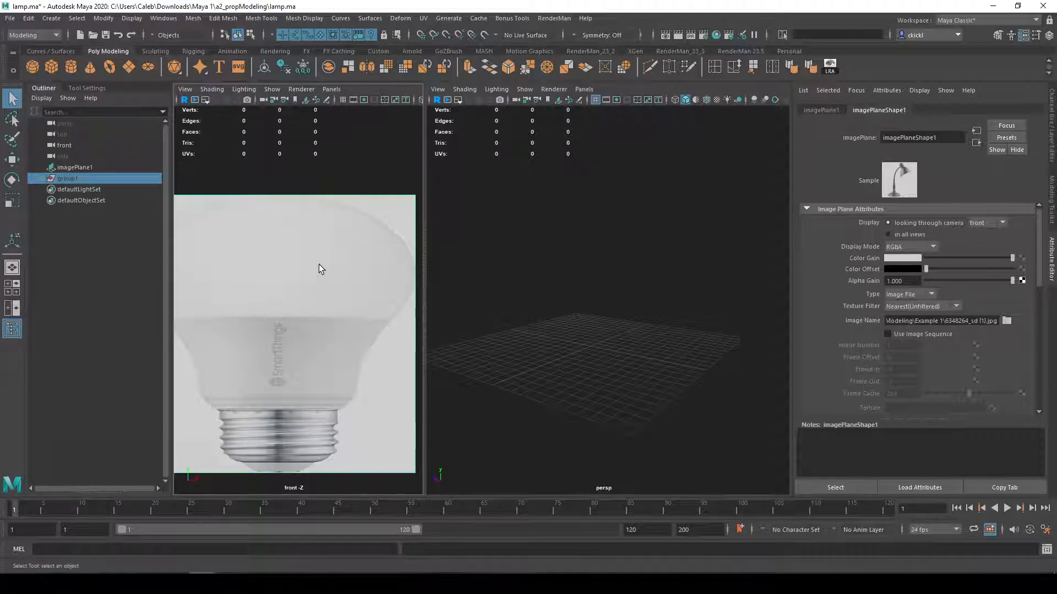
Step: Delete the existing image plane and import 6348264_sd (1).jpg as a new image plane in the front view
key("Delete")
left_click(183, 92)
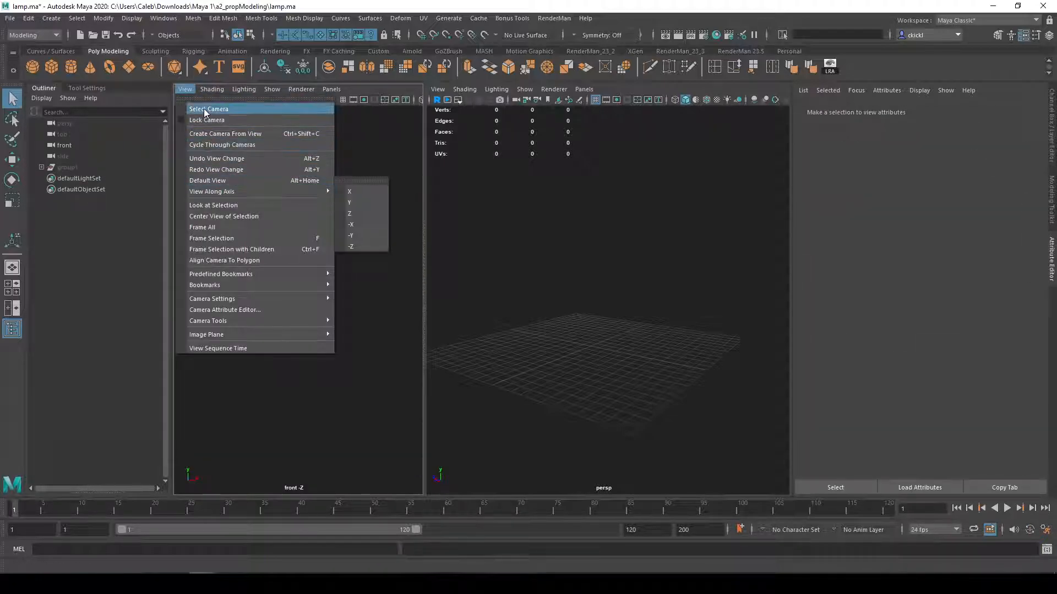
mouse_move(313, 337)
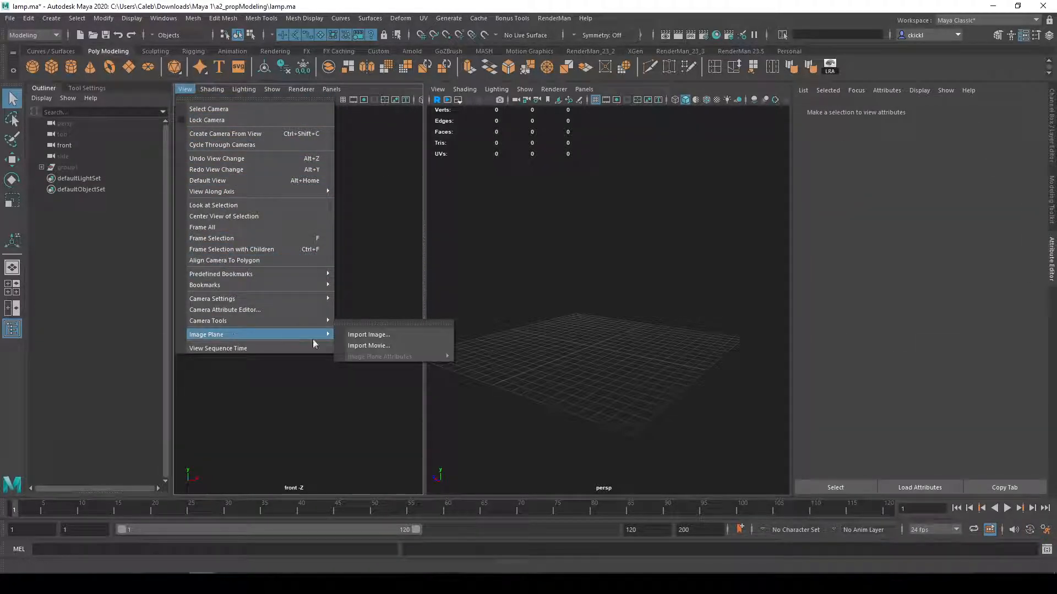
left_click(391, 337)
left_click(183, 66)
left_click(181, 74)
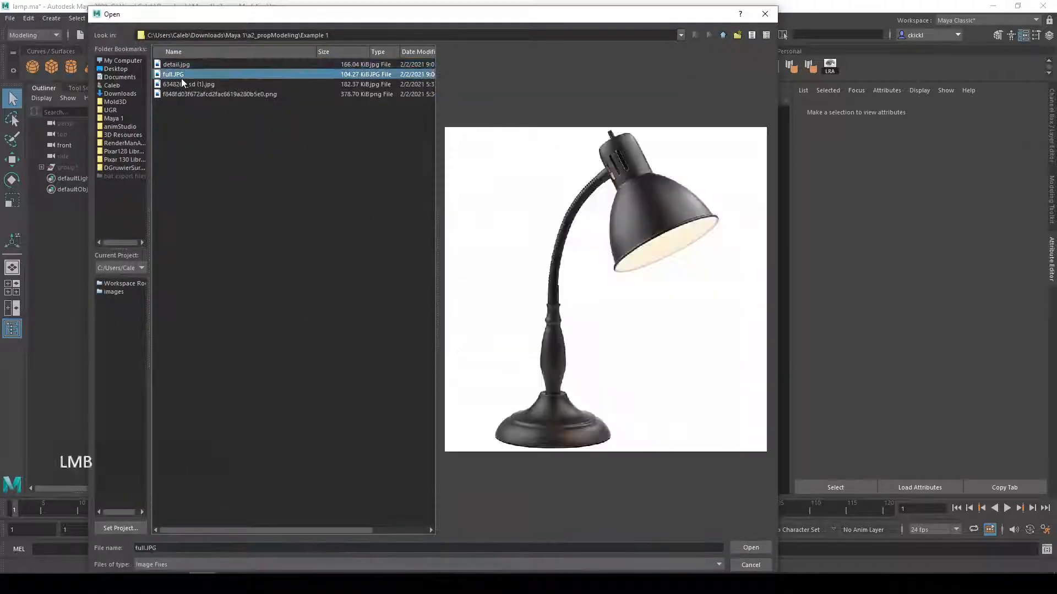
left_click(193, 86)
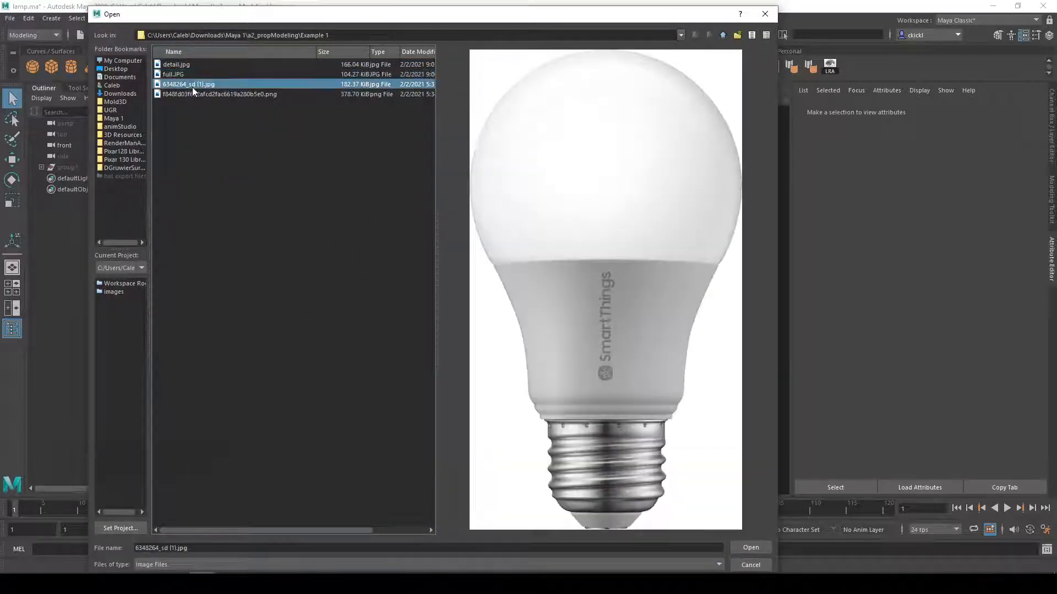
left_click(751, 548)
left_click_drag(639, 337, 572, 339, "alt")
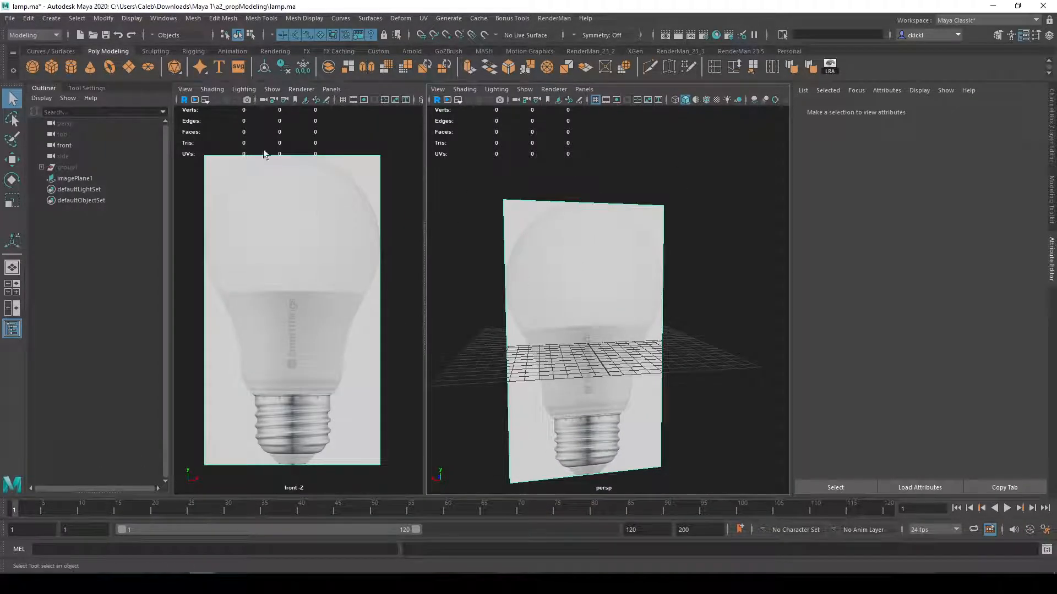
Step: Create a polygon sphere and set both its axis and height subdivisions to 14
left_click(35, 67)
key("w")
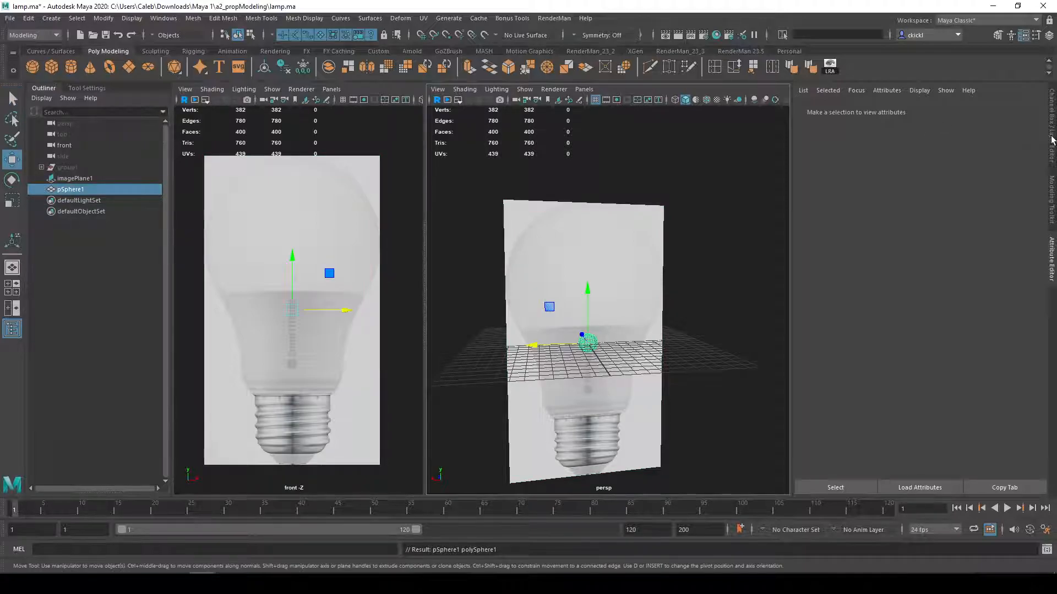
left_click(1052, 131)
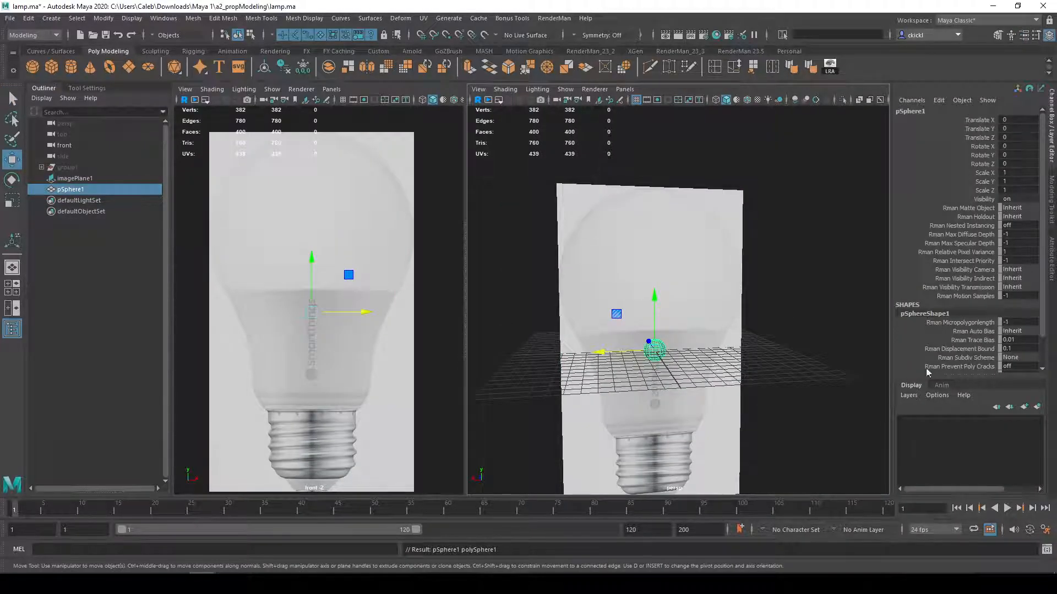
left_click(1052, 250)
left_click(1051, 204)
left_click(1052, 257)
left_click(918, 110)
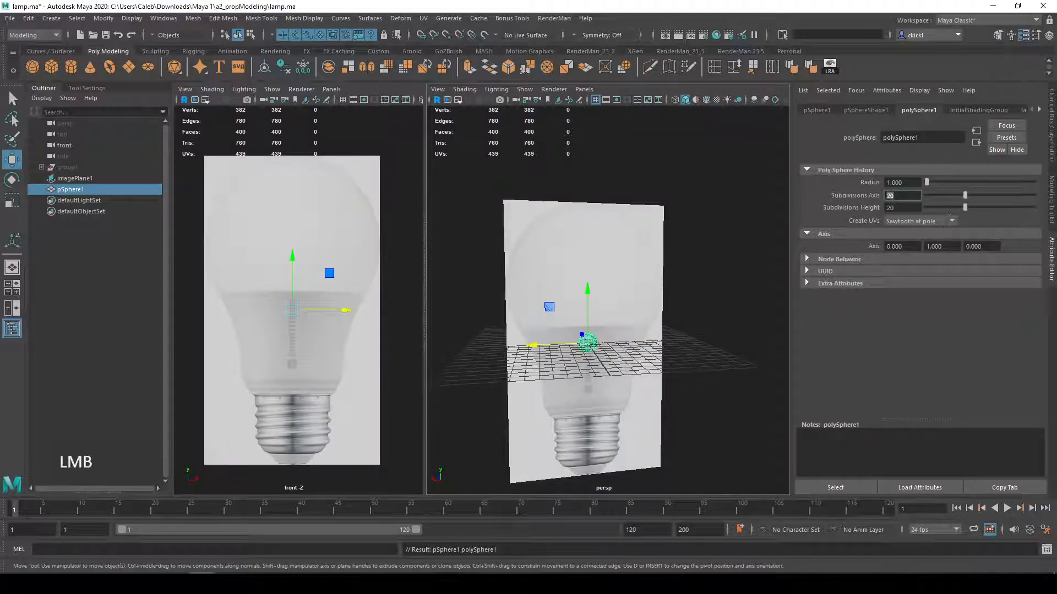
type("14")
key("Tab")
type("14")
key("Return")
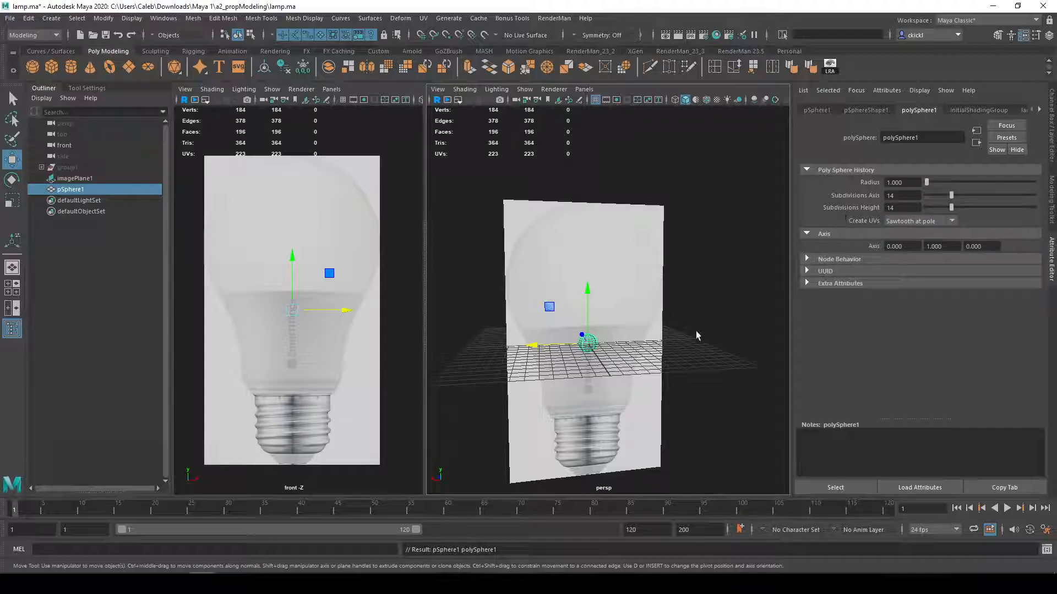
Step: Raise the sphere and scale it uniformly to about 8.3 to fit the bulb's globe, checking it with smooth preview
scroll(613, 361, "up", 3)
left_click_drag(579, 317, 576, 228)
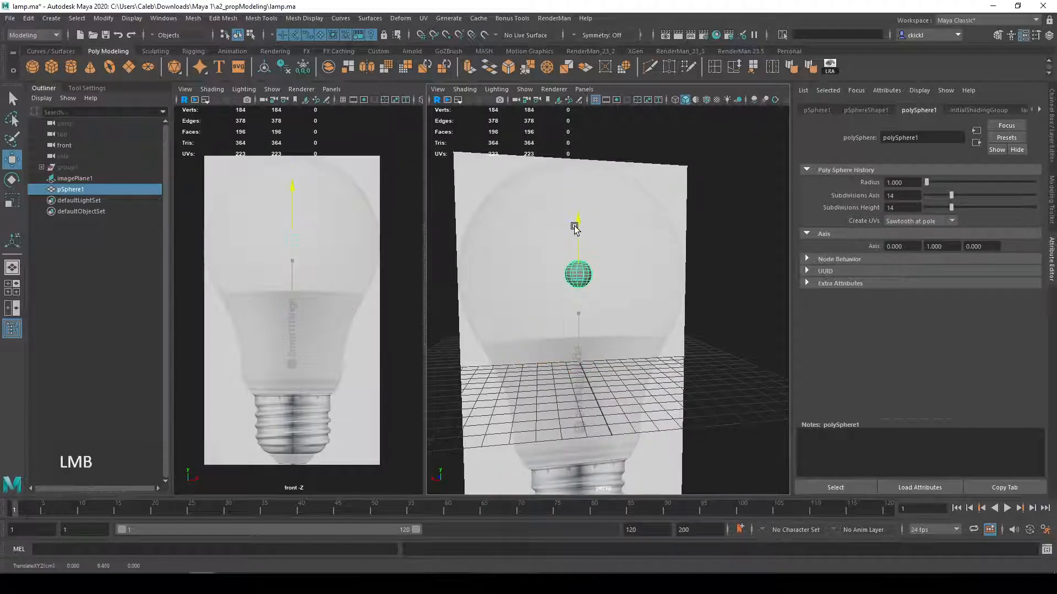
key("r")
left_click_drag(577, 274, 735, 268)
key("w")
left_click_drag(572, 219, 572, 224)
key("r")
left_click(579, 277)
mouse_move(625, 271)
left_mouse_down("alt")
mouse_move(549, 286)
mouse_move(598, 297)
mouse_move(627, 274)
mouse_move(661, 295)
mouse_move(649, 266)
mouse_move(638, 282)
left_mouse_up("alt")
key("3")
key("e")
key("r")
left_click(579, 279)
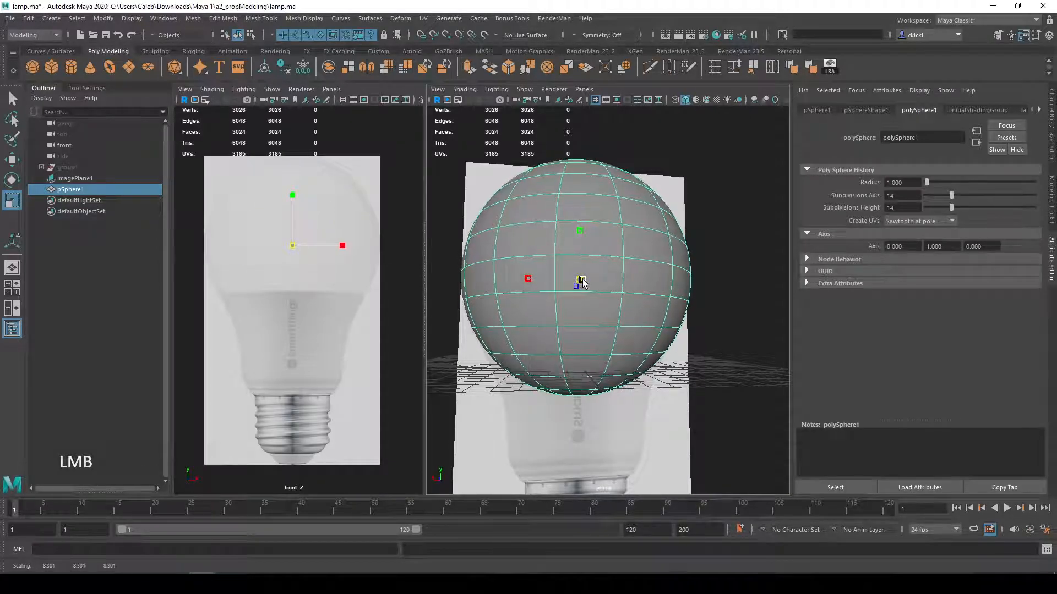
key("w")
left_click_drag(531, 280, 748, 283)
key("ctrl+z")
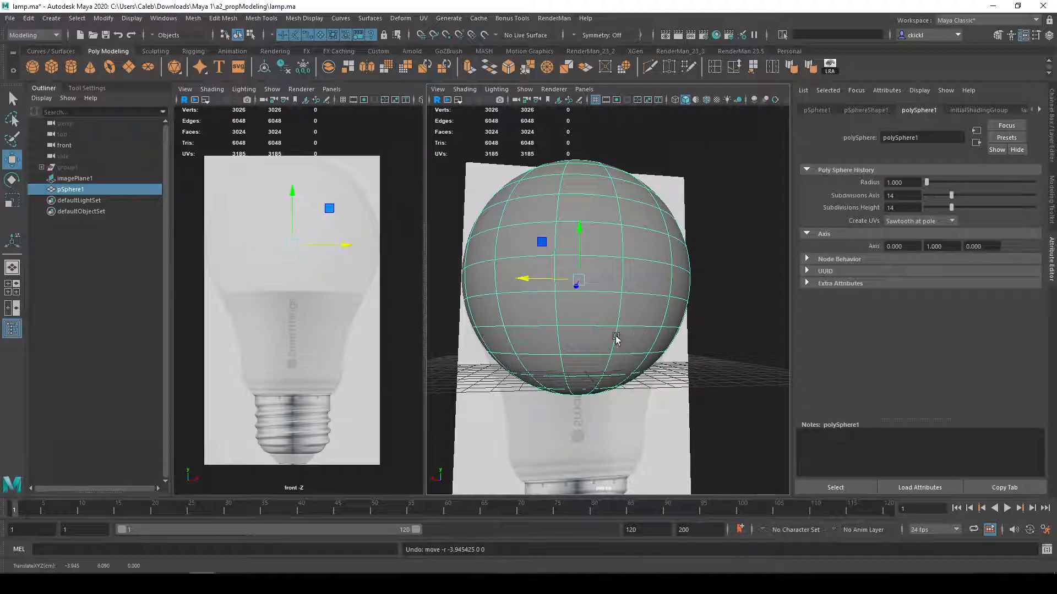
Step: Turn off the sphere's smooth preview and detach the mesh along the second edge loop below its equator
middle_click_drag(569, 330, 574, 301, "alt")
mouse_move(574, 302)
left_mouse_down("alt")
mouse_move(568, 325)
mouse_move(589, 307)
left_mouse_up("alt")
key("1")
key("q")
right_click_drag(611, 295, 608, 262)
mouse_move(595, 315)
left_mouse_down("alt")
mouse_move(616, 312)
mouse_move(599, 315)
left_mouse_up("alt")
right_click_drag(600, 315, 600, 315, "shift")
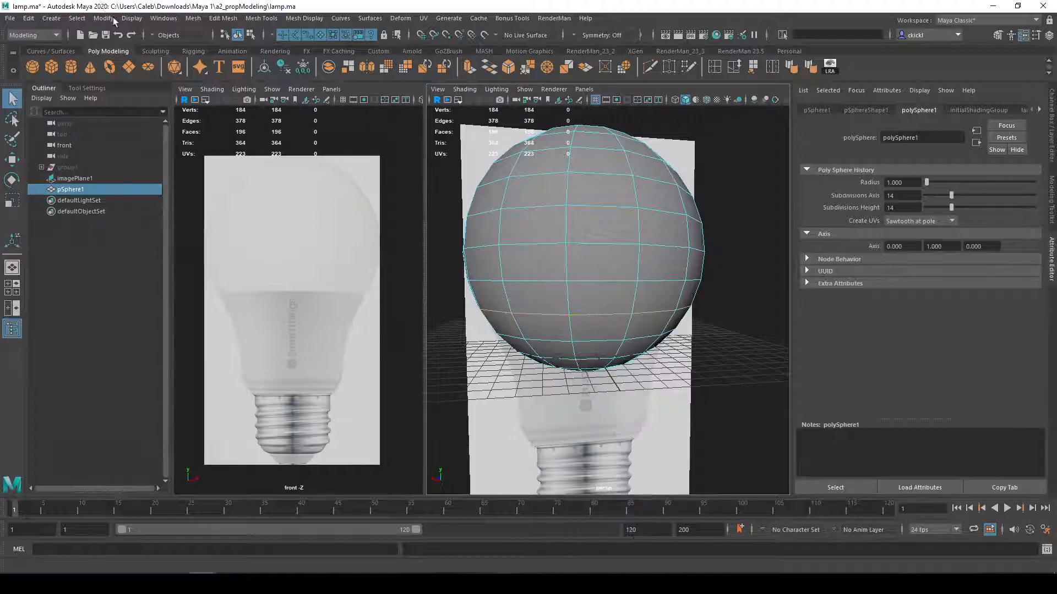
left_click(229, 20)
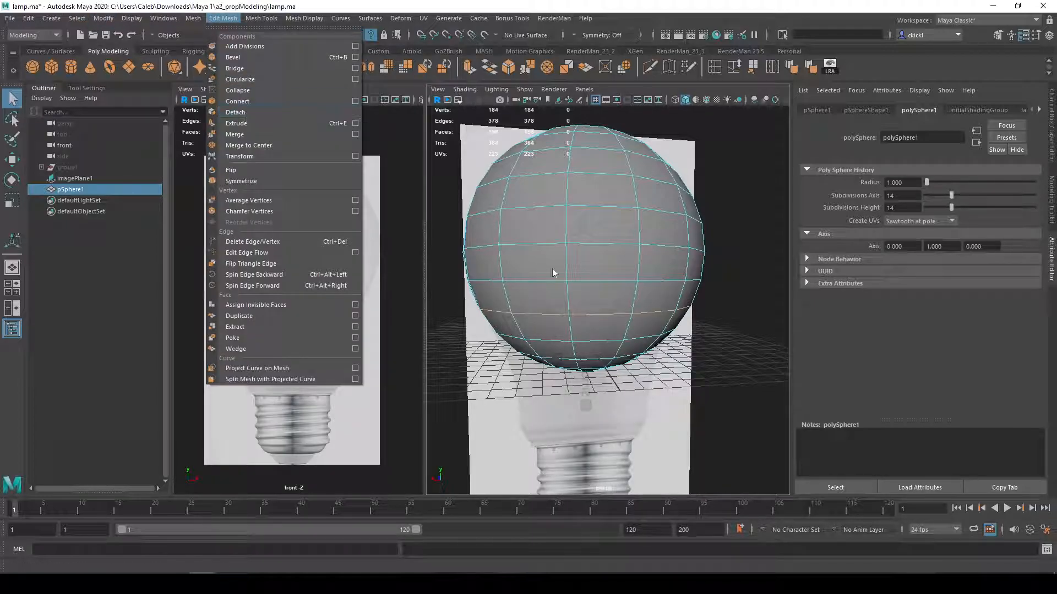
left_click(252, 111)
Step: Delete all the faces of the detached lower part of the sphere
right_click_drag(594, 293, 593, 326)
left_click(597, 334)
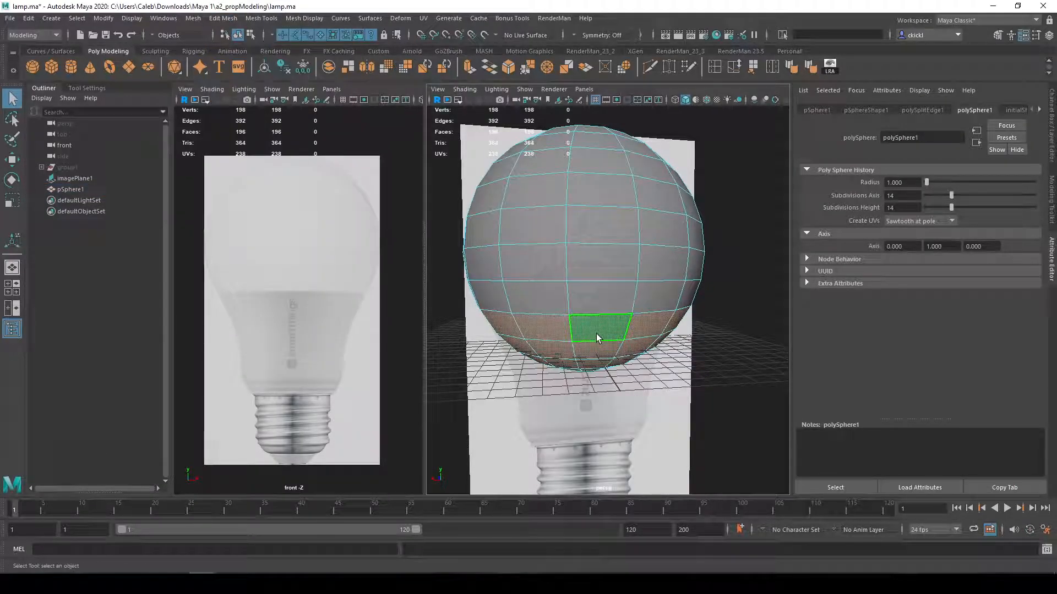
key("Delete")
Step: Extrude the sphere's open lower border edges, lower them towards the bulb's screw base and scale them in to its neck width
right_click_drag(626, 282, 621, 246)
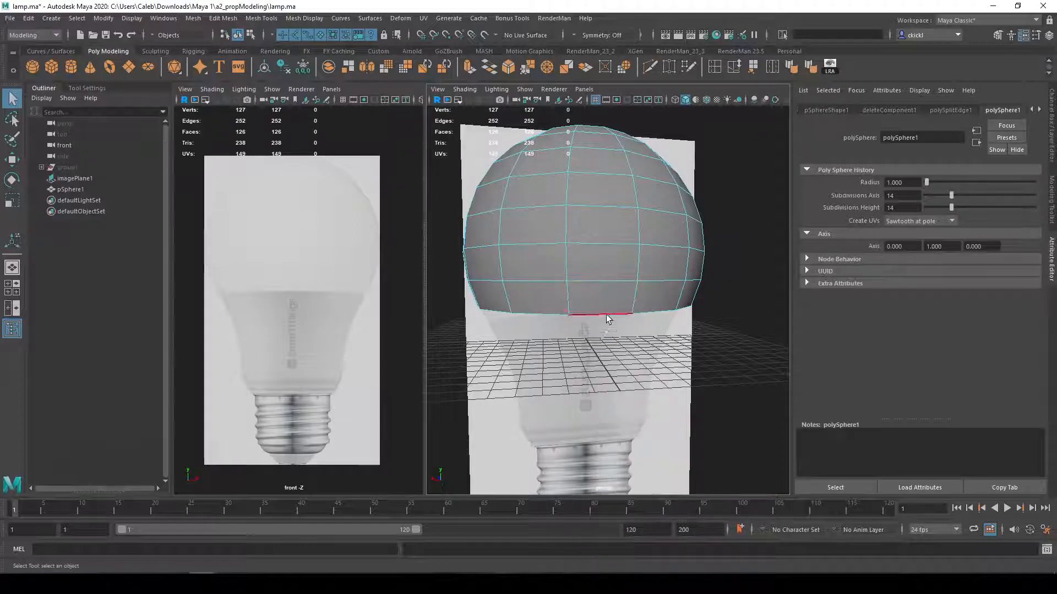
left_click_drag(607, 311, 630, 330, "alt")
key("ctrl+e")
key("w")
left_click_drag(585, 249, 603, 336)
key("r")
left_click_drag(608, 380, 556, 380)
Step: Show polygons in the front view and turn on X-Ray shading there to compare the mesh with the bulb reference
left_click(270, 90)
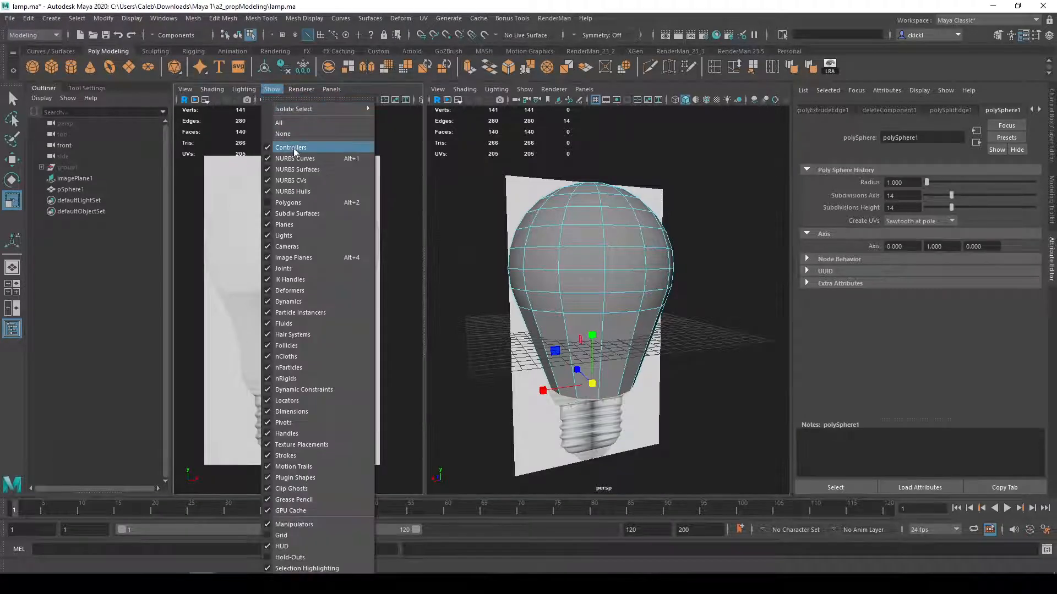
left_click(300, 209)
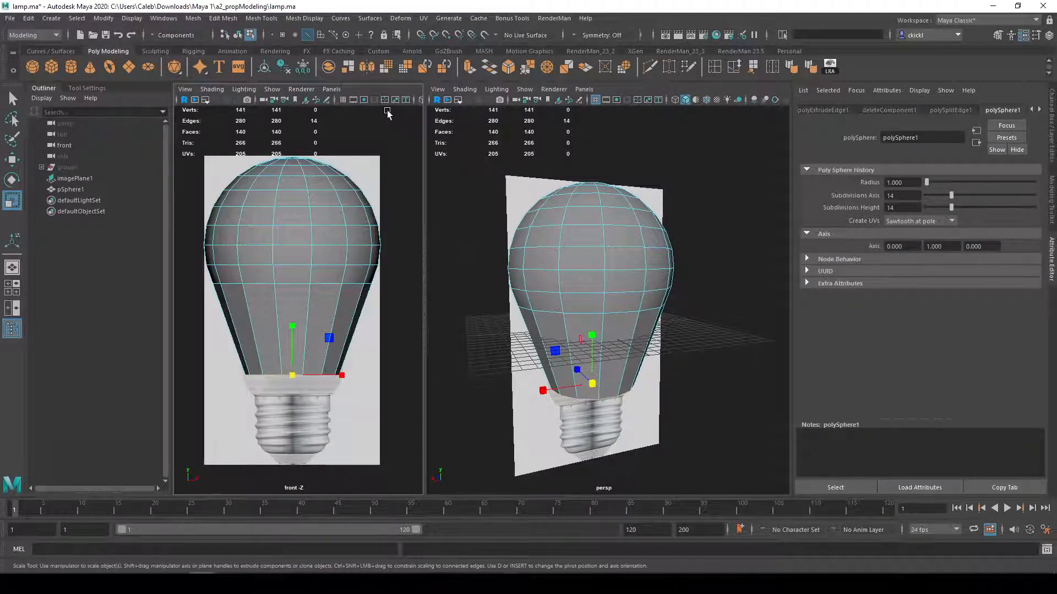
left_click(211, 89)
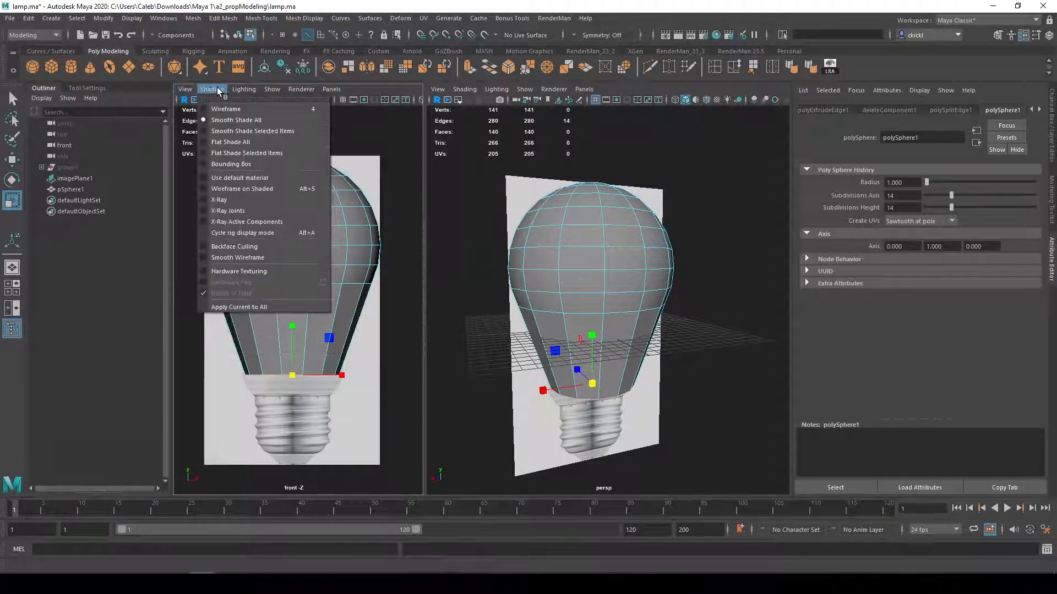
left_click(229, 199)
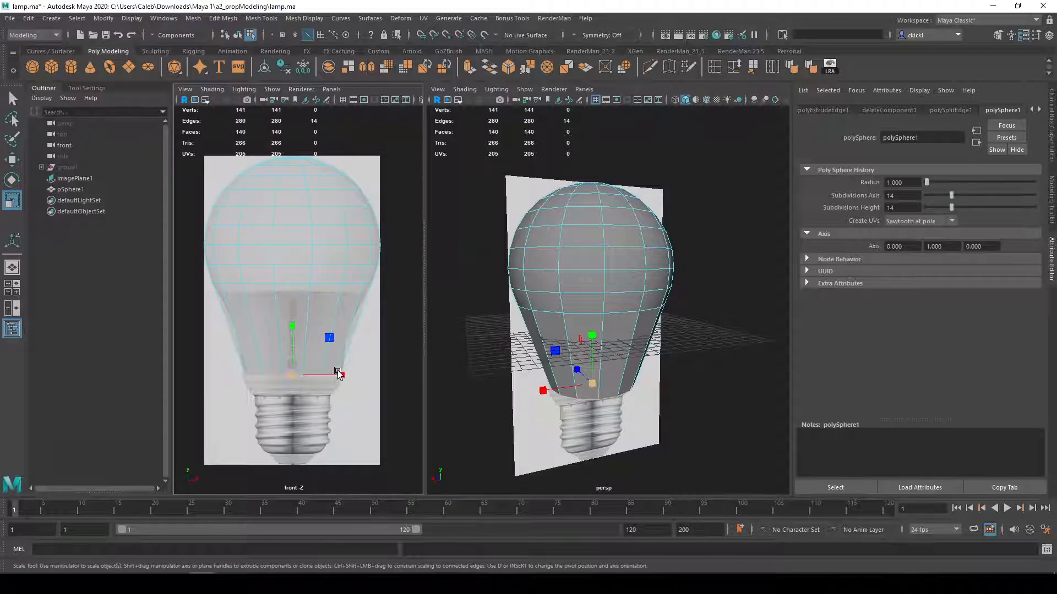
scroll(336, 372, "up", 3)
middle_click_drag(327, 375, 329, 349, "alt")
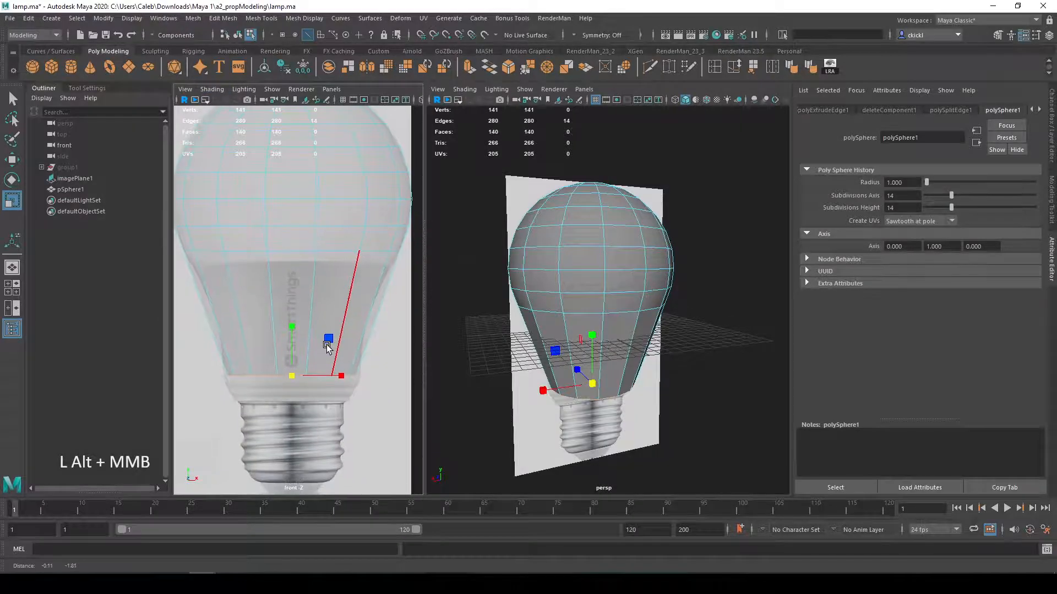
Step: Move the lowest edge loop of the dome down to the seam shown in the reference image
double_click(340, 251)
key("w")
left_click_drag(292, 202, 292, 212)
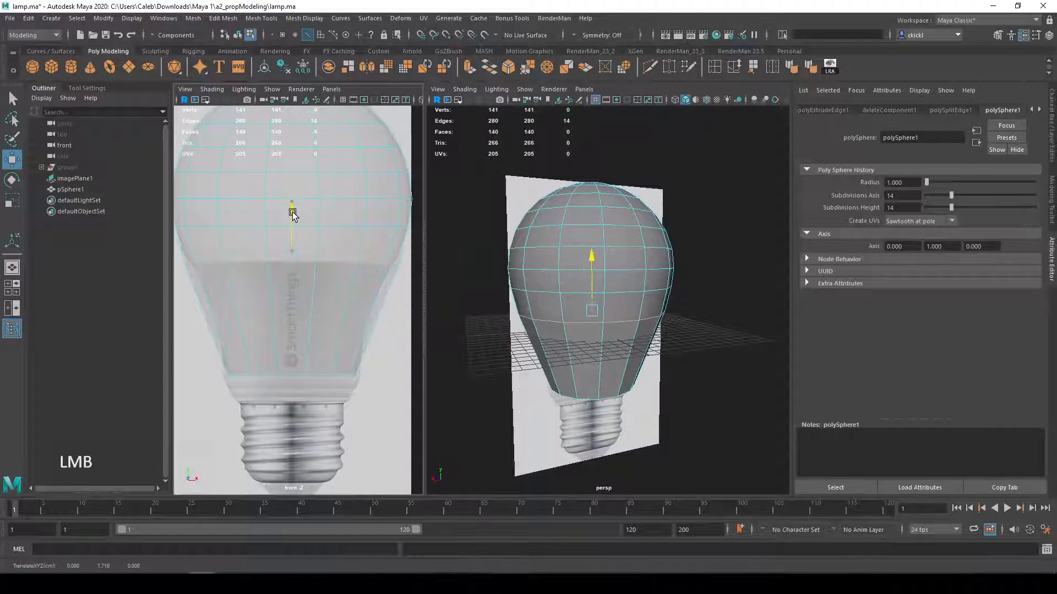
Step: Try to scale the seam edge loop uniformly, checking it in smooth preview, and undo the scaling
key("r")
left_click(286, 267)
key("3")
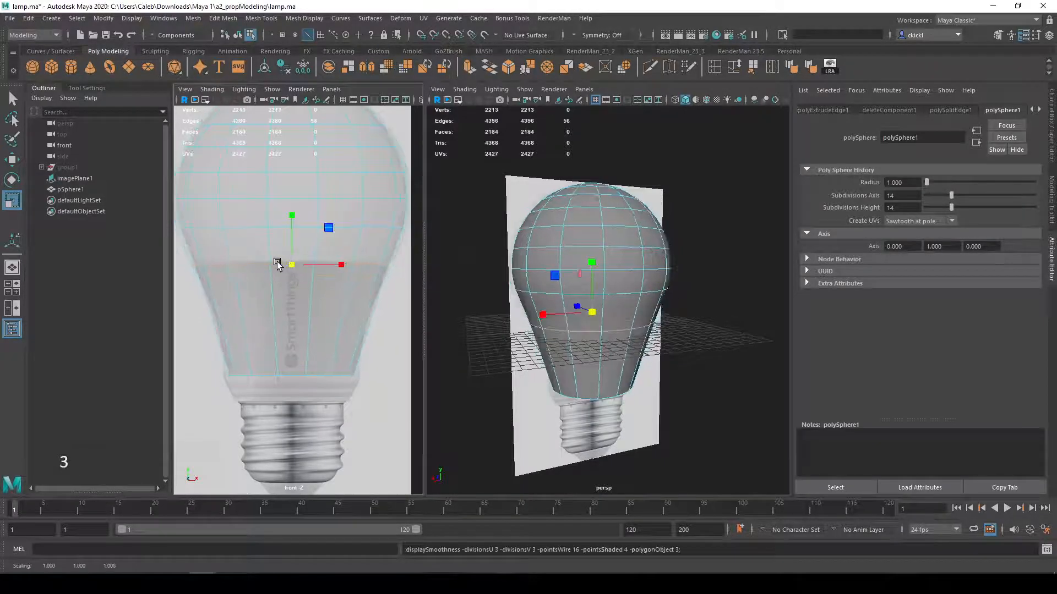
key("ctrl+z")
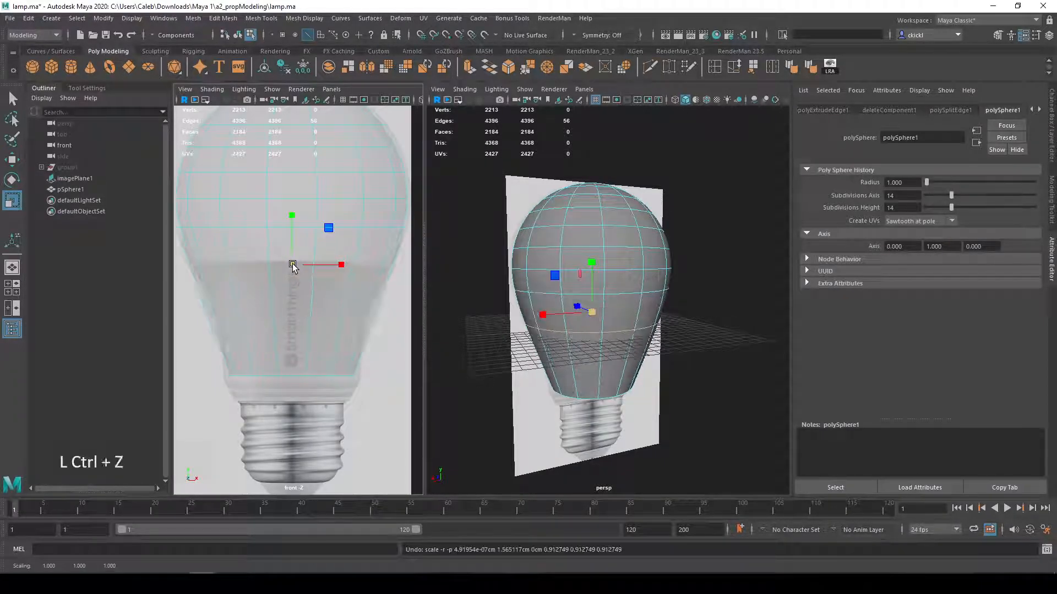
key("1")
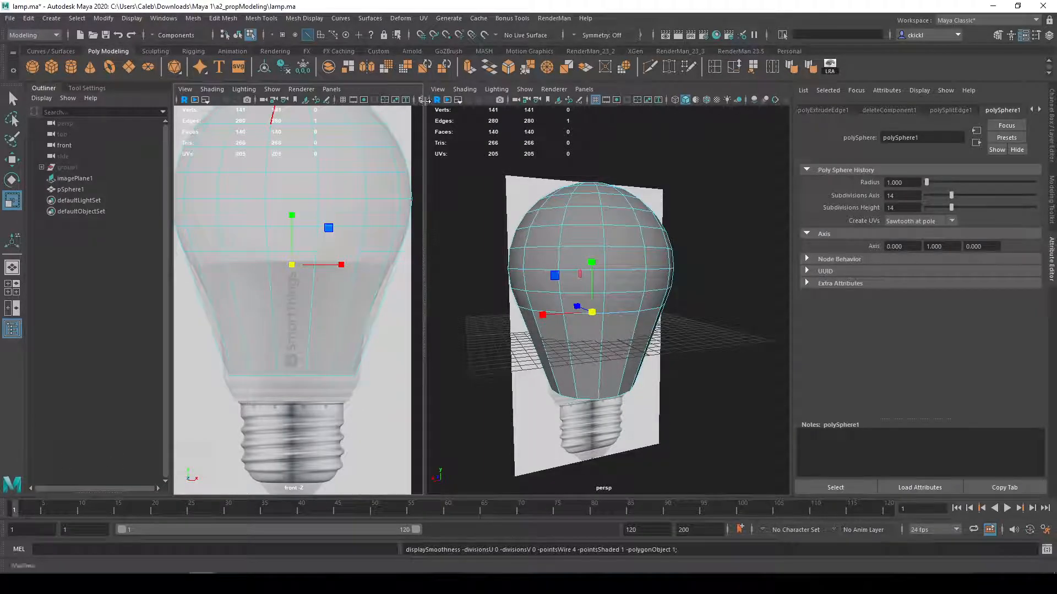
Step: Insert a supporting edge loop just above the seam with Multi-Cut and check it in smooth preview
left_click(649, 66)
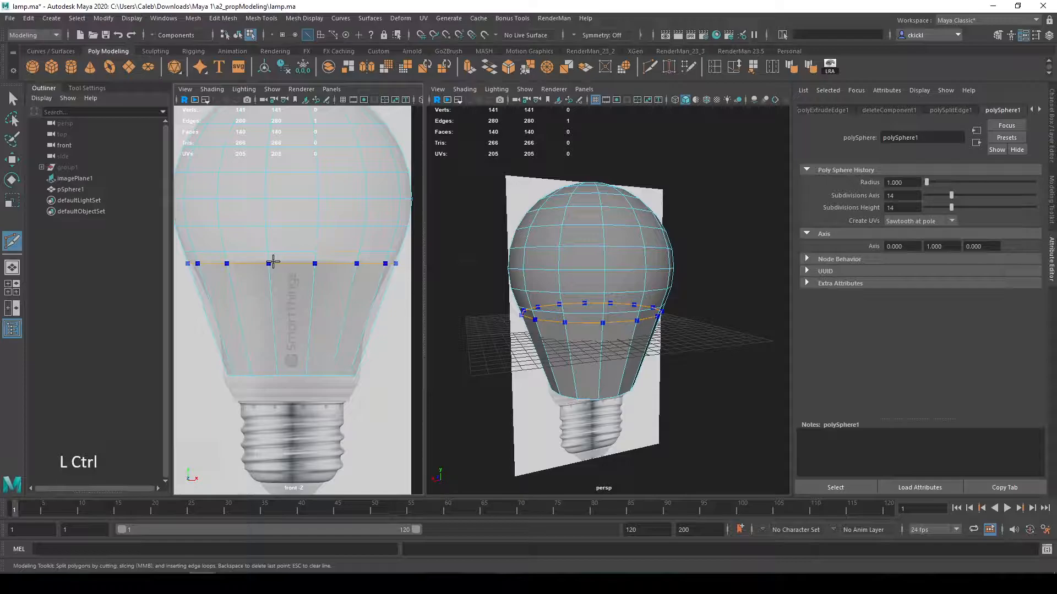
left_click(390, 306, "ctrl")
key("3")
key("1")
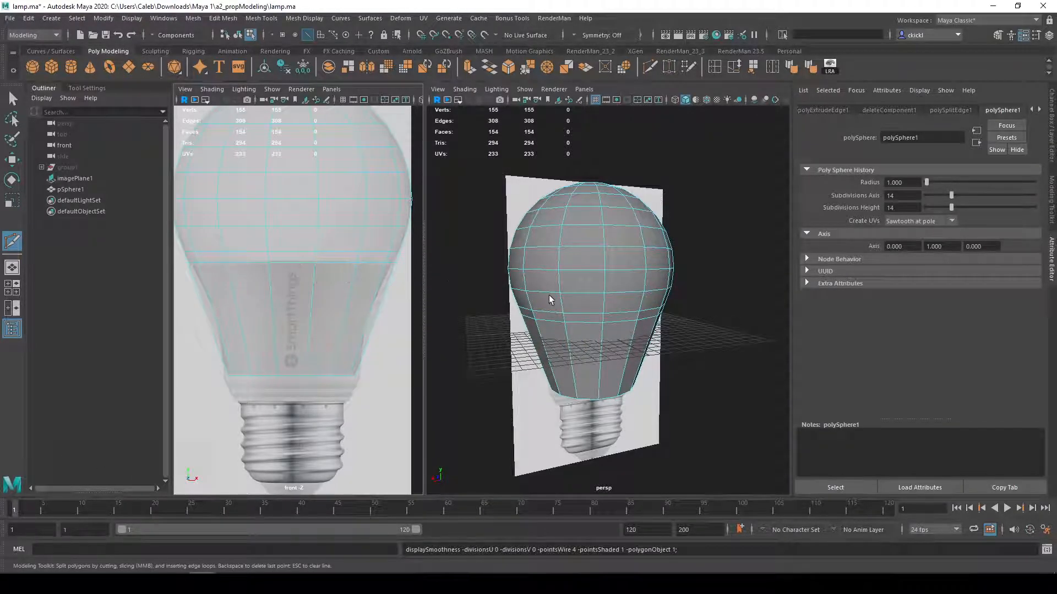
key("q")
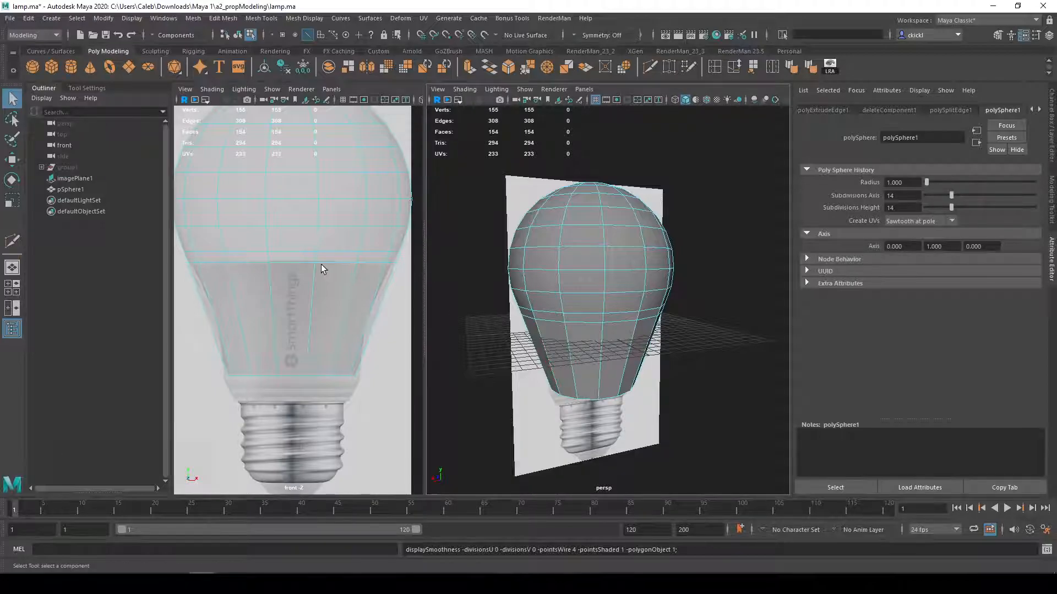
Step: Insert an edge loop around the middle of the tapered body below the seam with Multi-Cut
left_click(649, 67)
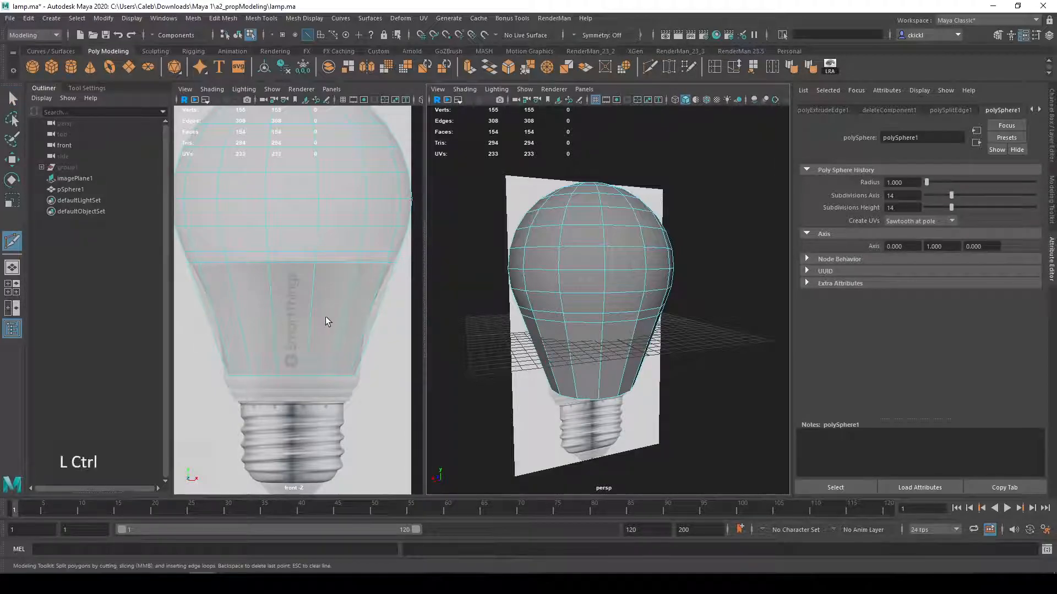
key("q")
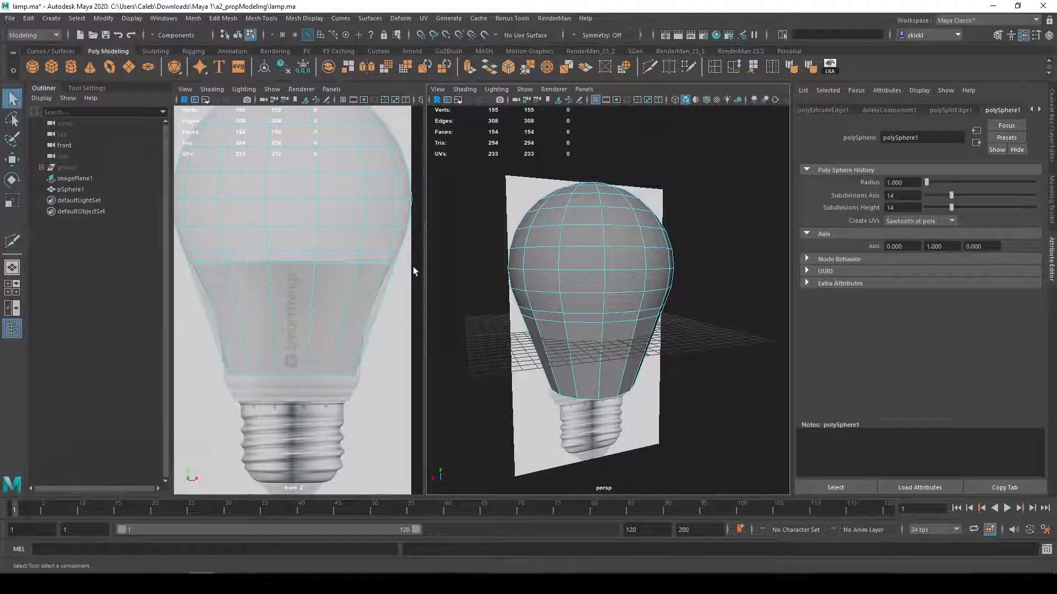
left_click(649, 67)
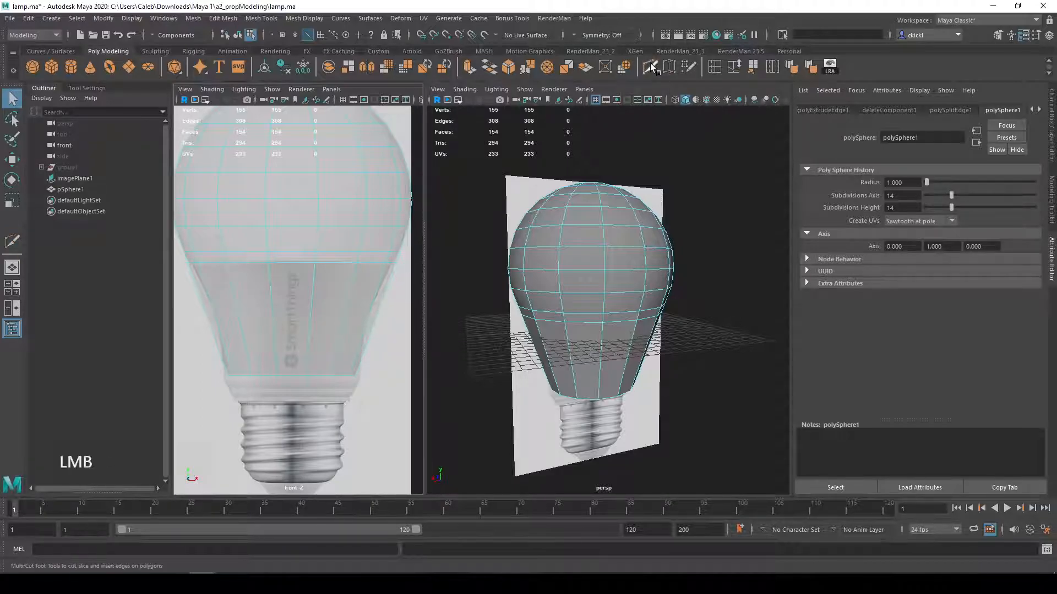
left_click(354, 317, "ctrl")
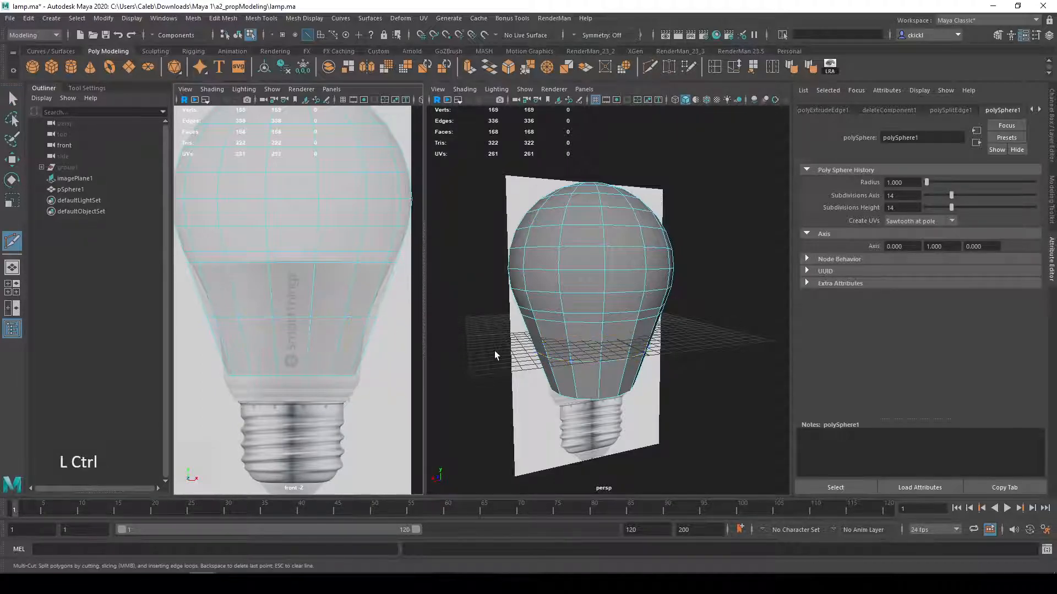
Step: Scale the tapered body's middle edge loop inward to follow the reference's concave outline, and turn on smooth preview
key("q")
double_click(367, 323)
key("r")
left_click_drag(285, 319, 278, 319)
key("3")
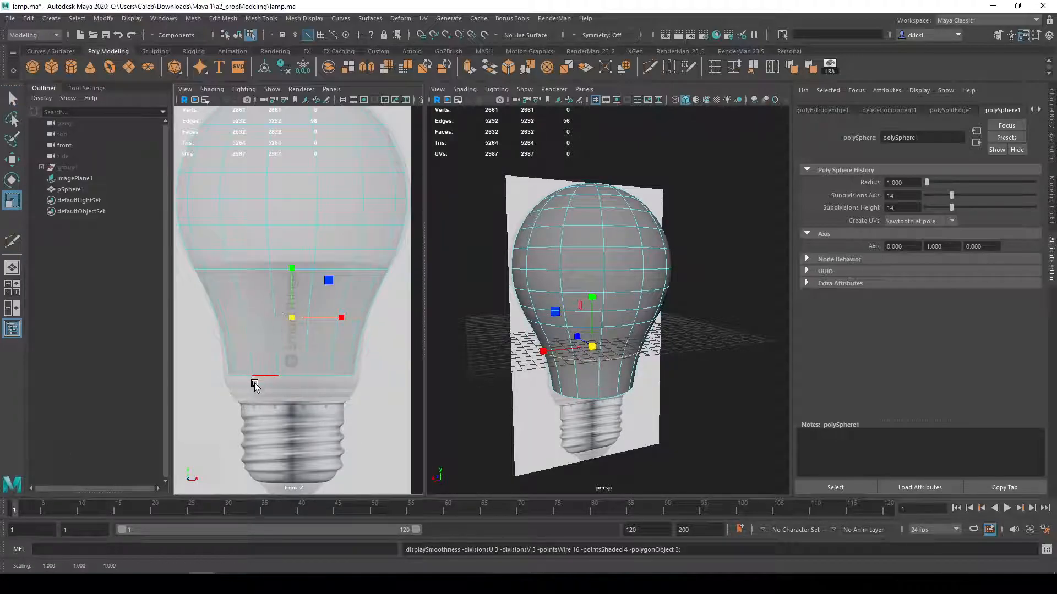
Step: Undo the trial scaling, then scale the bulb's open bottom edge loop slightly outward to match the reference outline
left_click_drag(294, 323, 304, 320)
key("ctrl+z")
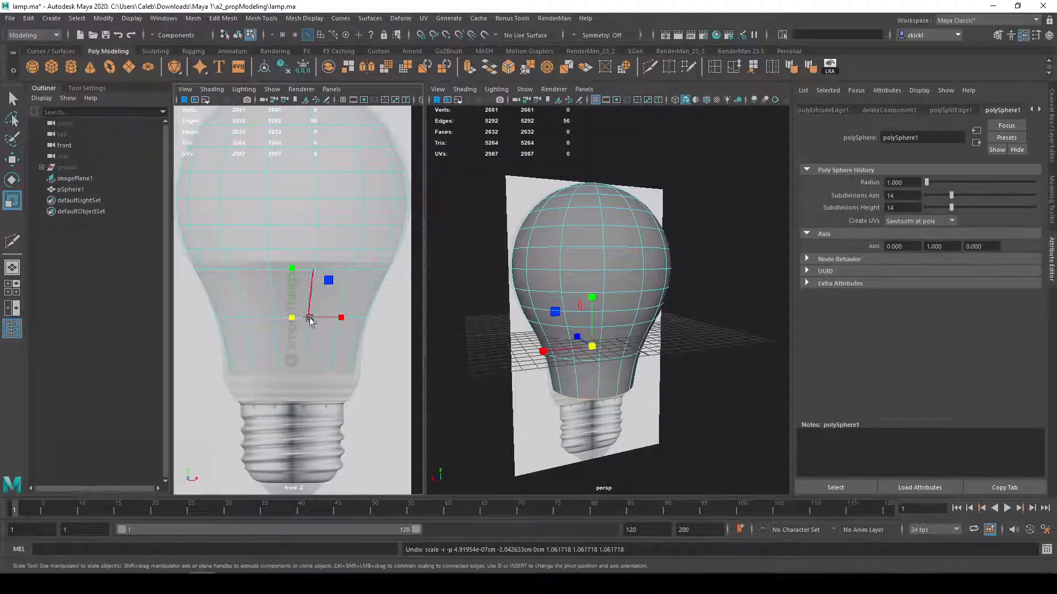
key("q")
key("w")
key("e")
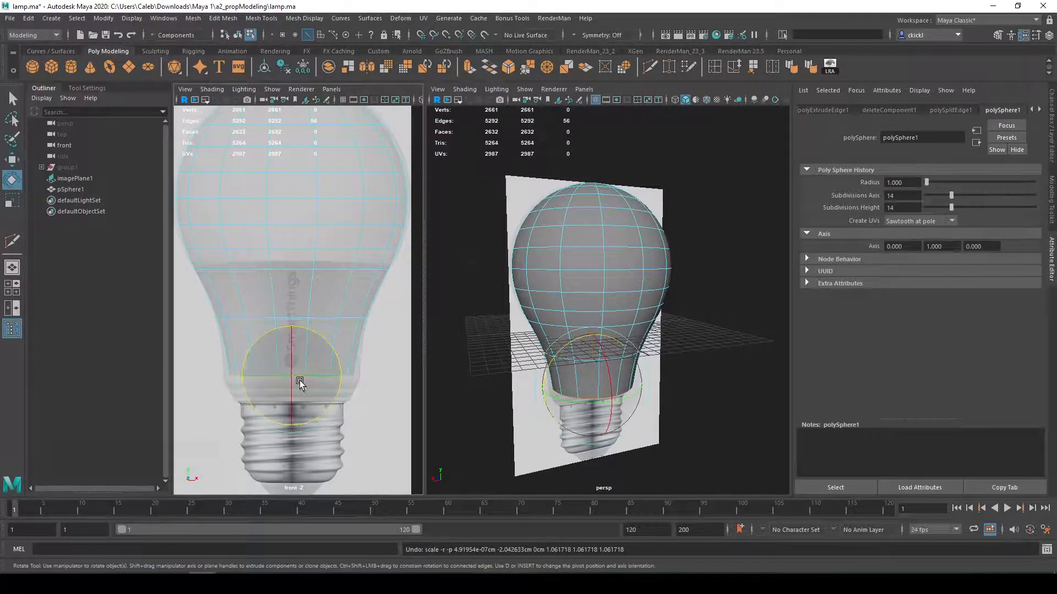
key("r")
left_click_drag(294, 380, 302, 380)
Step: Extrude the open bottom edge loop, move it a short way down and scale it slightly inward
key("ctrl+e")
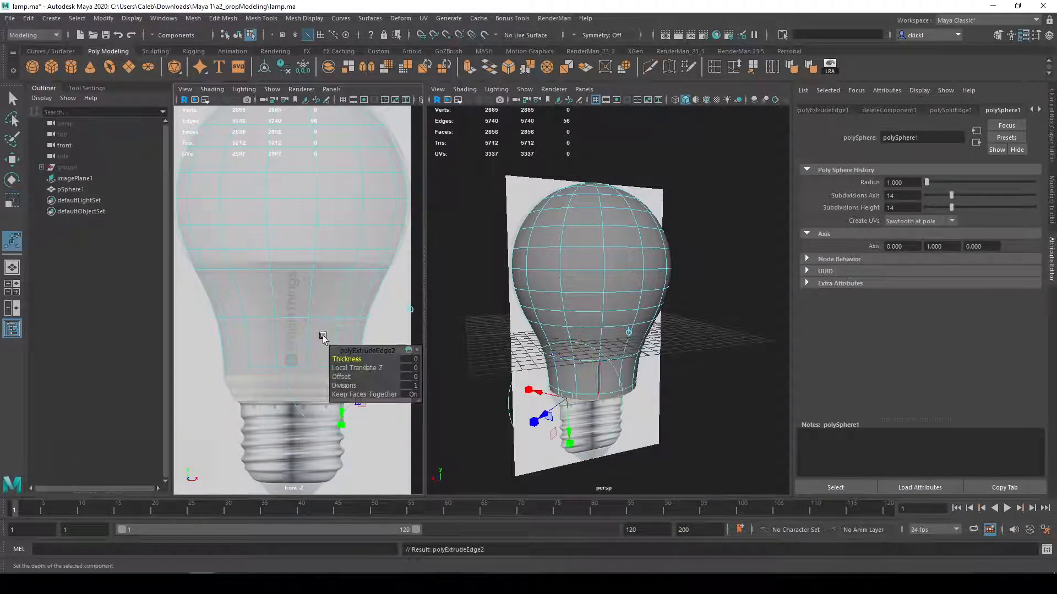
key("w")
left_click_drag(294, 325, 294, 340)
key("e")
key("r")
left_click_drag(288, 388, 286, 389)
Step: Extrude the bottom edge loop again and shape it down to just above the screw base, following the collar's narrowing outline
key("ctrl+e")
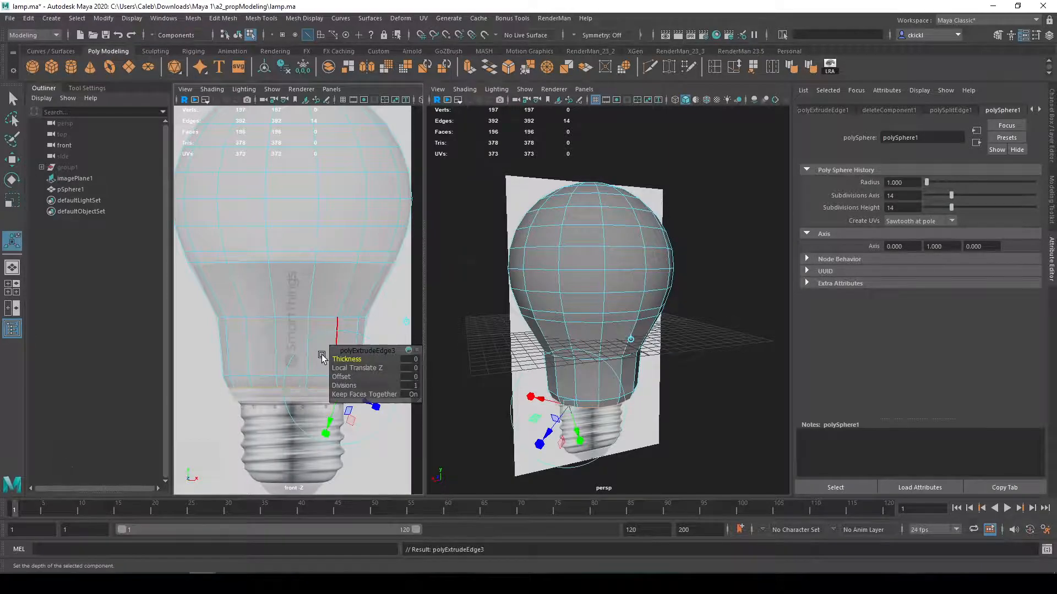
key("w")
left_click_drag(288, 341, 284, 395)
key("r")
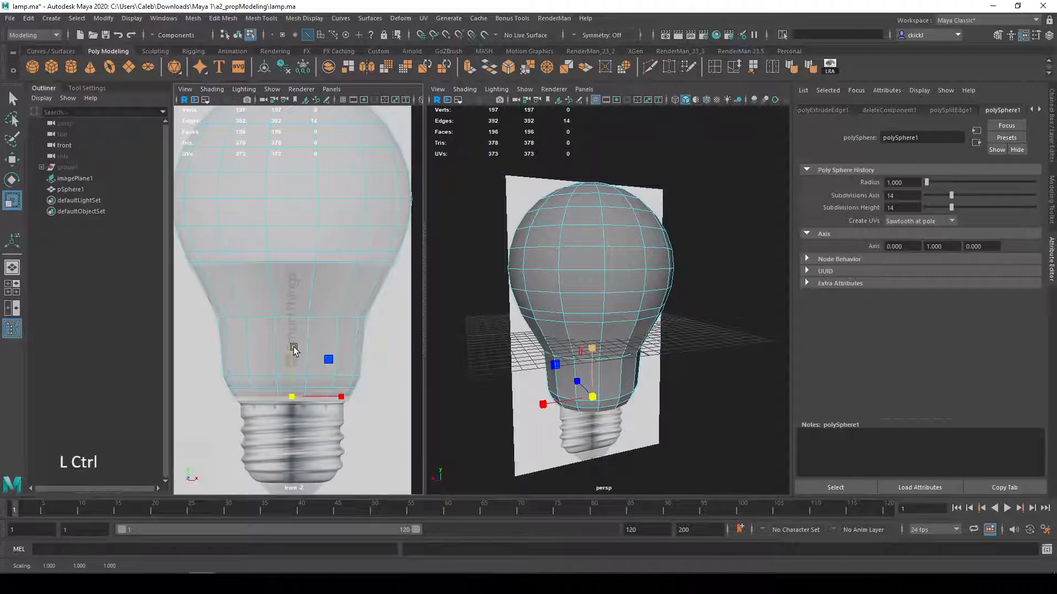
Step: Extrude the collar's bottom edge loop once more and move it down slightly to form a short vertical rim
key("ctrl+e")
key("w")
left_click_drag(291, 344, 291, 349)
Step: Insert two edge loops around the collar above the screw base with Multi-Cut while in smooth preview
scroll(352, 392, "up", 3)
middle_click_drag(358, 385, 356, 361, "alt")
left_click(649, 67)
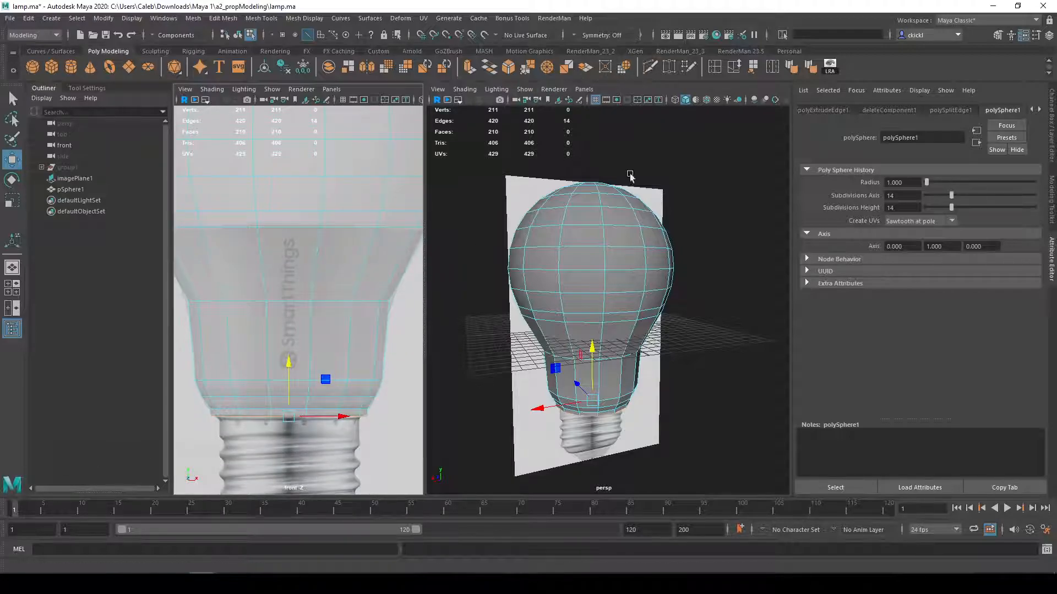
scroll(639, 444, "up", 3)
middle_click_drag(658, 440, 663, 347, "alt")
key("3")
scroll(663, 347, "up", 4)
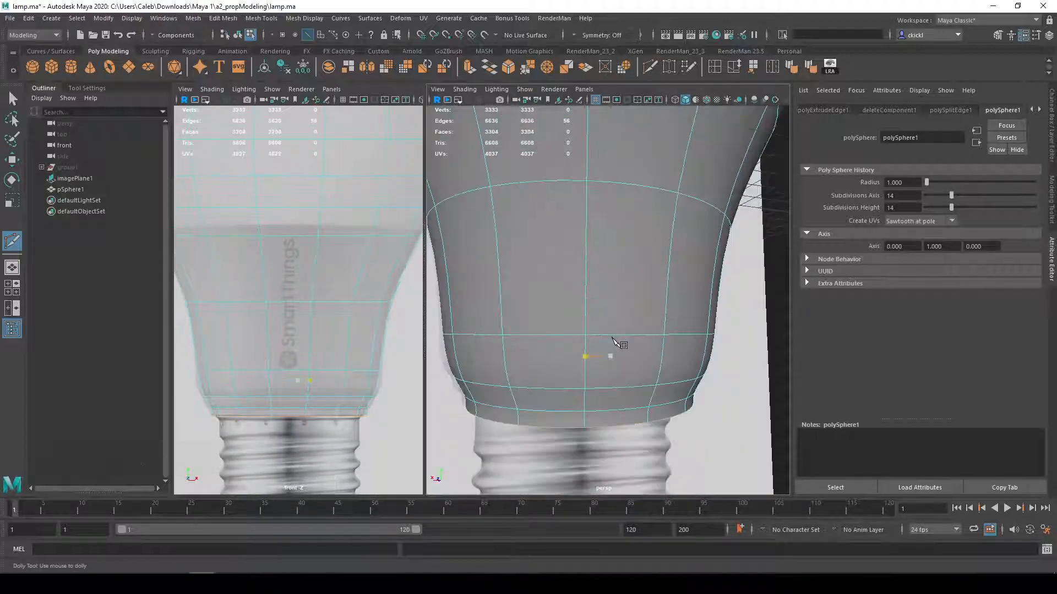
left_click(585, 367, "ctrl")
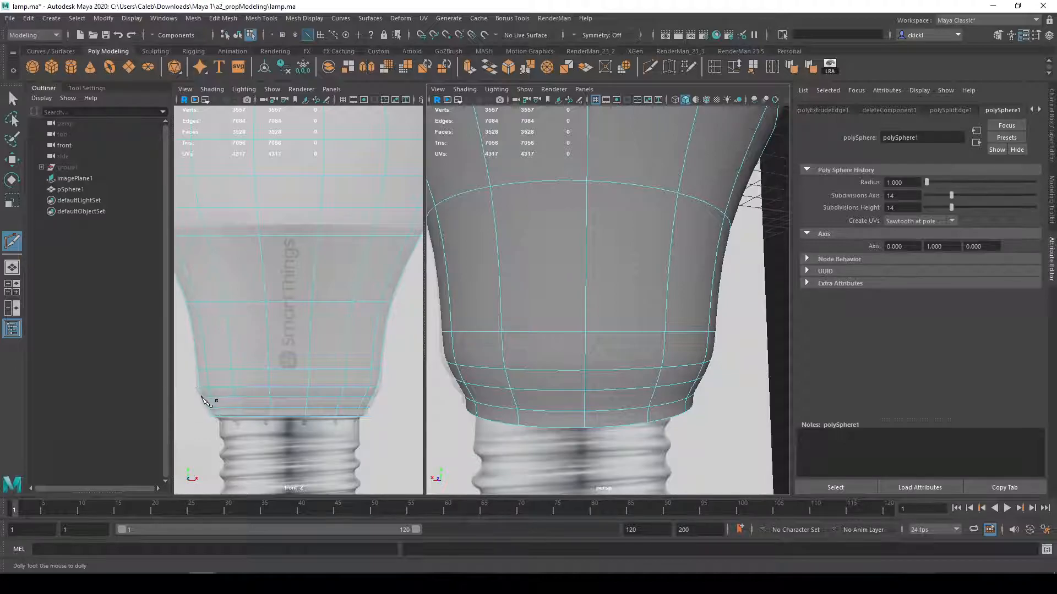
left_click(623, 407, "ctrl")
key("q")
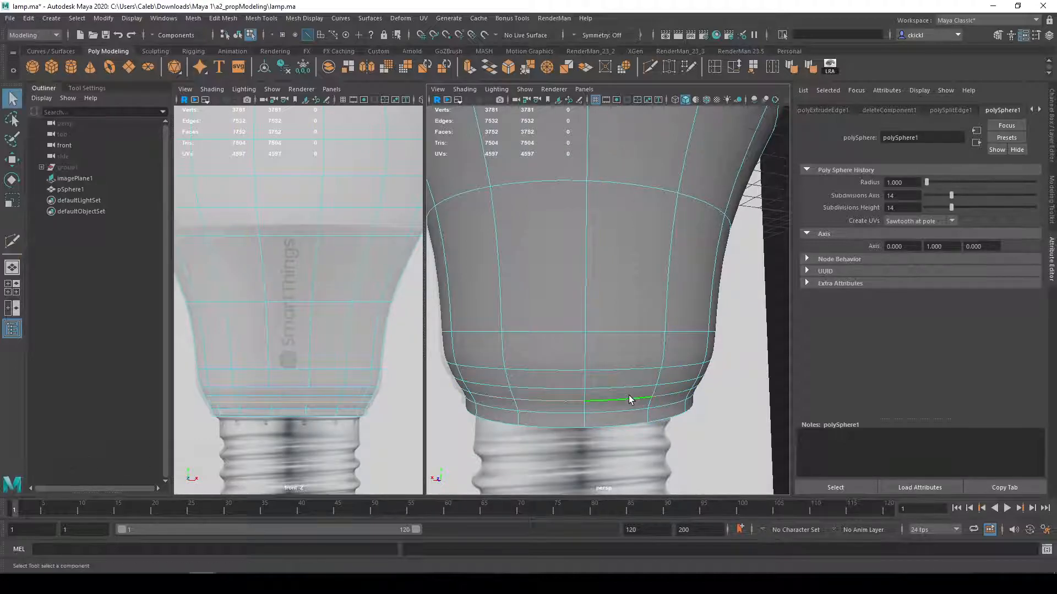
Step: Scale the two new collar edge loops slightly outward to form ridges, comparing the unsmoothed and smoothed shapes
key("1")
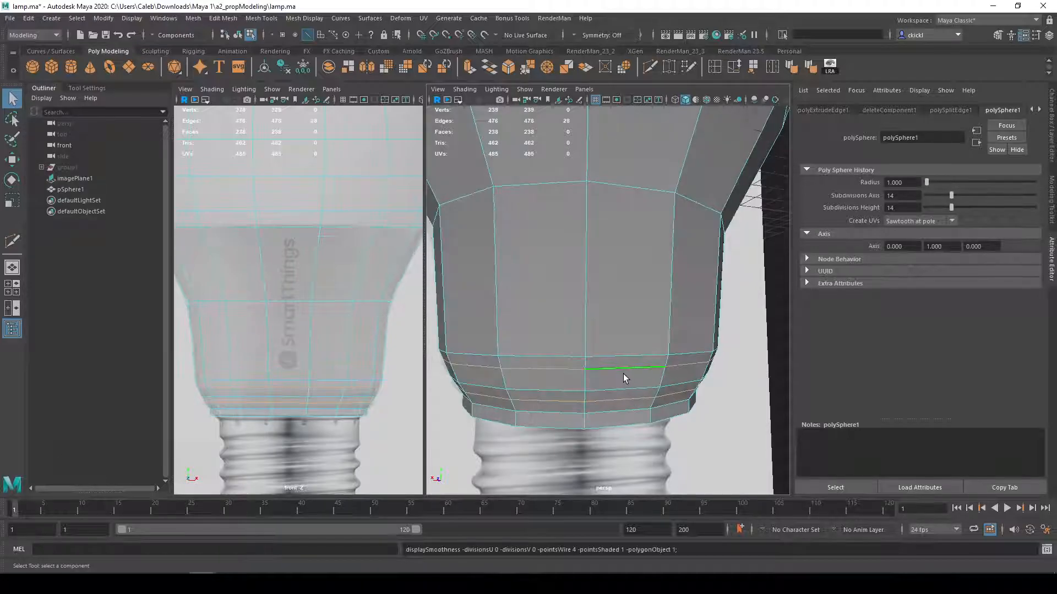
key("r")
key("3")
left_click_drag(580, 370, 590, 373)
key("1")
key("3")
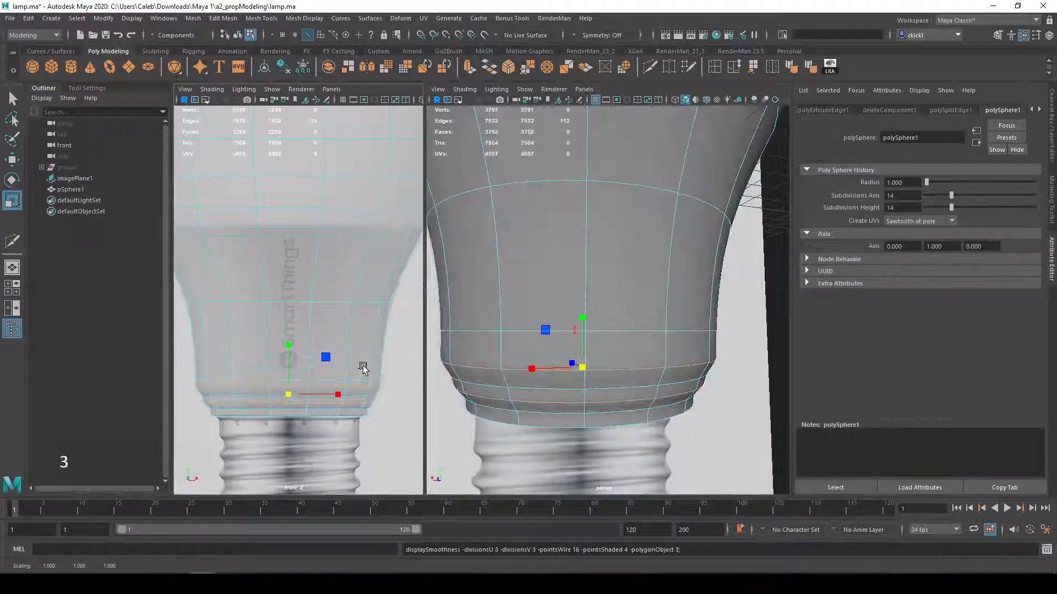
Step: Bevel the two collar edge loops that form the grooves between the ridges with a fraction of 0.2
scroll(294, 414, "up", 2)
middle_click_drag(293, 414, 314, 357, "alt")
key("q")
left_click(334, 371)
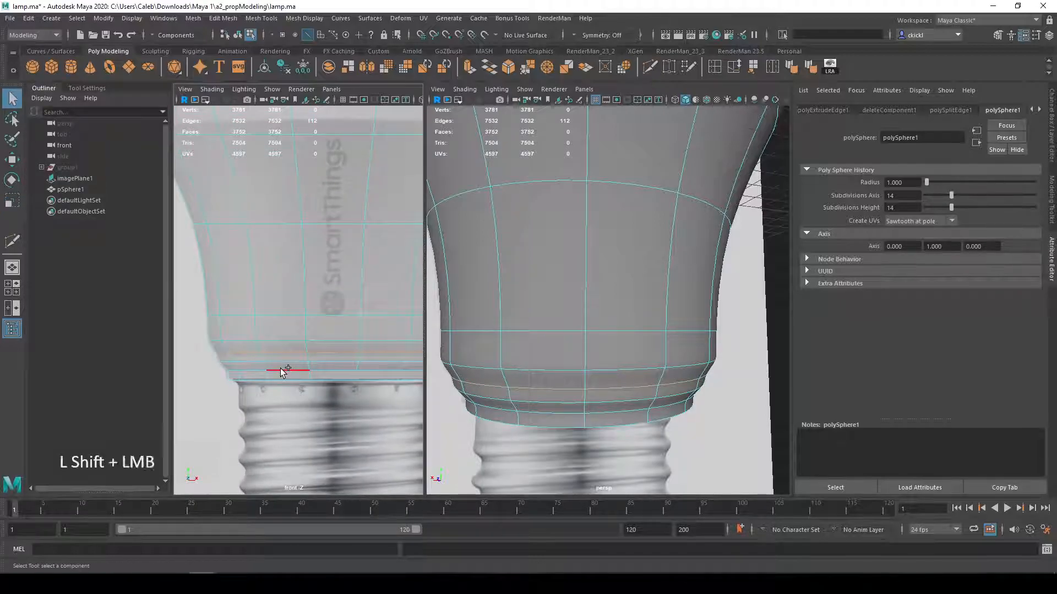
scroll(272, 377, "up", 2)
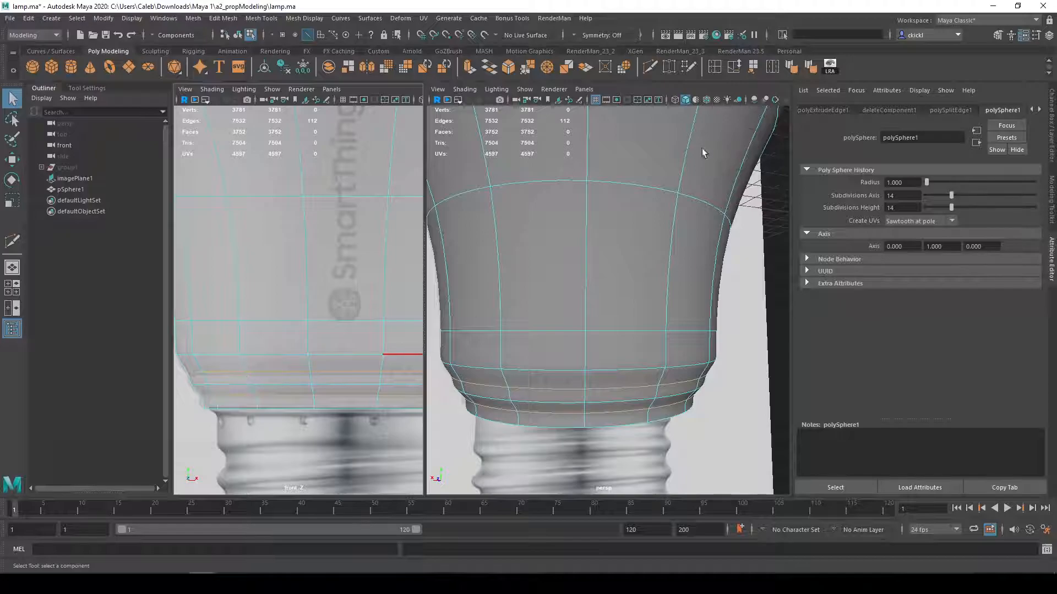
left_click(511, 65)
left_click(341, 359)
mouse_move(341, 358)
left_mouse_down()
mouse_move(363, 359)
mouse_move(341, 359)
left_mouse_up()
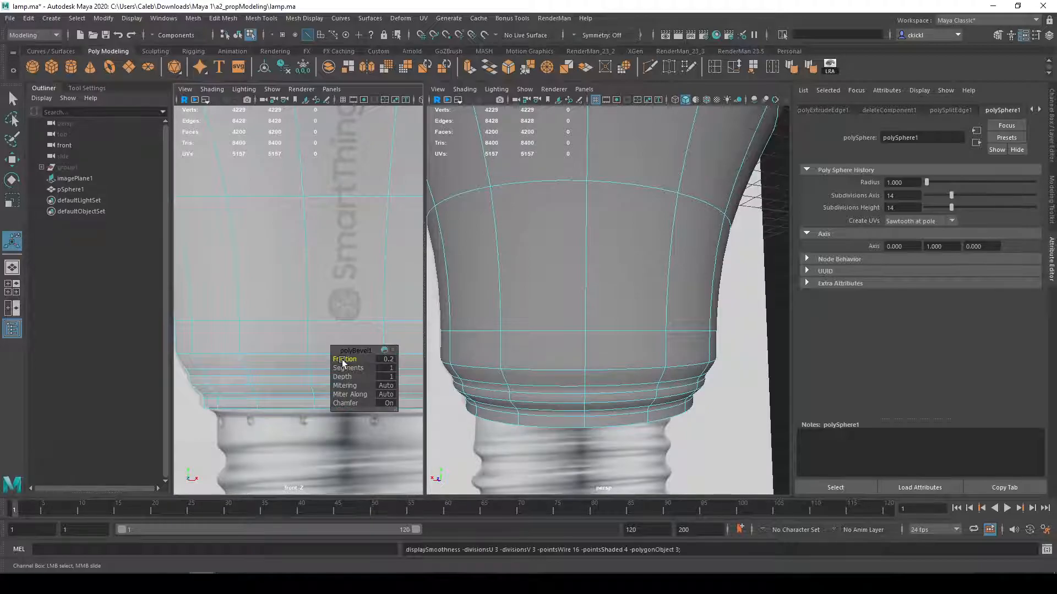
key("1")
key("3")
key("q")
Step: Examine the smoothed bulb and its collar against the reference image in object mode
right_click_drag(275, 375, 346, 276)
left_click(696, 402)
scroll(709, 413, "down", 4)
mouse_move(710, 412)
left_mouse_down("alt")
mouse_move(717, 405)
mouse_move(706, 404)
left_mouse_up("alt")
scroll(603, 324, "down", 4)
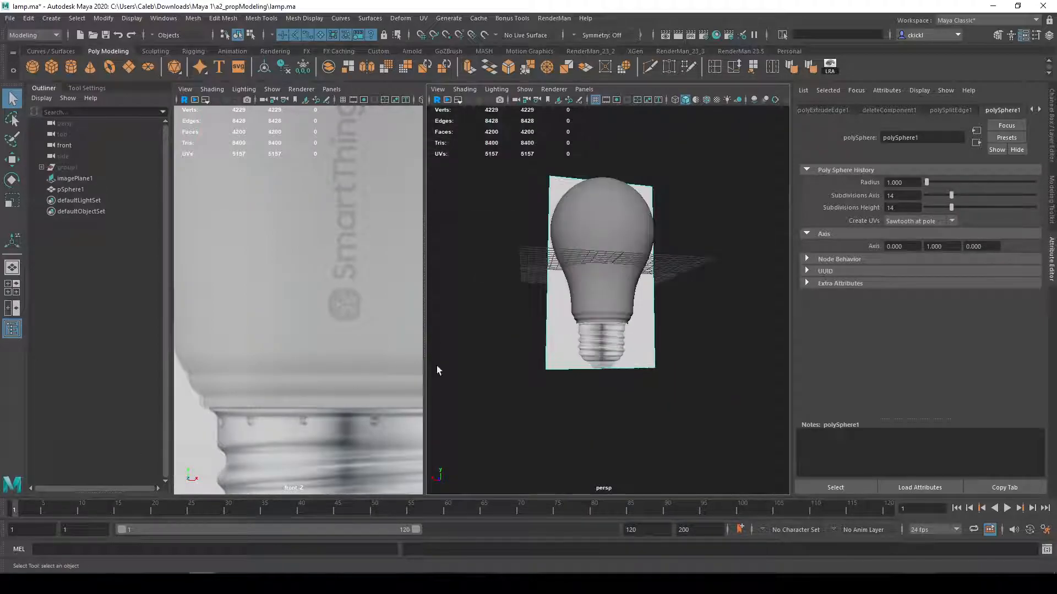
scroll(615, 349, "up", 5)
mouse_move(616, 349)
left_mouse_down("alt")
mouse_move(626, 329)
mouse_move(659, 379)
mouse_move(618, 354)
left_mouse_up("alt")
Step: Extrude the collar's open bottom edge loop and scale it inward to form an underside lip
right_click_drag(620, 294, 619, 324)
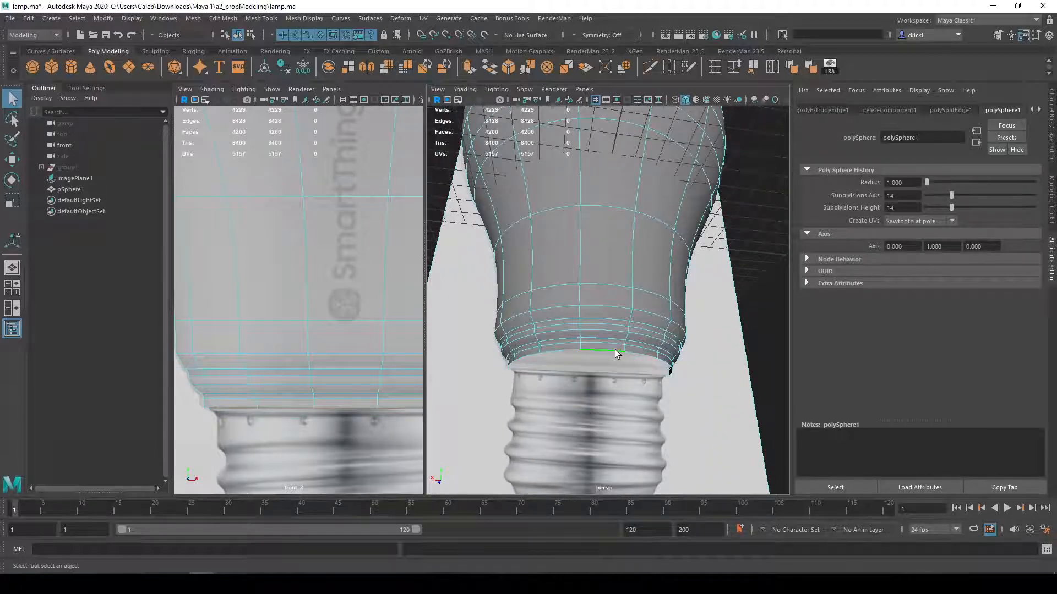
key("1")
double_click(616, 350)
key("ctrl+e")
key("r")
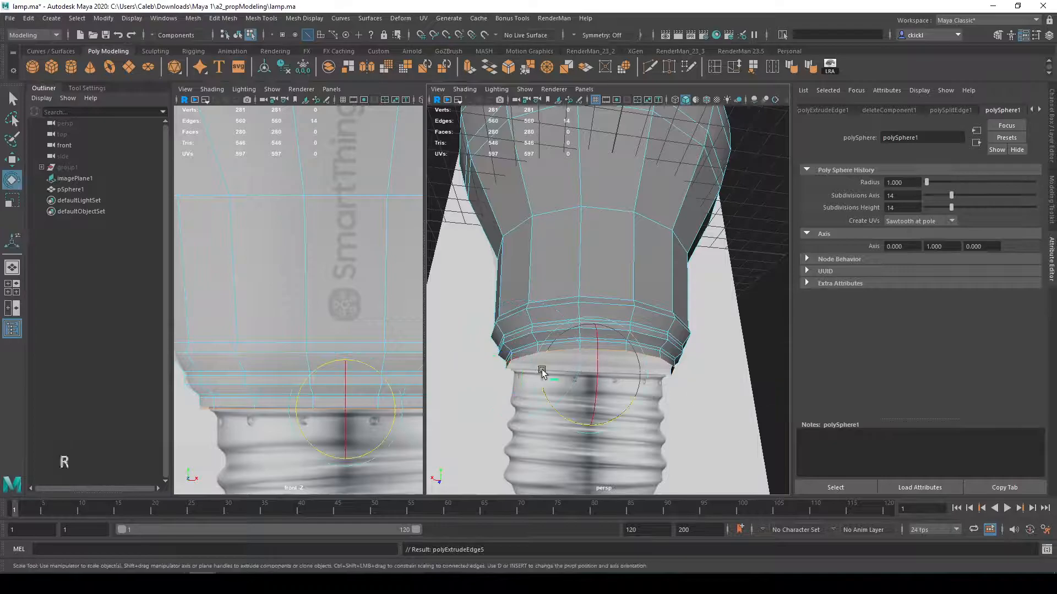
mouse_move(588, 376)
left_mouse_down()
mouse_move(577, 378)
mouse_move(622, 358)
mouse_move(586, 367)
left_mouse_up()
key("q")
Step: Bevel the edge loop at the collar's bottom rim with Chamfer turned off
scroll(615, 360, "up", 3)
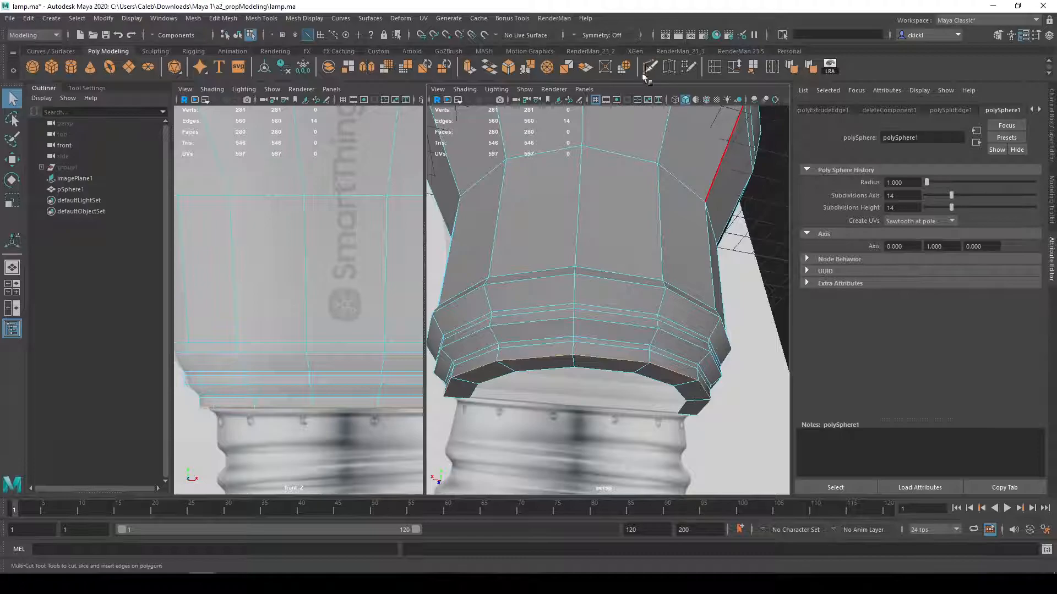
left_click(508, 67)
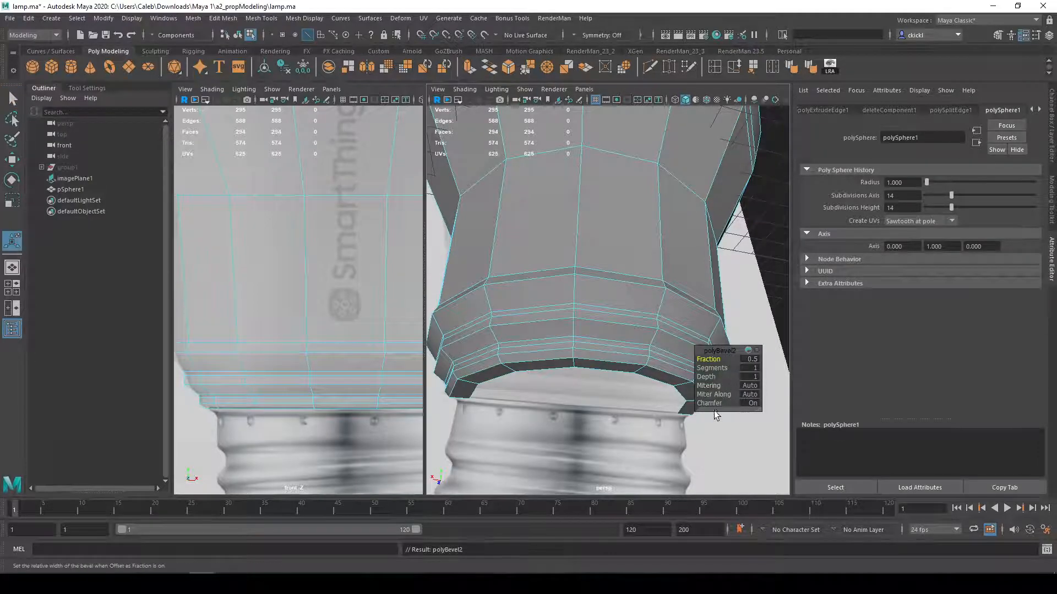
left_click(709, 403)
left_click_drag(554, 370, 632, 374, "alt")
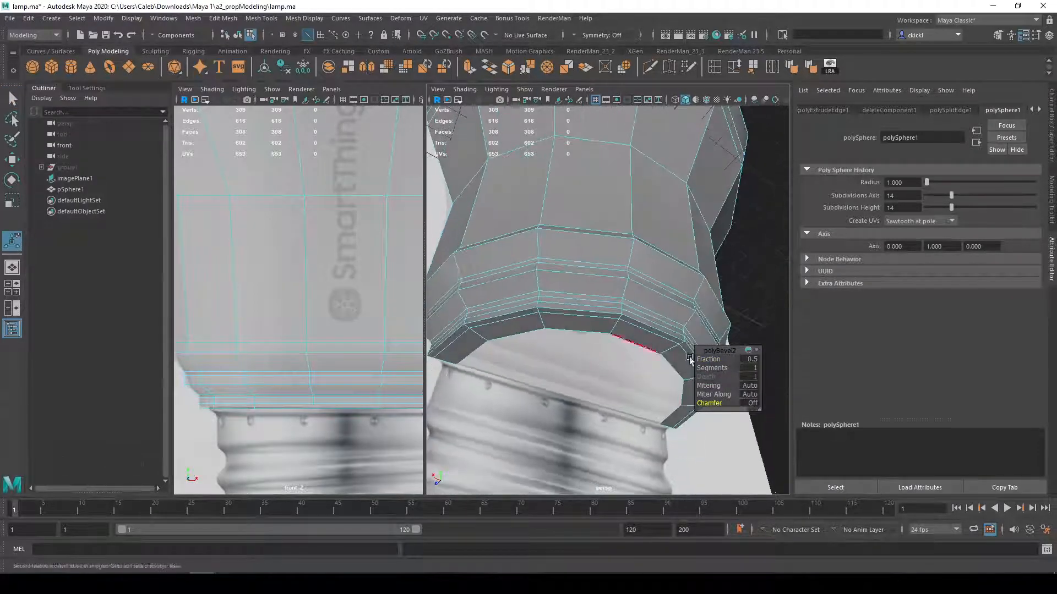
left_click_drag(704, 361, 705, 361)
left_click_drag(633, 314, 632, 337, "alt")
key("q")
Step: Examine the whole bulb in object mode with smooth preview turned on
mouse_move(631, 333)
right_mouse_down()
mouse_move(696, 268)
mouse_move(727, 290)
mouse_move(629, 279)
mouse_move(683, 244)
mouse_move(691, 257)
right_mouse_up()
key("3")
left_click_drag(708, 276, 639, 296, "alt")
scroll(608, 265, "up", 4)
middle_click_drag(604, 261, 617, 315, "alt")
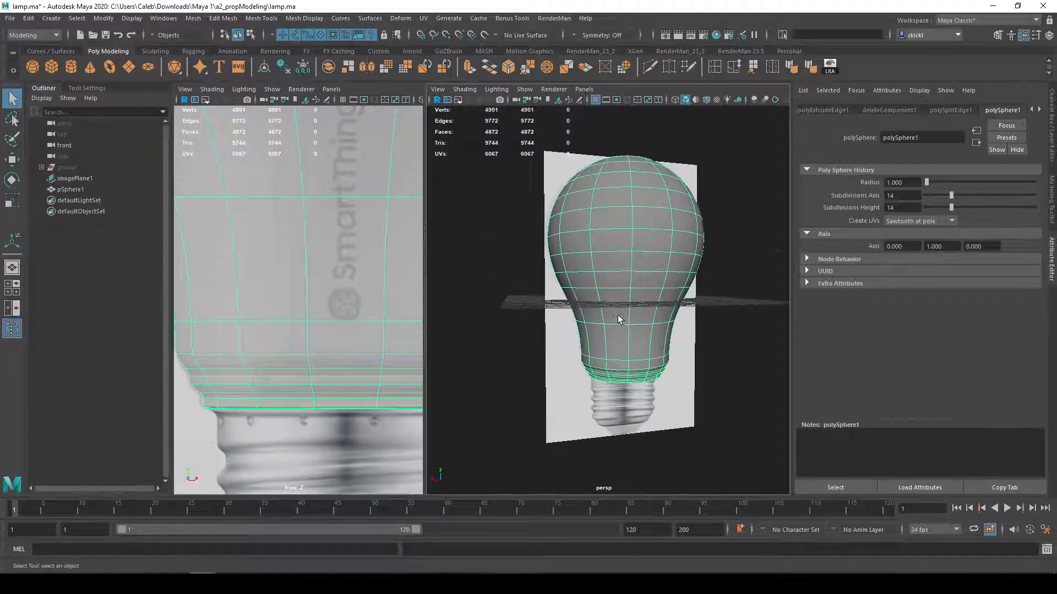
Step: Detach the bulb mesh along the edge loop where the white dome meets the grey body, with smooth preview off
scroll(253, 242, "down", 5)
middle_click_drag(316, 230, 329, 322, "alt")
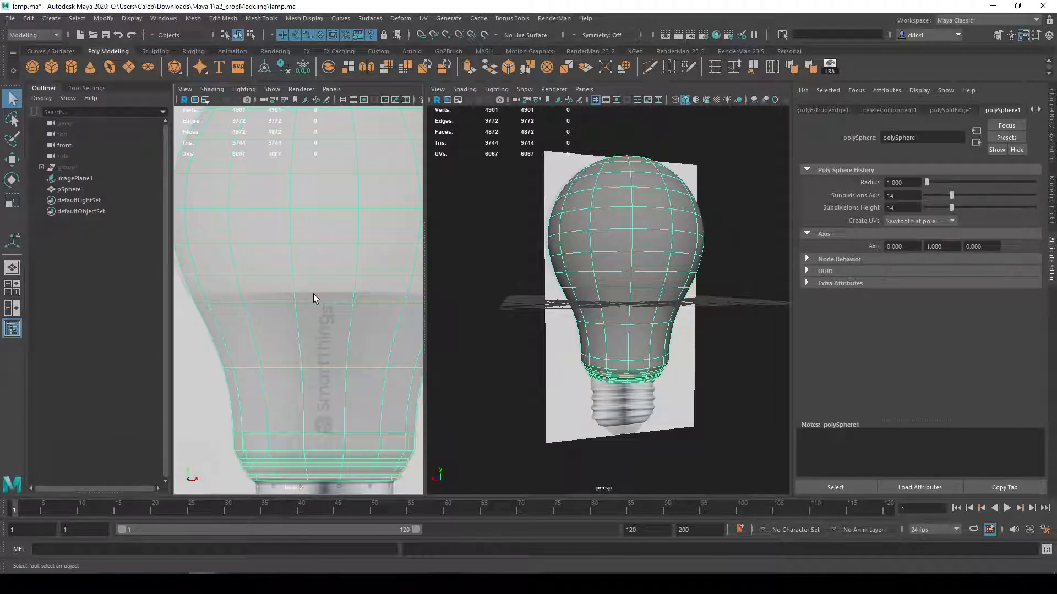
key("1")
right_click_drag(327, 295, 333, 247)
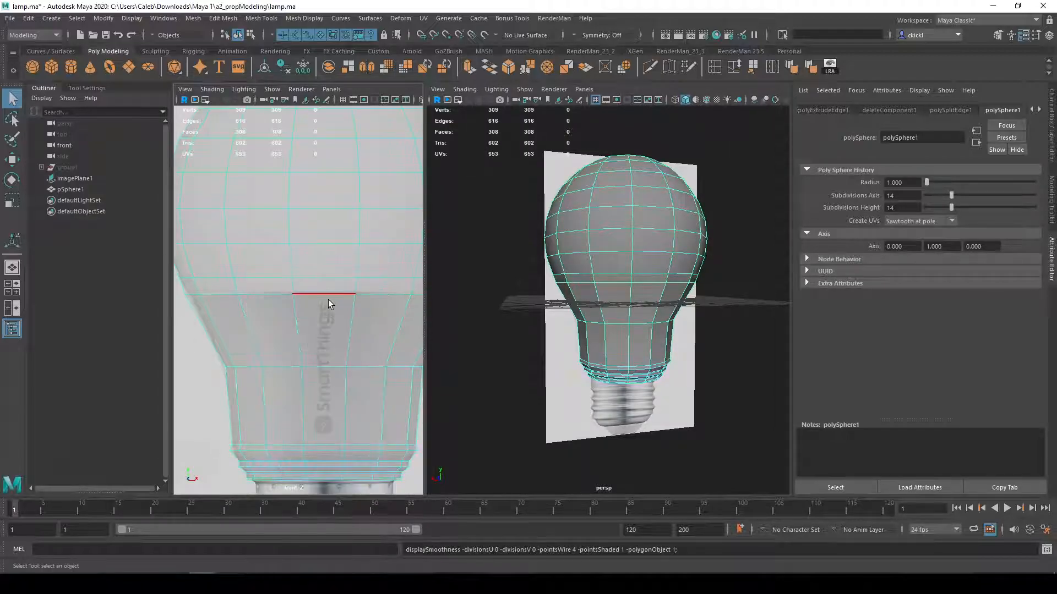
right_click_drag(618, 285, 627, 245)
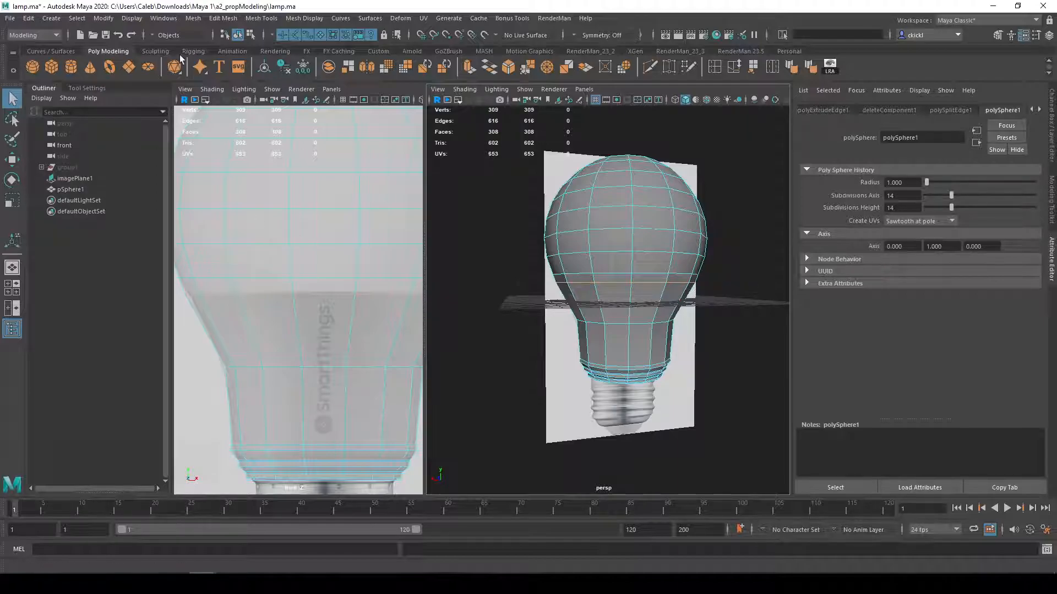
left_click(190, 22)
mouse_move(223, 18)
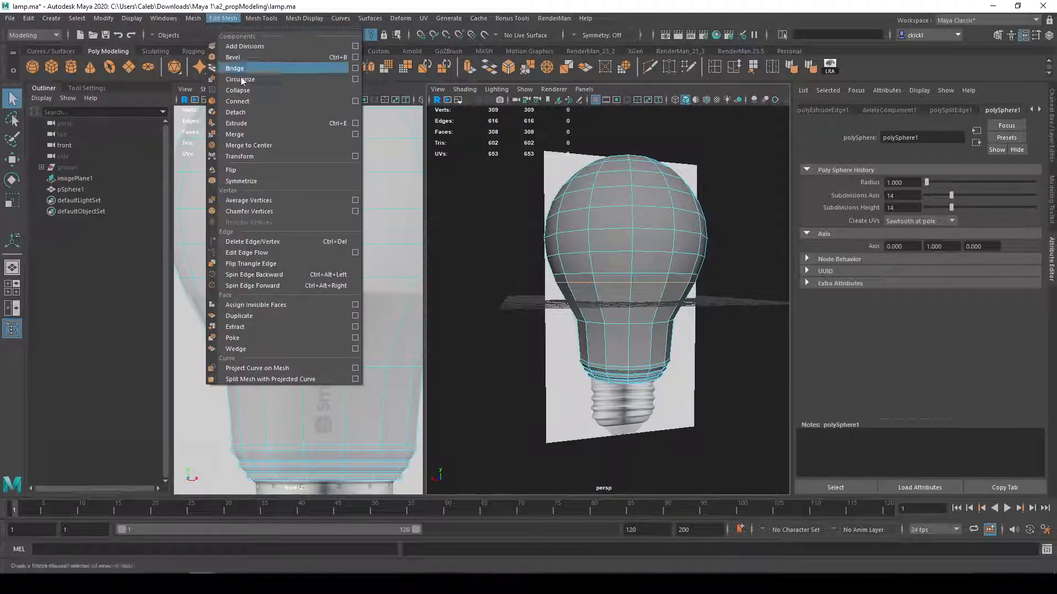
left_click(245, 115)
Step: Select the dome's faces and extract them from the body as a separate mesh
right_click_drag(661, 277, 666, 312)
double_click(669, 239)
double_click(667, 314)
double_click(661, 261)
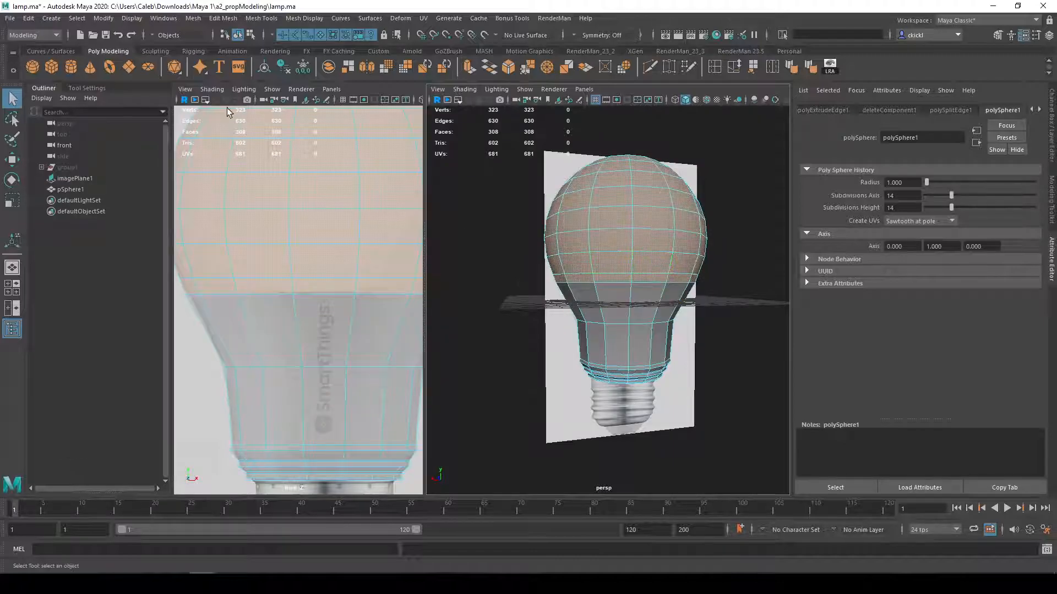
left_click(349, 67)
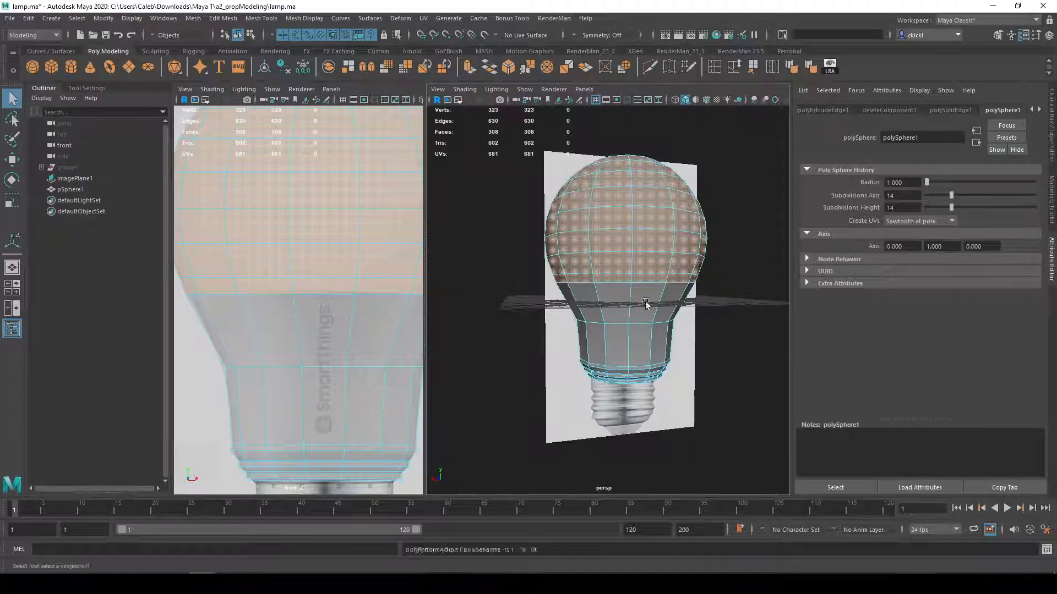
left_click(192, 18)
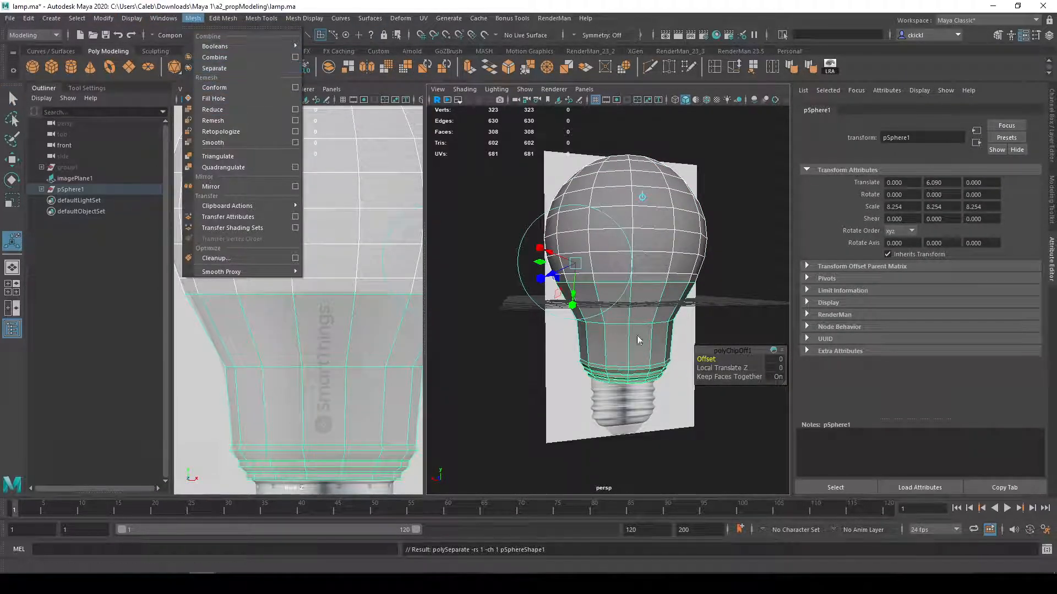
left_click(744, 251)
Step: Turn on smooth preview for the separated dome and body in object mode and collapse the Outliner
double_click(661, 237)
key("q")
right_click_drag(663, 245, 712, 231)
left_click(713, 233)
left_click(672, 256)
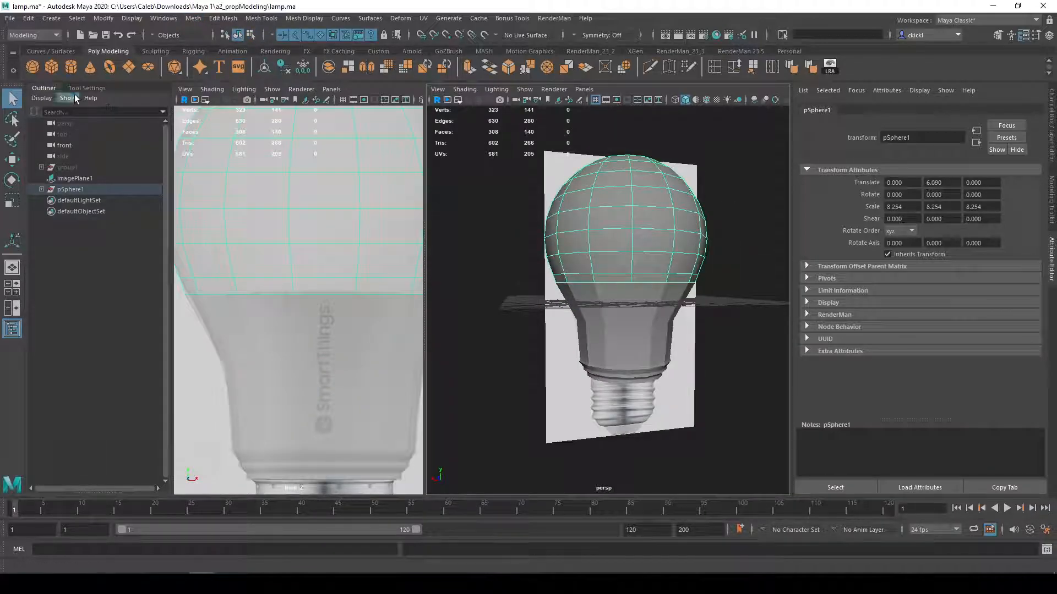
left_click(45, 88)
key("3")
left_click(596, 318)
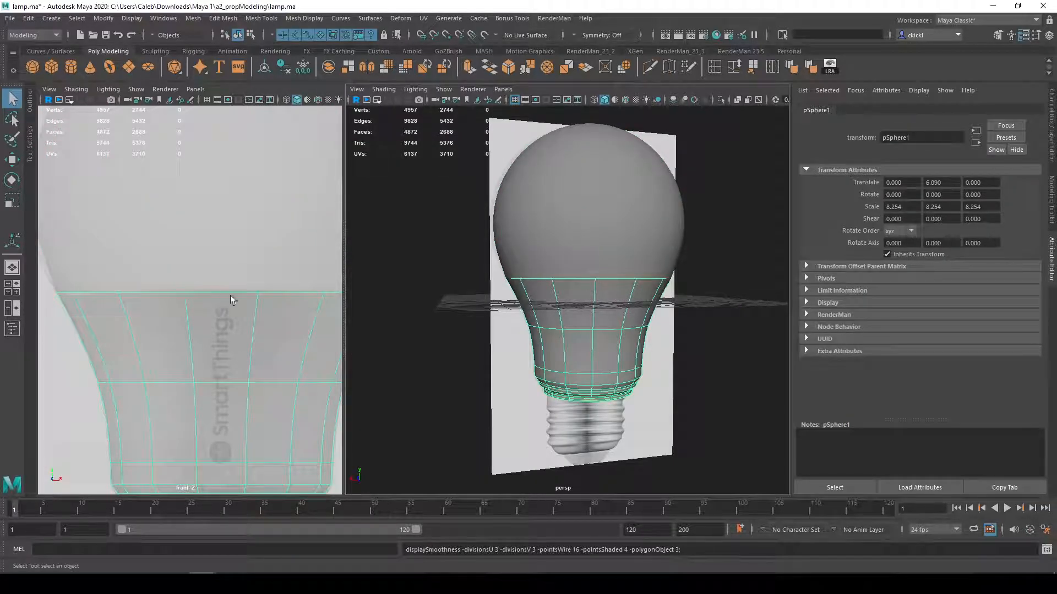
Step: Hide polygon objects in the front view, leaving the reference image plane unobstructed
scroll(235, 255, "down", 3)
left_click(113, 373)
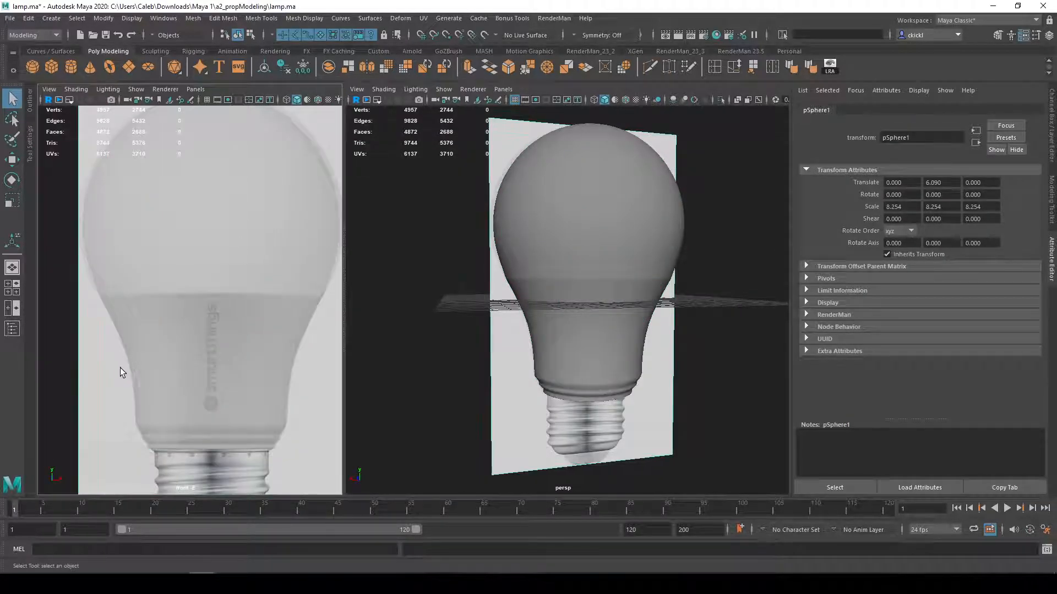
left_click(136, 90)
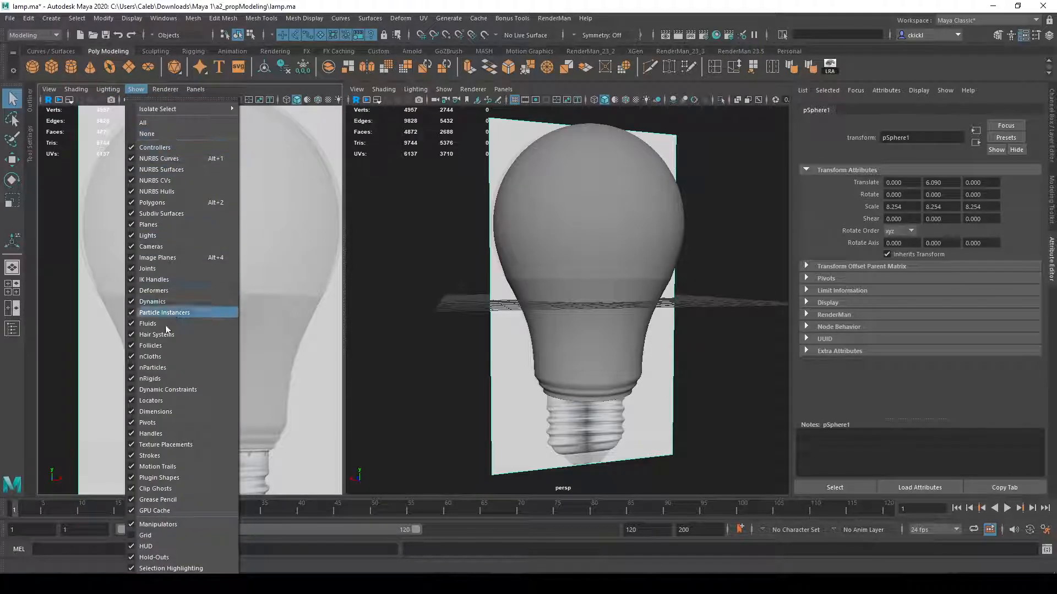
left_click(157, 203)
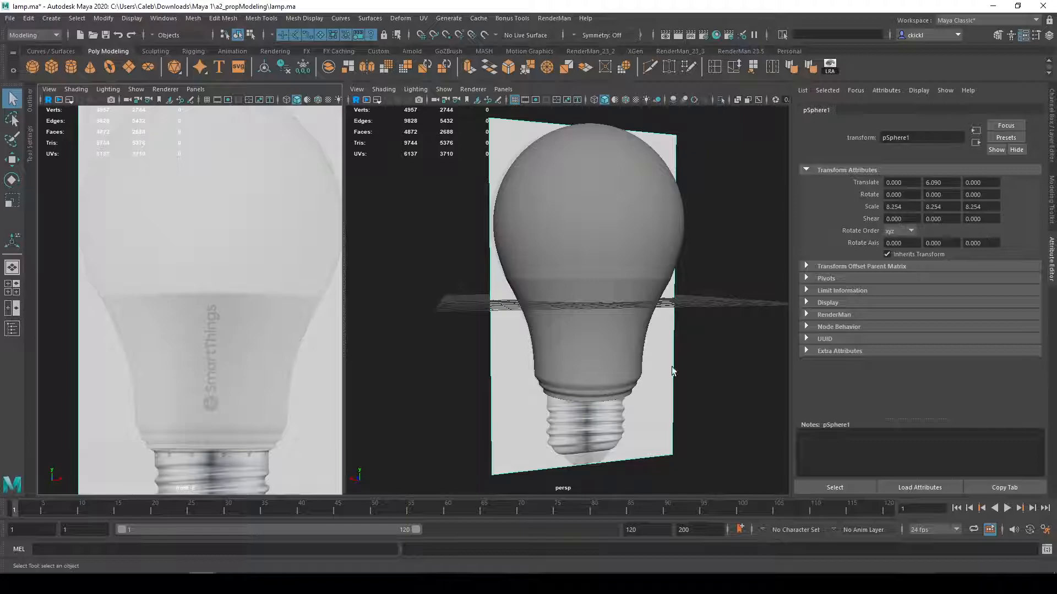
Step: Set the reference image plane's color space to Output - Rec.709
left_click(1050, 147)
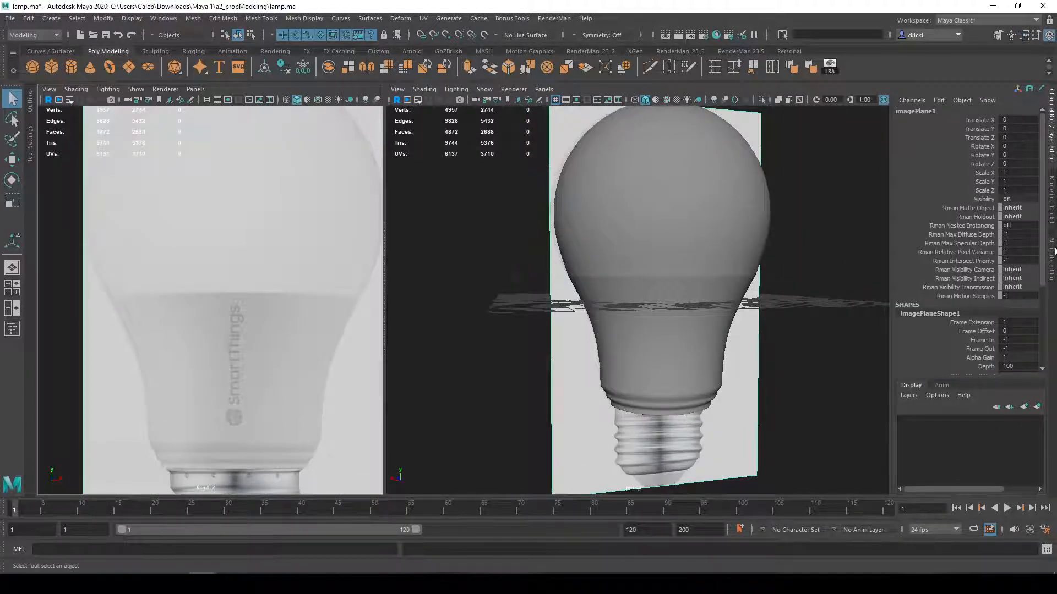
left_click(1052, 252)
left_click(892, 110)
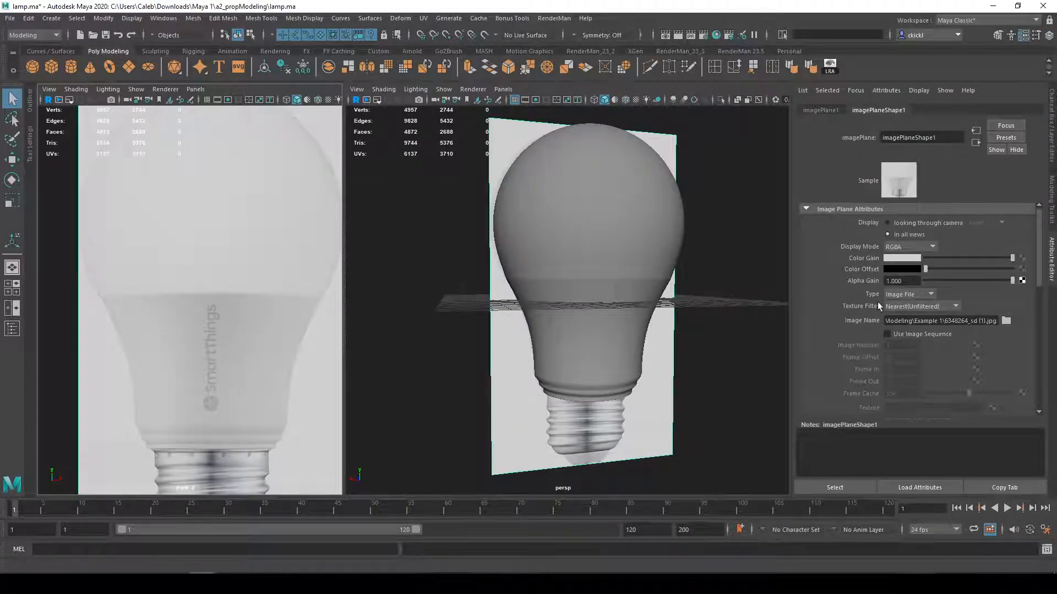
scroll(879, 306, "down", 5)
left_click(955, 293)
scroll(933, 335, "down", 15)
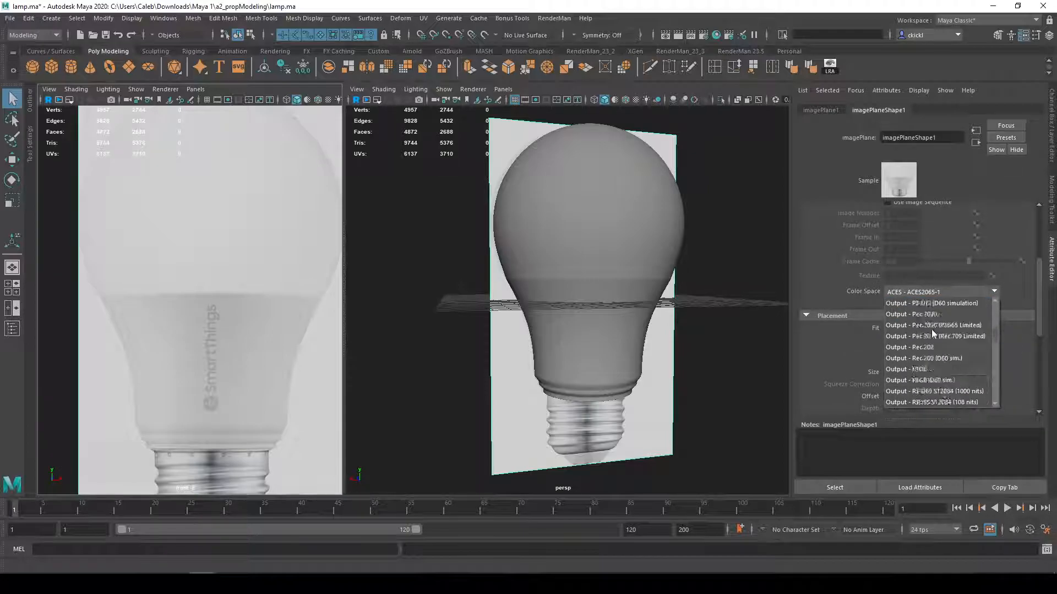
left_click(936, 315)
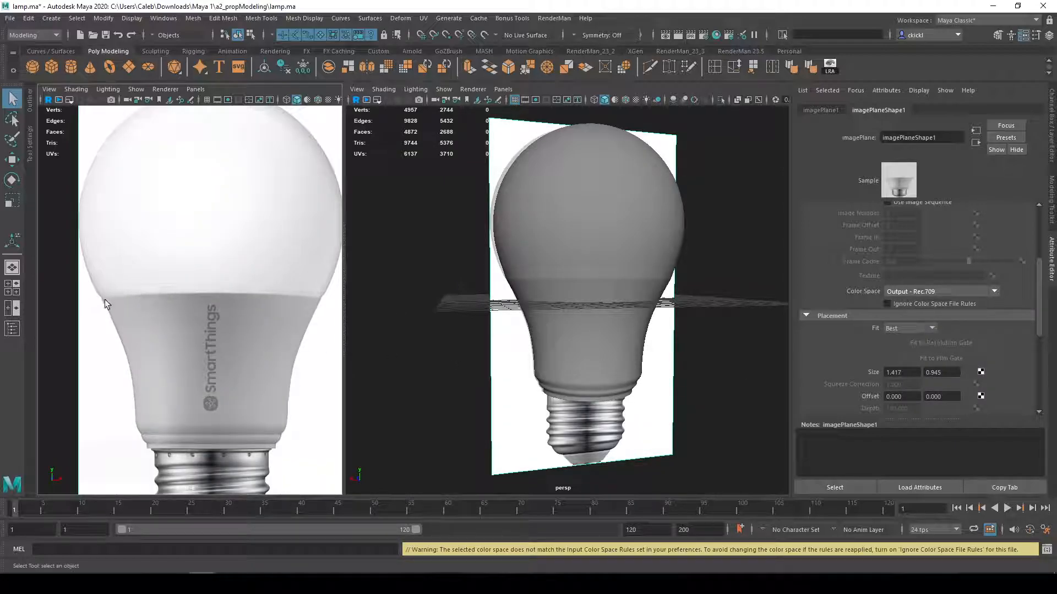
Step: Extrude the dome's open bottom edge loop and scale it inward to form a lip
left_click(649, 309)
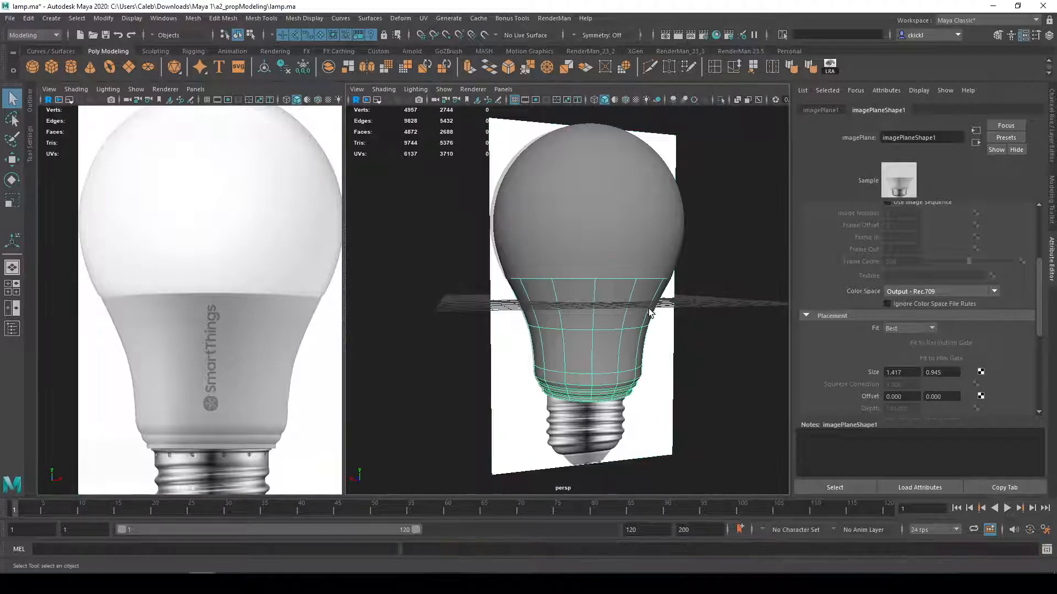
scroll(639, 266, "up", 2)
left_click(643, 264)
key("1")
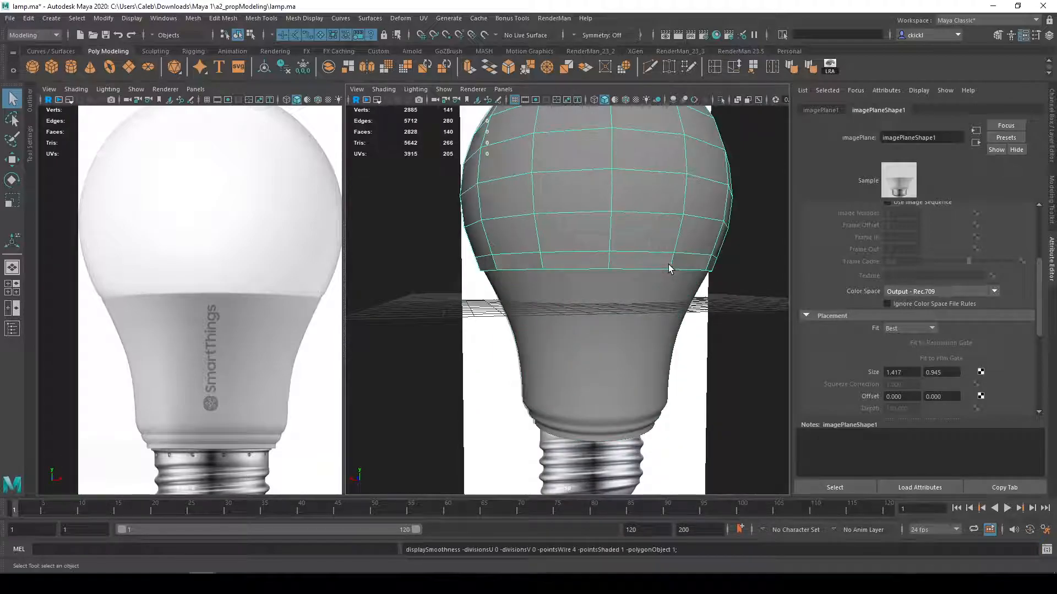
right_click(695, 273)
key("3")
double_click(692, 271)
key("ctrl+e")
key("e")
key("r")
left_click_drag(595, 272, 589, 271)
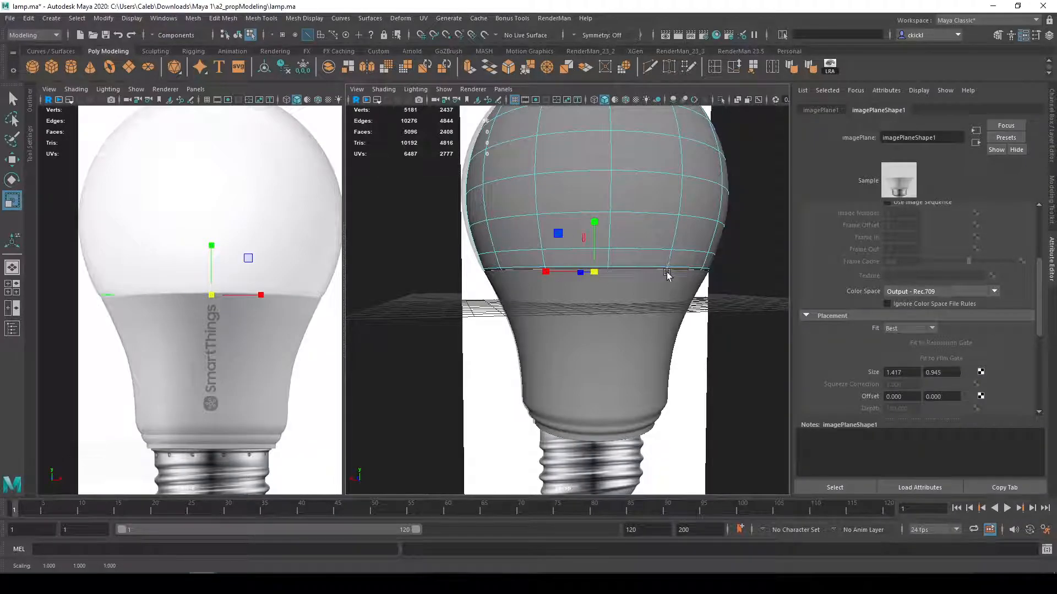
Step: Bevel the selected edge loop at the dome's bottom rim and check it with smooth preview in object mode
key("1")
scroll(715, 286, "up", 3)
left_click_drag(714, 286, 714, 244, "alt")
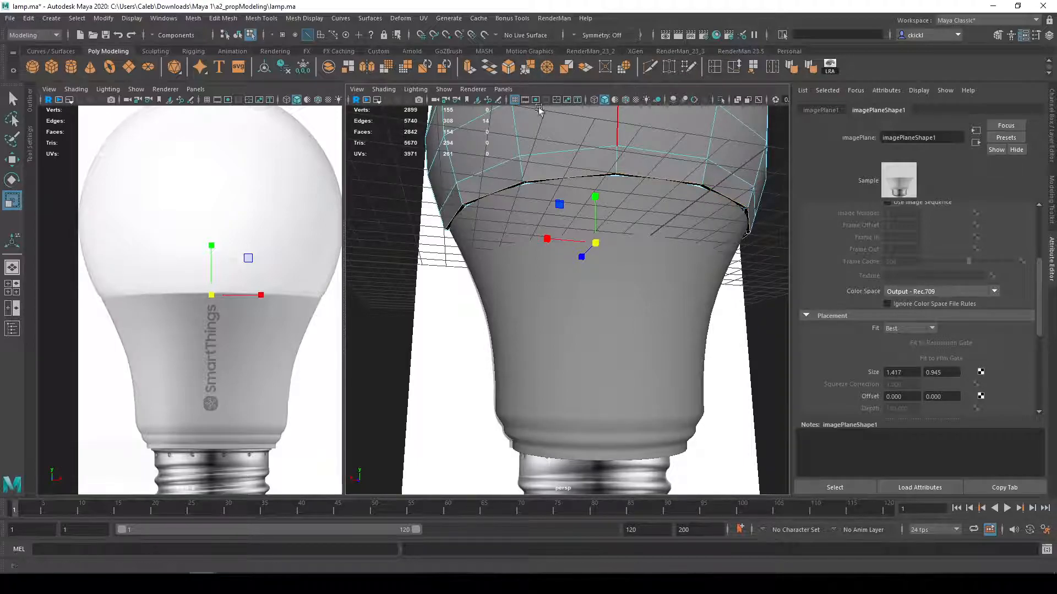
key("ctrl+b")
key("3")
key("q")
right_click_drag(715, 175, 769, 158)
left_click(760, 300)
scroll(761, 305, "down", 5)
left_click_drag(761, 305, 768, 321, "alt")
Step: Isolate the unsmoothed dome in the perspective view and look at its open underside
left_click(597, 290)
scroll(594, 280, "up", 5)
left_click(579, 216)
key("1")
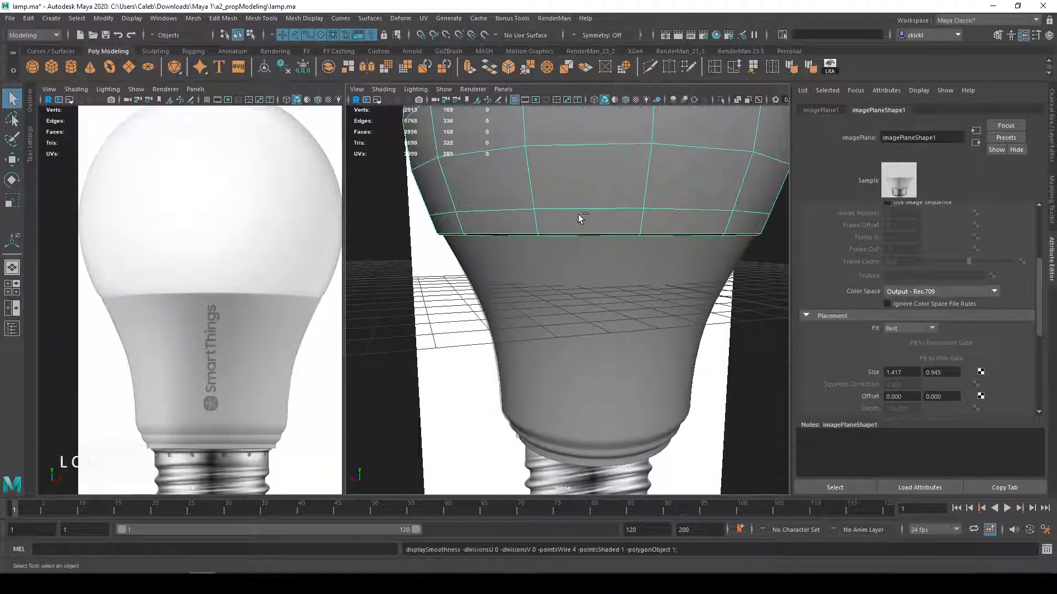
key("ctrl+1")
left_click_drag(688, 193, 492, 178, "alt")
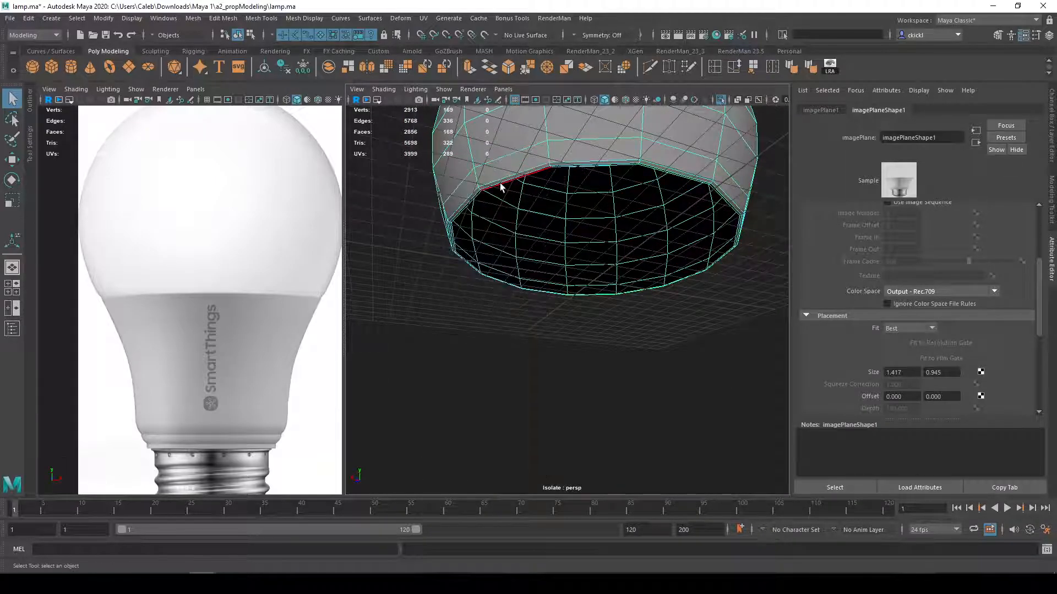
Step: Lower the dome's inner open edge loop slightly and scale it inward
key("w")
double_click(507, 174)
left_click_drag(589, 202, 590, 208, "shift")
key("r")
left_click(595, 255)
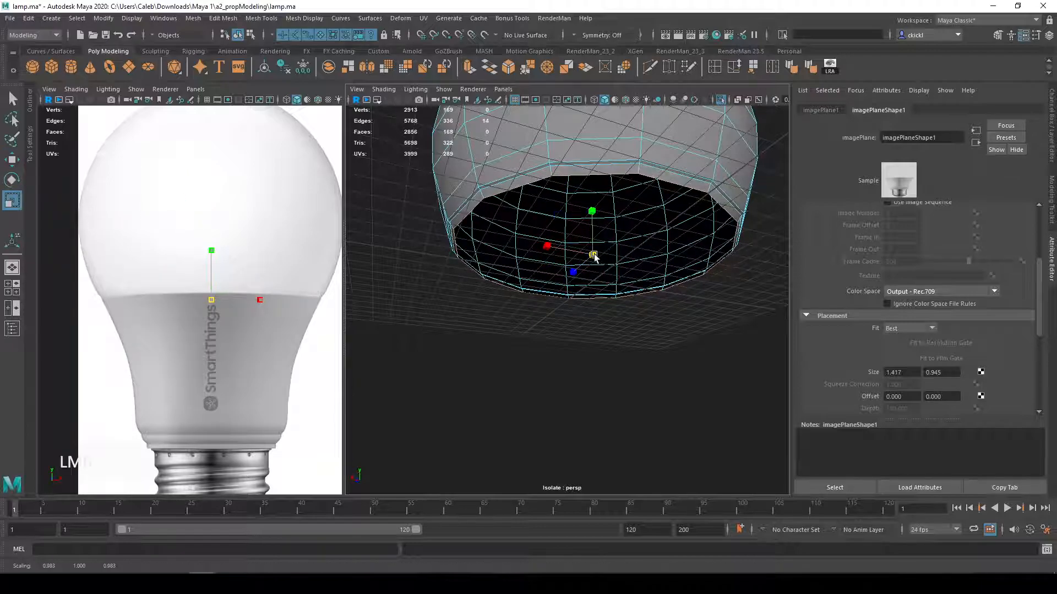
Step: Insert an edge loop around the dome just above its bottom rim with the Multi-Cut tool and preview it smoothed
key("3")
scroll(658, 160, "up", 3)
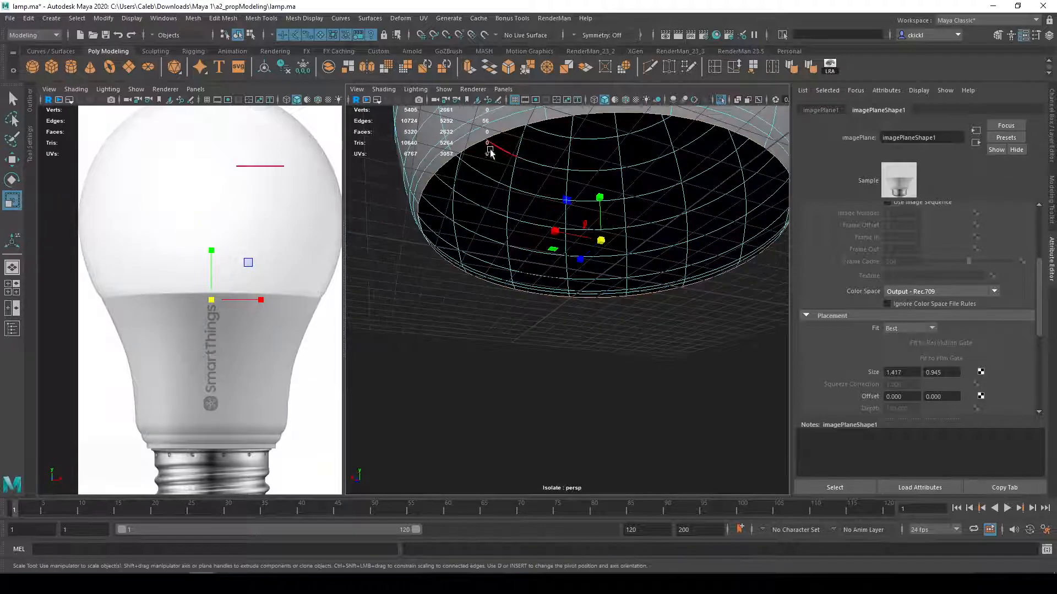
key("1")
left_click(650, 67)
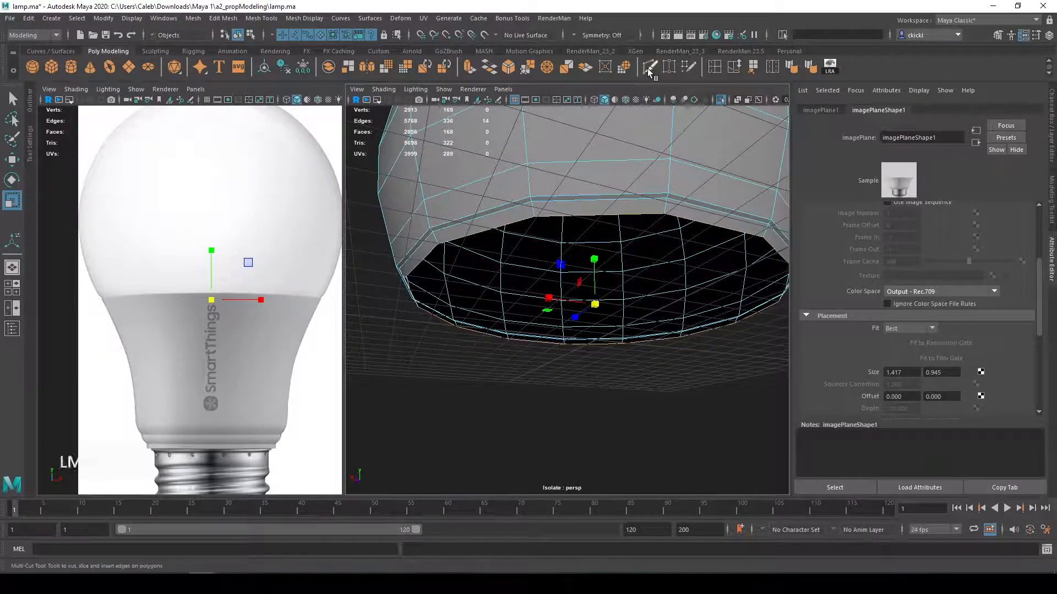
left_click(528, 205, "ctrl")
key("3")
key("q")
Step: Return to object mode and turn off isolation to show the whole bulb again
right_click_drag(606, 204, 659, 187)
left_click(646, 402)
scroll(638, 392, "down", 5)
left_click_drag(637, 391, 657, 404, "alt")
left_click(722, 99)
left_click_drag(695, 269, 635, 323, "alt")
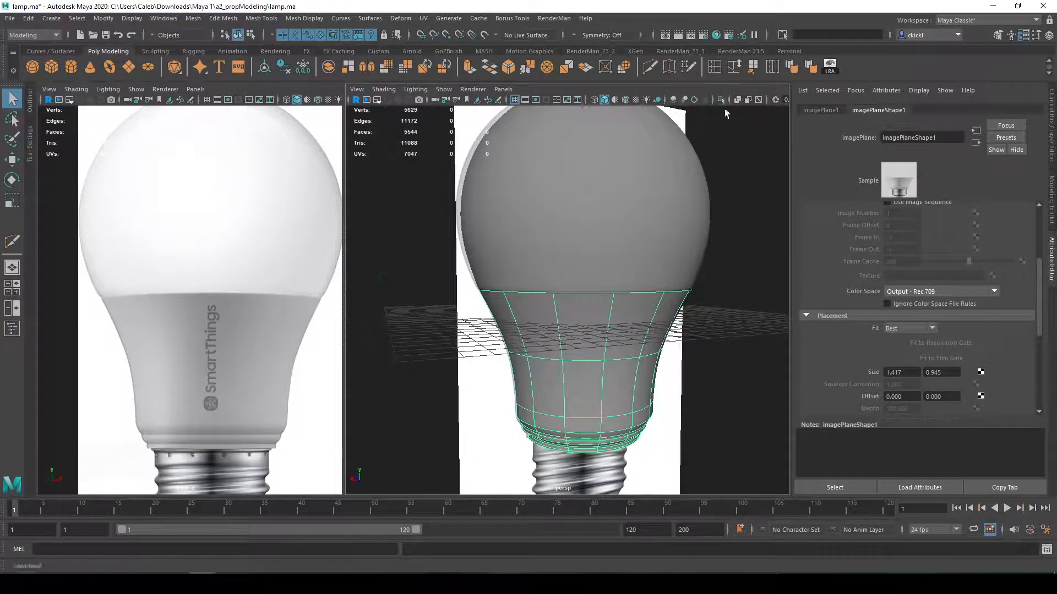
Step: Extrude the body's open top edge loop and scale it inward to form a lip beneath the dome
scroll(593, 282, "up", 3)
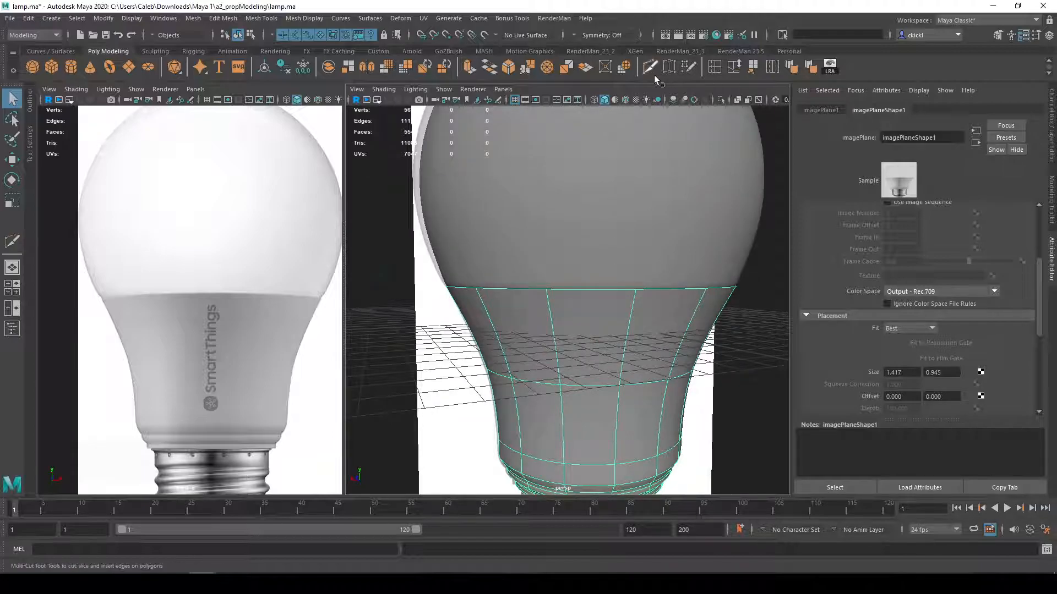
right_click_drag(603, 297, 604, 265)
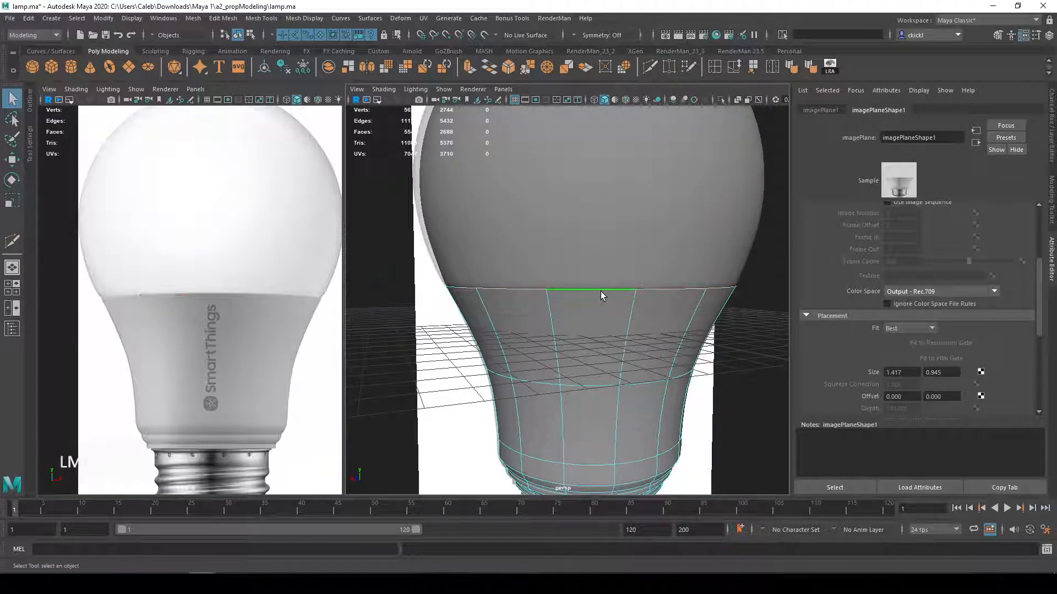
key("ctrl+e")
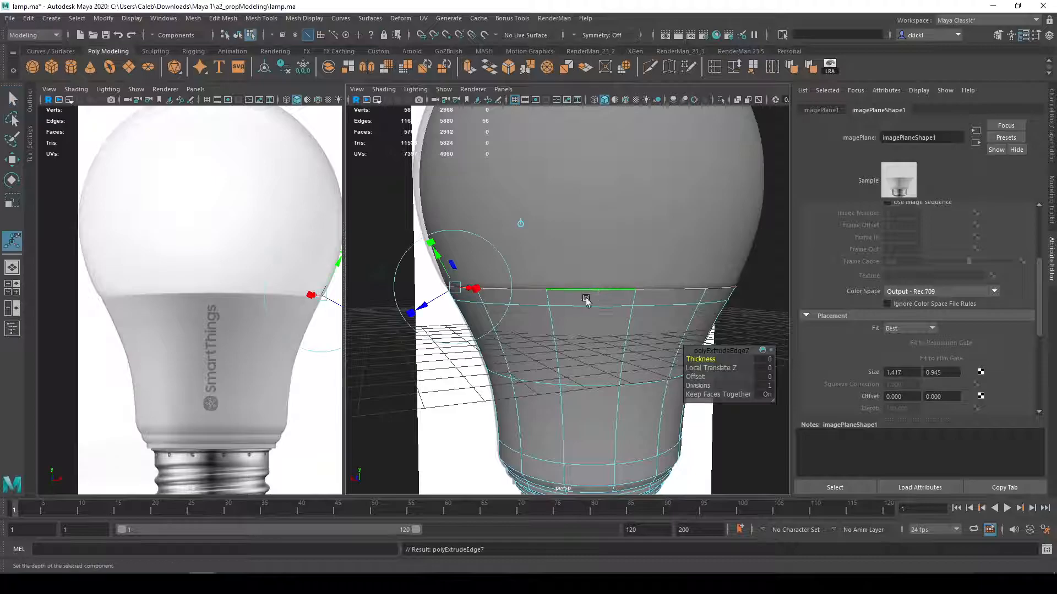
key("r")
left_click_drag(588, 286, 601, 295)
key("1")
right_click_drag(601, 295, 658, 308, "alt")
left_click_drag(593, 273, 591, 275)
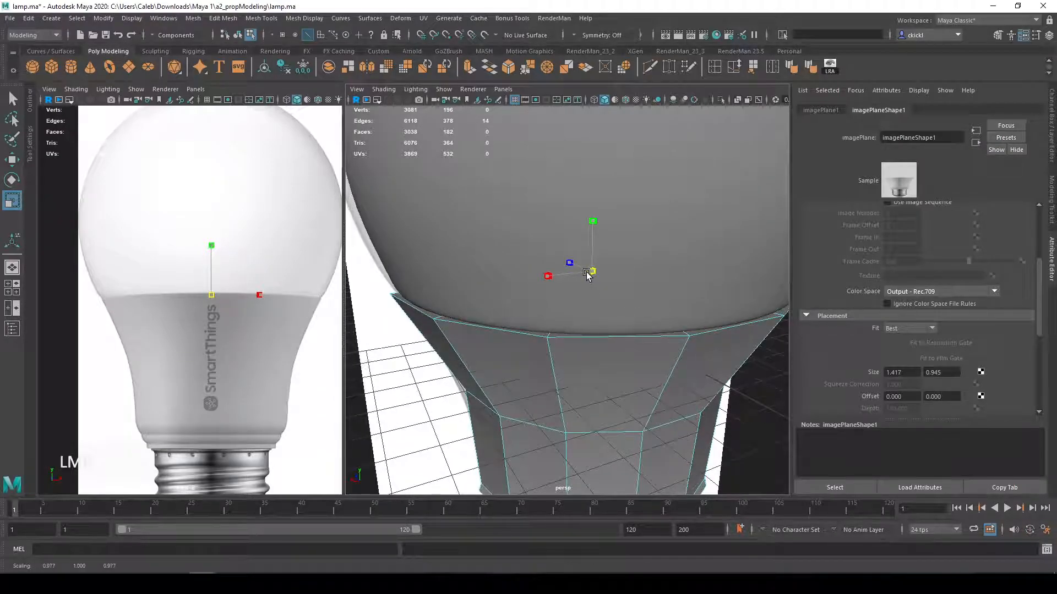
Step: Bevel the edge loop at the body's top rim, increase the bevel's segments and preview it smoothed
right_click_drag(708, 333, 719, 264)
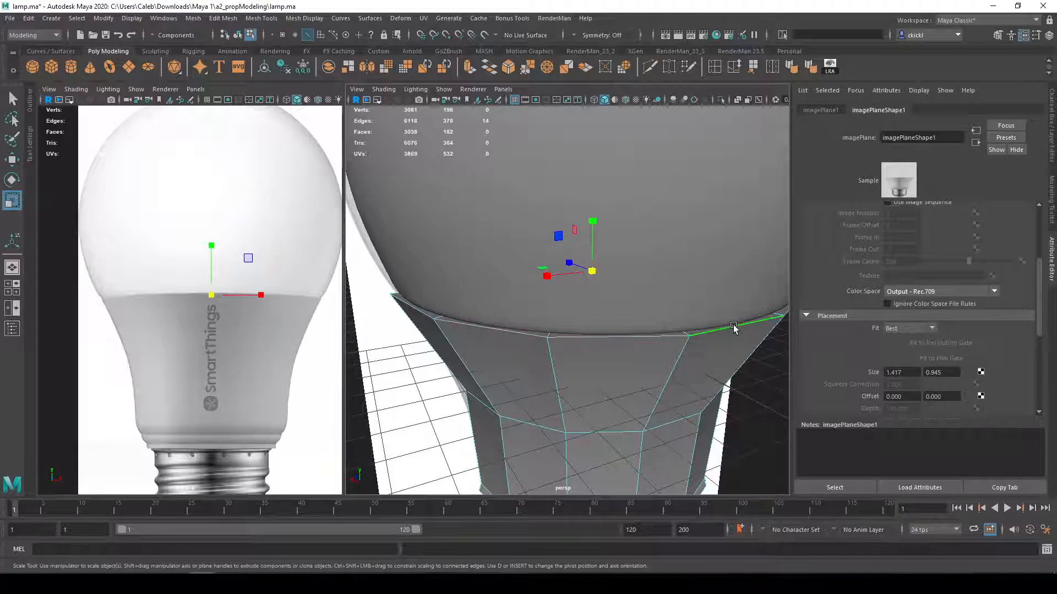
left_click(509, 69)
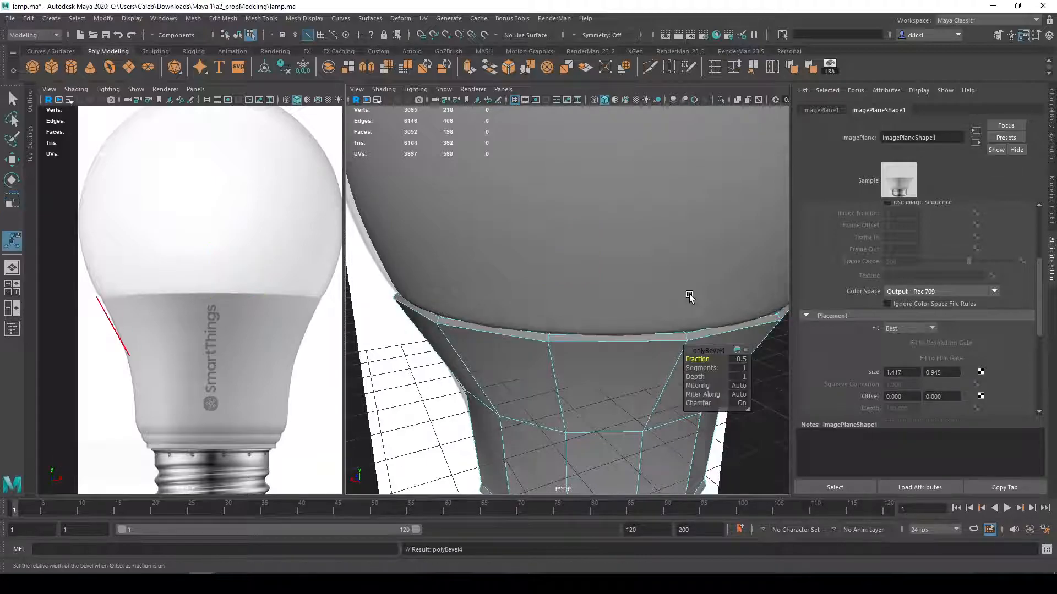
left_click(700, 370)
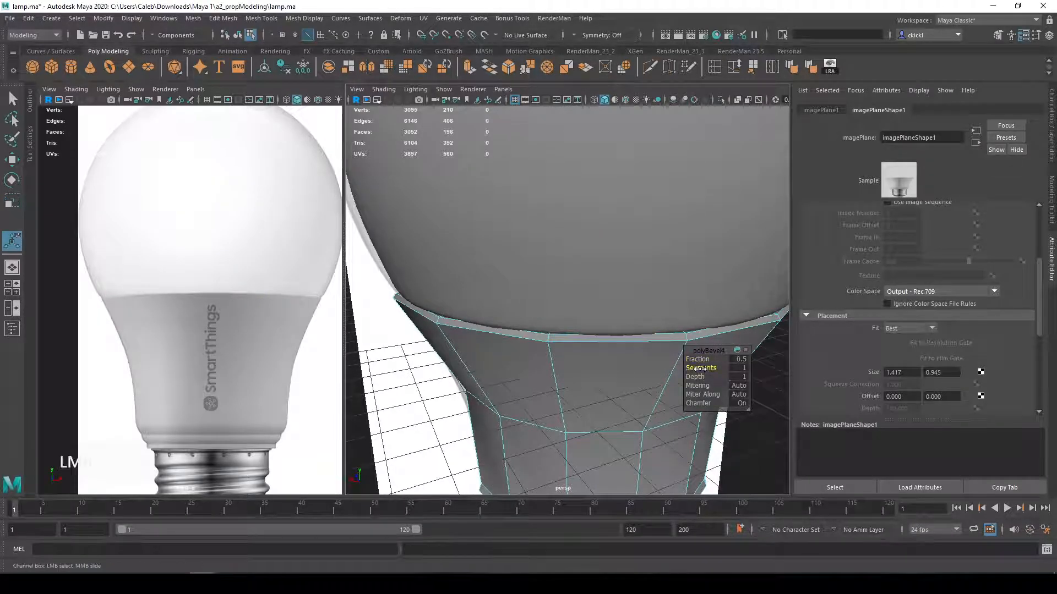
left_click_drag(701, 369, 703, 358)
key("3")
Step: Examine the dome-to-body seam and the whole bulb against the reference image in object mode
scroll(665, 316, "down", 4)
right_click_drag(641, 322, 680, 258, "alt")
key("q")
left_click(742, 316)
scroll(743, 316, "down", 5)
left_click_drag(740, 352, 693, 330, "alt")
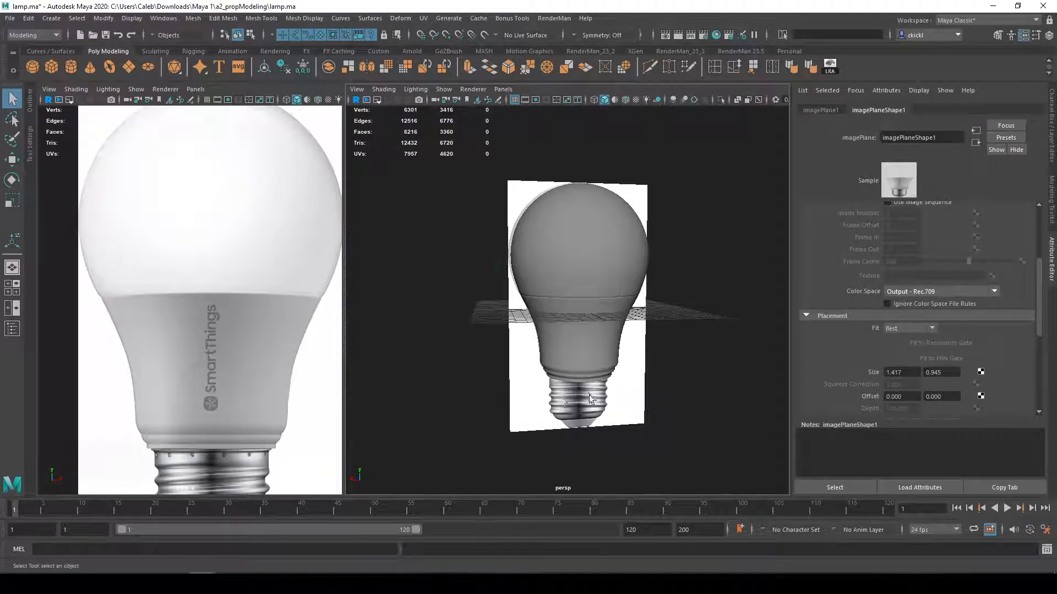
left_click_drag(595, 409, 611, 296, "alt")
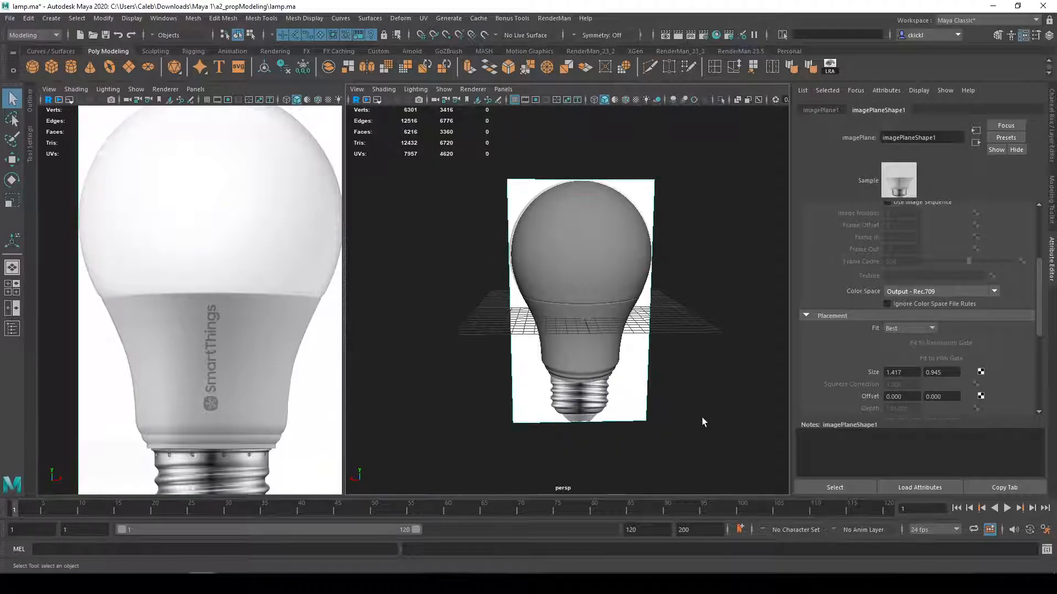
Step: Hide the reference image plane so that only the modelled bulb remains in the views
key("ctrl+h")
left_click(49, 89)
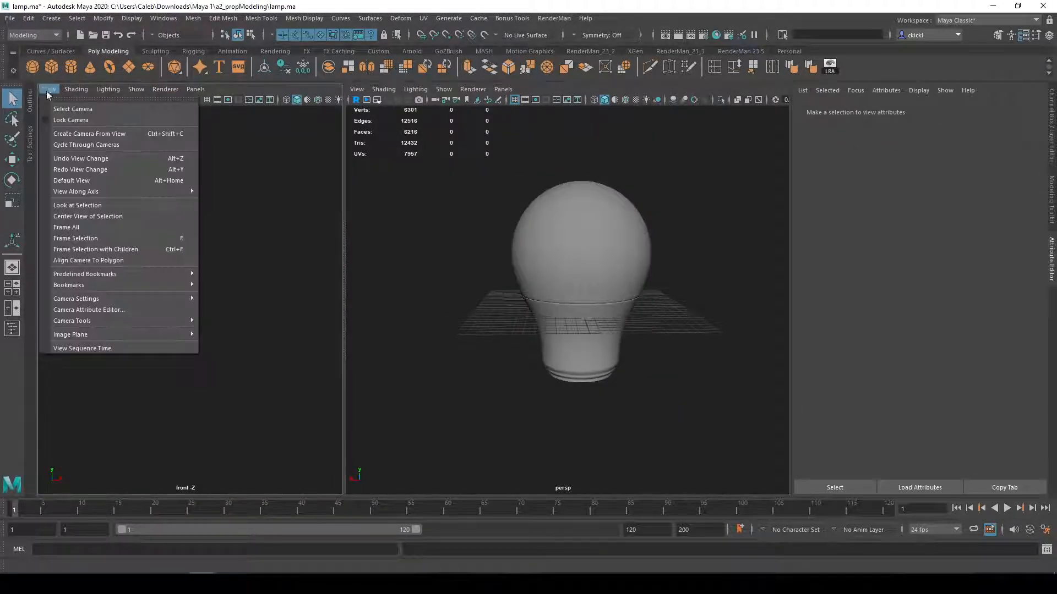
left_click(458, 243)
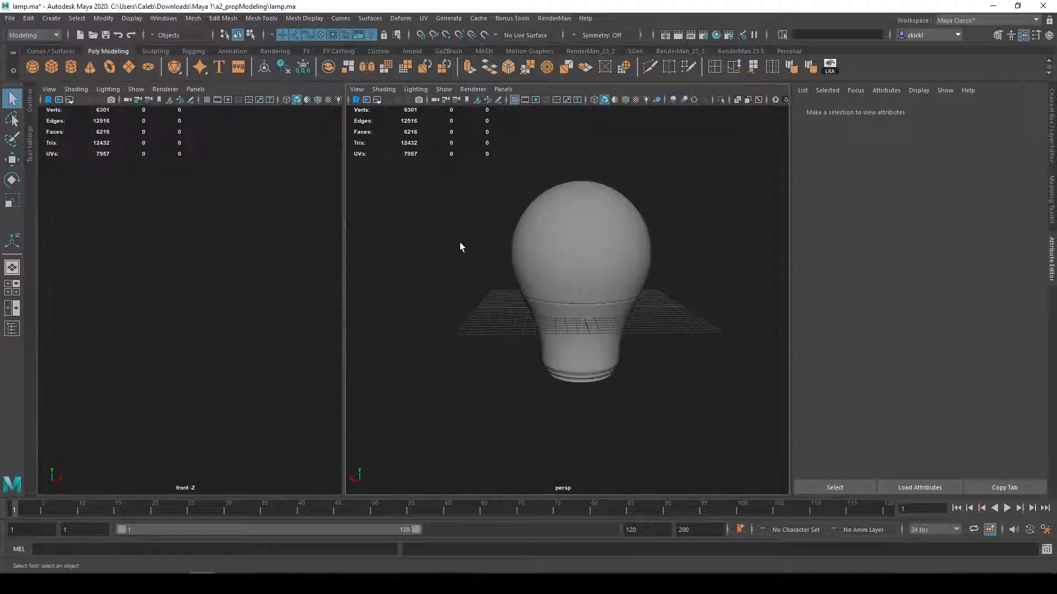
right_click_drag(591, 252, 448, 252, "alt")
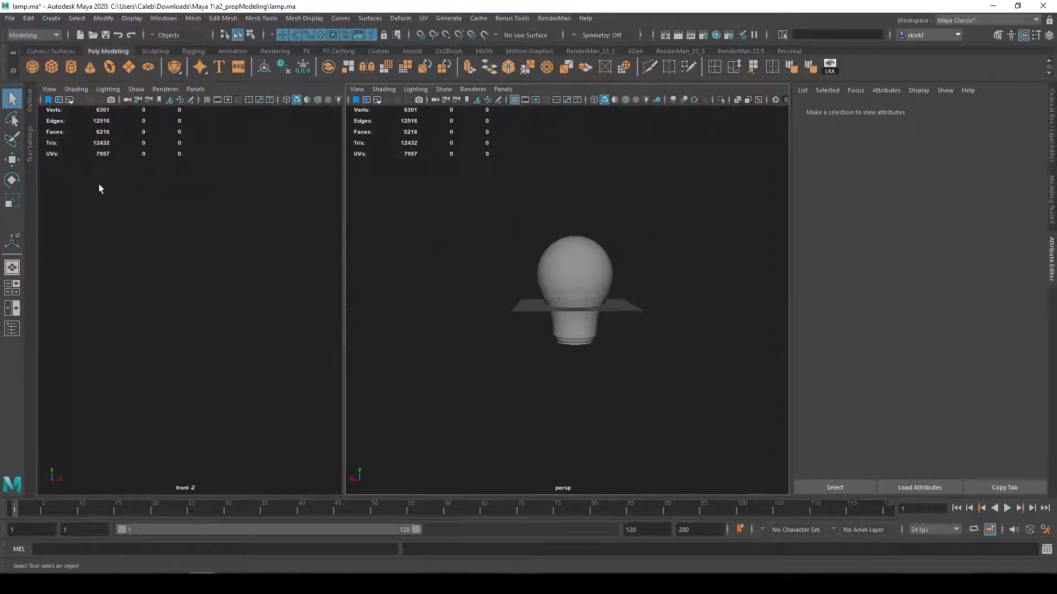
Step: Open the Outliner and unhide group1, the group containing the lamp
left_click(29, 117)
left_click_drag(68, 177, 69, 168)
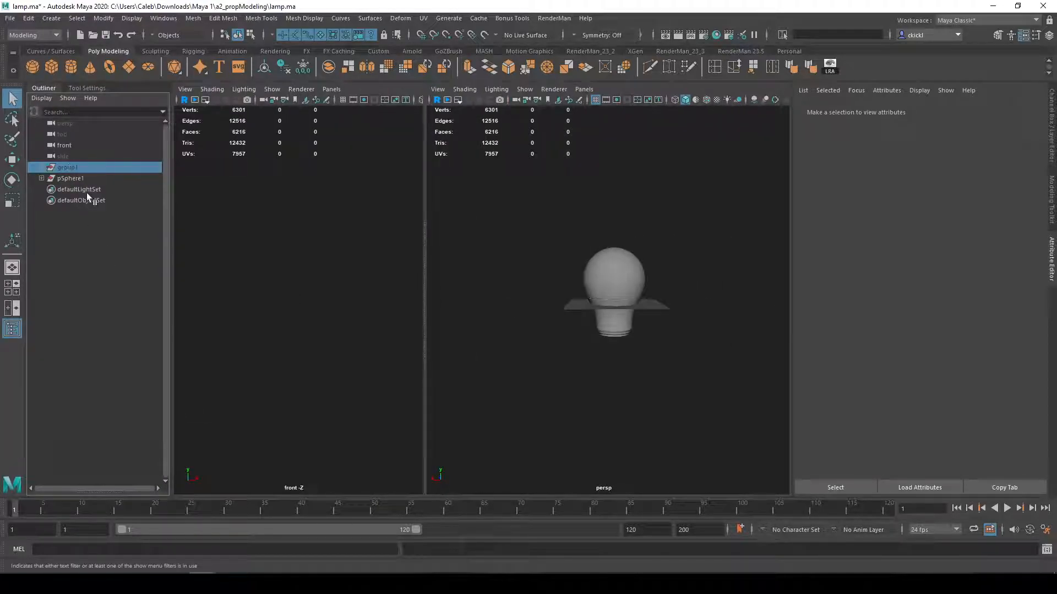
left_click(51, 18)
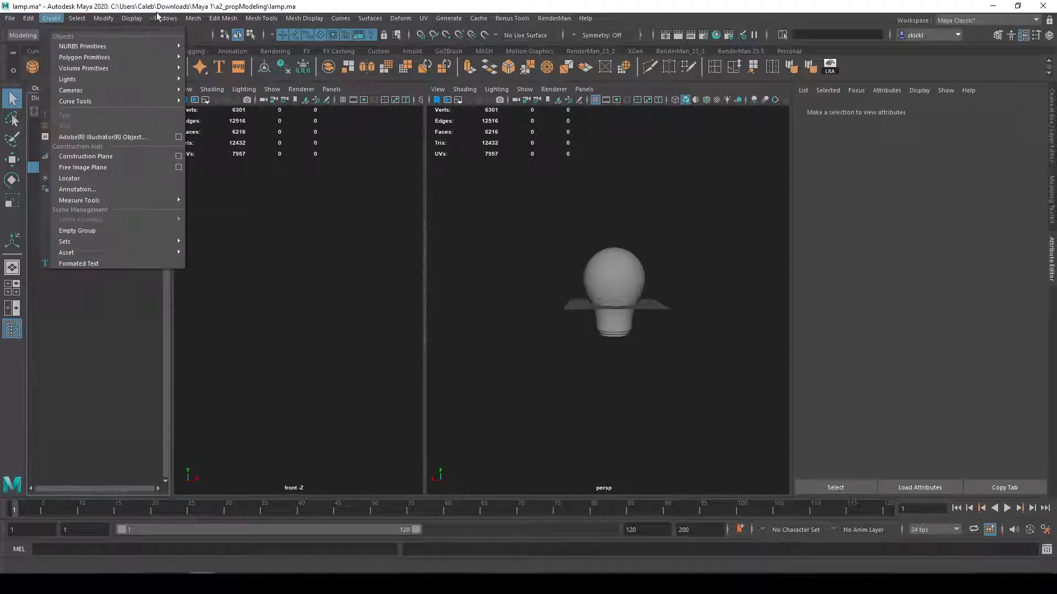
mouse_move(132, 18)
mouse_move(308, 87)
left_click(364, 97)
left_click_drag(698, 252, 490, 245, "alt")
left_click(629, 289, "shift")
key("f")
key("r")
key("ctrl+z")
key("q")
left_click(712, 334)
left_click_drag(633, 411, 628, 385, "alt")
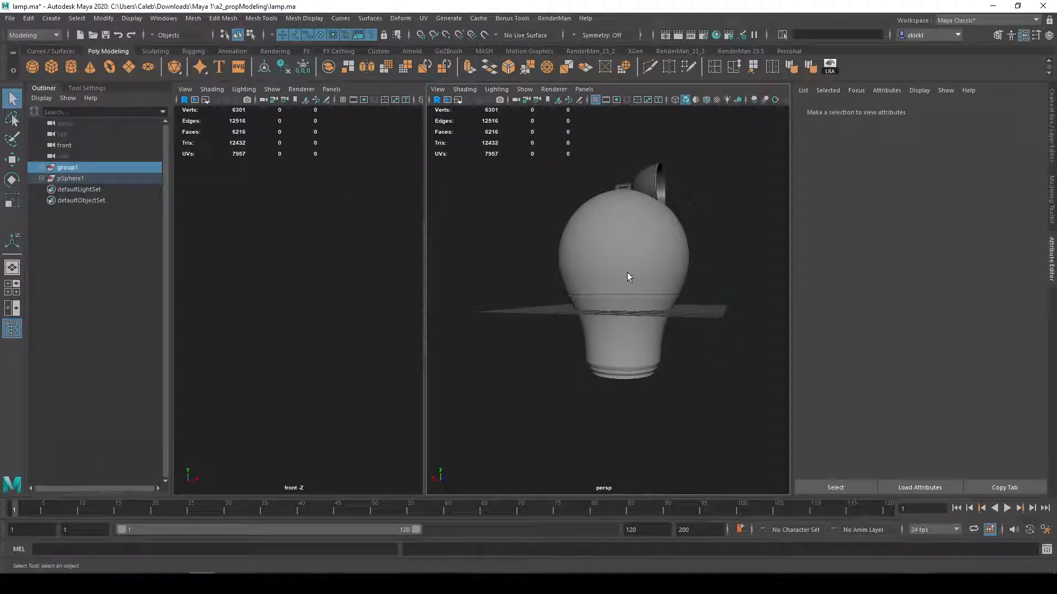
Step: Select the bulb's dome and body together and hide them
left_click(594, 264)
left_click(656, 329, "shift")
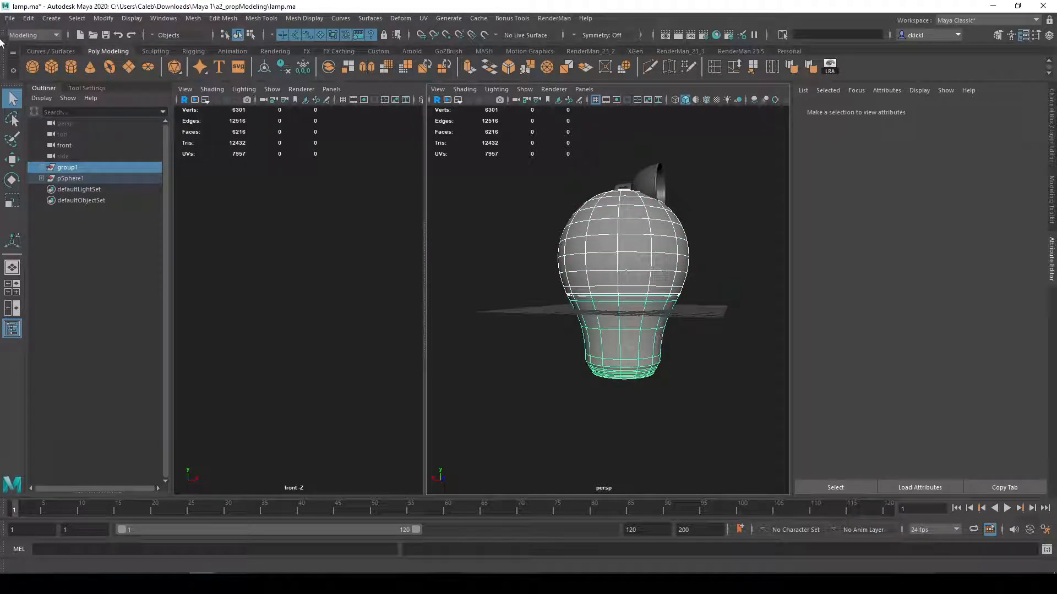
left_click(132, 19)
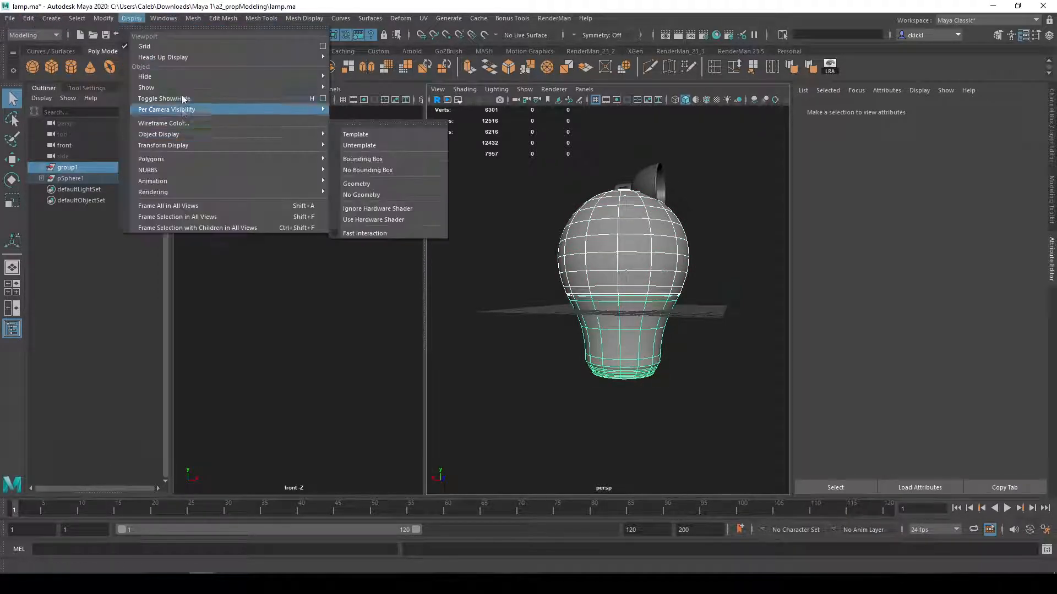
mouse_move(174, 71)
left_click(334, 80)
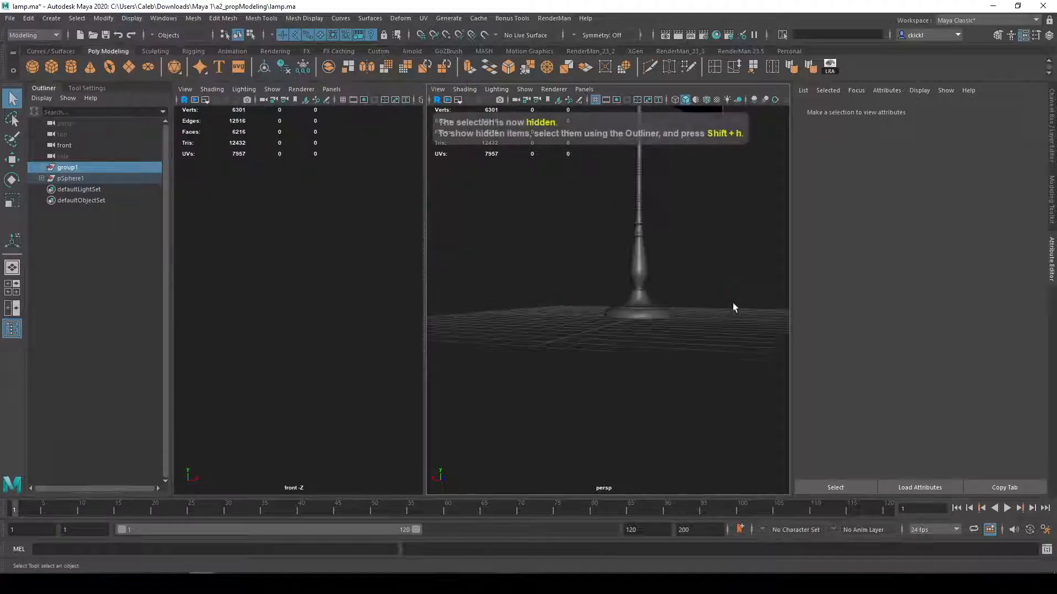
Step: Duplicate the small cylindrical collar at the lower end of the lamp's stem
left_click_drag(714, 263, 647, 375, "alt")
left_click(598, 253)
middle_click_drag(632, 273, 663, 330, "alt")
mouse_move(663, 331)
left_mouse_down("alt")
mouse_move(679, 373)
mouse_move(653, 342)
left_mouse_up("alt")
scroll(653, 344, "down", 5)
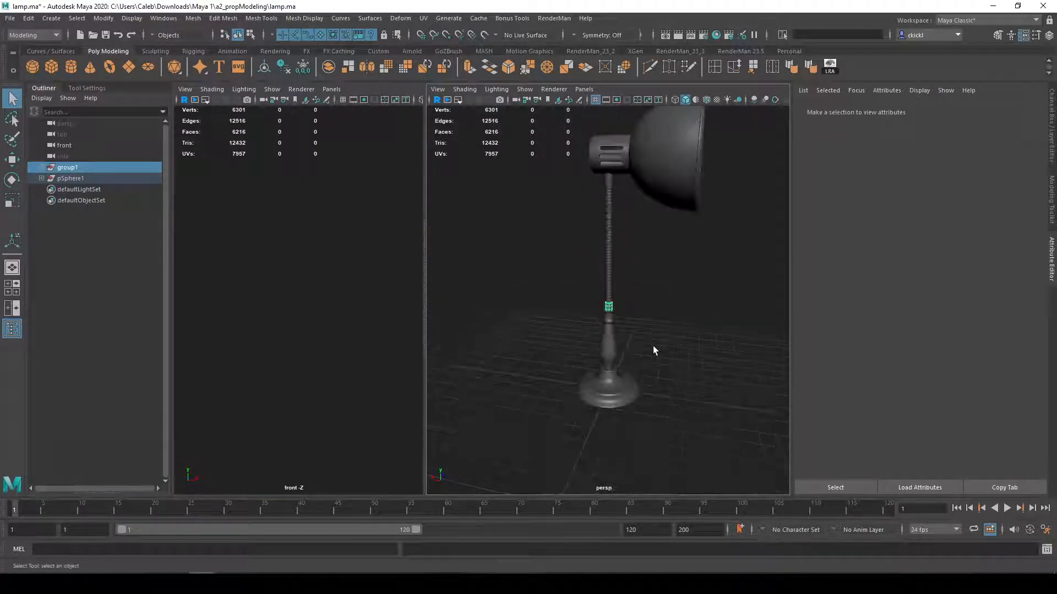
key("ctrl+d")
Step: Enlarge the duplicated collar, lower it around the lamp's base and widen it horizontally into a broad open cylinder
key("w")
key("e")
key("r")
left_click_drag(609, 308, 681, 321)
key("w")
left_click_drag(624, 245, 625, 301)
key("r")
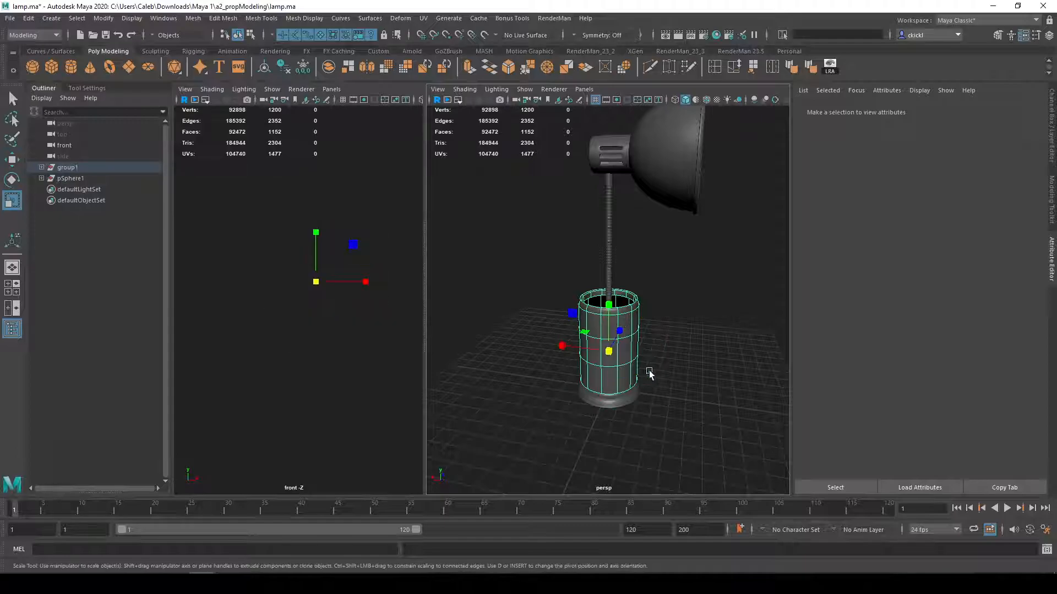
left_click_drag(645, 371, 643, 377, "alt")
left_click_drag(591, 304, 582, 298)
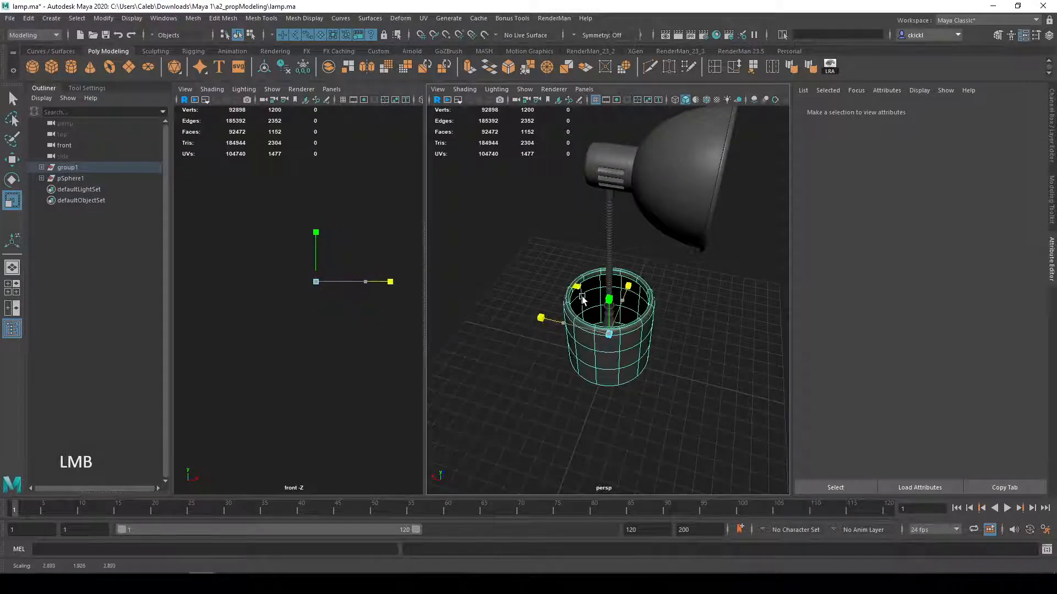
key("q")
Step: Try to ungroup the enlarged cylinder from the lamp group
left_click_drag(686, 335, 692, 327, "alt")
left_click(70, 178)
left_click(83, 169)
left_click(601, 364)
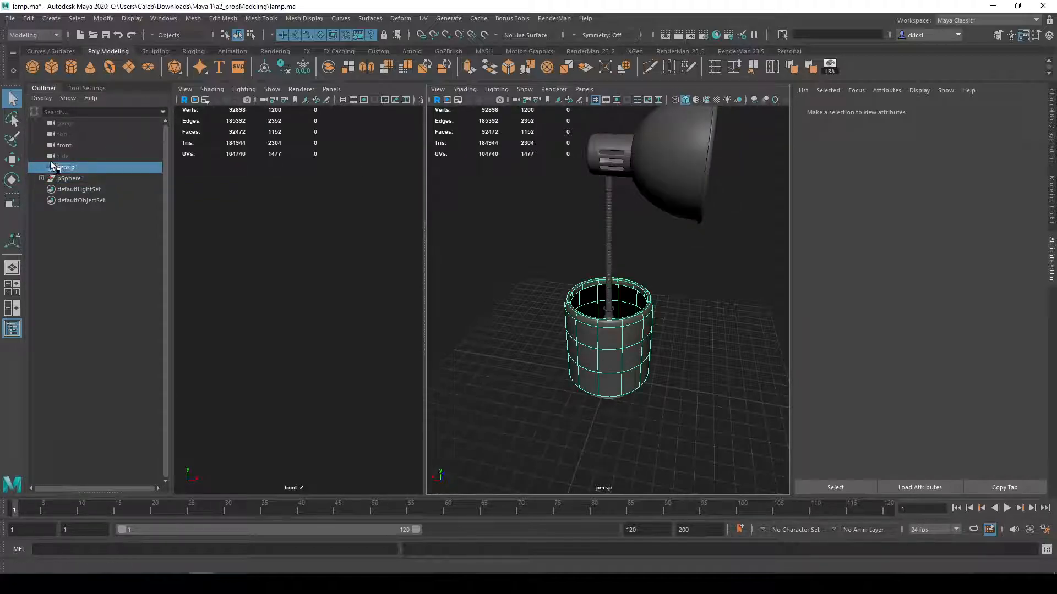
left_click(28, 18)
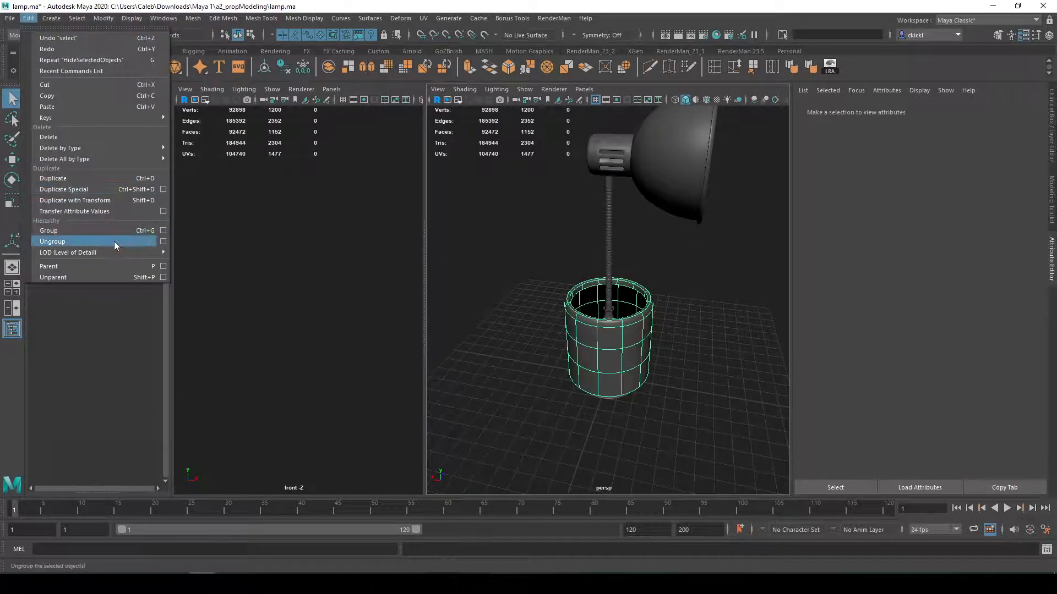
left_click(114, 241)
Step: Unparent the enlarged cylinder from the lamp group
left_click(28, 18)
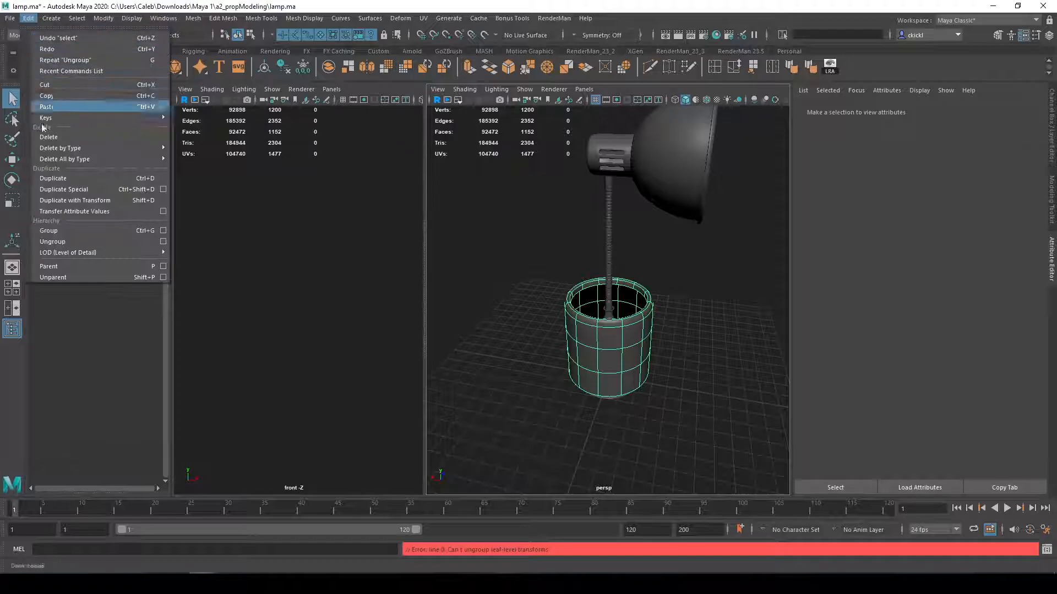
mouse_move(94, 253)
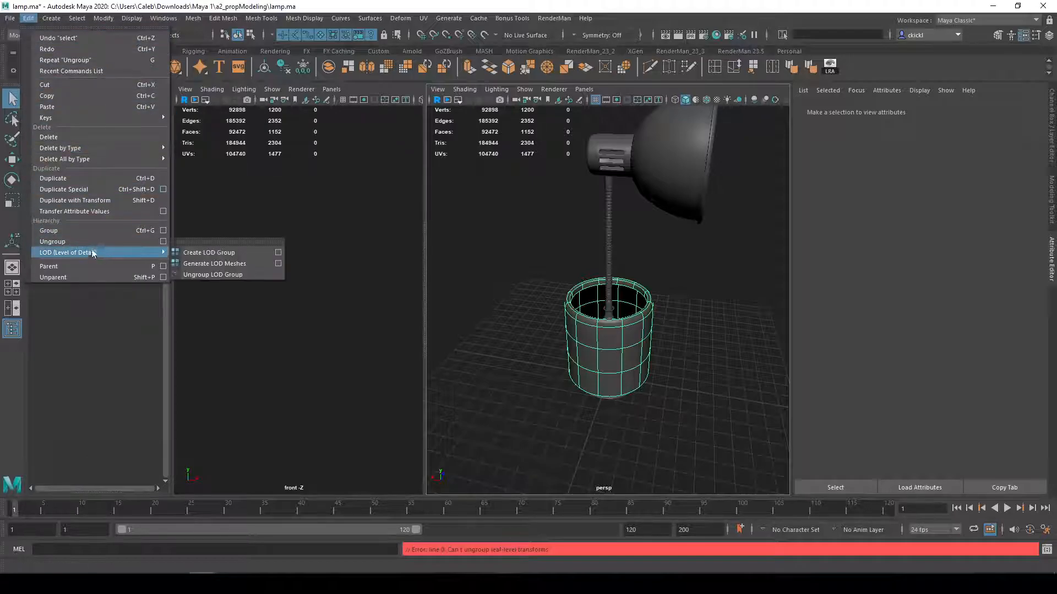
left_click(81, 277)
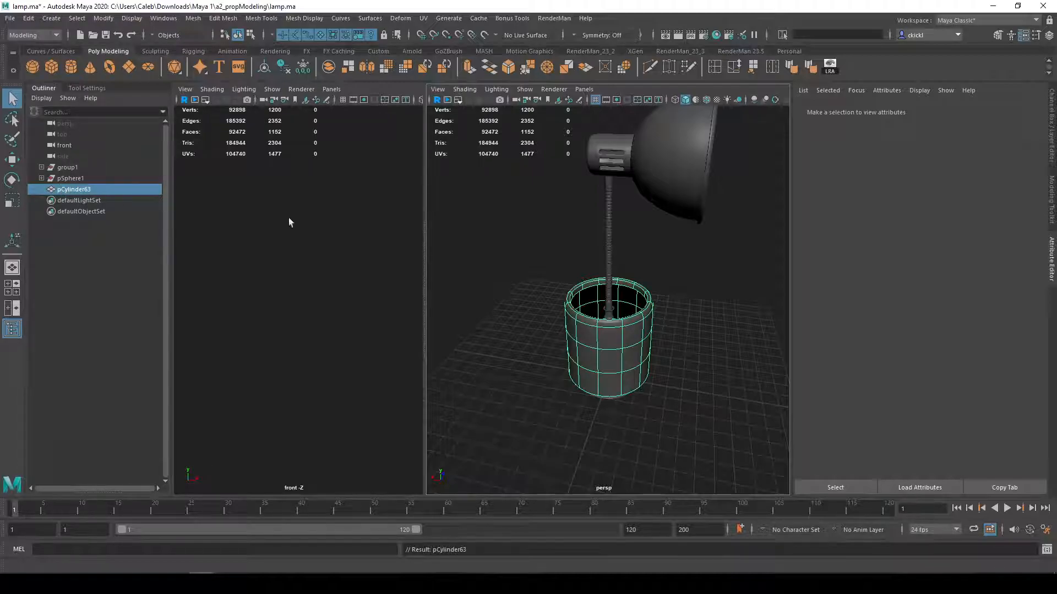
Step: Hide the lamp group group1, leaving the enlarged cylinder in the view
mouse_move(674, 325)
left_mouse_down("alt")
mouse_move(679, 292)
mouse_move(636, 302)
mouse_move(655, 324)
left_mouse_up("alt")
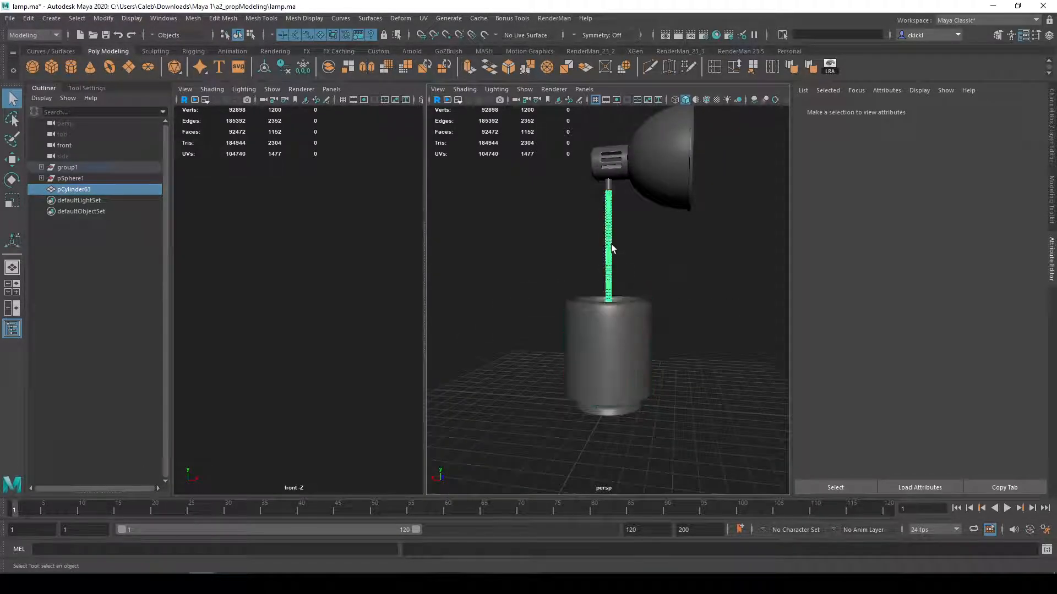
left_click(67, 167)
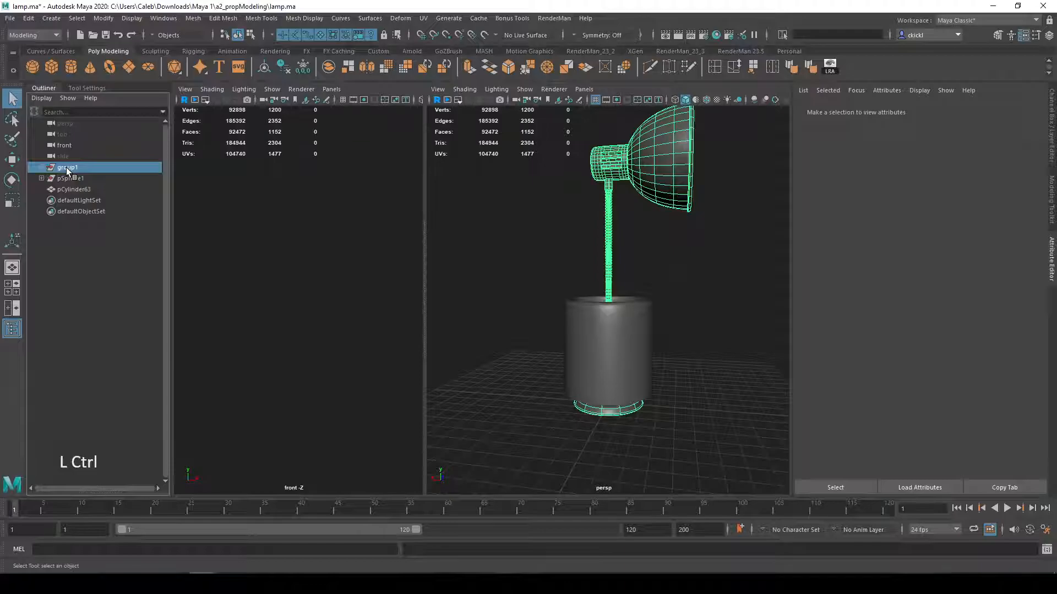
key("ctrl+h")
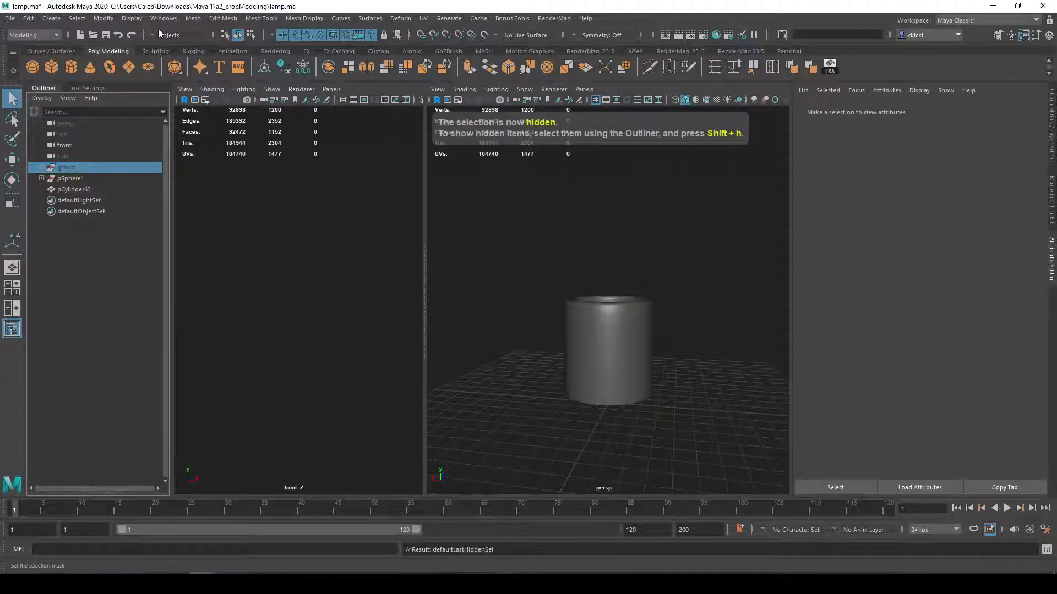
left_click(642, 338)
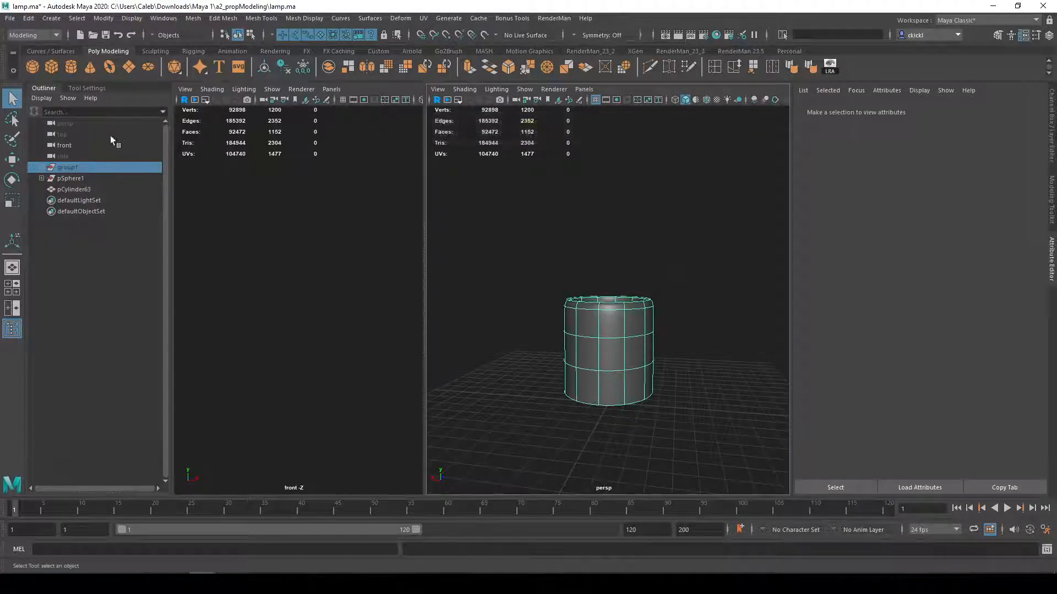
Step: Expand pSphere1 in the Outliner and unhide polySurface1 and polySurface2, the bulb's dome and body
left_click(34, 179)
left_click(34, 179)
left_click(81, 189)
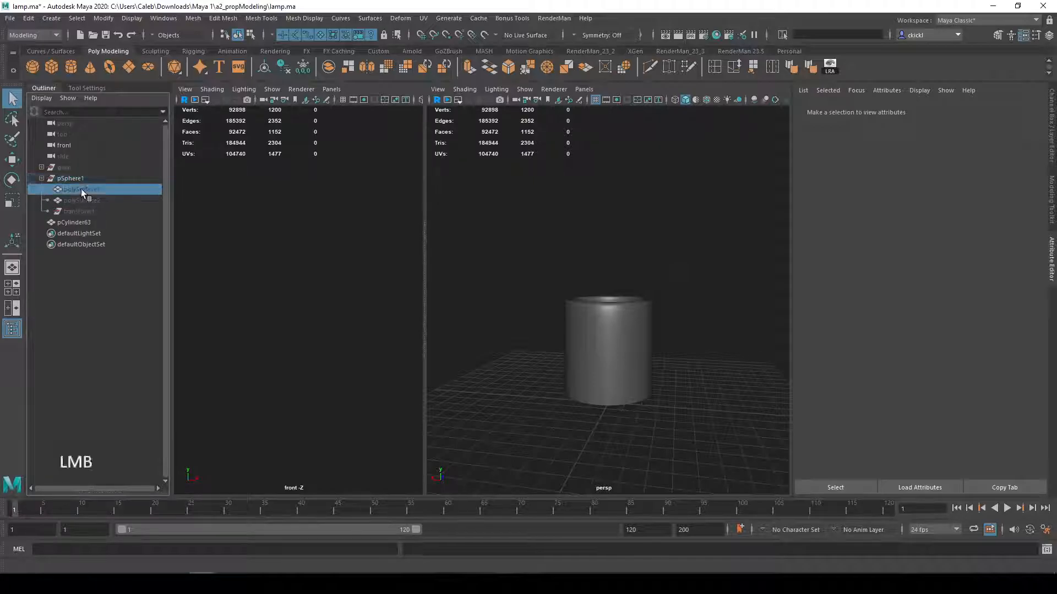
left_click(81, 200, "shift")
left_click(192, 18)
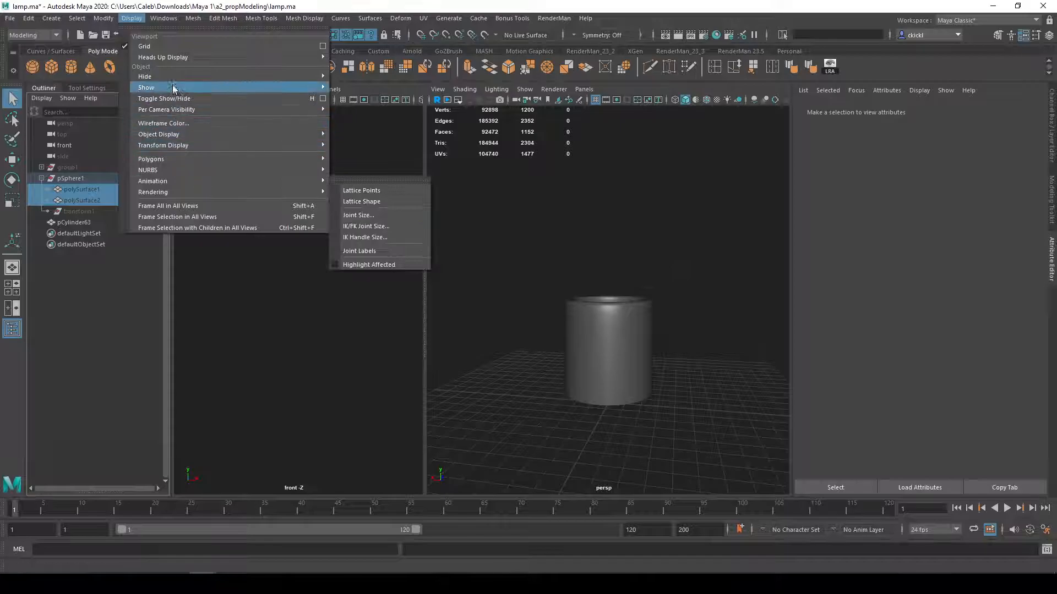
mouse_move(170, 87)
left_click(408, 86)
Step: Raise the dome and body together, scale them down uniformly and lower them onto the cylinder
right_click_drag(712, 321, 719, 333, "alt")
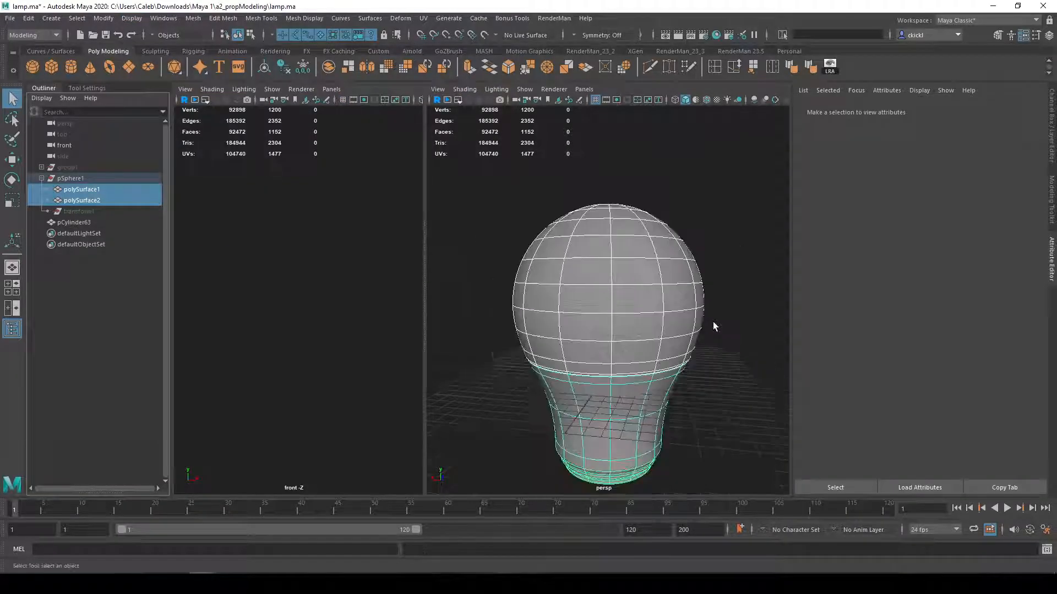
key("w")
left_click_drag(608, 253, 600, 80)
key("r")
left_click_drag(609, 129, 501, 131)
key("w")
left_click_drag(611, 111, 607, 212)
Step: Fine-tune the bulb's scale and height so the body's lower end sits in the cylinder's open top
left_click_drag(670, 286, 644, 299, "alt")
scroll(644, 299, "up", 3)
key("r")
left_click_drag(617, 189, 616, 187)
key("w")
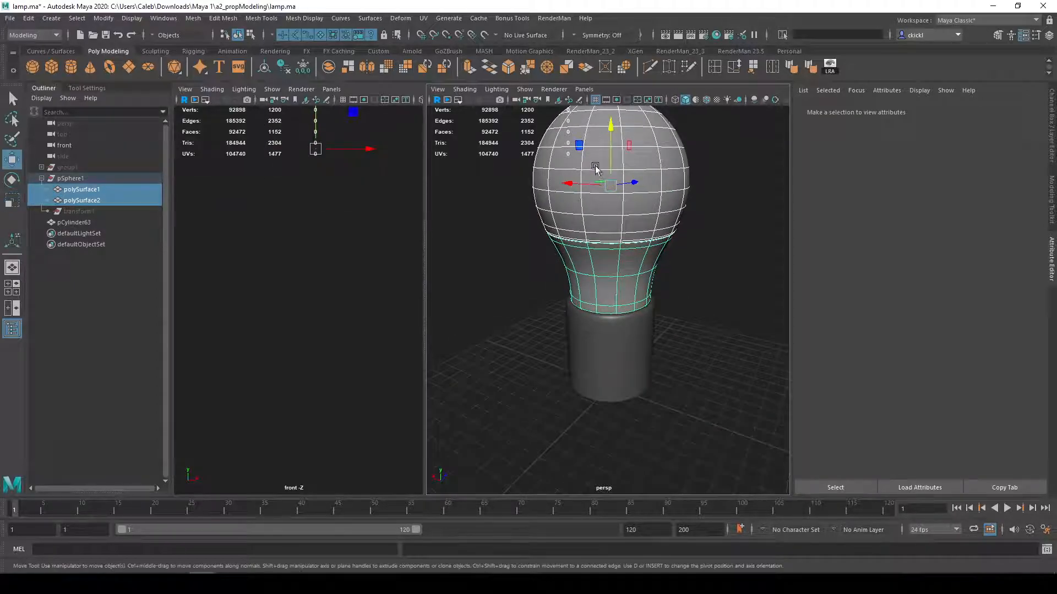
left_click_drag(610, 135, 610, 130)
key("q")
left_click(682, 336)
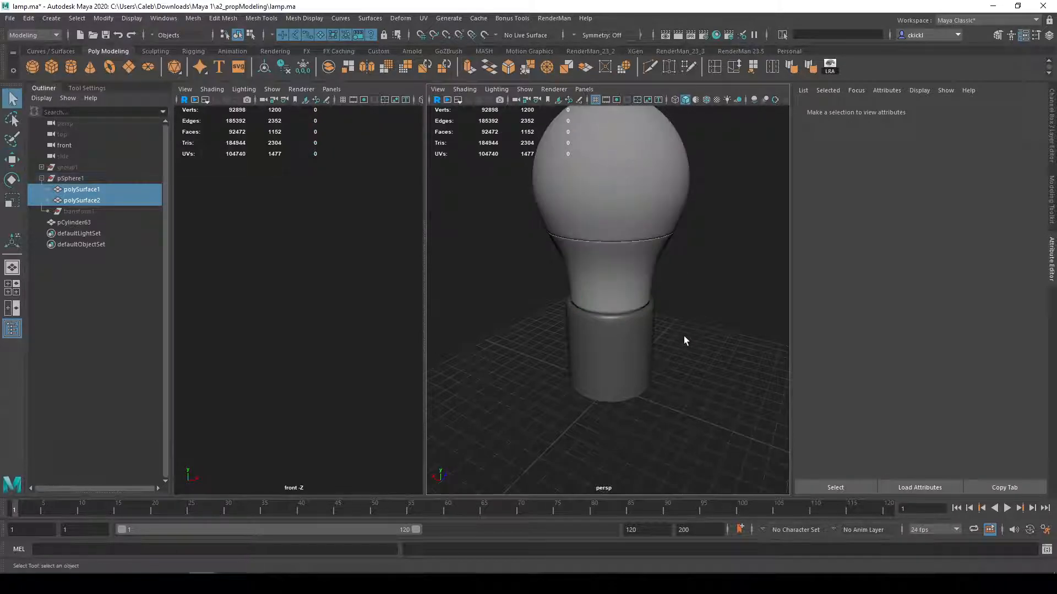
Step: Examine the bulb seated on the cylinder, selecting the dome, body and cylinder together
scroll(682, 338, "down", 5)
mouse_move(656, 330)
left_mouse_down("alt")
mouse_move(653, 319)
mouse_move(649, 331)
left_mouse_up("alt")
left_click(623, 332)
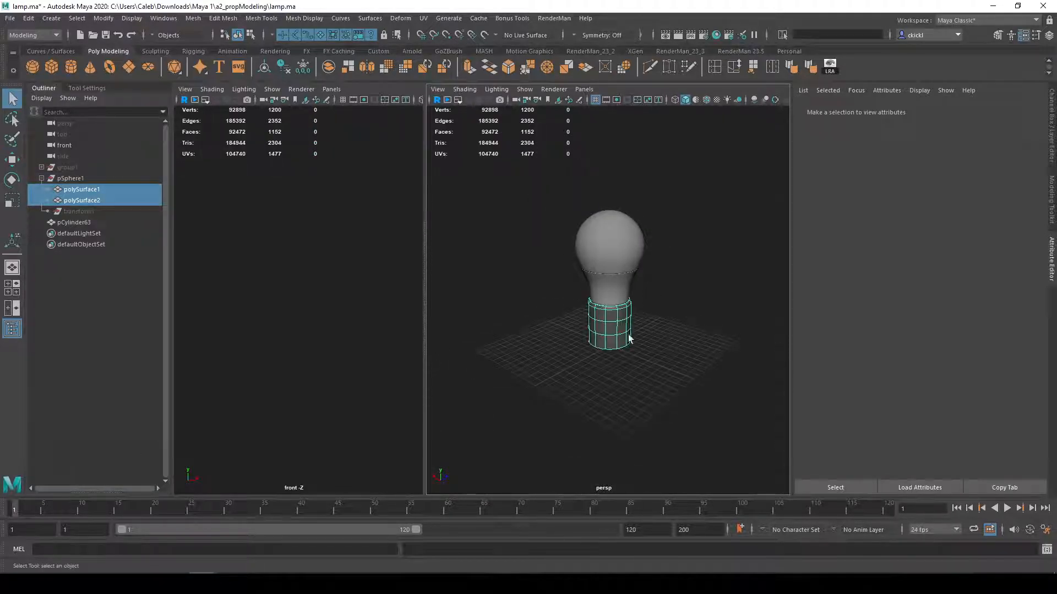
left_click(618, 293)
left_click(623, 242)
left_click(617, 331, "shift")
left_click(605, 303, "shift")
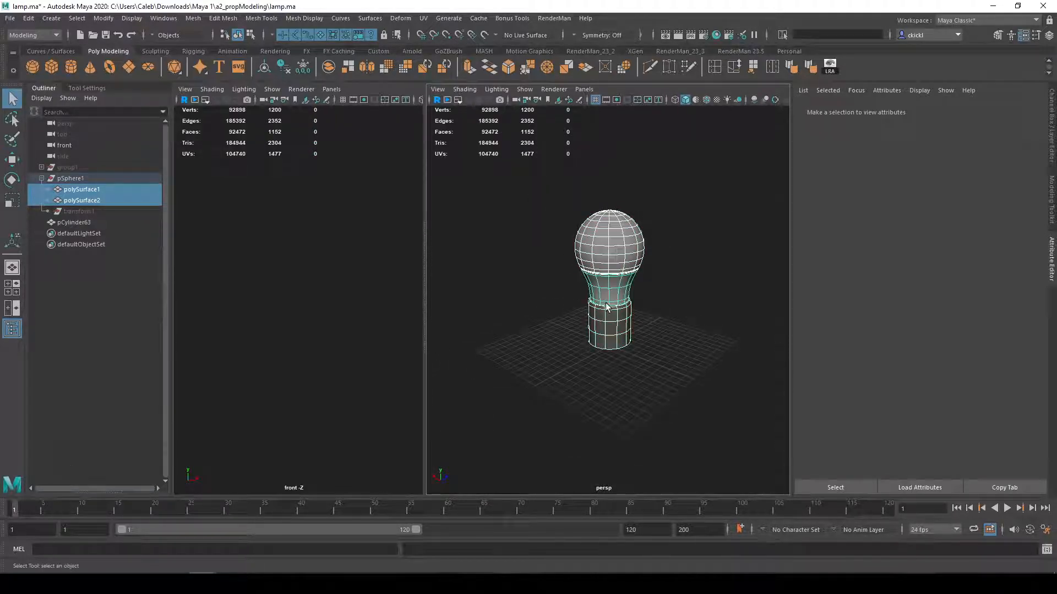
left_click_drag(607, 307, 661, 295, "alt")
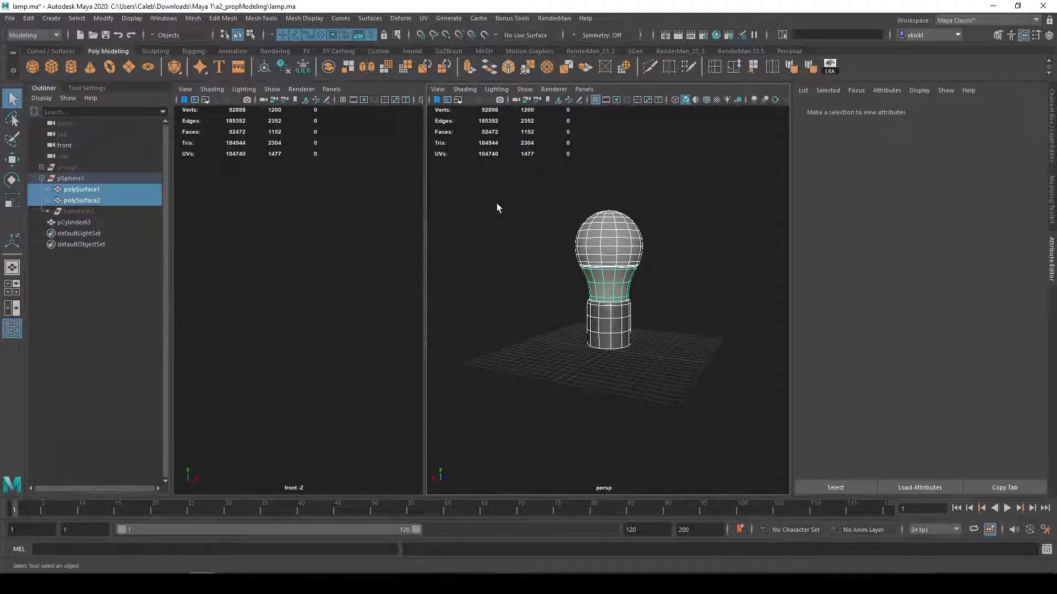
Step: Delete all construction history in the scene to clear the leftover transform1 node under pSphere1
left_click(85, 212)
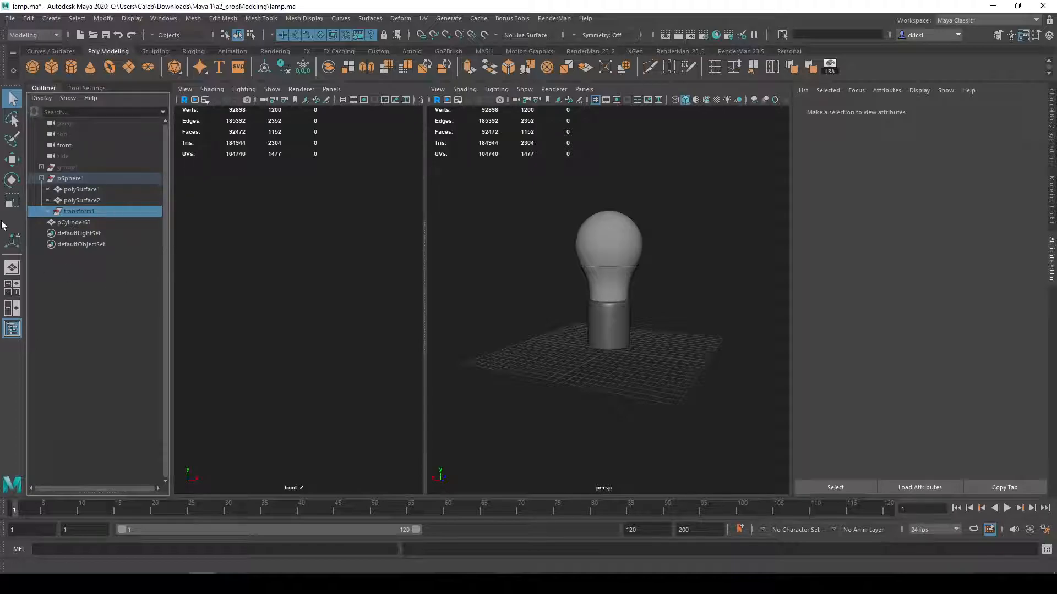
left_click(612, 225)
left_click(619, 284)
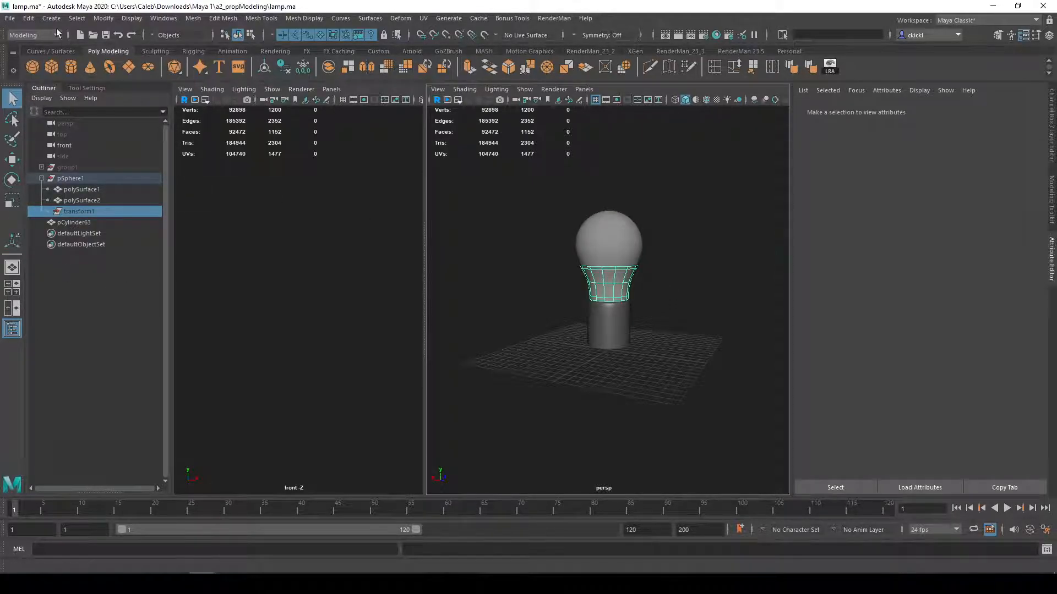
left_click(28, 19)
mouse_move(110, 159)
left_click(189, 161)
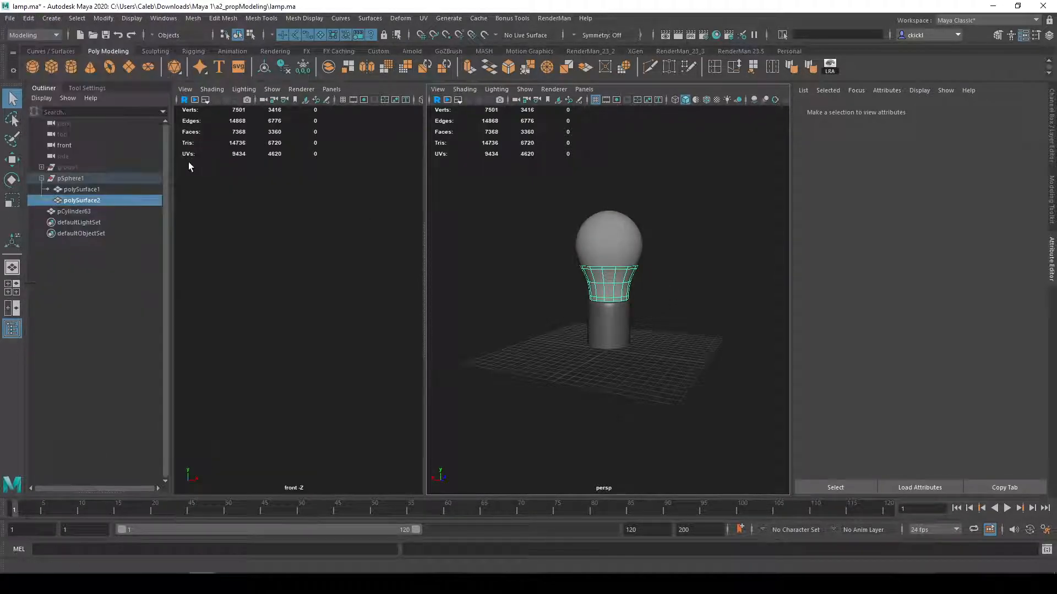
Step: Unhide the lamp group, group1
left_click(49, 168)
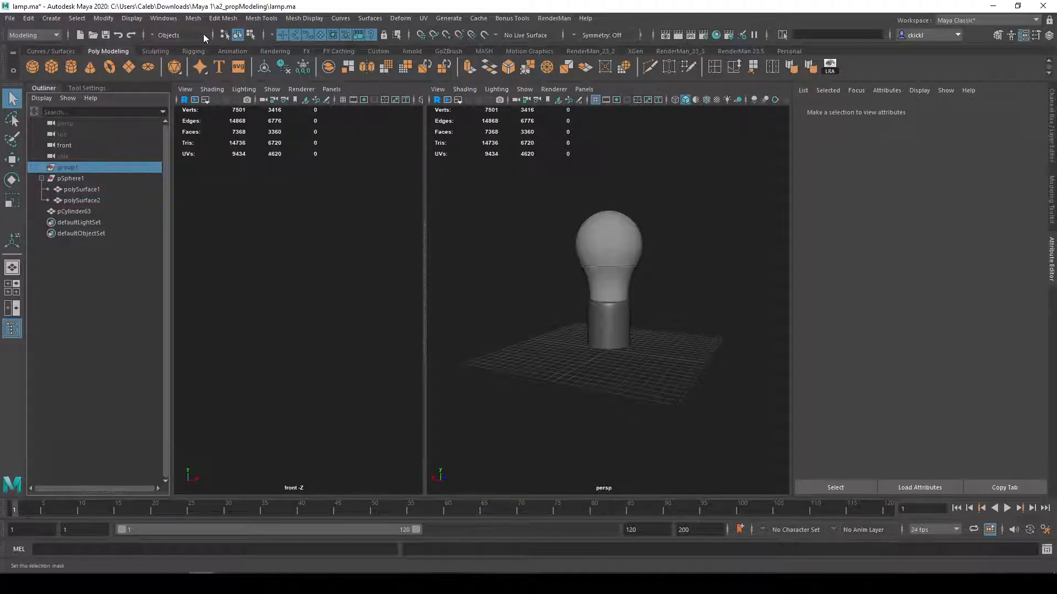
left_click(213, 18)
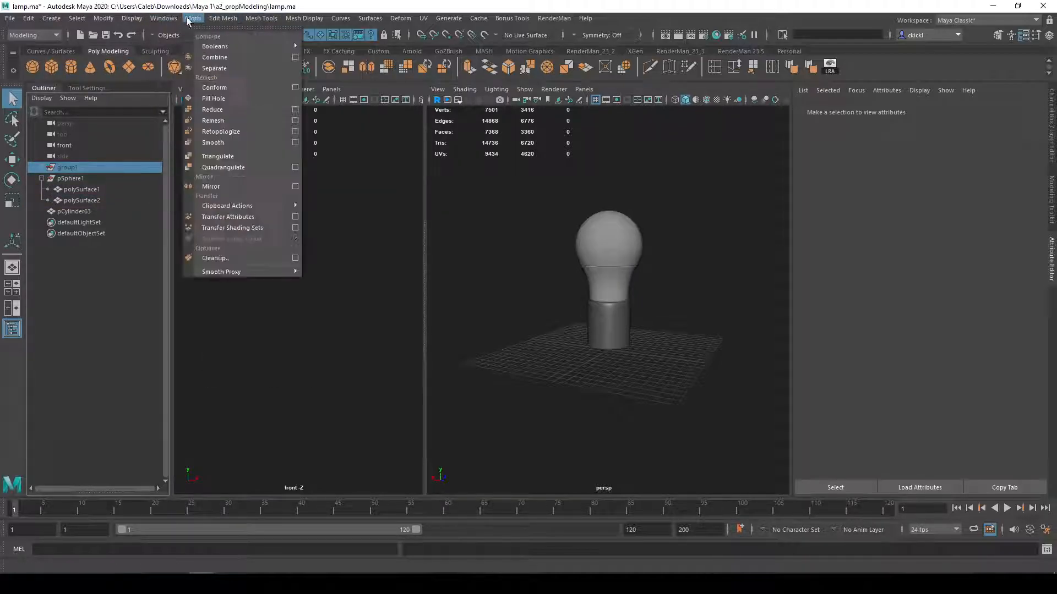
mouse_move(174, 90)
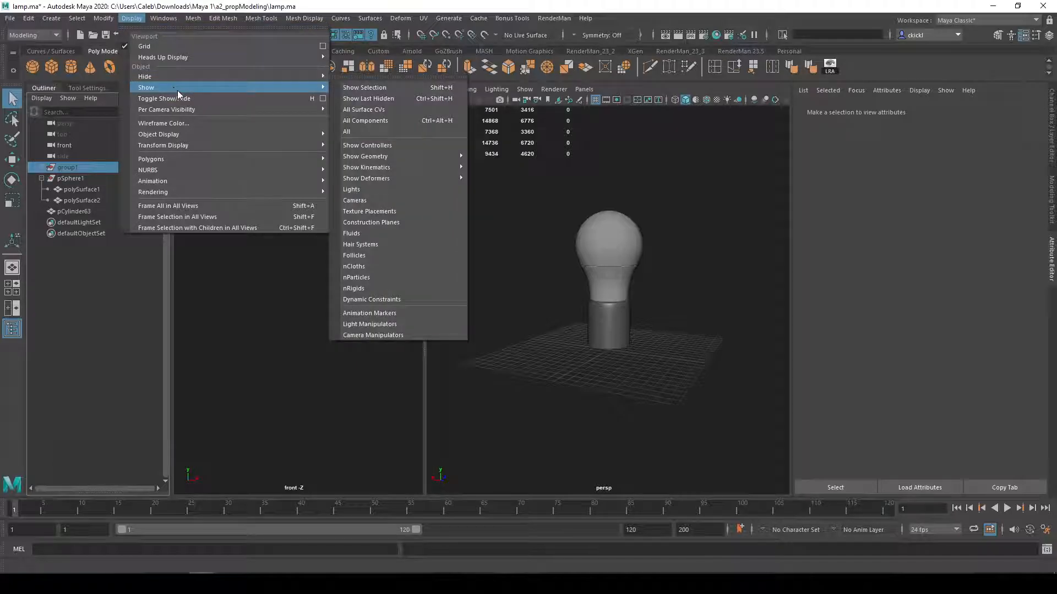
left_click(364, 88)
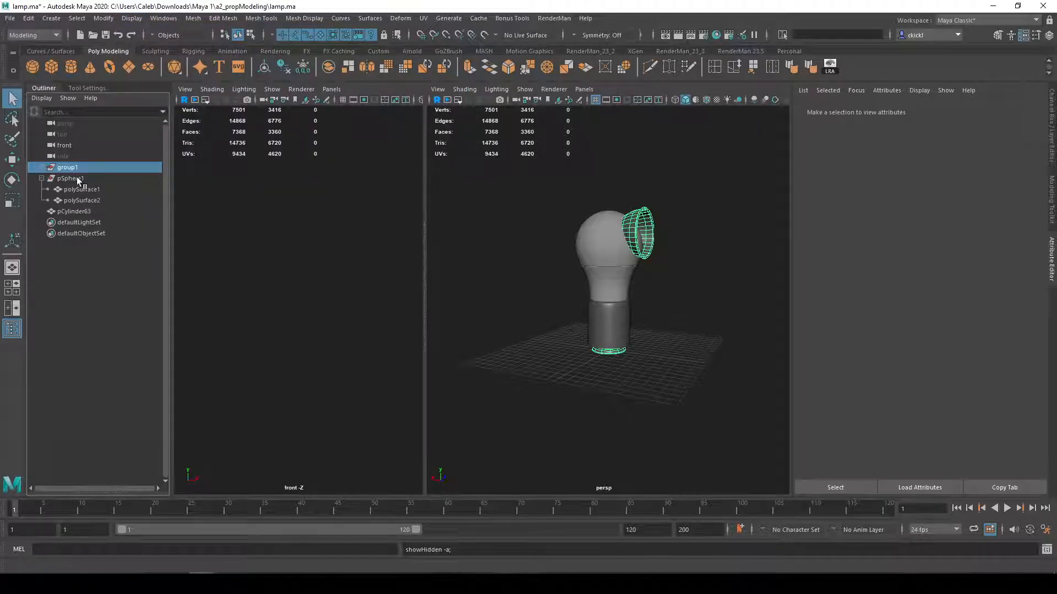
left_click(77, 178)
key("w")
left_click_drag(610, 245, 610, 216)
key("ctrl+z")
Step: Parent the socket cylinder pCylinder63 under pSphere1, together with the bulb's dome and body
left_click(74, 212)
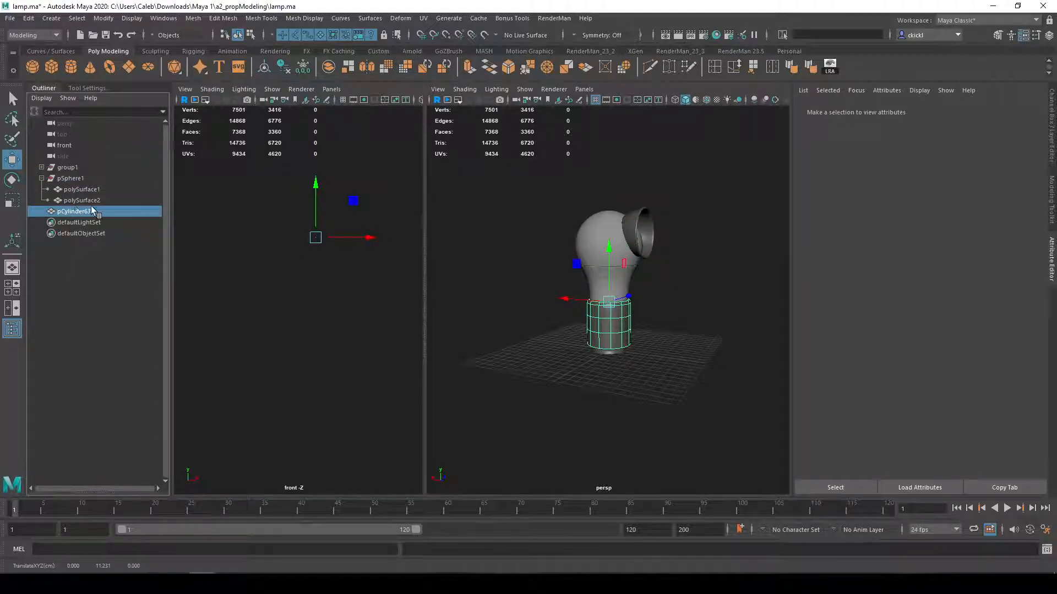
middle_click_drag(73, 214, 76, 181)
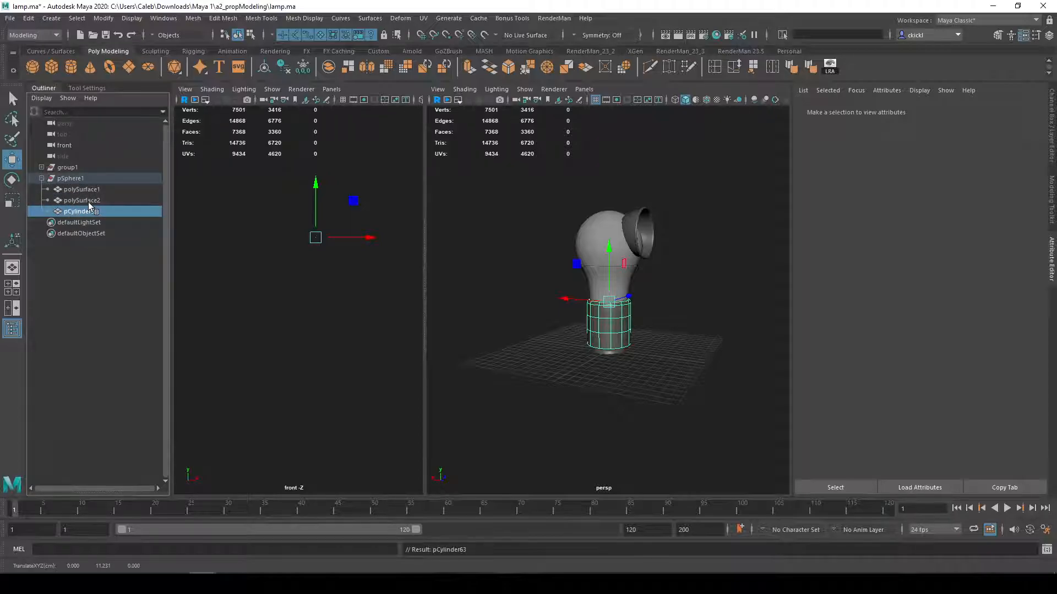
key("ctrl+z")
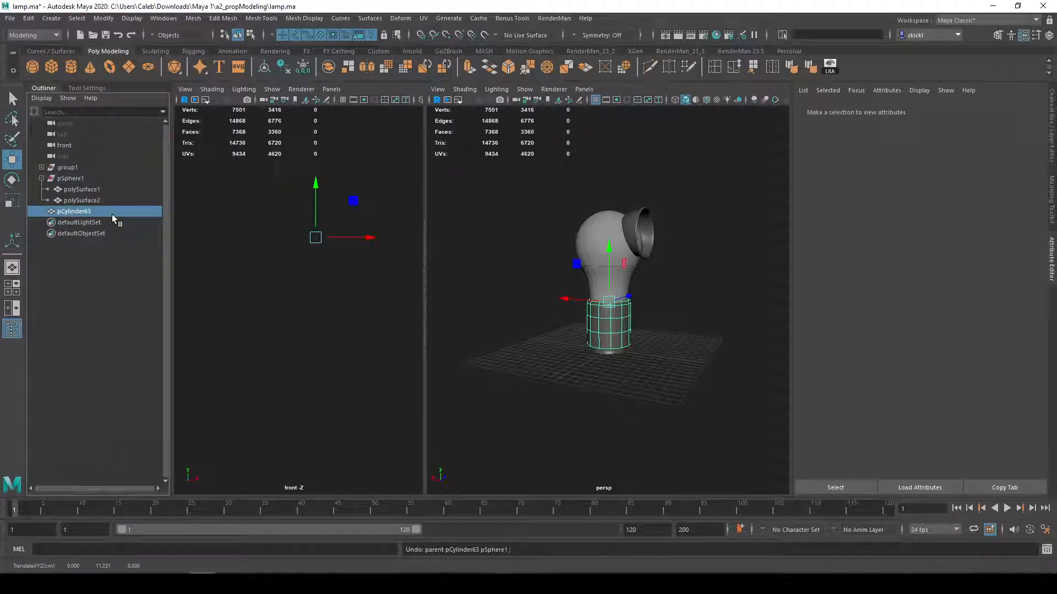
left_click(71, 178, "ctrl")
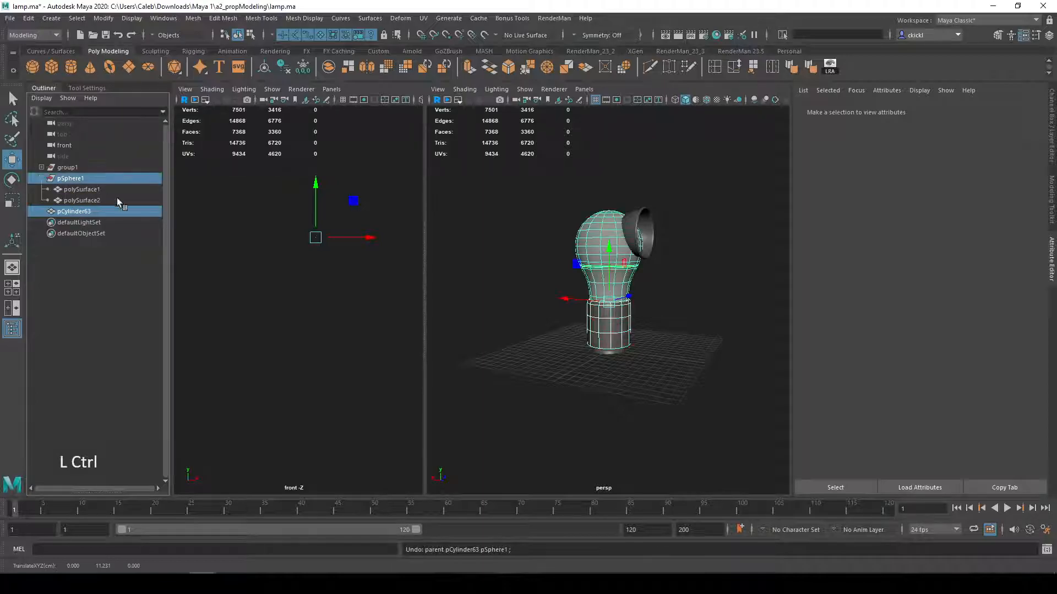
left_click(29, 18)
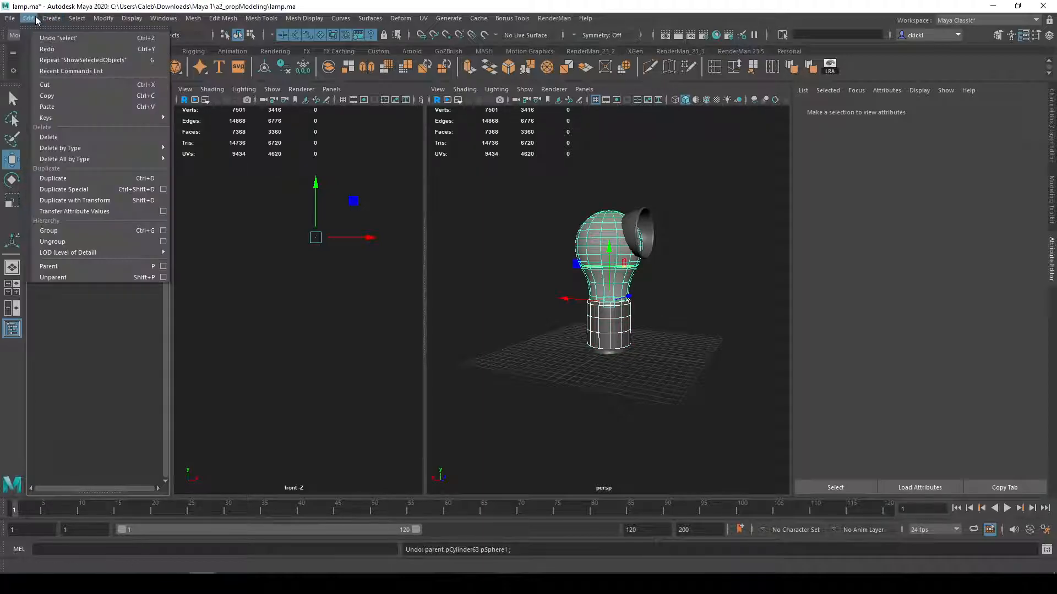
mouse_move(28, 20)
left_click(81, 268)
Step: Raise the pSphere1 bulb assembly to the lamp head's height and rotate it horizontally so the dome points towards the shade's opening
scroll(687, 281, "up", 2)
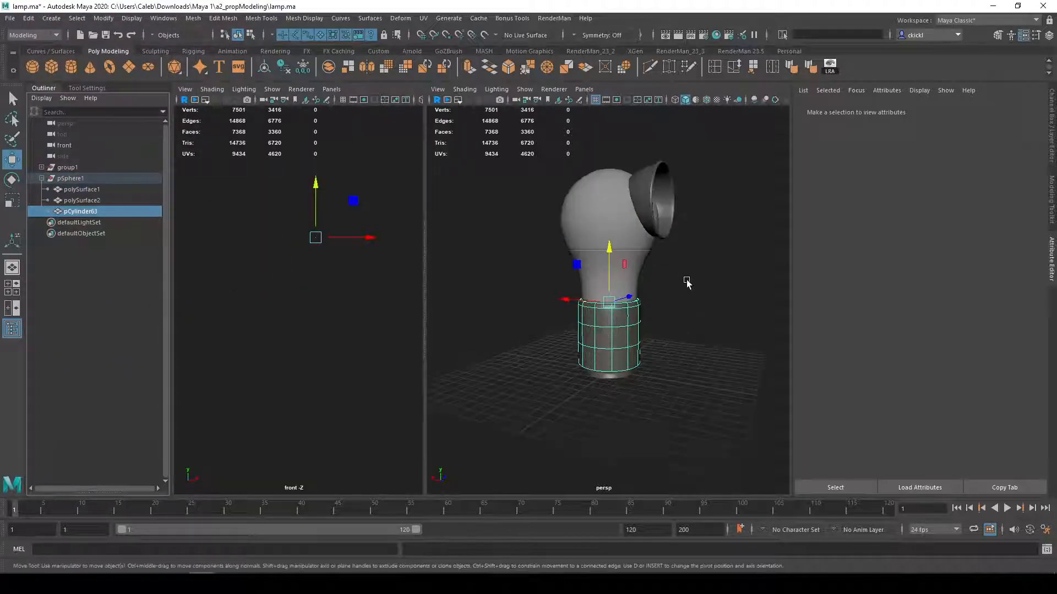
left_click(65, 179)
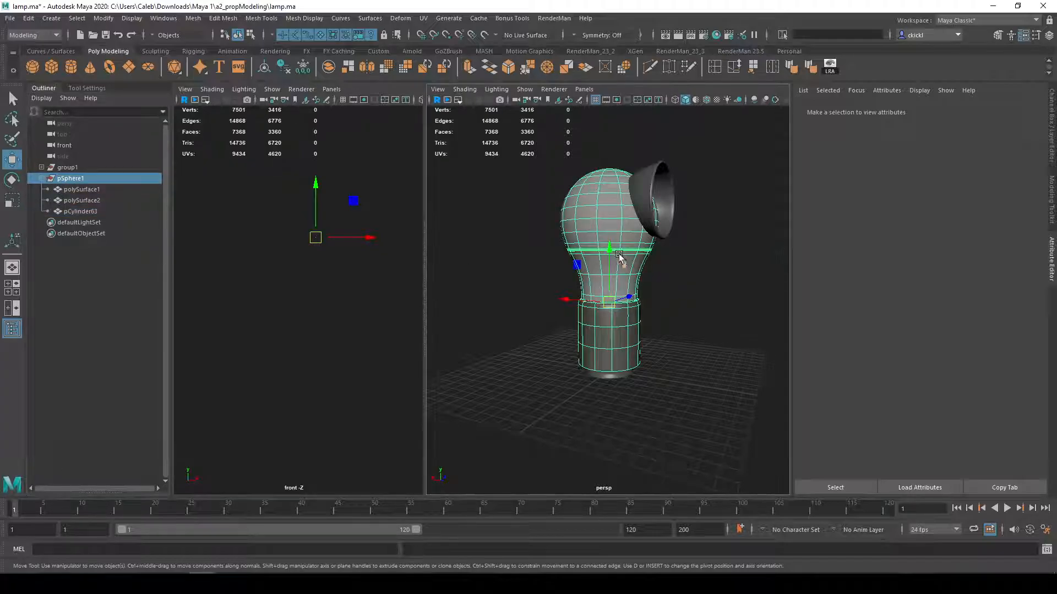
left_click_drag(606, 248, 608, 140)
key("e")
left_click_drag(651, 169, 651, 297)
key("ctrl+z")
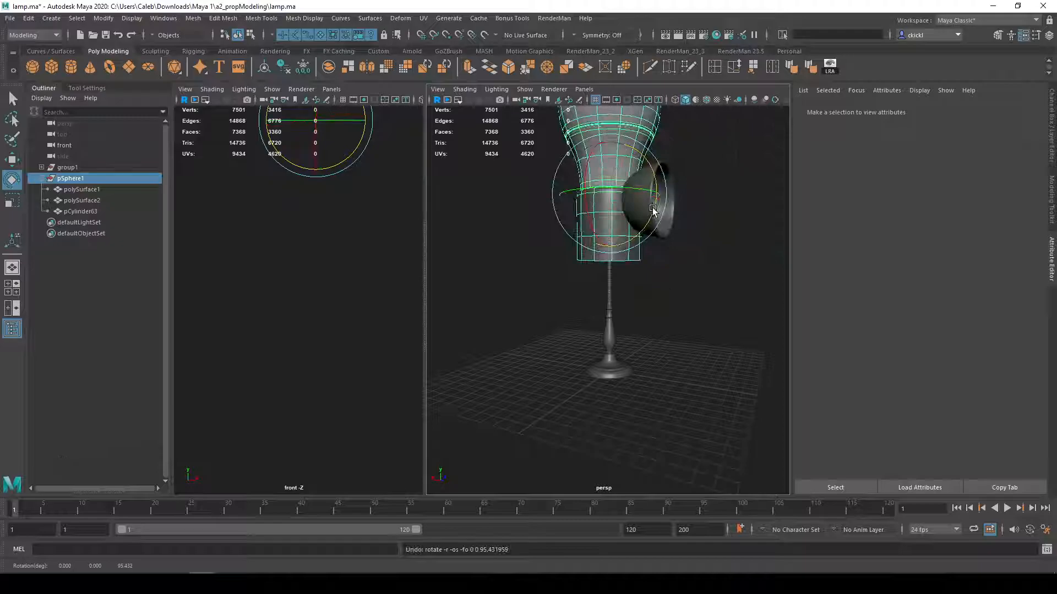
left_click_drag(652, 176, 656, 229)
Step: Scale the bulb assembly down uniformly and move it into the lamp head
key("r")
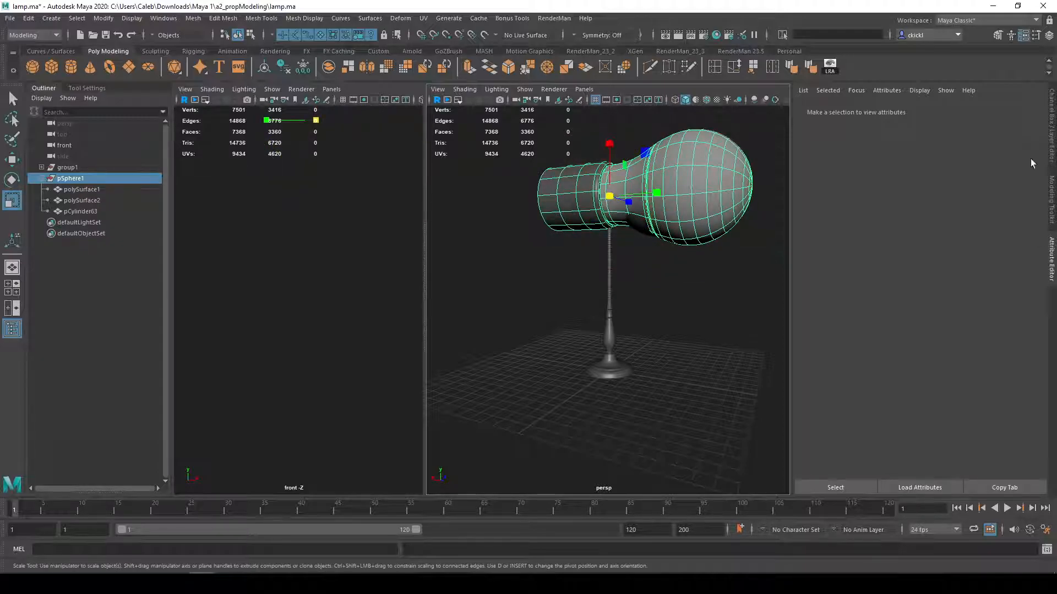
left_click_drag(608, 183, 509, 199)
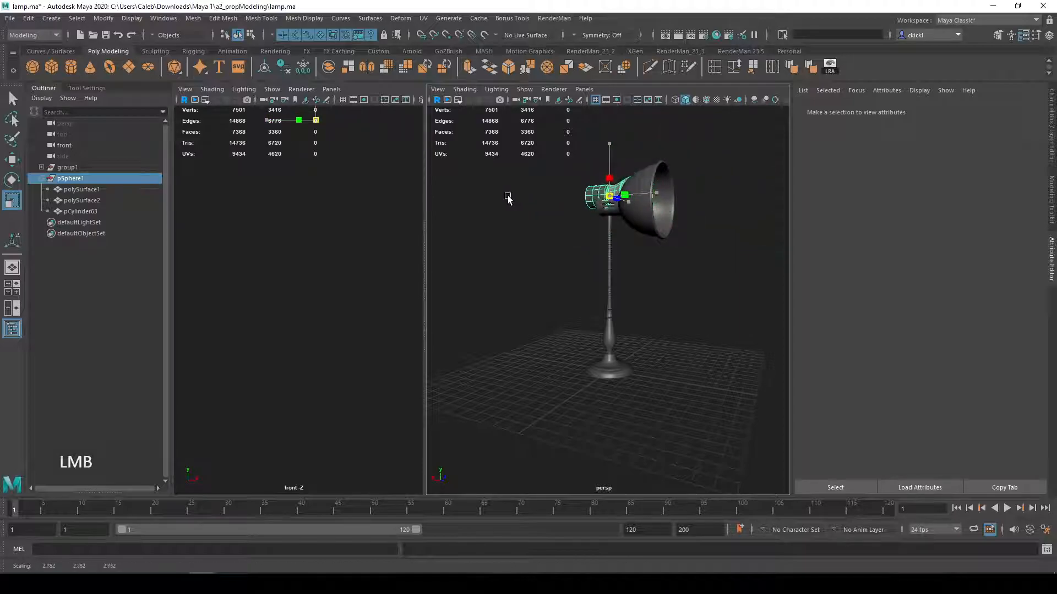
key("w")
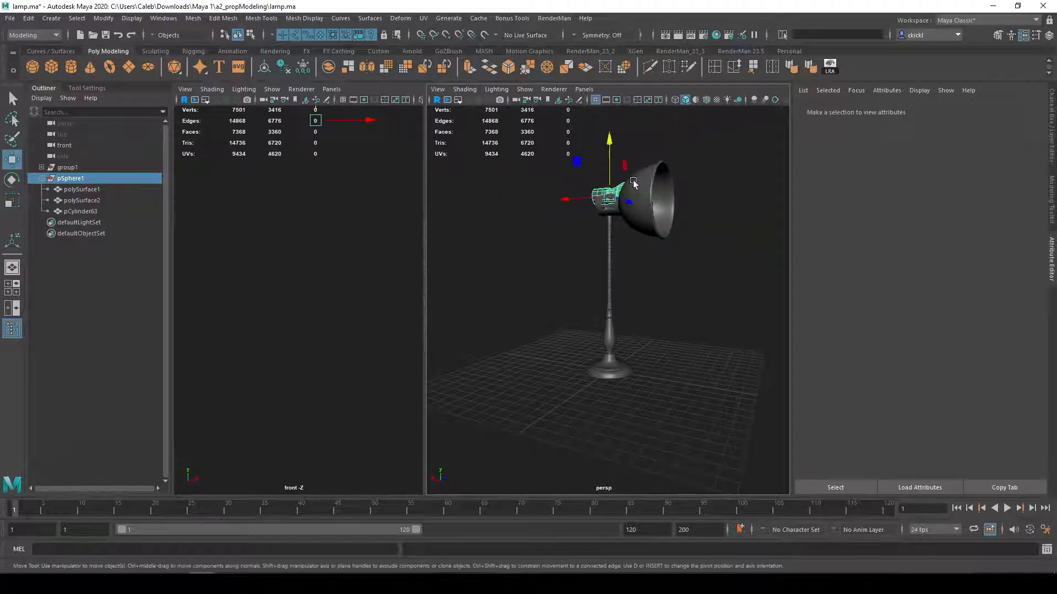
left_click_drag(605, 161, 583, 171, "alt")
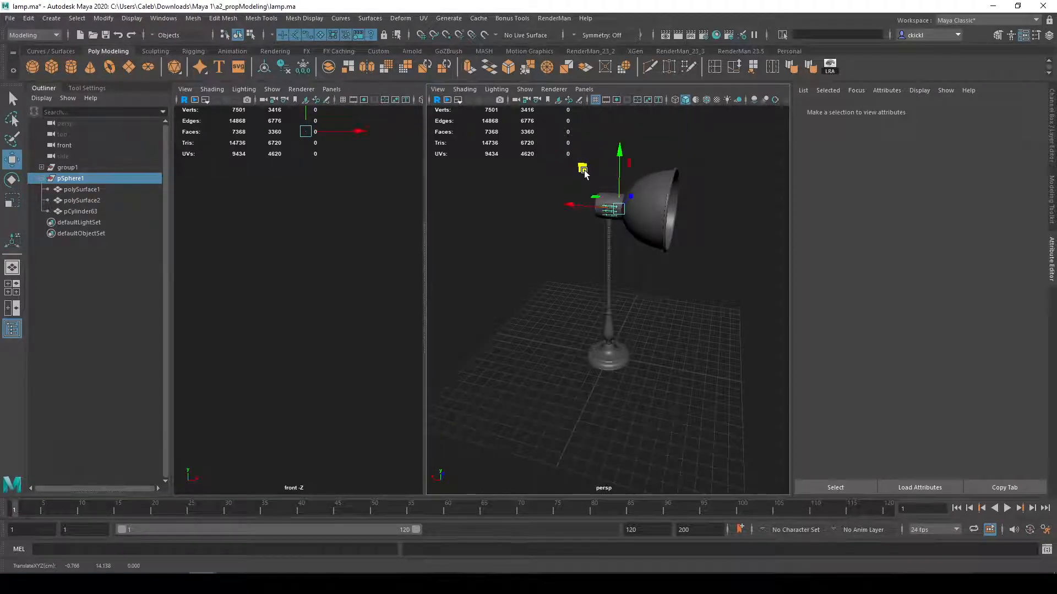
Step: Fine-tune the bulb's scale and position so it sits centred inside the shade with its socket enclosed by the vented housing
key("f")
right_click_drag(700, 241, 637, 234, "alt")
left_click_drag(631, 237, 589, 221, "alt")
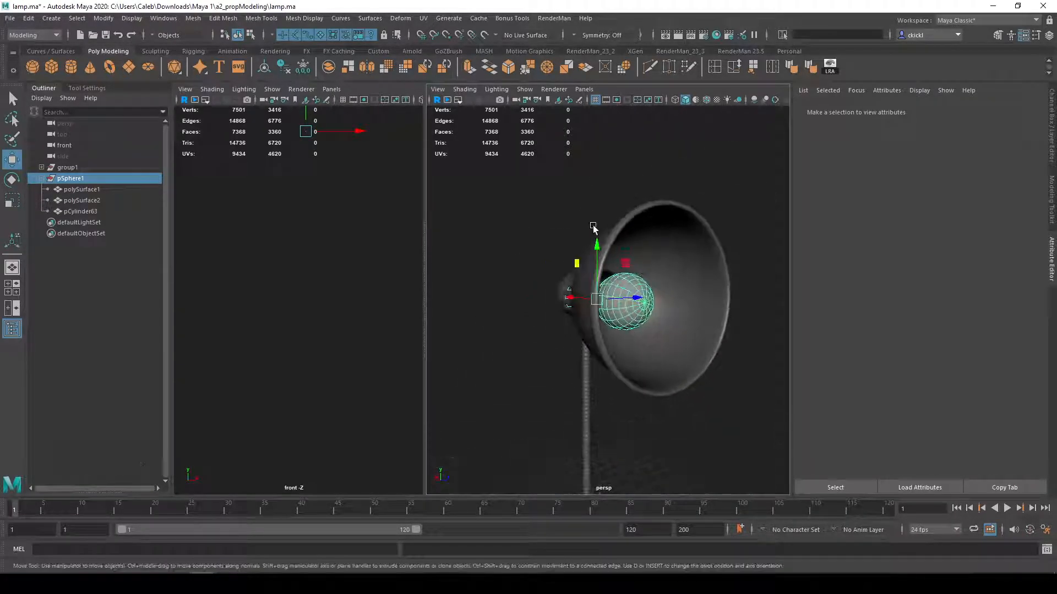
key("r")
left_click_drag(622, 303, 594, 300, "alt")
right_click_drag(595, 300, 608, 304, "alt")
mouse_move(598, 294)
left_mouse_down()
mouse_move(619, 301)
mouse_move(594, 303)
mouse_move(646, 306)
mouse_move(605, 296)
left_mouse_up()
left_click_drag(582, 310, 597, 241, "alt")
key("w")
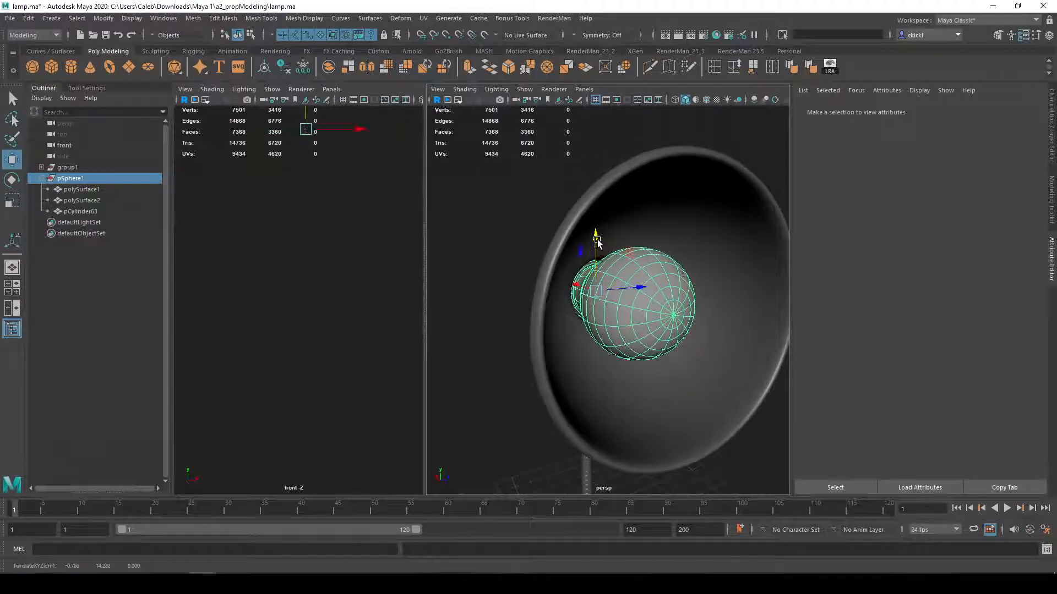
left_click_drag(585, 290, 568, 382)
middle_click_drag(568, 382, 619, 322, "alt")
scroll(619, 323, "up", 5, "alt")
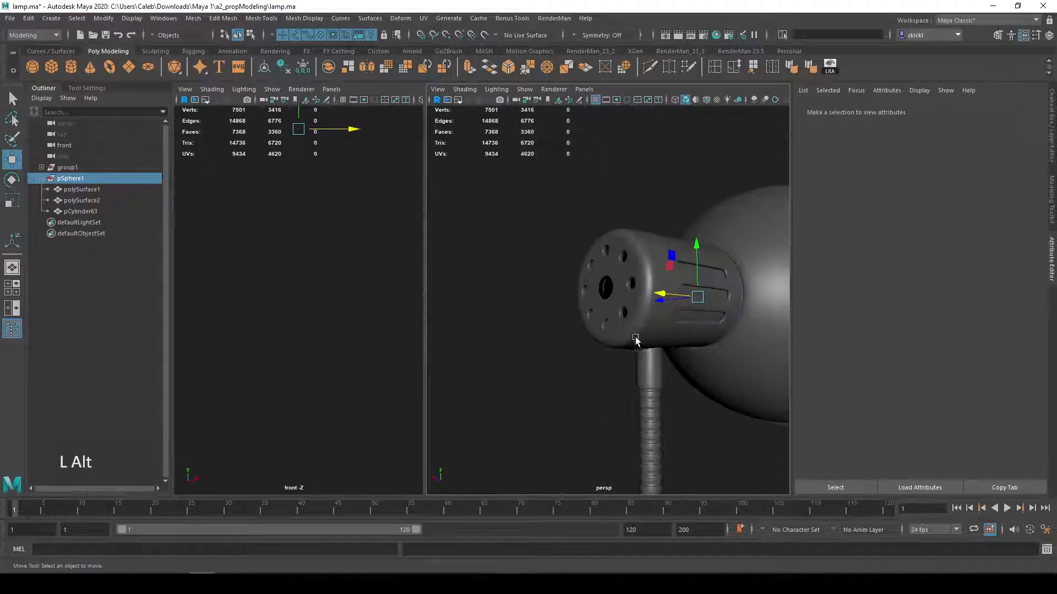
Step: Import detail.jpg as an image plane in the front view
left_click(184, 89)
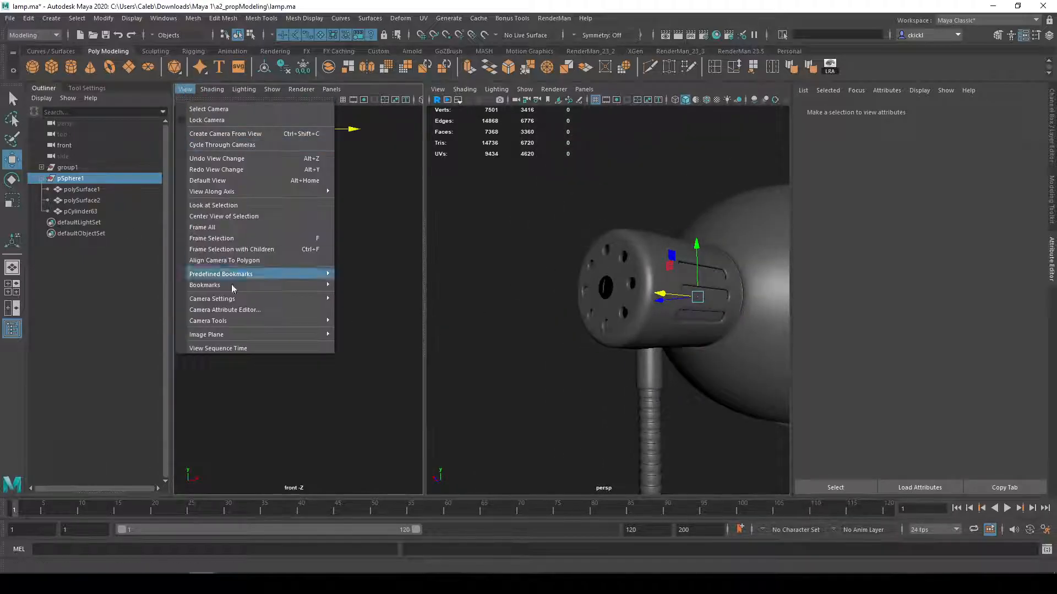
mouse_move(245, 333)
left_click(353, 337)
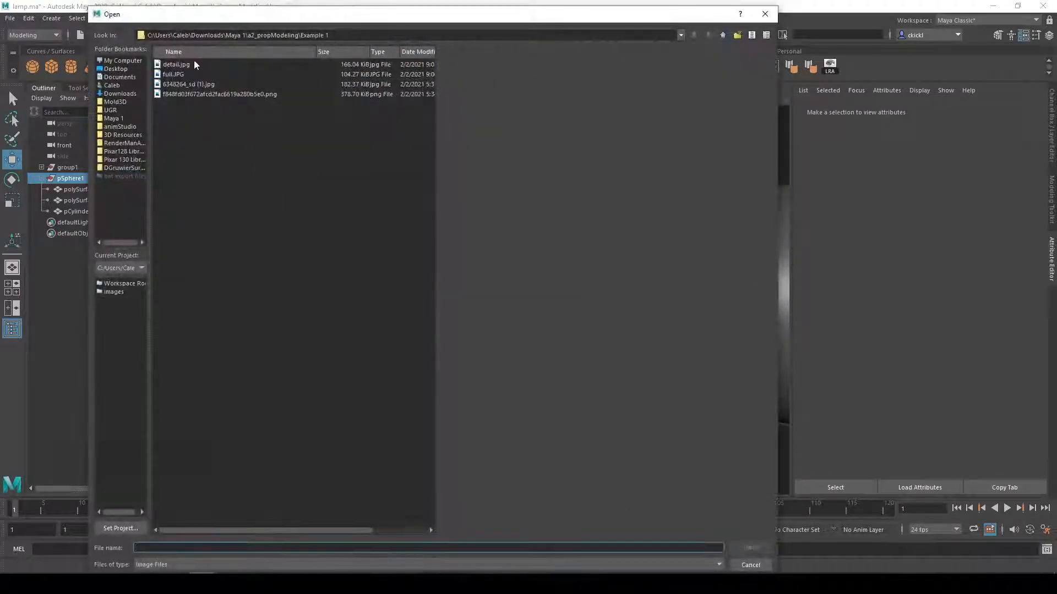
left_click(187, 84)
left_click(179, 74)
left_click(176, 65)
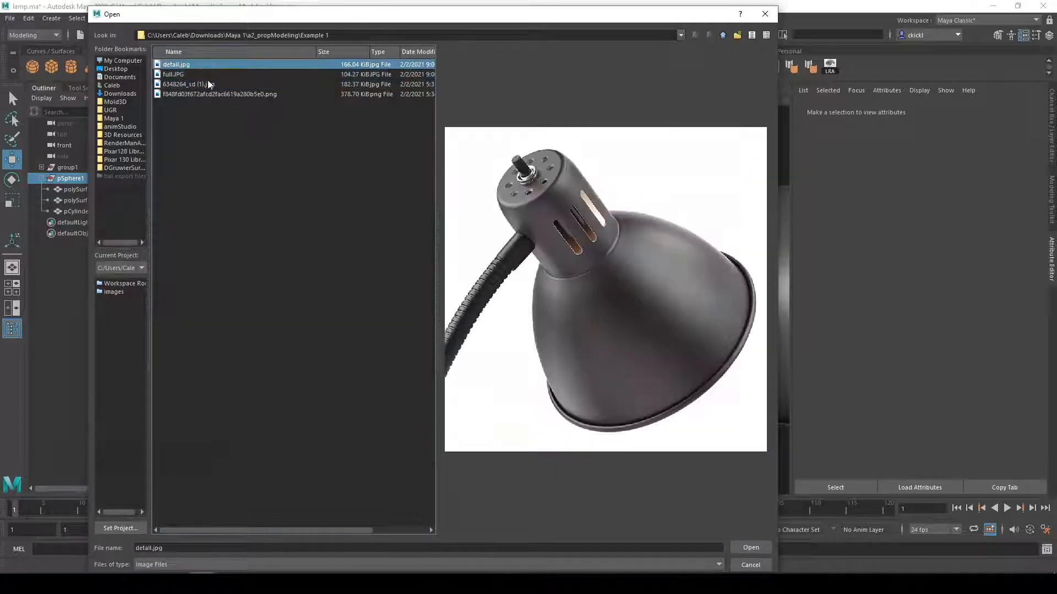
left_click(744, 547)
Step: Compare the modelled lamp head with the reference image, examining the perforated cap, switch knob and neck joint
scroll(531, 339, "up", 3)
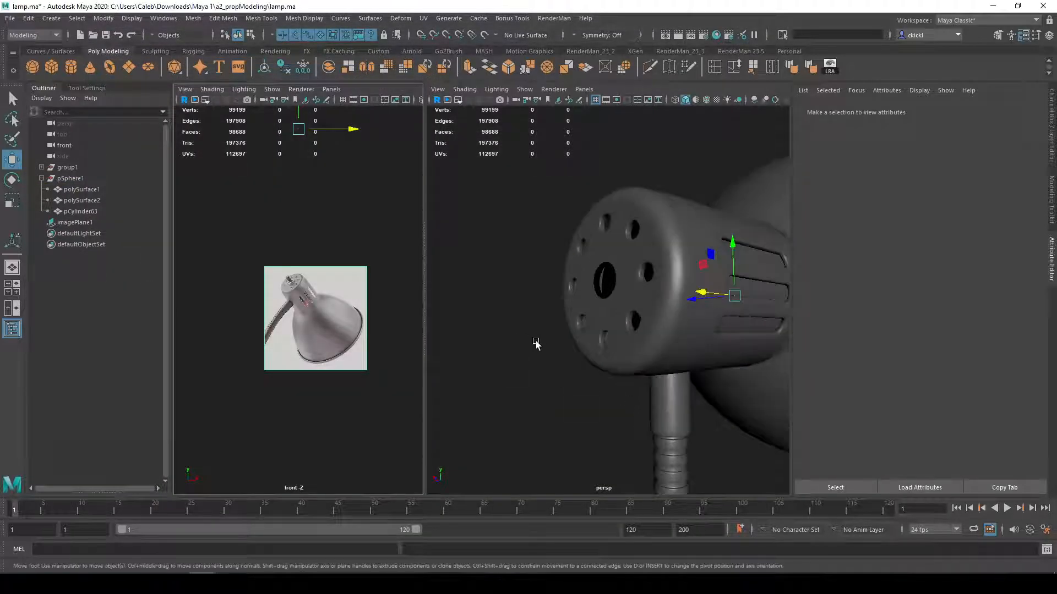
left_click_drag(531, 340, 511, 342, "alt")
scroll(326, 322, "up", 6)
scroll(328, 326, "up", 4)
middle_click_drag(328, 326, 374, 407, "alt")
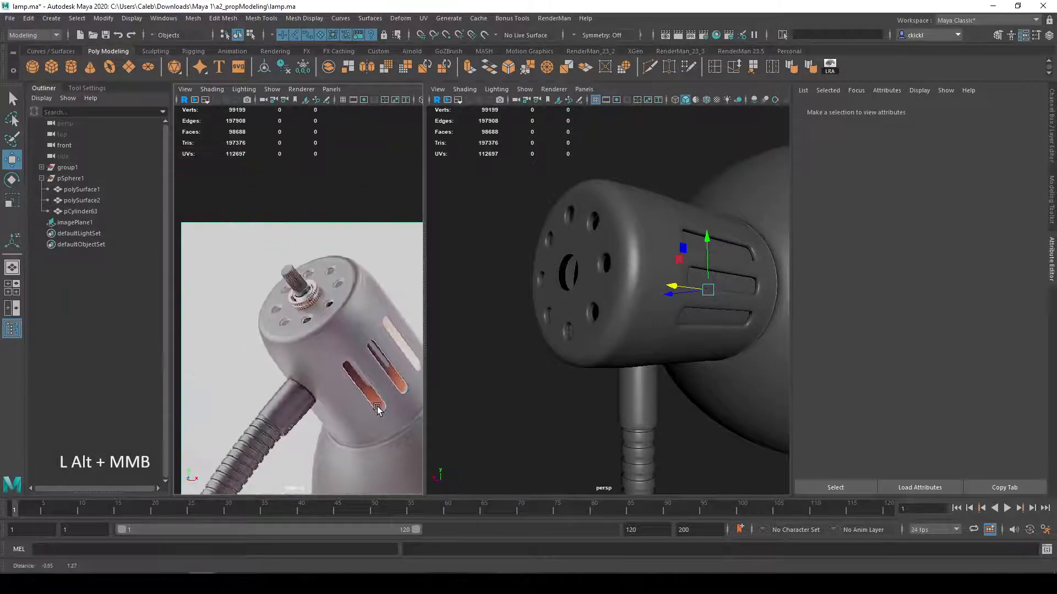
scroll(544, 321, "down", 6)
scroll(324, 311, "up", 4)
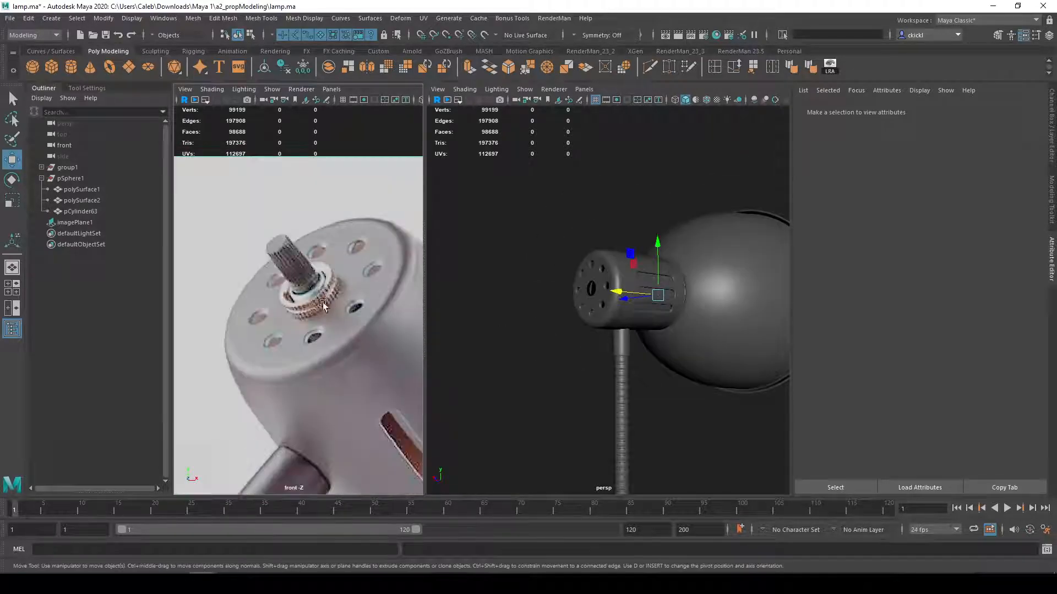
scroll(589, 402, "down", 6)
left_click_drag(577, 393, 642, 356, "alt")
scroll(642, 356, "up", 5)
key("q")
left_click(599, 337)
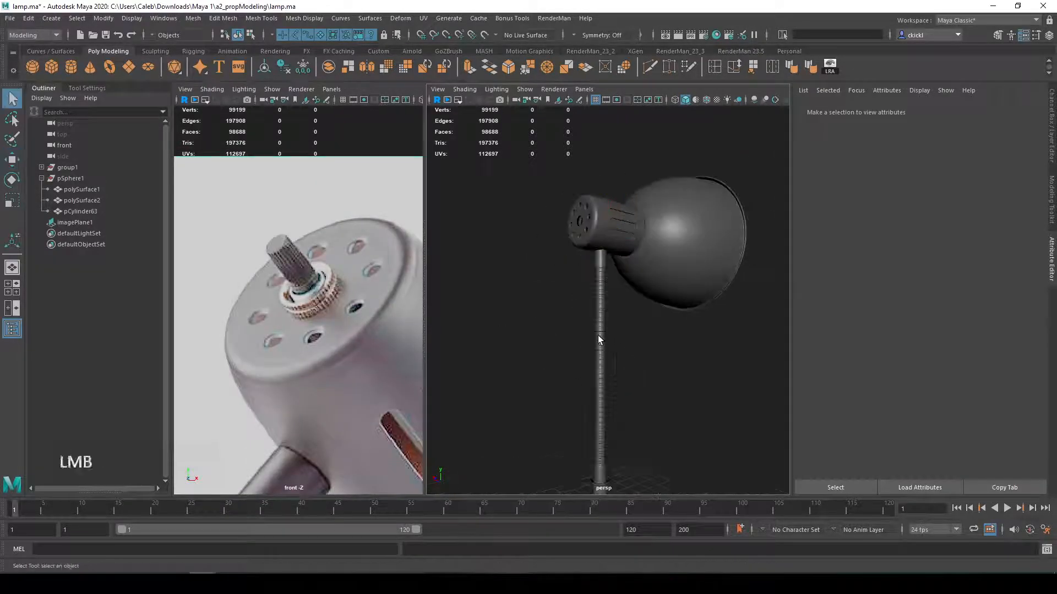
scroll(611, 352, "up", 2)
left_click(572, 190)
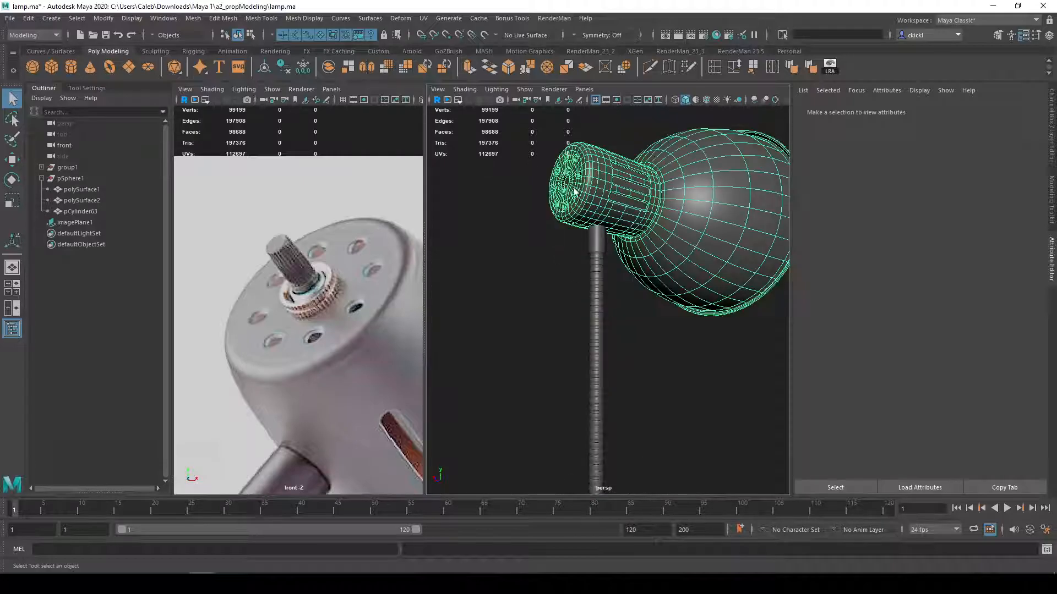
scroll(668, 359, "down", 5)
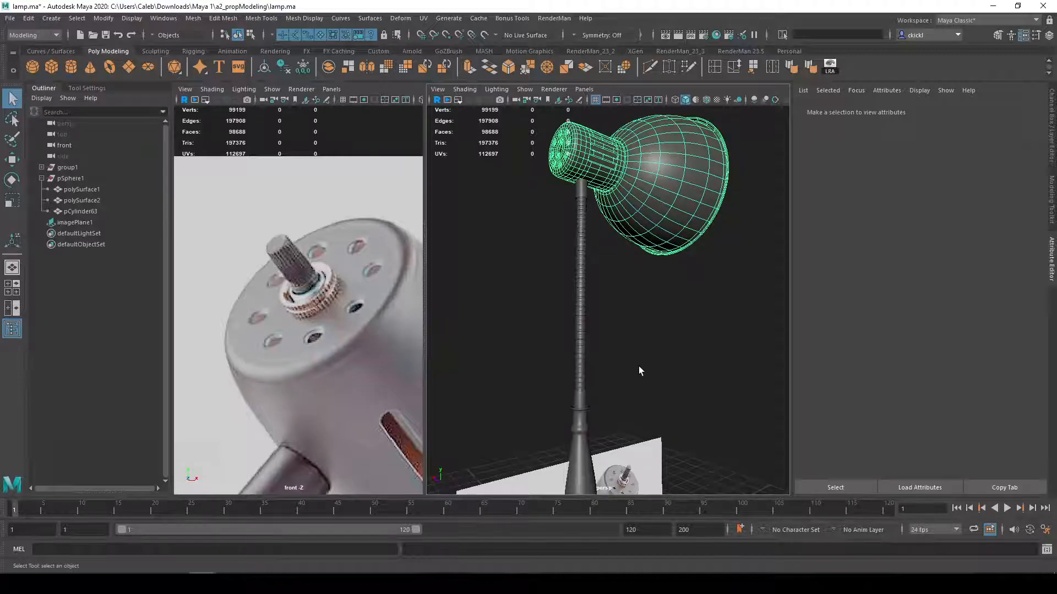
Step: Set the reference image plane to display only when looking through the front camera
scroll(638, 365, "down", 3)
middle_click_drag(638, 366, 642, 322, "alt")
scroll(642, 324, "down", 4)
left_click_drag(665, 341, 653, 326, "alt")
left_click(652, 315)
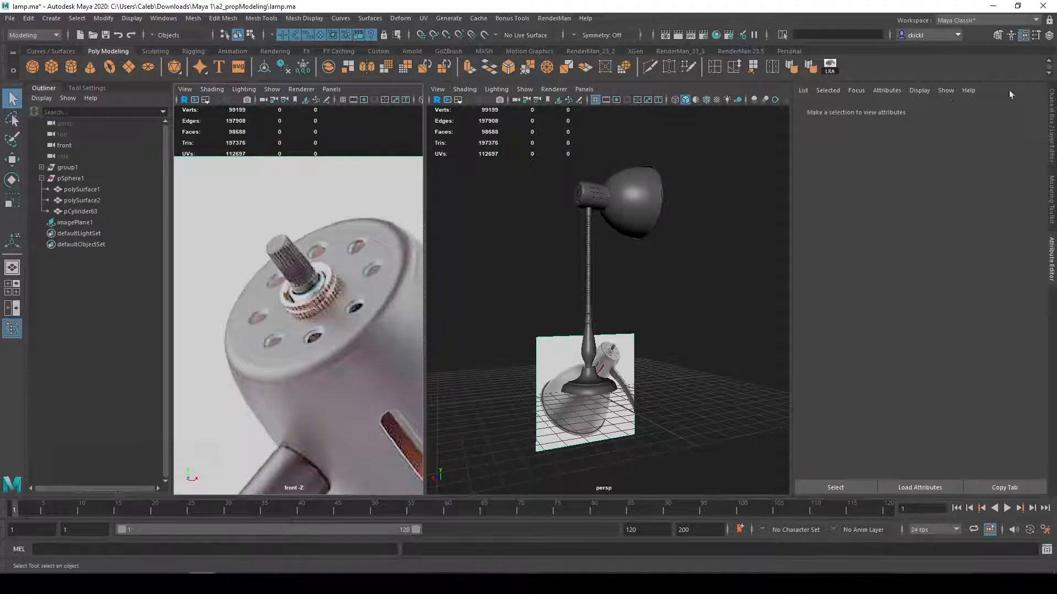
left_click(1048, 116)
left_click(1051, 192)
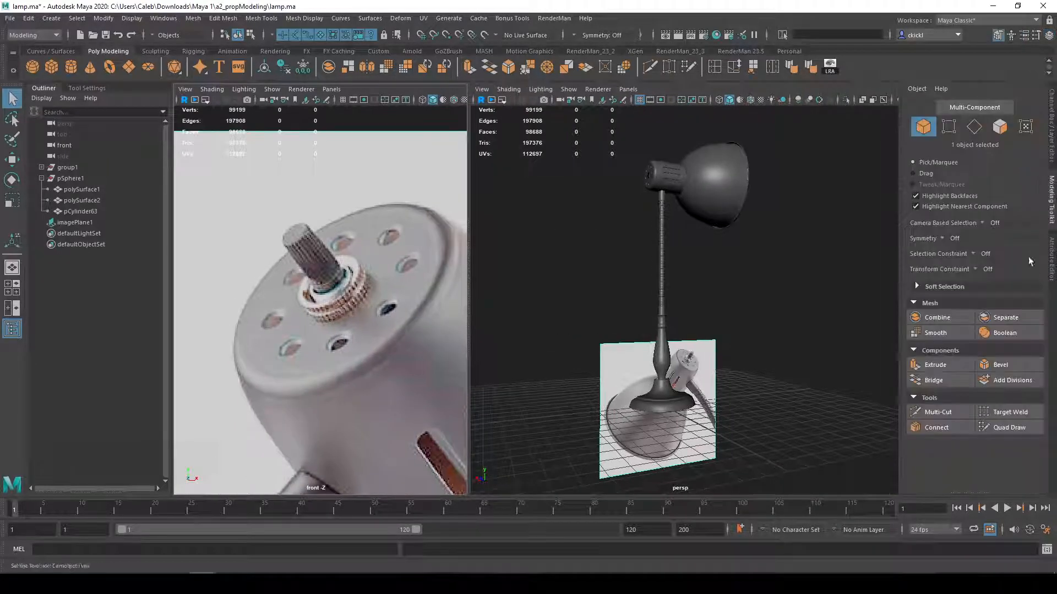
left_click(1052, 262)
scroll(869, 275, "up", 4)
left_click(888, 222)
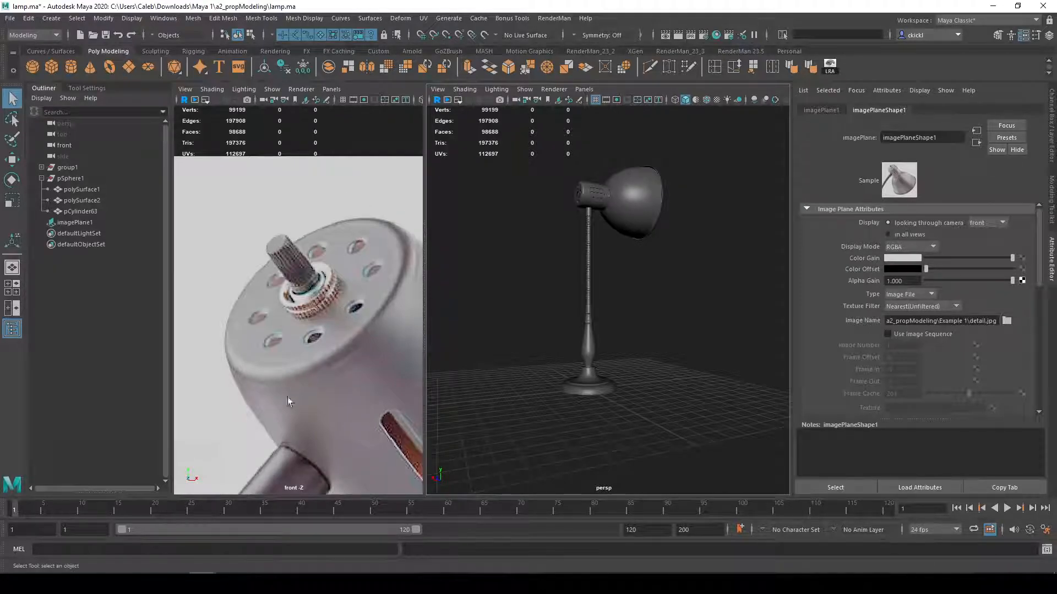
Step: Inspect the lamp's head, flexible neck and base in the perspective view from several distances and angles
scroll(611, 250, "up", 3)
middle_click_drag(611, 251, 640, 358, "alt")
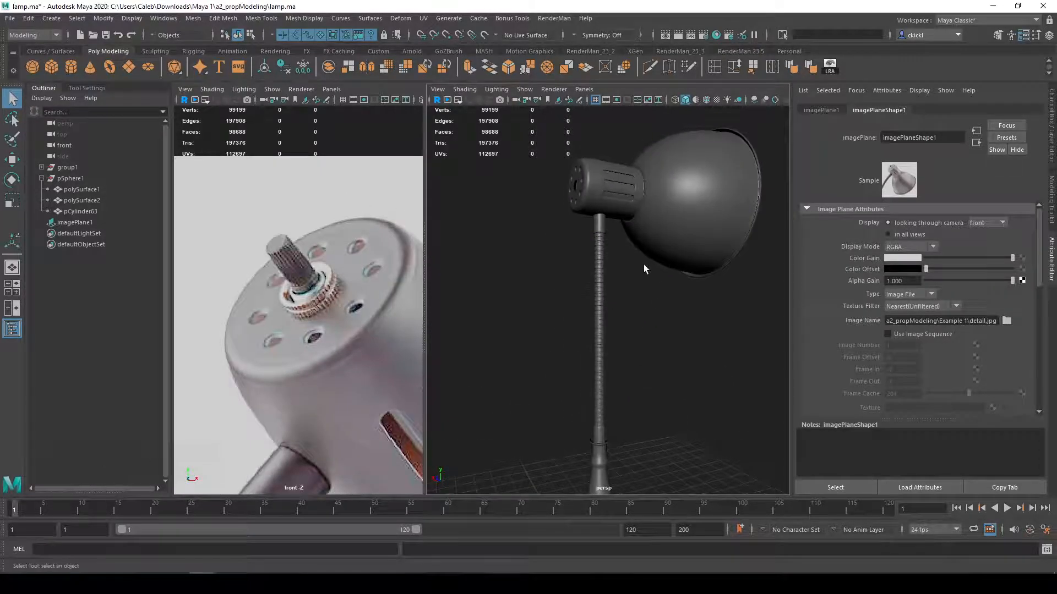
scroll(652, 315, "up", 2)
middle_click_drag(652, 315, 654, 334, "alt")
scroll(677, 325, "down", 7)
middle_click_drag(649, 376, 662, 307, "alt")
scroll(660, 281, "up", 4)
middle_click_drag(659, 265, 638, 363, "alt")
mouse_move(639, 363)
left_mouse_down("alt")
mouse_move(655, 356)
mouse_move(642, 351)
left_mouse_up("alt")
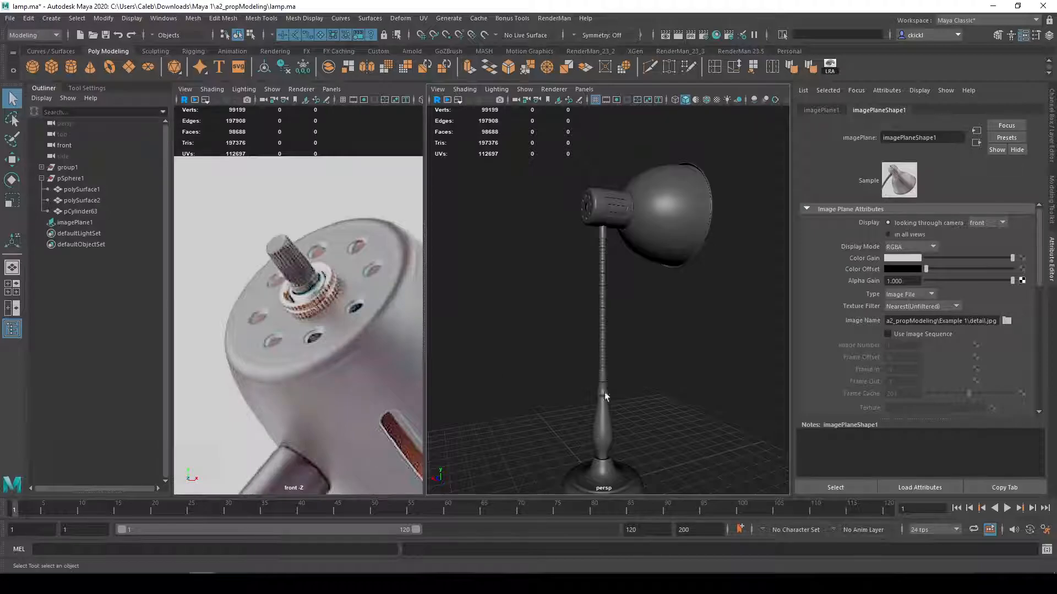
left_click_drag(602, 399, 653, 413, "alt")
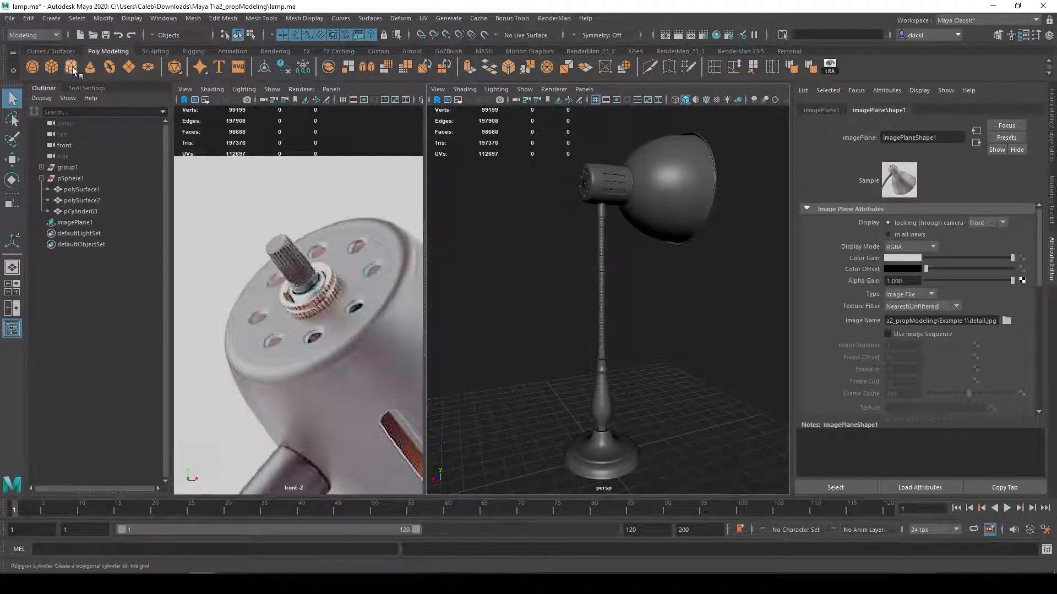
scroll(650, 336, "up", 3)
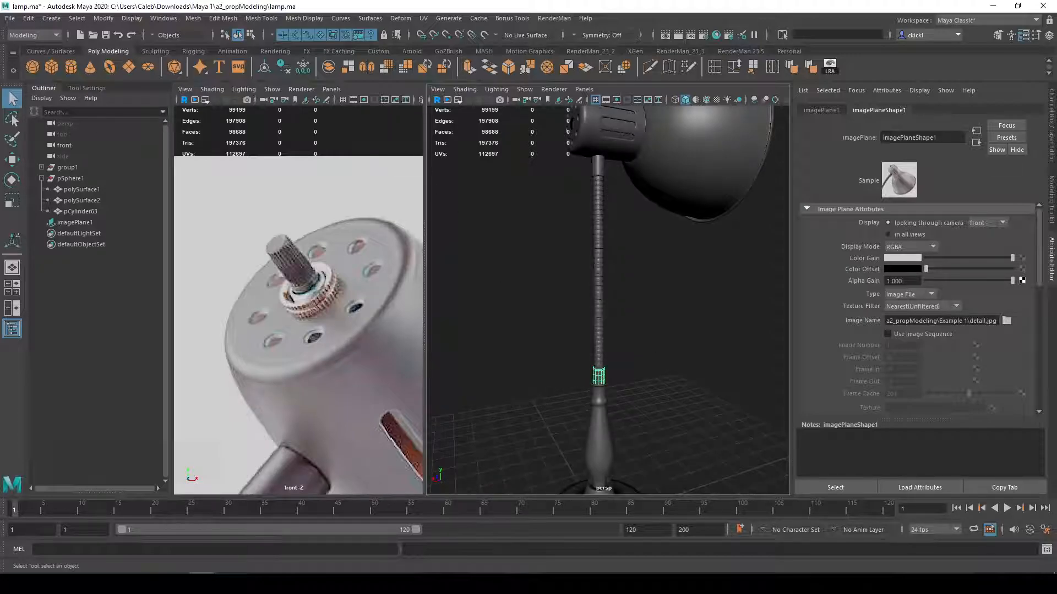
Step: Create a polygon cylinder and set its axis subdivisions to 12
left_click(72, 67)
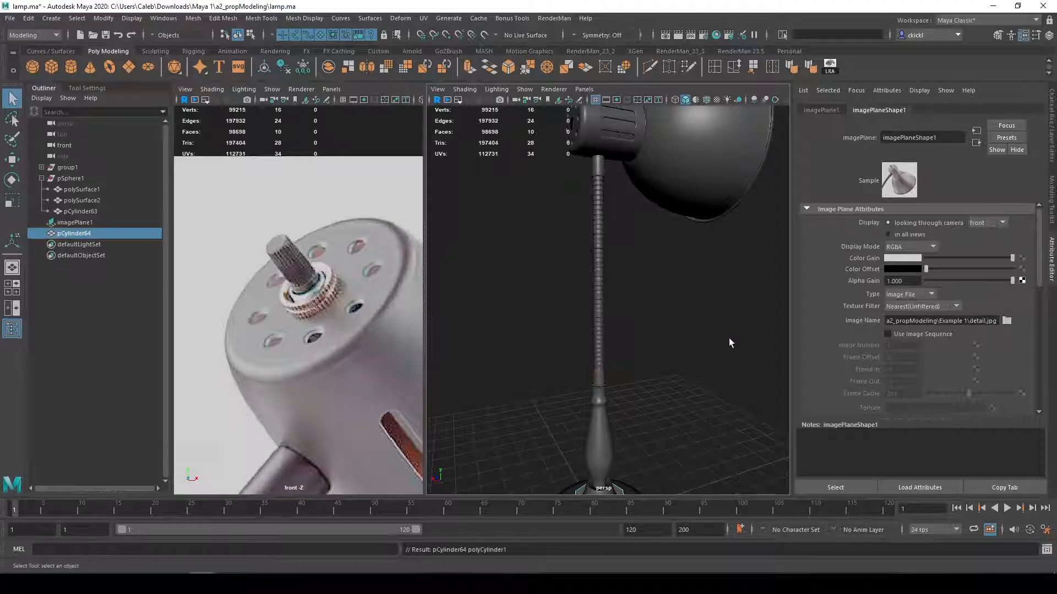
left_click(1049, 135)
left_click(1052, 200)
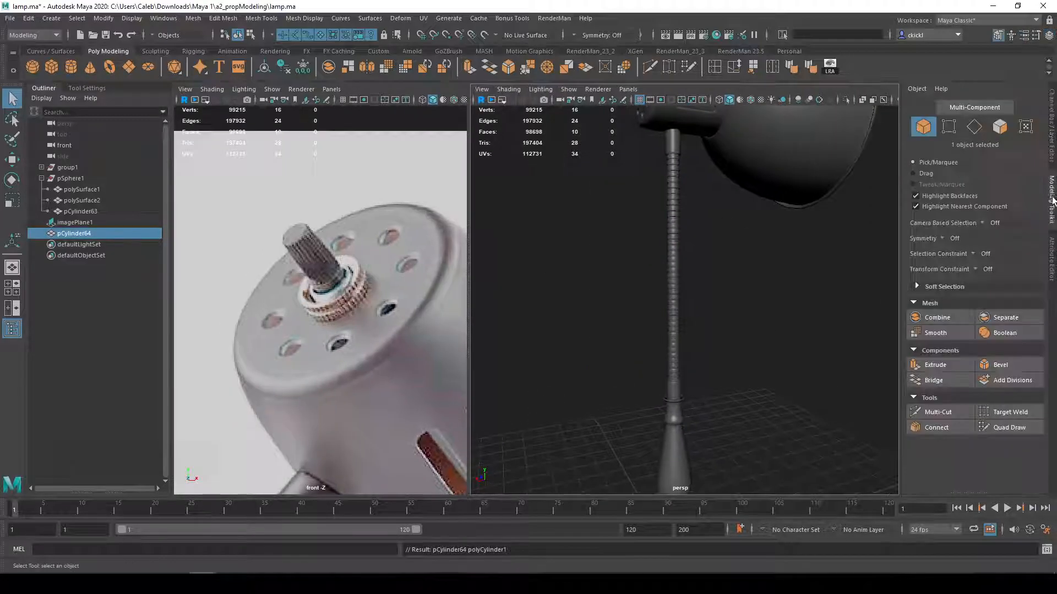
left_click(1052, 245)
left_click(926, 110)
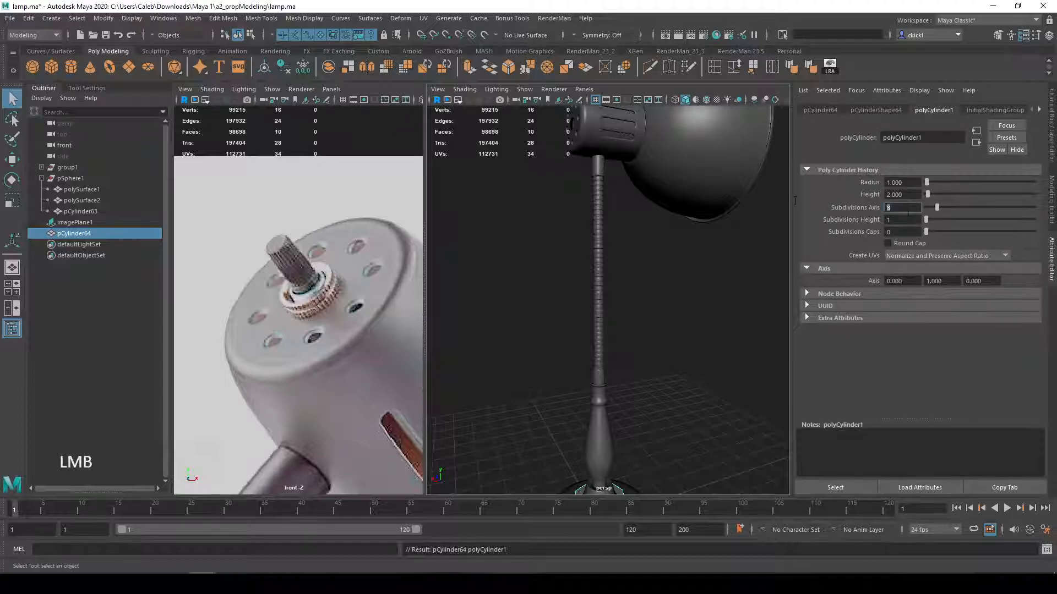
key("Return")
Step: Rotate the new cylinder -90 degrees about Z and raise it to the lamp head at Translate Y 13.776
scroll(695, 319, "down", 4)
key("e")
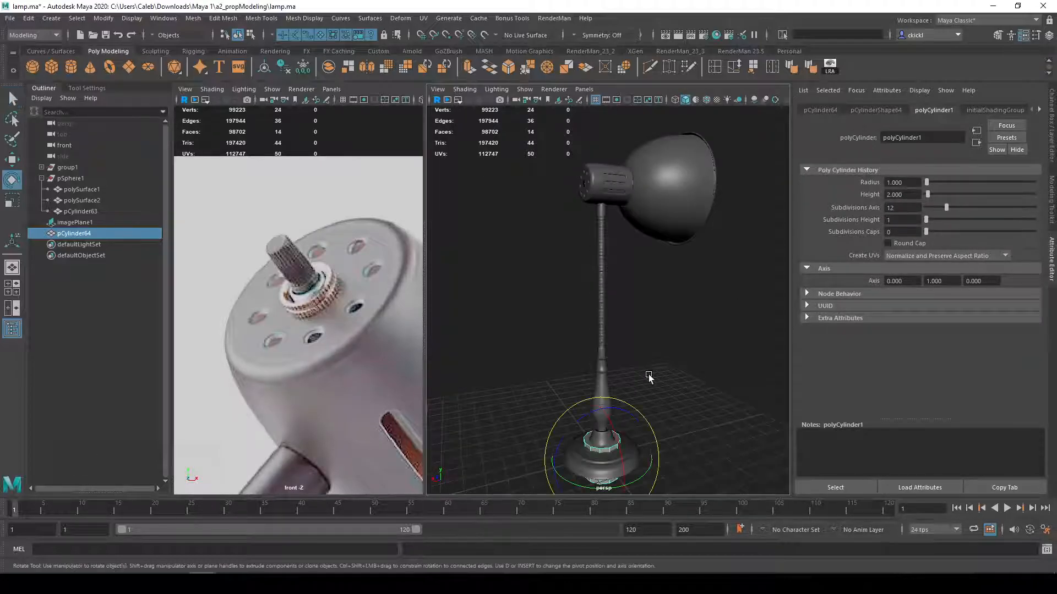
left_click_drag(575, 439, 542, 514)
key("w")
left_click_drag(601, 424, 598, 163)
left_click(1051, 112)
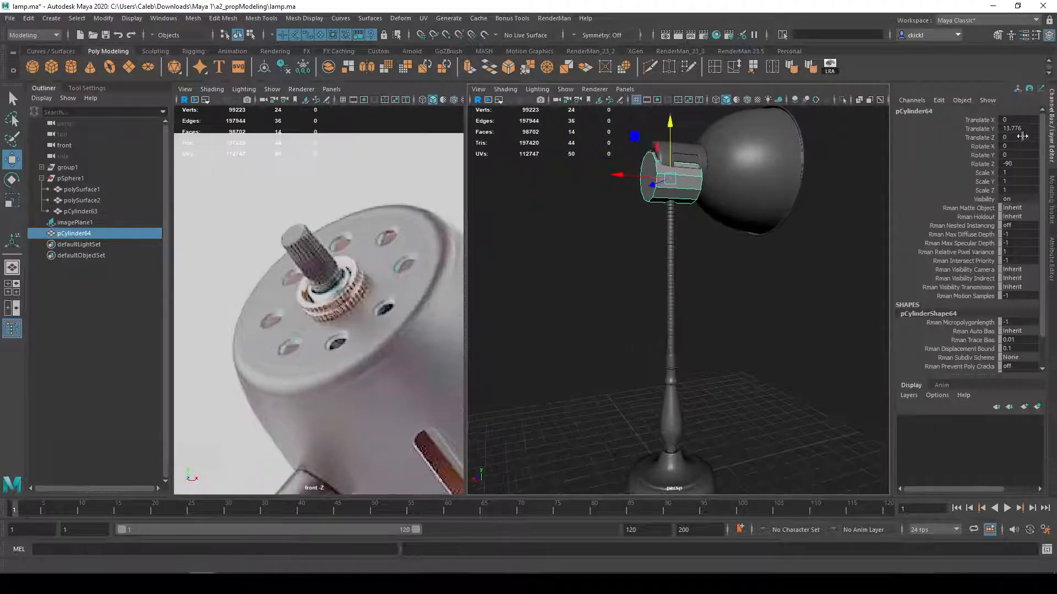
Step: Shift the cylinder up to the lamp head's axis and scale it into a thin disc just behind the perforated cap
scroll(662, 170, "up", 5)
middle_click_drag(660, 168, 682, 349, "alt")
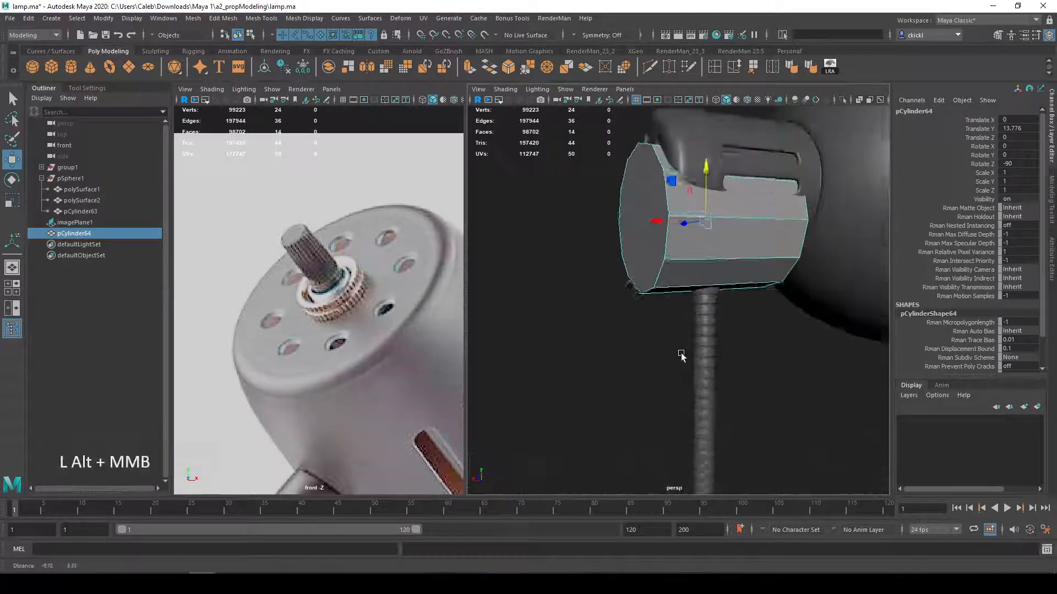
left_click_drag(682, 349, 628, 329, "alt")
scroll(627, 328, "up", 3)
double_click(49, 89)
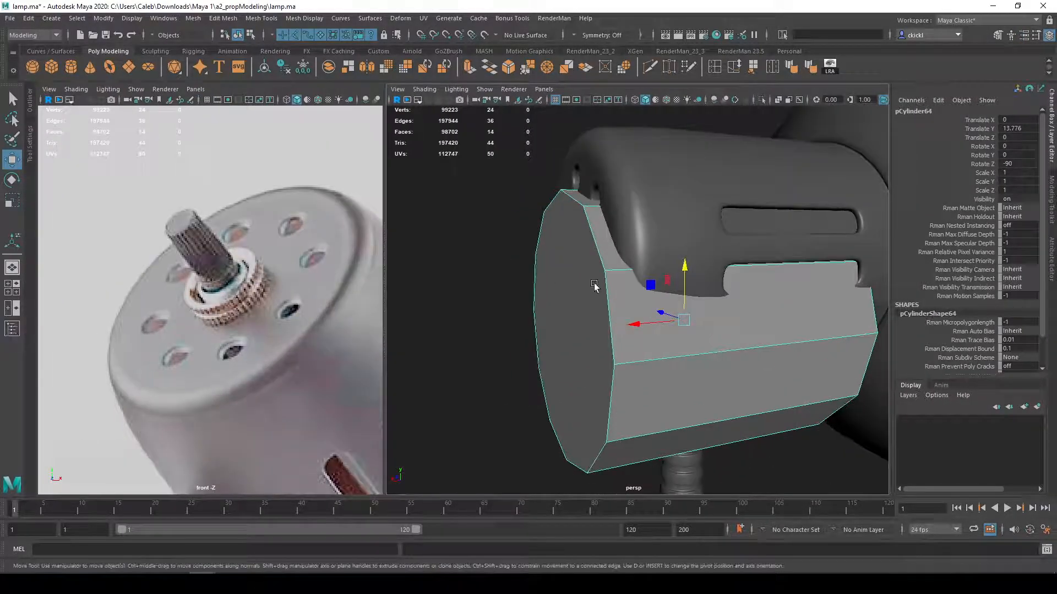
left_click_drag(684, 281, 684, 214)
key("e")
key("r")
left_click_drag(662, 253, 646, 279)
Step: Turn on point snapping and move the disc's pivot to its end facing the lamp cap
key("w")
left_click(446, 35)
double_click(13, 160)
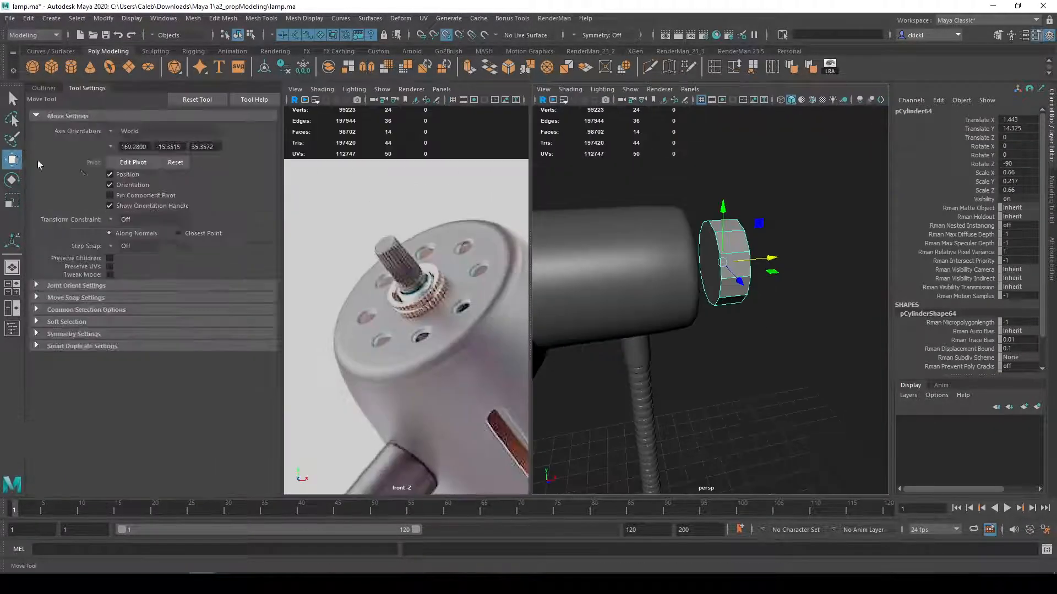
key("d")
left_click_drag(771, 259, 724, 286)
Step: Delete both end cap faces of the disc, leaving an open ring
key("q")
right_click_drag(723, 285, 721, 311)
left_click(714, 283)
left_click_drag(732, 286, 704, 287, "alt")
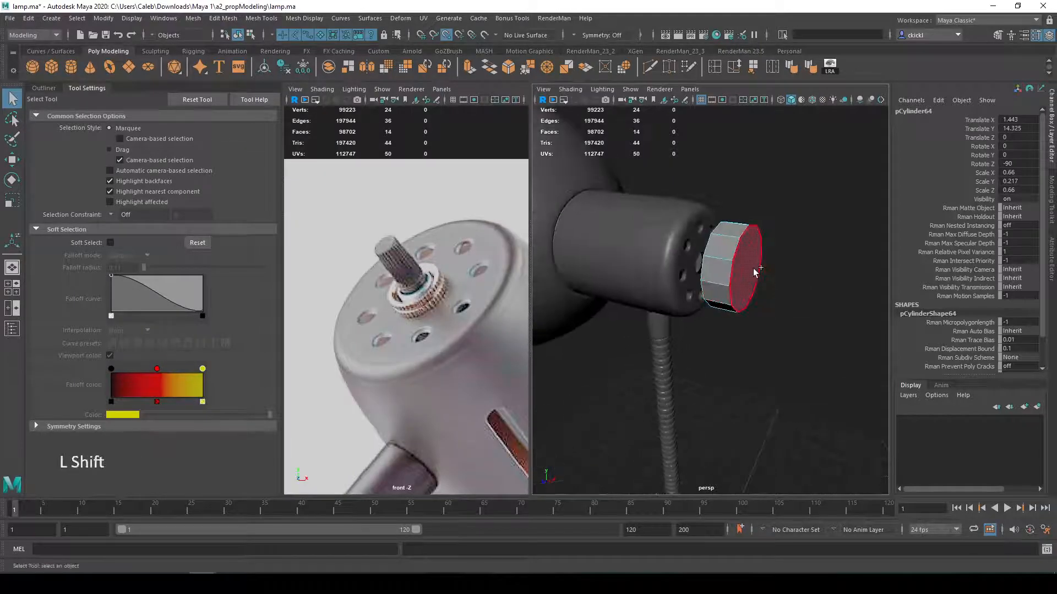
left_click(755, 271, "shift")
key("Delete")
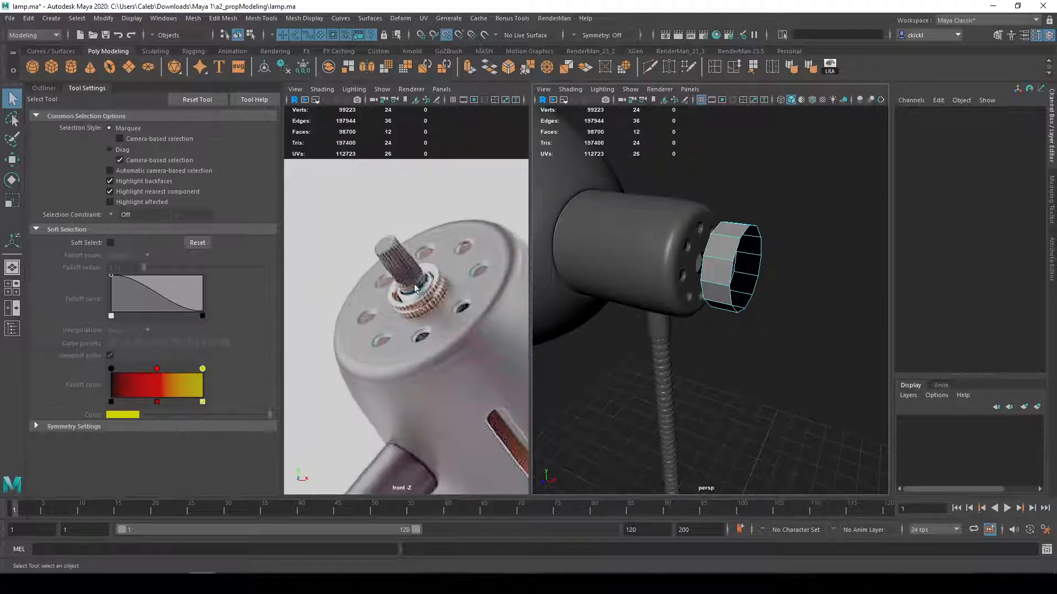
Step: Return to object selection and centre the open ring over the middle hole of the perforated cap
left_click_drag(610, 243, 748, 184, "alt")
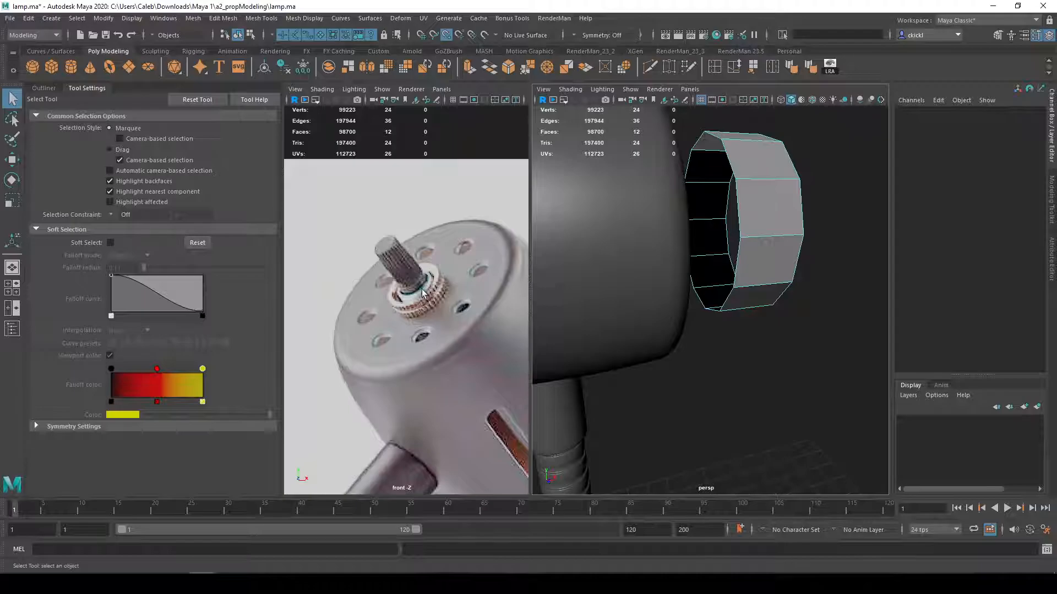
left_click_drag(752, 166, 688, 167, "alt")
right_click_drag(738, 159, 779, 133)
key("w")
left_click_drag(769, 187, 773, 234, "alt")
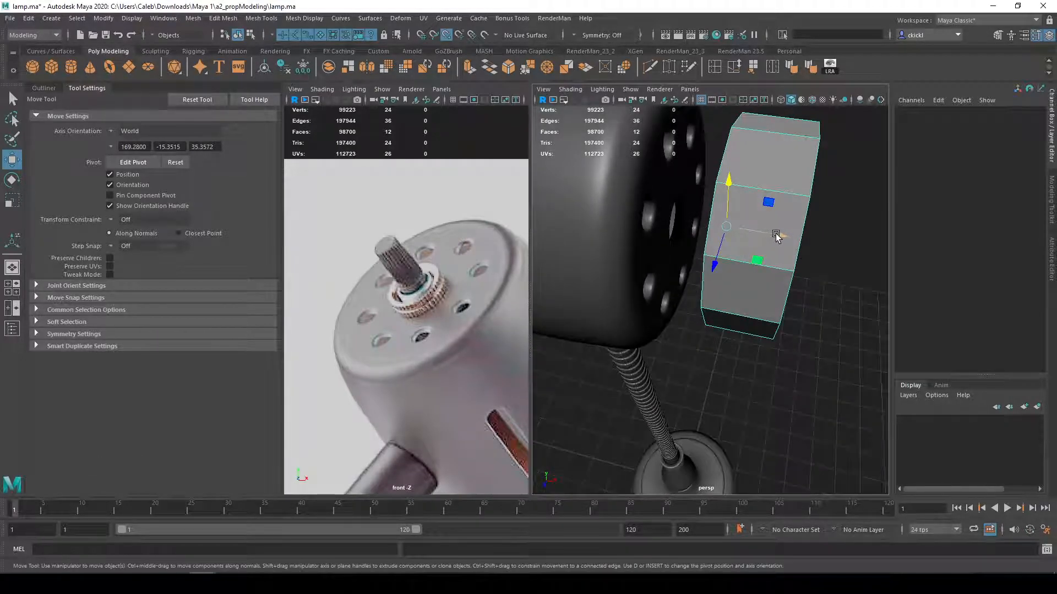
left_click_drag(691, 237, 750, 181, "alt")
left_click(676, 230)
key("ctrl+z")
left_click(803, 201)
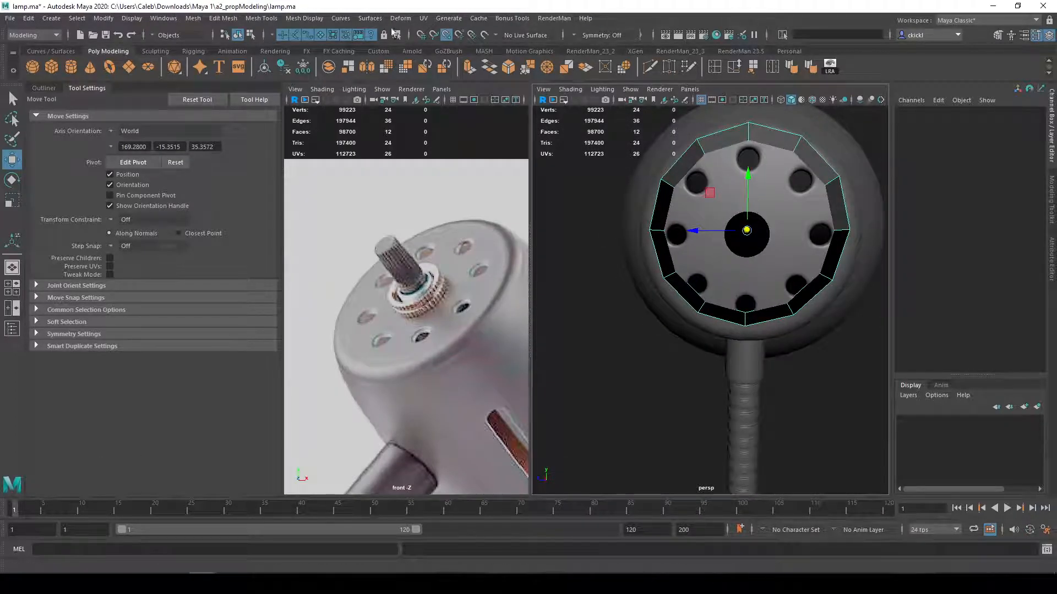
left_click_drag(752, 171, 730, 236)
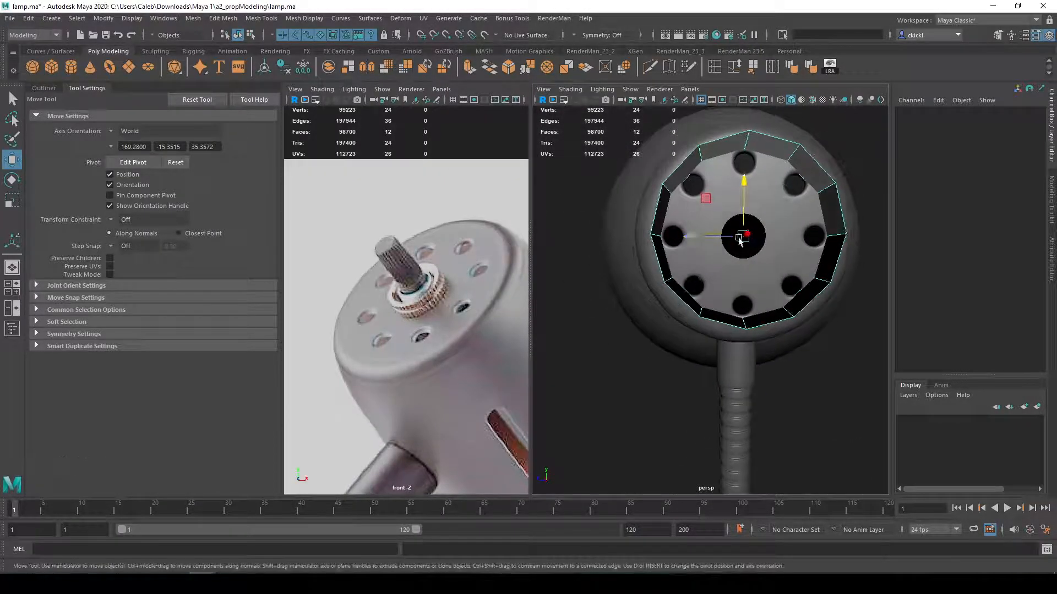
Step: Scale the ring down to slightly larger than the cap's centre hole and place it against the cap
key("r")
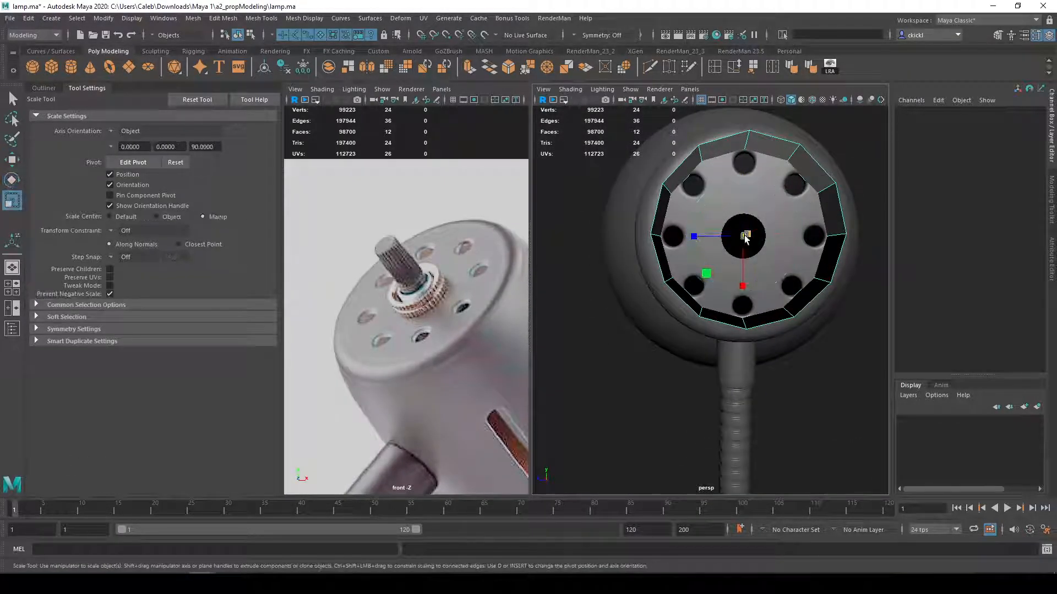
left_click_drag(758, 244, 727, 230, "alt")
key("w")
scroll(780, 242, "up", 3)
middle_click_drag(782, 245, 698, 315, "alt")
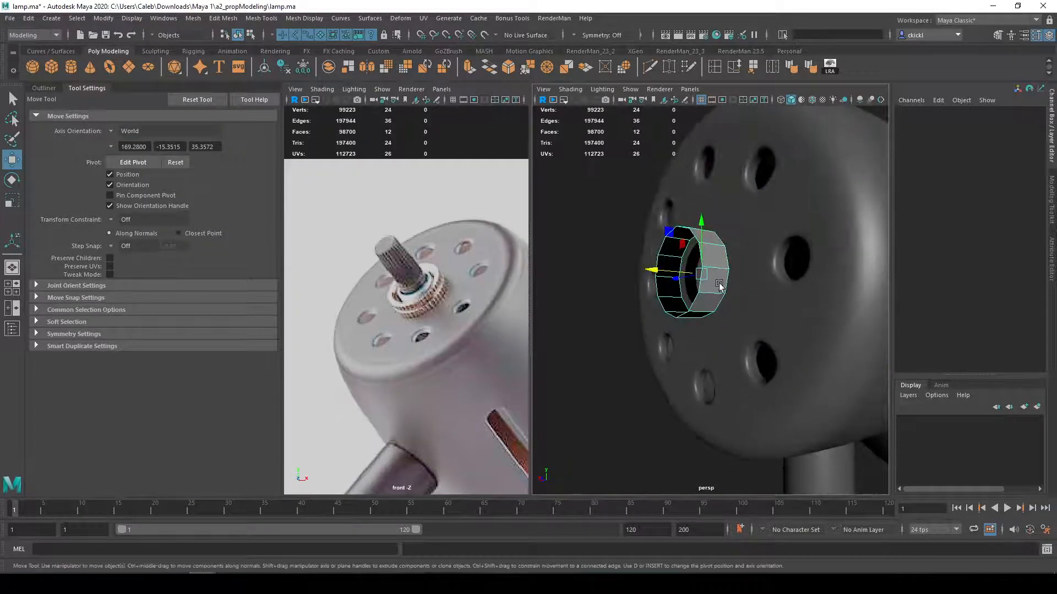
Step: Extrude both border edge loops of the ring and scale them inward to form its flat rims
left_click_drag(719, 286, 727, 269, "alt")
key("q")
right_click_drag(720, 280, 724, 256)
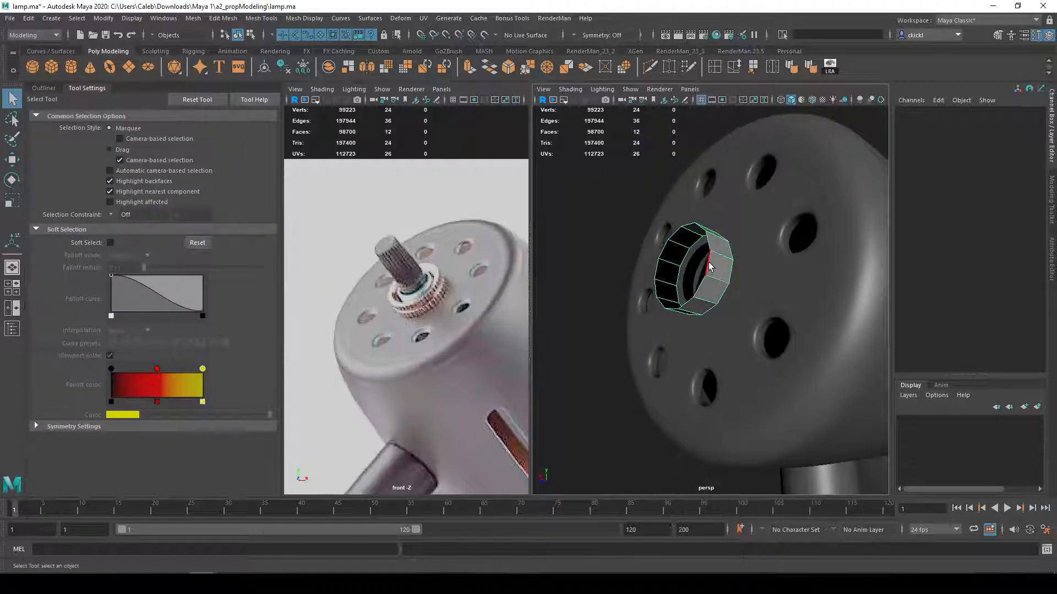
left_click(732, 271, "shift")
key("ctrl+e")
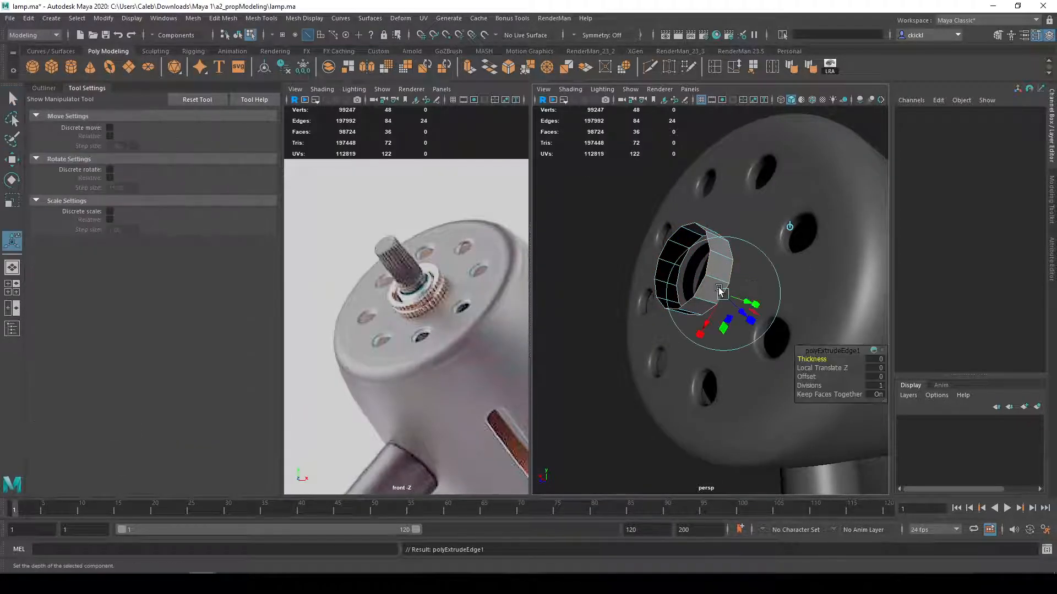
key("r")
left_click_drag(692, 270, 683, 309)
key("ctrl+z")
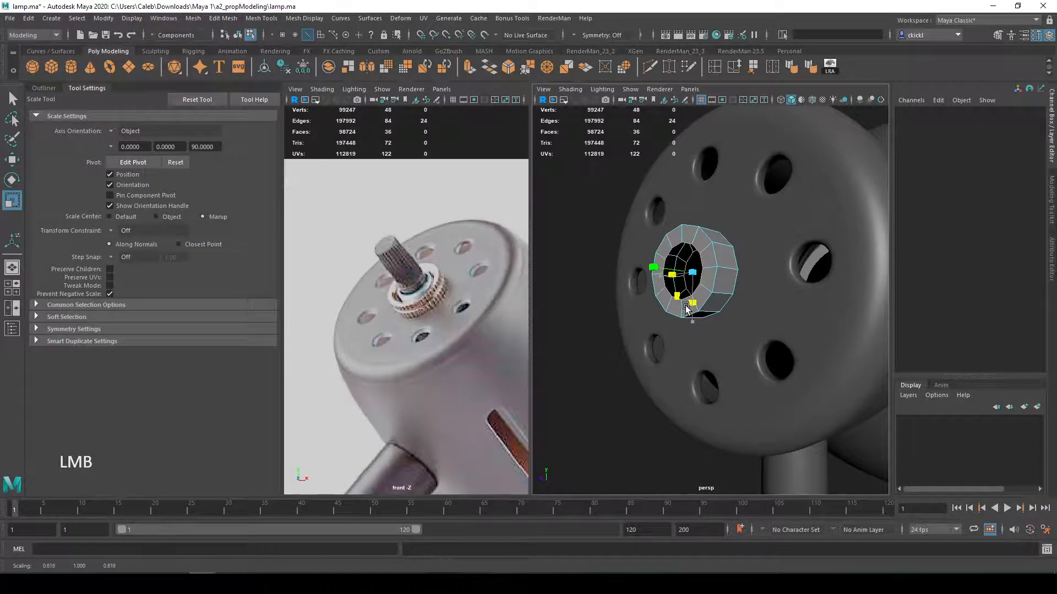
left_click_drag(682, 310, 682, 309)
Step: Extrude the inner border edges again and scale them together along the ring's axis to form the inner wall
key("ctrl+e")
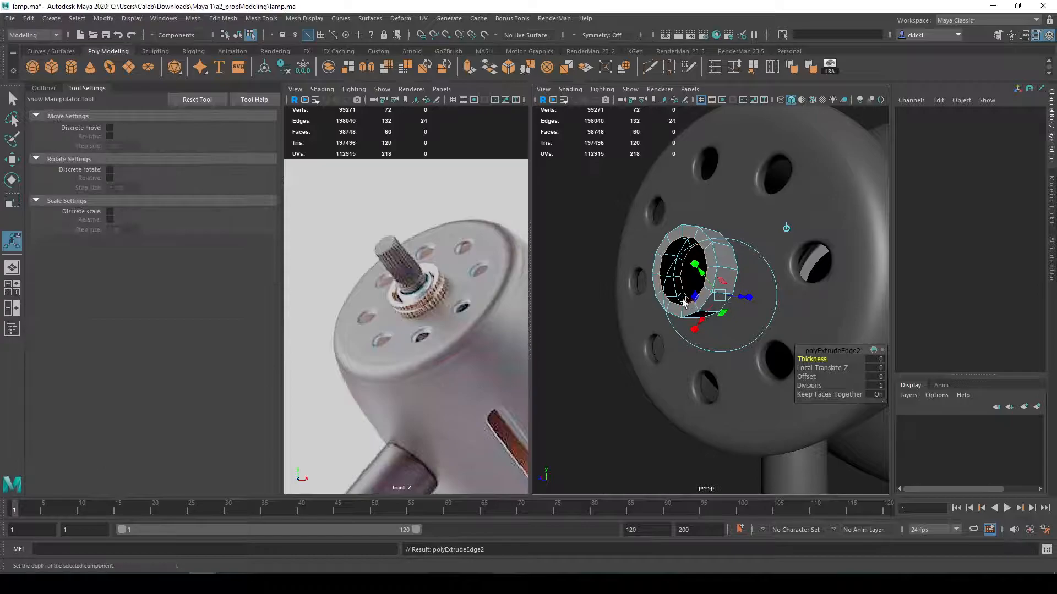
key("r")
left_click_drag(649, 269, 688, 281)
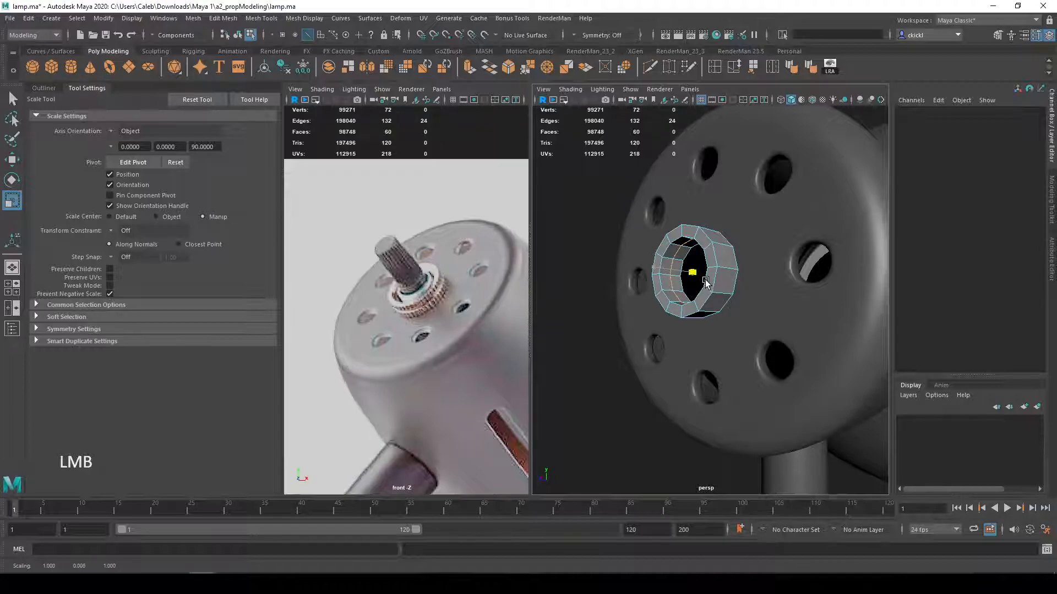
left_click_drag(707, 280, 707, 280)
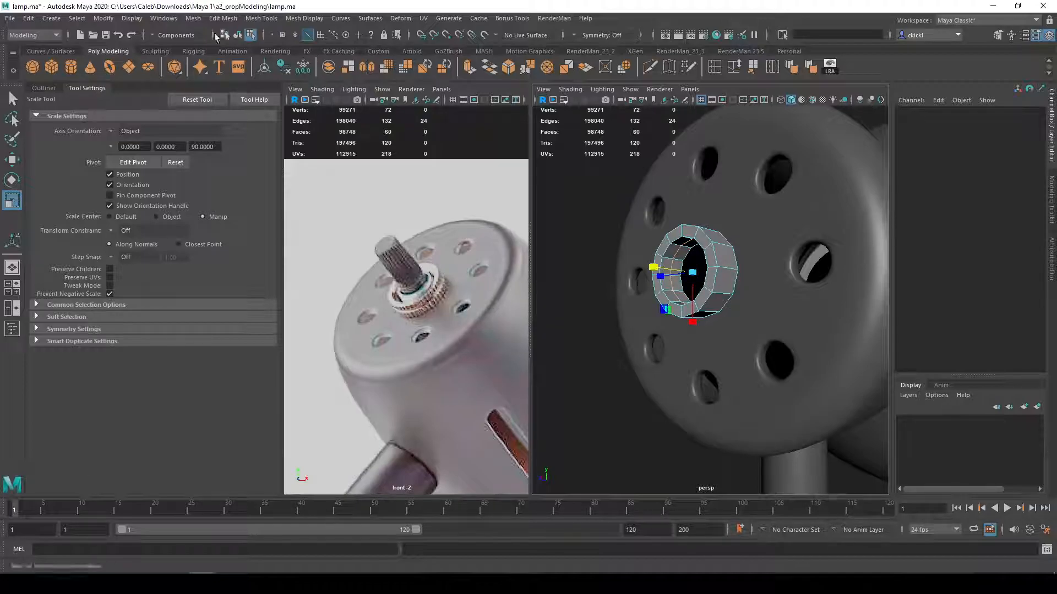
Step: Try to merge the coinciding border edges along the ring's inner wall
left_click(156, 18)
mouse_move(194, 19)
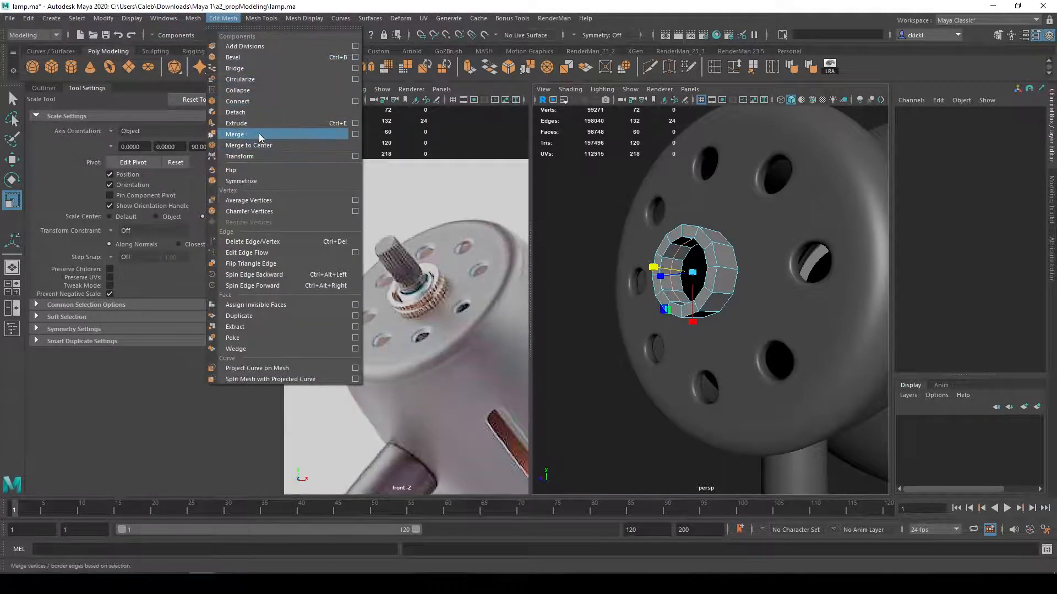
left_click(259, 134)
key("q")
left_click_drag(731, 266, 715, 263, "alt")
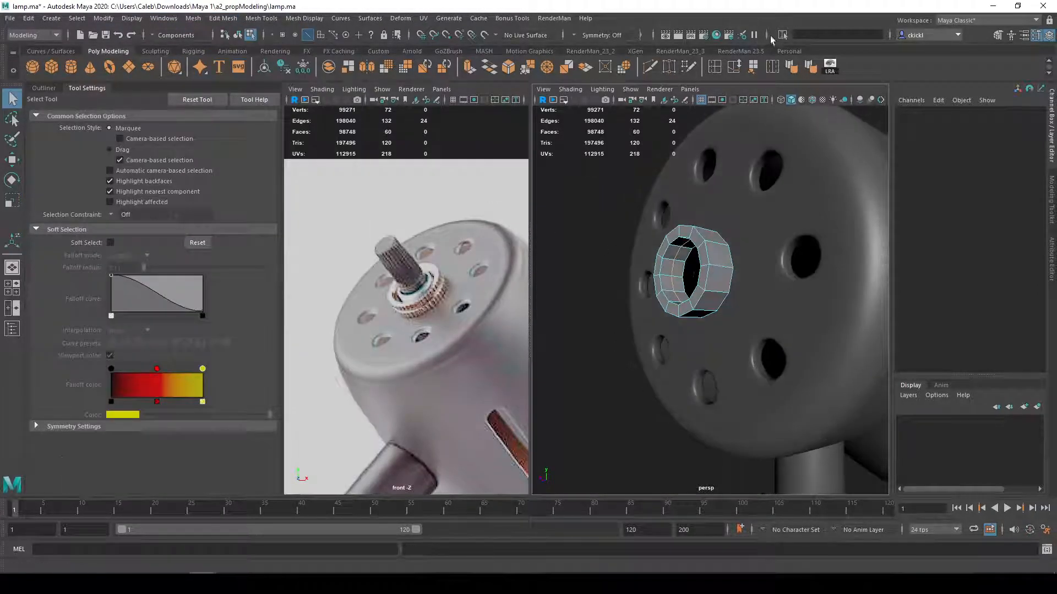
Step: Insert a centred edge loop around the ring's outer wall with Multi-Cut
left_click(646, 66)
left_click_drag(638, 264, 614, 268, "alt")
left_click_drag(732, 287, 721, 267, "alt")
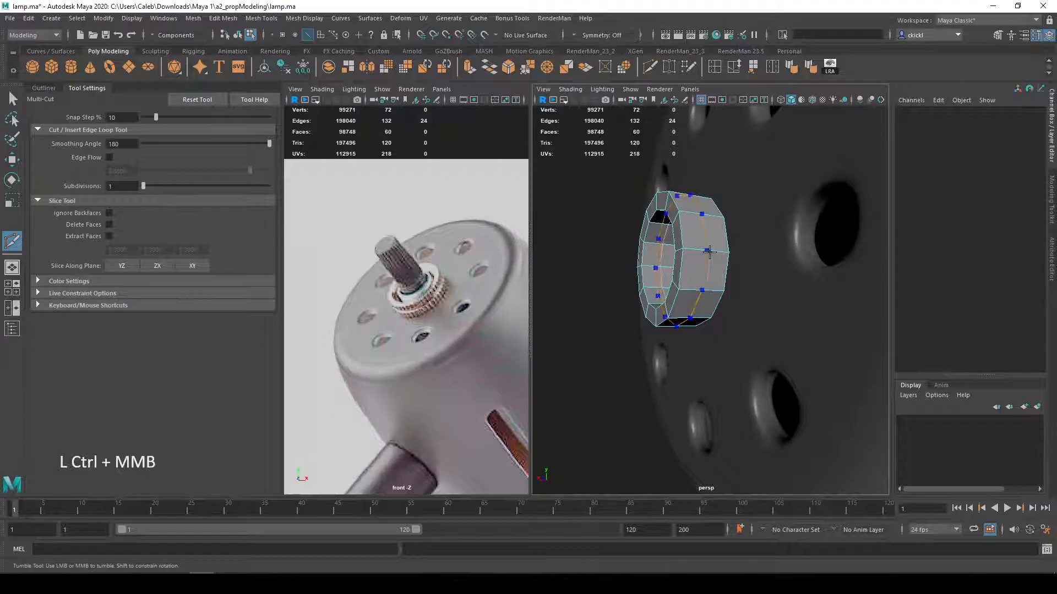
middle_click(709, 251, "ctrl")
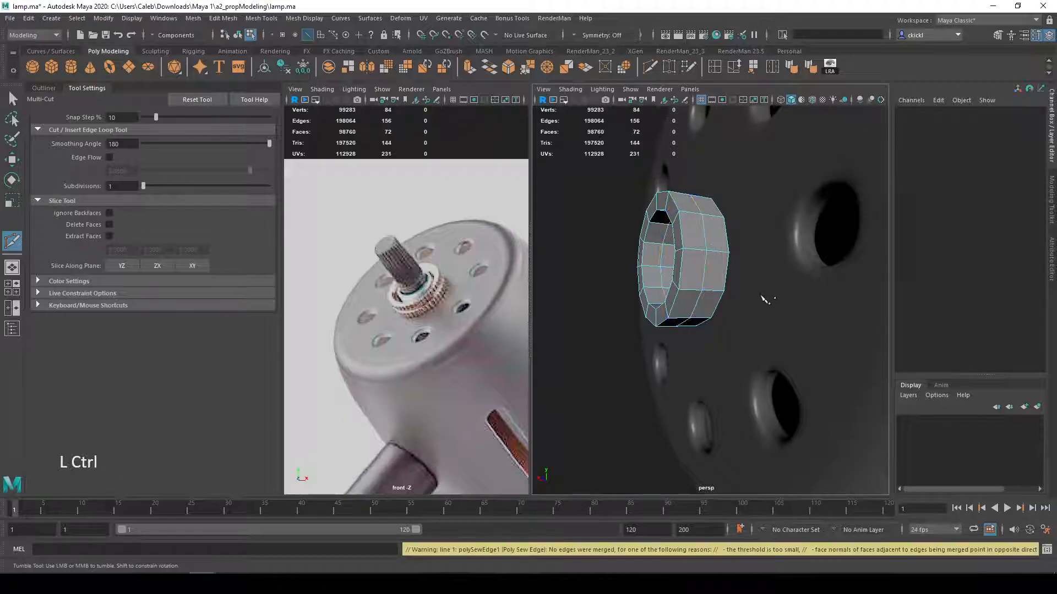
key("q")
left_click(709, 229)
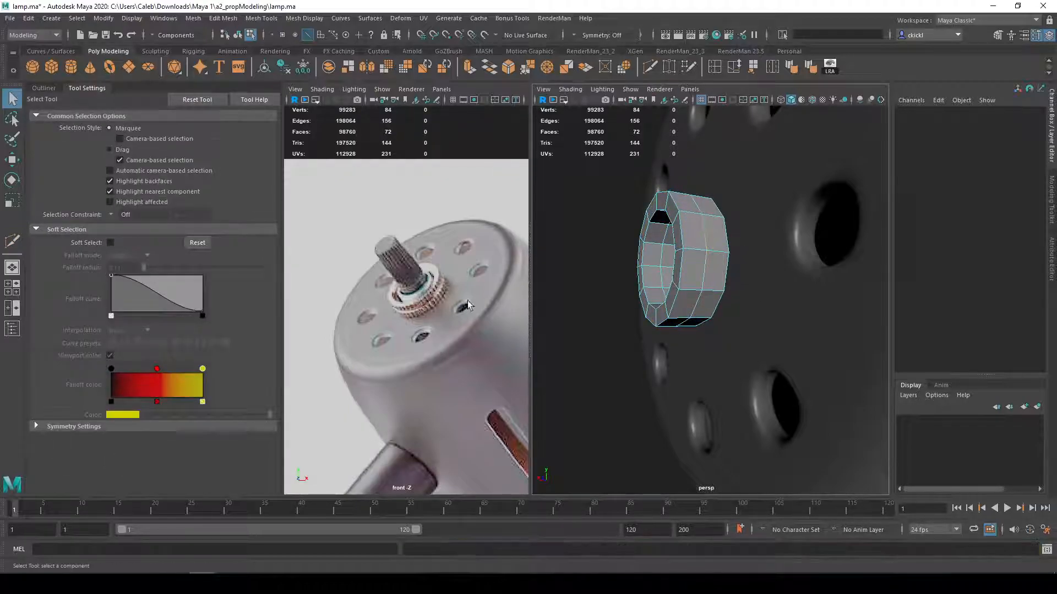
Step: Bevel the ring's middle edge loop into a narrow band and select that band's full face loop
left_click(508, 67)
left_click_drag(820, 356, 750, 322)
right_click_drag(696, 292, 694, 320)
left_click(700, 300)
double_click(704, 269, "shift")
left_click_drag(811, 297, 816, 319, "alt")
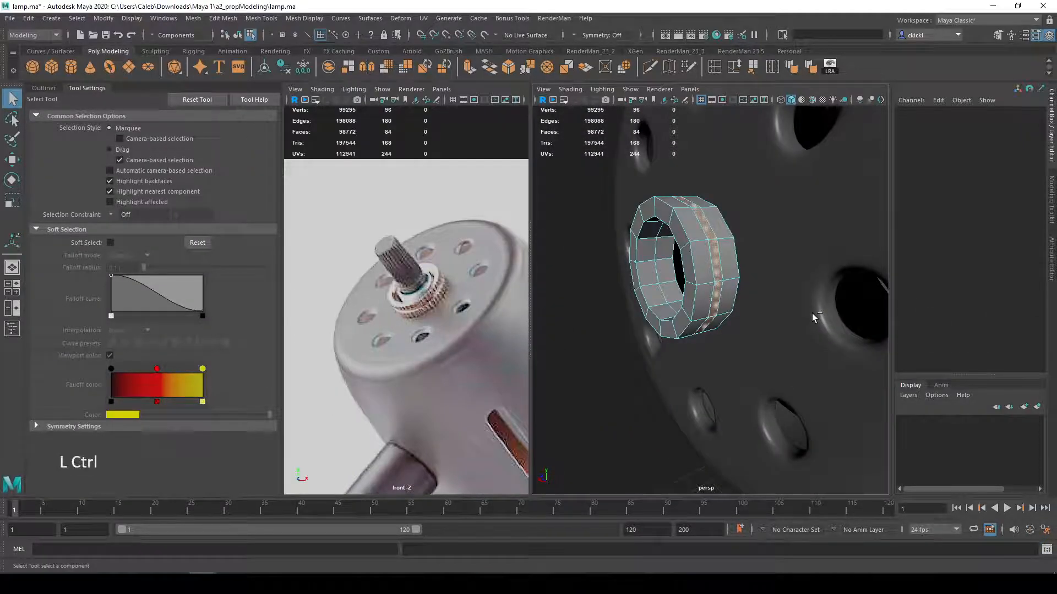
Step: Extrude the narrow face band inward by -0.024 with 2 divisions to form a groove, and preview the ring smoothed
key("ctrl+e")
left_click_drag(695, 374, 694, 370)
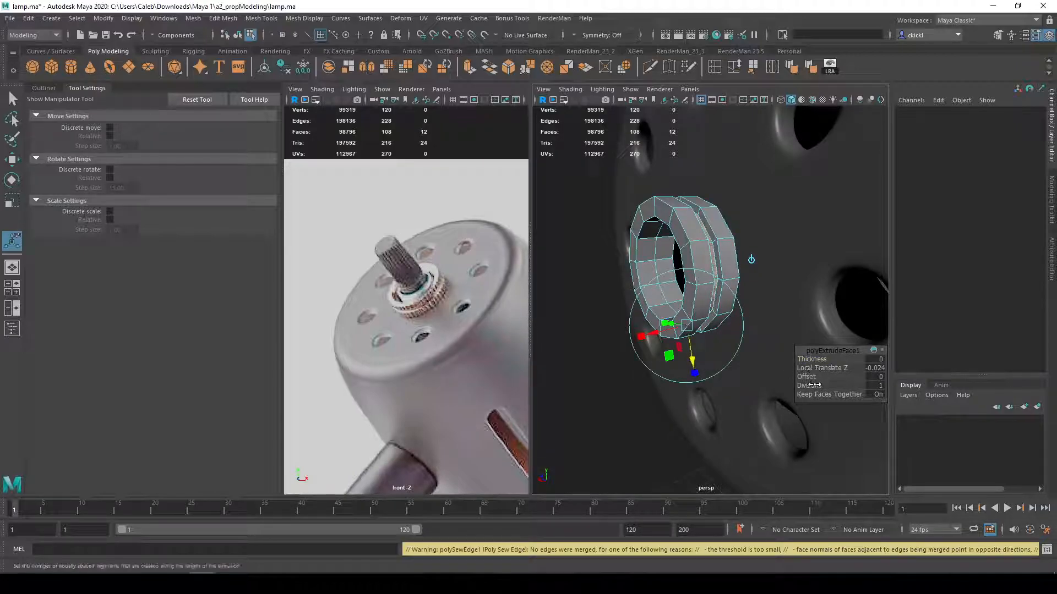
left_click_drag(814, 386, 828, 388)
left_click_drag(730, 272, 732, 248, "alt")
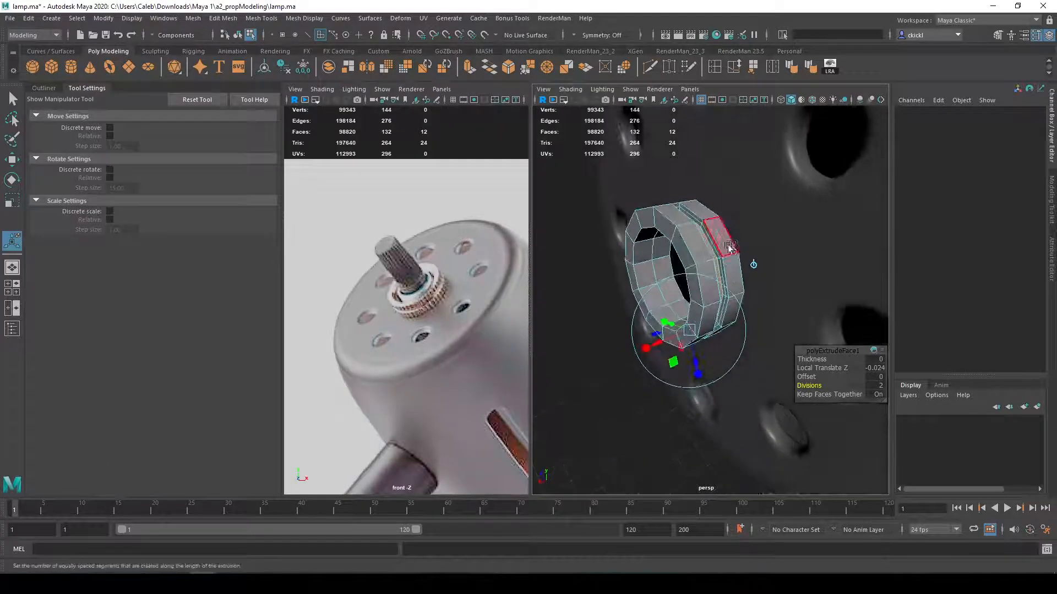
scroll(732, 242, "up", 3)
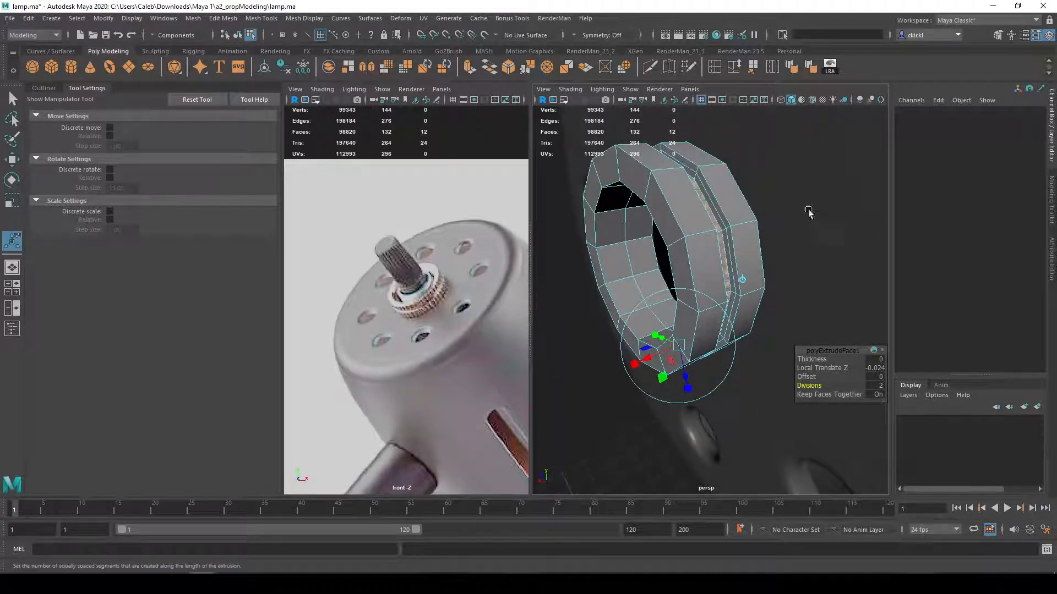
key("3")
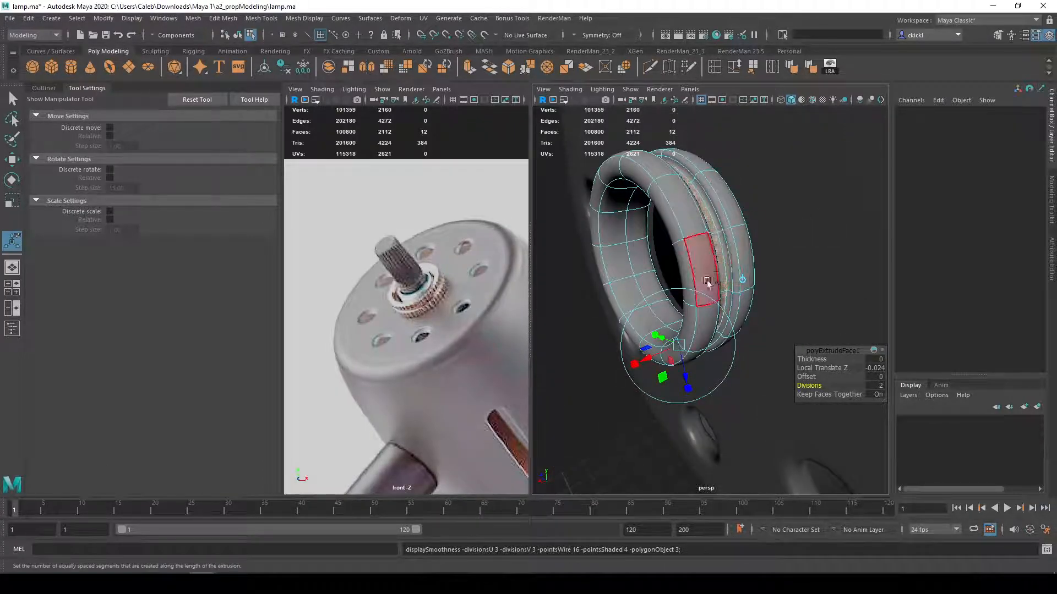
key("1")
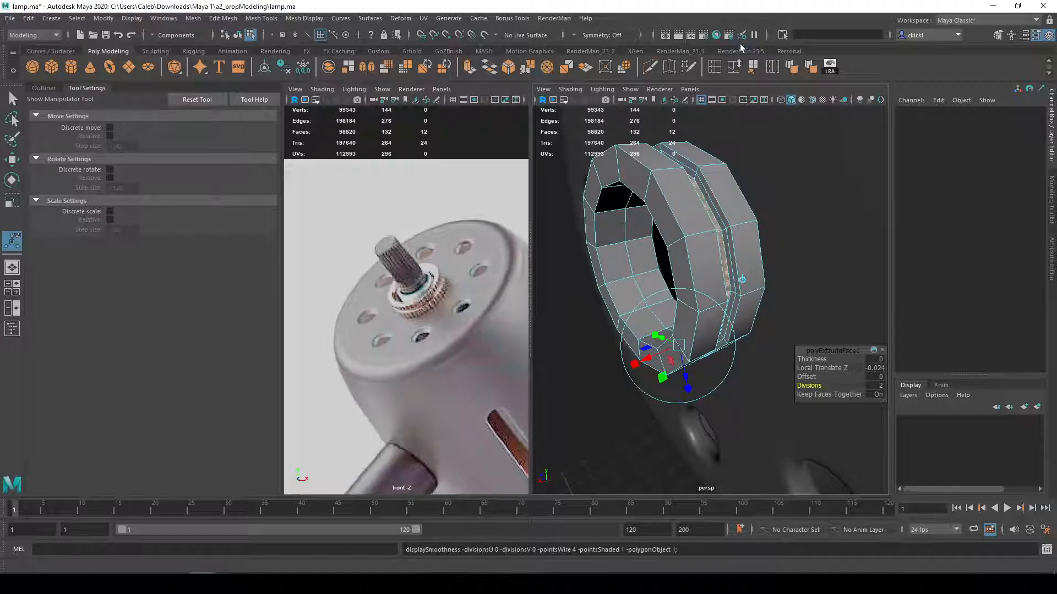
Step: Insert supporting edge loops along both sides of the ring's groove and near its front outer edge with Multi-Cut
left_click(651, 68)
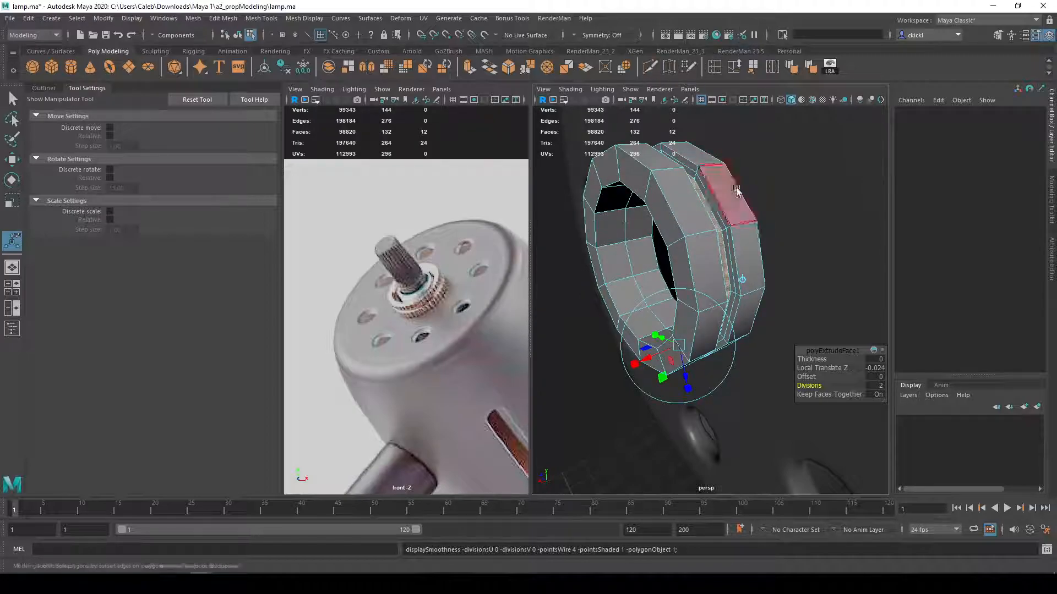
left_click(703, 164, "ctrl")
left_click(710, 230, "ctrl")
left_click_drag(742, 242, 696, 231, "alt")
left_click(657, 238, "ctrl")
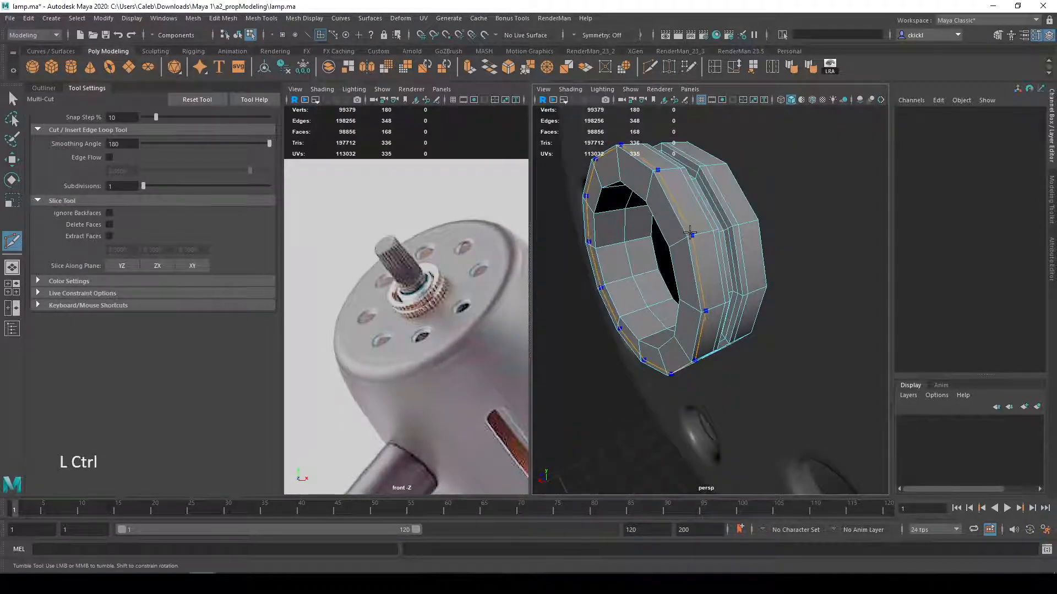
left_click(688, 235, "ctrl")
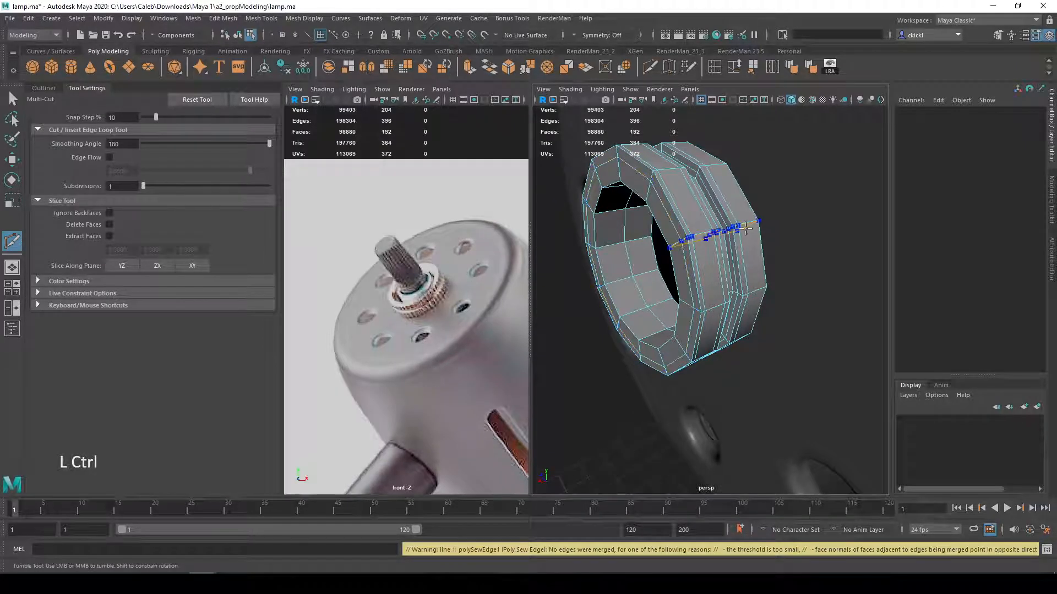
Step: Add supporting edge loops around the ring's front face, inner rim and back outer edge, and preview it smoothed in object mode
left_click(652, 174, "ctrl")
left_click(682, 233, "ctrl")
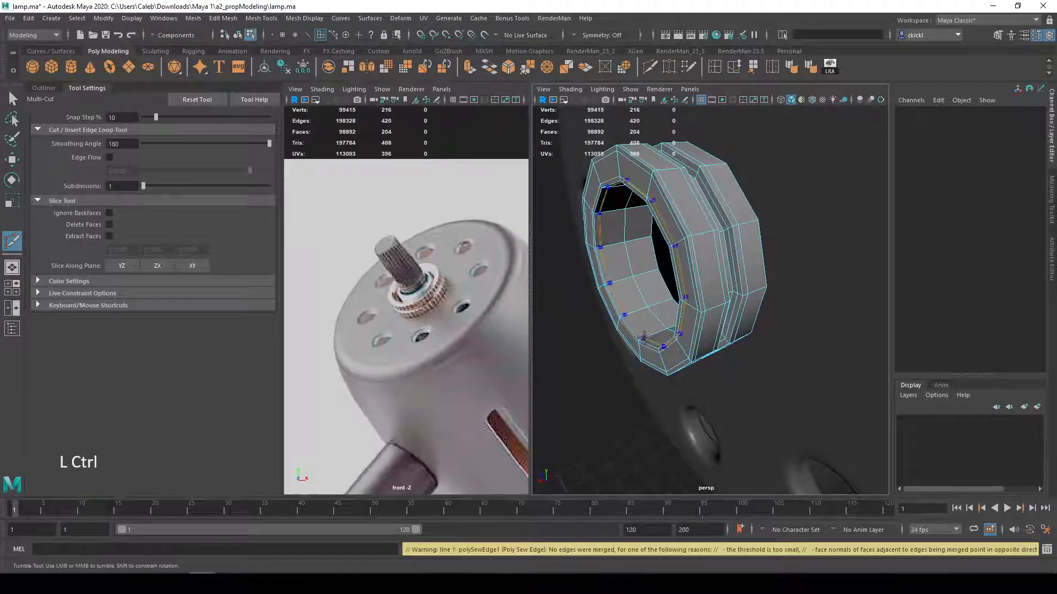
left_click(645, 337, "ctrl")
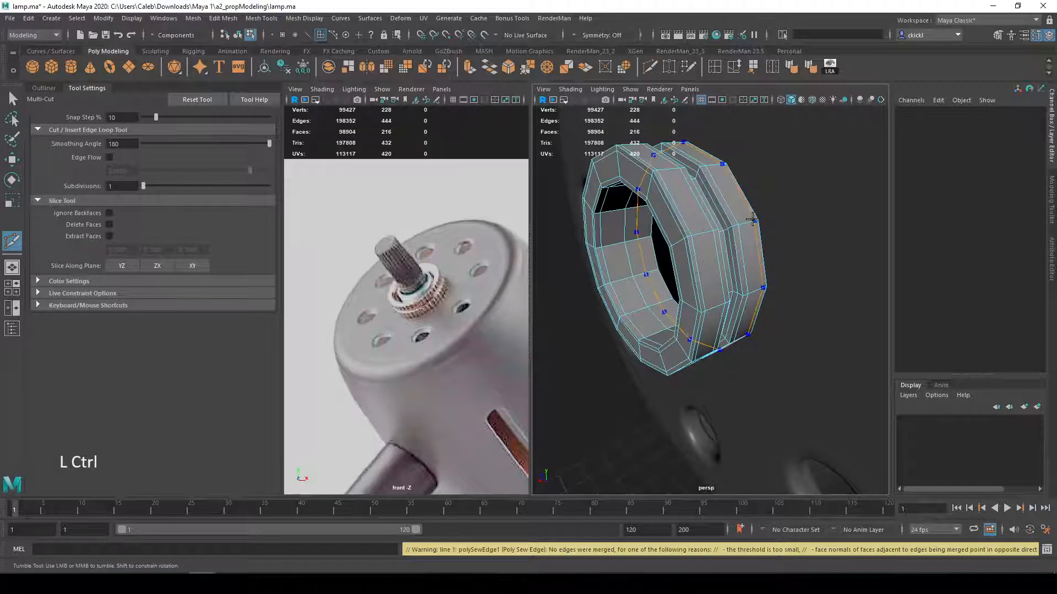
left_click(737, 273, "ctrl")
key("3")
right_click_drag(738, 271, 777, 241)
left_click_drag(592, 427, 589, 389, "alt")
left_click(697, 278)
left_click_drag(697, 278, 668, 360, "alt")
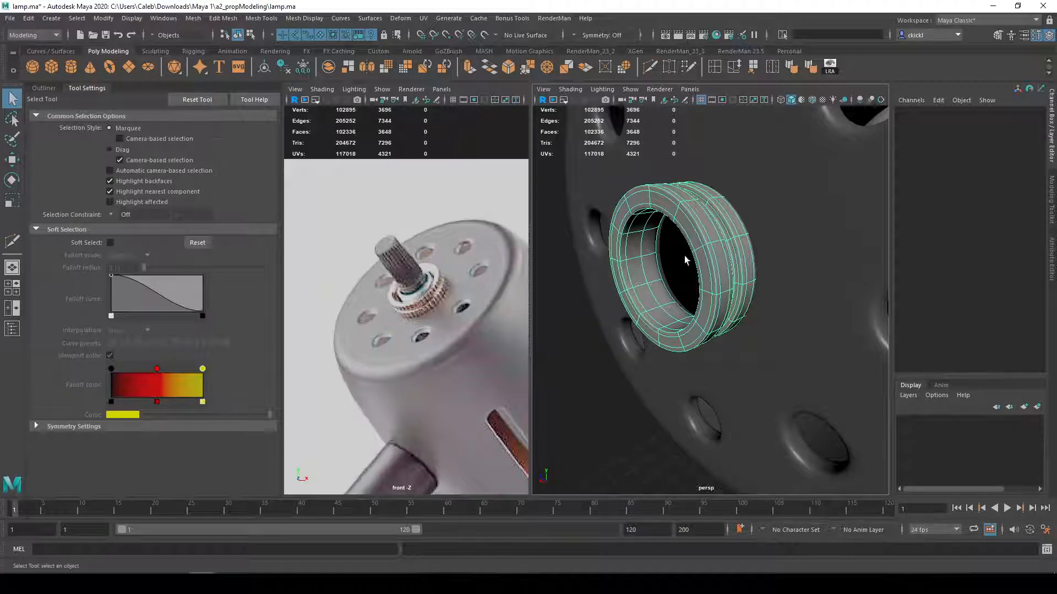
left_click_drag(754, 302, 680, 357, "alt")
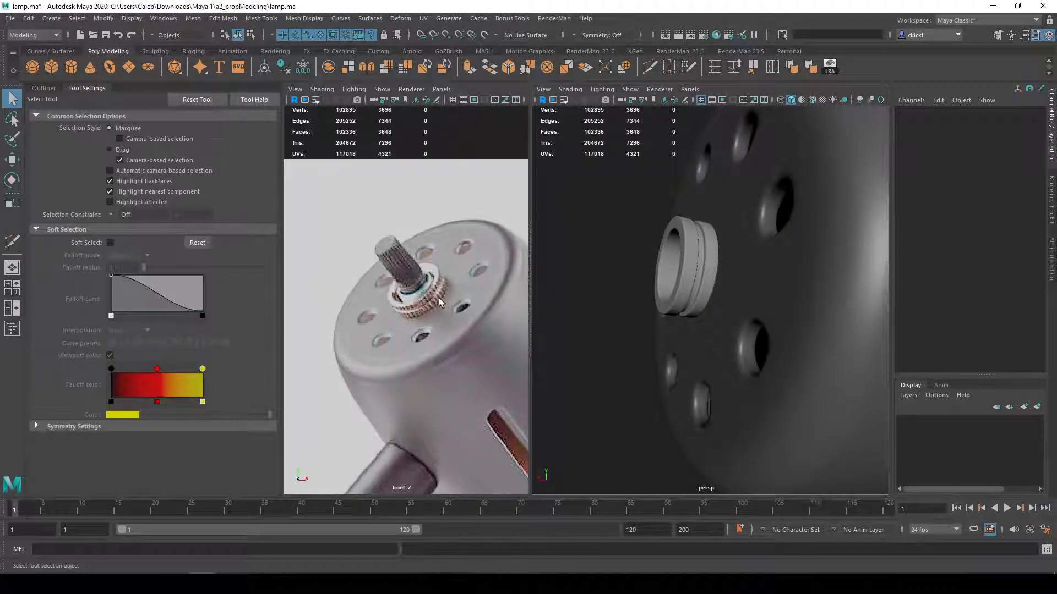
Step: Move the grooved ring along its axis to seat it at the centre of the perforated cap
key("w")
left_click(696, 283)
mouse_move(695, 279)
right_mouse_down()
mouse_move(711, 572)
mouse_move(766, 548)
right_mouse_up()
left_click_drag(651, 279, 661, 266)
key("q")
left_click(602, 265)
key("w")
left_click(708, 274)
key("w")
key("q")
key("w")
left_click_drag(653, 264, 652, 265)
mouse_move(625, 406)
left_mouse_down("alt")
mouse_move(613, 418)
mouse_move(633, 420)
left_mouse_up("alt")
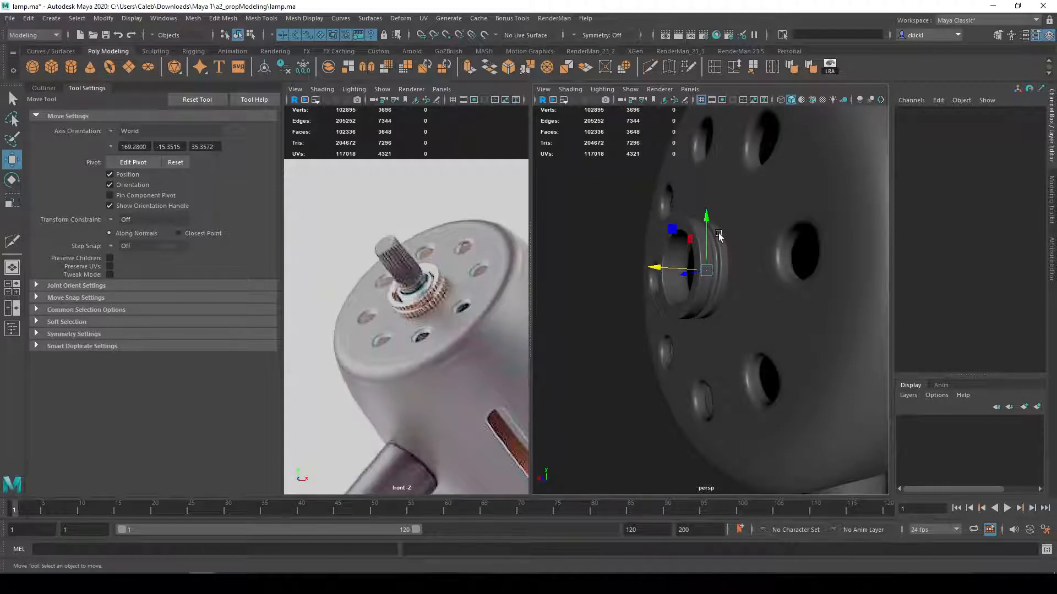
Step: Fine-tune the ring's distance from the cap along its axis and deselect it
left_click_drag(663, 275, 653, 271)
left_click_drag(659, 270, 654, 270)
left_click(646, 273)
key("e")
left_click(665, 270)
key("w")
left_click_drag(654, 268, 782, 380)
key("q")
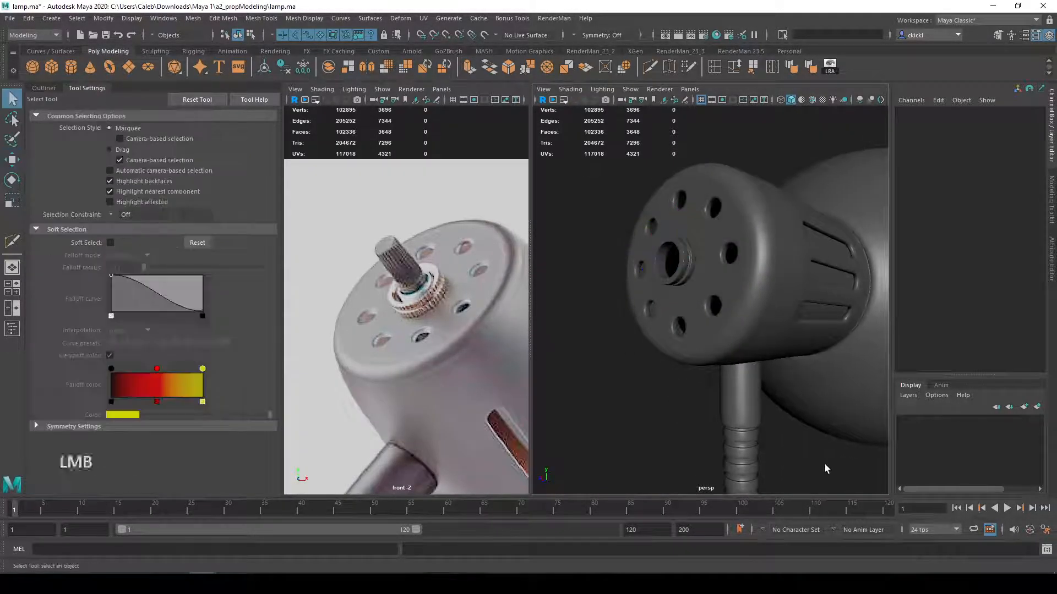
Step: Select the smooth tube beneath the lamp head and turn on X-Ray shading to see its hidden upper end
middle_click_drag(825, 464, 775, 412, "alt")
left_click_drag(774, 413, 752, 395, "alt")
left_click(744, 360)
middle_click_drag(780, 373, 727, 337, "alt")
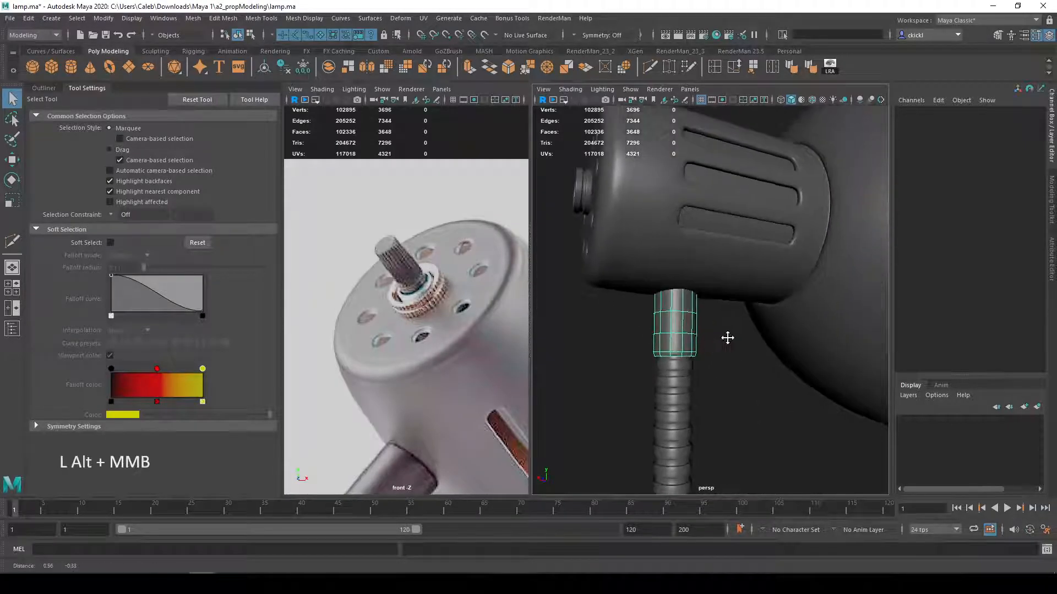
scroll(697, 324, "up", 5)
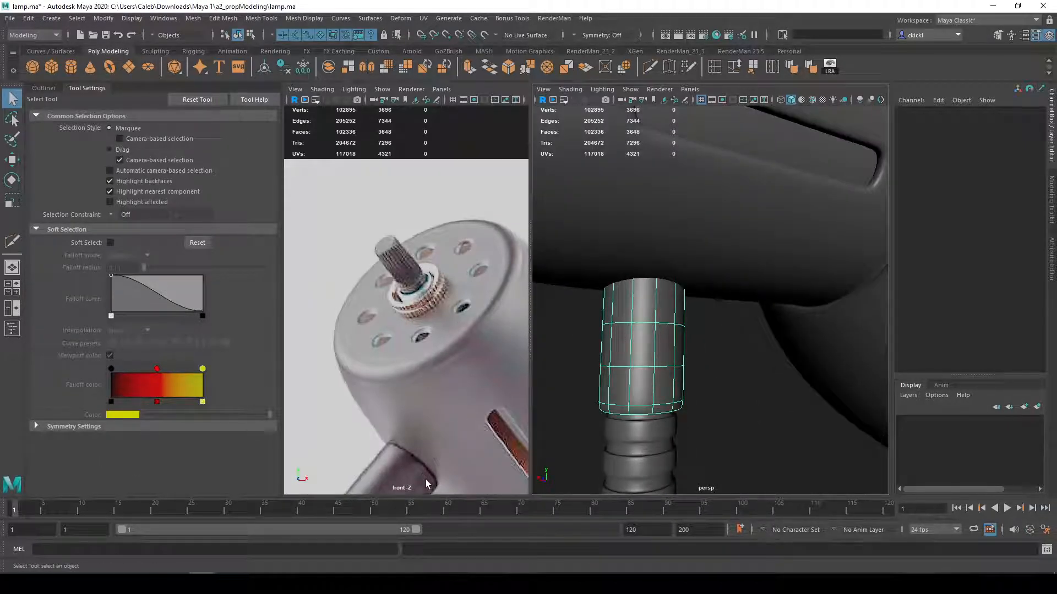
left_click_drag(608, 450, 738, 396, "alt")
left_click_drag(672, 290, 713, 314, "alt")
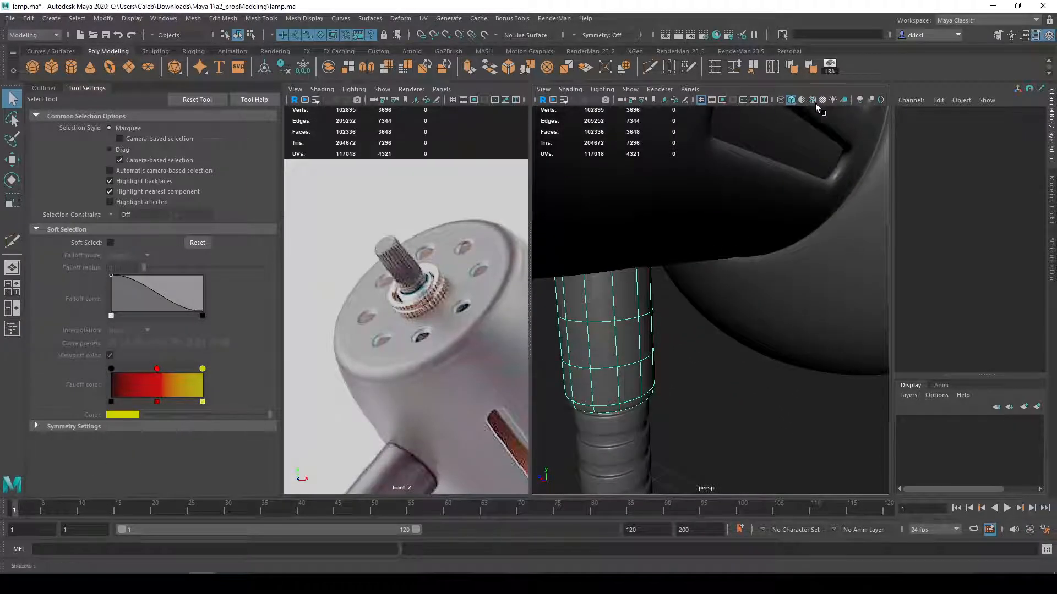
left_click(600, 89)
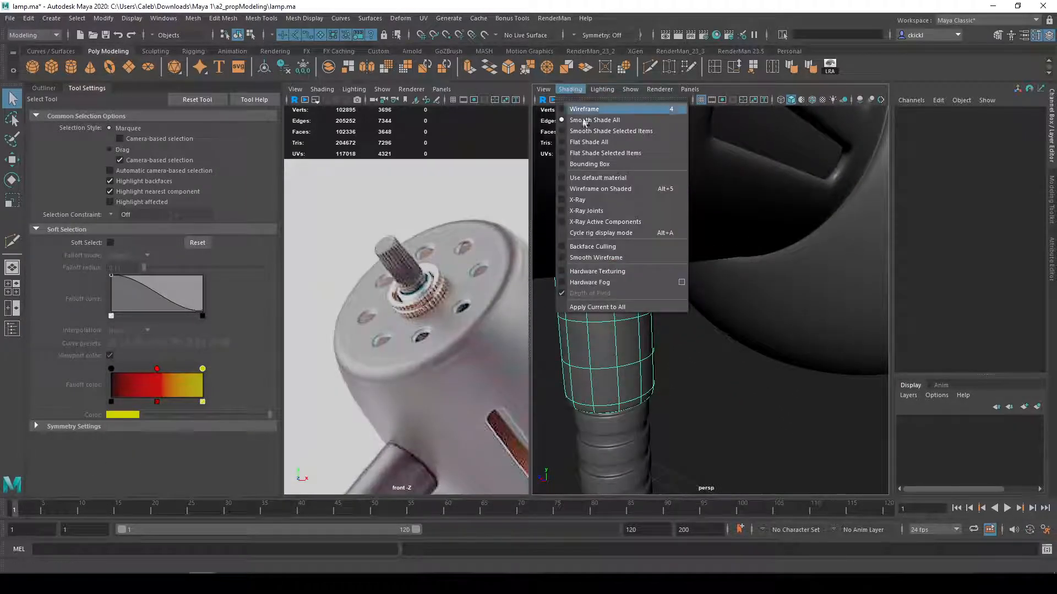
left_click(583, 200)
Step: Select the tube's top ring of vertices, turn off X-Ray shading and adjust the ring's height to meet the lamp head's underside
left_click_drag(666, 289, 711, 285, "alt")
right_click_drag(673, 295, 619, 288)
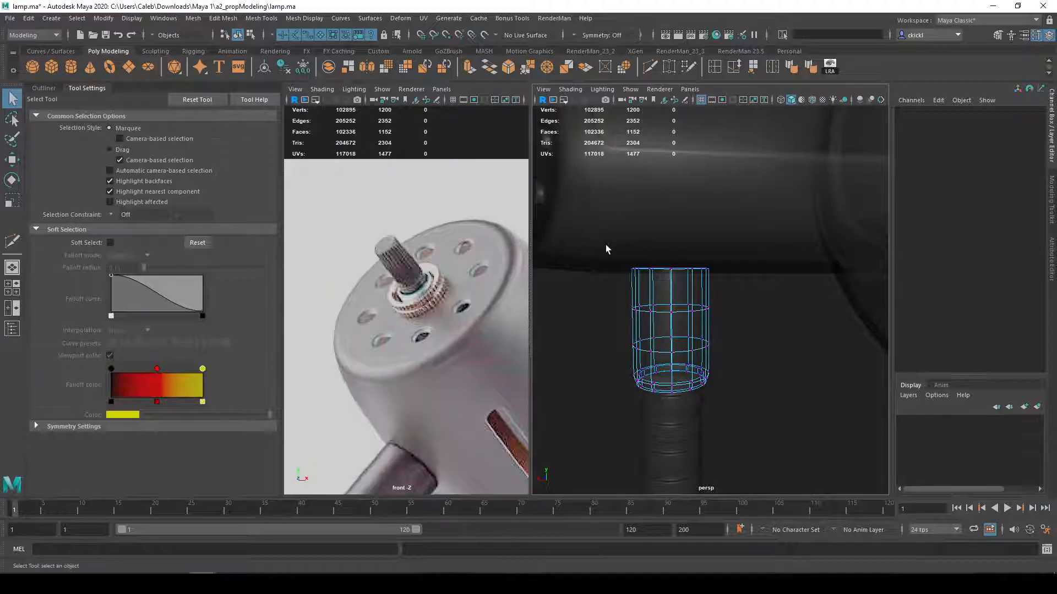
left_click_drag(741, 279, 740, 279)
key("w")
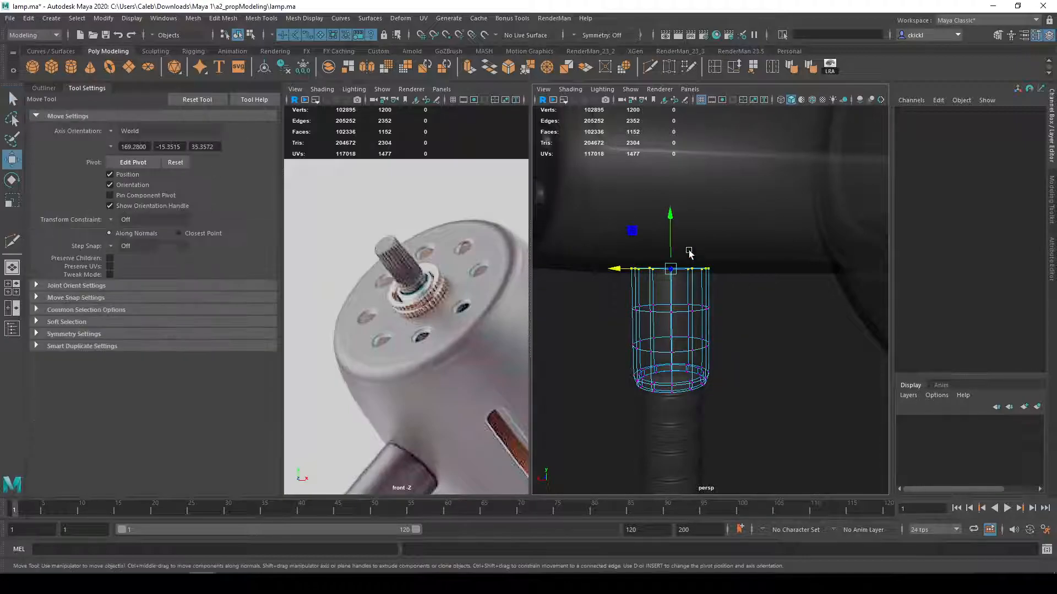
left_click(570, 89)
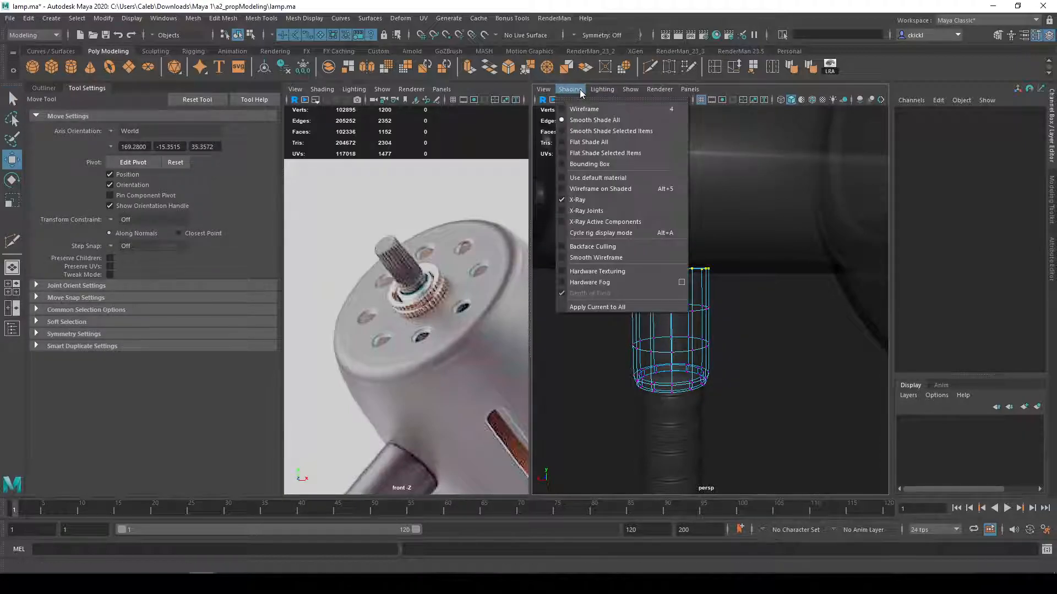
left_click(600, 191)
left_click_drag(669, 219, 814, 297)
Step: Select the two middle vertices on the tube's top rim for moving
key("q")
middle_click_drag(814, 297, 755, 298, "alt")
right_click_drag(754, 297, 682, 292, "alt")
left_click_drag(751, 270, 786, 306, "alt")
left_click(754, 307)
key("w")
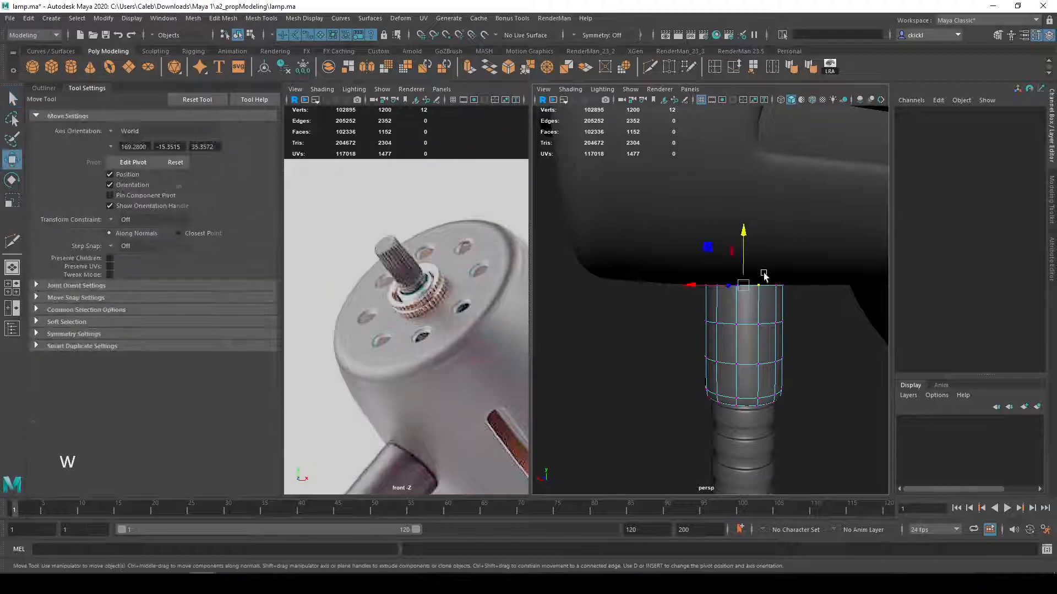
Step: Try raising the two top rim vertices without soft selection, and undo the move
left_click_drag(744, 237, 744, 229)
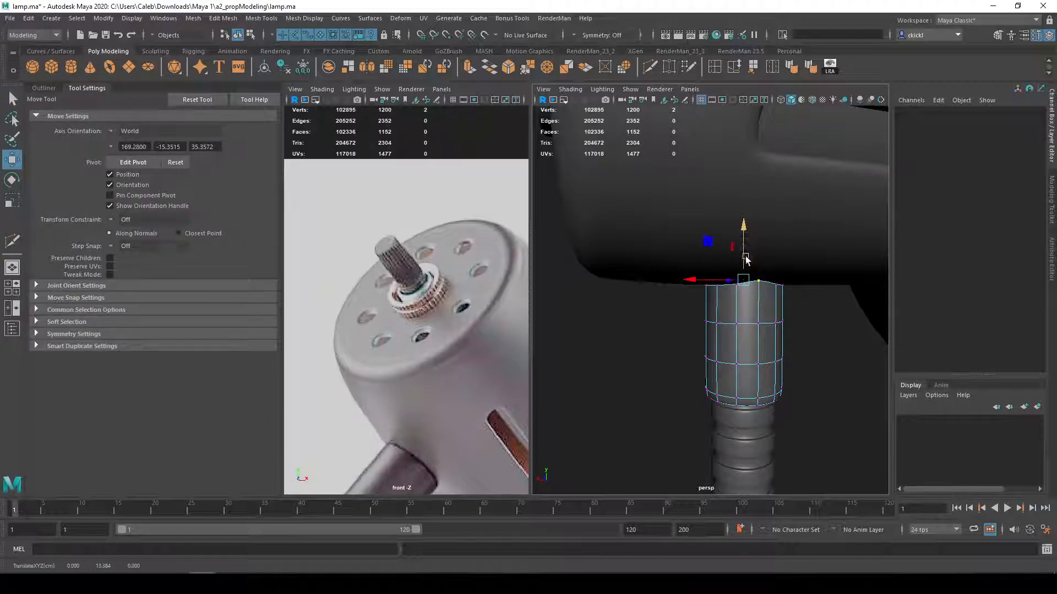
left_click_drag(711, 298, 759, 295, "alt")
left_click_drag(738, 330, 722, 352, "alt")
key("ctrl+z")
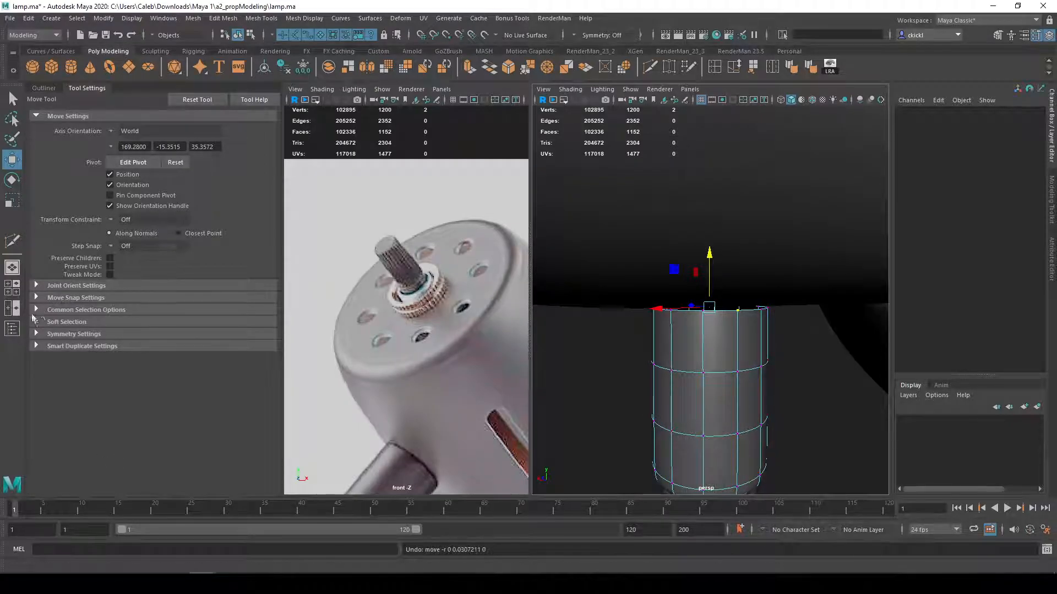
Step: Enable Soft Select with a surface falloff radius of 0.47, try raising the two rim vertices, and undo the move
left_click(55, 322)
left_click(110, 334)
left_click_drag(701, 334, 760, 355, "alt")
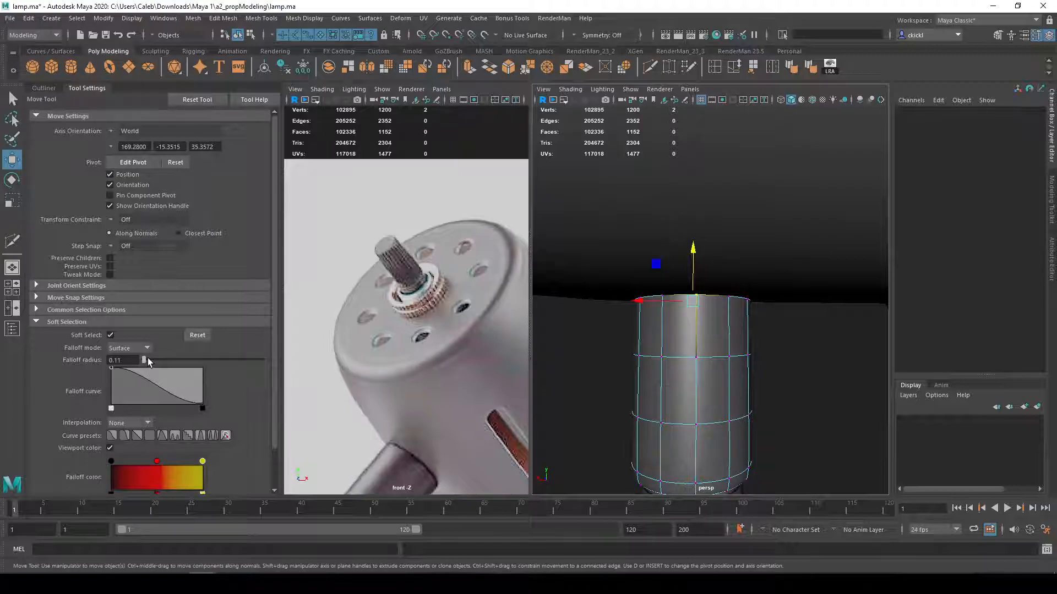
left_click_drag(145, 363, 145, 360)
left_click_drag(672, 363, 658, 375, "alt")
left_click_drag(792, 296, 769, 278, "alt")
left_click_drag(723, 248, 725, 245)
key("ctrl+z")
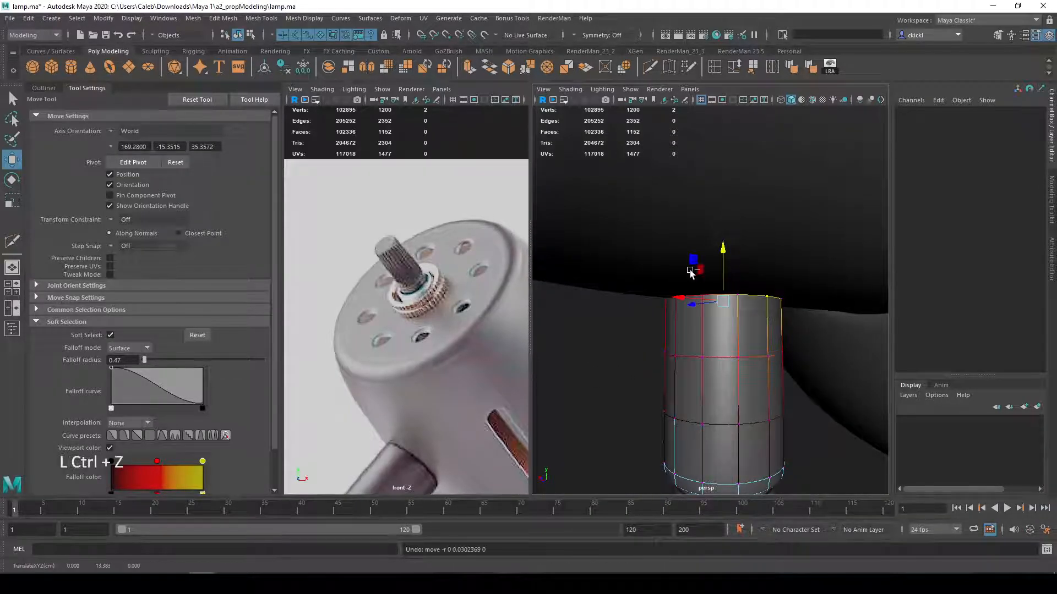
Step: Set the falloff radius to 0.25, raise the two rim vertices into the lamp head's curve, and return to object mode
left_click(115, 360)
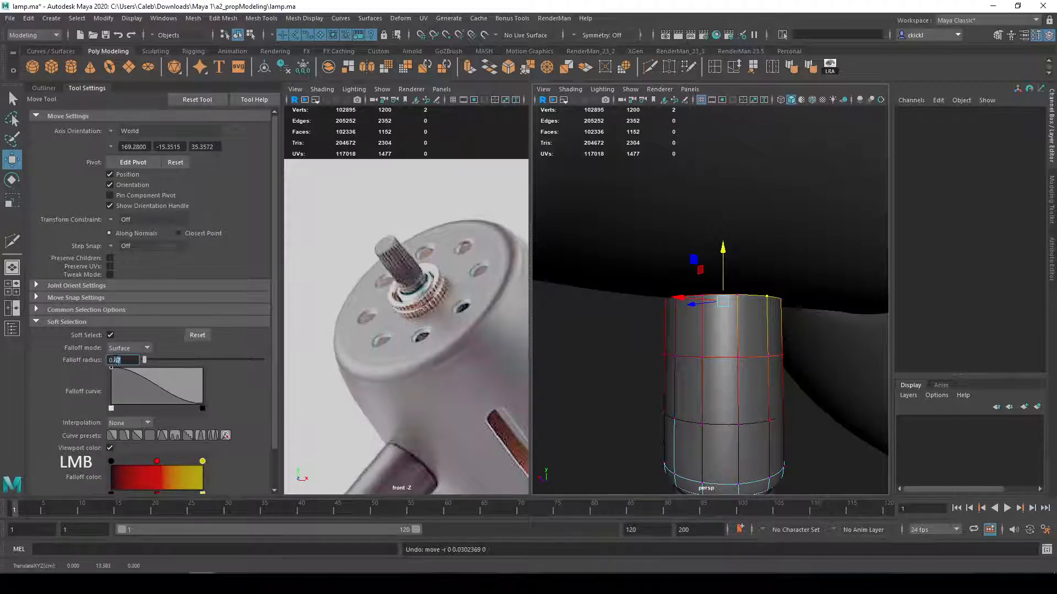
type("0.25")
key("Return")
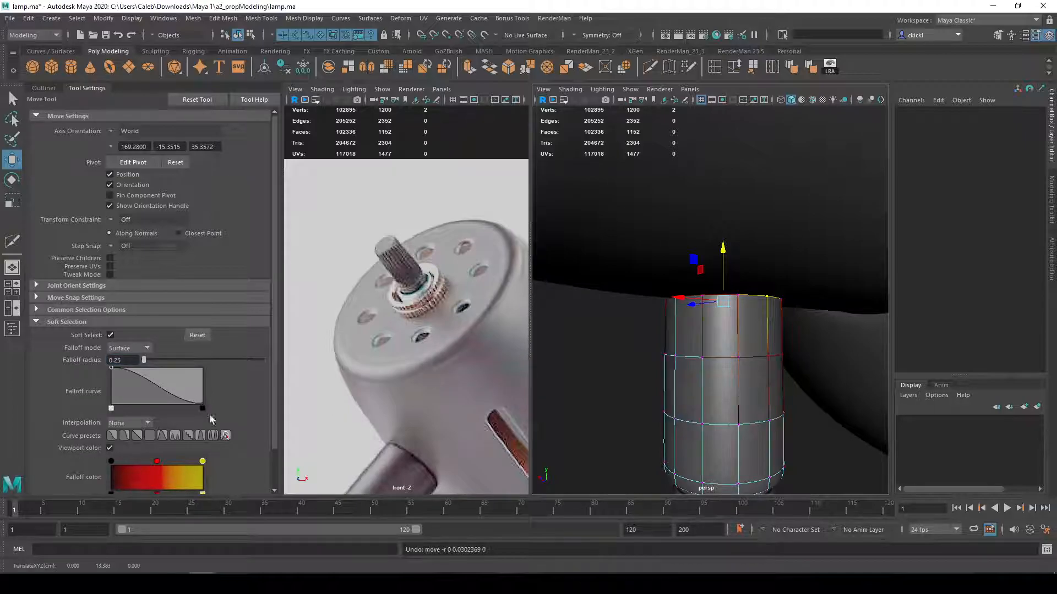
left_click_drag(677, 299, 798, 296, "alt")
left_click_drag(730, 248, 739, 242)
middle_click_drag(738, 242, 684, 304, "alt")
key("q")
right_click_drag(684, 304, 763, 282)
left_click_drag(762, 284, 823, 376, "alt")
left_click(716, 312)
key("f")
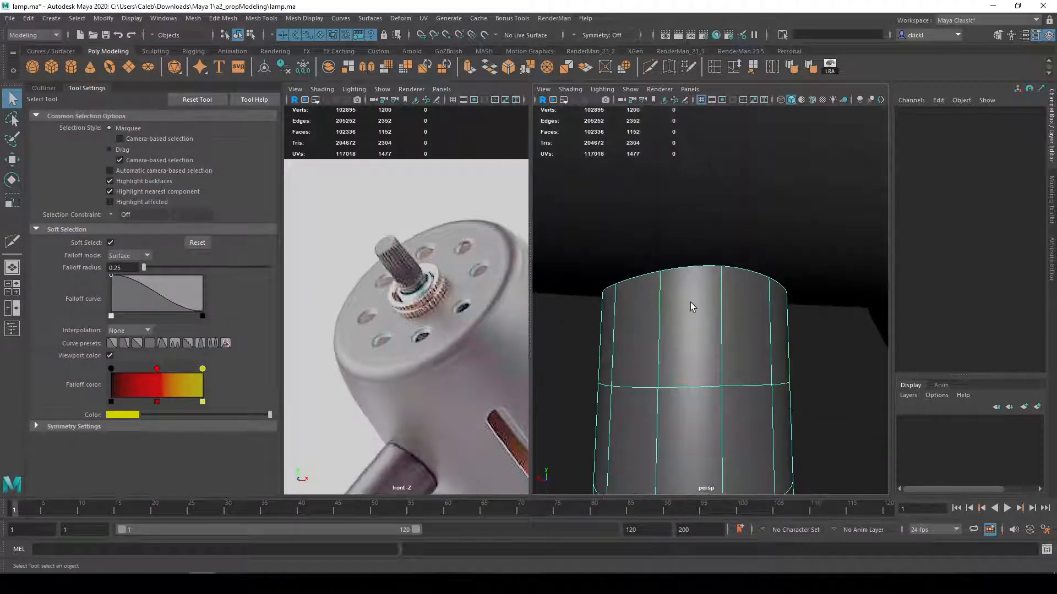
Step: Extrude the unsmoothed tube's top border edge loop with soft selection off, and scale the new edges slightly inward
left_click_drag(715, 273, 802, 336, "alt")
key("1")
right_click_drag(802, 293, 796, 265)
left_click(782, 312)
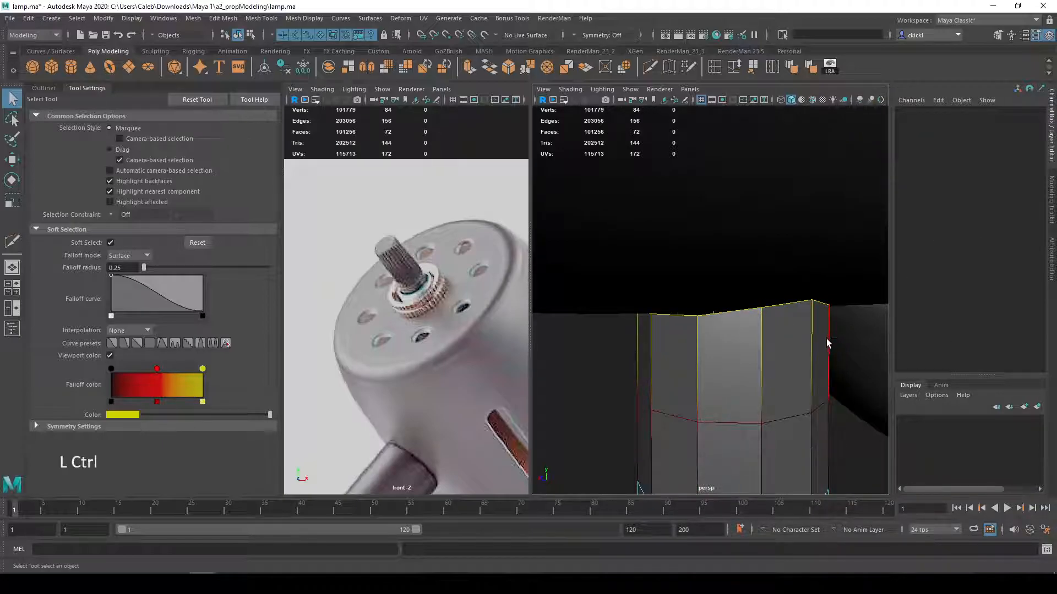
key("b")
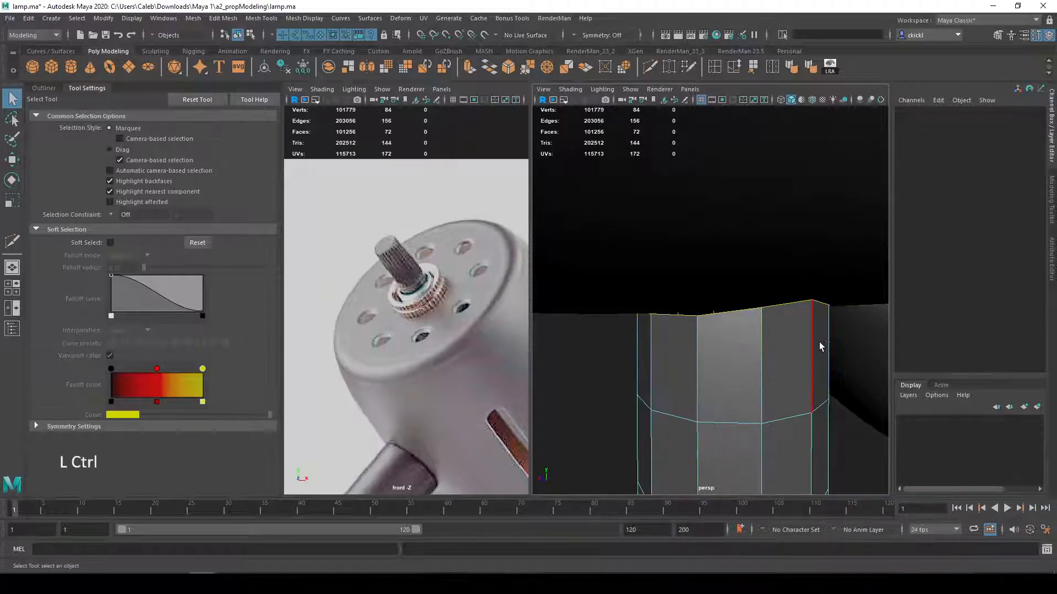
key("ctrl+e")
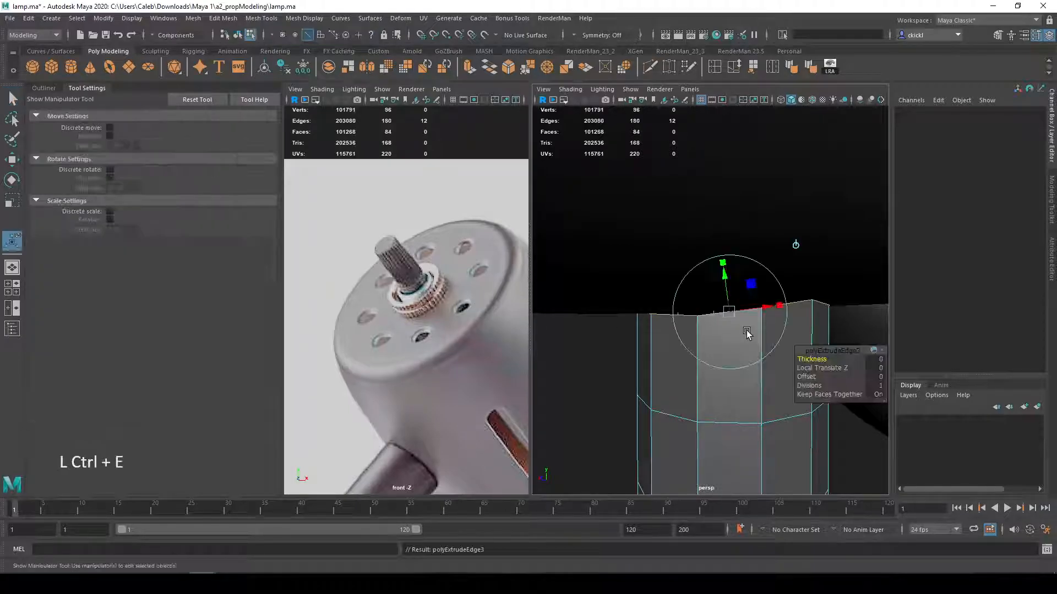
key("e")
key("r")
left_click_drag(730, 304, 723, 308)
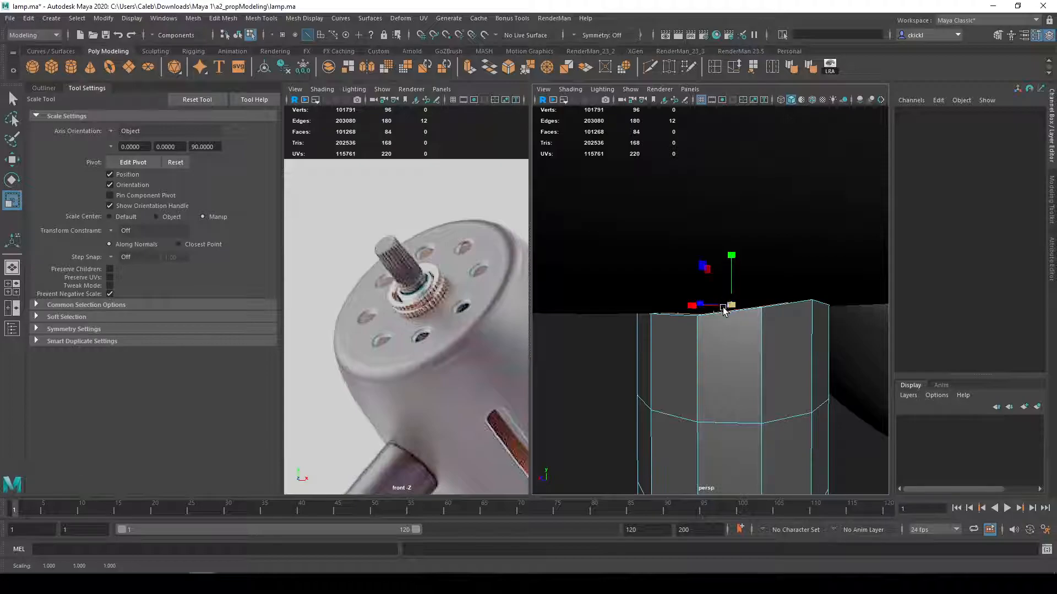
left_click_drag(786, 317, 756, 351, "alt")
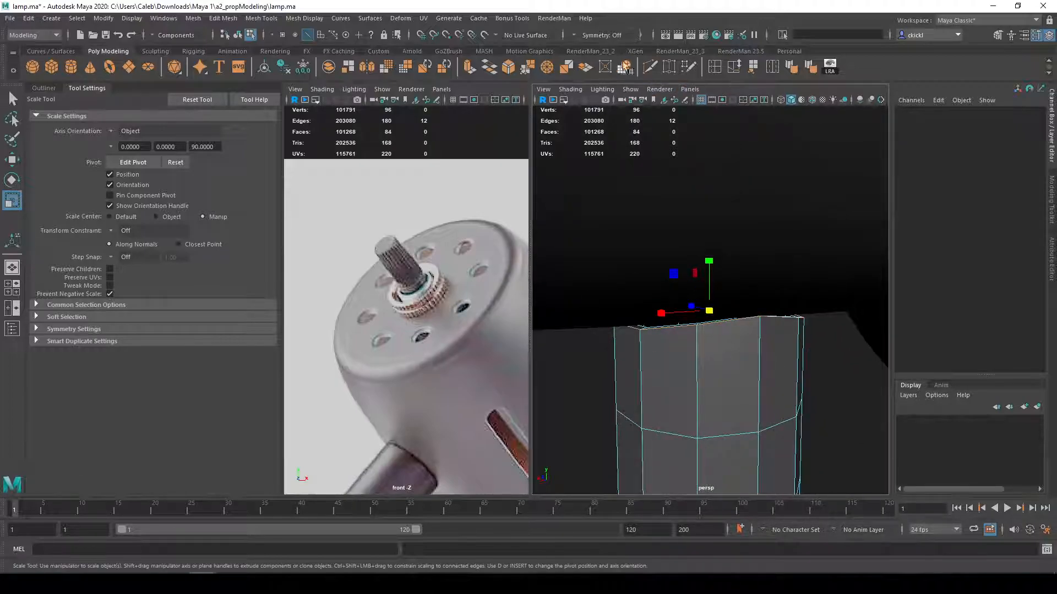
Step: Bevel the selected edge loop at the tube's top rim and preview the tube smoothed in object mode
key("3")
key("1")
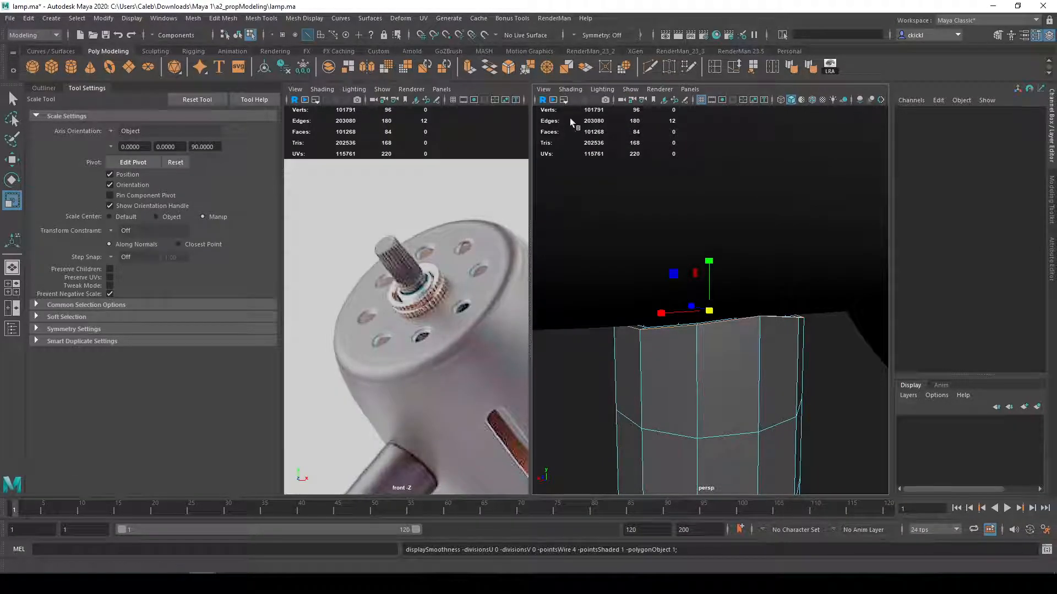
left_click(527, 80)
left_click(557, 400)
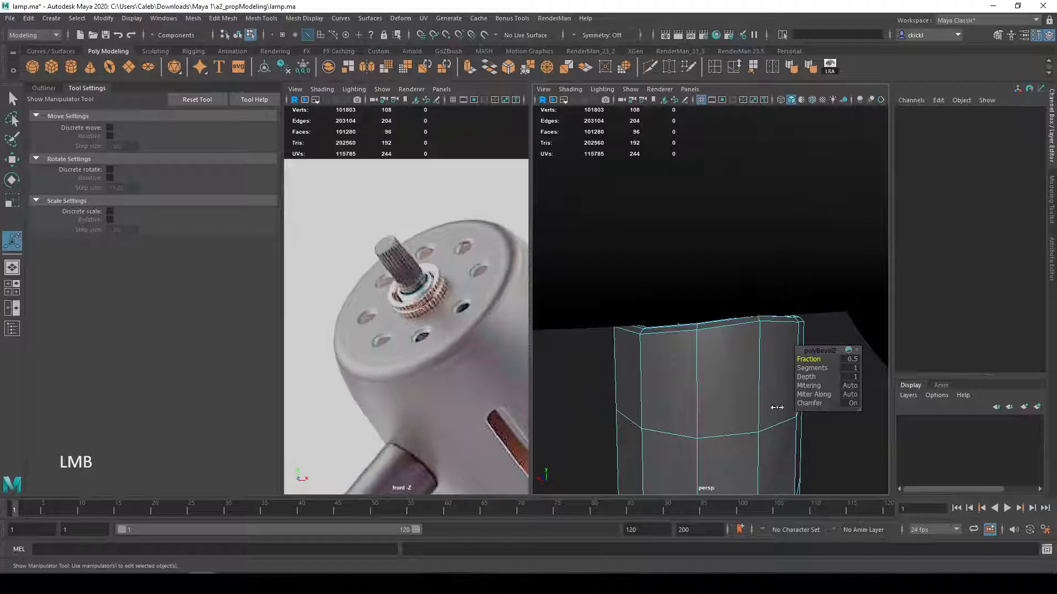
left_click(809, 403)
left_click_drag(702, 384, 701, 373, "alt")
key("3")
key("q")
right_click_drag(732, 294, 780, 279)
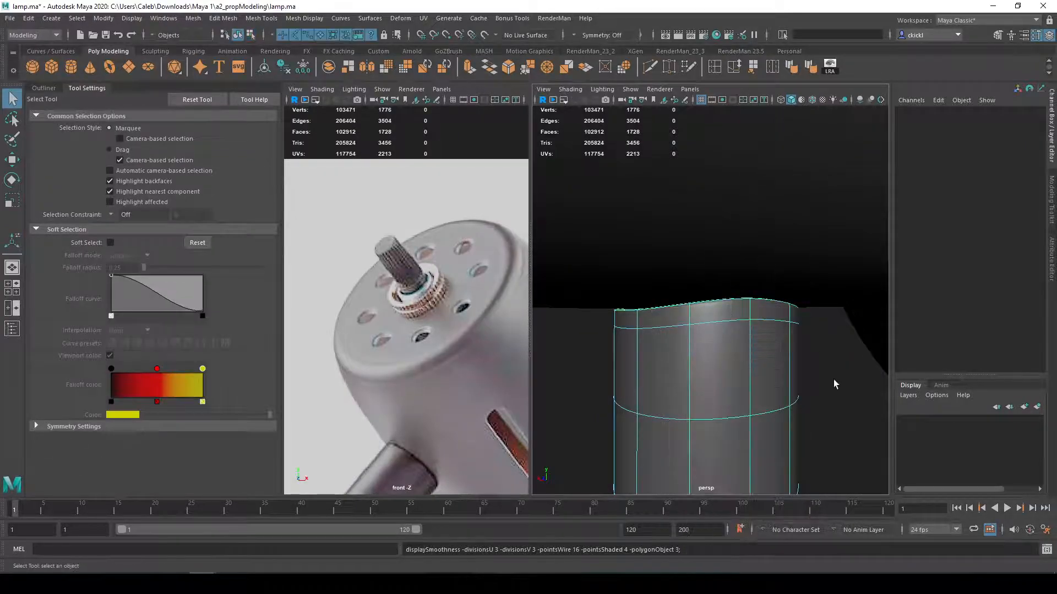
Step: Compare the smoothed tube joint with the reference and collapse the tool settings to enlarge the viewports
scroll(825, 383, "down", 5)
mouse_move(793, 394)
left_mouse_down("alt")
mouse_move(713, 392)
mouse_move(772, 383)
mouse_move(778, 401)
mouse_move(825, 365)
mouse_move(815, 380)
mouse_move(833, 388)
mouse_move(778, 394)
mouse_move(781, 385)
left_mouse_up("alt")
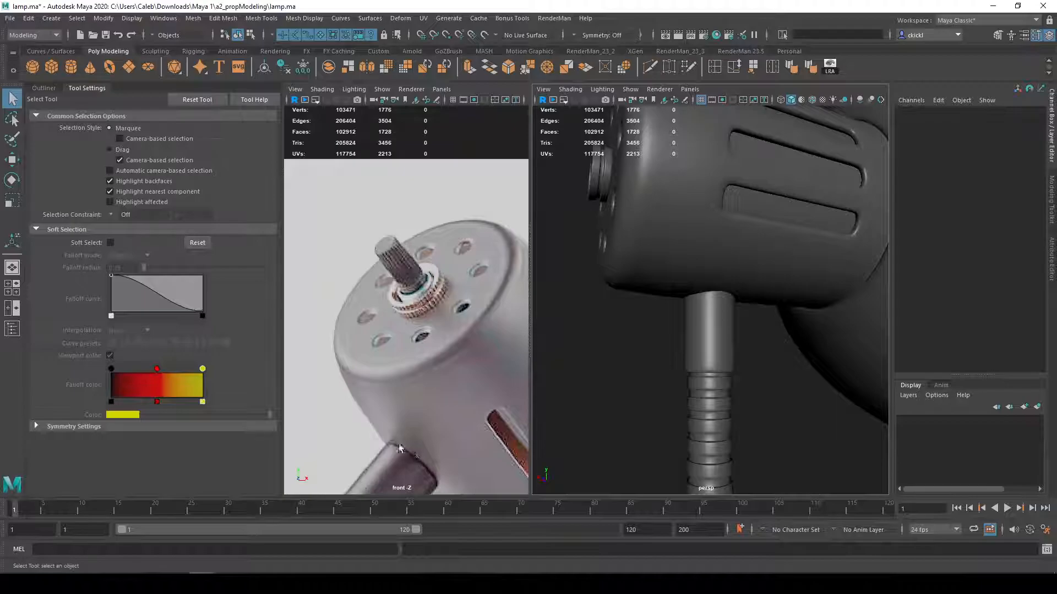
left_click_drag(645, 353, 638, 245, "alt")
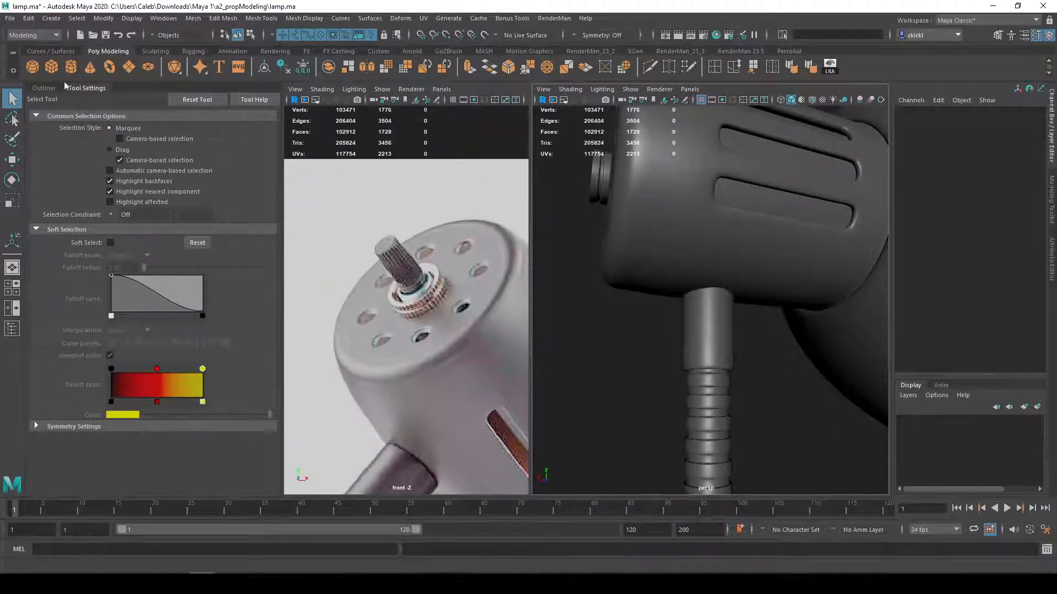
left_click(82, 88)
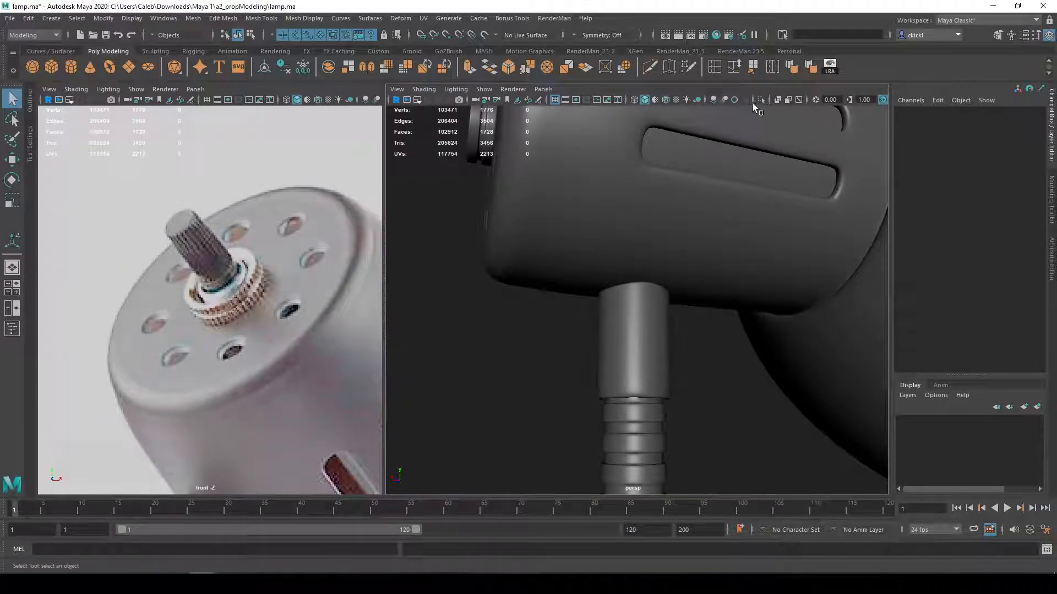
Step: Check the neck tube's joint with the lamp head under ambient occlusion shading, and turn the shading off again
left_click(714, 99)
left_click_drag(714, 361, 663, 290, "alt")
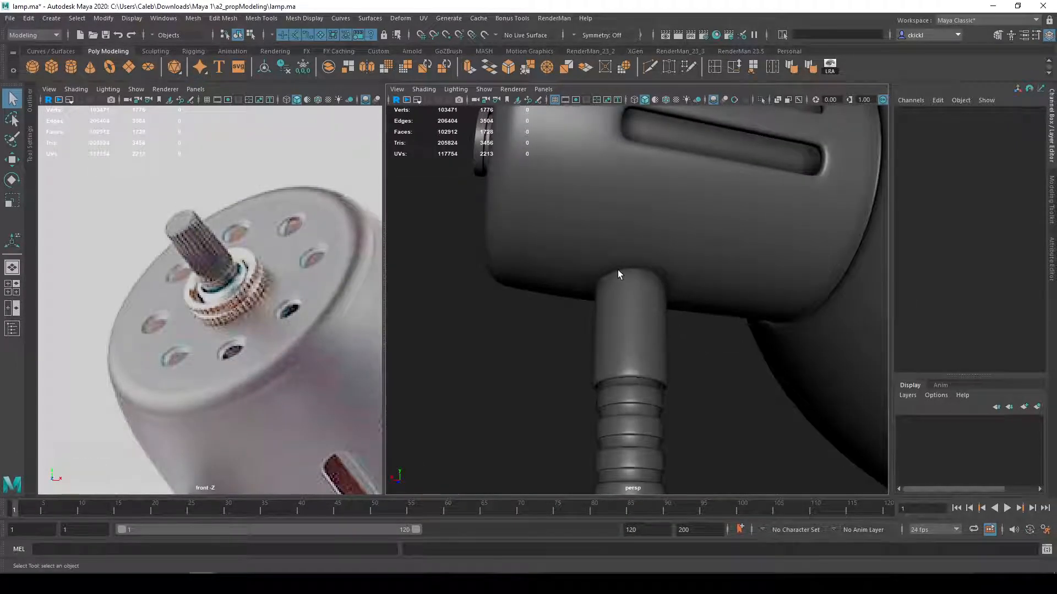
left_click(714, 100)
Step: Create a polygon cylinder for the switch parts inside the collar on the lamp head's perforated end
mouse_move(760, 352)
left_mouse_down("alt")
mouse_move(762, 418)
mouse_move(734, 412)
mouse_move(781, 362)
mouse_move(738, 354)
mouse_move(695, 292)
left_mouse_up("alt")
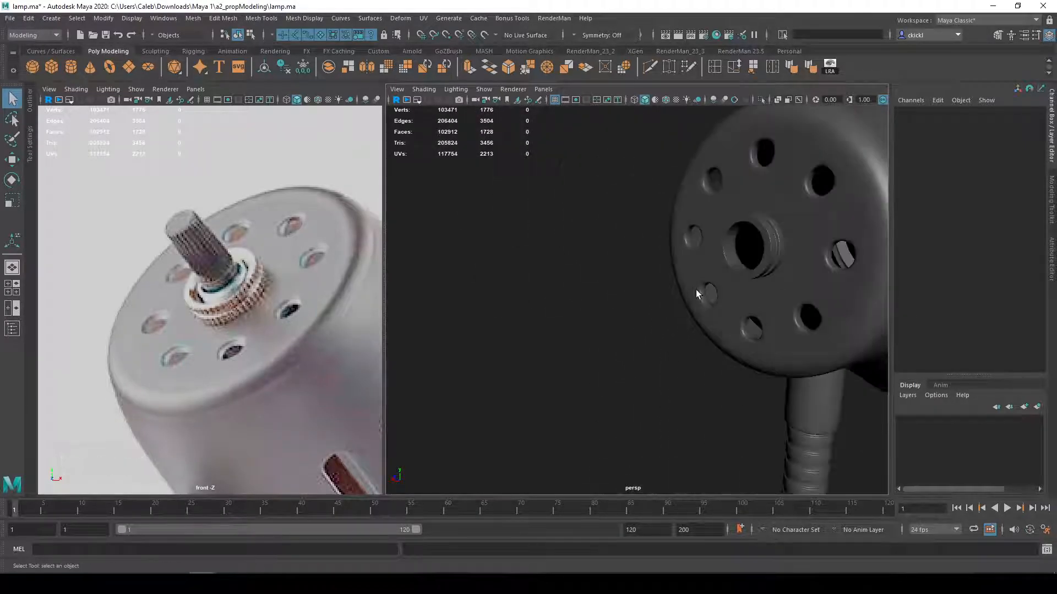
left_click(765, 264)
middle_click_drag(771, 258, 715, 310, "alt")
scroll(733, 316, "up", 3)
left_click_drag(754, 322, 731, 309, "alt")
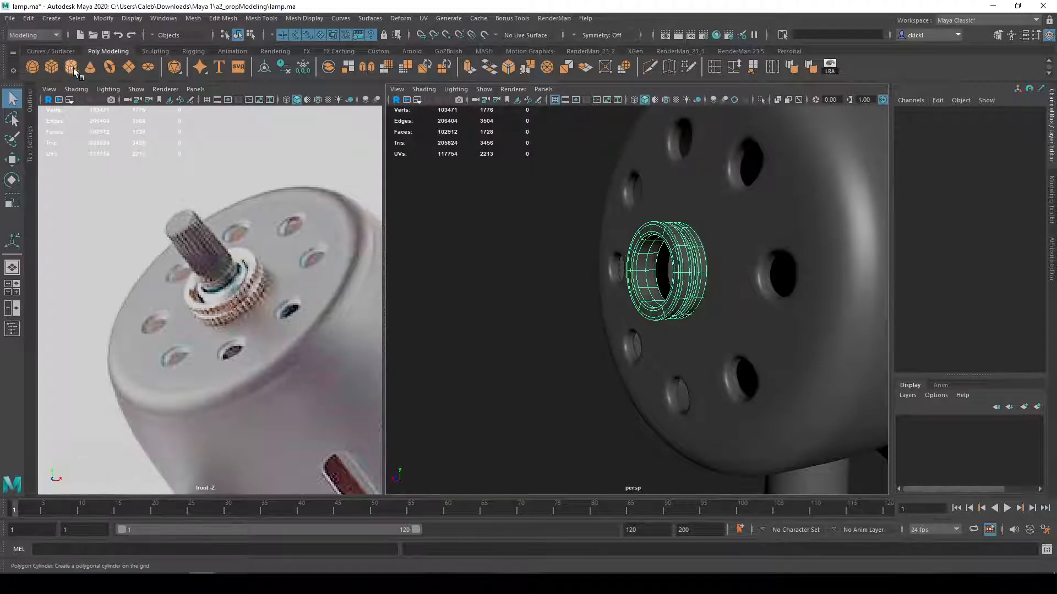
left_click(70, 67)
right_click_drag(792, 380, 702, 364, "alt")
middle_click_drag(703, 364, 689, 265, "alt")
right_click_drag(689, 265, 619, 226, "alt")
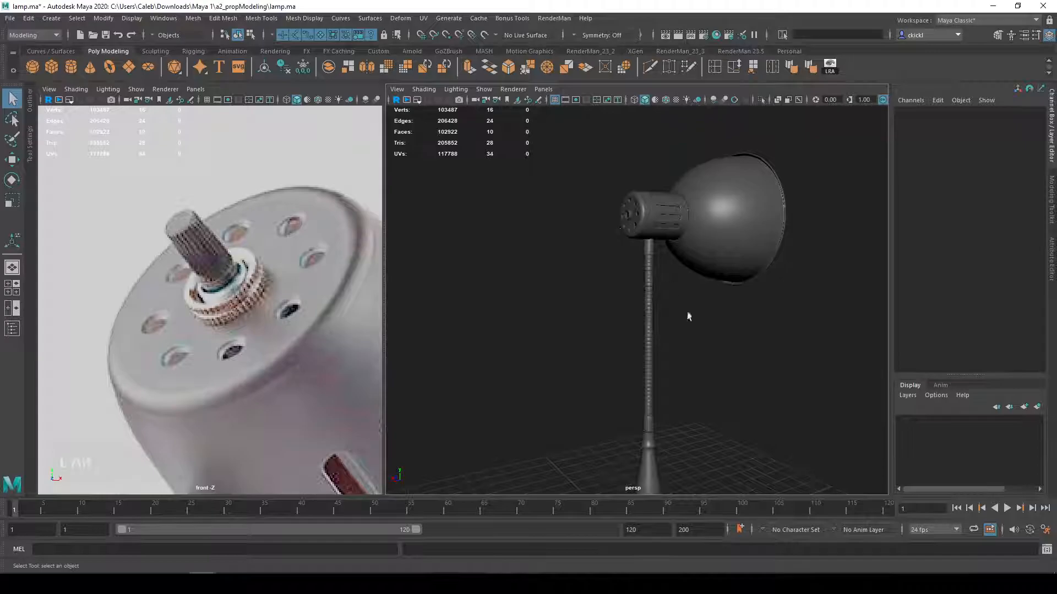
left_click_drag(682, 303, 710, 319, "alt")
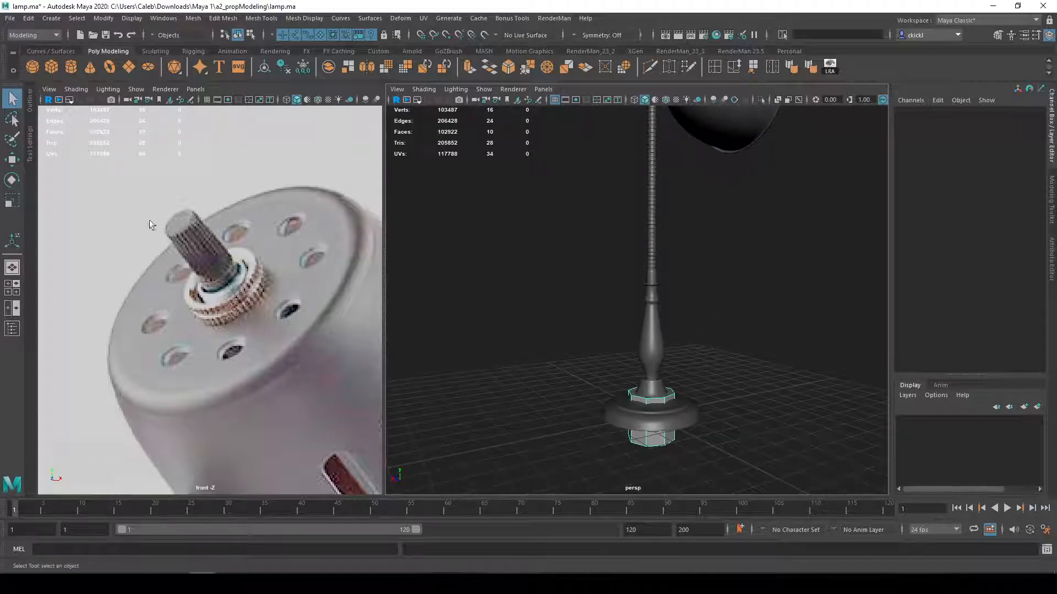
right_click_drag(691, 397, 754, 427, "alt")
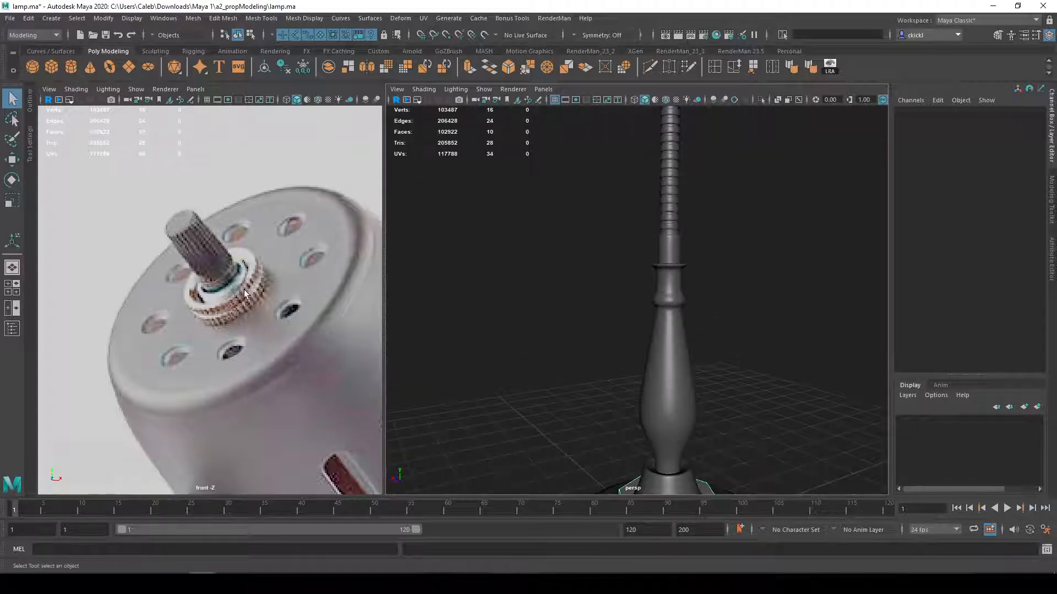
middle_click_drag(577, 385, 512, 275, "alt")
right_click_drag(511, 275, 644, 406, "alt")
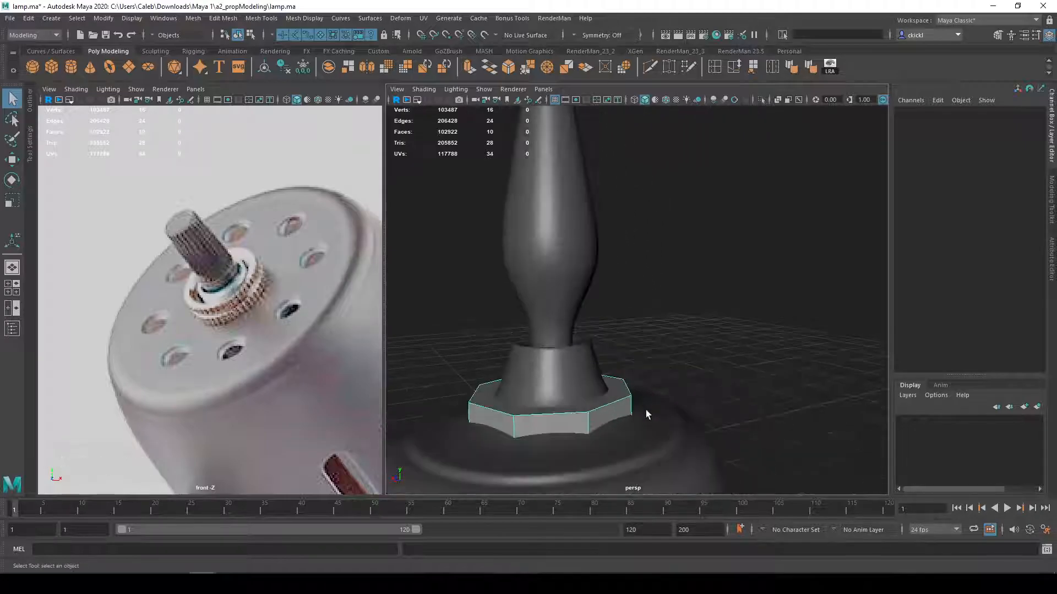
middle_click_drag(641, 391, 679, 342, "alt")
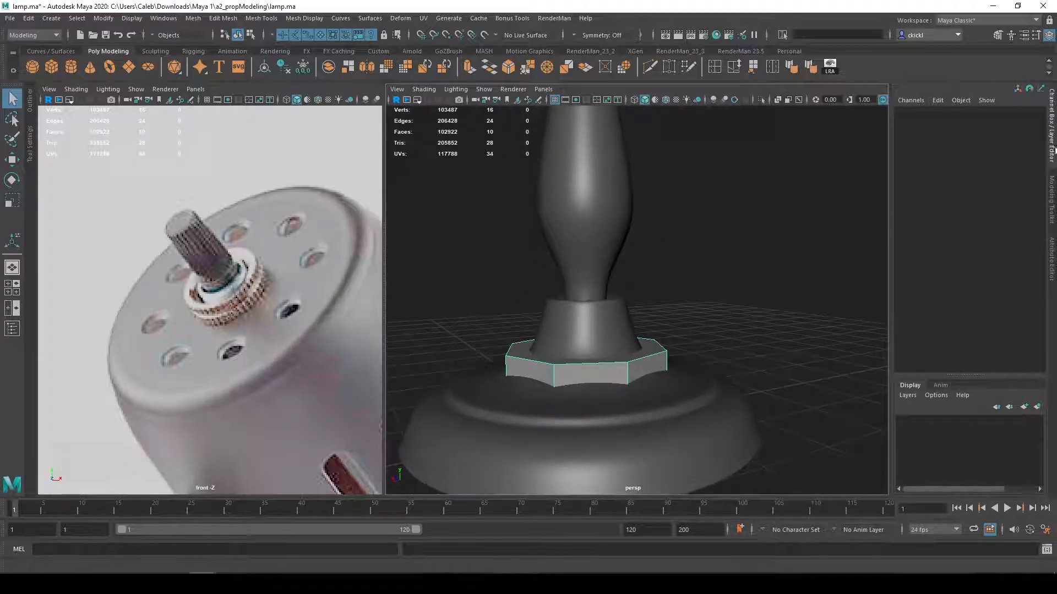
Step: Set the new cylinder's axis subdivisions to 14 in its creation attributes
left_click(1051, 192)
left_click(1051, 258)
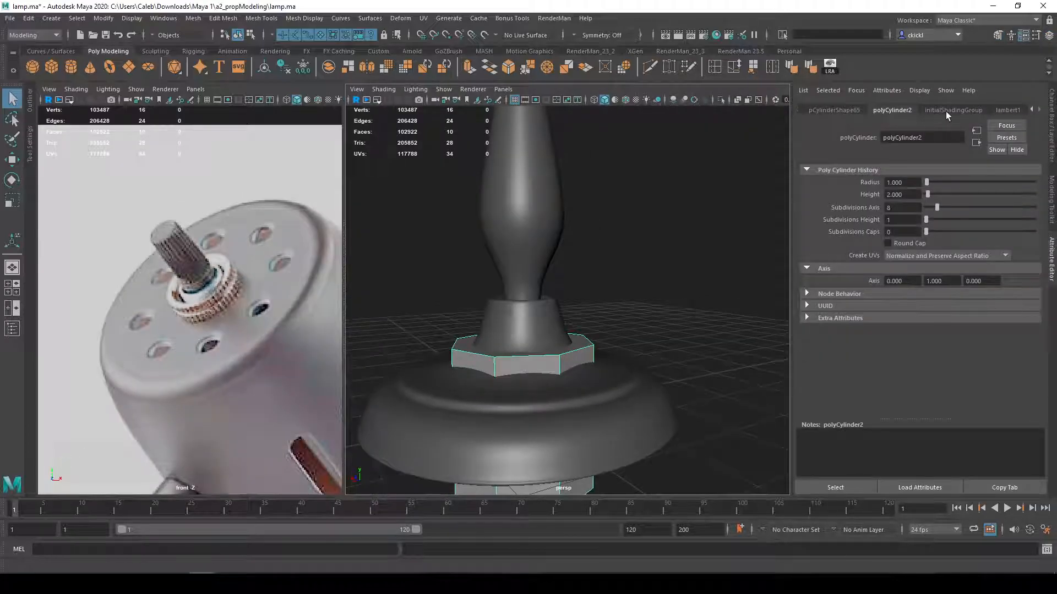
type("14")
key("Return")
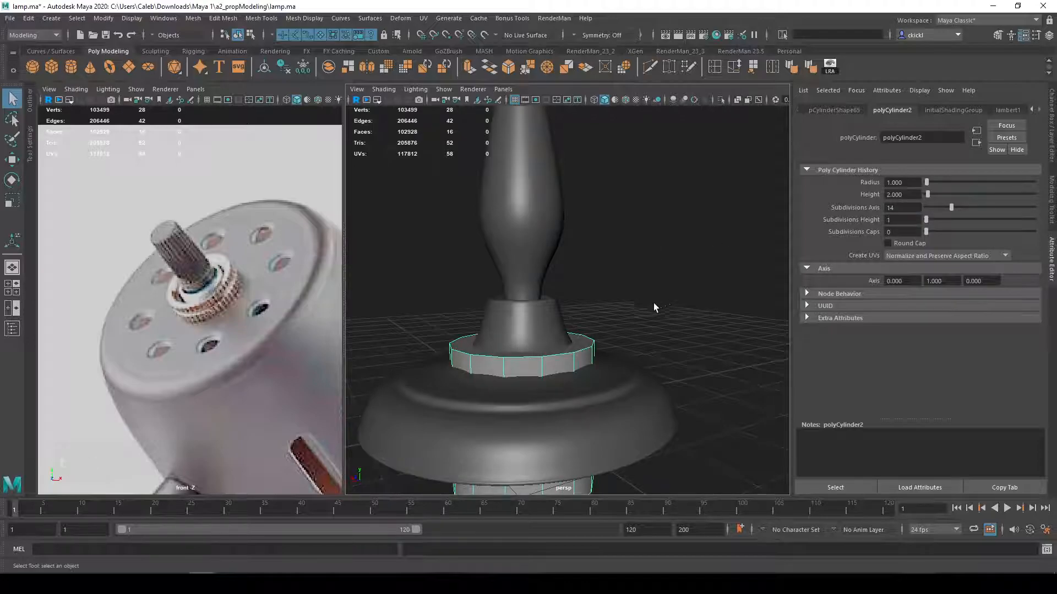
Step: Raise the cylinder from the lamp base up to the lamp head and bring it over to the perforated end
key("e")
left_click_drag(512, 384, 514, 96, "alt")
key("w")
middle_click_drag(582, 152, 663, 410, "alt")
left_click_drag(591, 357, 610, 121)
middle_click_drag(659, 204, 690, 461, "alt")
left_click_drag(624, 346, 630, 113)
middle_click_drag(641, 151, 648, 466, "alt")
left_click_drag(642, 431, 630, 166)
left_click_drag(614, 225, 368, 248)
Step: Scale the cylinder down and position it inside the grooved switch collar with its cap facing outward
key("e")
key("r")
left_click_drag(440, 250, 515, 236)
key("w")
key("f")
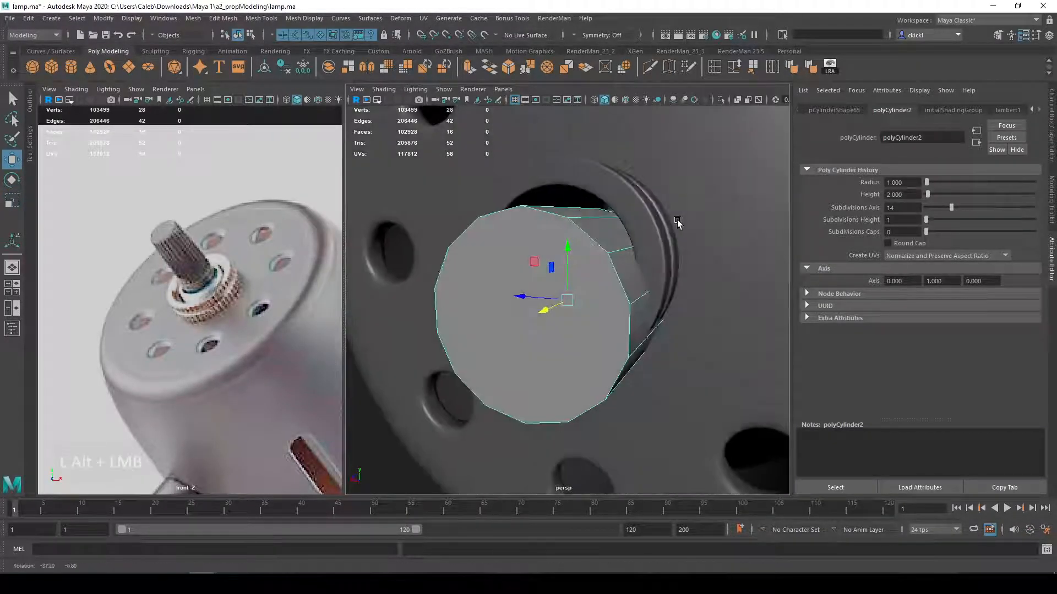
left_click_drag(565, 245, 568, 211)
key("e")
key("r")
mouse_move(542, 275)
left_mouse_down()
mouse_move(516, 264)
mouse_move(531, 269)
left_mouse_up()
Step: Delete both end cap faces of the cylinder, using X-ray display to reach the hidden inner one
key("q")
right_click_drag(503, 268, 511, 289)
left_click(518, 287)
left_click_drag(619, 283, 667, 110, "alt")
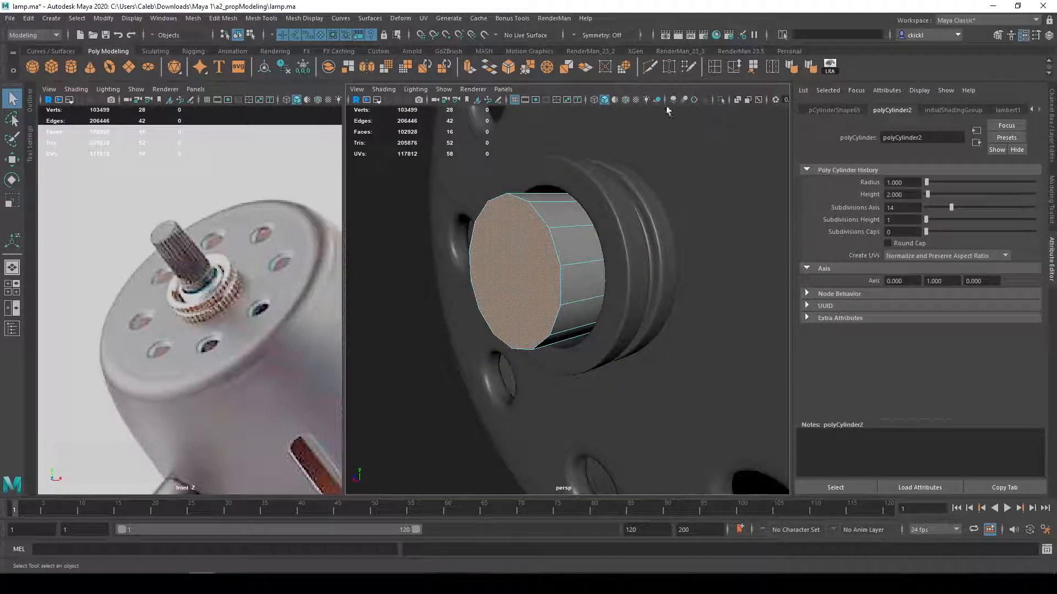
left_click(738, 100)
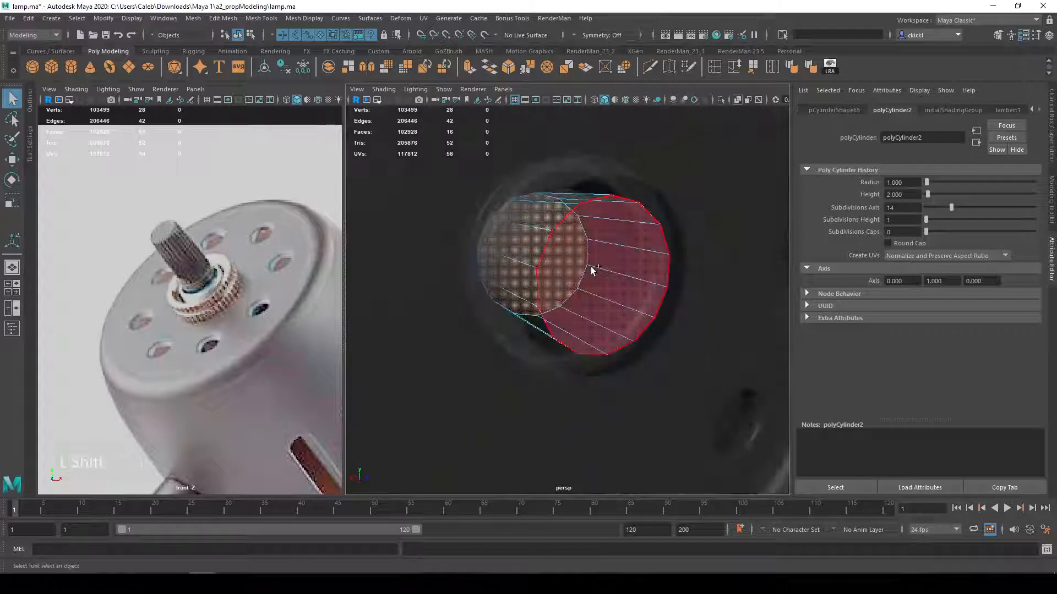
left_click_drag(609, 272, 697, 273, "alt")
key("Delete")
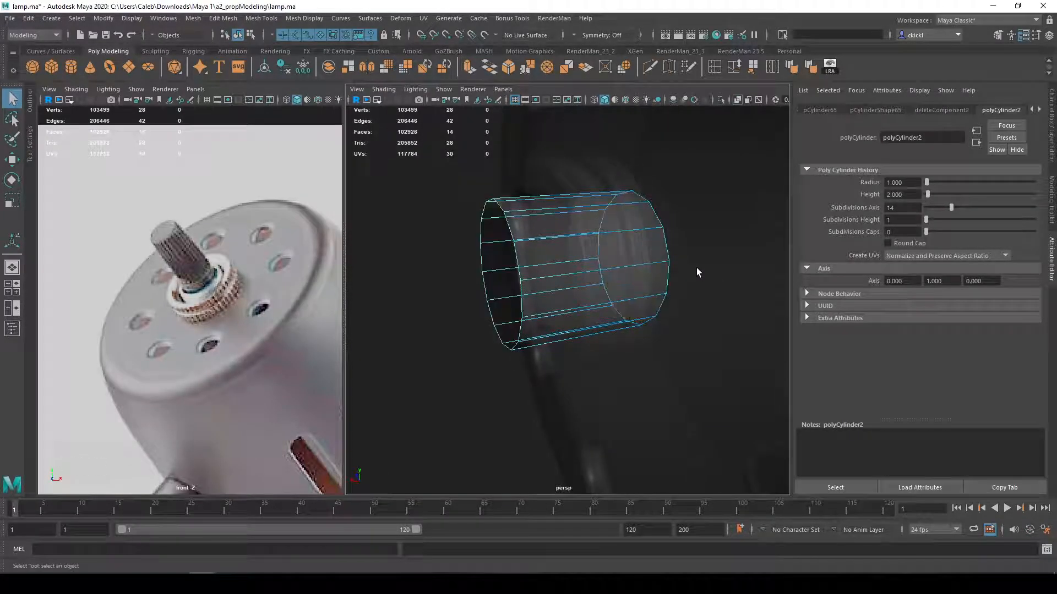
mouse_move(618, 238)
left_mouse_down("alt")
mouse_move(661, 228)
mouse_move(594, 246)
mouse_move(567, 303)
mouse_move(632, 237)
left_mouse_up("alt")
key("ctrl+z")
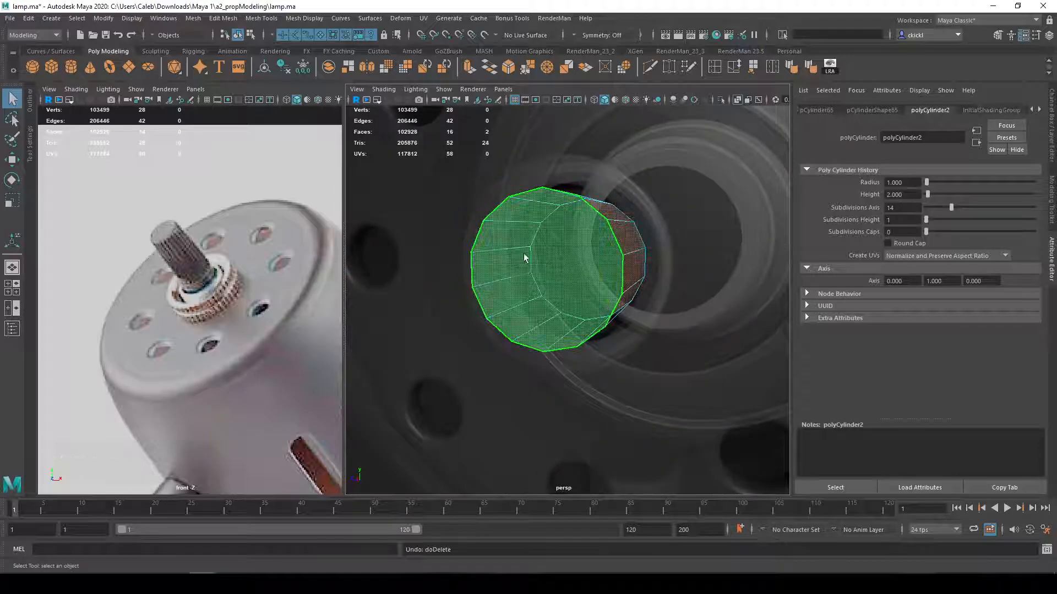
left_click_drag(631, 270, 558, 286, "alt")
key("Delete")
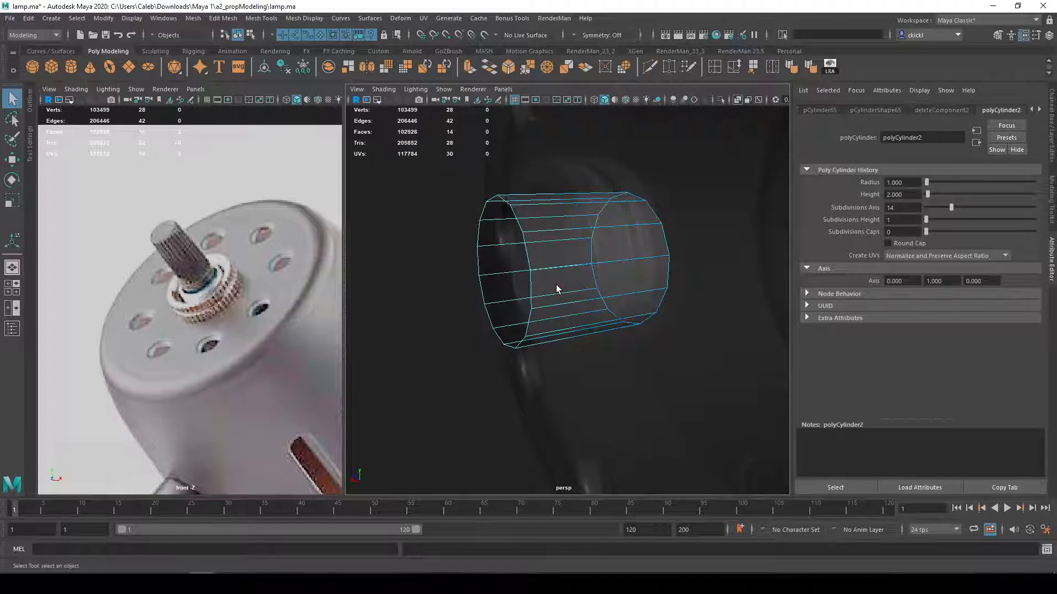
Step: Inspect the open-ended cylinder, return to object mode and turn X-ray display off
left_click_drag(537, 276, 612, 246, "alt")
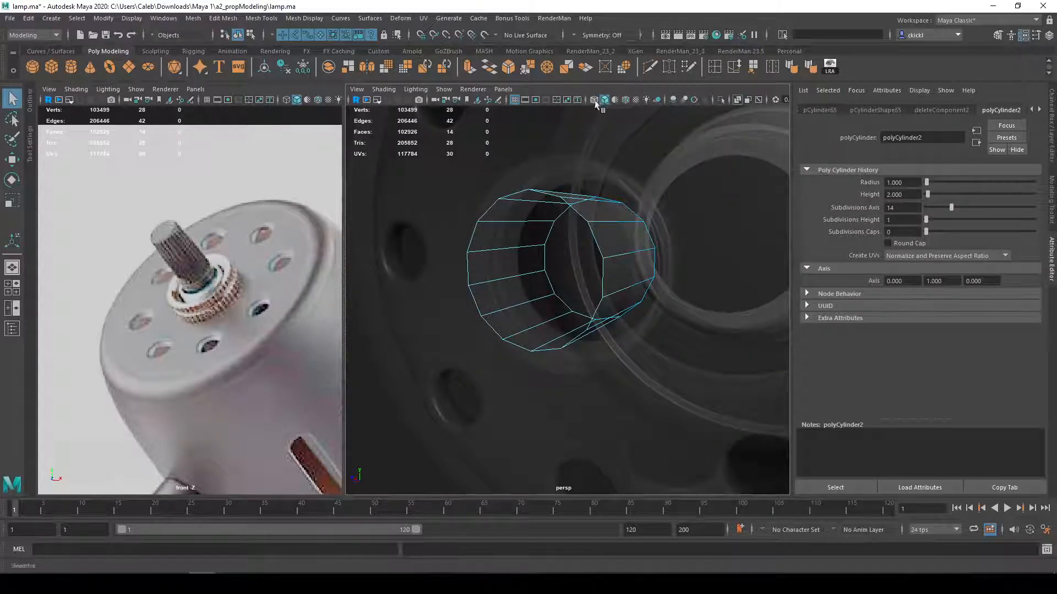
left_click_drag(538, 169, 512, 161, "alt")
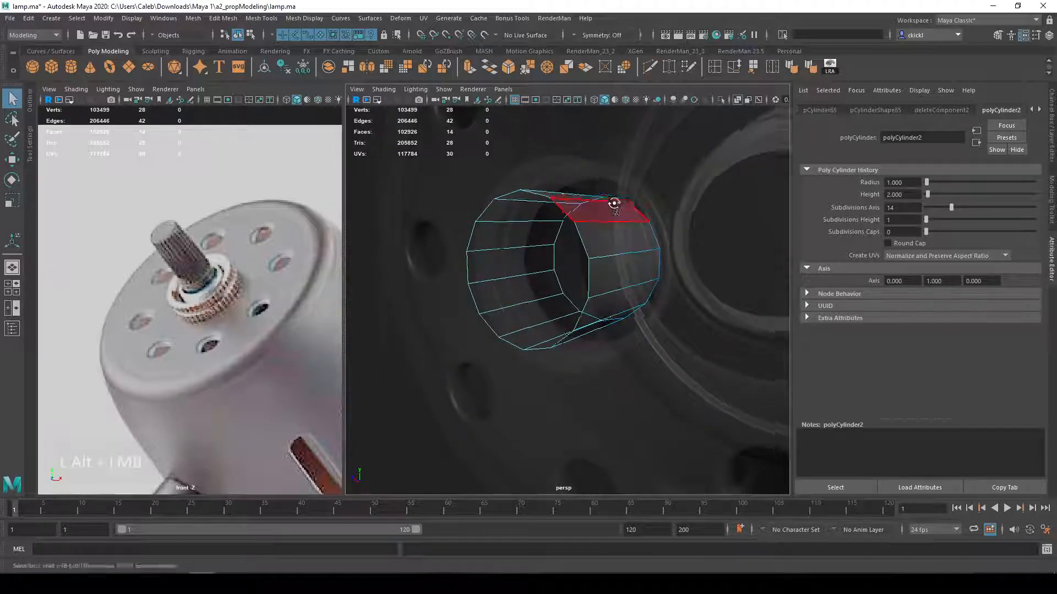
left_click_drag(615, 207, 610, 179, "alt")
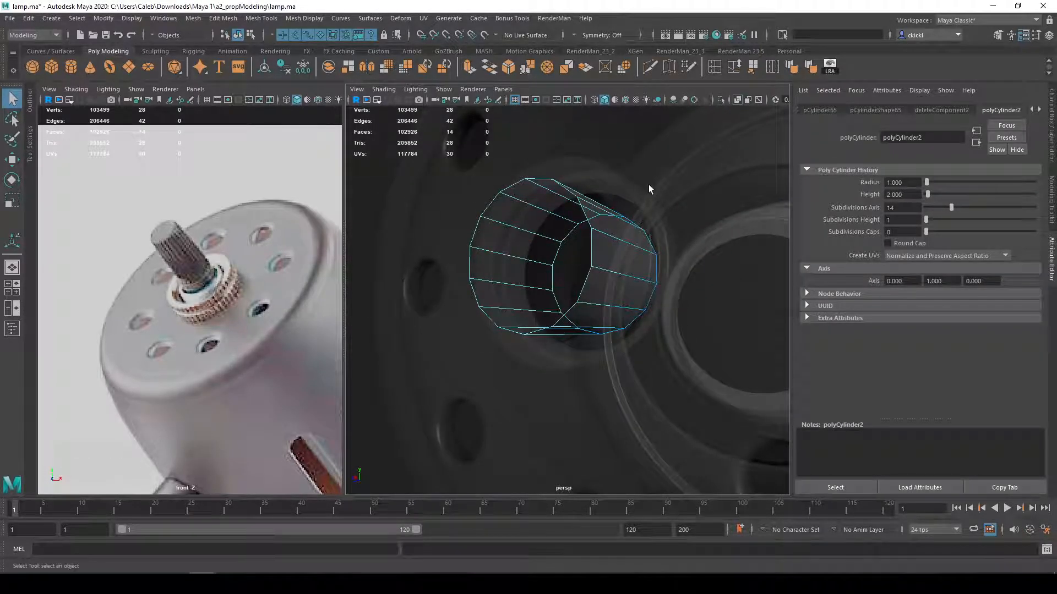
left_click_drag(493, 349, 608, 305, "alt")
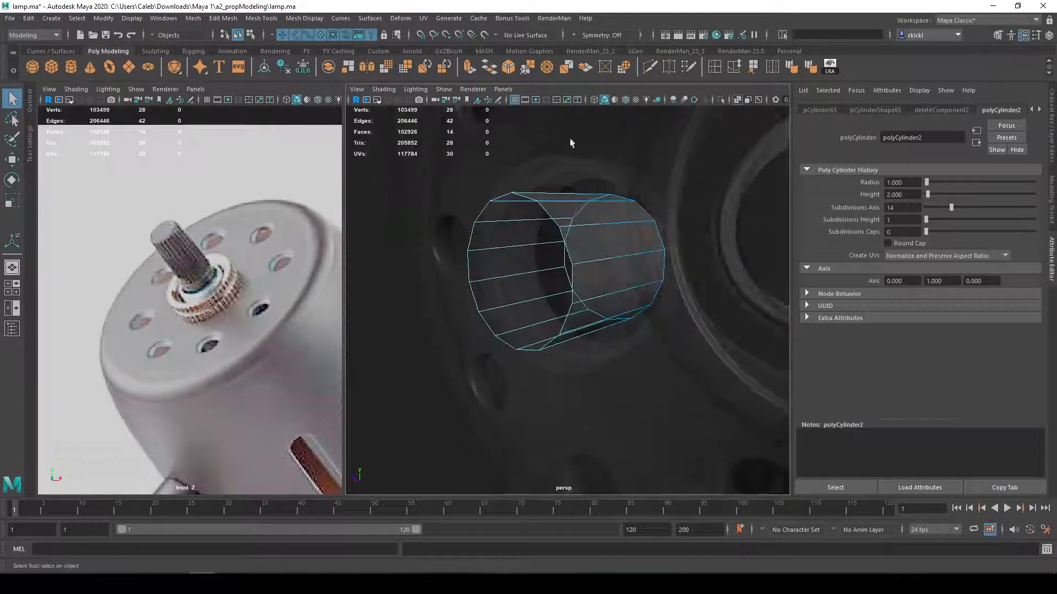
mouse_move(553, 284)
left_mouse_down("alt")
mouse_move(538, 280)
mouse_move(555, 264)
left_mouse_up("alt")
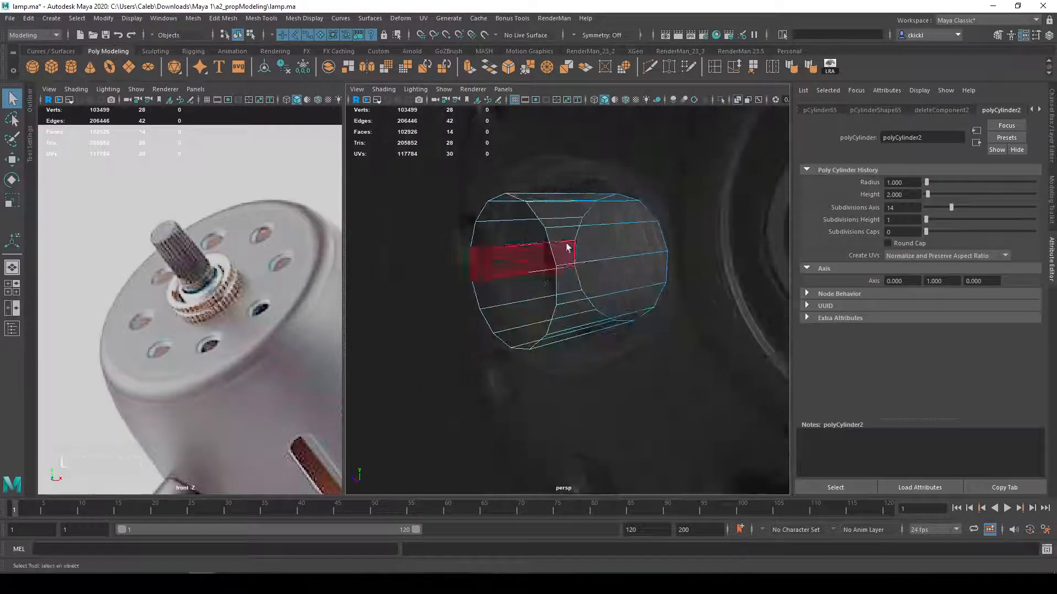
right_click_drag(570, 237, 644, 231)
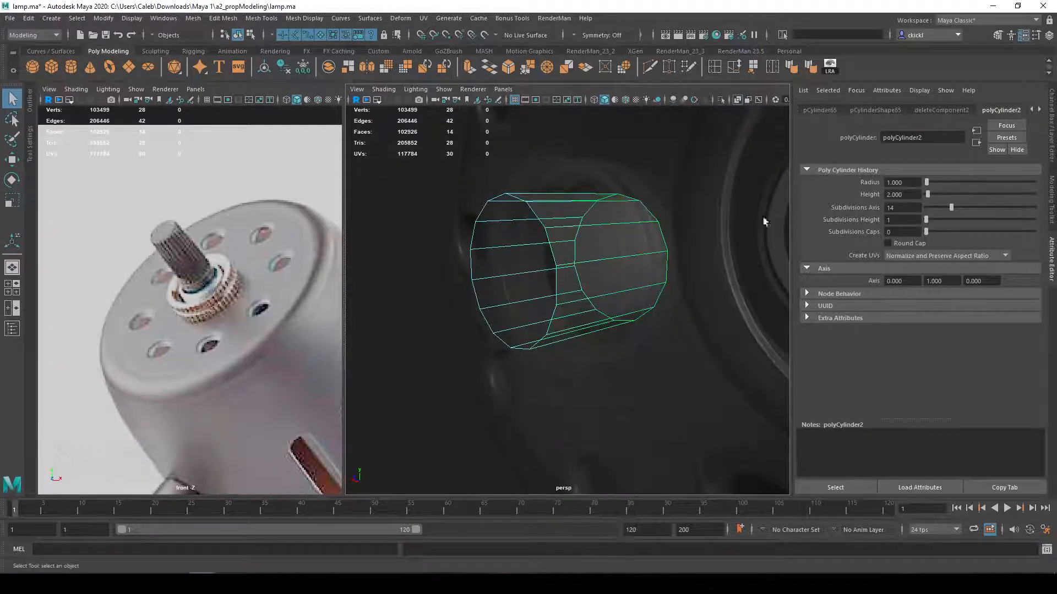
left_click(737, 99)
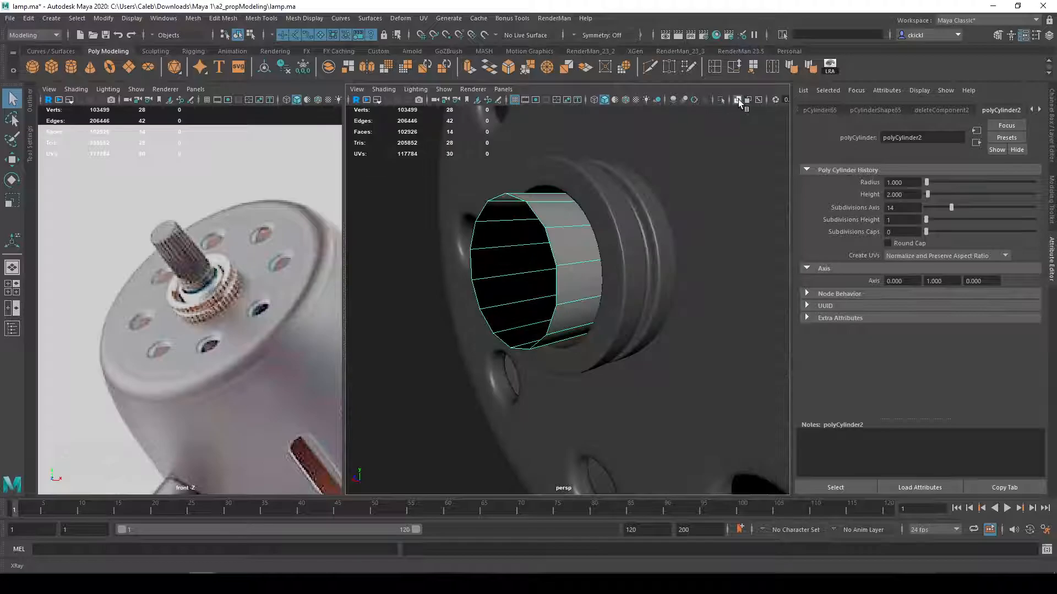
left_click_drag(544, 326, 556, 327, "alt")
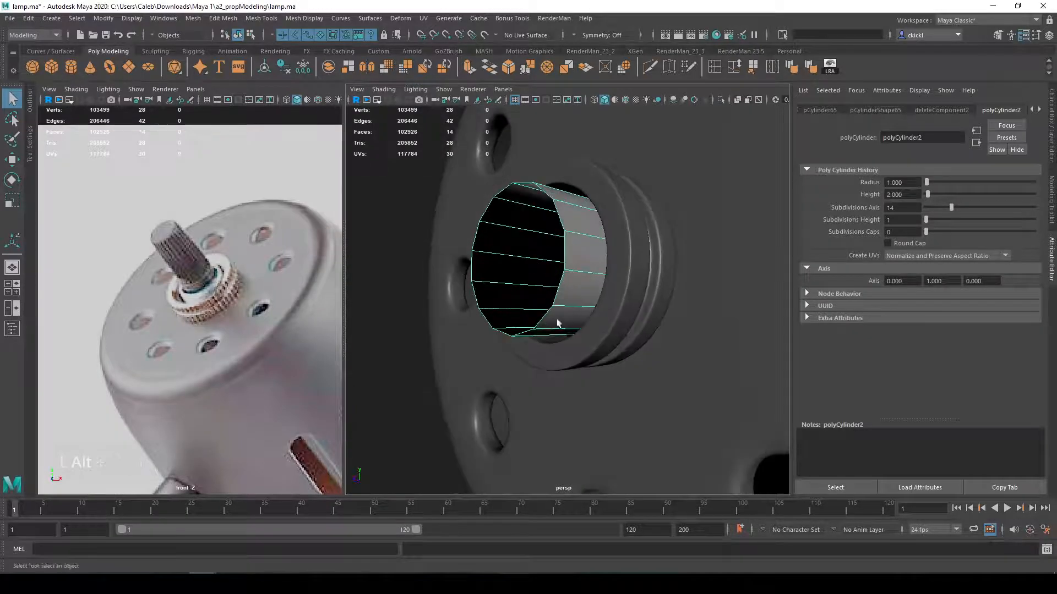
Step: Duplicate the open cylinder, scale the copy thinner and pull it outward from the collar as the switch shaft
right_click_drag(621, 218, 568, 273)
key("r")
left_click_drag(553, 269, 616, 297, "alt")
left_click_drag(533, 302, 492, 271)
key("w")
key("q")
Step: Select the original open cylinder around the shaft and scale it down to leave a gap inside the collar
left_click(612, 264)
left_click_drag(617, 267, 627, 255, "alt")
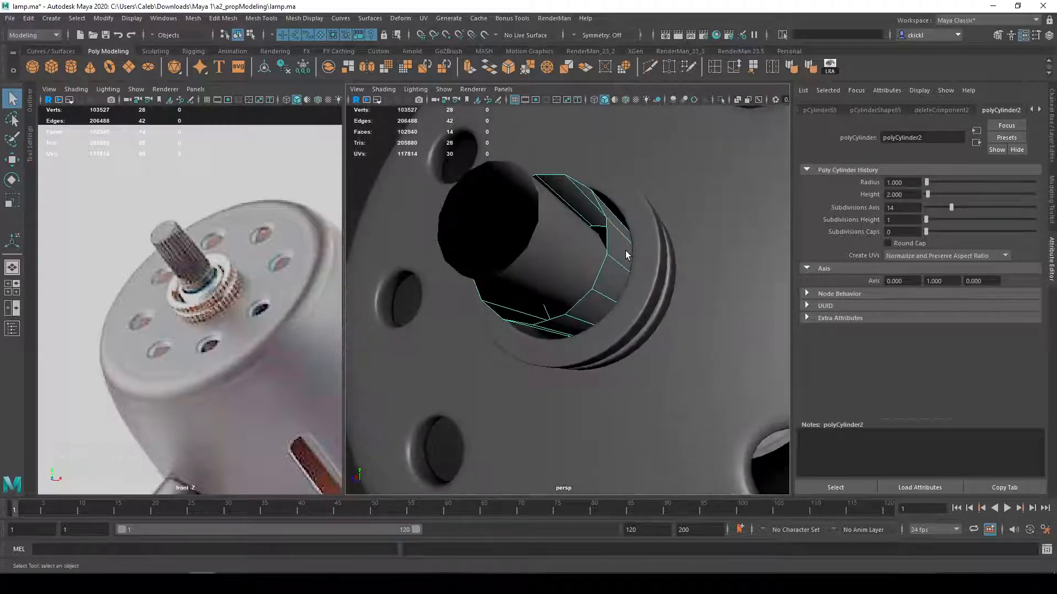
key("e")
key("r")
left_click_drag(542, 270, 552, 271)
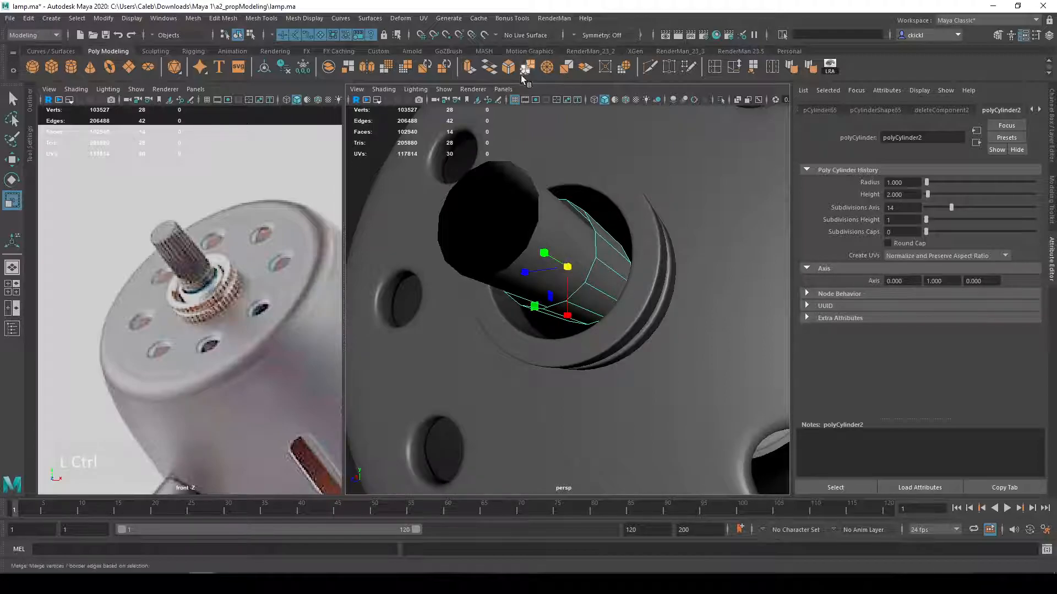
Step: Extrude the inner ring's faces with a thickness of 0.024 and 3 divisions, checking the smoothed shape
key("ctrl+e")
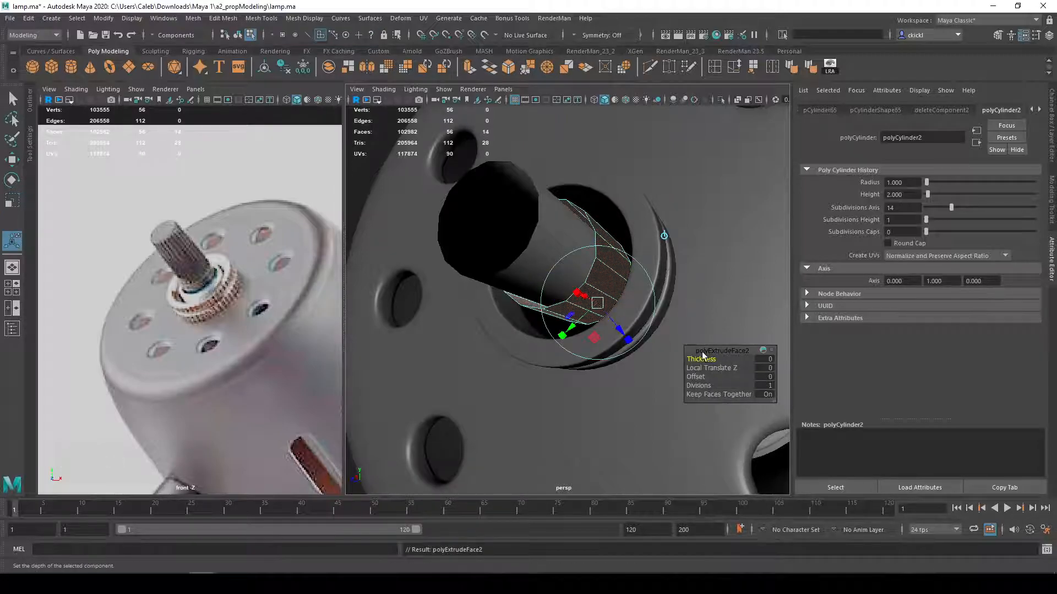
left_click_drag(701, 358, 715, 359)
key("ctrl+z")
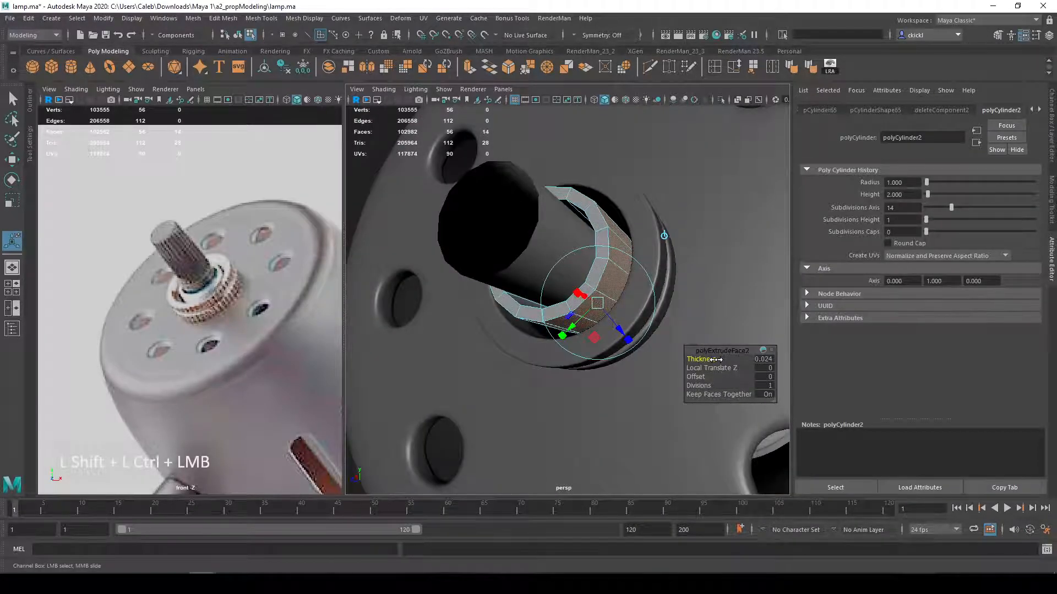
key("3")
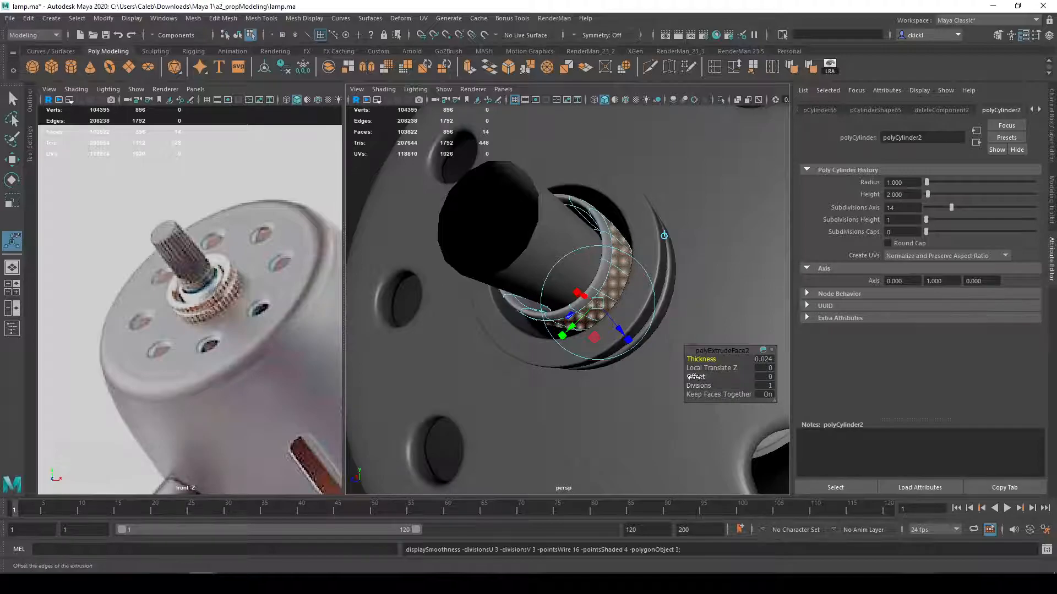
left_click_drag(702, 385, 714, 385)
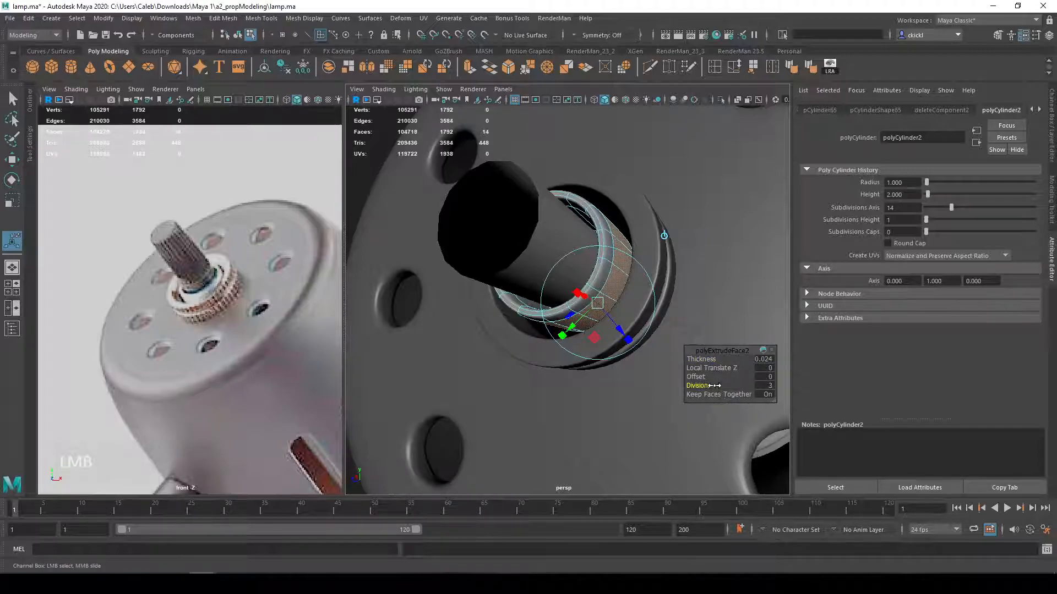
key("1")
key("3")
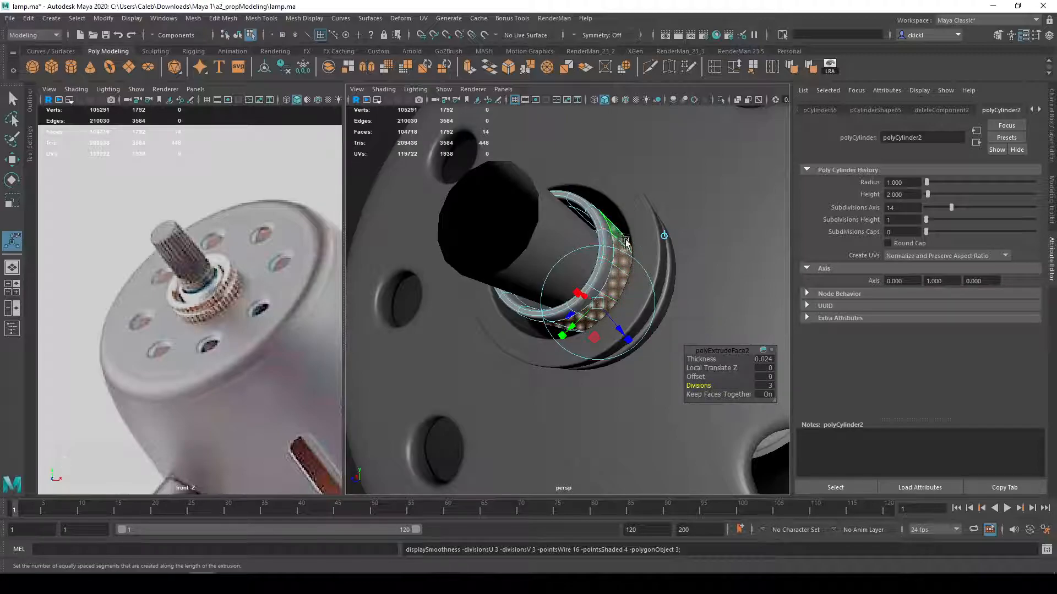
Step: Insert supporting edge loops around the unsmoothed inner ring near its front rim with Multi-Cut
key("q")
right_click_drag(622, 242, 642, 213)
key("1")
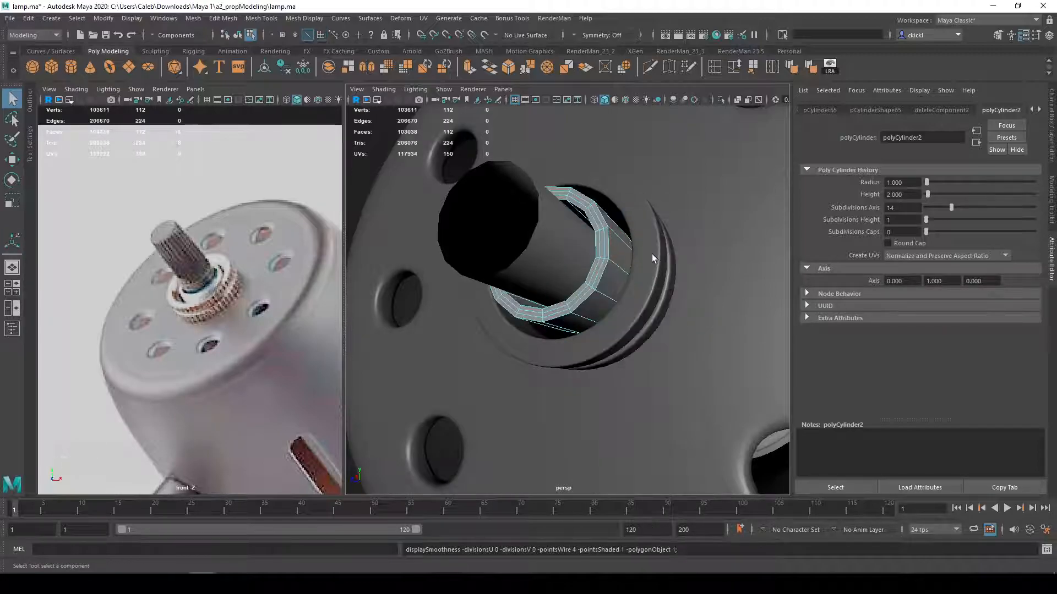
left_click(650, 66)
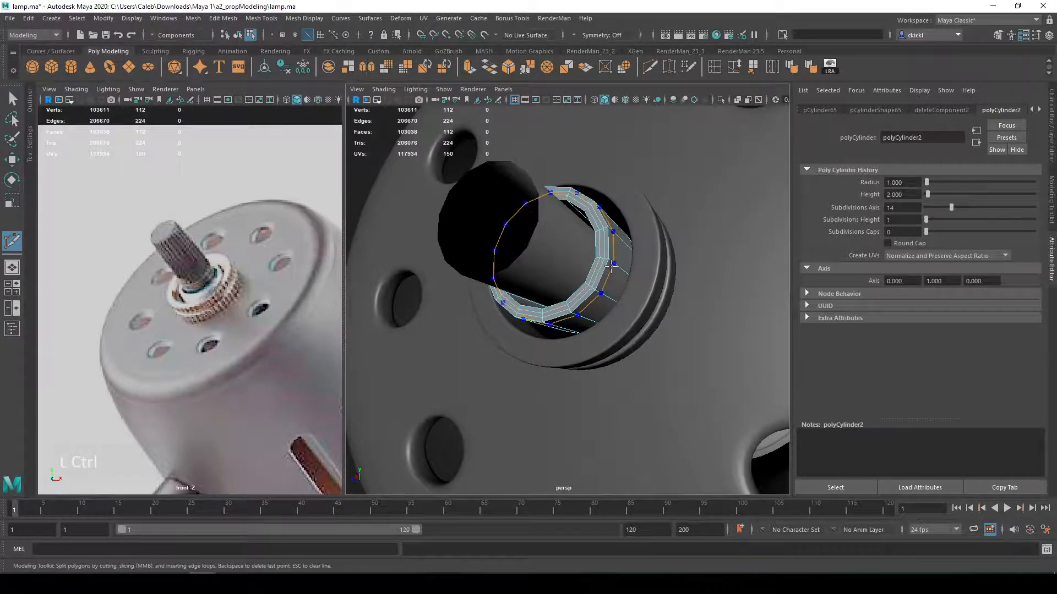
left_click(611, 265, "ctrl")
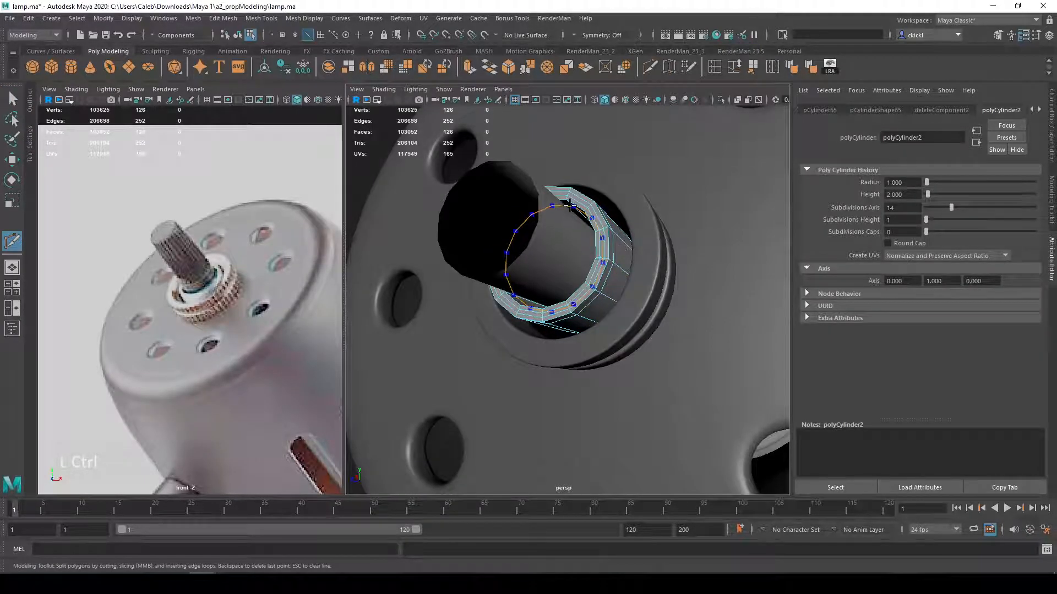
Step: Show the inner ring smoothed in object mode, deselect it and compare the switch assembly with the reference
key("3")
key("q")
right_click_drag(625, 285, 681, 269)
right_click_drag(590, 334, 390, 352, "alt")
left_click(389, 353)
left_click_drag(389, 352, 395, 415, "alt")
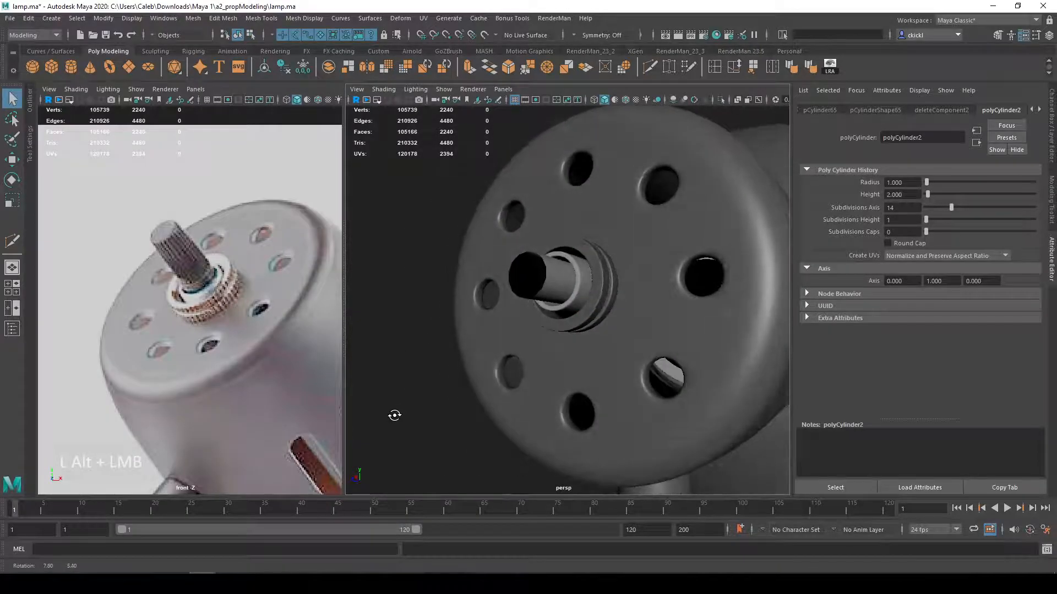
Step: Select the shaft cylinder inside the inner ring and pull it outward so more of it protrudes
right_click_drag(395, 415, 537, 392, "alt")
left_click(562, 289)
left_click_drag(563, 292, 607, 302, "alt")
key("w")
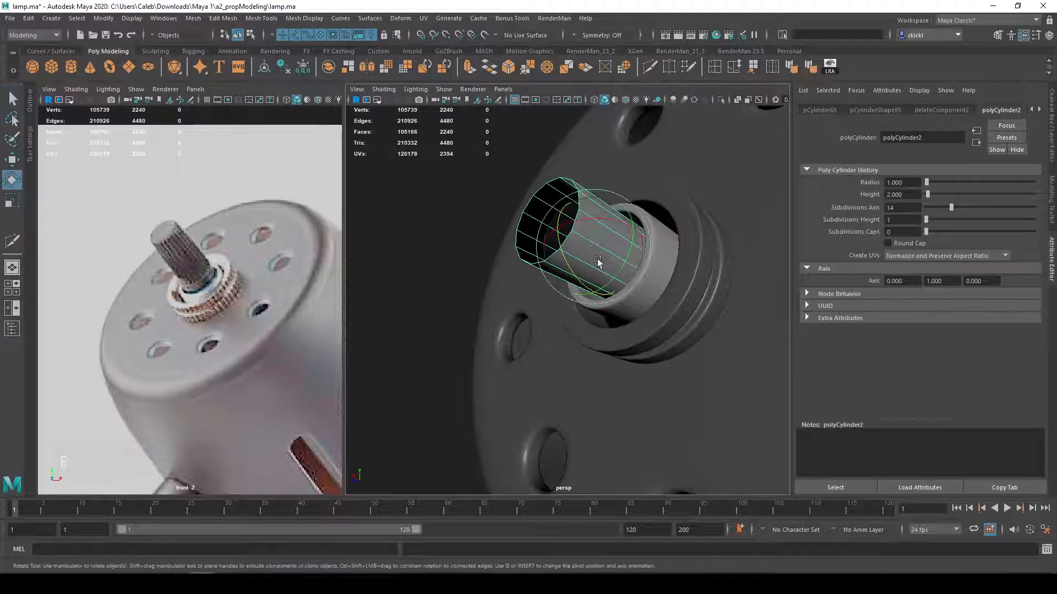
left_click_drag(553, 227, 509, 202)
key("e")
key("r")
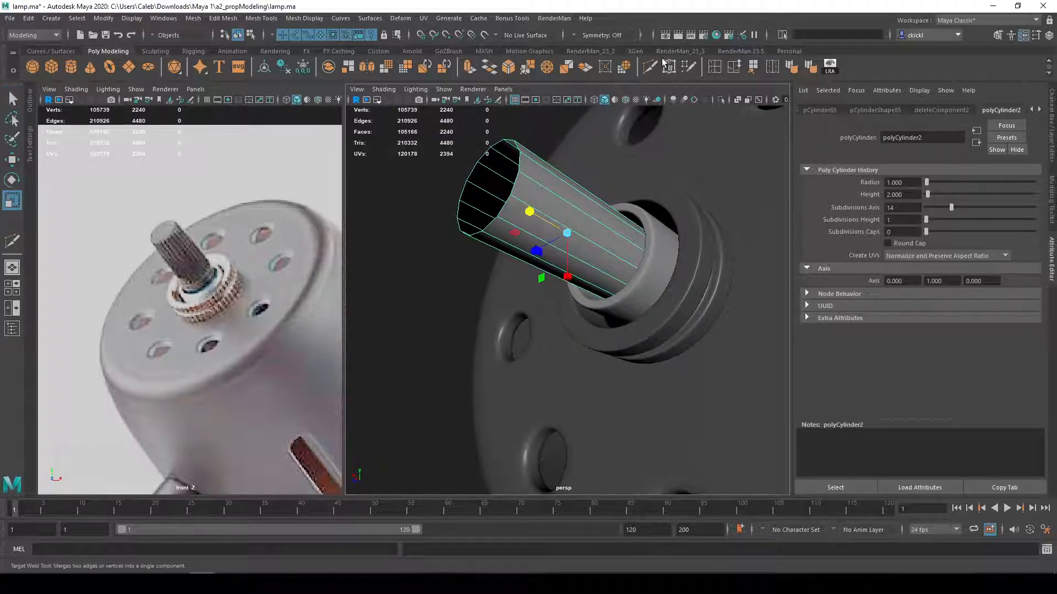
Step: Insert three edge loops around the shaft with Multi-Cut: at mid-length, toward the front end and near the inner ring
left_click(650, 67)
middle_click(597, 237, "ctrl")
middle_click(545, 223, "ctrl")
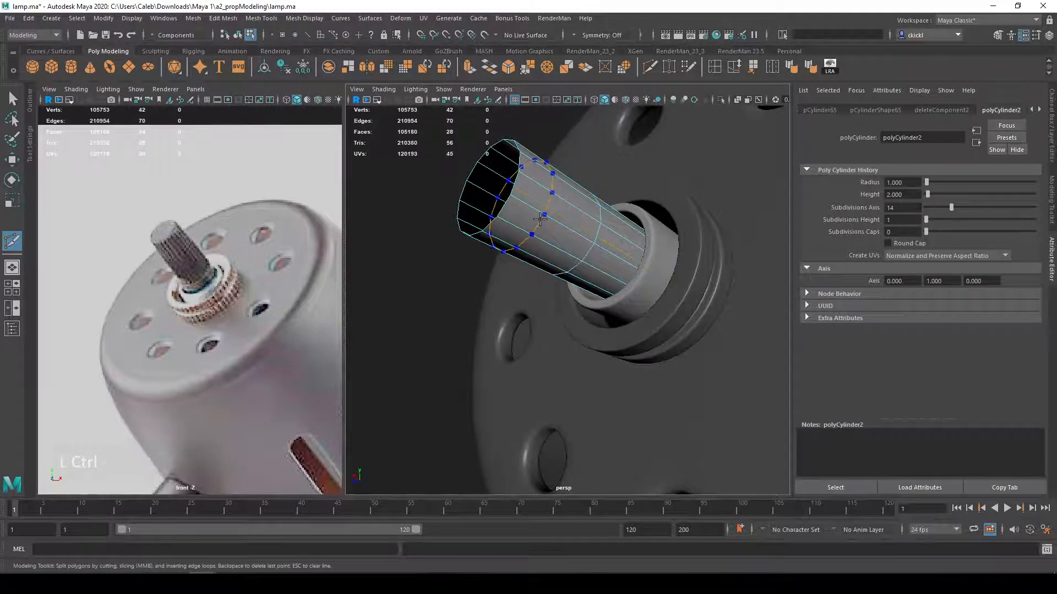
scroll(544, 223, "up", 3)
left_click(646, 241, "ctrl")
scroll(606, 237, "down", 5)
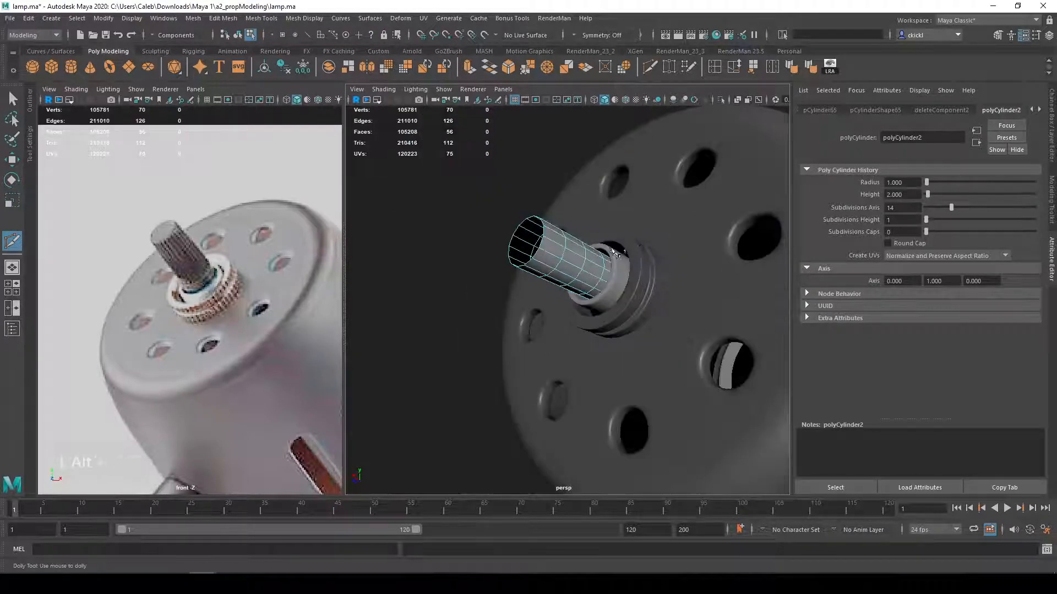
Step: Select the open border edges at the shaft's front end and fill the opening with a cap face
key("q")
right_click_drag(528, 241, 546, 236)
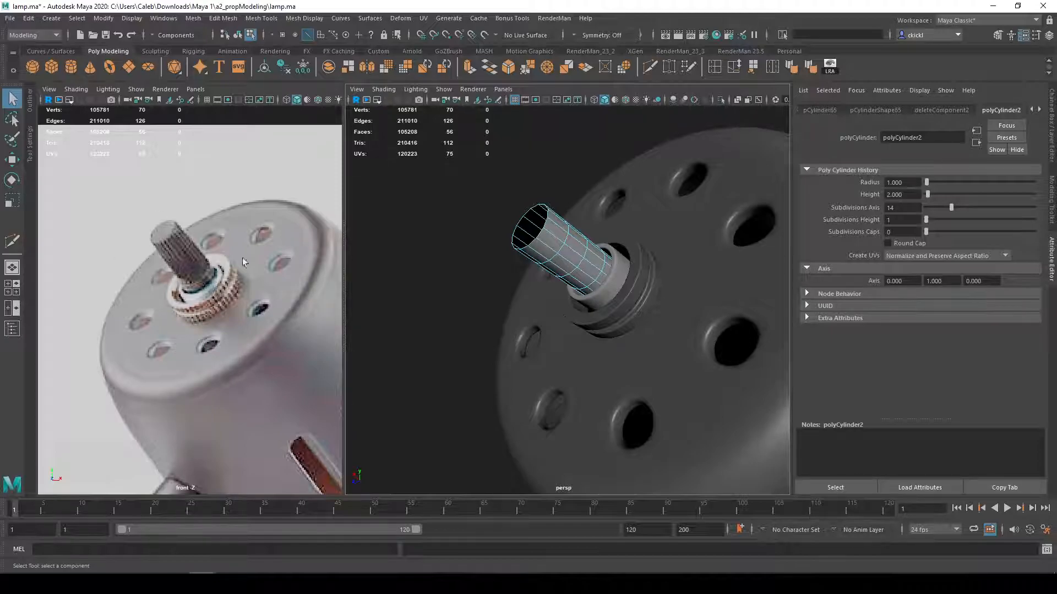
scroll(533, 241, "up", 2)
middle_click_drag(470, 213, 533, 246, "alt")
left_click_drag(533, 246, 632, 317, "alt")
scroll(614, 277, "up", 2)
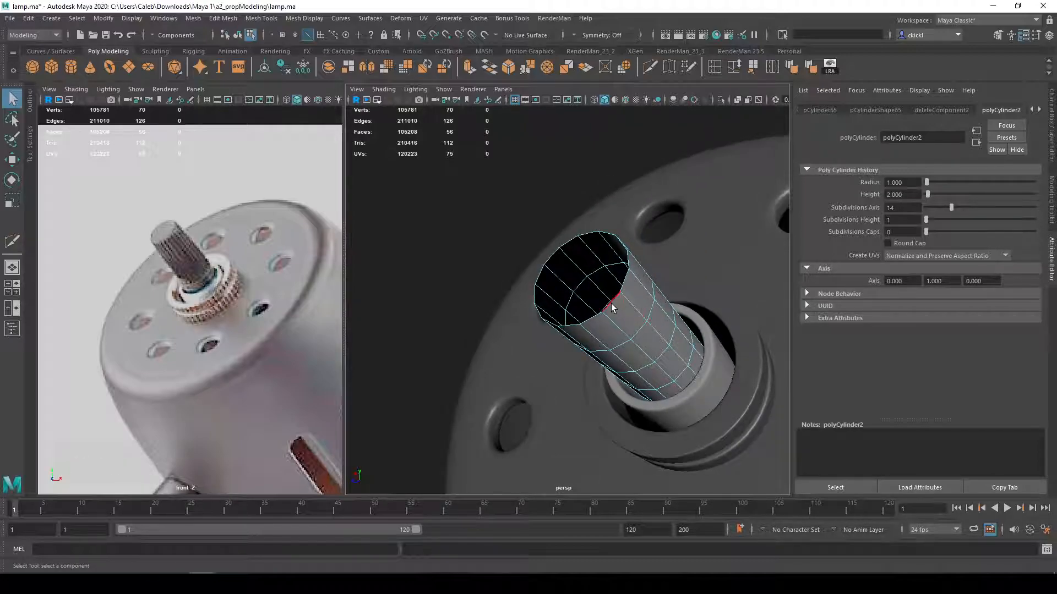
left_click_drag(667, 310, 694, 291, "alt")
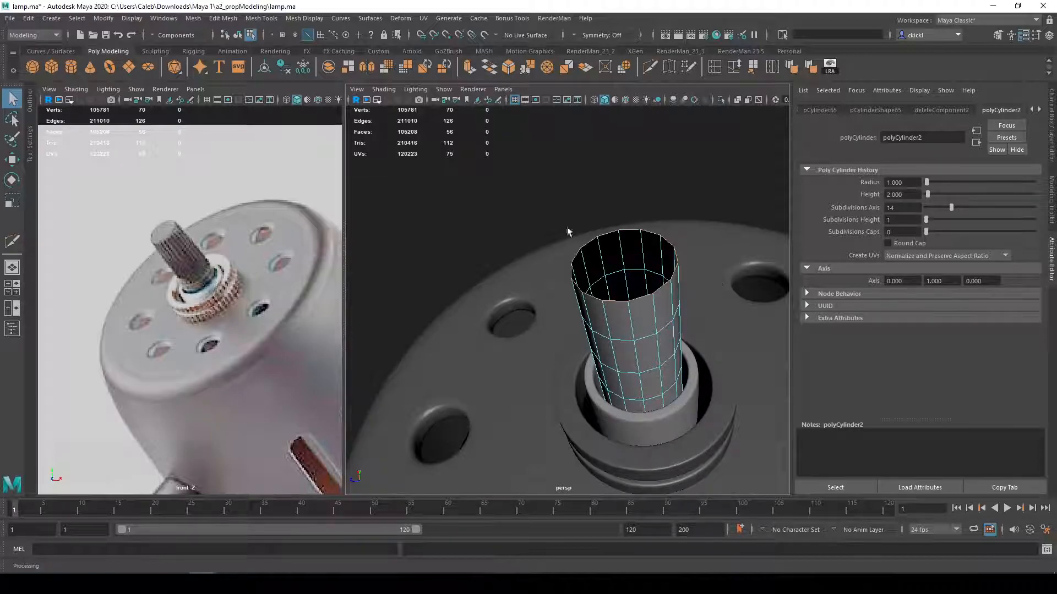
left_click(490, 68)
key("r")
Step: Split the shaft's cap face with two parallel Multi-Cut lines between opposite rim vertices
middle_click_drag(699, 296, 639, 277, "alt")
left_click_drag(615, 263, 673, 358, "alt")
scroll(617, 291, "up", 3)
left_click(651, 67)
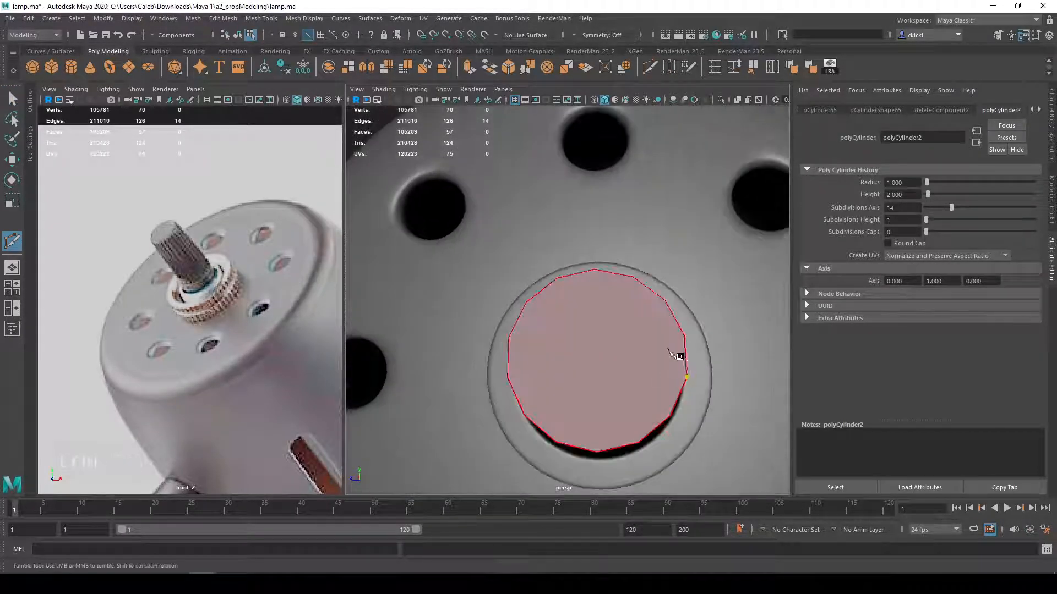
left_click(508, 378)
left_click(508, 337)
left_click(684, 336)
key("Return")
Step: Cut three perpendicular lines across the shaft's cap between opposite rim vertices, forming a grid, and return to object mode
left_click_drag(697, 367, 545, 253, "alt")
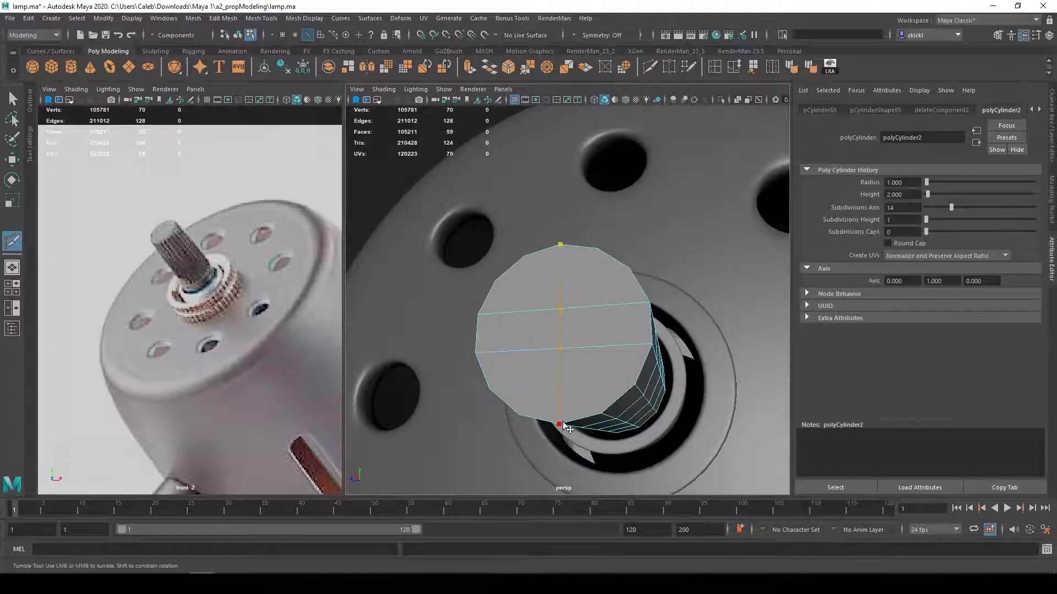
left_click(601, 413)
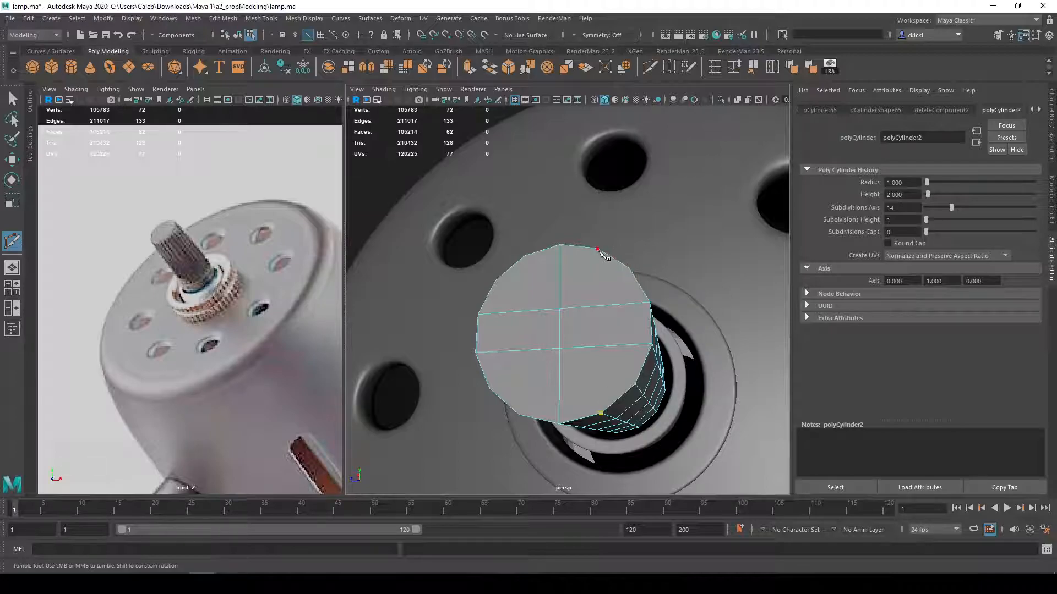
left_click(599, 250)
left_click(524, 256)
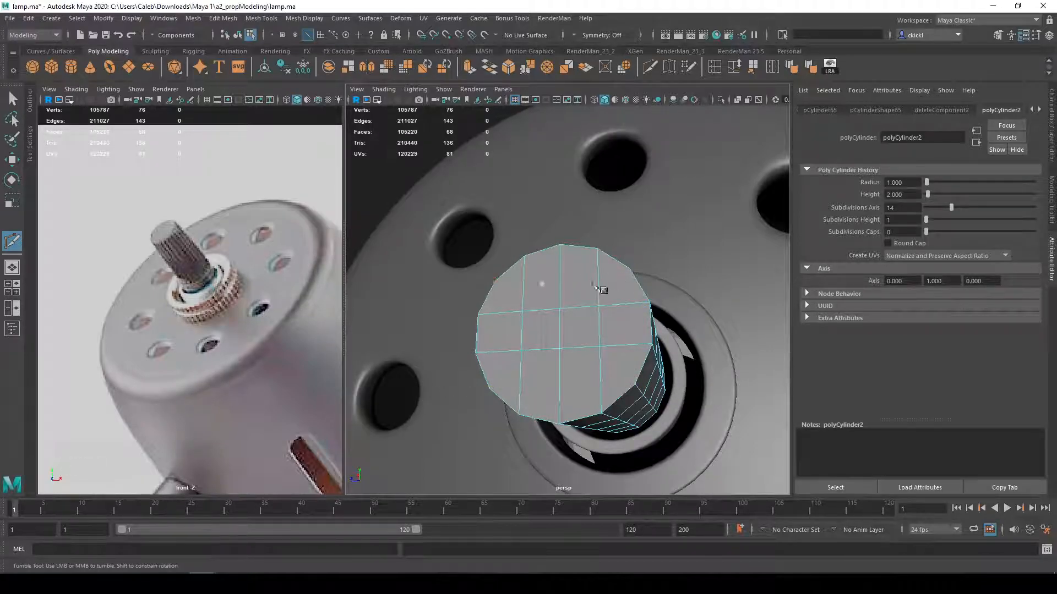
left_click_drag(649, 387, 559, 400, "alt")
middle_click_drag(560, 400, 615, 386, "alt")
left_click_drag(610, 387, 571, 416, "alt")
right_click_drag(608, 407, 661, 280)
Step: Compare the shaft's gridded cap in smoothed and unsmoothed display from several angles
scroll(655, 291, "down", 5)
left_click_drag(649, 306, 615, 344, "alt")
key("q")
left_click(645, 325, "shift")
right_click_drag(606, 331, 684, 552)
left_click_drag(557, 414, 625, 378, "alt")
left_click(601, 332)
key("3")
left_click(556, 408)
left_click(647, 354)
key("1")
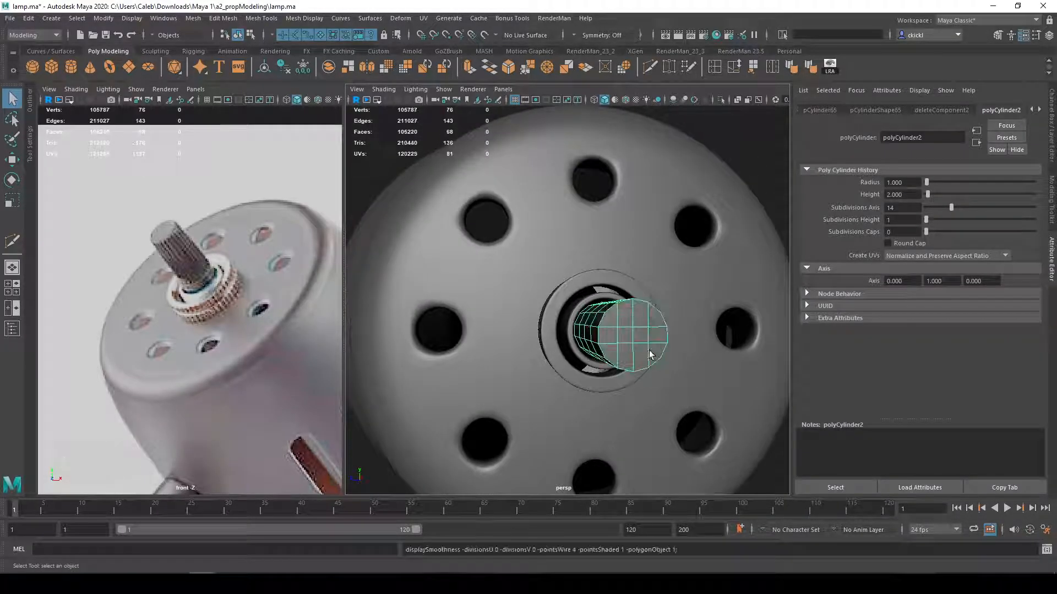
scroll(650, 355, "up", 2)
key("3")
key("1")
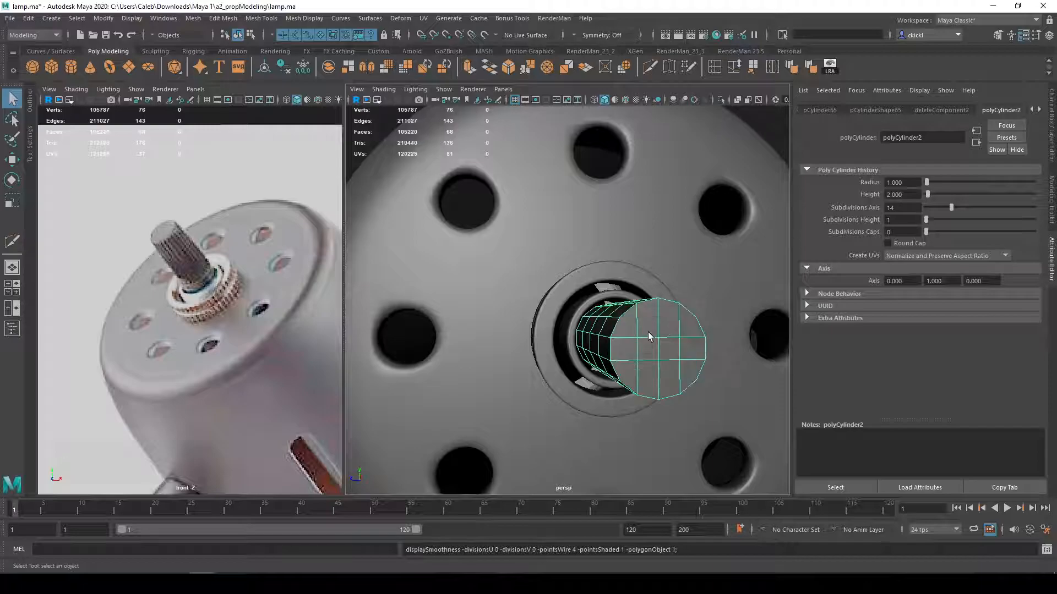
left_click_drag(654, 341, 676, 349, "alt")
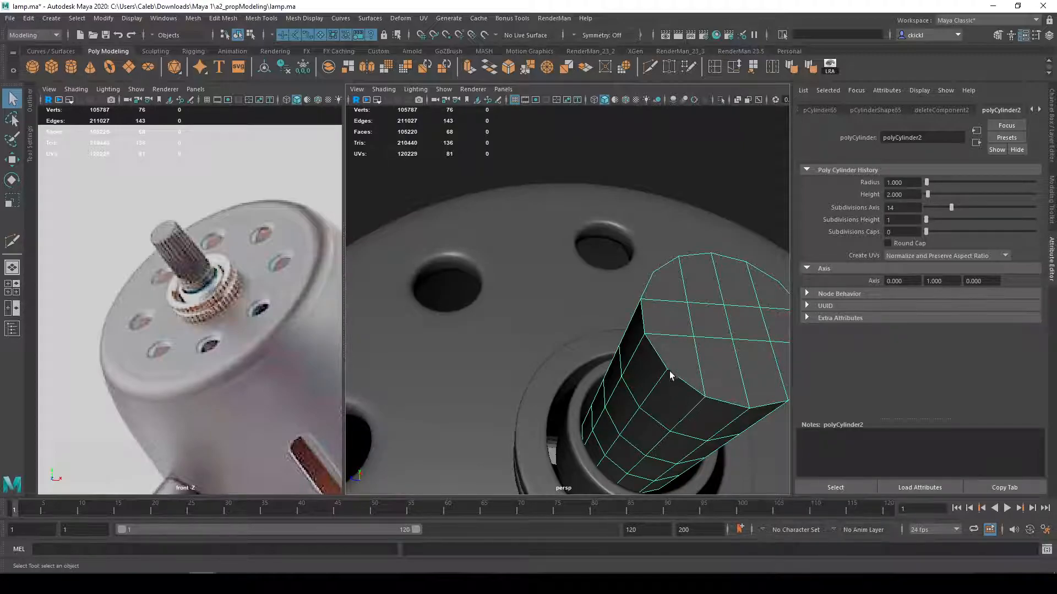
left_click_drag(675, 380, 703, 398, "alt")
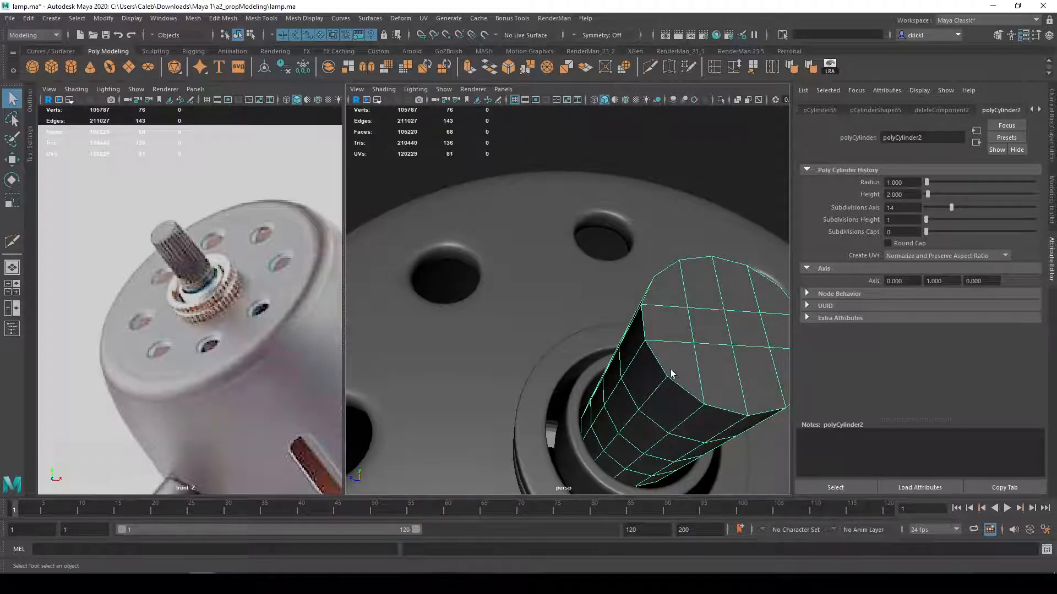
left_click_drag(665, 325, 642, 351, "alt")
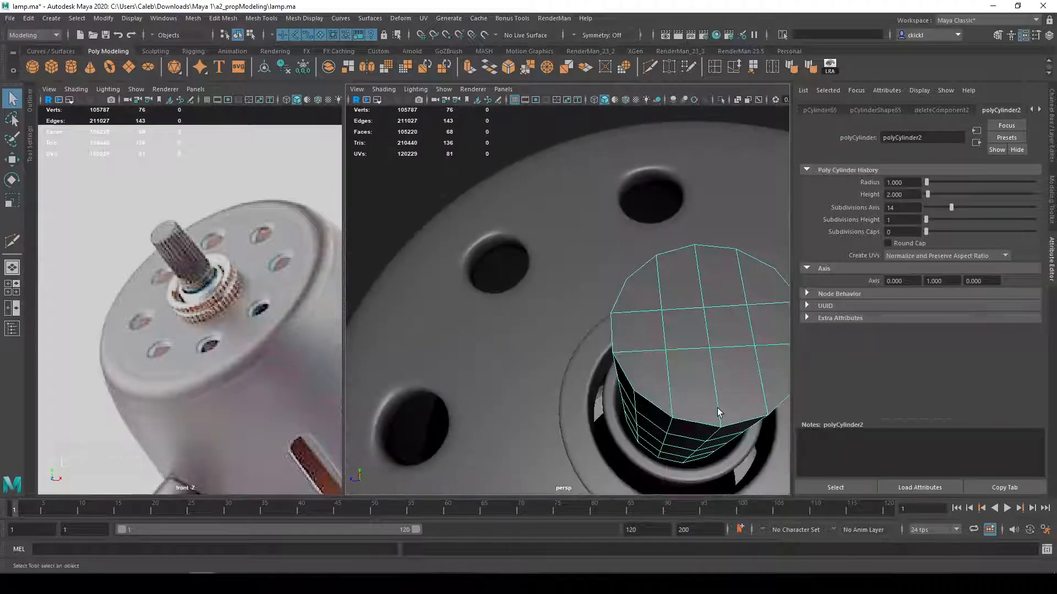
key("3")
right_click_drag(718, 411, 688, 383, "alt")
left_click_drag(620, 347, 585, 366, "alt")
Step: Extrude the unsmoothed shaft's cap faces with an inward offset and preview the shaft smoothed in object mode
key("1")
right_click_drag(645, 342, 677, 366, "alt")
key("Tab")
mouse_move(591, 314)
left_mouse_down()
mouse_move(637, 302)
mouse_move(680, 363)
mouse_move(597, 377)
mouse_move(645, 339)
mouse_move(633, 386)
left_mouse_up()
key("ctrl+e")
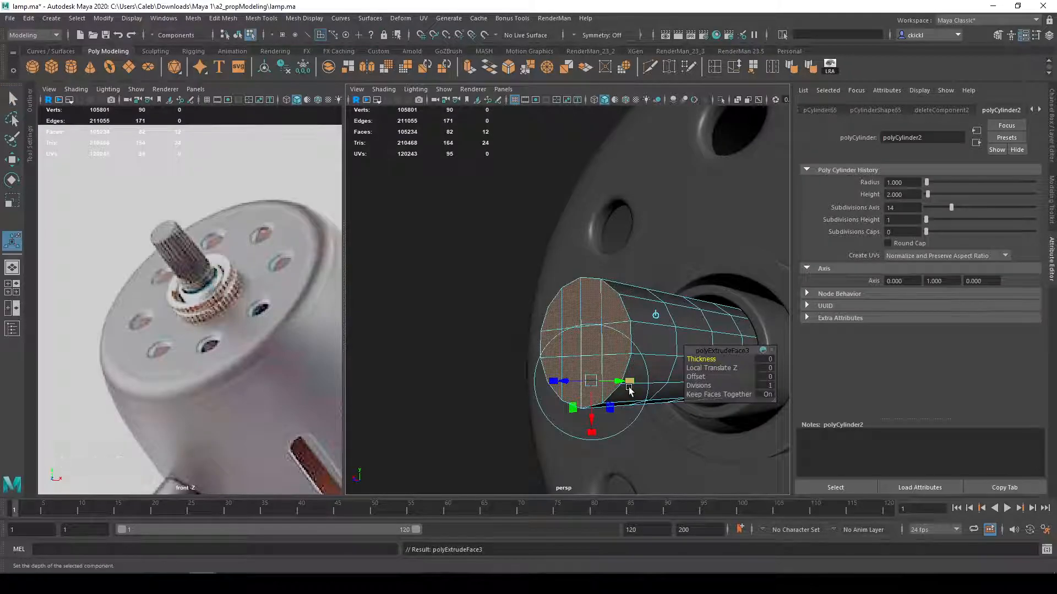
key("shift+ctrl")
left_click_drag(691, 377, 710, 384, "ctrl+shift")
key("q")
key("3")
right_click_drag(663, 346, 710, 279)
left_click(525, 398)
left_click_drag(473, 427, 559, 432, "alt")
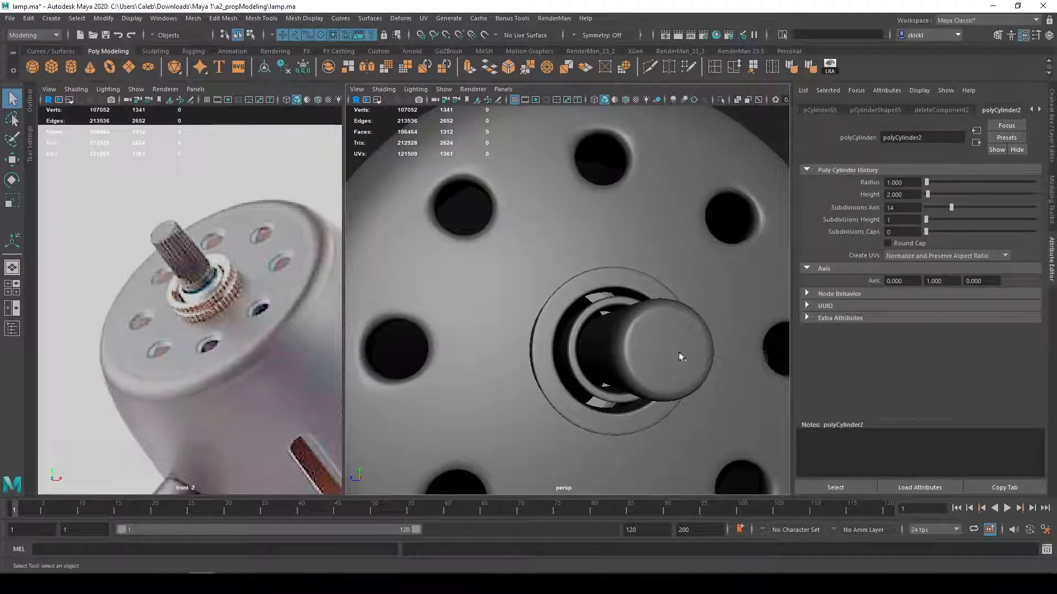
Step: Bevel the edge loop around the shaft's front rim with a narrow width and check the smoothed result in object mode
left_click_drag(658, 320, 606, 342, "alt")
left_click(600, 345)
key("1")
scroll(600, 350, "up", 1)
scroll(616, 347, "down", 1)
right_click_drag(613, 323, 616, 277)
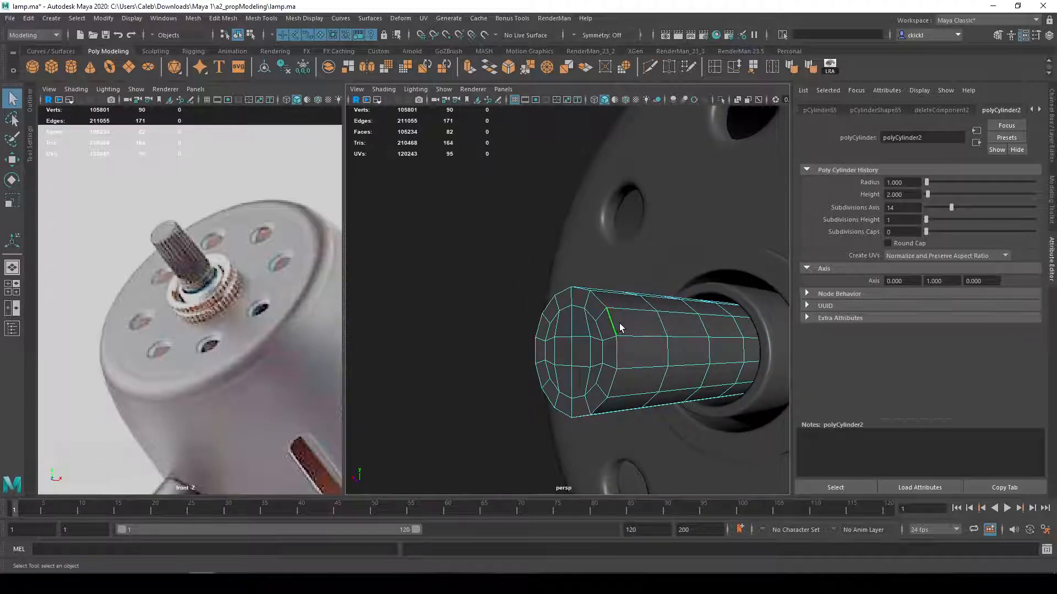
left_click(508, 73)
left_click_drag(706, 361, 704, 360)
key("3")
key("q")
right_click_drag(638, 293, 688, 279)
left_click_drag(346, 410, 356, 419)
left_click_drag(427, 422, 440, 367, "alt")
Step: Select the narrow face loop around the unsmoothed shaft's front rim and turn on soft selection with a 0.20 surface falloff for scaling
left_click(594, 369)
key("1")
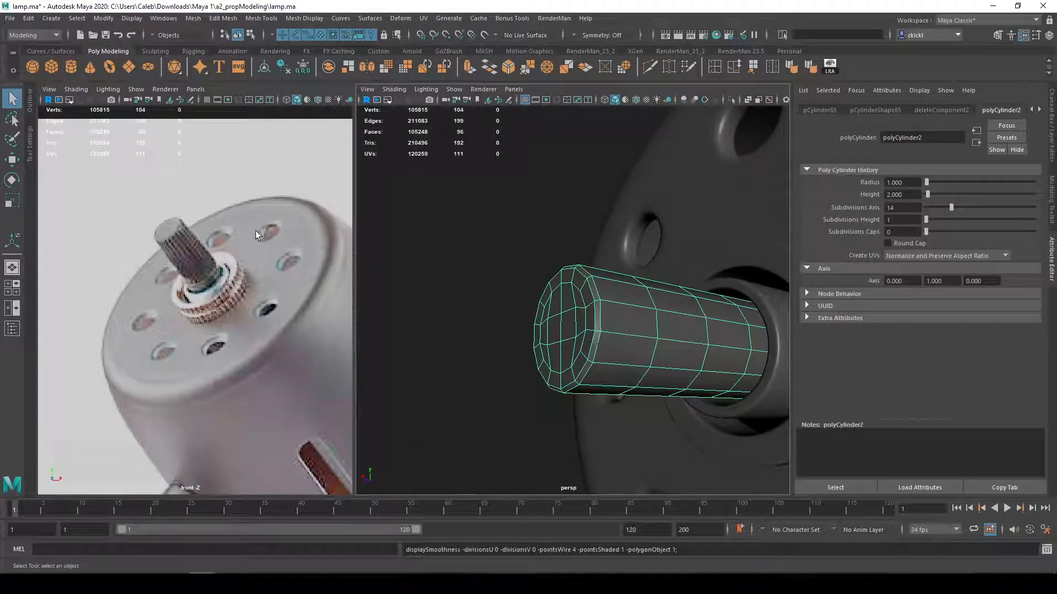
right_click_drag(597, 334, 598, 319)
left_click(598, 318, "shift")
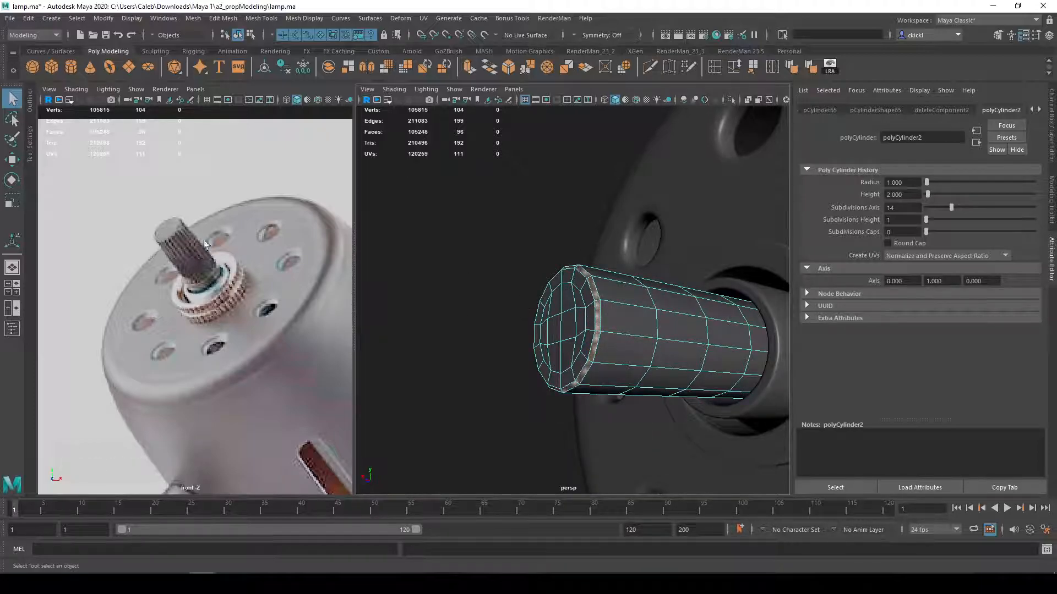
key("b")
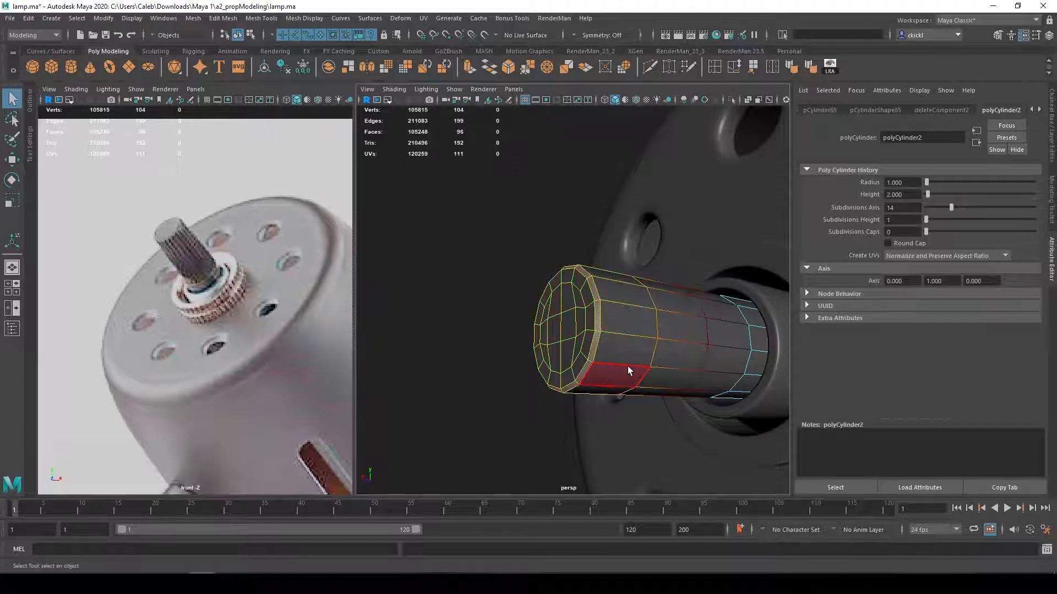
left_click_drag(626, 365, 609, 369)
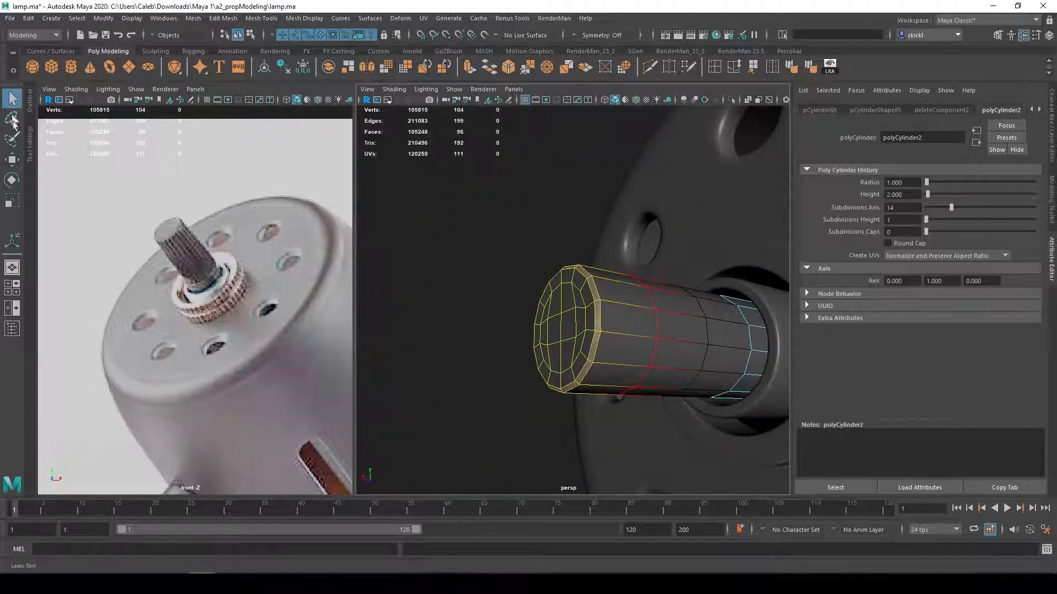
double_click(12, 160)
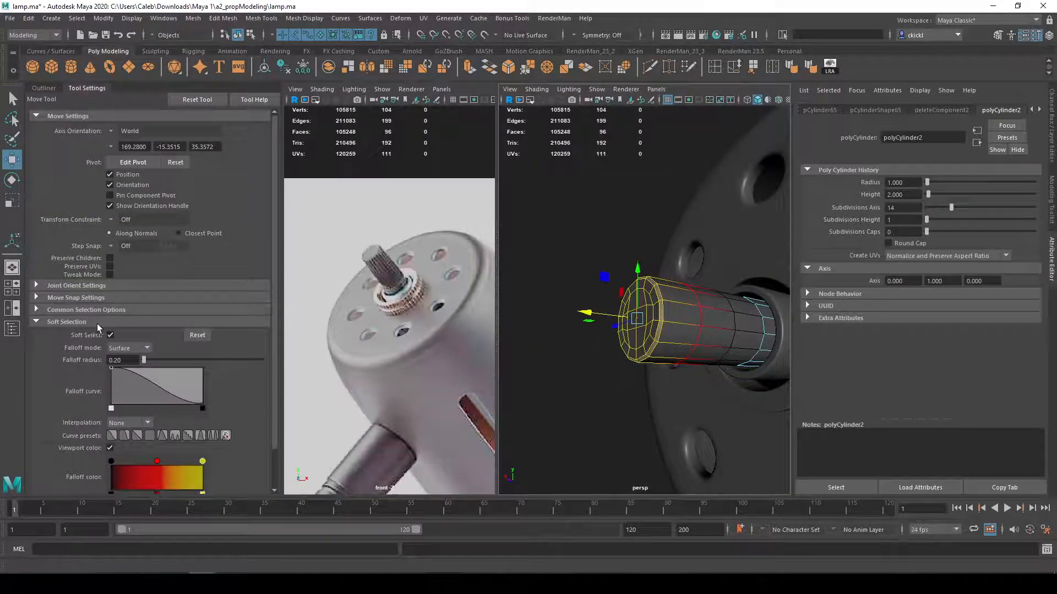
key("e")
key("r")
Step: Return the shaft to object mode, show it smoothed and deselect it
left_click_drag(670, 362, 637, 380, "alt")
right_click_drag(721, 331, 743, 283)
key("3")
left_click(601, 429)
scroll(601, 428, "down", 6)
key("q")
Step: Inspect the finished switch assembly, lamp head, stem and base against the reference
left_click_drag(629, 400, 670, 402, "alt")
scroll(559, 238, "up", 6)
middle_click_drag(575, 261, 706, 350, "alt")
scroll(653, 266, "up", 6)
middle_click_drag(578, 229, 651, 288, "alt")
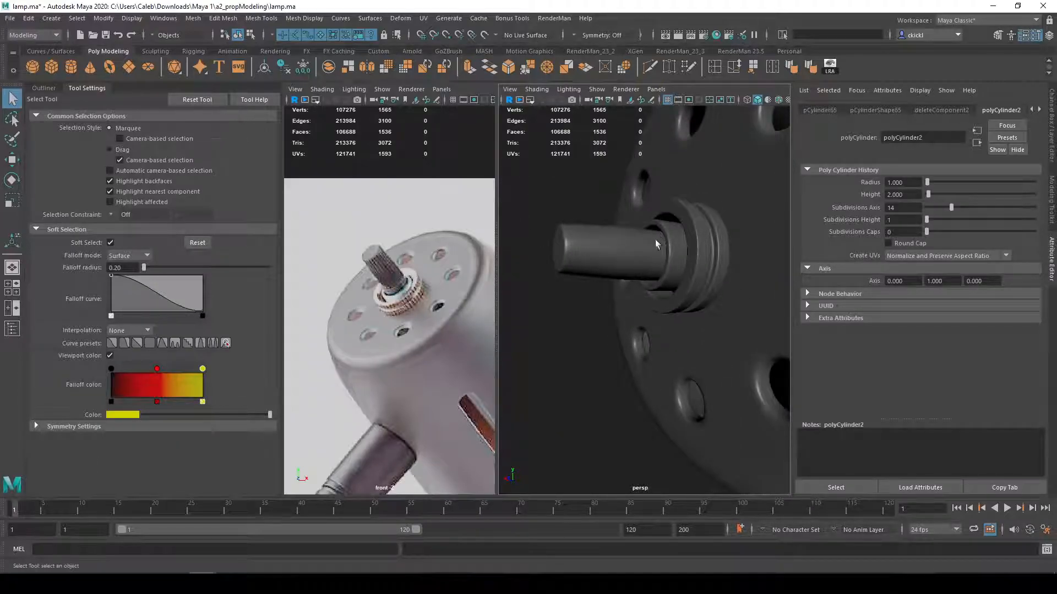
left_click_drag(711, 302, 643, 366, "alt")
scroll(642, 363, "down", 6)
left_click_drag(738, 416, 694, 359, "alt")
scroll(693, 359, "down", 6)
middle_click_drag(696, 382, 689, 347, "alt")
left_click_drag(689, 348, 733, 366, "alt")
scroll(424, 405, "down", 8)
scroll(423, 406, "up", 8)
scroll(632, 420, "up", 5)
middle_click_drag(632, 420, 698, 233, "alt")
left_click_drag(699, 233, 607, 407, "alt")
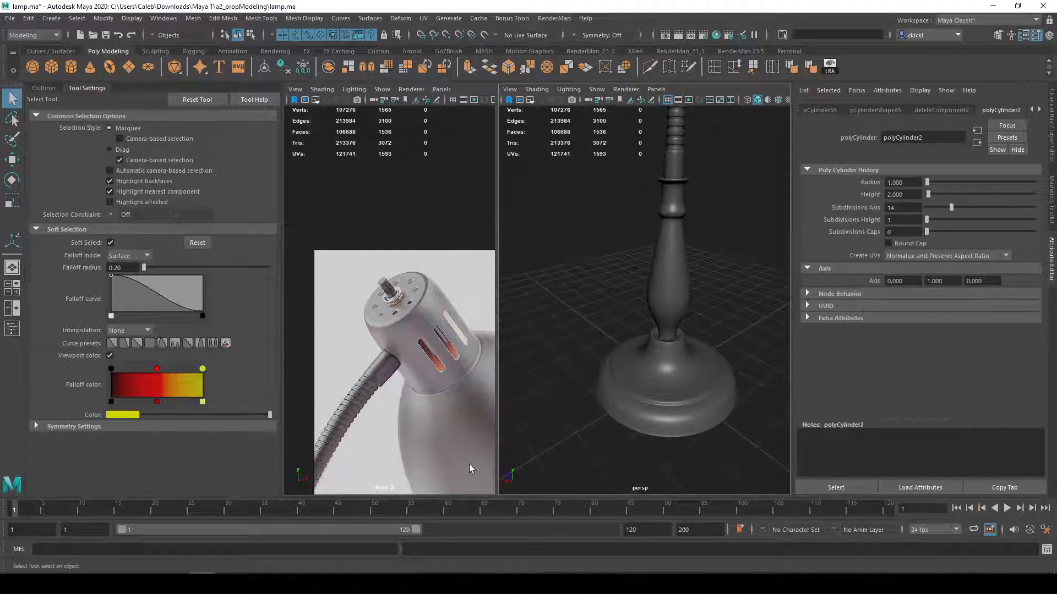
scroll(719, 349, "down", 5)
middle_click_drag(698, 321, 687, 448, "alt")
left_click_drag(686, 447, 703, 406, "alt")
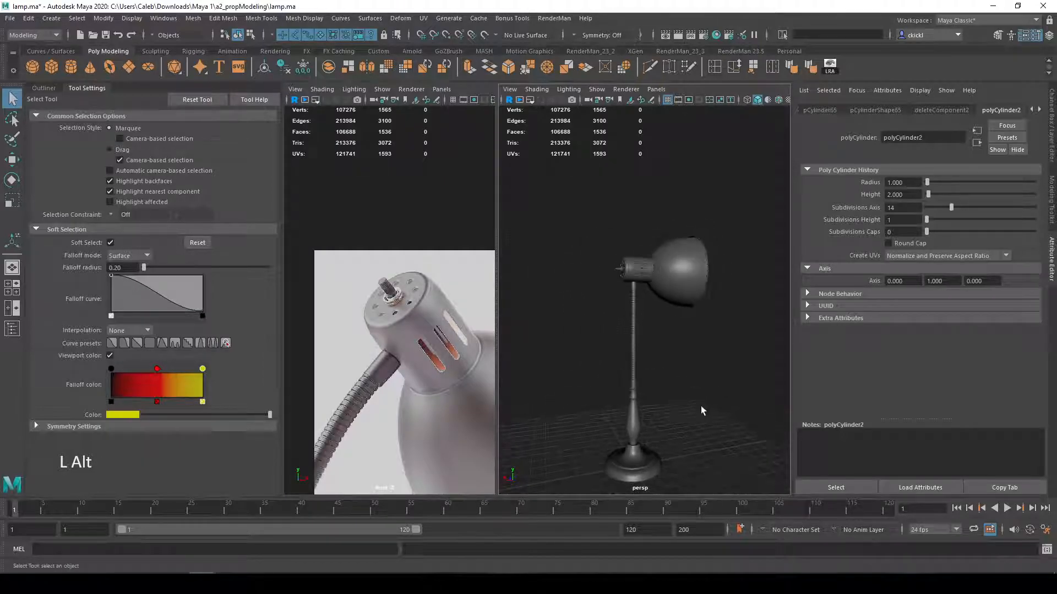
Step: Delete all construction history in the scene and remove the reference image plane imagePlane1
left_click(49, 87)
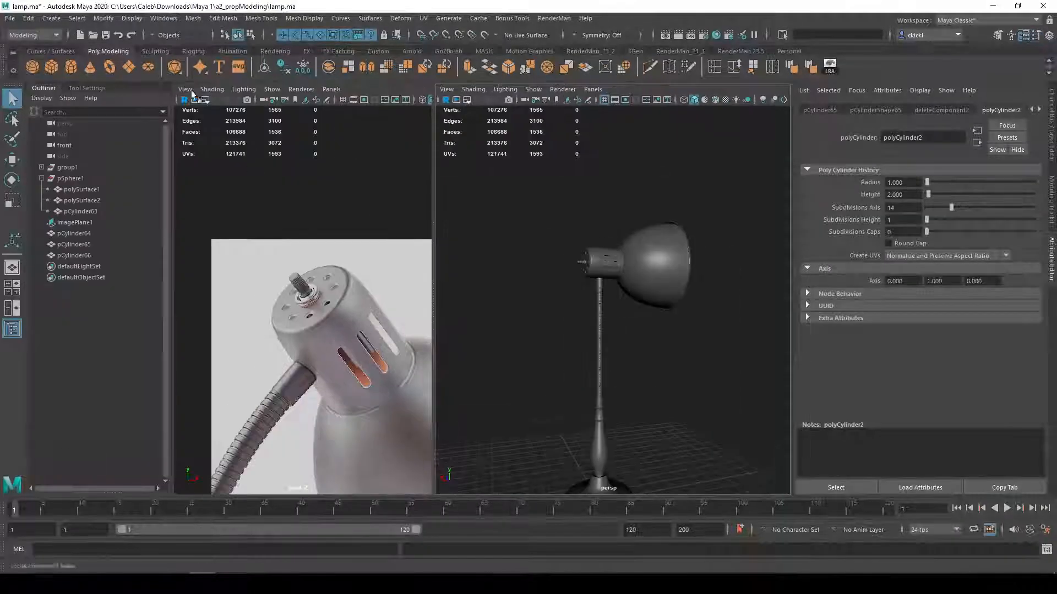
left_click(33, 22)
mouse_move(110, 161)
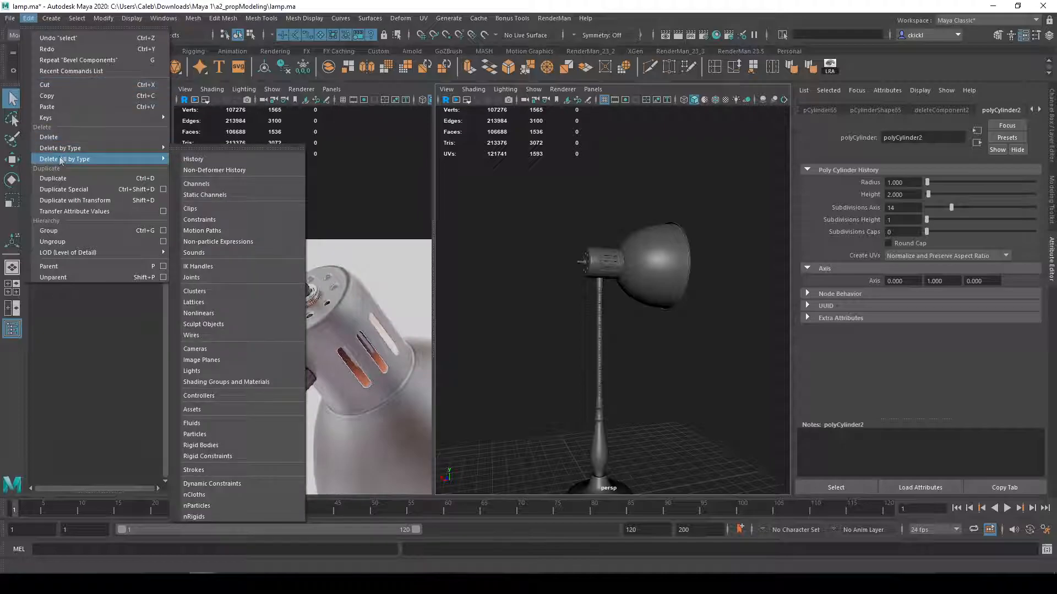
left_click(210, 162)
left_click(82, 222)
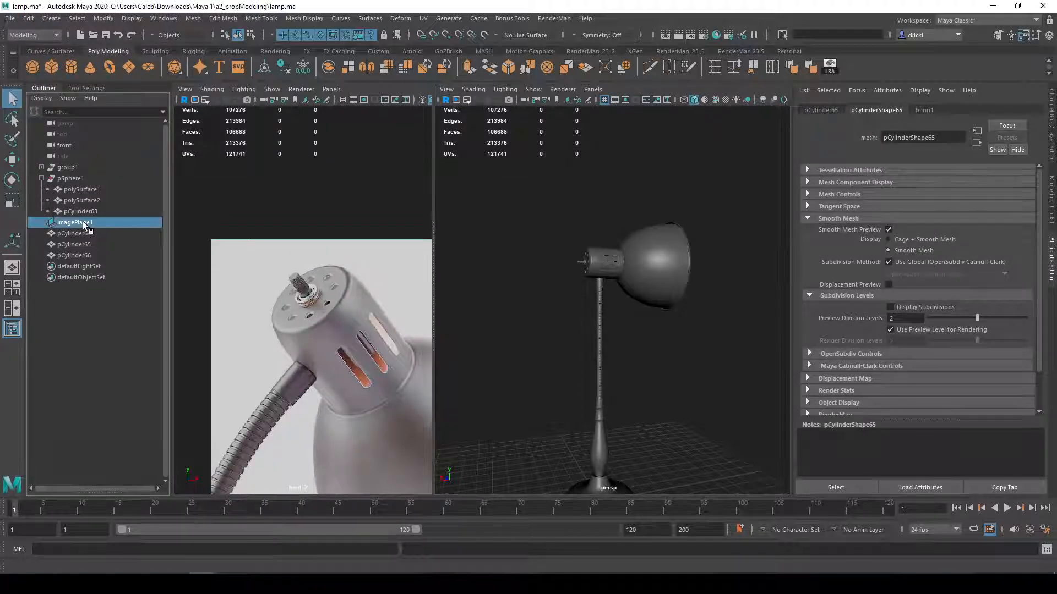
key("BackSpace")
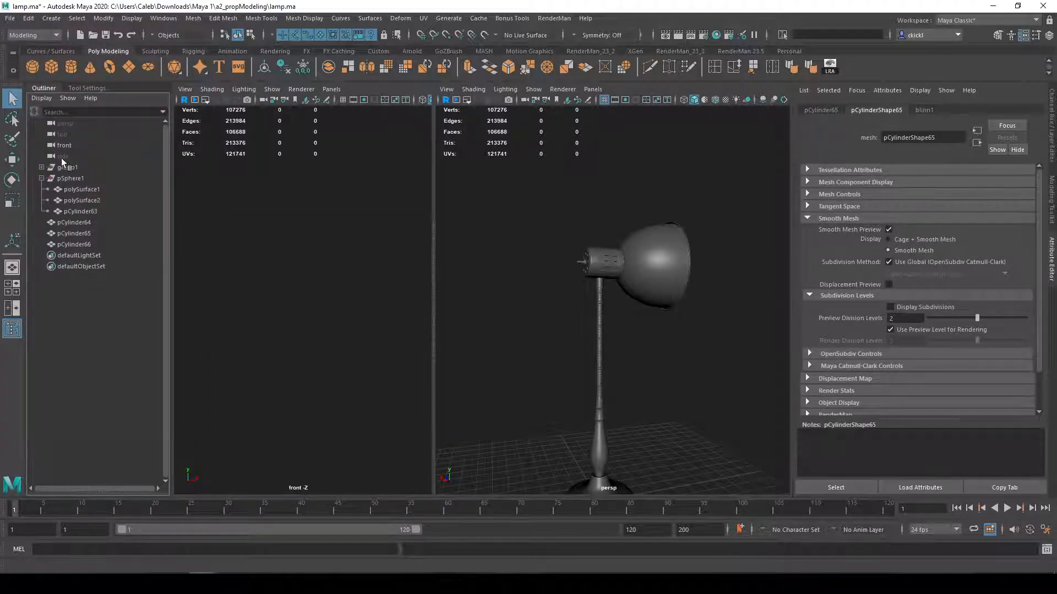
Step: Move polySurface1, polySurface2 and pCylinder63 through pCylinder66 into group1 with the other lamp parts
left_click(70, 178)
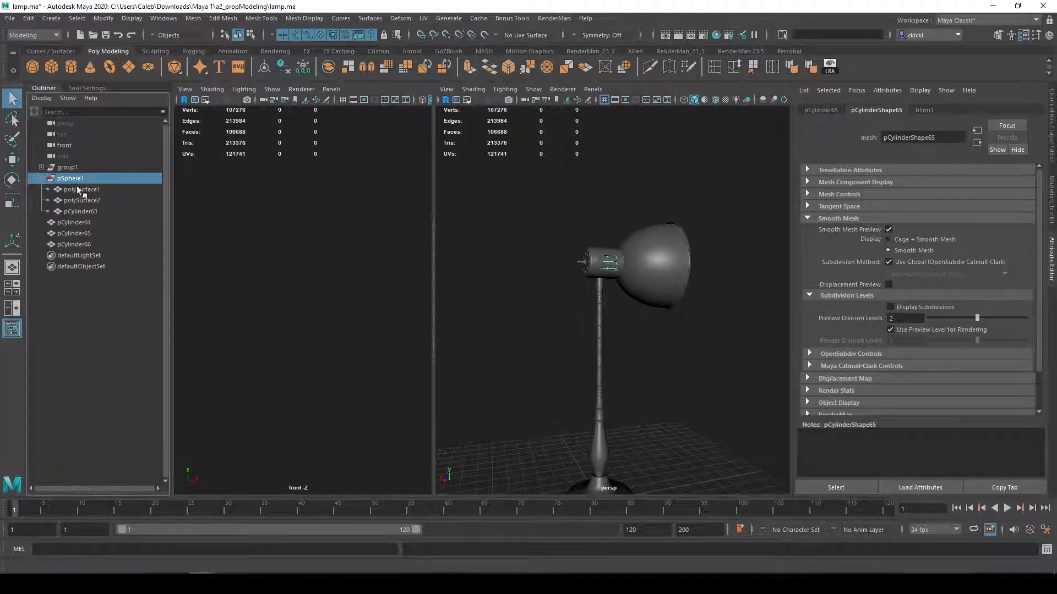
left_click(67, 167)
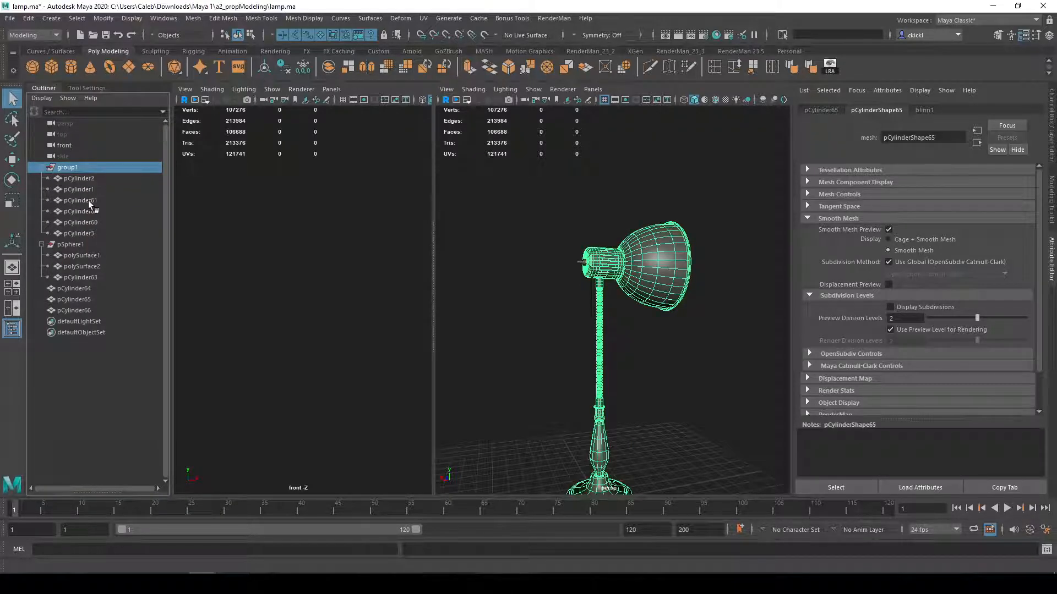
left_click(82, 256)
left_click(83, 276, "shift")
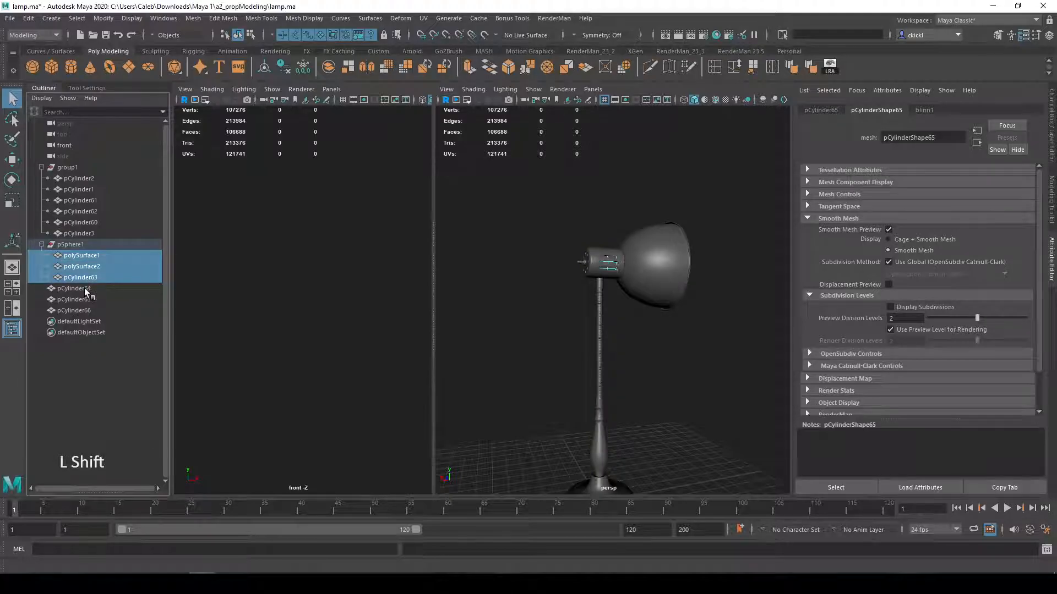
left_click(82, 288, "ctrl")
left_click(74, 300, "ctrl")
left_click(74, 310, "ctrl")
middle_click_drag(74, 311, 86, 238)
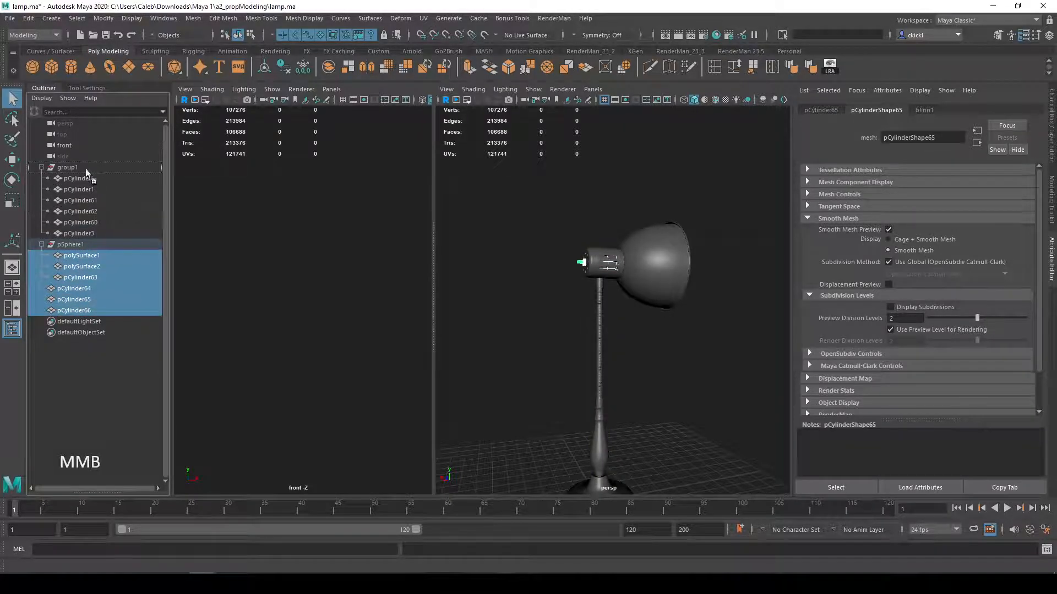
middle_click_drag(85, 173, 84, 168)
Step: Delete the emptied pSphere1 group from the scene
left_click(78, 311)
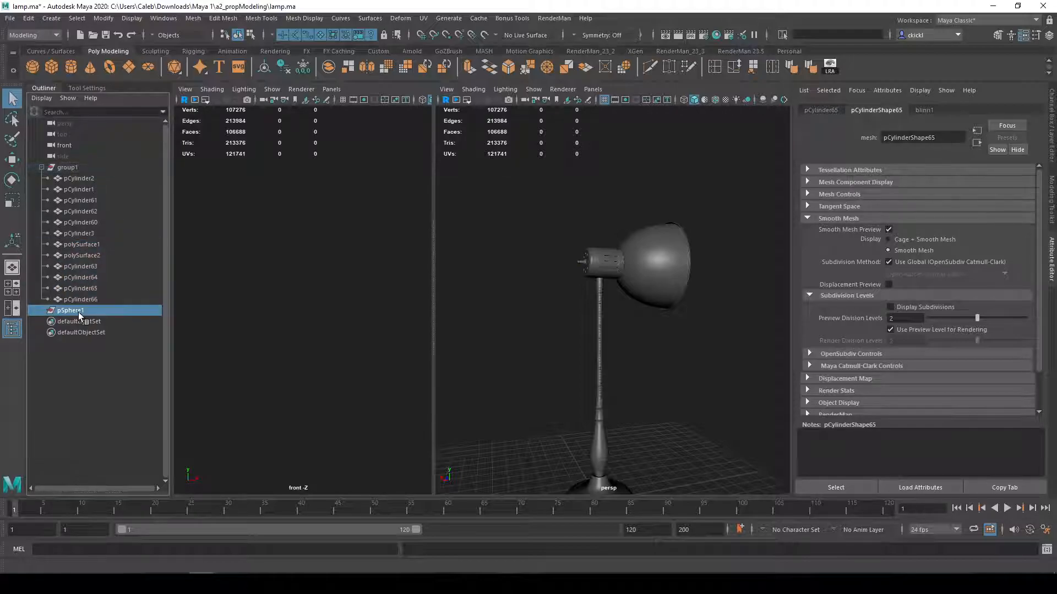
key("Delete")
left_click(69, 167)
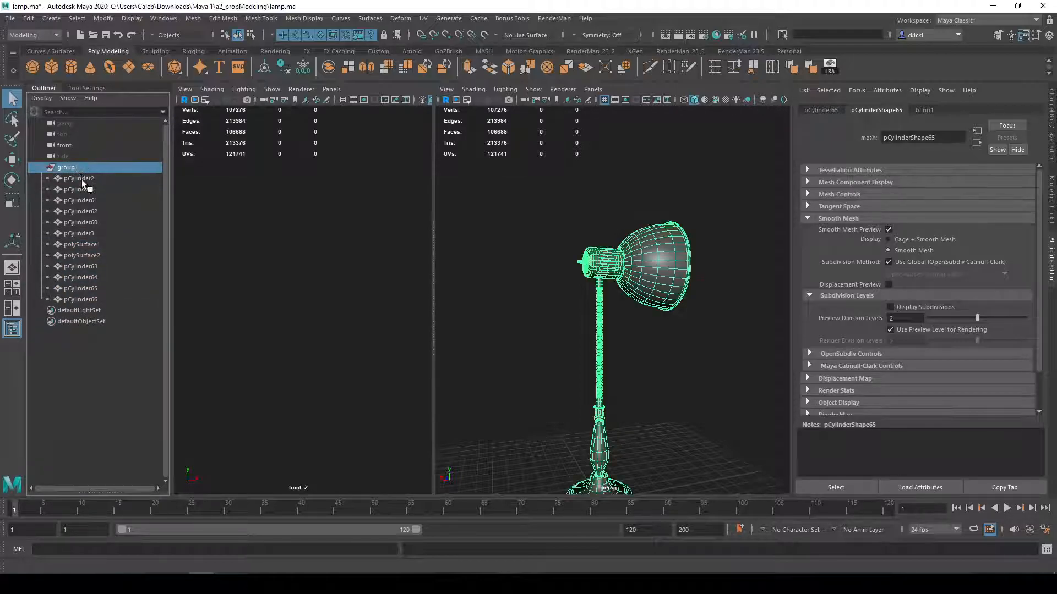
Step: Rename the turned column piece pCylinder2 as baseTop and the foot pCylinder1 as base
left_click(82, 178)
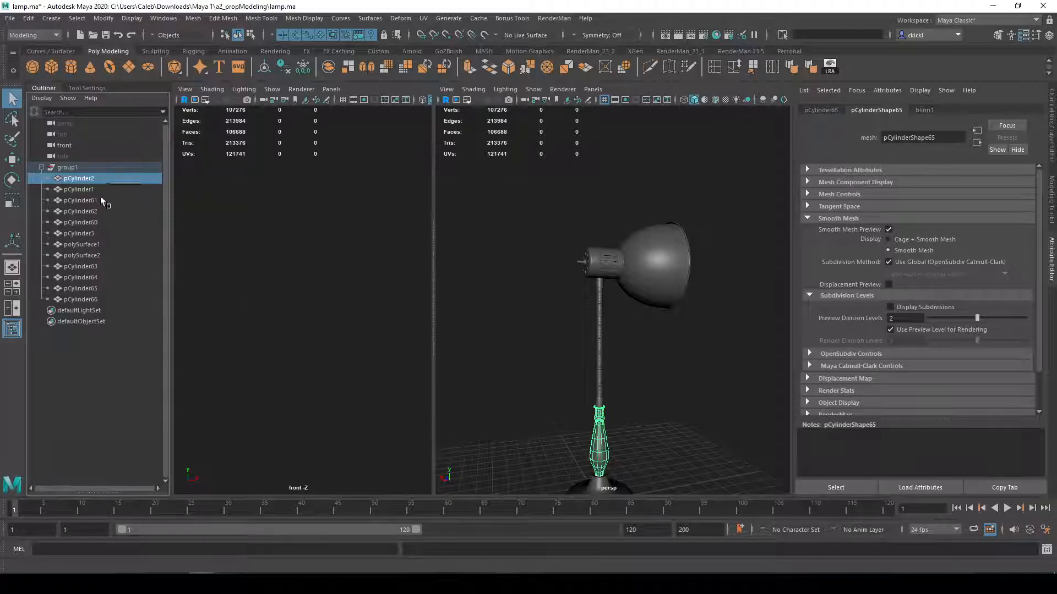
double_click(83, 178)
type("base")
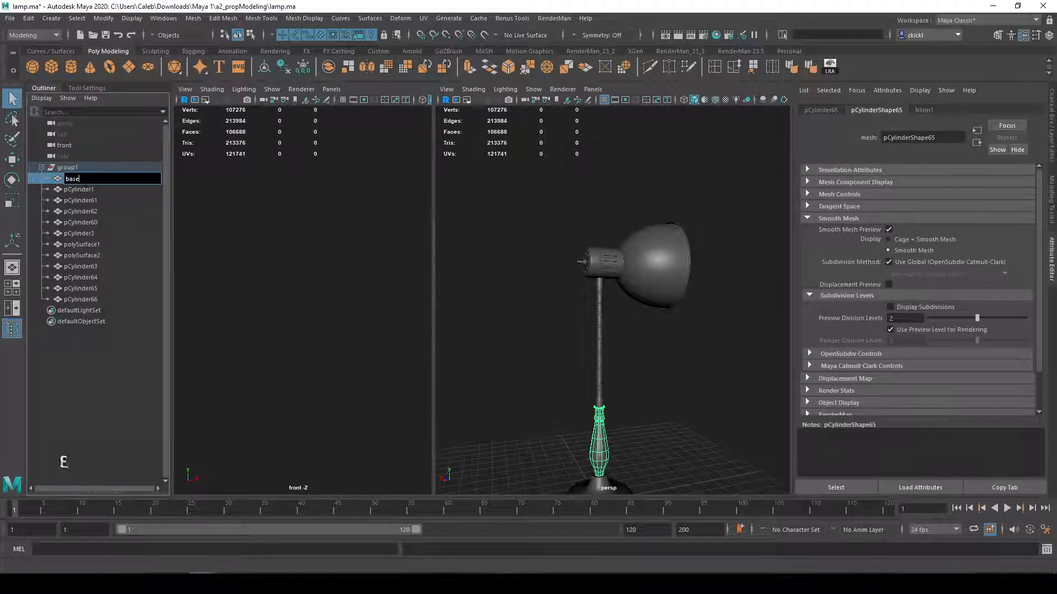
type("Top")
key("Return")
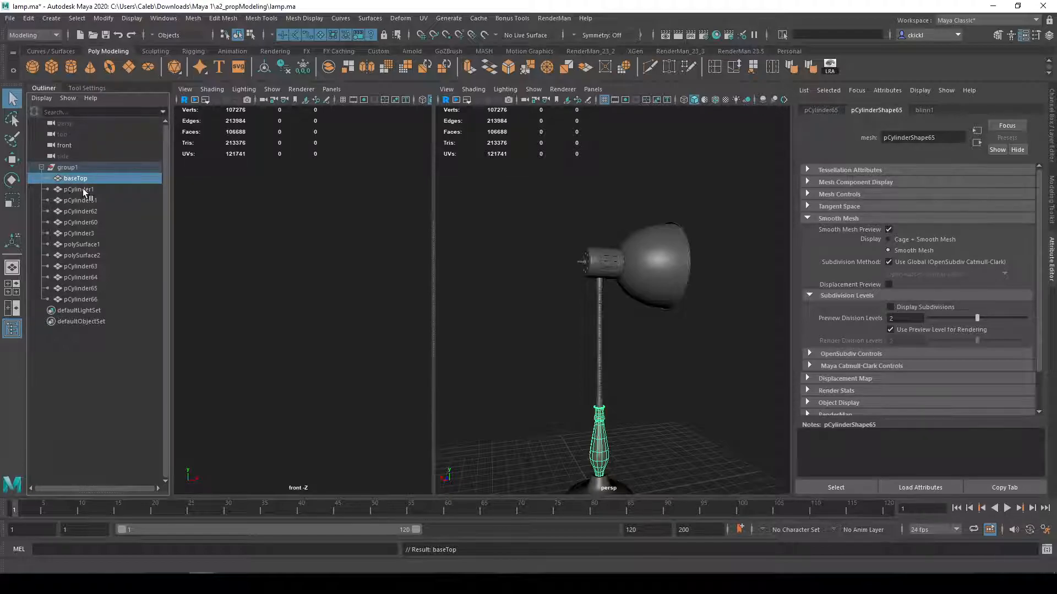
left_click(82, 188)
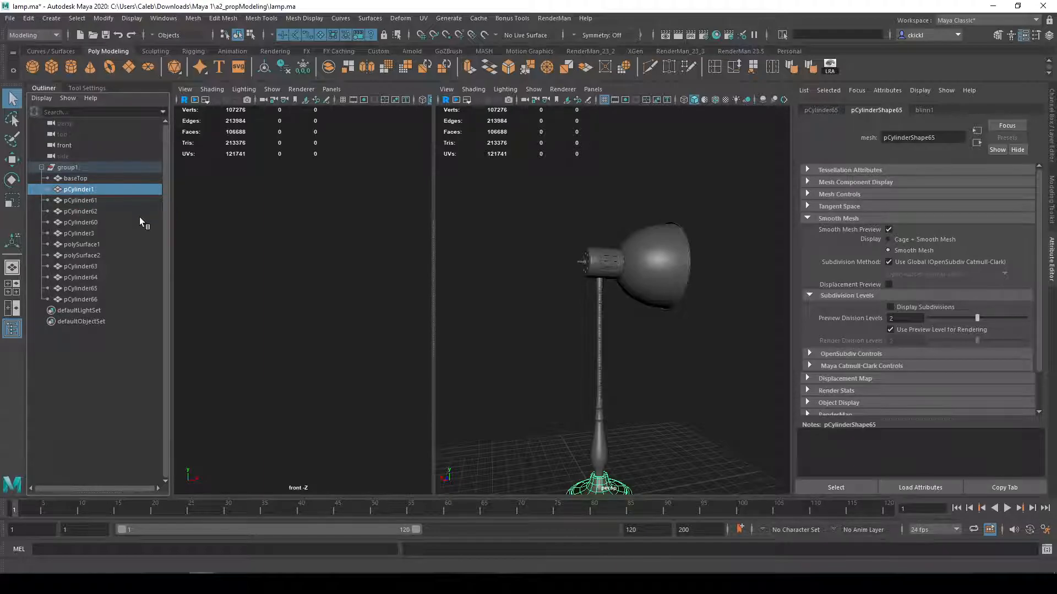
double_click(94, 190)
type("base")
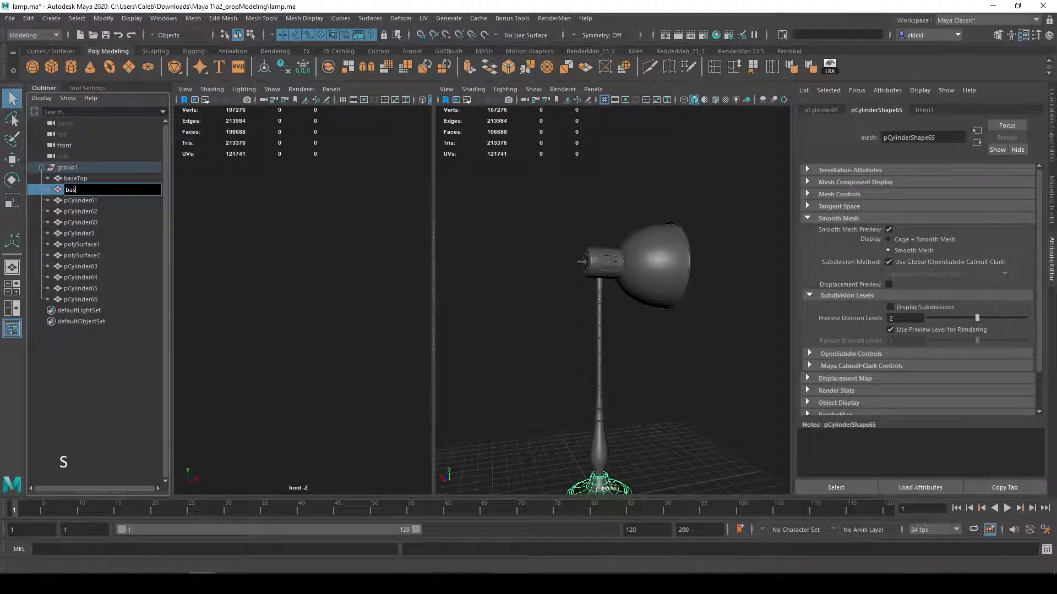
key("Return")
Step: Rename the stem's upper collar pCylinder61 as neckTop and the lampshade pCylinder62 as head
left_click(87, 201)
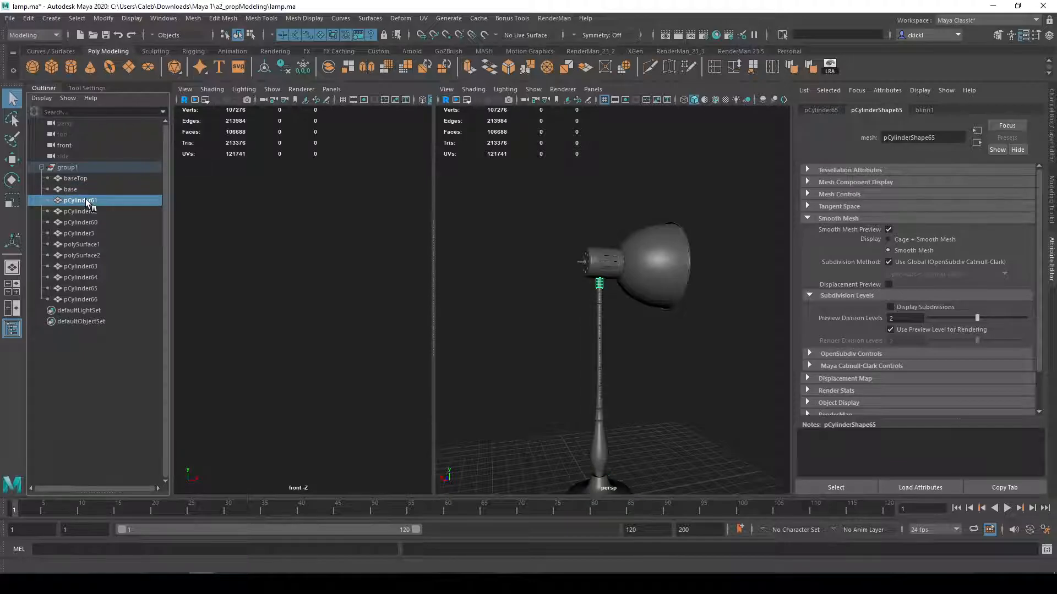
double_click(87, 201)
type("neckTop")
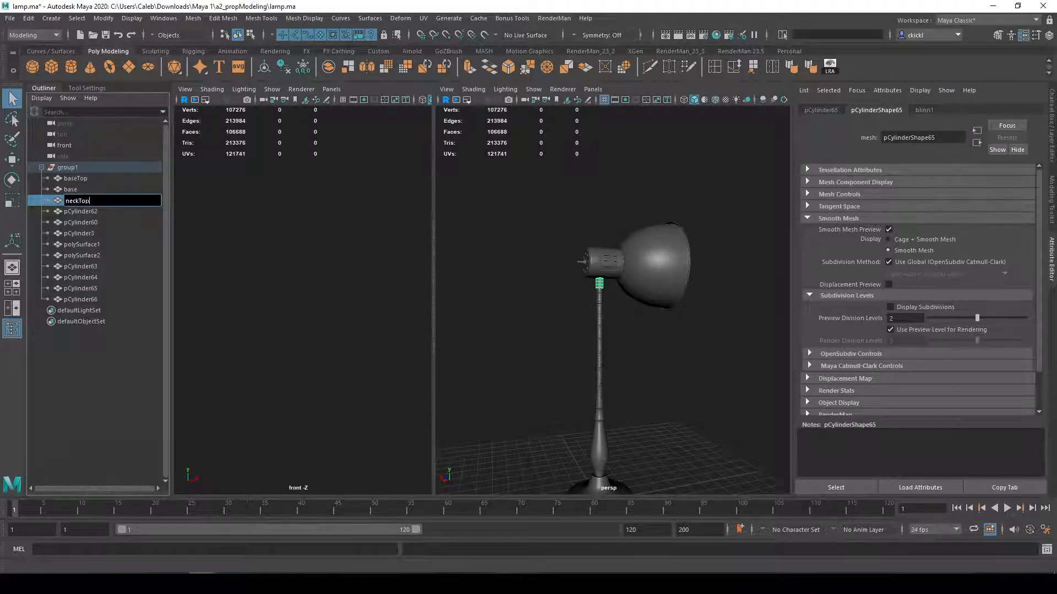
key("Return")
left_click(91, 210)
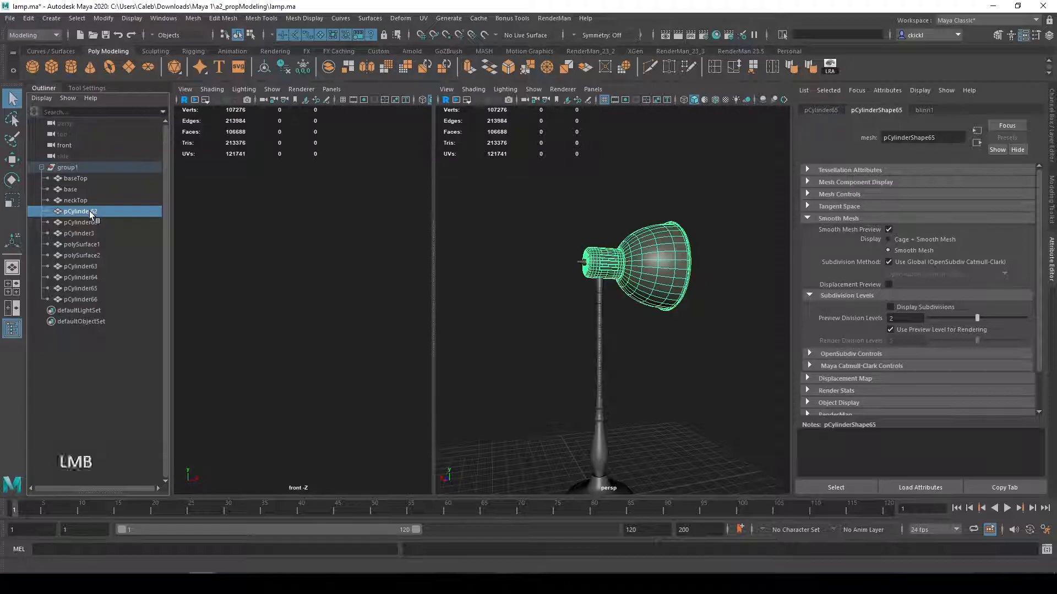
double_click(89, 211)
type("head")
key("Return")
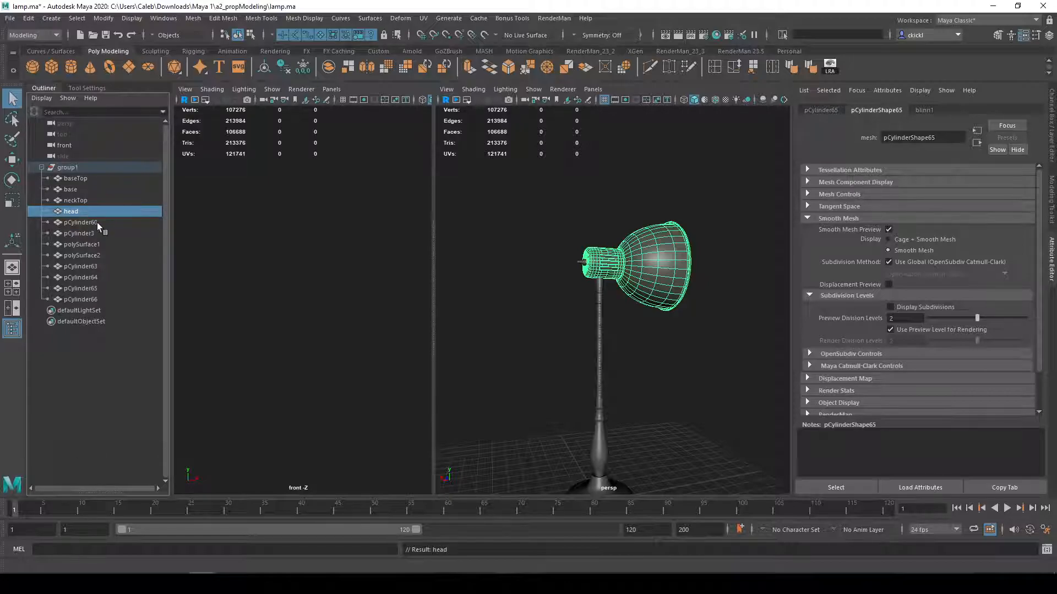
Step: Rename the long stem pCylinder60 as neck and its lower collar pCylinder3 as neckBottom
double_click(96, 223)
type("neck")
key("Return")
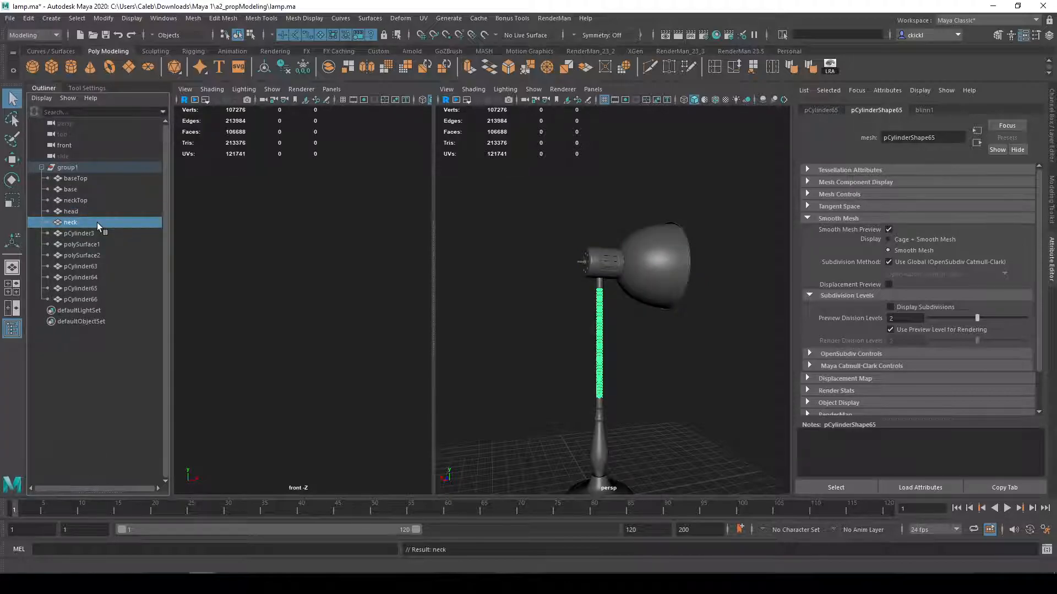
double_click(93, 233)
type("neckBottom")
key("Return")
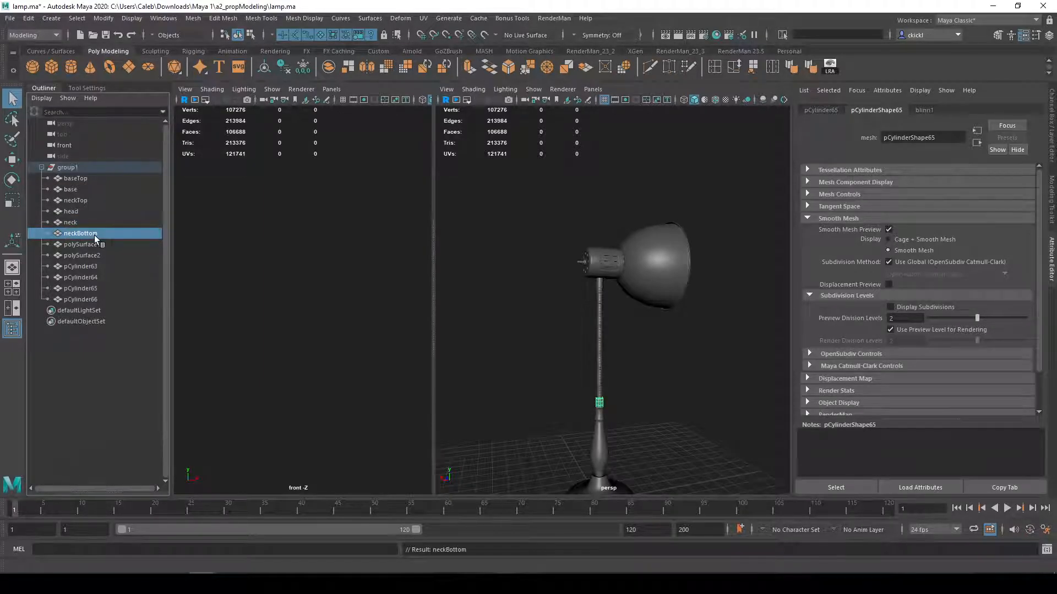
Step: Rename the bulb's glass polySurface1 as bulbHEad and its base polySurface2 as bulbBase
left_click(89, 246)
left_click_drag(478, 300, 380, 324, "alt")
double_click(78, 246)
type("bulbHEad")
key("Return")
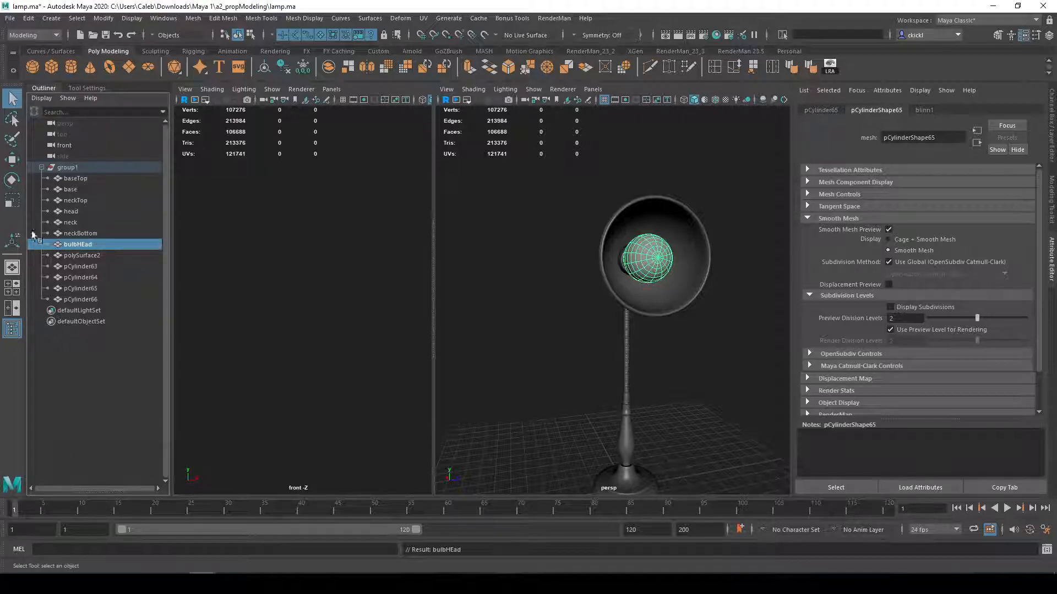
left_click(94, 256)
left_click_drag(605, 341, 436, 288, "alt")
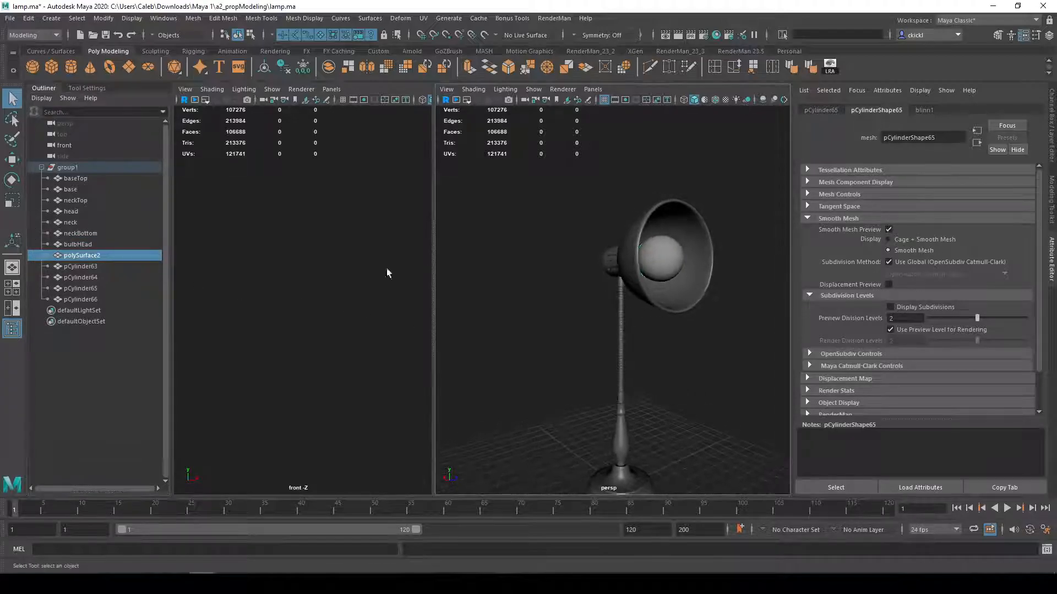
double_click(76, 255)
type("bulbBase")
key("Return")
Step: Rename the socket around the bulb's base, pCylinder63, as bulbSocket
left_click(86, 267)
left_click_drag(671, 319, 583, 328, "alt")
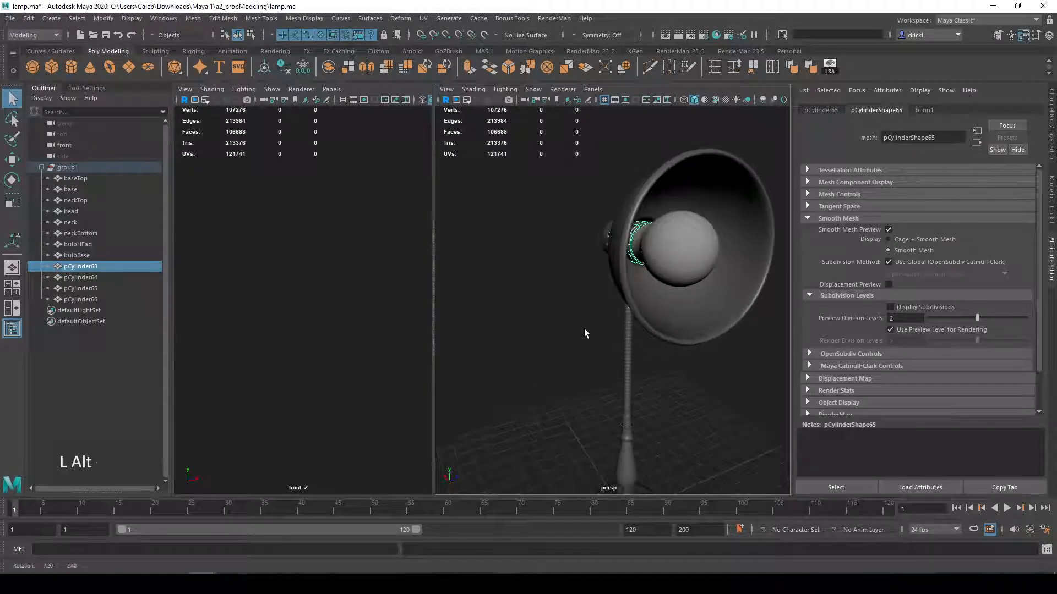
double_click(87, 268)
type("bllbSocket")
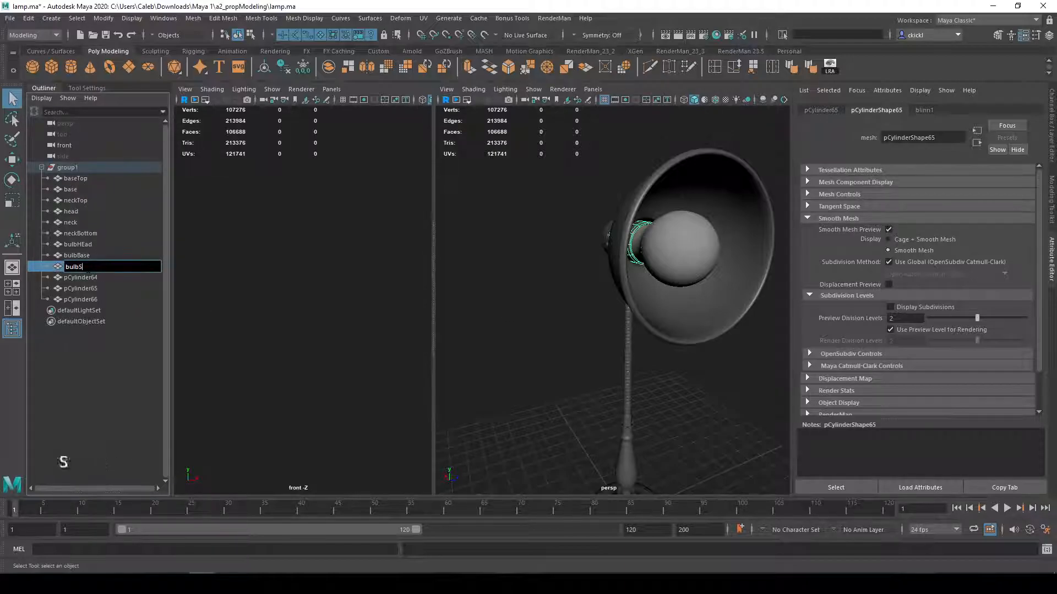
key("Return")
Step: Rename the large ring around the switch at the back of the head, pCylinder64, as switchRing
left_click(81, 277)
left_click_drag(638, 308, 527, 268, "alt")
scroll(526, 263, "up", 3)
middle_click_drag(527, 264, 617, 337, "alt")
scroll(615, 324, "up", 6)
left_click_drag(616, 321, 383, 297, "alt")
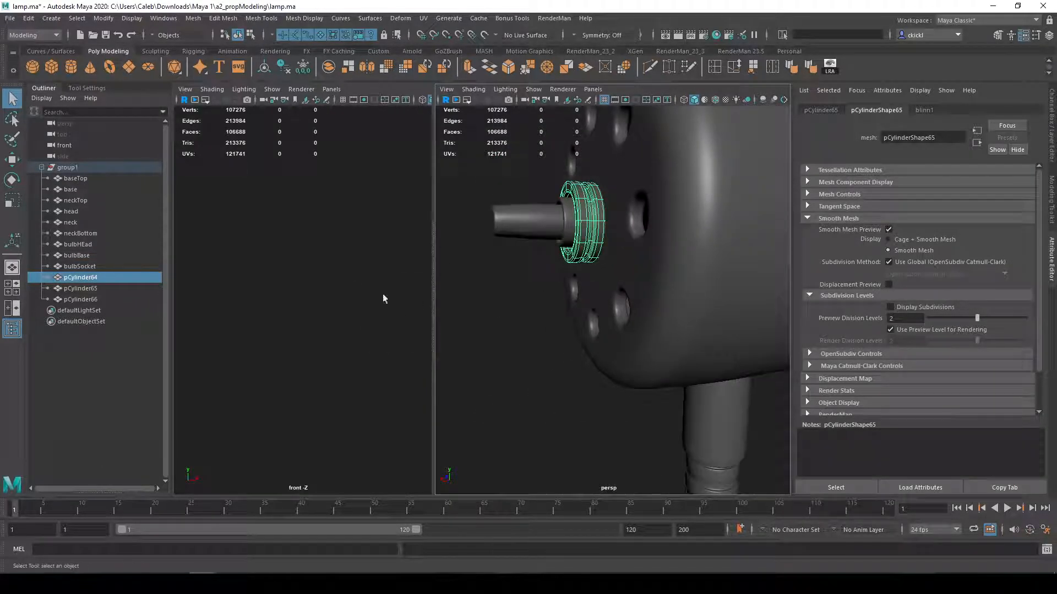
double_click(90, 277)
type("switchRing")
key("Return")
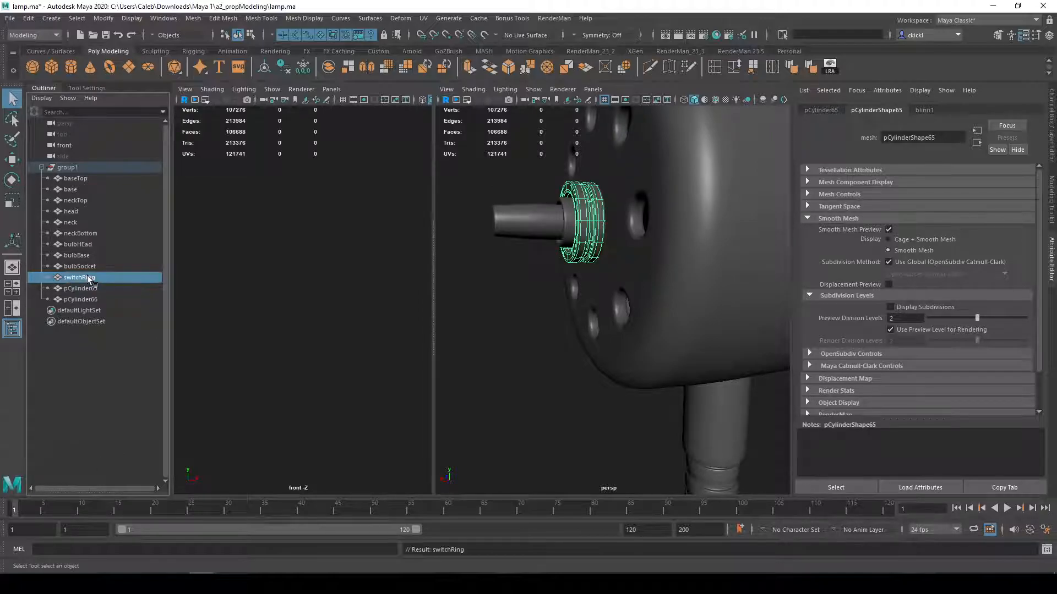
Step: Rename the small collar pCylinder65 as switchGuard and the switch shaft pCylinder66 as switch
left_click(88, 289)
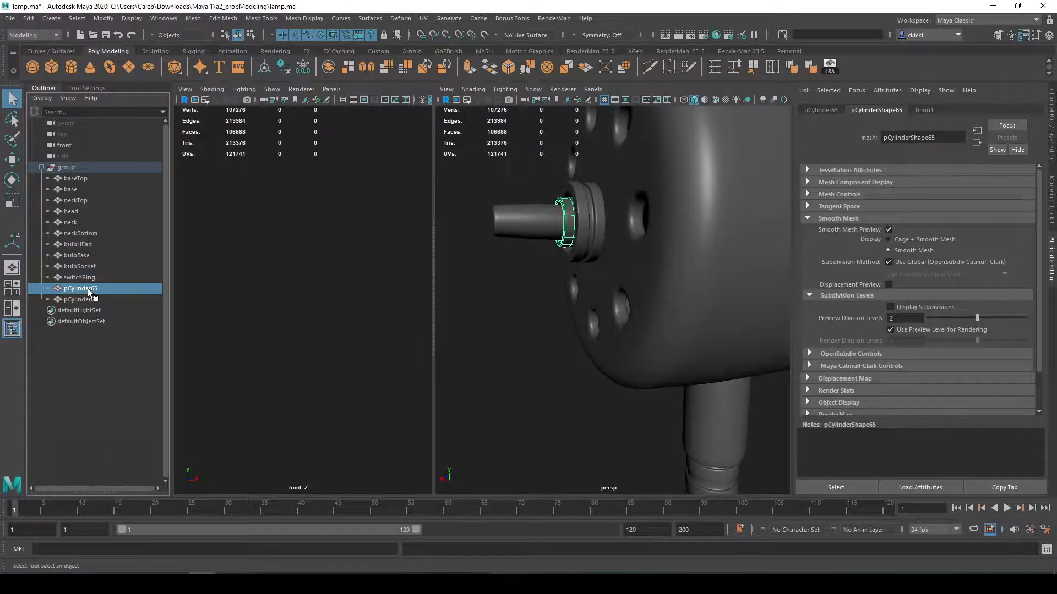
double_click(88, 288)
type("switchCu")
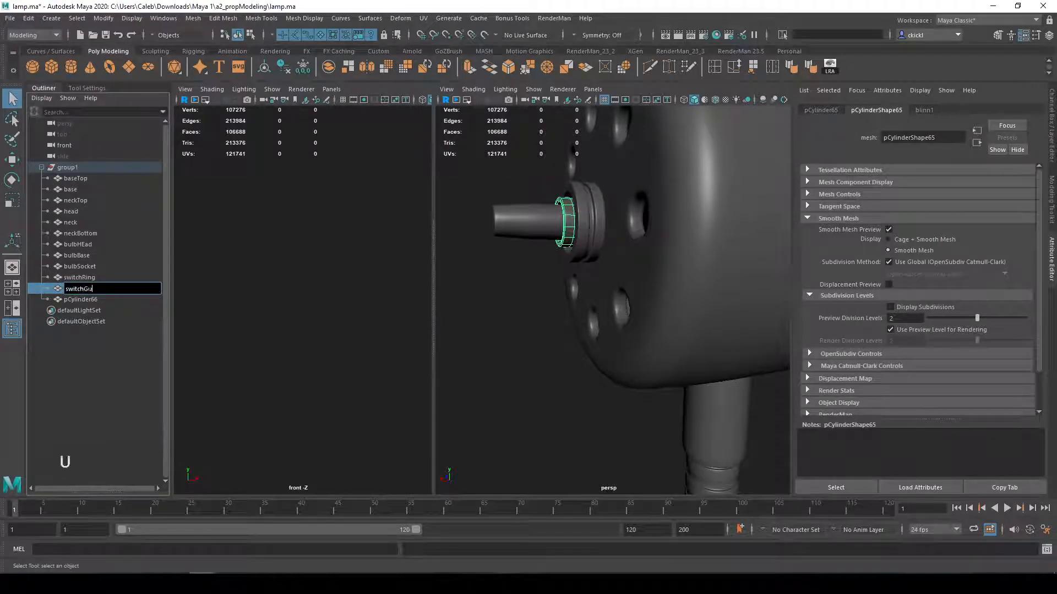
key("Return")
left_click(88, 300)
double_click(88, 299)
type("s")
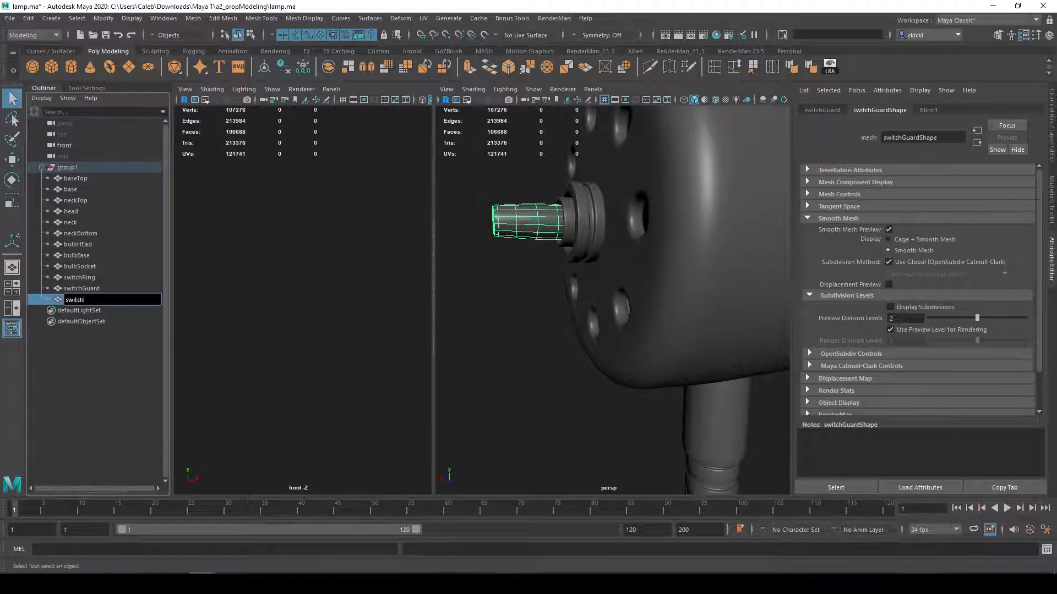
type("witch")
key("Return")
Step: Inspect the finished lamp's bulb, head, switch and neck from the front and side
scroll(486, 327, "down", 5)
middle_click_drag(485, 326, 526, 340, "alt")
left_click_drag(528, 341, 709, 182, "alt")
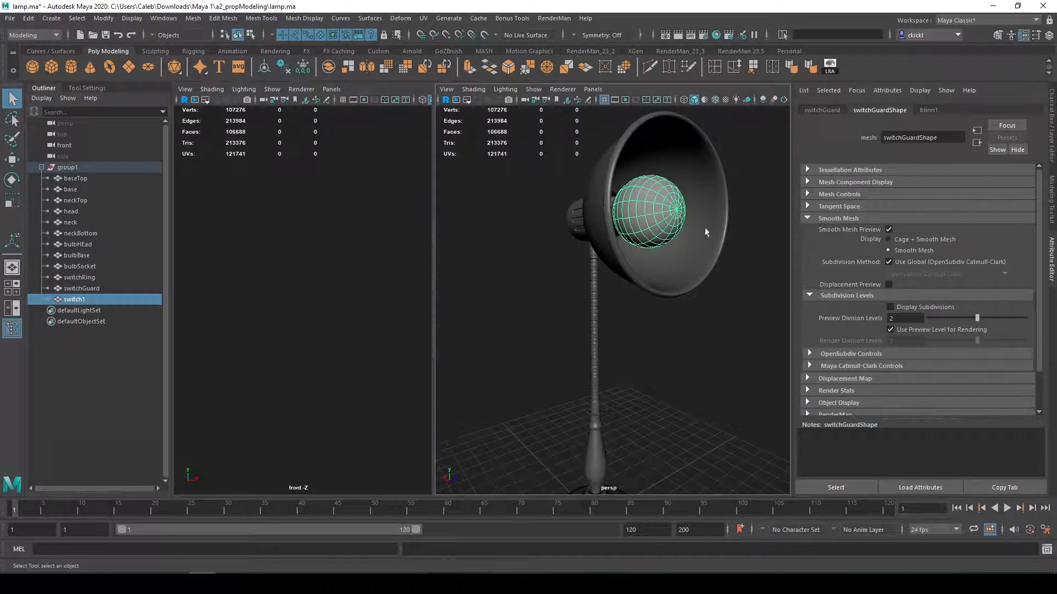
scroll(703, 222, "down", 5)
left_click(705, 333)
scroll(628, 352, "up", 4)
middle_click_drag(616, 340, 613, 307, "alt")
left_click_drag(613, 307, 738, 302, "alt")
left_click_drag(613, 358, 592, 365, "alt")
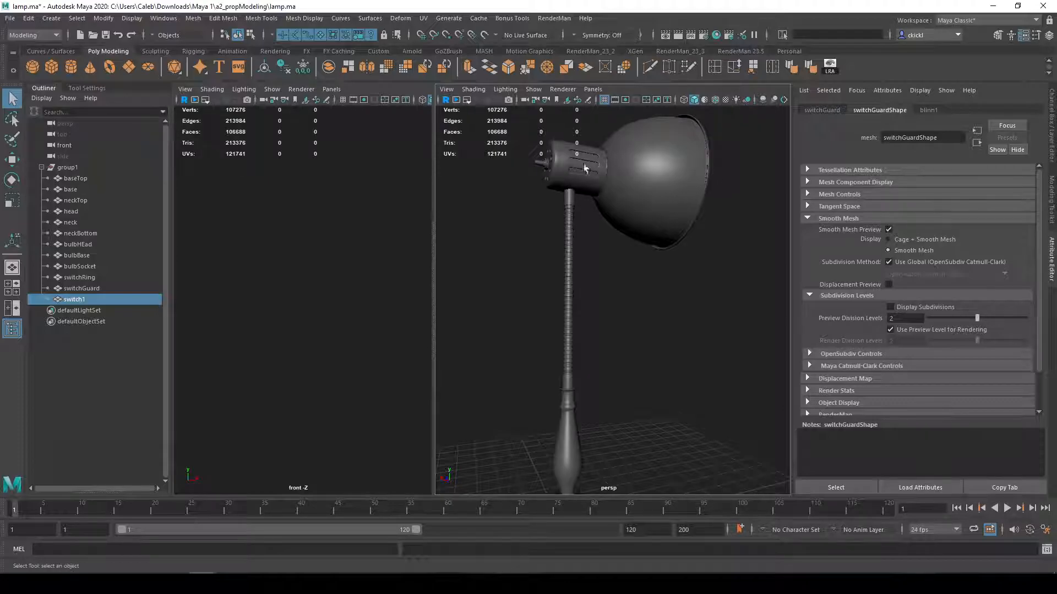
scroll(602, 269, "down", 5)
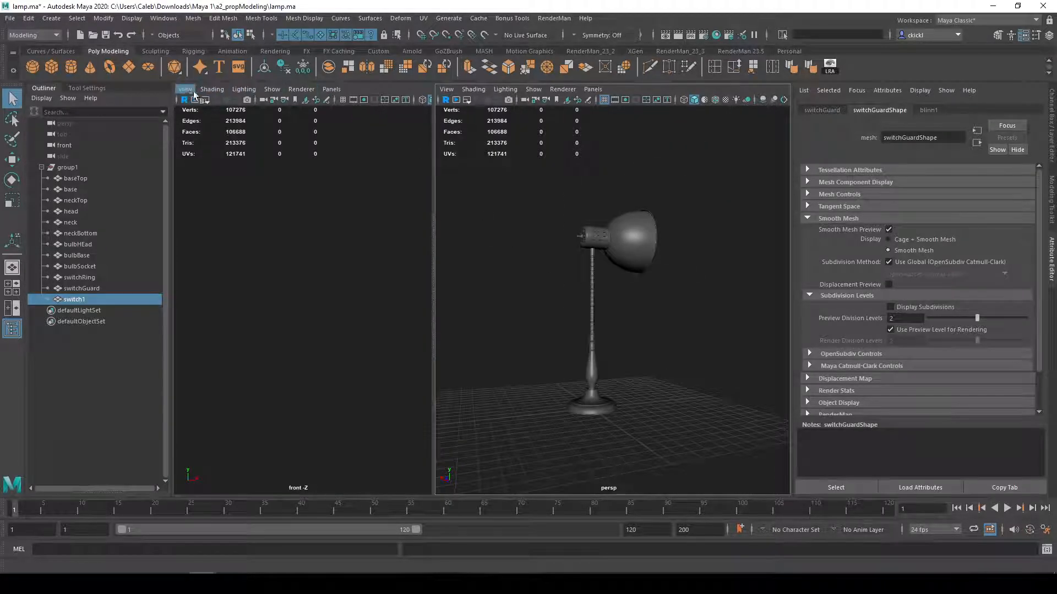
Step: Show only the perspective view and examine the whole lamp from several angles
left_click(12, 268)
left_click_drag(484, 317, 450, 305, "alt")
left_click_drag(542, 292, 510, 311, "alt")
left_click_drag(597, 299, 637, 326, "alt")
left_click_drag(648, 286, 610, 307, "alt")
middle_click_drag(626, 303, 599, 302, "alt")
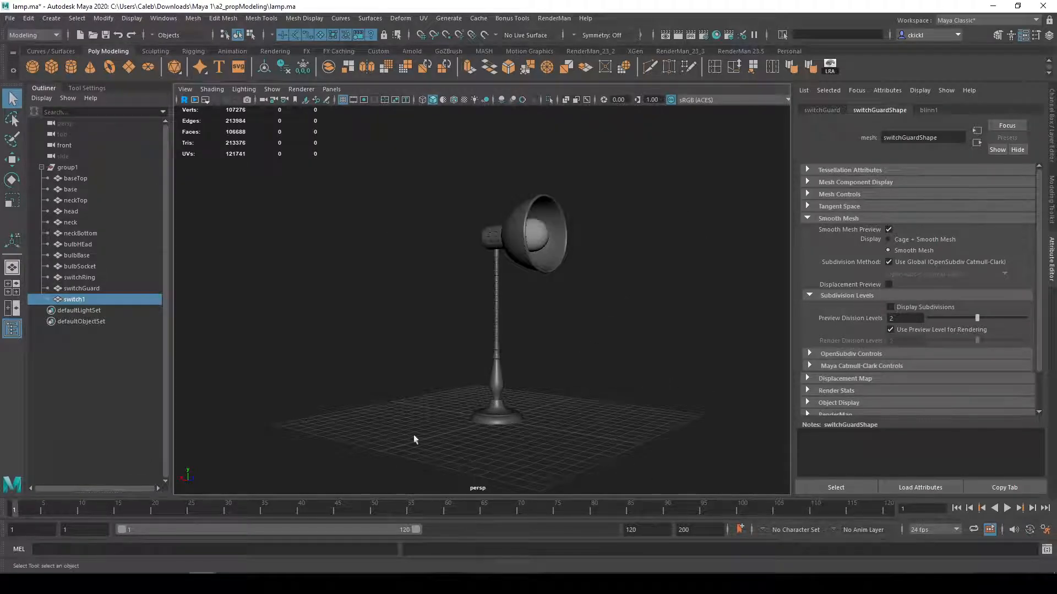
left_click_drag(489, 257, 482, 285, "alt")
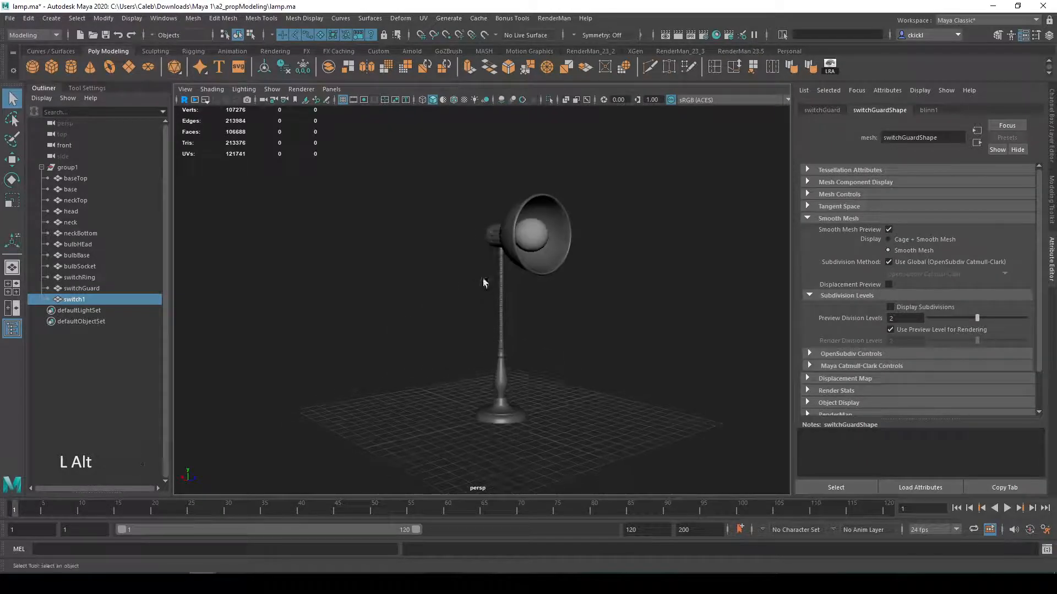